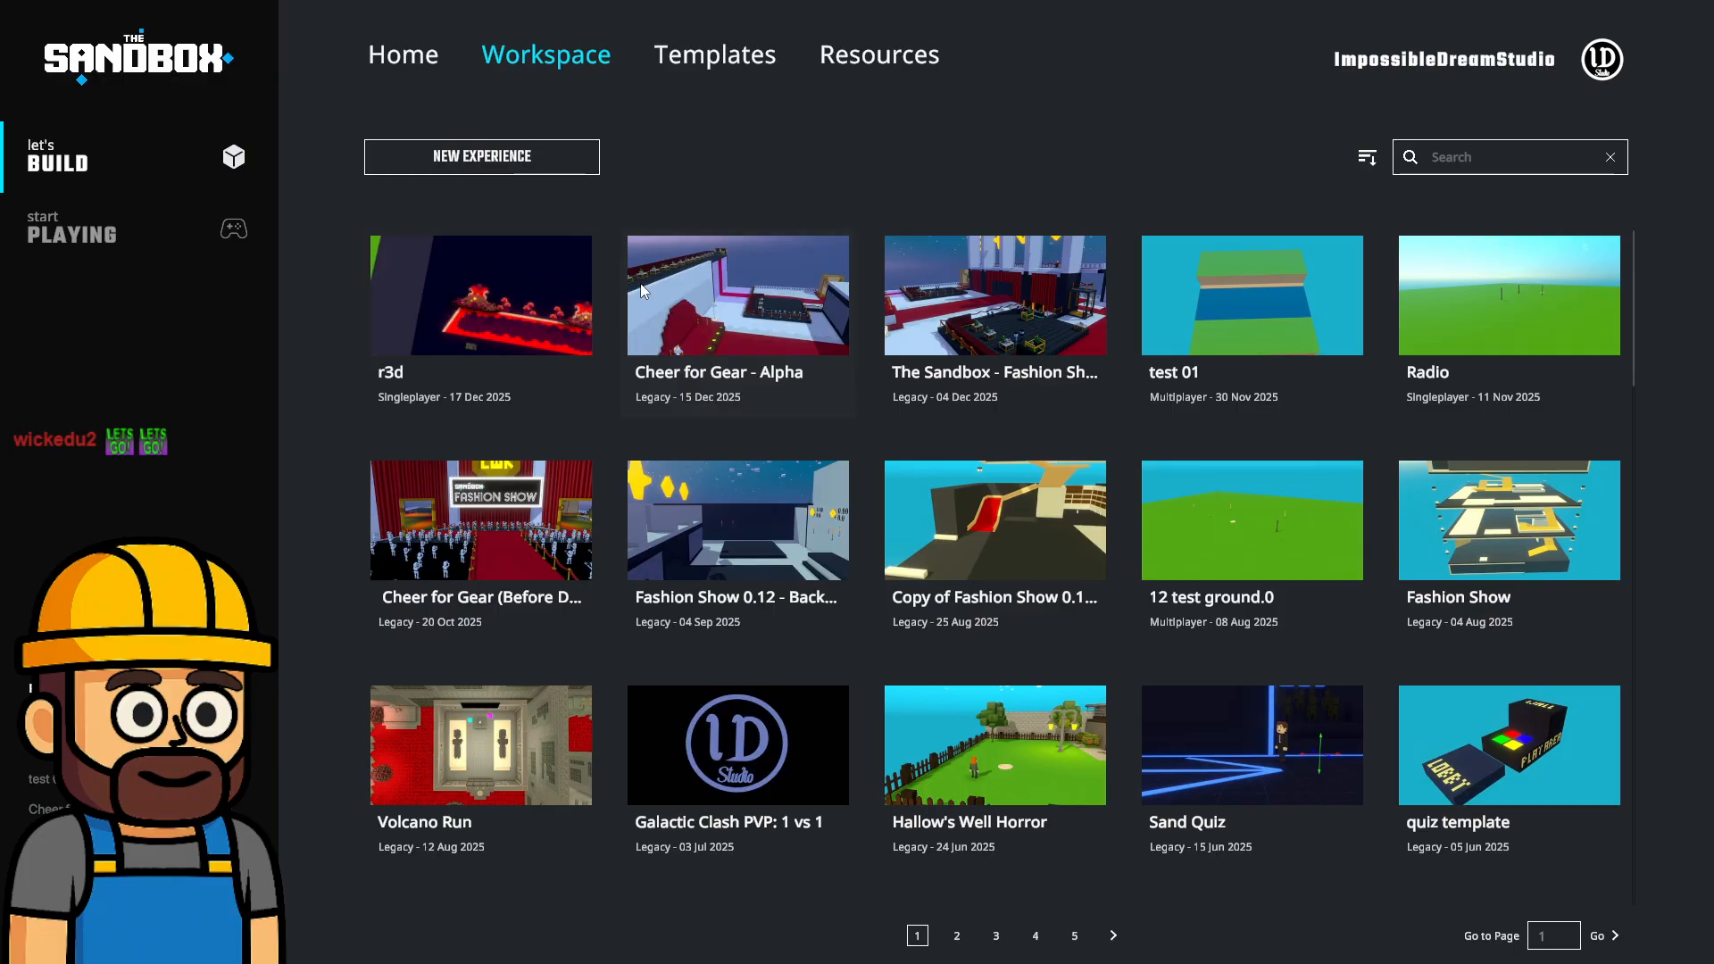
Open the r3d experience from the workspace and look over the red playfield with its three mounds.
{"action": "left_click", "coordinate": [406, 273]}
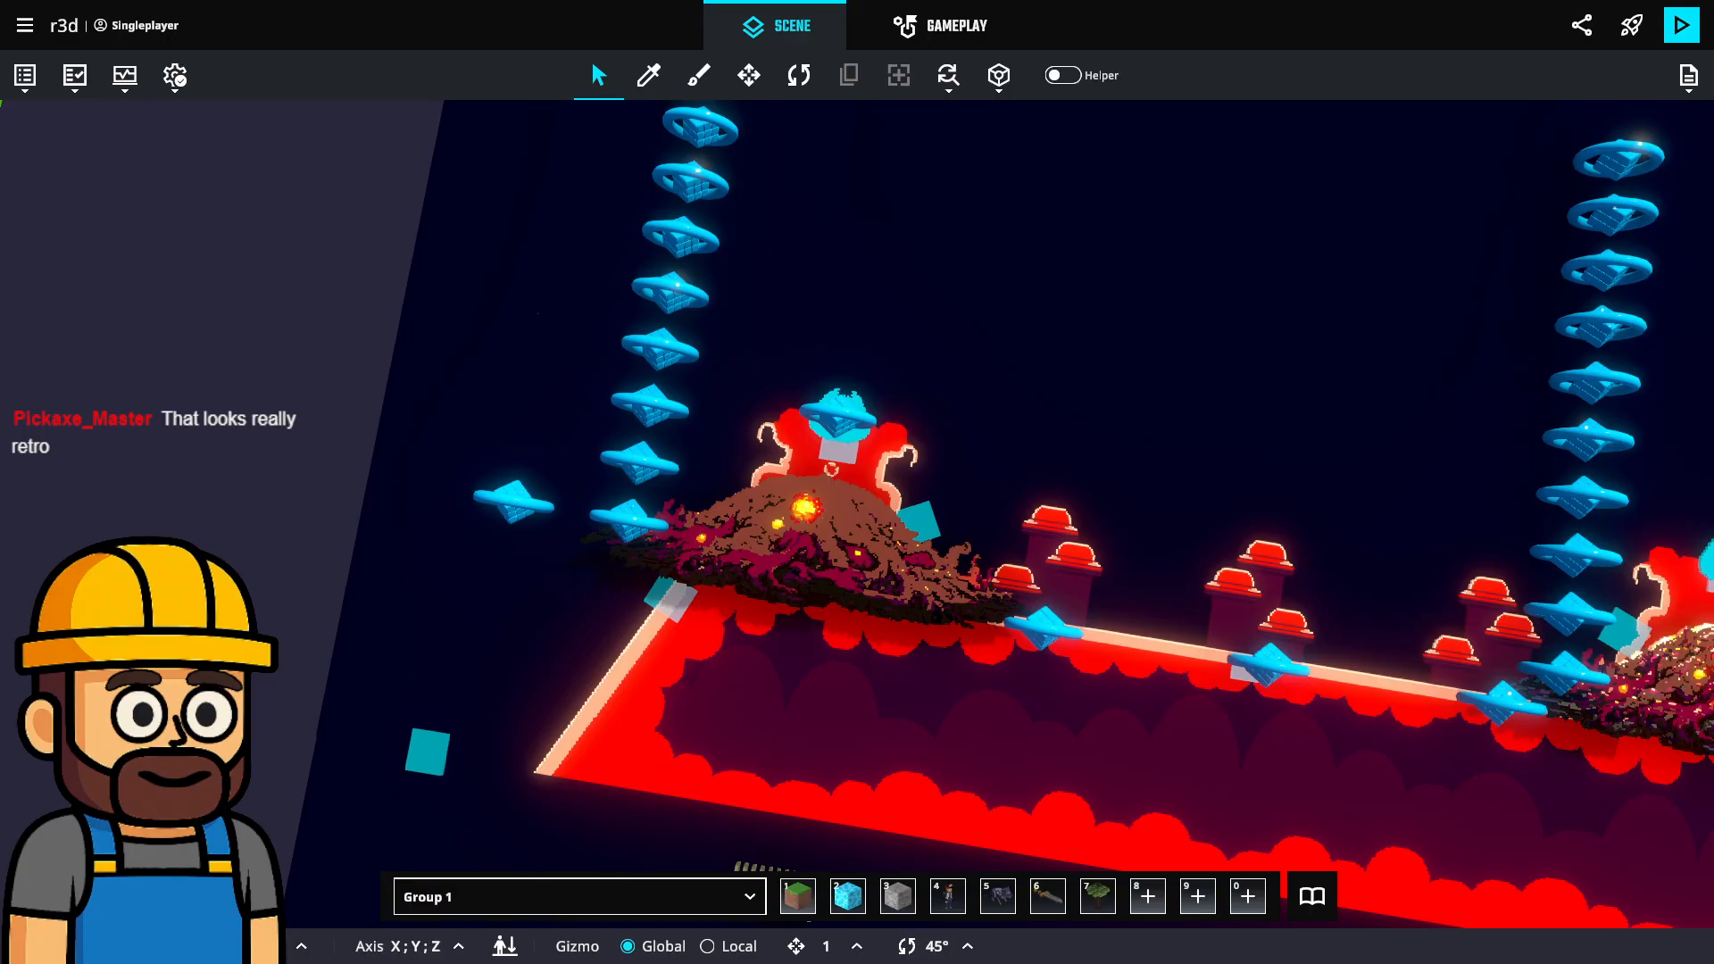
{"action": "middle_click_drag", "start_coordinate": [1578, 552], "coordinate": [1428, 553]}
{"action": "scroll", "coordinate": [1428, 553], "scroll_direction": "down", "scroll_amount": 5}
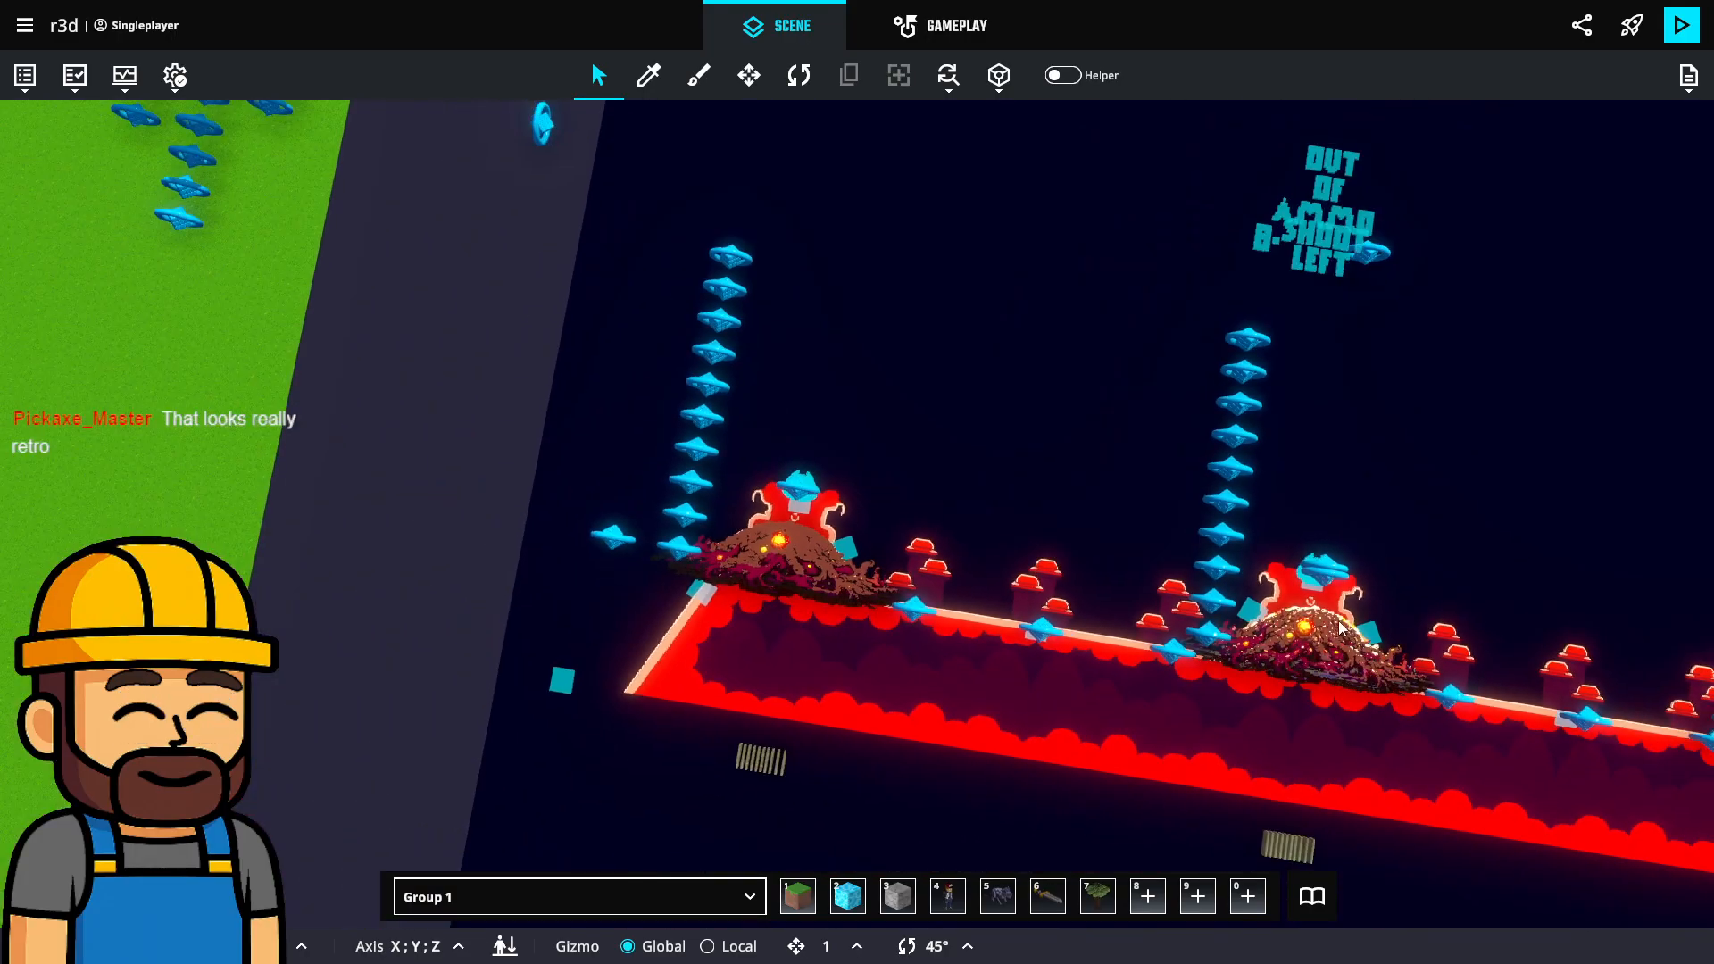
{"action": "middle_click_drag", "start_coordinate": [1371, 503], "coordinate": [1144, 562]}
{"action": "right_click_drag", "start_coordinate": [1143, 562], "coordinate": [1198, 697]}
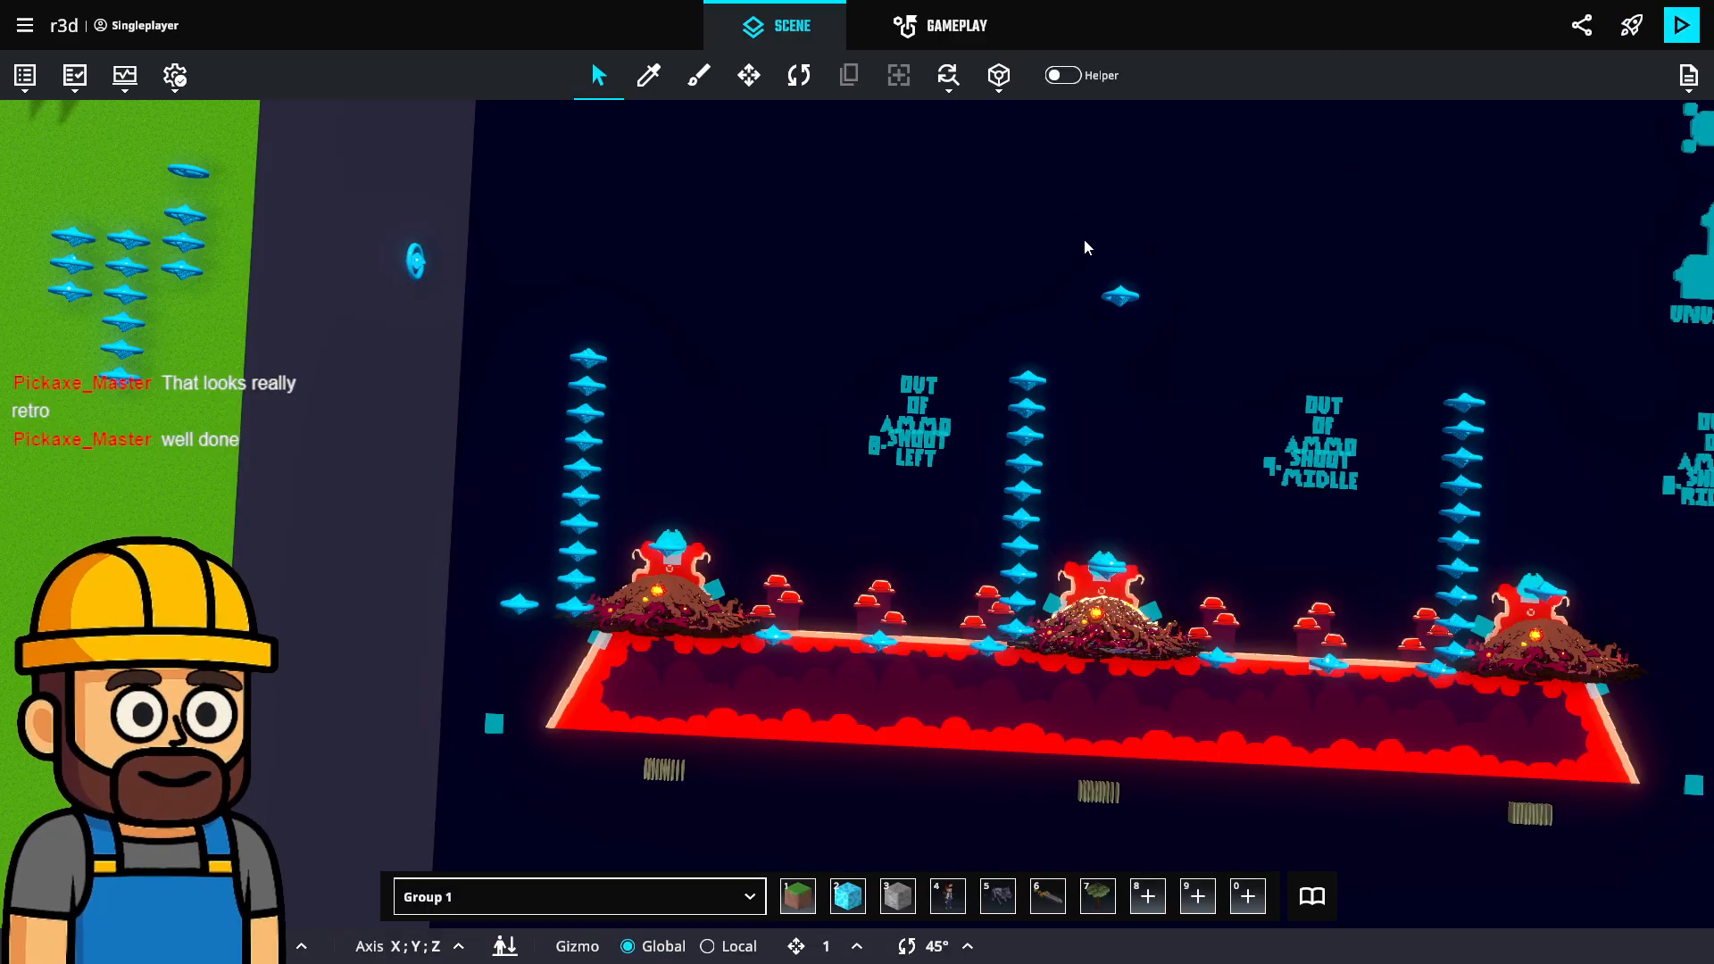
{"action": "middle_click_drag", "start_coordinate": [1086, 245], "coordinate": [1012, 375]}
Start a playtest of the experience and check the SFX and music volume in its audio options.
{"action": "left_click", "coordinate": [1680, 25]}
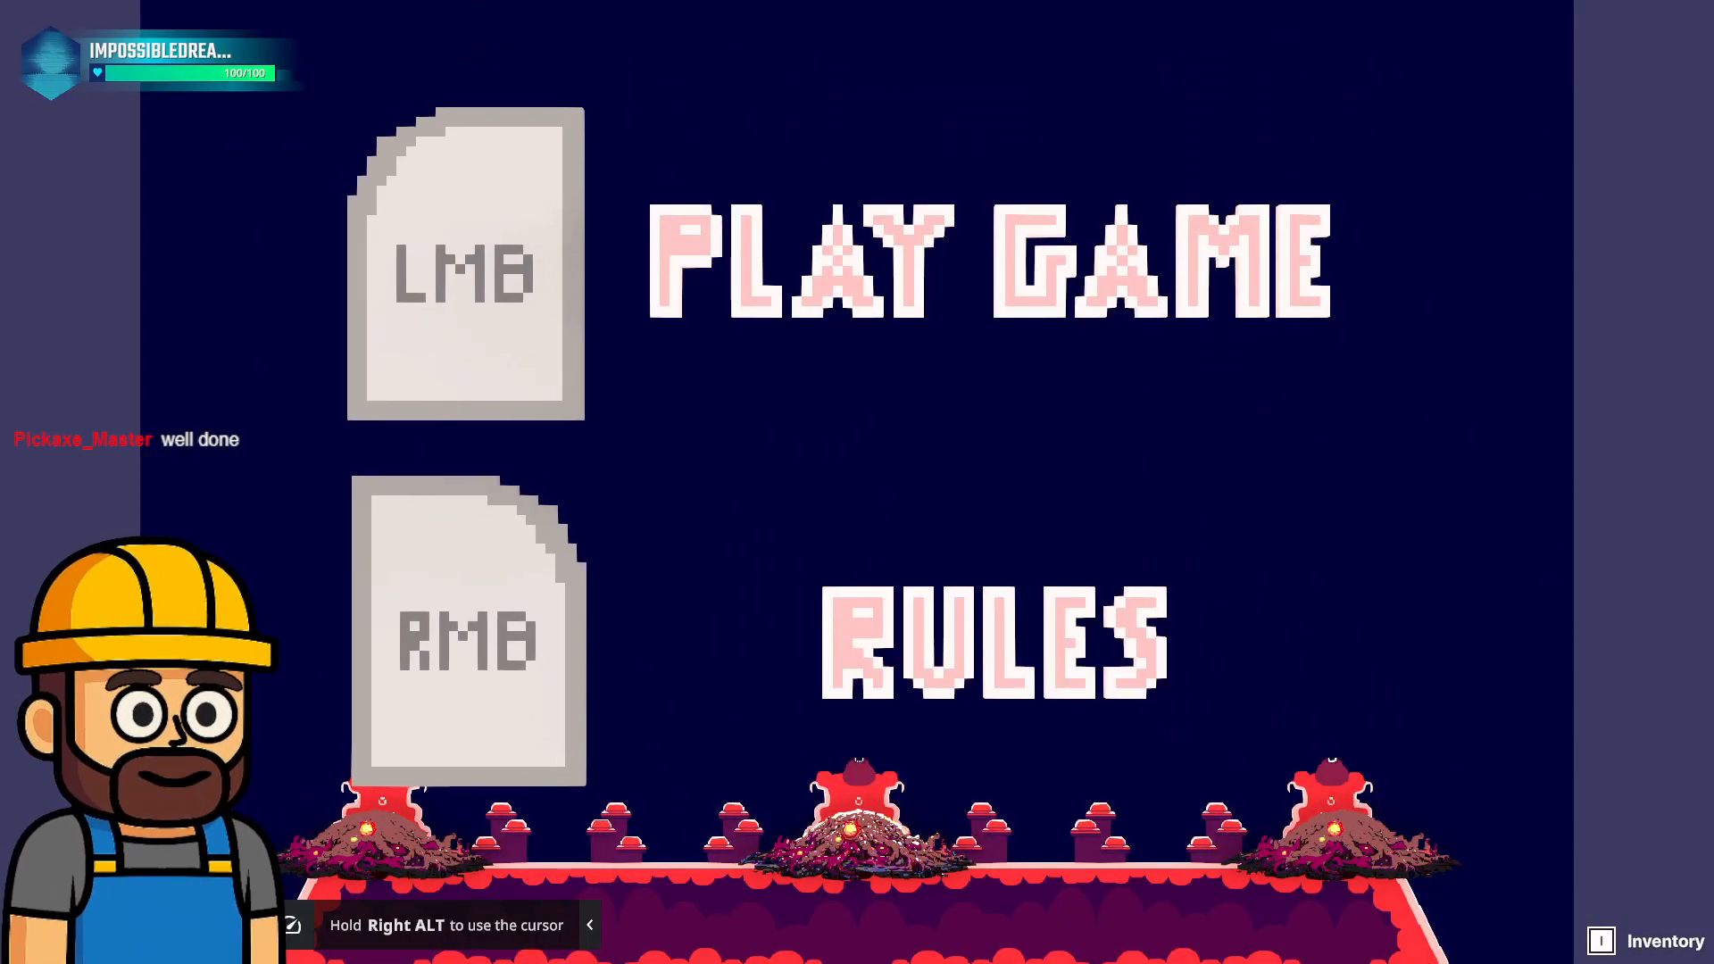
{"action": "key", "text": "Escape"}
{"action": "left_click", "coordinate": [338, 379]}
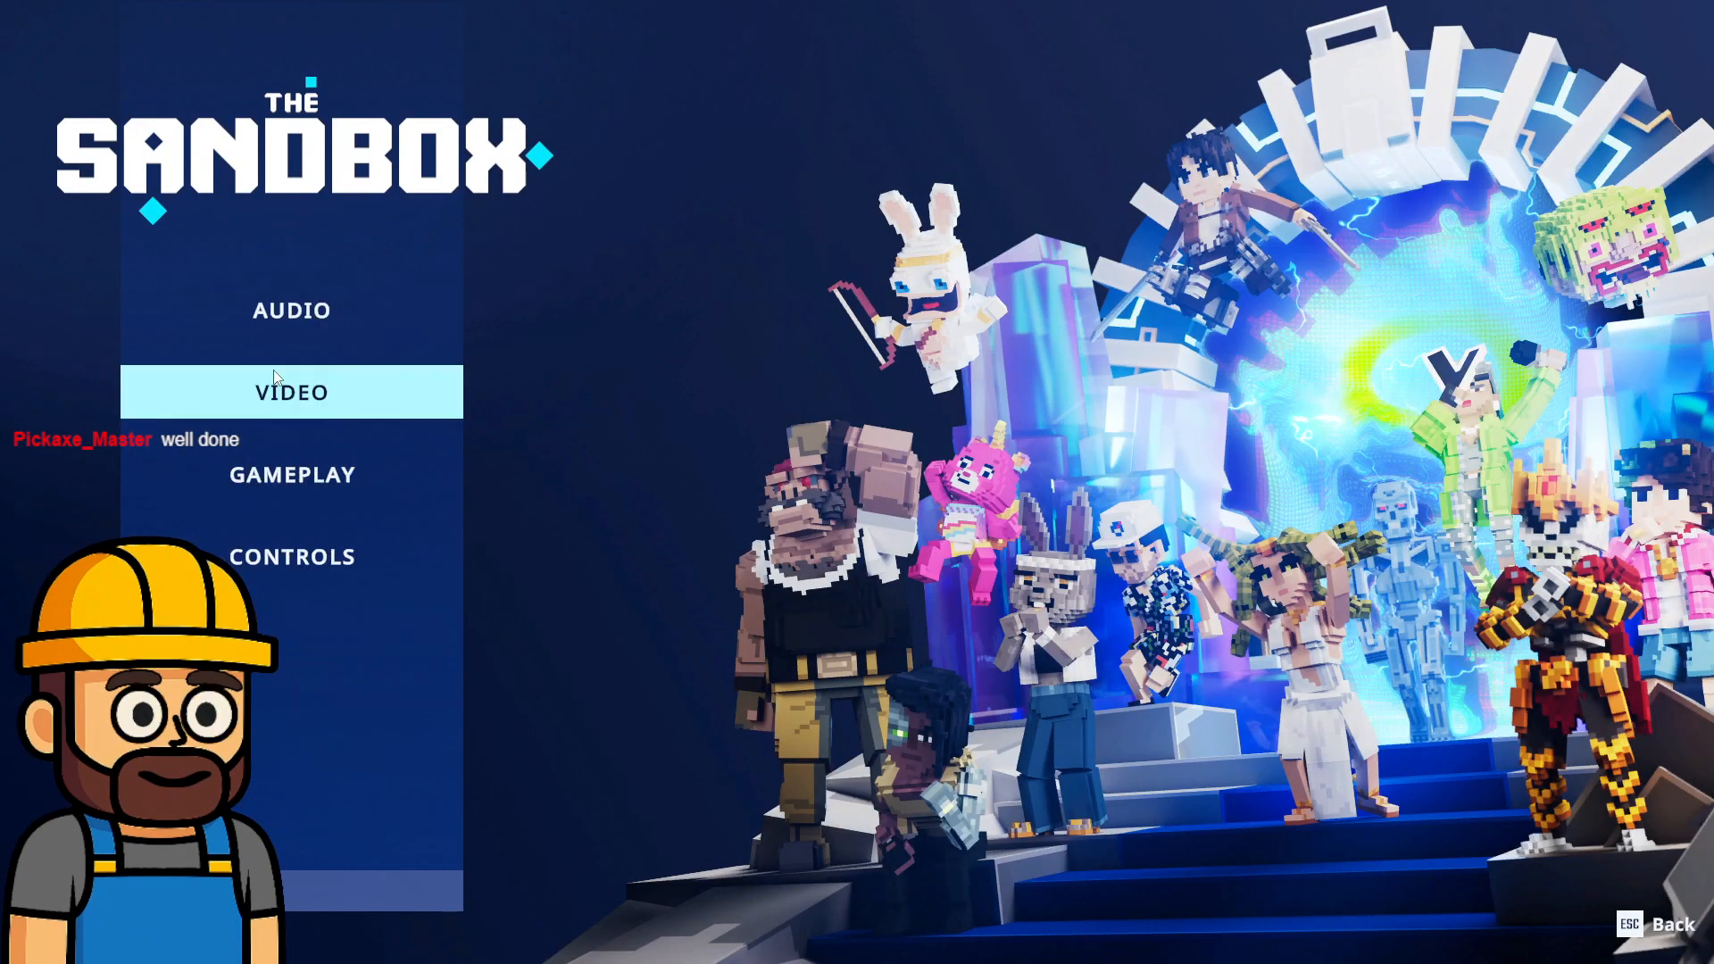
{"action": "left_click", "coordinate": [324, 313]}
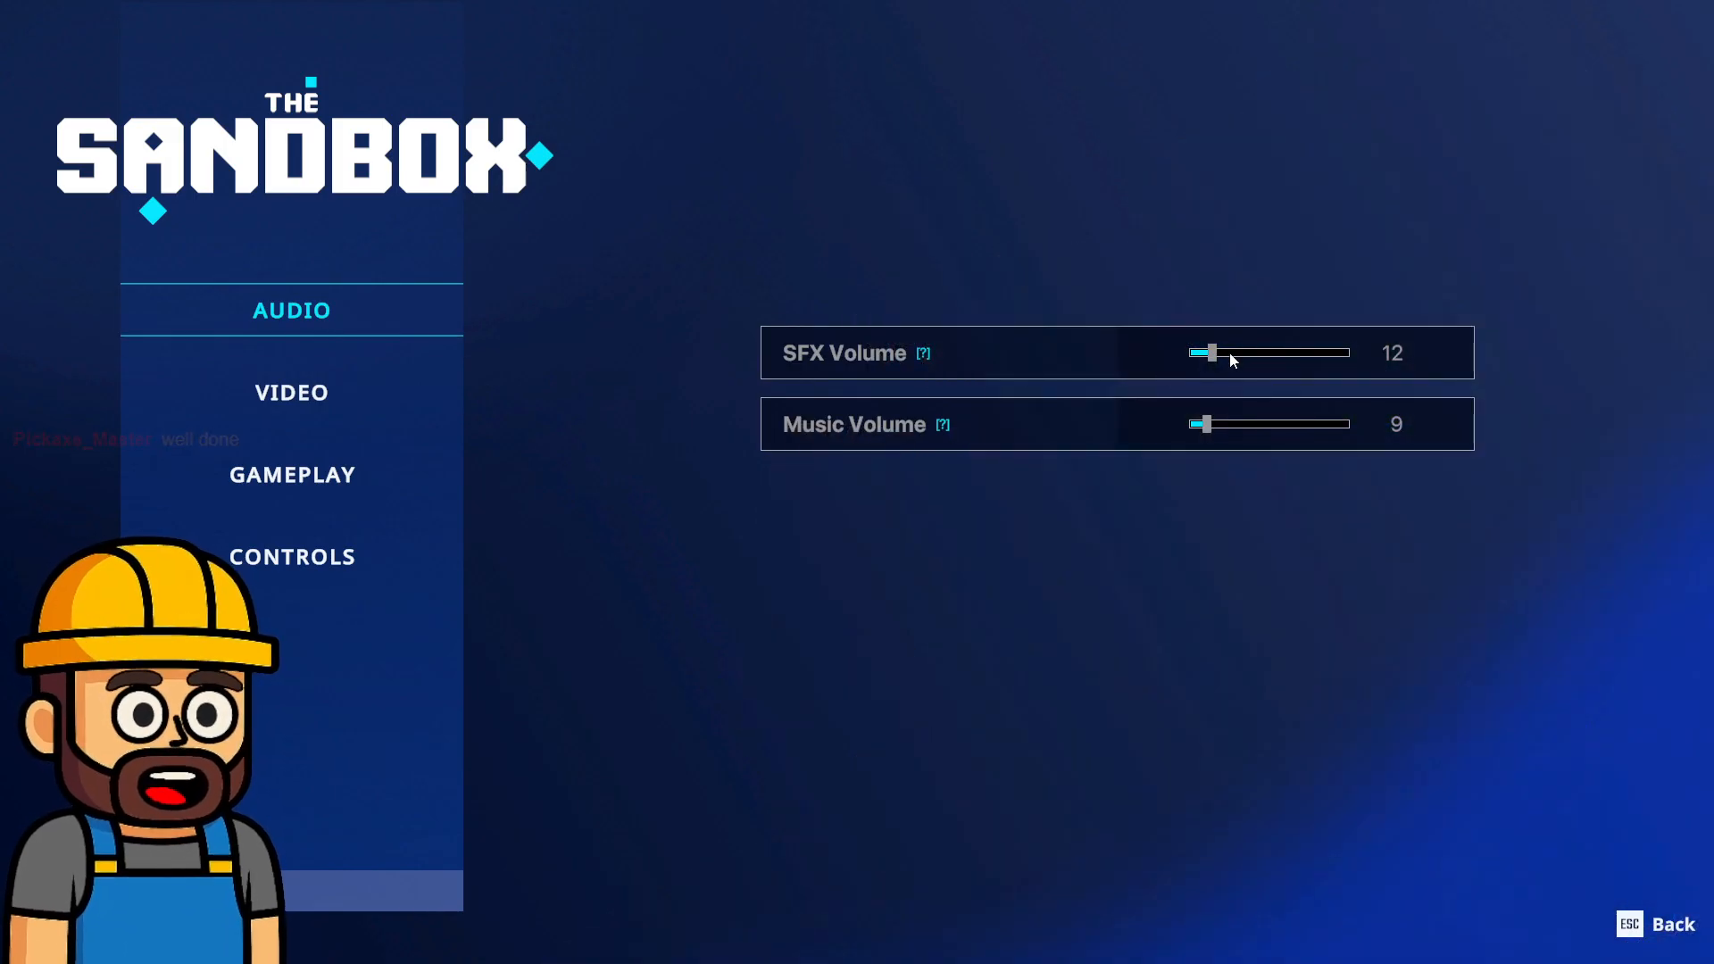
{"action": "key", "text": "Escape"}
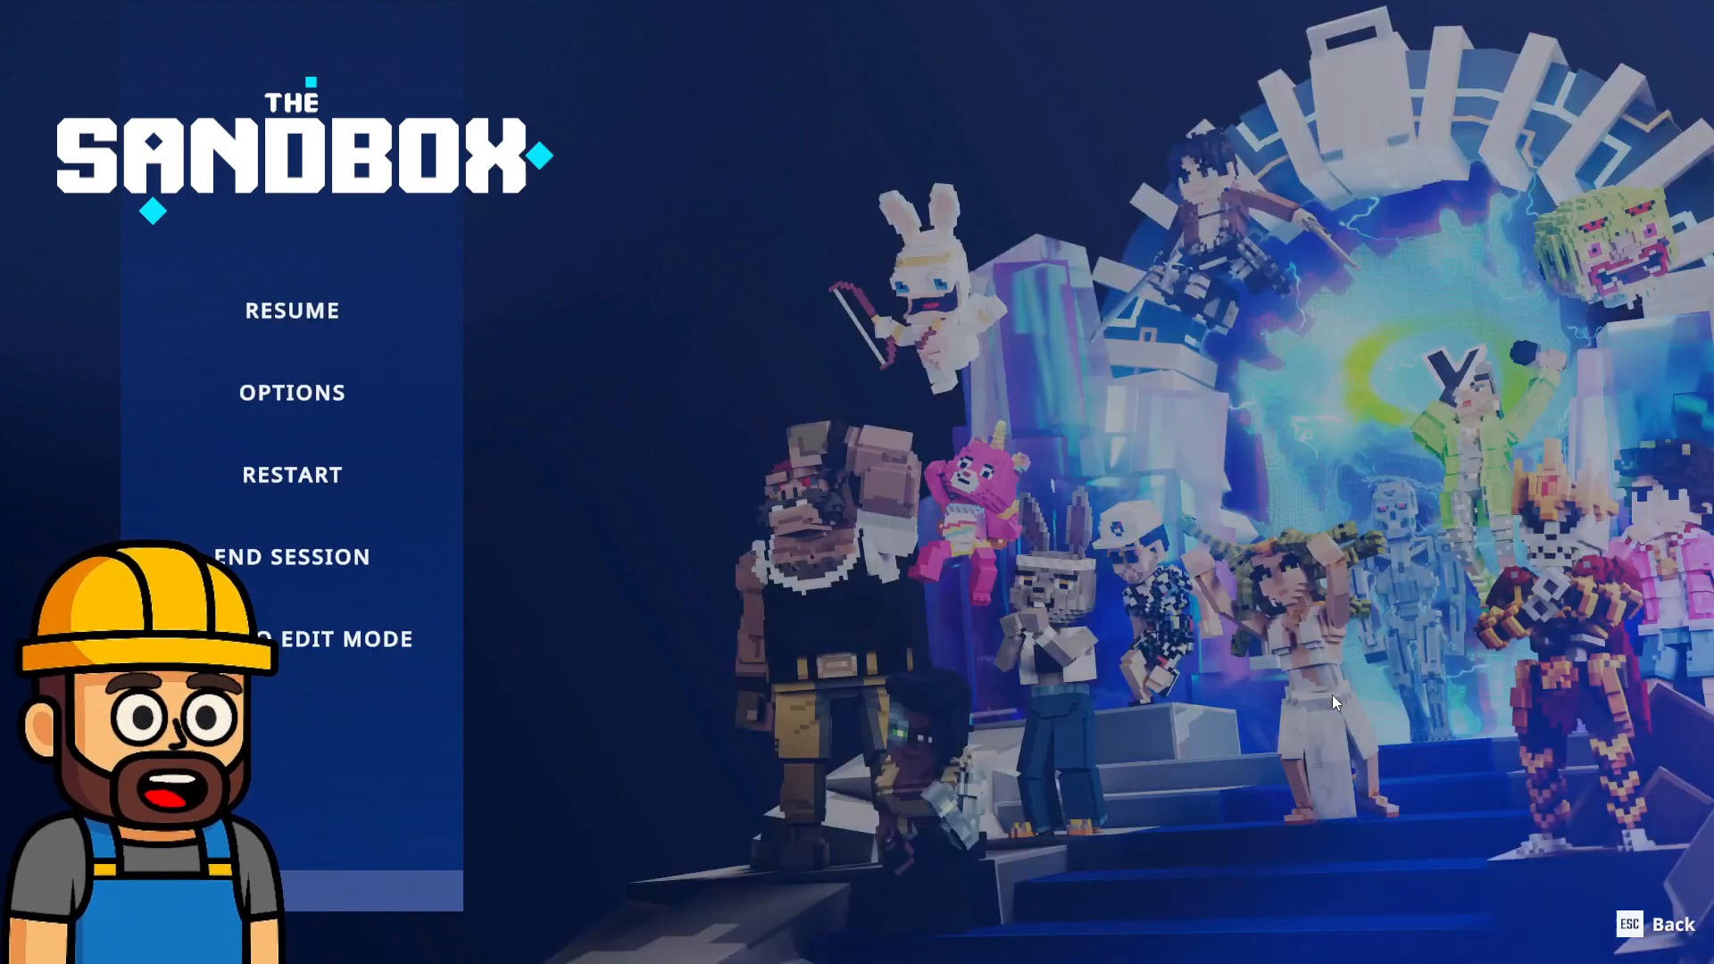
{"action": "key", "text": "Escape"}
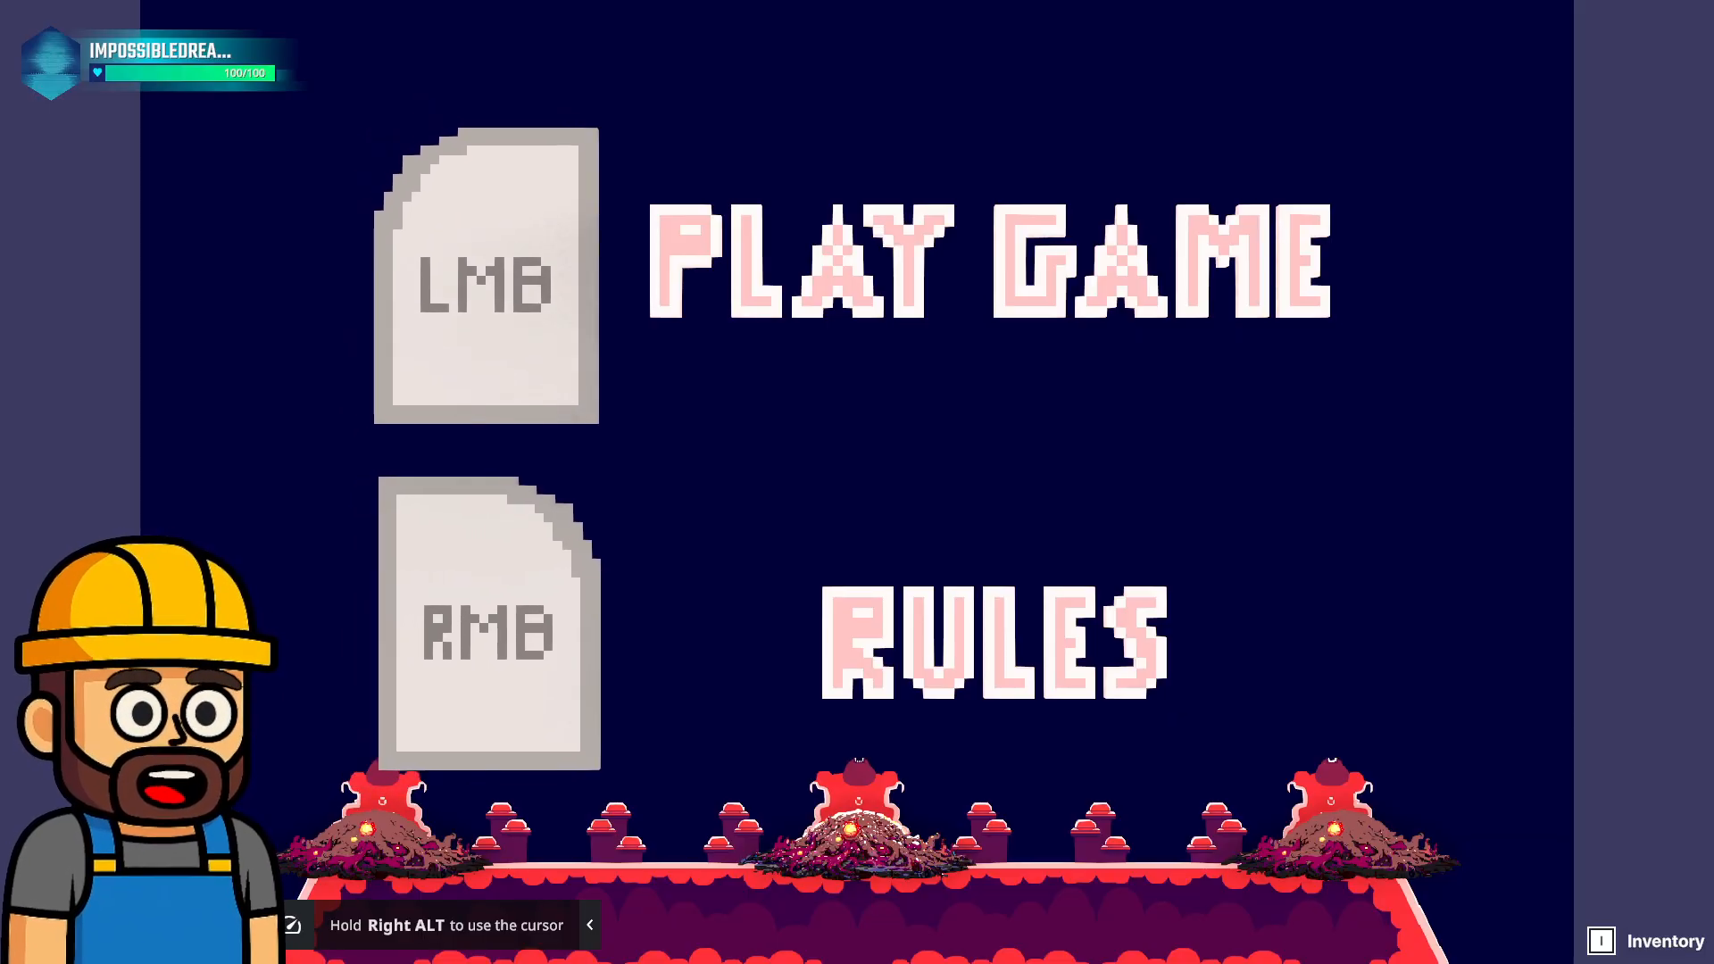
Show the in-game rules during the playtest, and end the playtest to return to scene editing.
{"action": "right_click", "coordinate": [857, 482]}
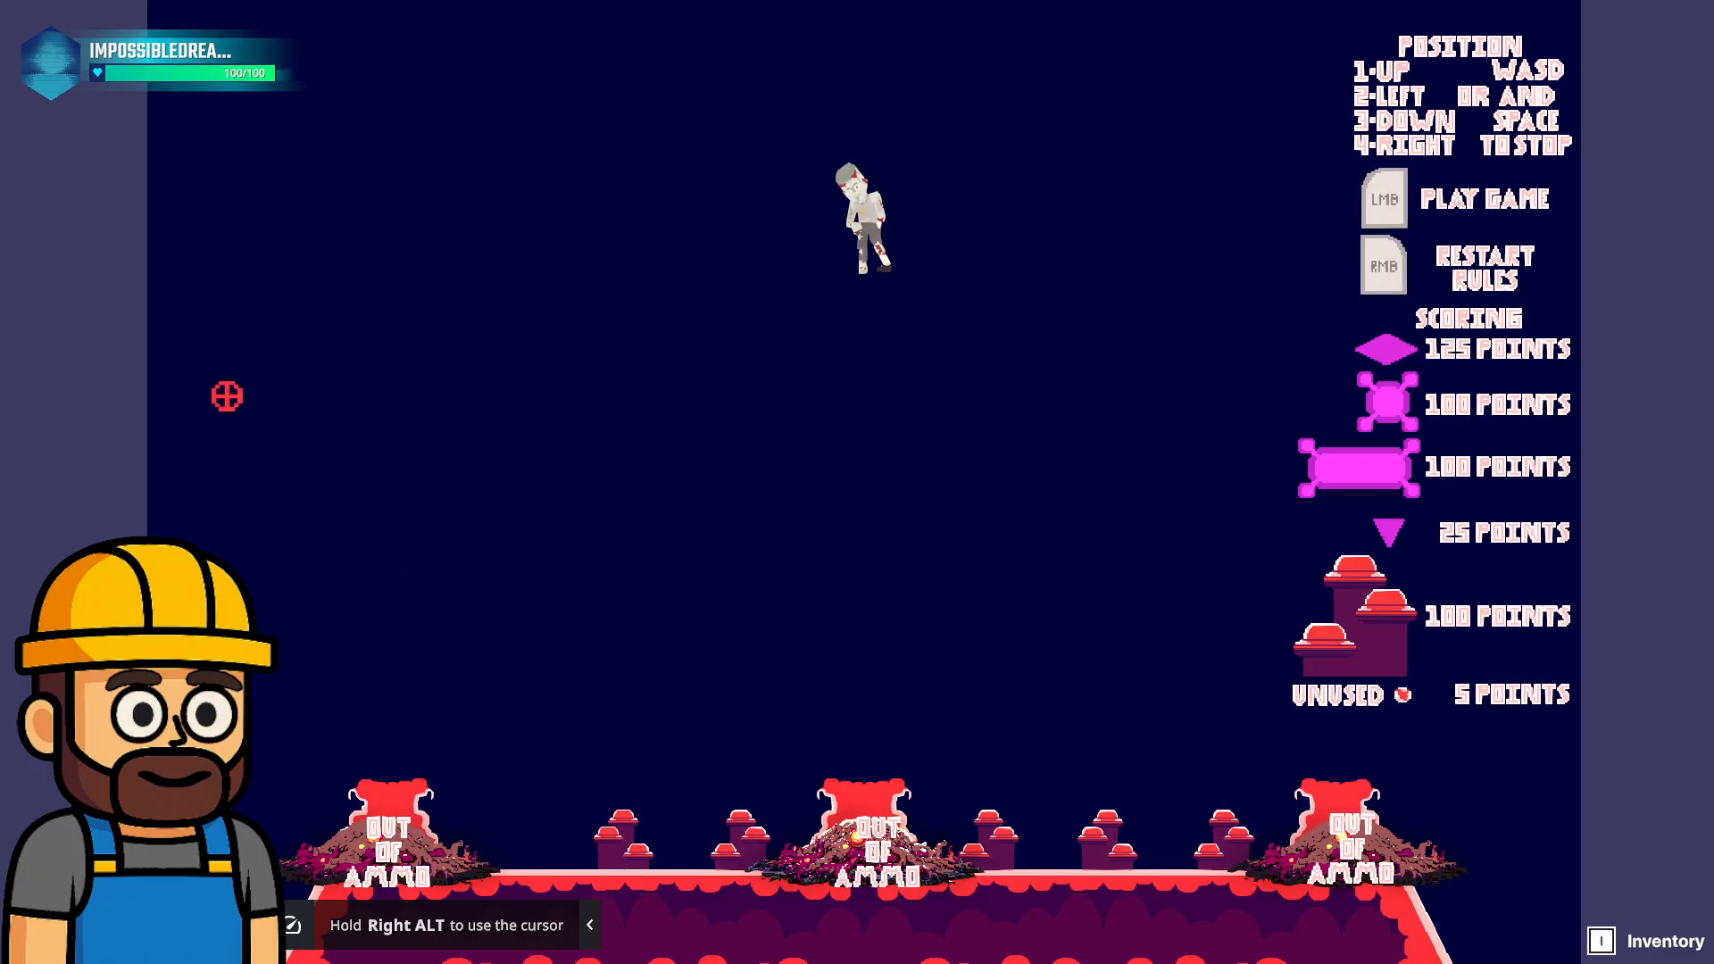
{"action": "key", "text": "Escape"}
{"action": "key", "text": "Escape"}
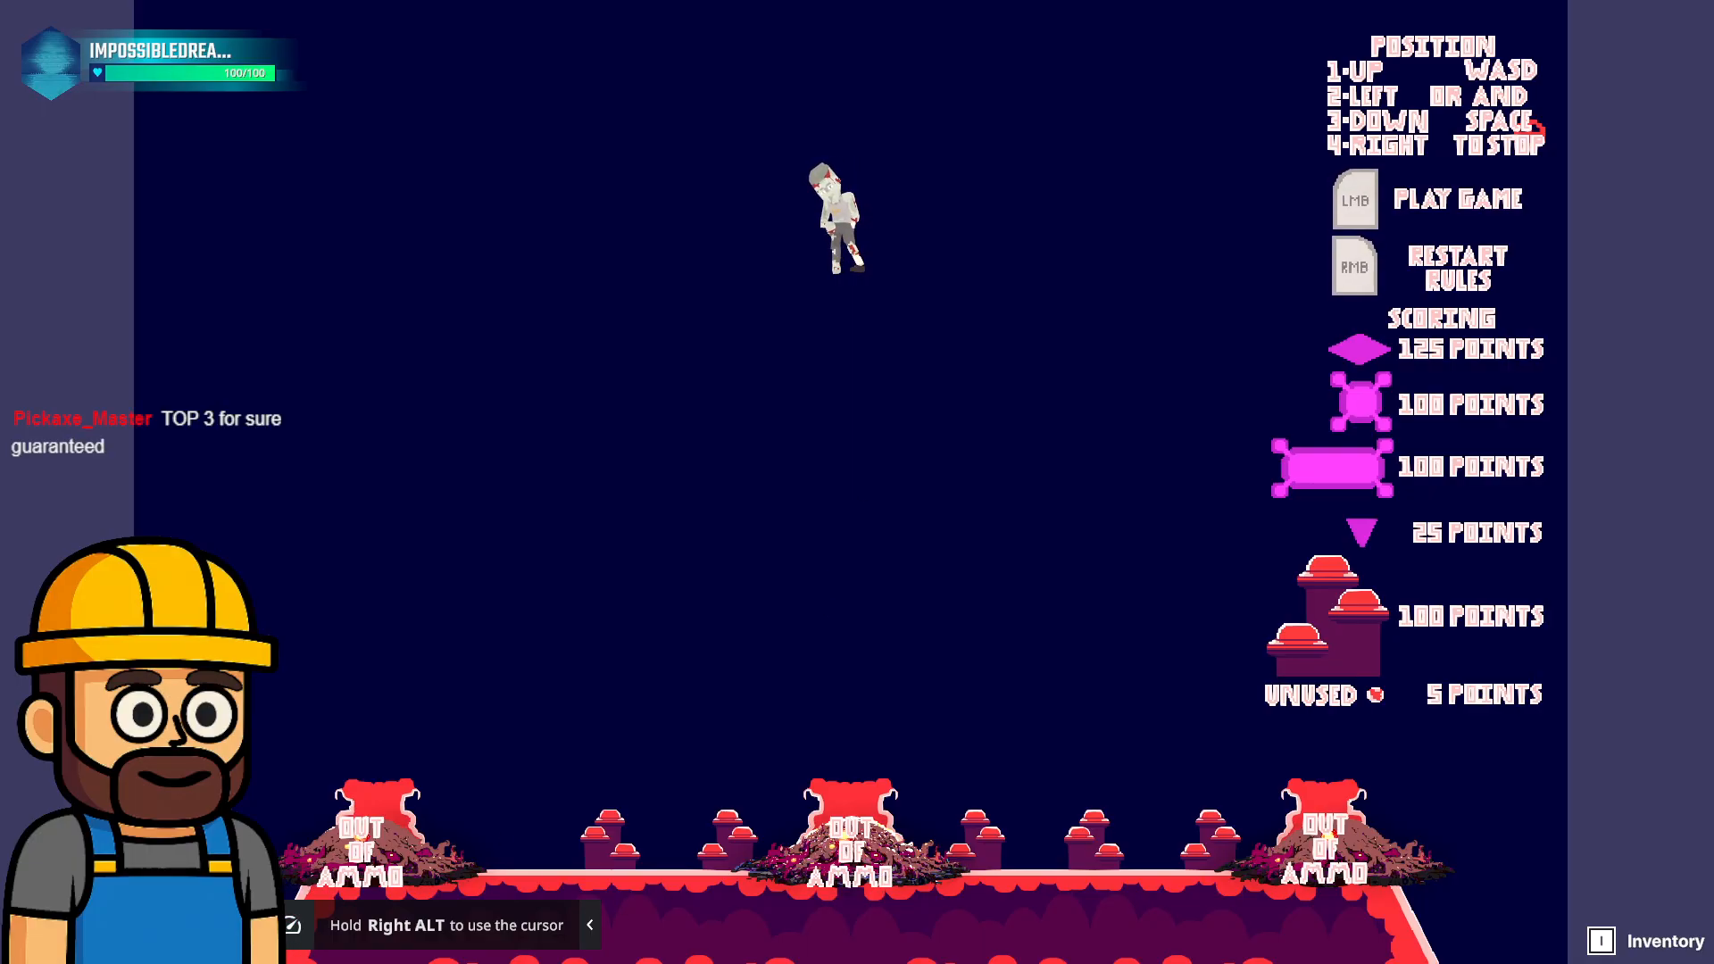
{"action": "key", "text": "Escape"}
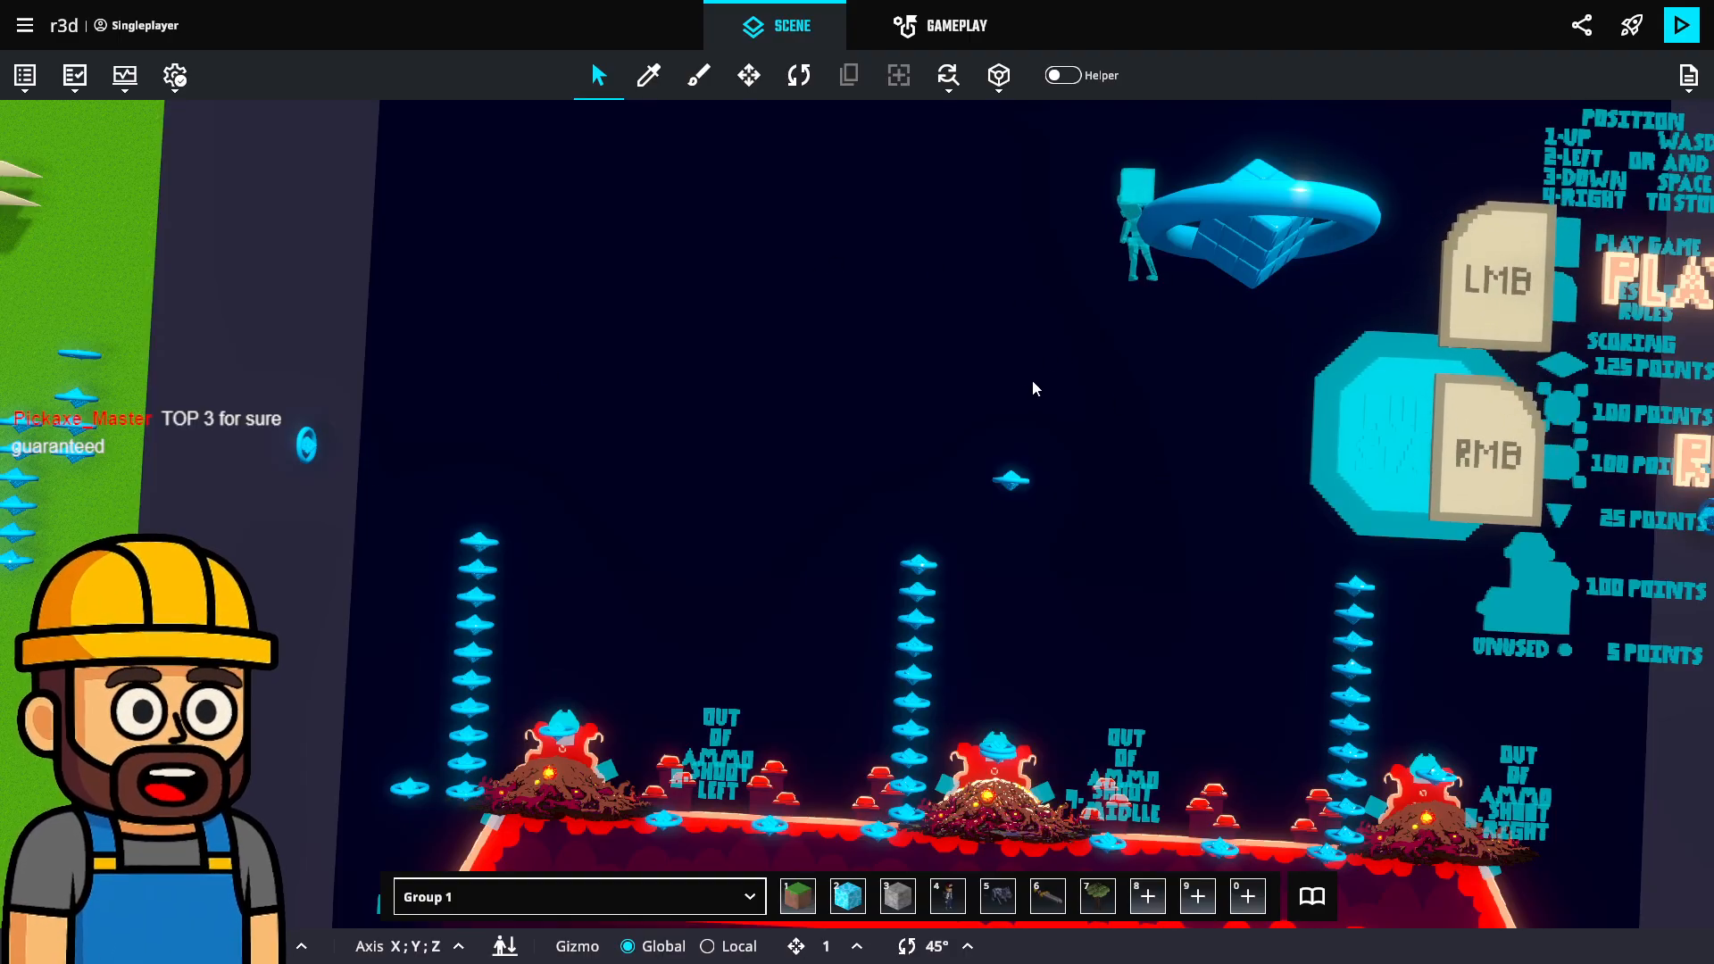
Examine the whole game board, including the marker columns, the start menu signs and the hidden scoring sign.
{"action": "middle_click_drag", "start_coordinate": [1033, 388], "coordinate": [922, 516]}
{"action": "scroll", "coordinate": [926, 432], "scroll_direction": "down", "scroll_amount": 3}
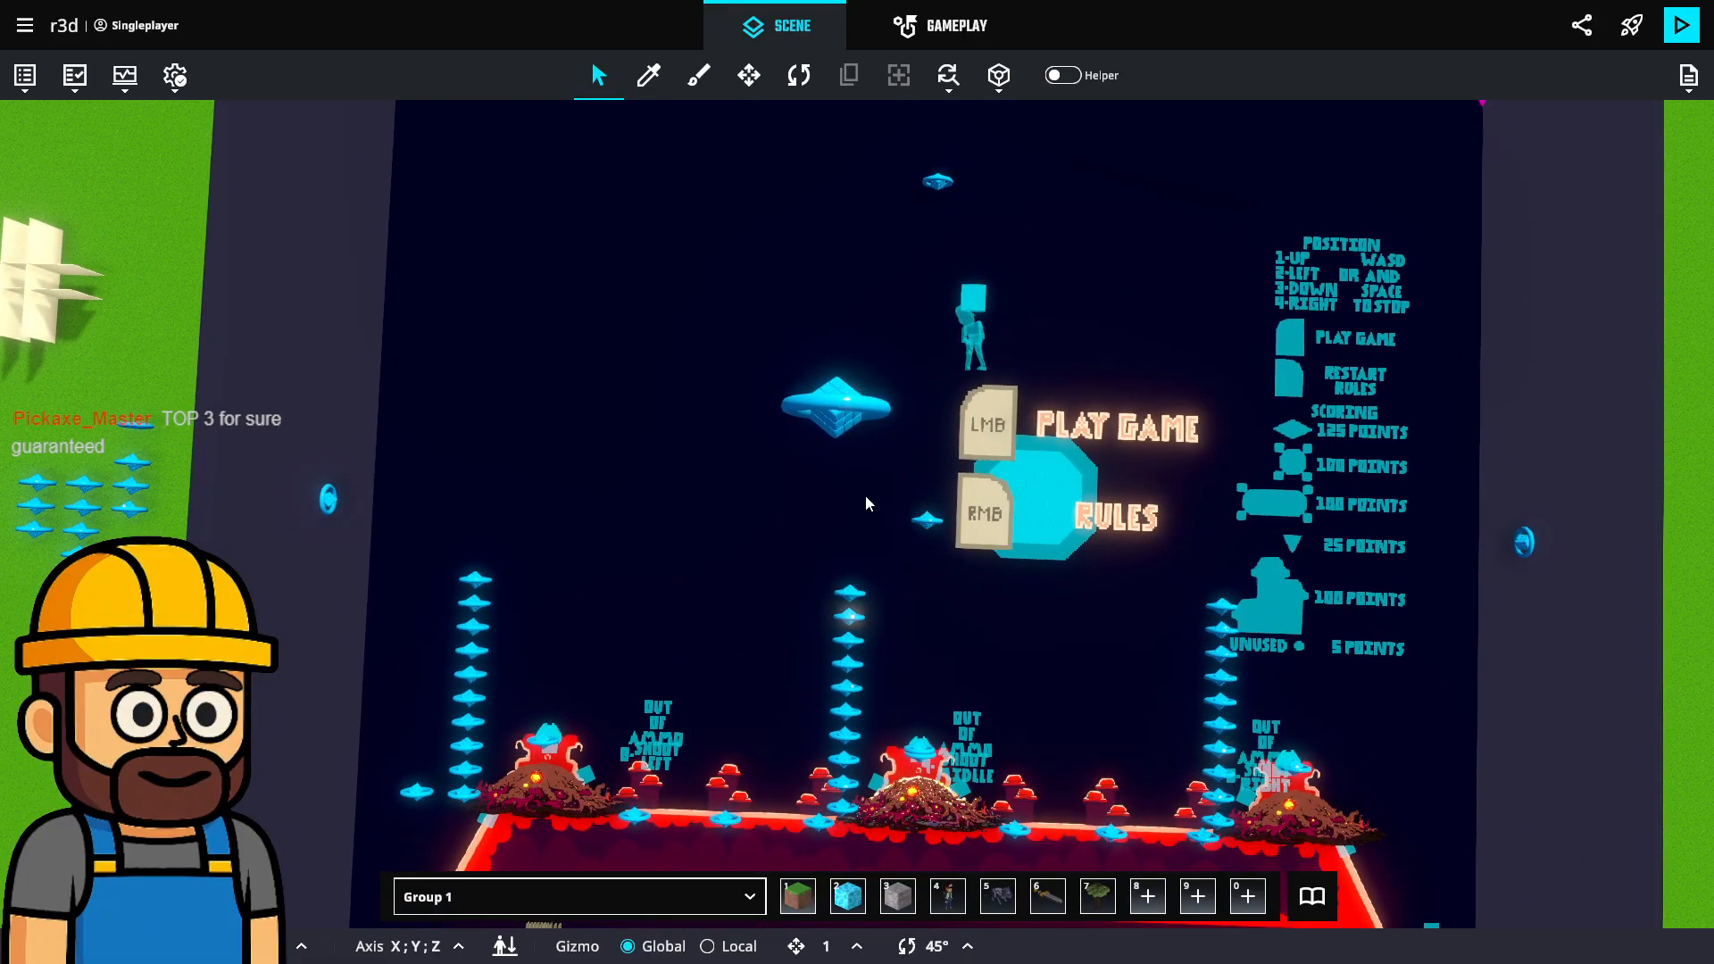
{"action": "scroll", "coordinate": [865, 503], "scroll_direction": "down", "scroll_amount": 3}
{"action": "middle_click_drag", "start_coordinate": [833, 593], "coordinate": [873, 461]}
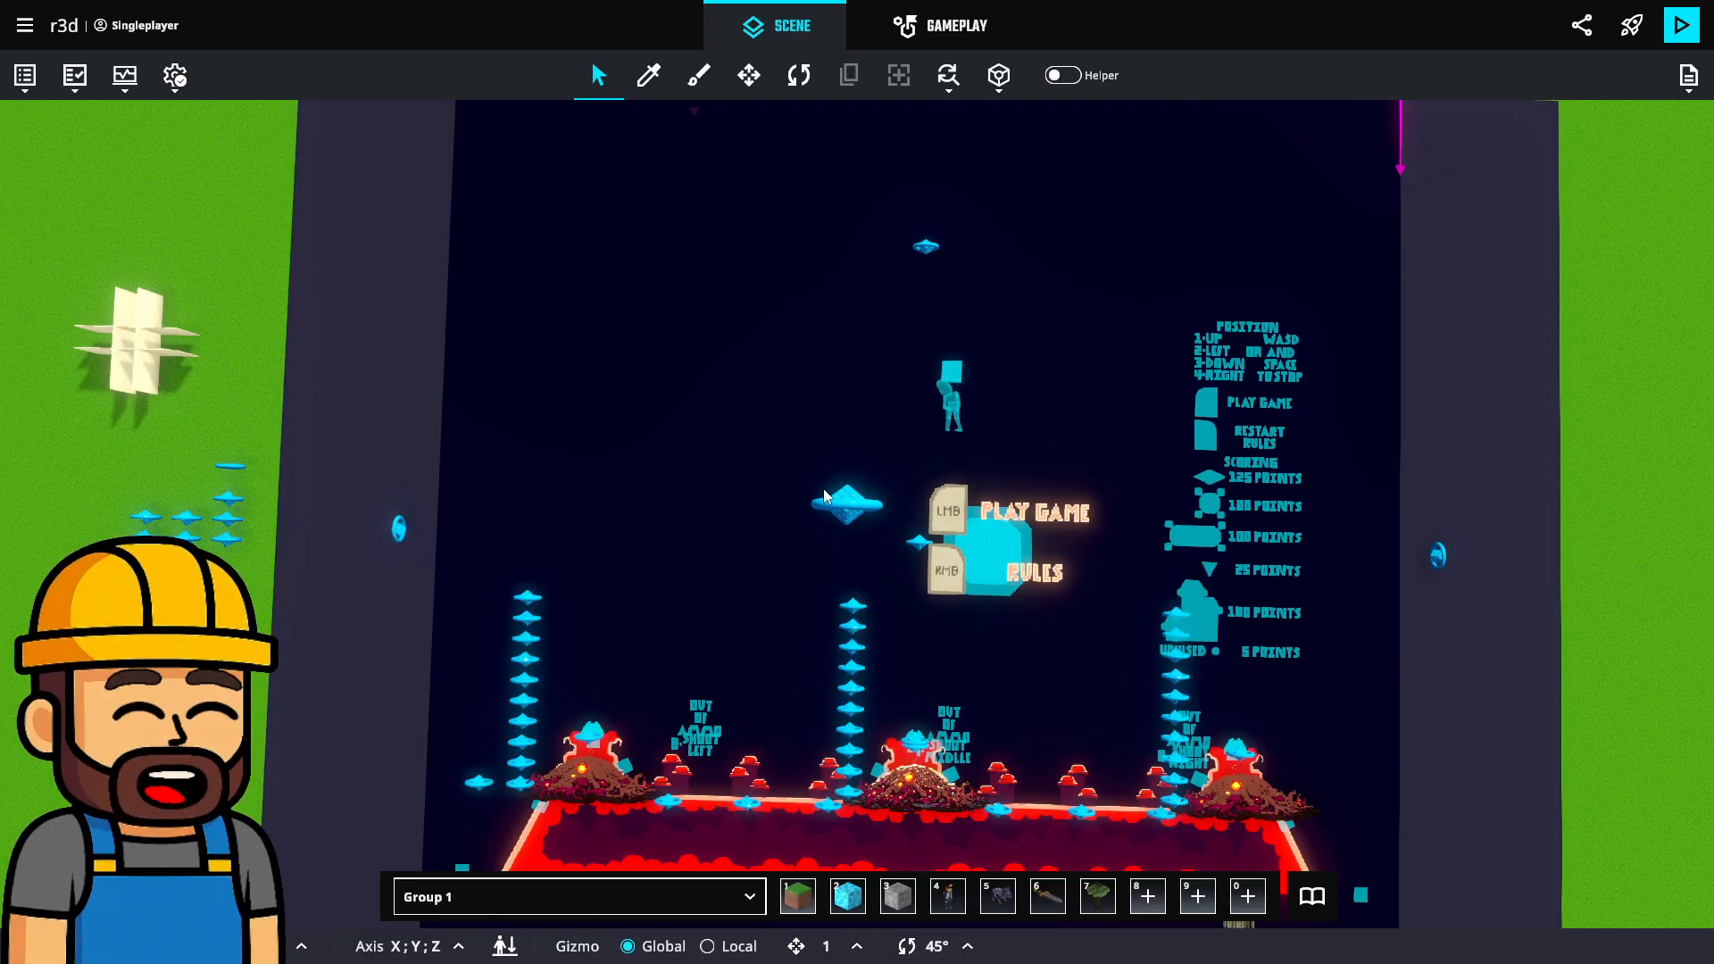
{"action": "scroll", "coordinate": [737, 457], "scroll_direction": "up", "scroll_amount": 3}
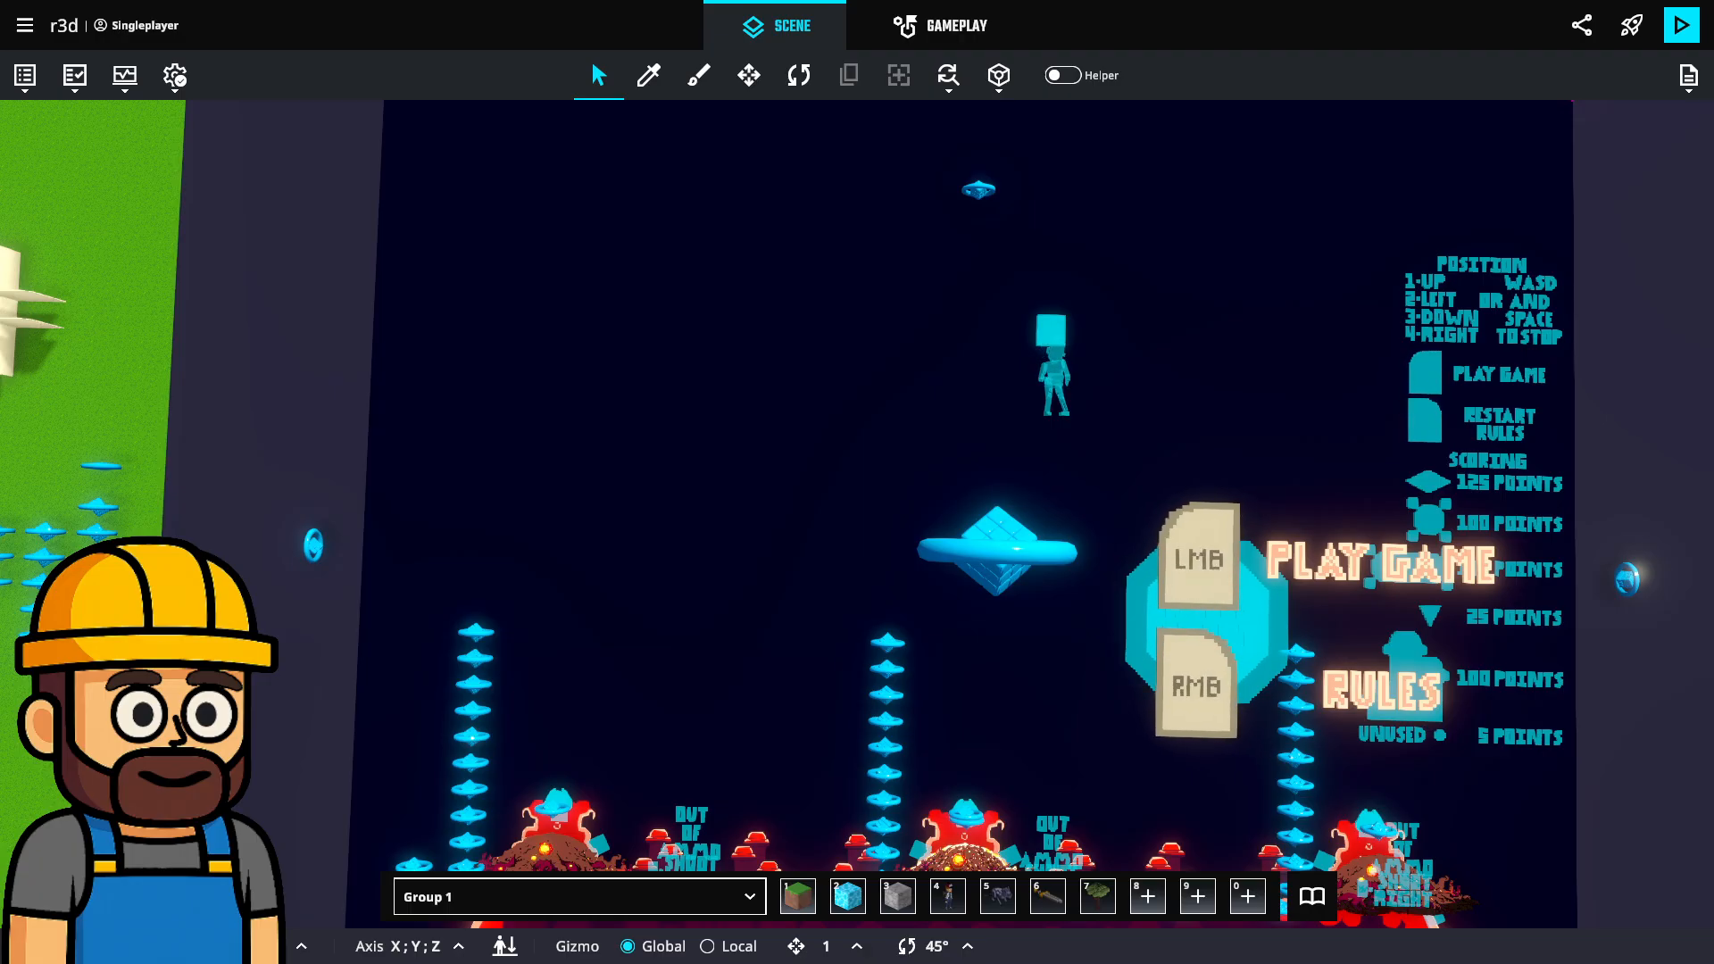
{"action": "middle_click_drag", "start_coordinate": [740, 512], "coordinate": [827, 565]}
{"action": "scroll", "coordinate": [726, 528], "scroll_direction": "down", "scroll_amount": 3}
{"action": "scroll", "coordinate": [847, 395], "scroll_direction": "down", "scroll_amount": 2}
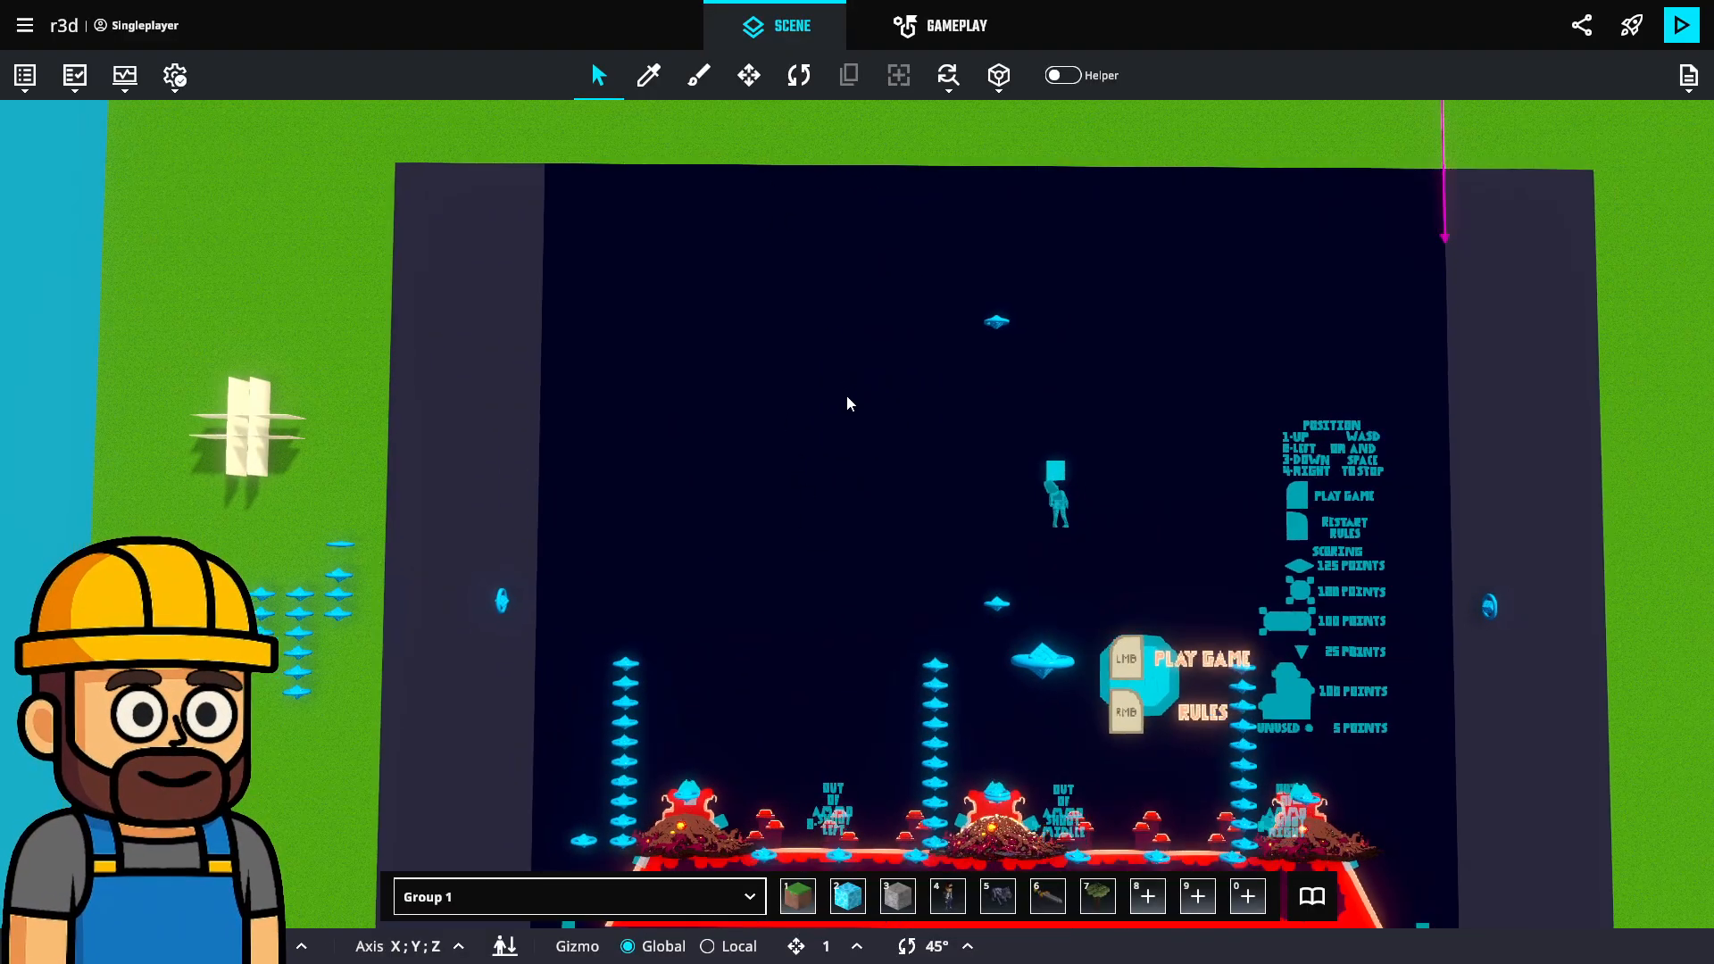
{"action": "middle_click_drag", "start_coordinate": [853, 425], "coordinate": [768, 367]}
{"action": "scroll", "coordinate": [773, 344], "scroll_direction": "up", "scroll_amount": 3}
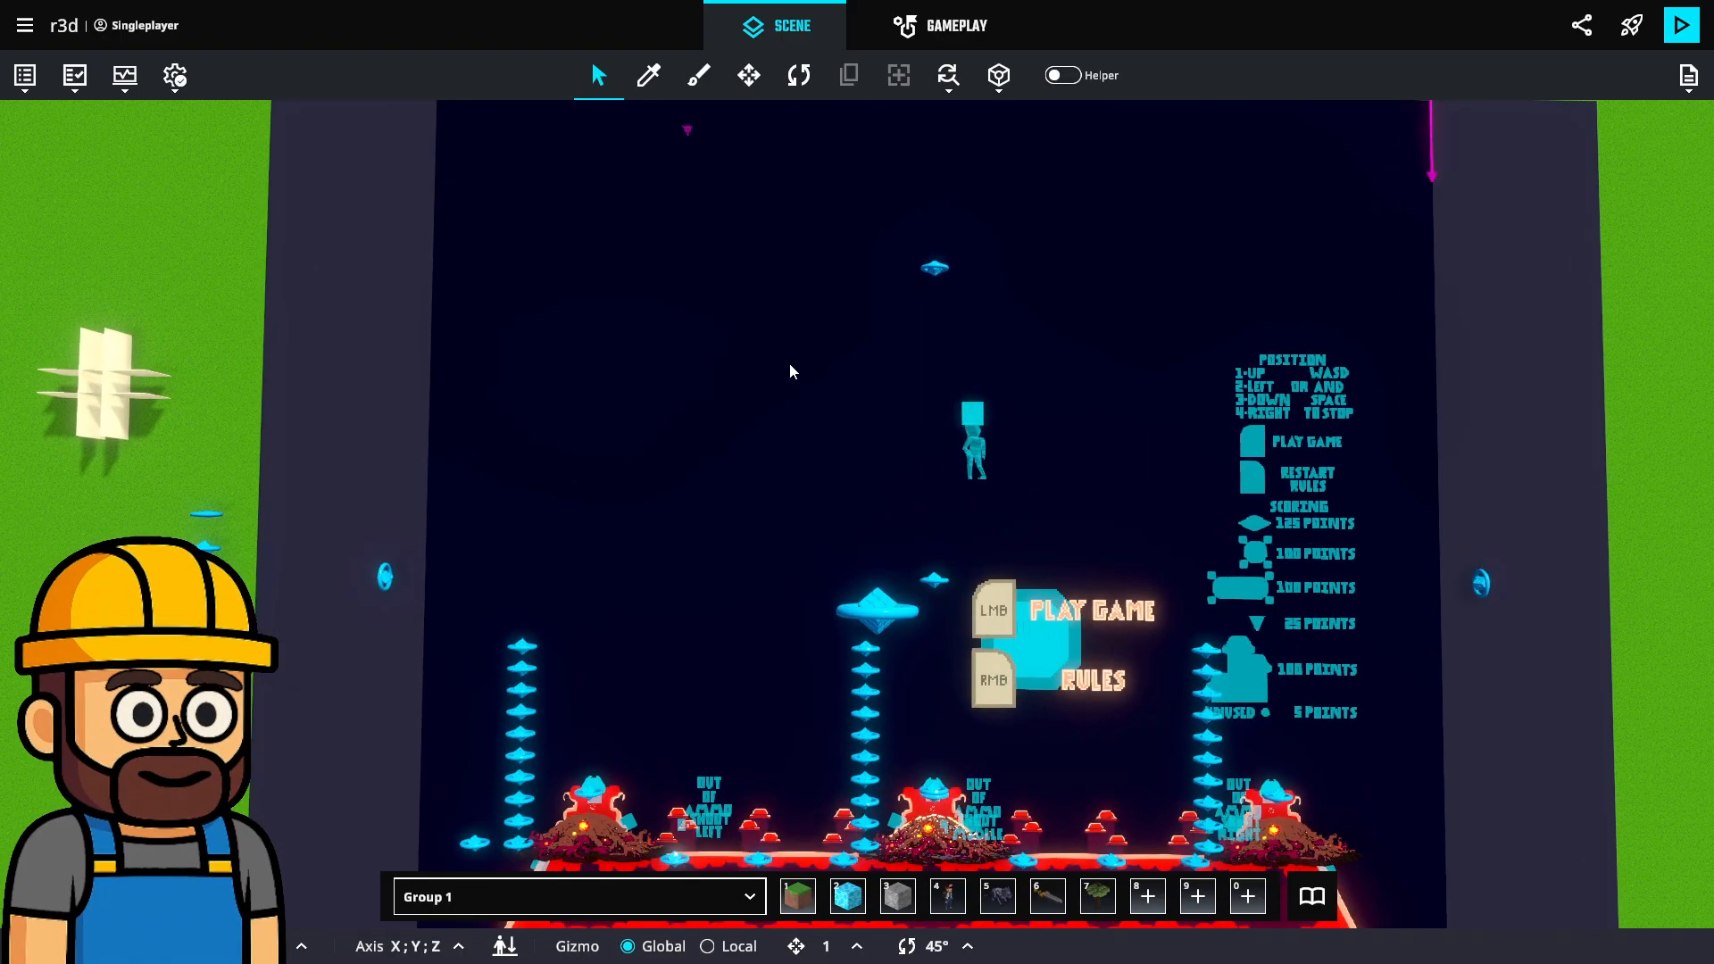
{"action": "scroll", "coordinate": [996, 434], "scroll_direction": "up", "scroll_amount": 2}
{"action": "scroll", "coordinate": [996, 434], "scroll_direction": "up", "scroll_amount": 2}
Select the lowest of the stacked translucent blocks and examine its Speaker component settings.
{"action": "right_click_drag", "start_coordinate": [996, 433], "coordinate": [857, 467]}
{"action": "scroll", "coordinate": [921, 562], "scroll_direction": "up", "scroll_amount": 3}
{"action": "scroll", "coordinate": [922, 562], "scroll_direction": "down", "scroll_amount": 3}
{"action": "left_click", "coordinate": [857, 464]}
{"action": "scroll", "coordinate": [1640, 612], "scroll_direction": "down", "scroll_amount": 5}
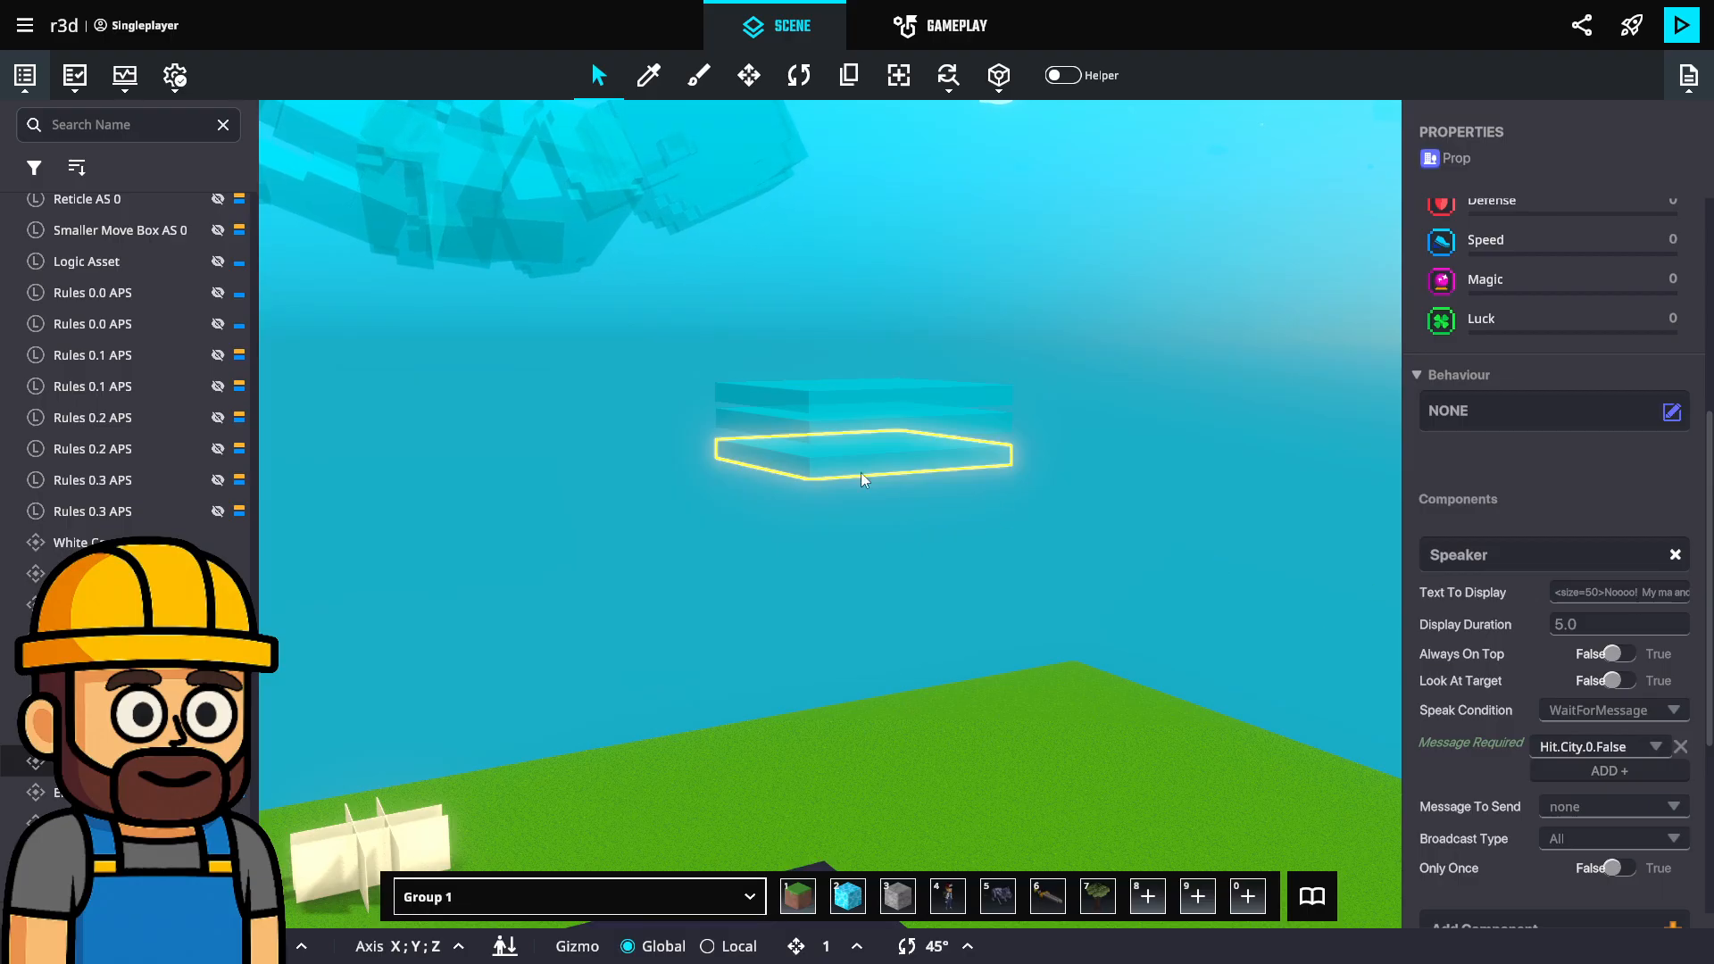
Deselect the translucent block and bring the dark game board back into view.
{"action": "middle_click_drag", "start_coordinate": [865, 478], "coordinate": [737, 489]}
{"action": "scroll", "coordinate": [750, 482], "scroll_direction": "down", "scroll_amount": 3}
{"action": "right_click_drag", "start_coordinate": [737, 488], "coordinate": [957, 743]}
{"action": "scroll", "coordinate": [856, 713], "scroll_direction": "down", "scroll_amount": 3}
{"action": "scroll", "coordinate": [714, 701], "scroll_direction": "down", "scroll_amount": 2}
{"action": "left_click", "coordinate": [657, 678]}
{"action": "middle_click_drag", "start_coordinate": [636, 667], "coordinate": [918, 711]}
{"action": "left_click", "coordinate": [757, 176]}
{"action": "scroll", "coordinate": [772, 201], "scroll_direction": "down", "scroll_amount": 2}
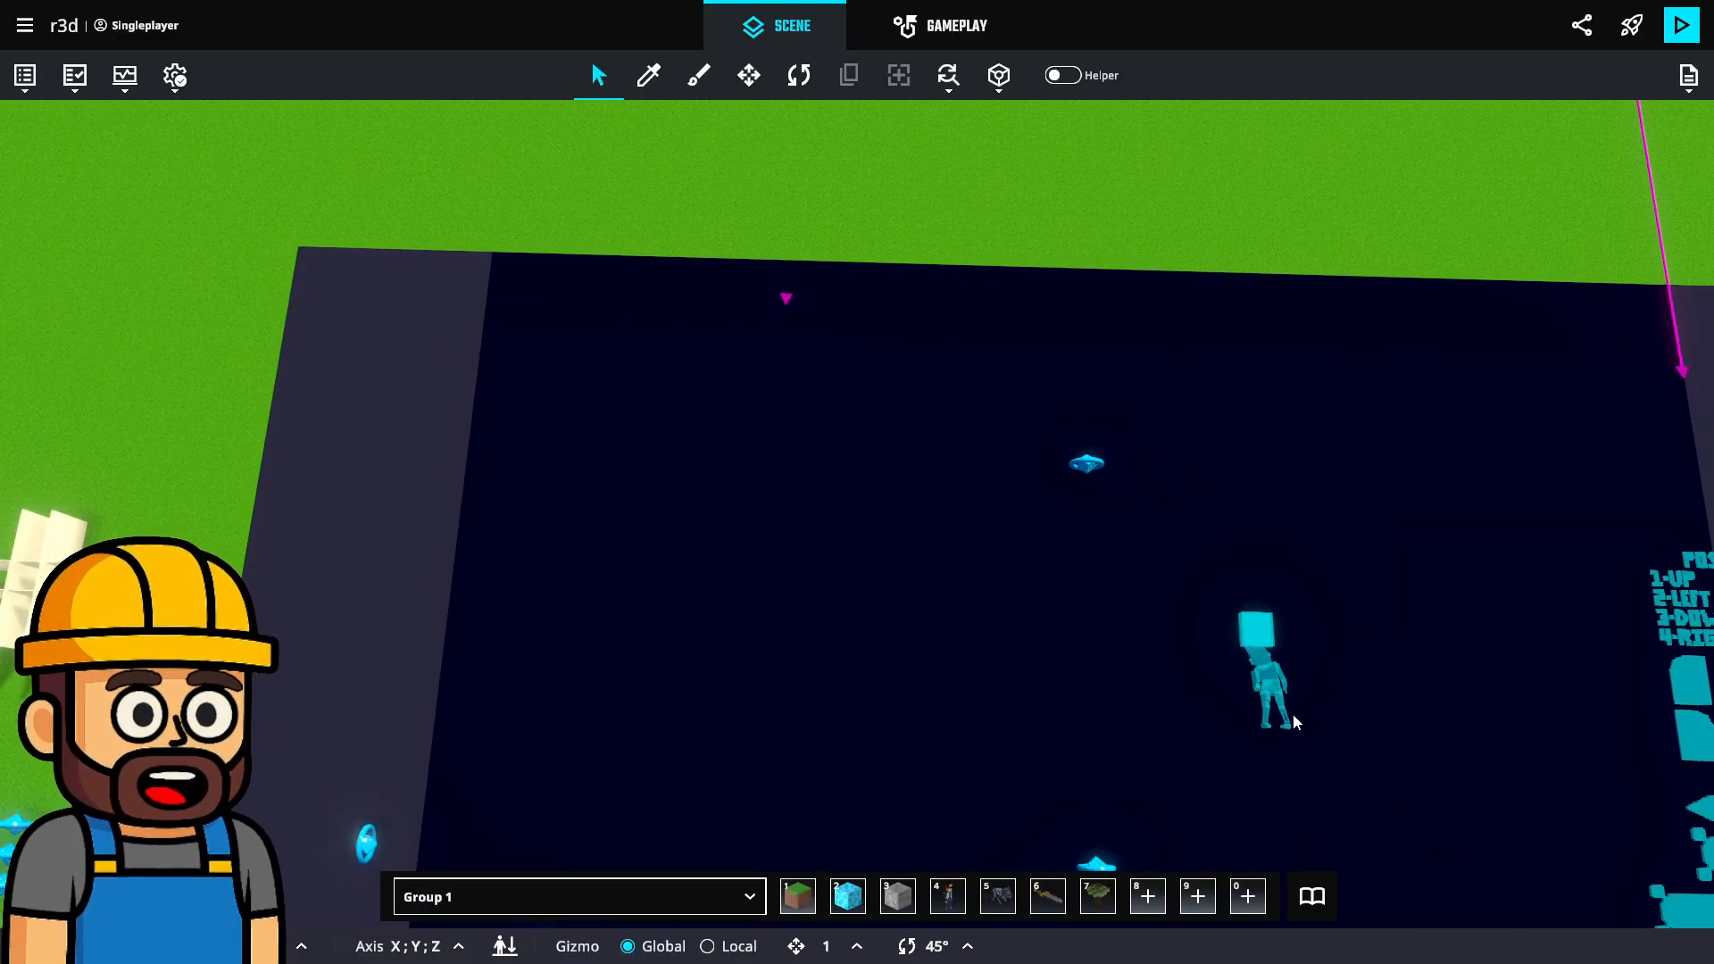
Examine the upper part of the board around the character figure and the single saucer-shaped markers.
{"action": "middle_click_drag", "start_coordinate": [1292, 718], "coordinate": [1254, 673]}
{"action": "scroll", "coordinate": [1187, 643], "scroll_direction": "down", "scroll_amount": 1}
{"action": "scroll", "coordinate": [1178, 622], "scroll_direction": "up", "scroll_amount": 1}
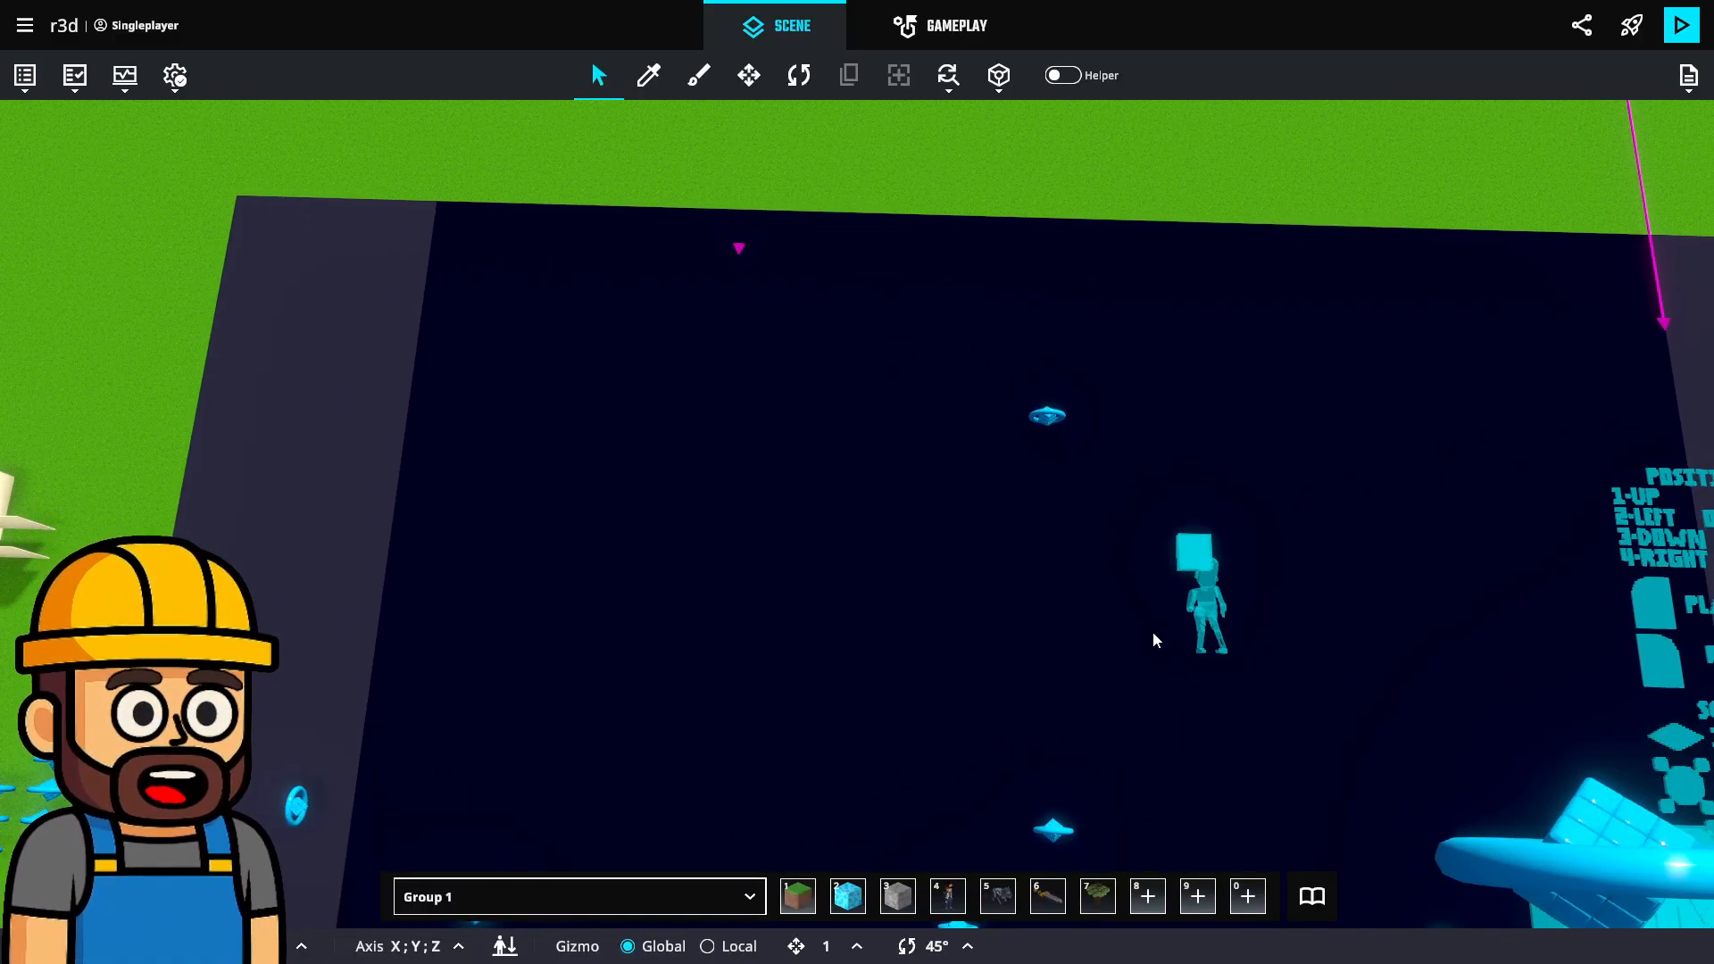
{"action": "middle_click_drag", "start_coordinate": [1154, 640], "coordinate": [1054, 826]}
{"action": "scroll", "coordinate": [711, 667], "scroll_direction": "down", "scroll_amount": 1}
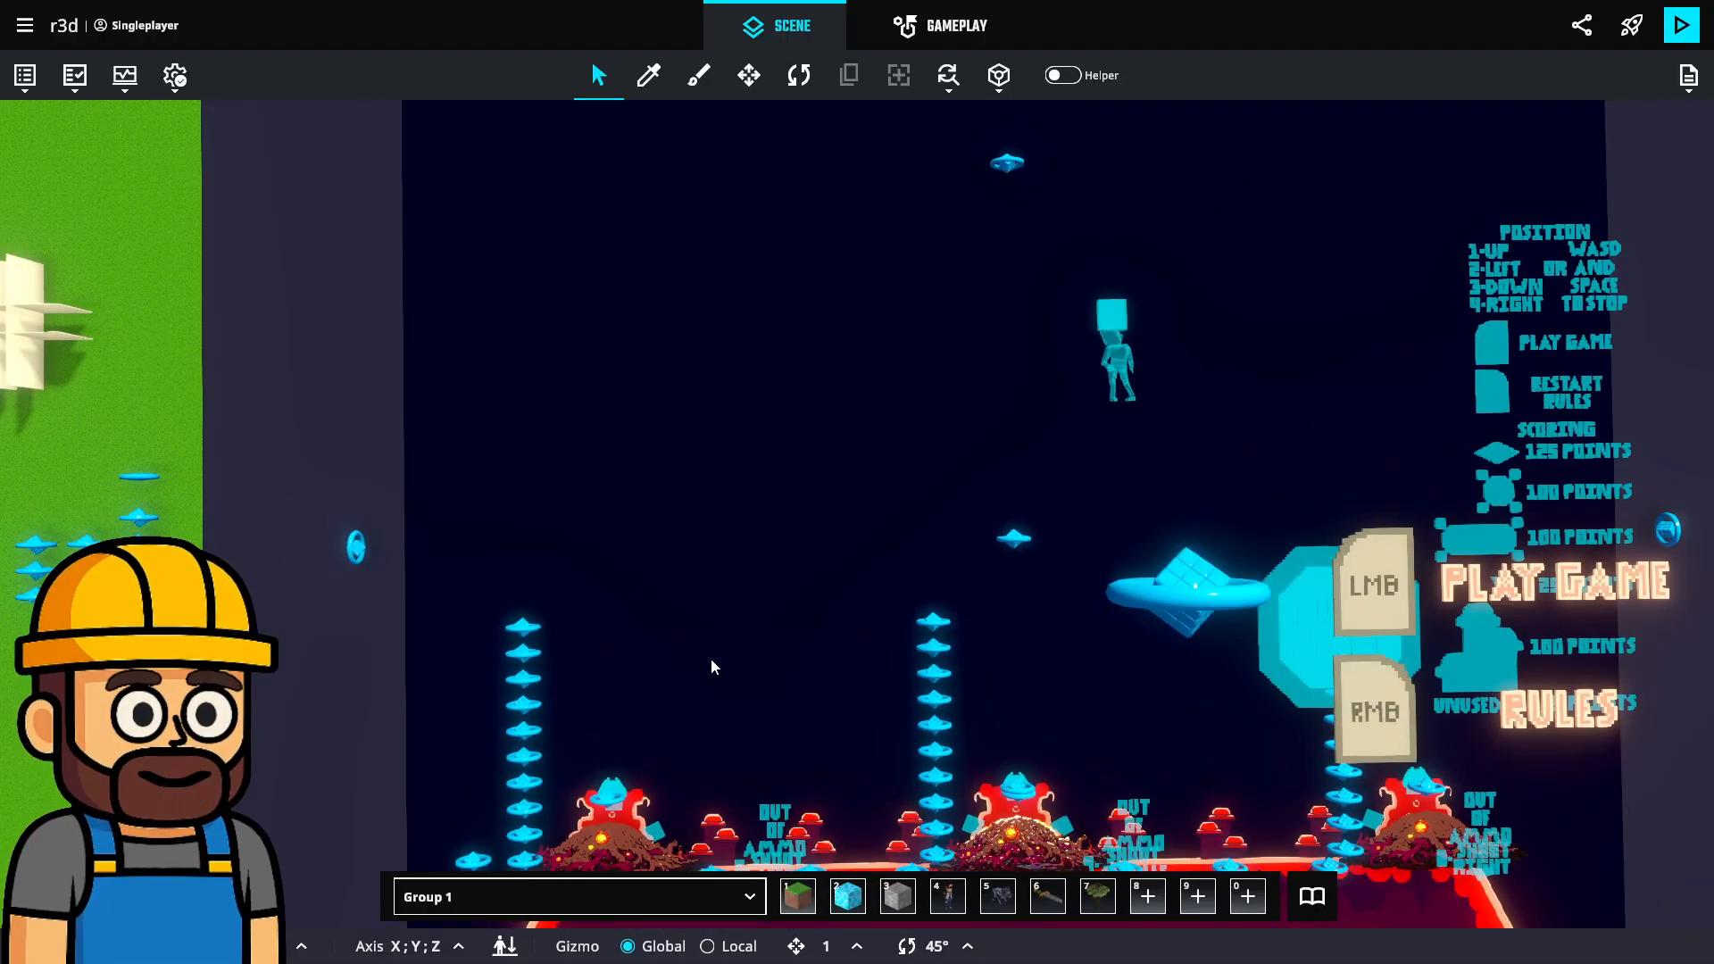
{"action": "scroll", "coordinate": [666, 619], "scroll_direction": "down", "scroll_amount": 3}
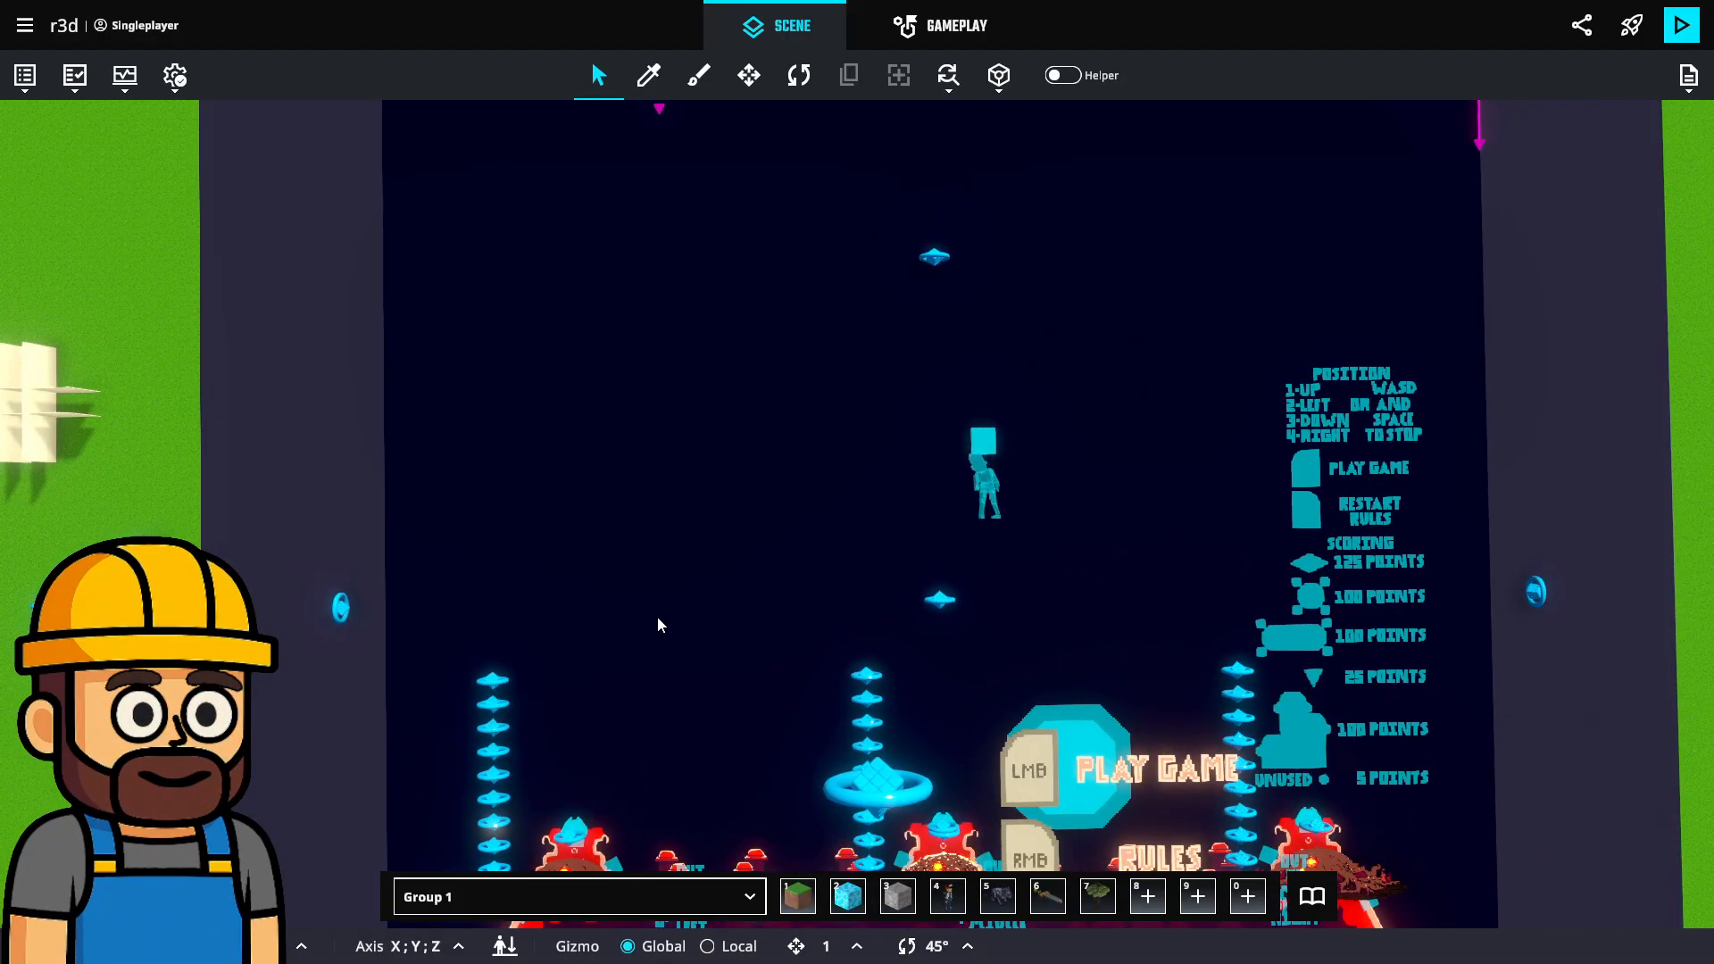
{"action": "scroll", "coordinate": [657, 616], "scroll_direction": "down", "scroll_amount": 1}
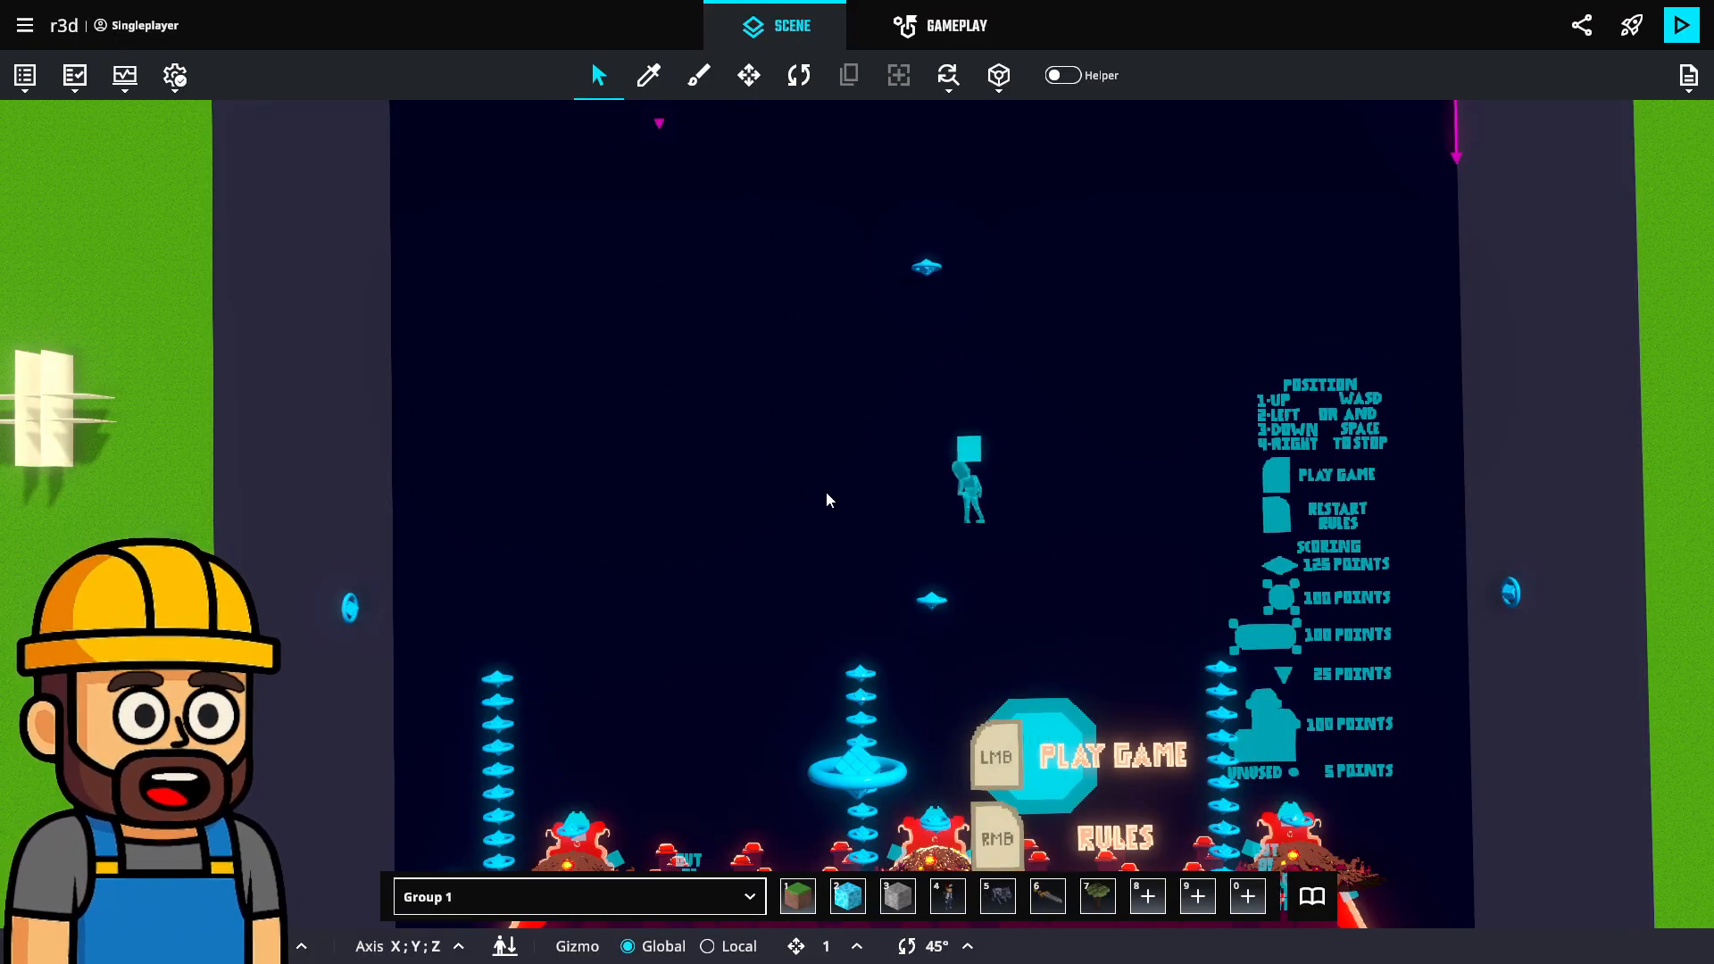
{"action": "middle_click_drag", "start_coordinate": [838, 489], "coordinate": [746, 505]}
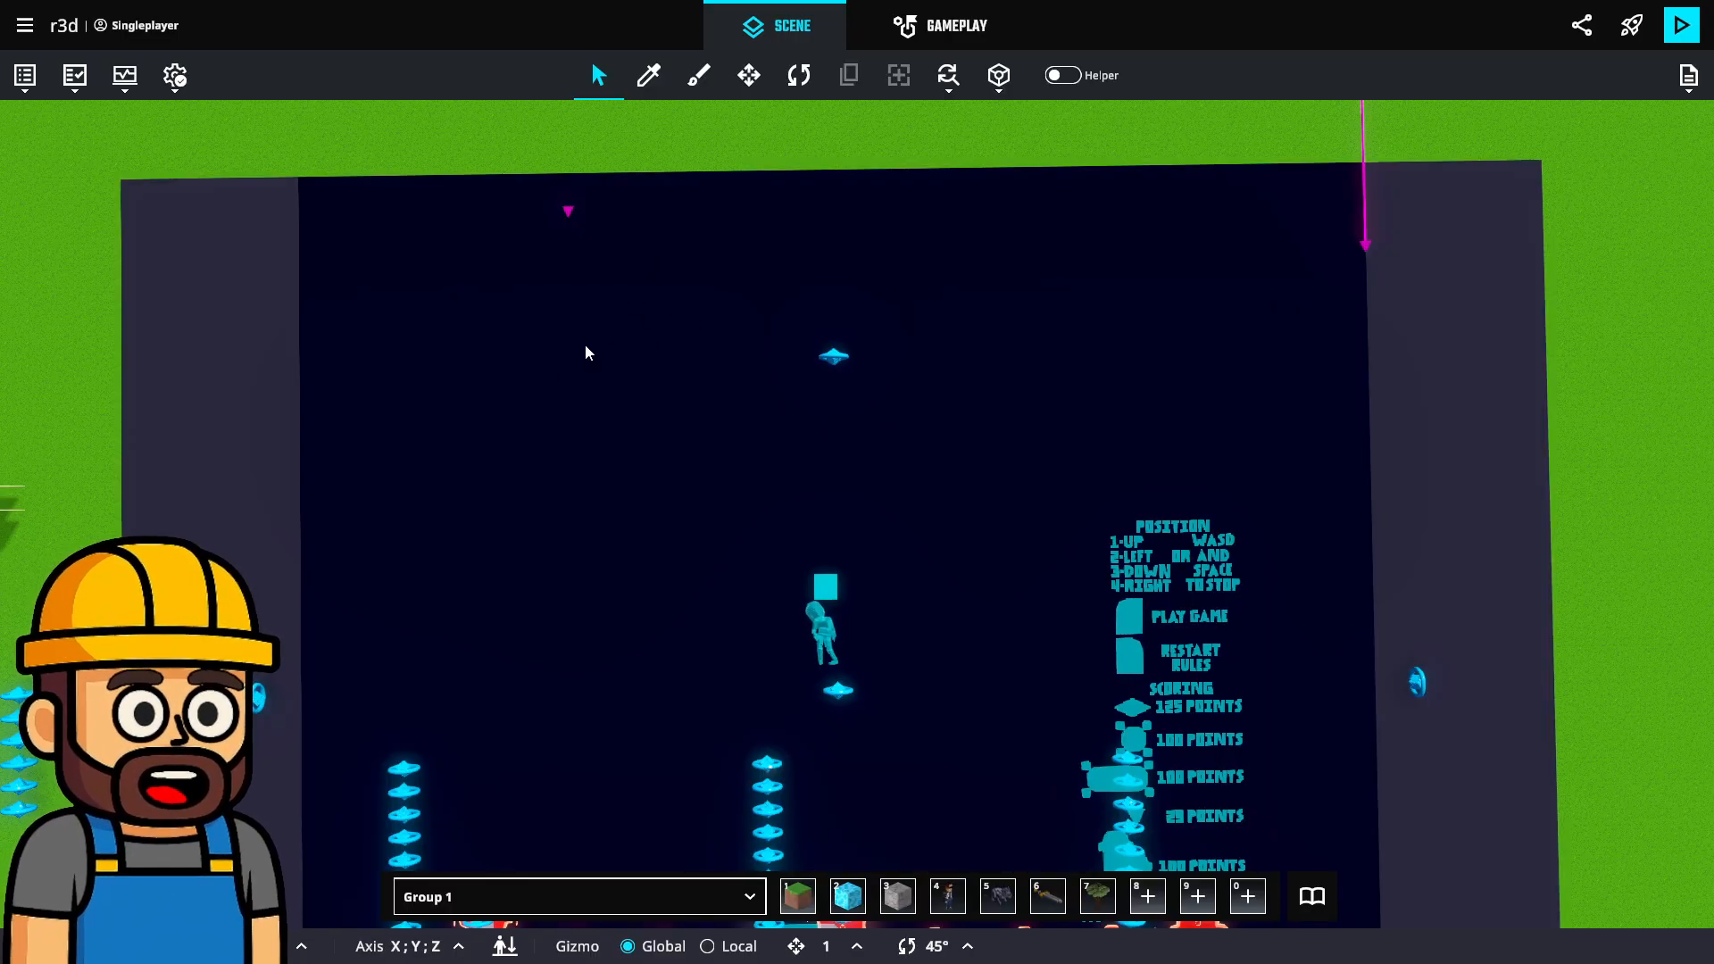
{"action": "middle_click_drag", "start_coordinate": [794, 505], "coordinate": [712, 443]}
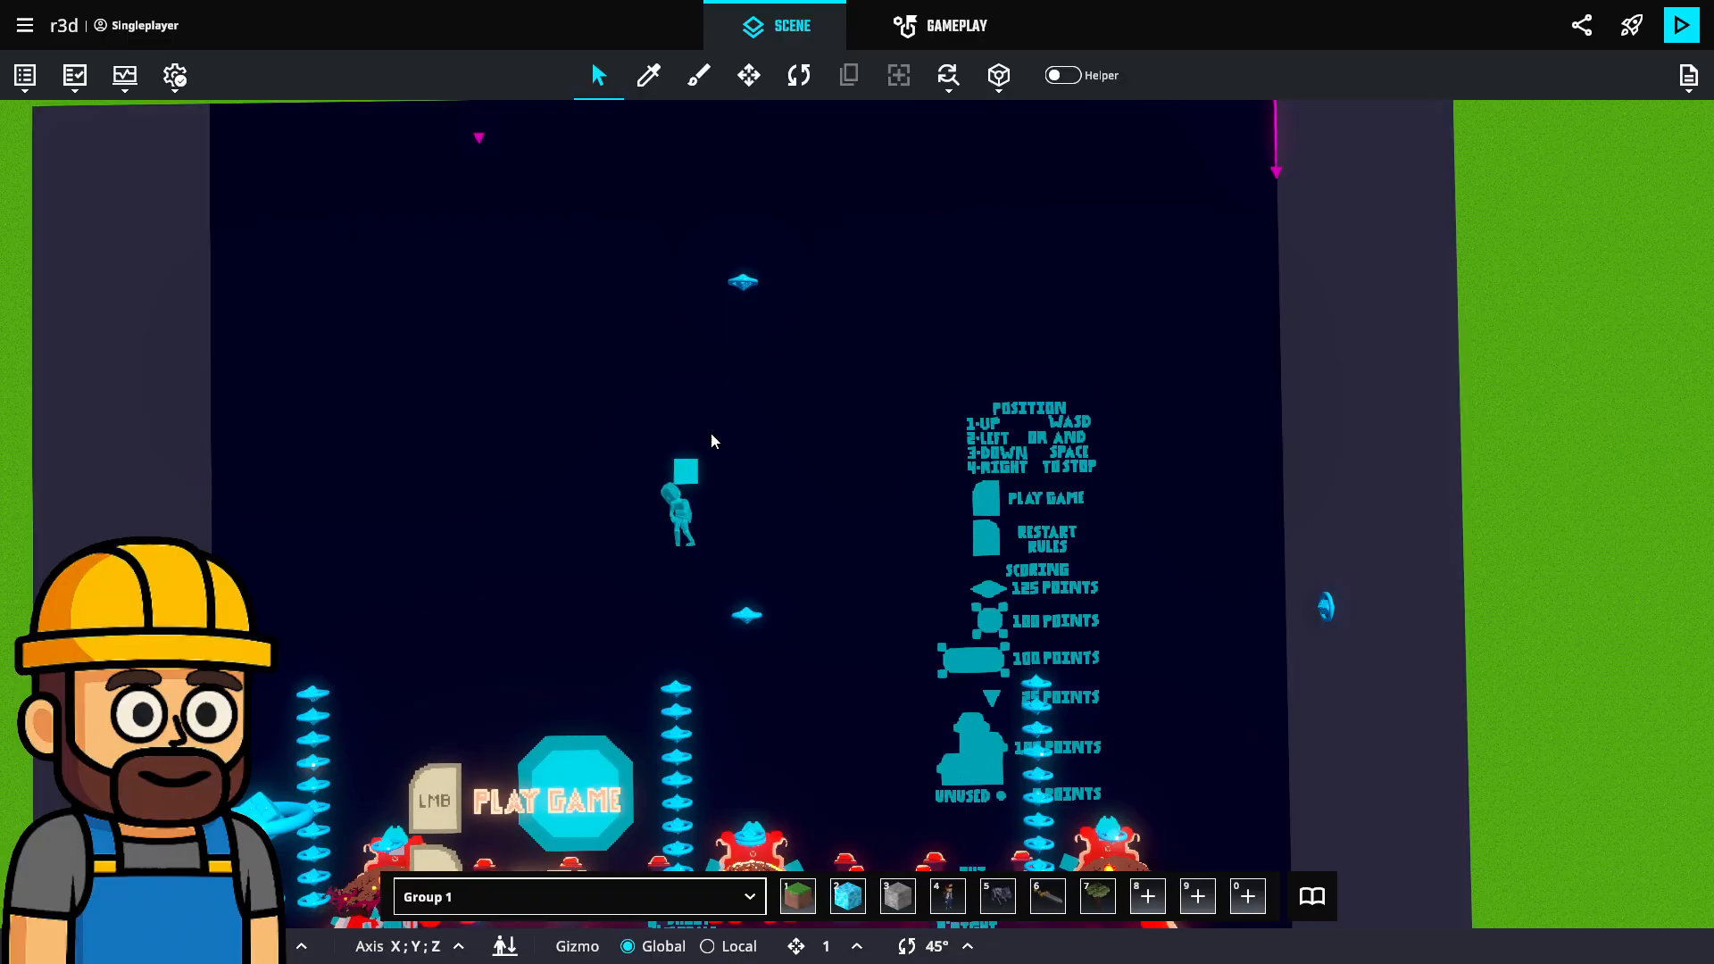
Examine the hidden sign listing position controls, game options and scoring up close.
{"action": "scroll", "coordinate": [802, 462], "scroll_direction": "up", "scroll_amount": 1}
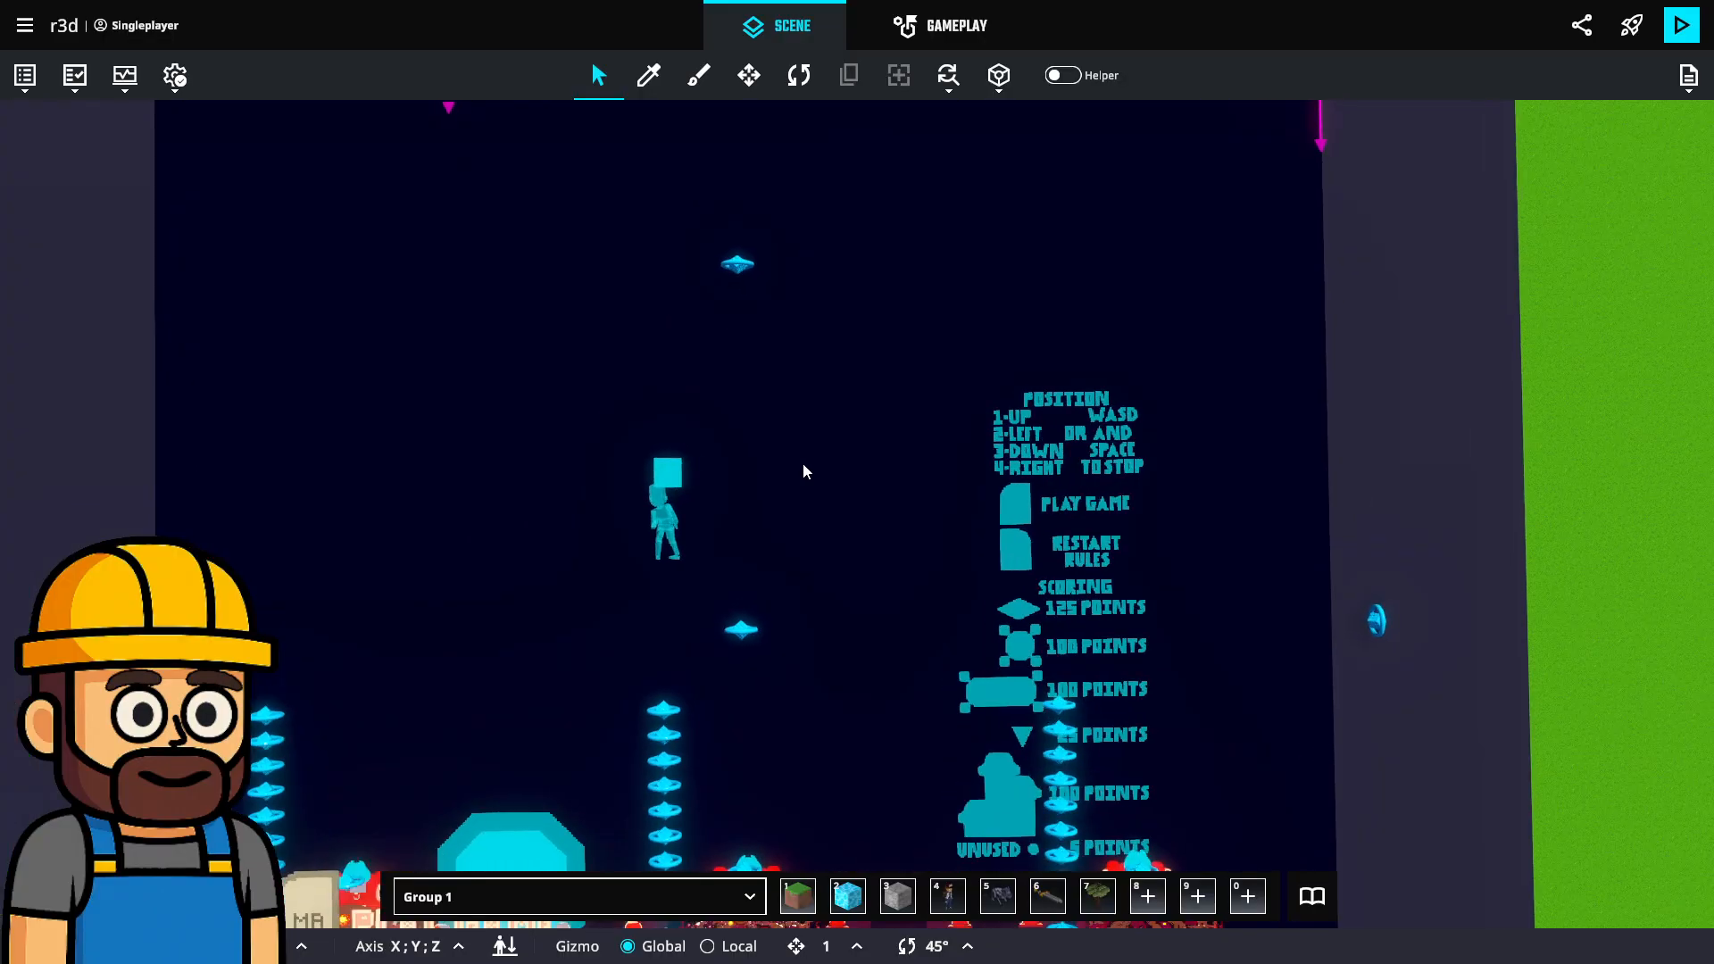
{"action": "scroll", "coordinate": [803, 464], "scroll_direction": "up", "scroll_amount": 4}
{"action": "middle_click_drag", "start_coordinate": [801, 465], "coordinate": [703, 444]}
{"action": "scroll", "coordinate": [722, 425], "scroll_direction": "up", "scroll_amount": 1}
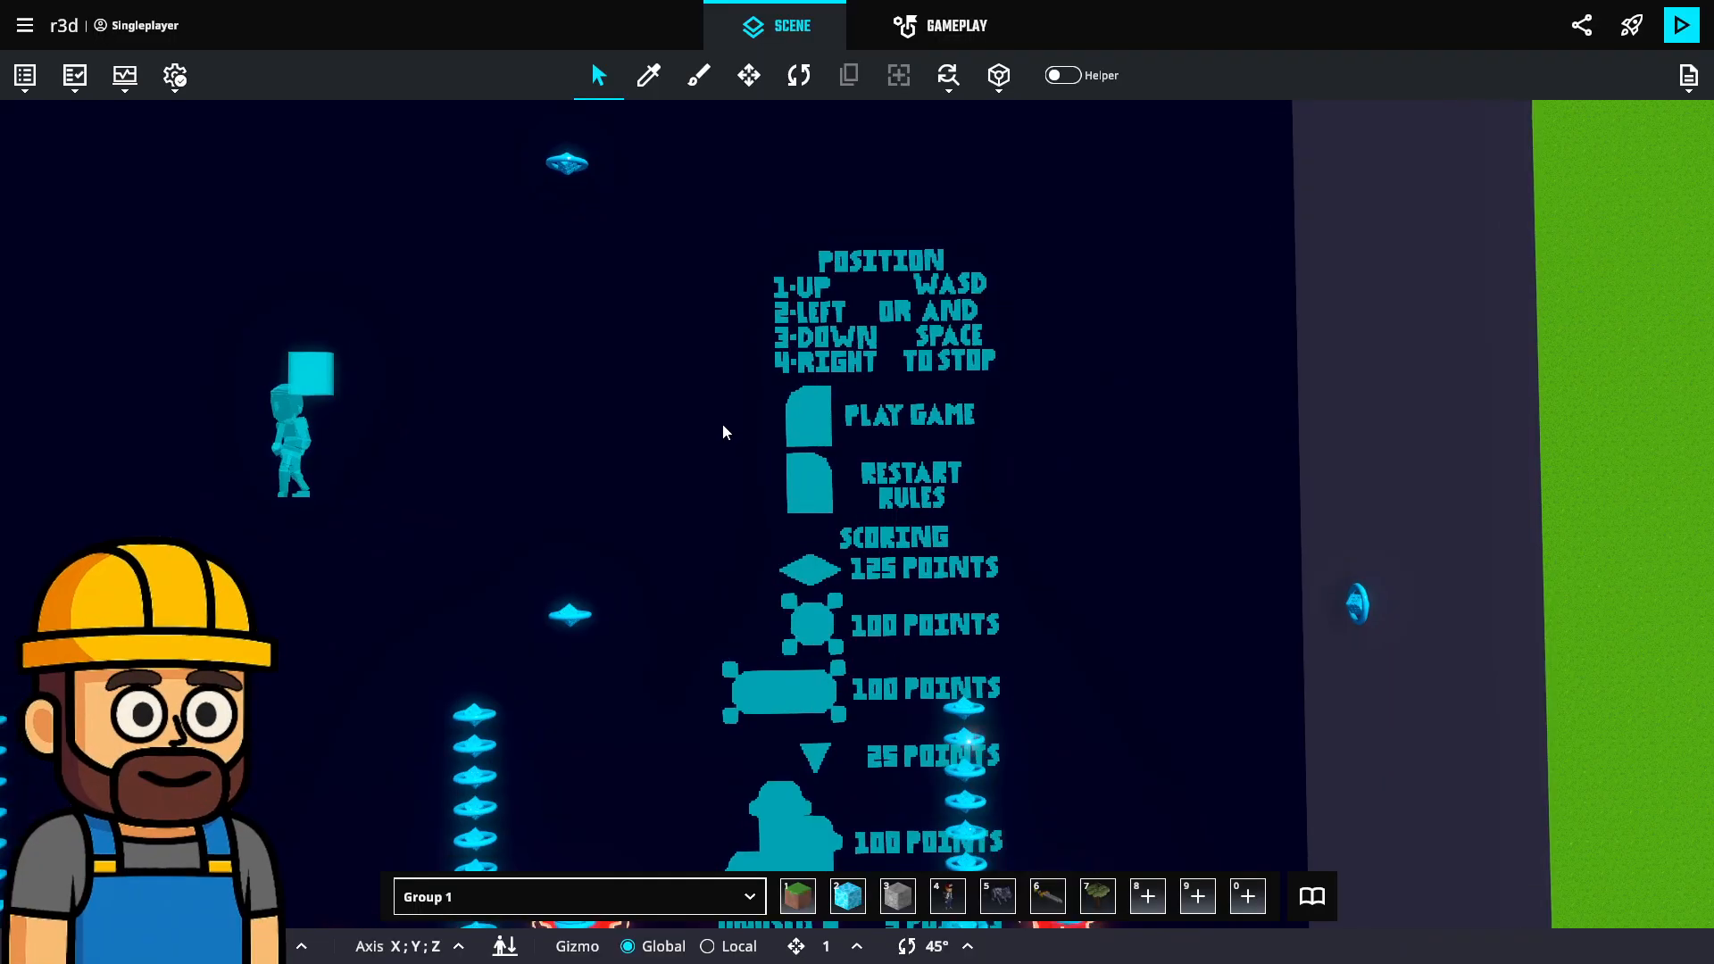
{"action": "scroll", "coordinate": [723, 424], "scroll_direction": "up", "scroll_amount": 1}
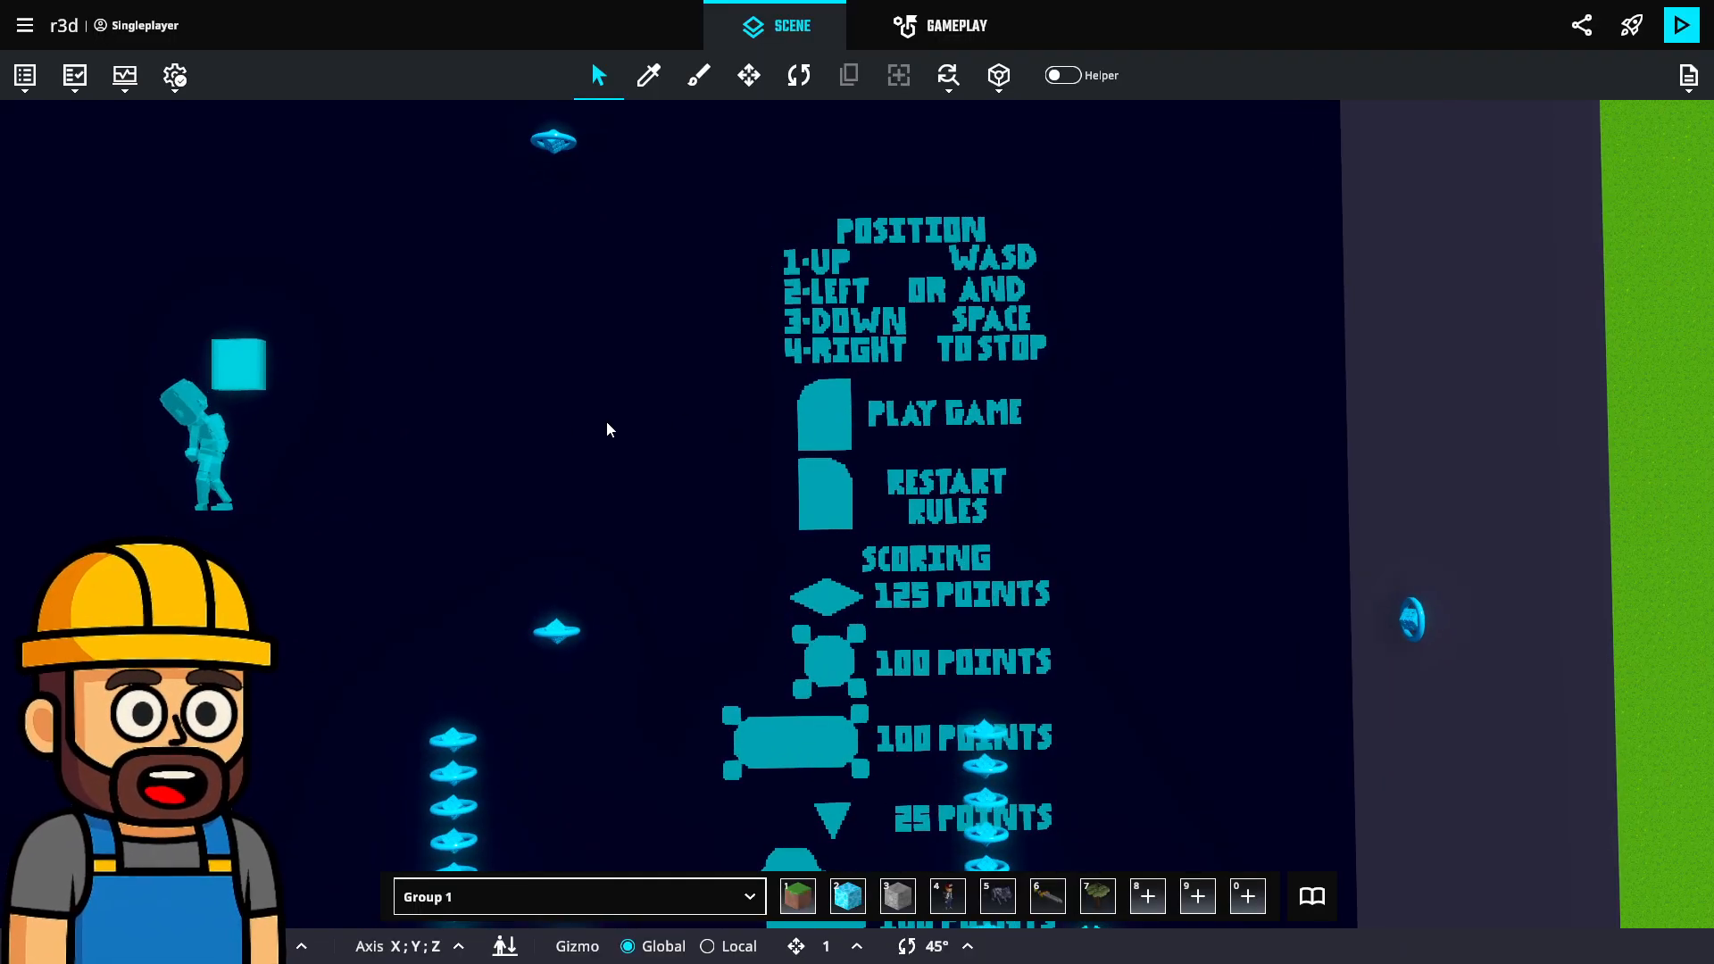
{"action": "right_click_drag", "start_coordinate": [607, 427], "coordinate": [666, 453]}
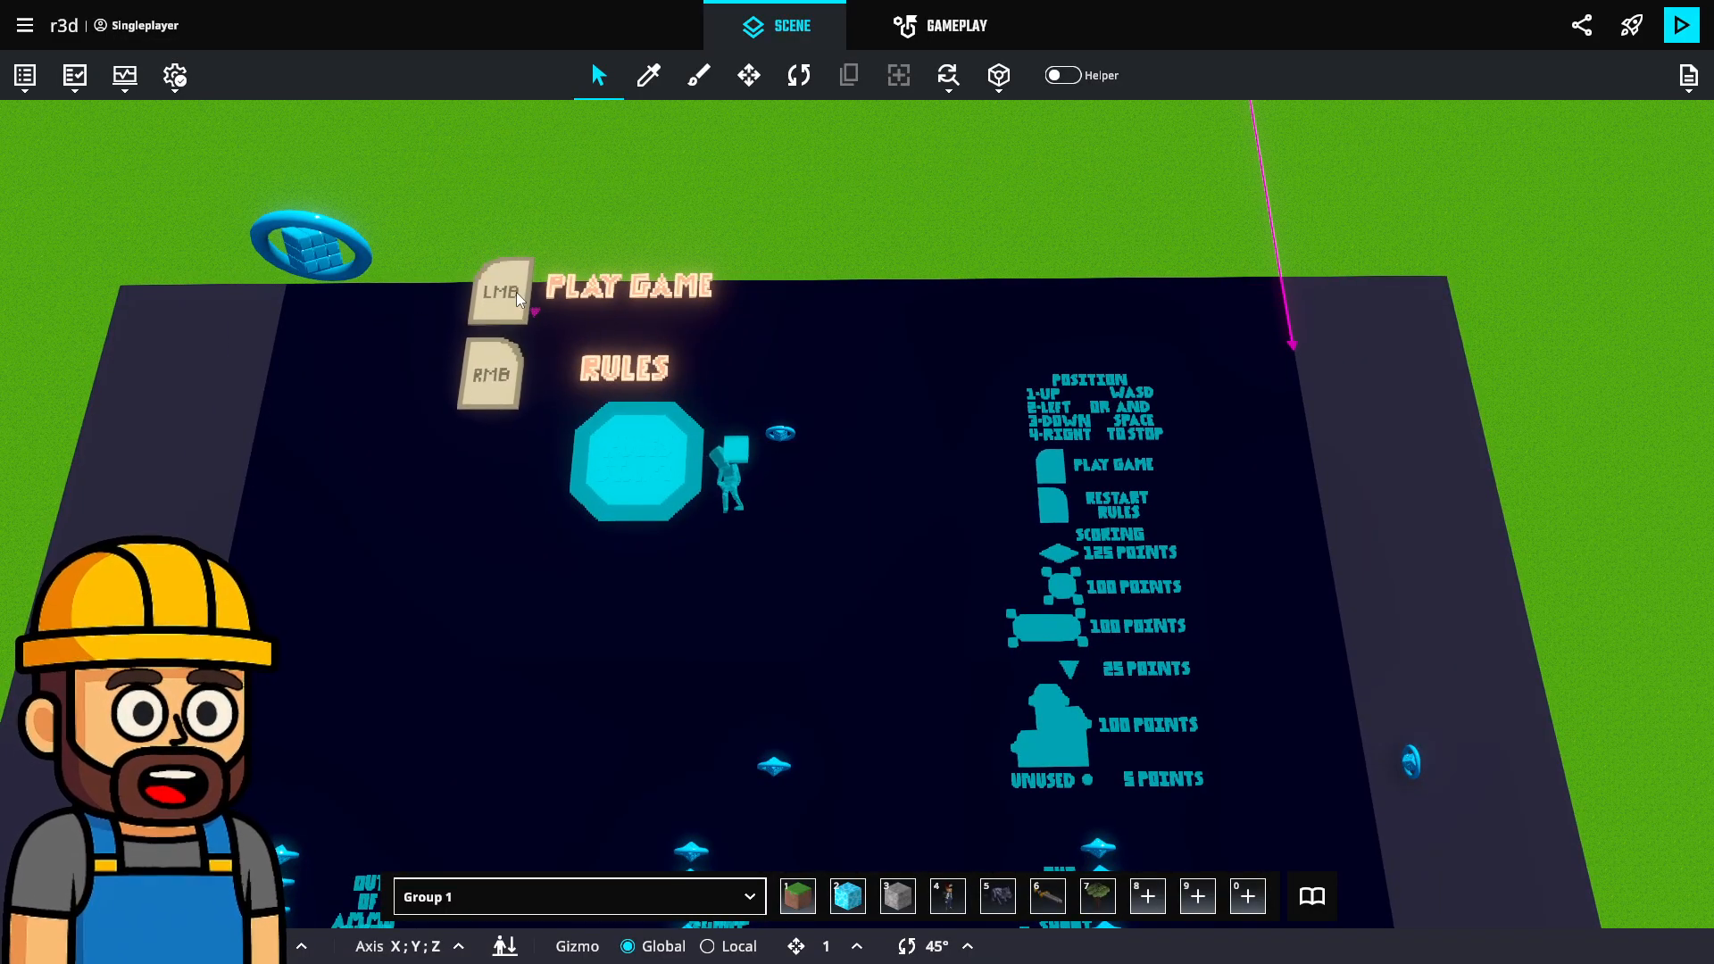
Examine how the Play Game and Rules signs are placed above the board beside the scoring sign.
{"action": "middle_click_drag", "start_coordinate": [531, 297], "coordinate": [460, 355]}
{"action": "scroll", "coordinate": [1056, 541], "scroll_direction": "up", "scroll_amount": 4}
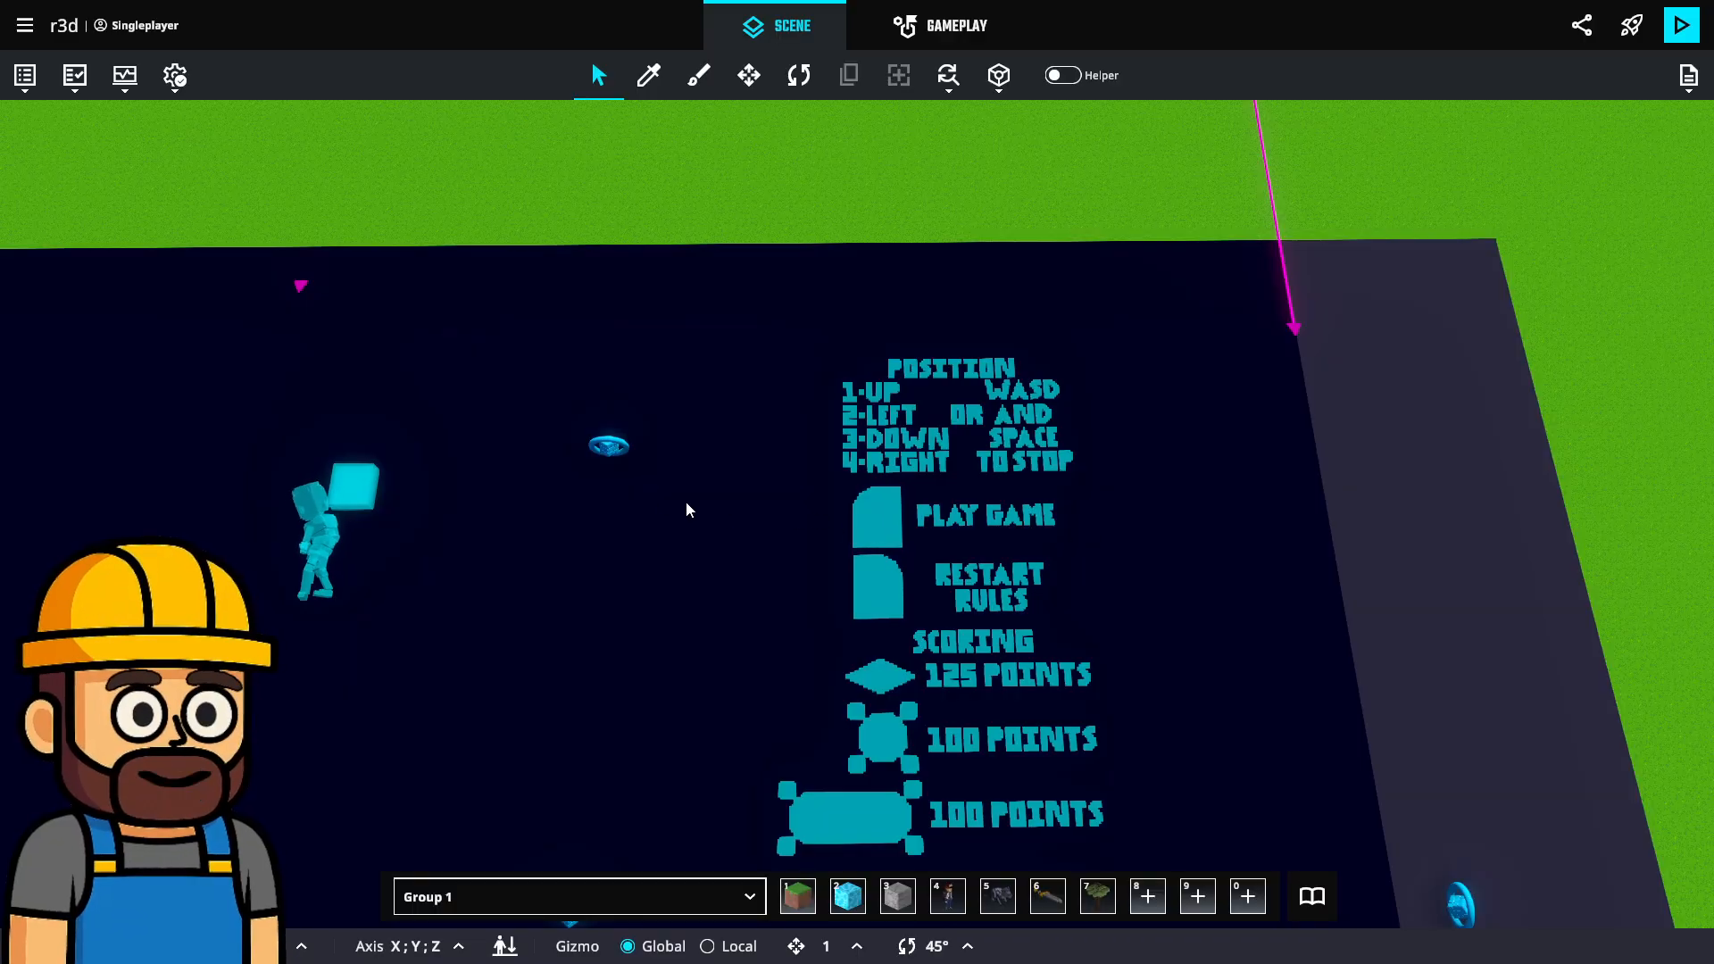
{"action": "scroll", "coordinate": [527, 515], "scroll_direction": "down", "scroll_amount": 3}
{"action": "middle_click_drag", "start_coordinate": [413, 532], "coordinate": [574, 522]}
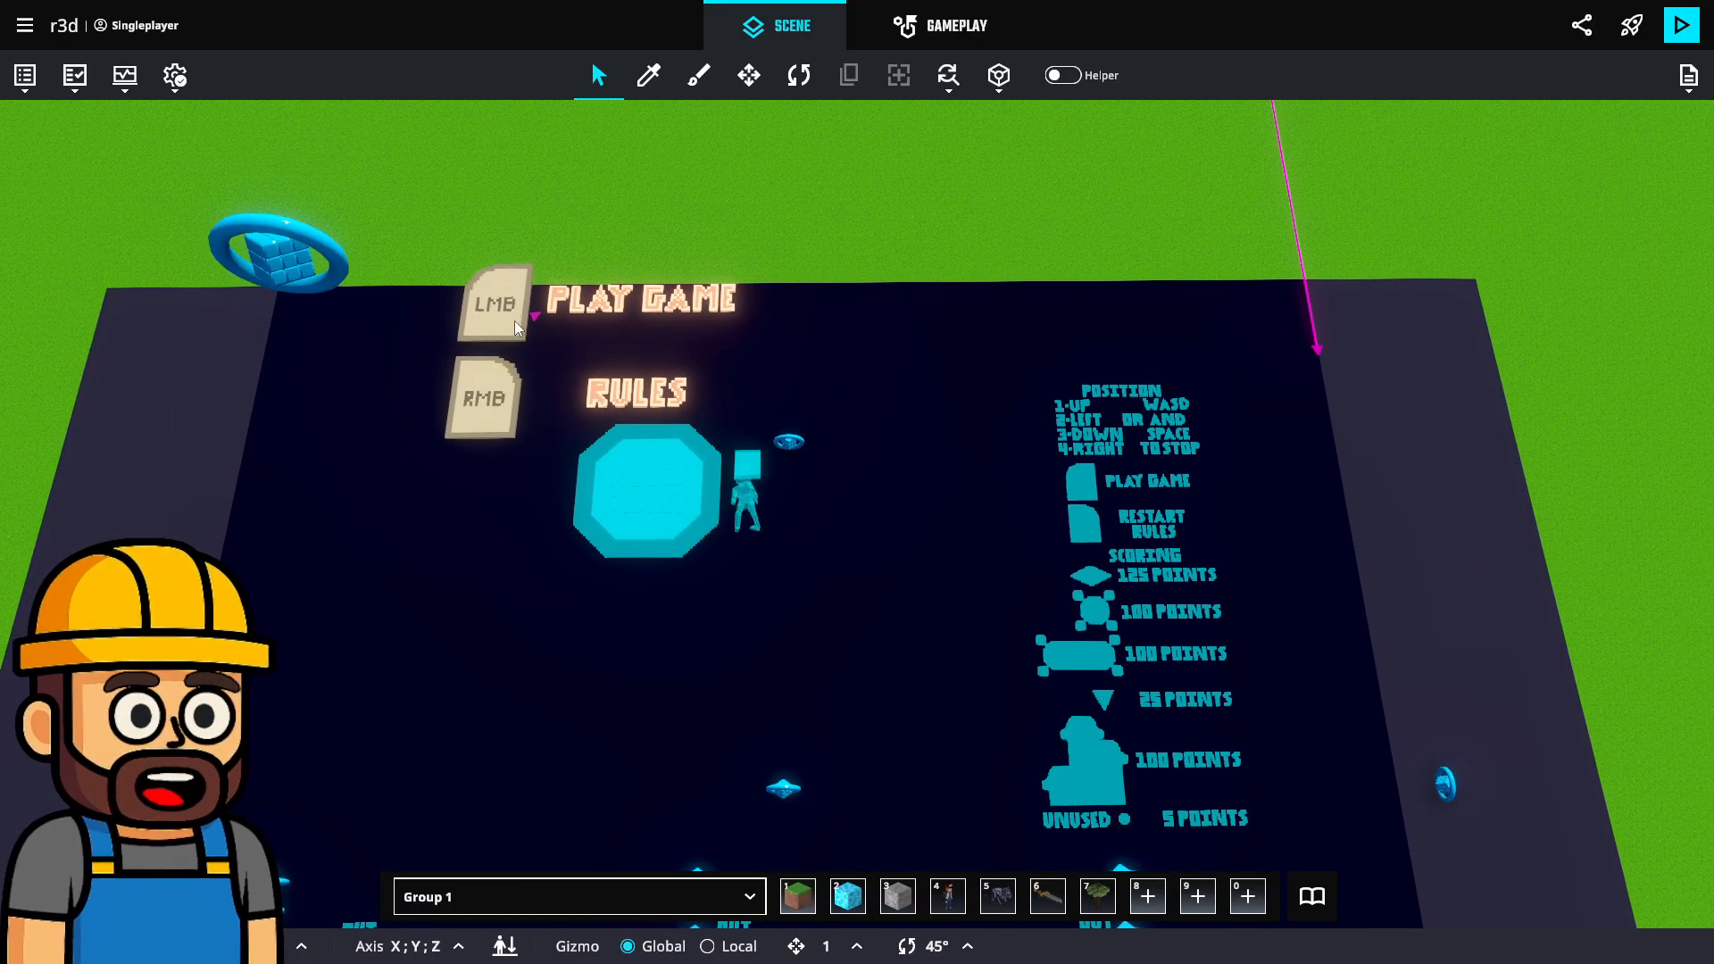
{"action": "right_click_drag", "start_coordinate": [482, 393], "coordinate": [440, 527]}
{"action": "right_click_drag", "start_coordinate": [587, 492], "coordinate": [652, 531]}
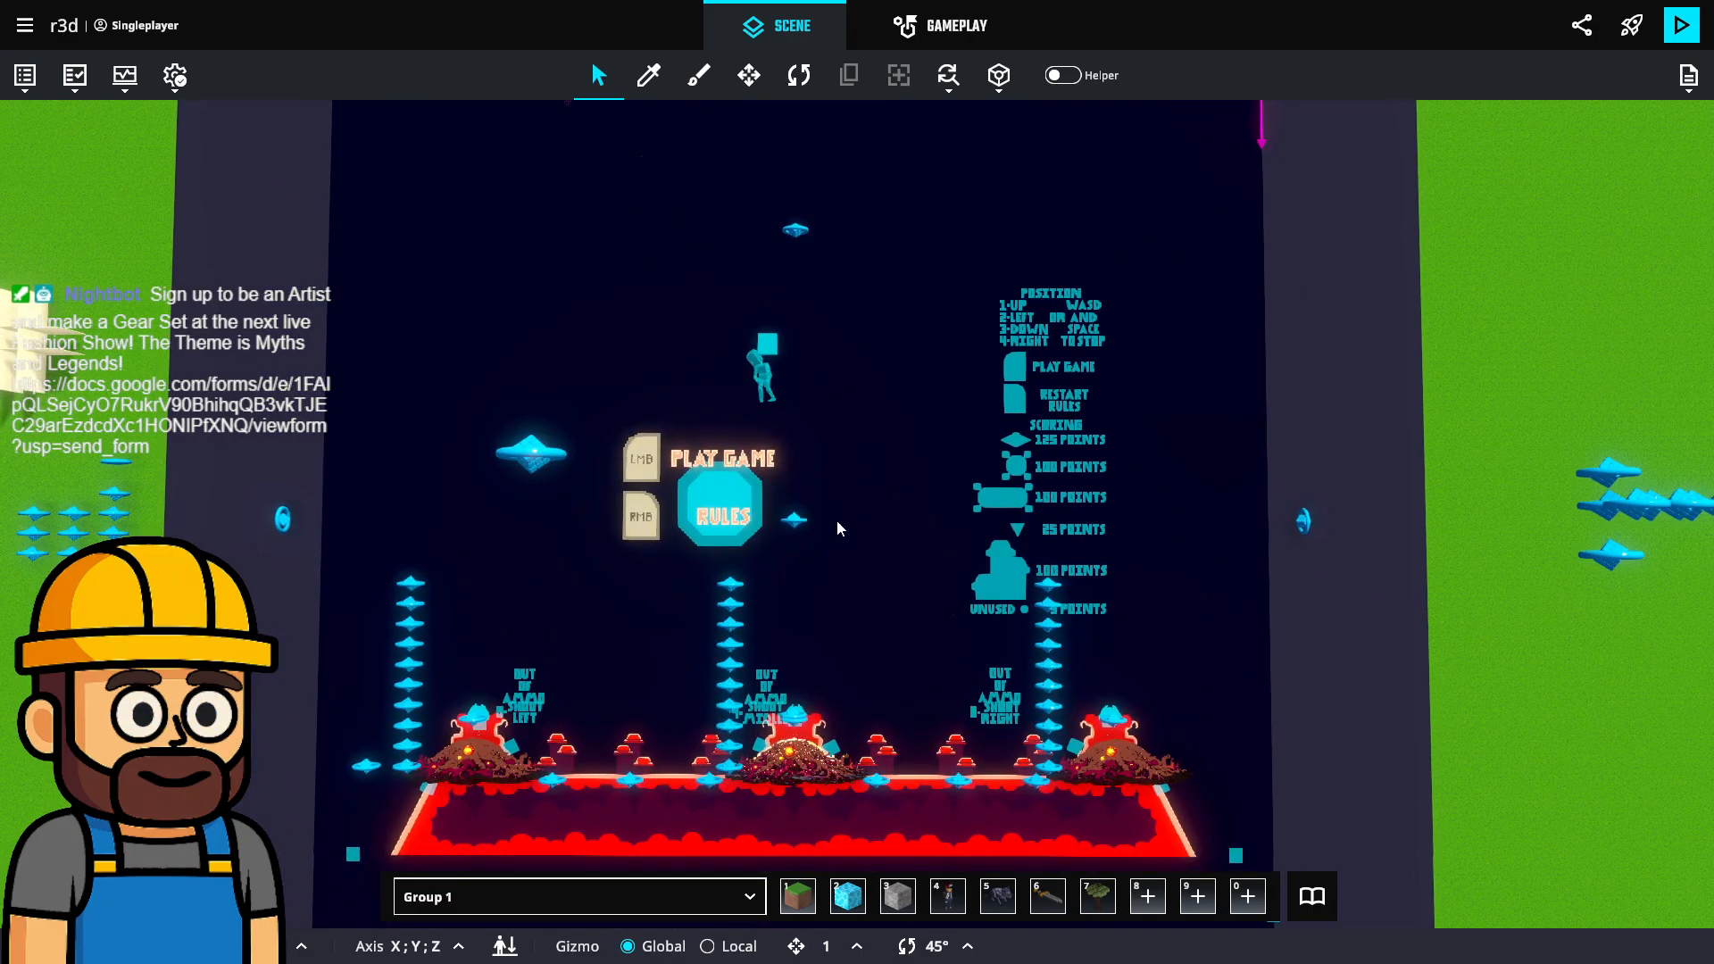
Review the board from the front and open the experience's Game Rules in the gameplay editor.
{"action": "scroll", "coordinate": [964, 669], "scroll_direction": "up", "scroll_amount": 3}
{"action": "right_click_drag", "start_coordinate": [749, 581], "coordinate": [782, 561]}
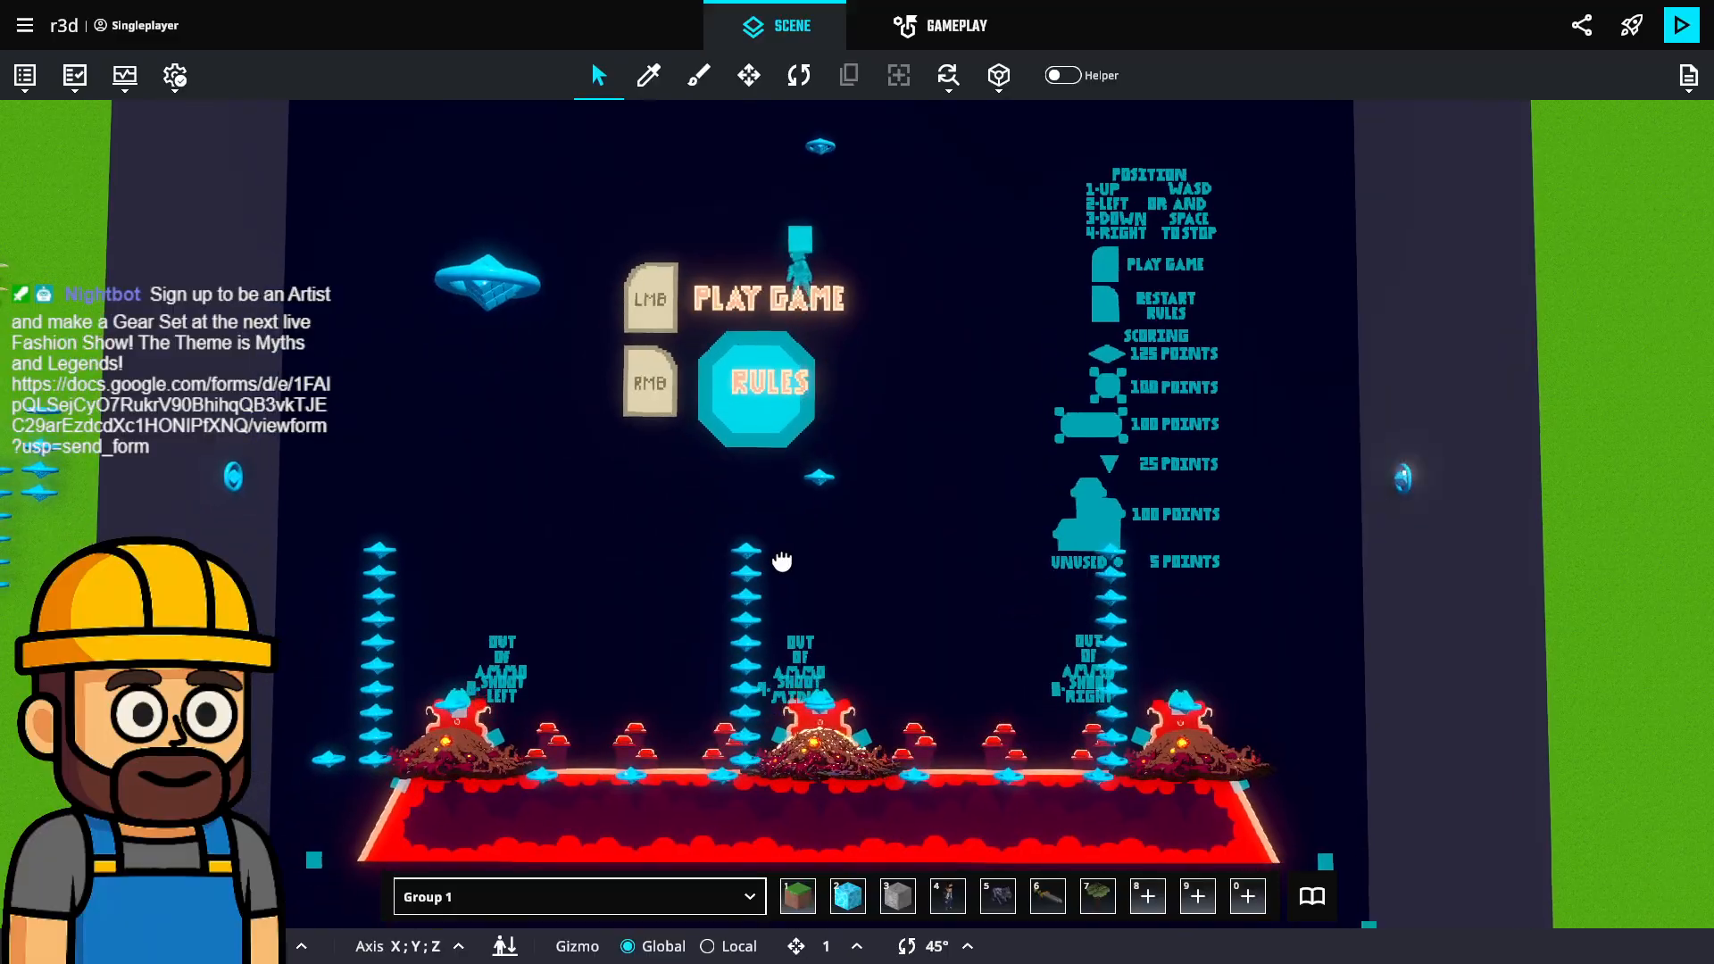
{"action": "middle_click_drag", "start_coordinate": [782, 562], "coordinate": [797, 583]}
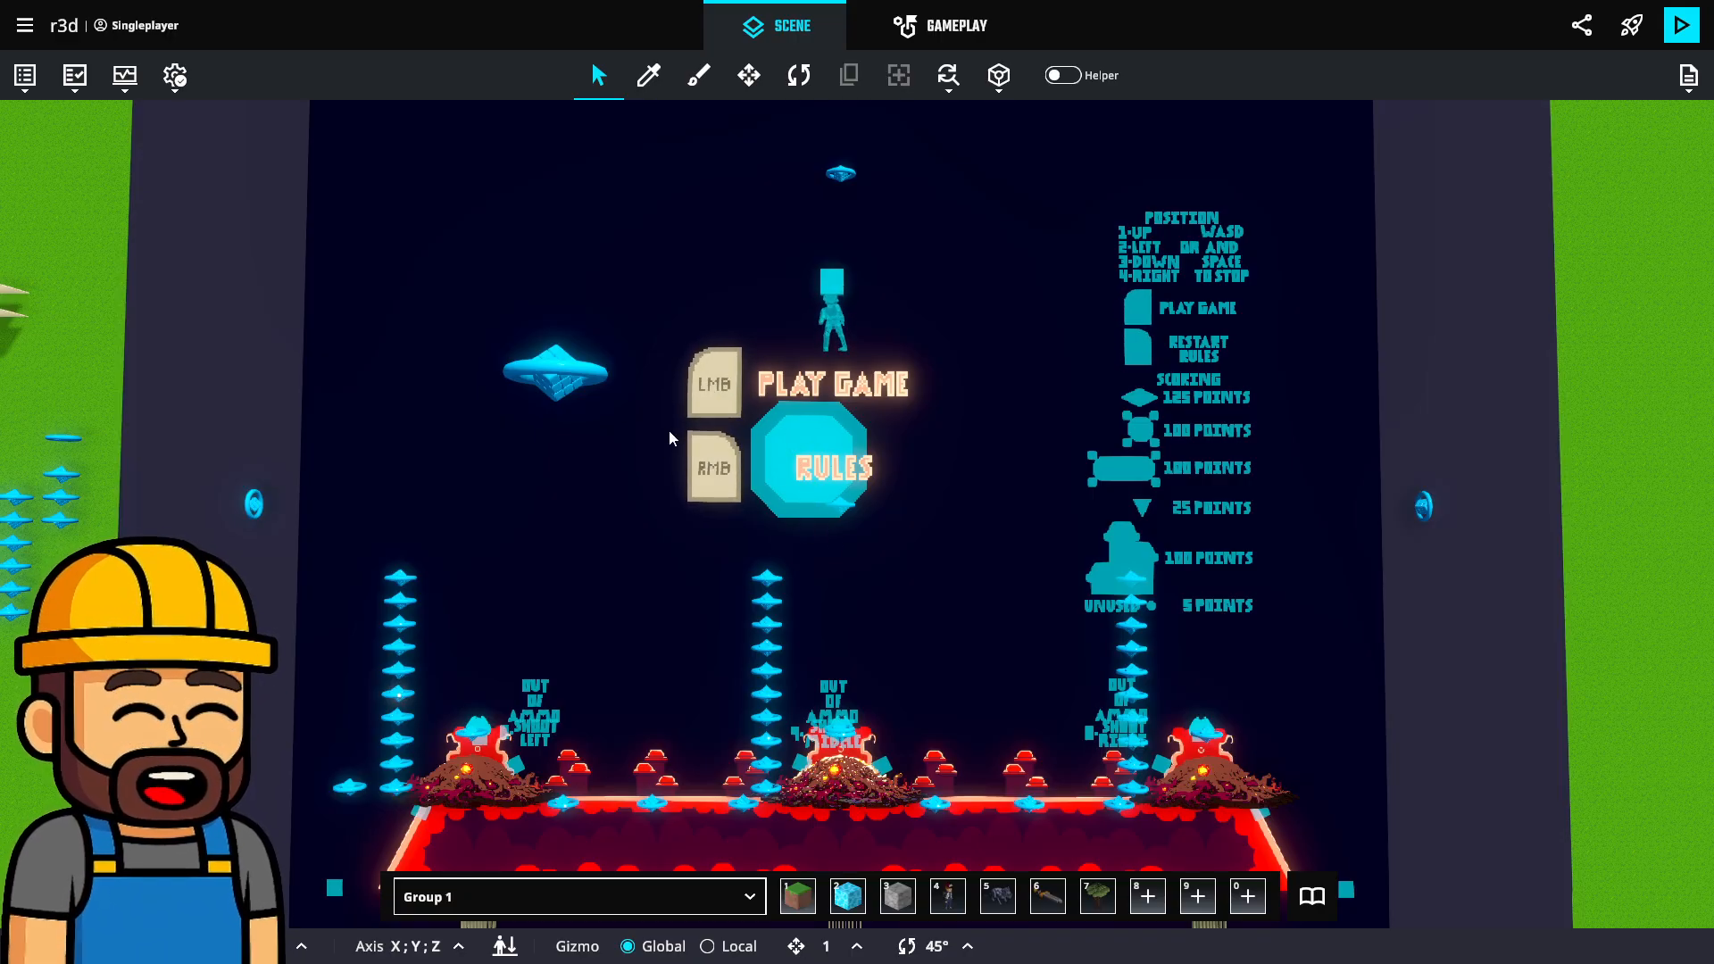
{"action": "left_click_drag", "start_coordinate": [669, 432], "coordinate": [670, 527]}
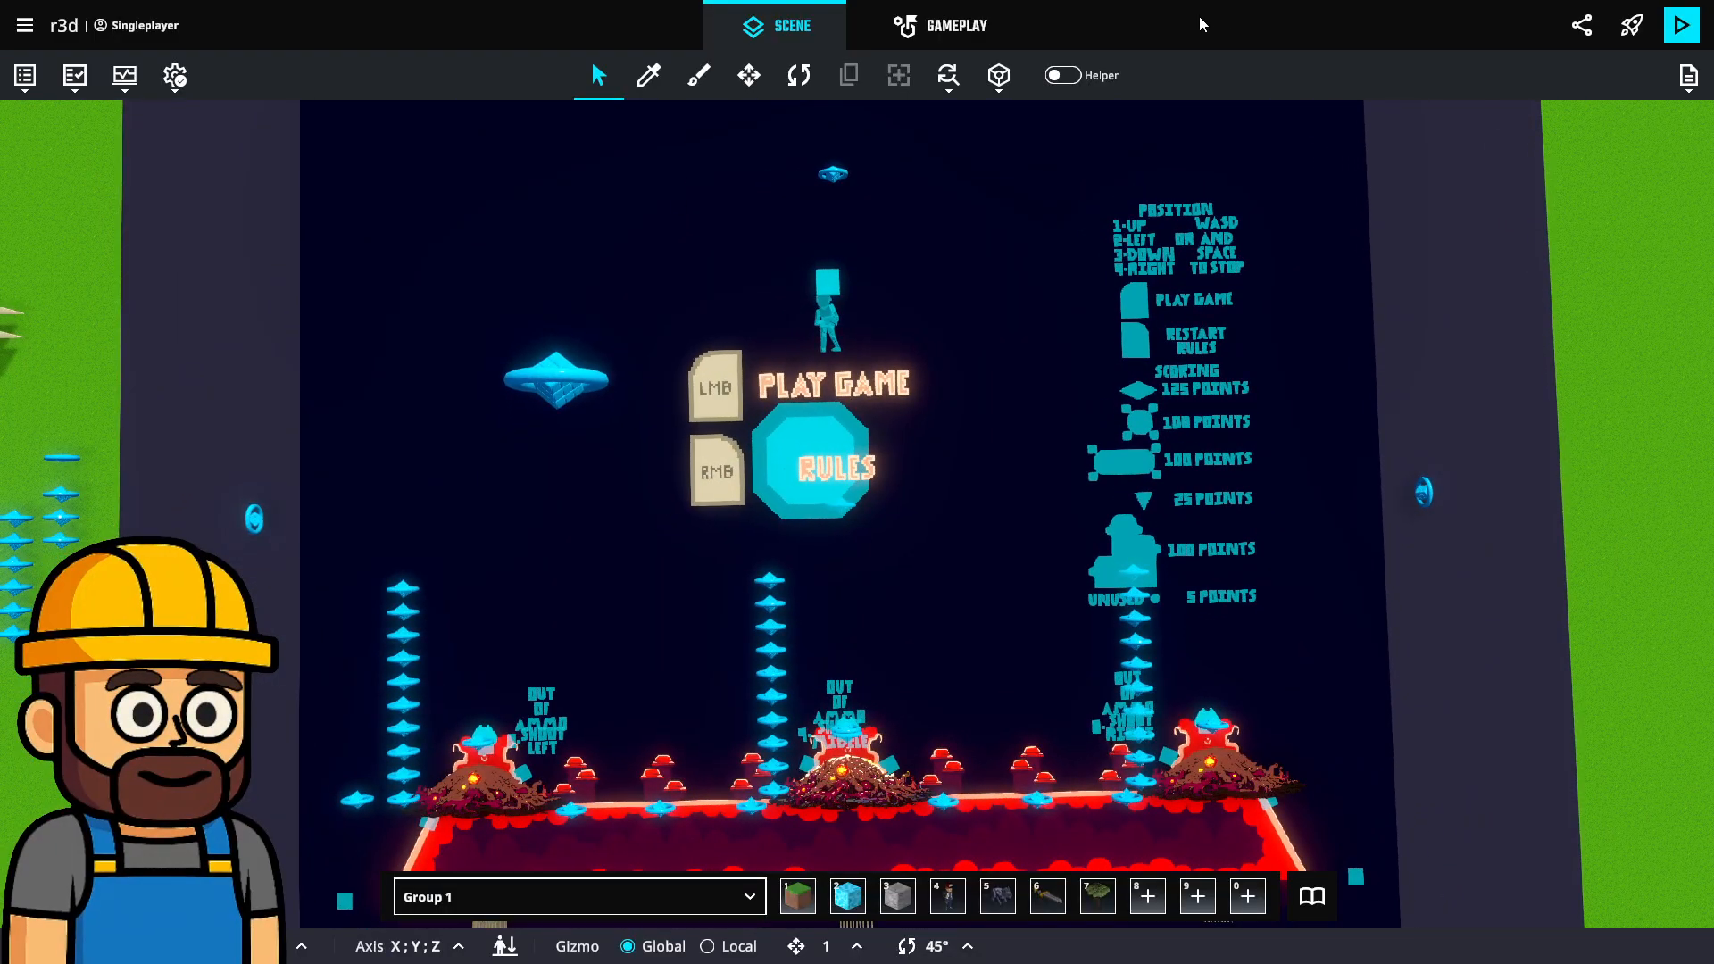
{"action": "key", "text": "n"}
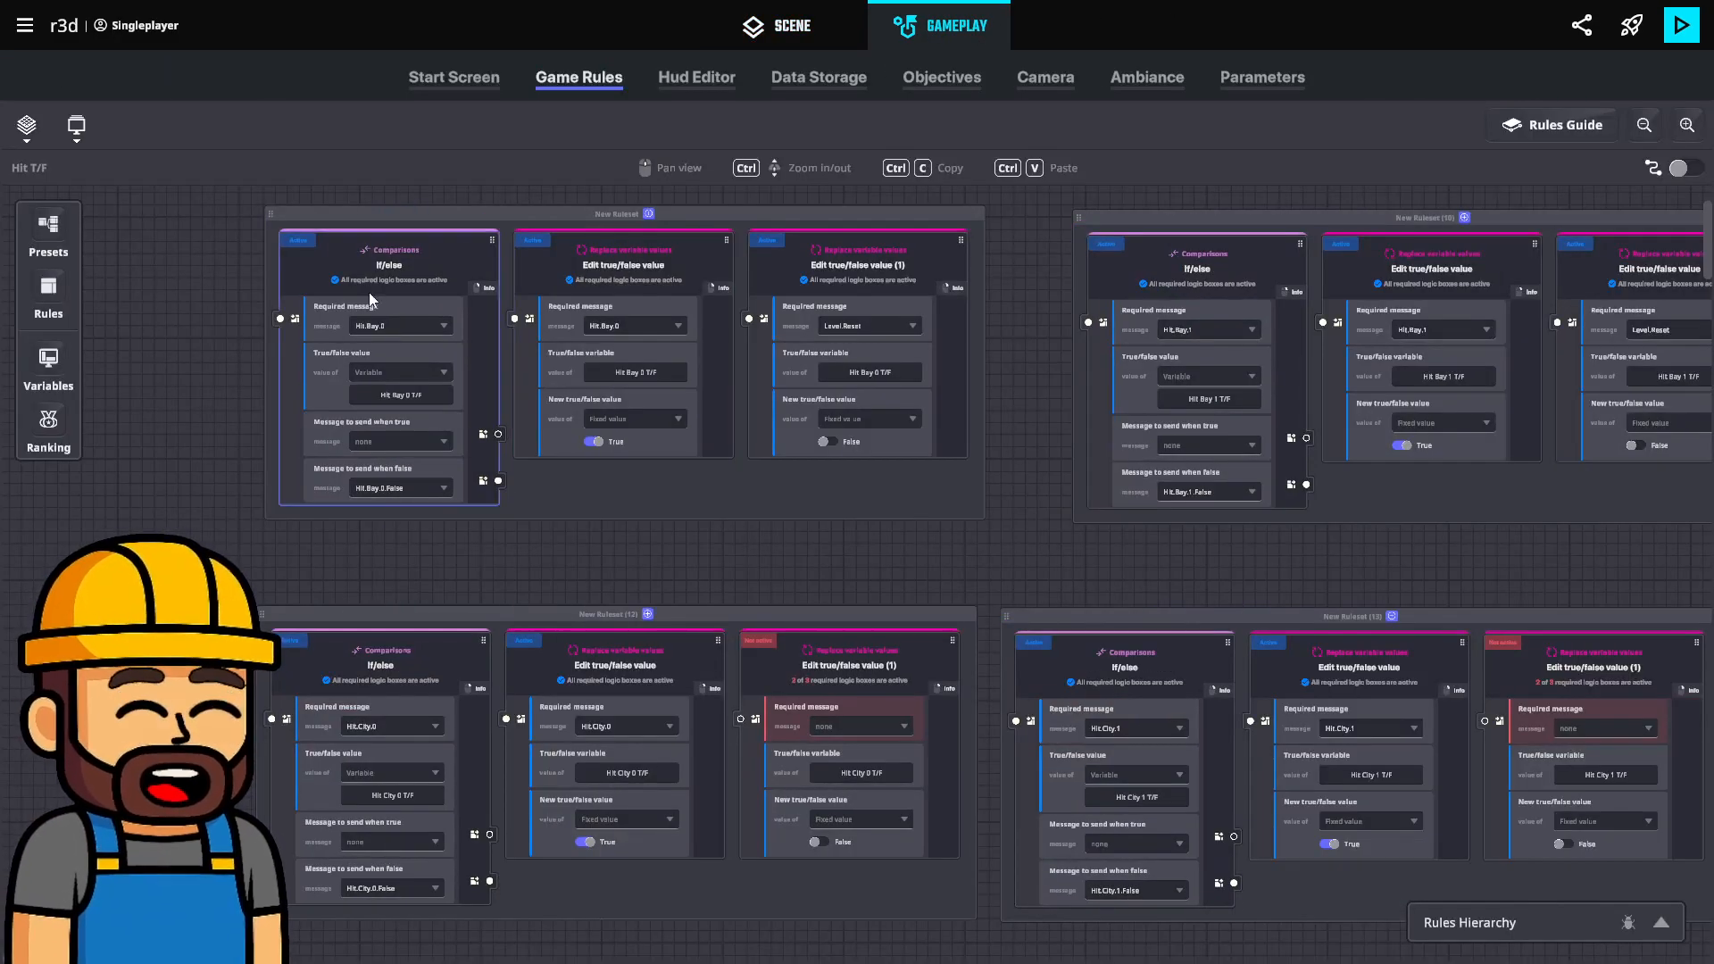
Switch to the Admin/Events board and examine the number-key input triggers above its comparison rulesets.
{"action": "left_click", "coordinate": [26, 126]}
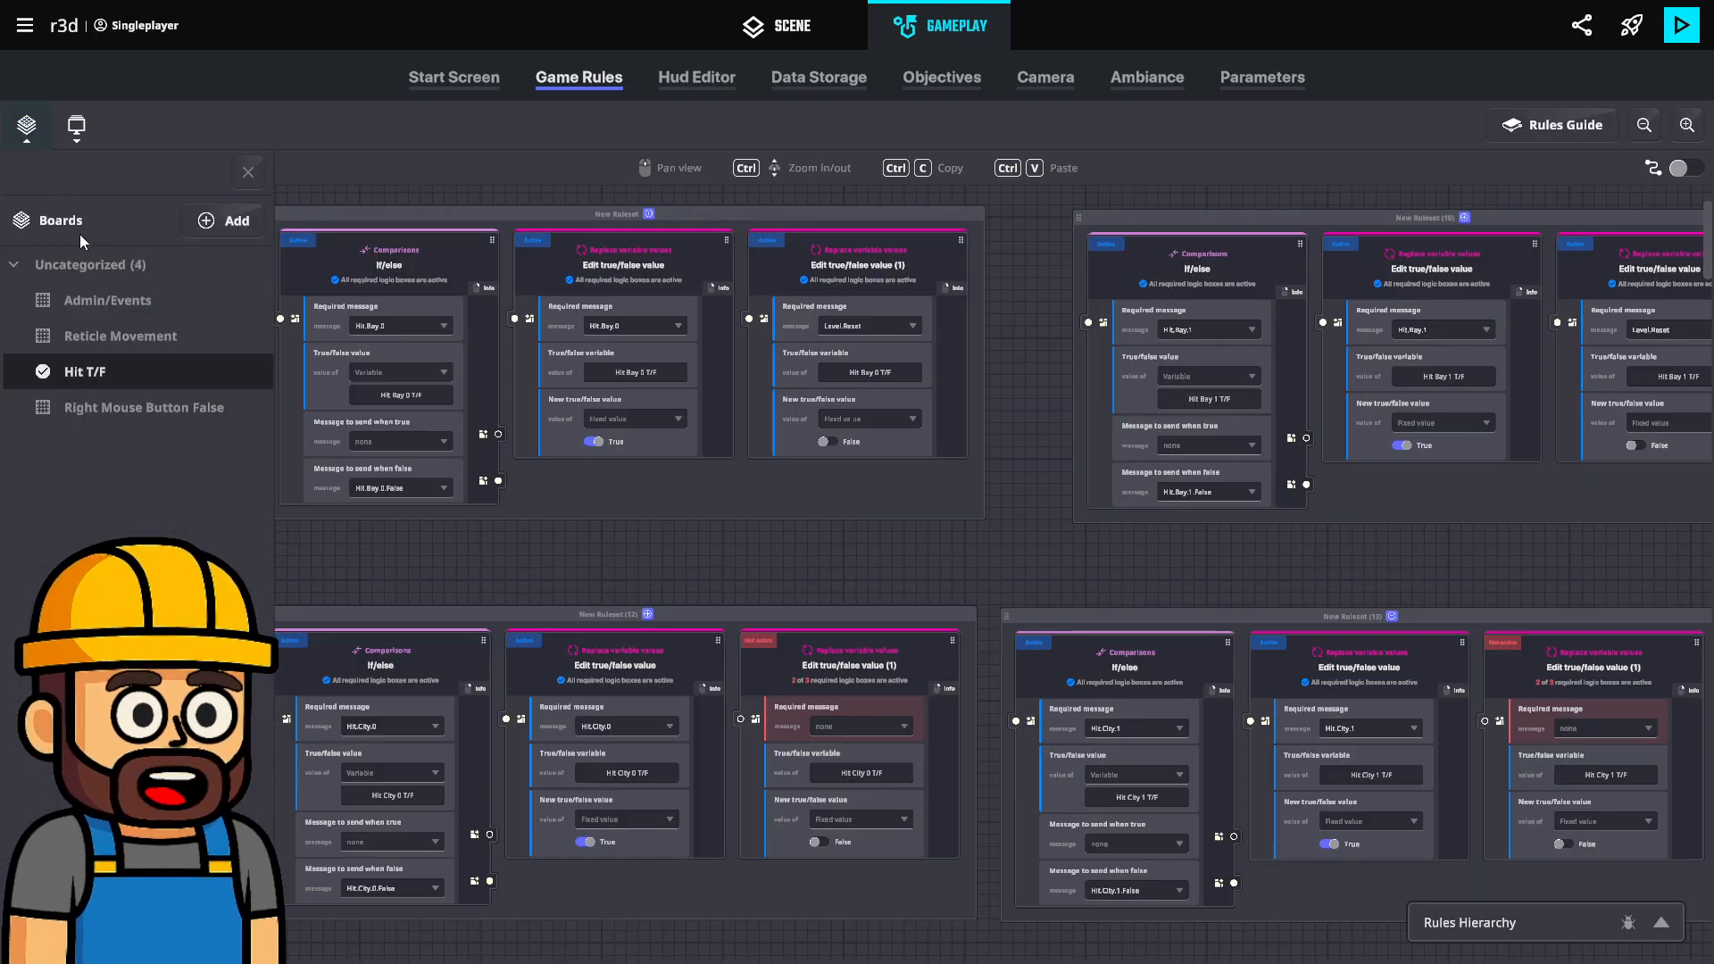
{"action": "left_click", "coordinate": [106, 307]}
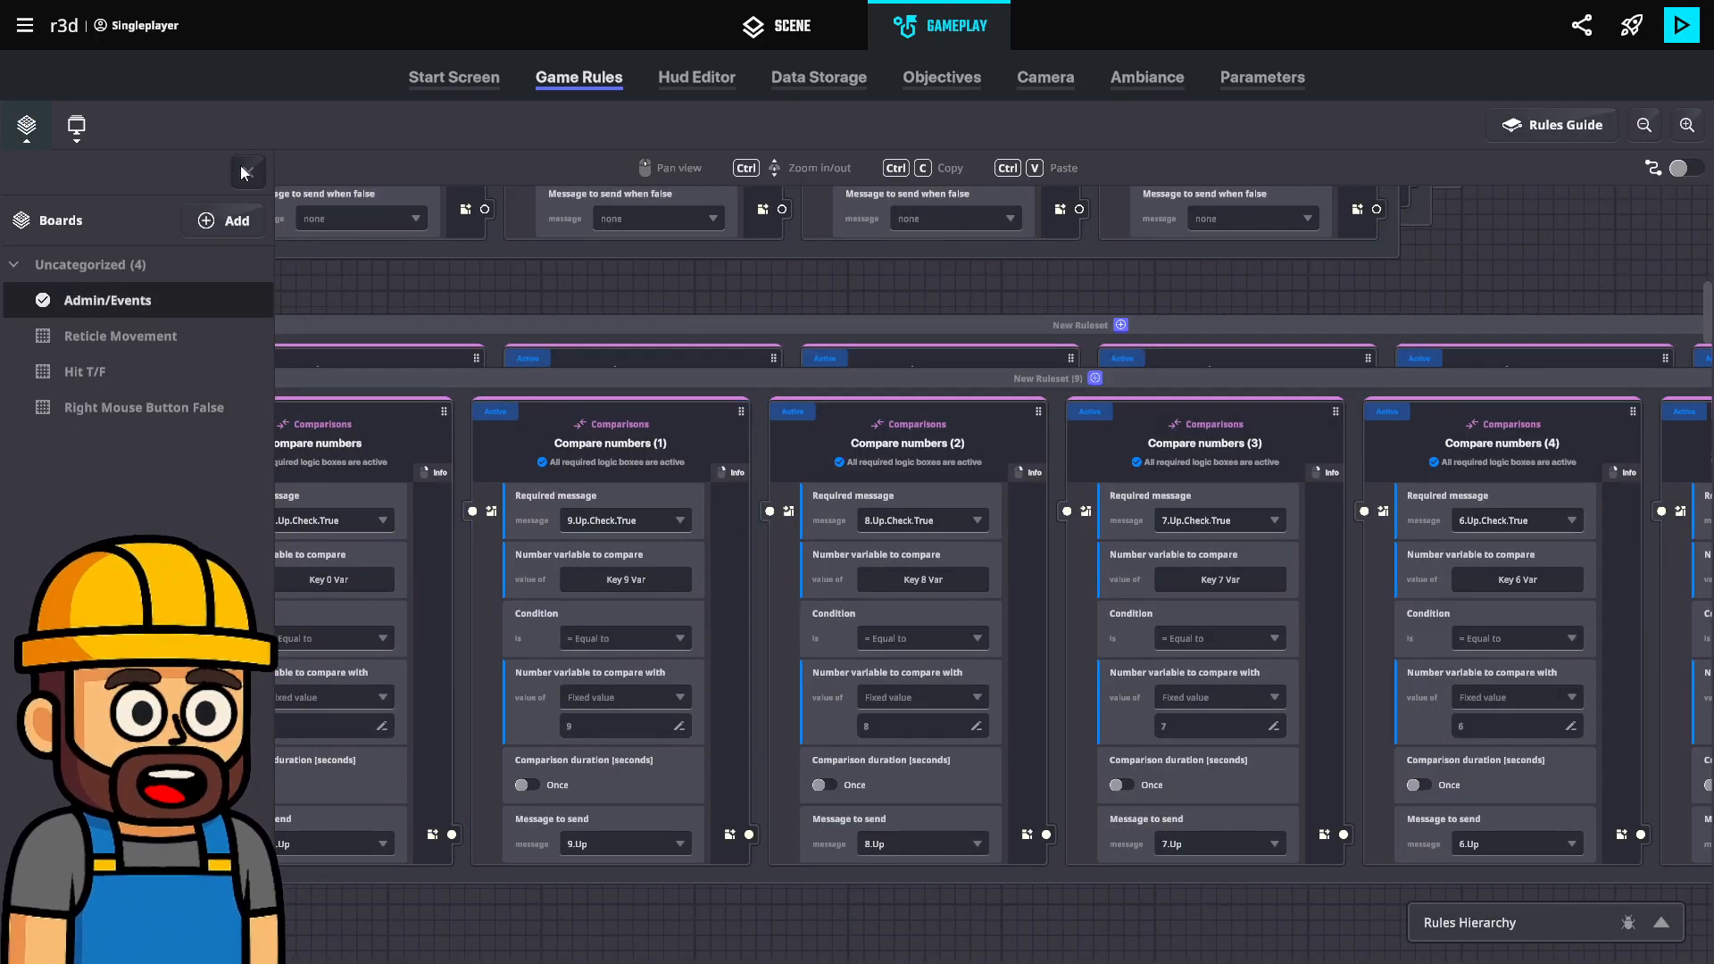
{"action": "left_click", "coordinate": [245, 172]}
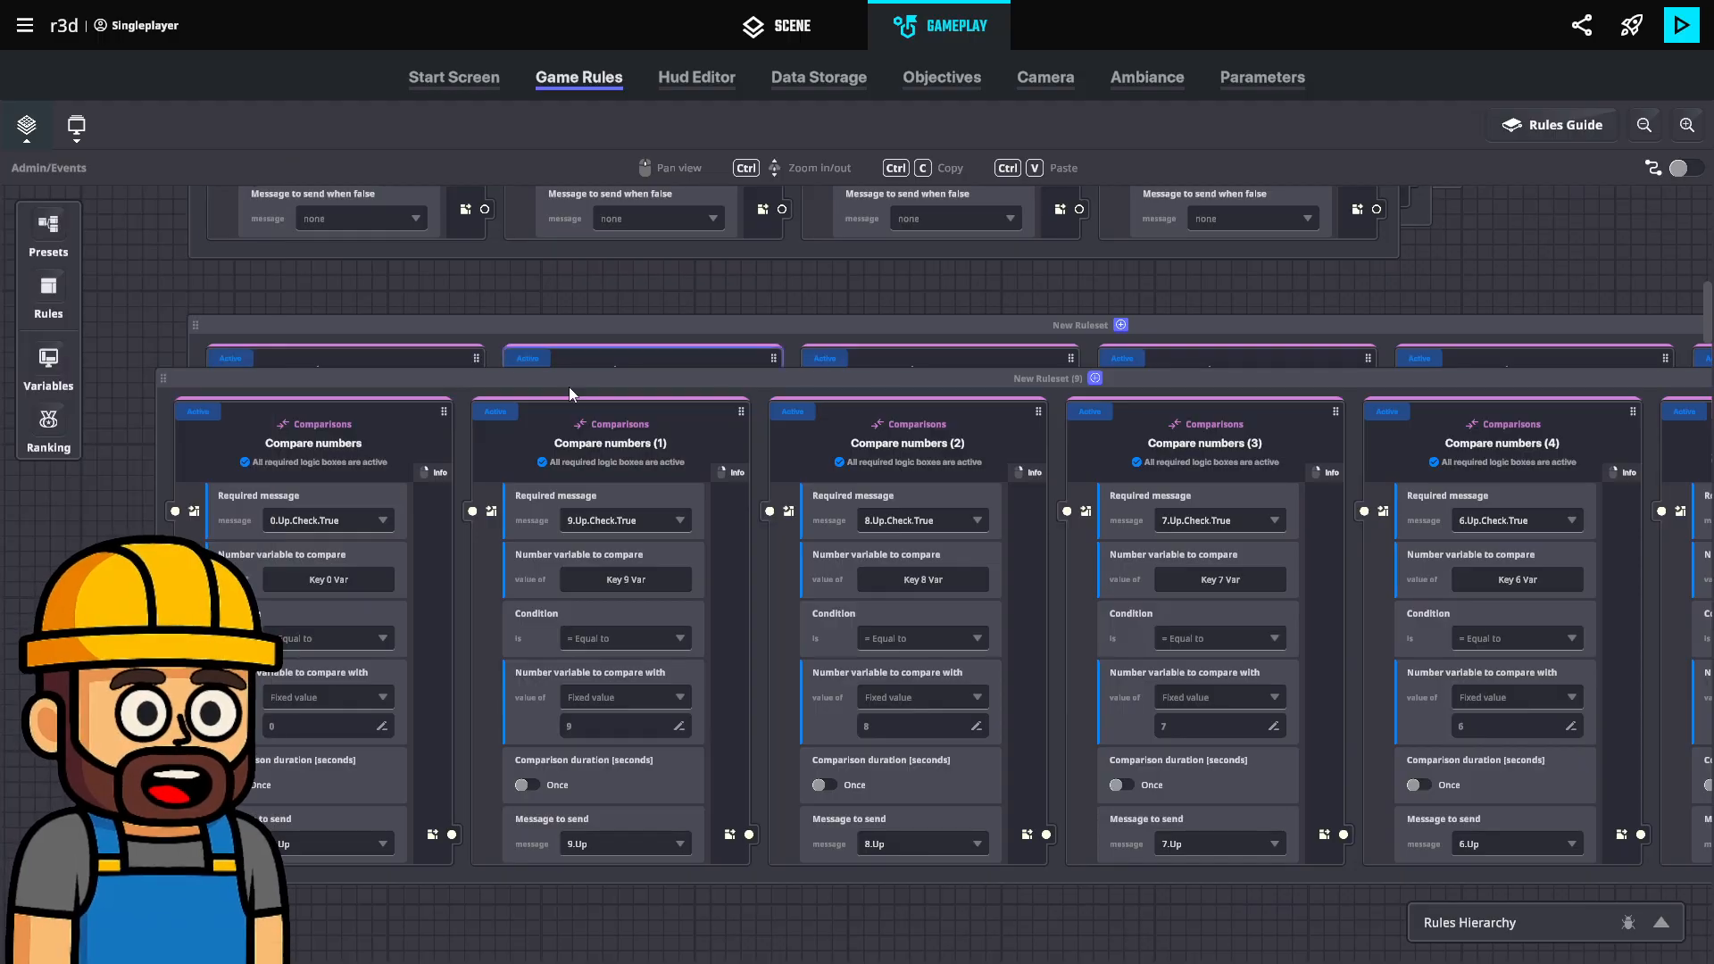
{"action": "left_click_drag", "start_coordinate": [571, 394], "coordinate": [729, 955]}
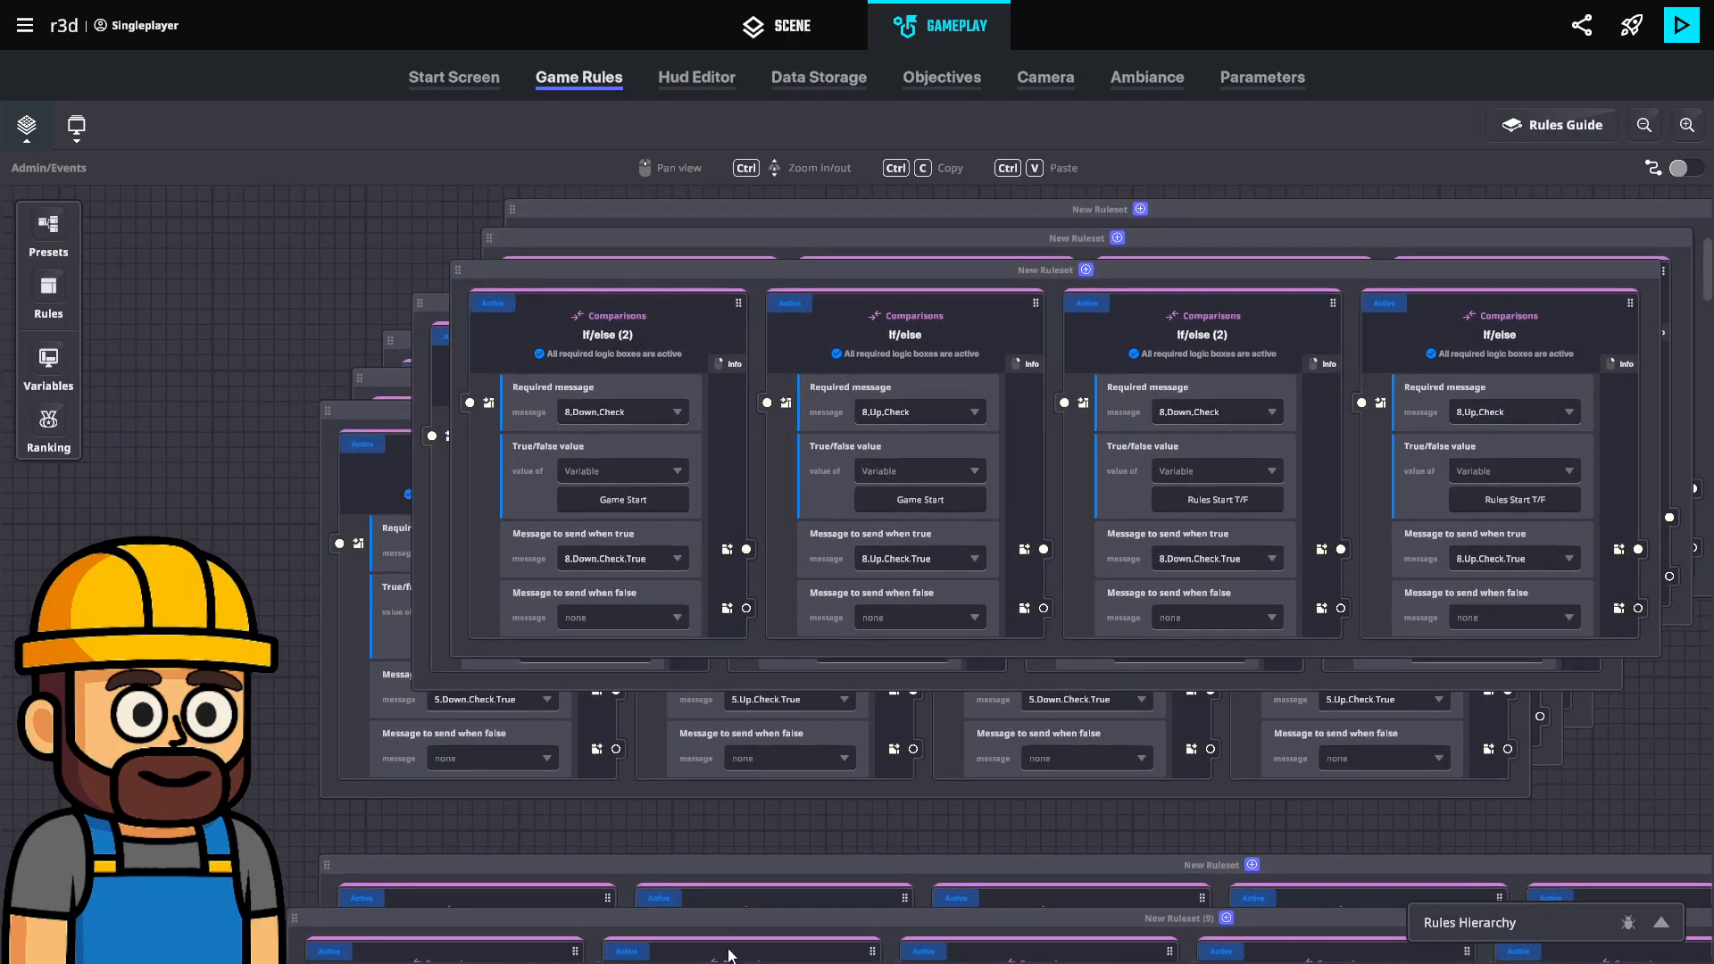
{"action": "left_click_drag", "start_coordinate": [305, 496], "coordinate": [93, 954]}
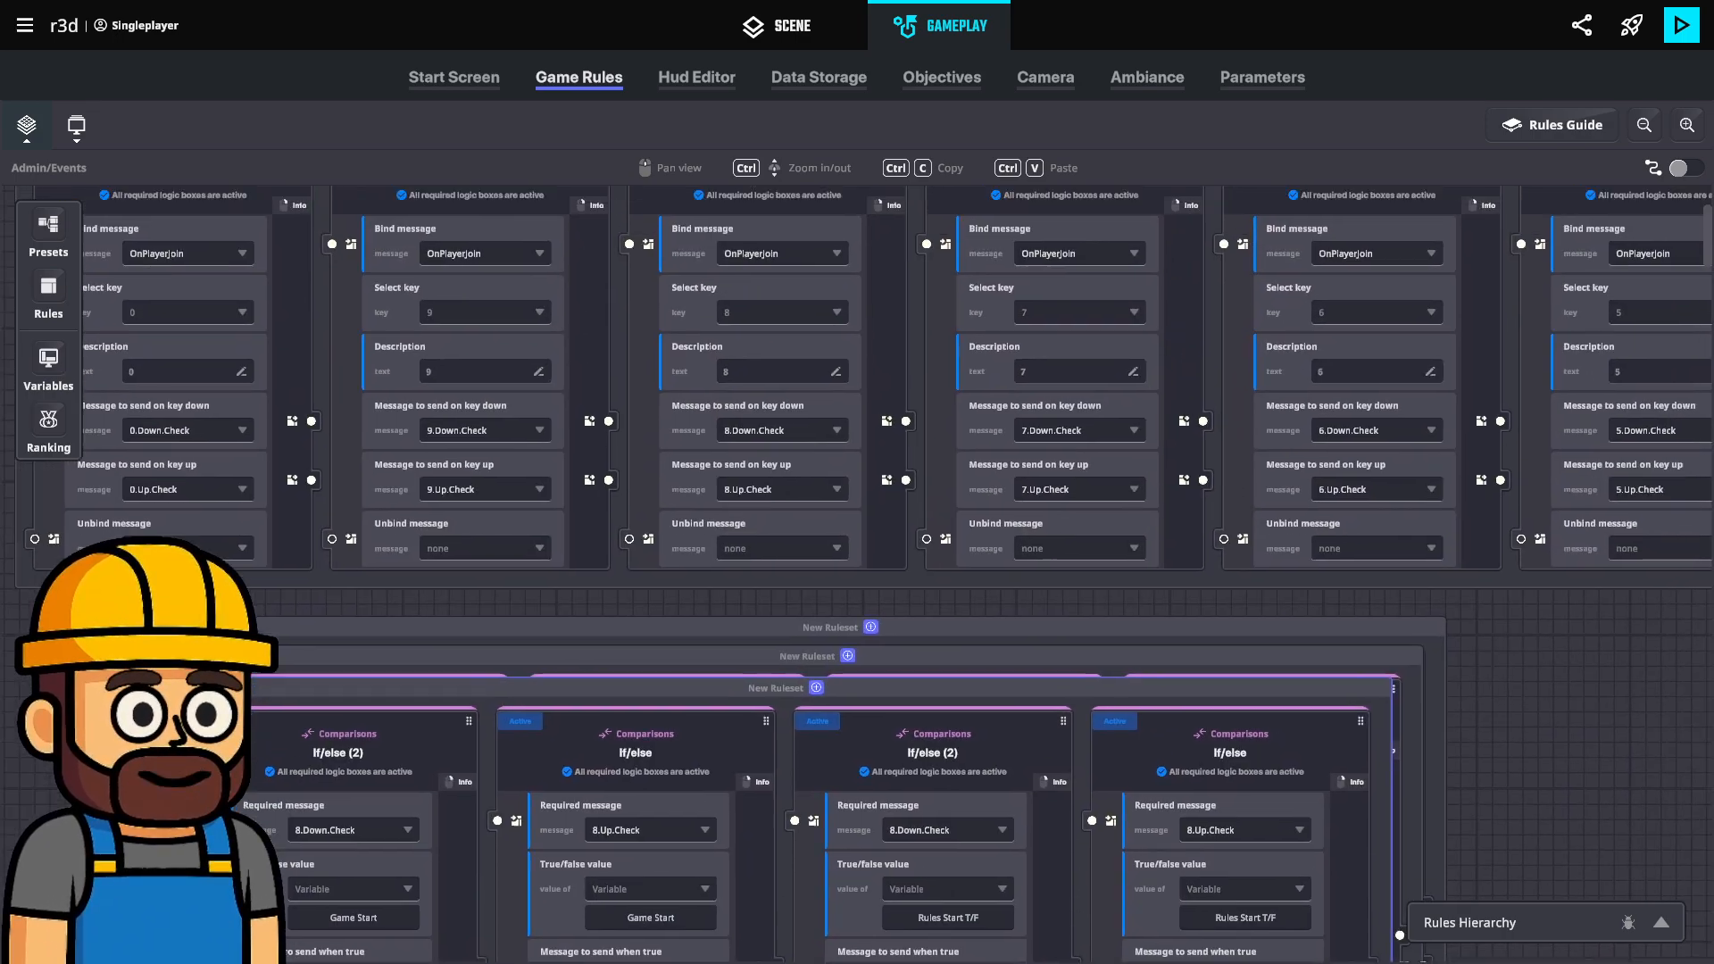
{"action": "left_click_drag", "start_coordinate": [714, 590], "coordinate": [653, 703]}
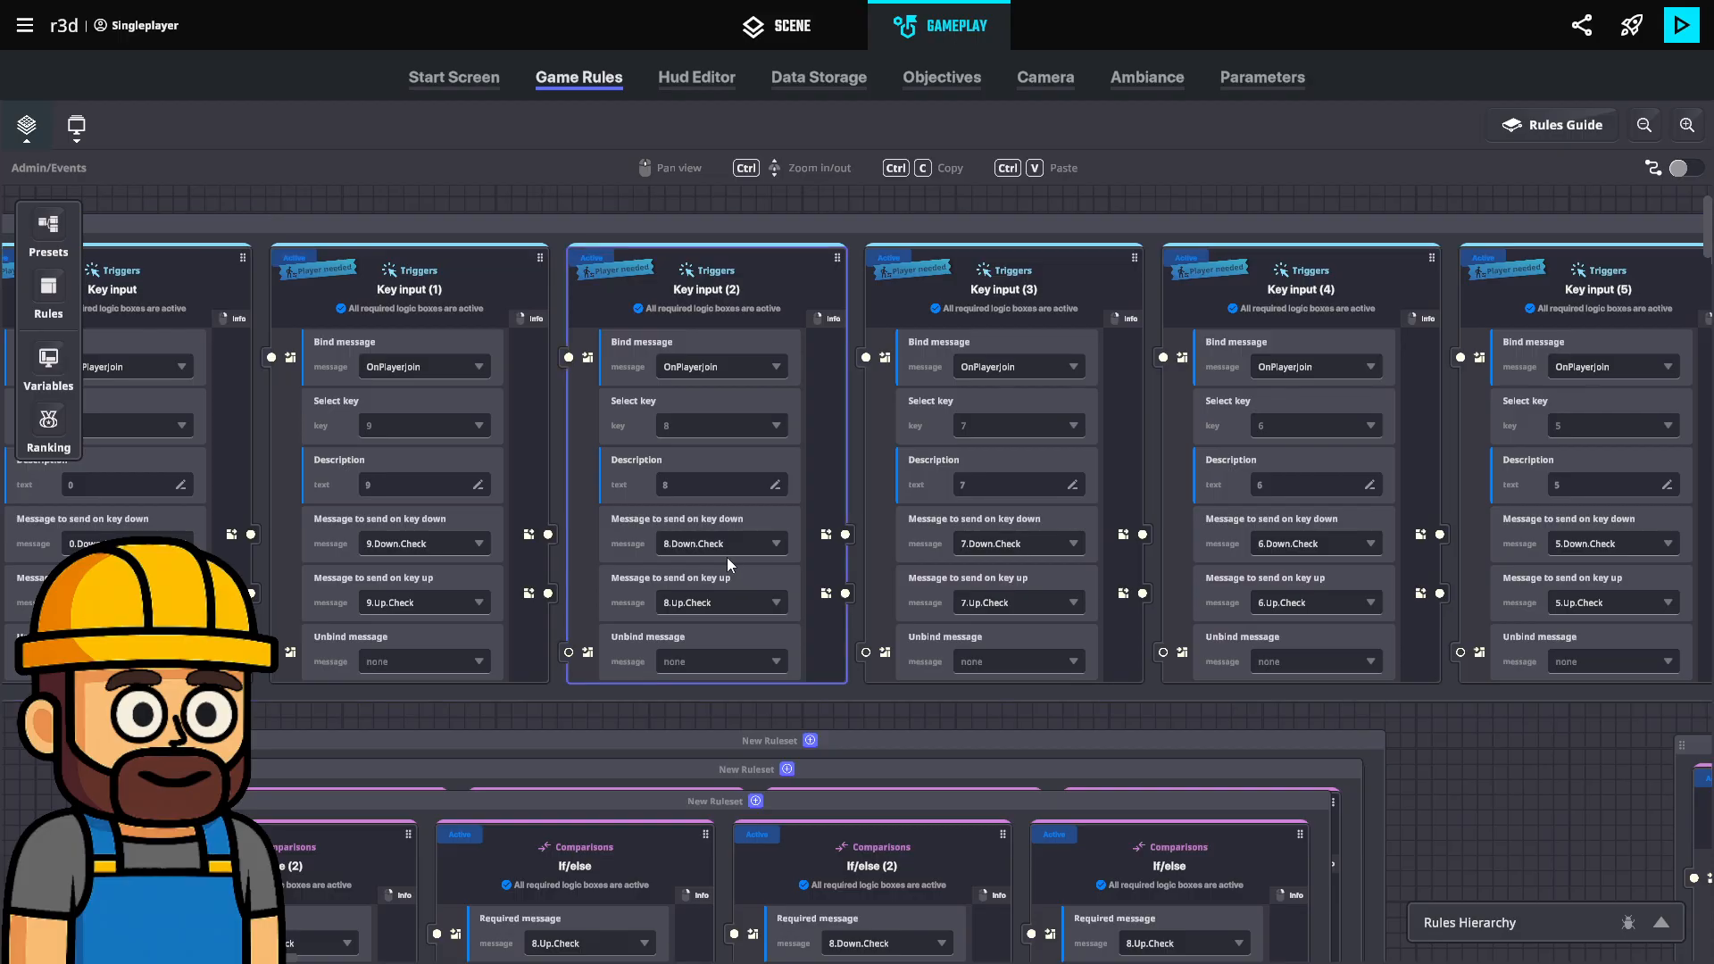
Examine the remaining number-key triggers and the Left, Right and Middle mouse input triggers with their down and up check messages.
{"action": "left_click_drag", "start_coordinate": [1034, 550], "coordinate": [582, 607]}
{"action": "left_click_drag", "start_coordinate": [1127, 593], "coordinate": [659, 651]}
{"action": "left_click_drag", "start_coordinate": [1294, 489], "coordinate": [598, 451]}
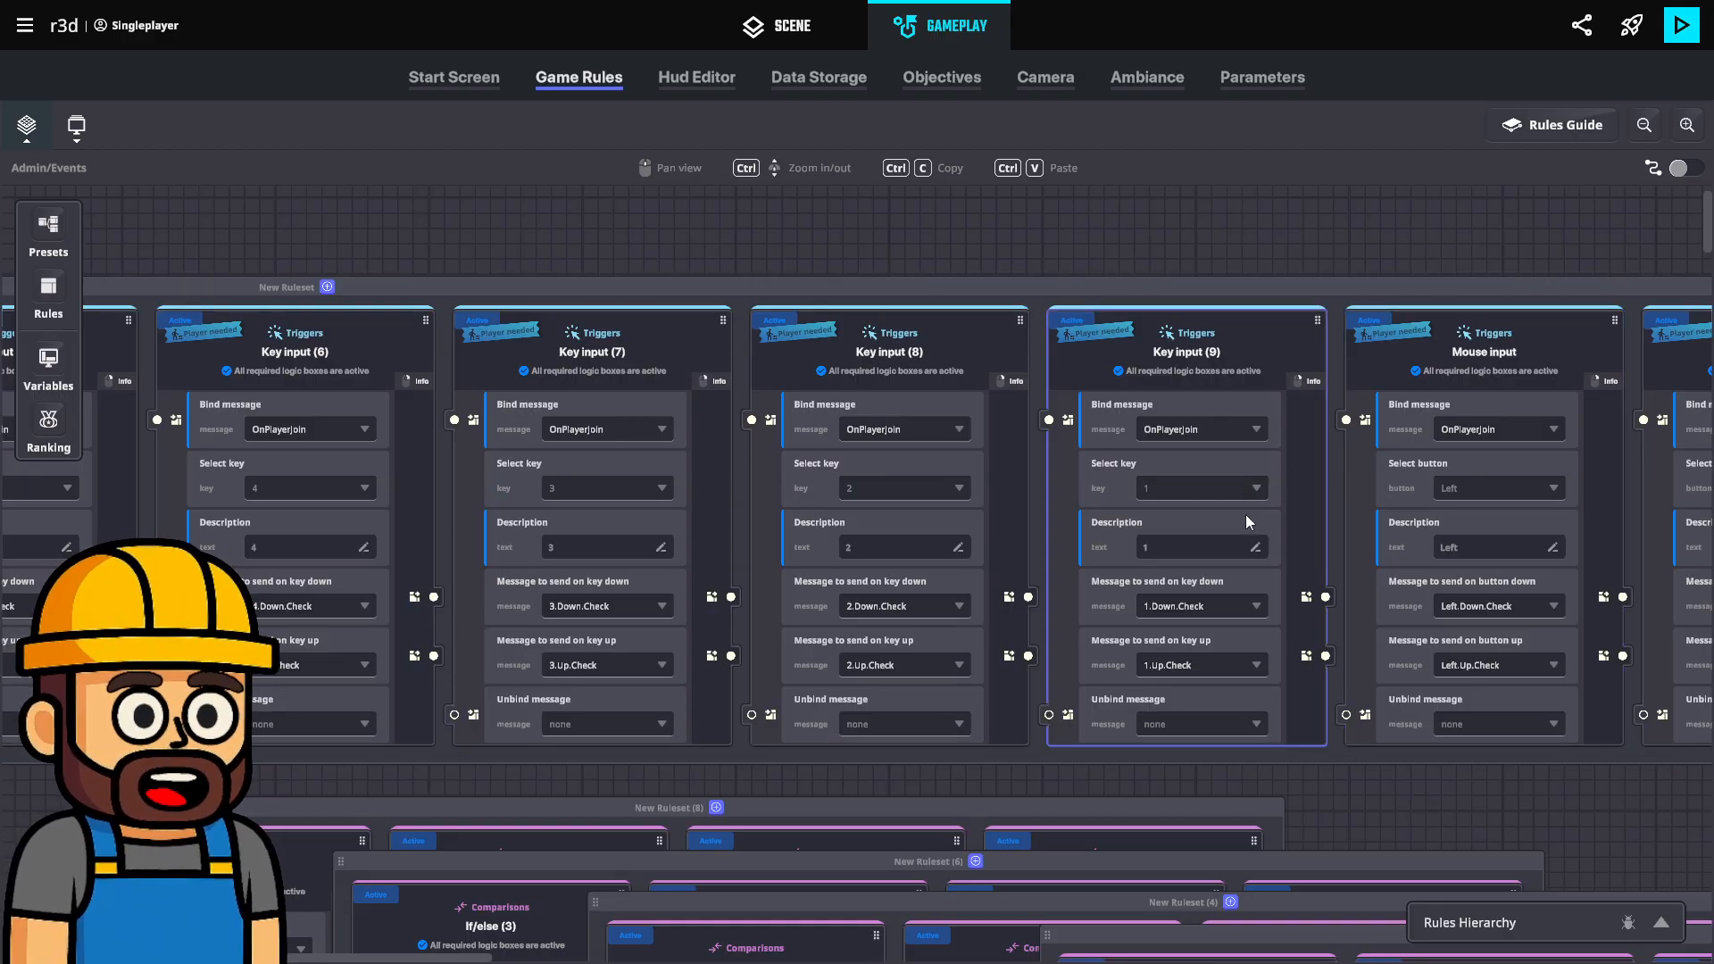
{"action": "left_click_drag", "start_coordinate": [1245, 514], "coordinate": [478, 438]}
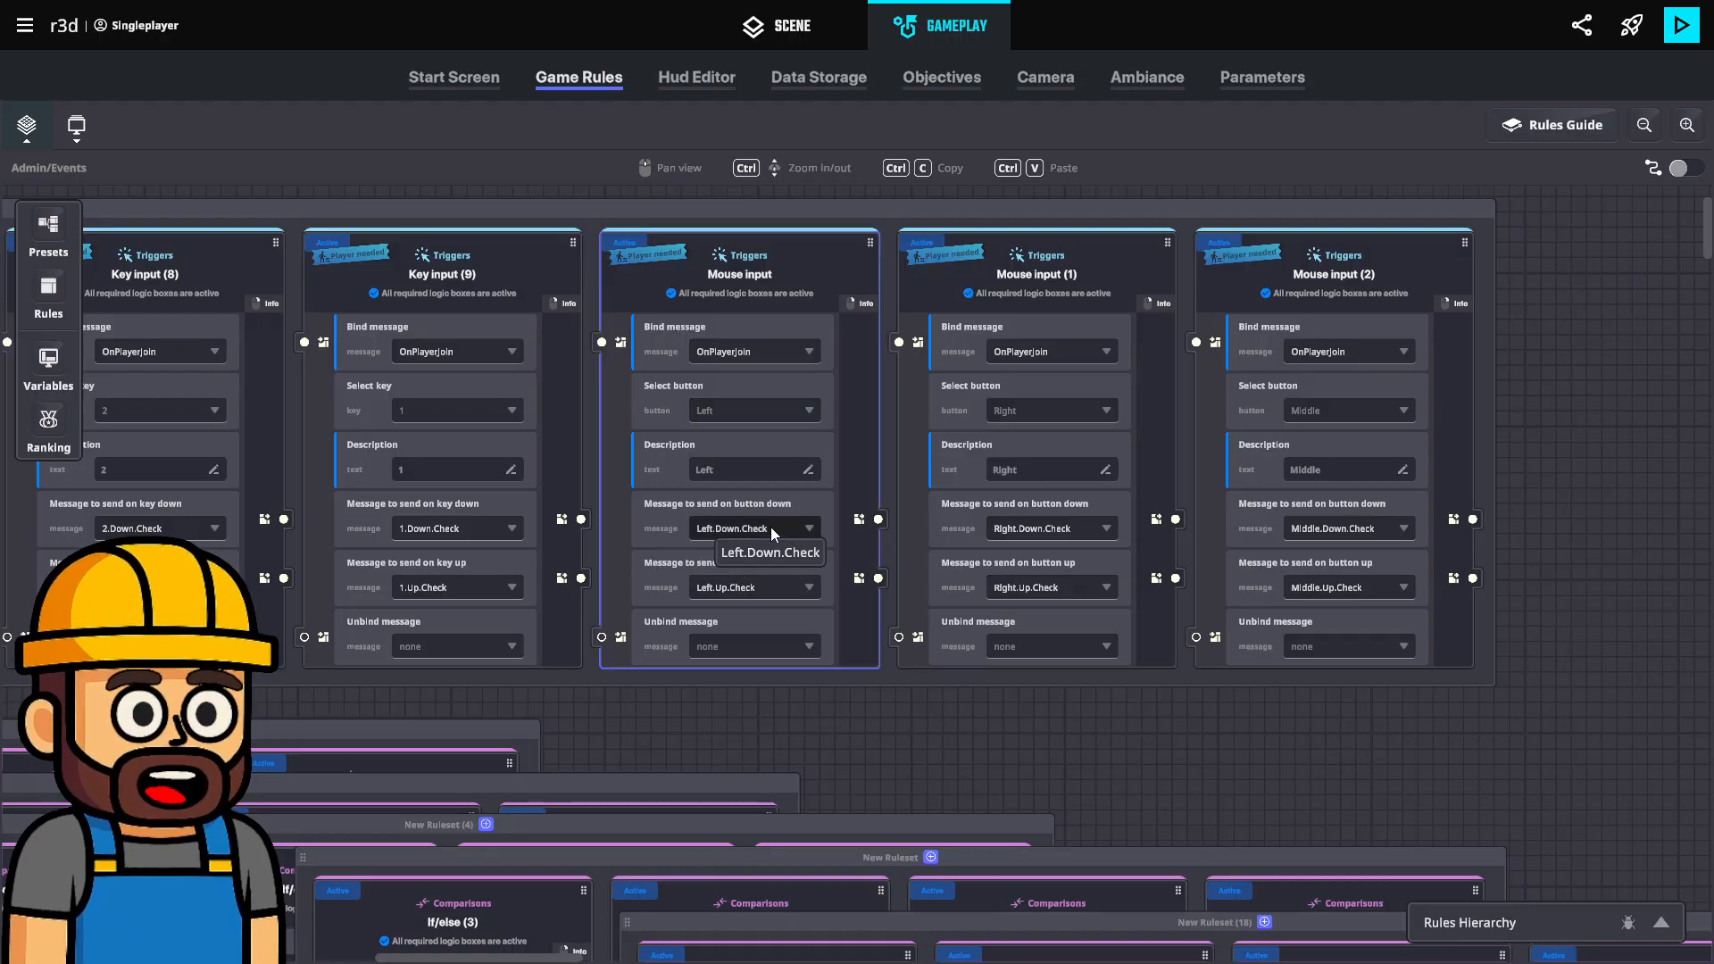
{"action": "left_click_drag", "start_coordinate": [849, 626], "coordinate": [807, 625]}
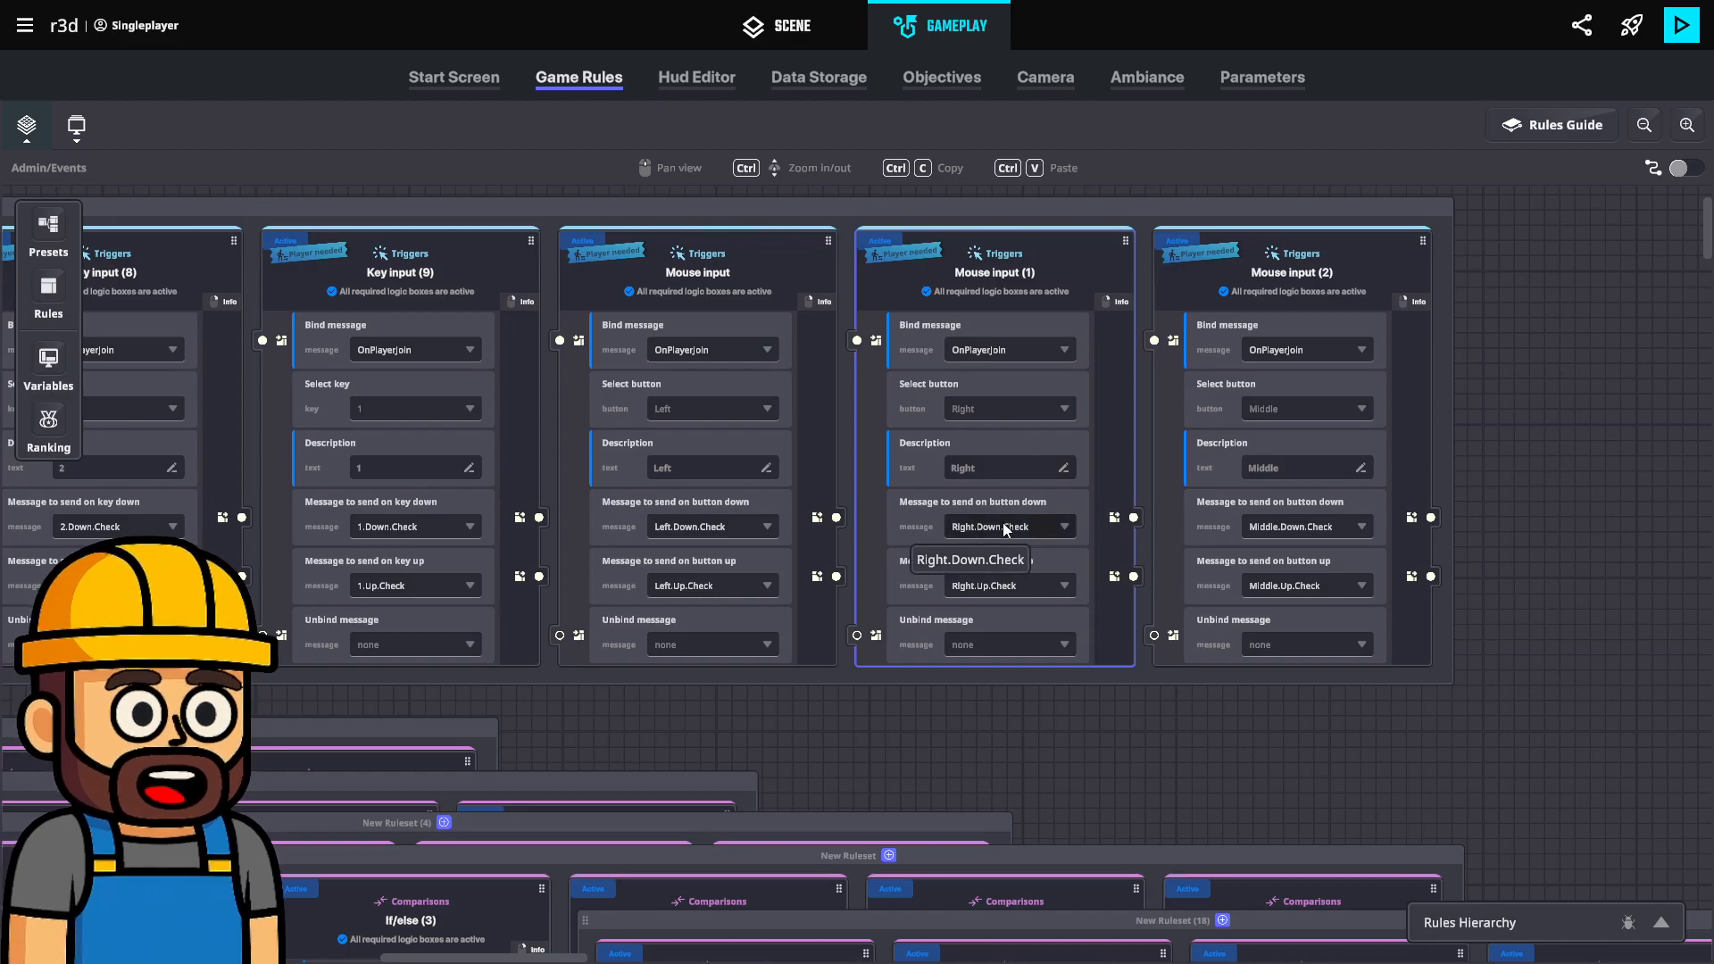
Examine the overlapping If/else rulesets for the left, right and middle mouse button checks, bringing each to the front.
{"action": "left_click_drag", "start_coordinate": [880, 662], "coordinate": [810, 399]}
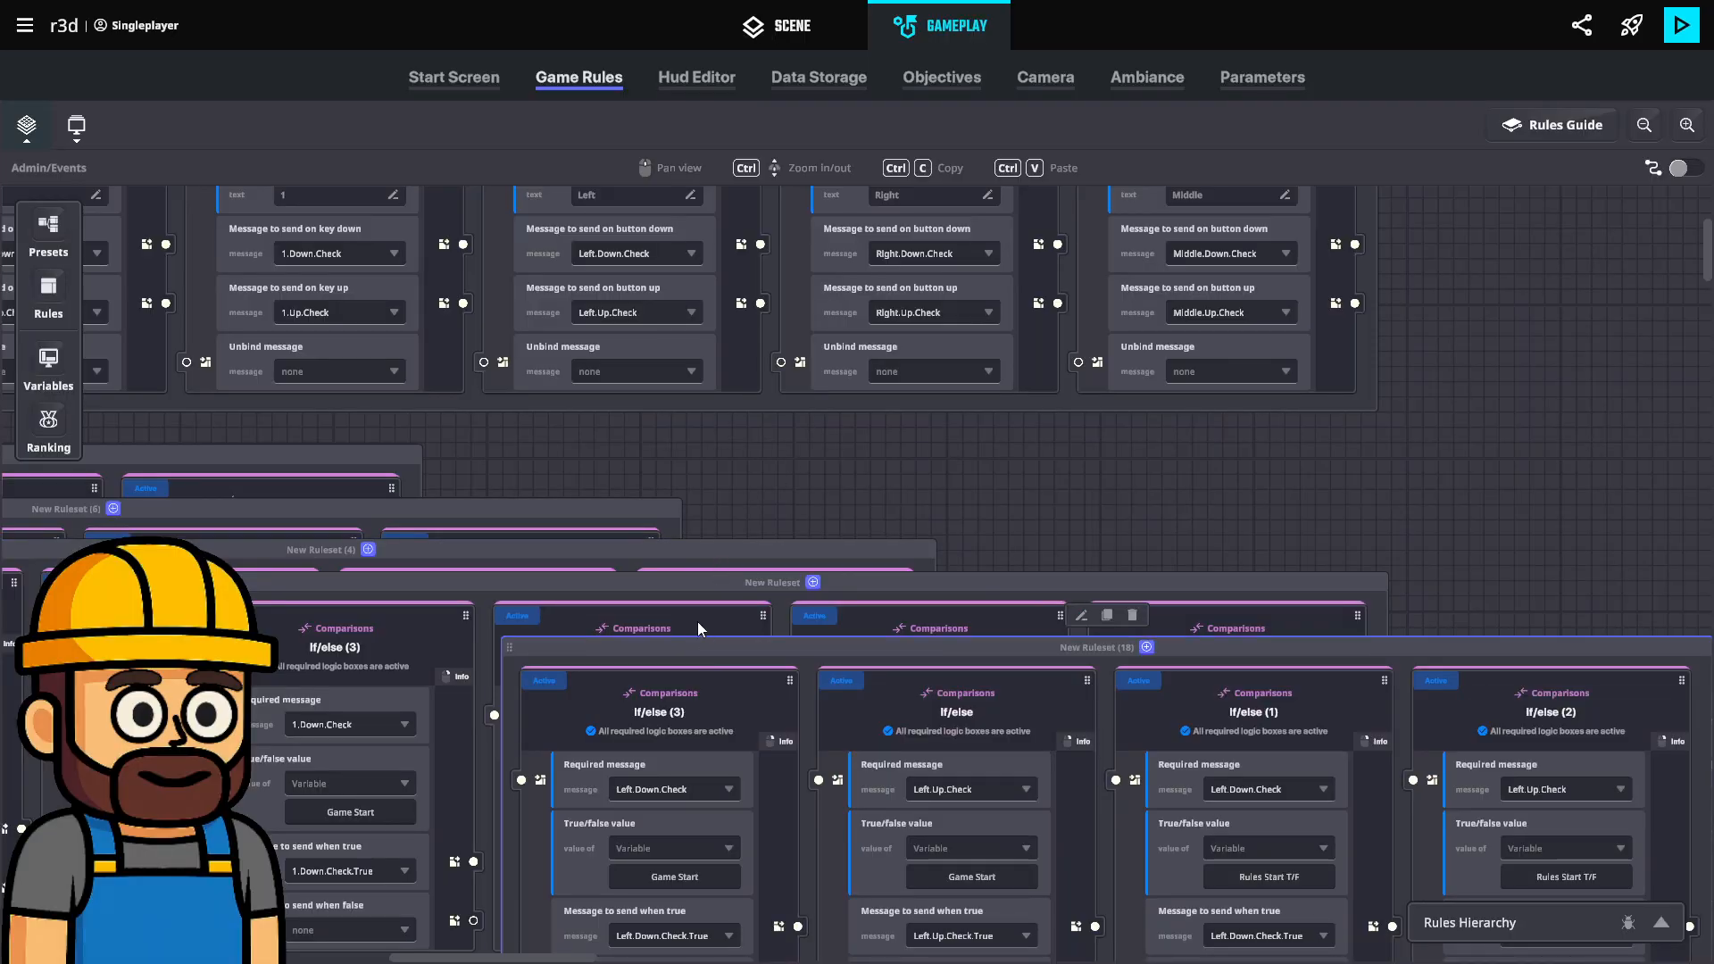
{"action": "scroll", "coordinate": [698, 504], "scroll_direction": "down", "scroll_amount": 2}
{"action": "scroll", "coordinate": [702, 506], "scroll_direction": "down", "scroll_amount": 1}
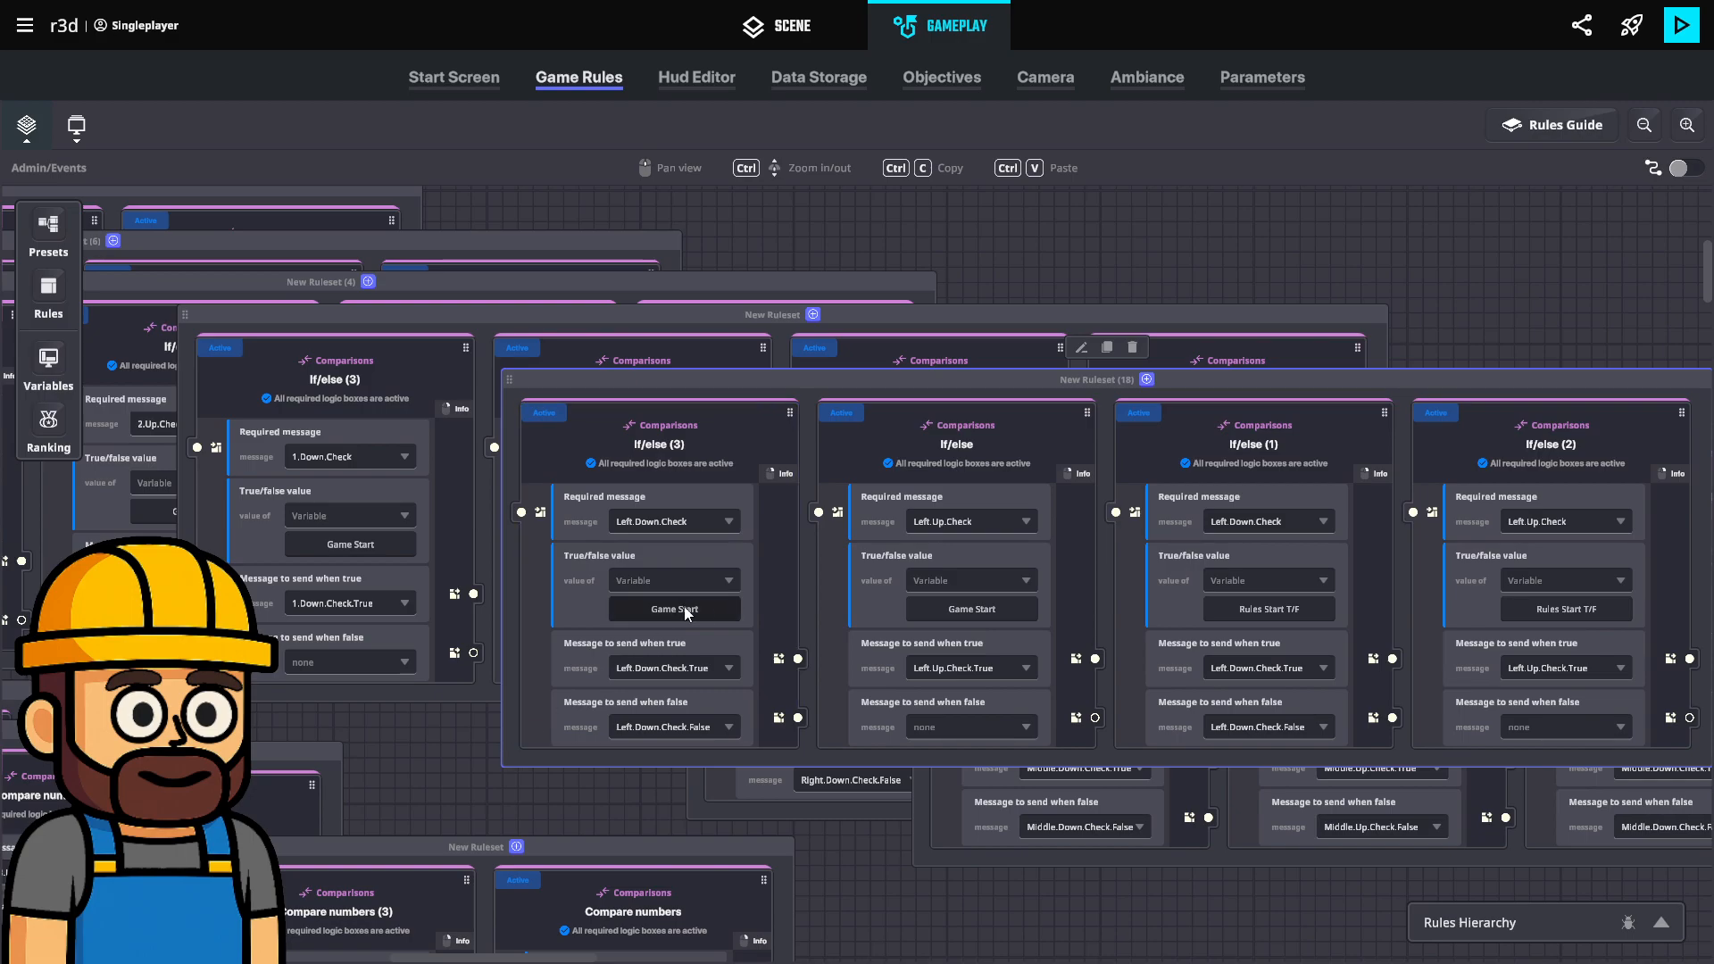
{"action": "left_click", "coordinate": [698, 800]}
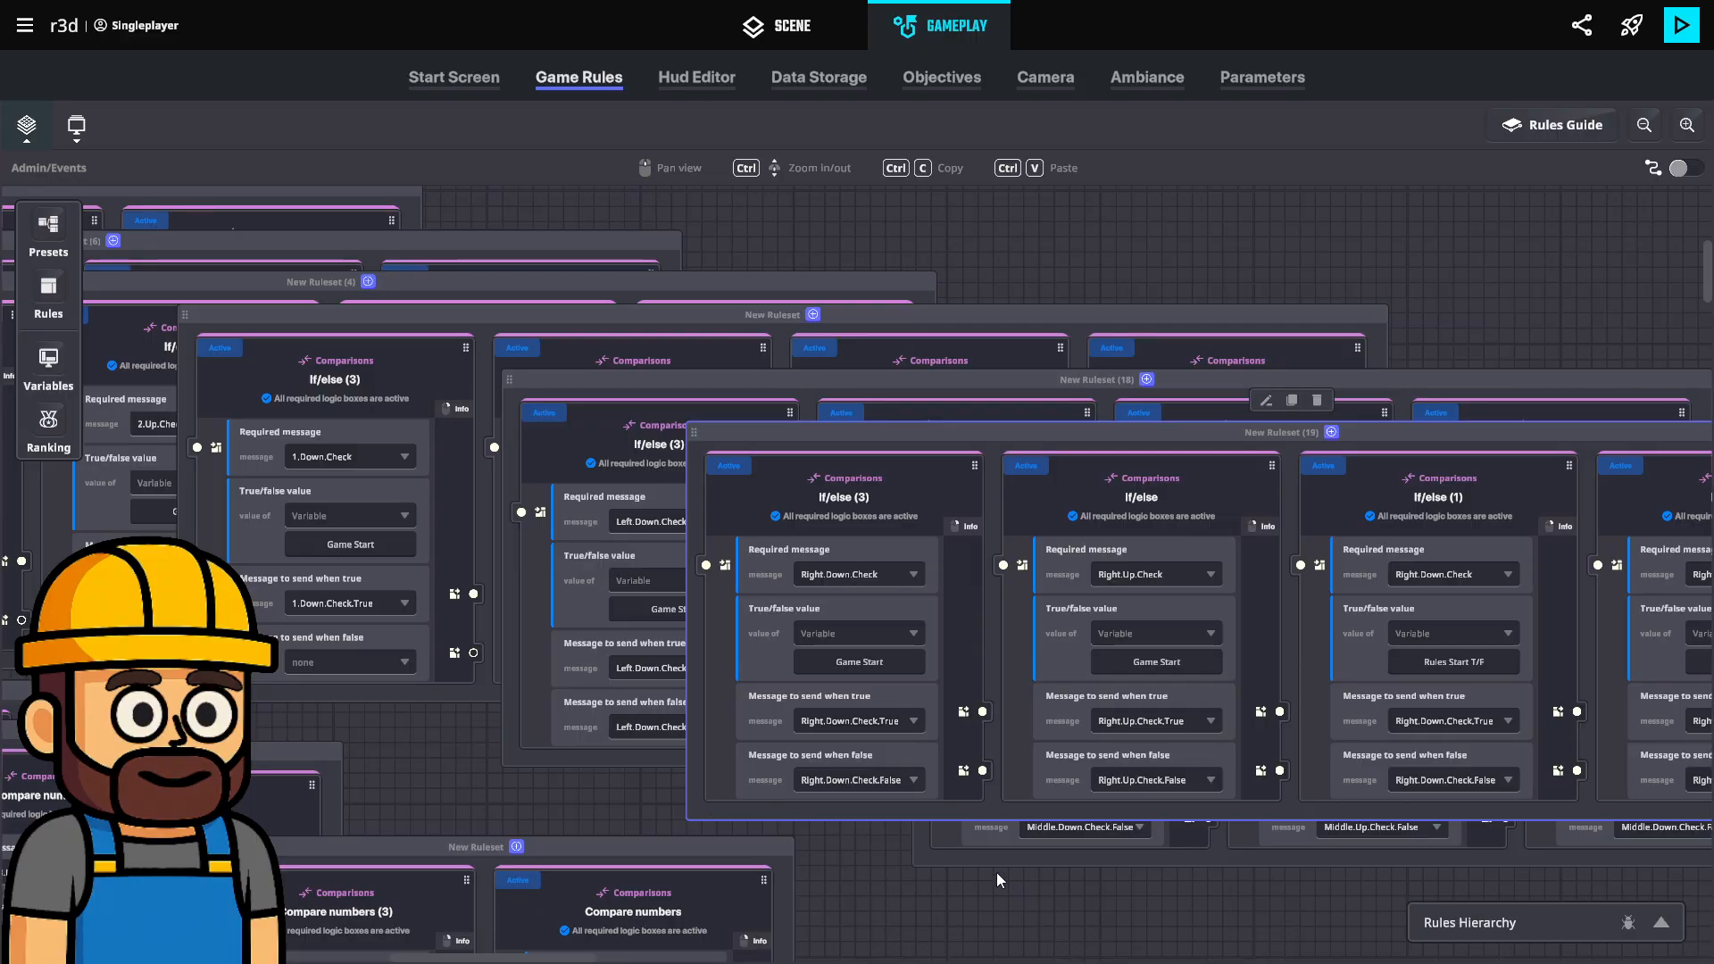
{"action": "left_click", "coordinate": [964, 861]}
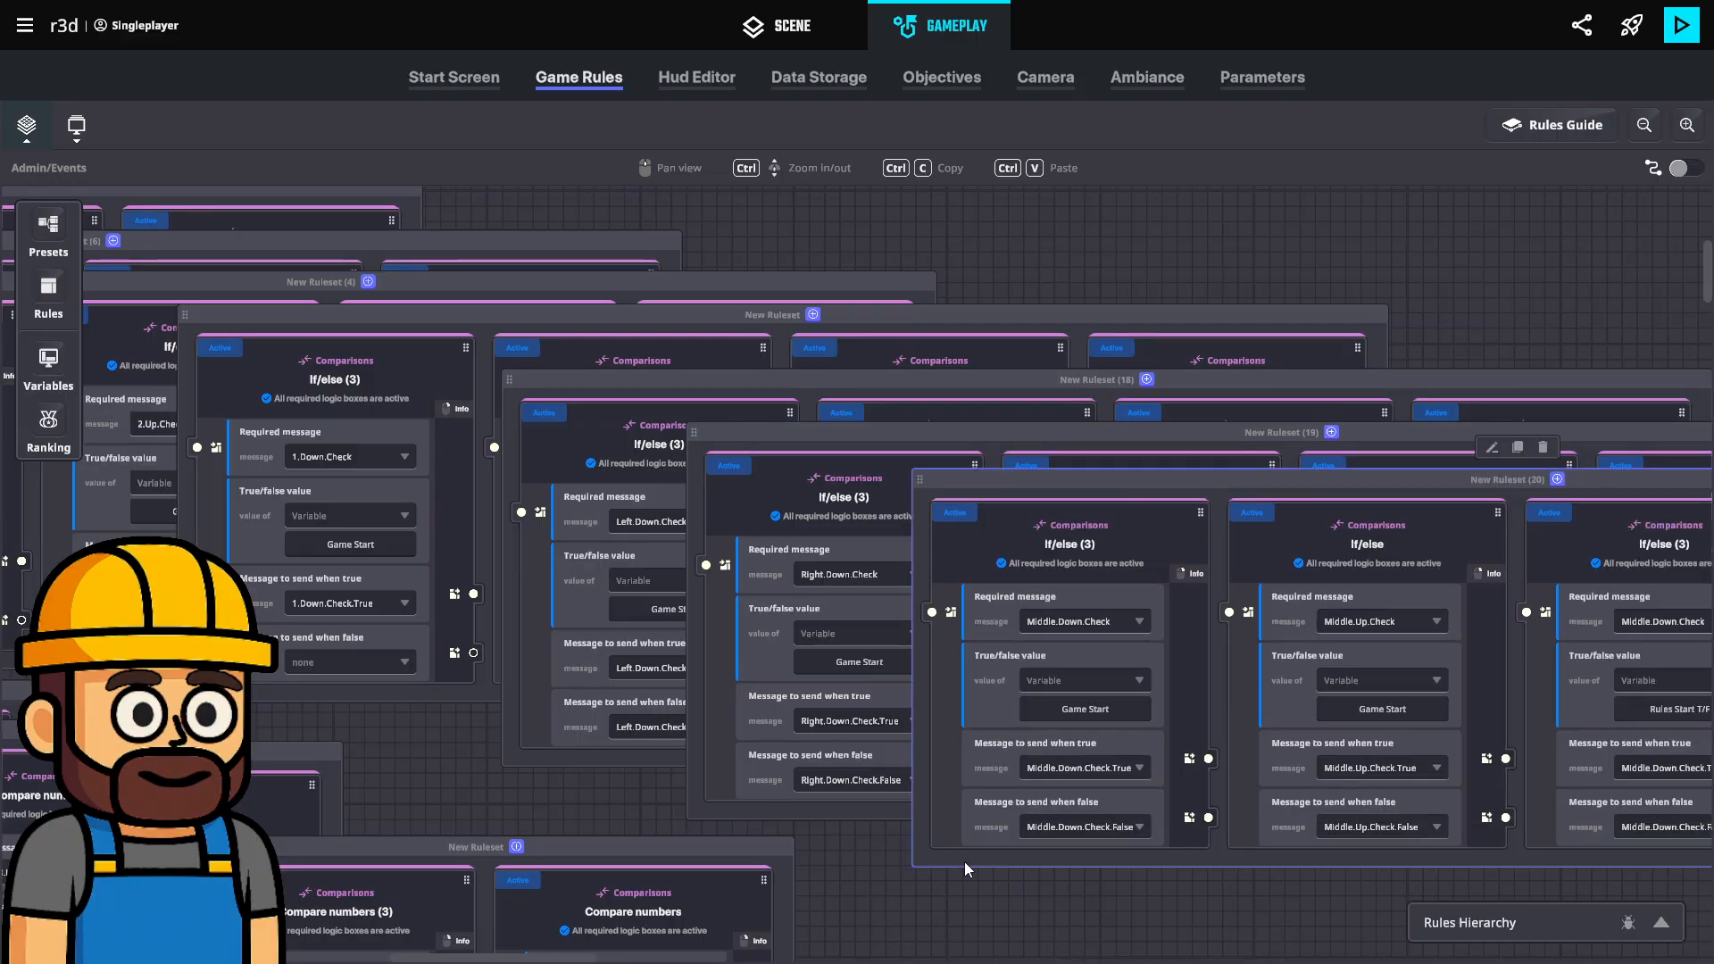
{"action": "left_click", "coordinate": [591, 378]}
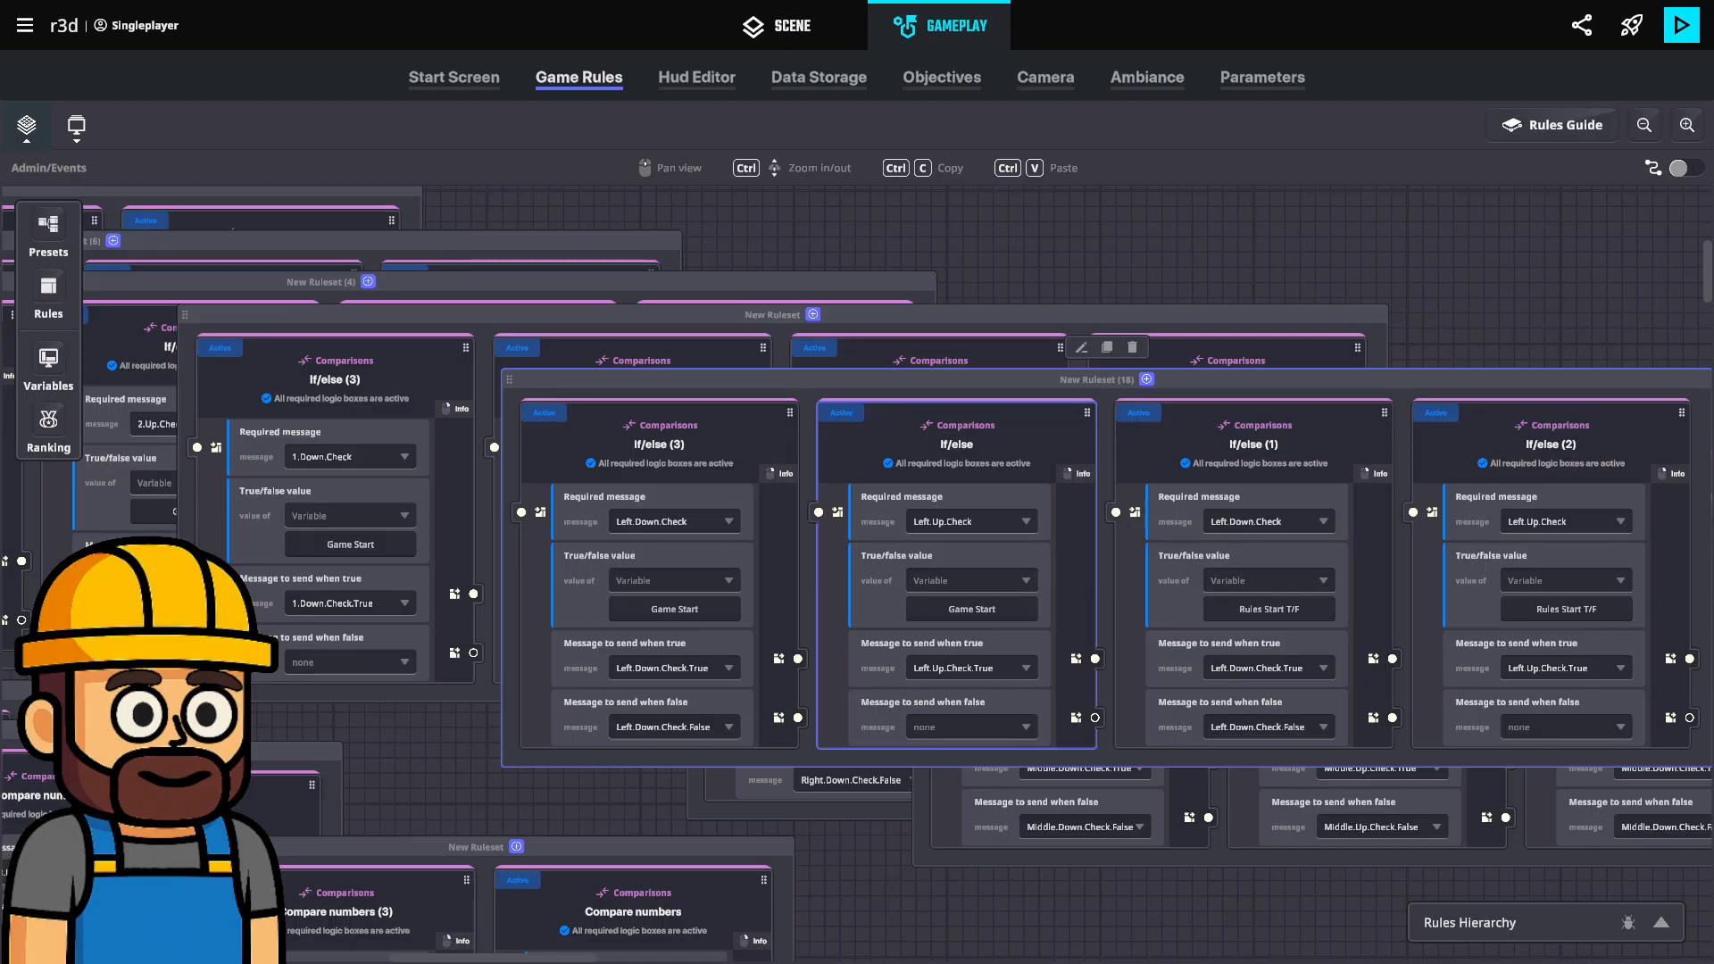
{"action": "middle_click_drag", "start_coordinate": [1005, 565], "coordinate": [1003, 570]}
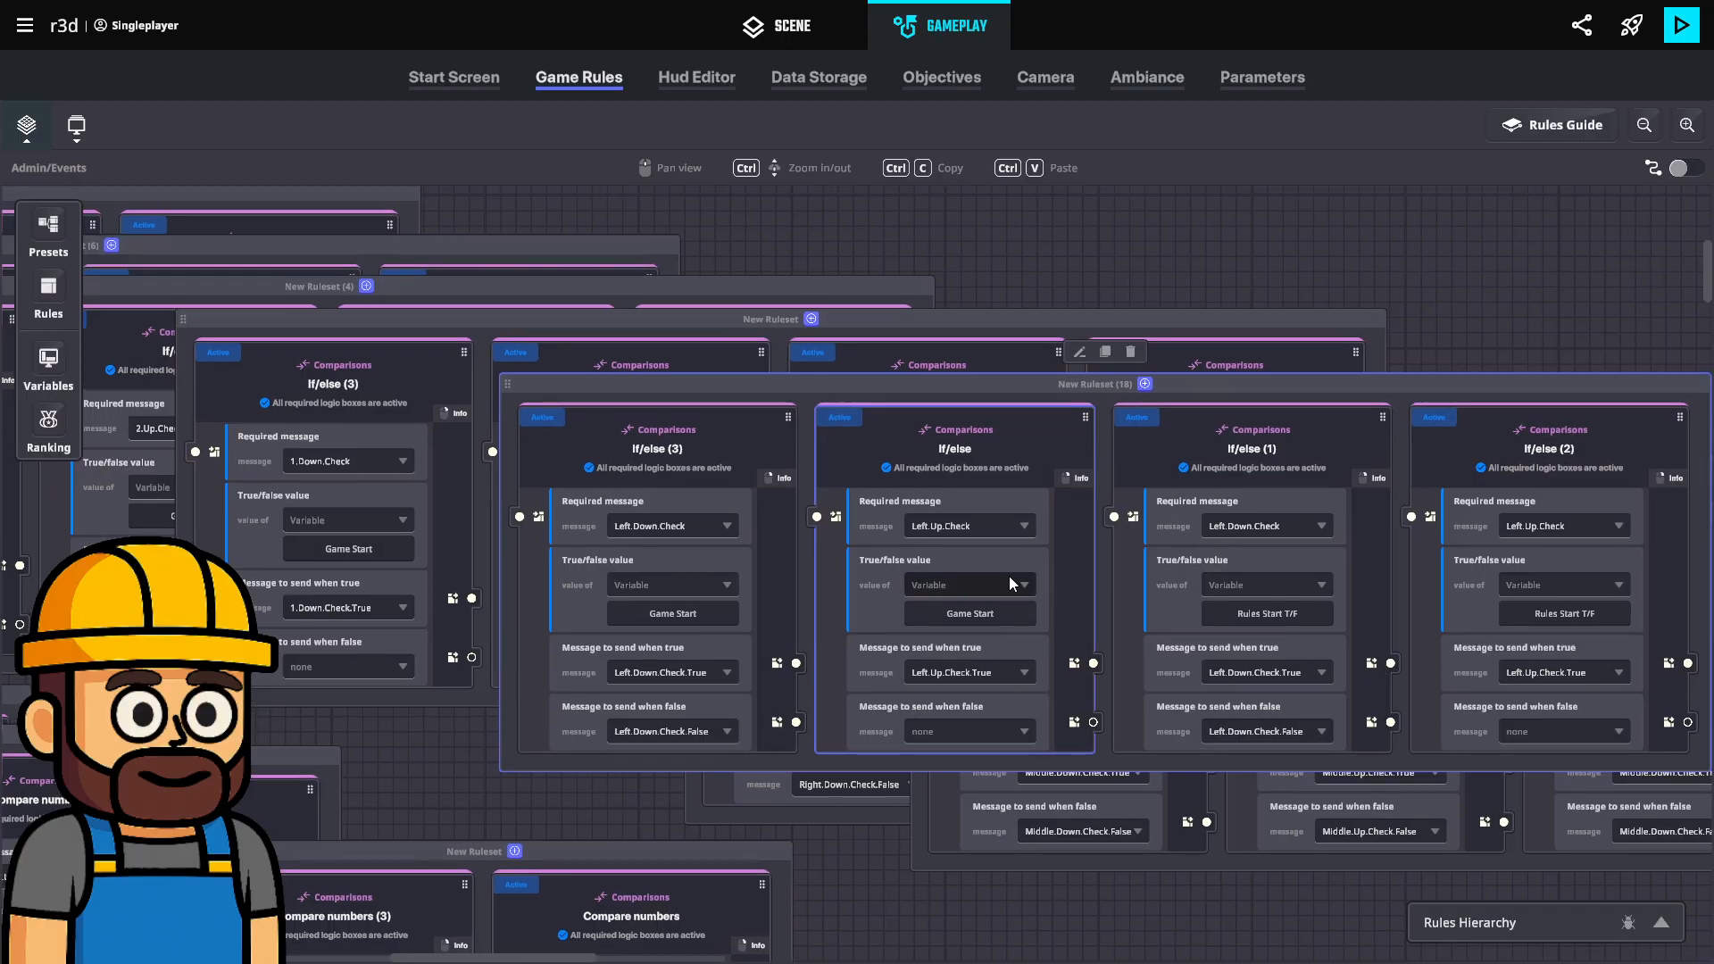
Compare the key 1 If/else ruleset with the right mouse button ruleset, including their messages to send when false.
{"action": "left_click", "coordinate": [812, 318]}
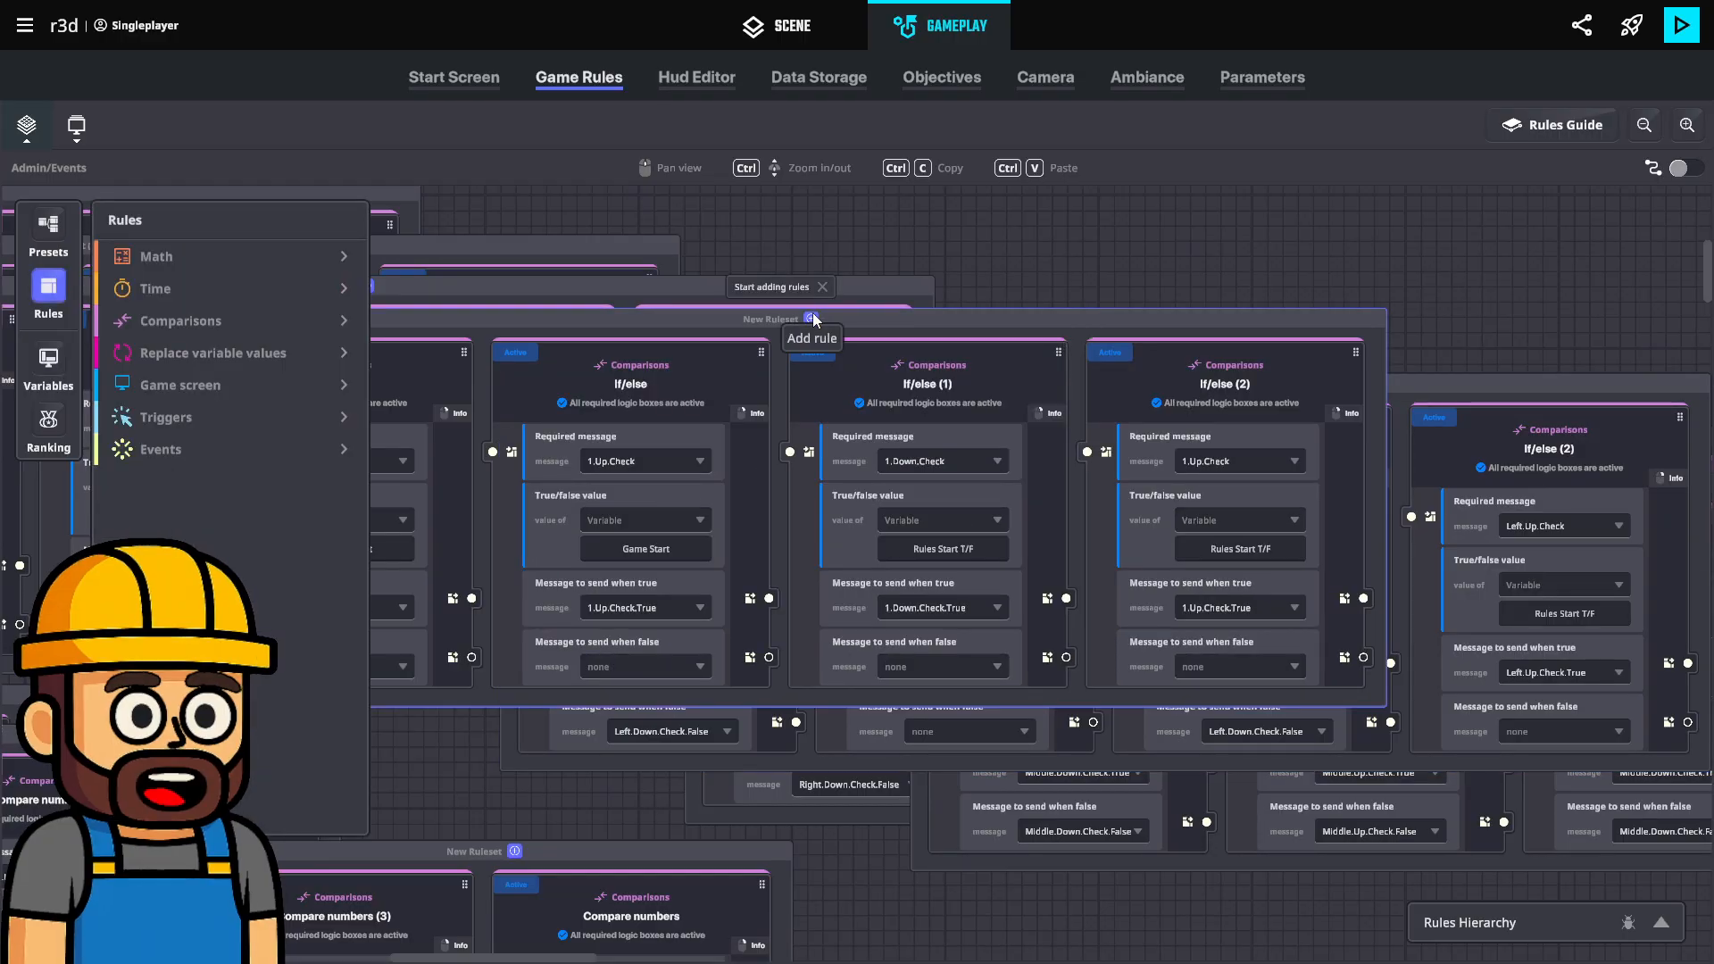
{"action": "left_click", "coordinate": [48, 288]}
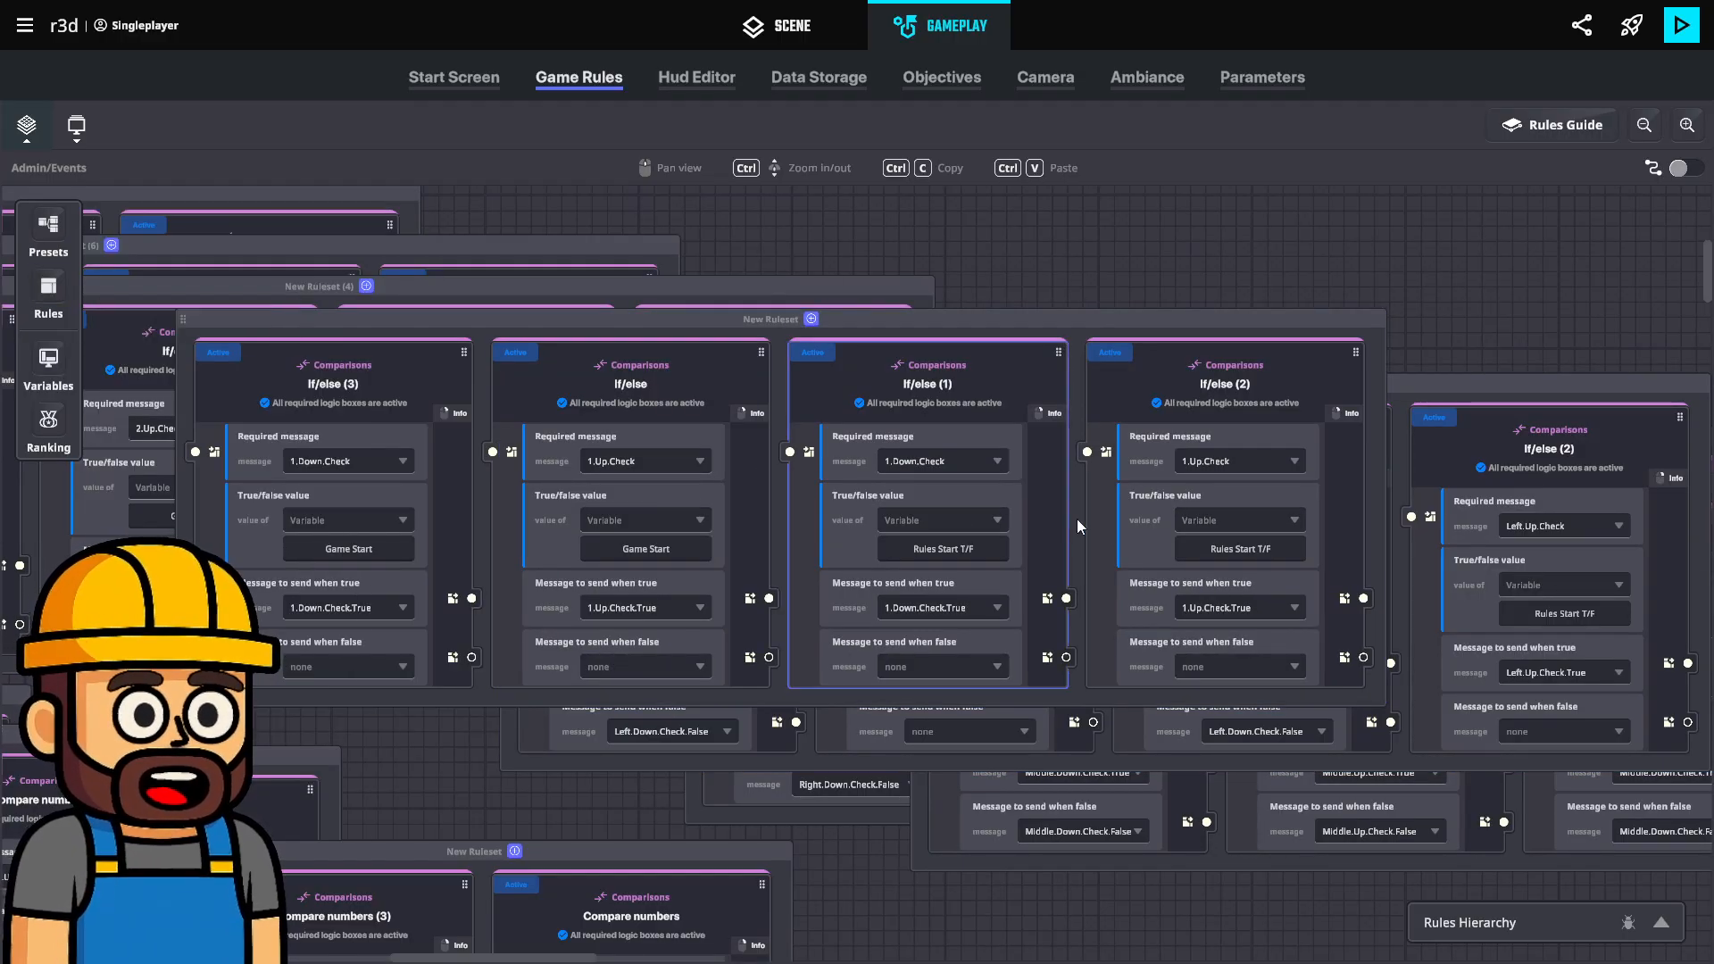
{"action": "left_click", "coordinate": [742, 797]}
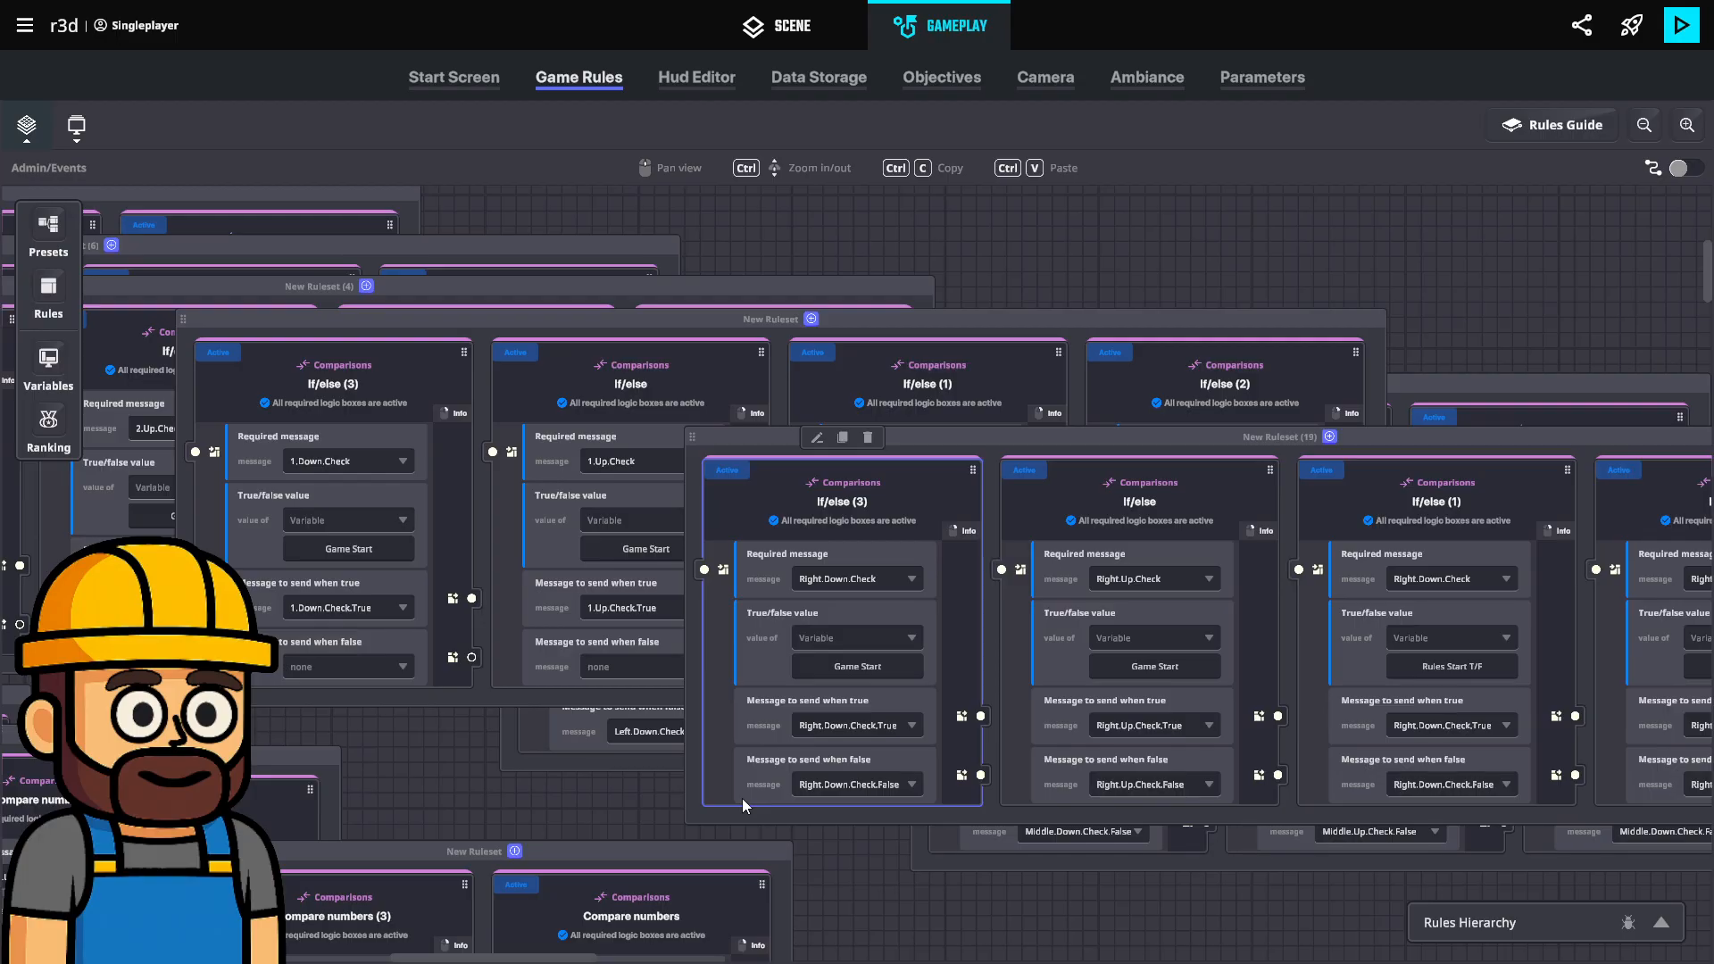
{"action": "middle_click_drag", "start_coordinate": [882, 721], "coordinate": [853, 714]}
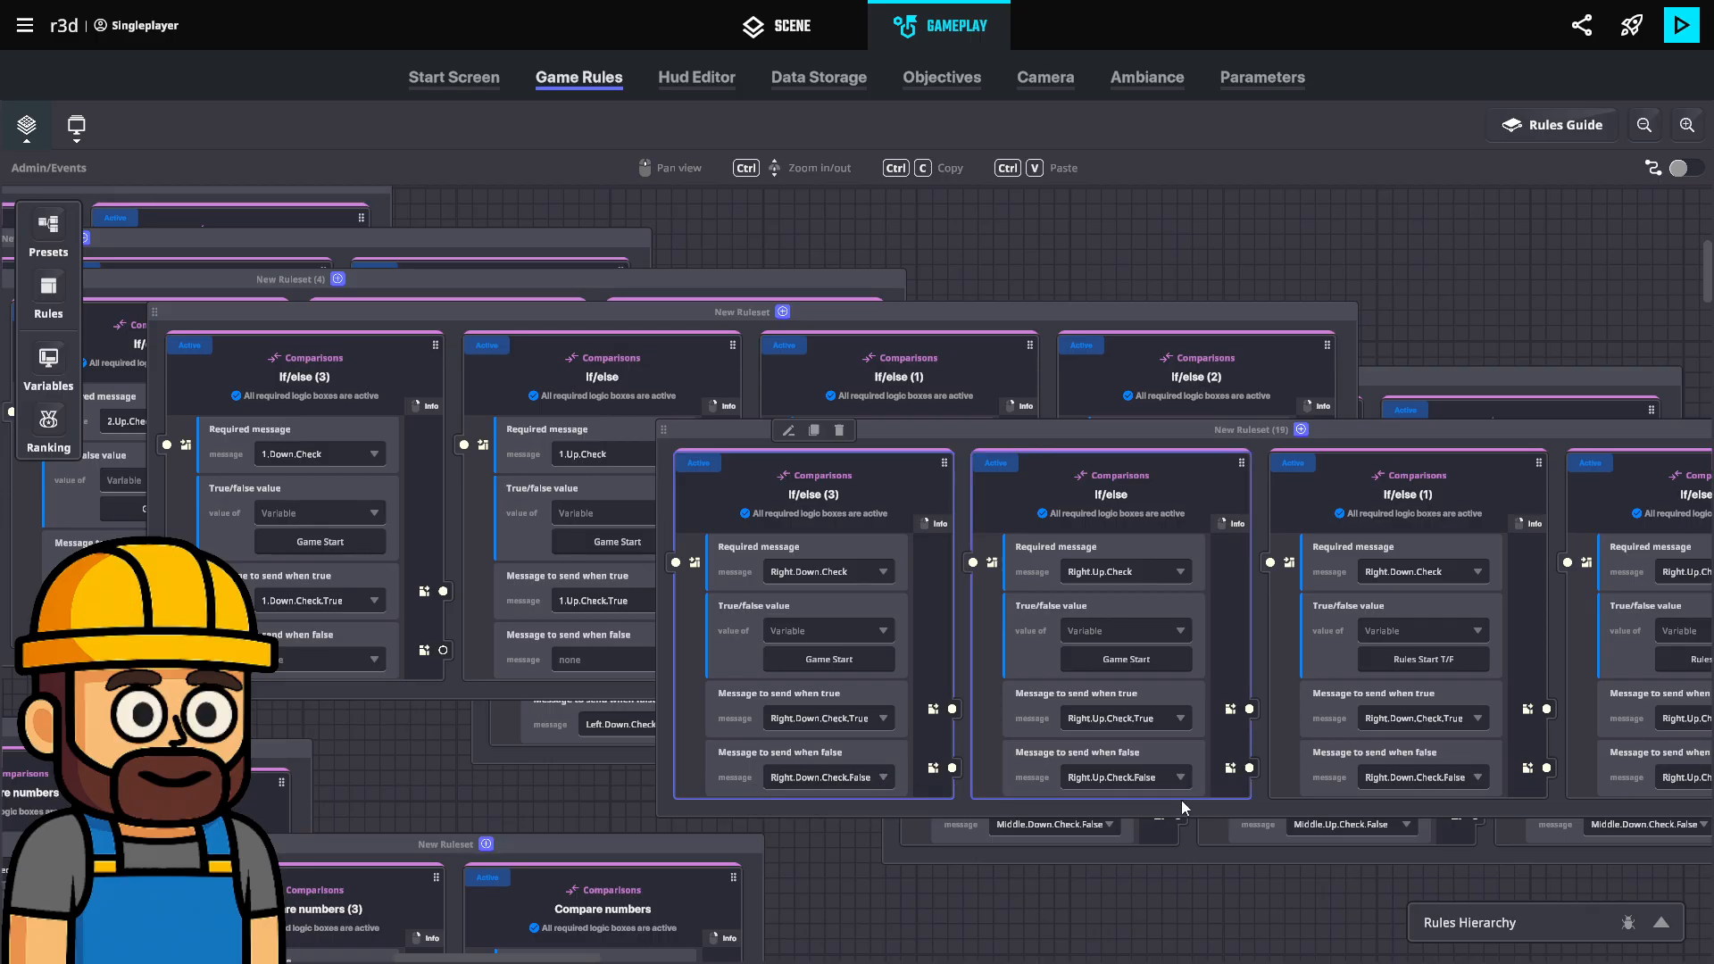
{"action": "left_click_drag", "start_coordinate": [1299, 780], "coordinate": [1154, 778]}
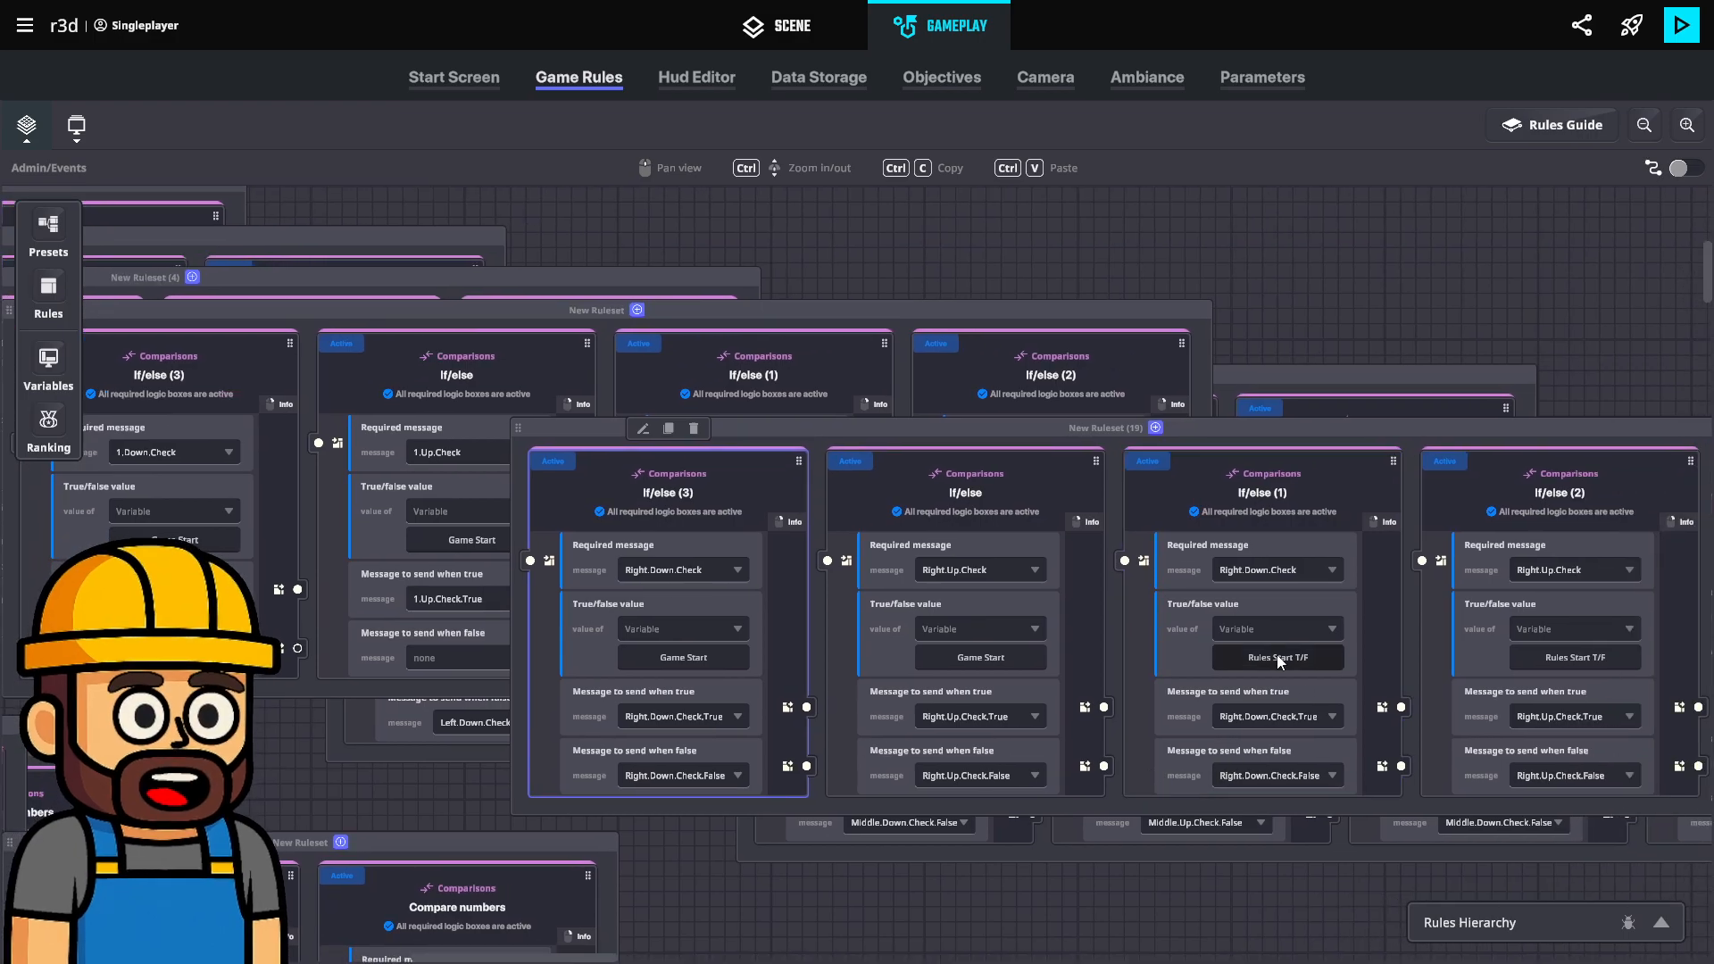
Review the variables list and inspect the details of the Rules Start T/F and Game Start variables.
{"action": "left_click", "coordinate": [51, 302]}
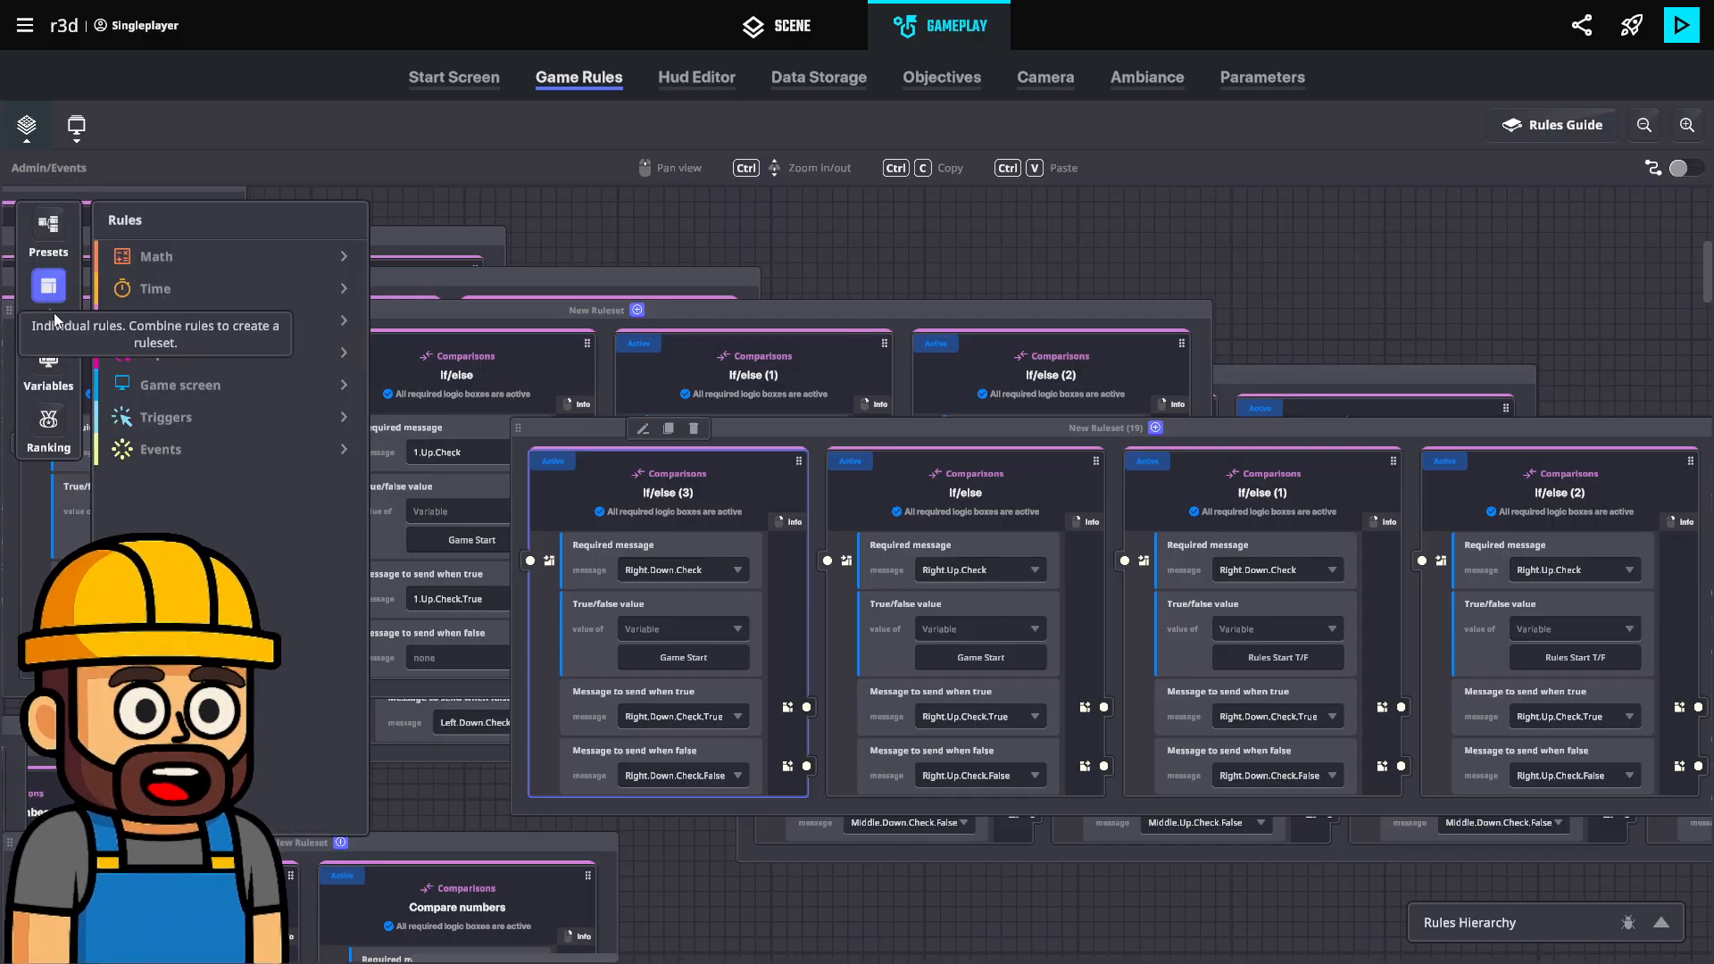
{"action": "left_click", "coordinate": [54, 363]}
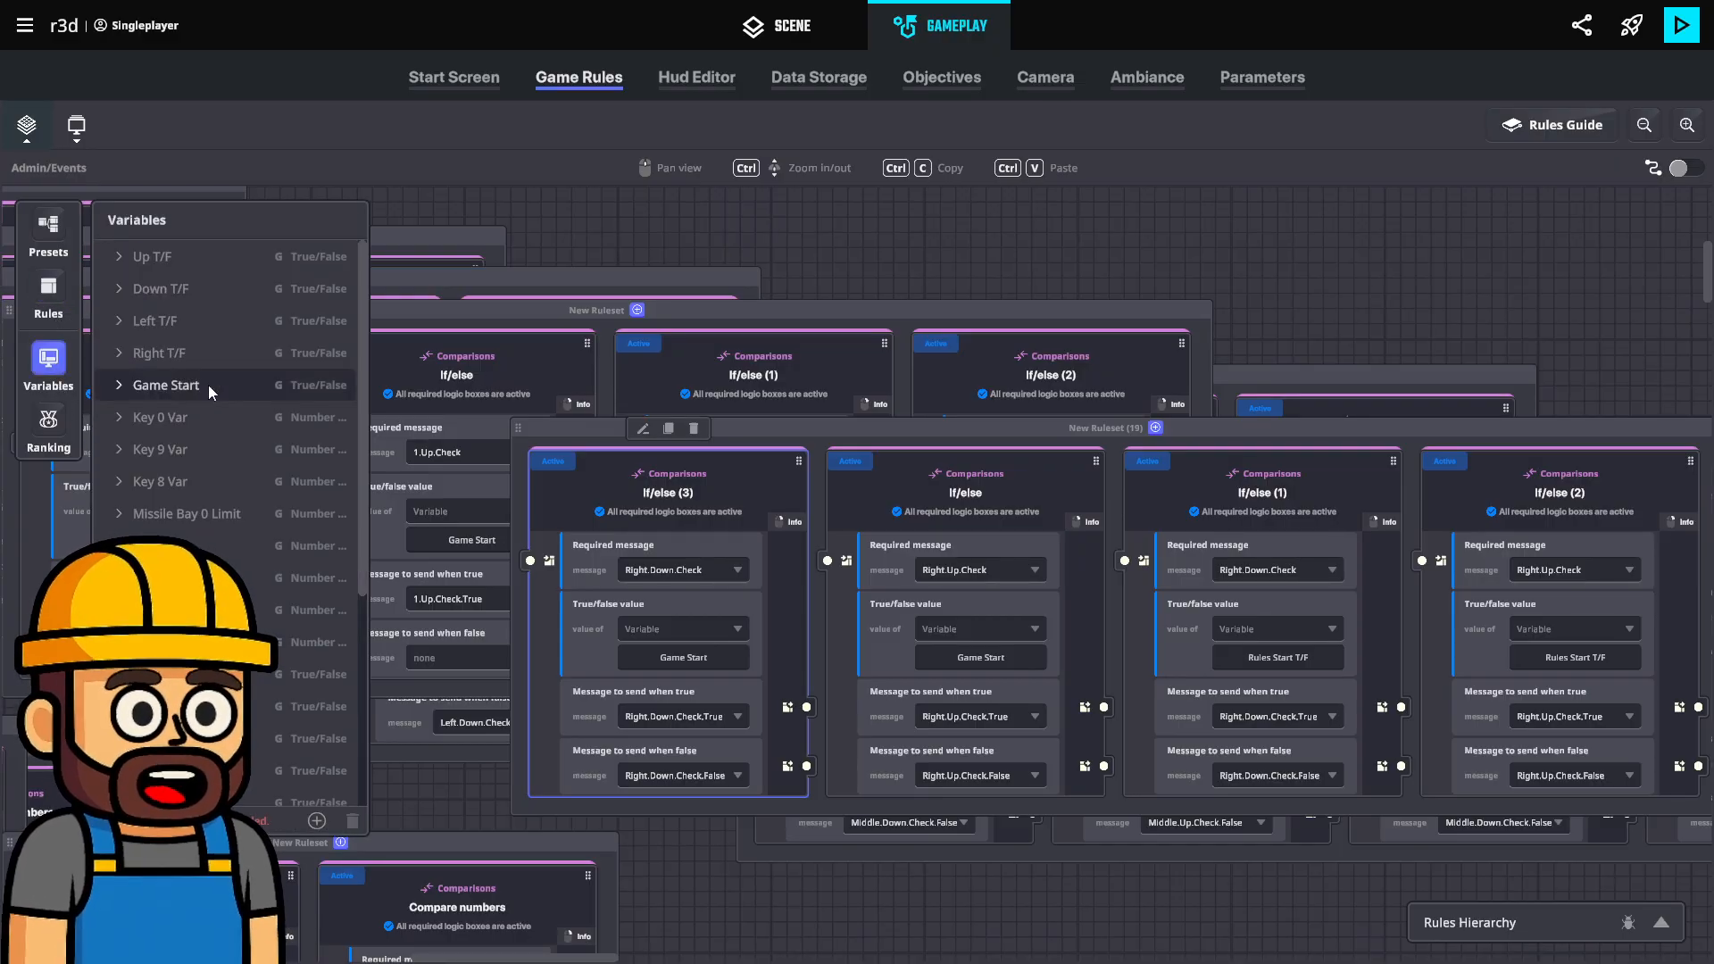
{"action": "scroll", "coordinate": [239, 512], "scroll_direction": "down", "scroll_amount": 3}
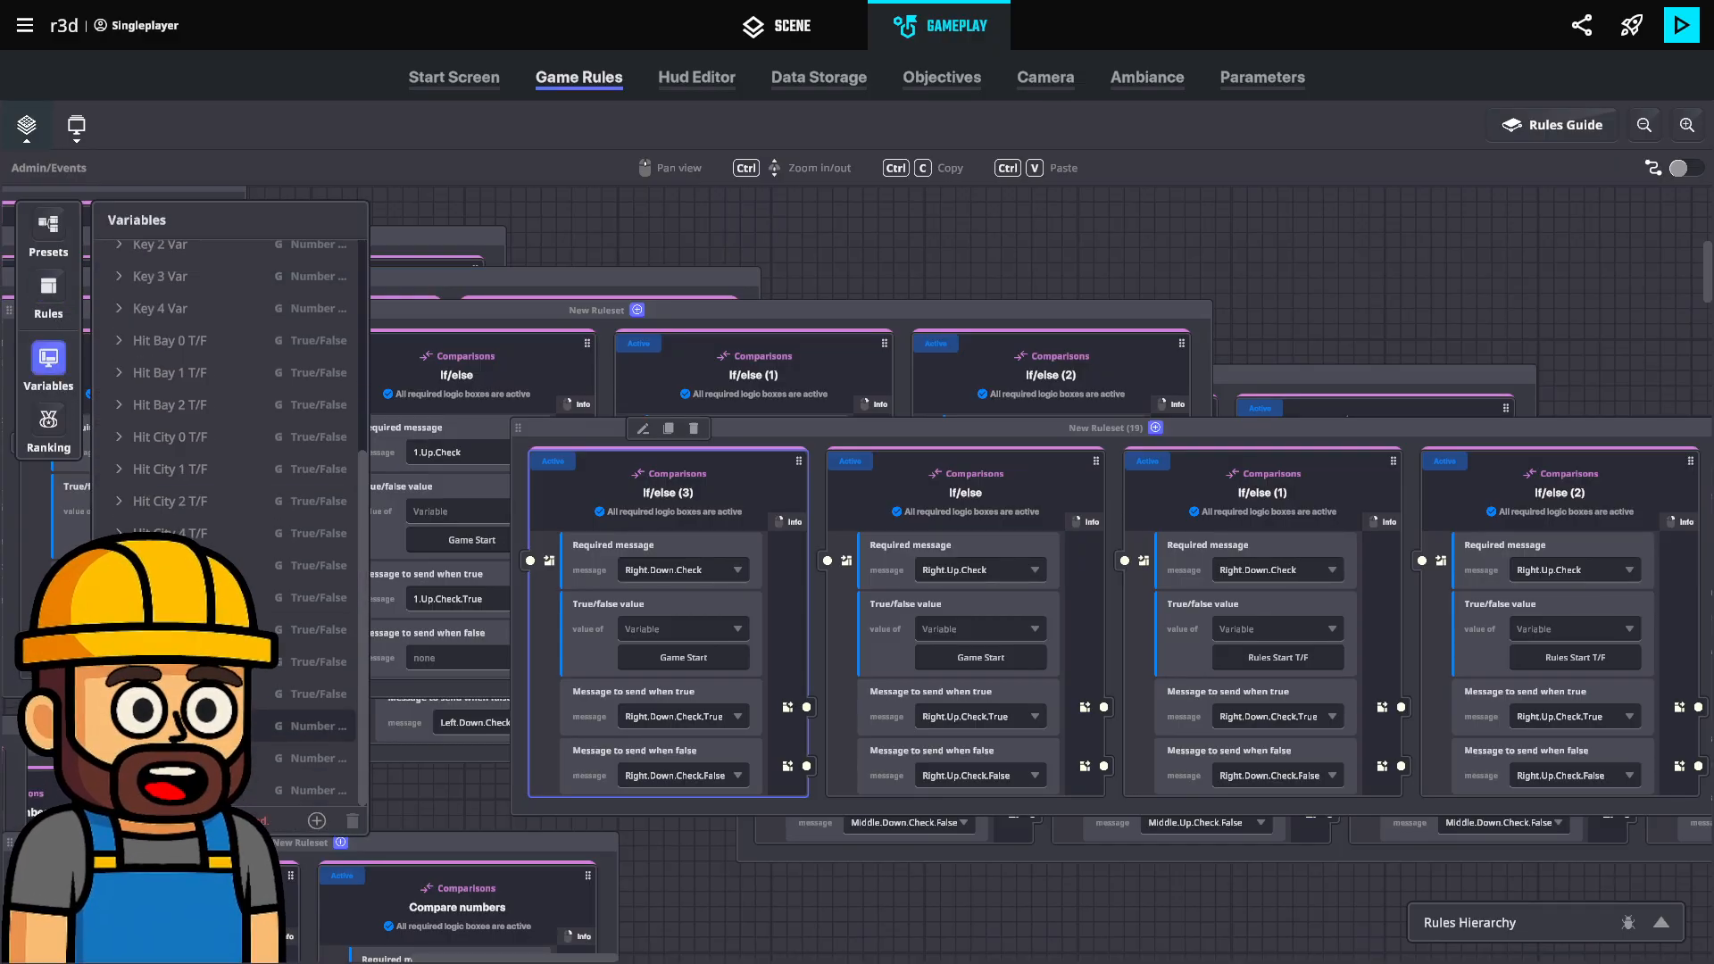
{"action": "left_click", "coordinate": [179, 694]}
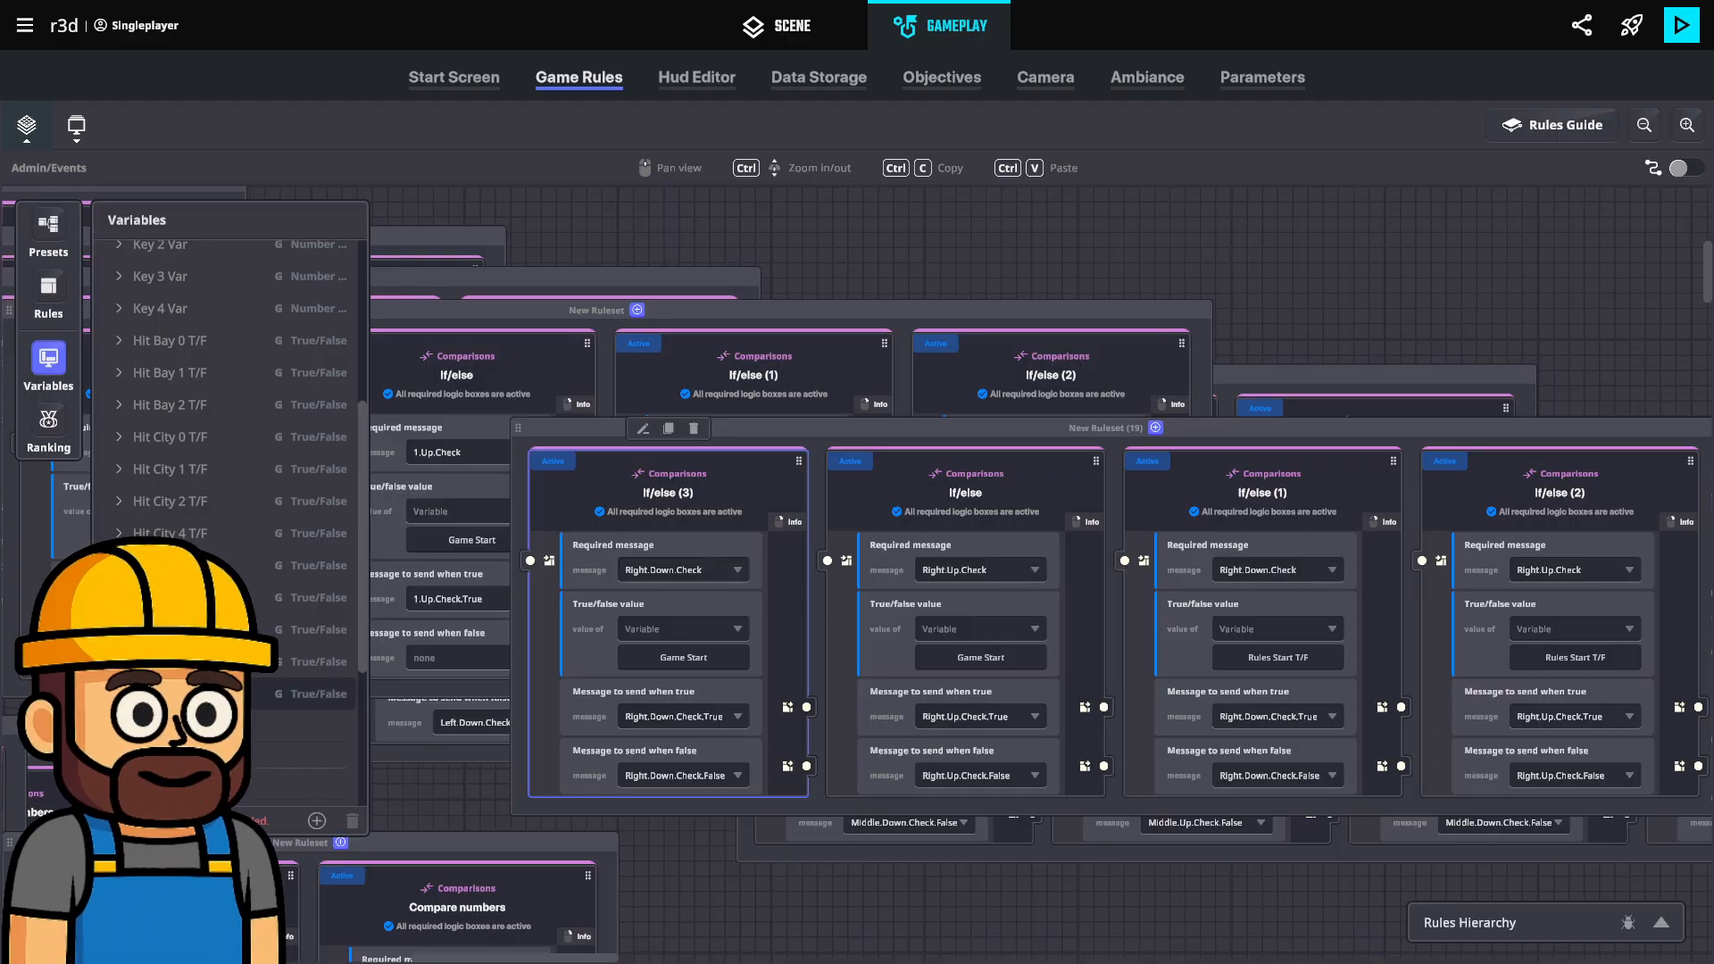
{"action": "scroll", "coordinate": [230, 522], "scroll_direction": "down", "scroll_amount": 3}
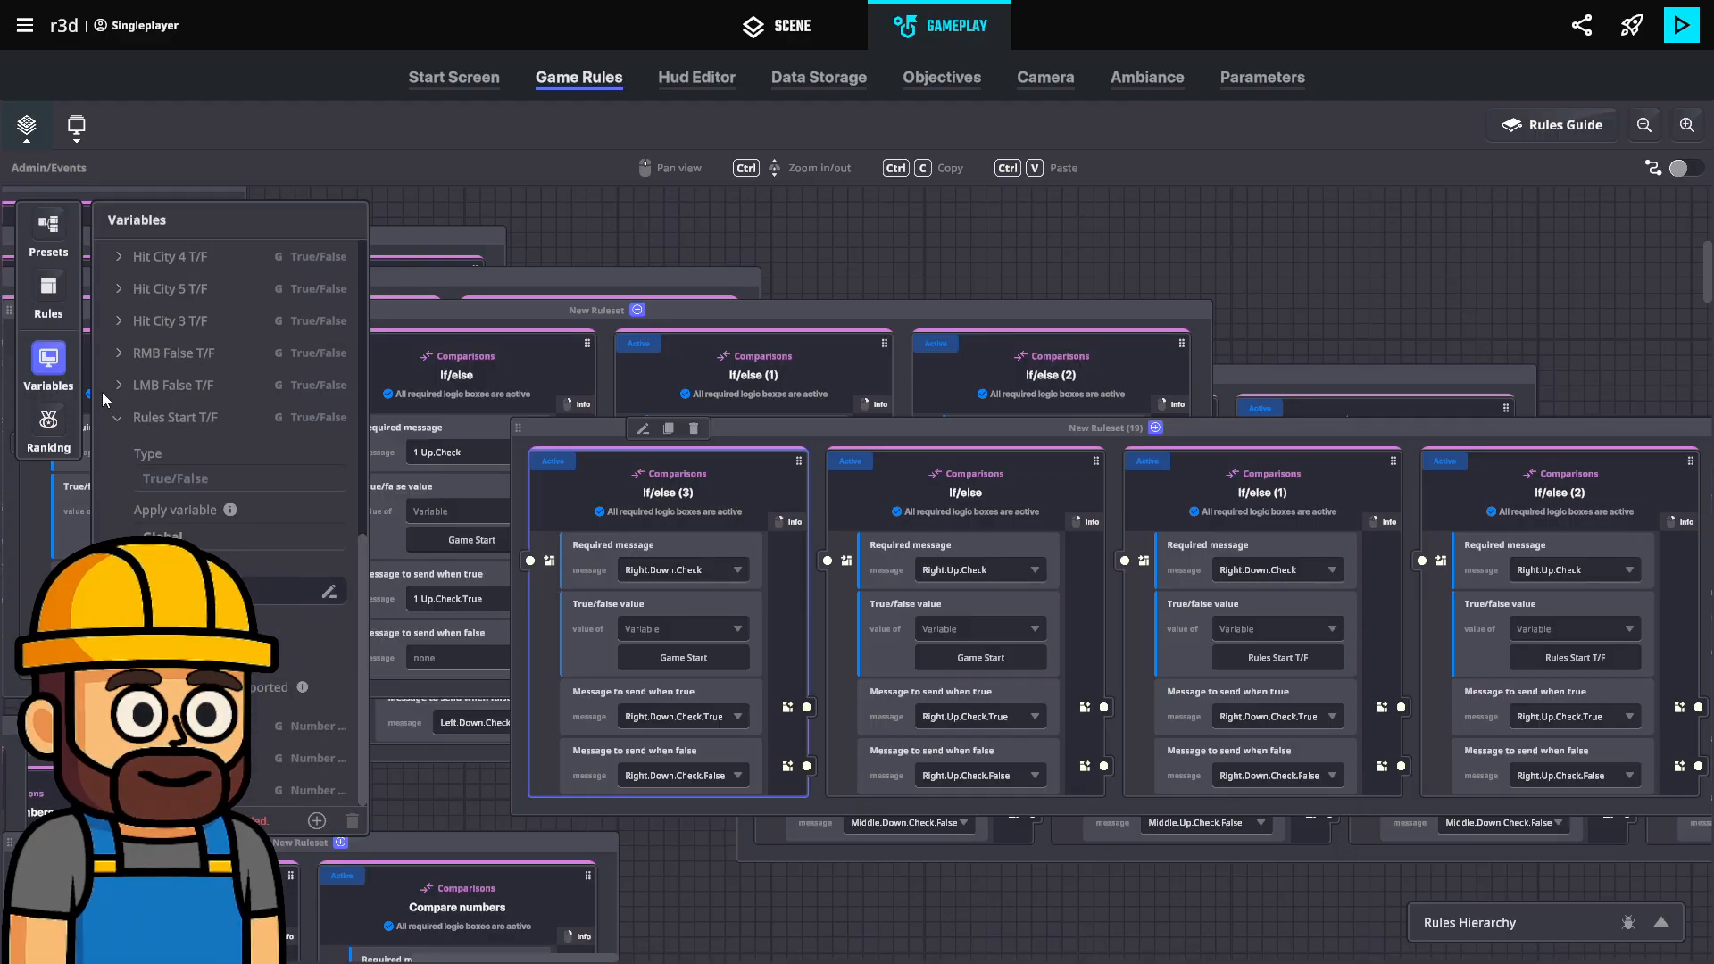
{"action": "left_click", "coordinate": [119, 413]}
{"action": "scroll", "coordinate": [191, 453], "scroll_direction": "up", "scroll_amount": 5}
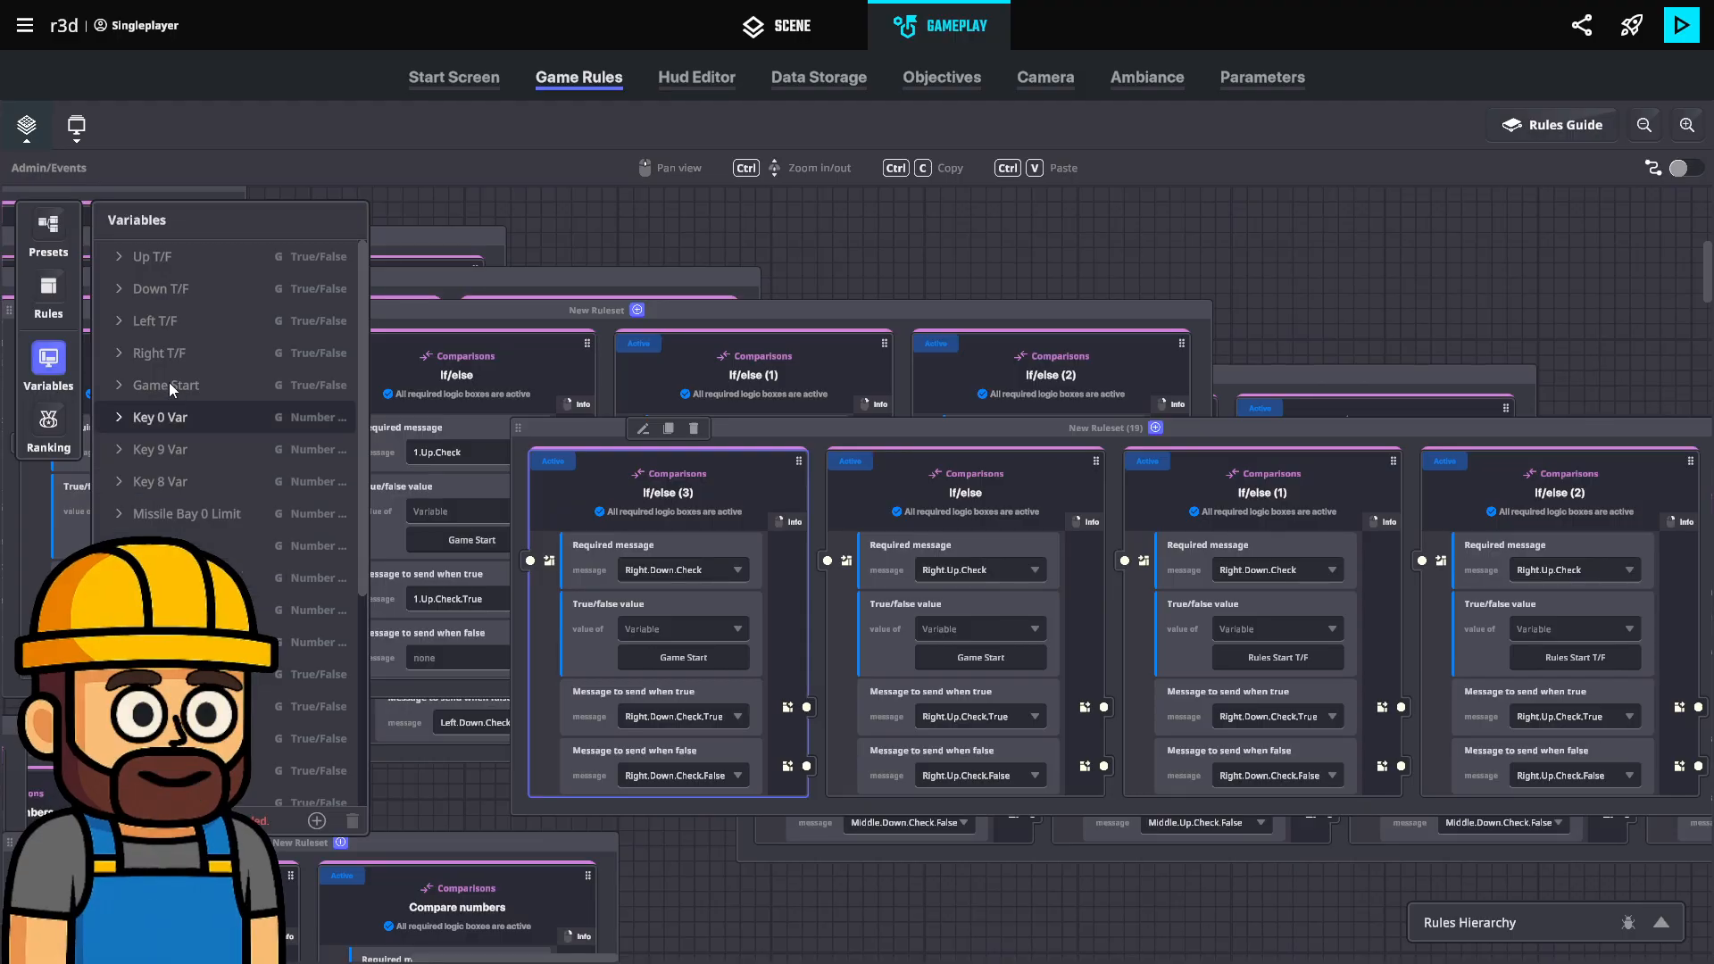
{"action": "left_click", "coordinate": [117, 384]}
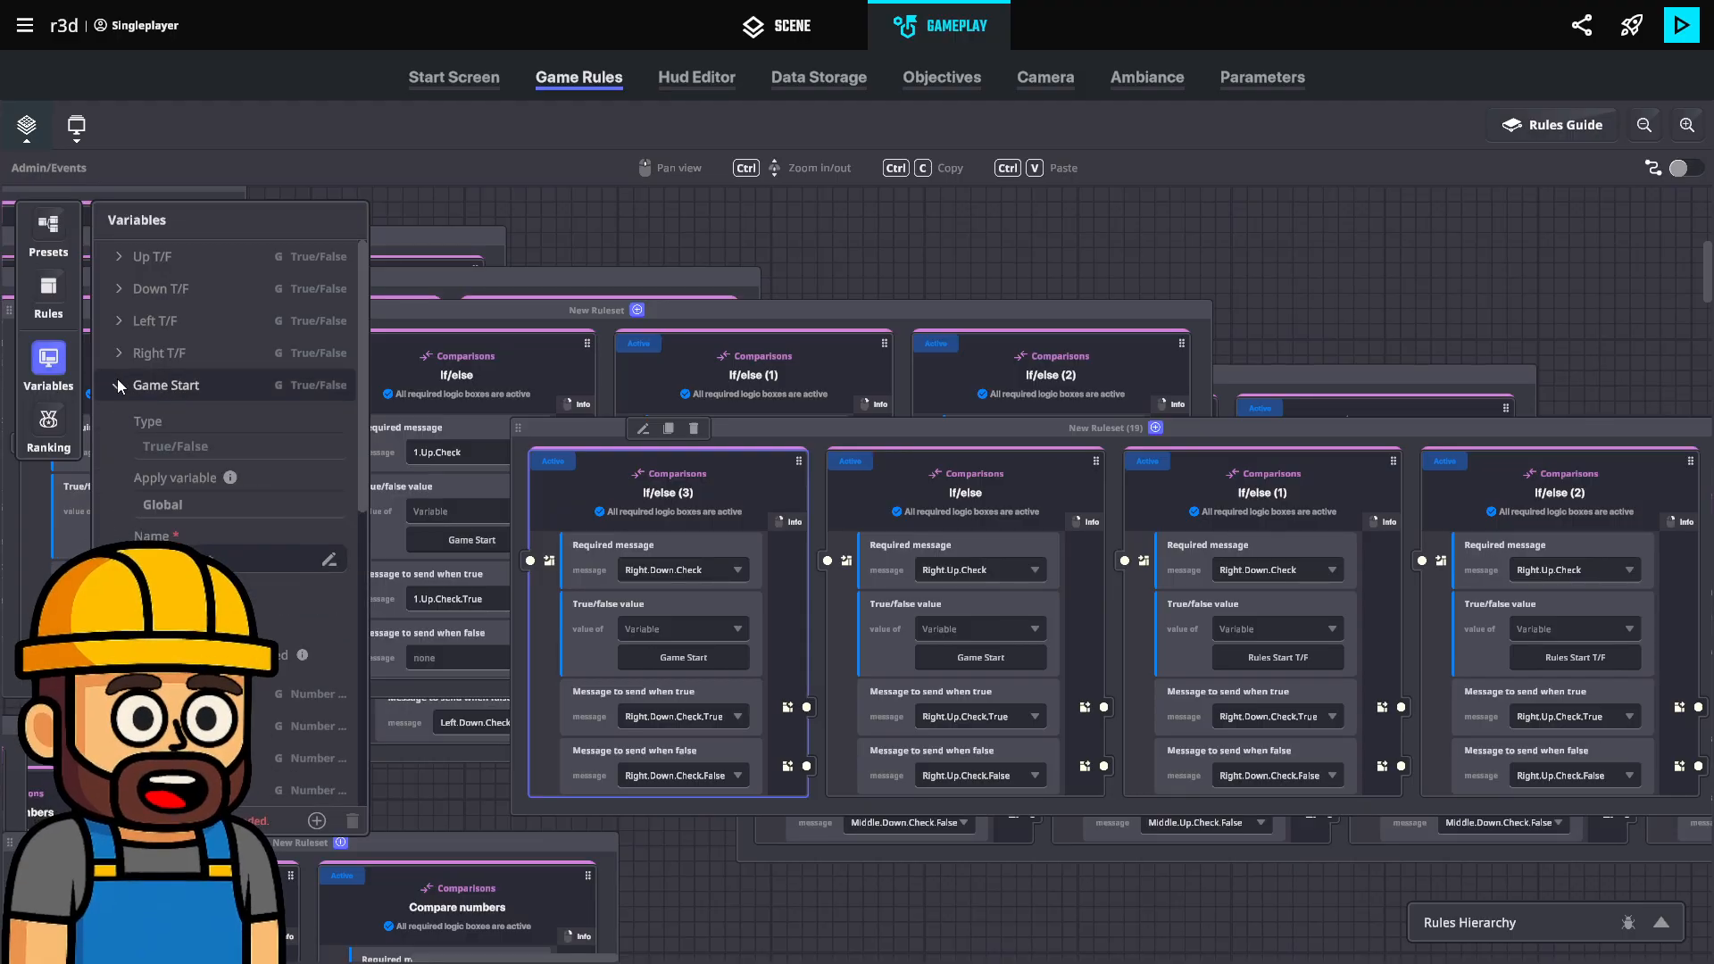
{"action": "left_click", "coordinate": [49, 360]}
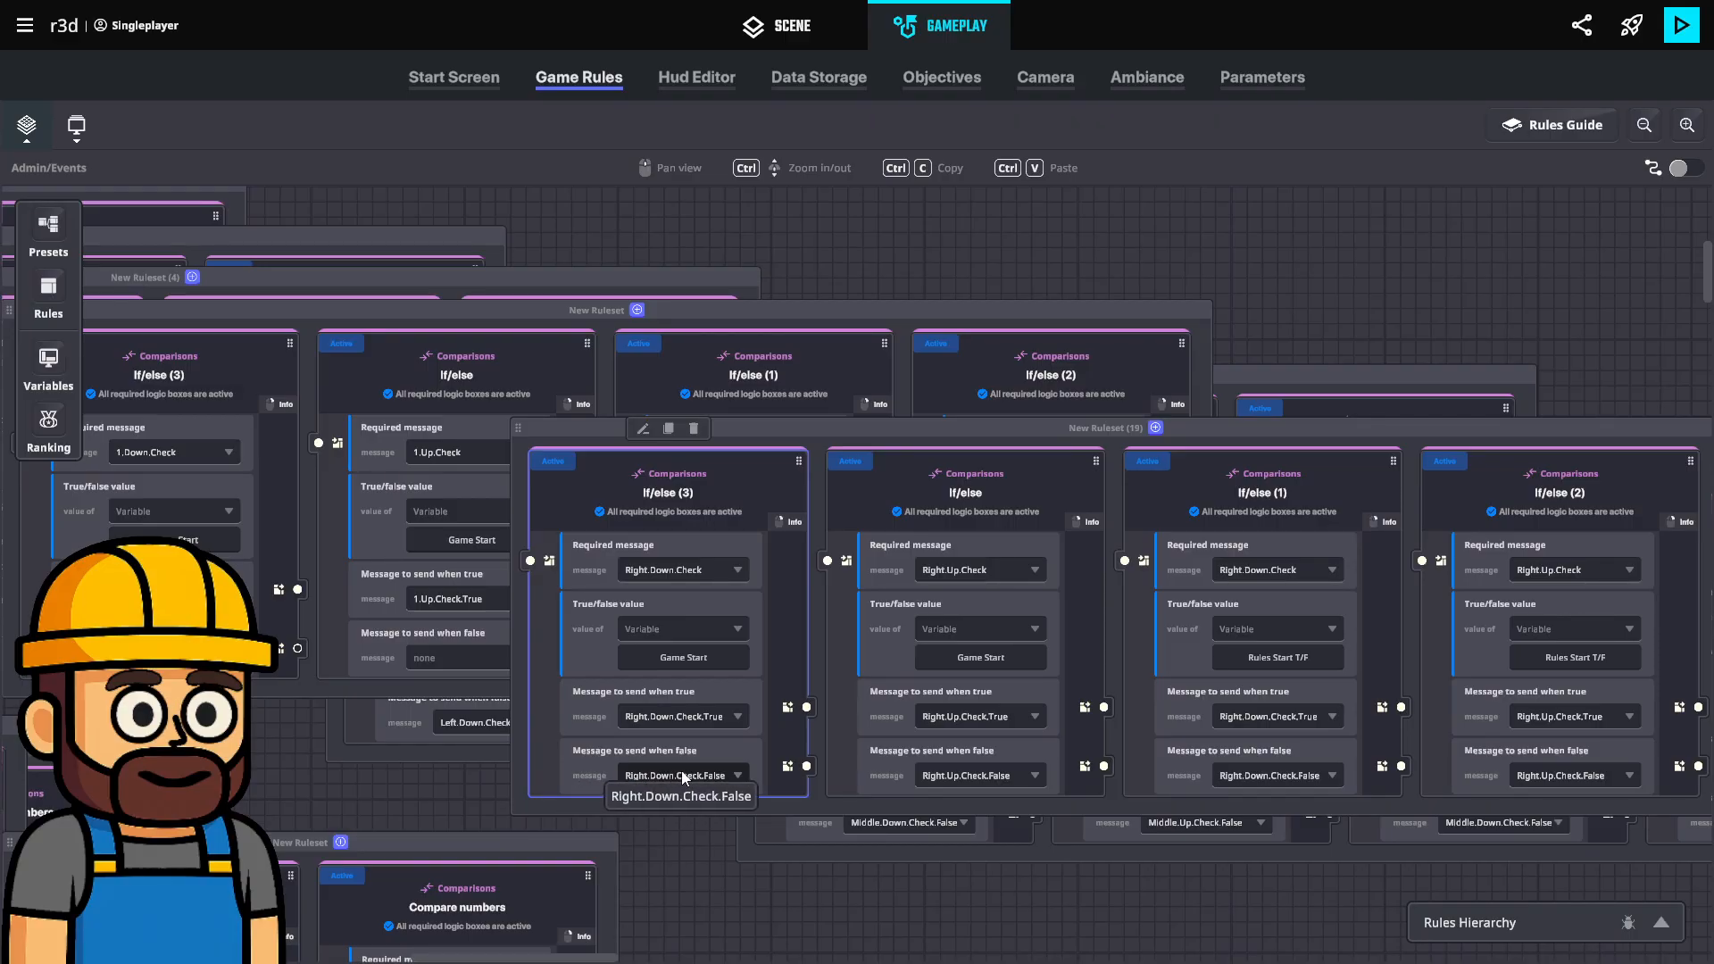
Add a rules board named "Left Mouse Button False" and open the Right Mouse Button False board.
{"action": "left_click", "coordinate": [28, 132]}
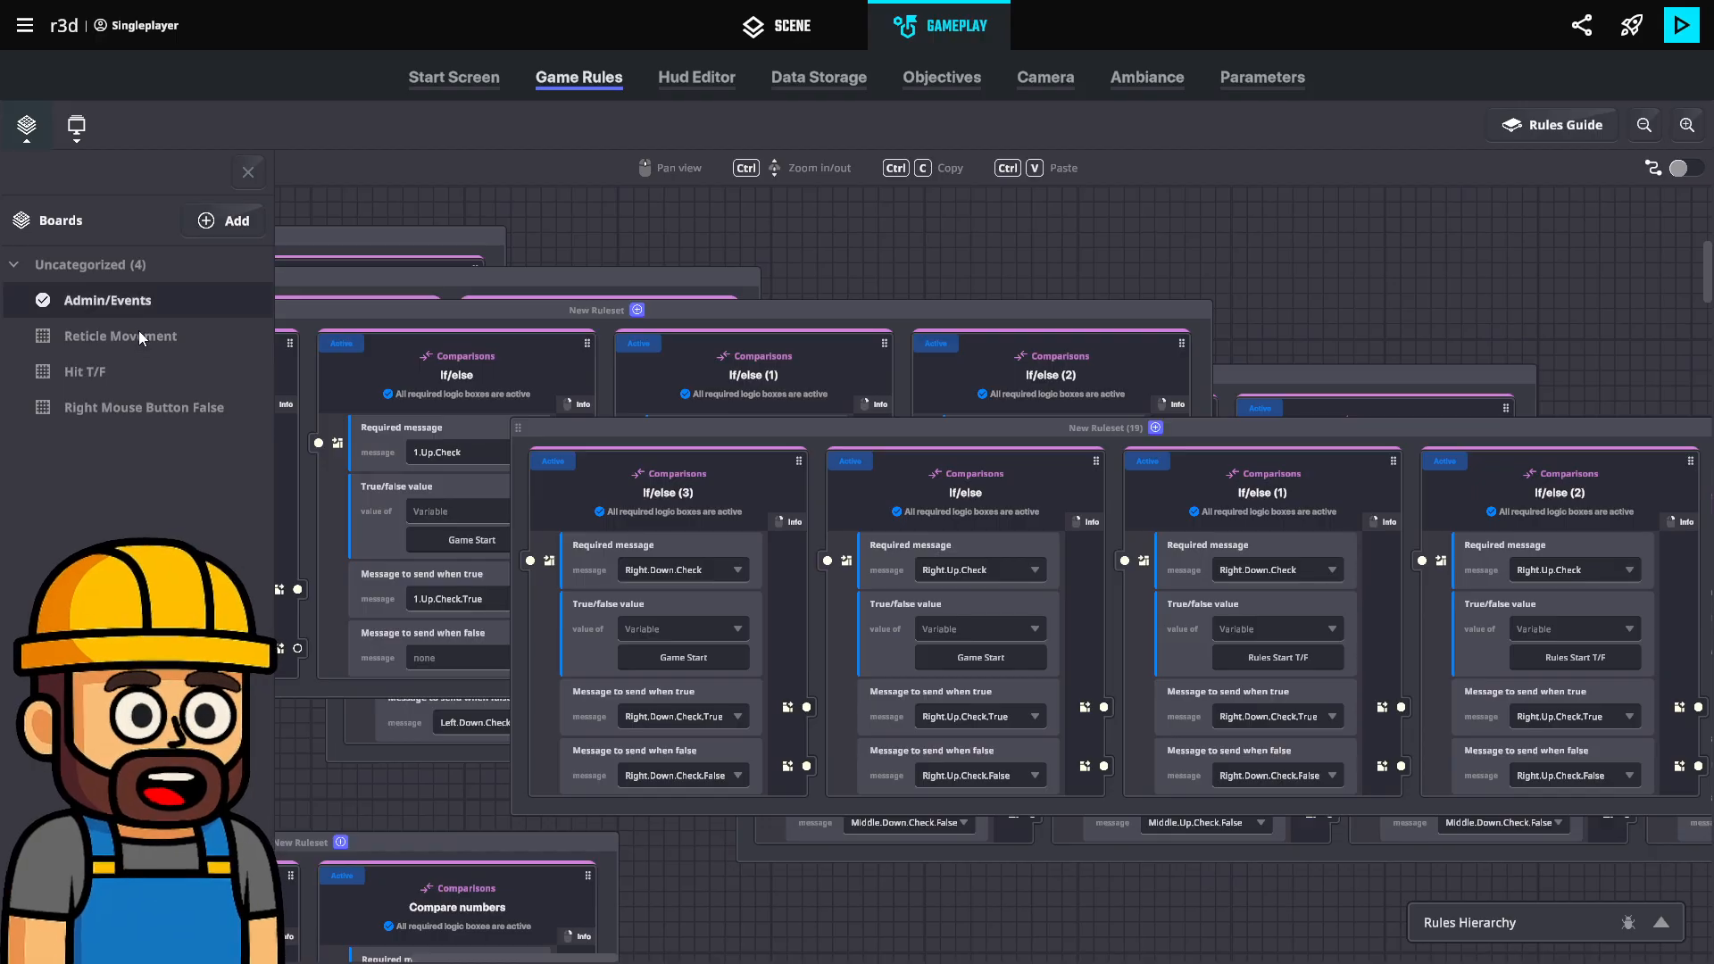
{"action": "left_click", "coordinate": [222, 223]}
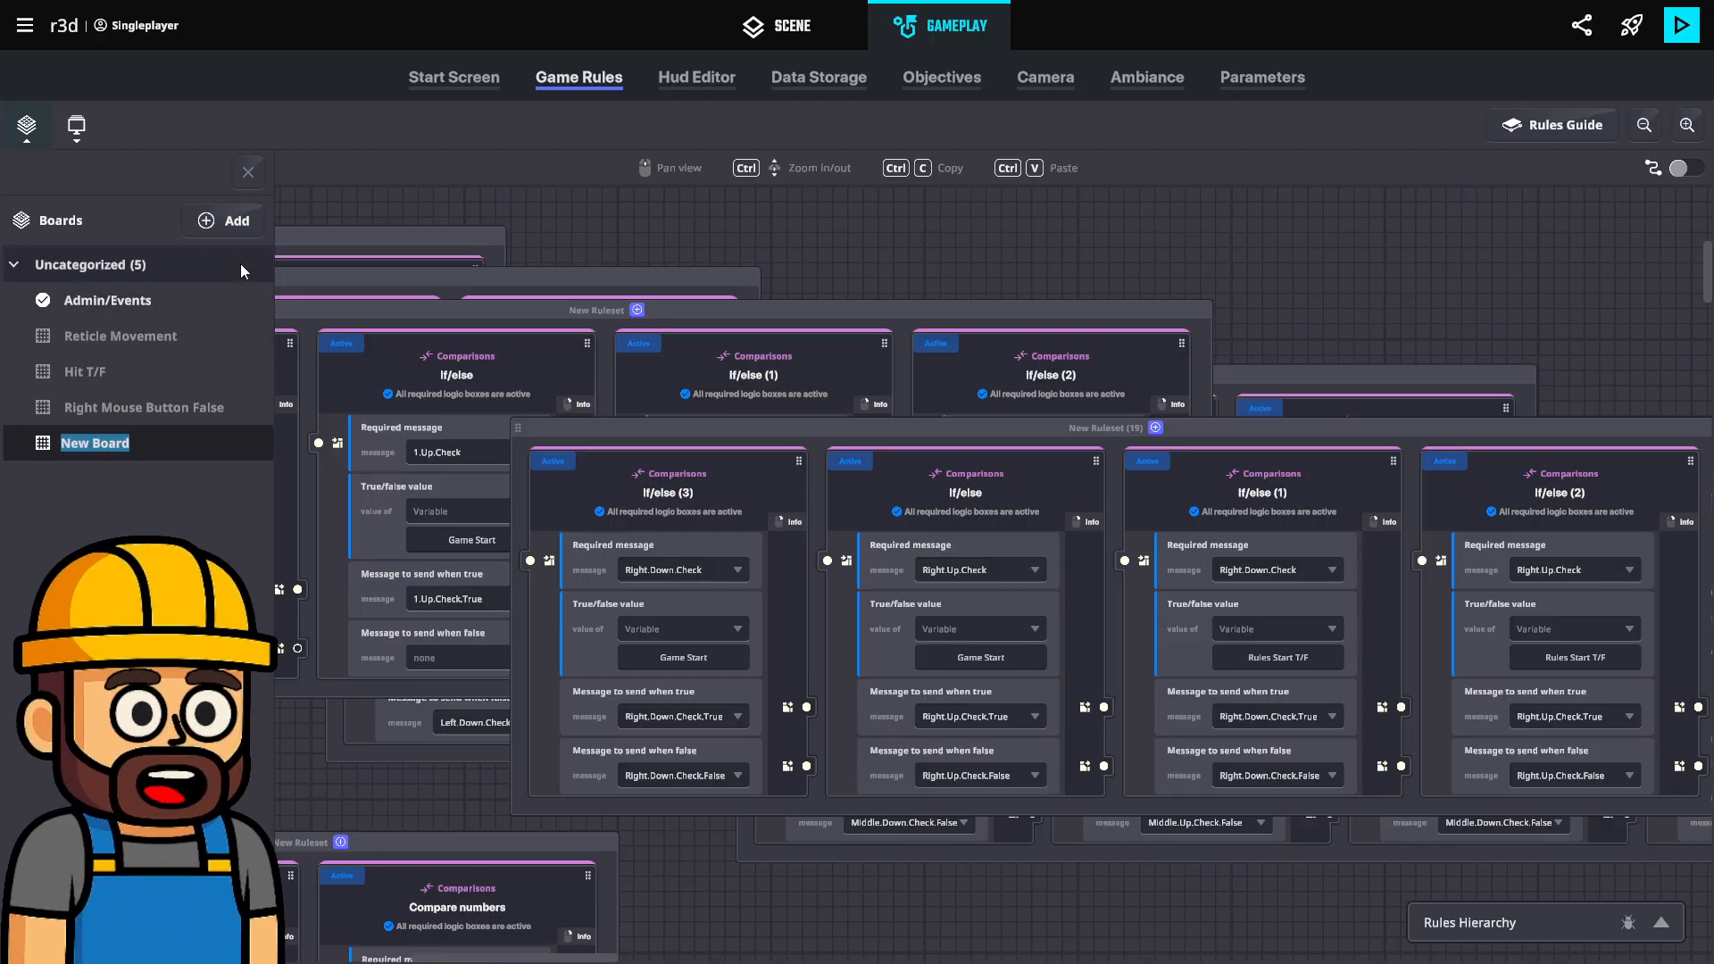
{"action": "type", "text": "L"}
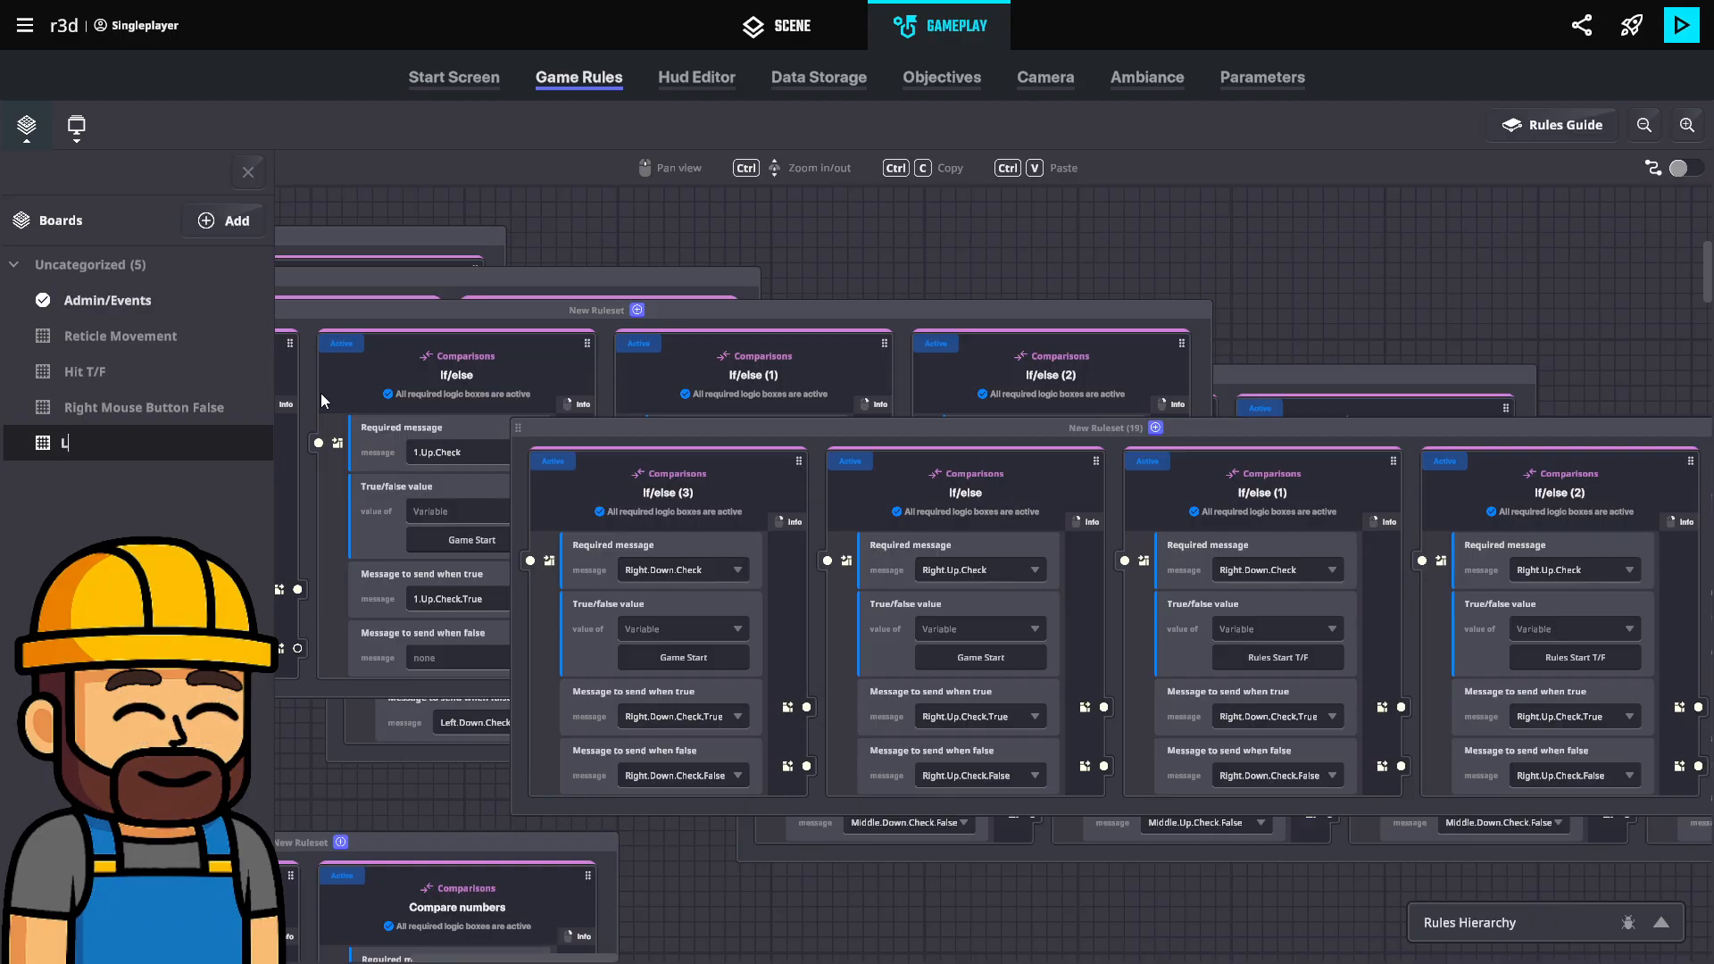
{"action": "type", "text": "eft "}
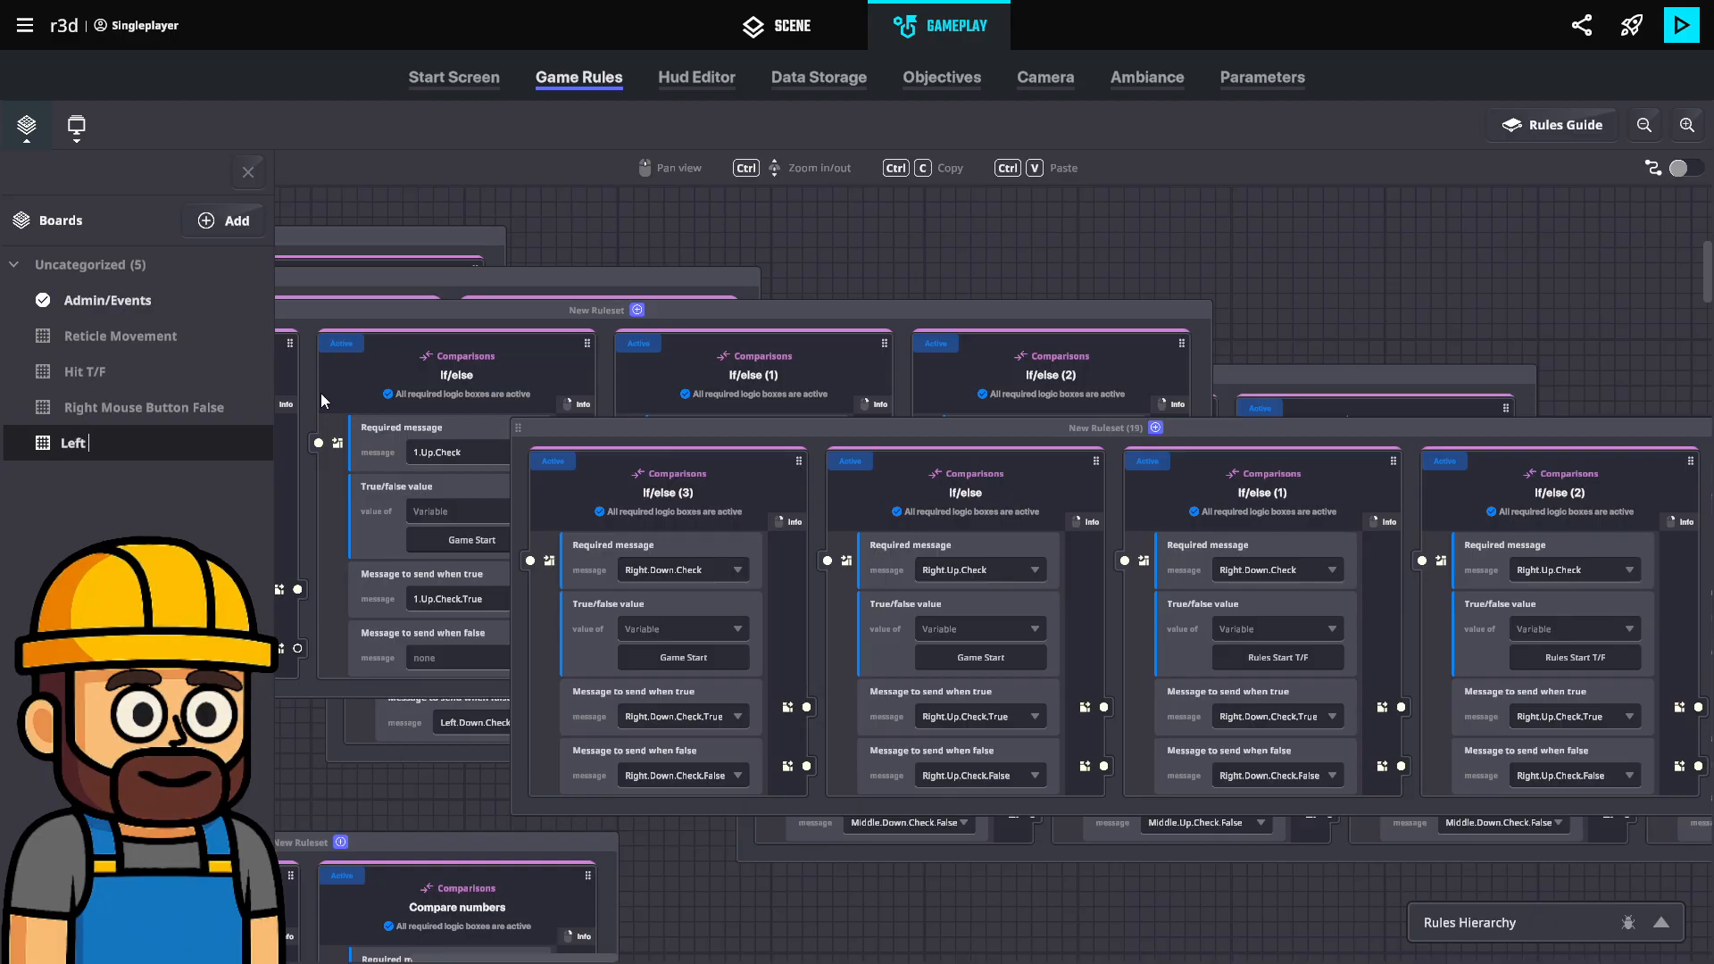
{"action": "type", "text": "Mouse Bu"}
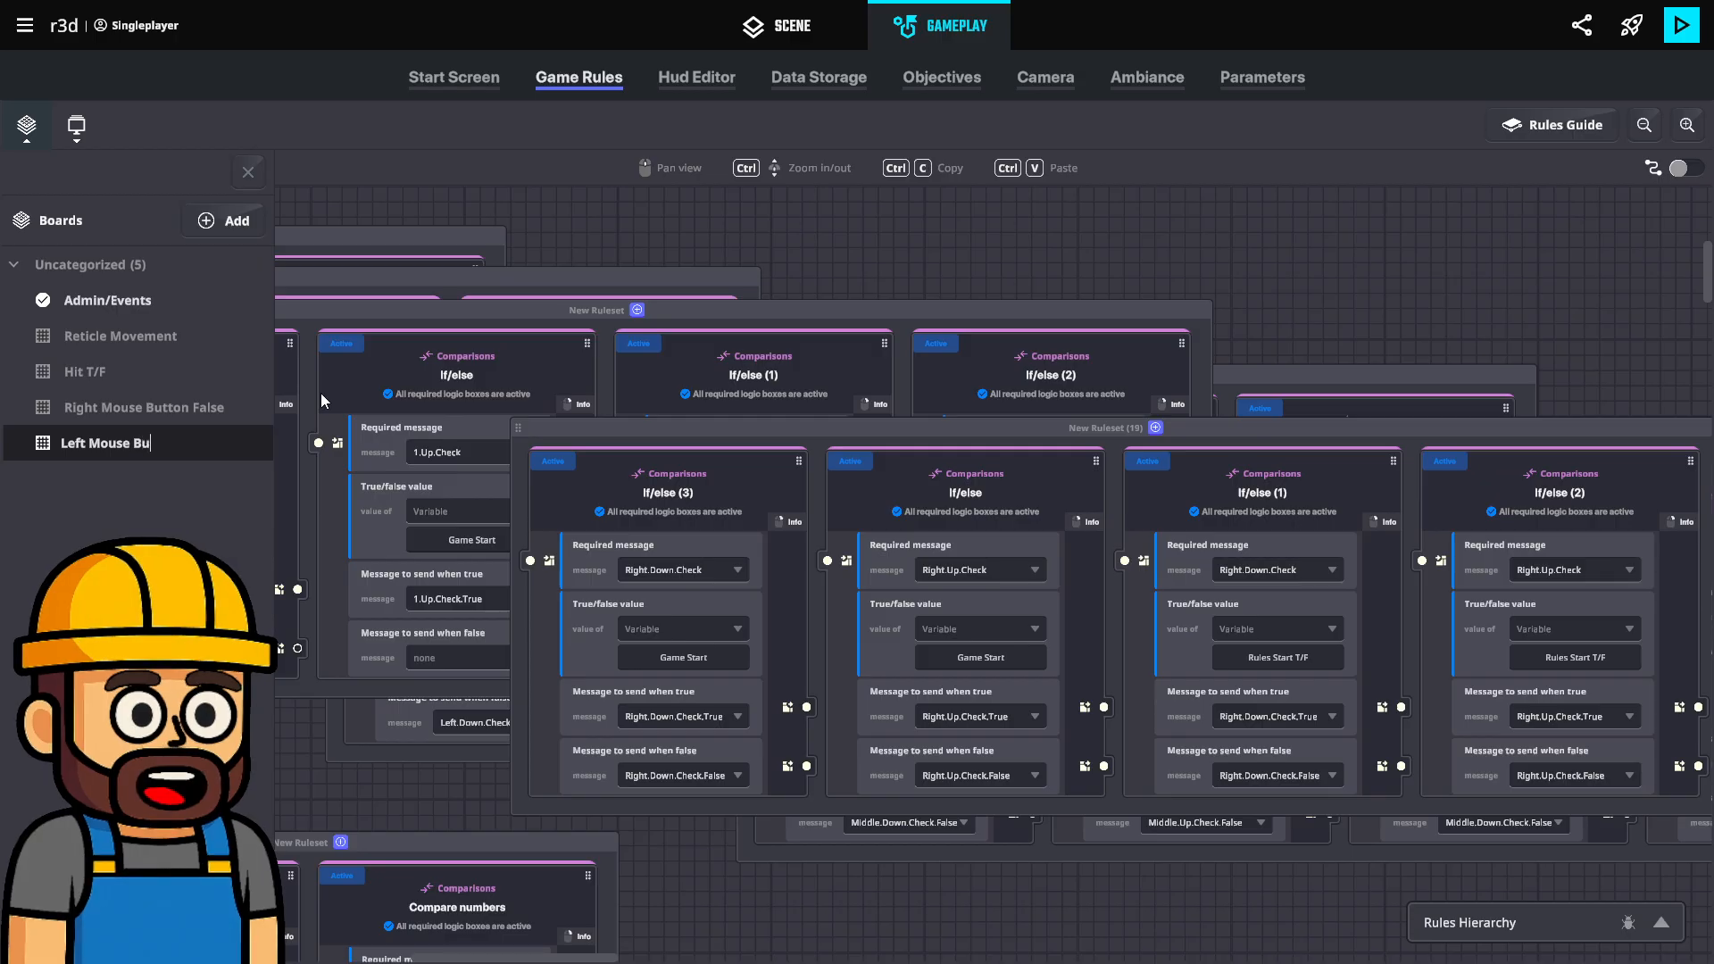
{"action": "type", "text": "tton False"}
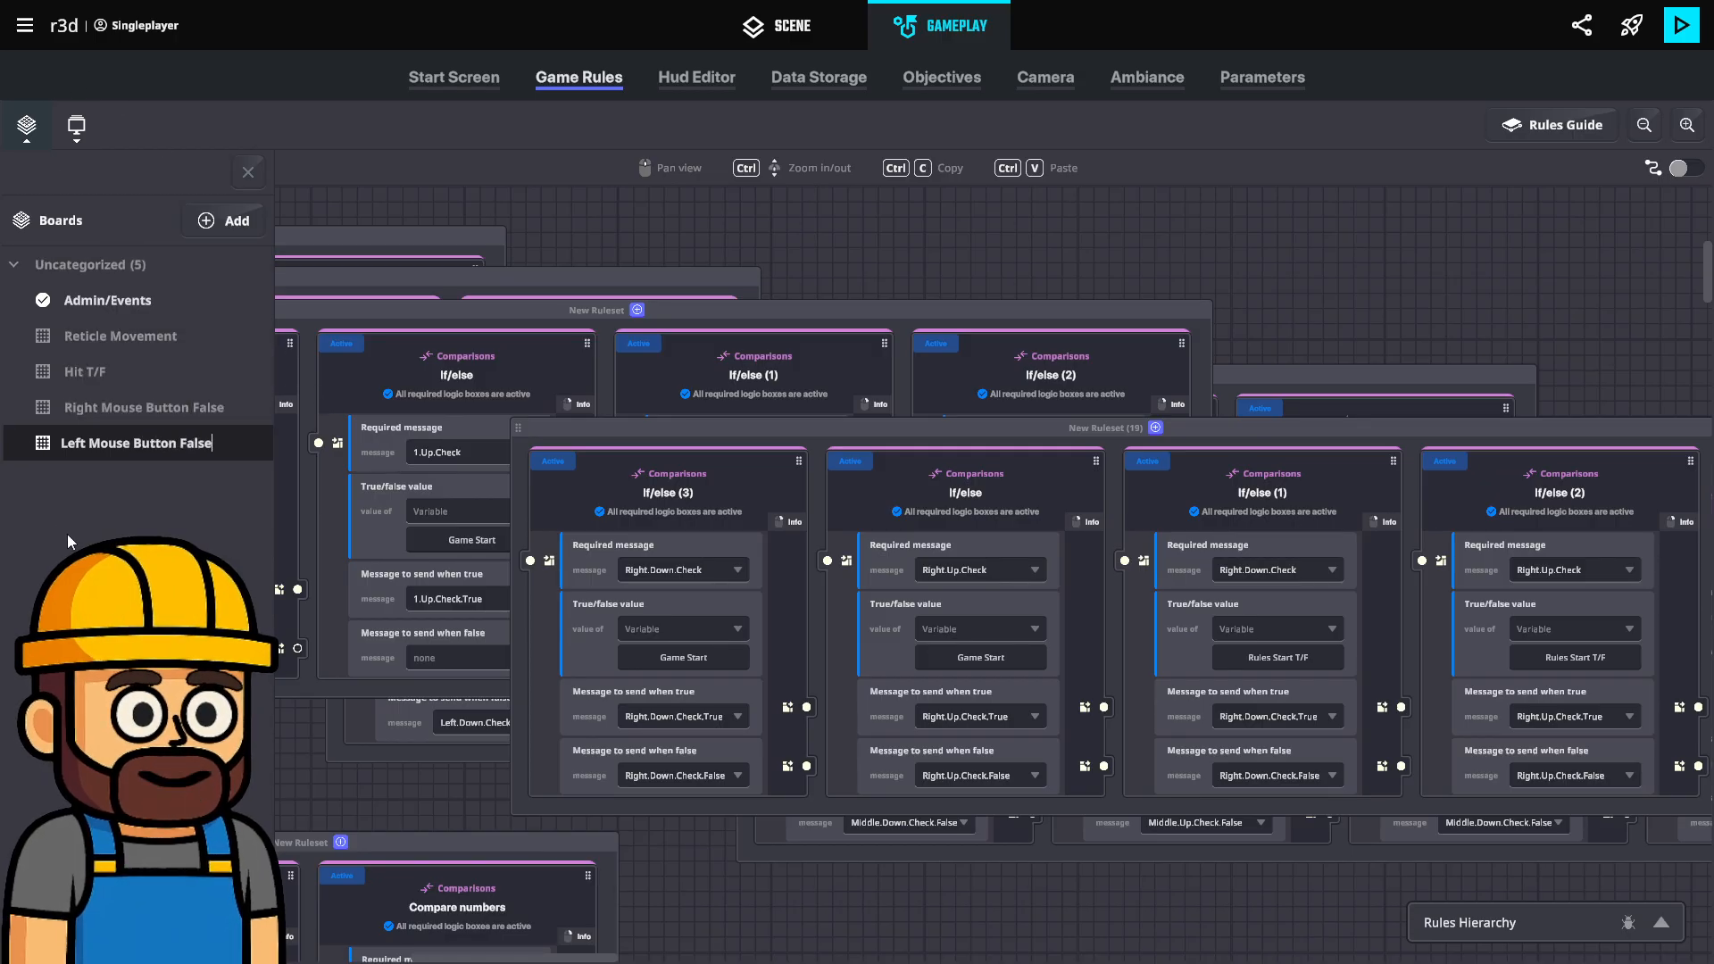
{"action": "left_click", "coordinate": [134, 440]}
{"action": "left_click", "coordinate": [134, 407]}
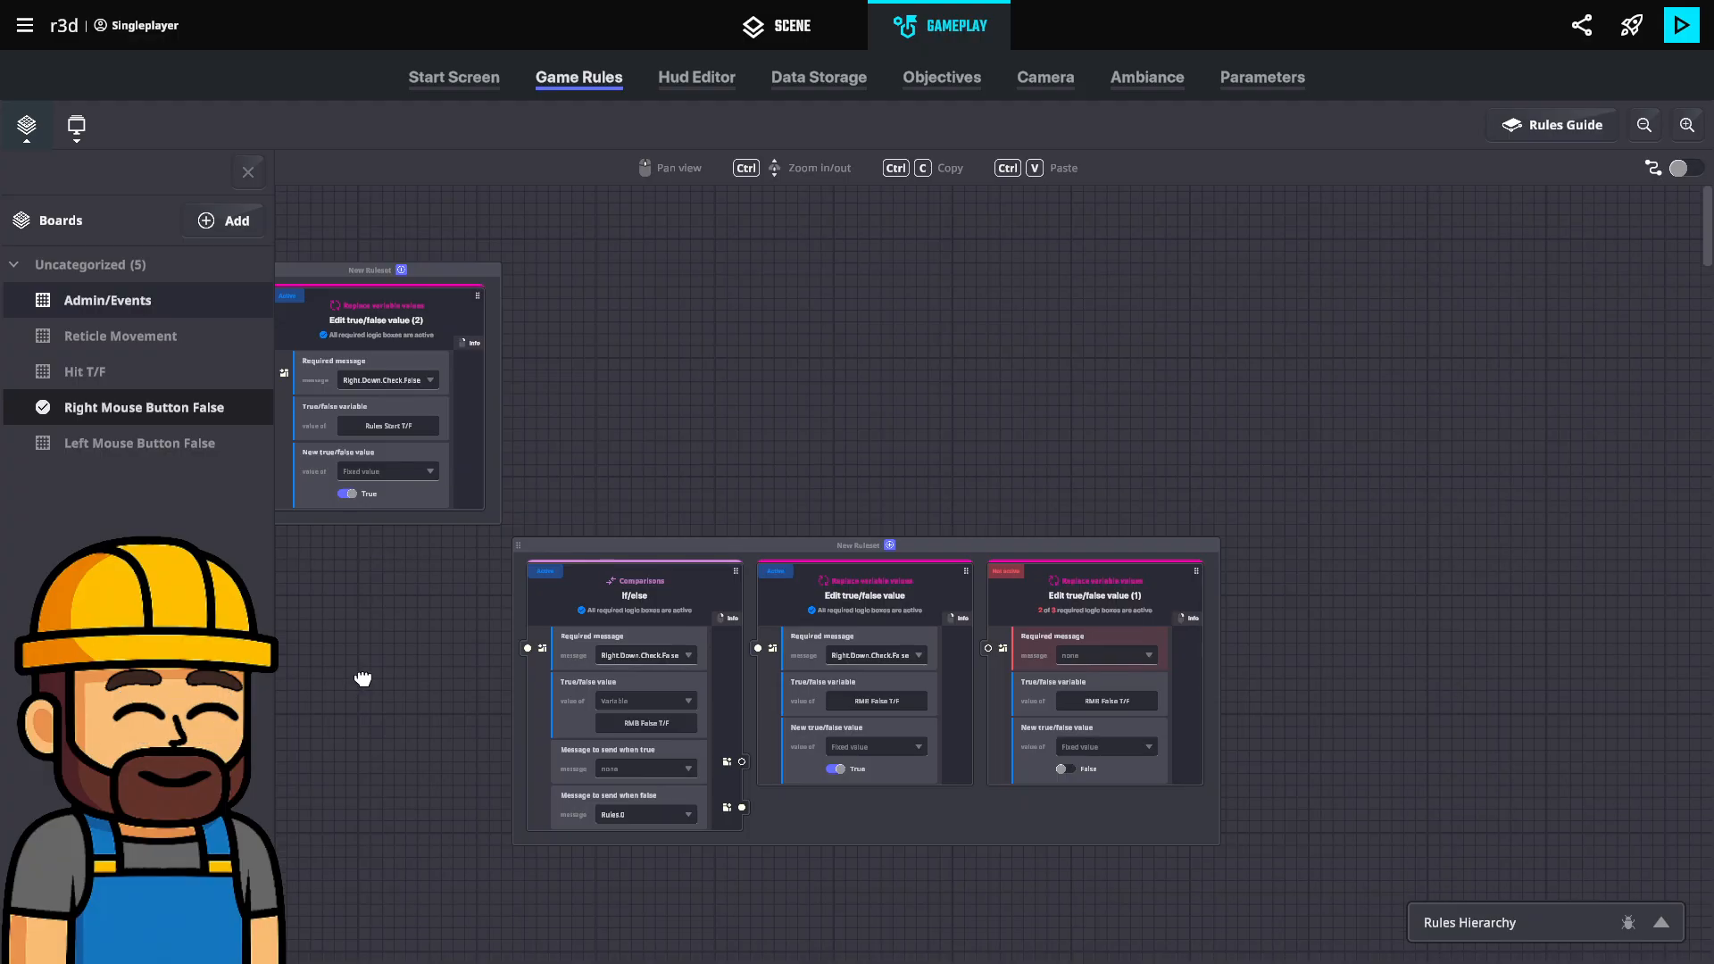
Combine the two rulesets on the Right Mouse Button False board into one, with Edit true/false value (2) ahead of the If/else block.
{"action": "scroll", "coordinate": [411, 674], "scroll_direction": "down", "scroll_amount": 1}
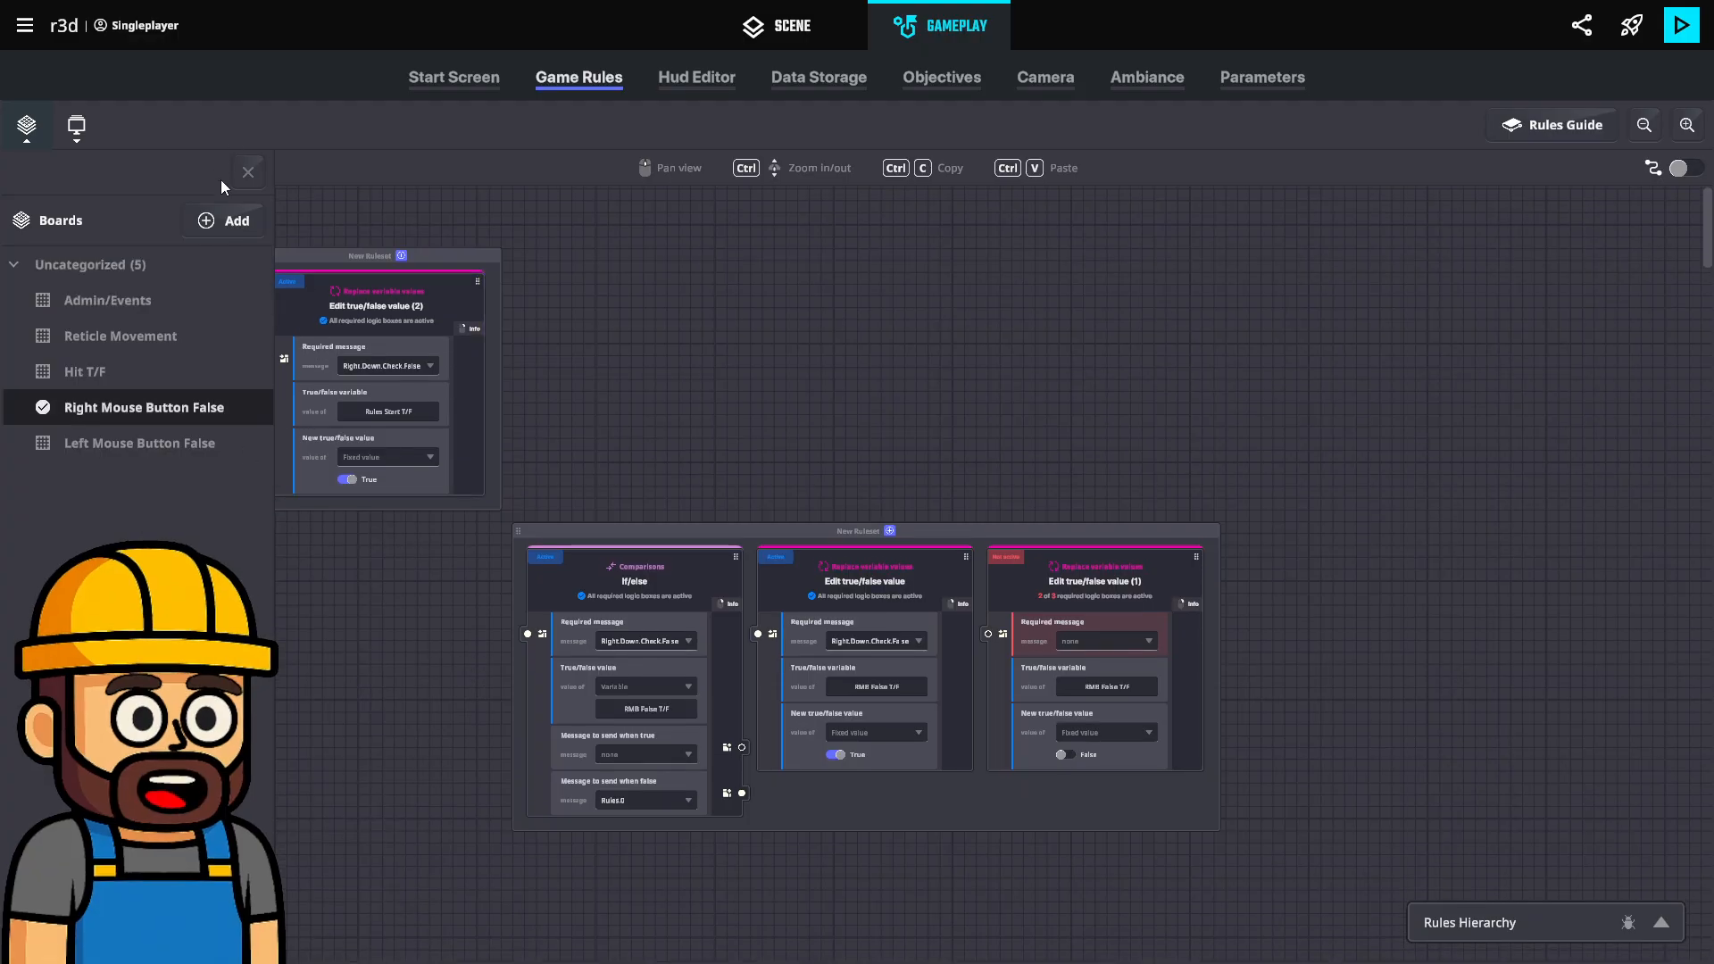
{"action": "left_click_drag", "start_coordinate": [622, 546], "coordinate": [963, 475]}
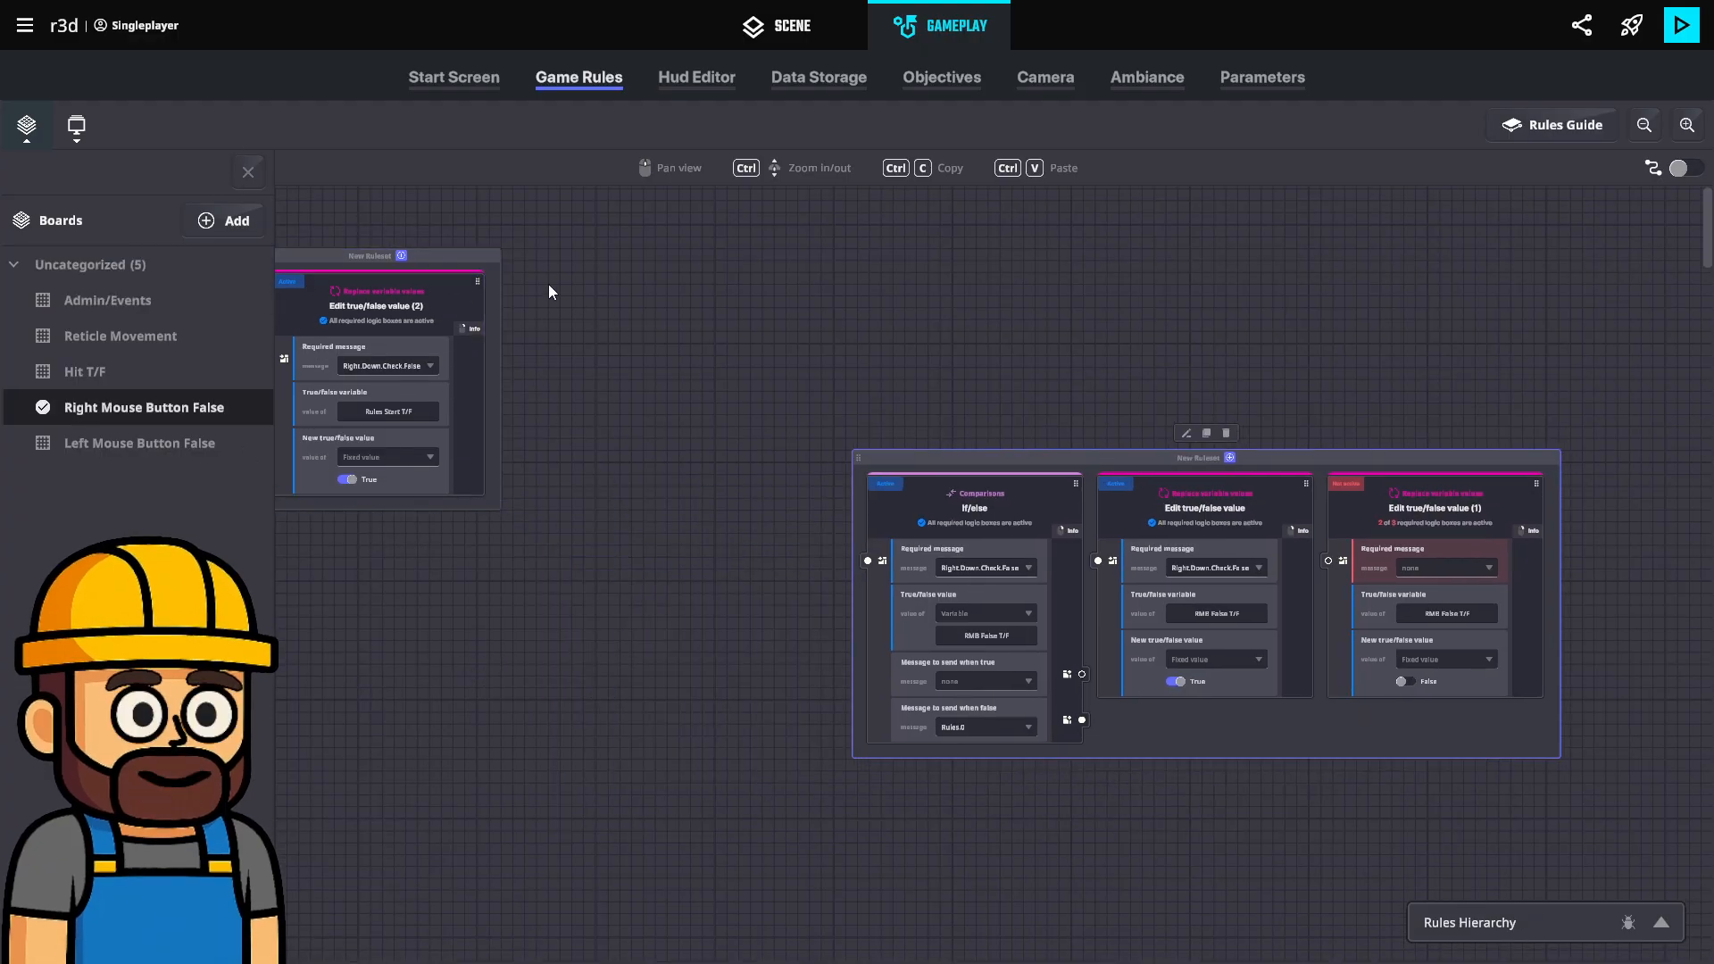
{"action": "left_click_drag", "start_coordinate": [455, 252], "coordinate": [665, 386]}
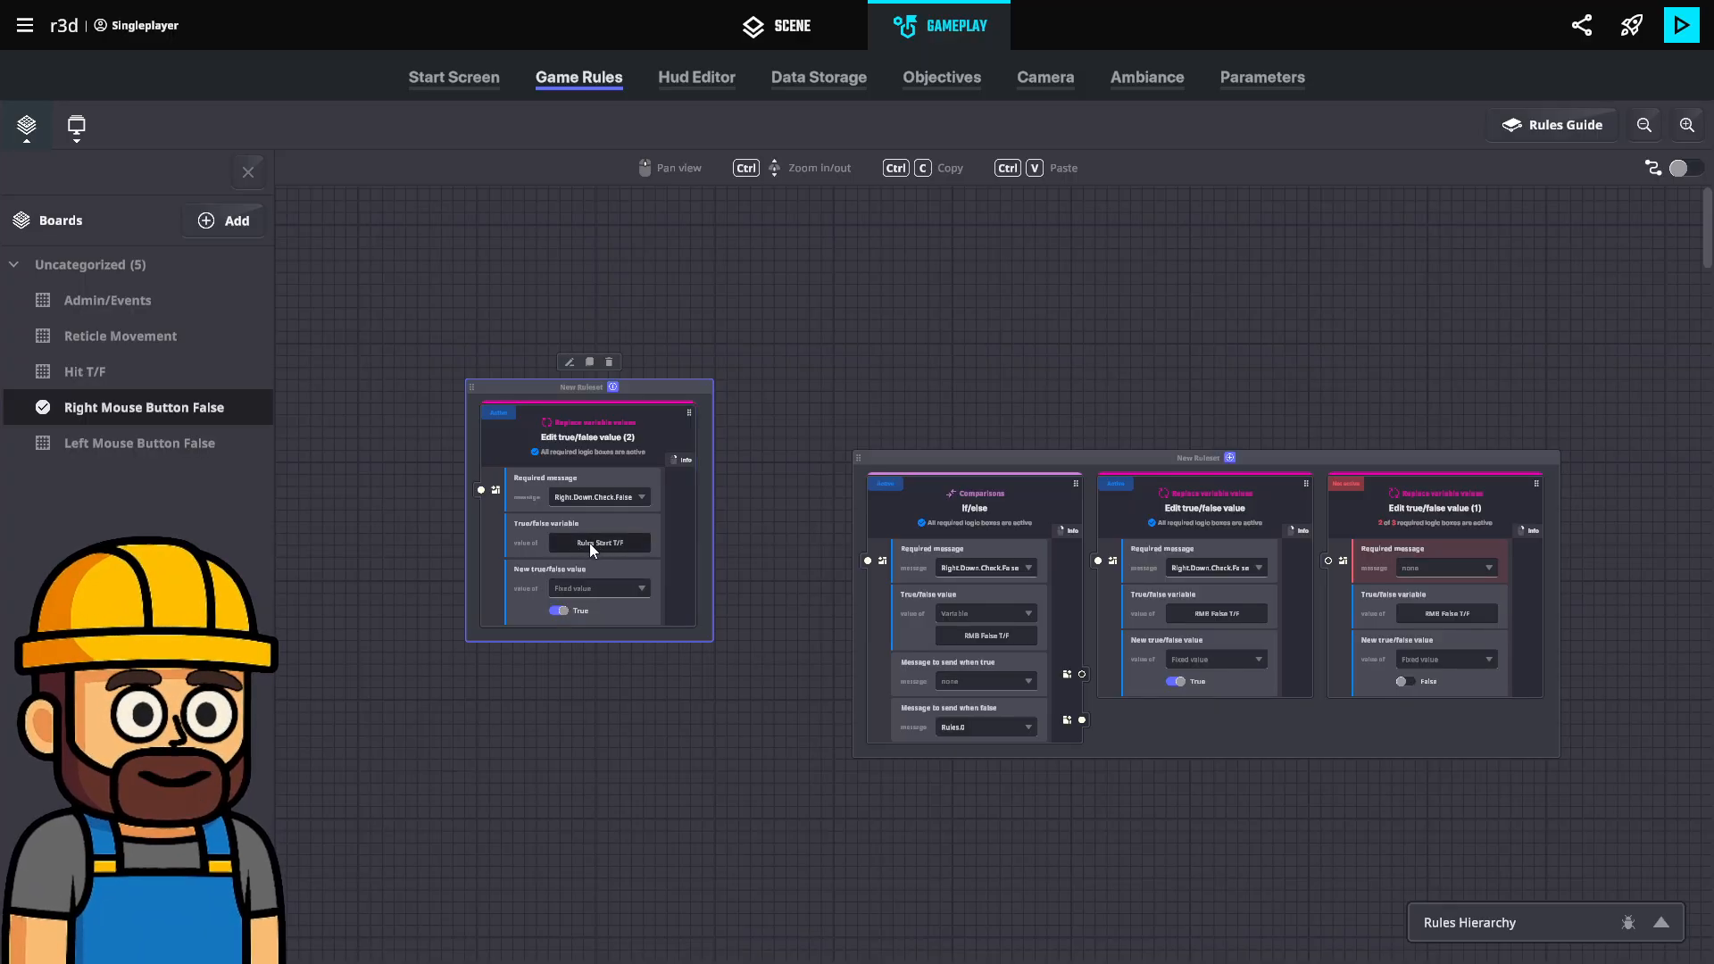
{"action": "left_click", "coordinate": [562, 612]}
{"action": "left_click_drag", "start_coordinate": [661, 432], "coordinate": [953, 538]}
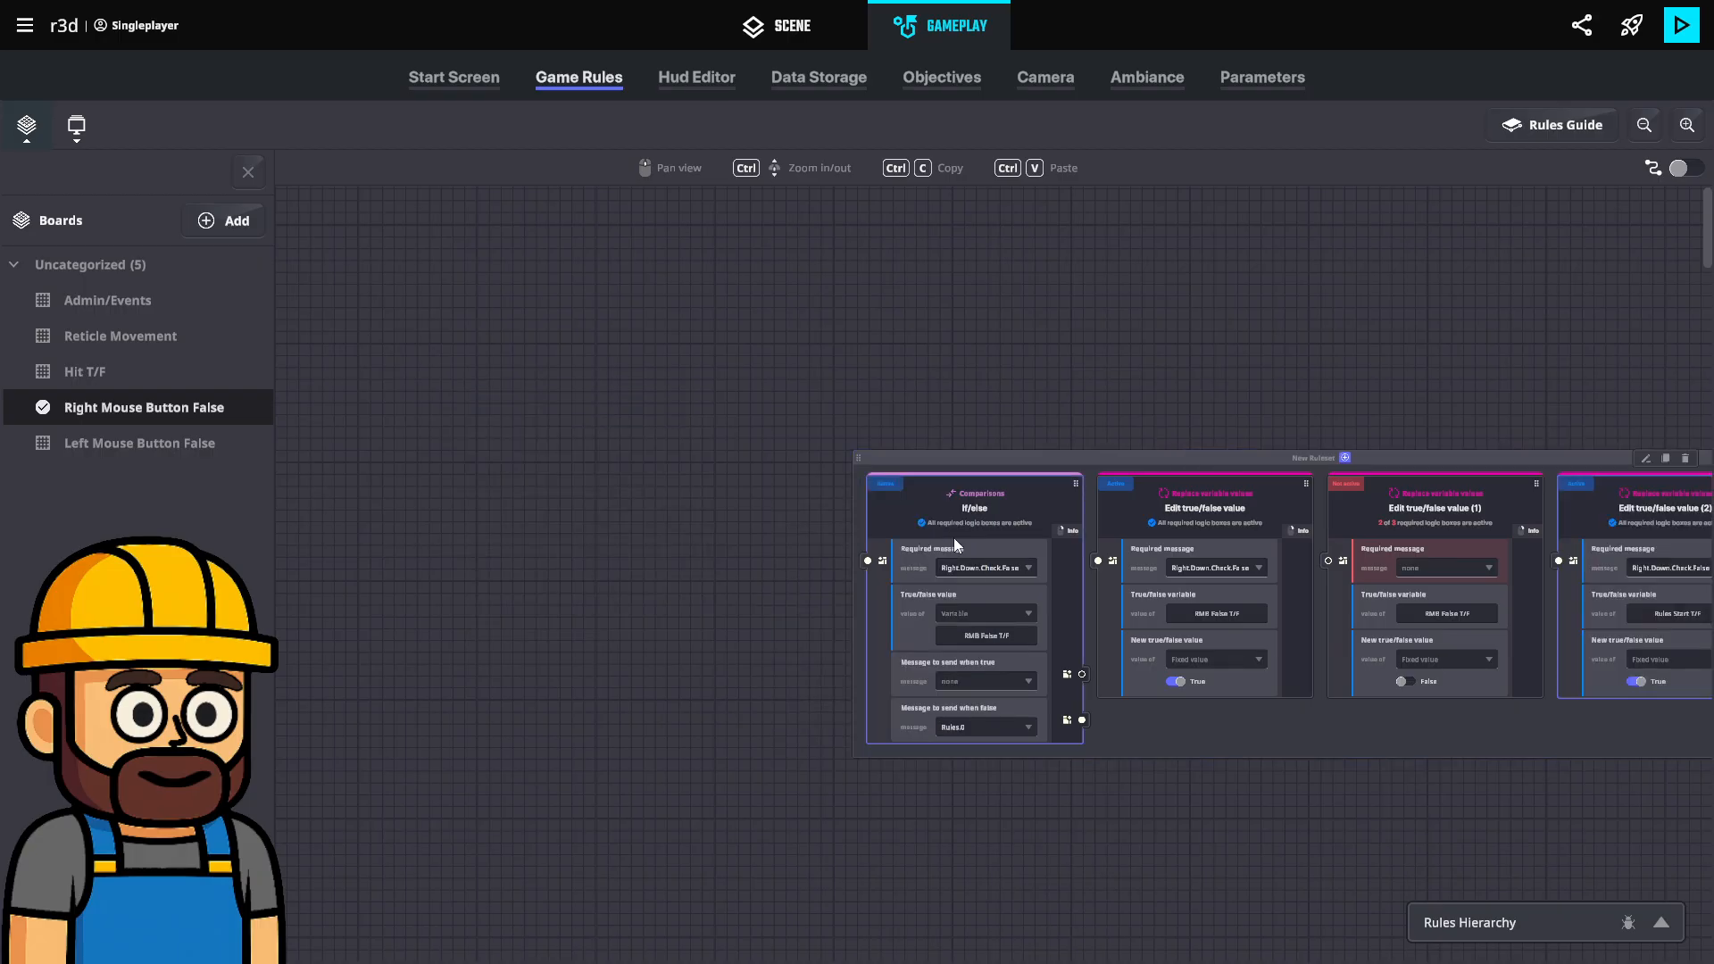
{"action": "left_click_drag", "start_coordinate": [1612, 527], "coordinate": [678, 464]}
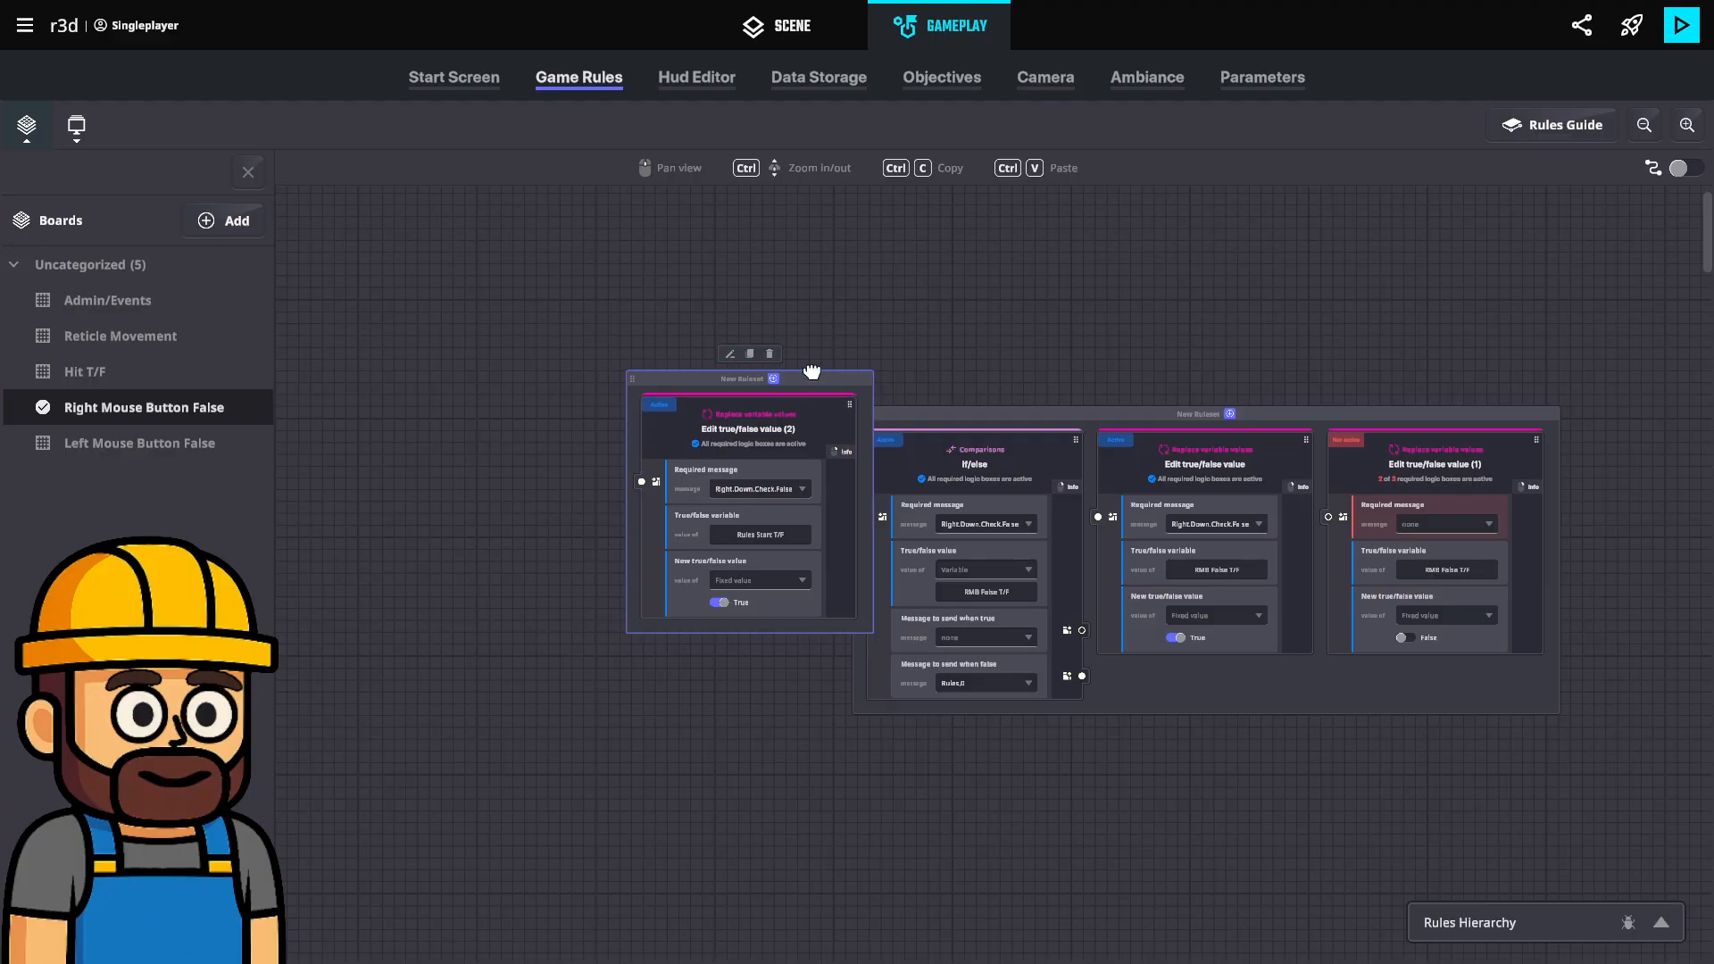
{"action": "left_click_drag", "start_coordinate": [821, 376], "coordinate": [641, 297]}
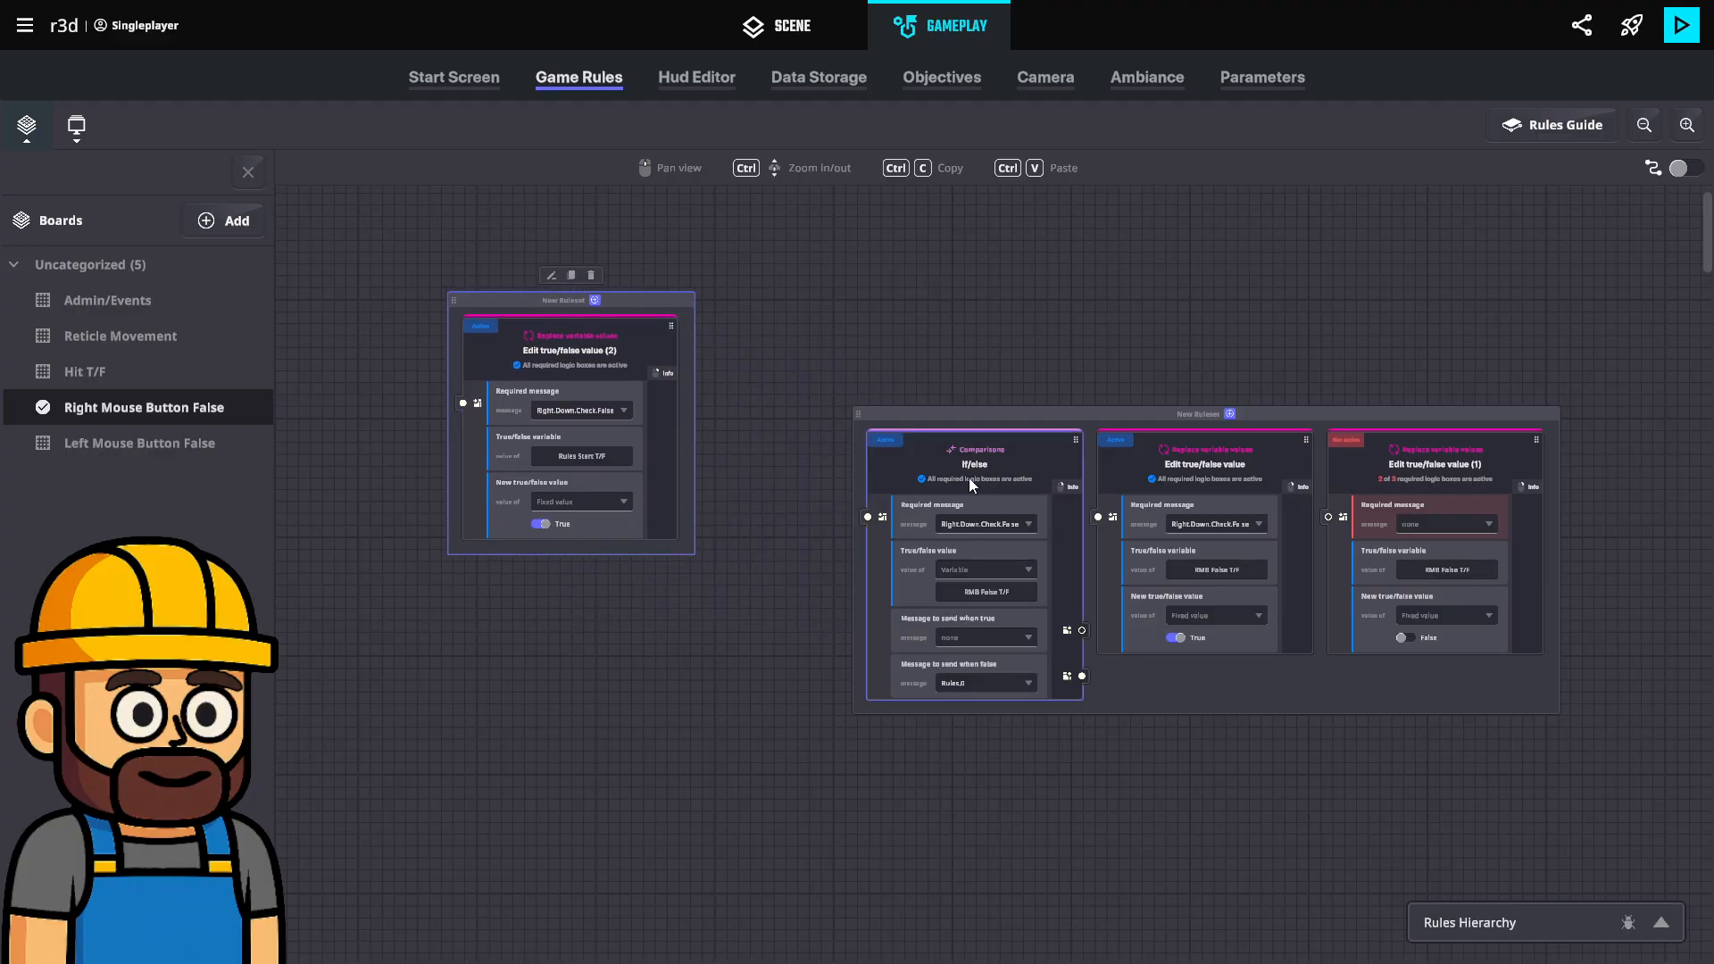
{"action": "left_click", "coordinate": [803, 350]}
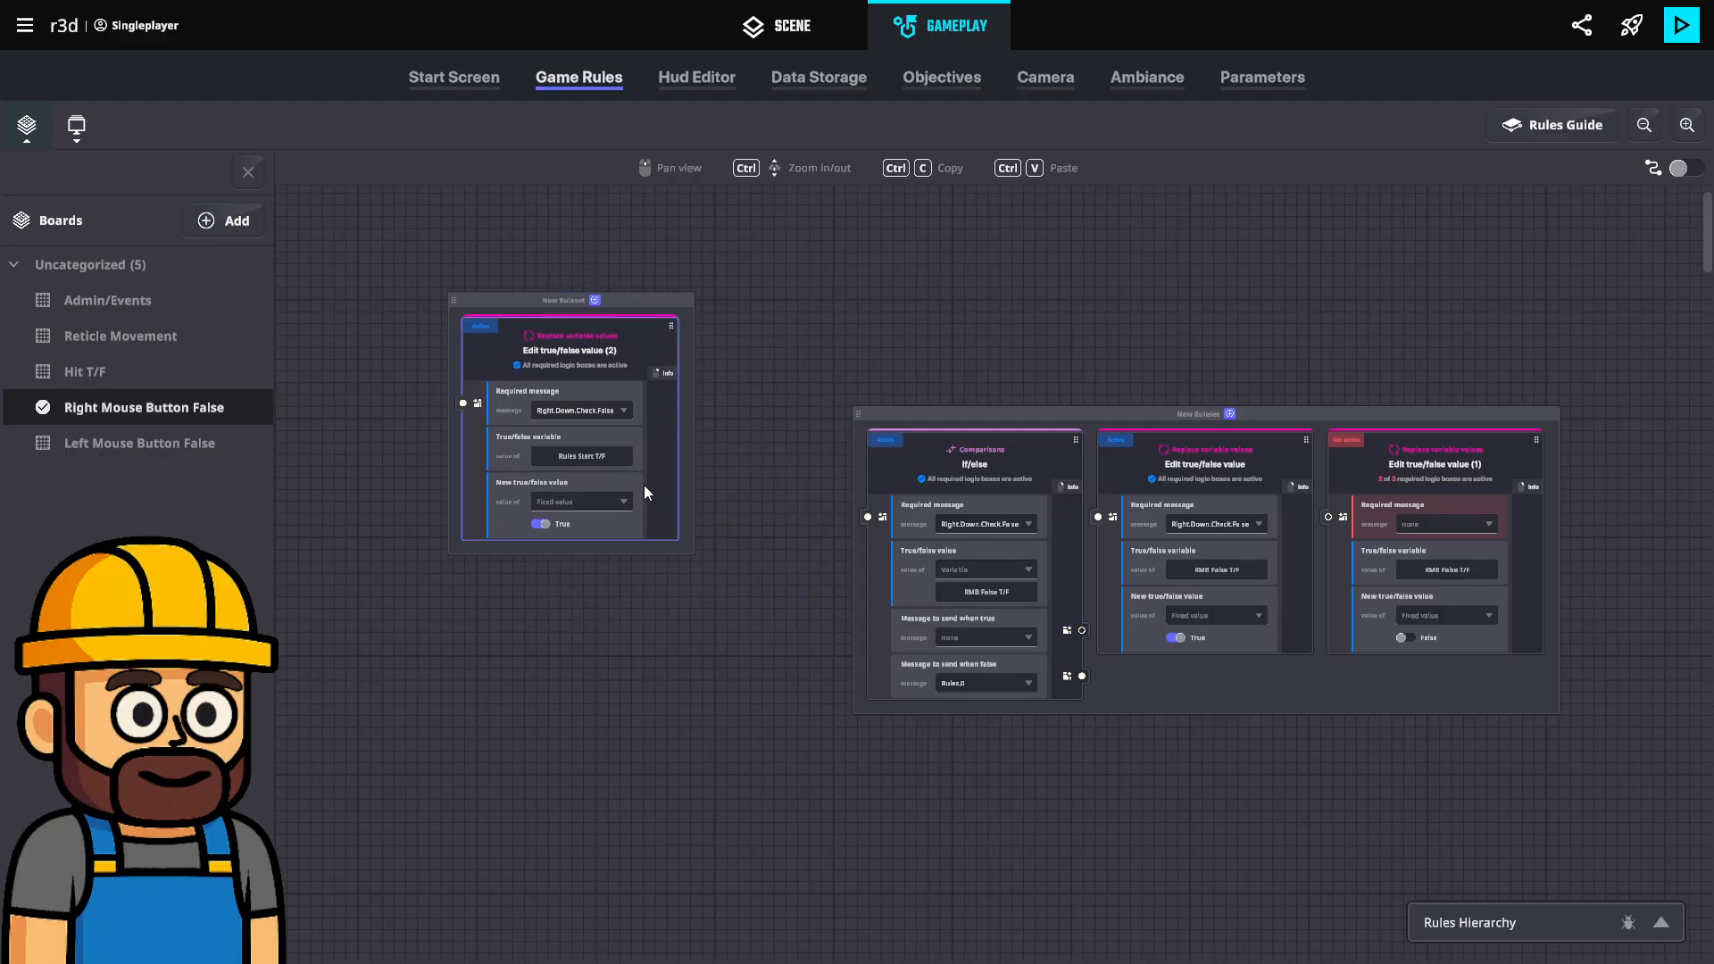
{"action": "left_click_drag", "start_coordinate": [953, 484], "coordinate": [694, 446]}
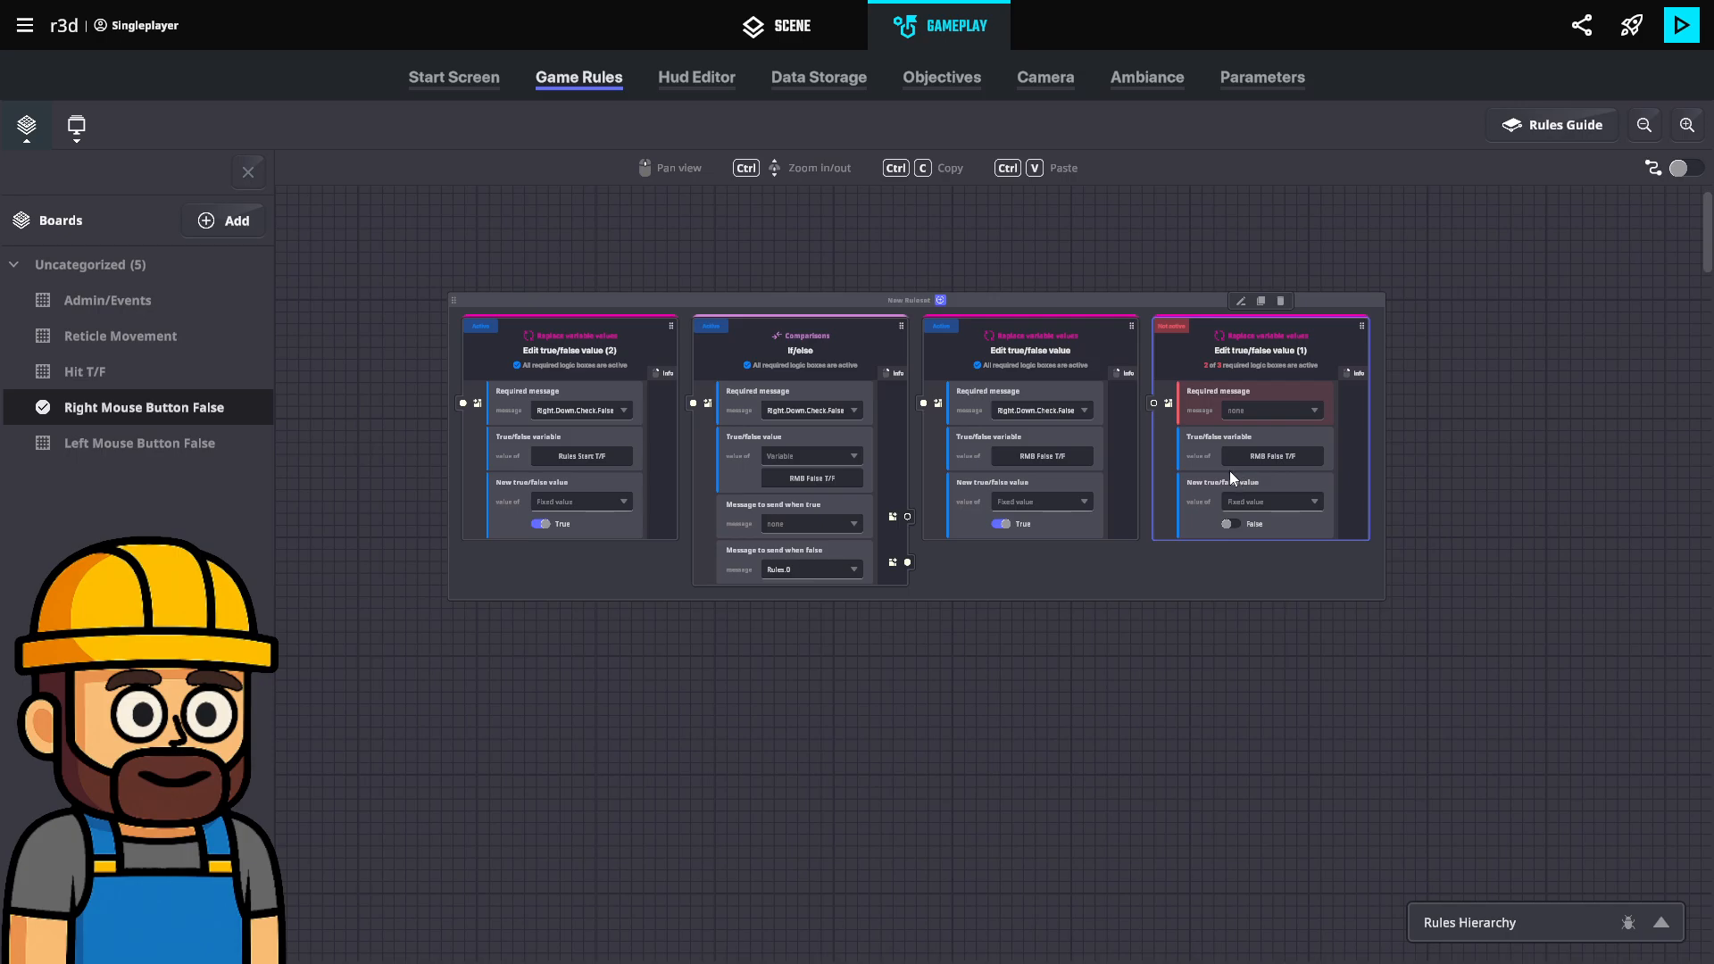
Set the required message of Edit true/false value (2) to none and look up Left.Down messages for Edit true/false value (1).
{"action": "left_click", "coordinate": [1248, 416]}
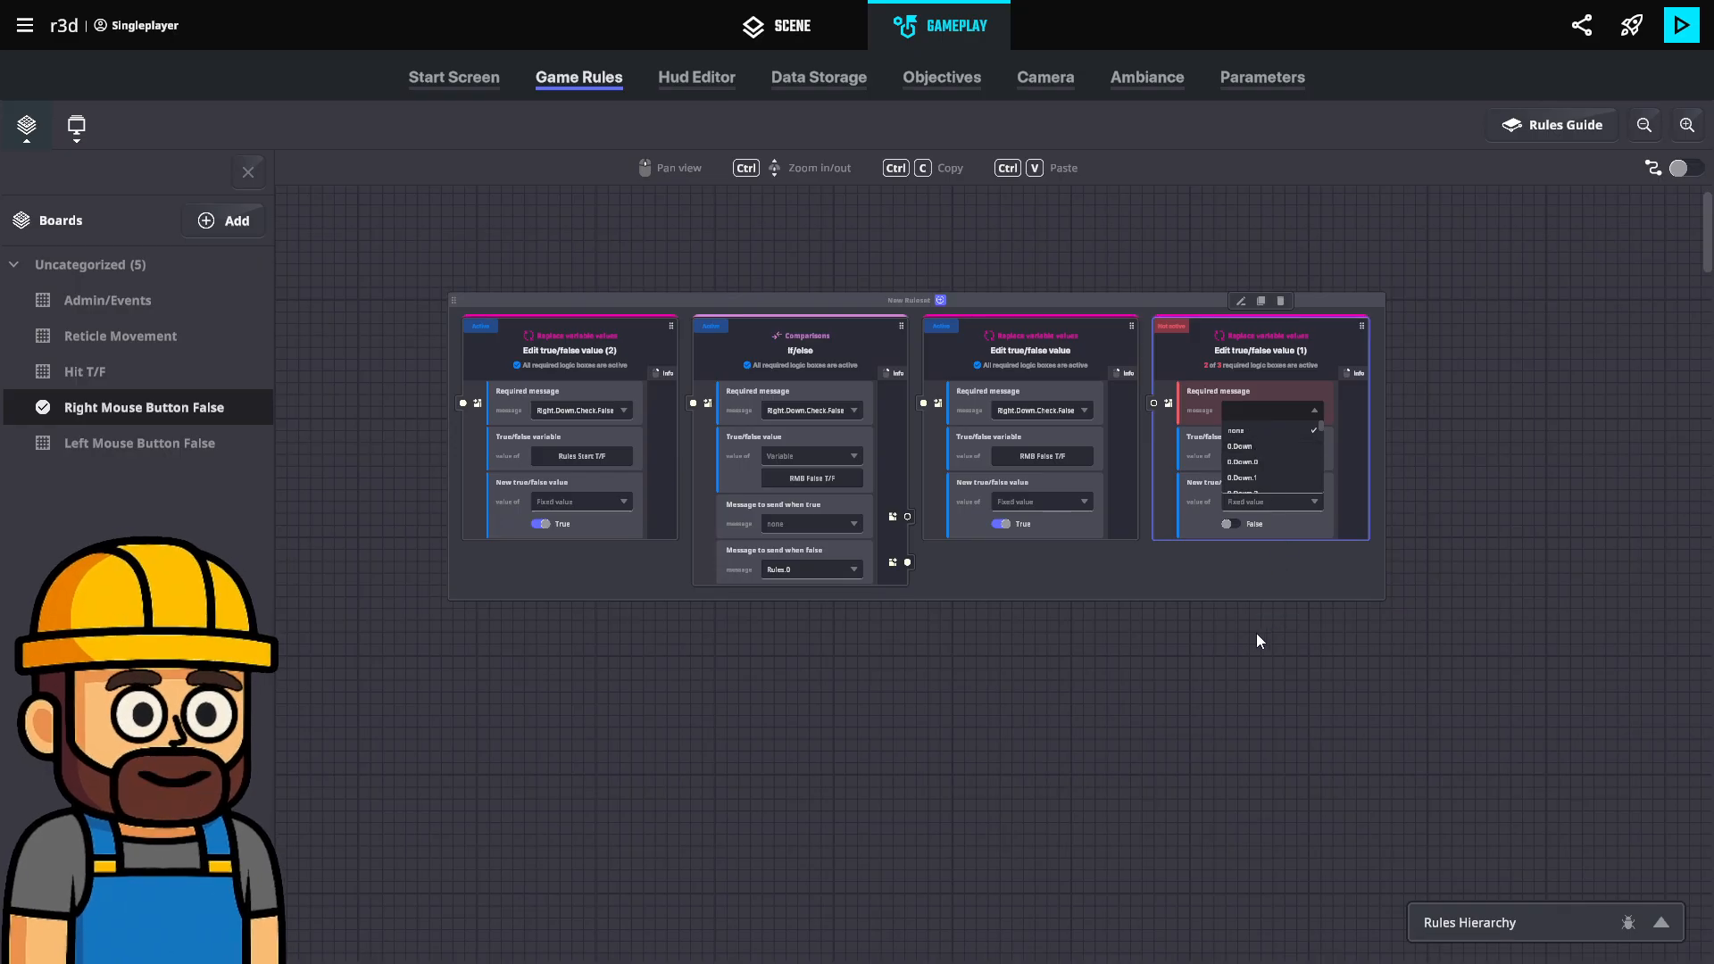
{"action": "type", "text": "Left.Down"}
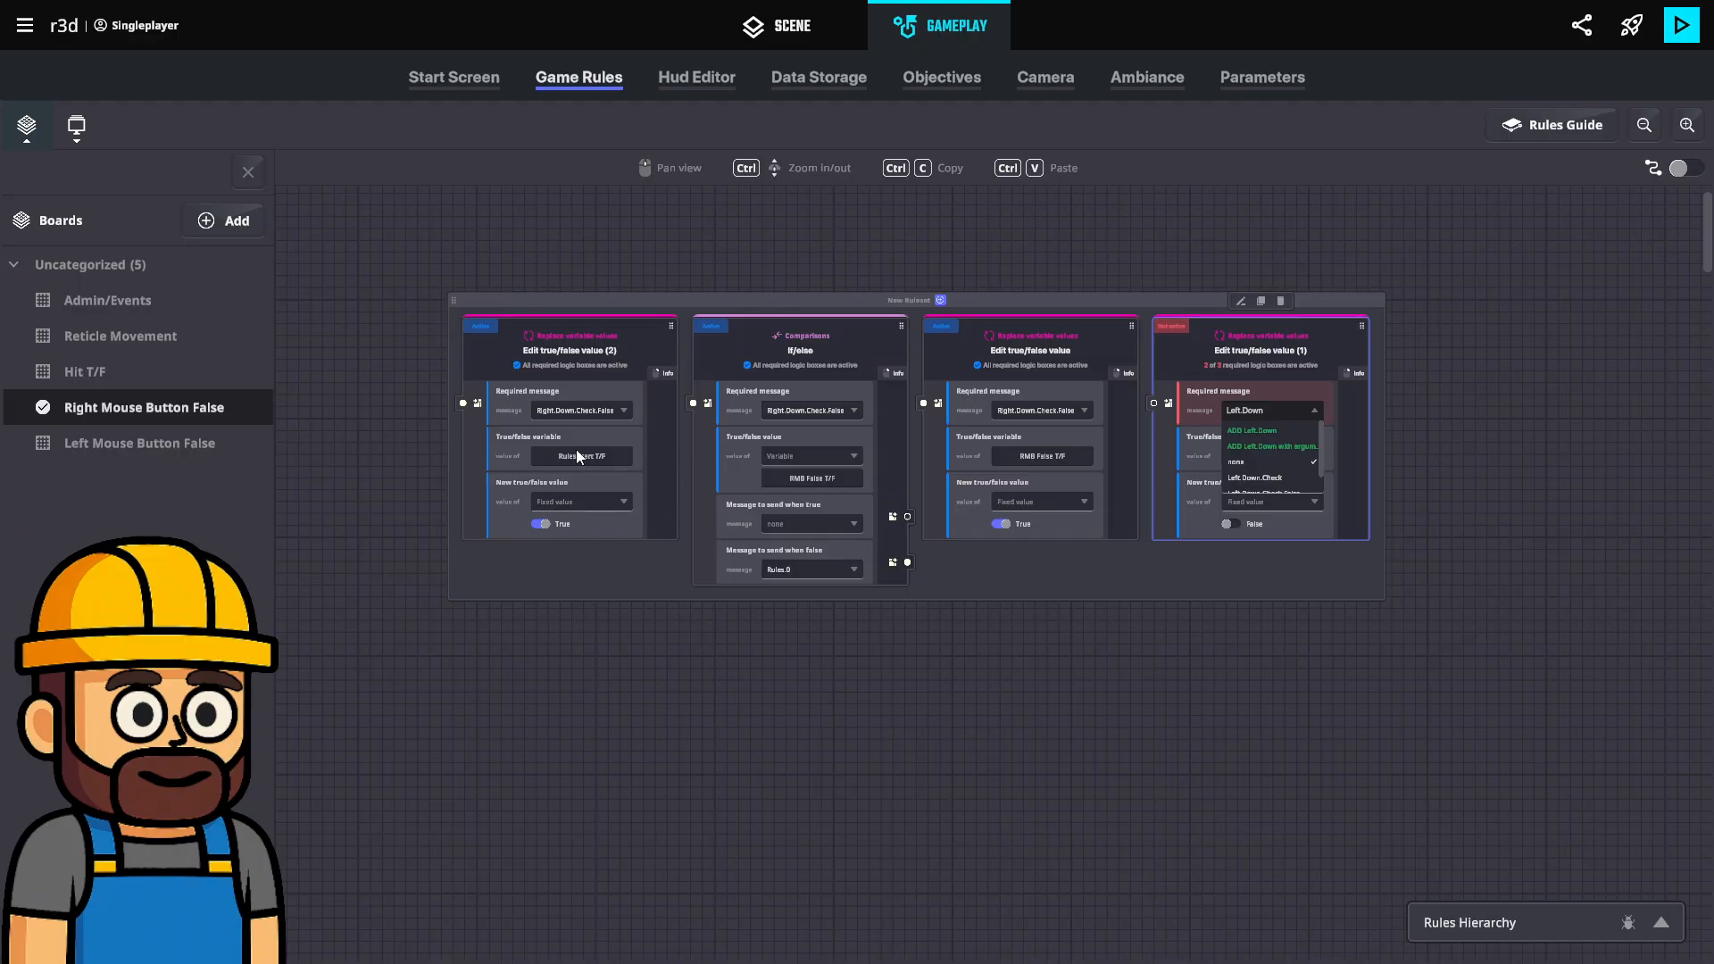
{"action": "left_click", "coordinate": [616, 410]}
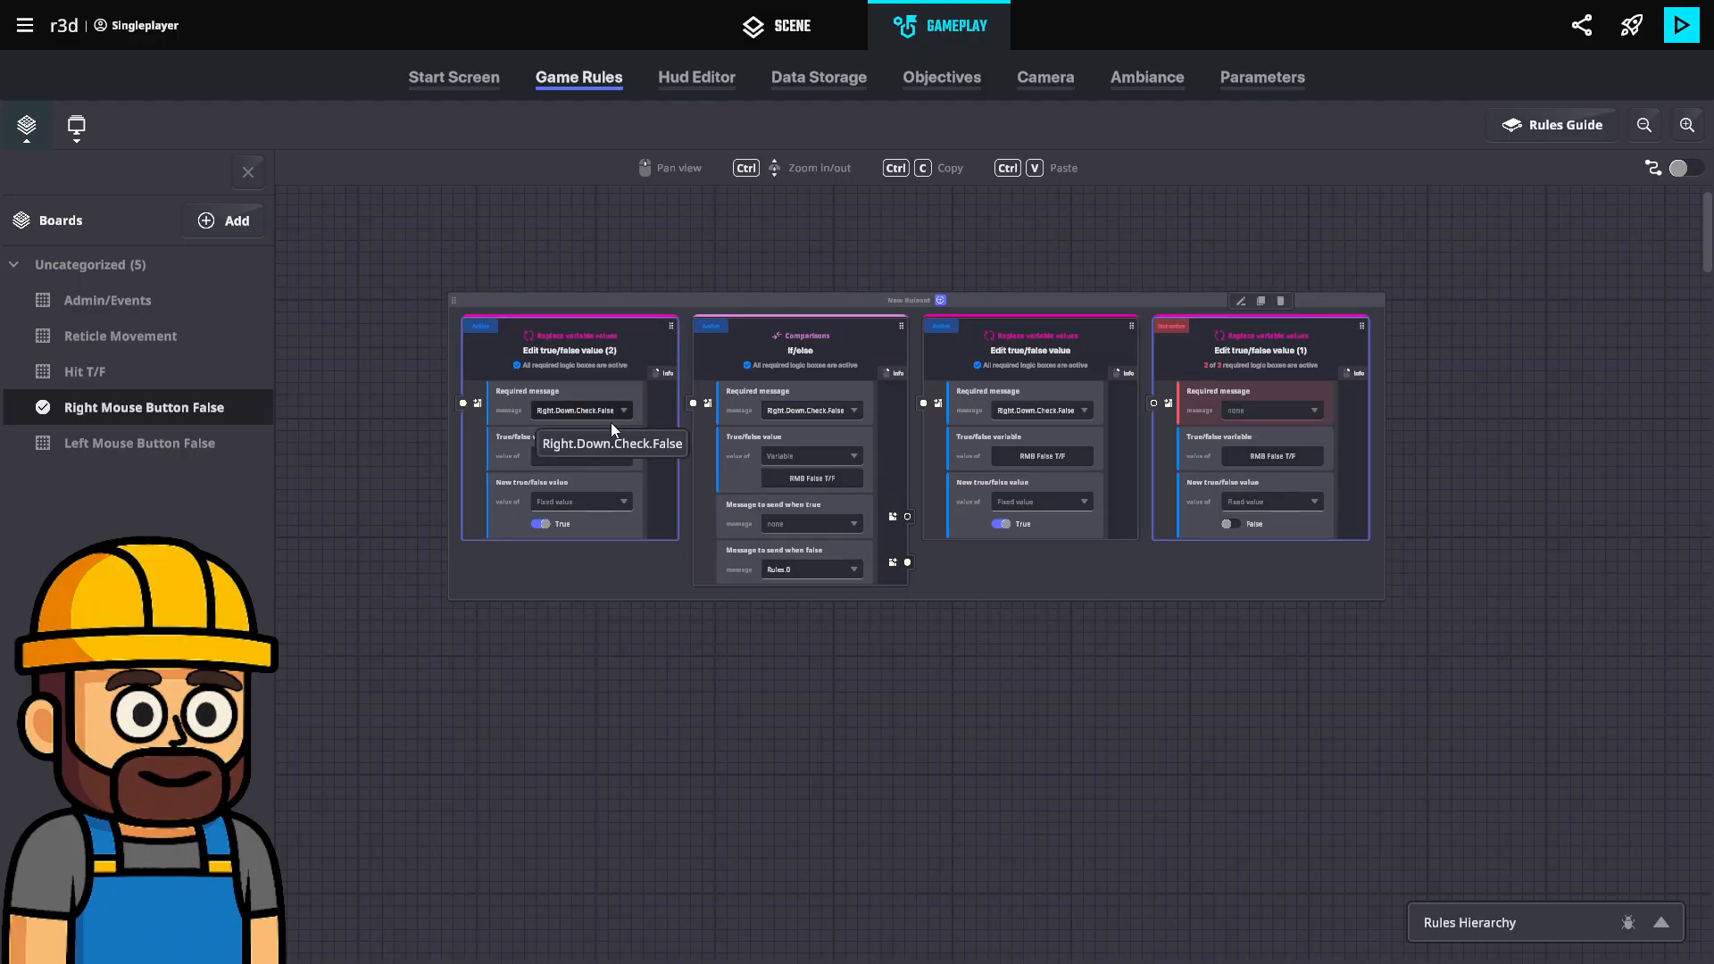
{"action": "left_click", "coordinate": [610, 432]}
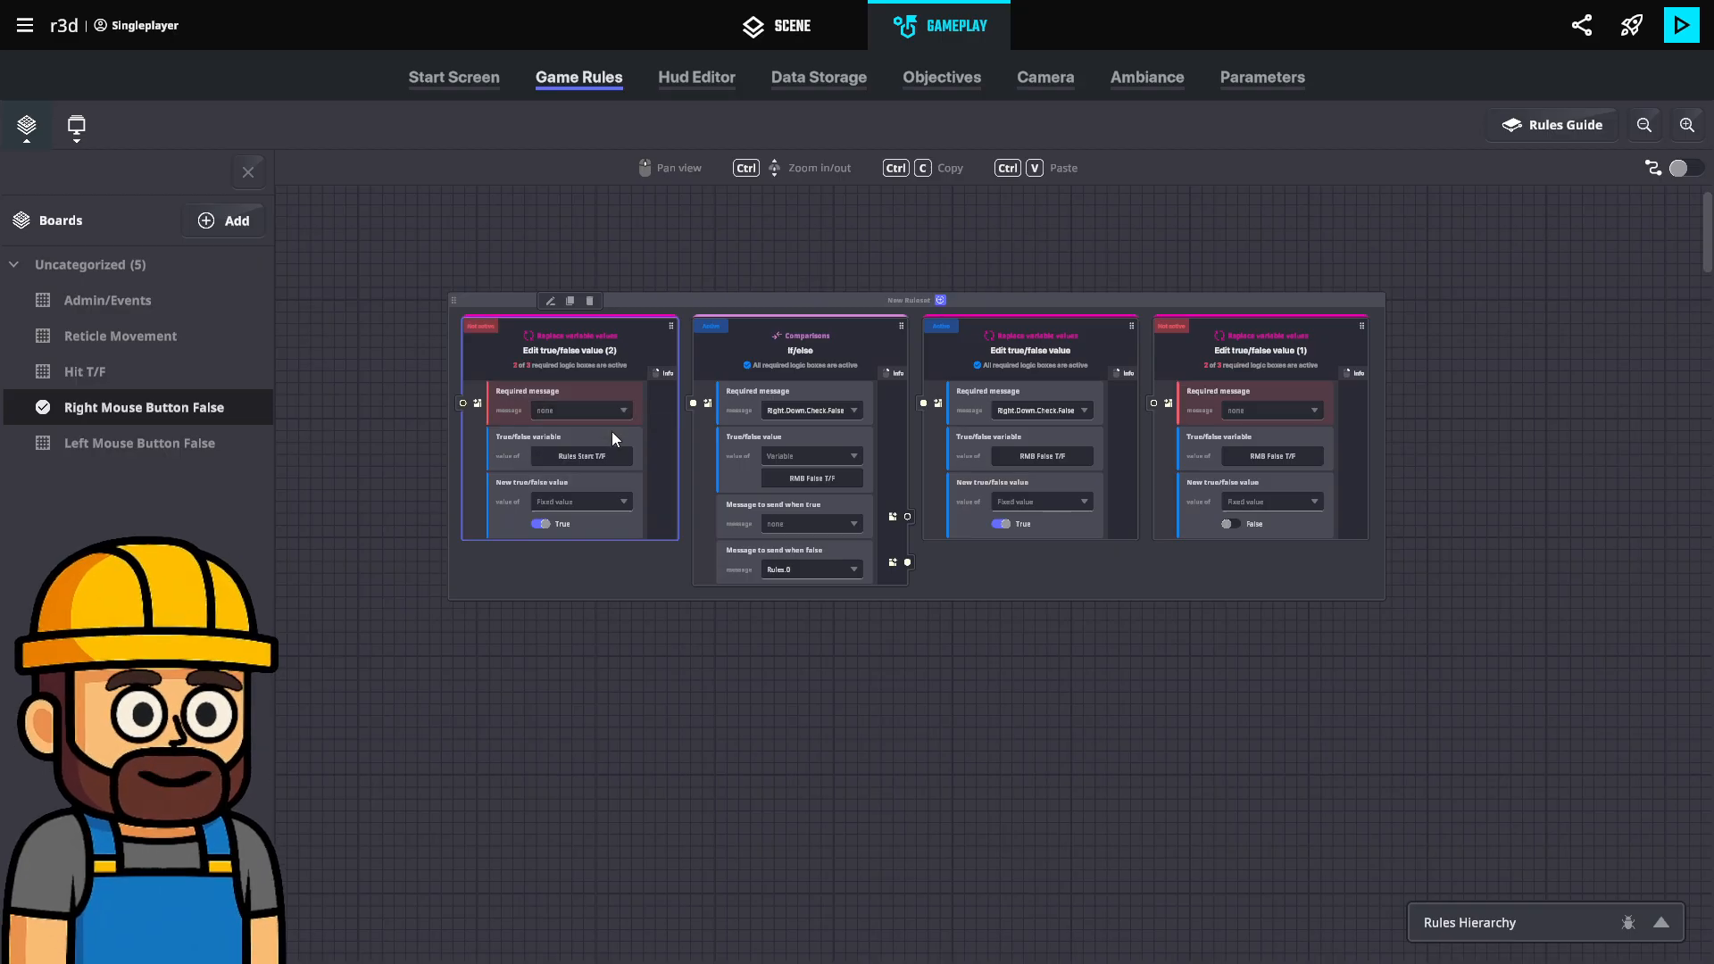
{"action": "left_click", "coordinate": [1292, 412]}
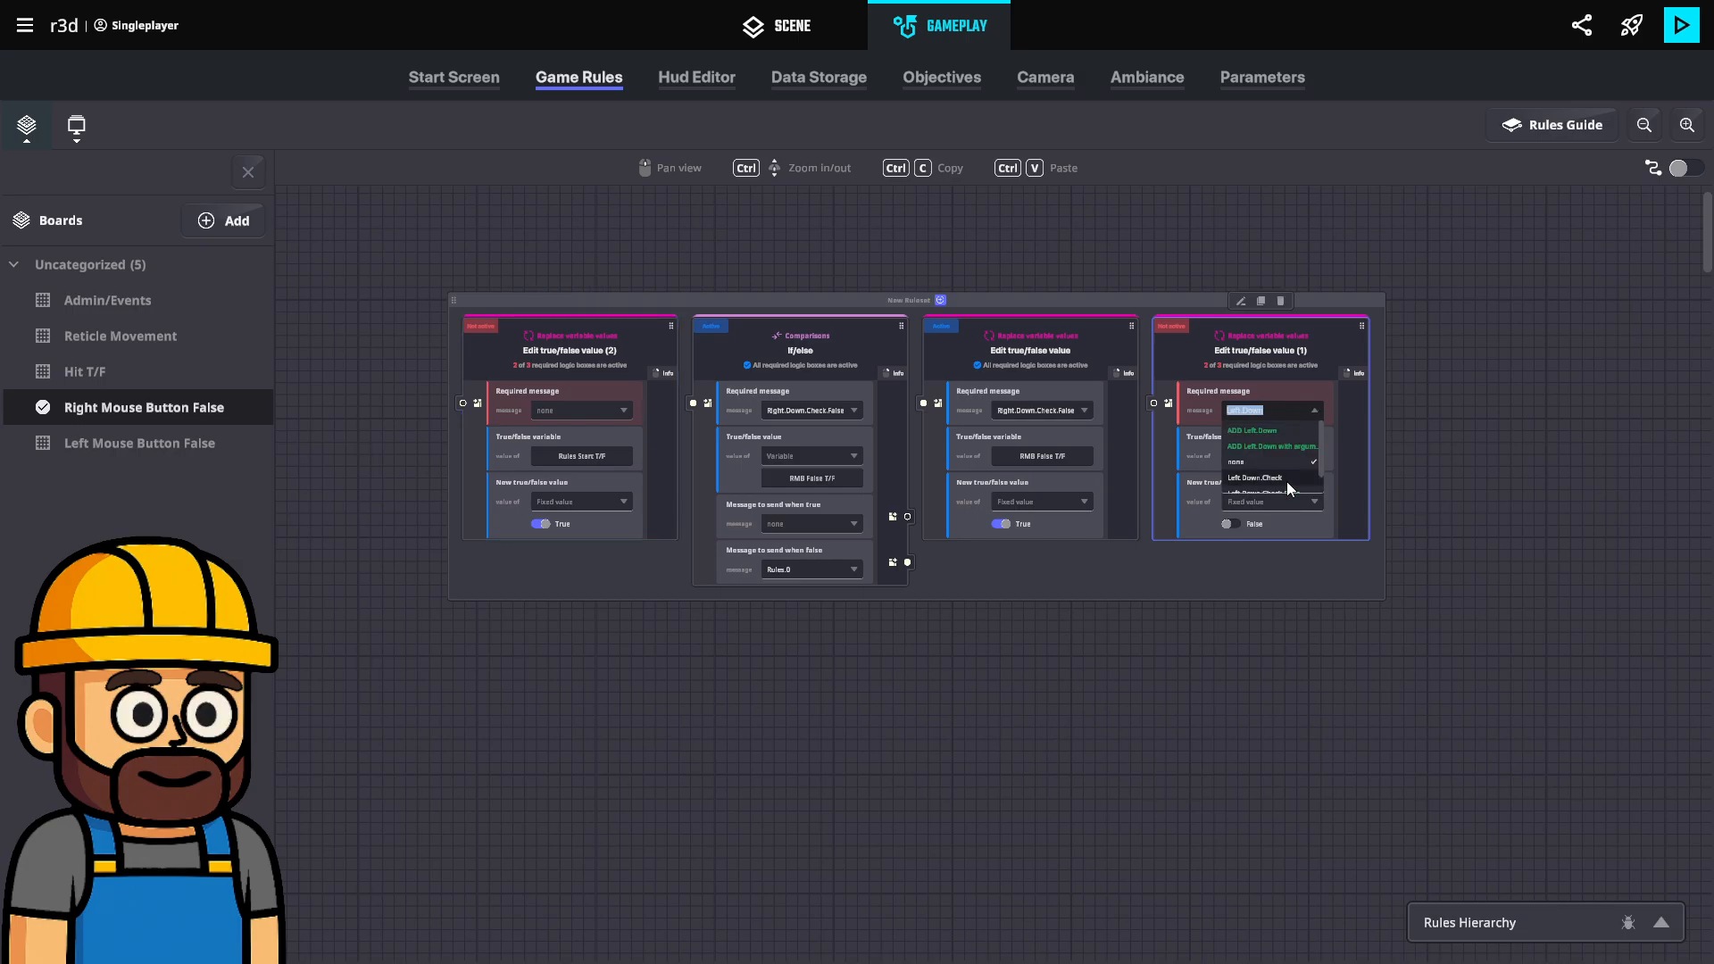
{"action": "scroll", "coordinate": [1287, 486], "scroll_direction": "down", "scroll_amount": 1}
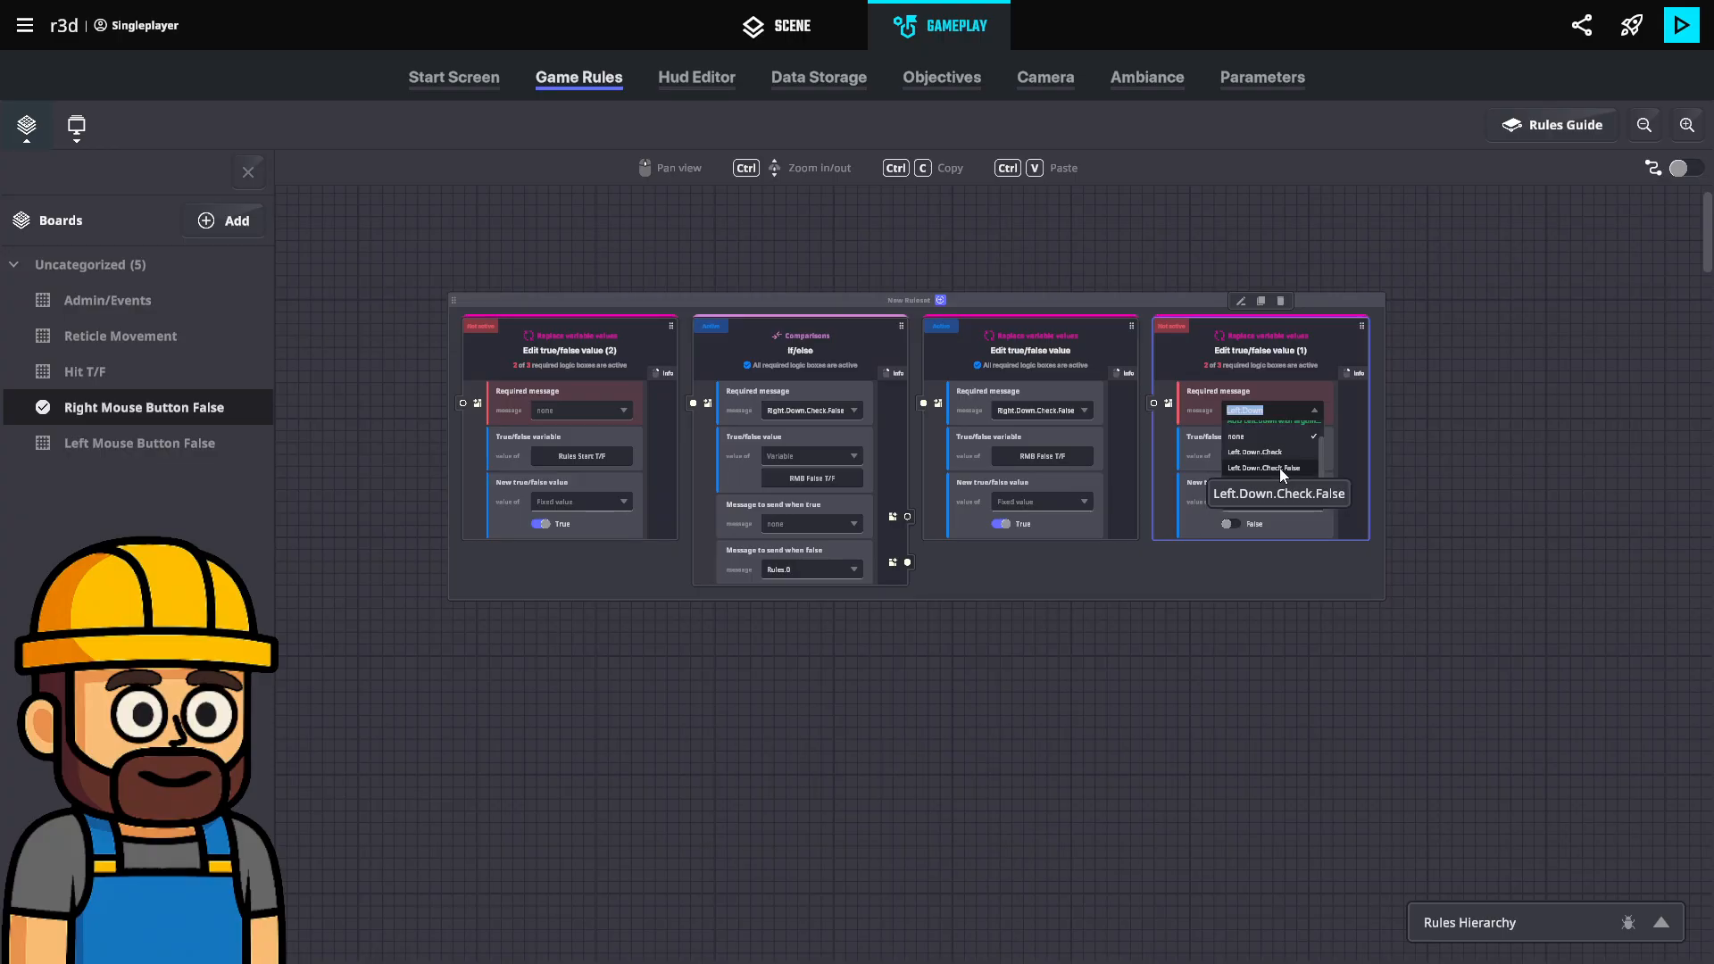
{"action": "left_click", "coordinate": [1483, 473]}
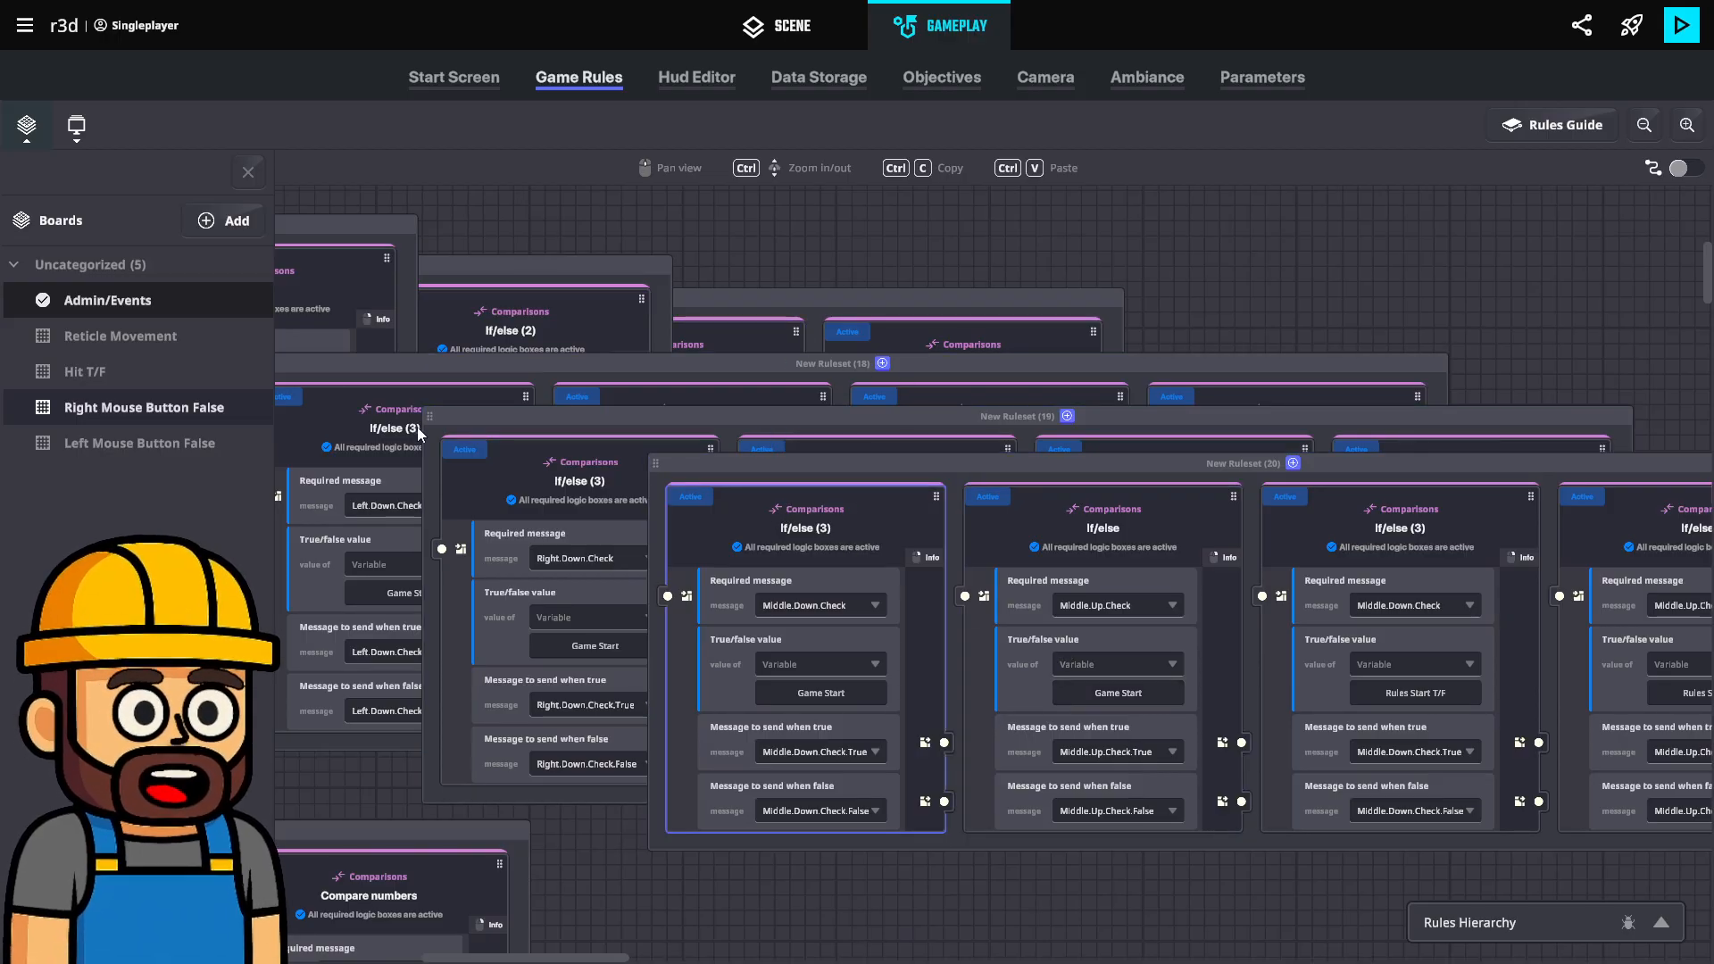
Create a True/False variable named "Mouse Title Control T/F" from the Admin/Events board.
{"action": "left_click", "coordinate": [244, 171]}
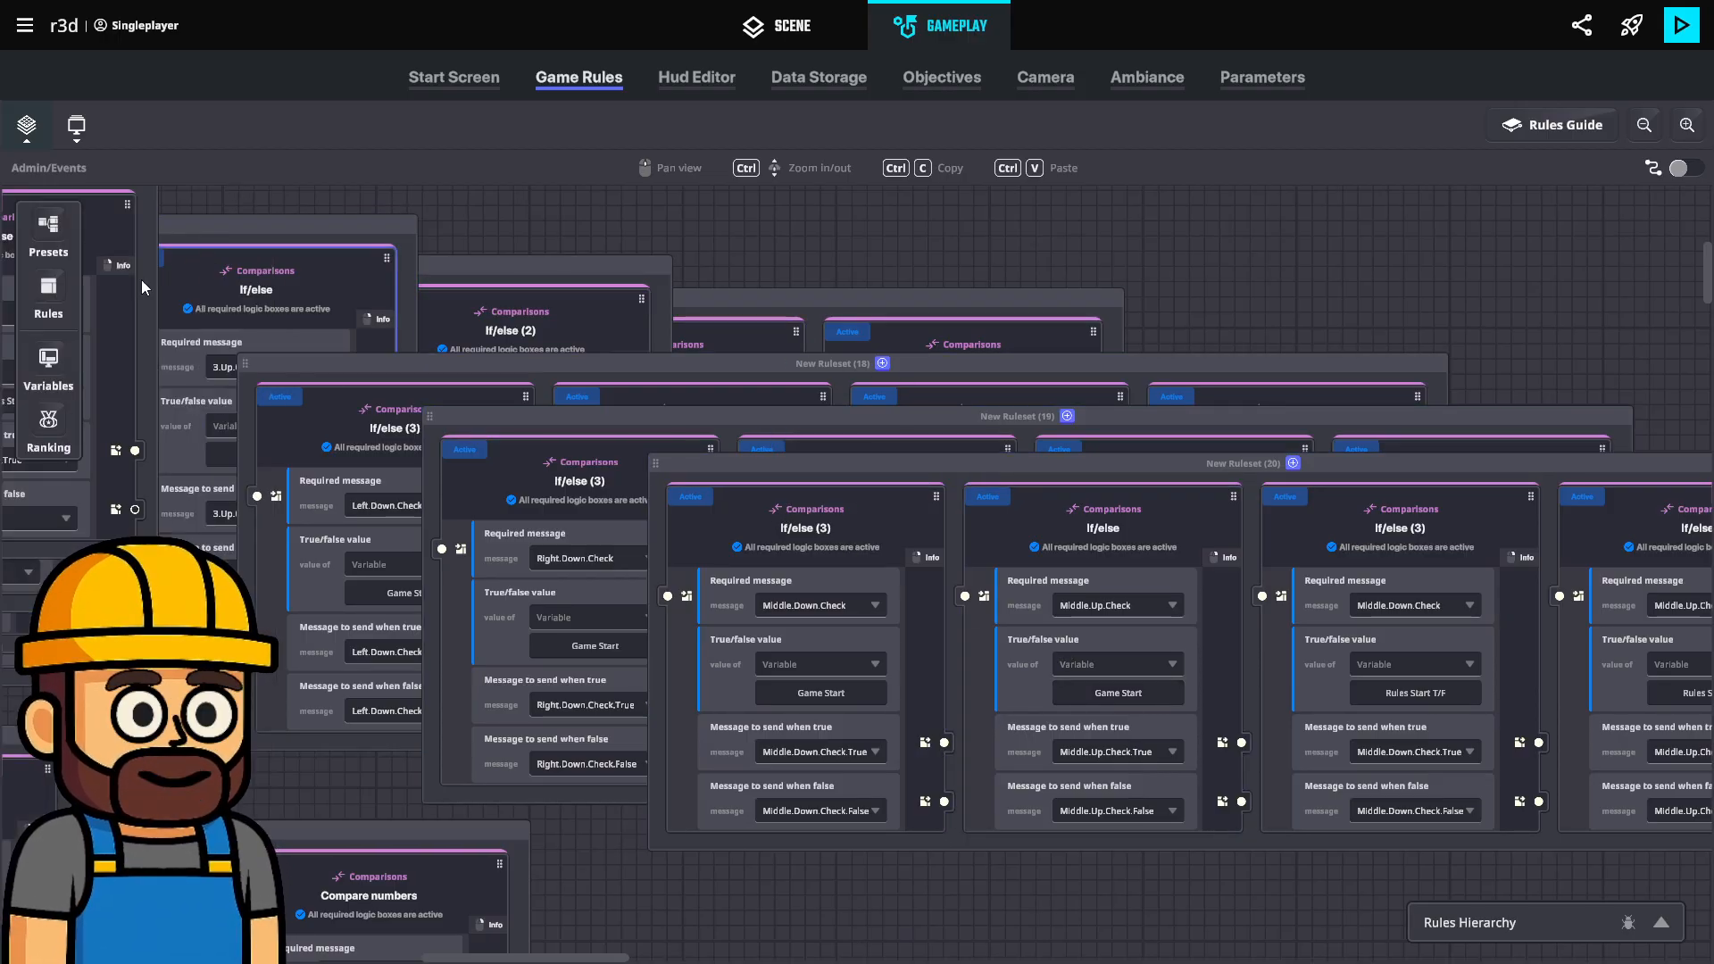
{"action": "left_click", "coordinate": [50, 364]}
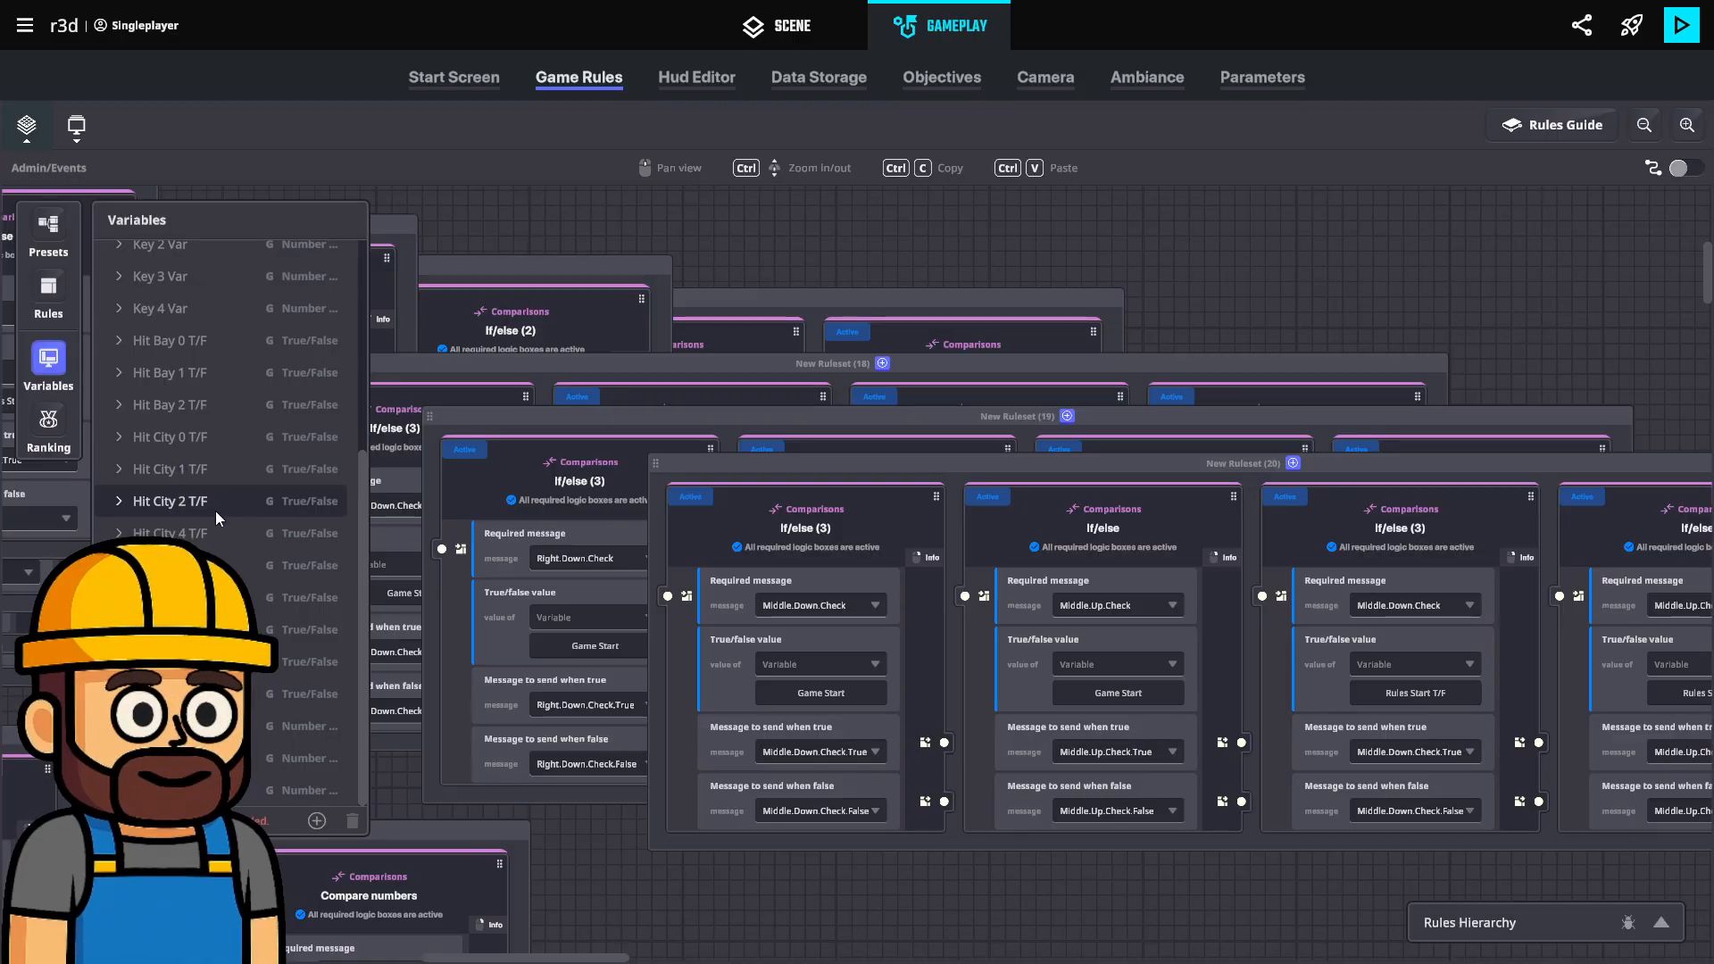
{"action": "left_click", "coordinate": [317, 820]}
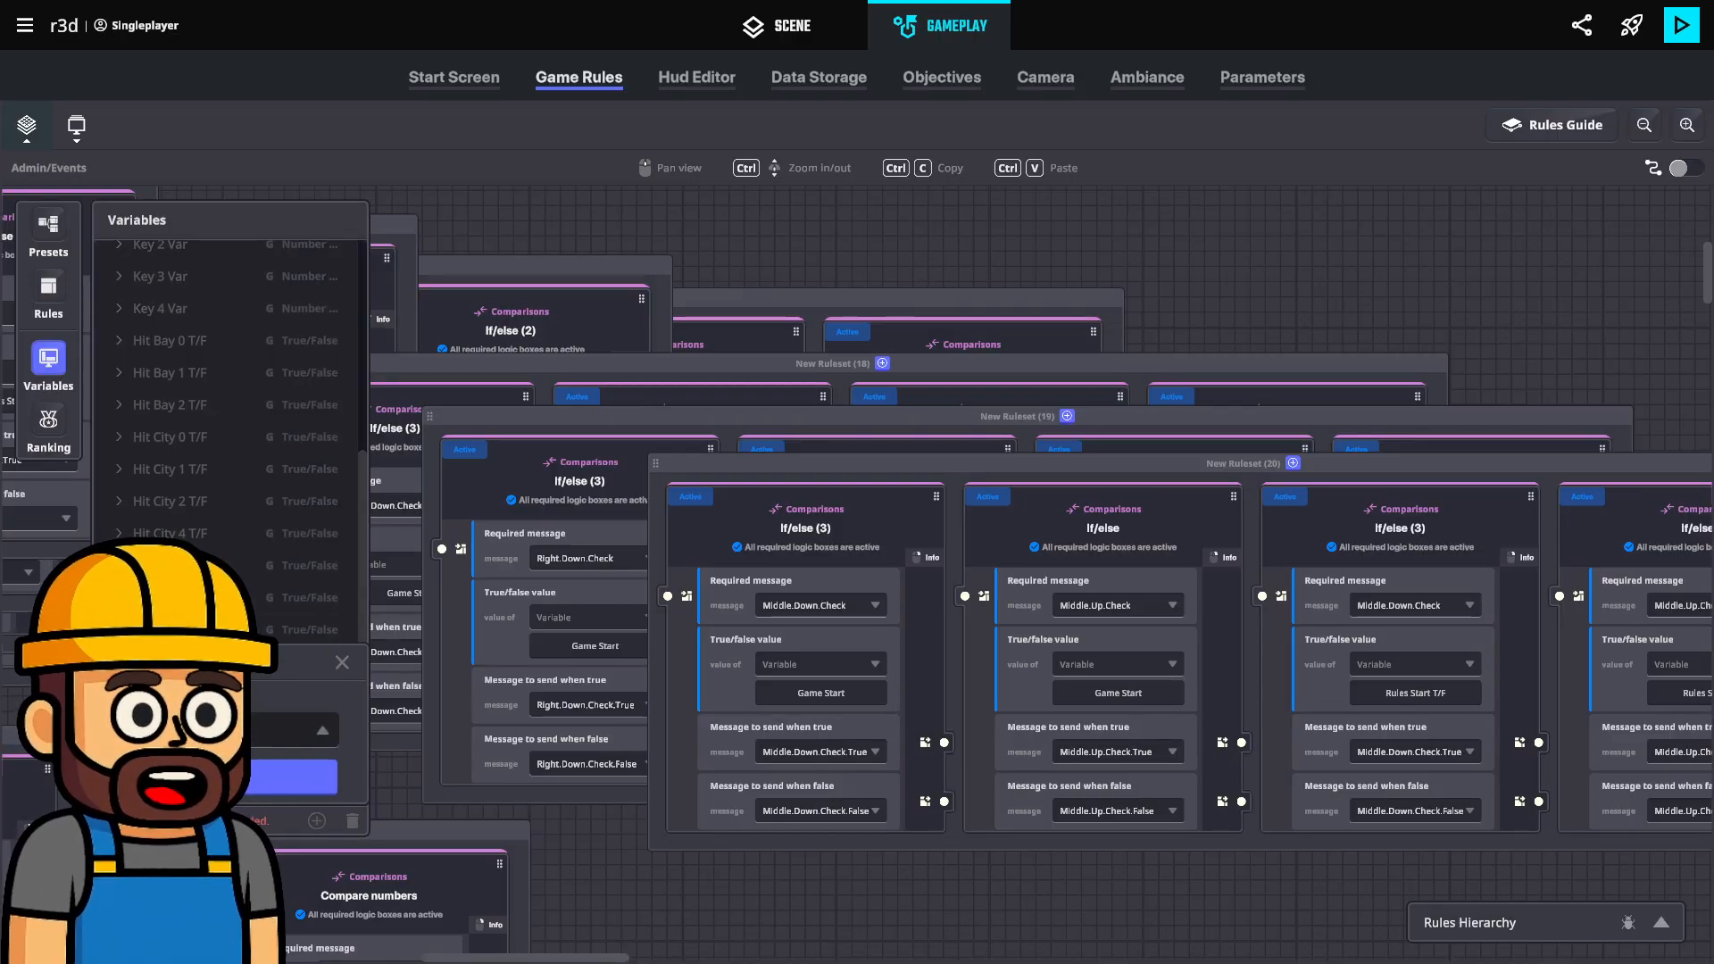
{"action": "left_click", "coordinate": [292, 777]}
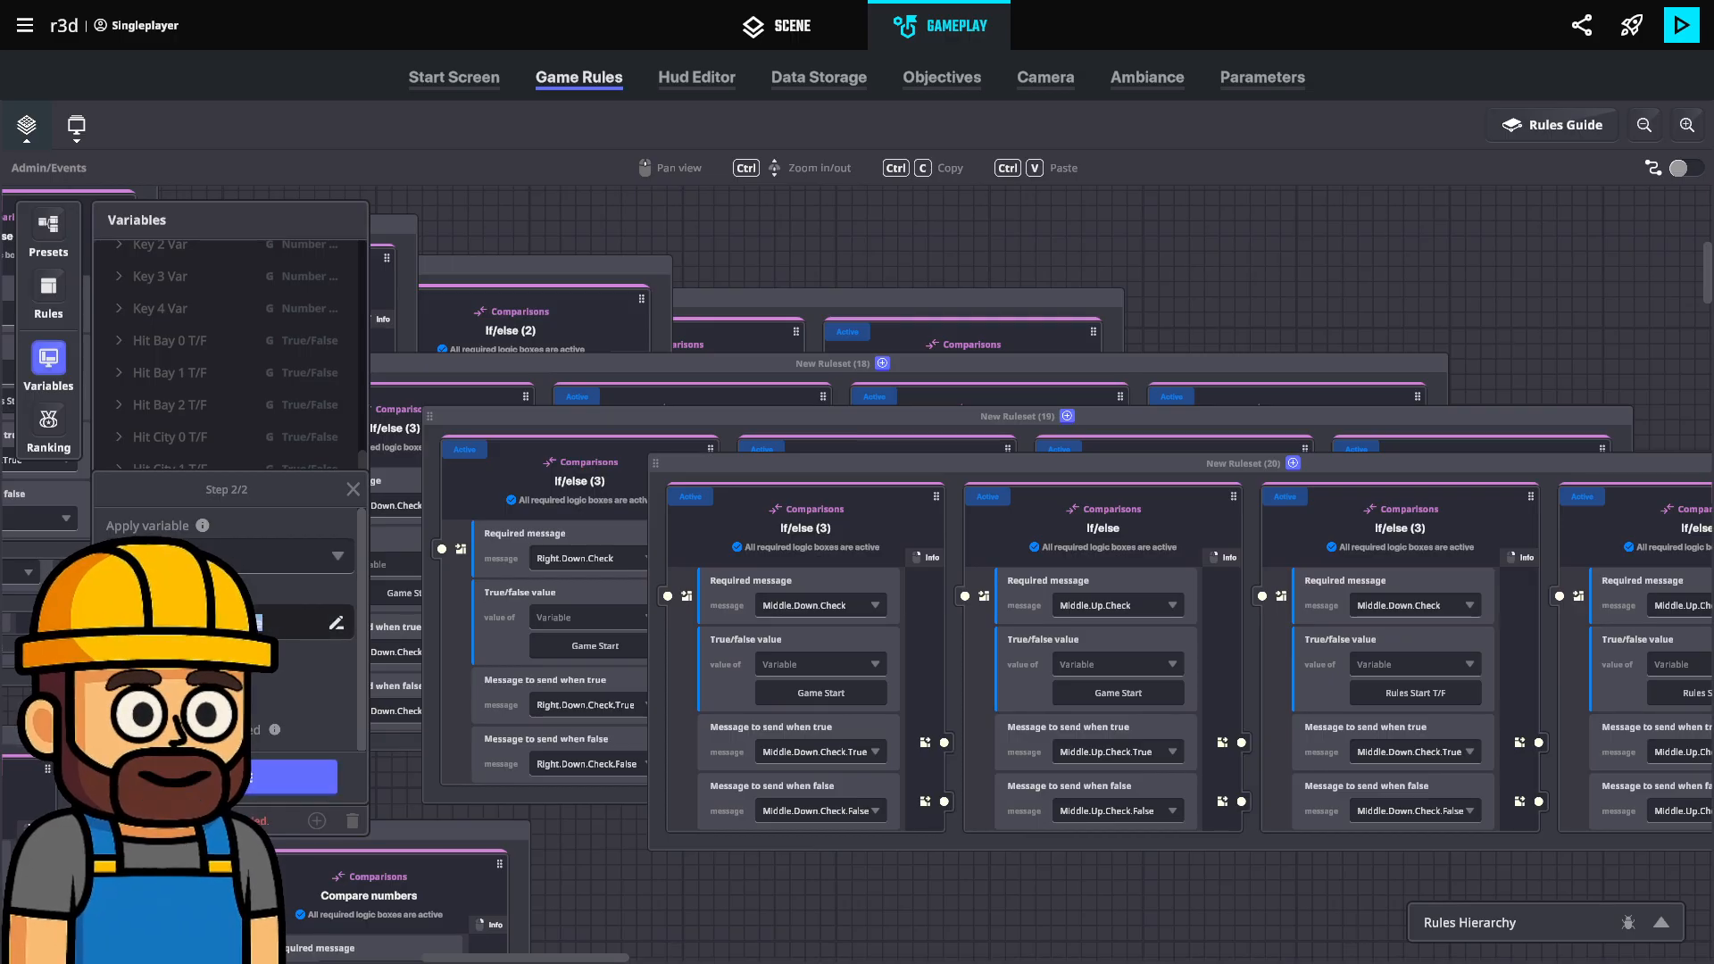
{"action": "left_click", "coordinate": [257, 623]}
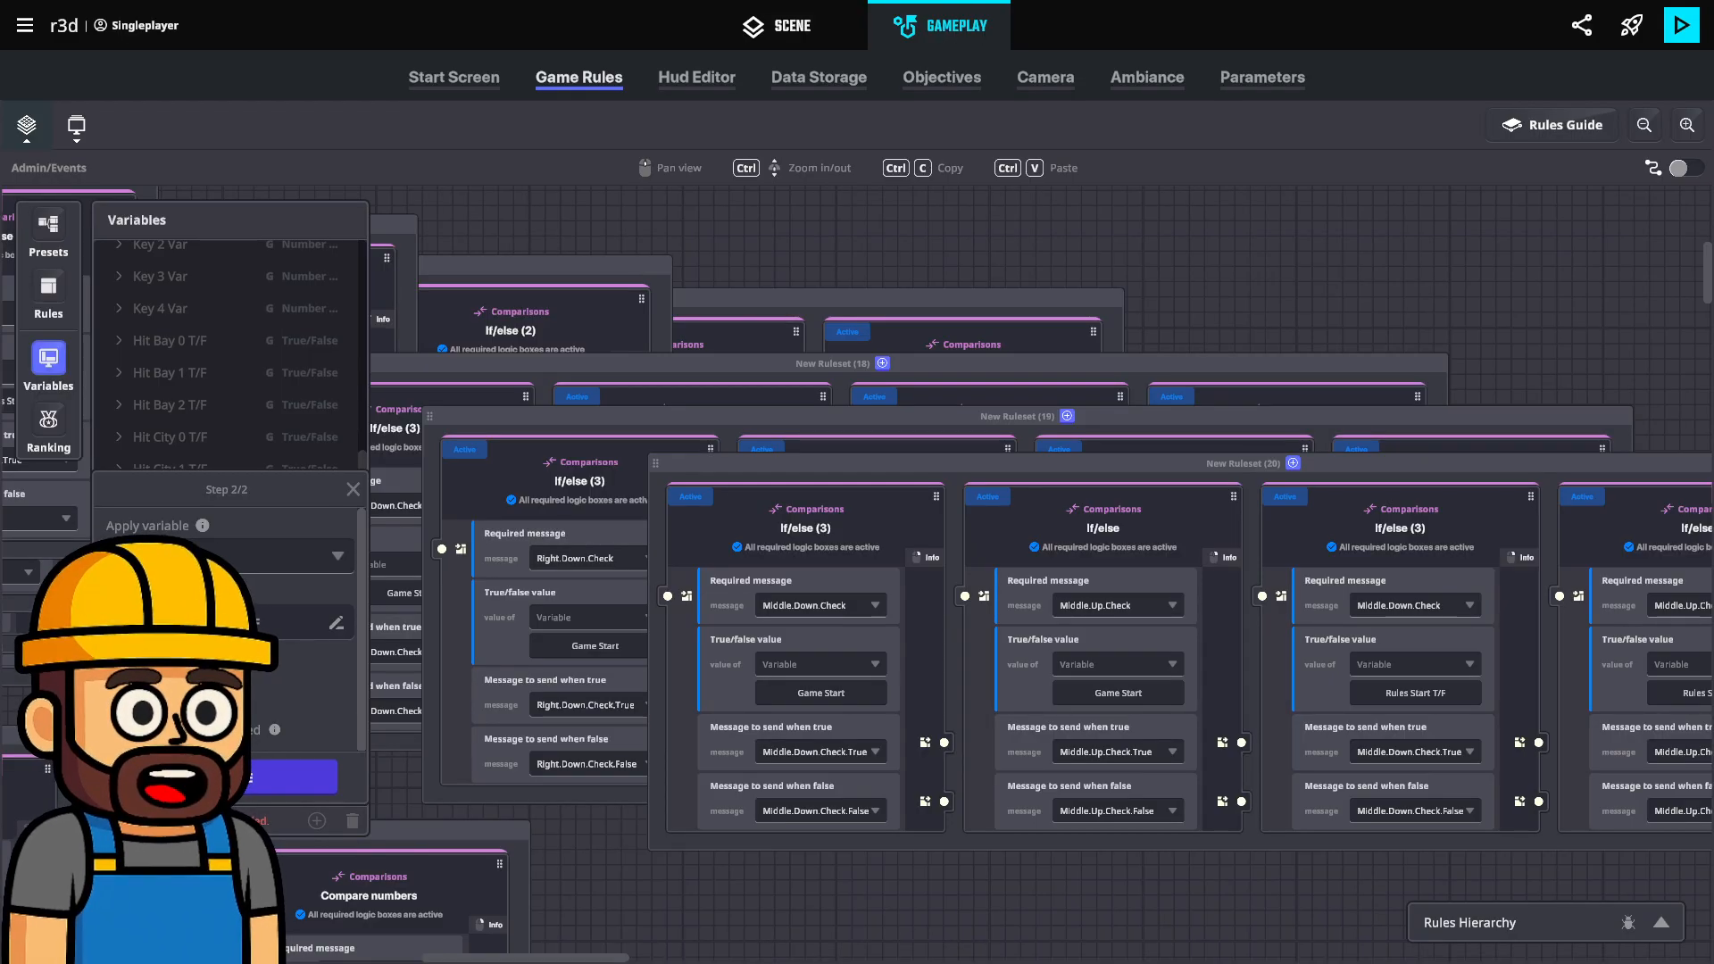
{"action": "left_click", "coordinate": [294, 776]}
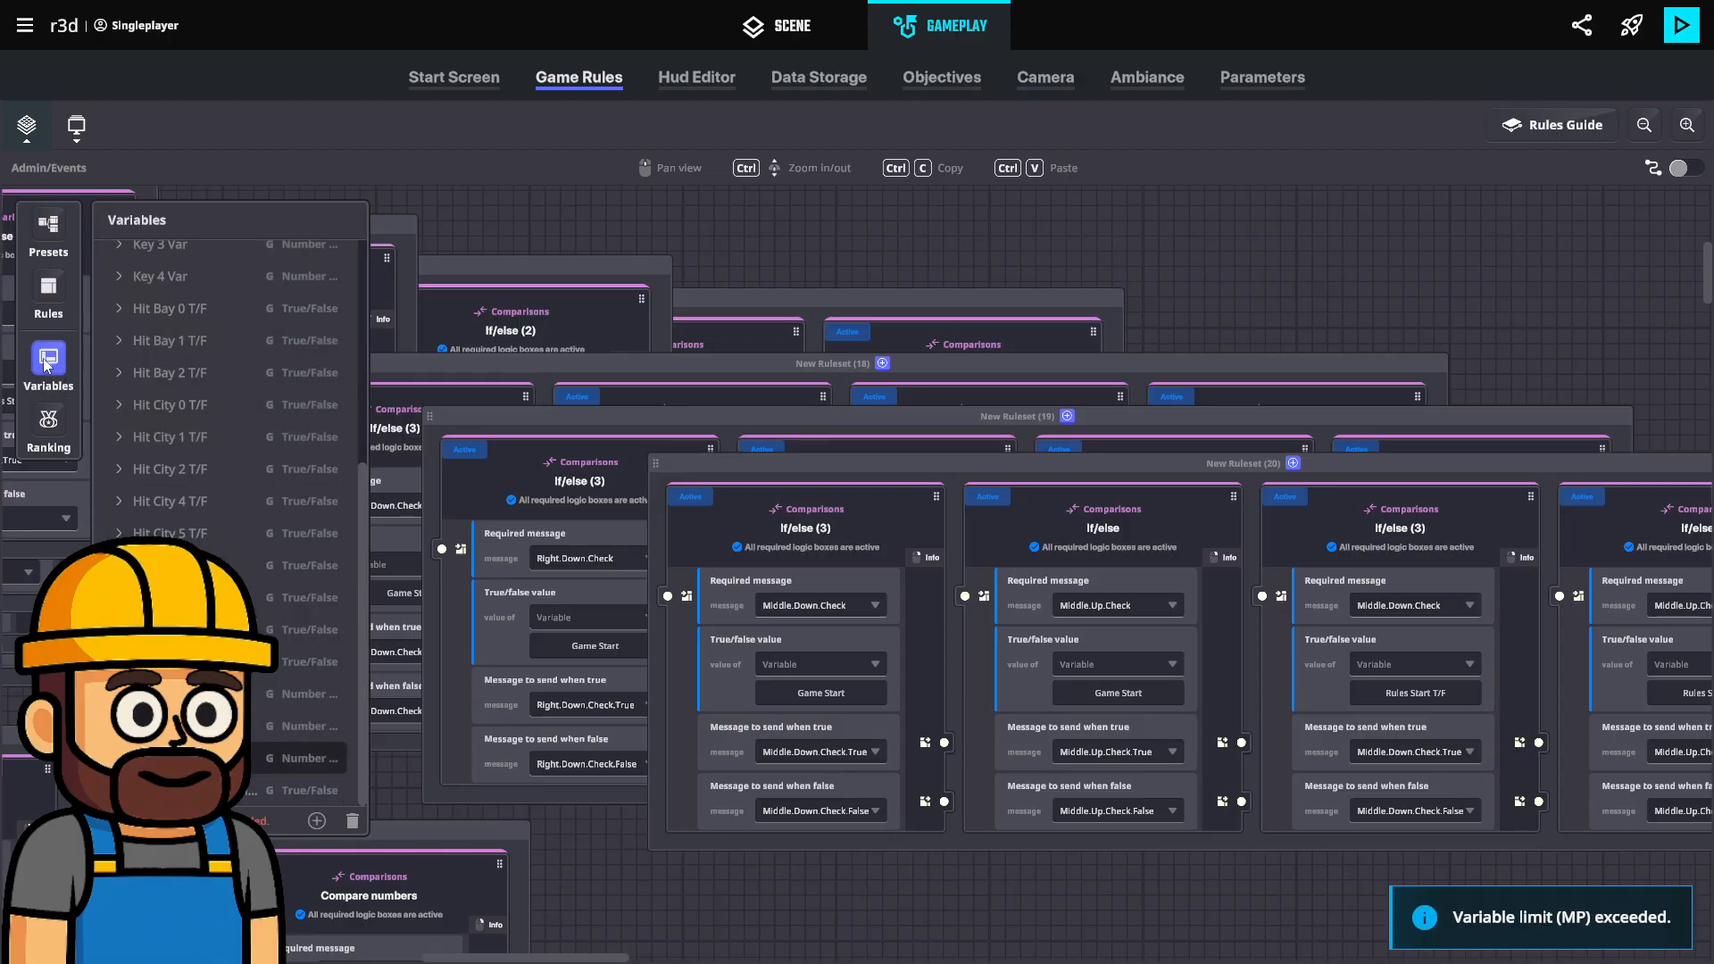
{"action": "left_click", "coordinate": [590, 651]}
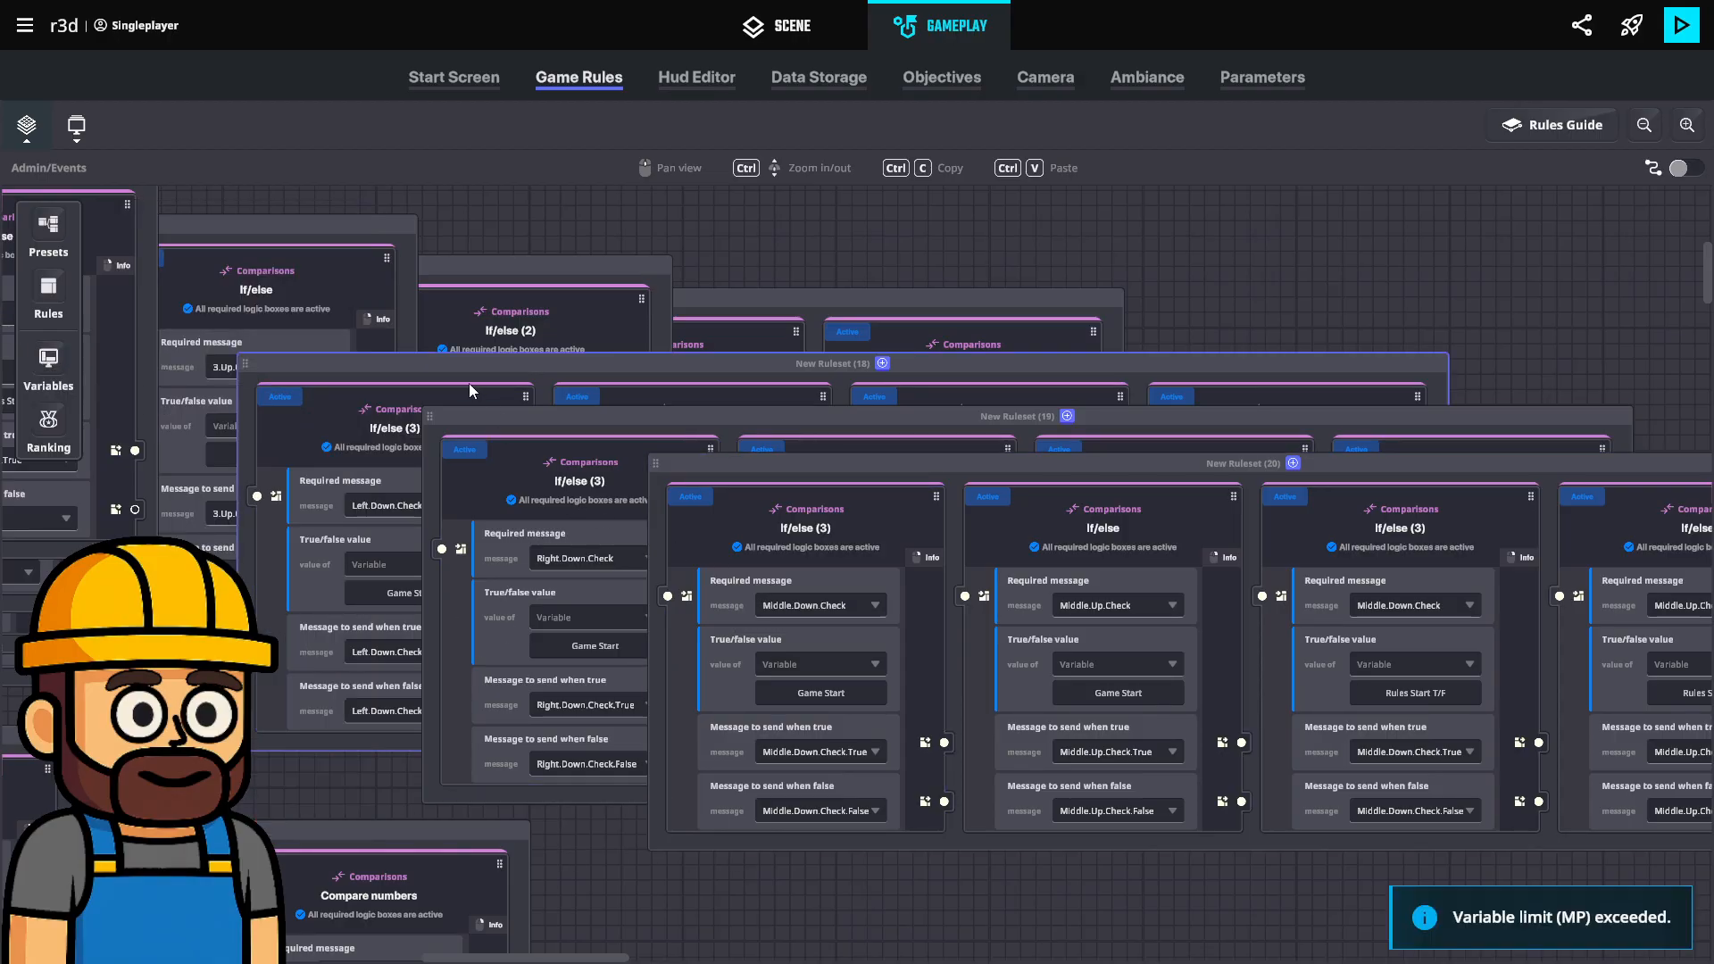
Set the message to send when false to none in both Left.Down.Check If/else blocks of the left mouse button ruleset.
{"action": "left_click", "coordinate": [457, 362]}
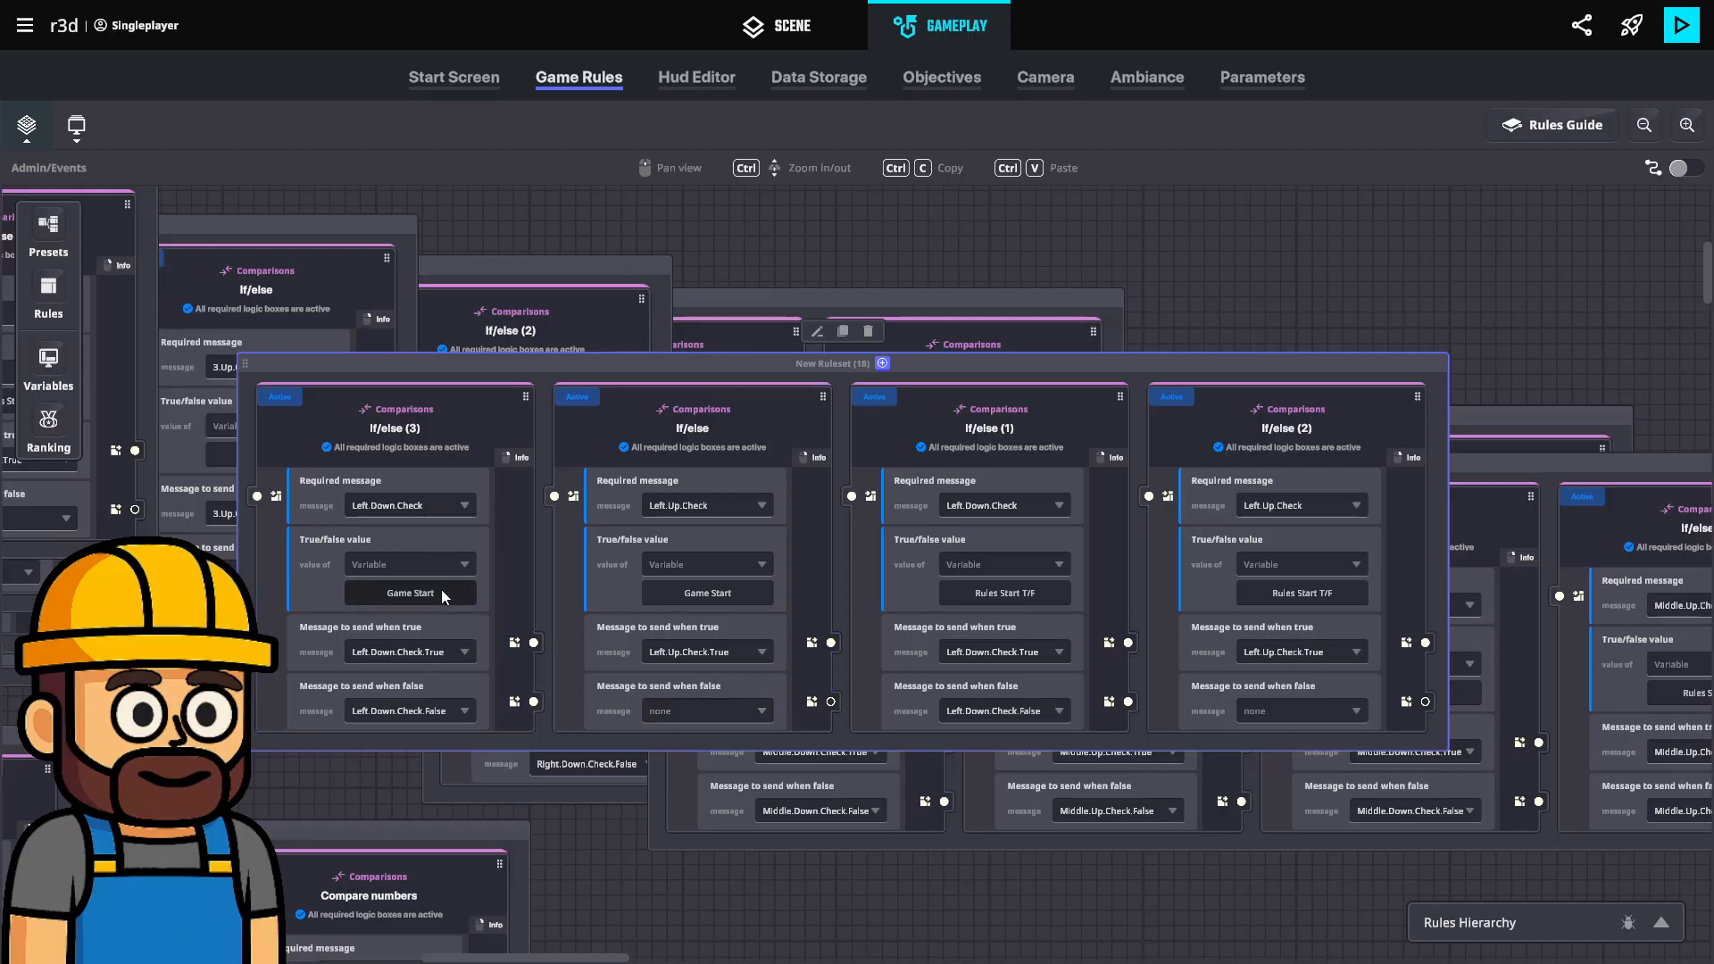
{"action": "left_click", "coordinate": [427, 710]}
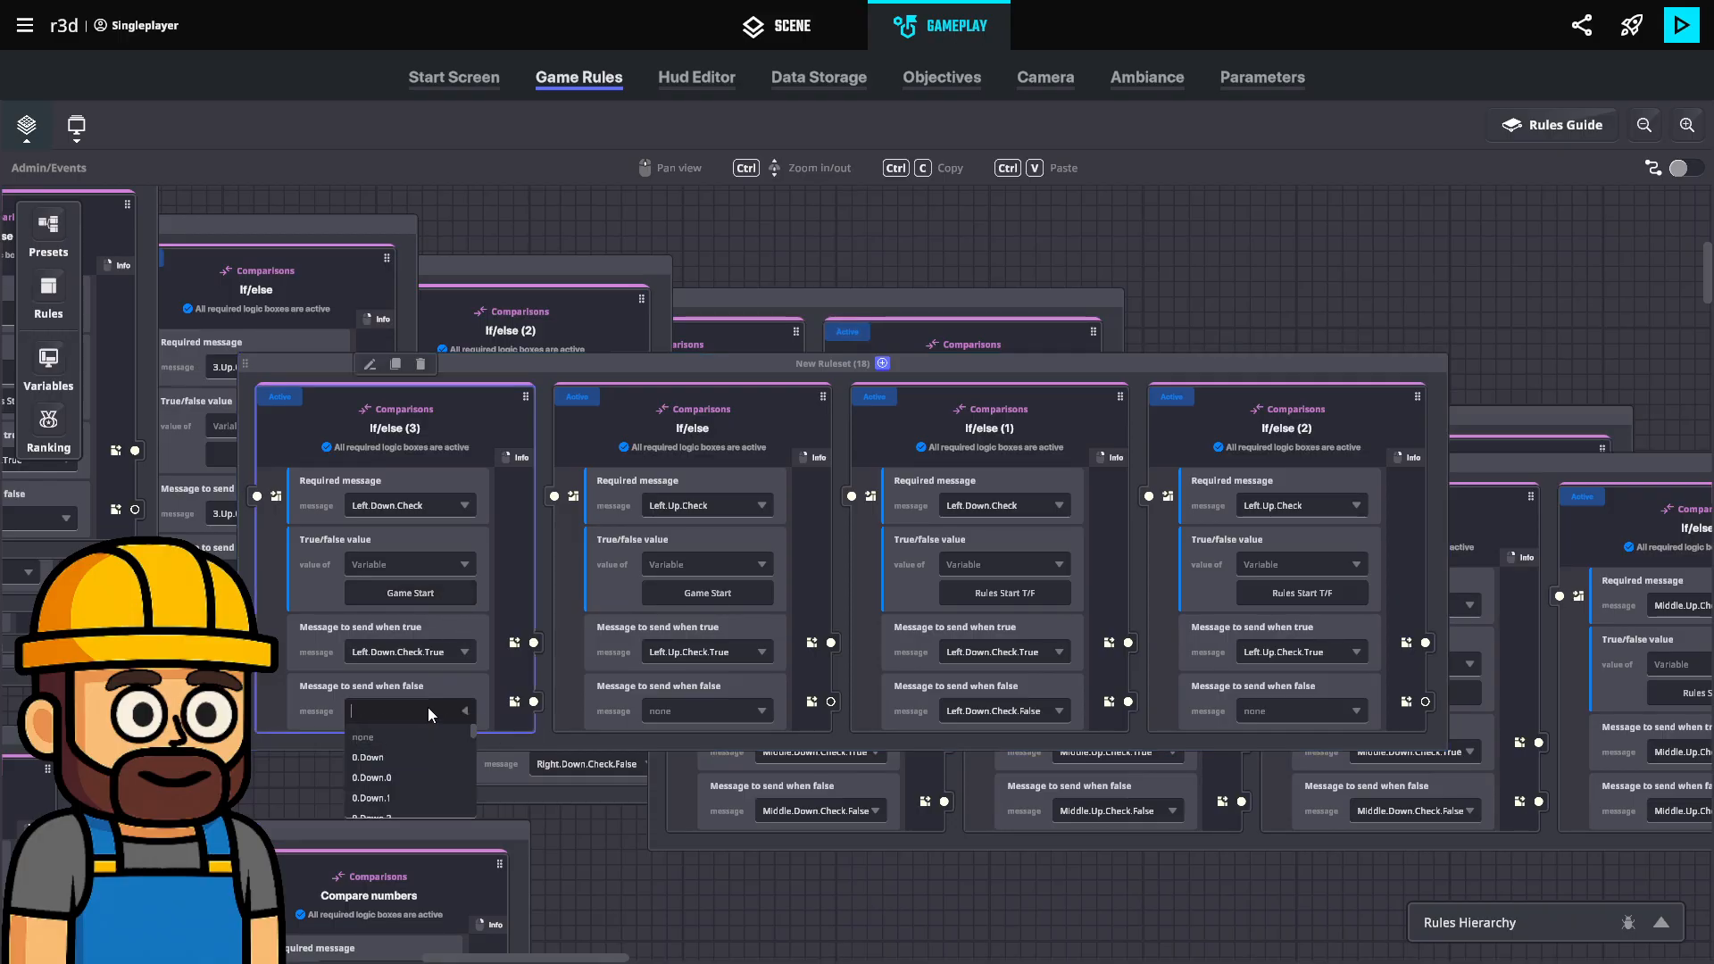
{"action": "left_click", "coordinate": [432, 734]}
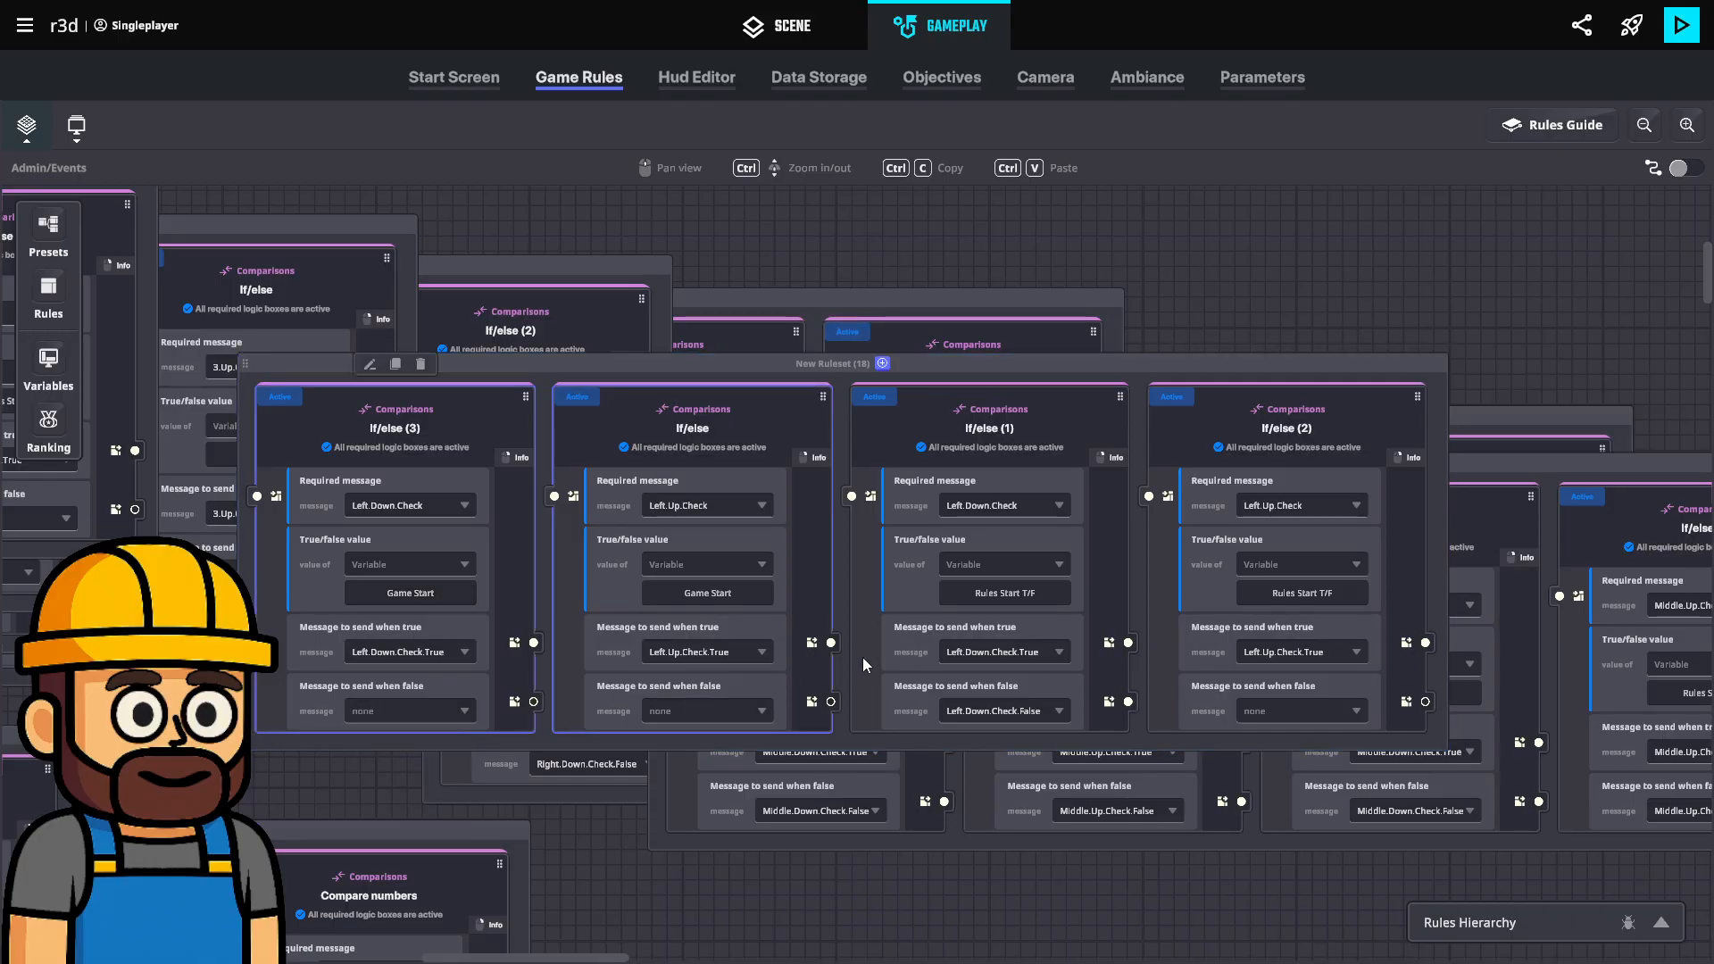
{"action": "left_click", "coordinate": [1024, 714]}
{"action": "left_click", "coordinate": [953, 736]}
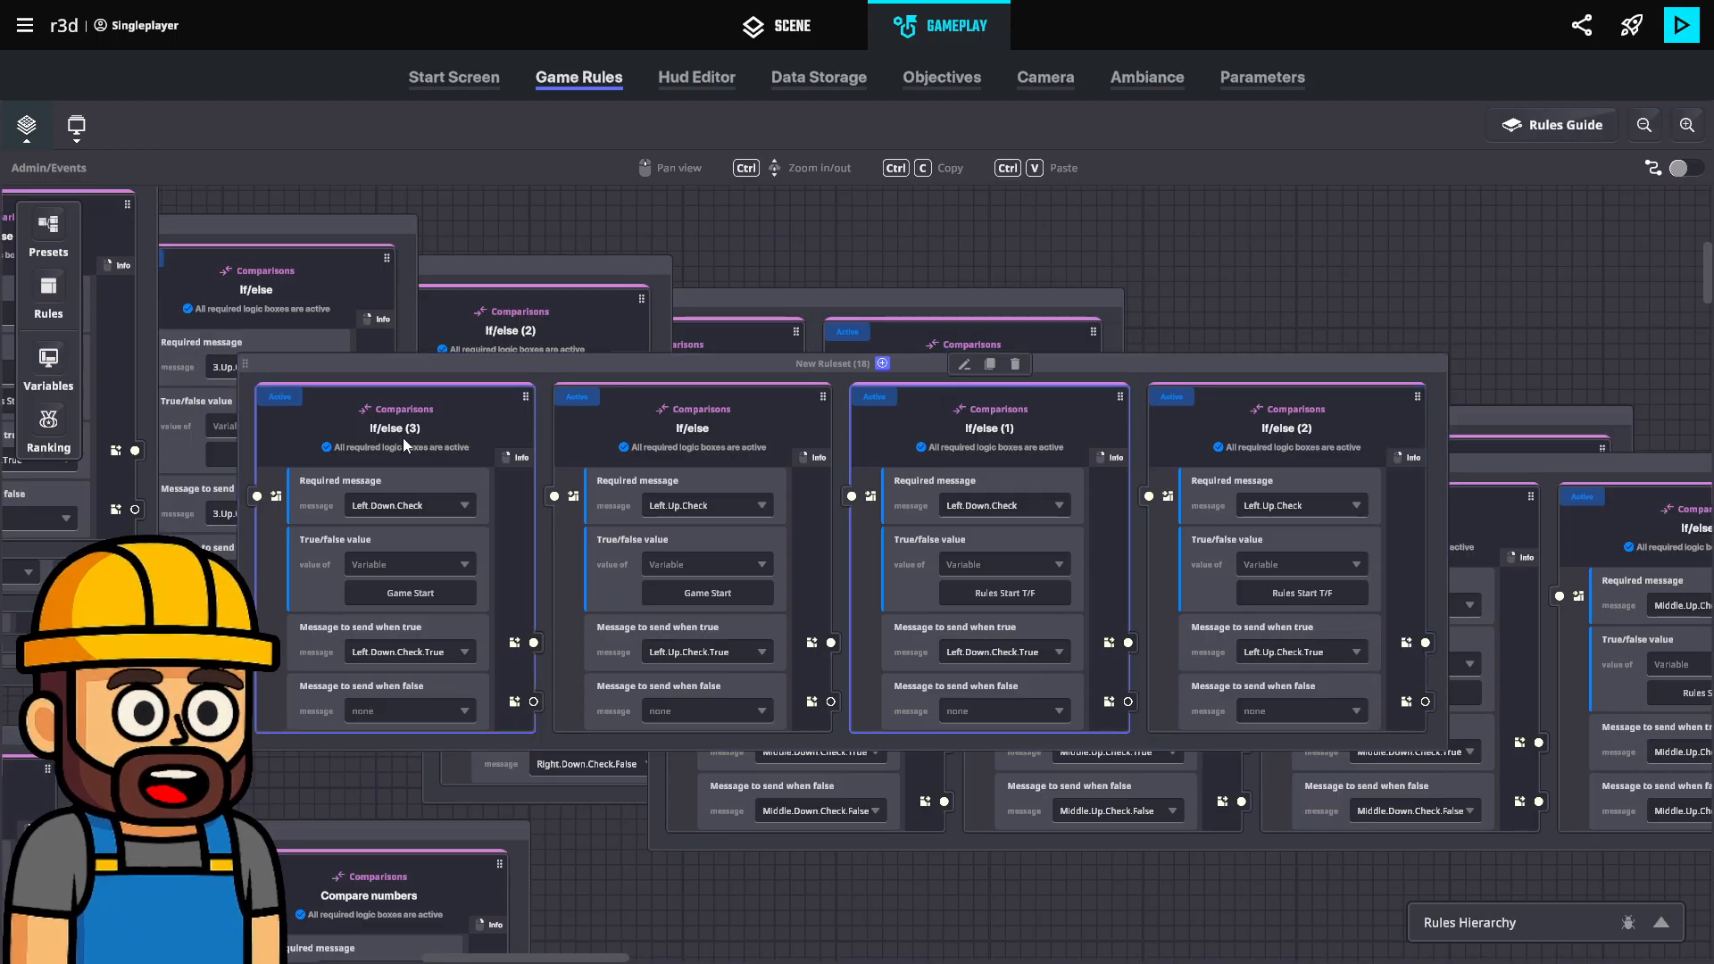
Duplicate the Left.Down.Check If/else block that tests Game Start and make the copy test Mouse Title Control T/F instead.
{"action": "left_click", "coordinate": [396, 364]}
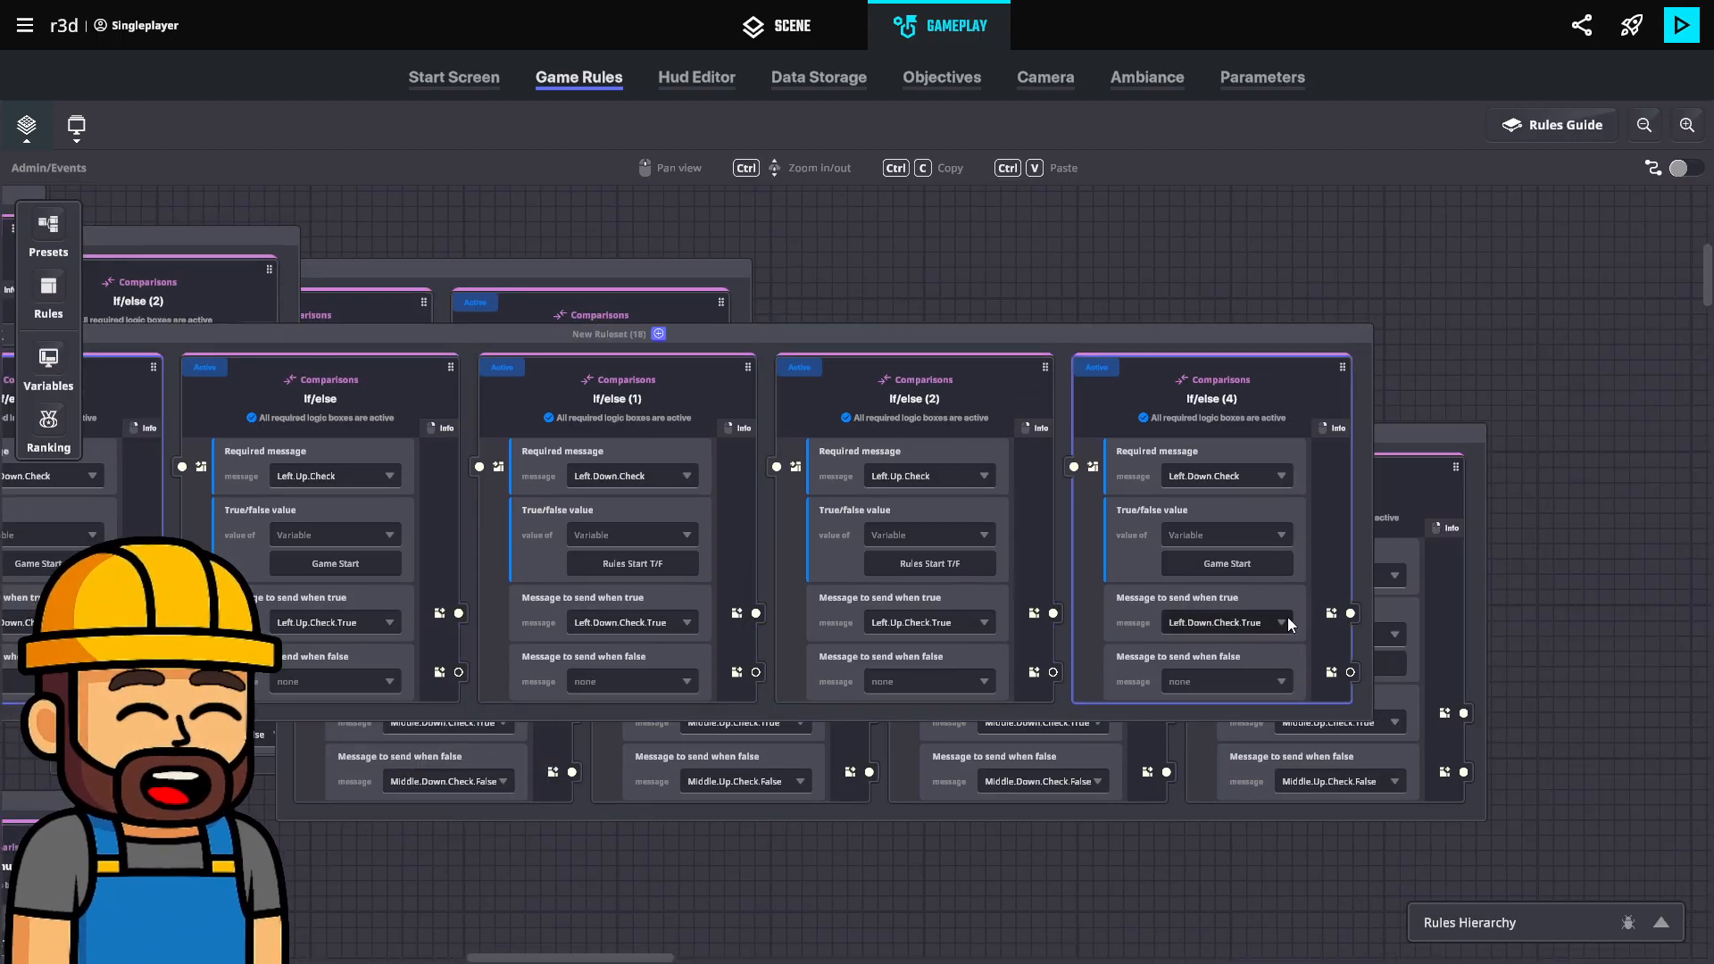
{"action": "left_click", "coordinate": [1266, 561]}
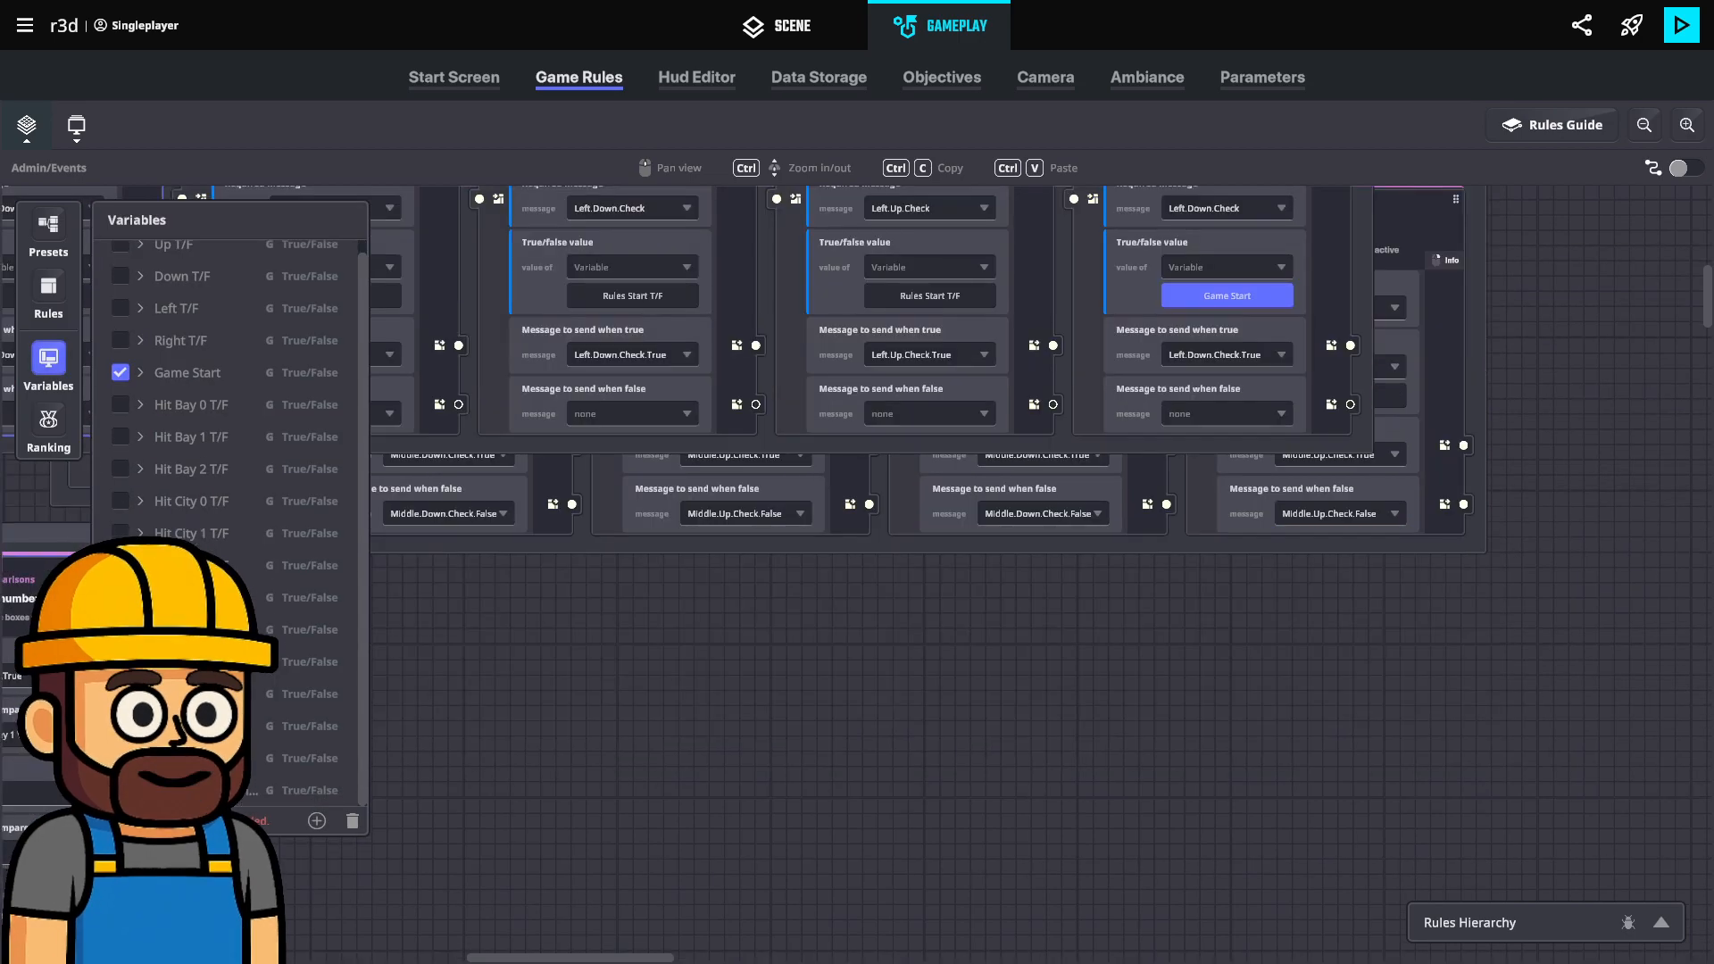
{"action": "left_click", "coordinate": [120, 790]}
{"action": "left_click", "coordinate": [55, 356]}
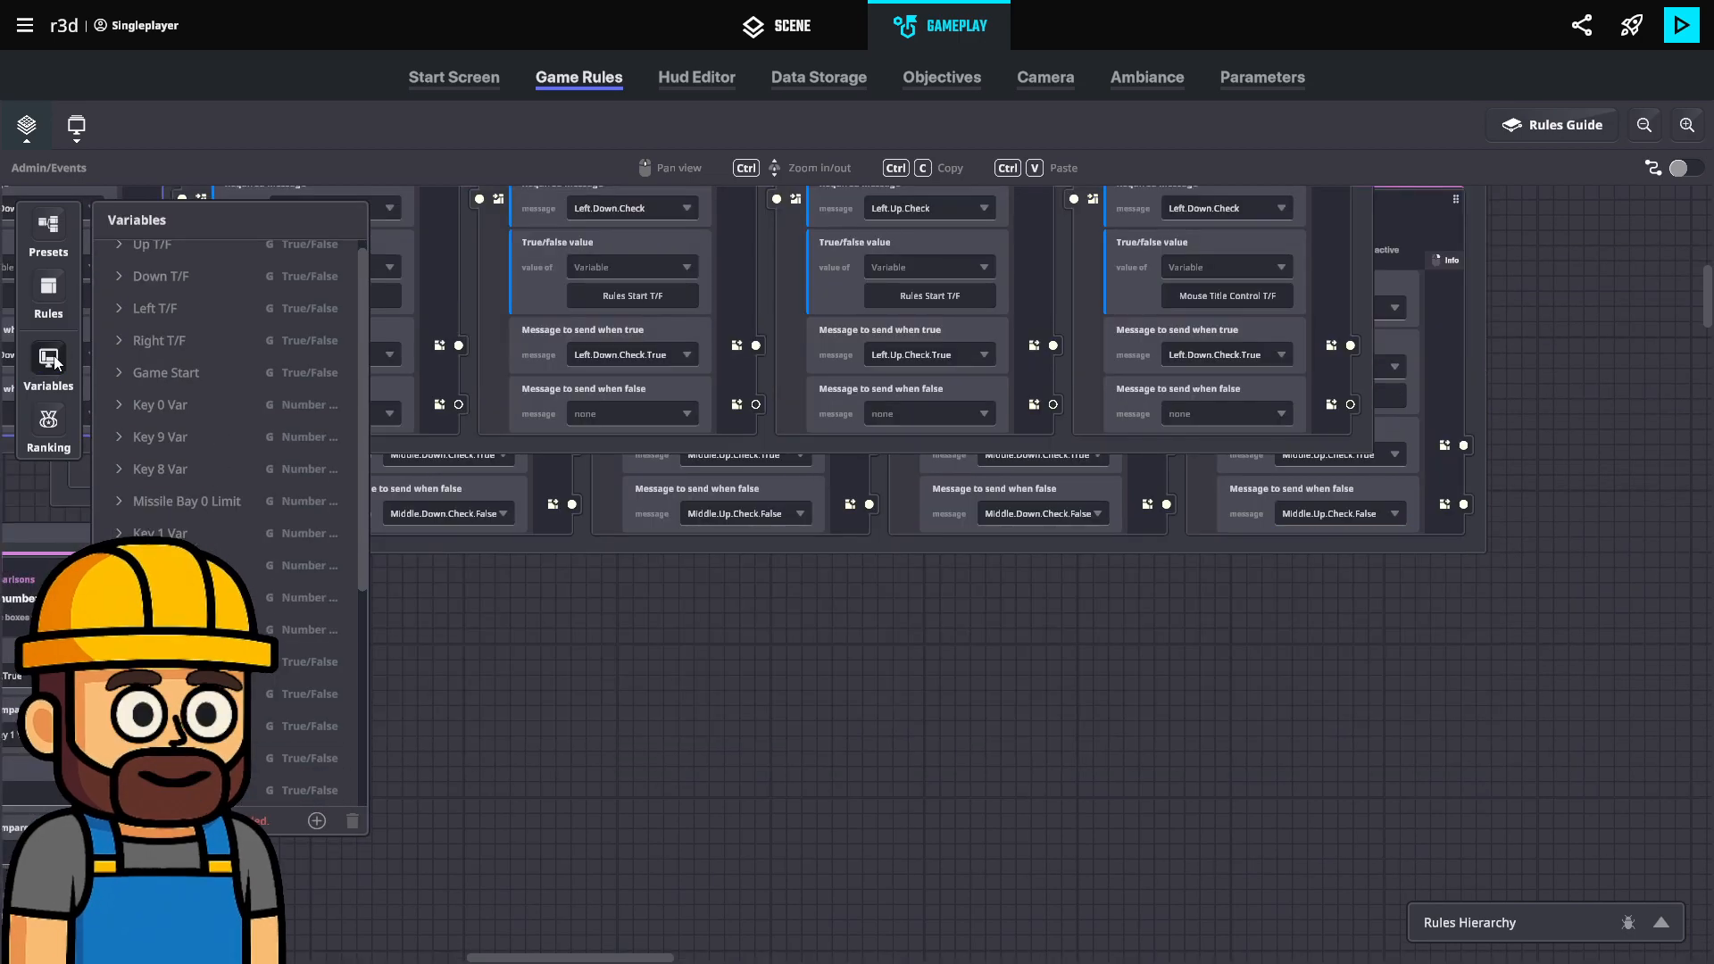
Set the message to send when true in the Mouse Title Control T/F If/else block to a new message, Left.Down.Title.0.True.
{"action": "left_click_drag", "start_coordinate": [978, 559], "coordinate": [981, 757]}
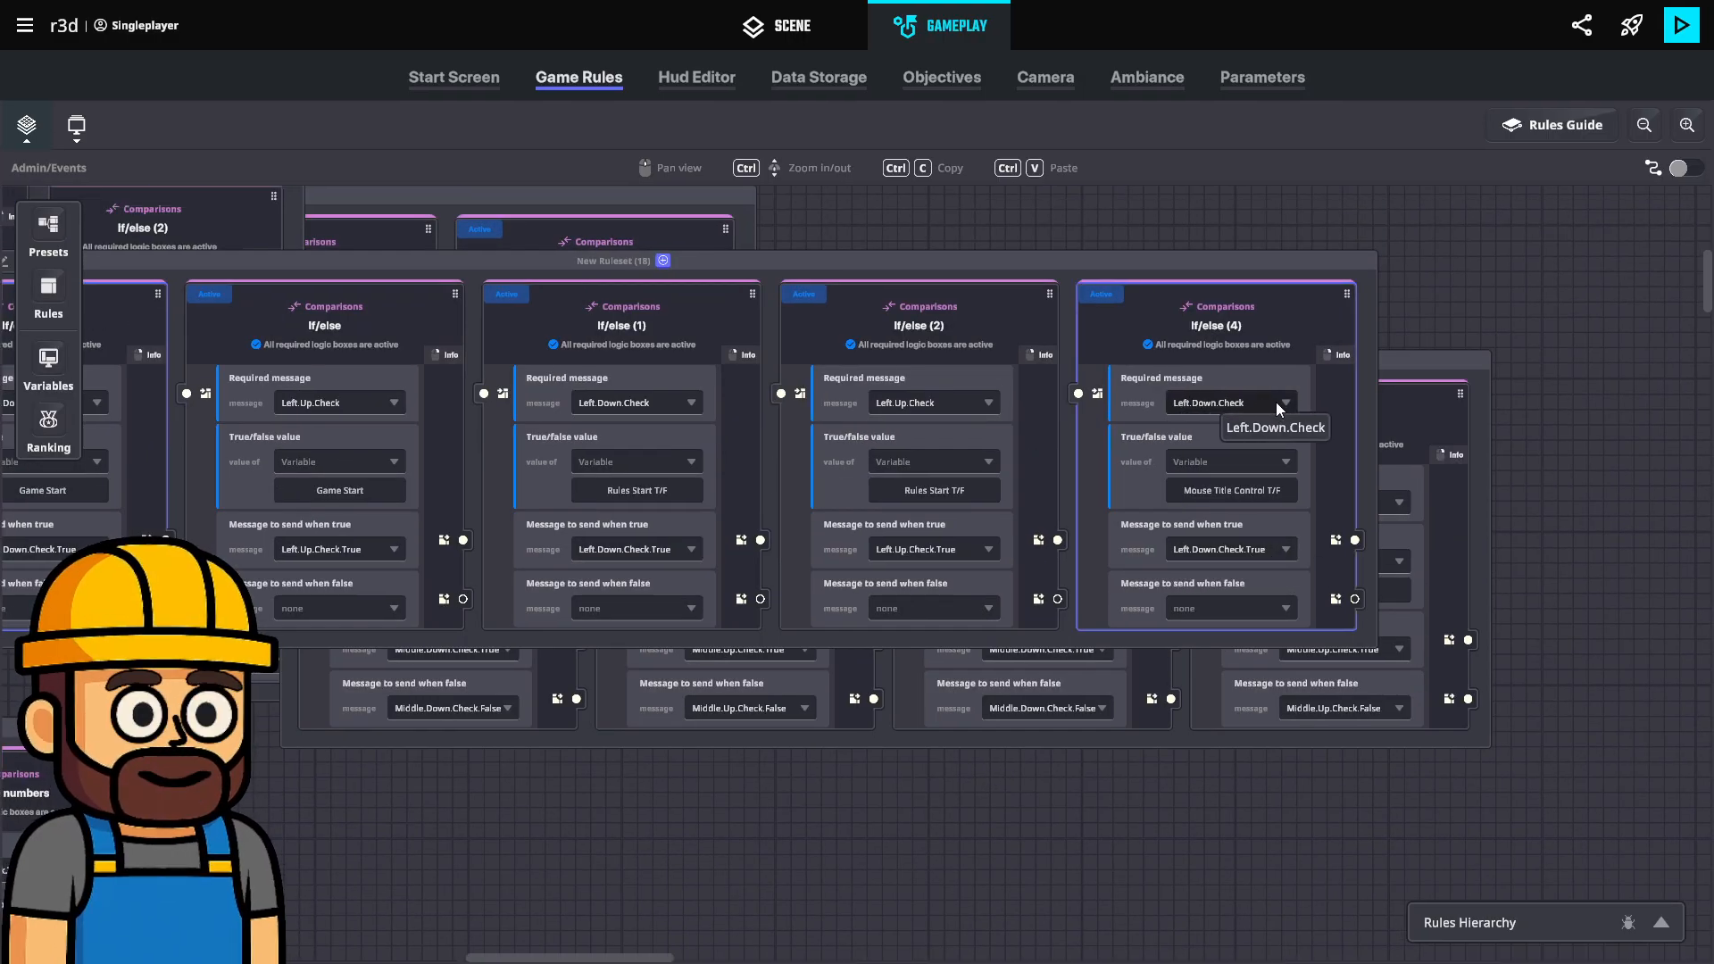
{"action": "left_click", "coordinate": [1249, 548]}
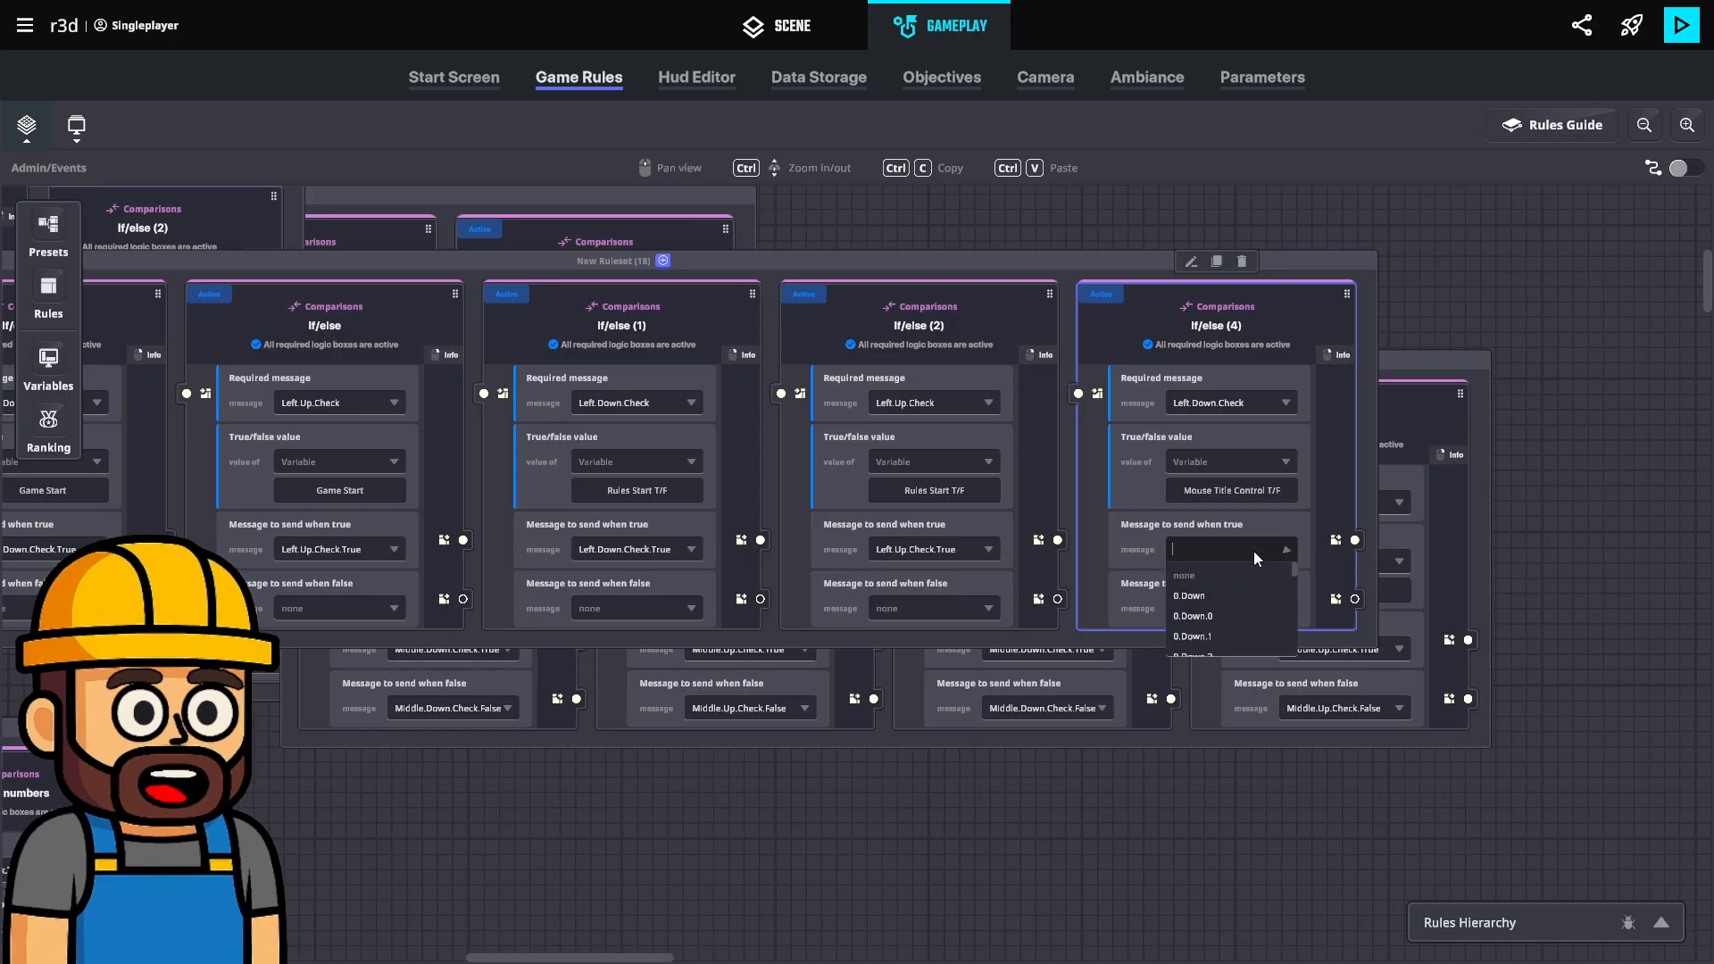
{"action": "type", "text": "Lef"}
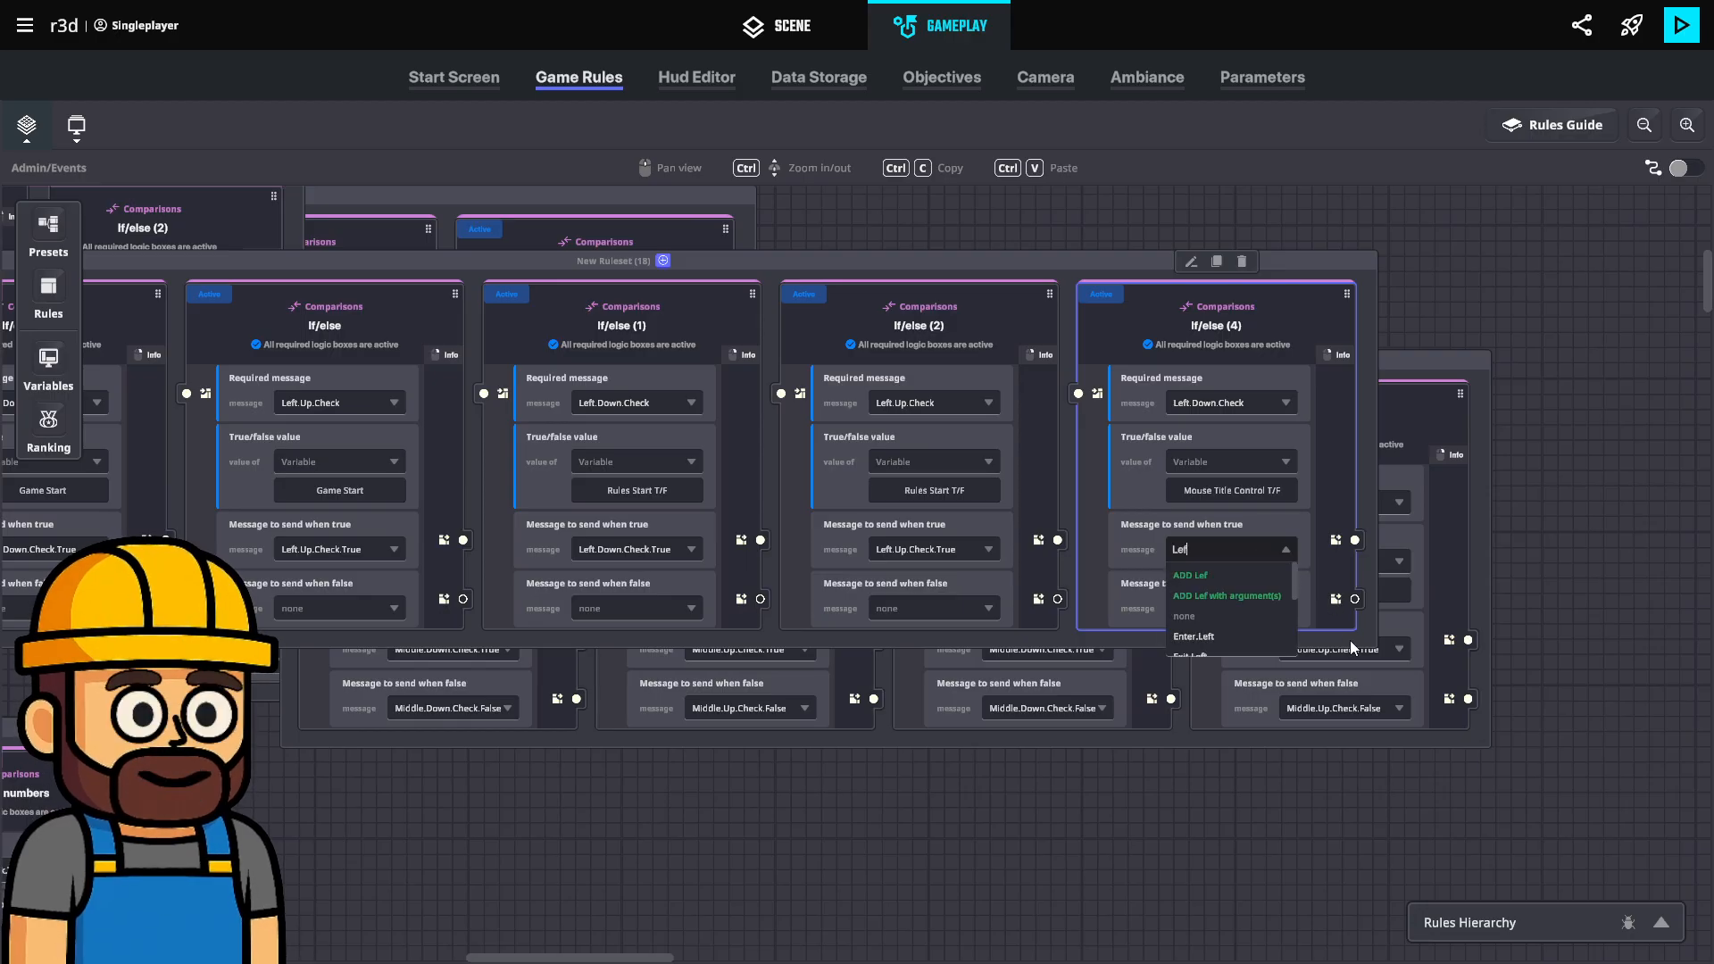
{"action": "type", "text": "t.Down."}
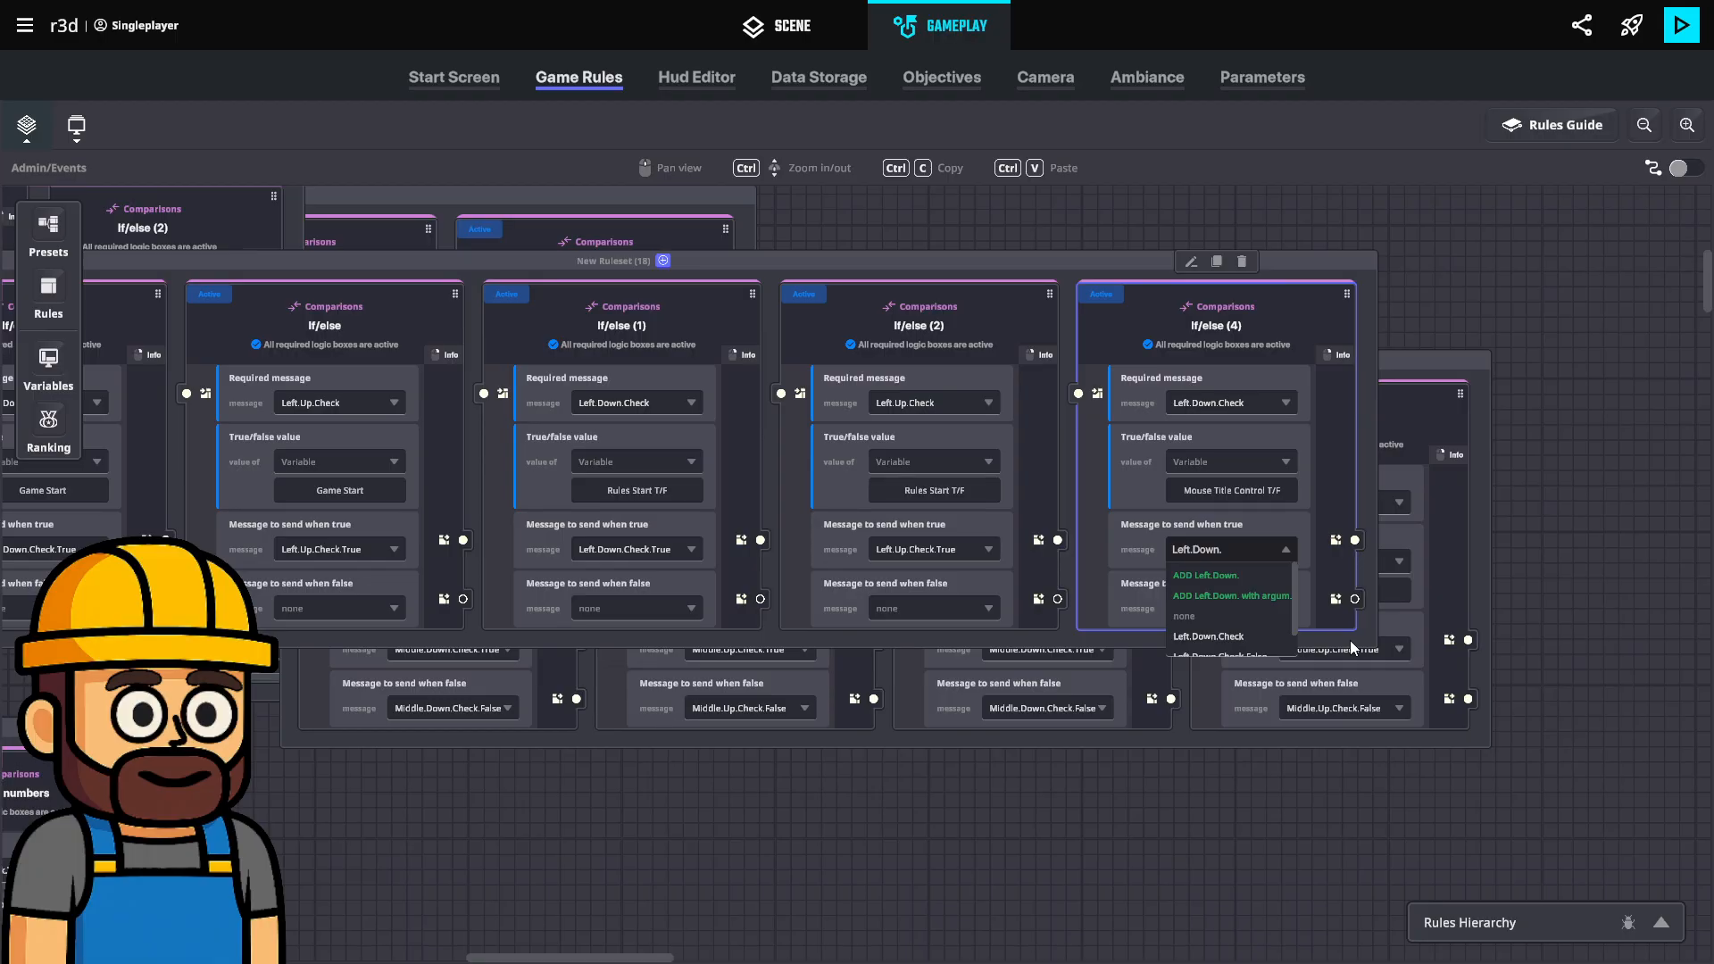
{"action": "type", "text": "Title"}
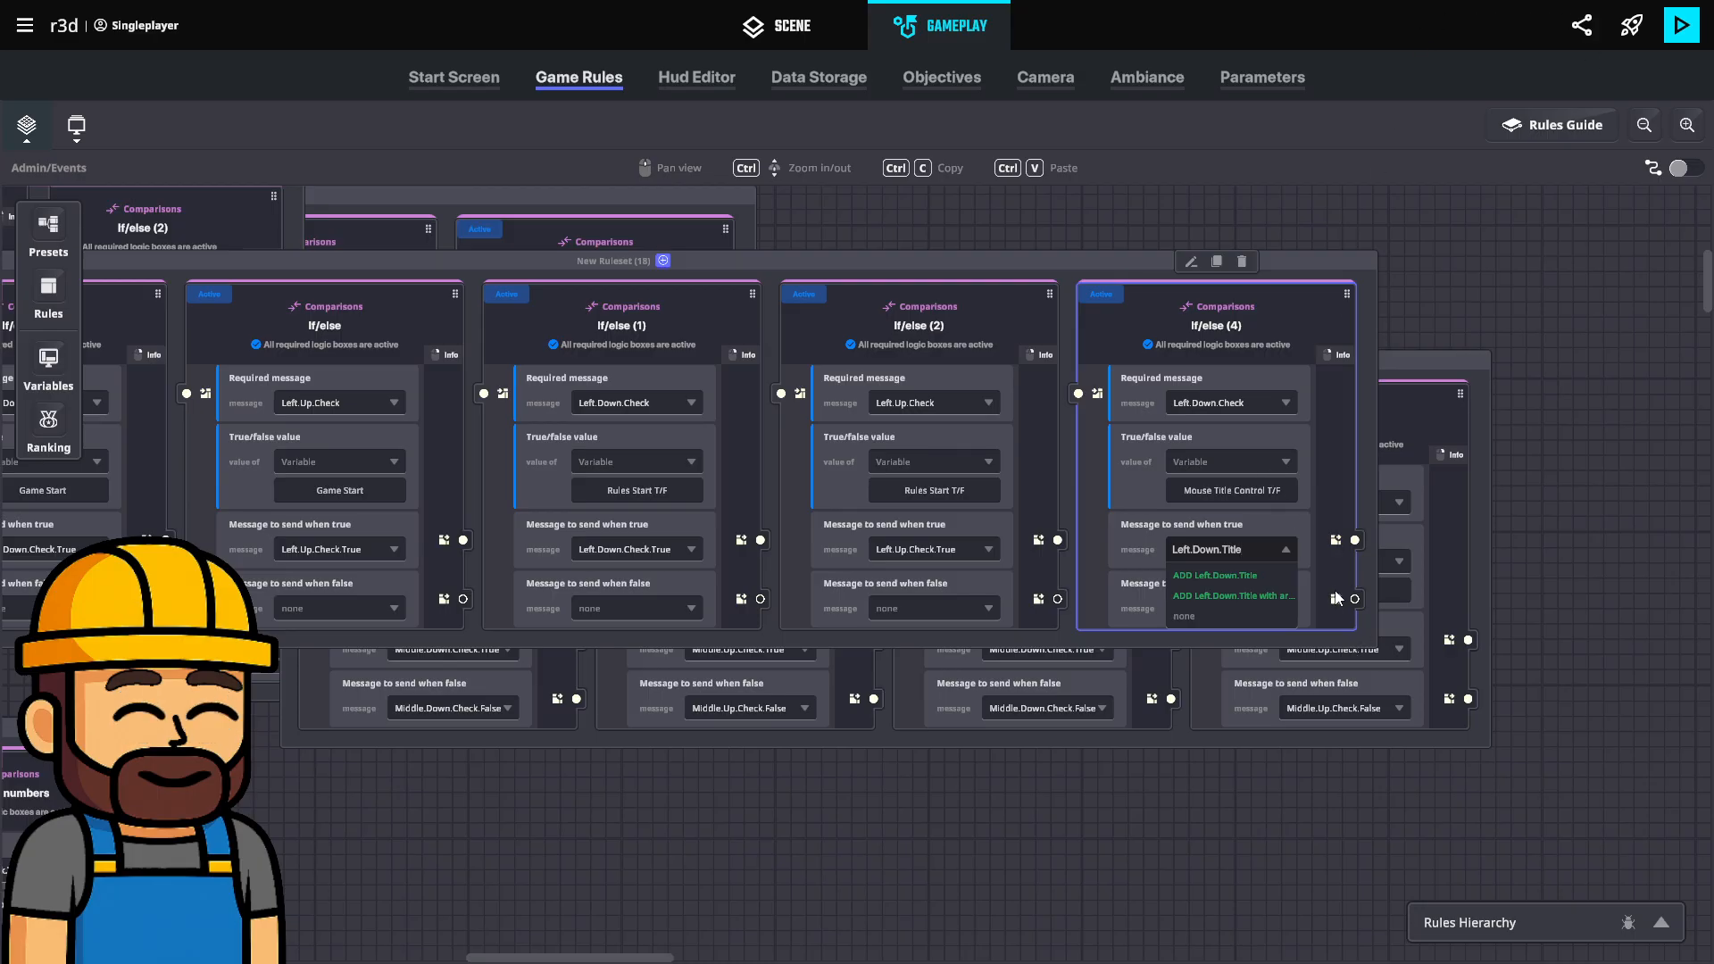
{"action": "type", "text": ".0"}
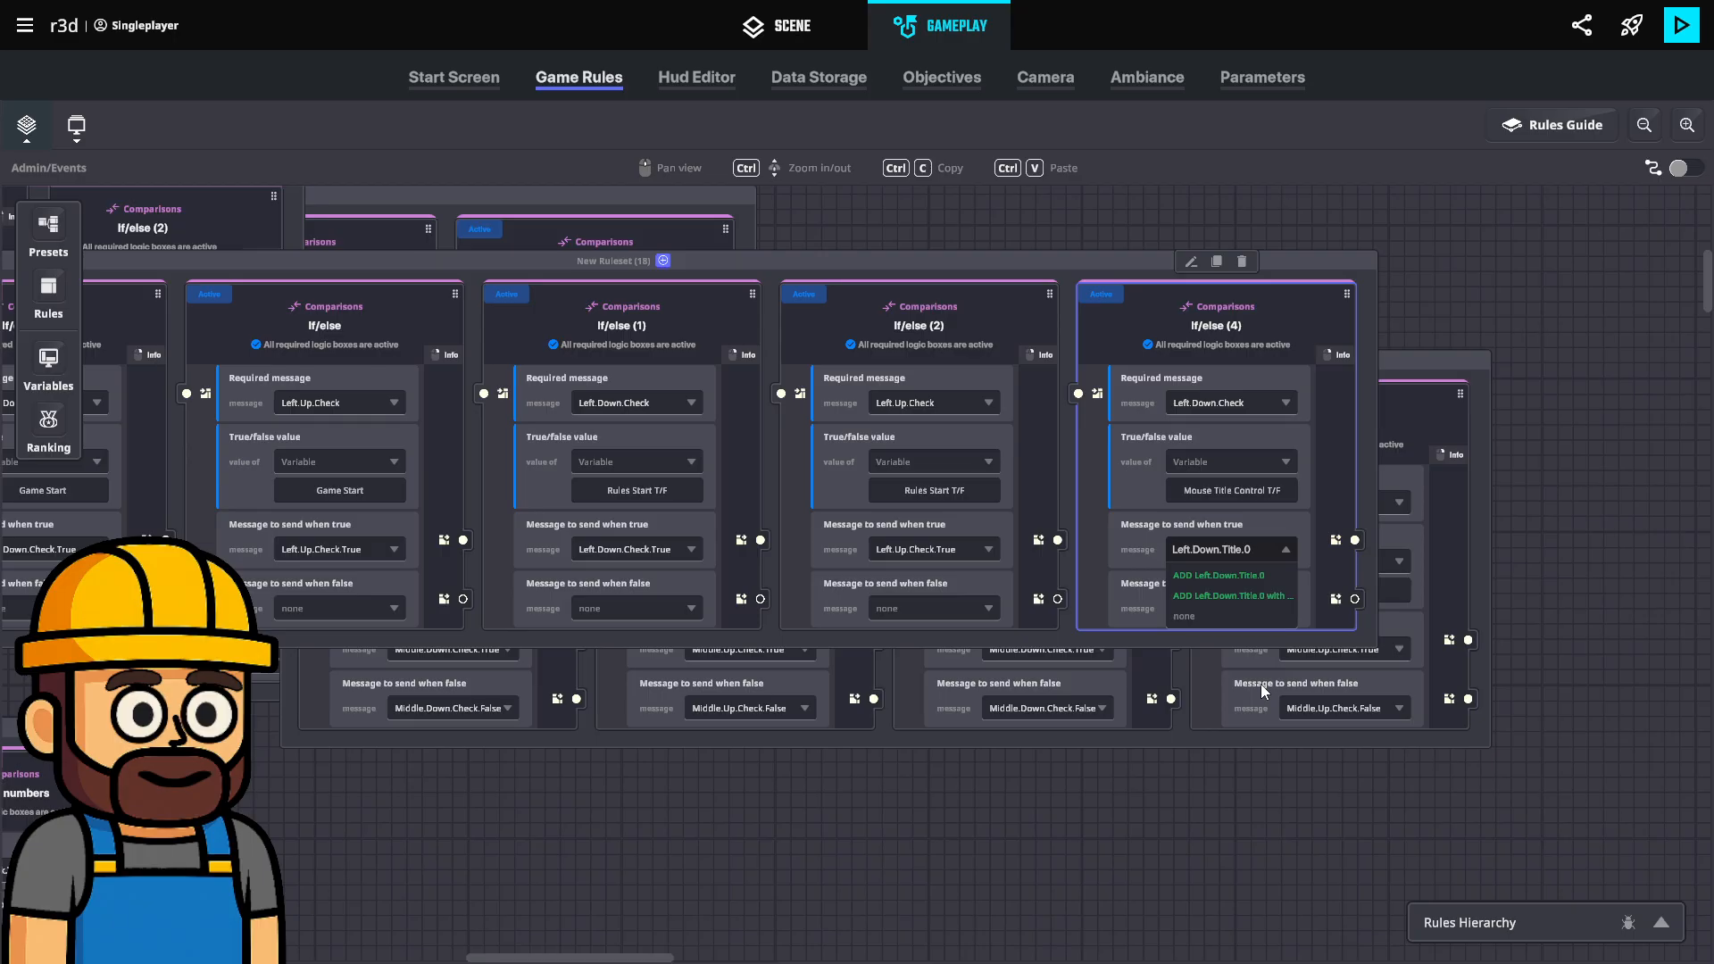
{"action": "type", "text": "."}
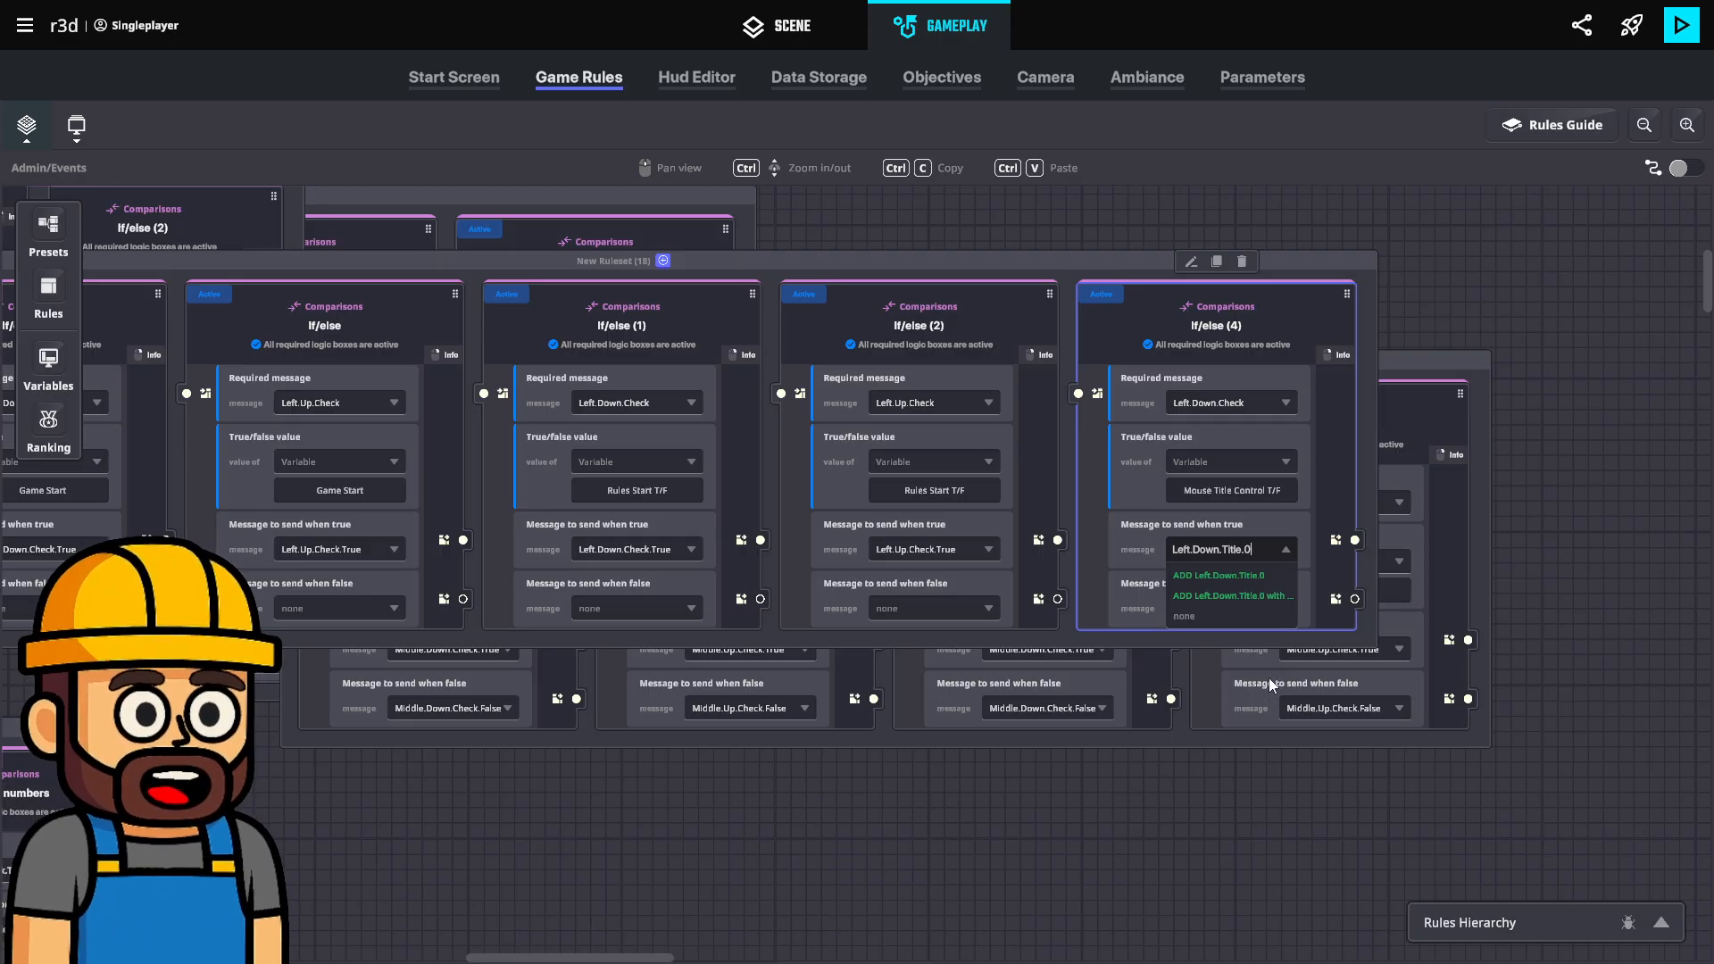
{"action": "type", "text": "True"}
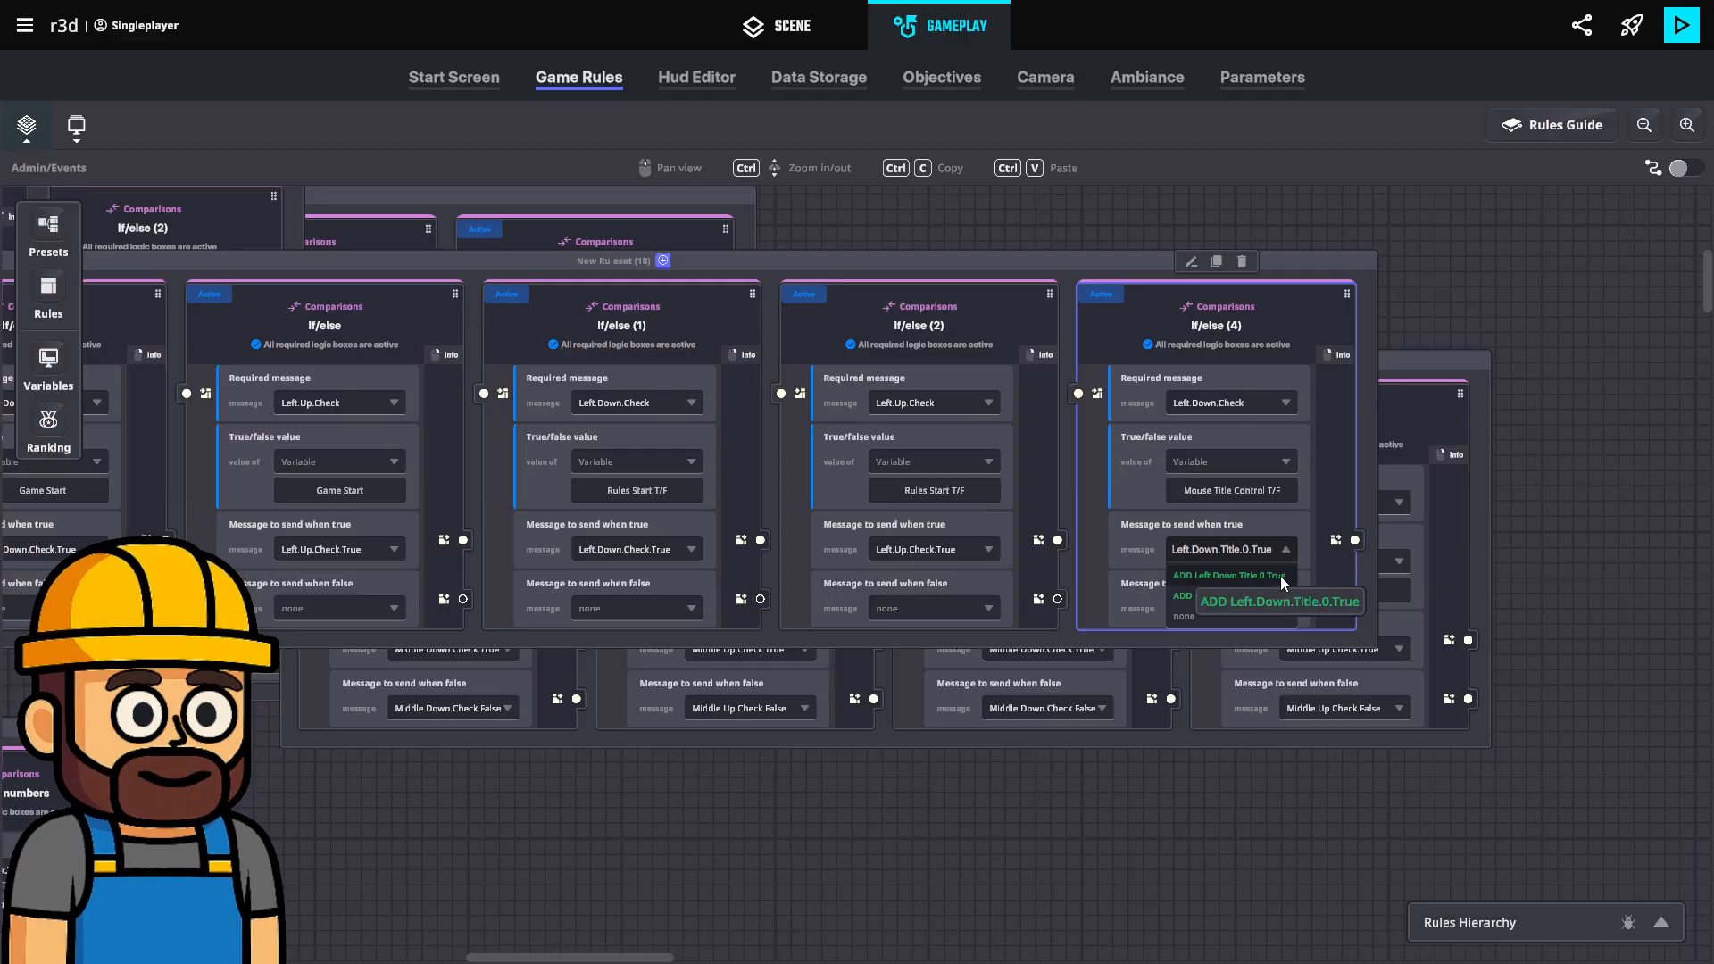
{"action": "left_click", "coordinate": [1280, 575]}
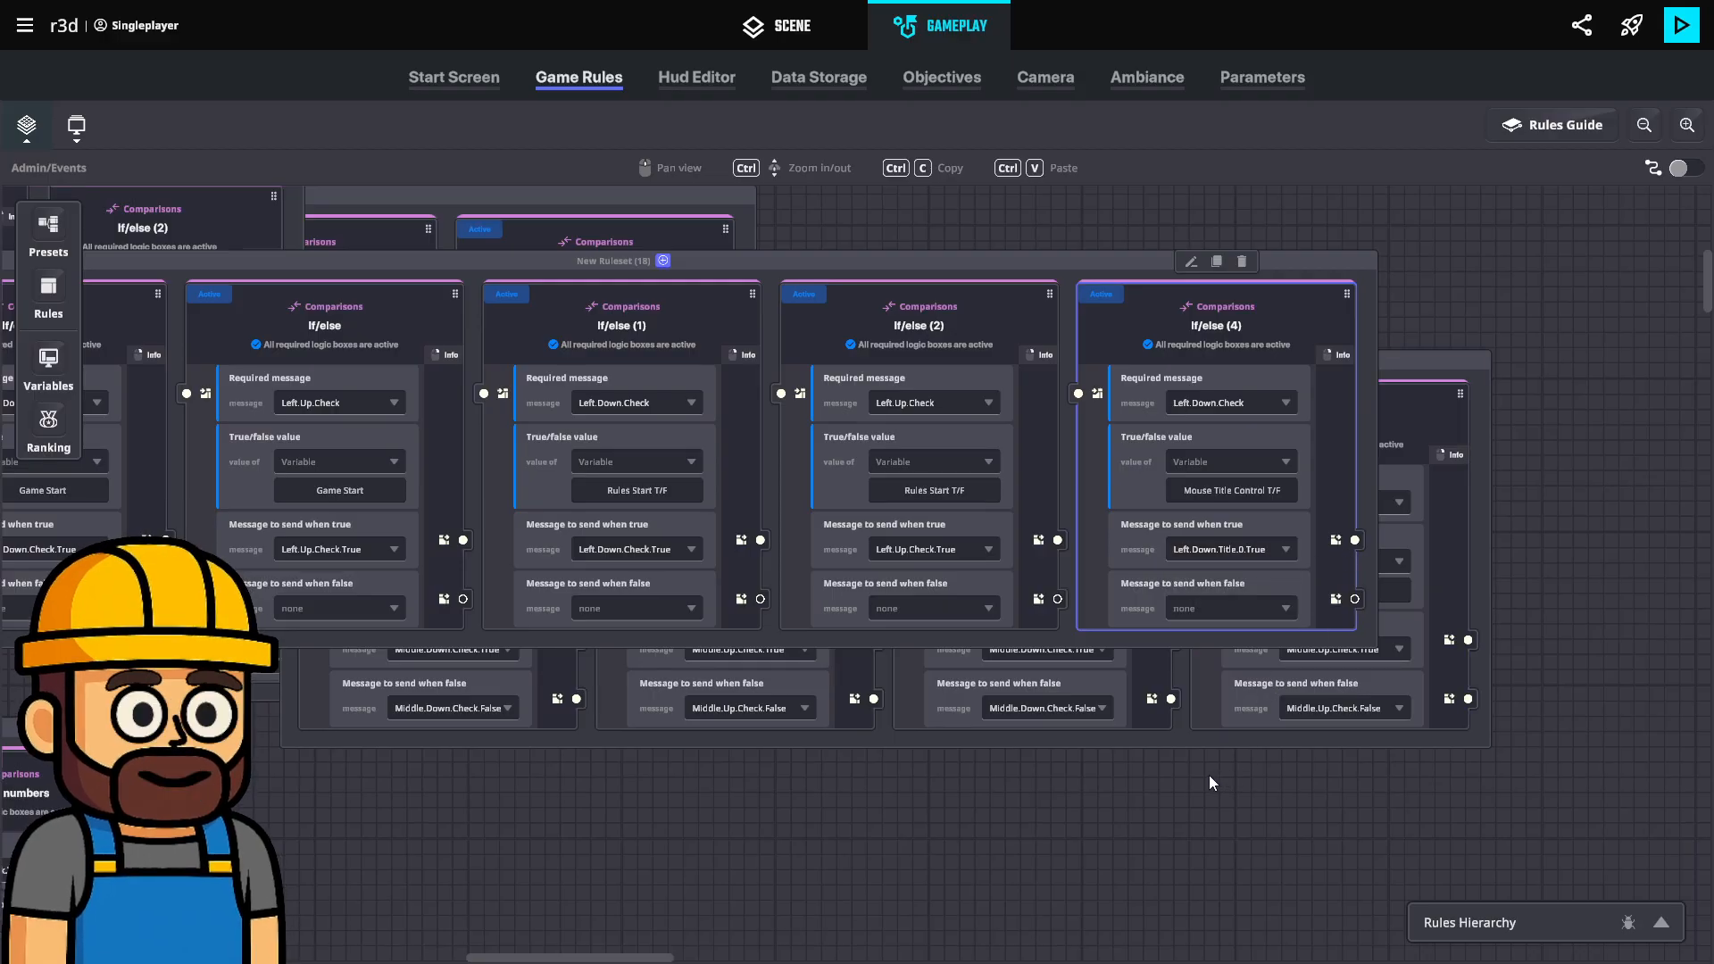
Set the message to send when false to none in the Middle.Down.Check and Middle.Up.Check If/else blocks that test Game Start.
{"action": "left_click", "coordinate": [1430, 368]}
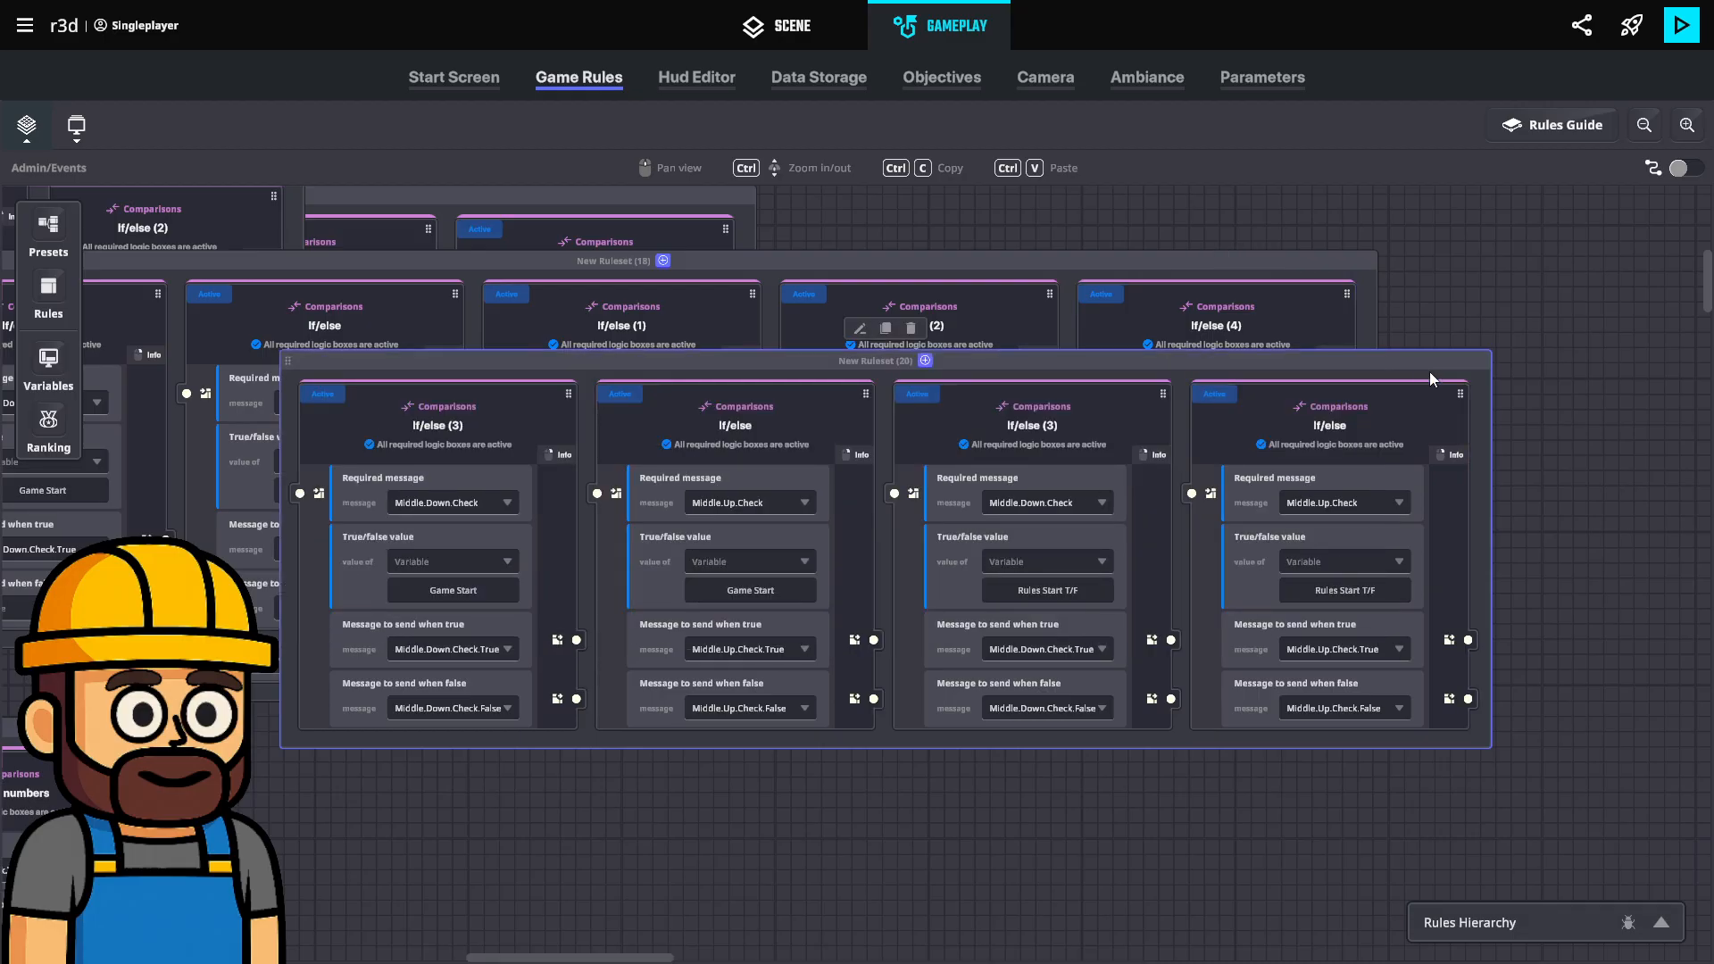
{"action": "left_click", "coordinate": [457, 708]}
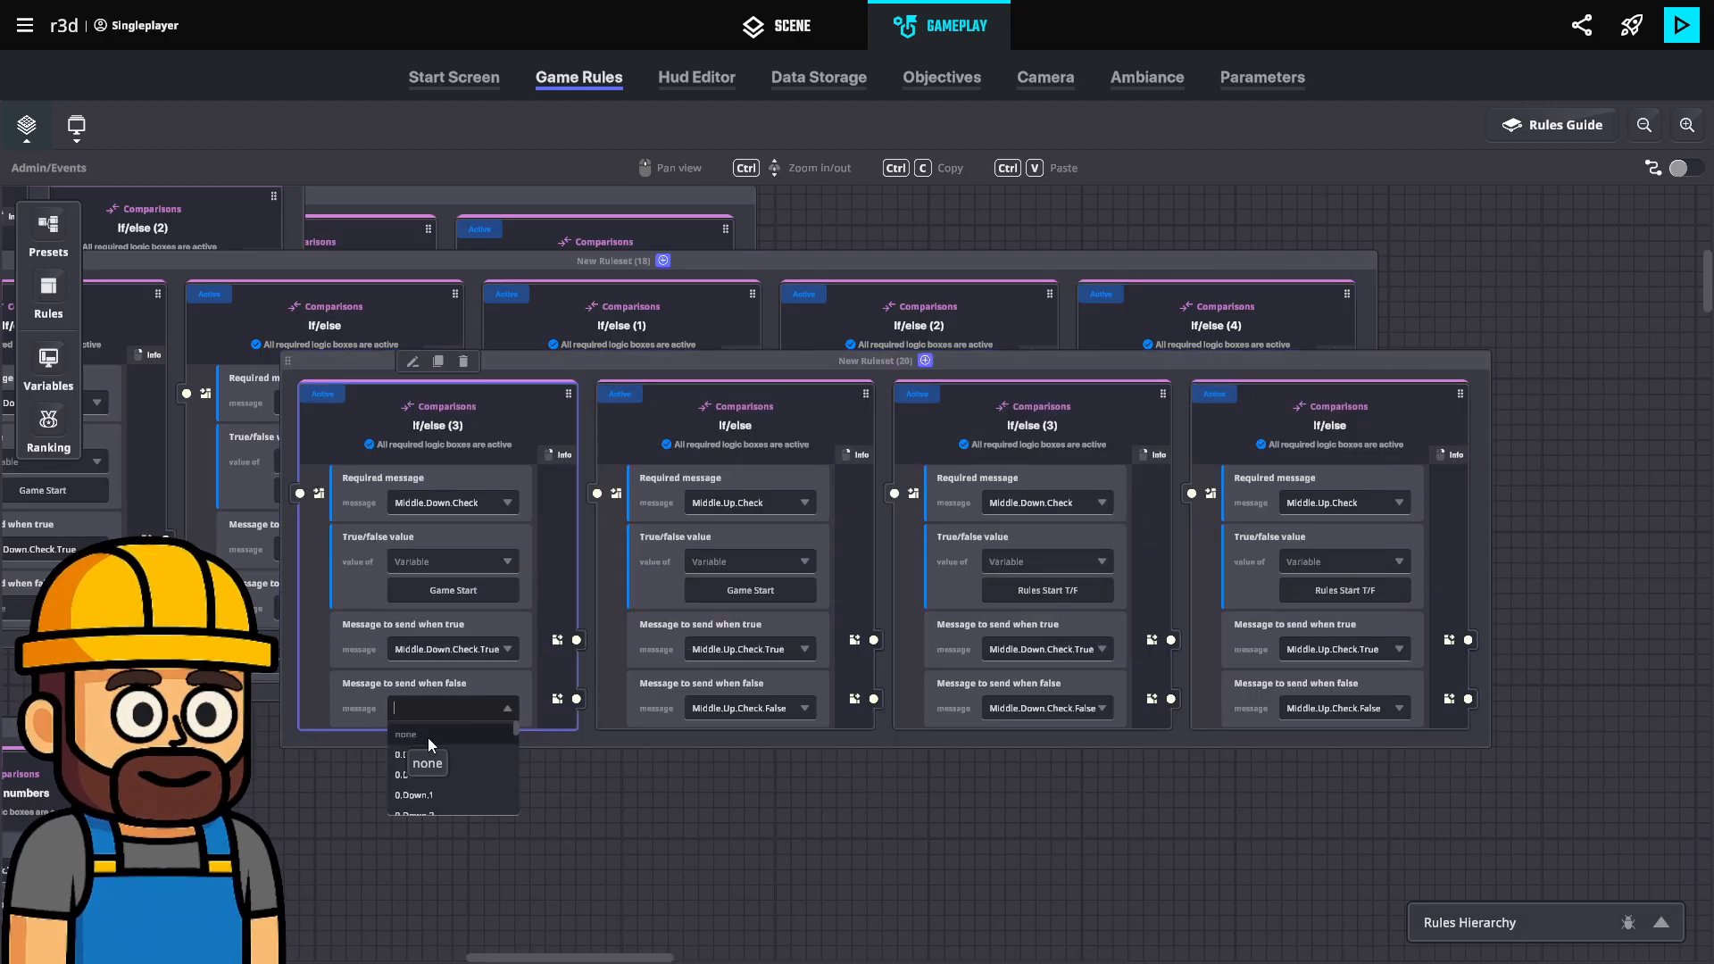
{"action": "left_click", "coordinate": [426, 738]}
{"action": "left_click", "coordinate": [766, 709]}
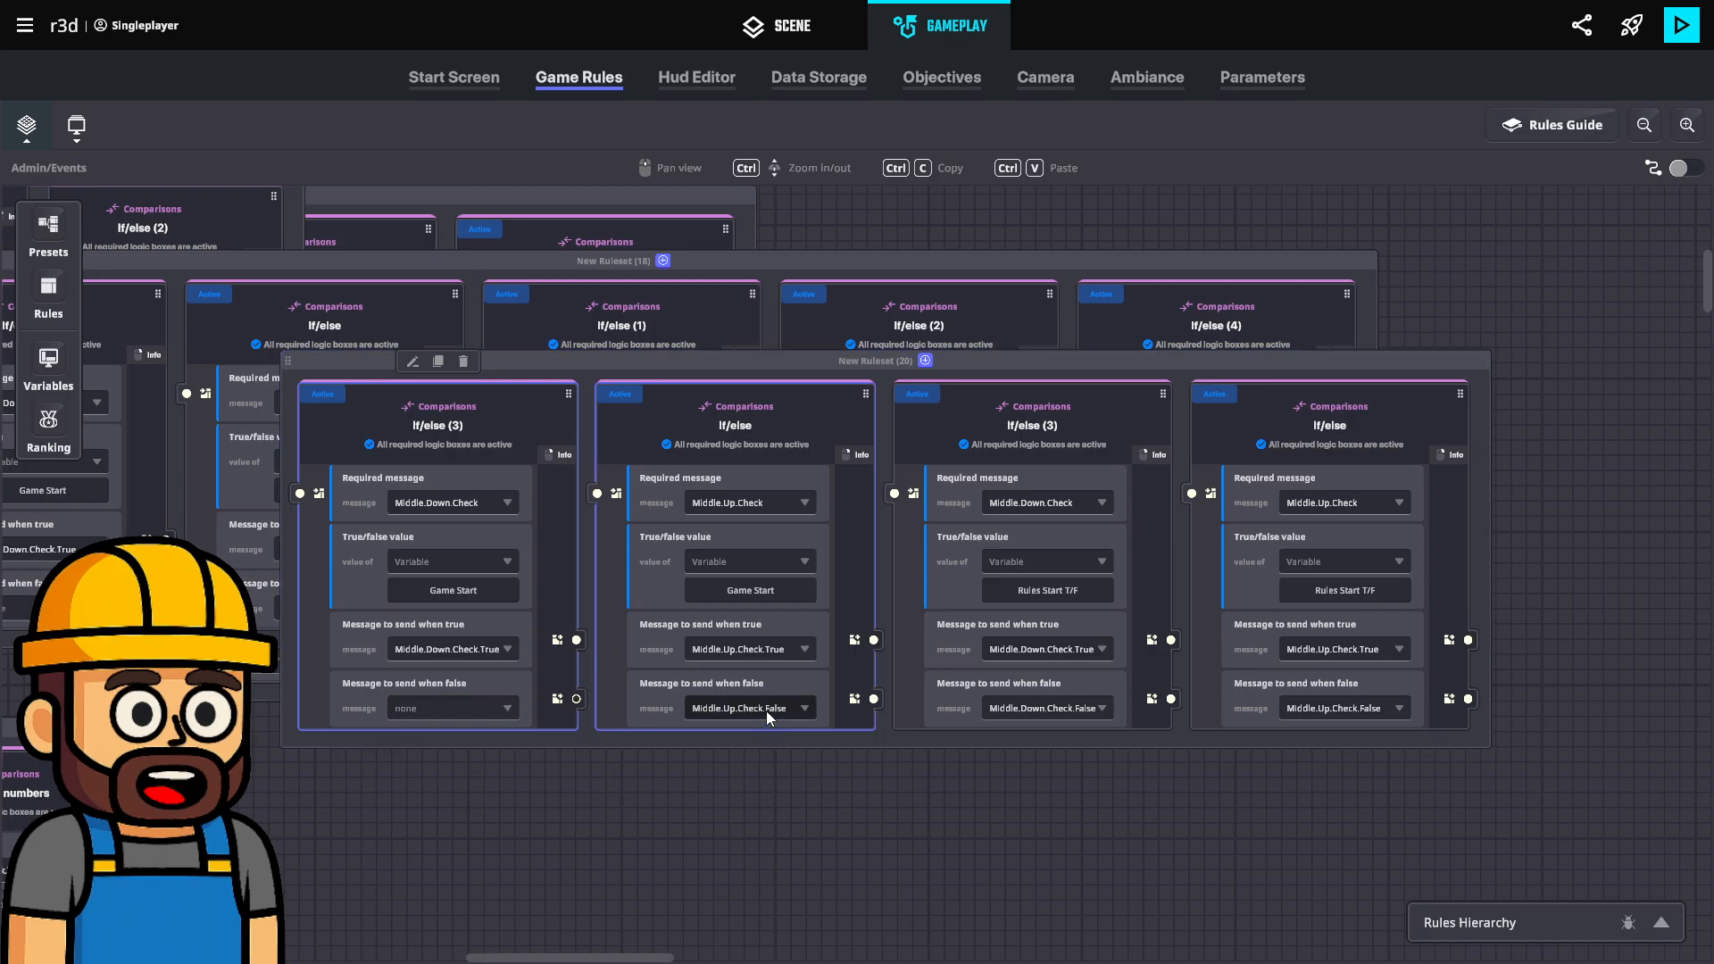
{"action": "left_click", "coordinate": [733, 735]}
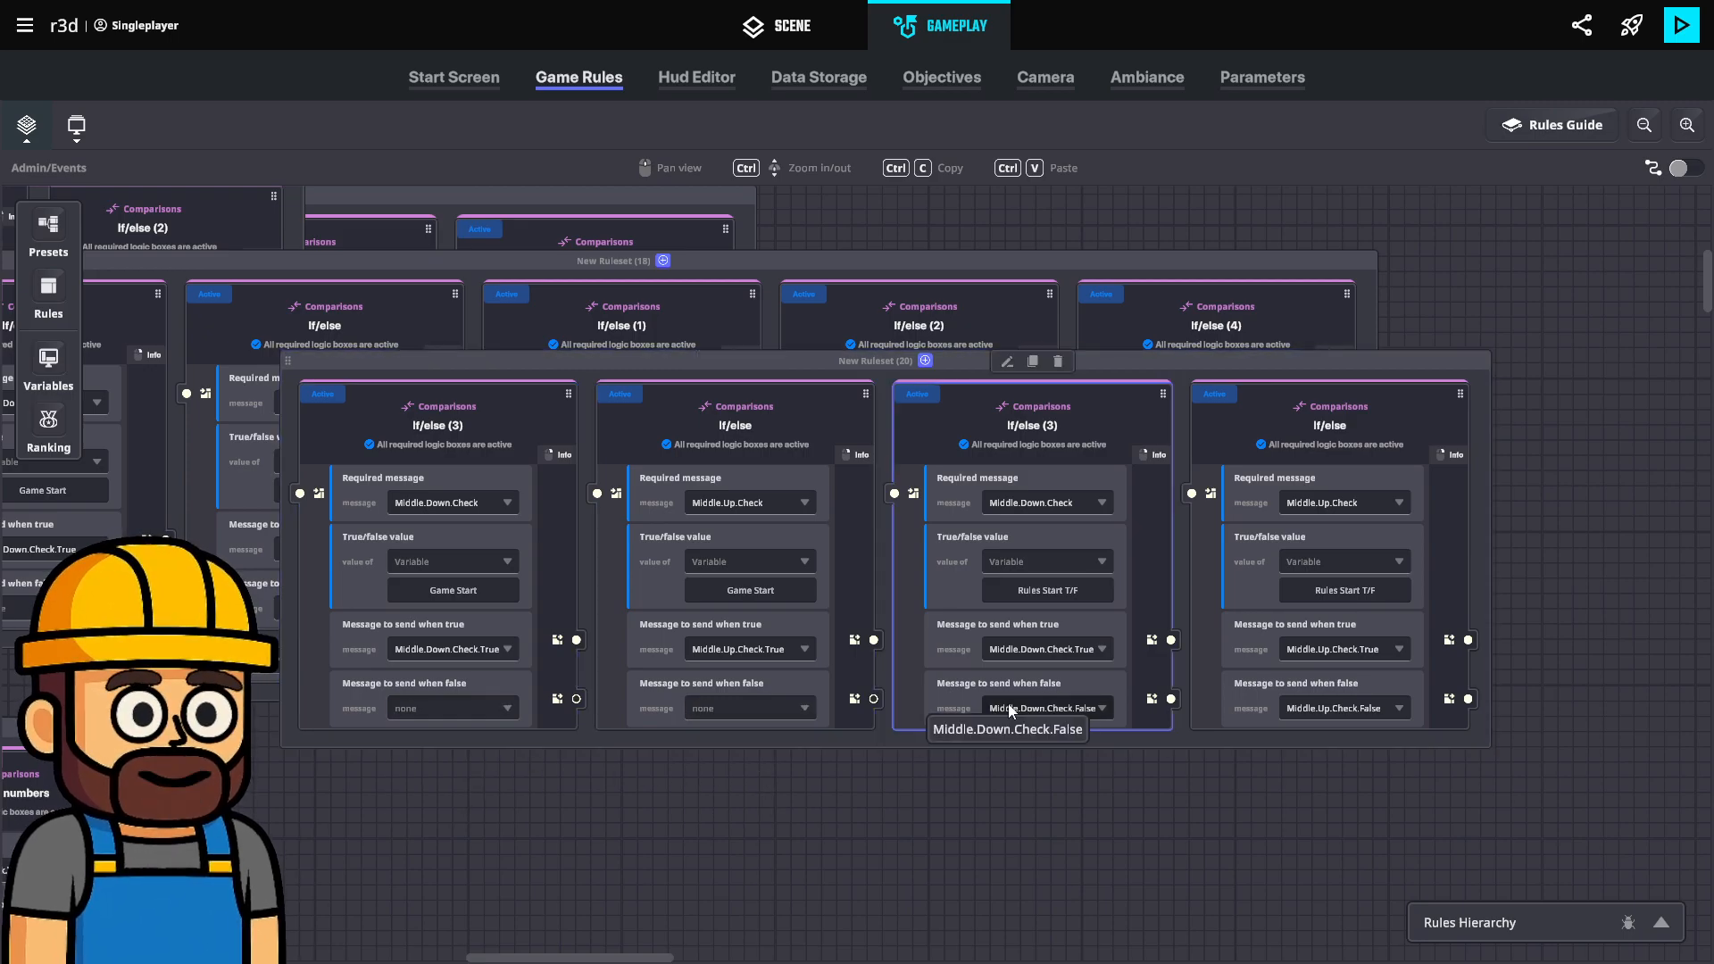
{"action": "left_click", "coordinate": [1008, 707]}
{"action": "left_click", "coordinate": [812, 798]}
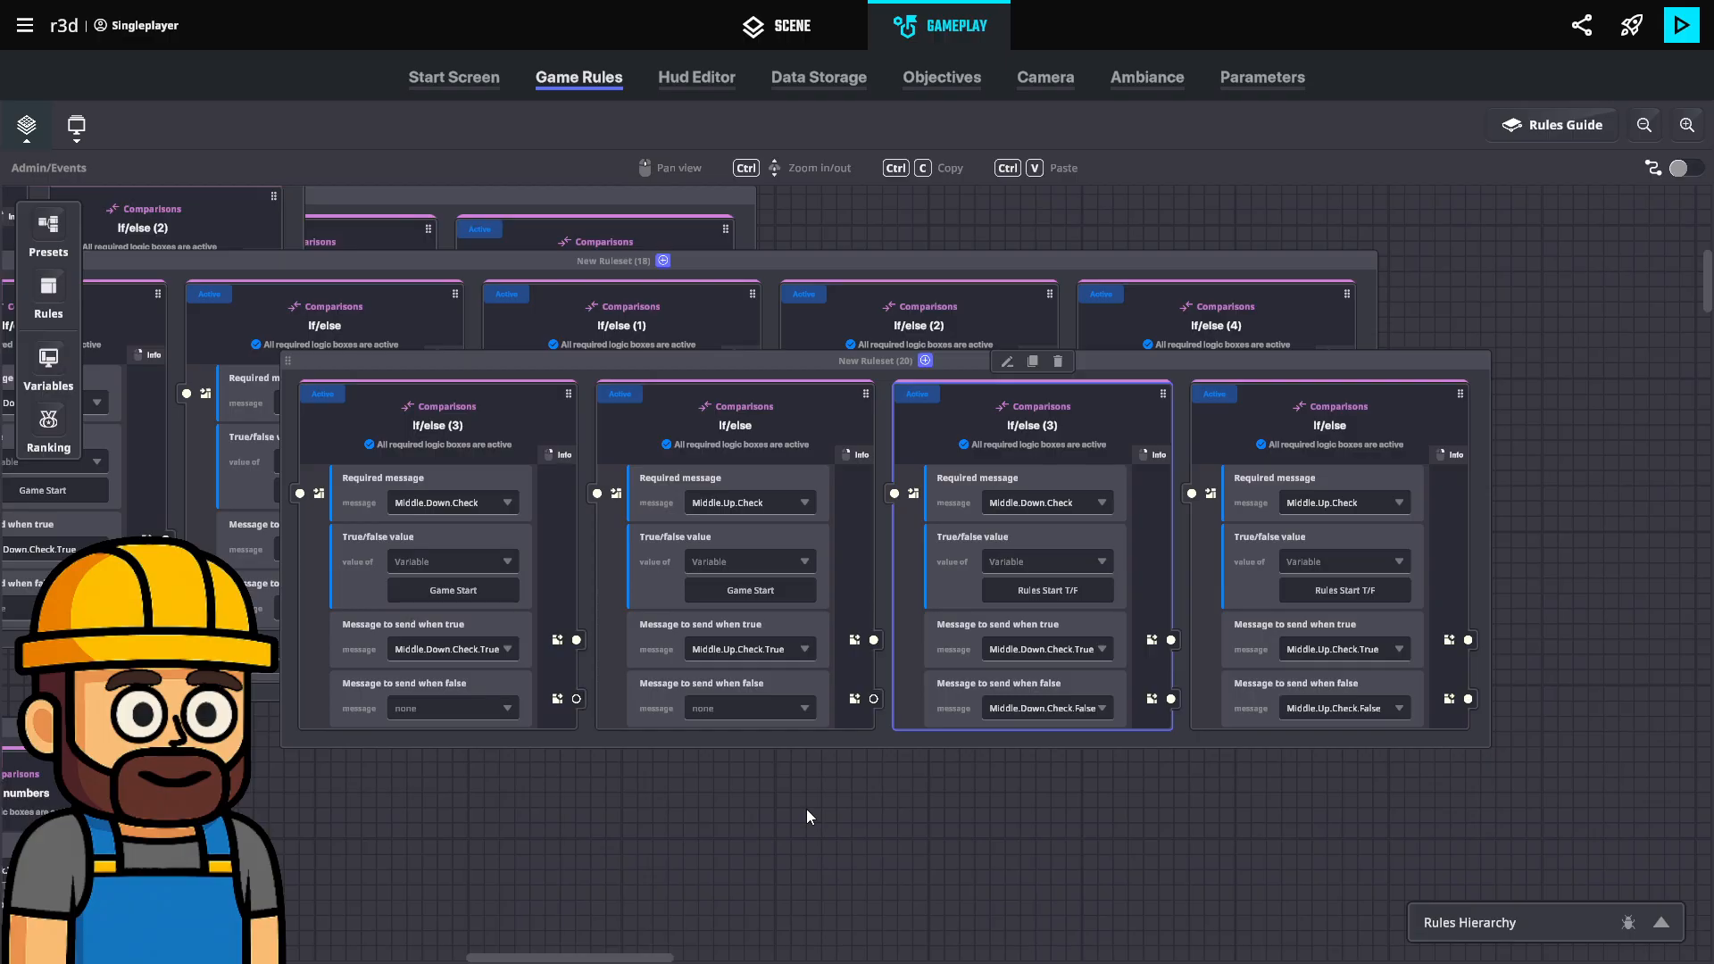
Set the message to send when false back to Middle.Down.Check.False in the Middle.Down.Check If/else block that tests Game Start.
{"action": "left_click_drag", "start_coordinate": [805, 810], "coordinate": [1220, 604]}
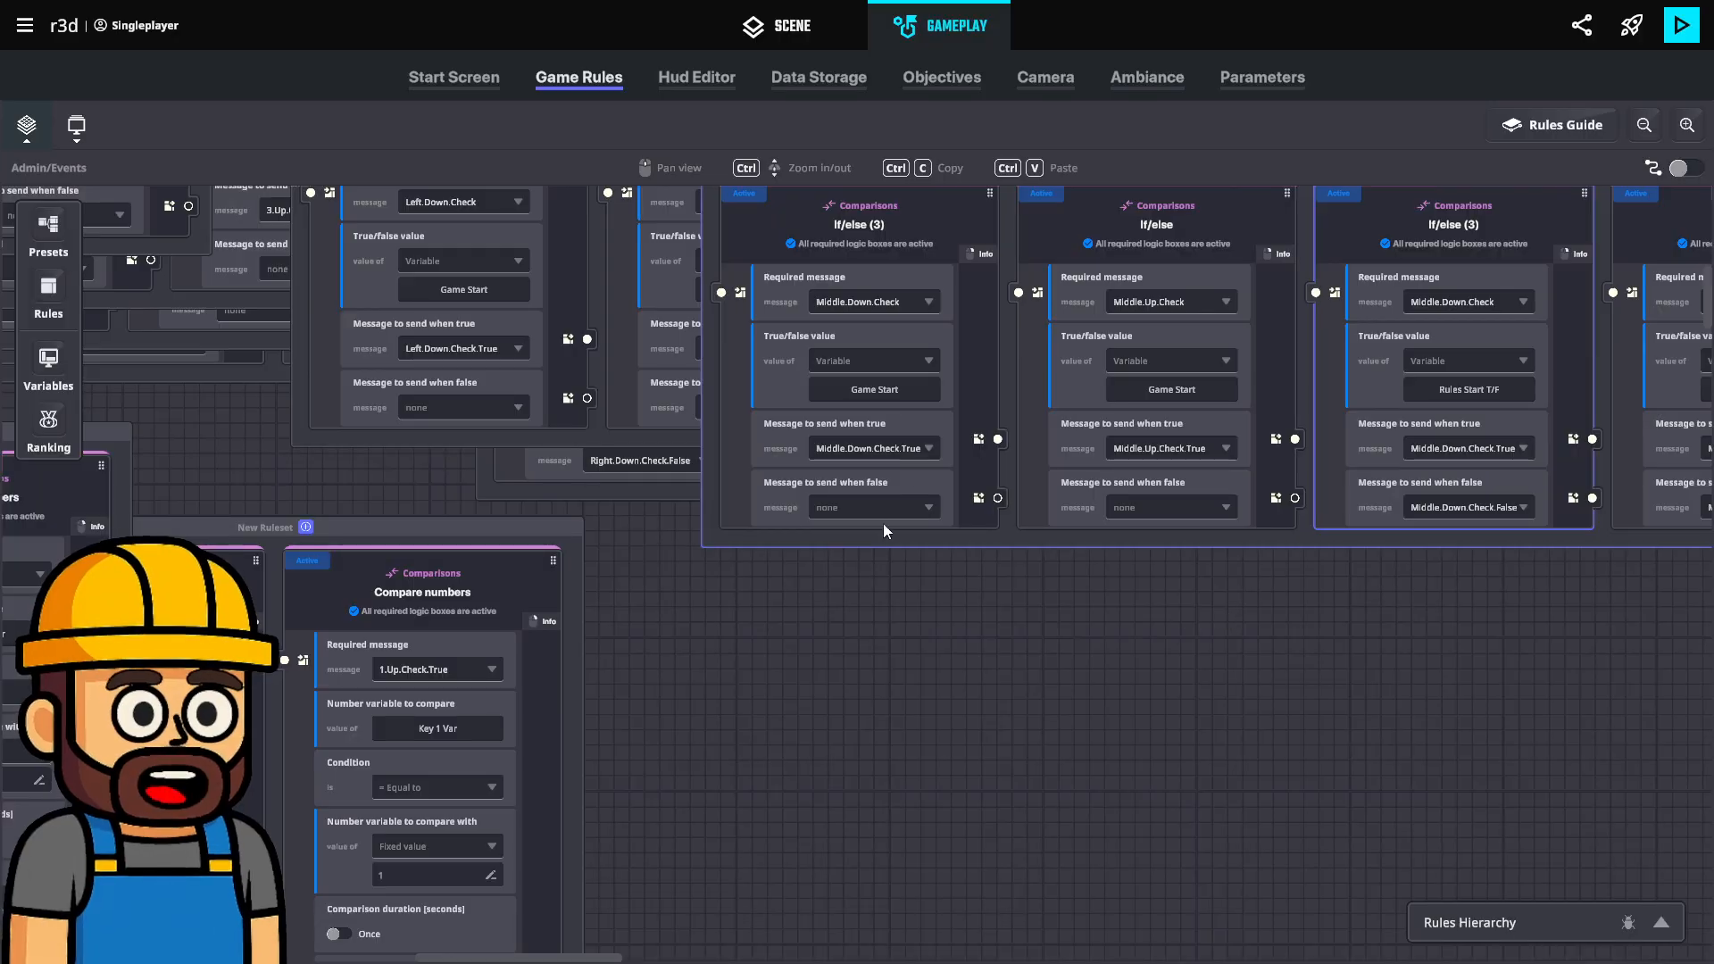
{"action": "left_click", "coordinate": [860, 502]}
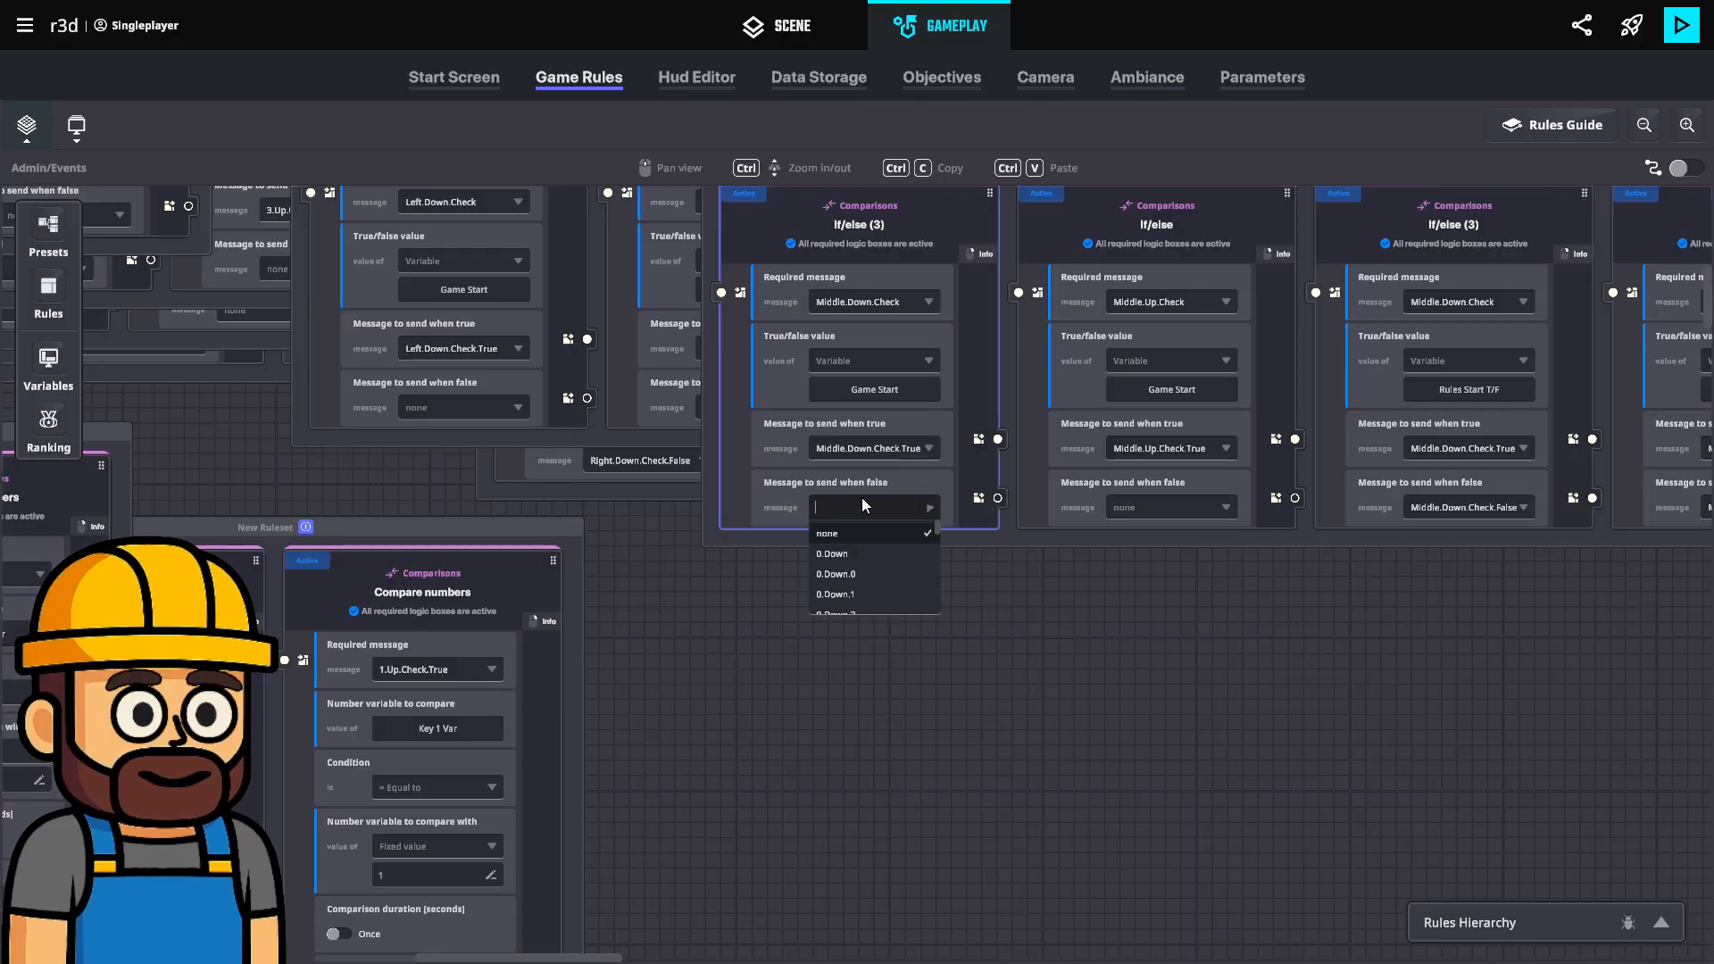
{"action": "key", "text": "ctrl+v"}
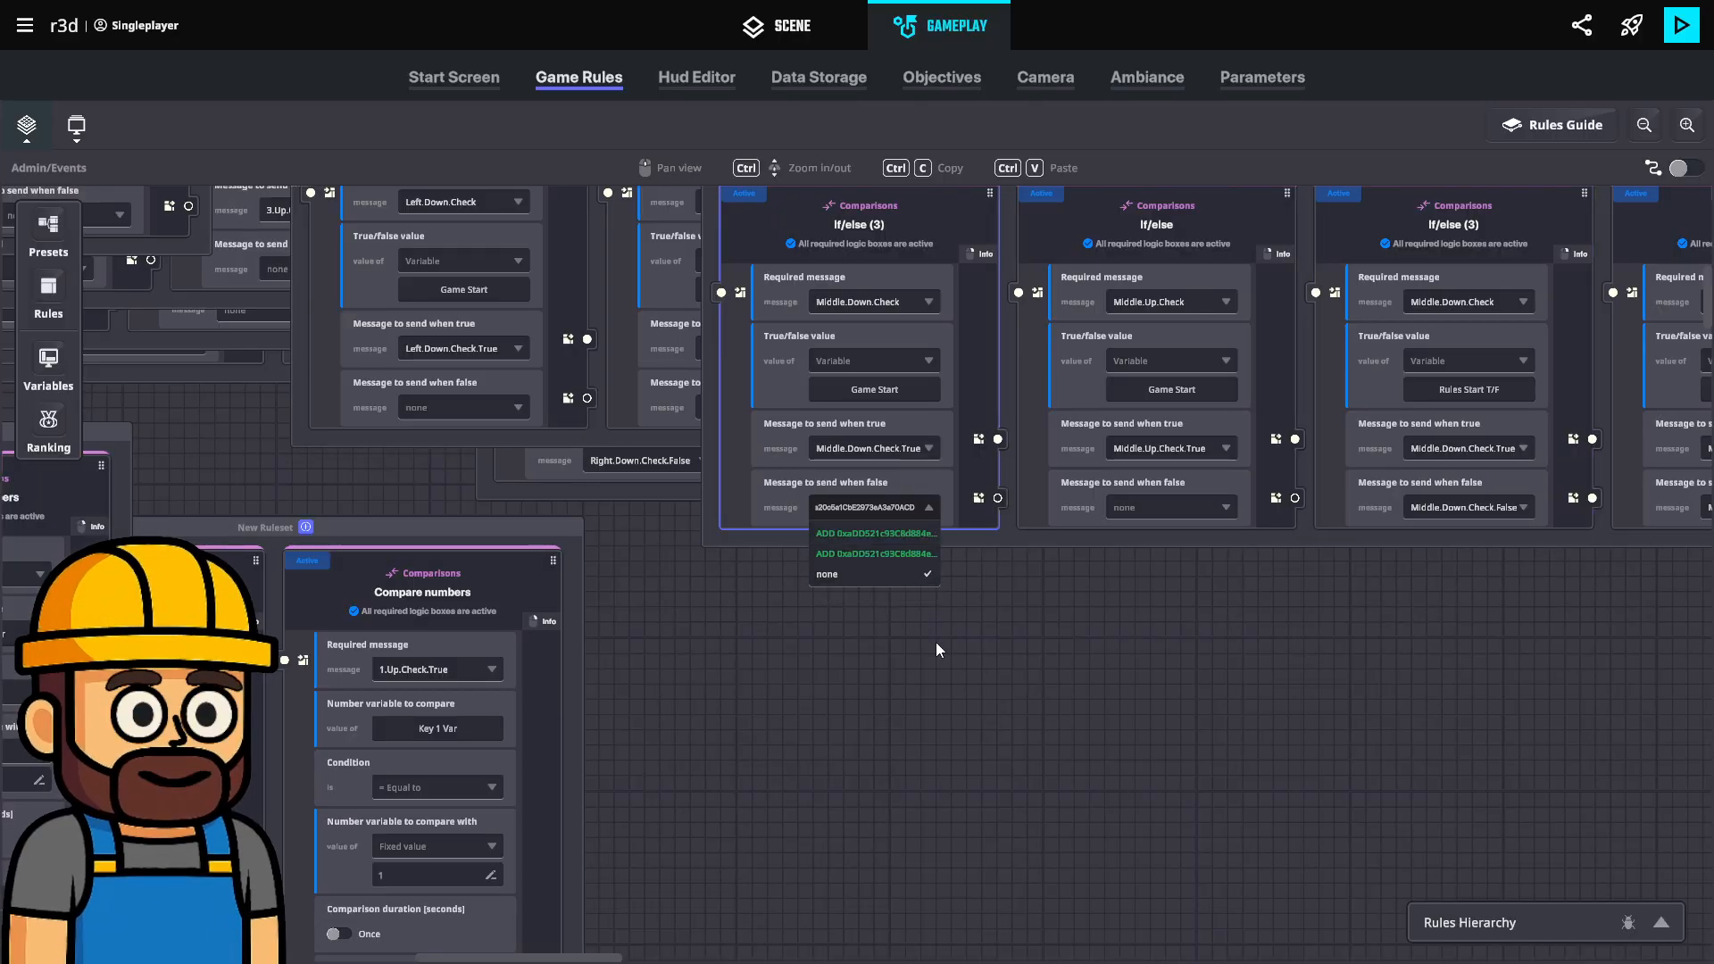
{"action": "left_click", "coordinate": [1024, 669]}
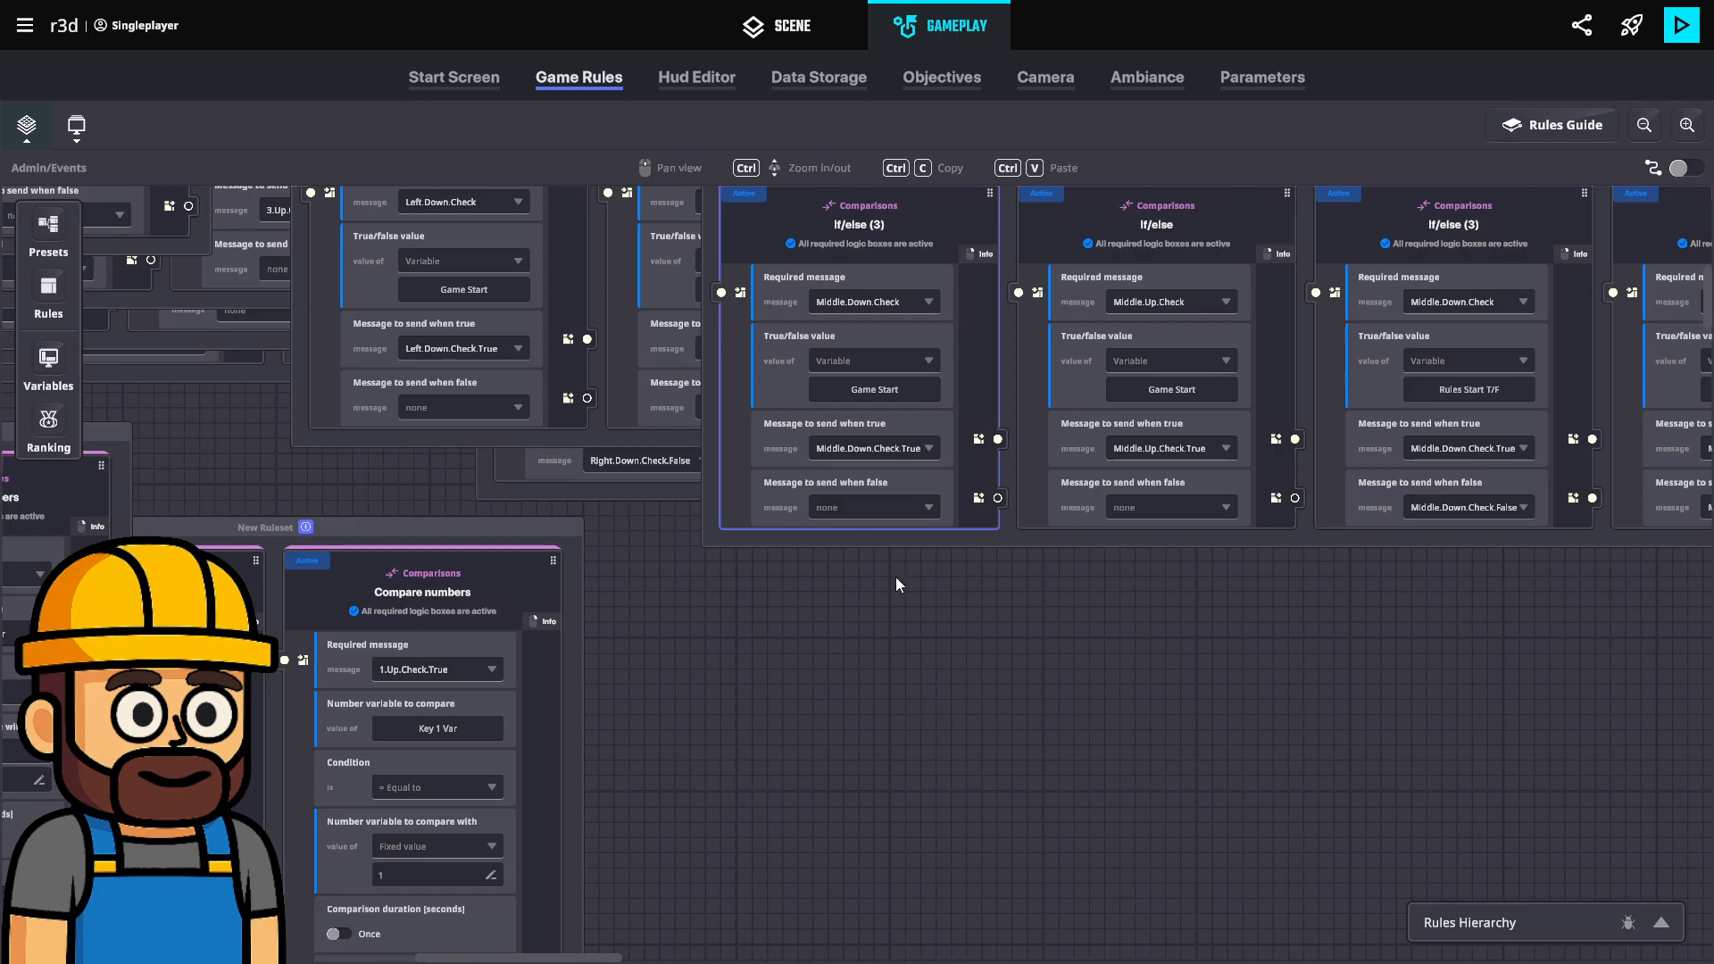
{"action": "left_click", "coordinate": [895, 505]}
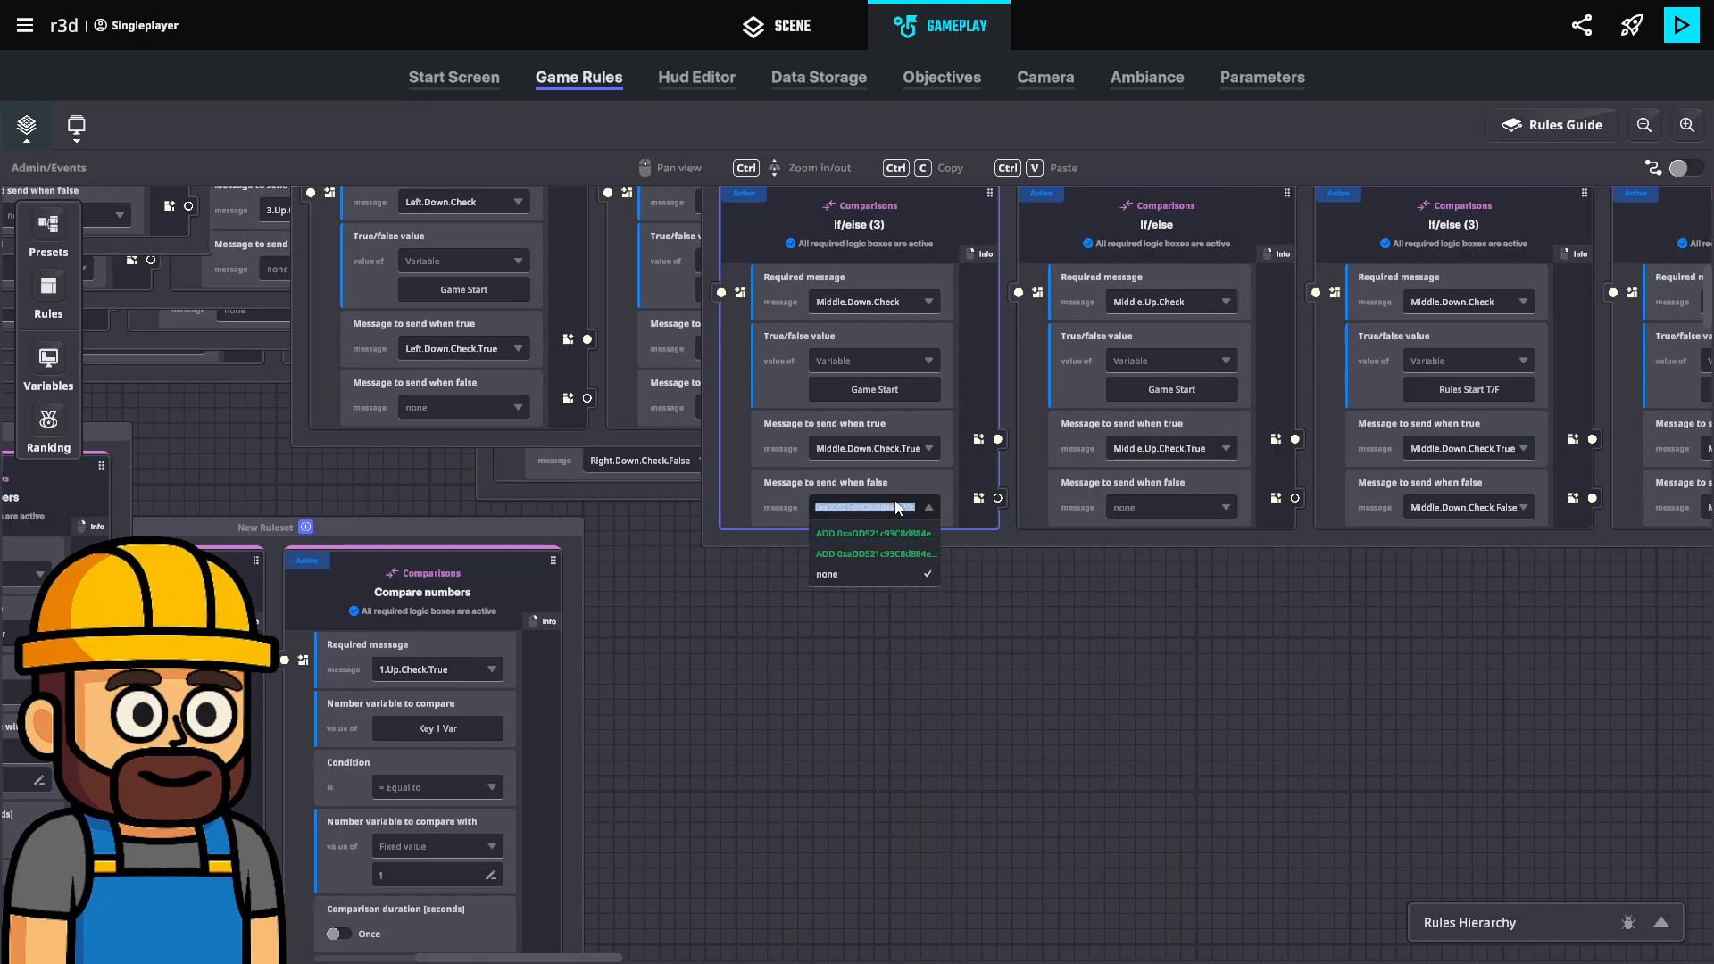
{"action": "type", "text": "Middle."}
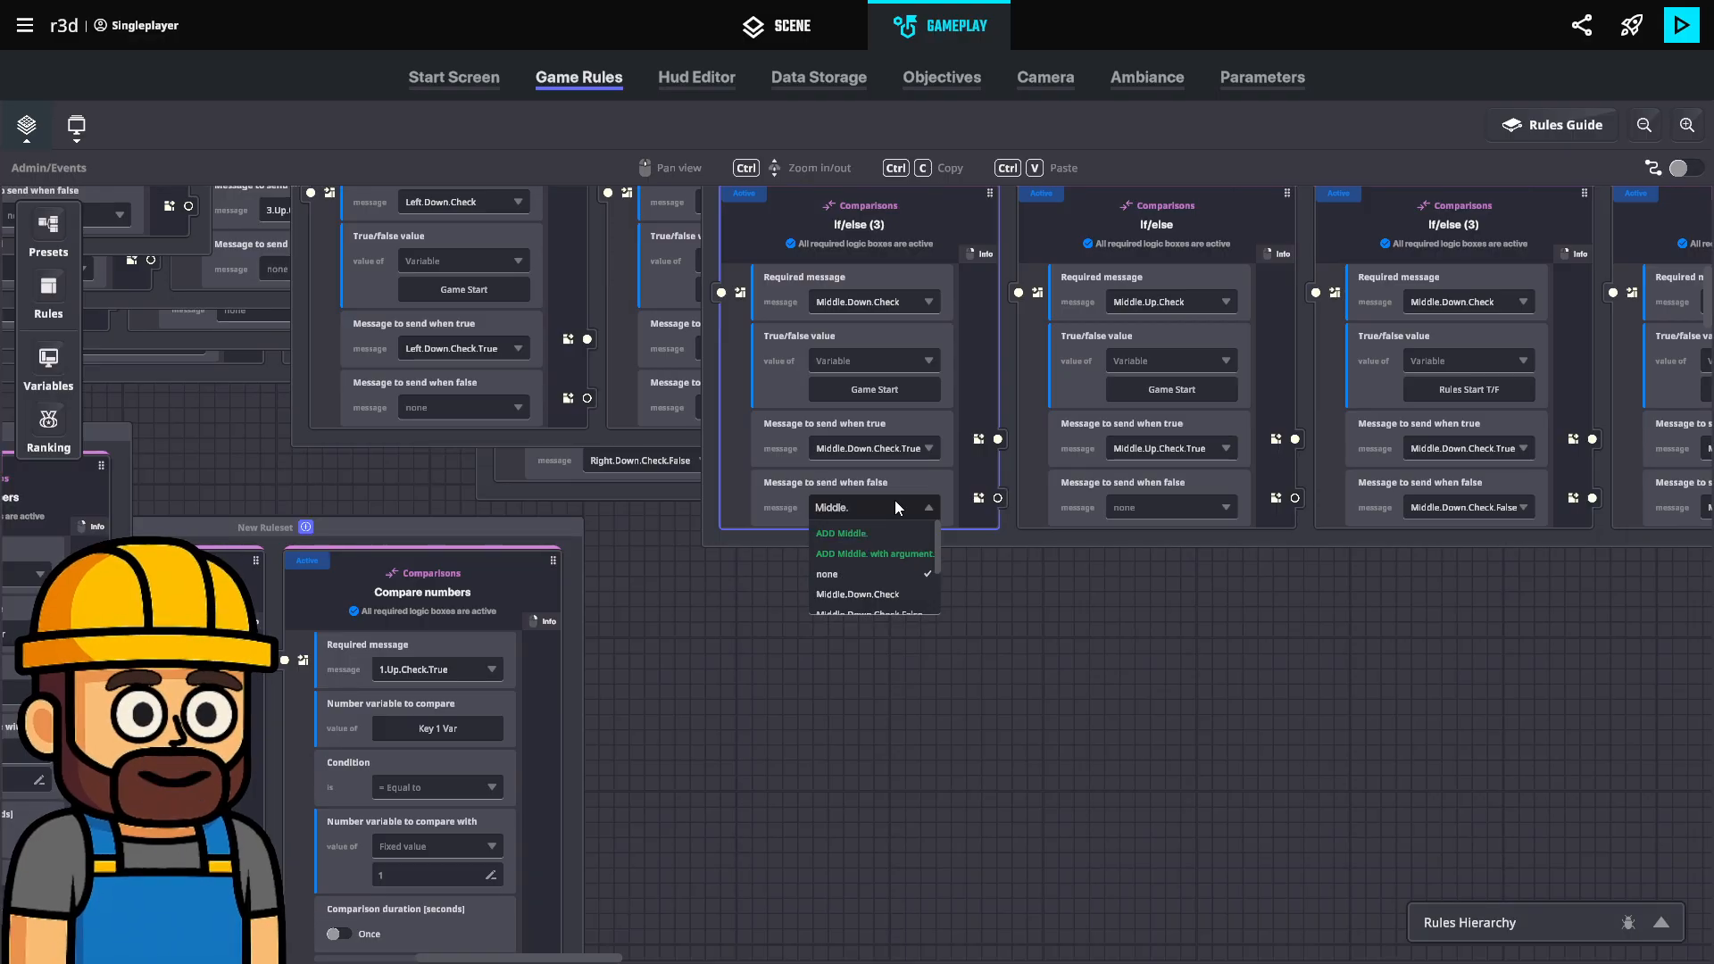
{"action": "type", "text": "Down."}
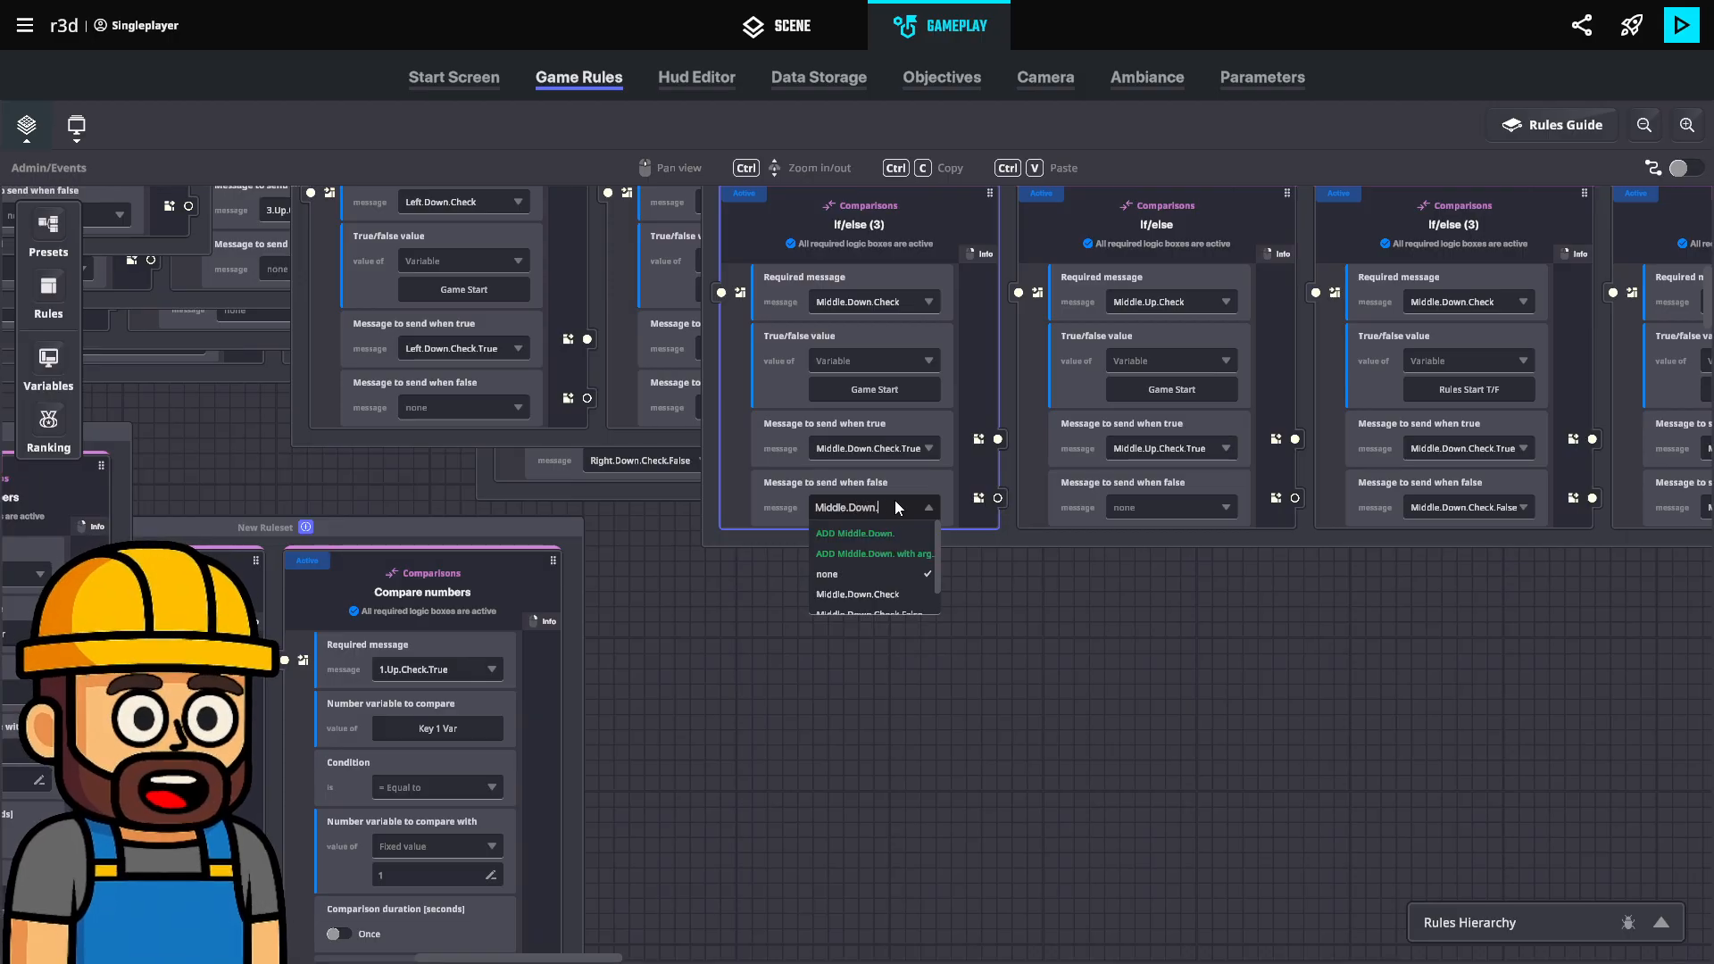
{"action": "type", "text": "Check.False"}
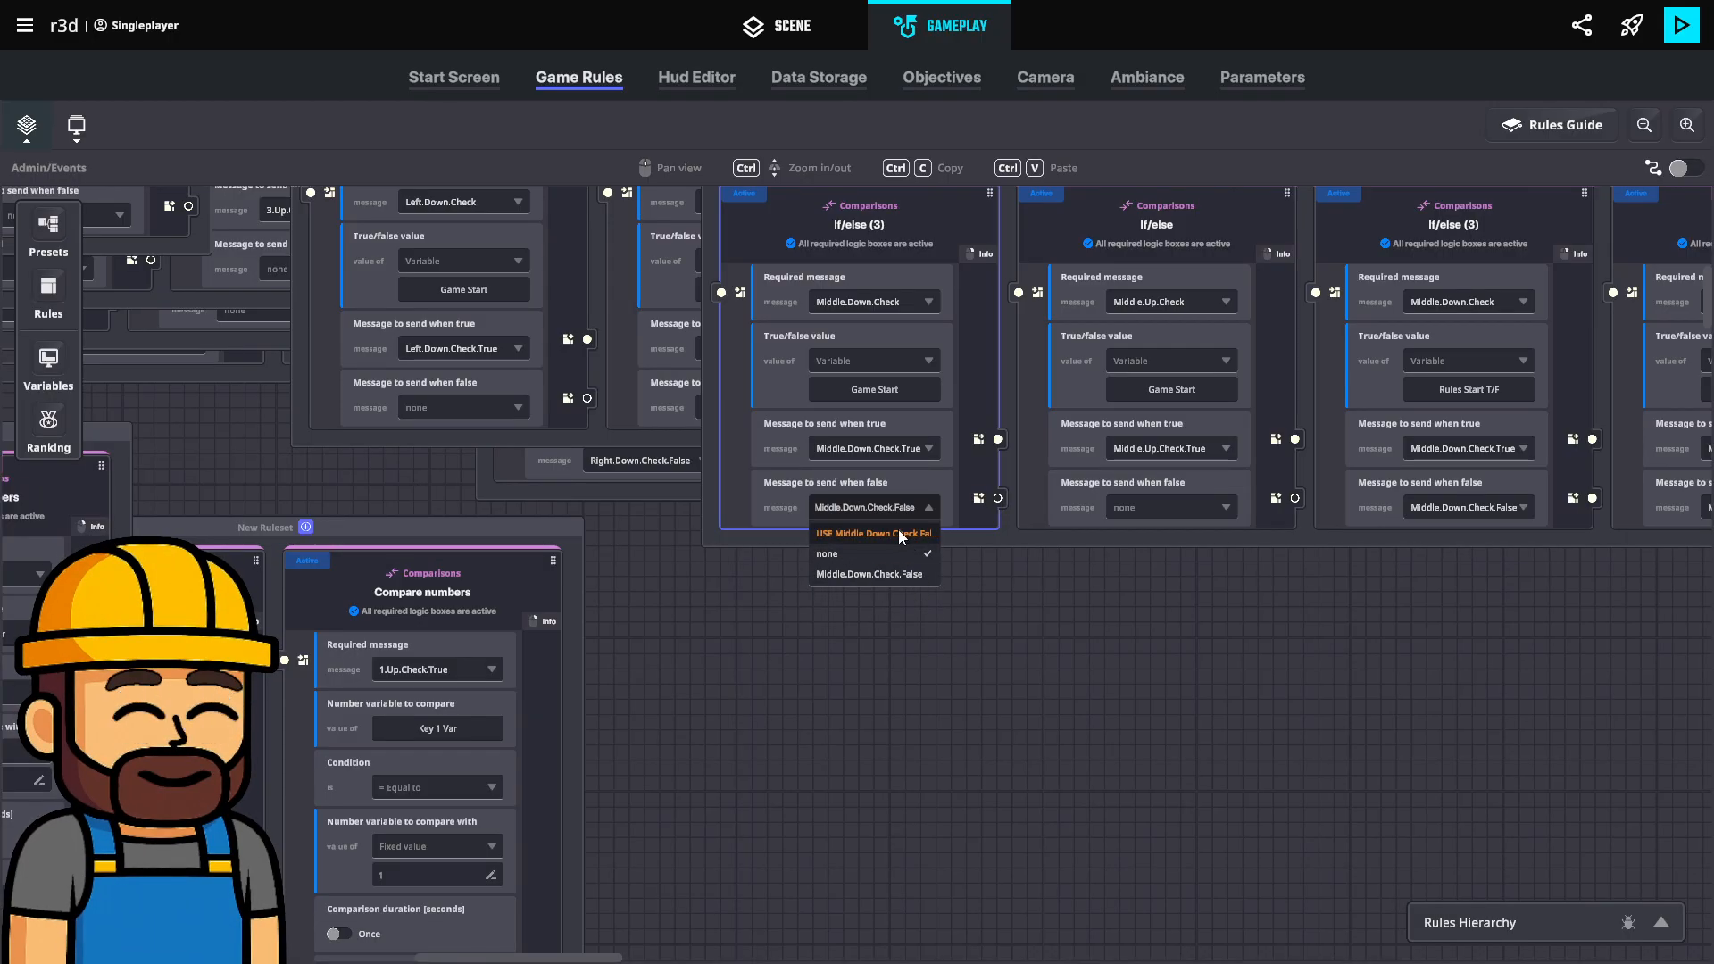
{"action": "left_click", "coordinate": [900, 532]}
Restore Middle.Up.Check.False as the message to send when false in the Middle.Up.Check If/else block that tests Game Start.
{"action": "left_click", "coordinate": [1185, 505]}
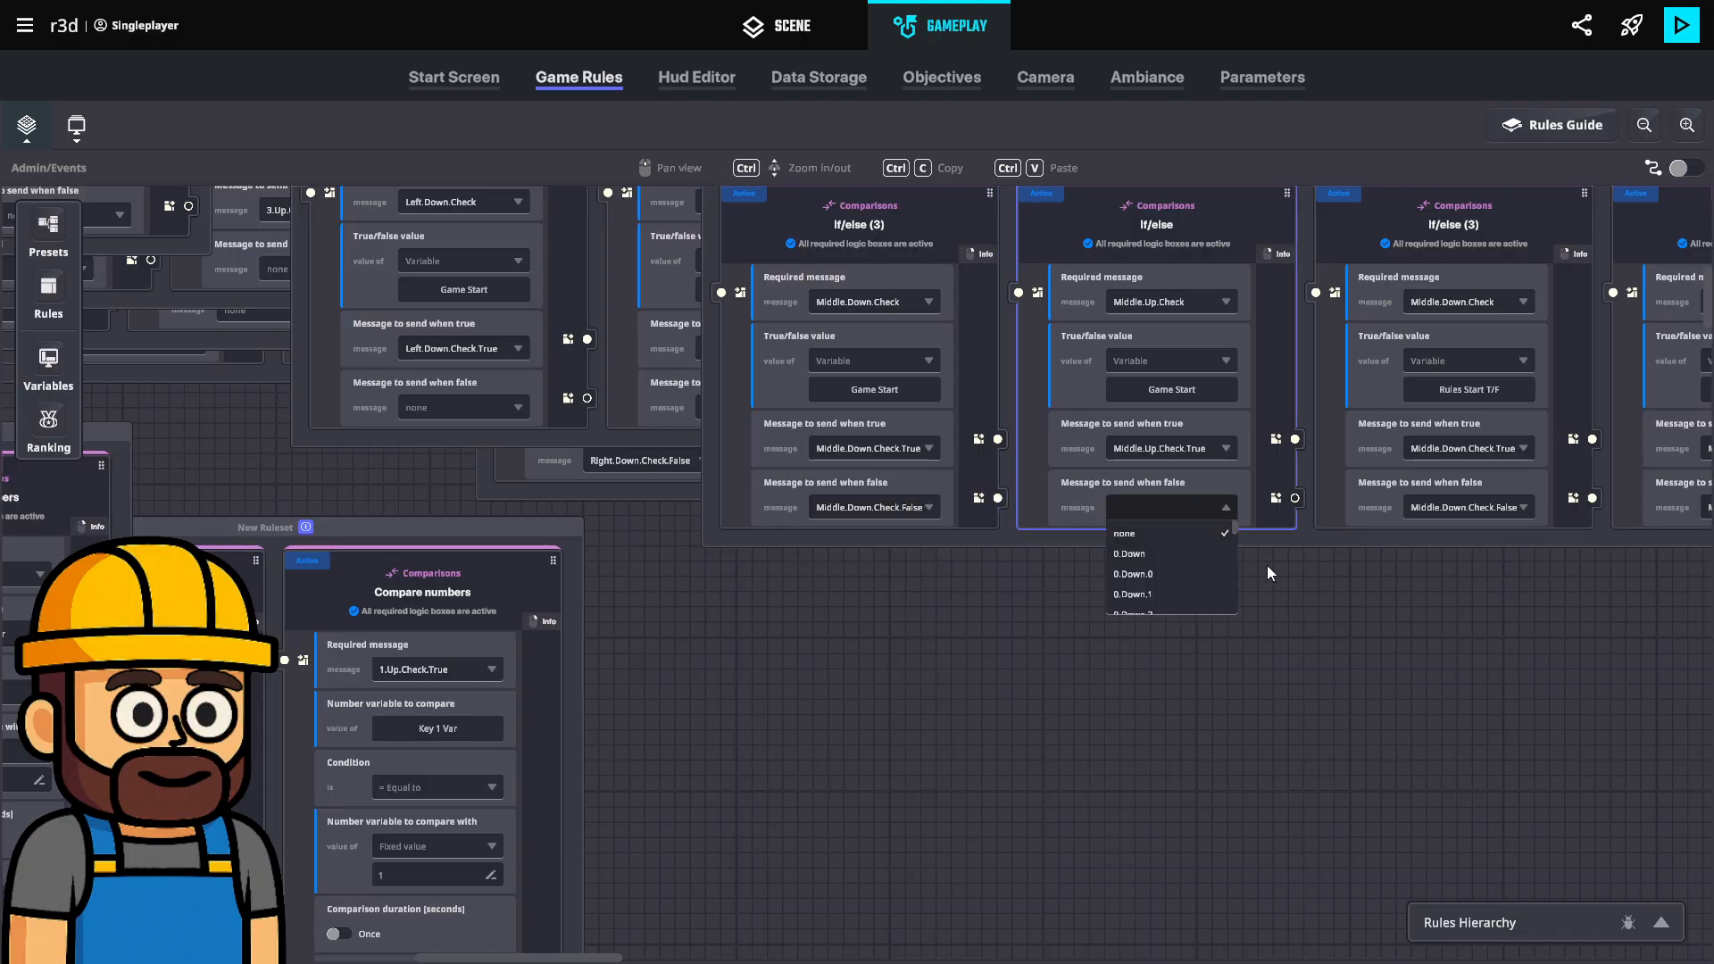
{"action": "type", "text": "Middle.up.Ch"}
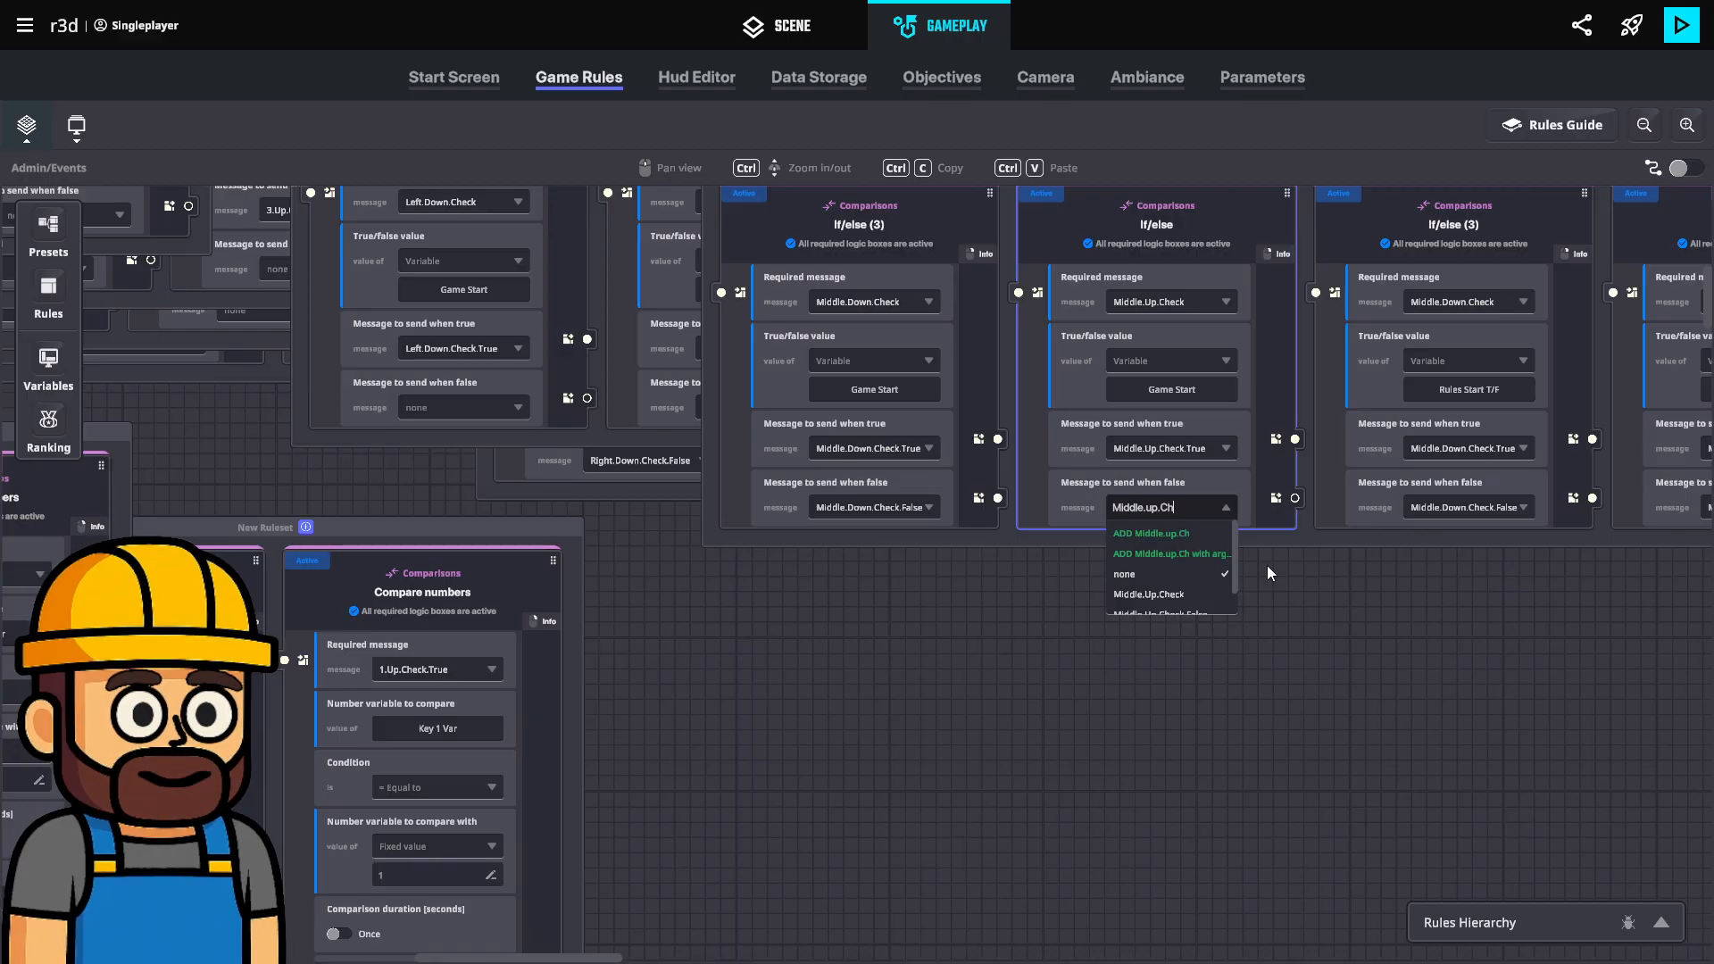
{"action": "type", "text": "eck.fa"}
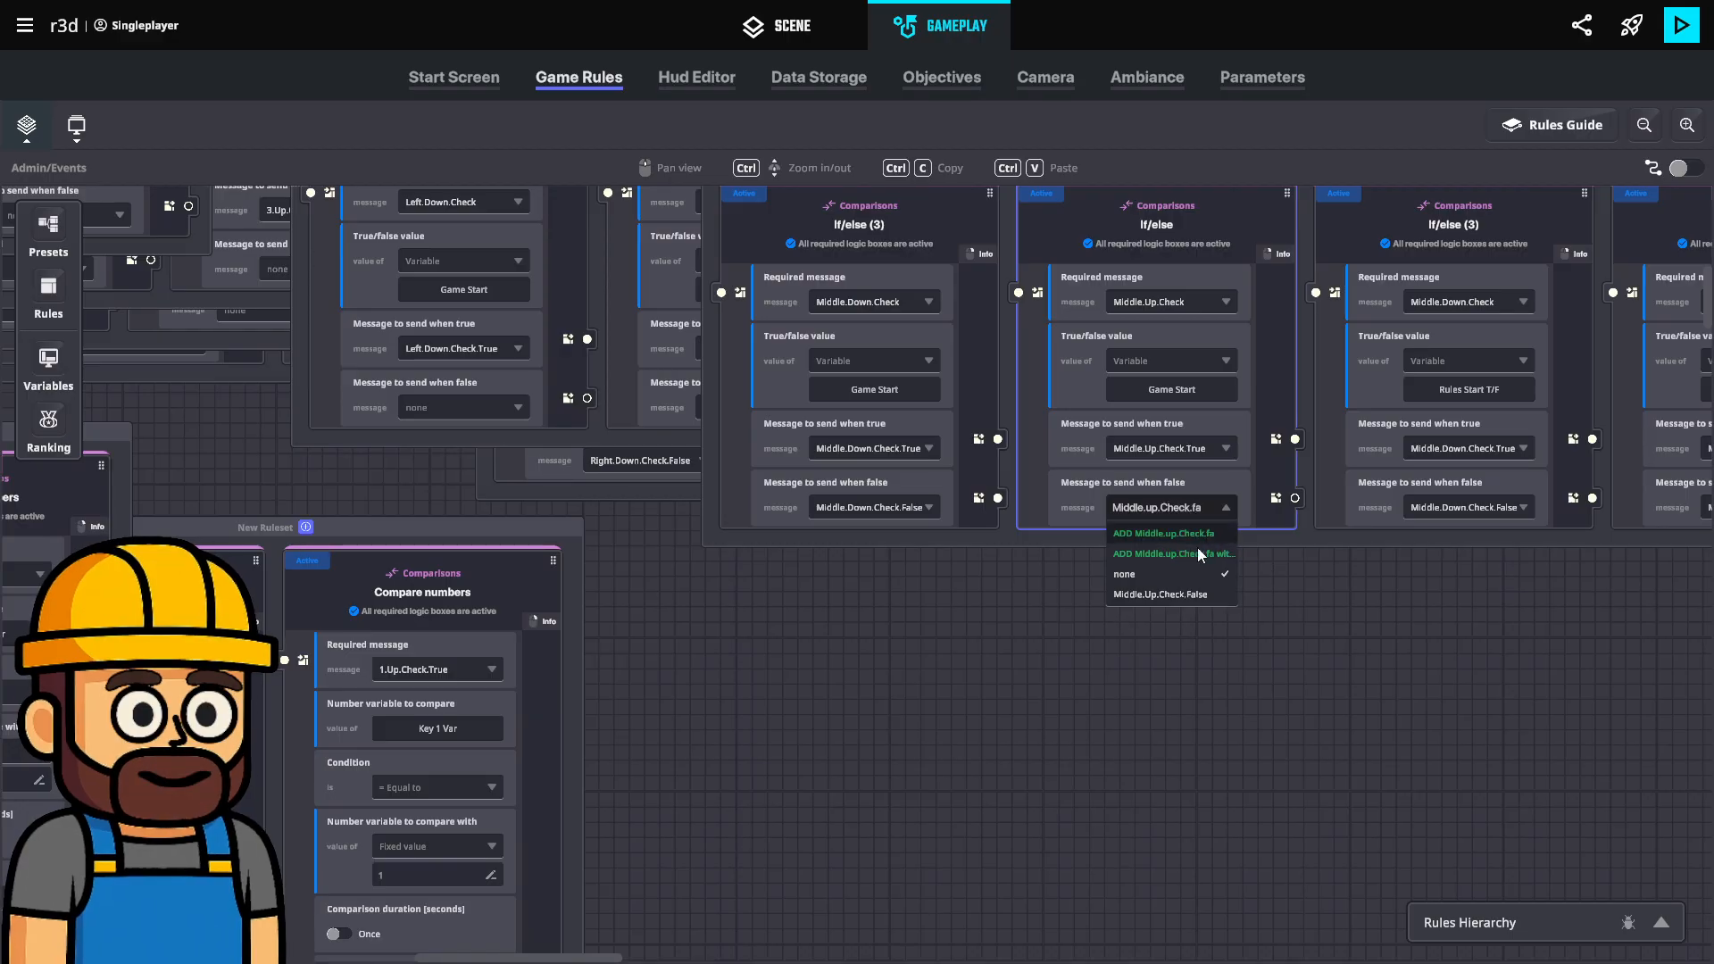
{"action": "left_click", "coordinate": [1197, 592]}
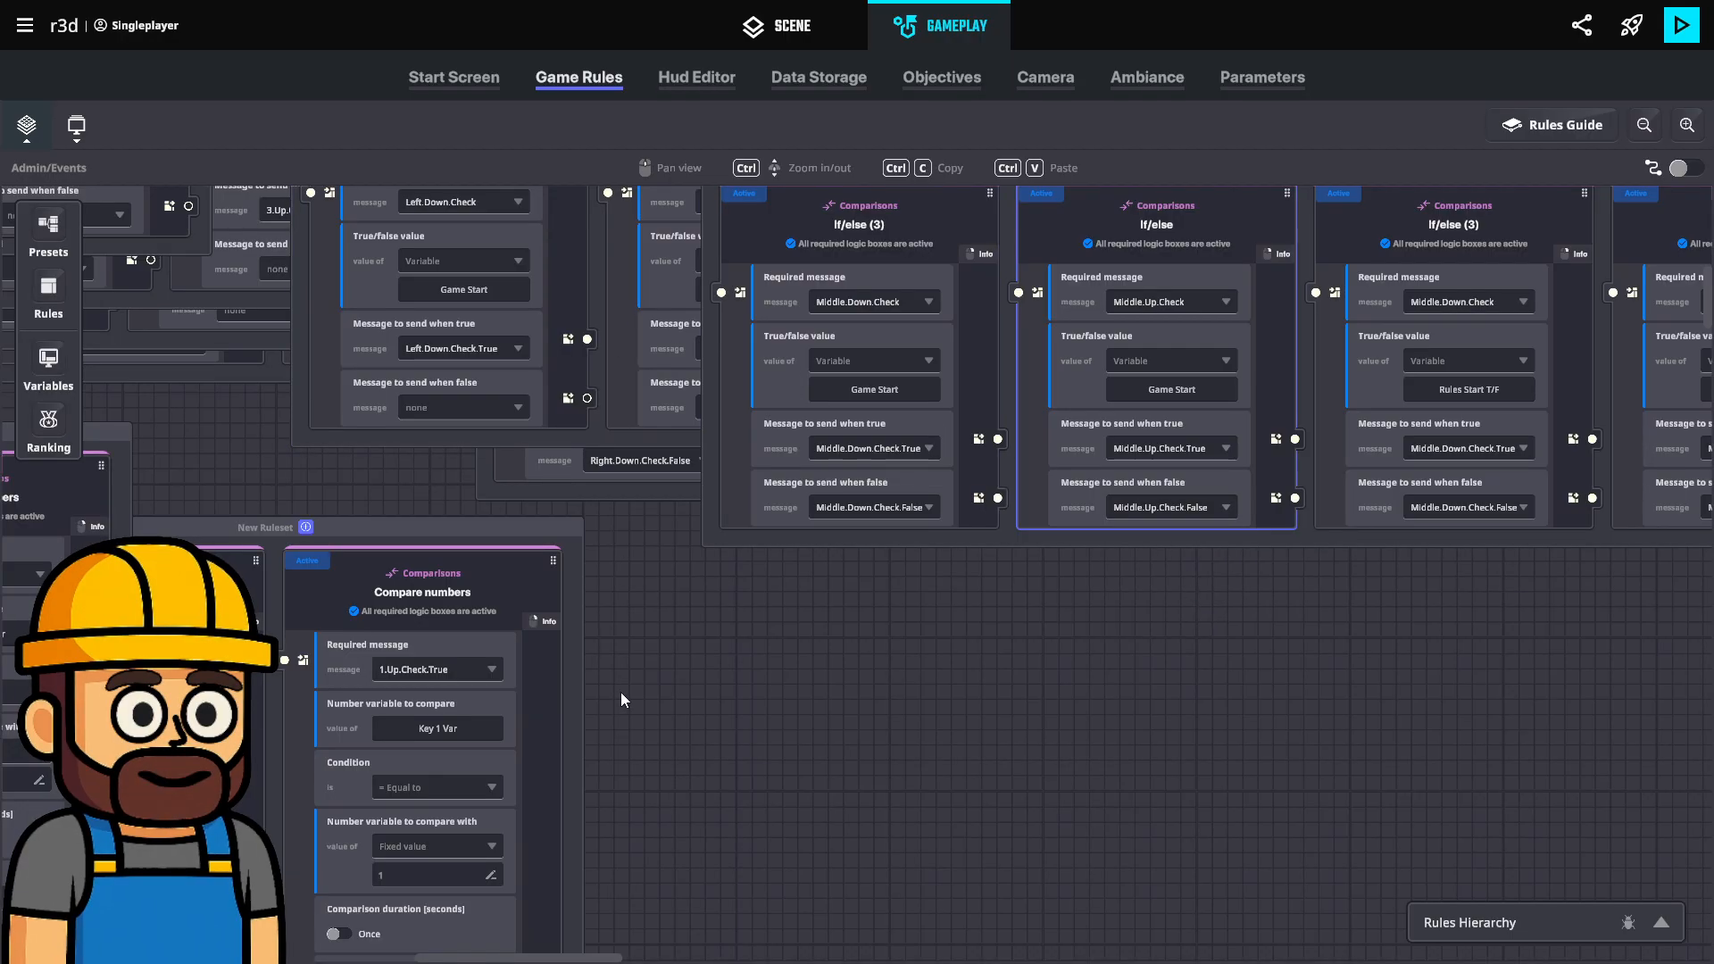
Duplicate the Right.Up.Check If/else block that tests Rules Start T/F and make the copy test Mouse Title Control T/F instead.
{"action": "left_click_drag", "start_coordinate": [619, 692], "coordinate": [595, 854]}
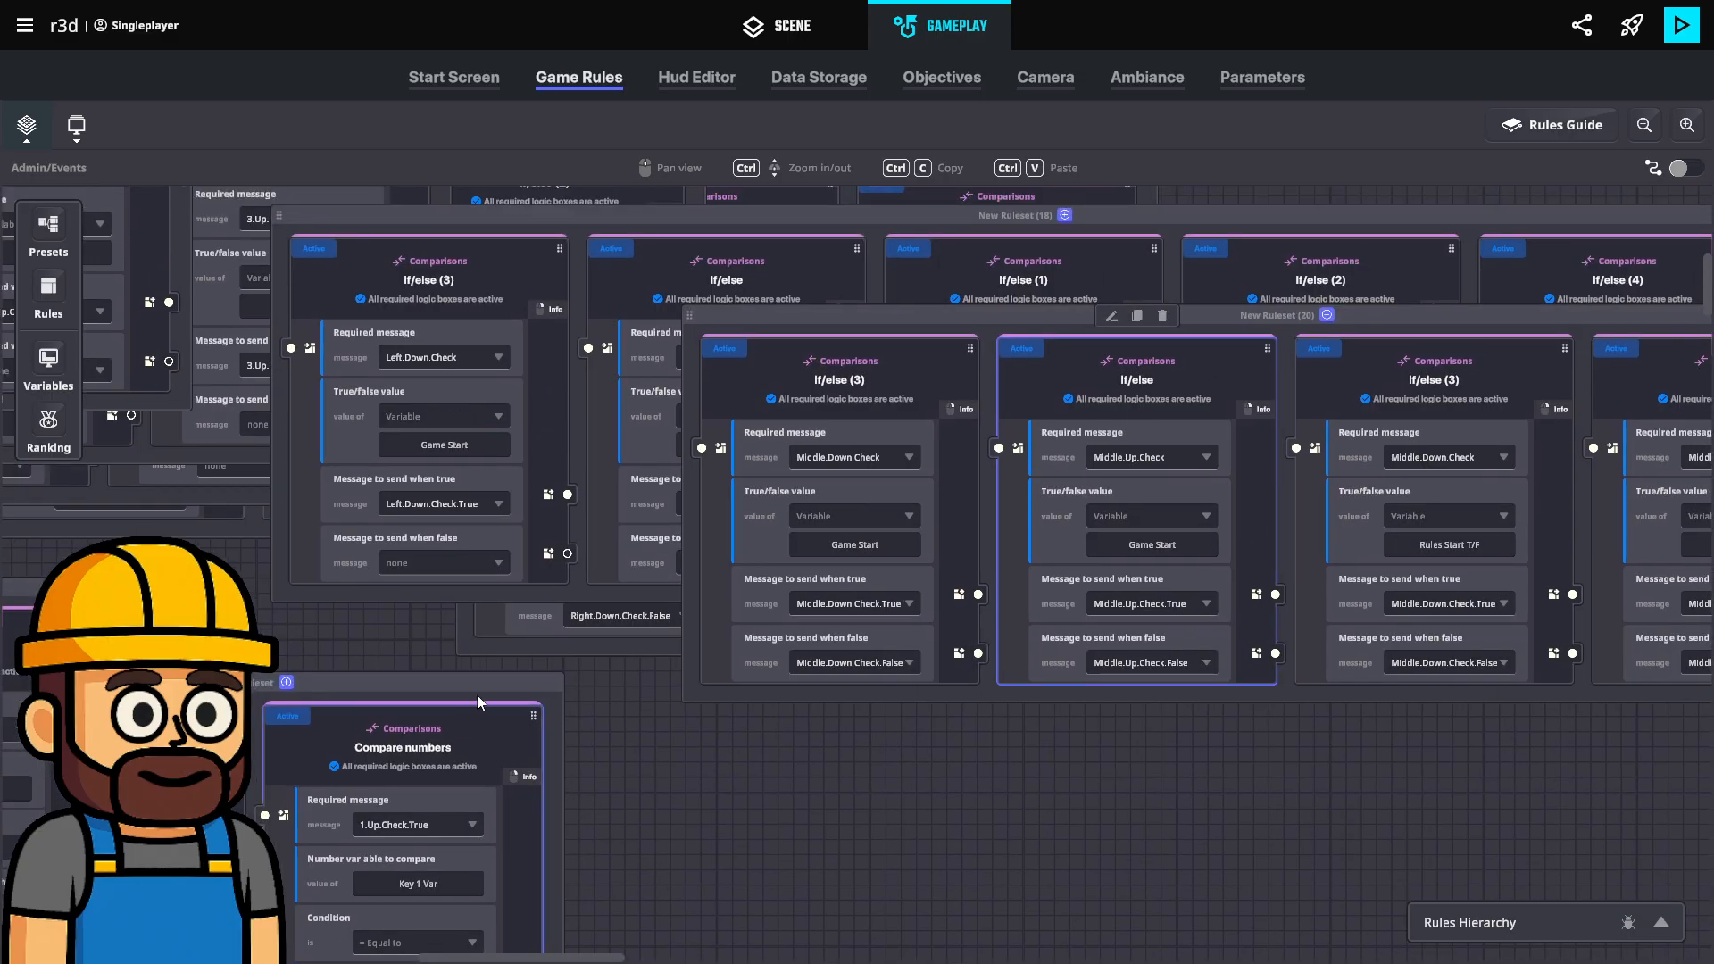
{"action": "left_click", "coordinate": [491, 644]}
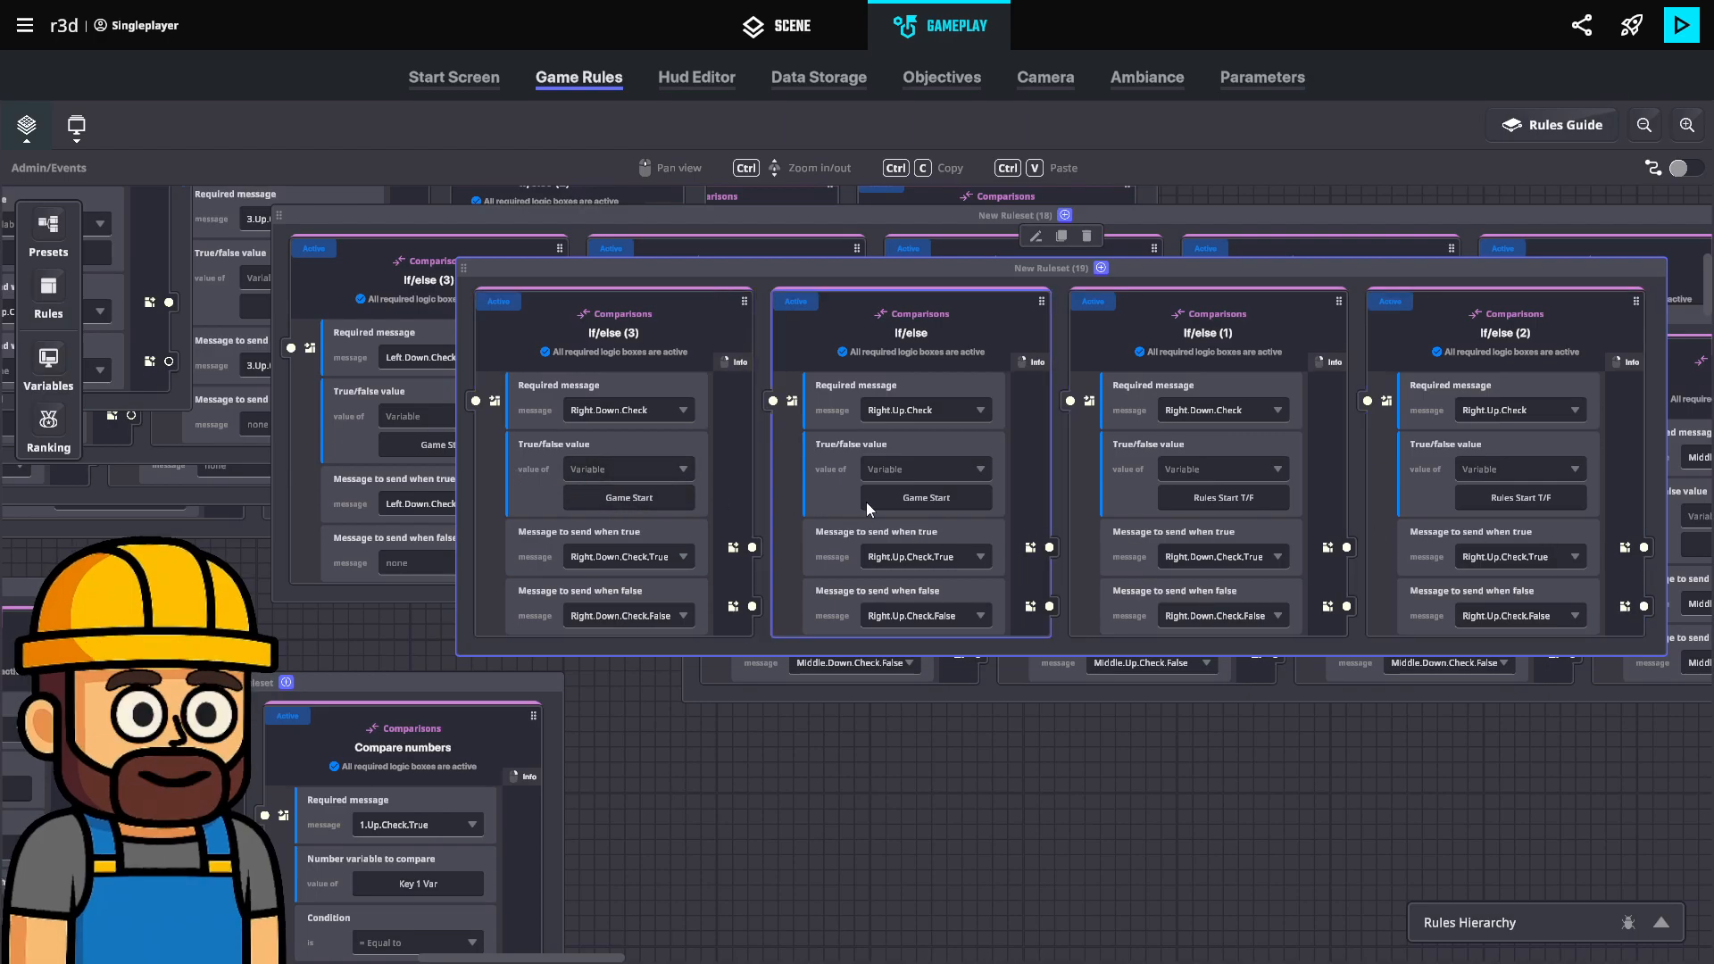
{"action": "middle_click_drag", "start_coordinate": [907, 498], "coordinate": [693, 507]}
{"action": "left_click", "coordinate": [1347, 351]}
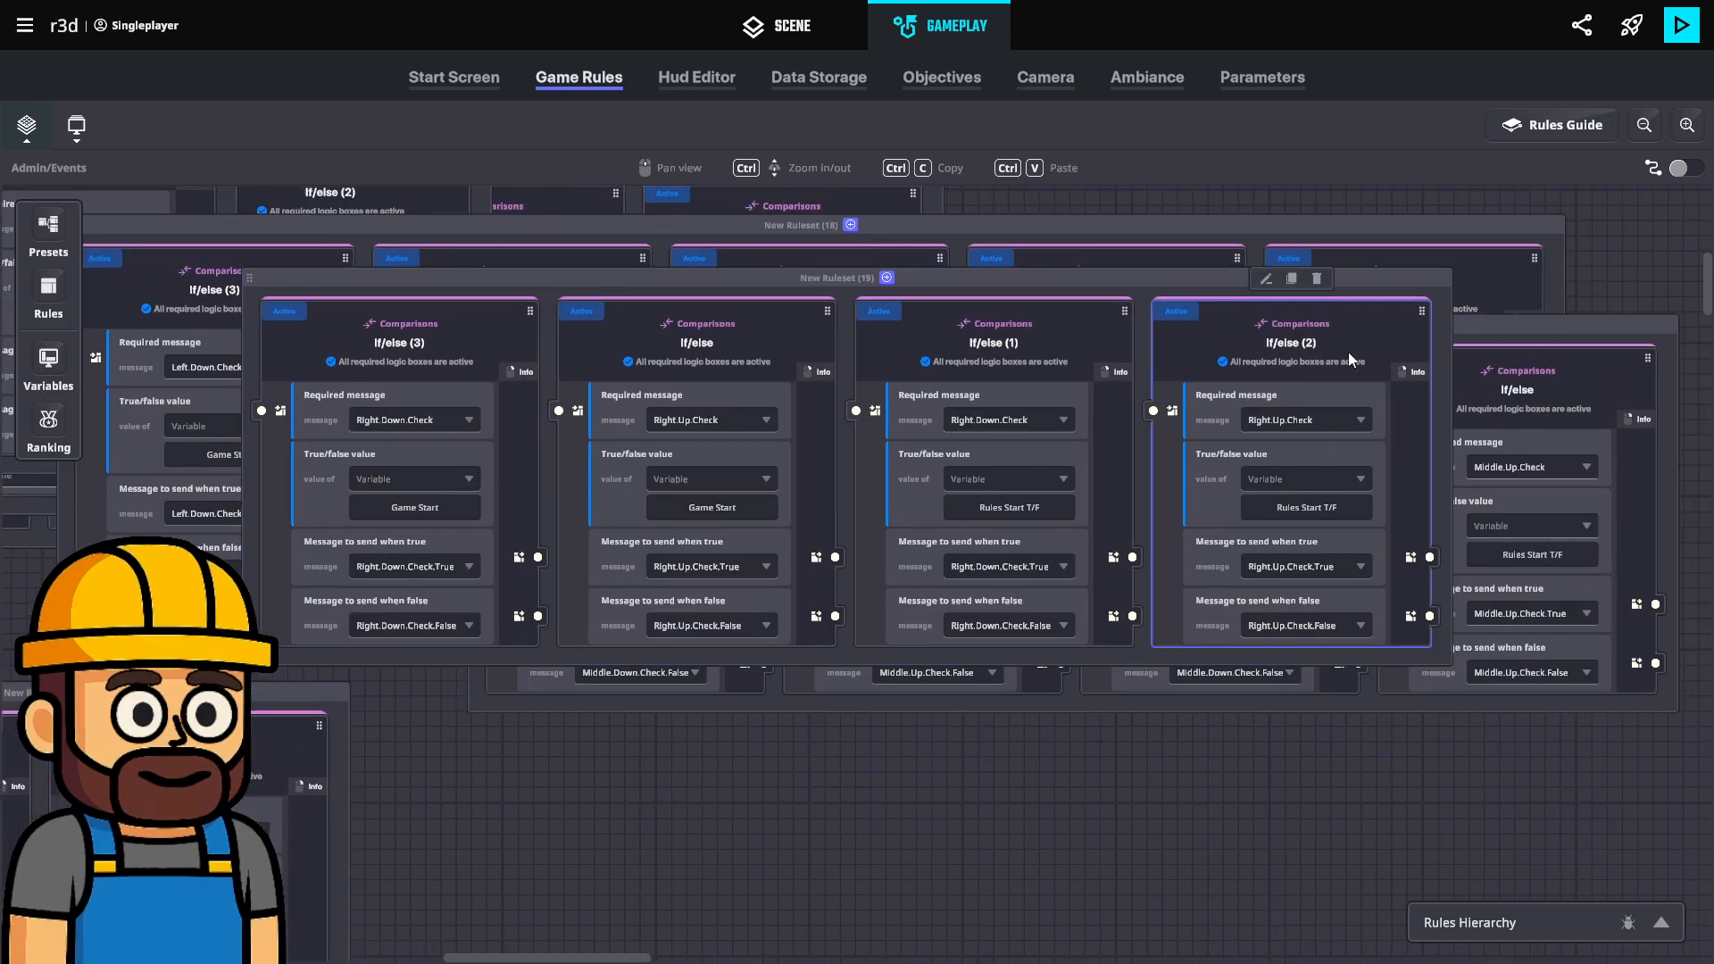
{"action": "left_click", "coordinate": [1291, 278]}
{"action": "left_click", "coordinate": [1574, 509]}
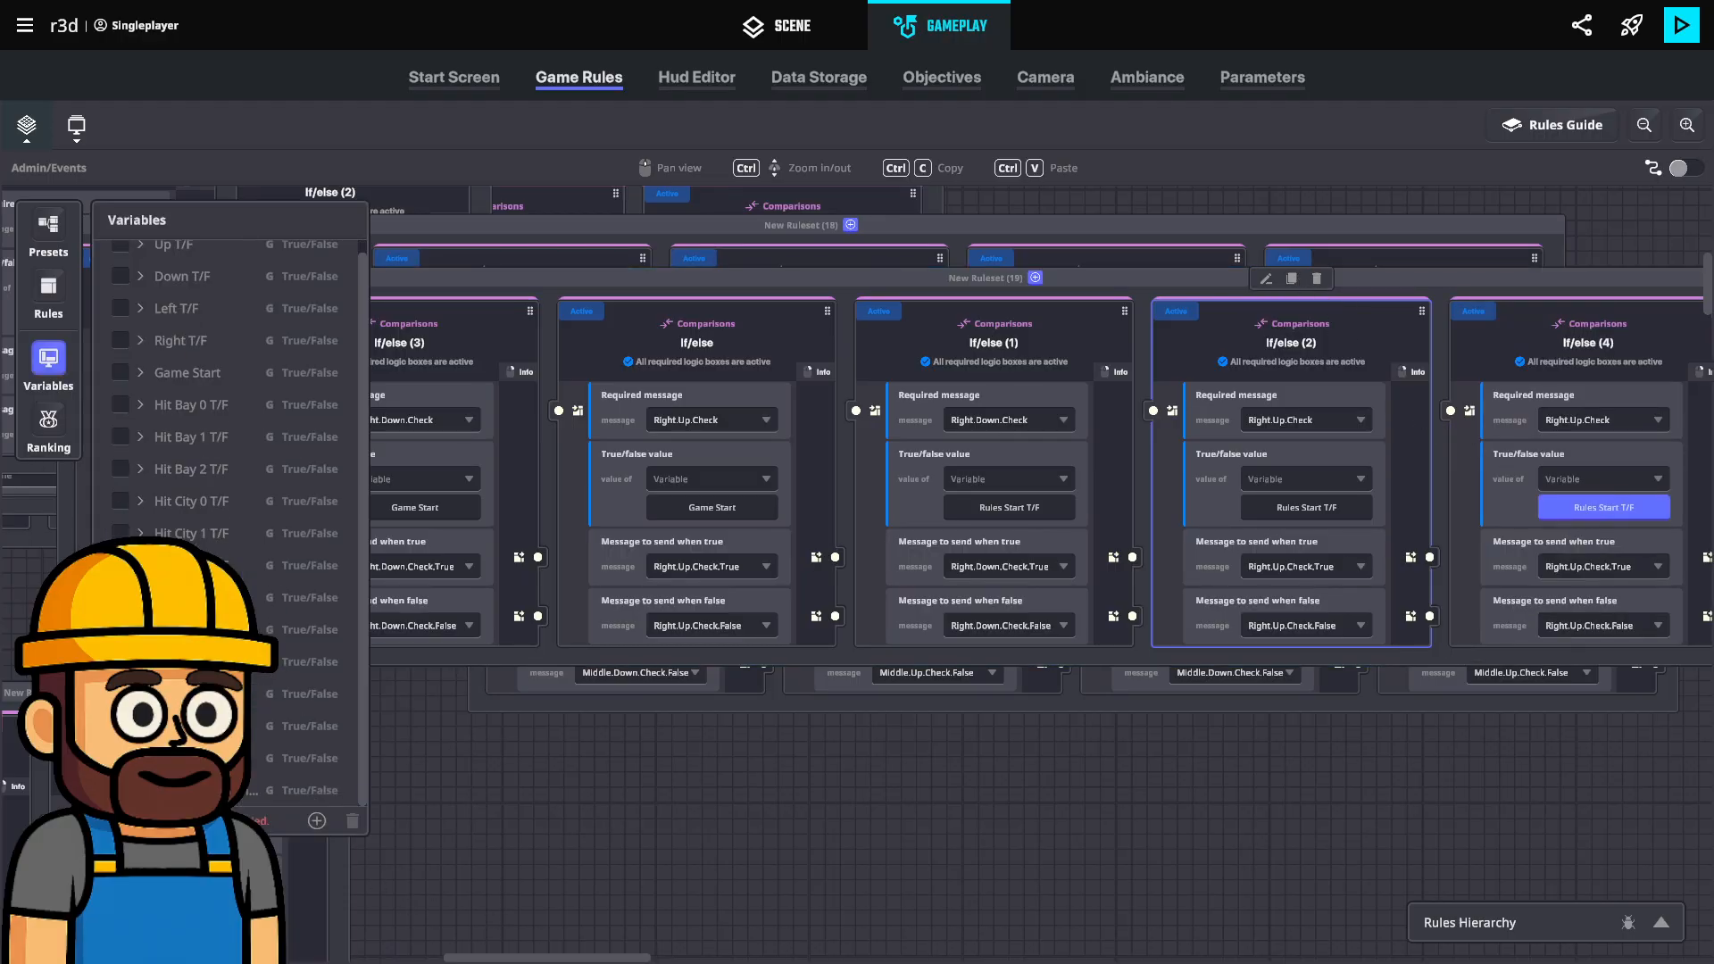
{"action": "left_click", "coordinate": [121, 789]}
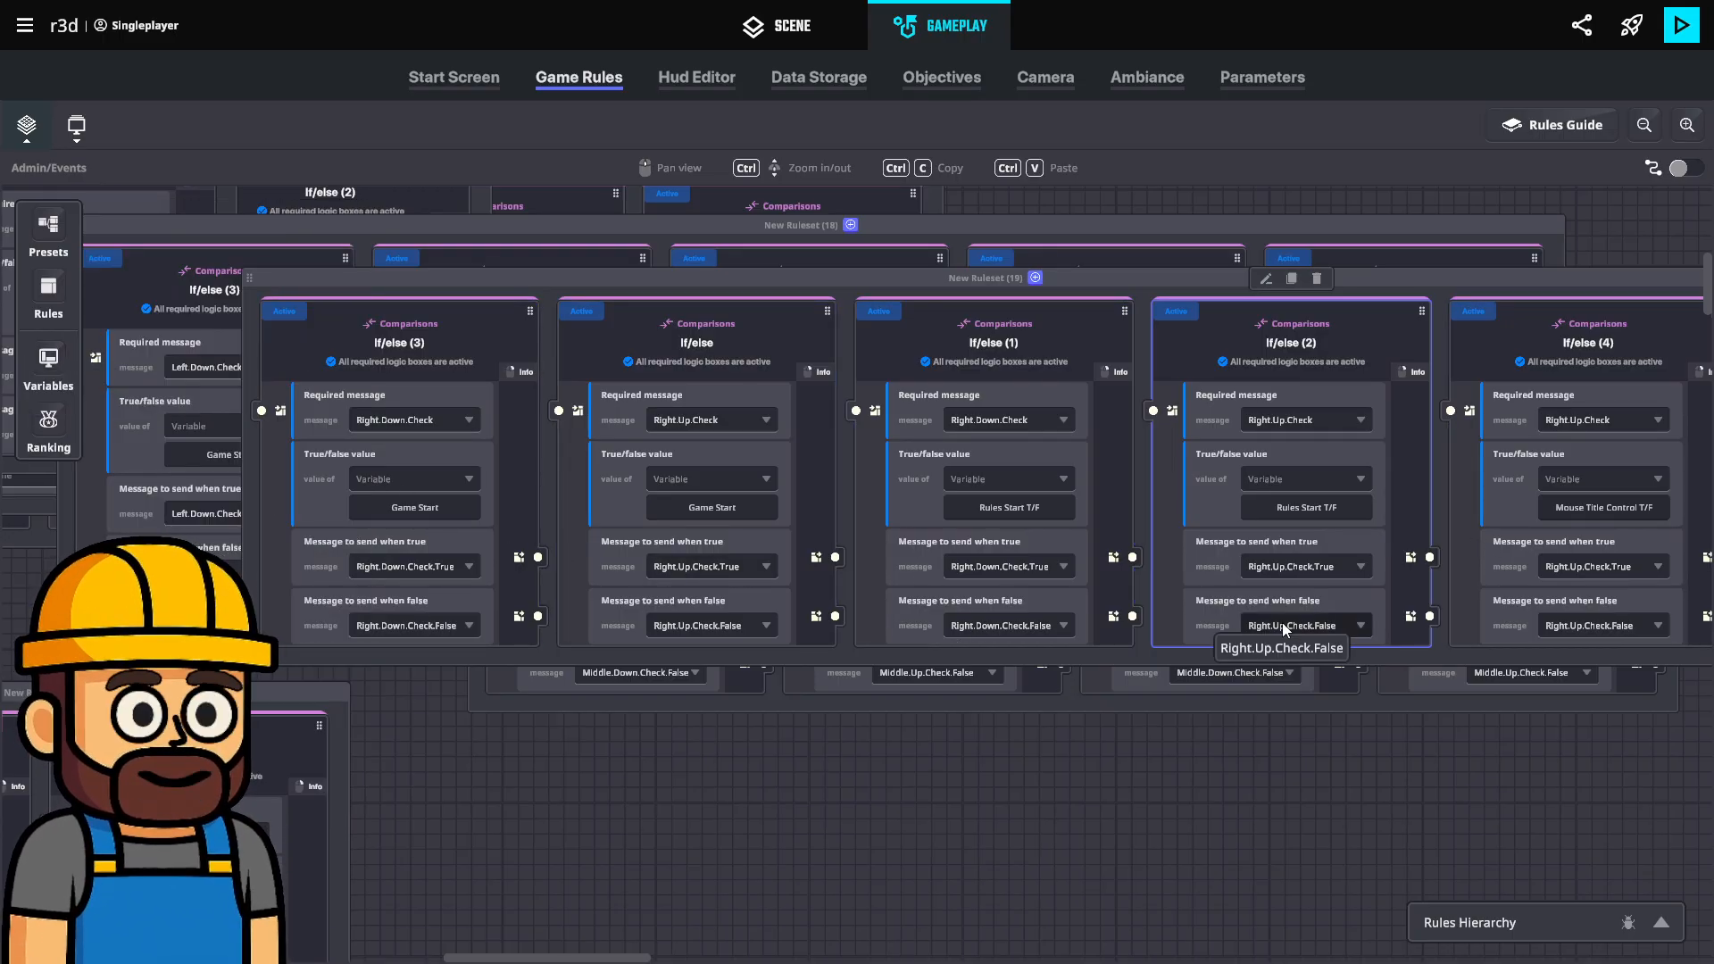
Set the required message of the copied Mouse Title Control T/F If/else block in the right mouse button ruleset to Right.Down.Check.
{"action": "left_click", "coordinate": [1603, 505]}
{"action": "left_click", "coordinate": [1603, 421]}
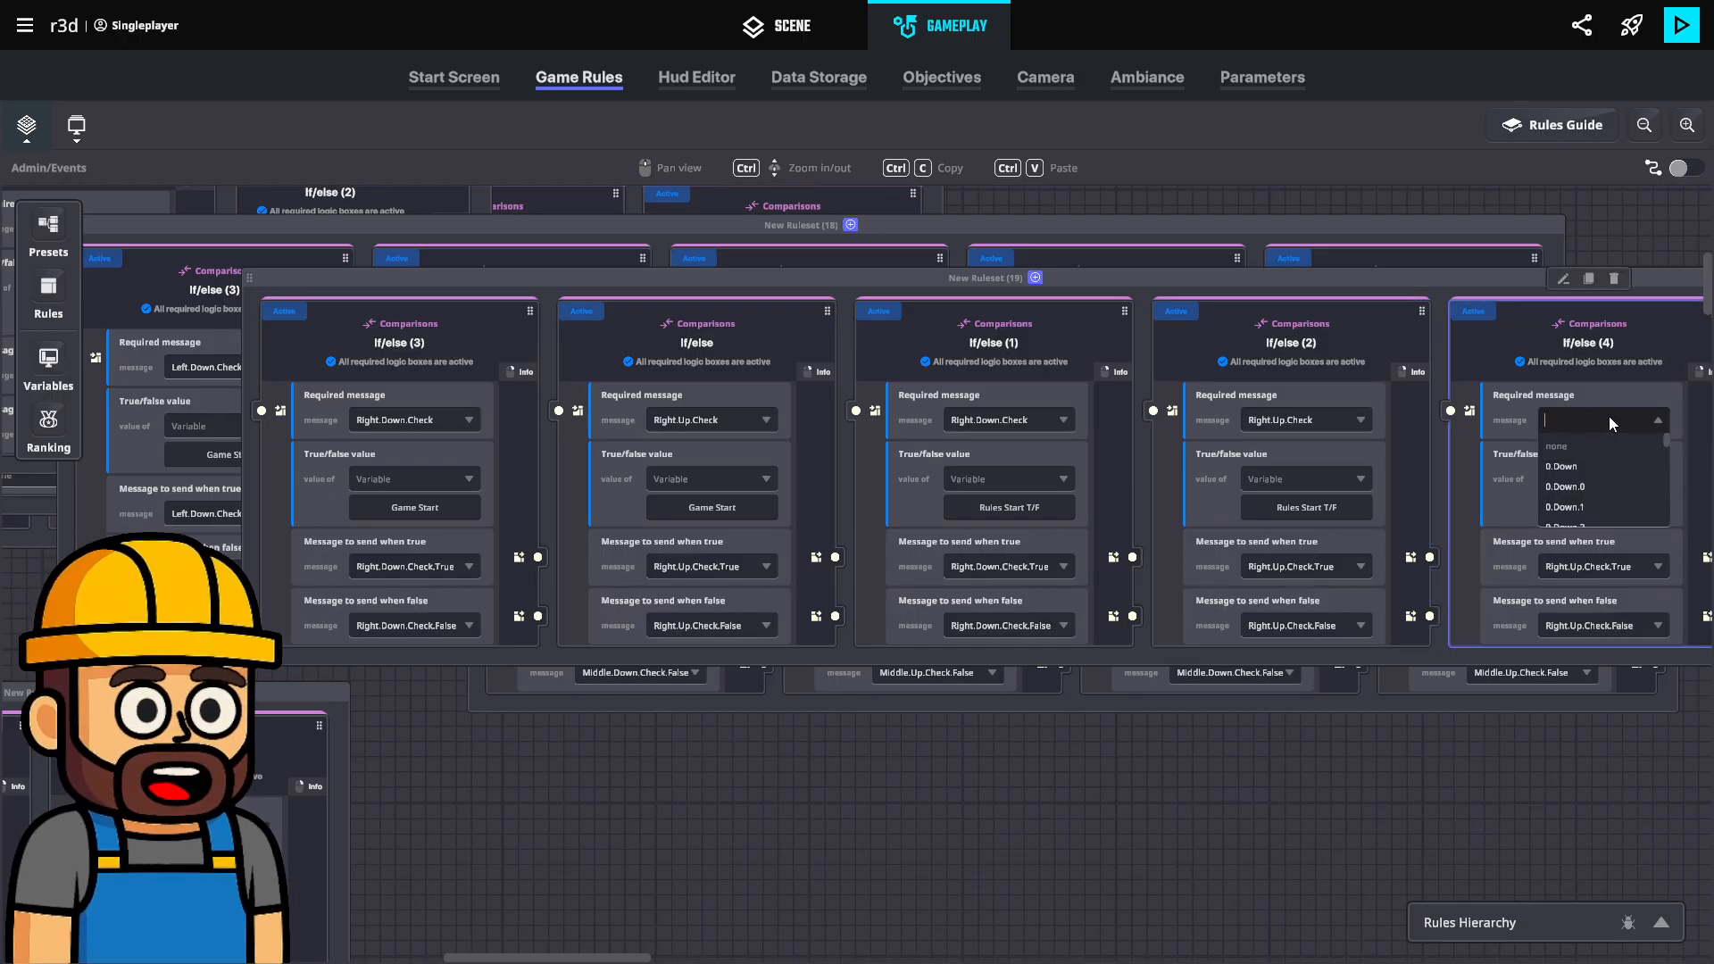
{"action": "type", "text": "Rg"}
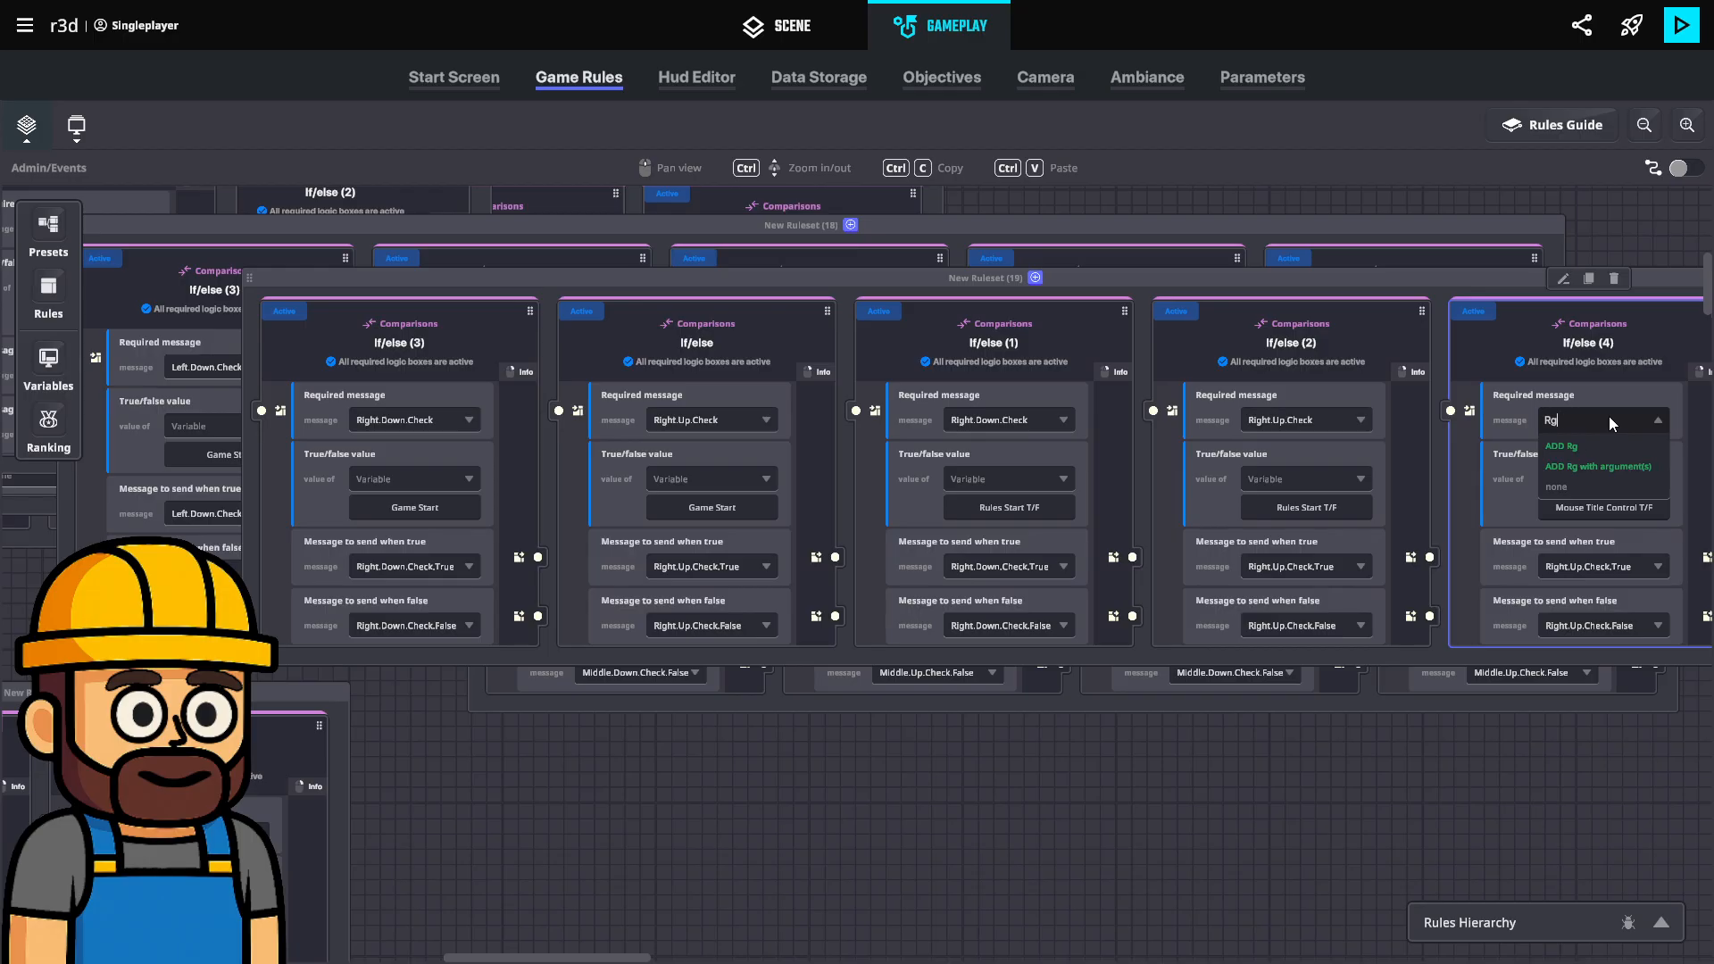
{"action": "key", "text": "BackSpace"}
{"action": "type", "text": "ight.D"}
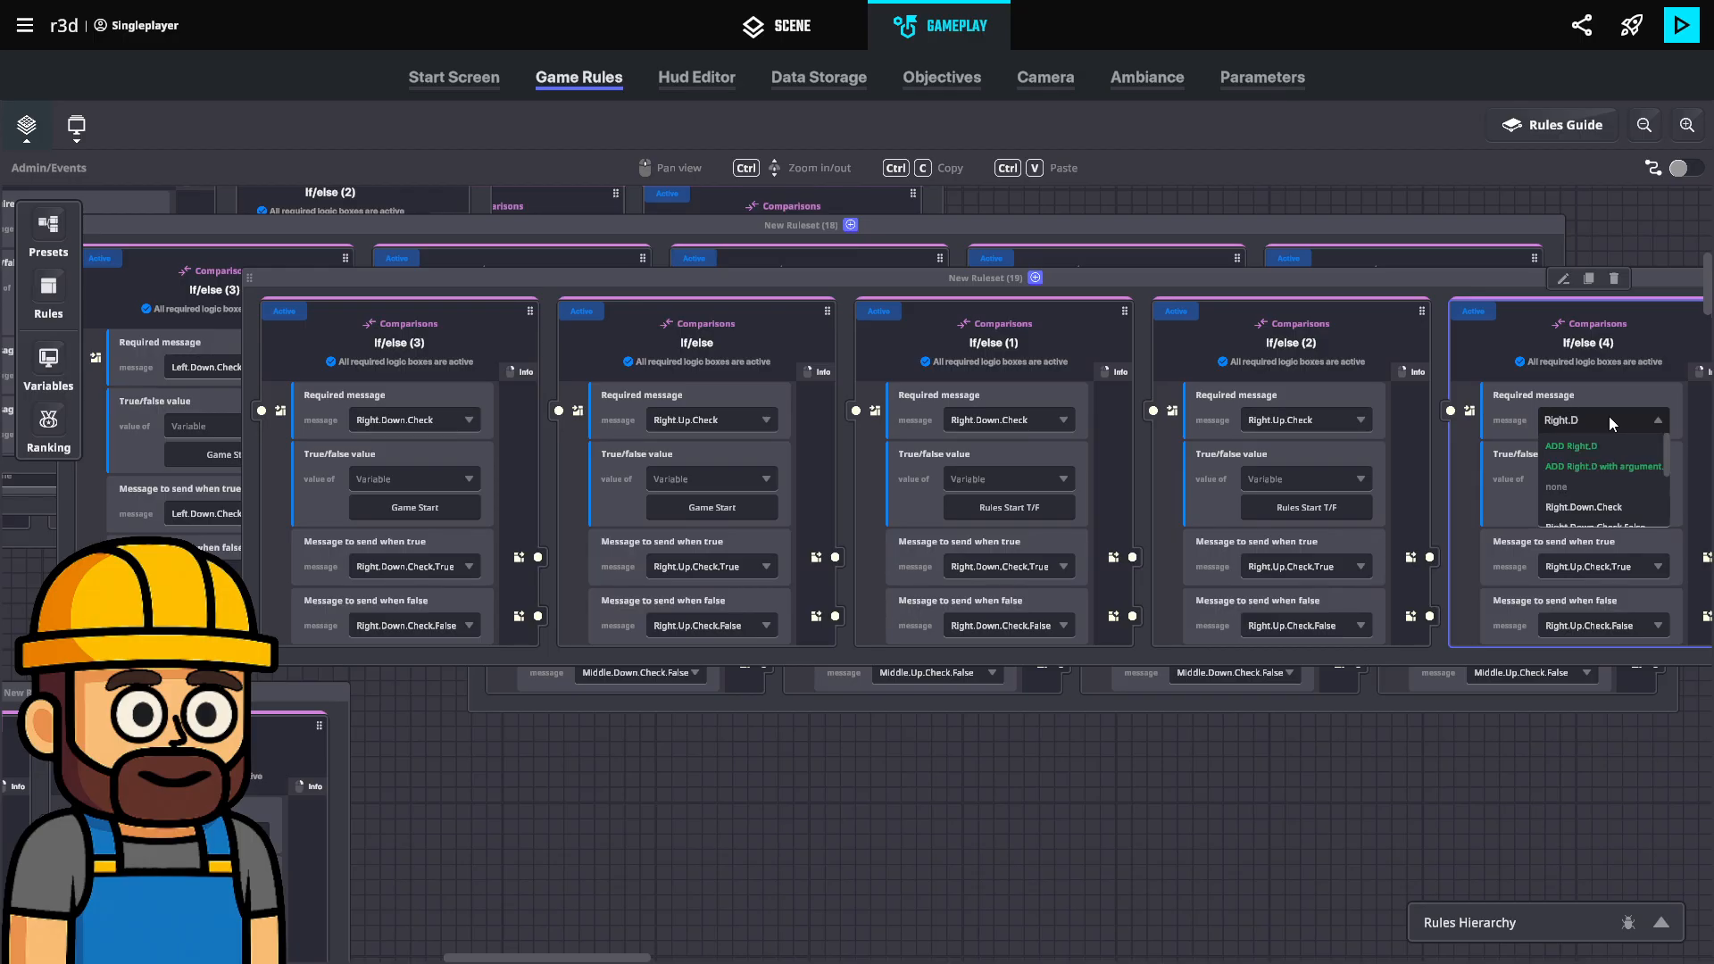
{"action": "type", "text": "own.C"}
{"action": "left_click", "coordinate": [1594, 507]}
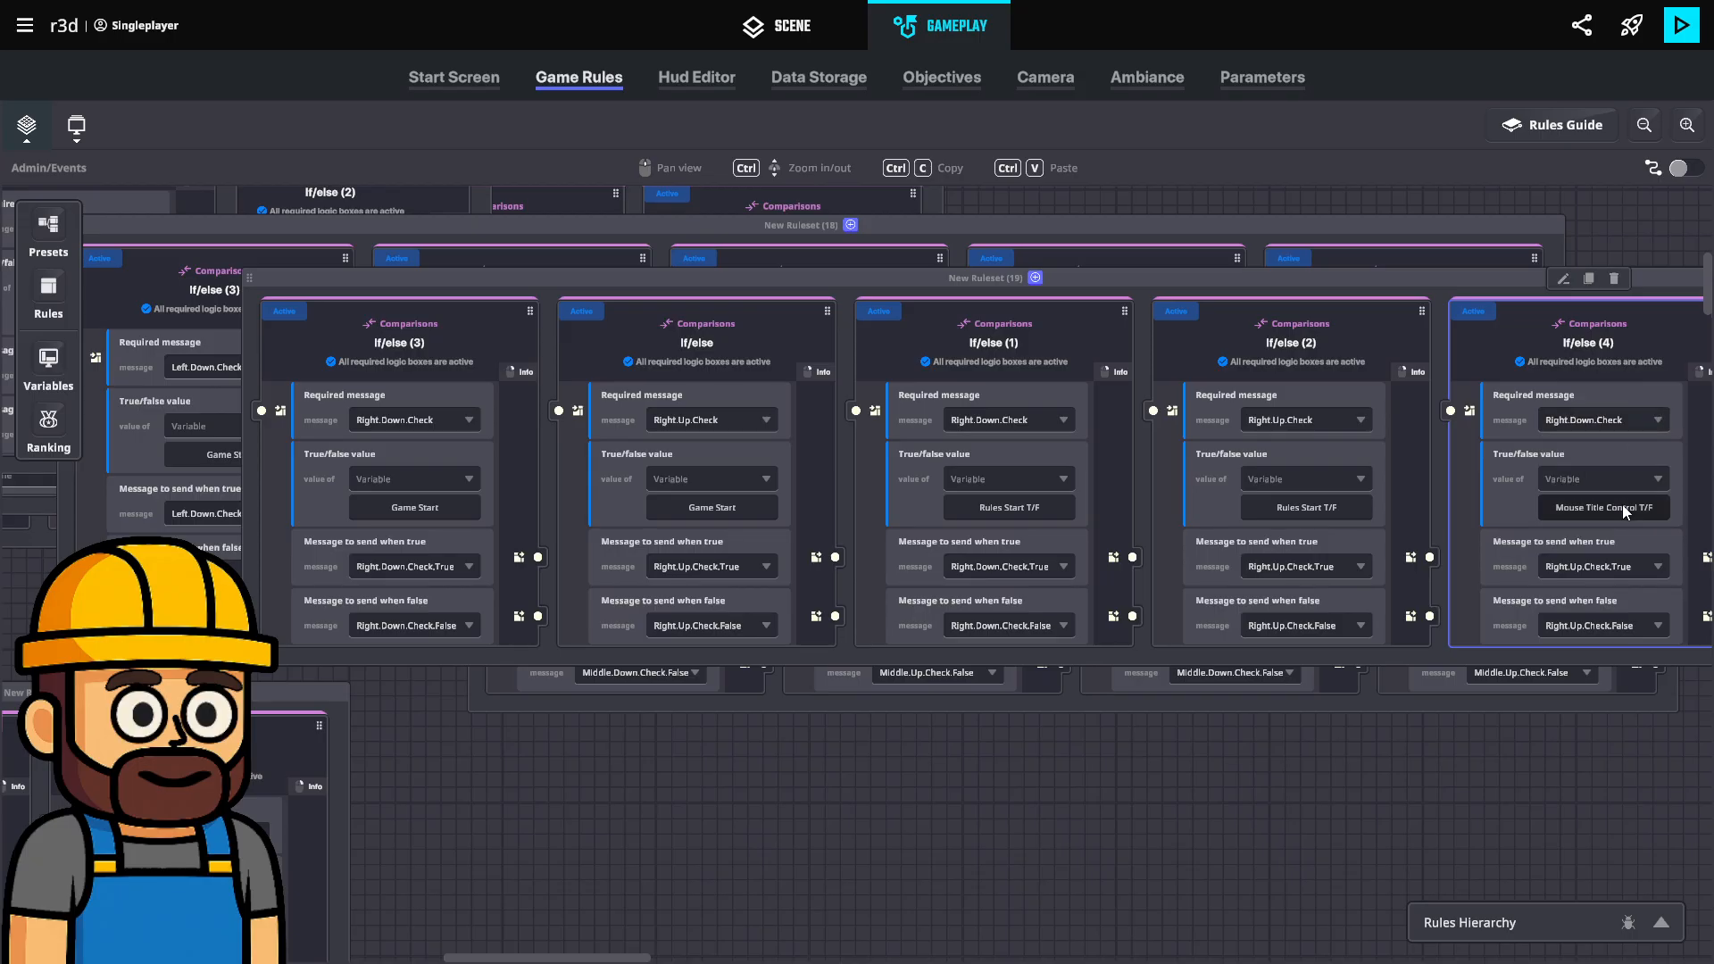
Set the message to send when true to Right.Down.Title.0.True in the right mouse button ruleset's Mouse Title Control T/F If/else block.
{"action": "left_click", "coordinate": [1618, 567]}
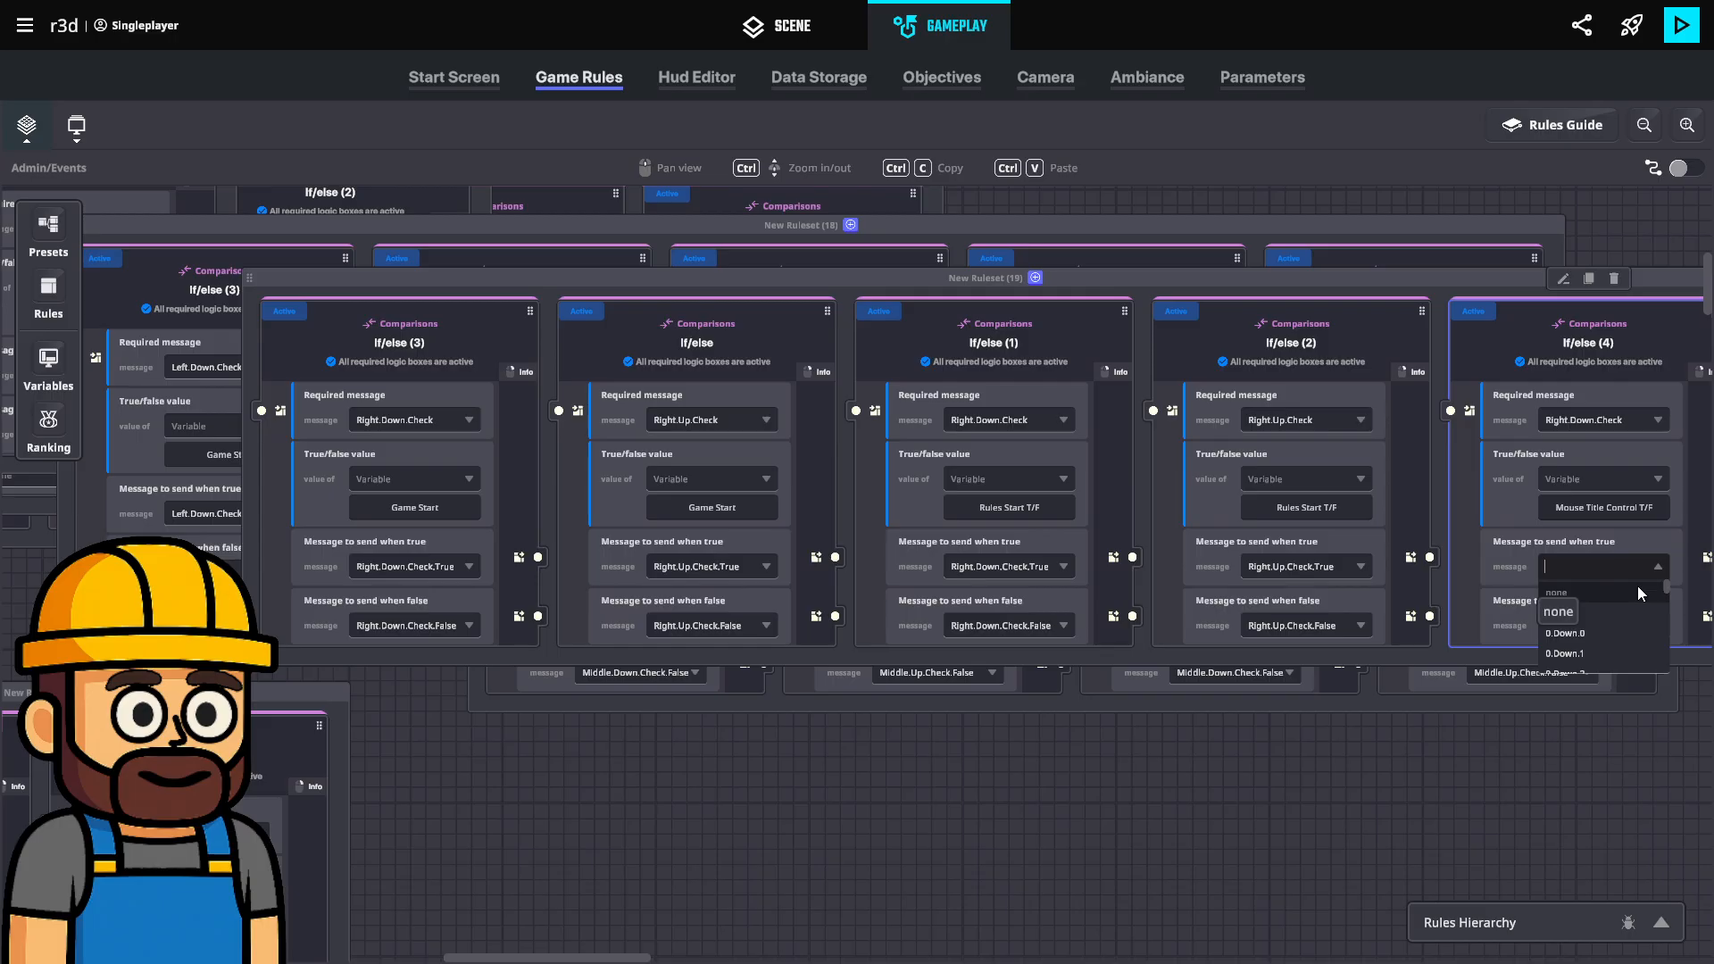
{"action": "type", "text": "Right."}
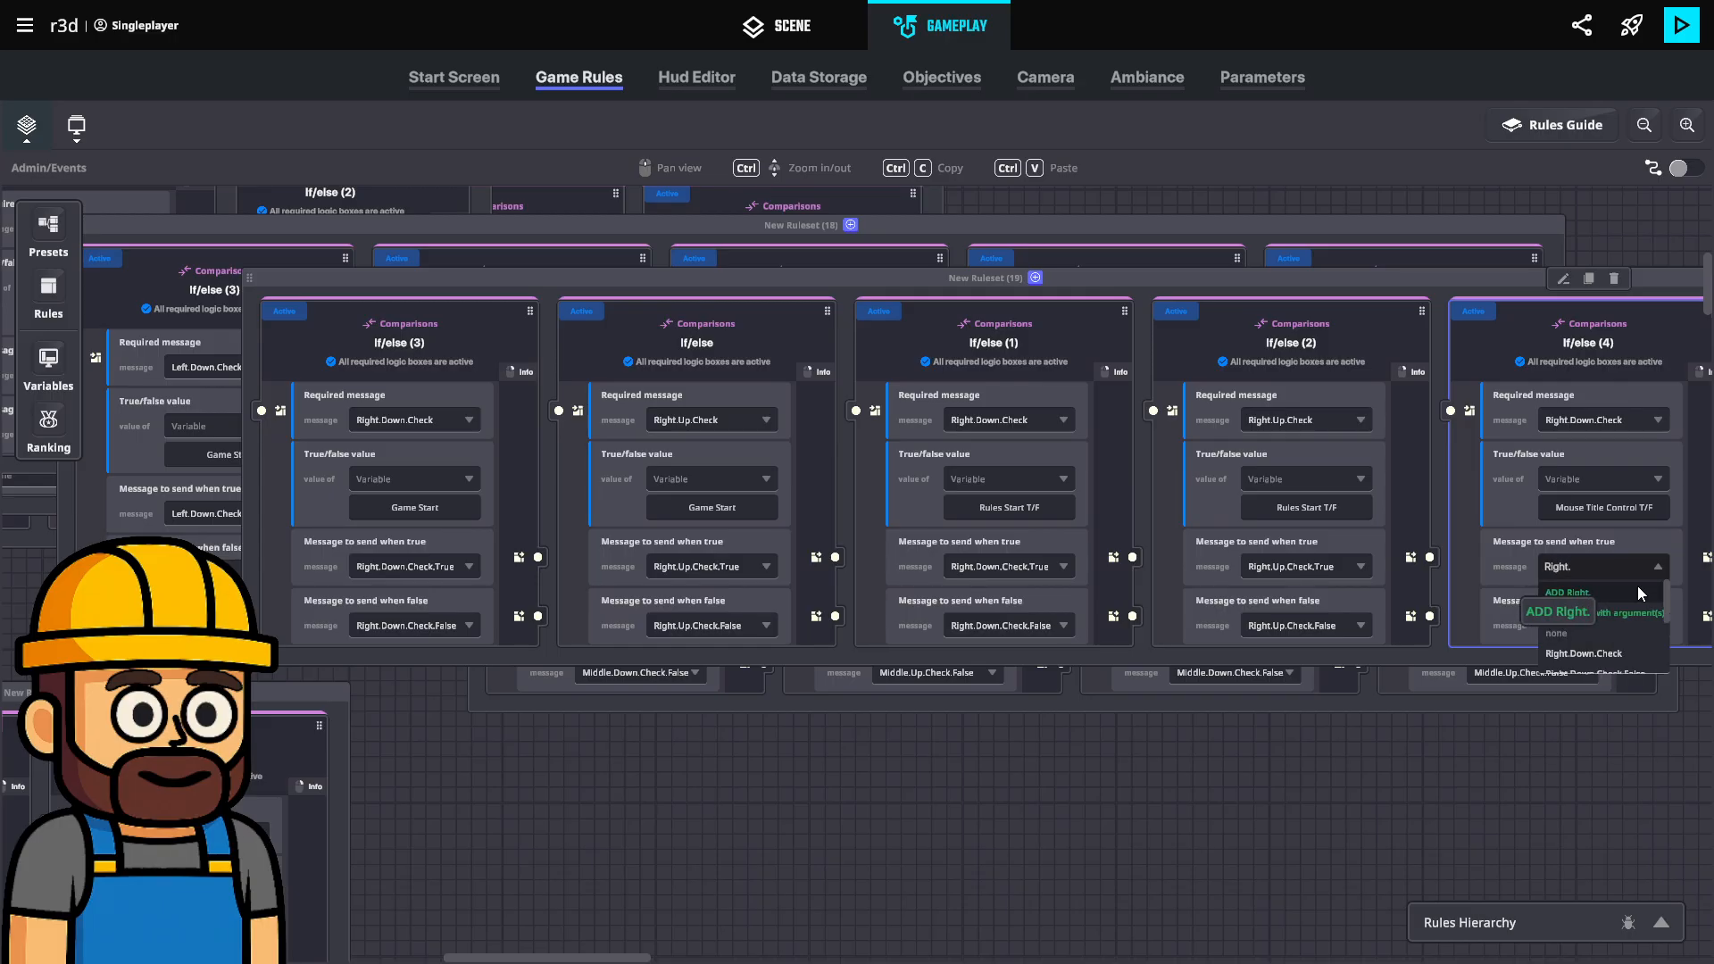
{"action": "left_click", "coordinate": [737, 227]}
{"action": "left_click", "coordinate": [738, 227]}
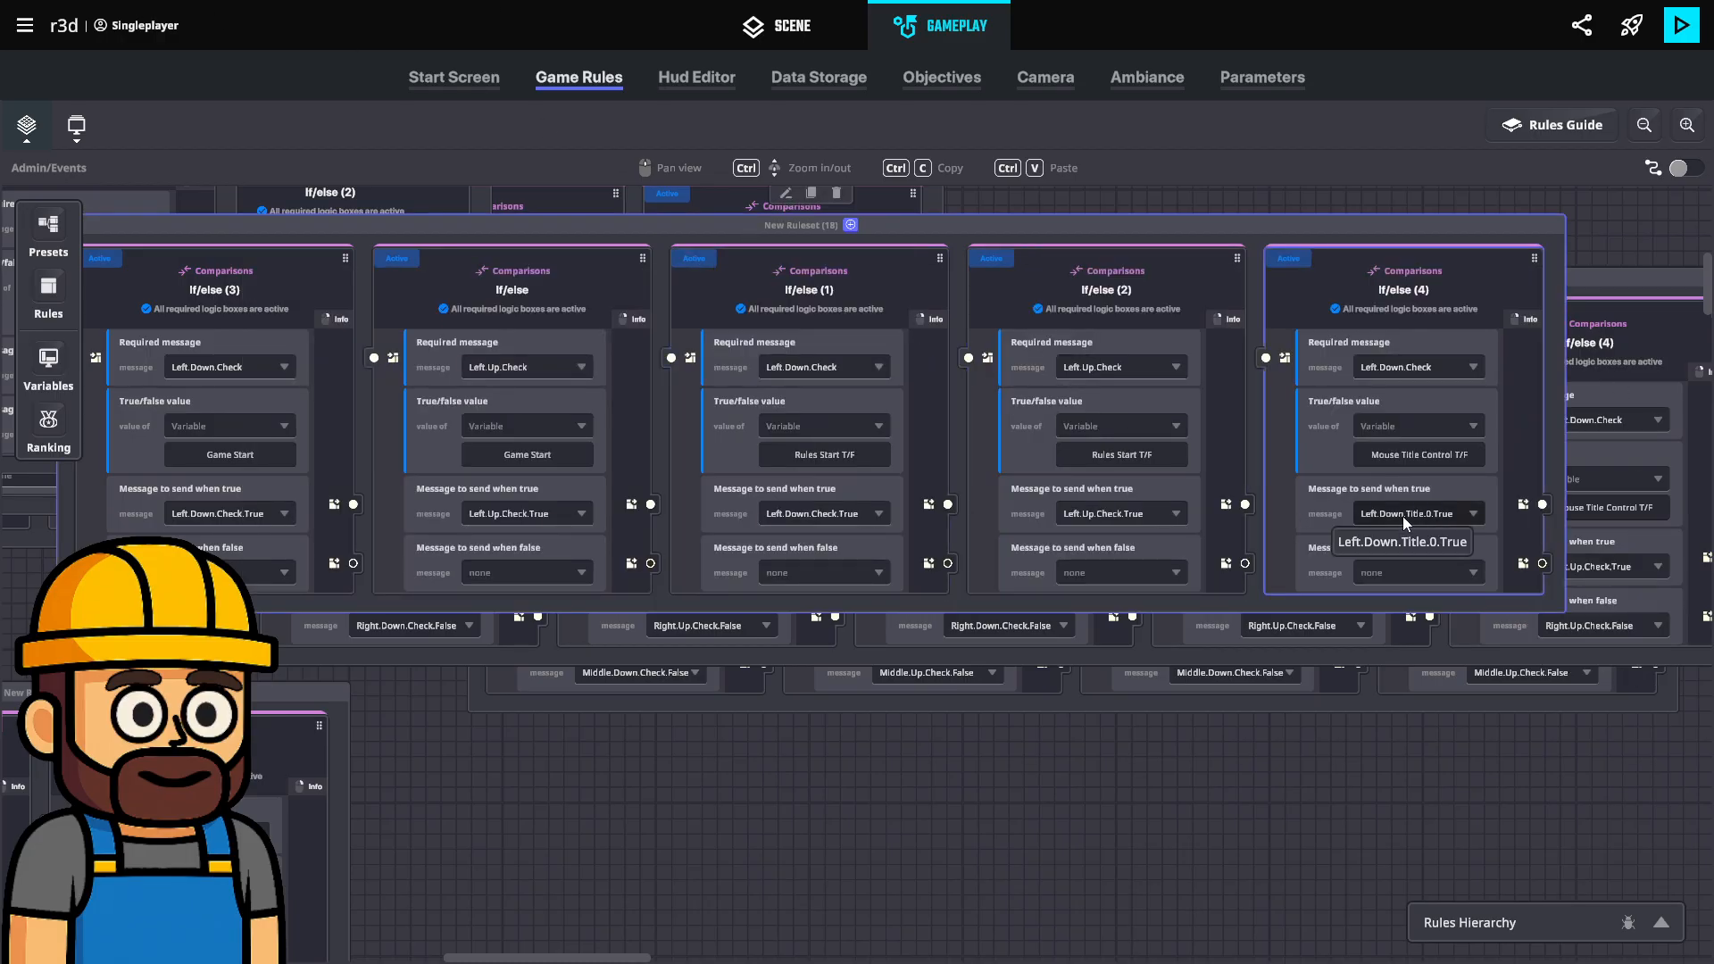
{"action": "left_click", "coordinate": [1638, 591]}
{"action": "left_click", "coordinate": [1567, 566]}
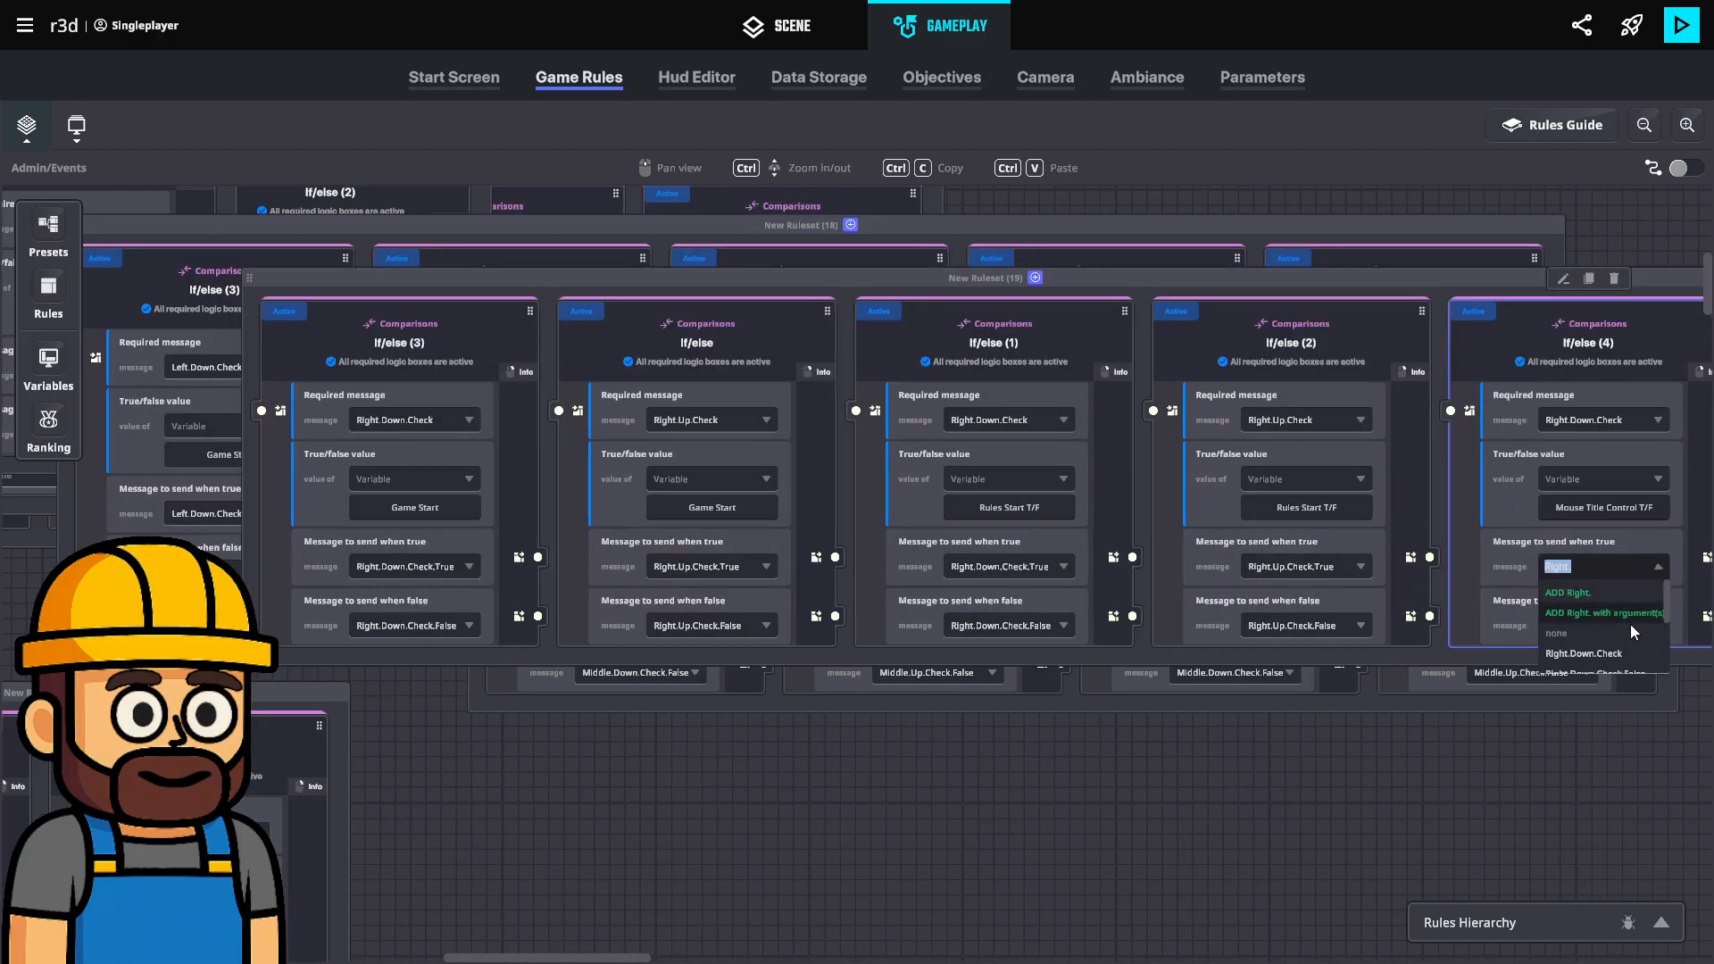
{"action": "key", "text": "Right"}
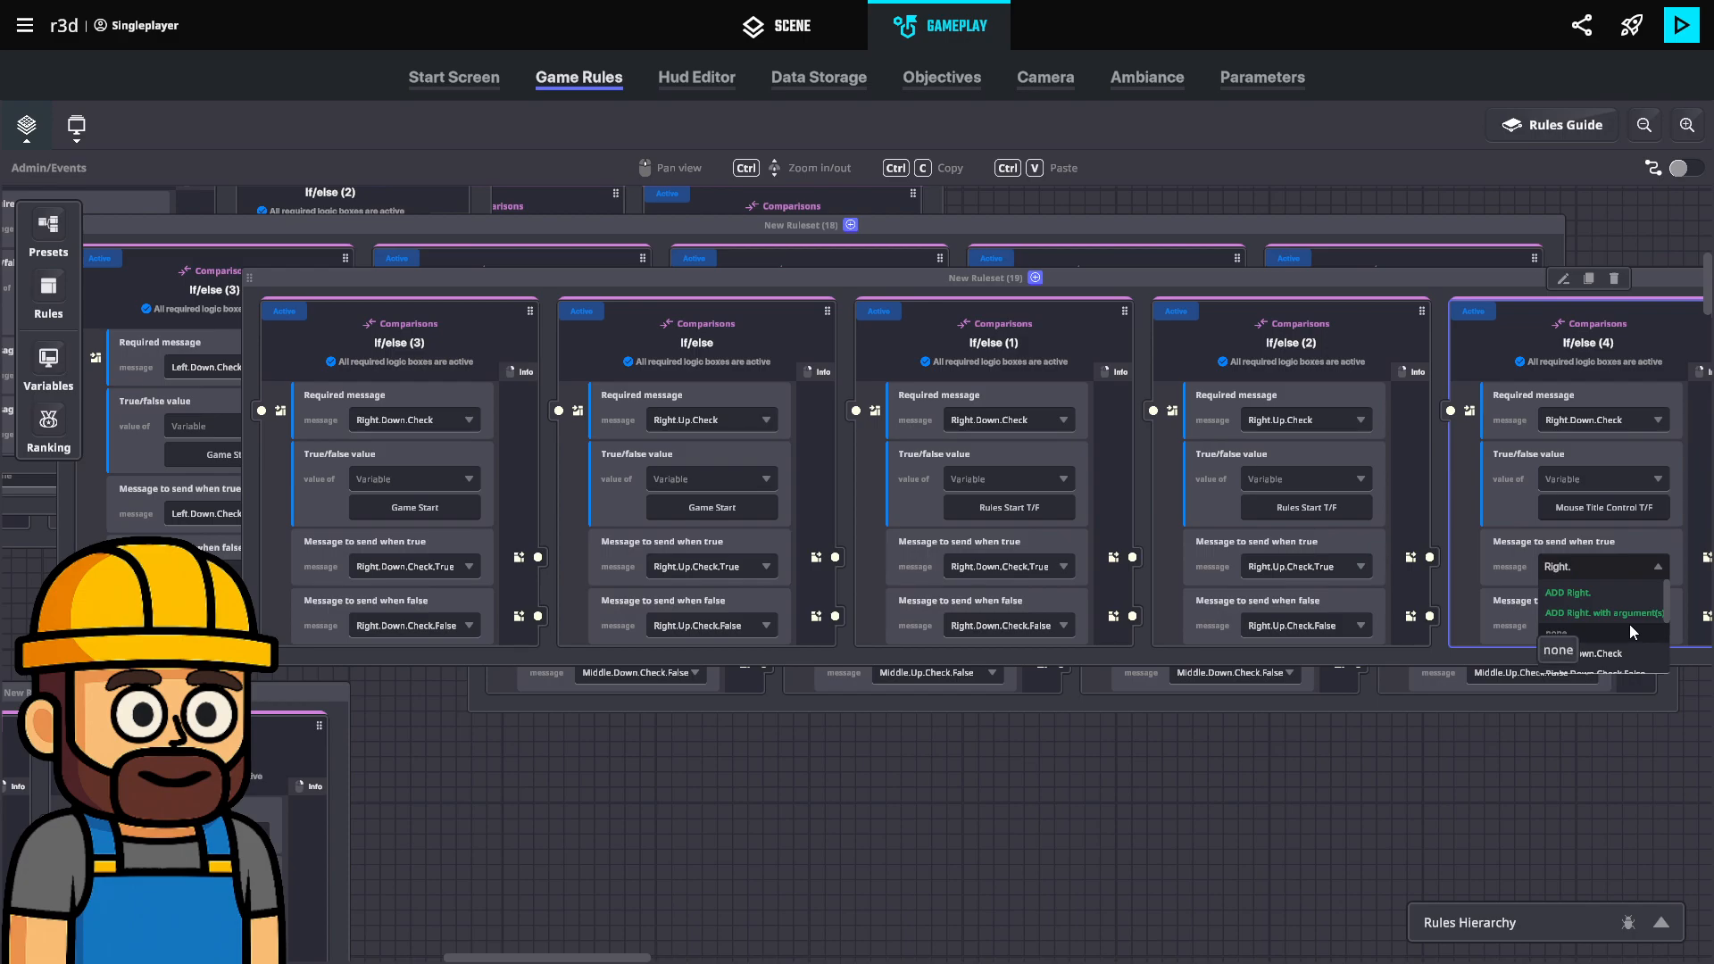
{"action": "type", "text": "Down"}
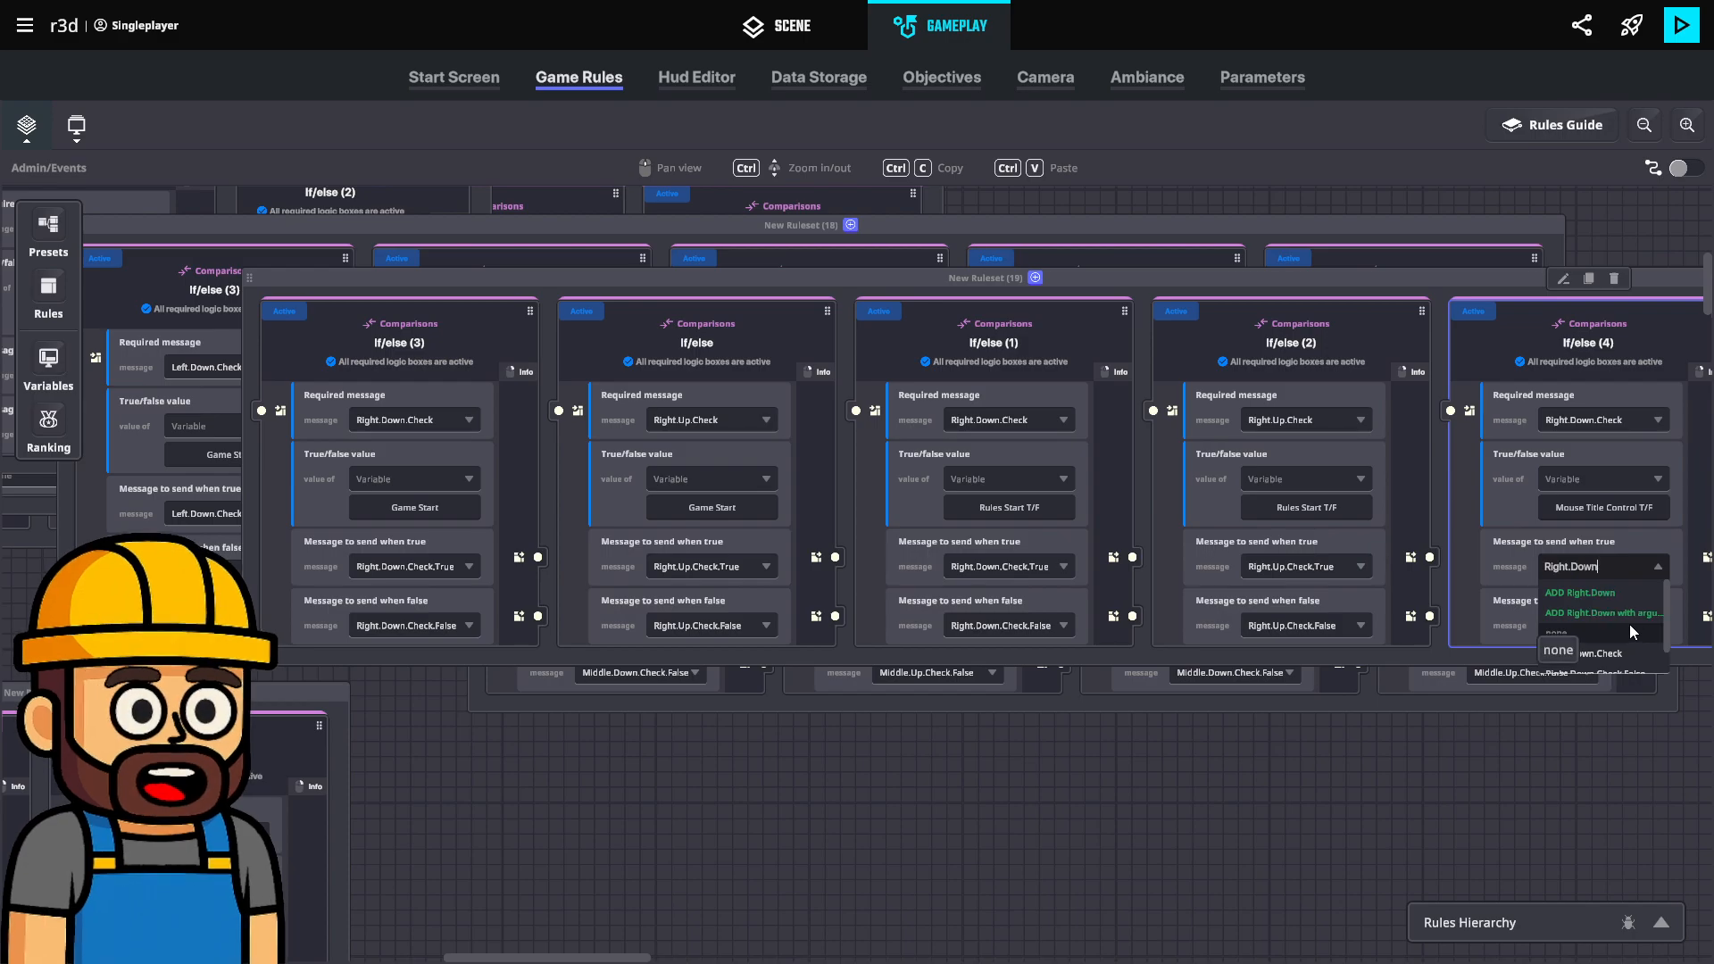
{"action": "type", "text": ".Title.0"}
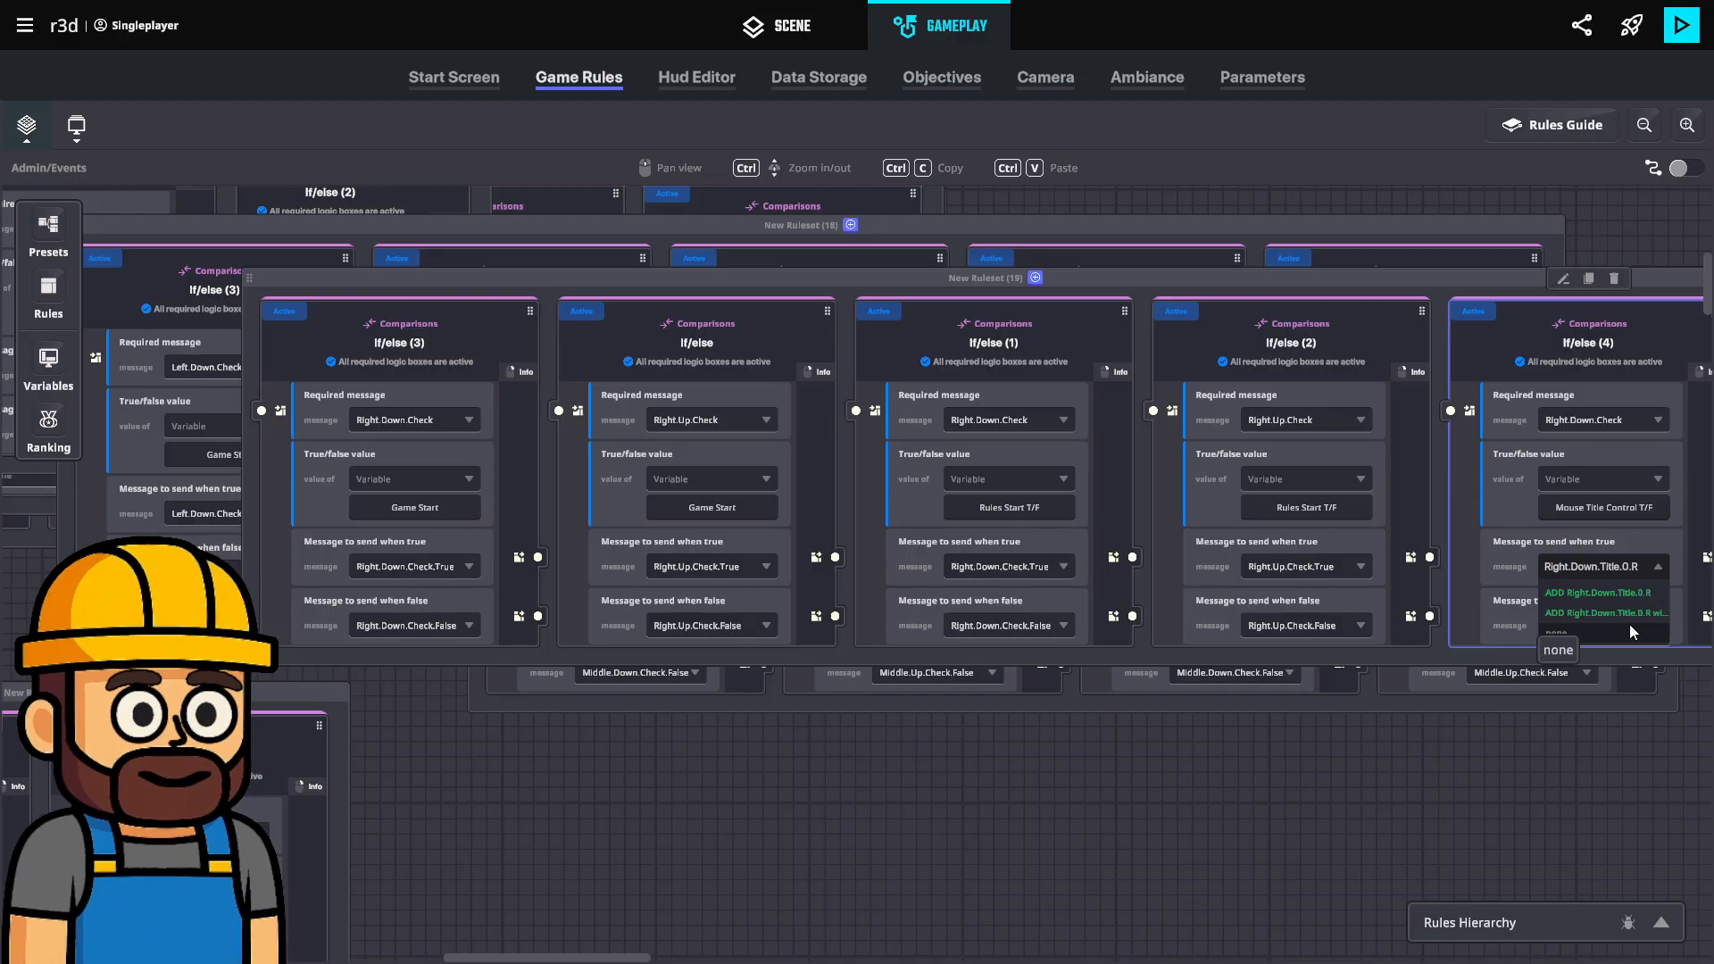
{"action": "type", "text": ".True"}
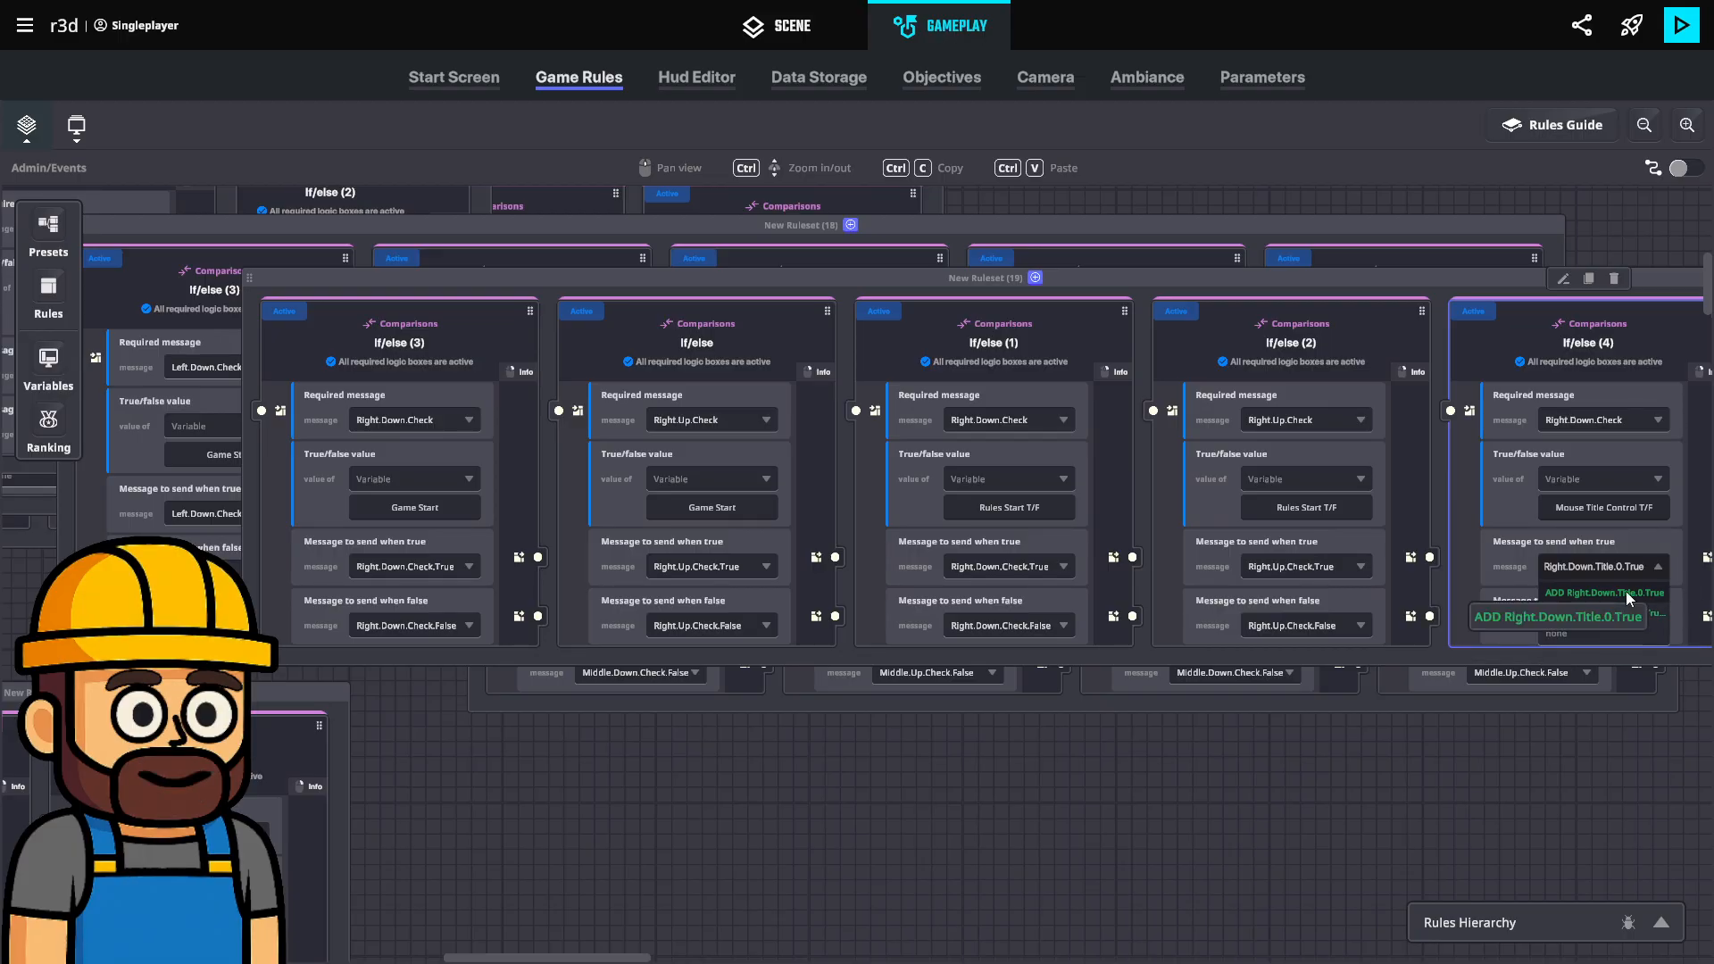
{"action": "left_click", "coordinate": [1625, 591]}
Set the message to send when false to none in all five If/else blocks of the right mouse button ruleset.
{"action": "left_click", "coordinate": [1626, 630]}
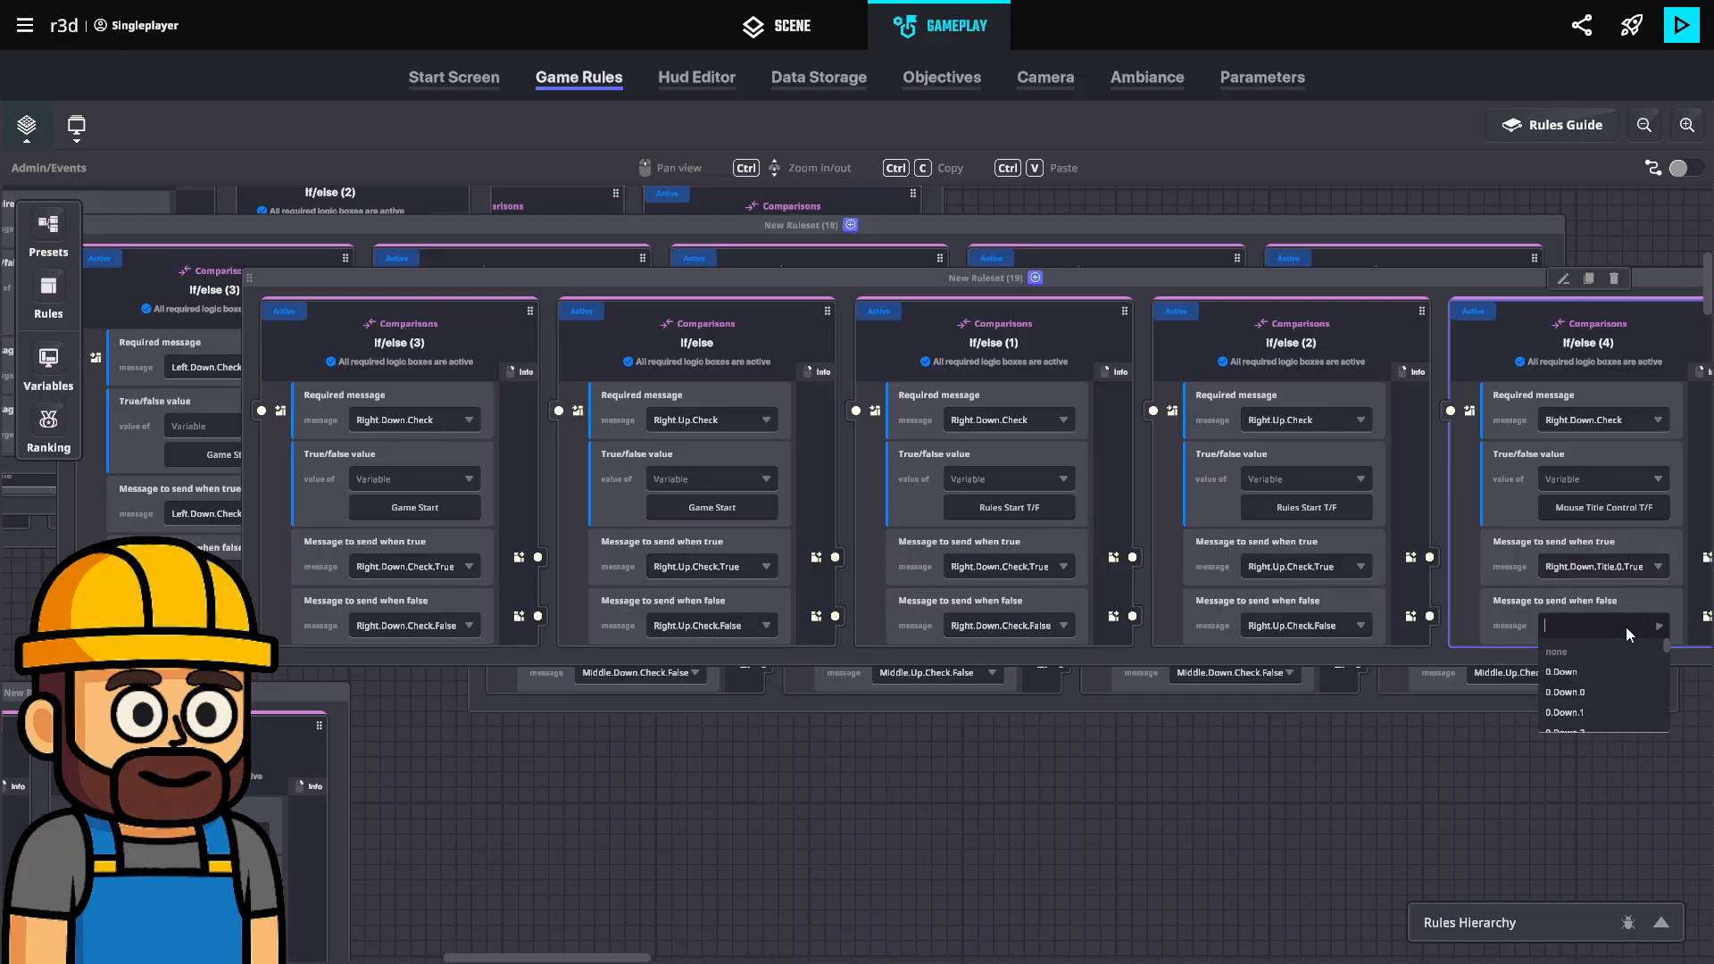
{"action": "left_click", "coordinate": [1573, 649]}
{"action": "left_click", "coordinate": [1310, 616]}
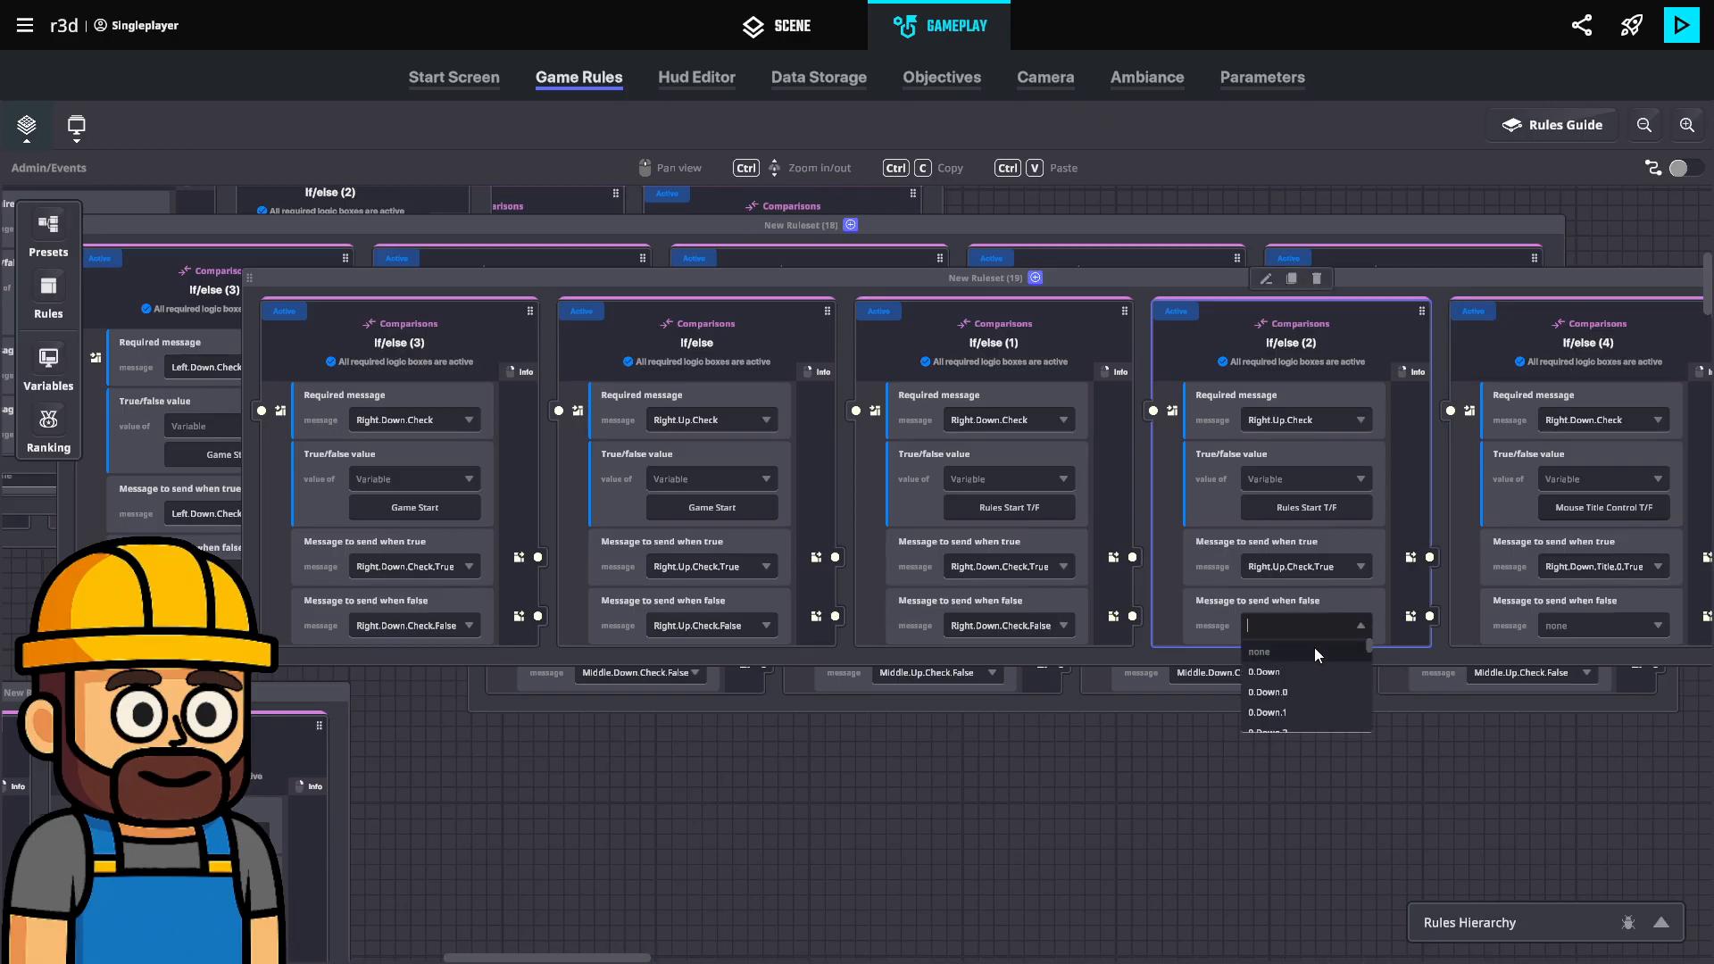
{"action": "left_click", "coordinate": [1314, 646]}
{"action": "left_click", "coordinate": [979, 627]}
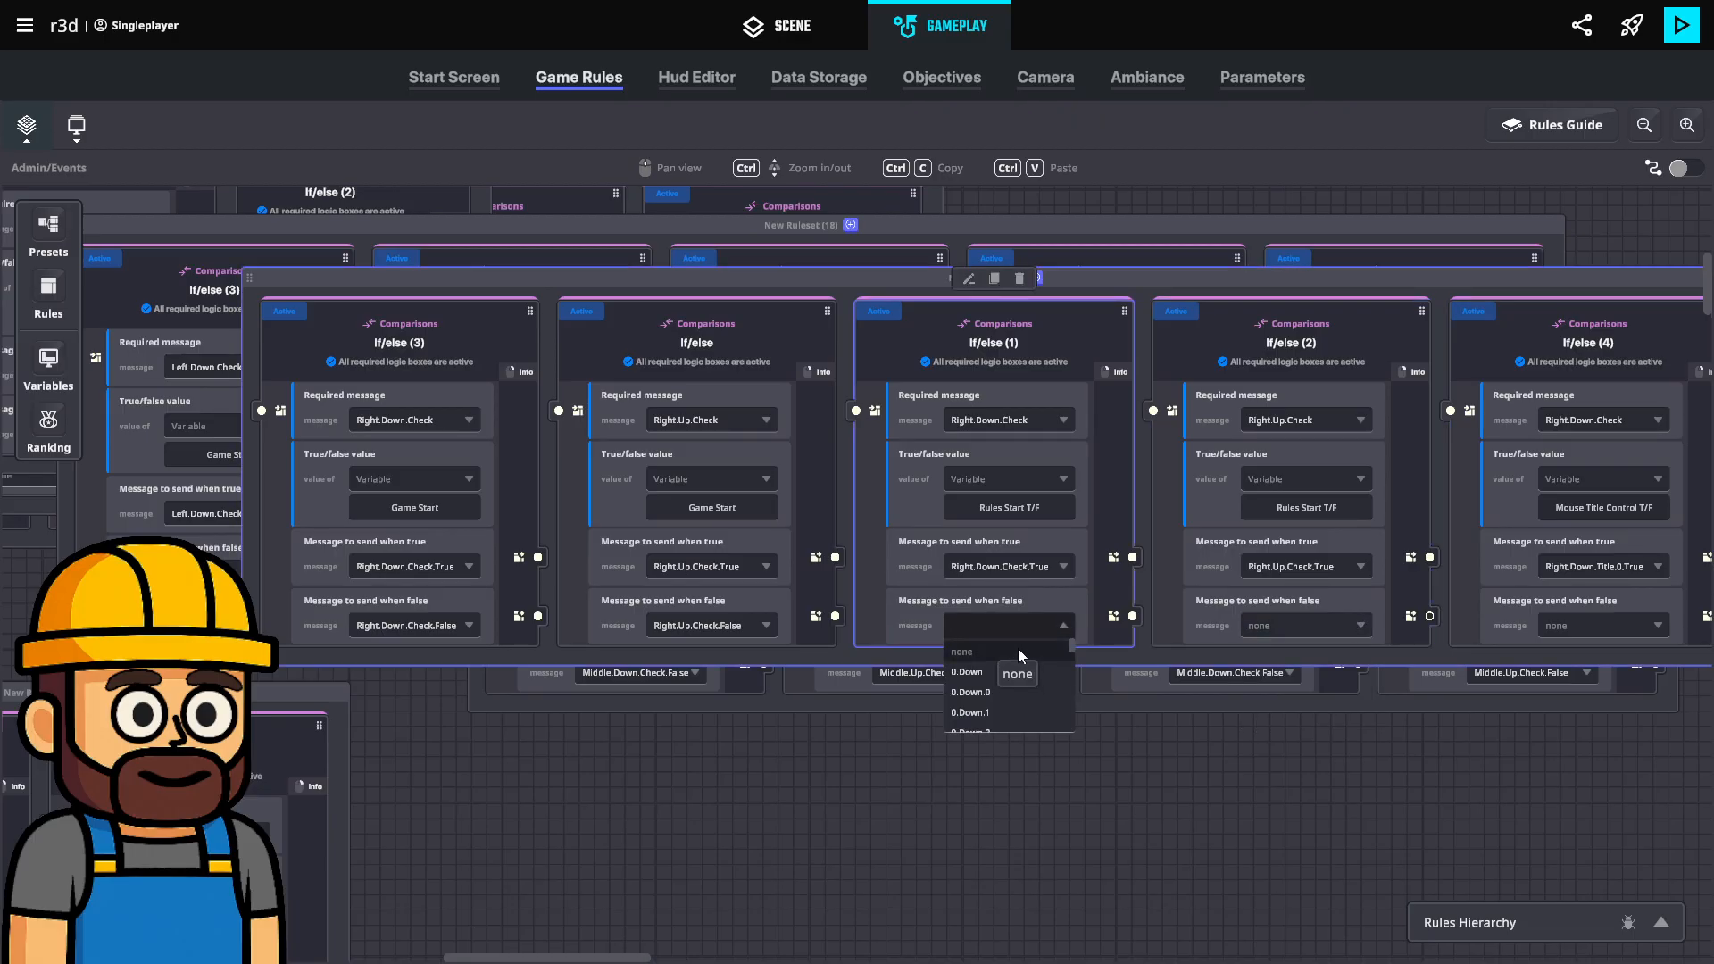
{"action": "left_click", "coordinate": [1018, 650]}
{"action": "left_click", "coordinate": [676, 626]}
{"action": "left_click", "coordinate": [726, 653]}
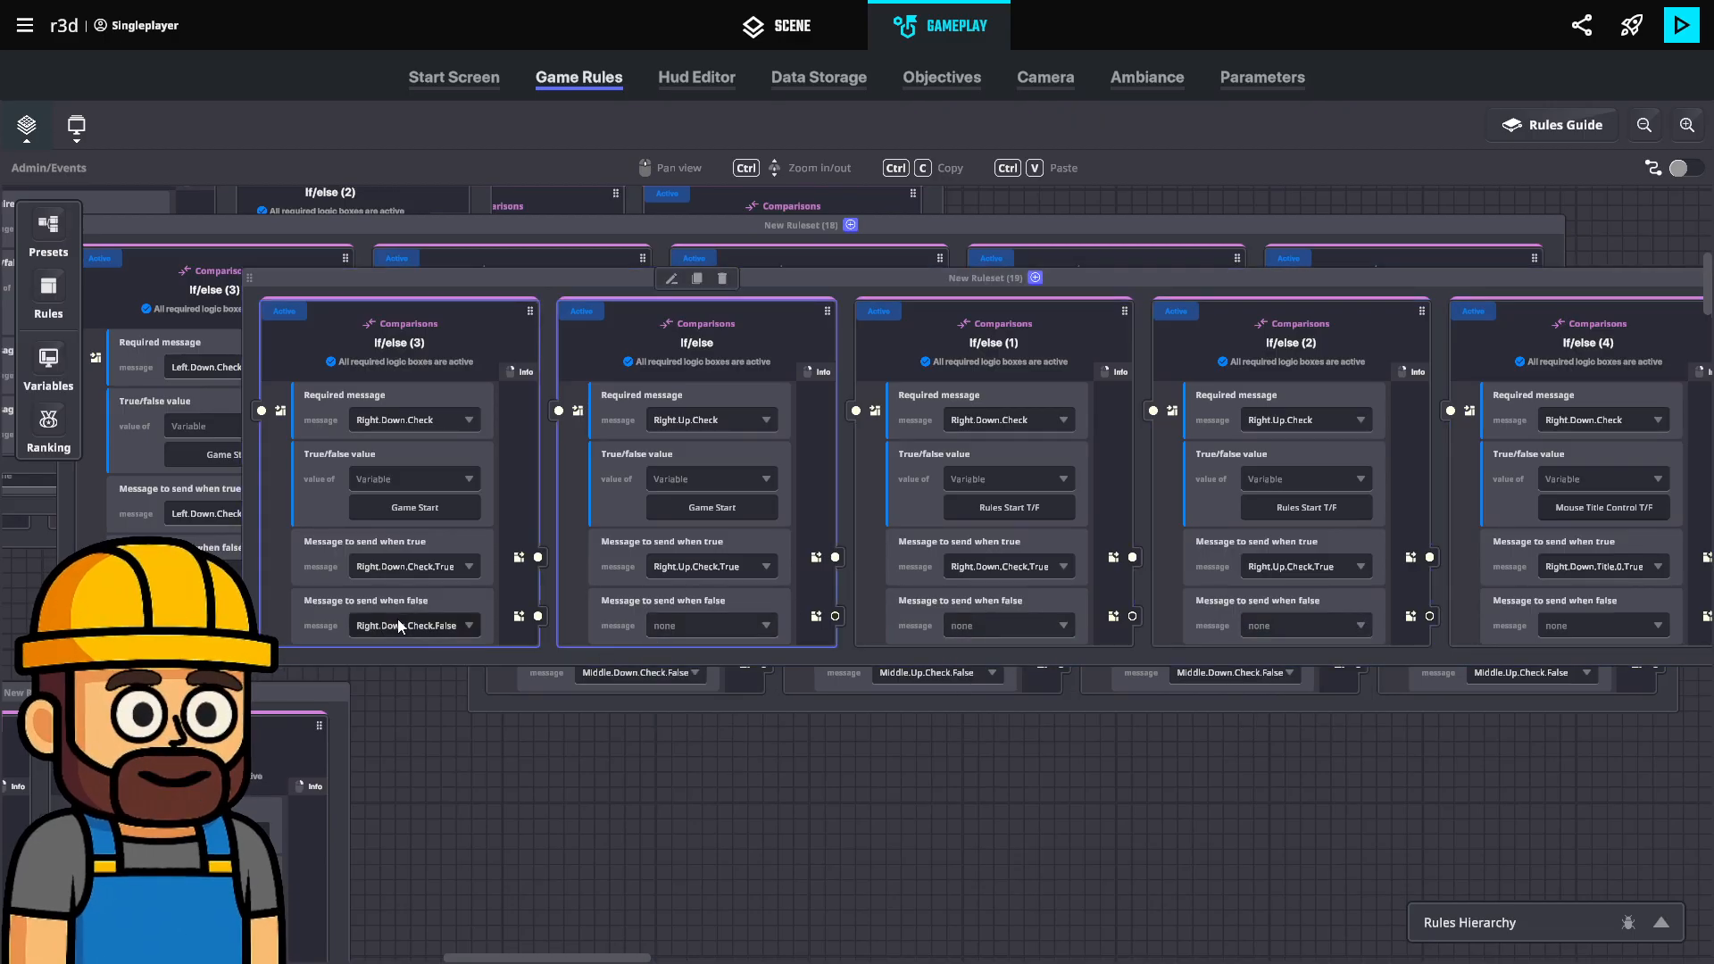
{"action": "left_click", "coordinate": [420, 625]}
{"action": "left_click", "coordinate": [451, 648]}
Set the message to send when false to none in all four If/else blocks of the middle mouse button ruleset.
{"action": "left_click", "coordinate": [528, 694]}
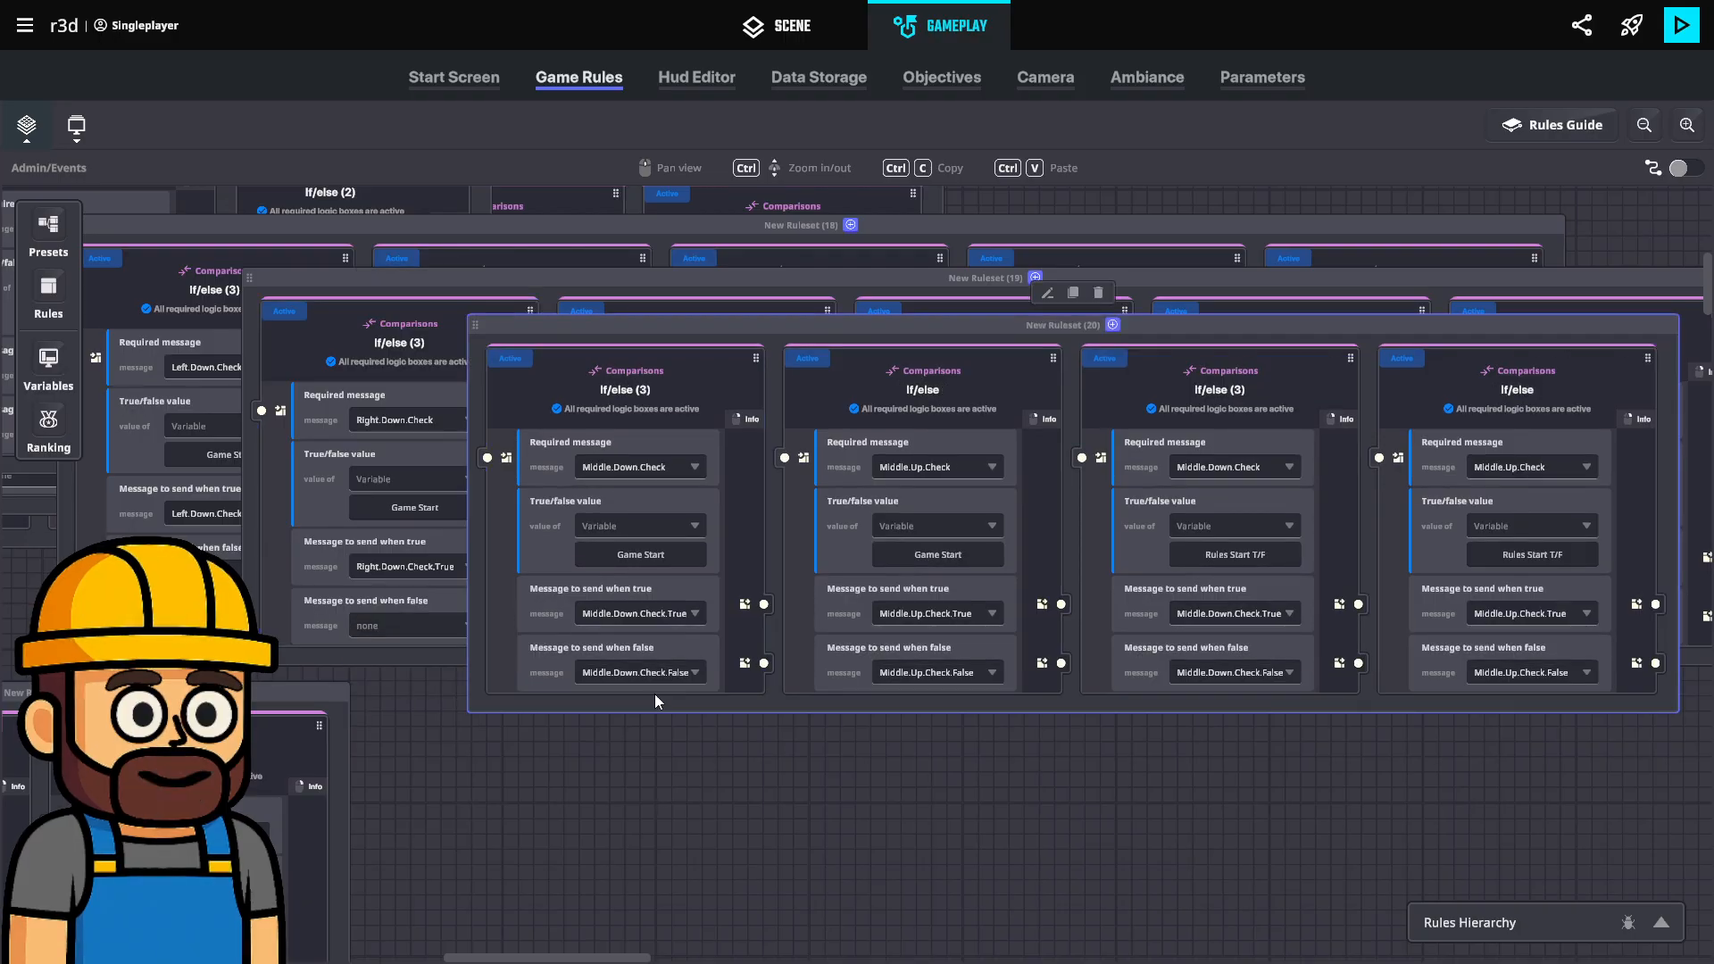
{"action": "left_click", "coordinate": [660, 669]}
{"action": "left_click", "coordinate": [655, 699]}
{"action": "left_click", "coordinate": [924, 678]}
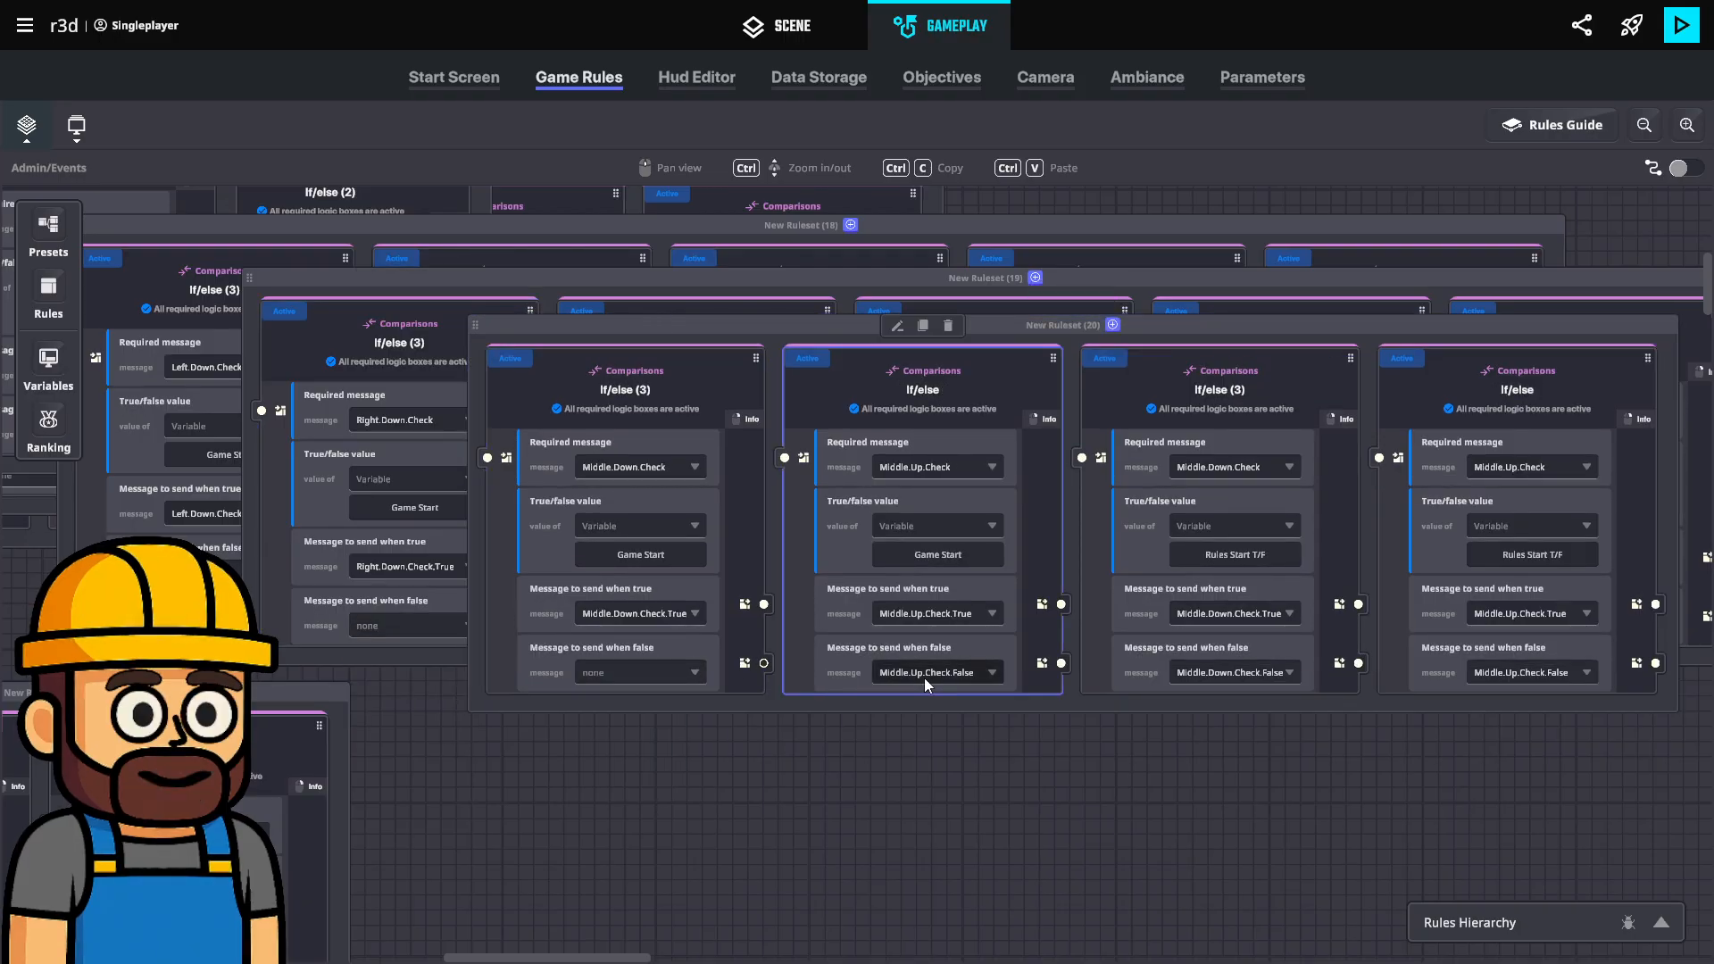
{"action": "left_click", "coordinate": [923, 677]}
{"action": "left_click", "coordinate": [905, 698]}
{"action": "left_click", "coordinate": [1231, 672]}
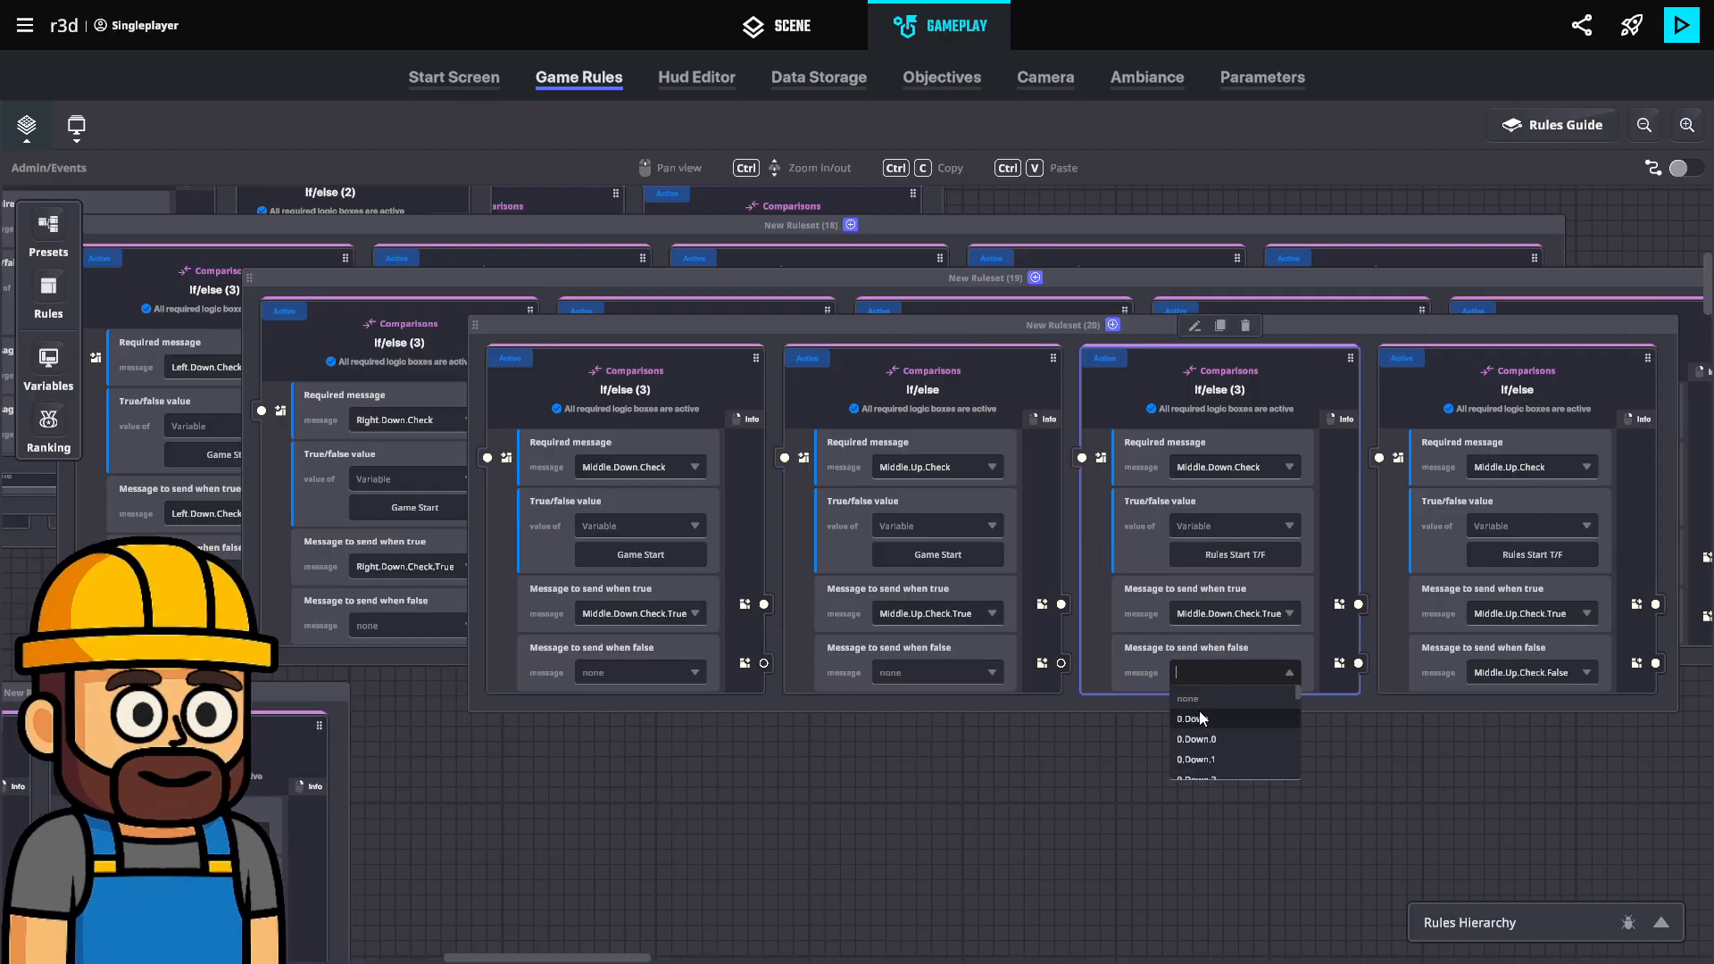
{"action": "left_click", "coordinate": [1197, 711]}
{"action": "left_click", "coordinate": [1208, 677]}
{"action": "left_click", "coordinate": [1208, 704]}
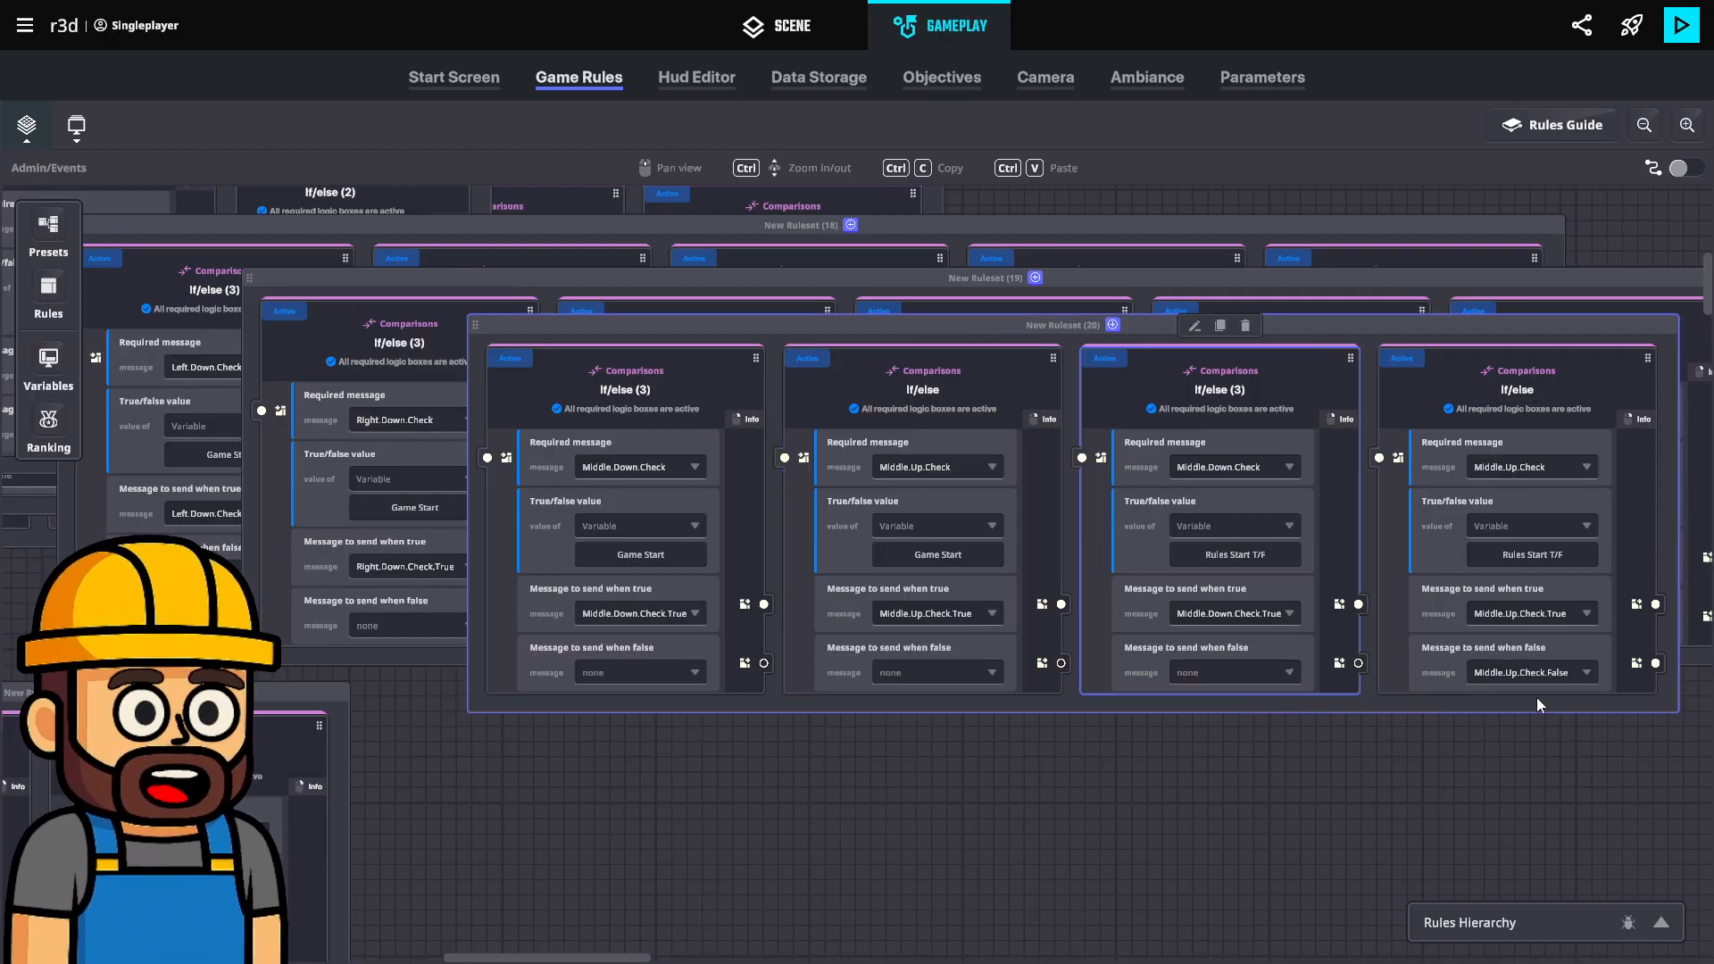
{"action": "left_click", "coordinate": [1552, 674]}
{"action": "left_click", "coordinate": [1551, 675]}
{"action": "left_click", "coordinate": [1507, 699]}
Duplicate the right mouse button's Mouse Title Control T/F If/else block and place the copy at the end of the middle mouse button ruleset.
{"action": "left_click_drag", "start_coordinate": [1308, 807], "coordinate": [962, 848]}
{"action": "left_click", "coordinate": [1357, 376]}
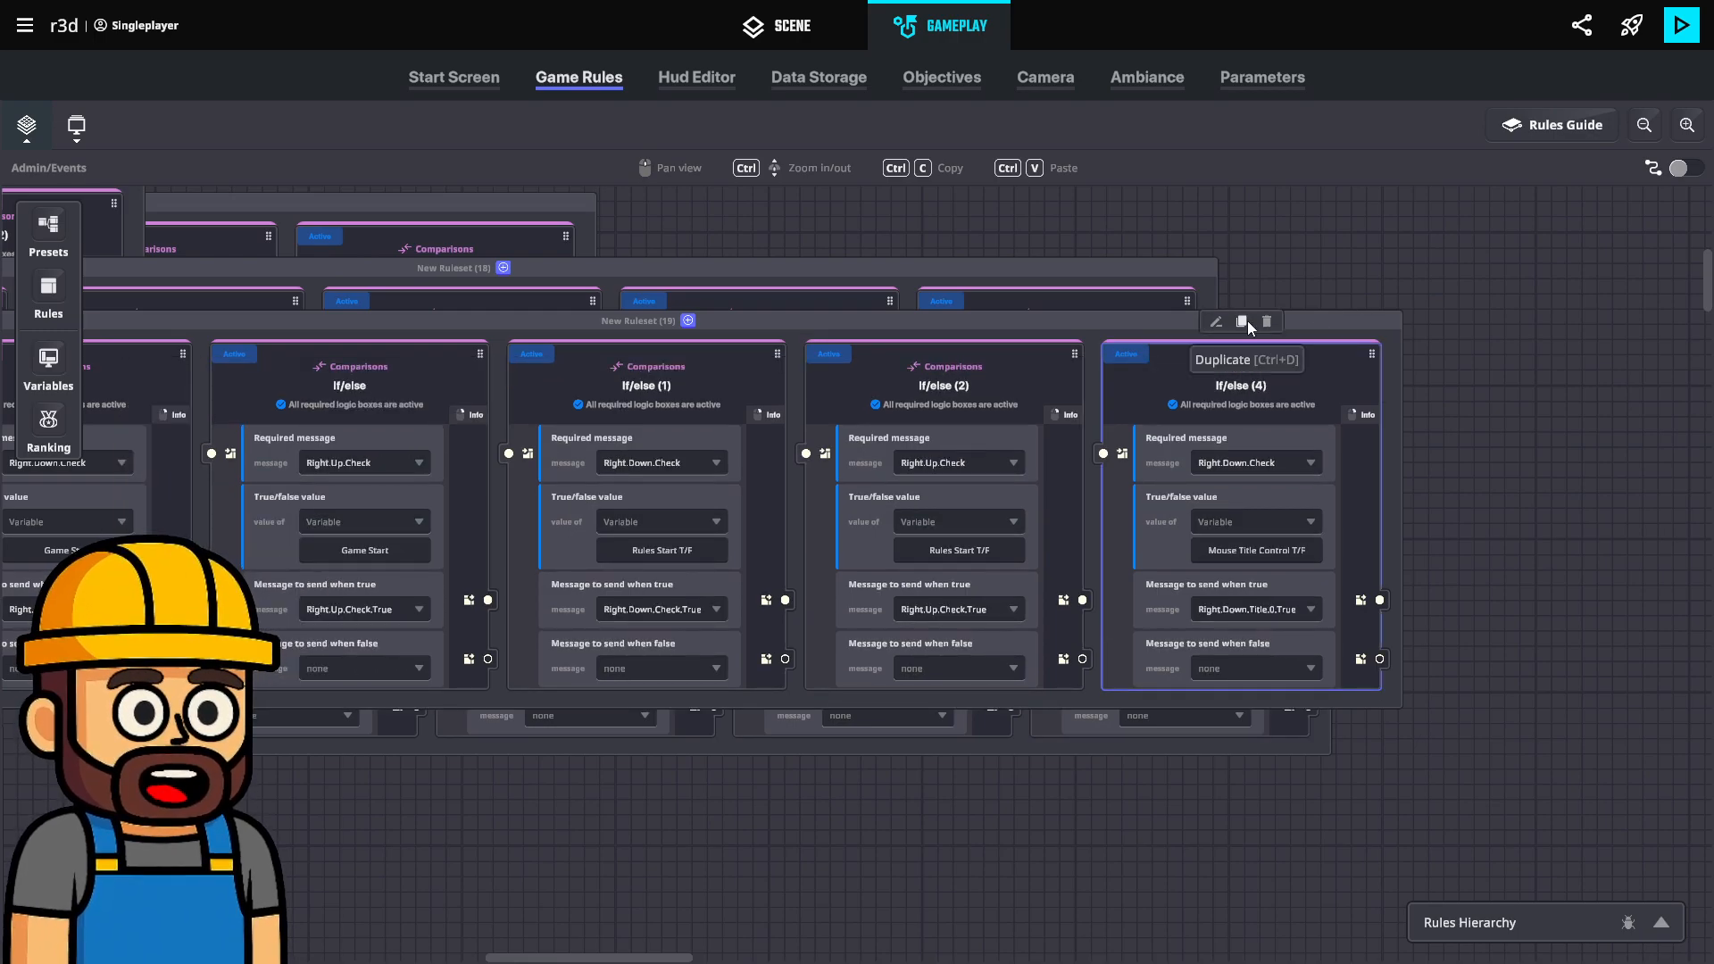
{"action": "left_click_drag", "start_coordinate": [1438, 408], "coordinate": [1084, 693]}
{"action": "left_click_drag", "start_coordinate": [1423, 375], "coordinate": [1114, 739]}
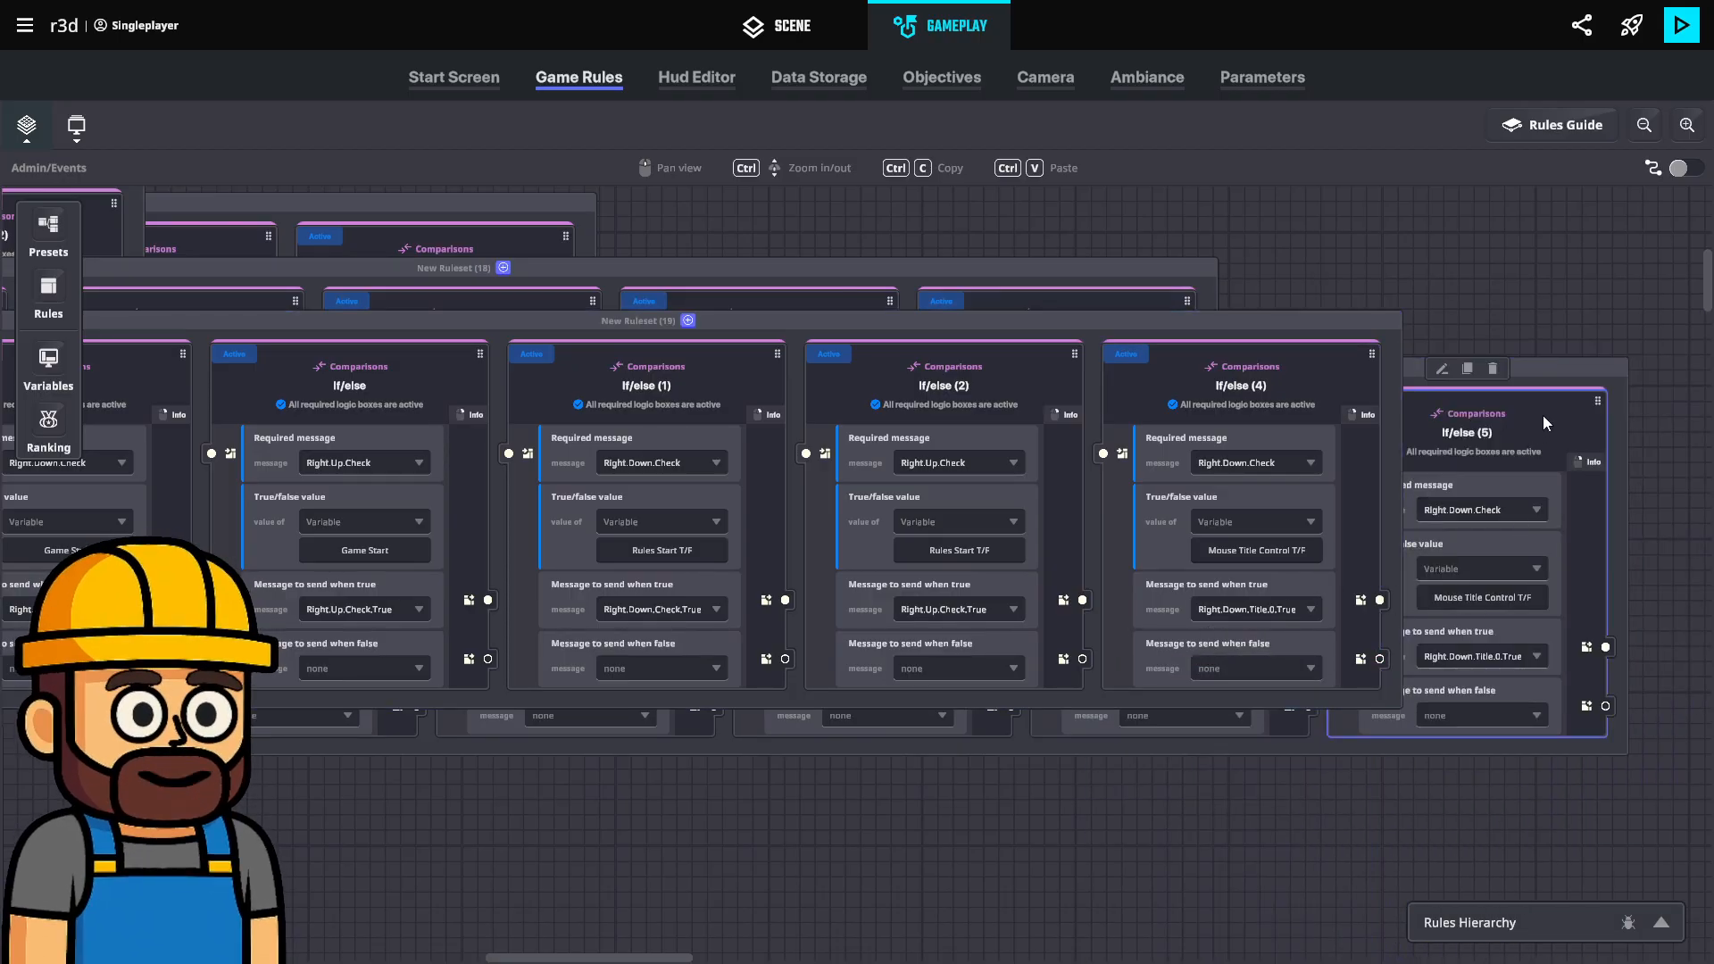
{"action": "left_click", "coordinate": [1556, 368]}
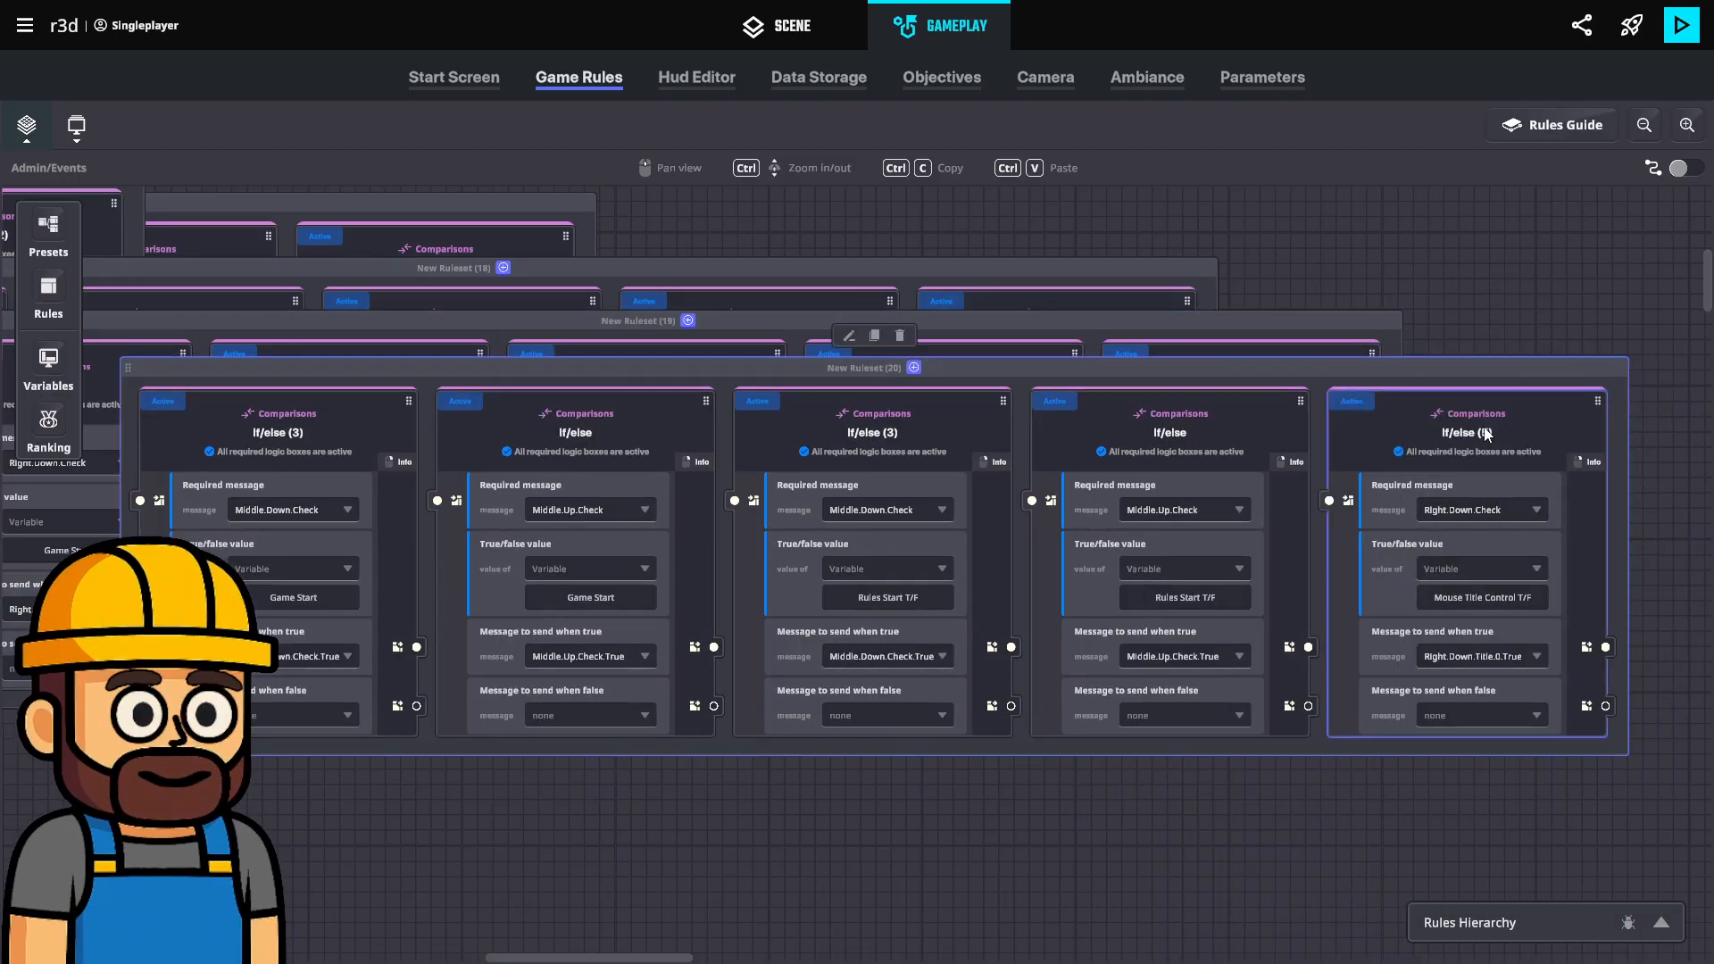
Set the required message of the copied Mouse Title Control T/F block in the middle mouse button ruleset to Middle.Down.Check.
{"action": "left_click", "coordinate": [1470, 509]}
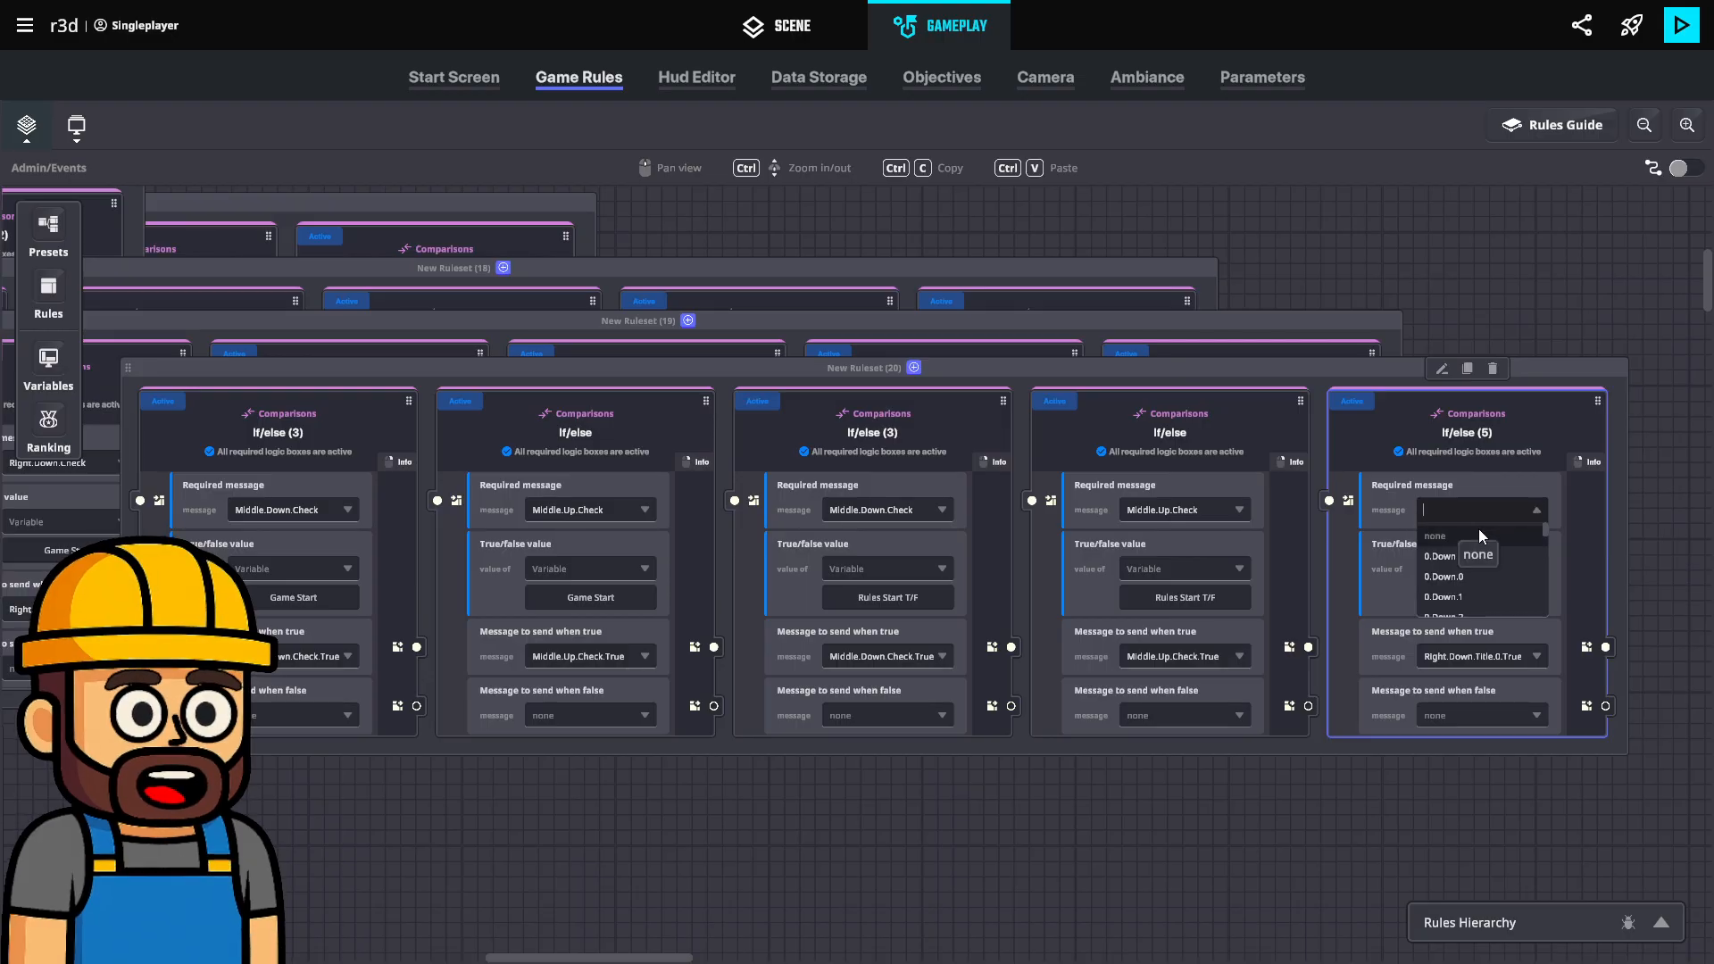
{"action": "type", "text": "Middle."}
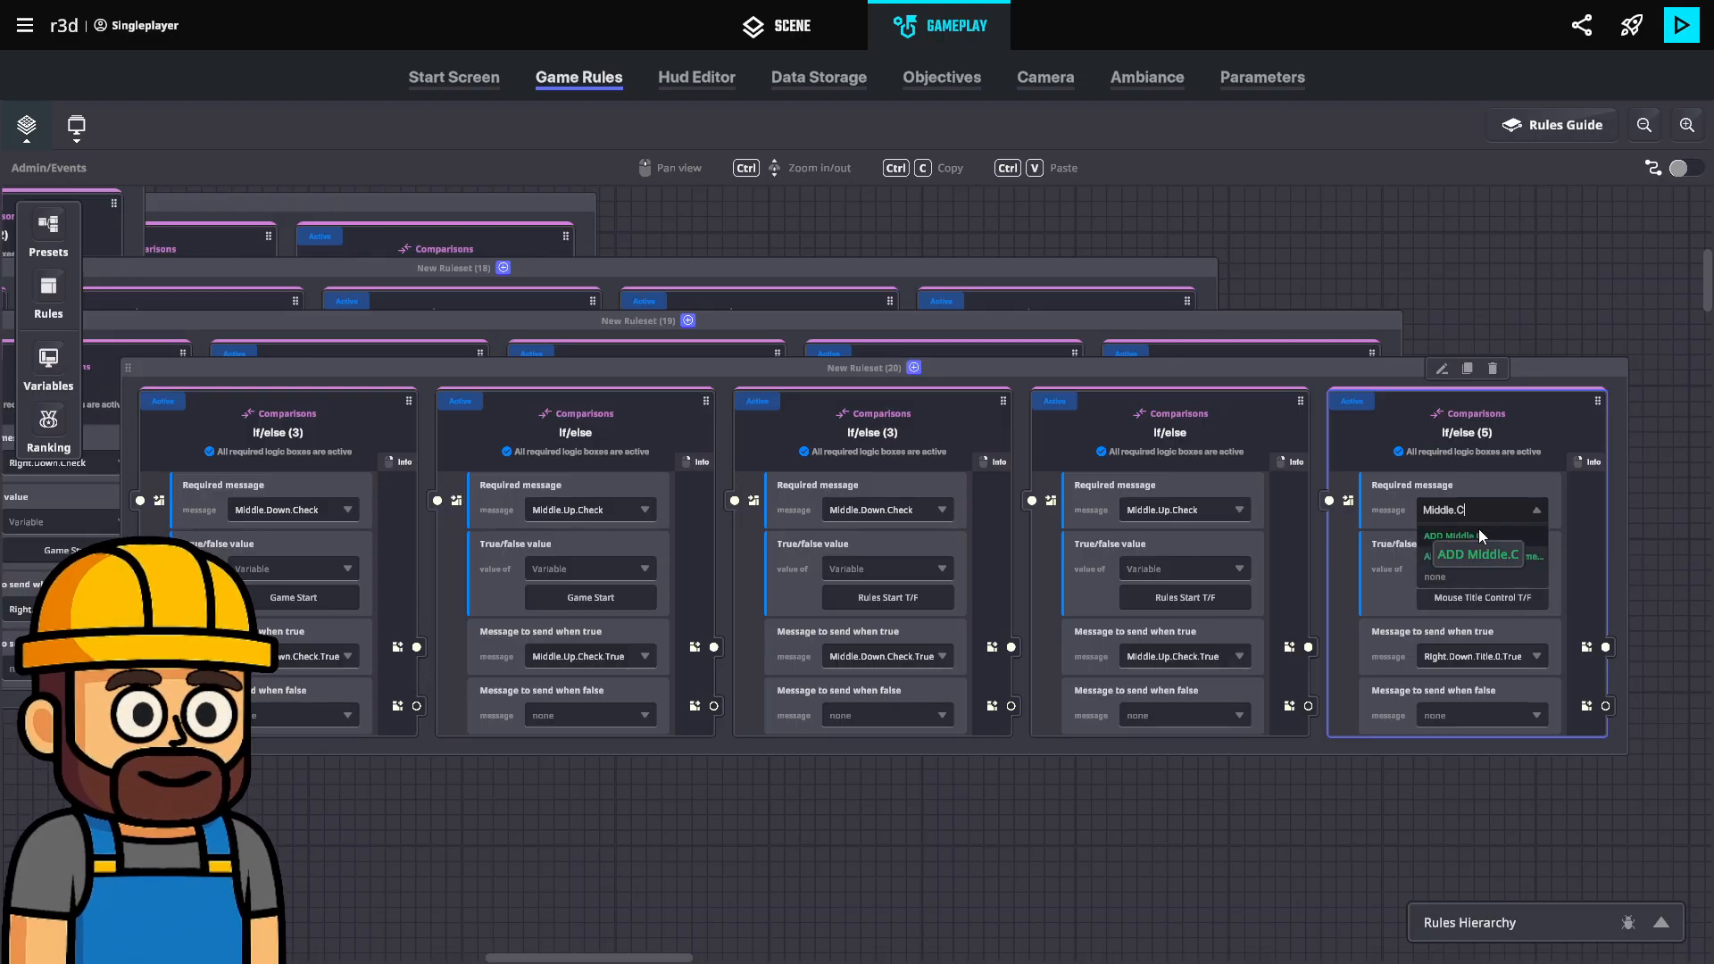
{"action": "type", "text": "Down."}
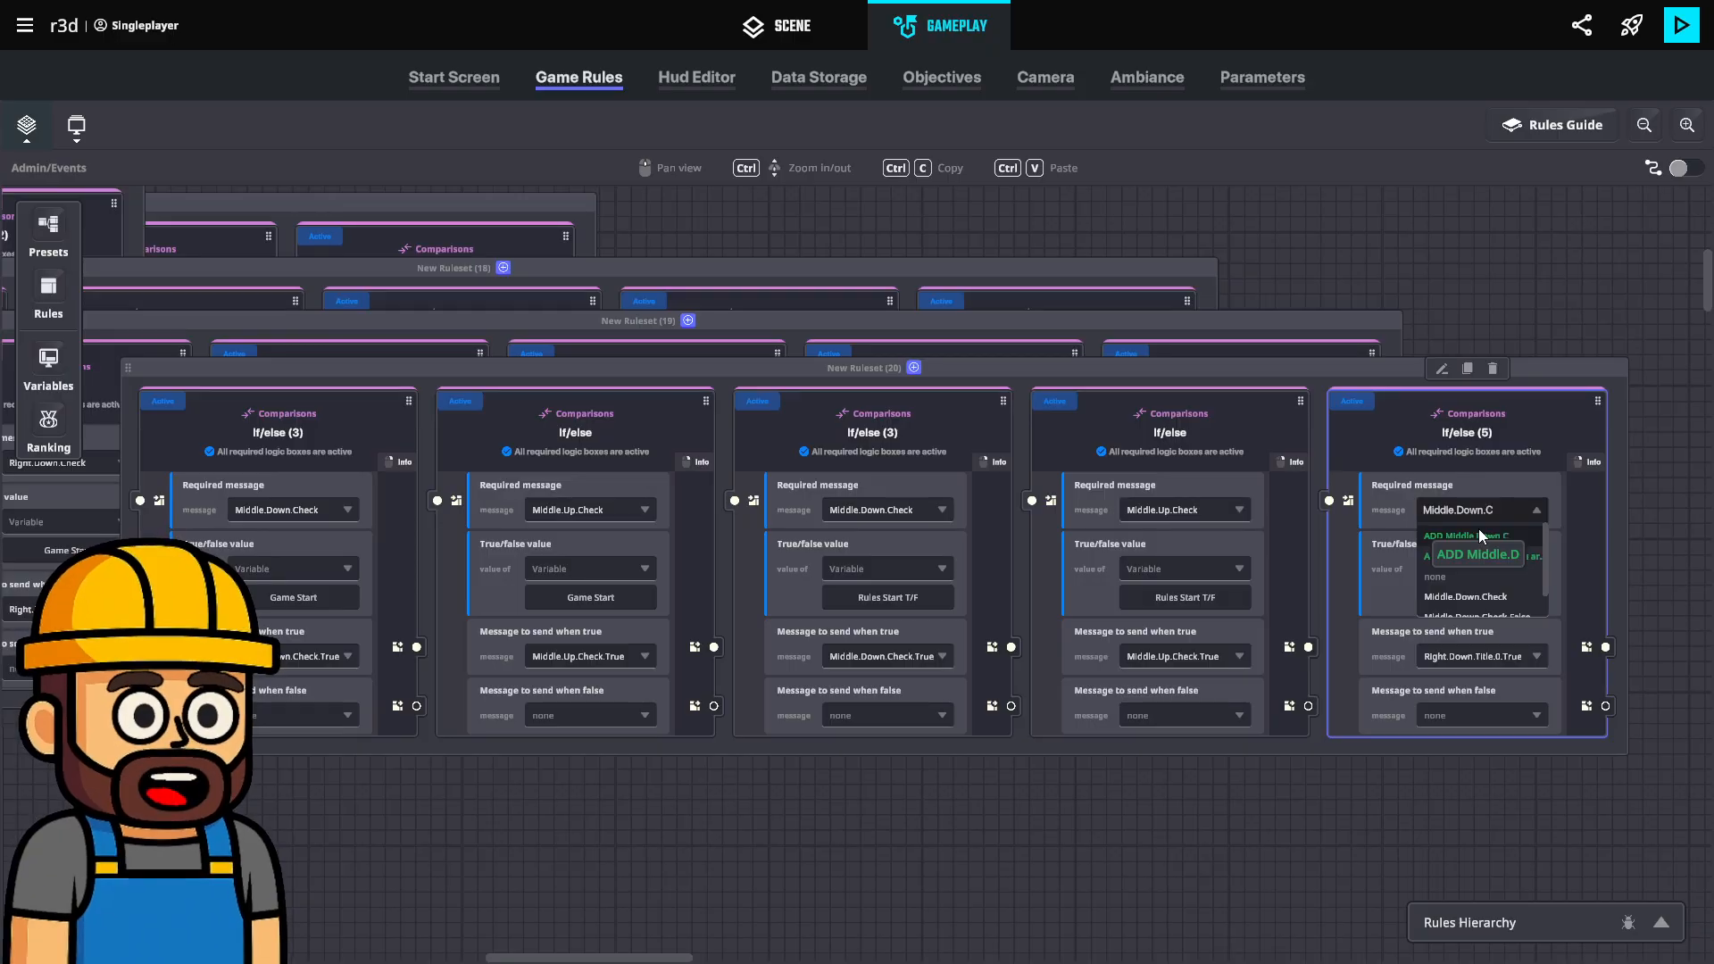
{"action": "type", "text": "C"}
{"action": "left_click", "coordinate": [1480, 595]}
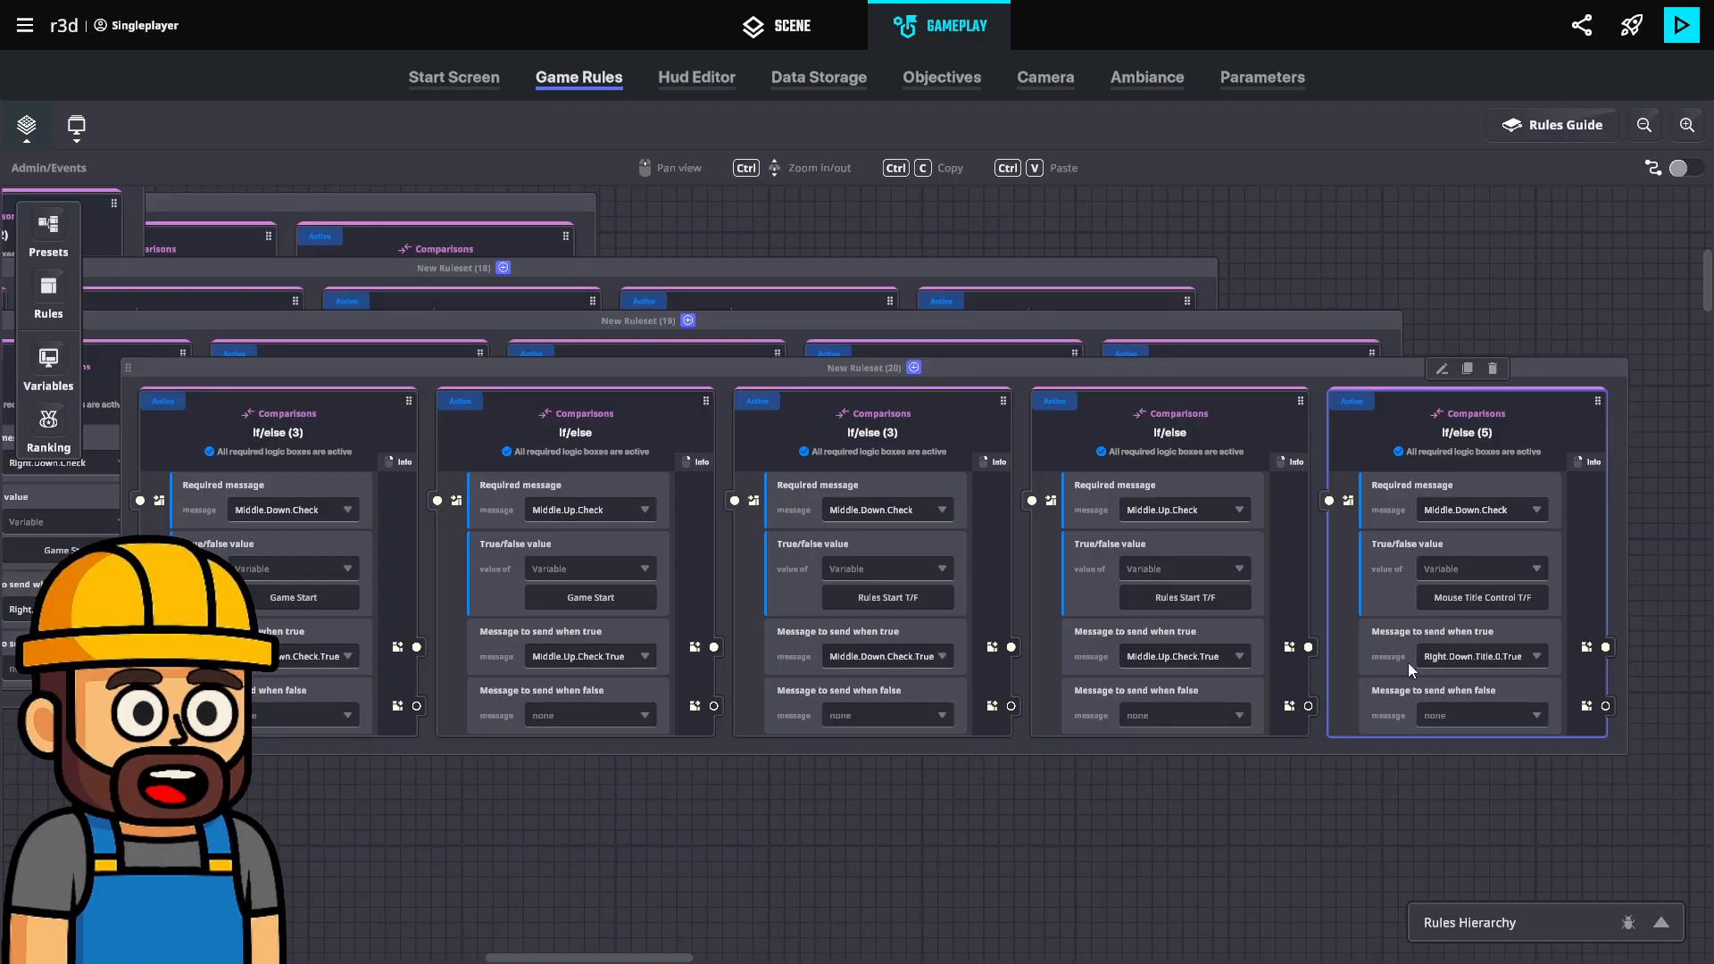
Set the message to send when true to Middle.Down.Title.0.True in the middle mouse button ruleset's Mouse Title Control T/F block.
{"action": "left_click", "coordinate": [1464, 650]}
{"action": "type", "text": "Middle.Down."}
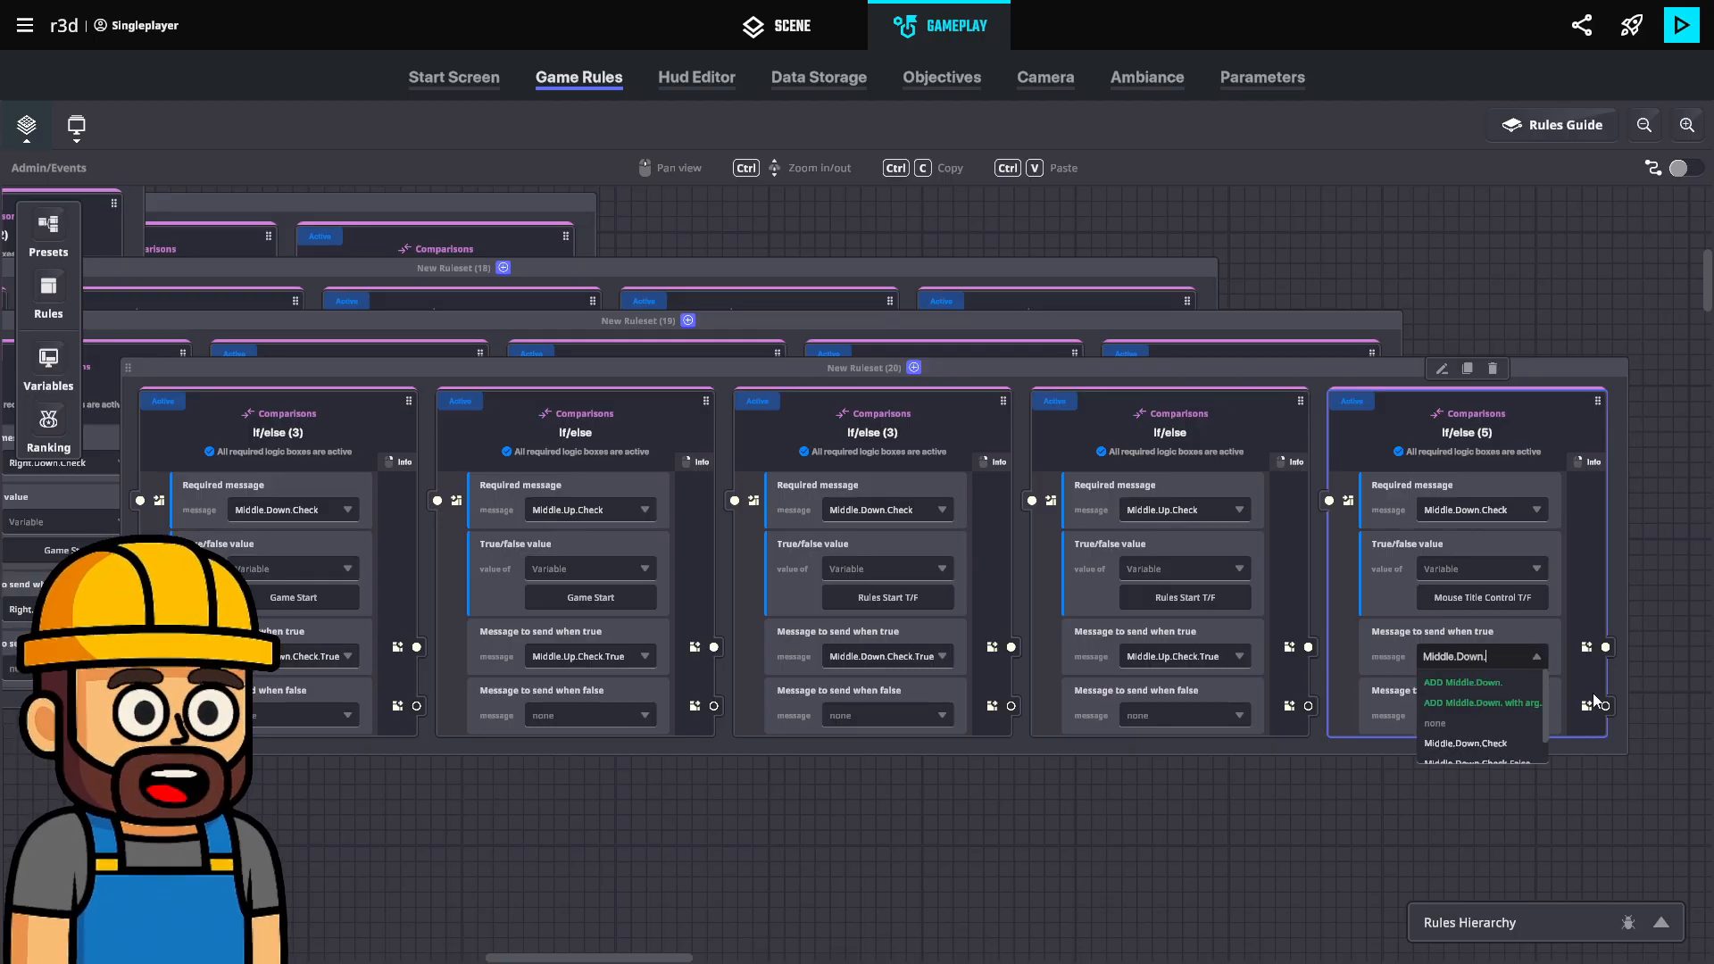
{"action": "type", "text": "Title"}
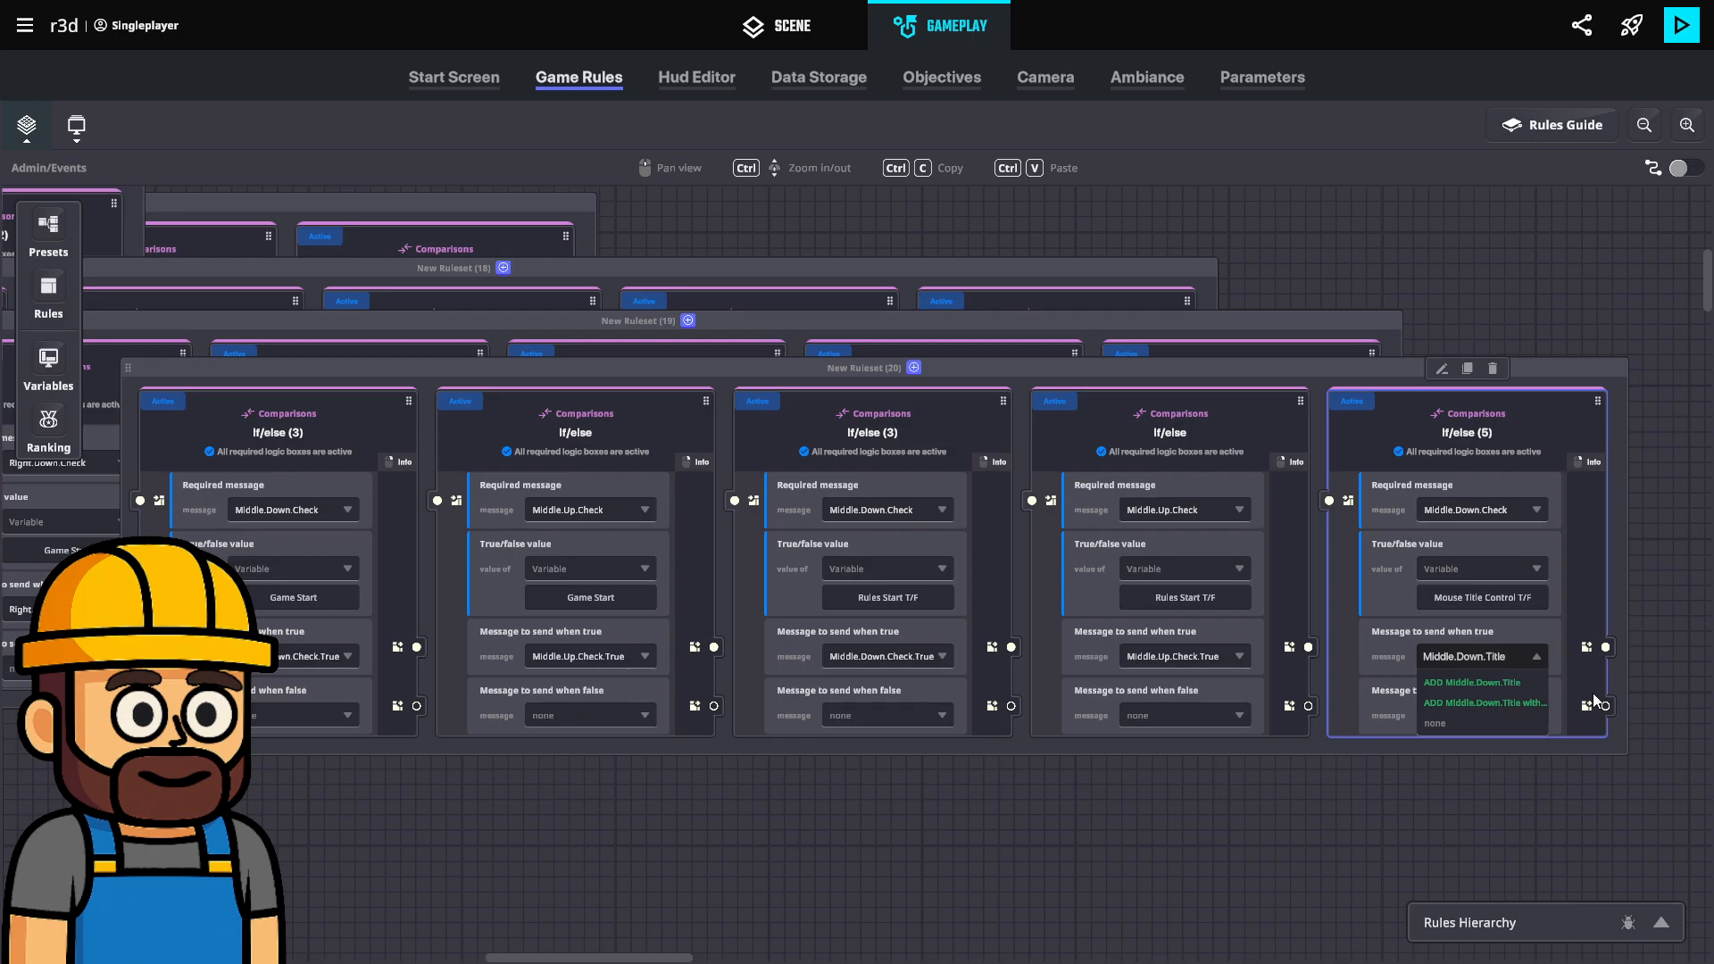
{"action": "type", "text": ".0.True"}
{"action": "left_click", "coordinate": [1492, 686]}
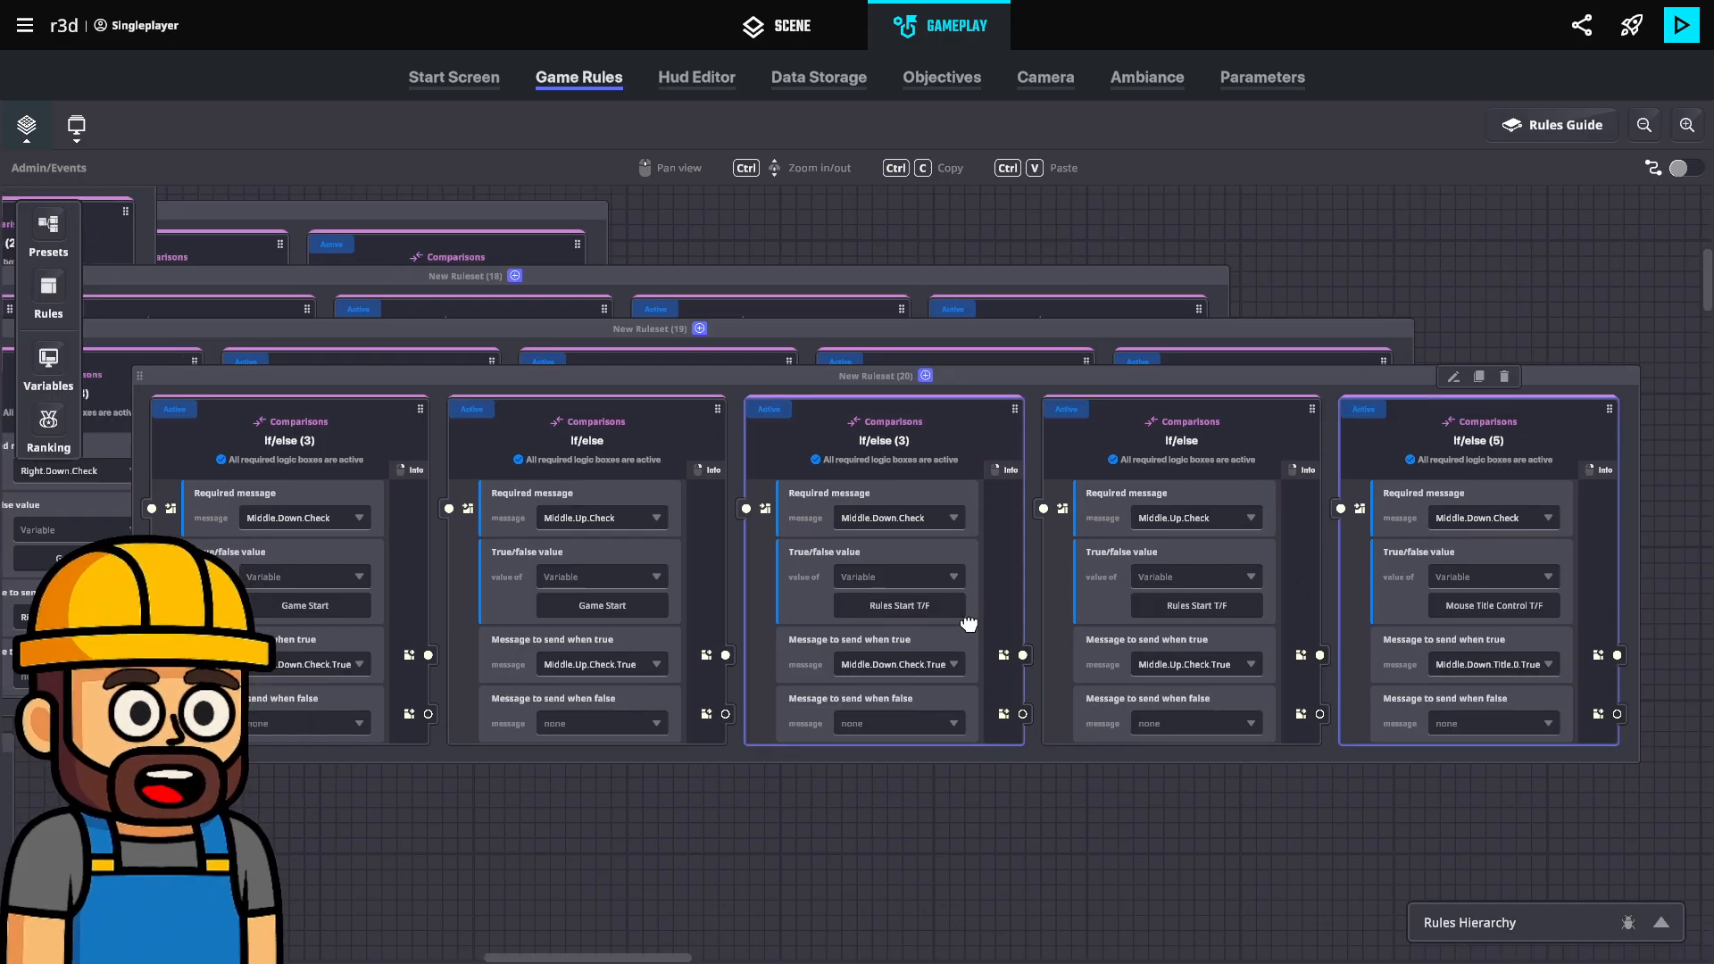
Switch to the Right Mouse Button False board and check the variable selection of its Rules Start T/F edit block.
{"action": "middle_click_drag", "start_coordinate": [973, 613], "coordinate": [1056, 639]}
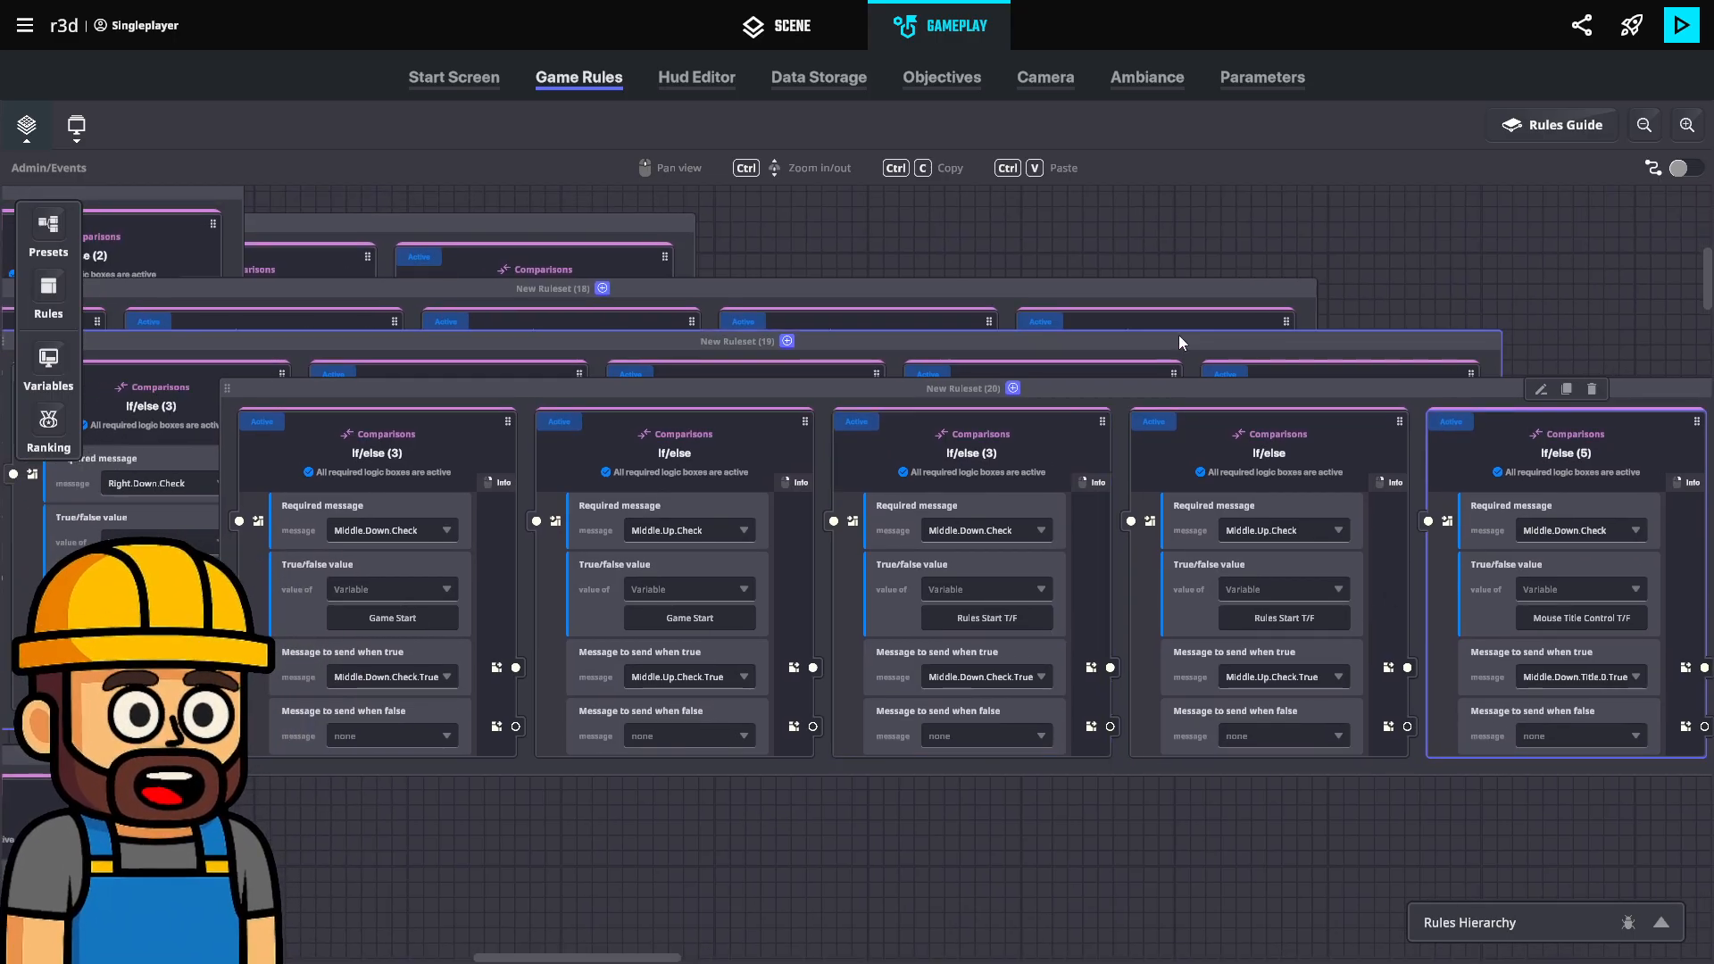
{"action": "left_click", "coordinate": [1133, 282]}
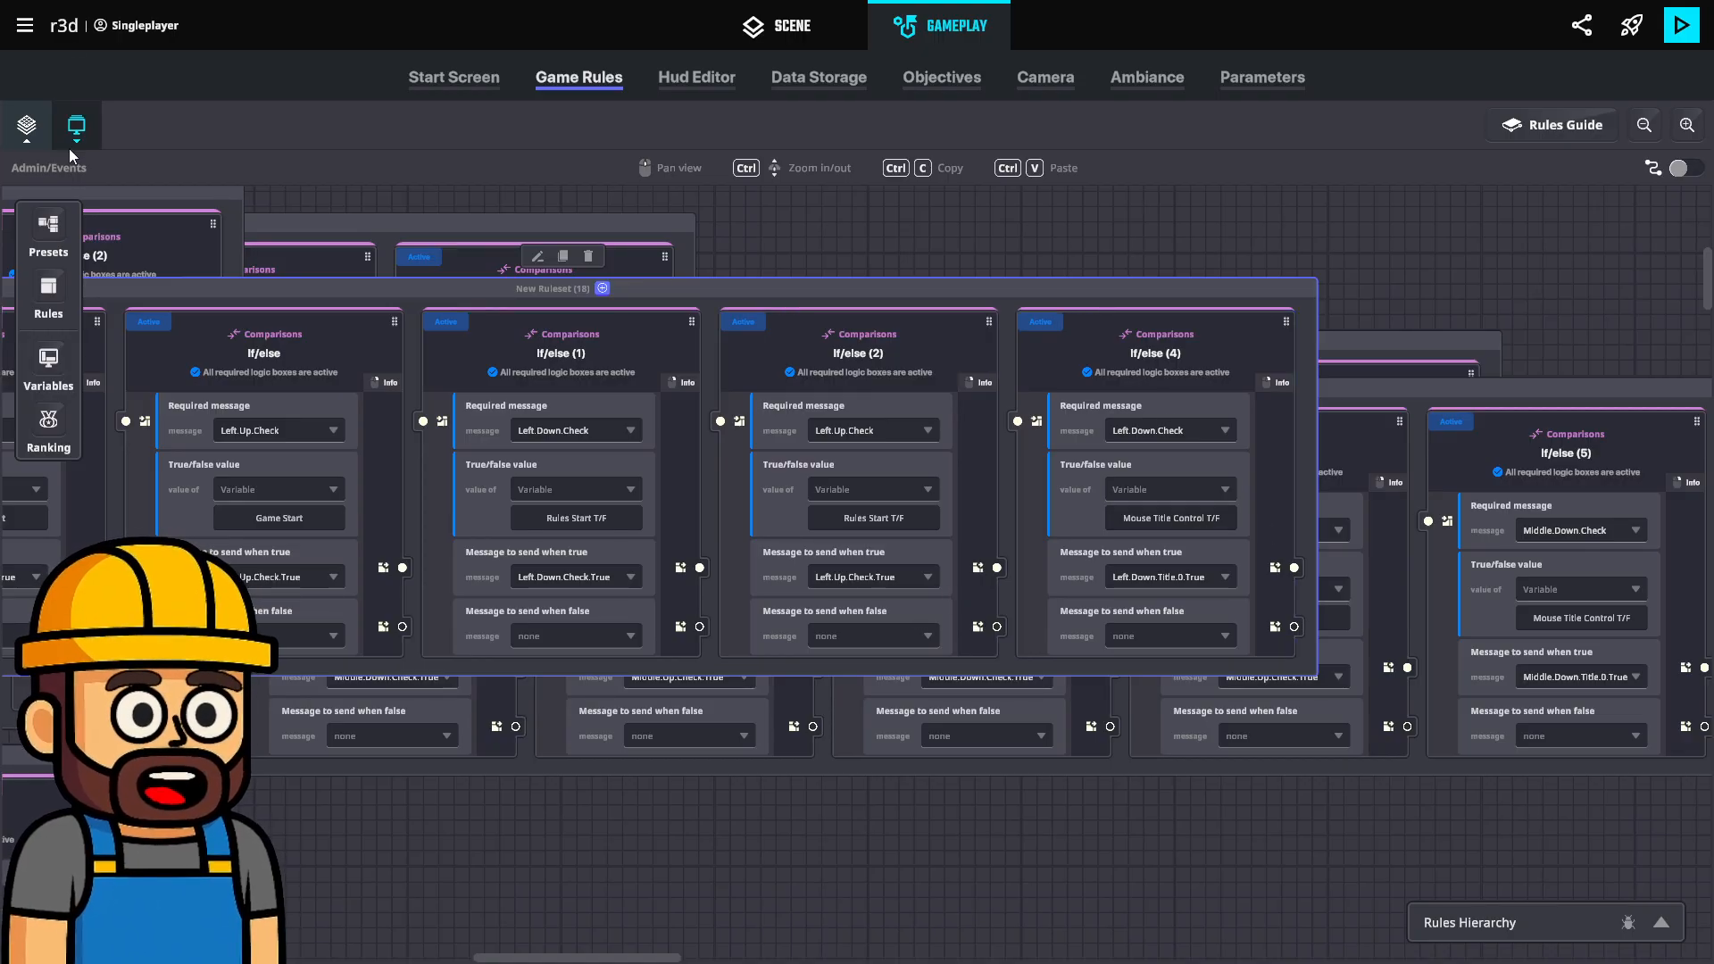
{"action": "left_click", "coordinate": [27, 125]}
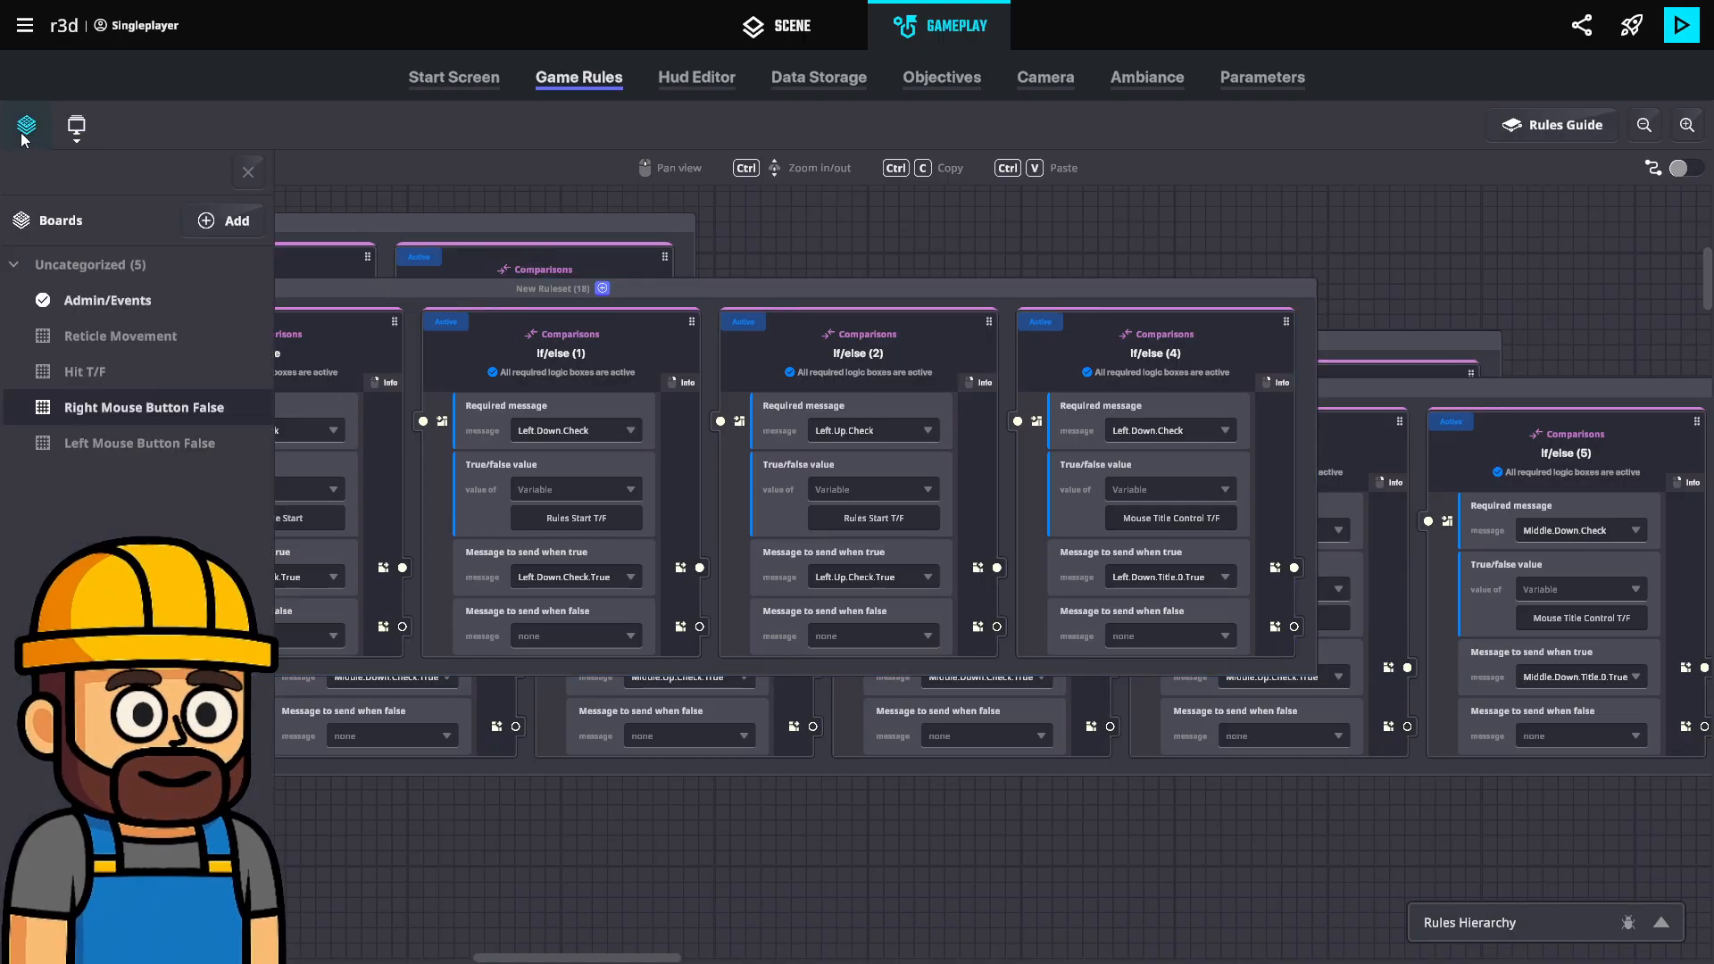
{"action": "left_click", "coordinate": [157, 410]}
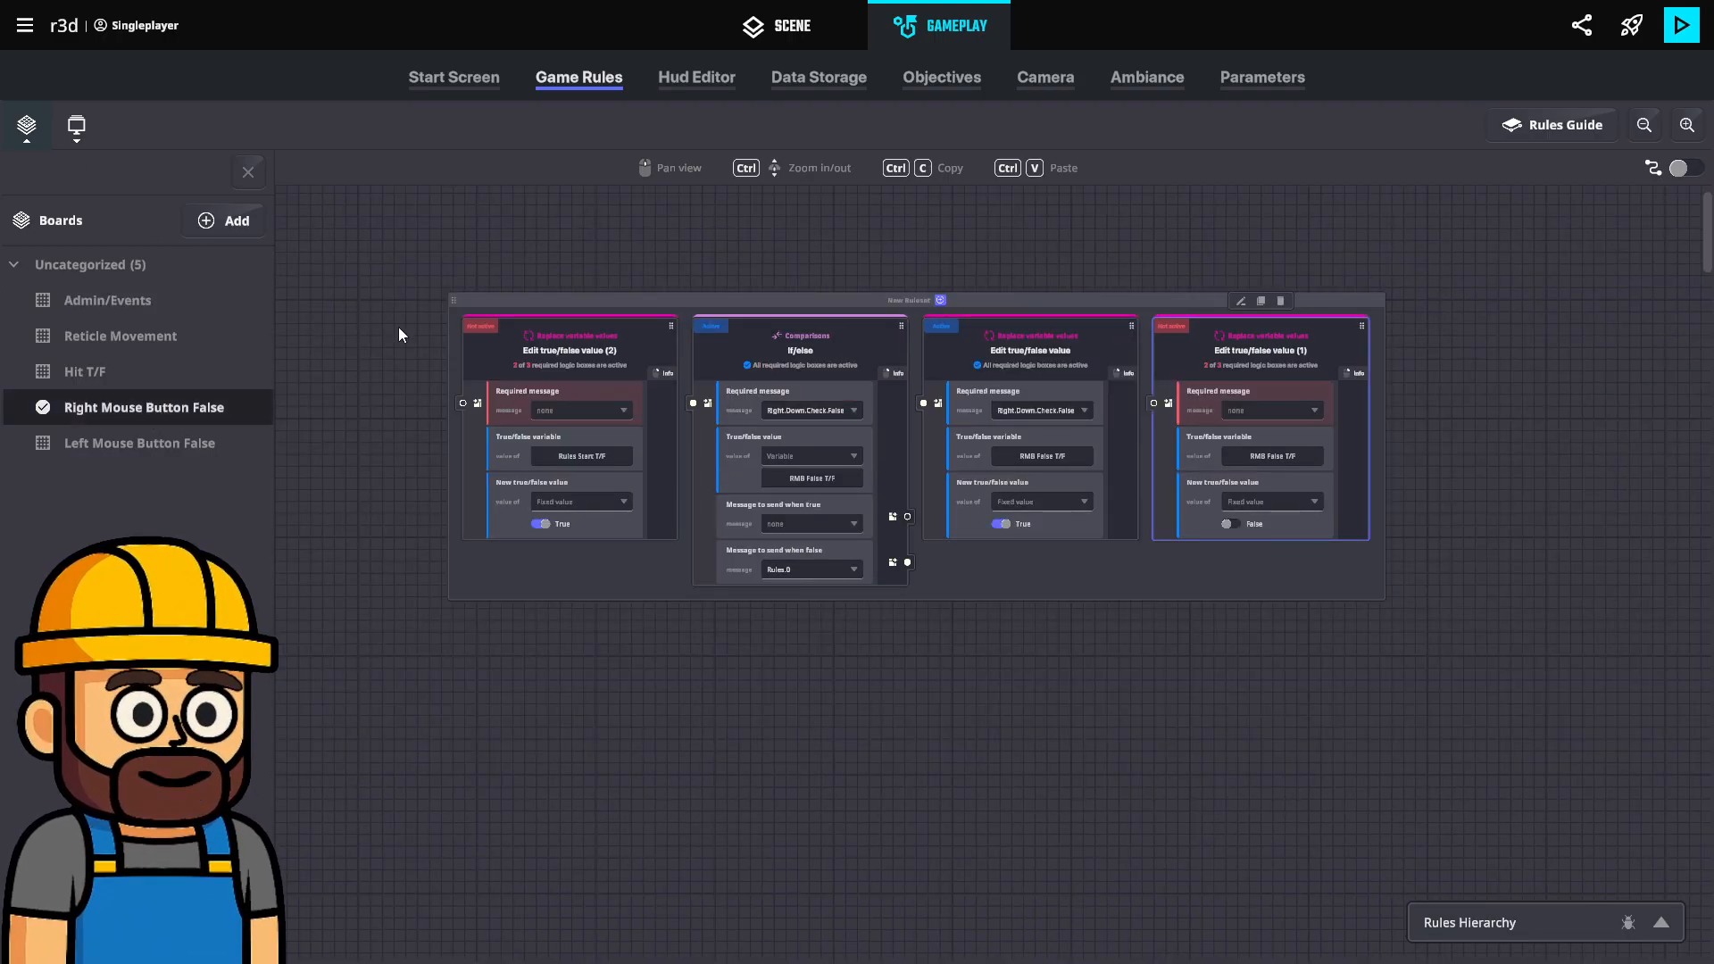
{"action": "left_click", "coordinate": [576, 456]}
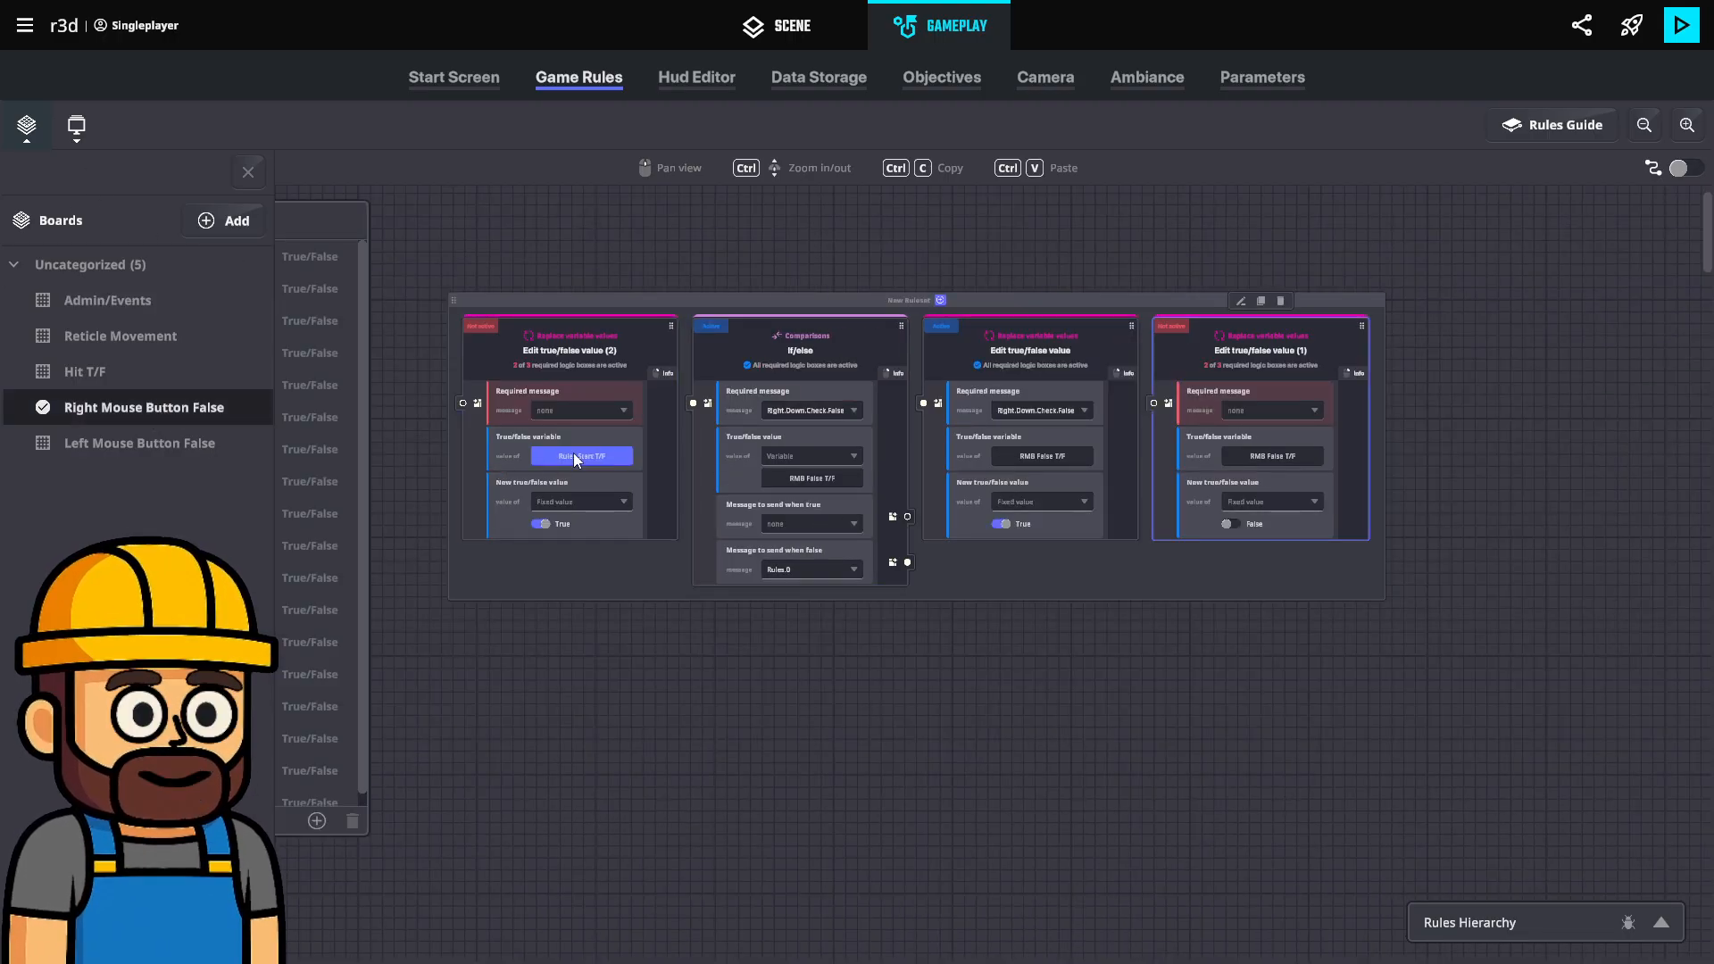
{"action": "left_click", "coordinate": [246, 171]}
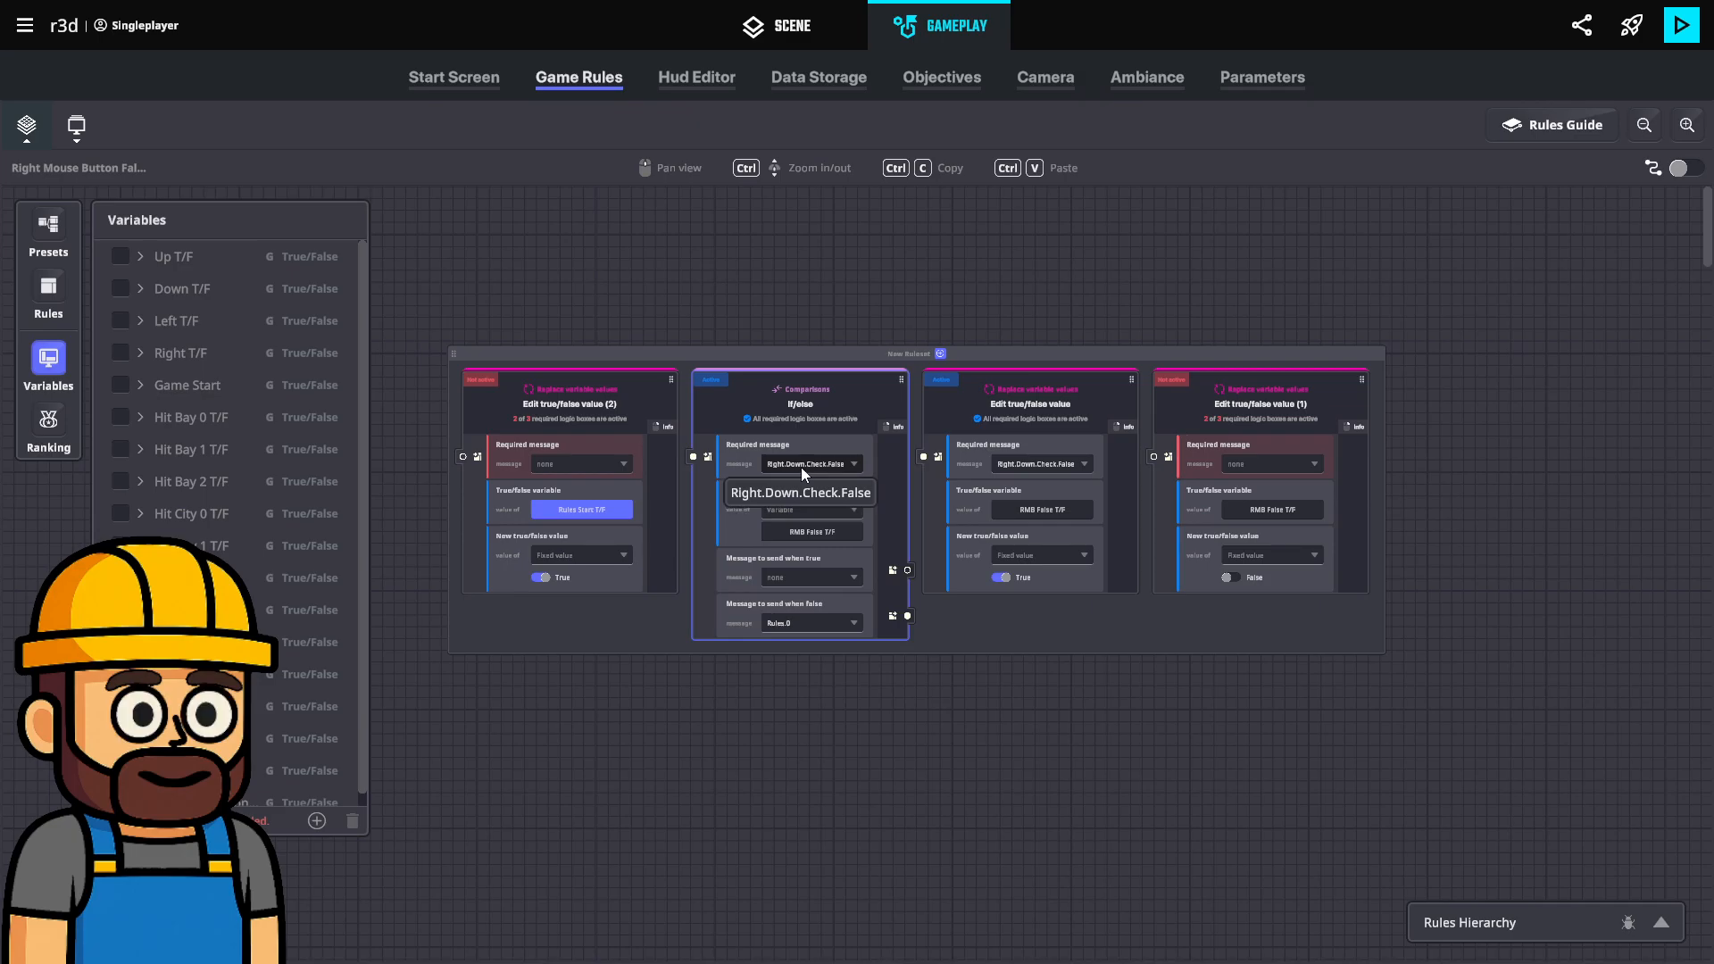
{"action": "left_click", "coordinate": [864, 754]}
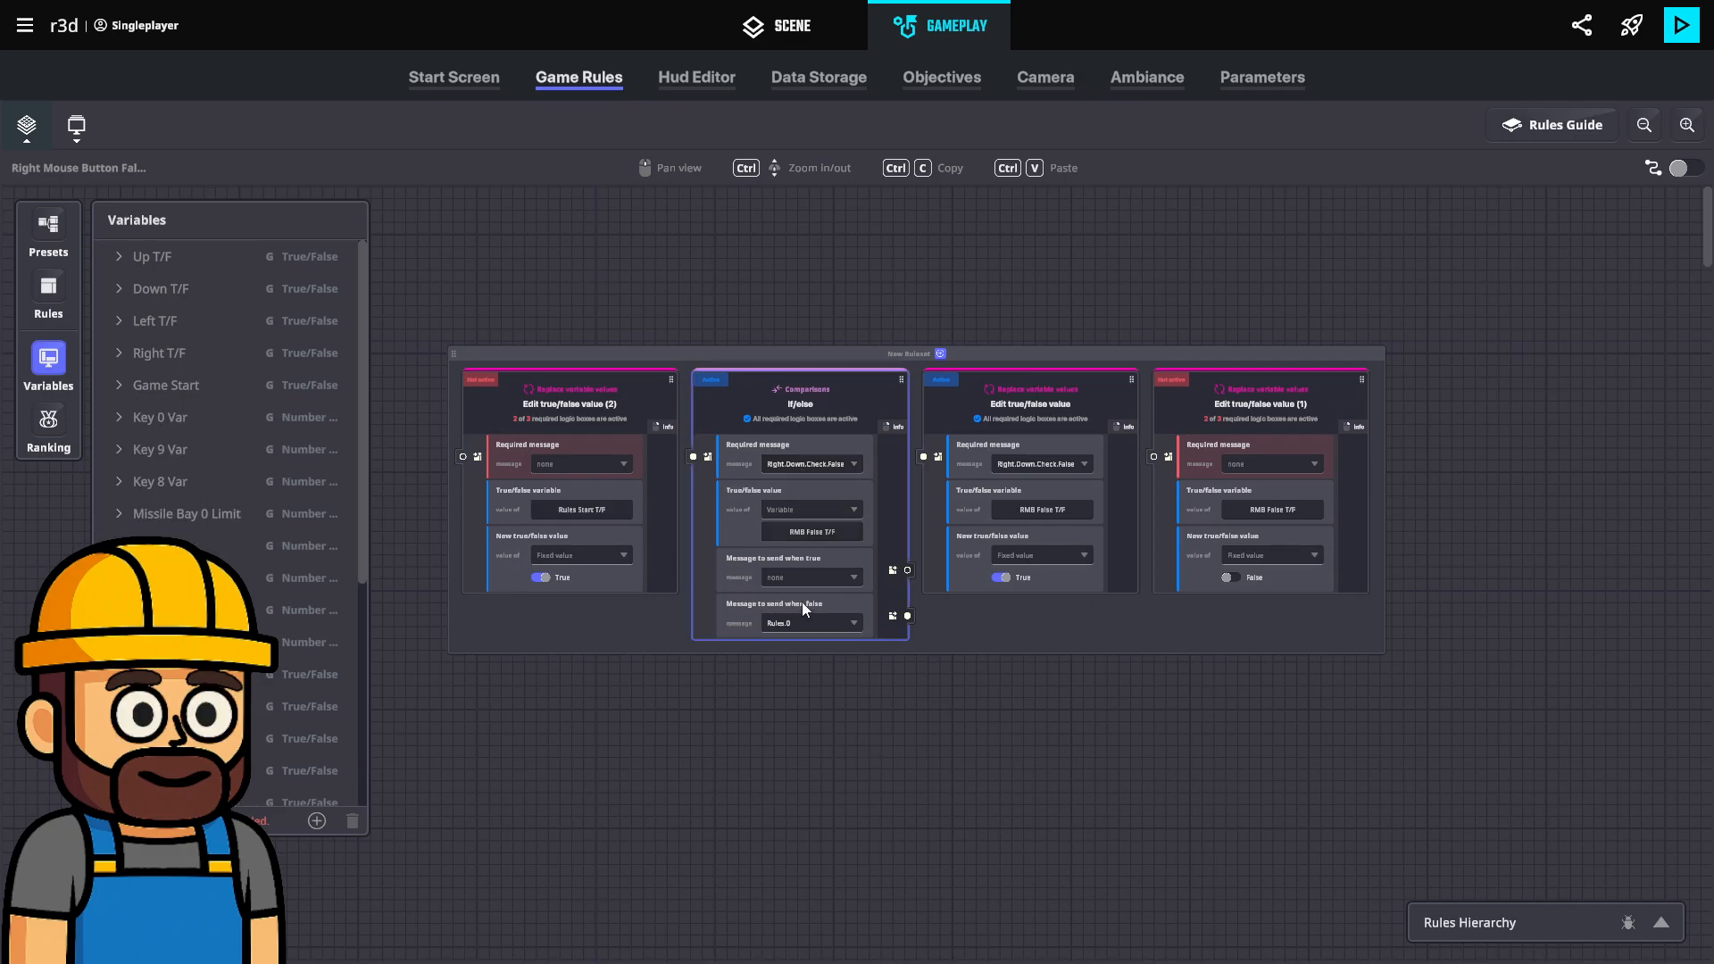
Separate the Rules Start T/F edit block into its own ruleset and set its required message to Right.Down.Title.0.True.
{"action": "left_click_drag", "start_coordinate": [585, 446], "coordinate": [546, 340]}
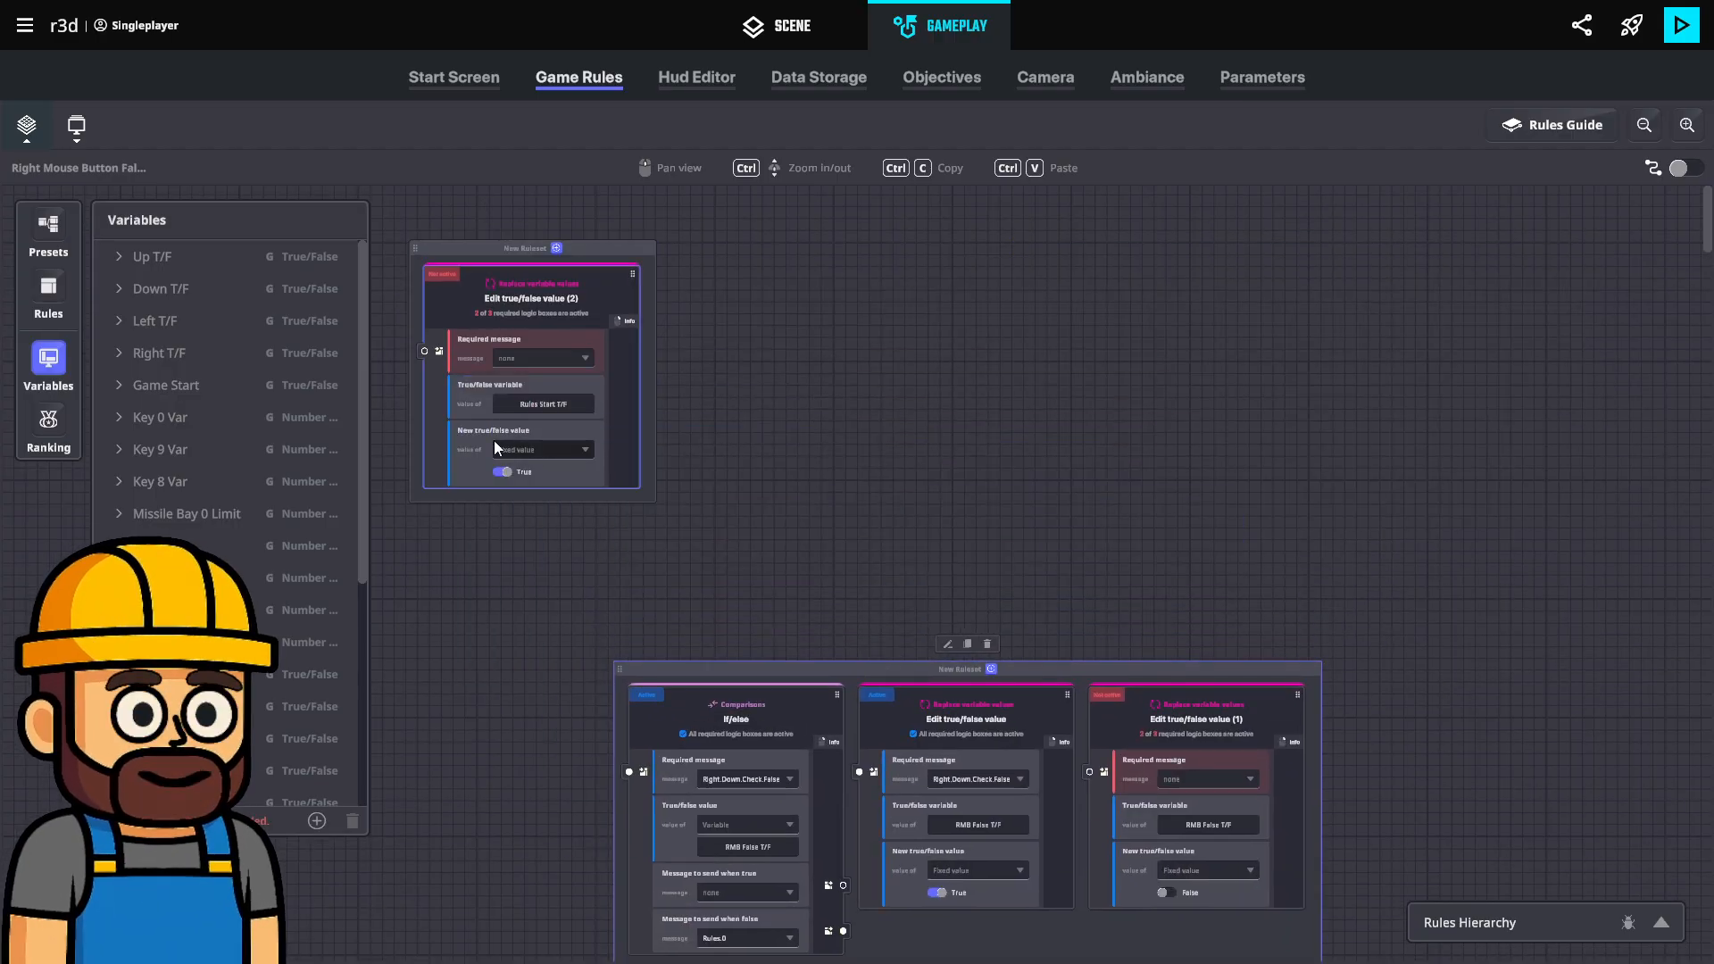
{"action": "left_click", "coordinate": [533, 358]}
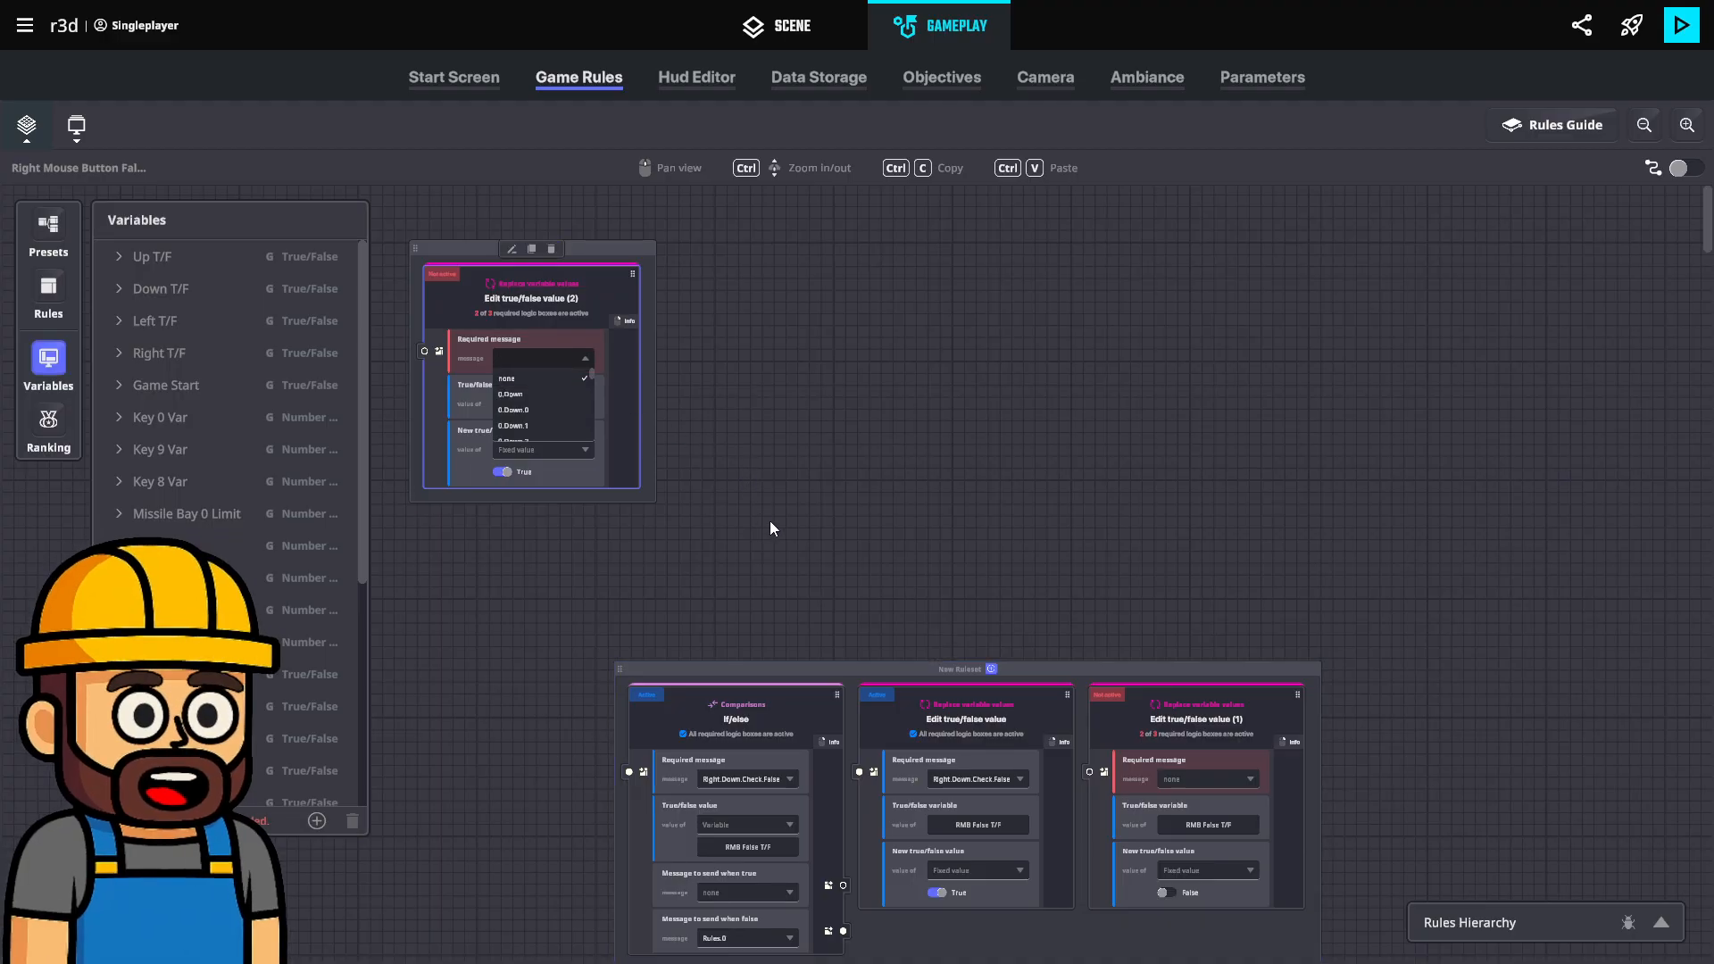
{"action": "type", "text": "Right."}
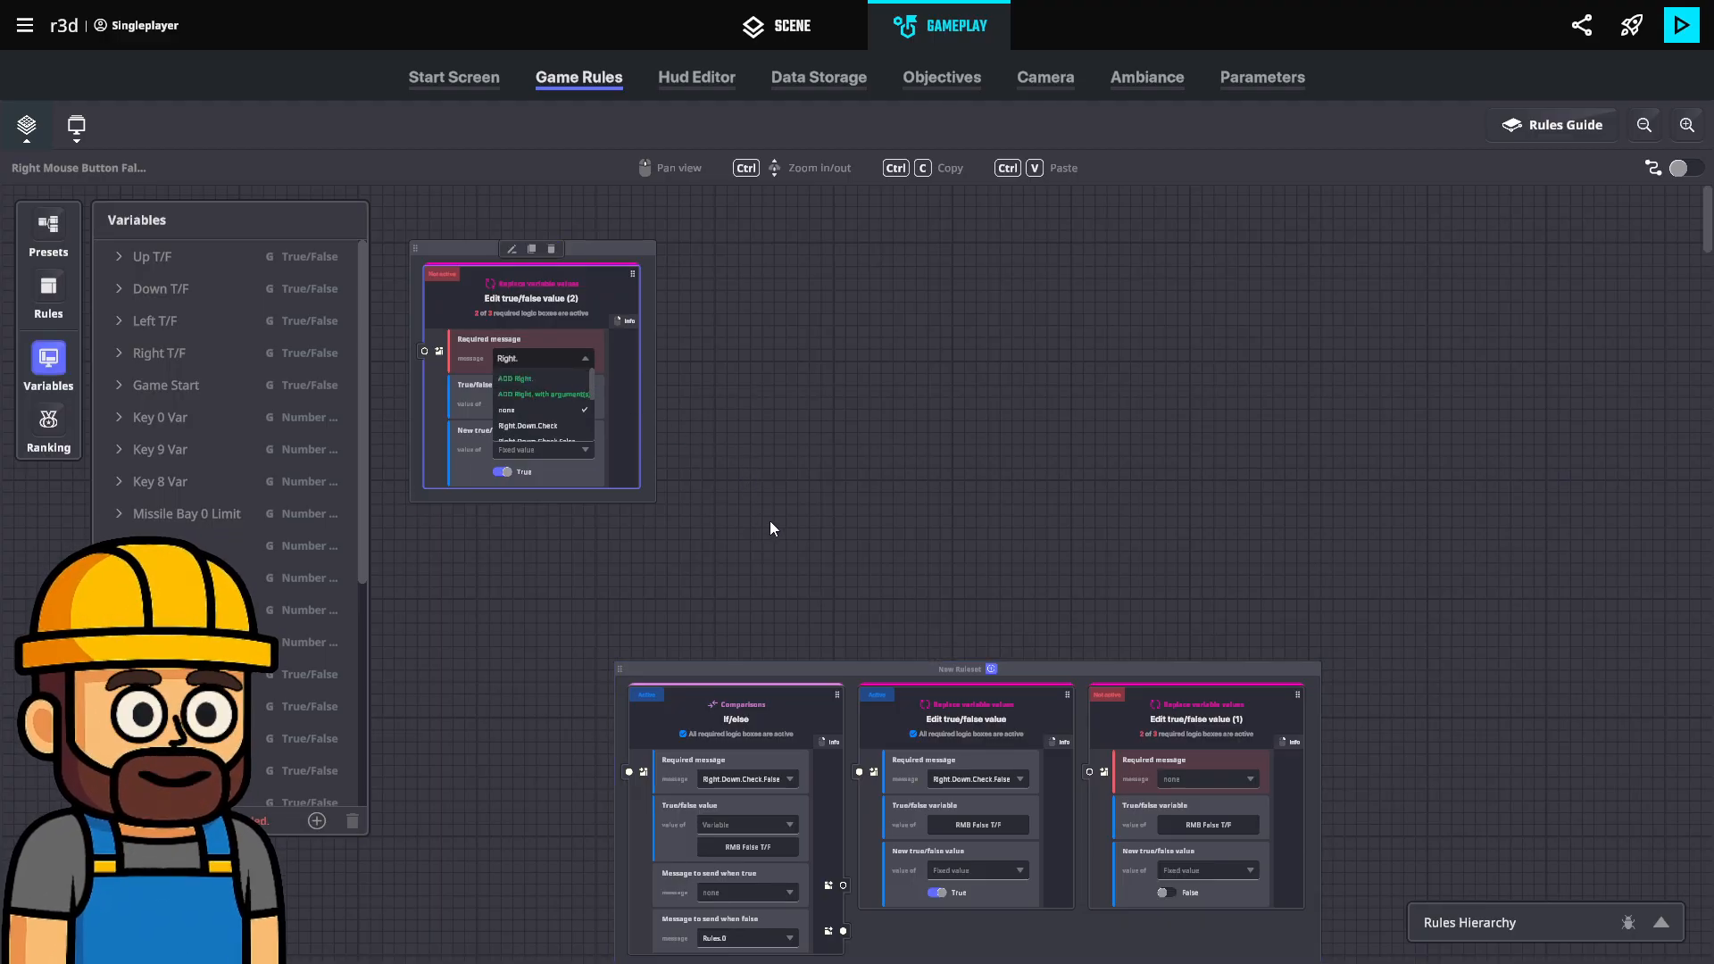
{"action": "type", "text": "D"}
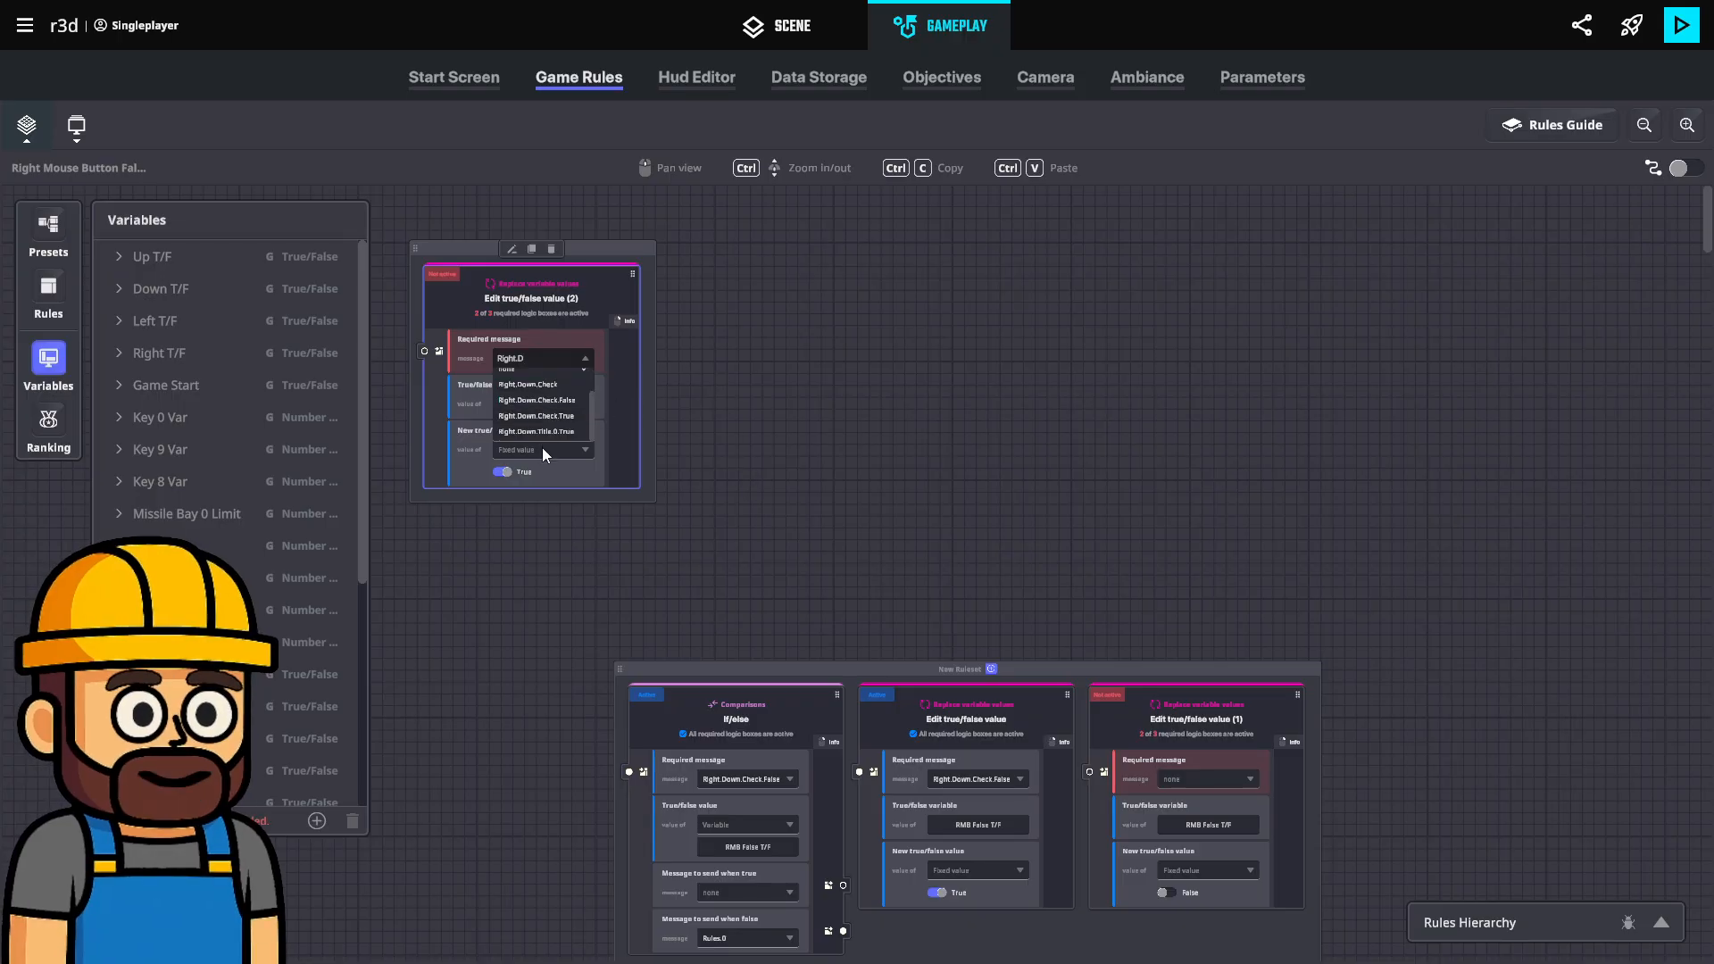
{"action": "left_click", "coordinate": [543, 434]}
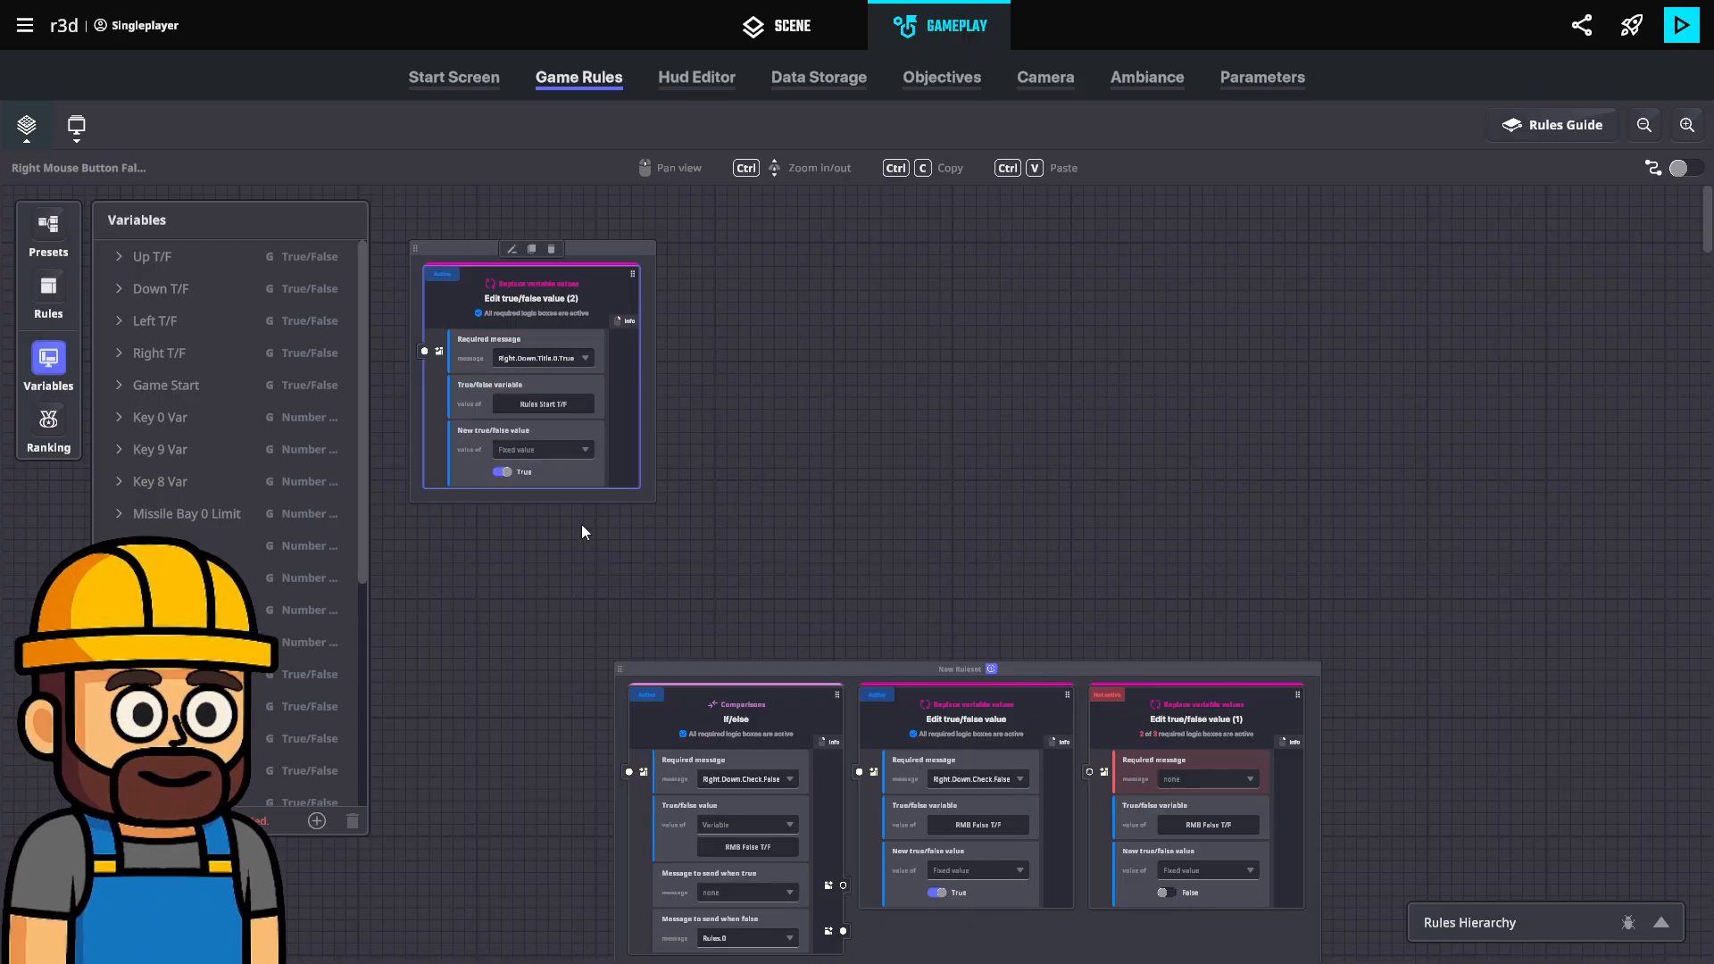
Duplicate the Rules Start T/F edit block and make the copy set the Mouse Title Control T/F variable to False.
{"action": "scroll", "coordinate": [580, 531], "scroll_direction": "up", "scroll_amount": 1, "text": "ctrl"}
{"action": "left_click_drag", "start_coordinate": [580, 531], "coordinate": [769, 650]}
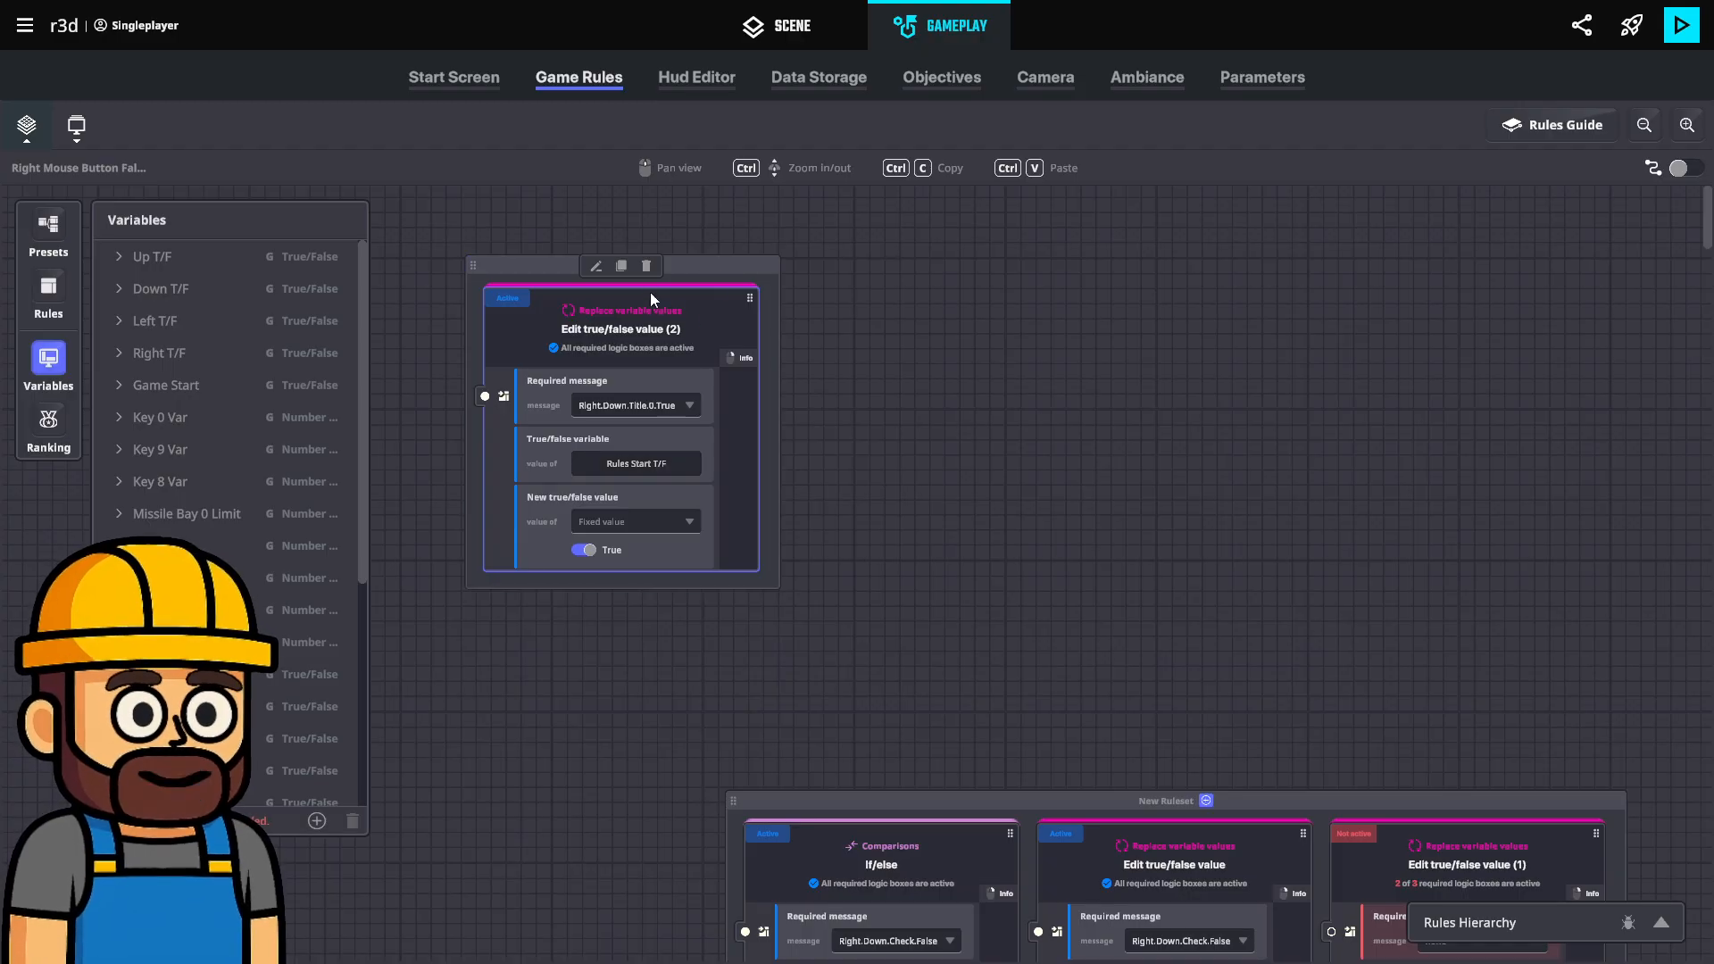
{"action": "left_click", "coordinate": [622, 266]}
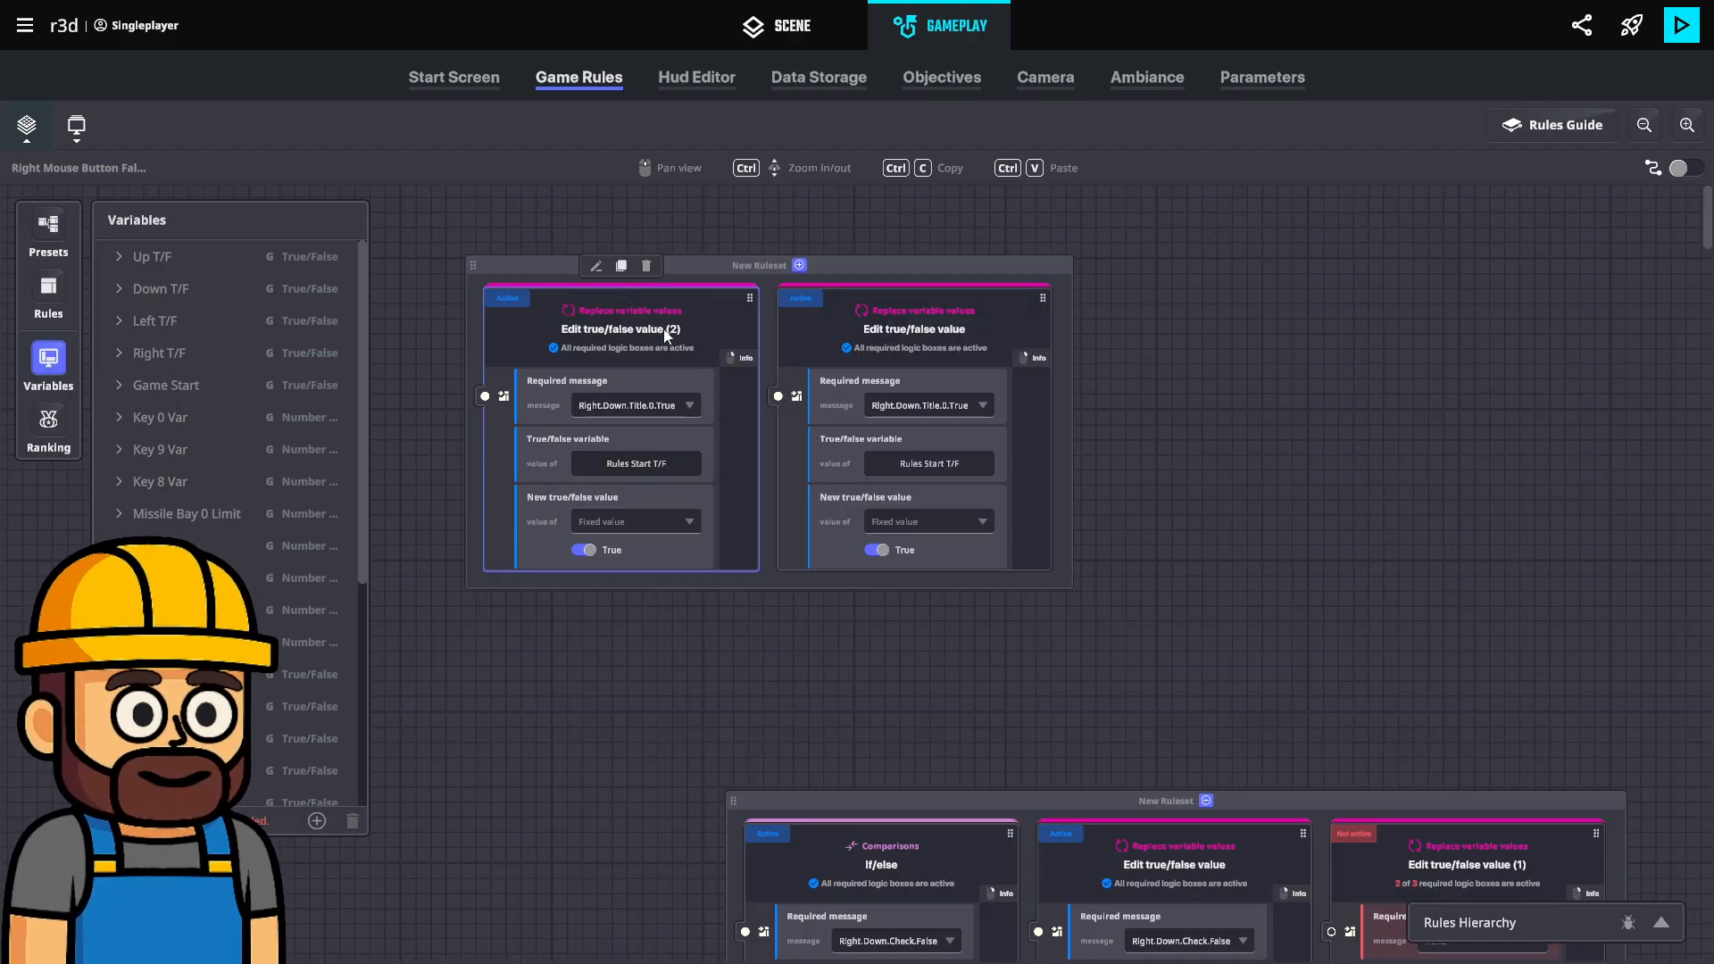
{"action": "left_click", "coordinate": [924, 466]}
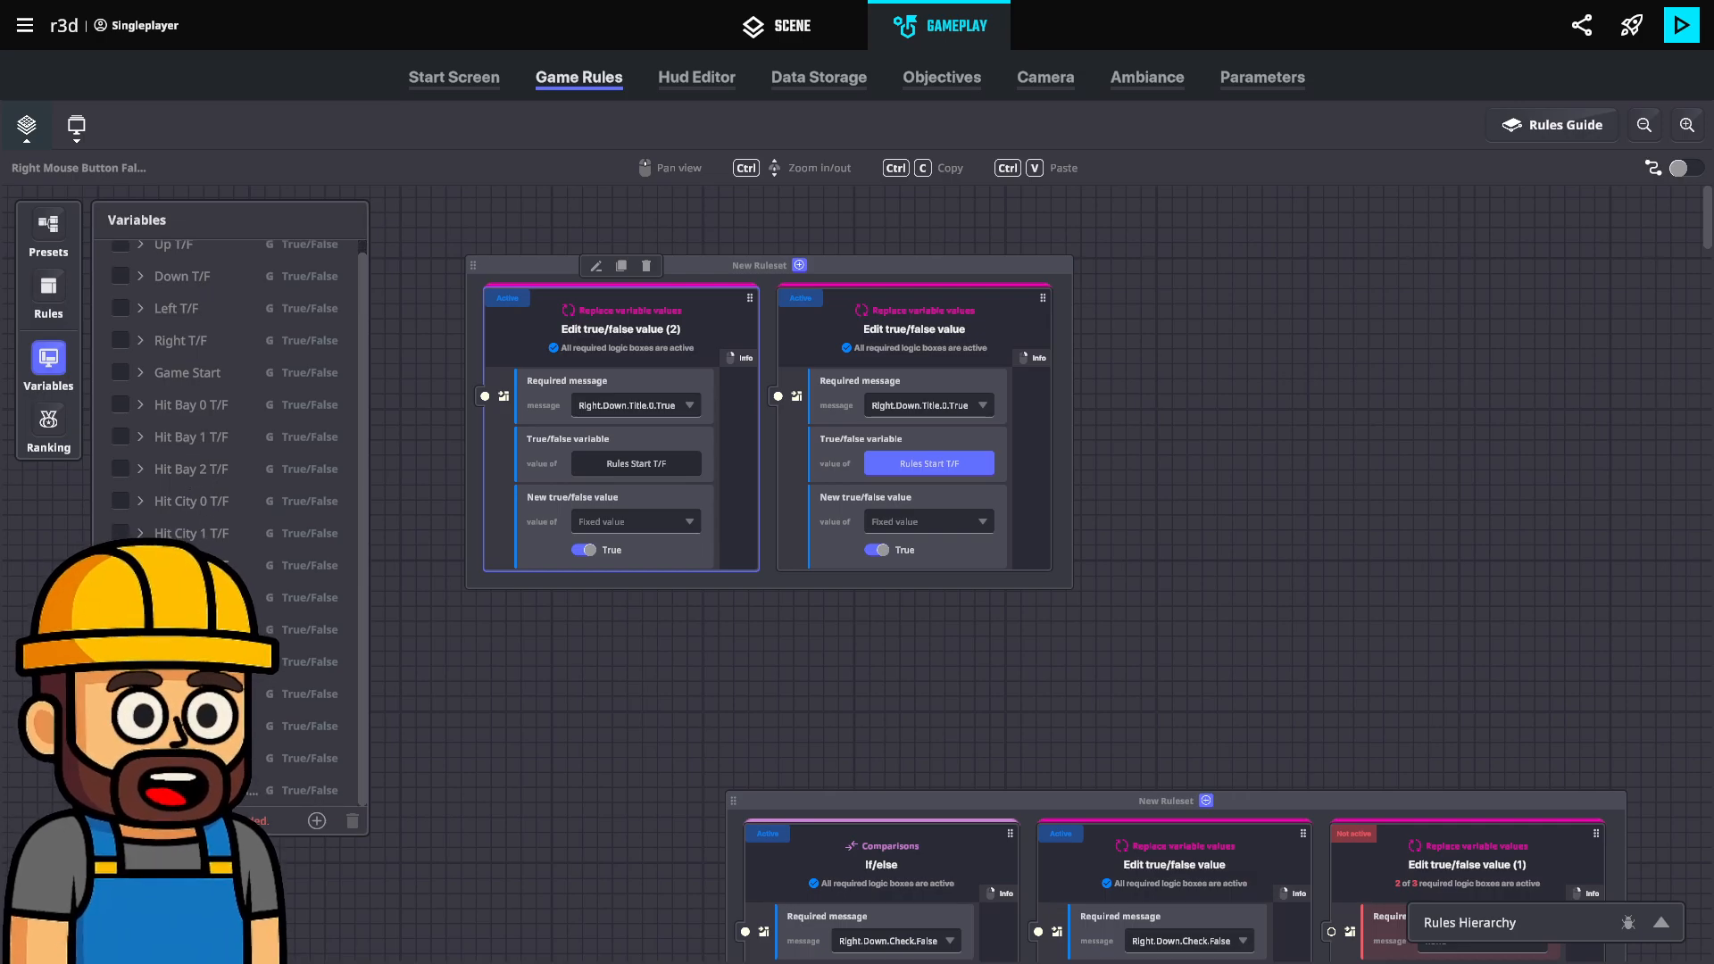
{"action": "left_click", "coordinate": [119, 790]}
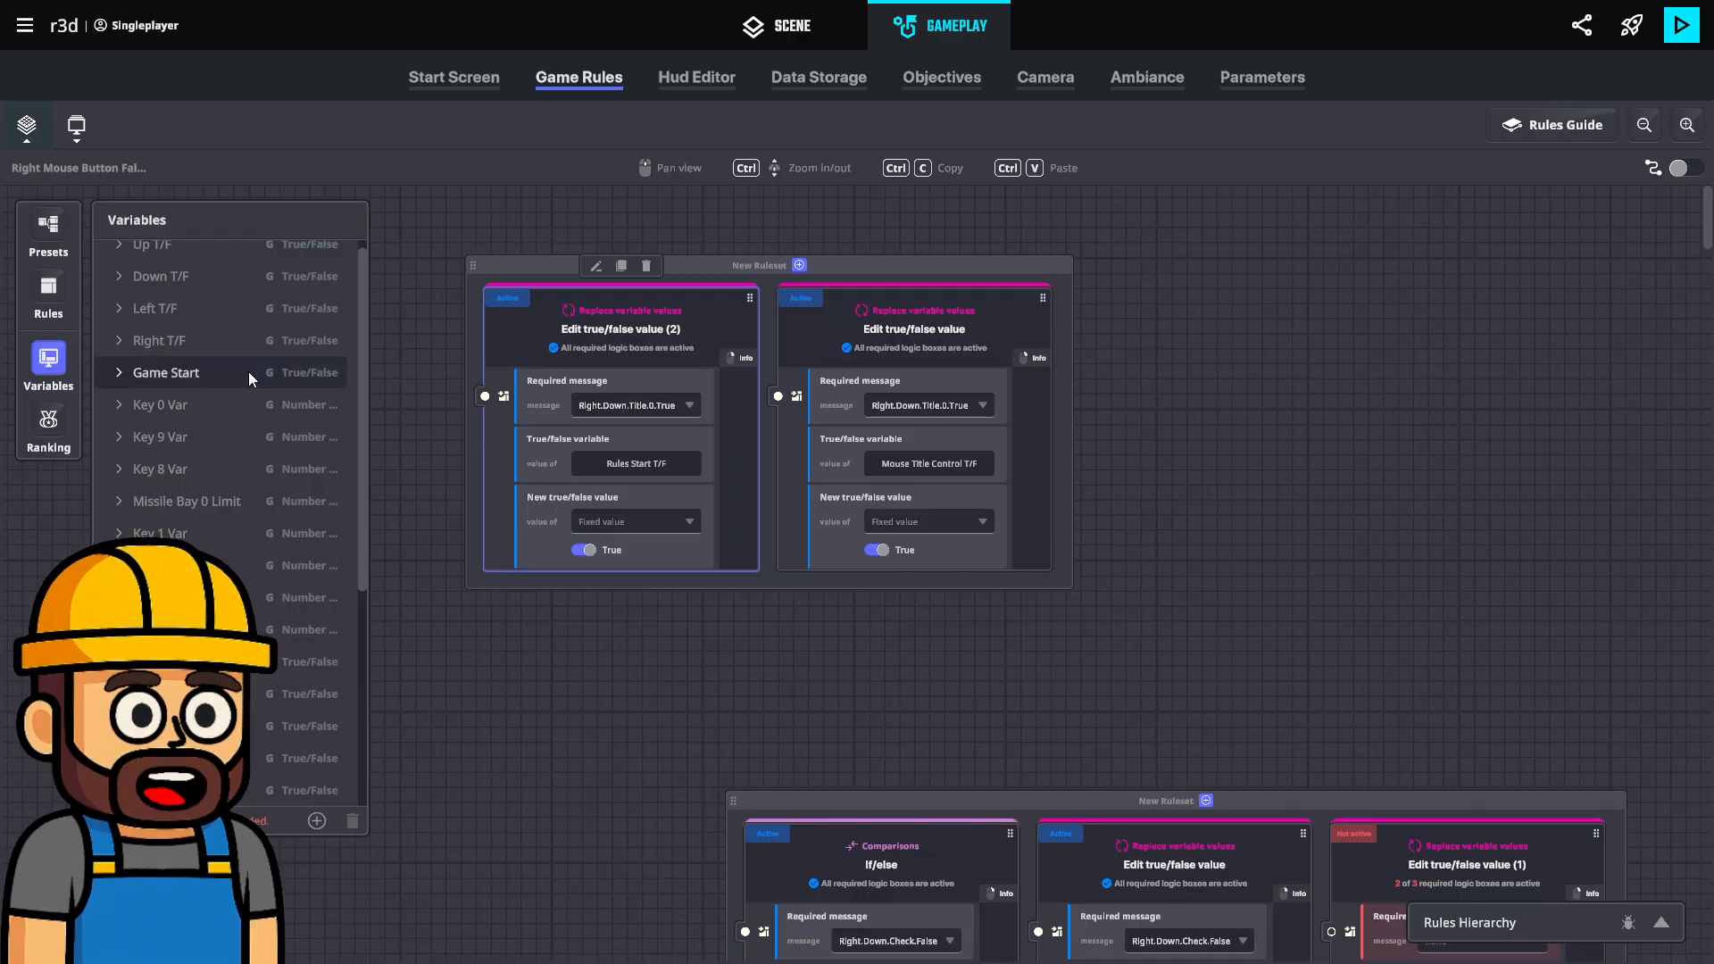
{"action": "left_click", "coordinate": [54, 362]}
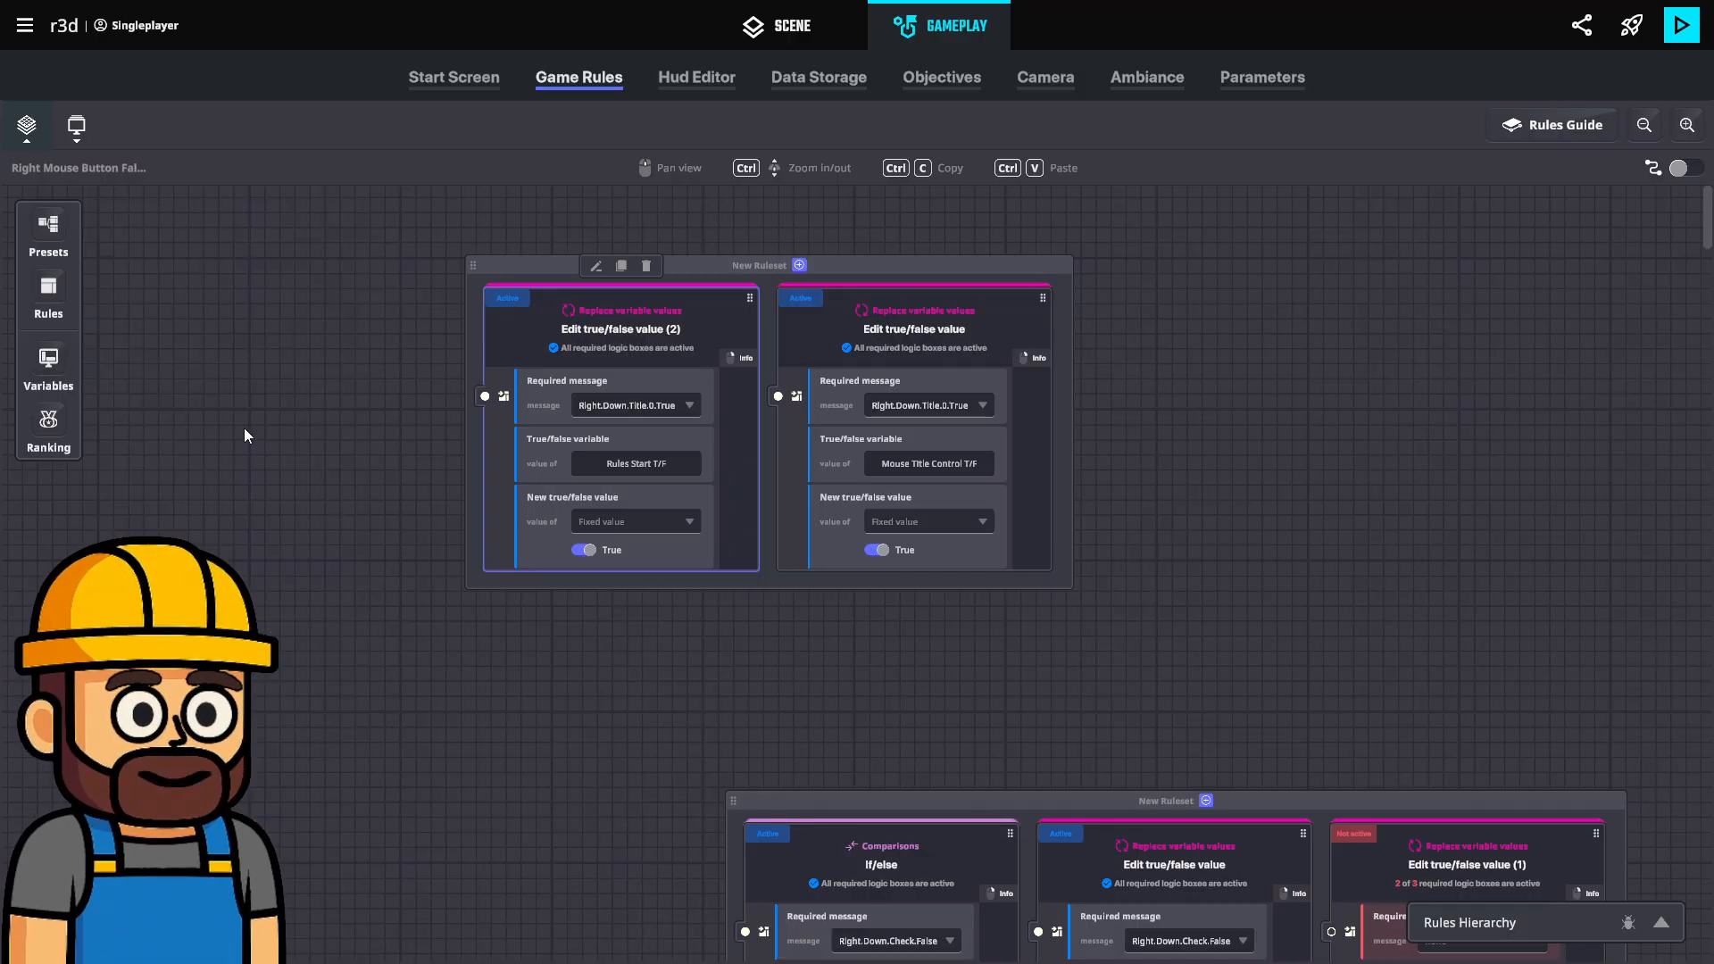
{"action": "left_click", "coordinate": [878, 551]}
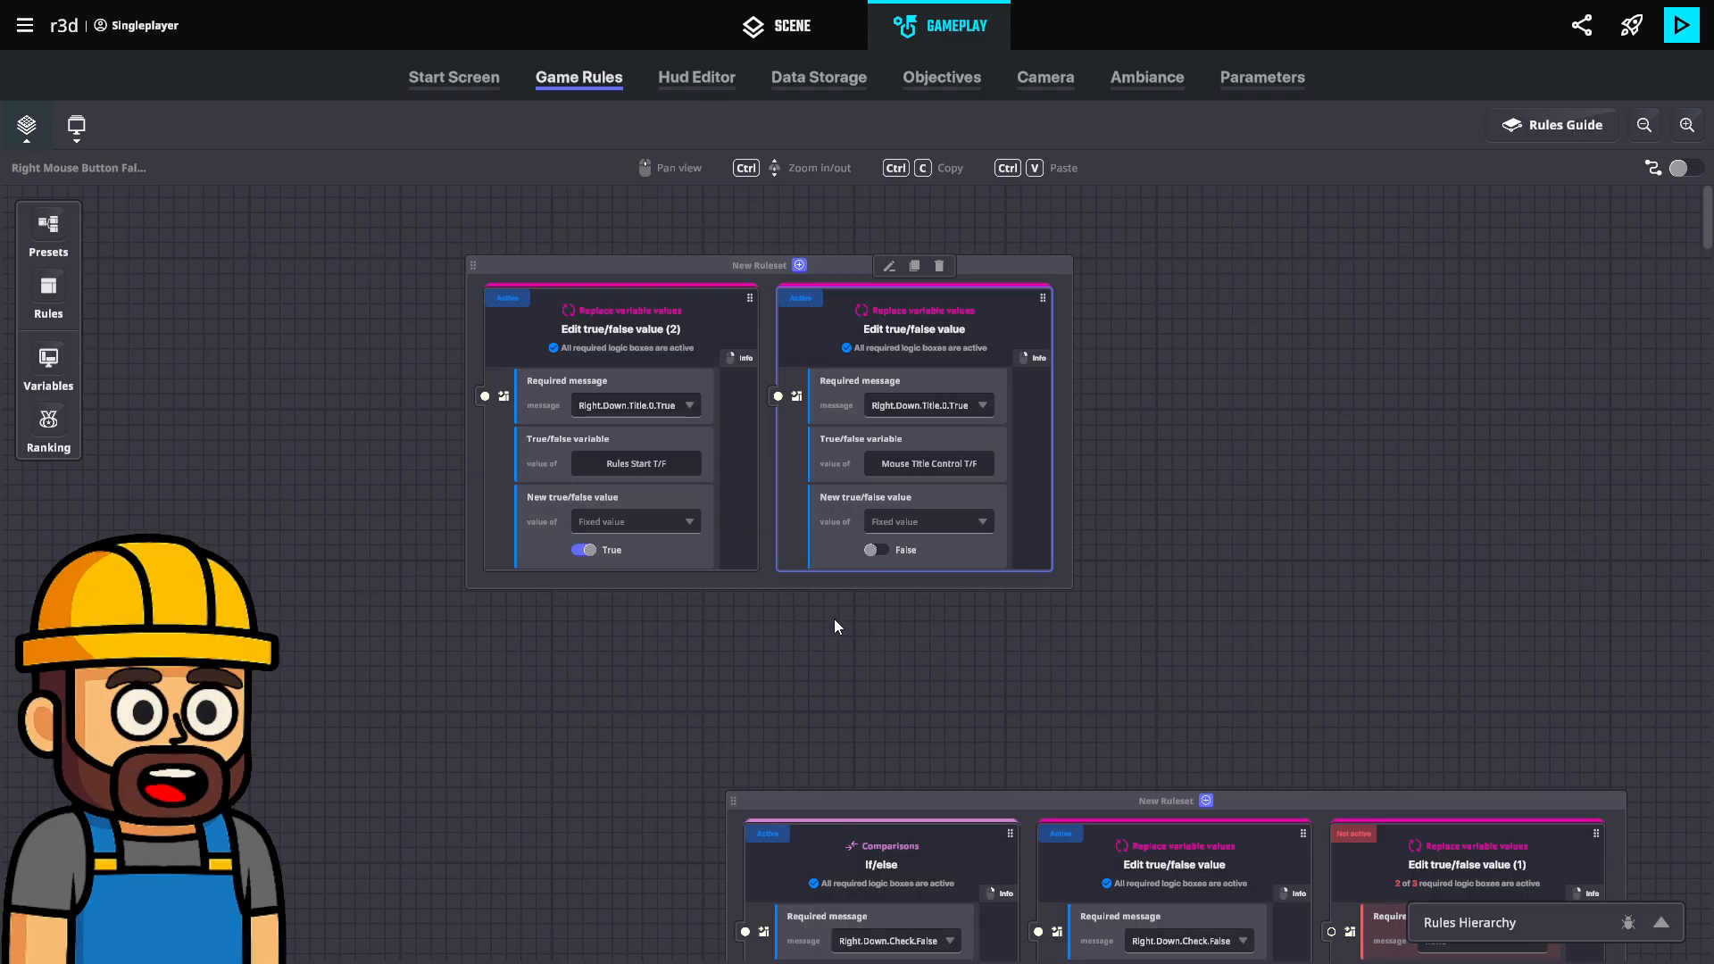
Reposition the RMB False T/F ruleset on the board, closer to the lower-right side of the title control ruleset.
{"action": "left_click_drag", "start_coordinate": [846, 678], "coordinate": [432, 486]}
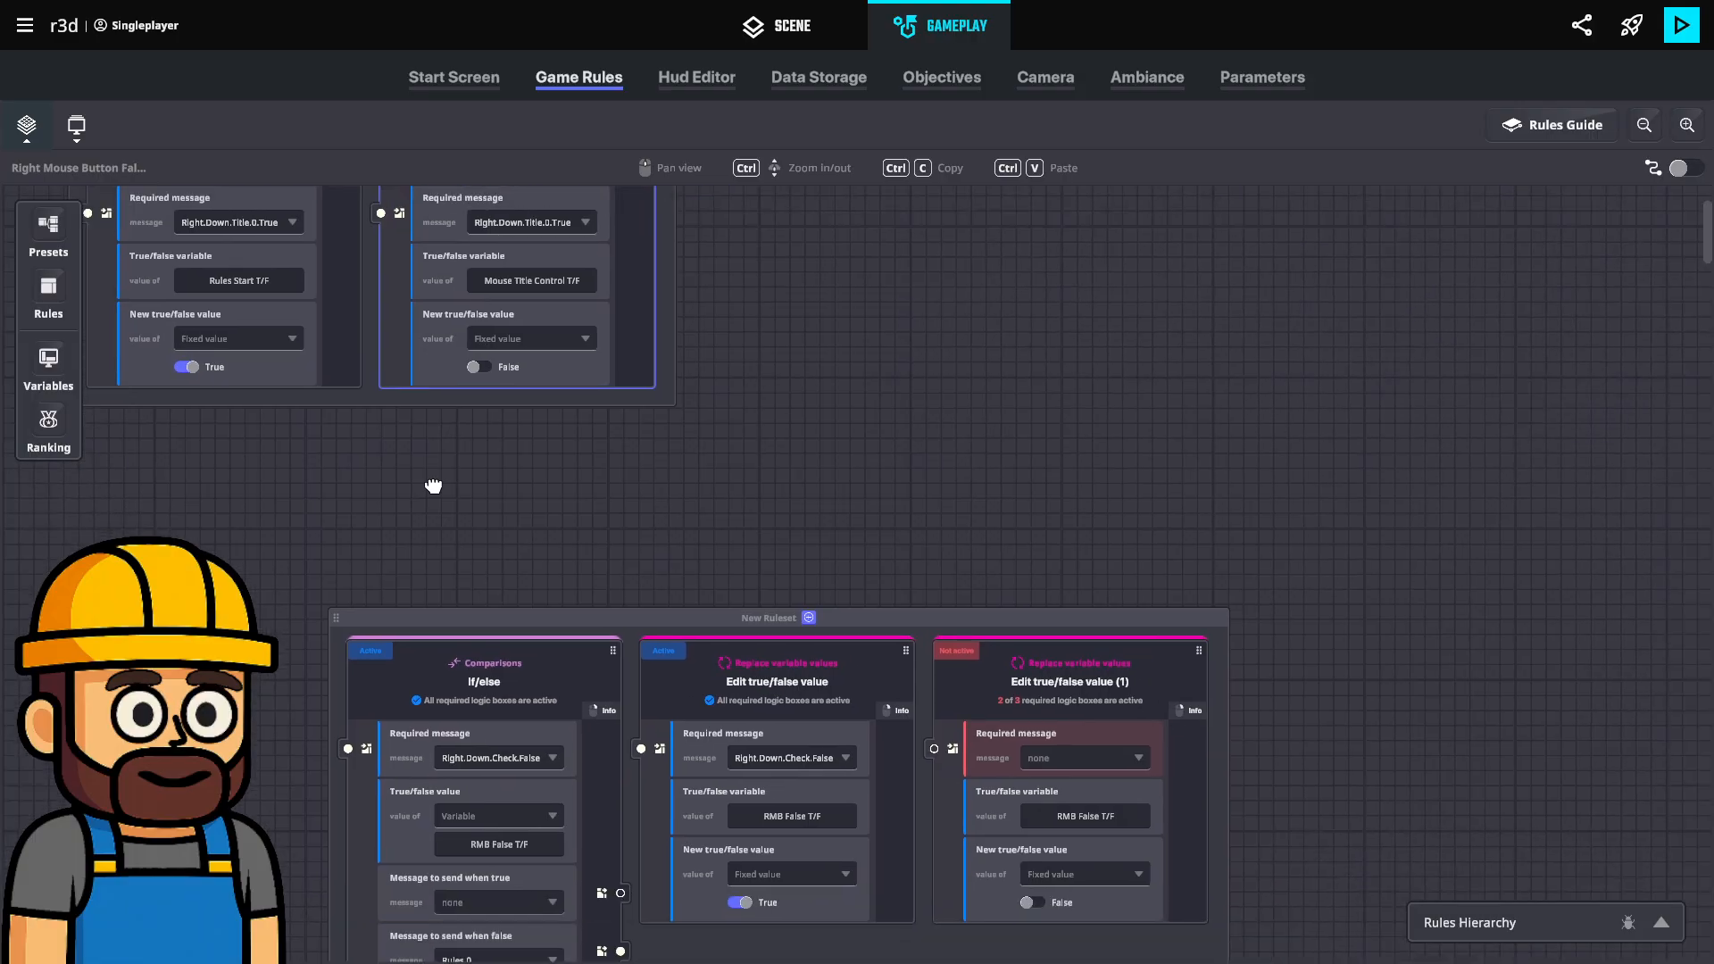
{"action": "left_click_drag", "start_coordinate": [467, 623], "coordinate": [684, 532]}
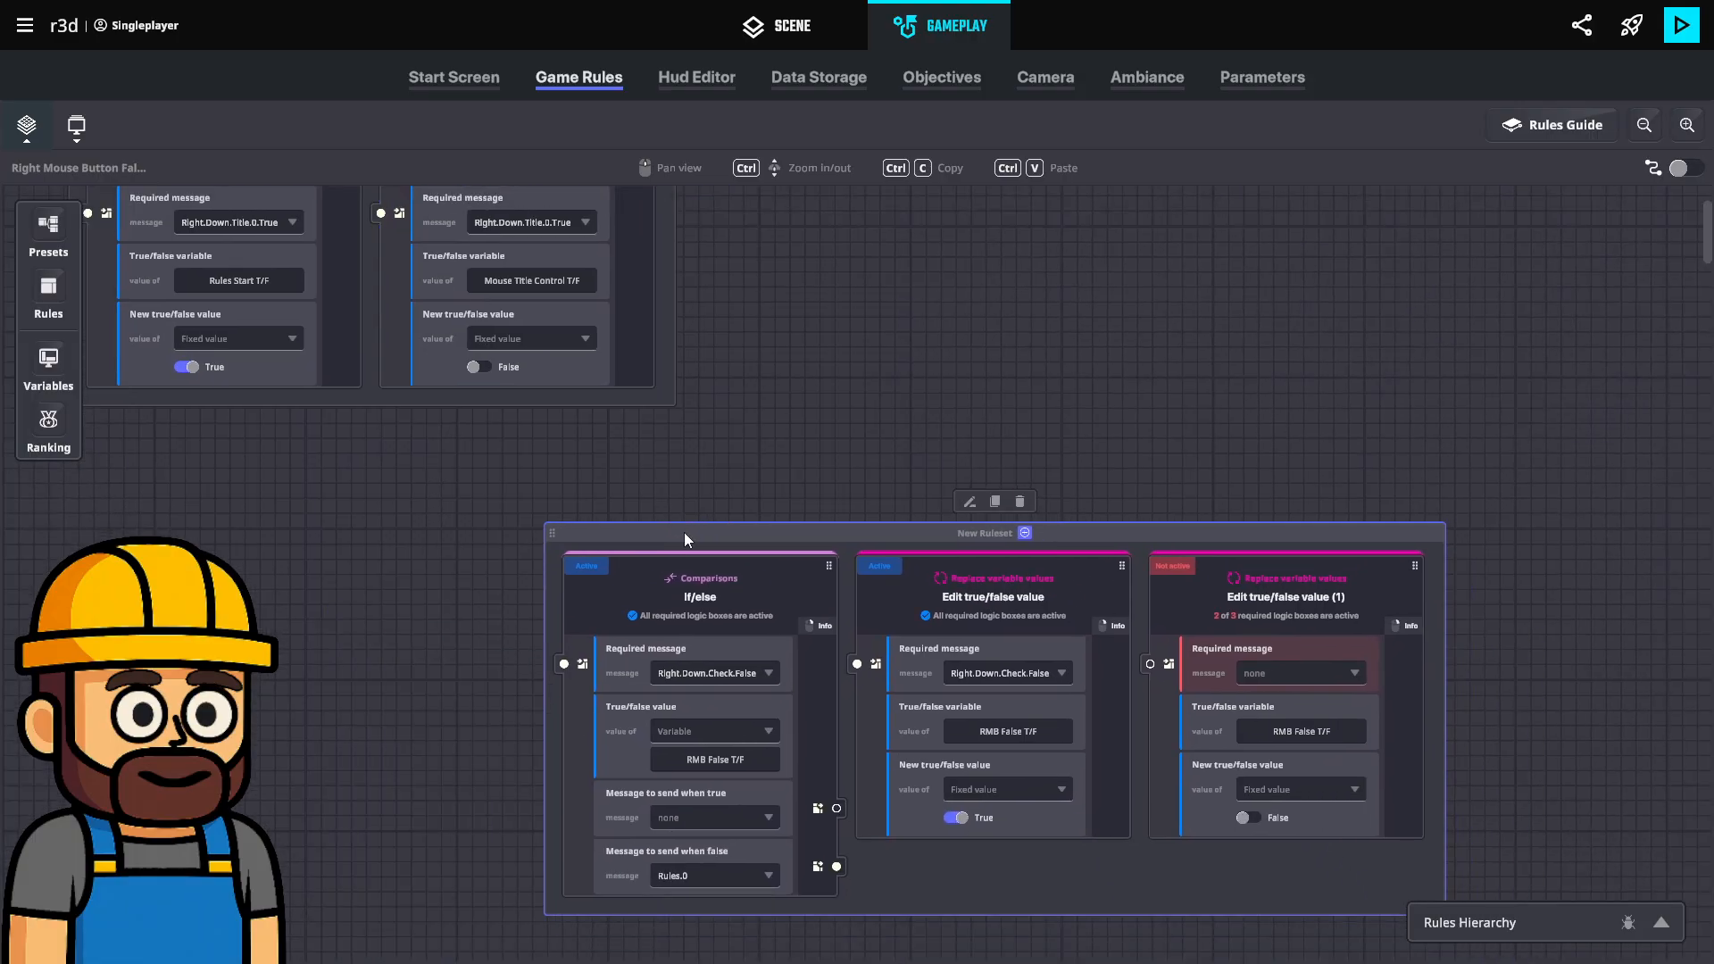
{"action": "scroll", "coordinate": [452, 587], "scroll_direction": "down", "scroll_amount": 1}
{"action": "scroll", "coordinate": [452, 587], "scroll_direction": "up", "scroll_amount": 3}
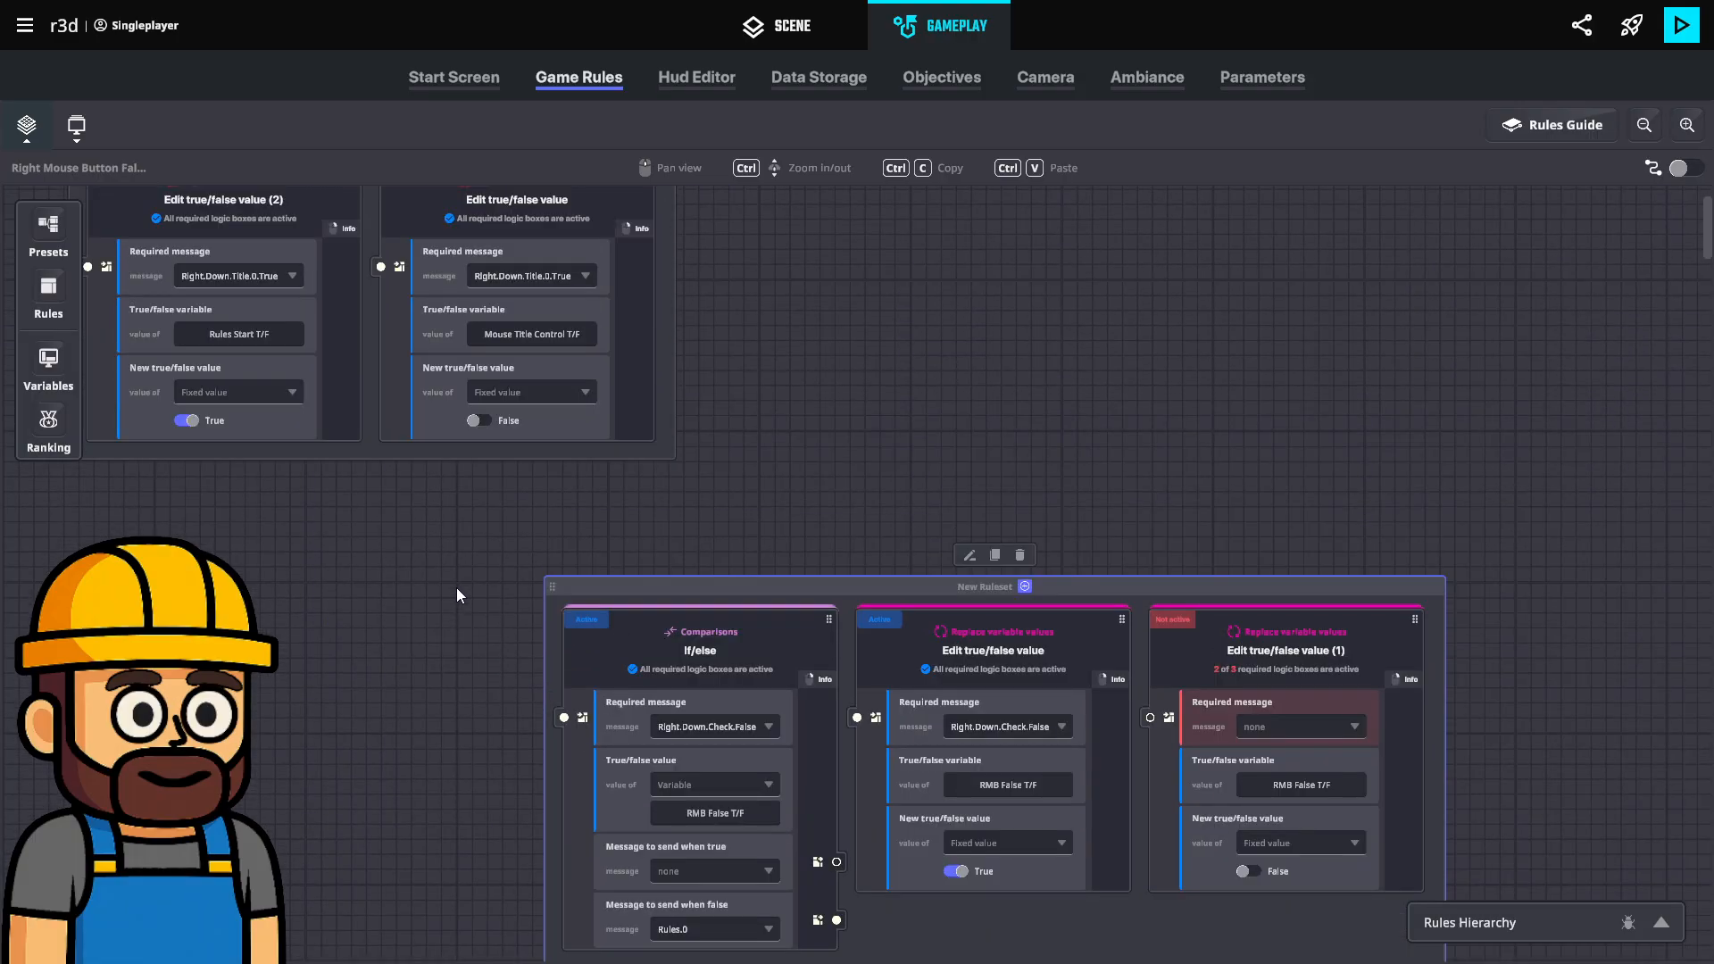
{"action": "scroll", "coordinate": [599, 679], "scroll_direction": "down", "scroll_amount": 1}
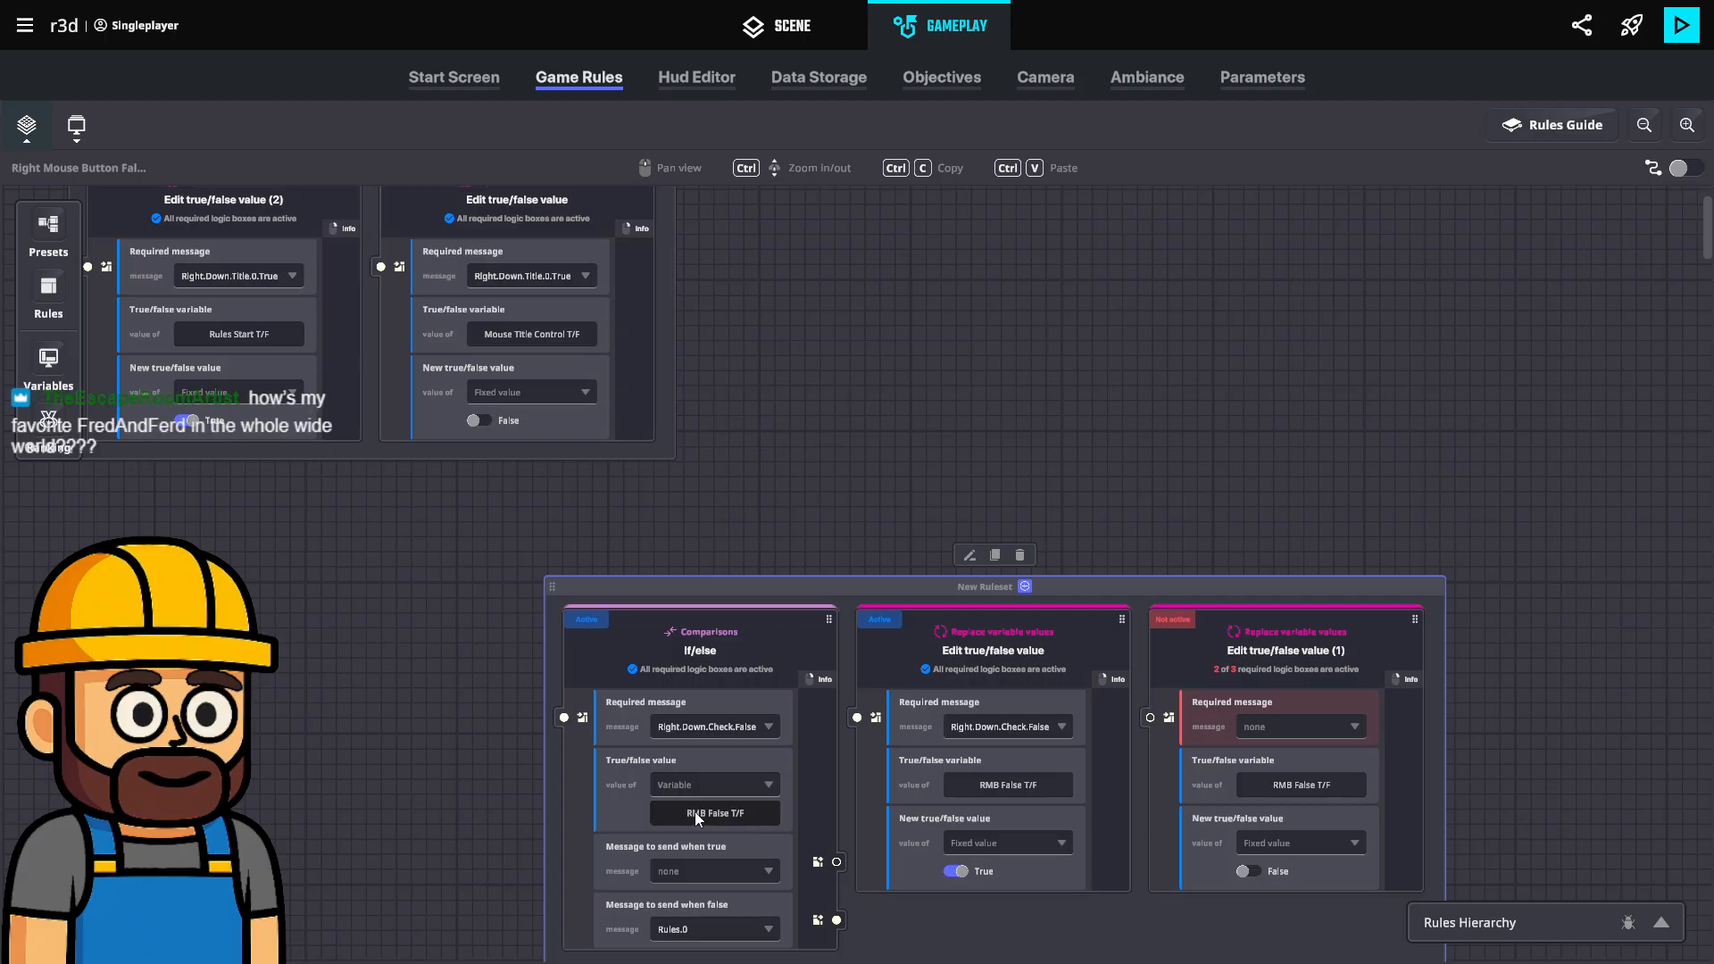
{"action": "scroll", "coordinate": [694, 811], "scroll_direction": "up", "scroll_amount": 1}
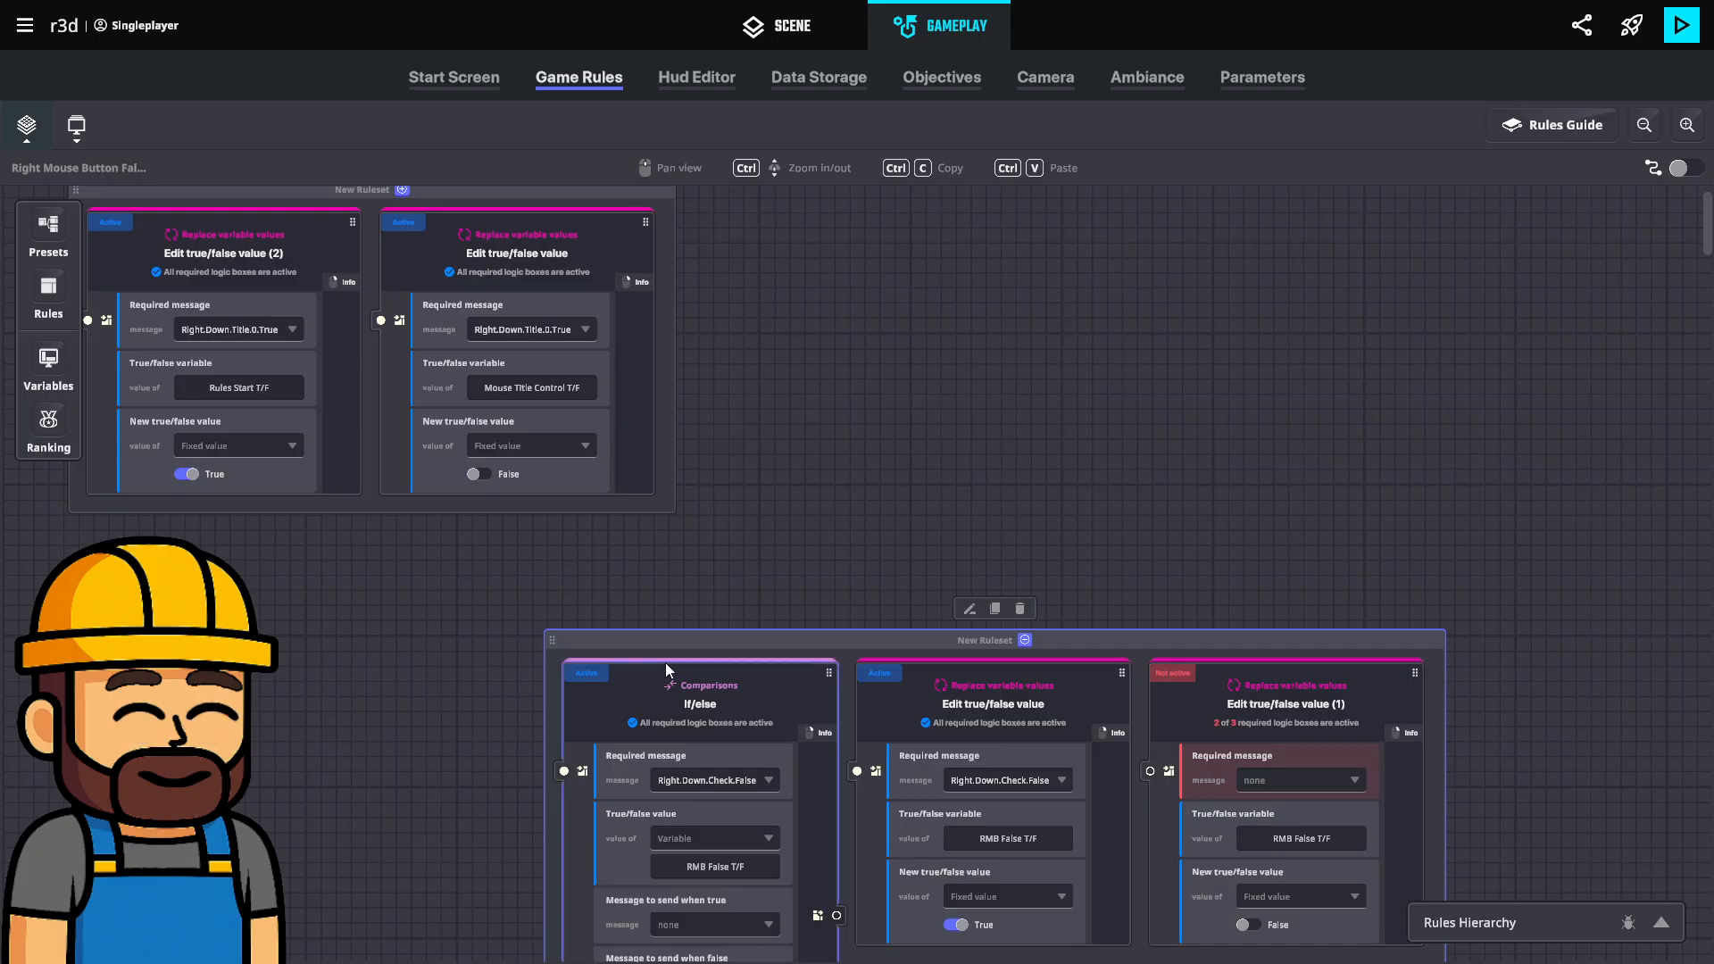
{"action": "left_click_drag", "start_coordinate": [680, 637], "coordinate": [672, 566]}
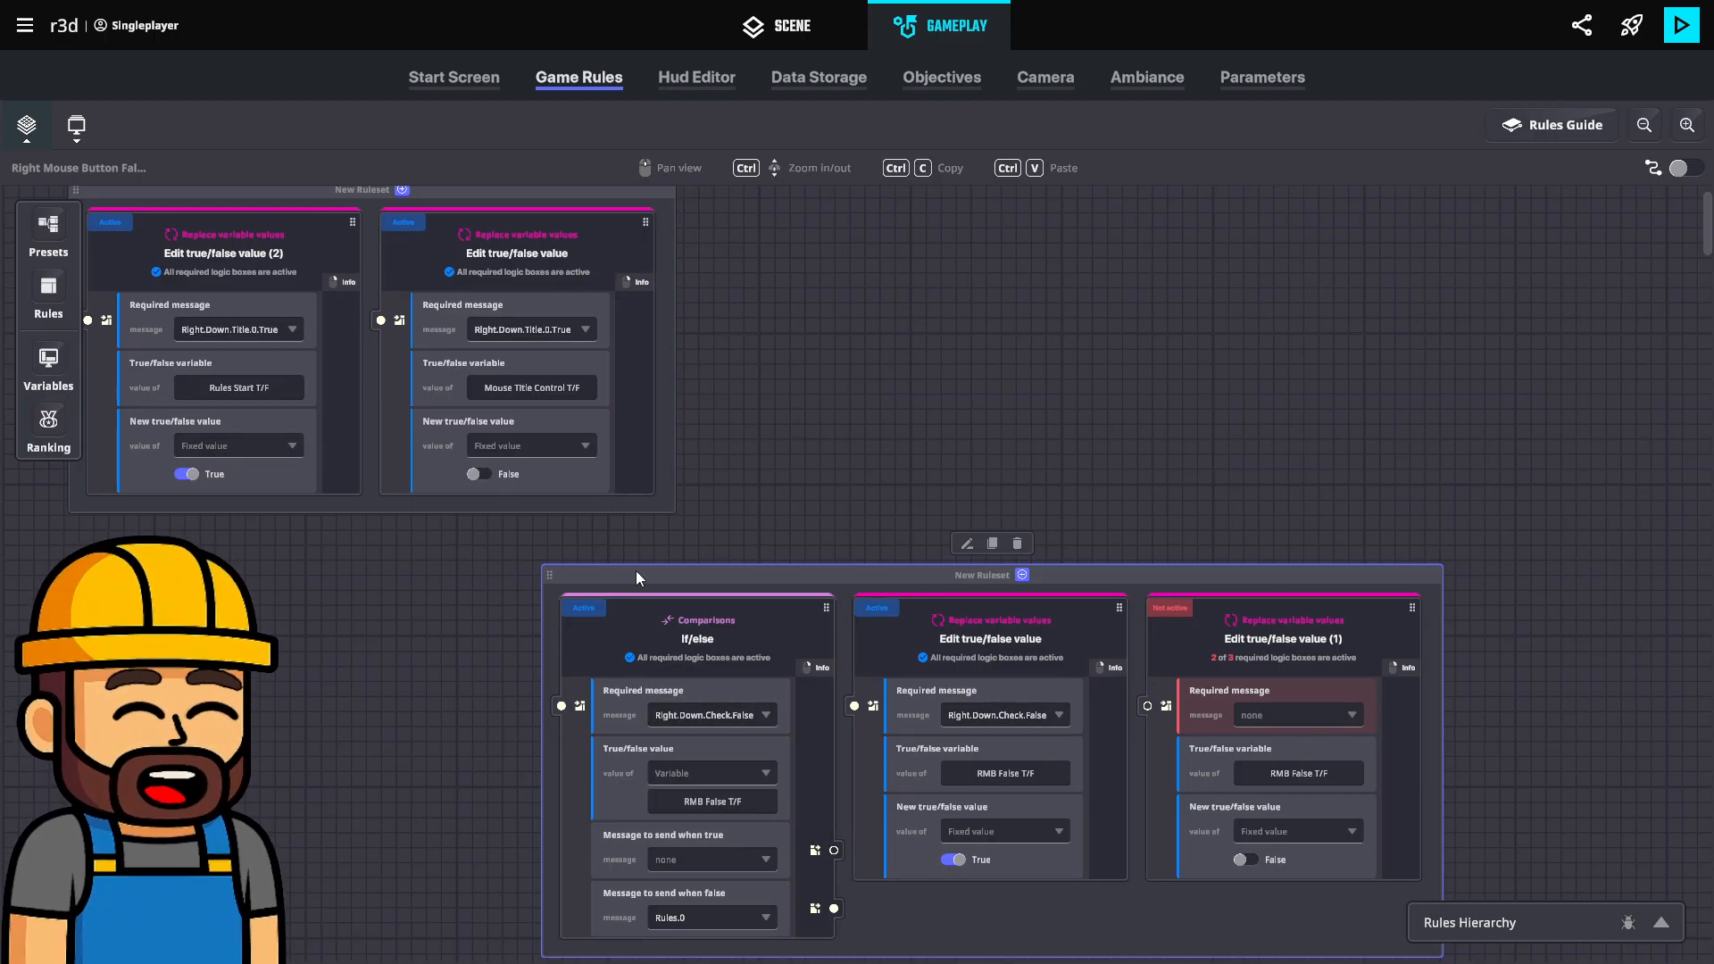
{"action": "left_click_drag", "start_coordinate": [636, 572], "coordinate": [842, 509]}
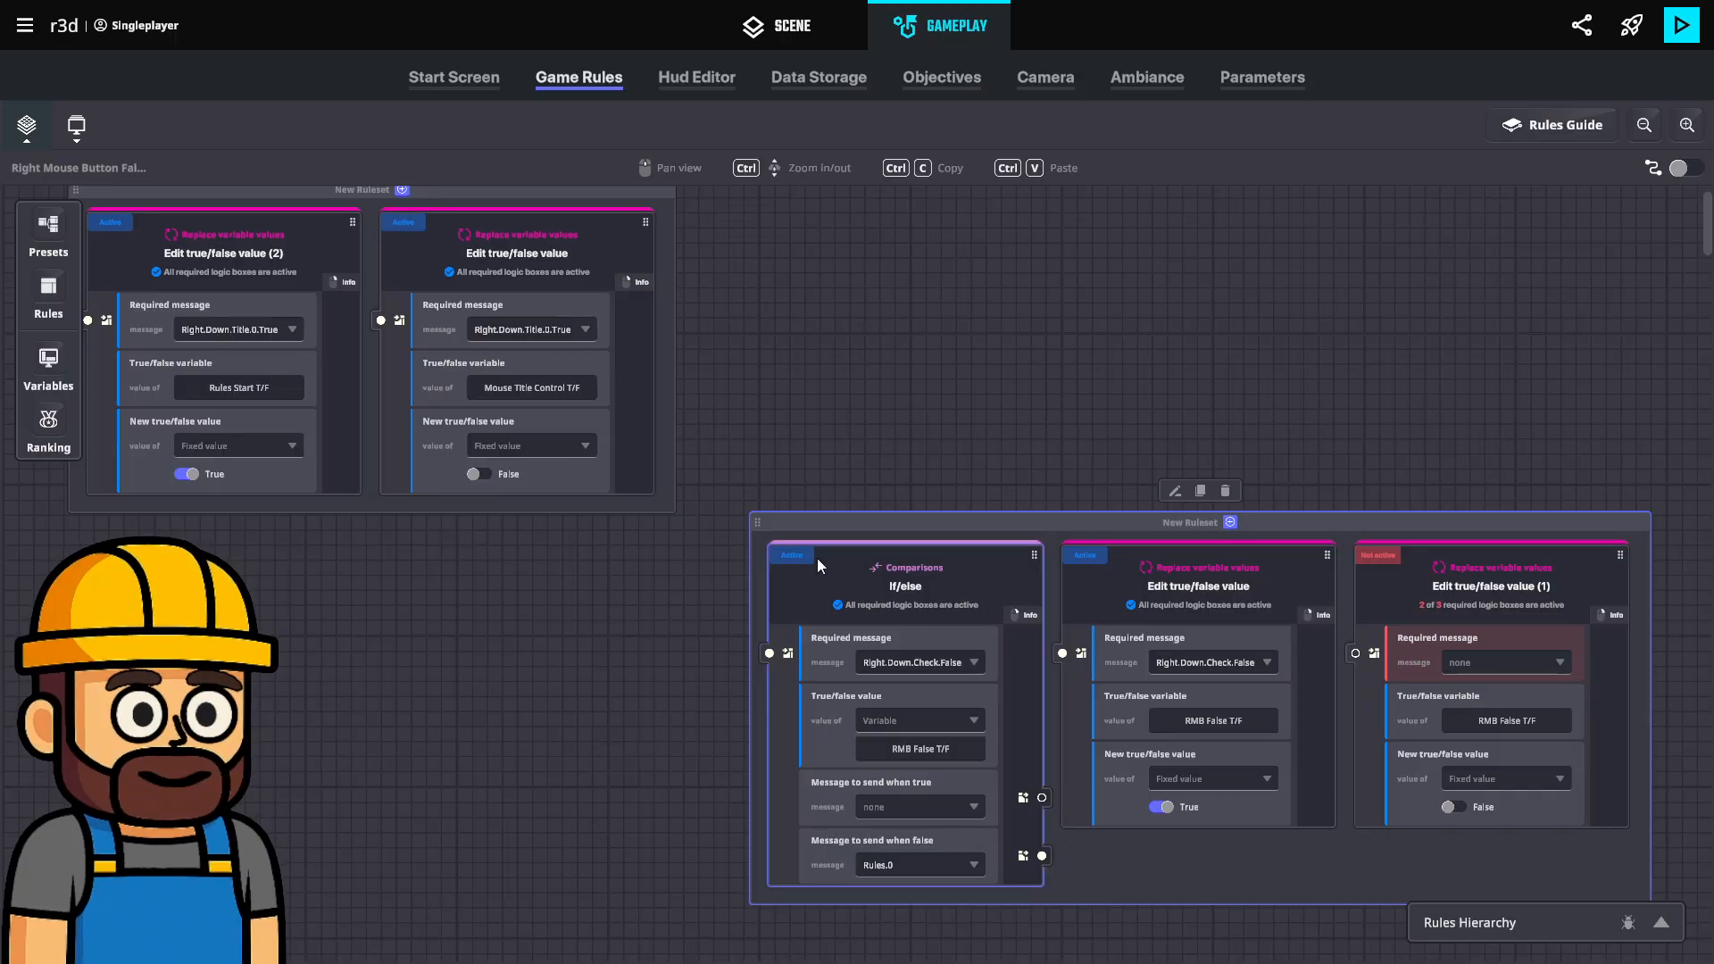
Set the required messages of the RMB False T/F If/else block and the adjacent edit block with value True to none.
{"action": "left_click", "coordinate": [881, 656]}
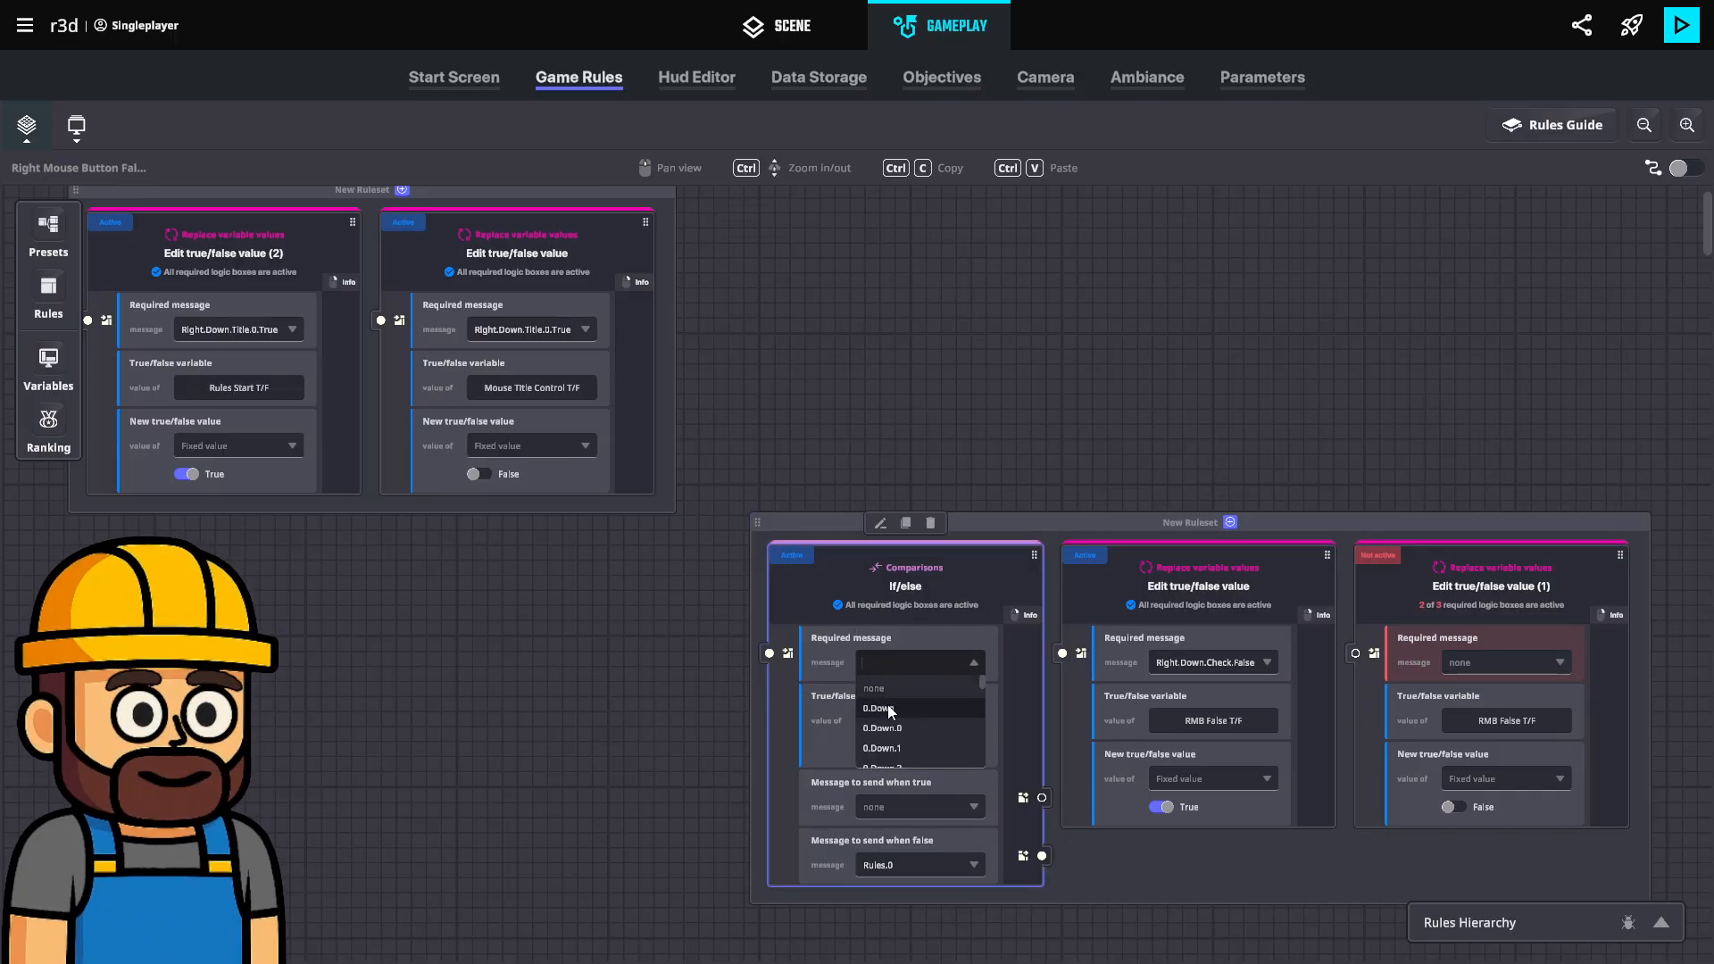
{"action": "left_click", "coordinate": [886, 688]}
{"action": "left_click", "coordinate": [1213, 661]}
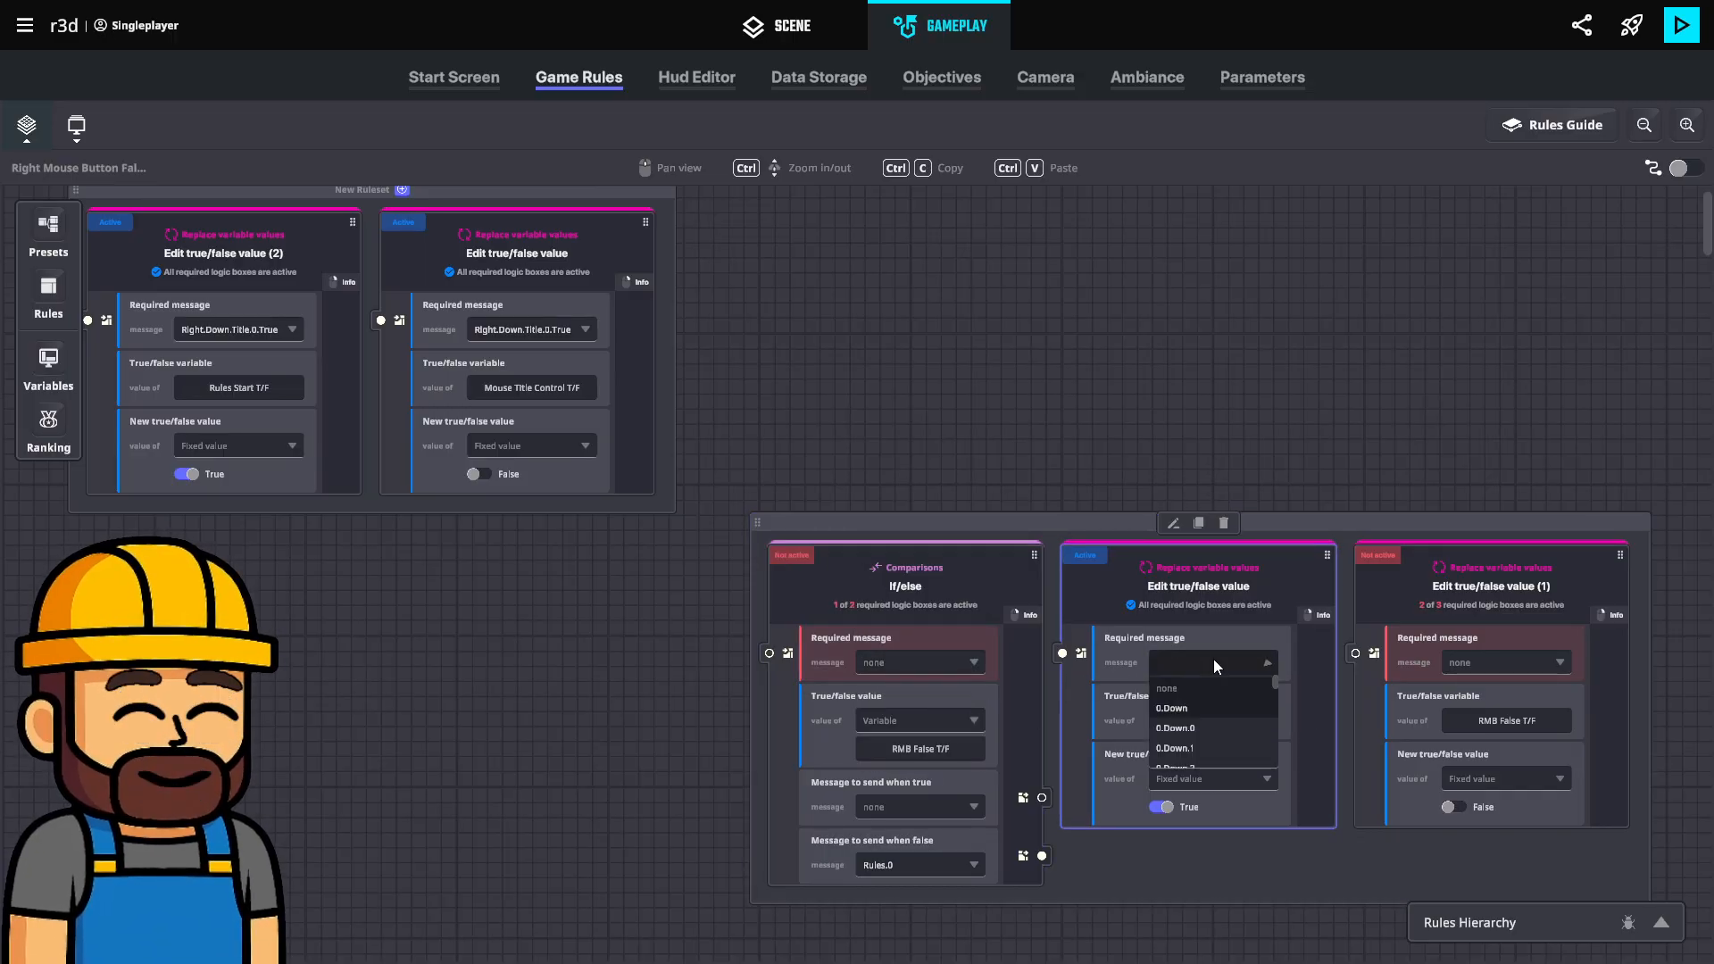
{"action": "left_click", "coordinate": [1177, 689]}
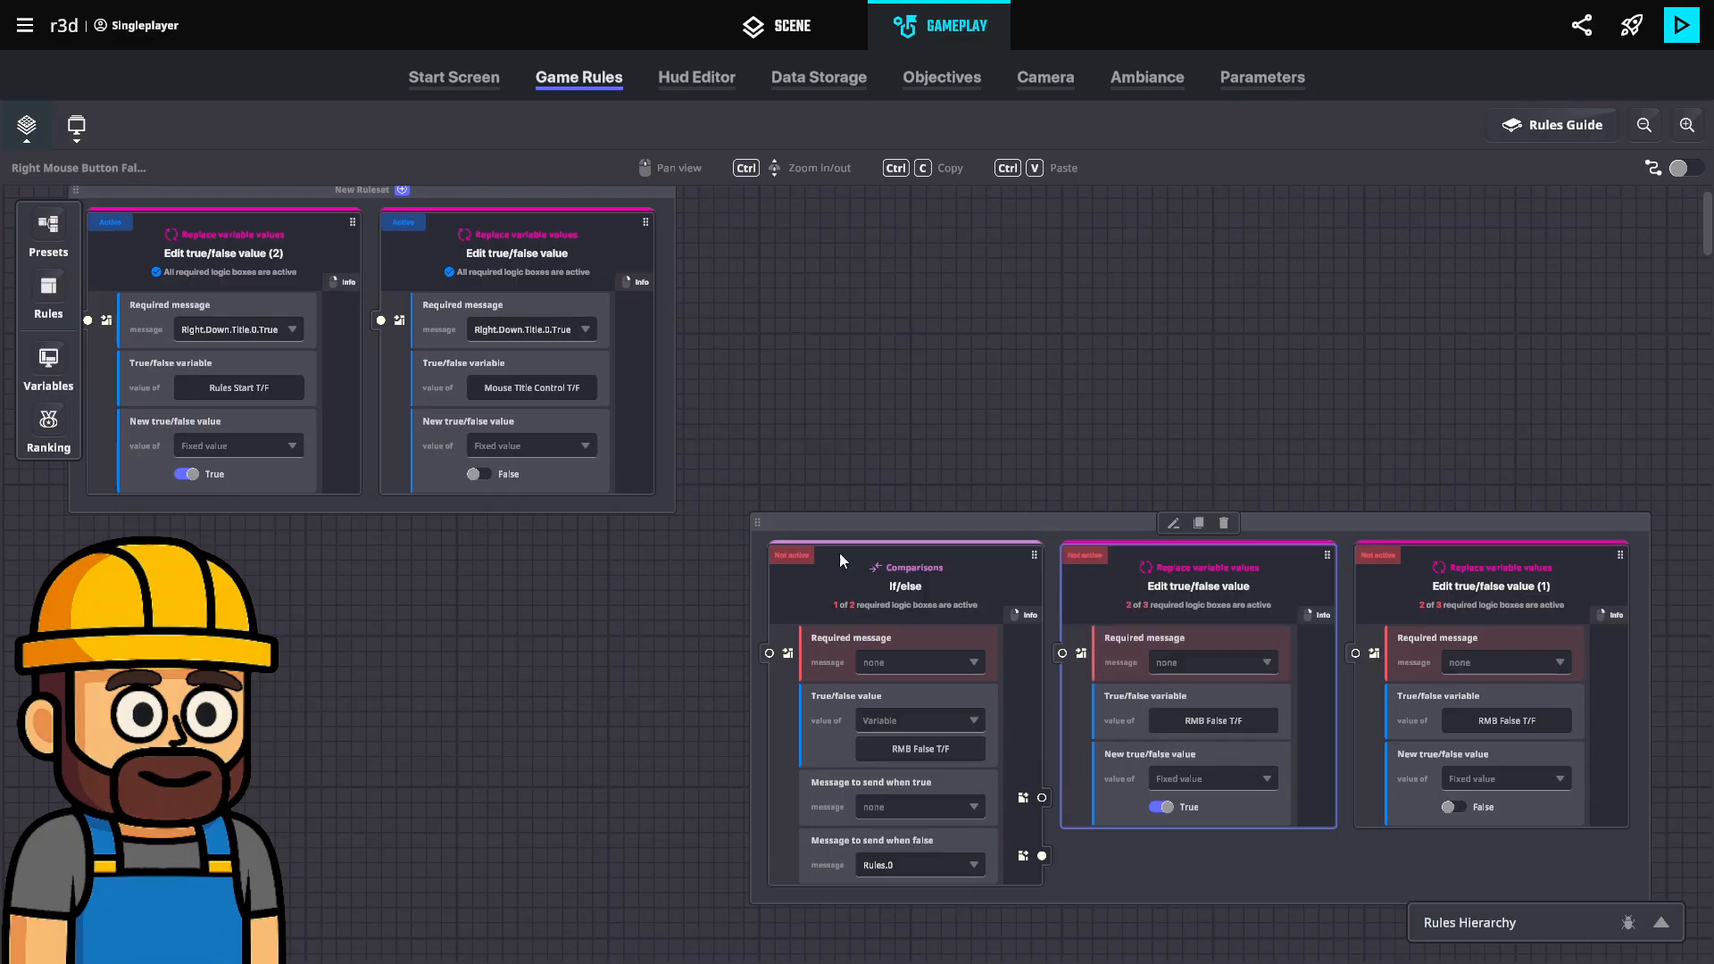
Copy the ruleset with the Rules Start T/F and Mouse Title Control T/F edits onto the Left Mouse Button False board.
{"action": "left_click", "coordinate": [497, 190]}
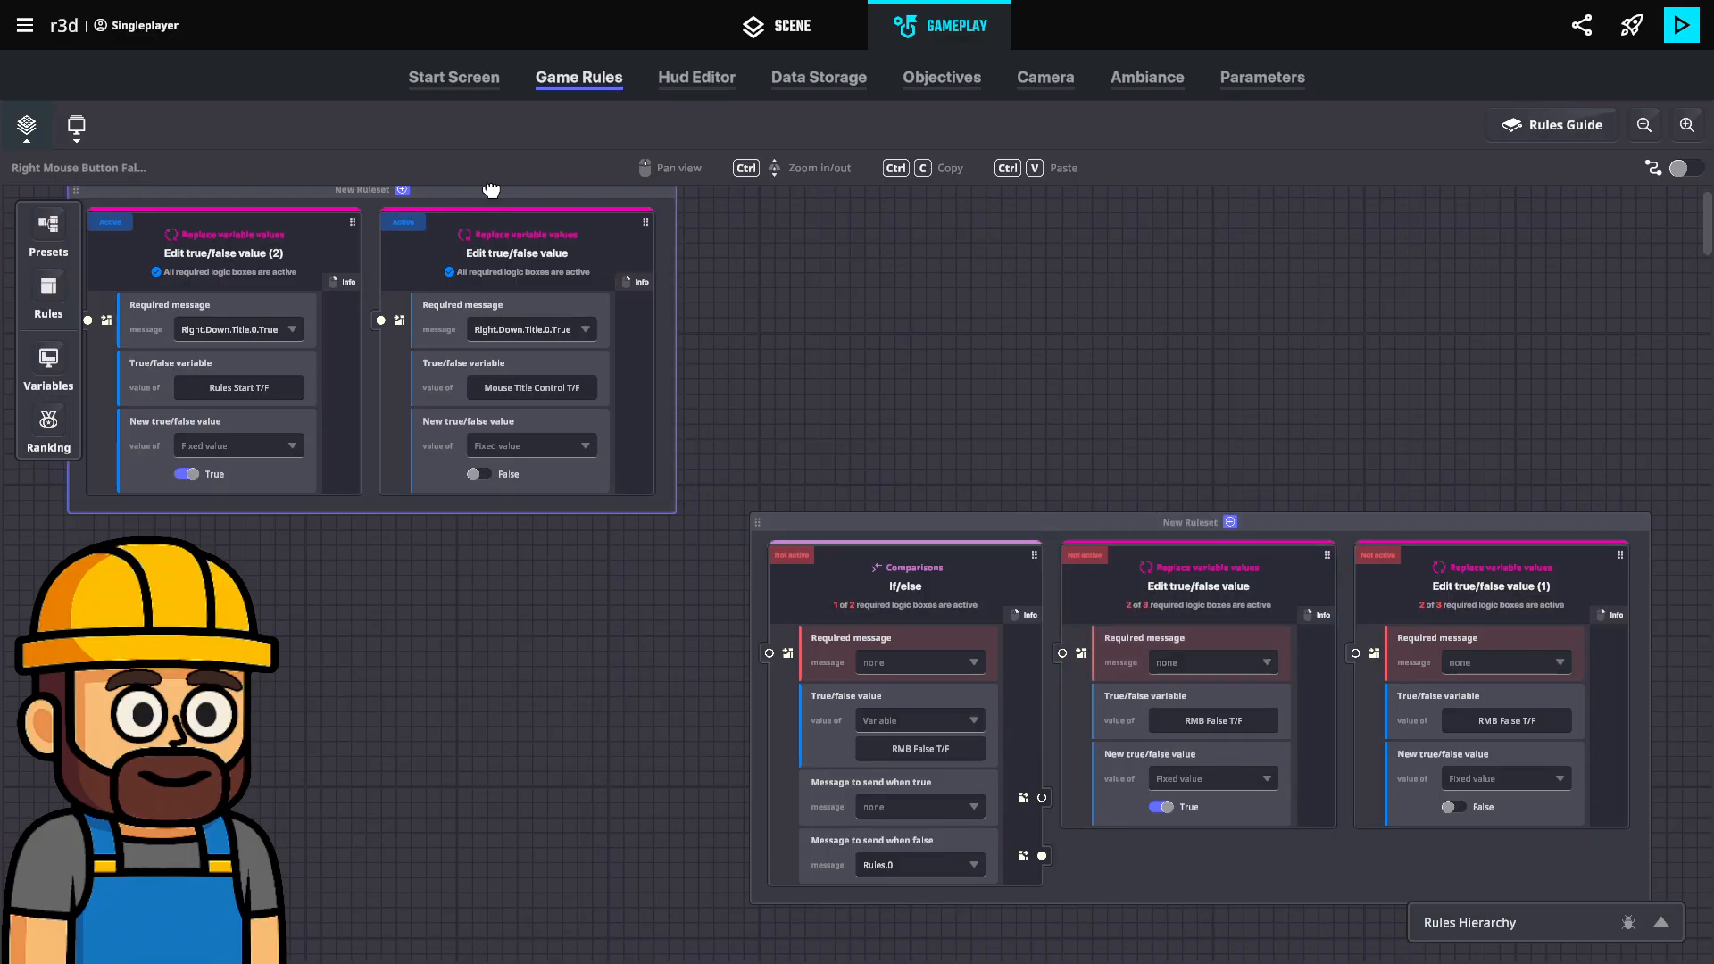
{"action": "left_click_drag", "start_coordinate": [497, 189], "coordinate": [571, 238]}
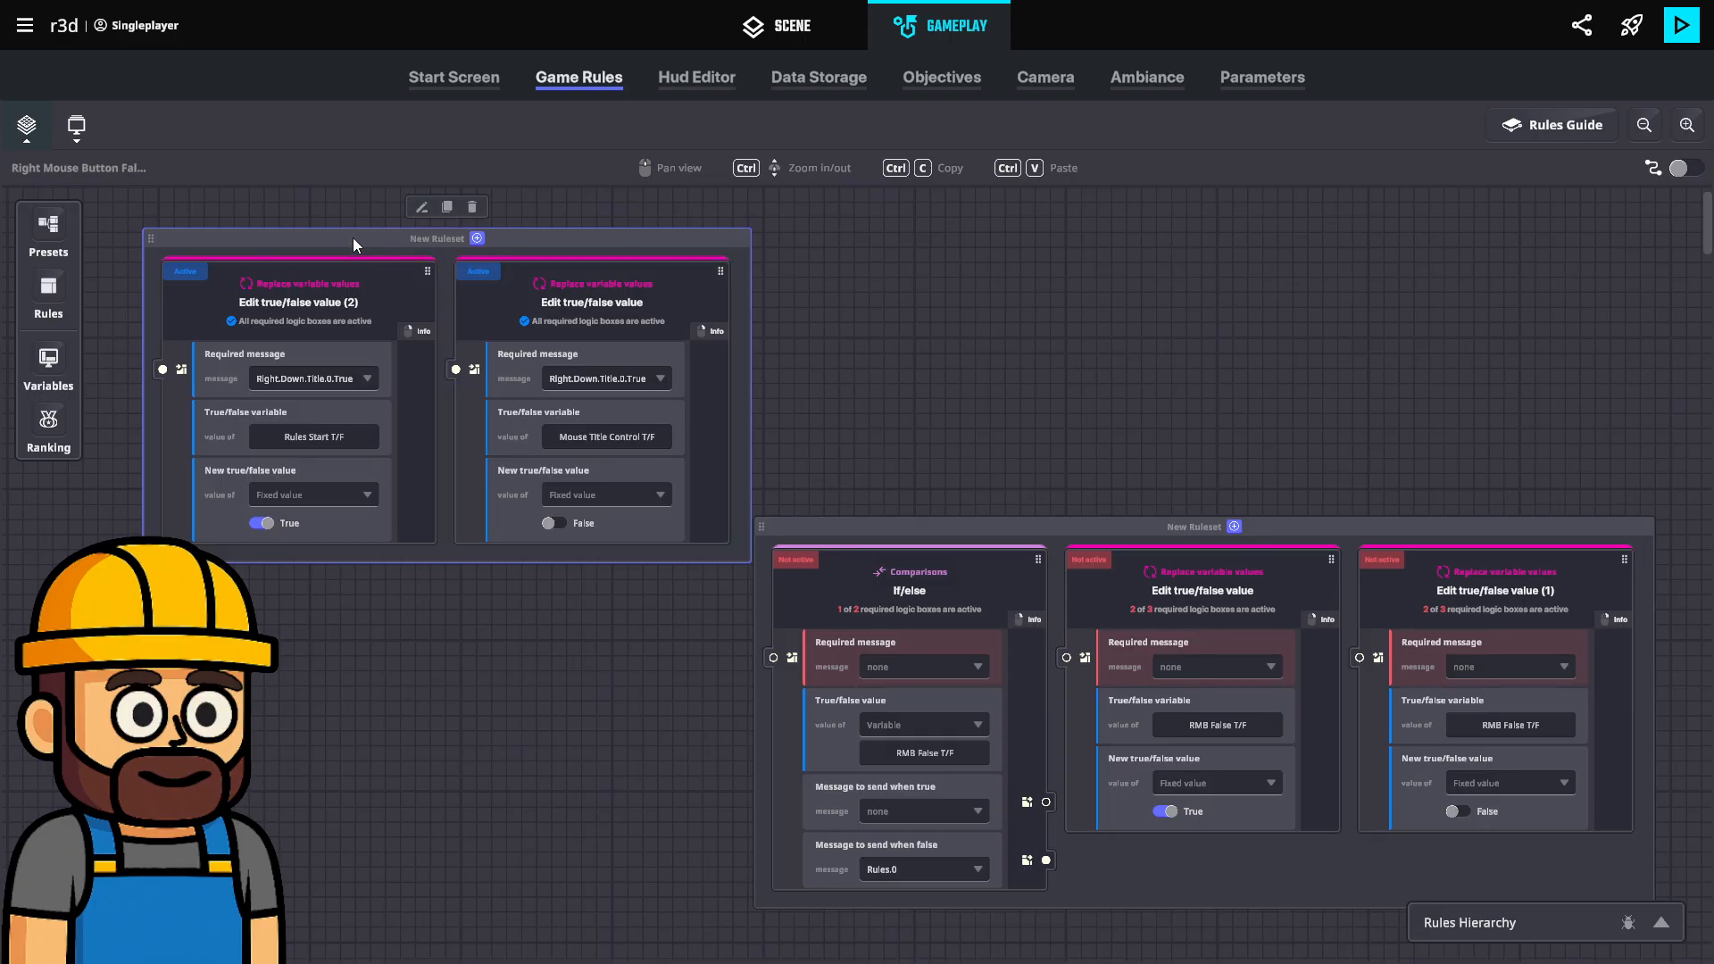
{"action": "left_click", "coordinate": [447, 206]}
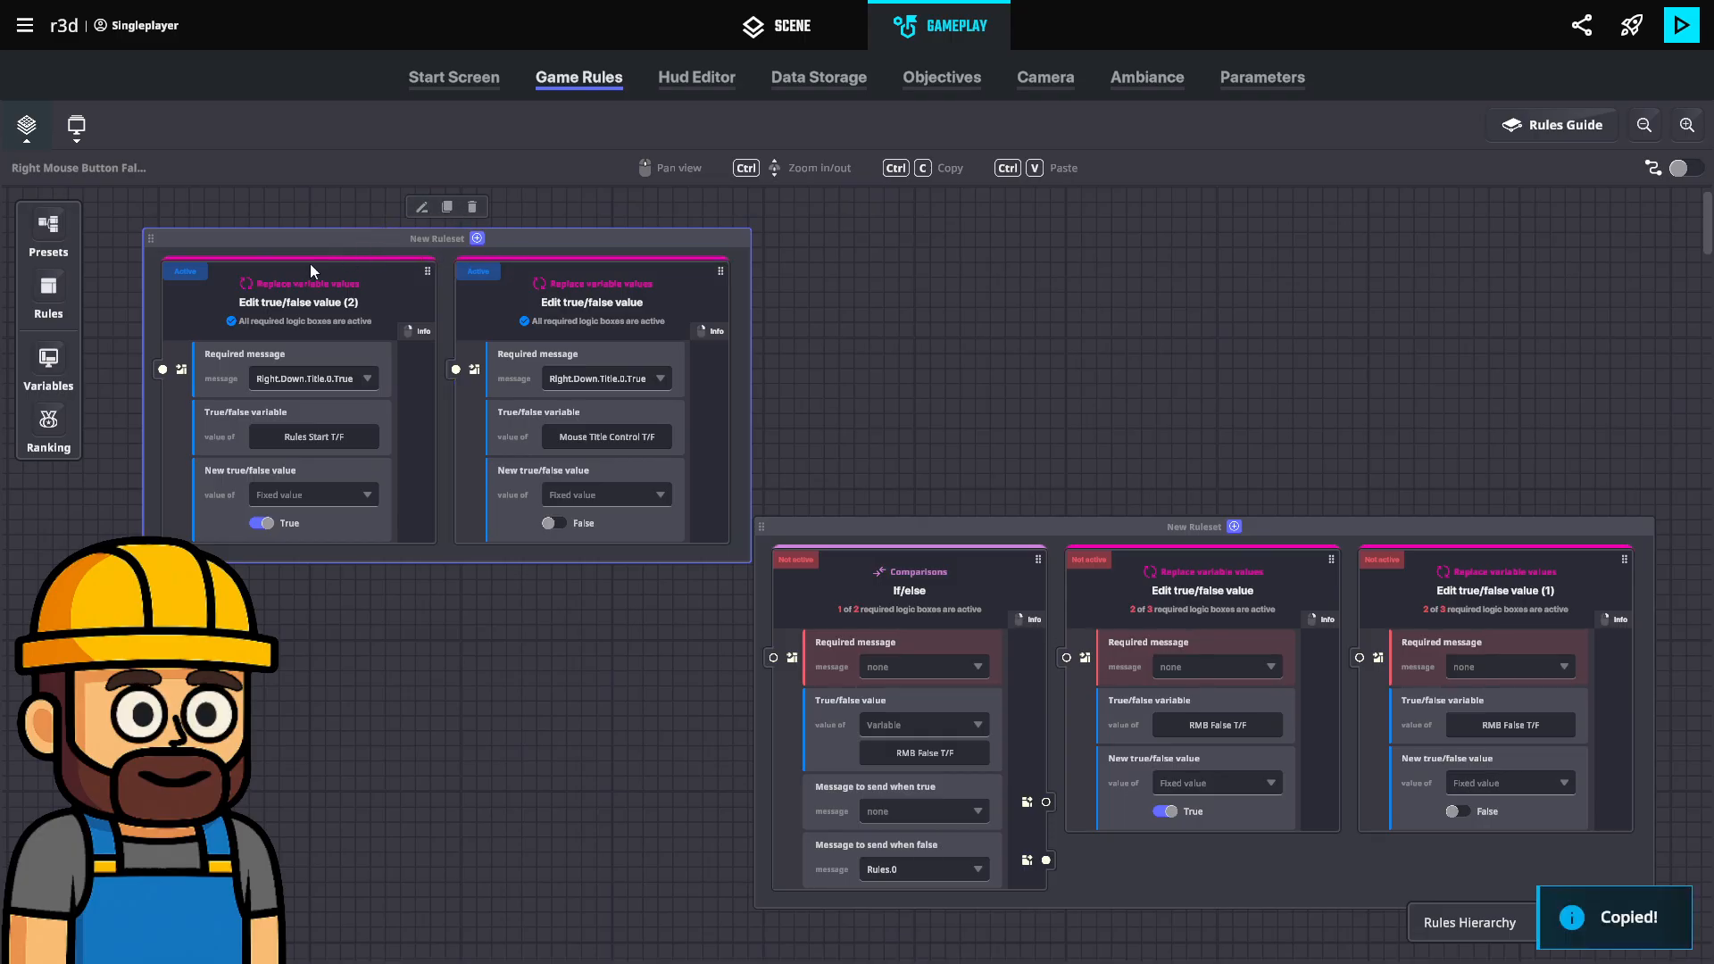
{"action": "left_click", "coordinate": [27, 125]}
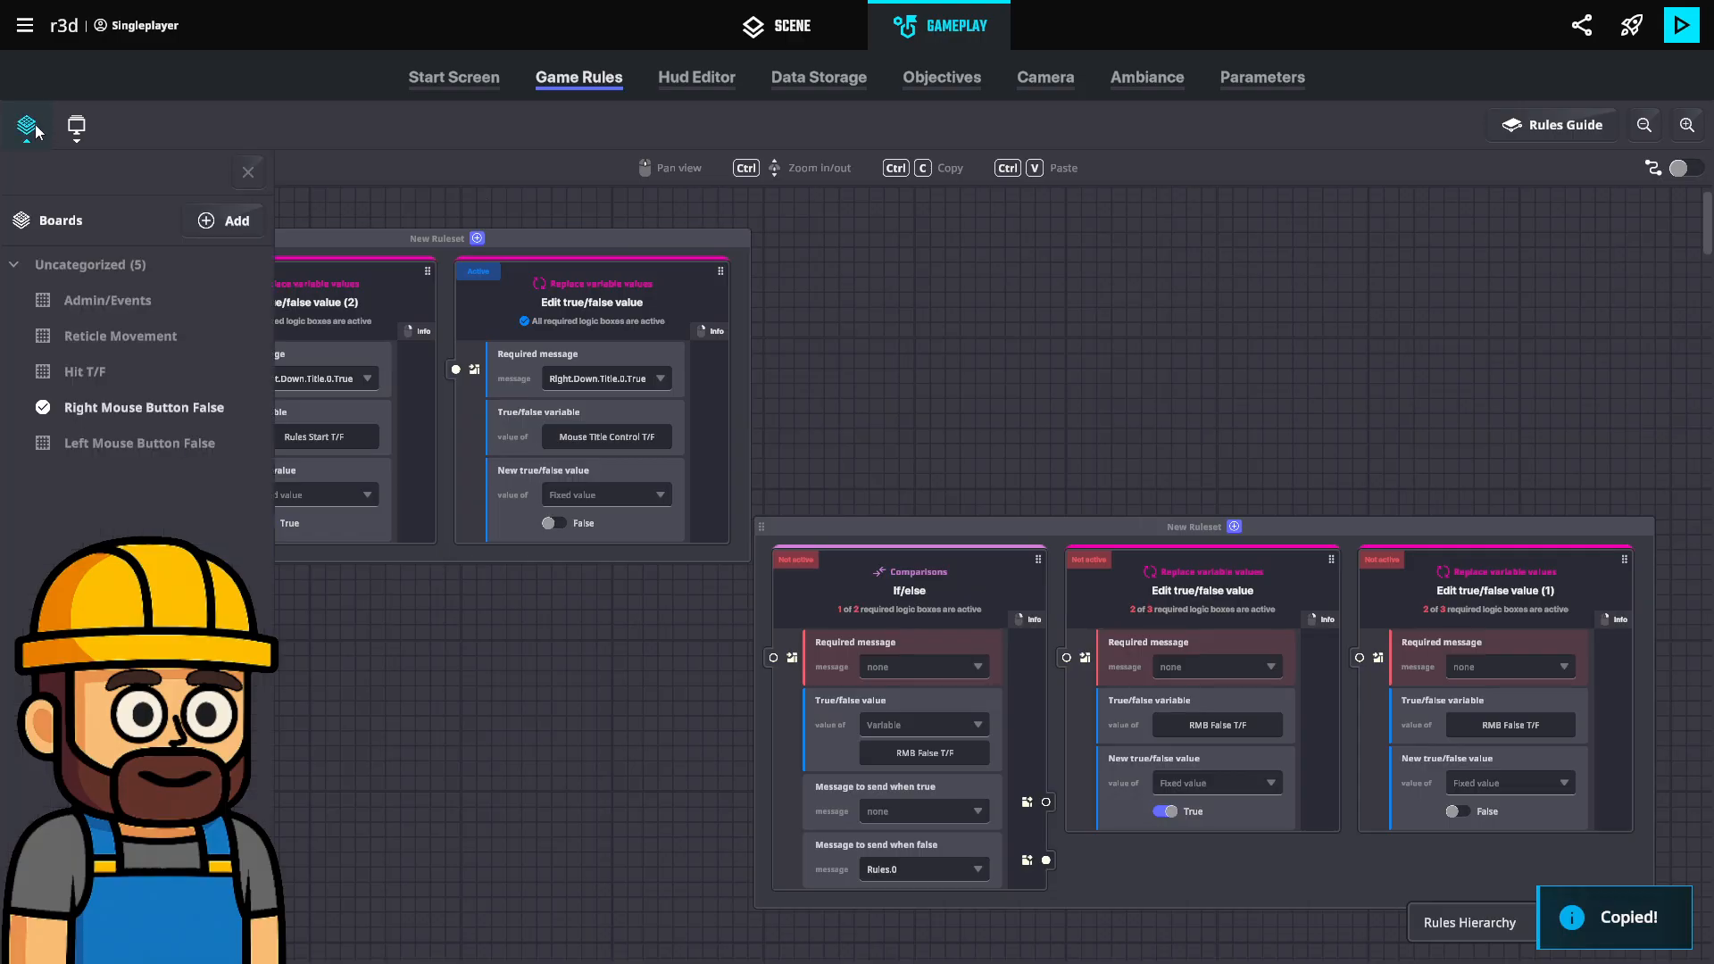
{"action": "left_click", "coordinate": [103, 444]}
{"action": "left_click", "coordinate": [248, 174]}
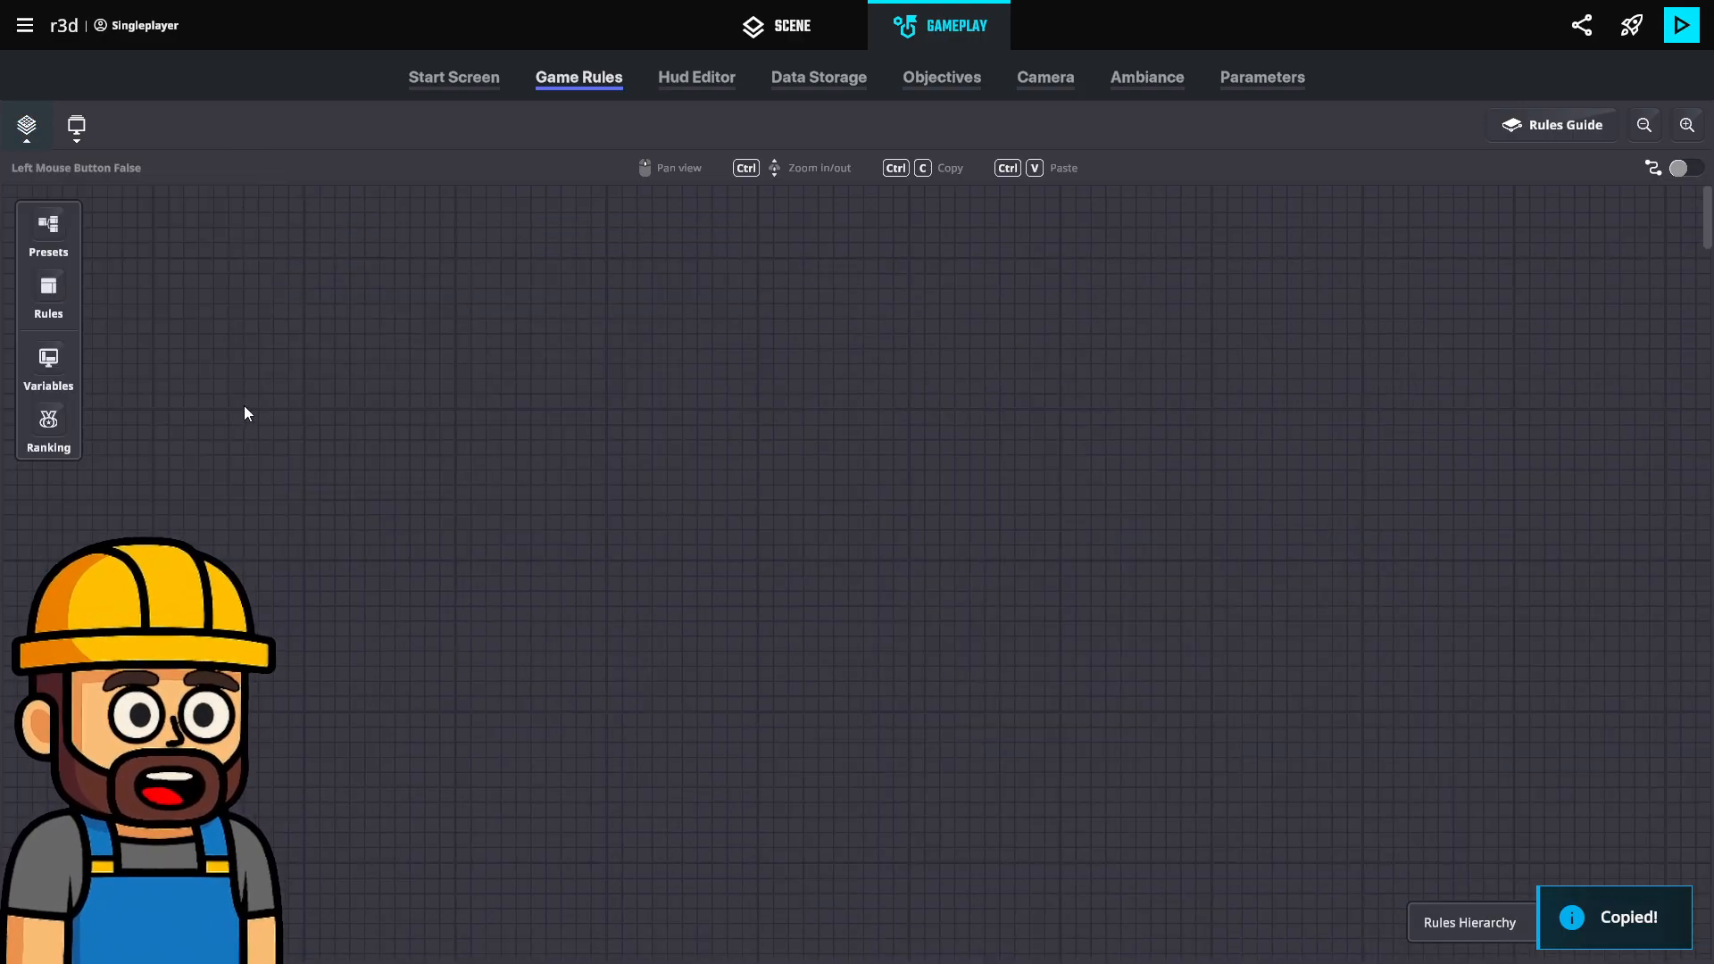
{"action": "key", "text": "ctrl+v"}
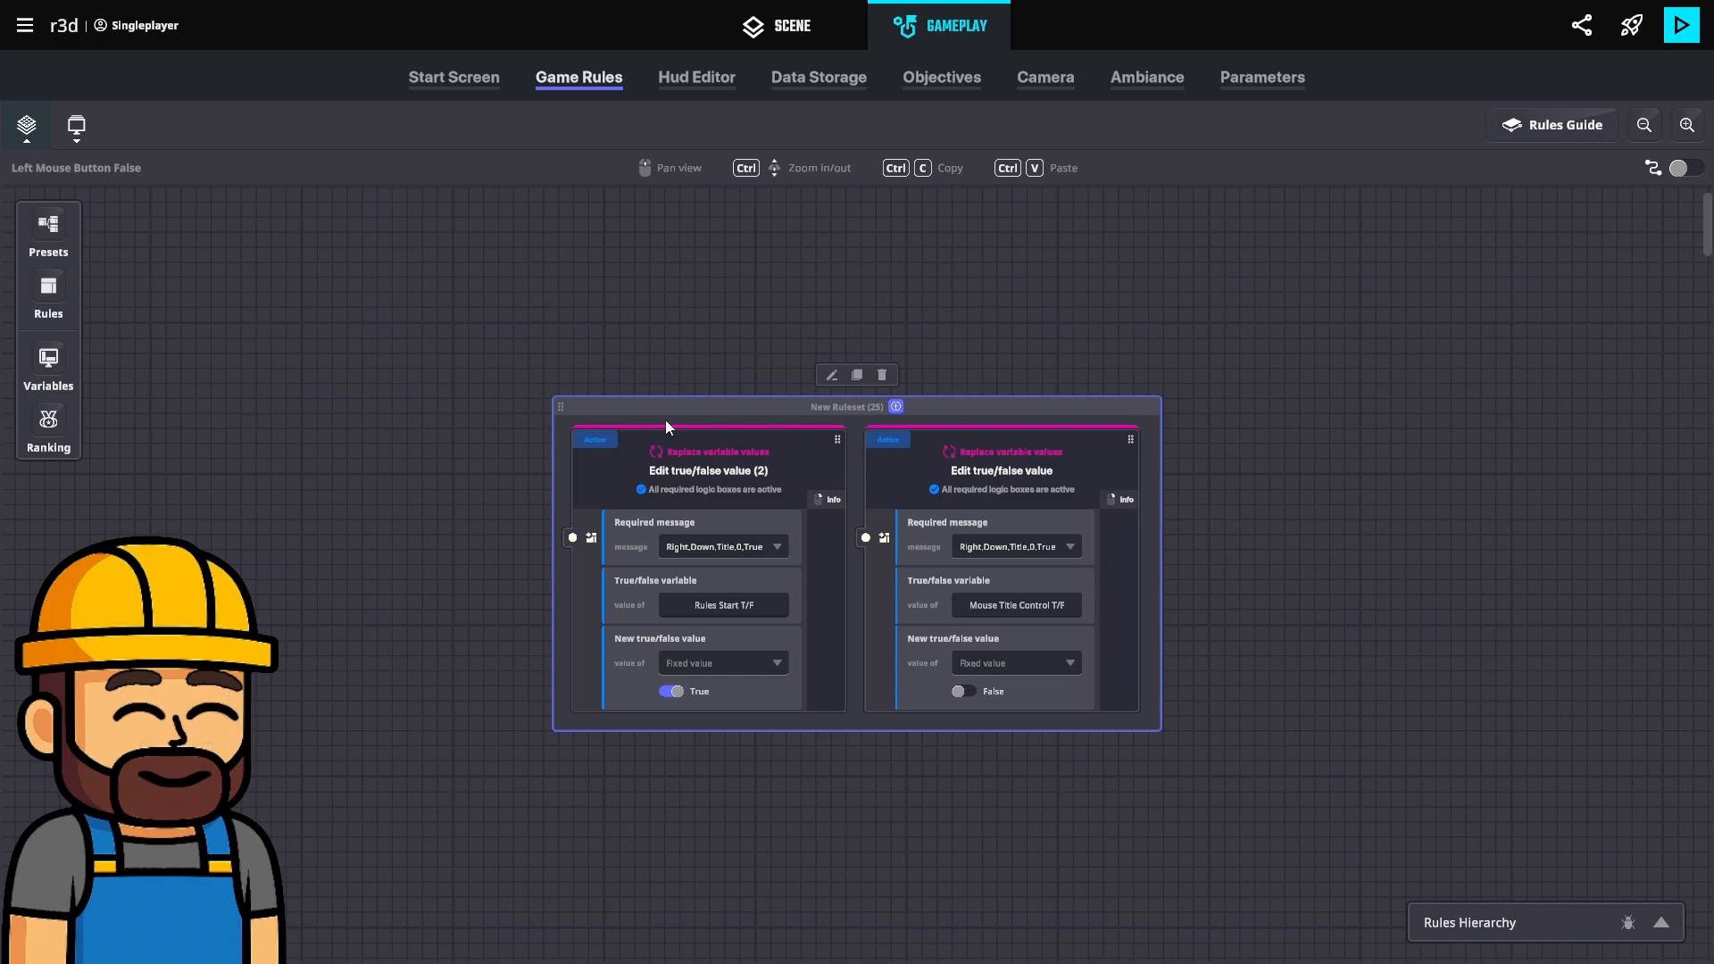
{"action": "left_click_drag", "start_coordinate": [707, 405], "coordinate": [414, 323]}
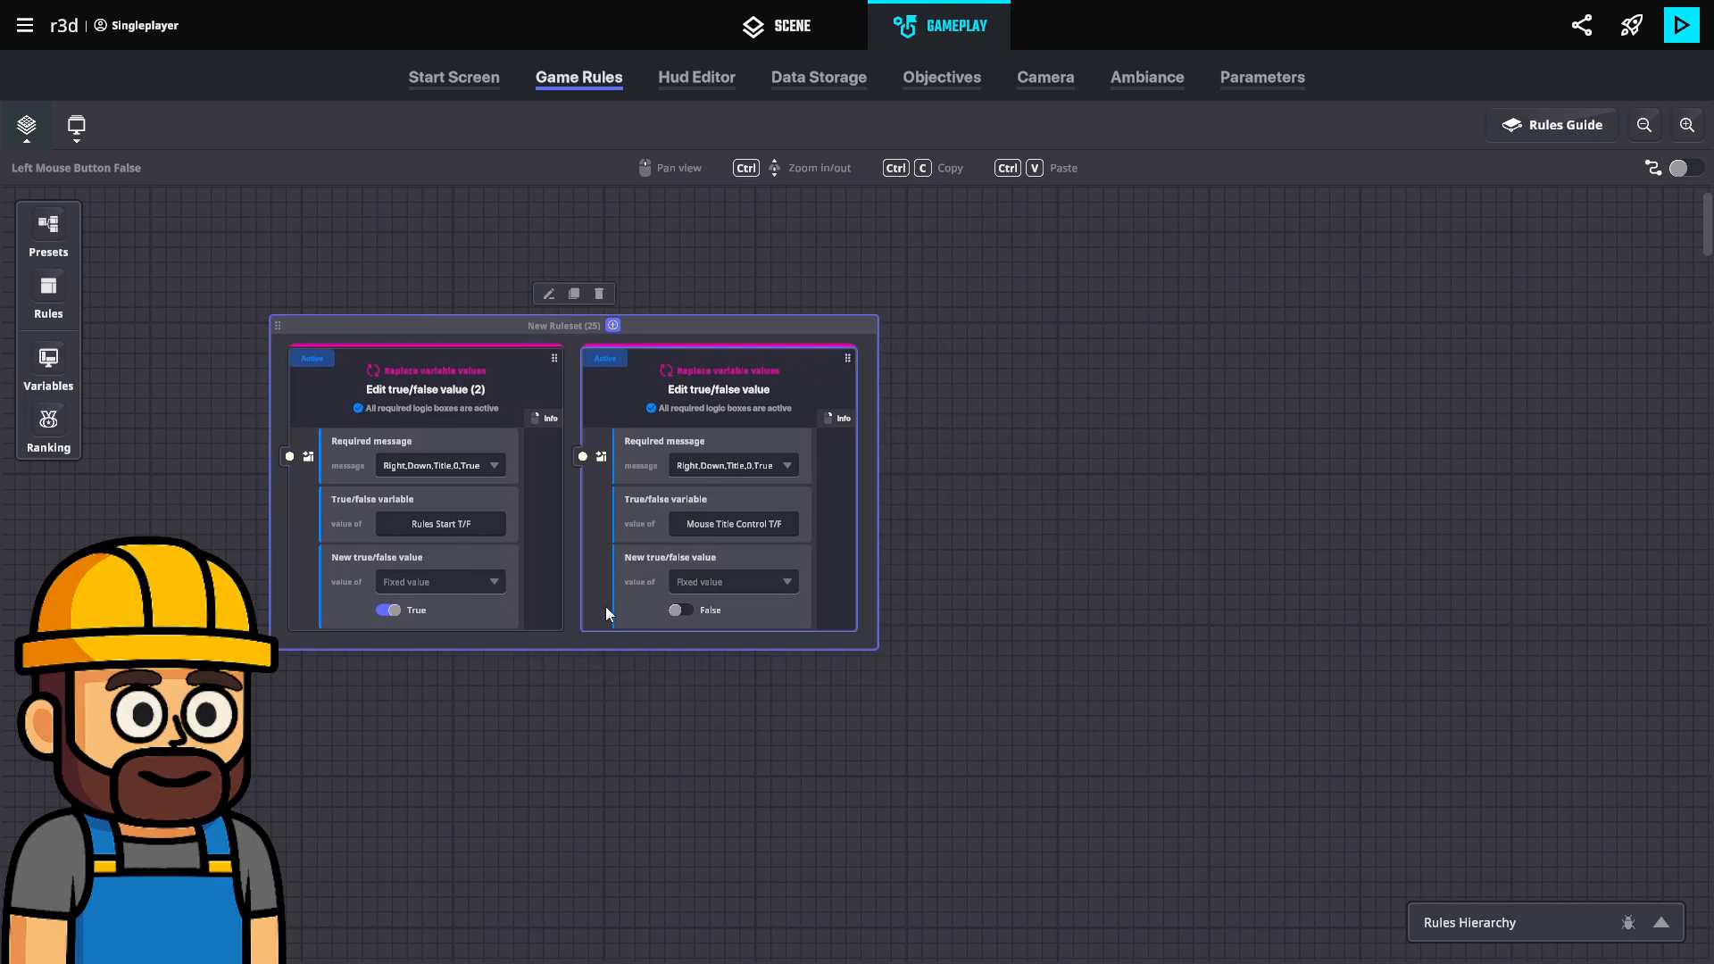
Change the pasted Rules Start T/F edit block's variable to Game Start and its required message to Left.Down.Title.0.True.
{"action": "left_click", "coordinate": [457, 523]}
{"action": "scroll", "coordinate": [228, 517], "scroll_direction": "down", "scroll_amount": 1}
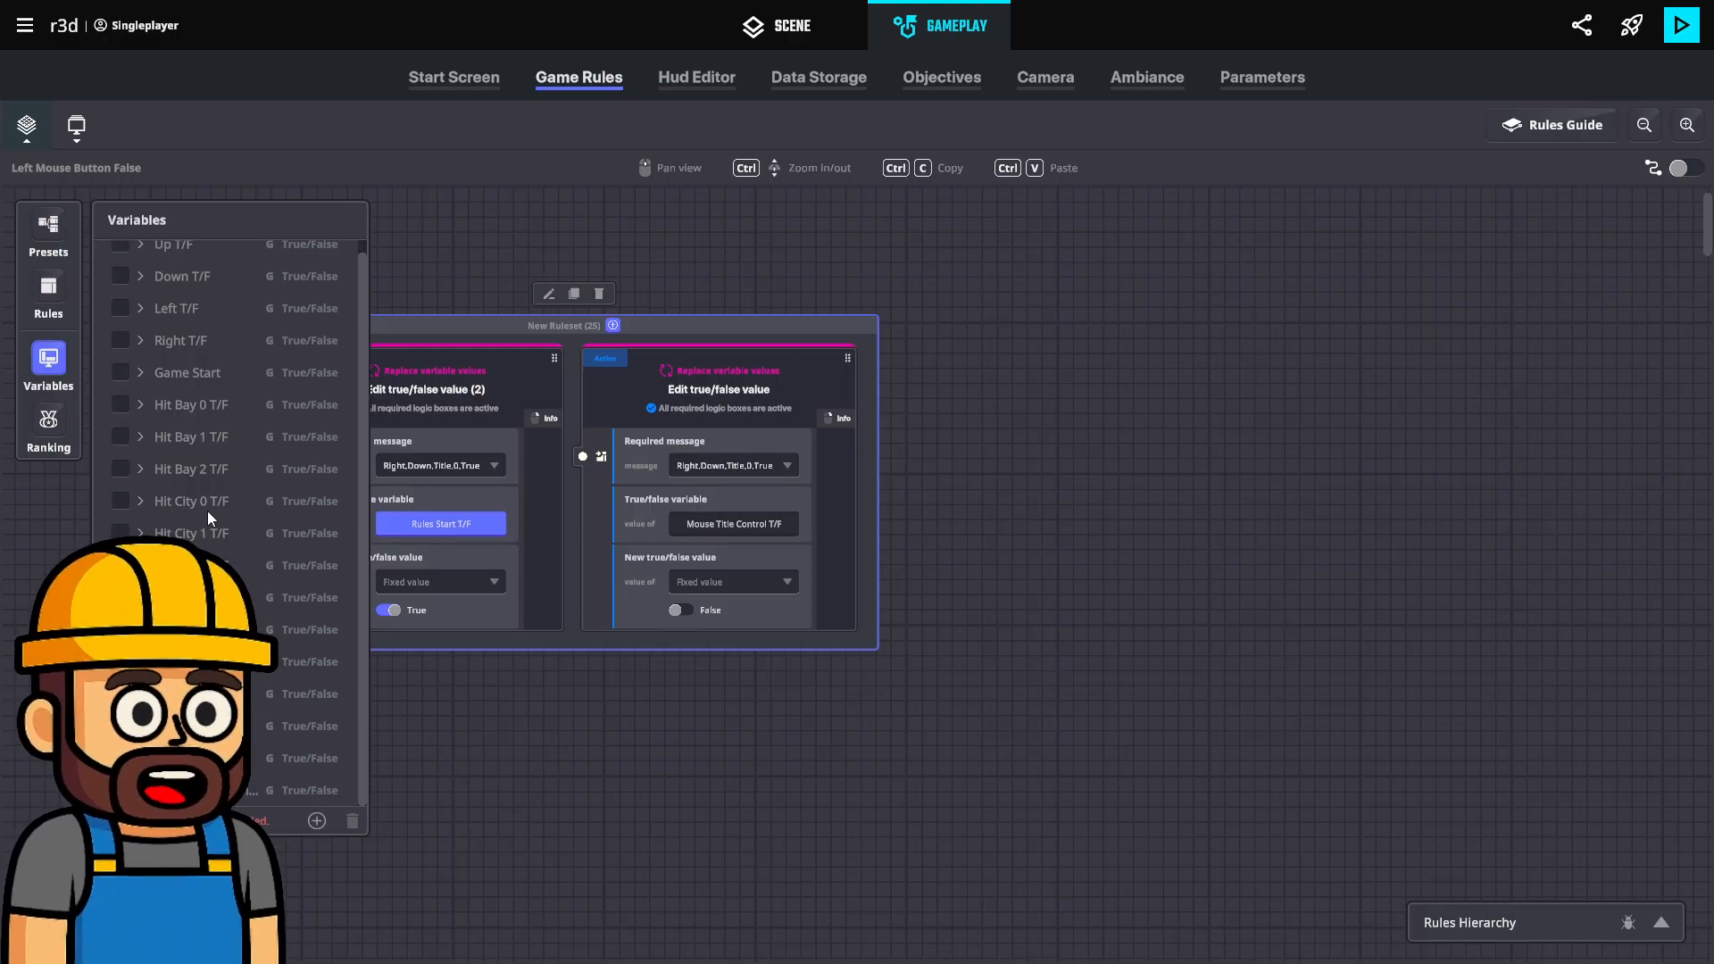
{"action": "left_click", "coordinate": [127, 373]}
{"action": "left_click", "coordinate": [57, 368]}
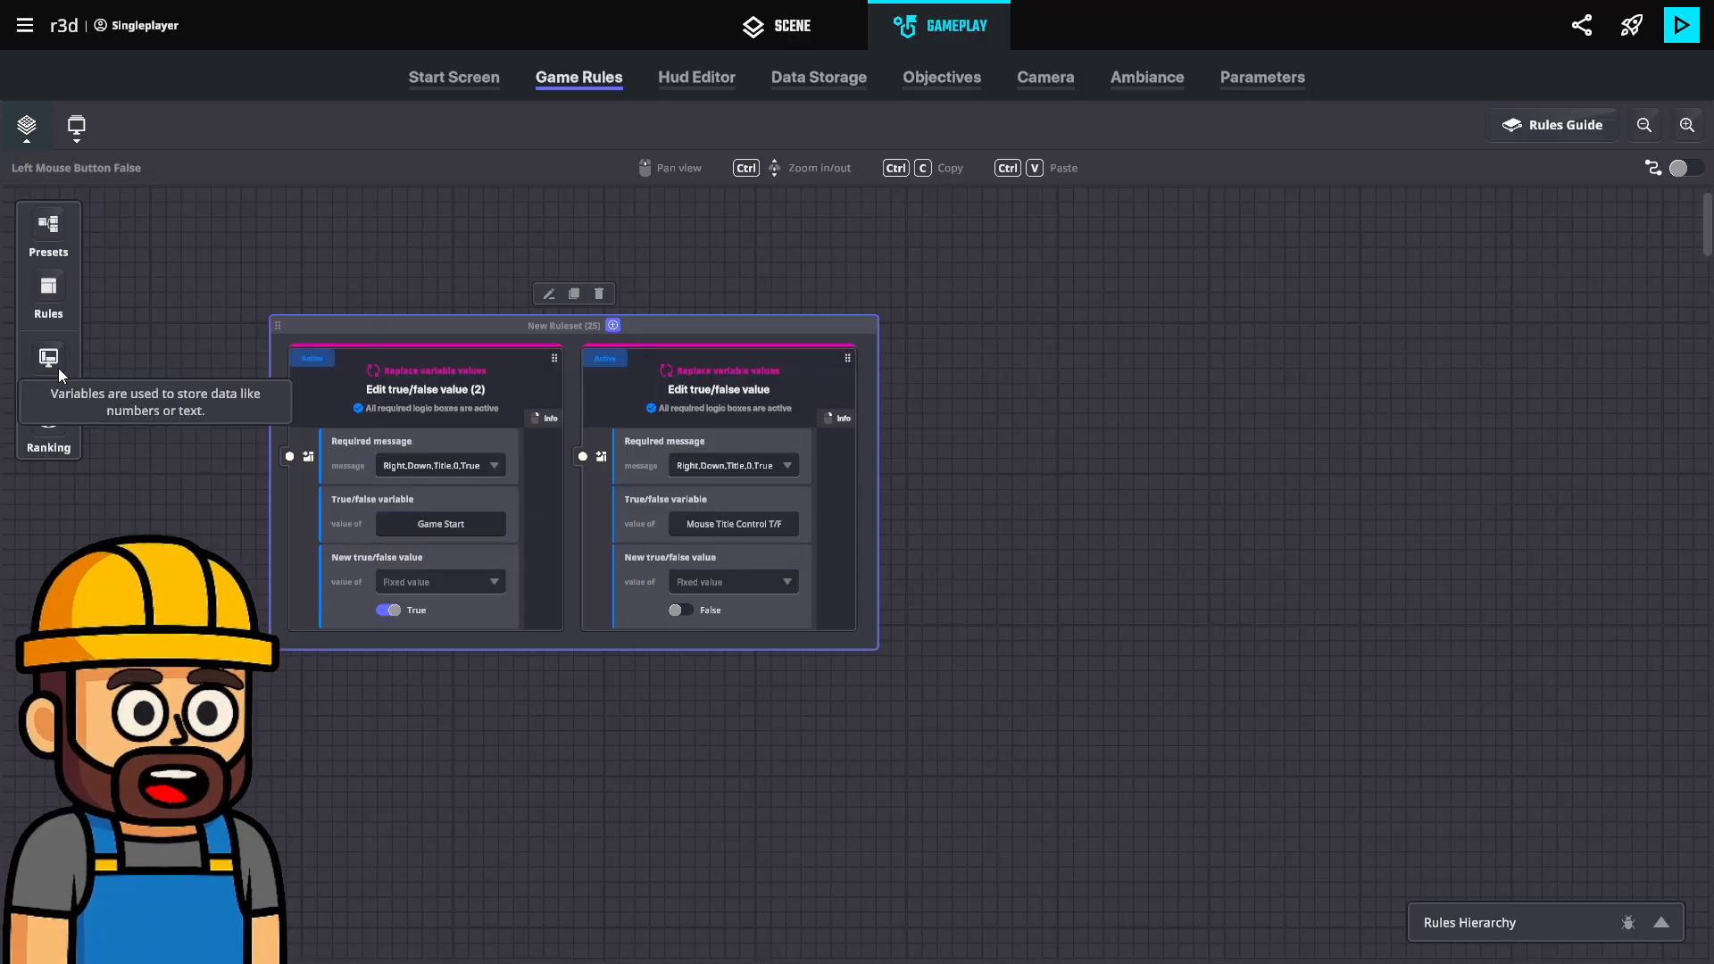
{"action": "left_click", "coordinate": [418, 458]}
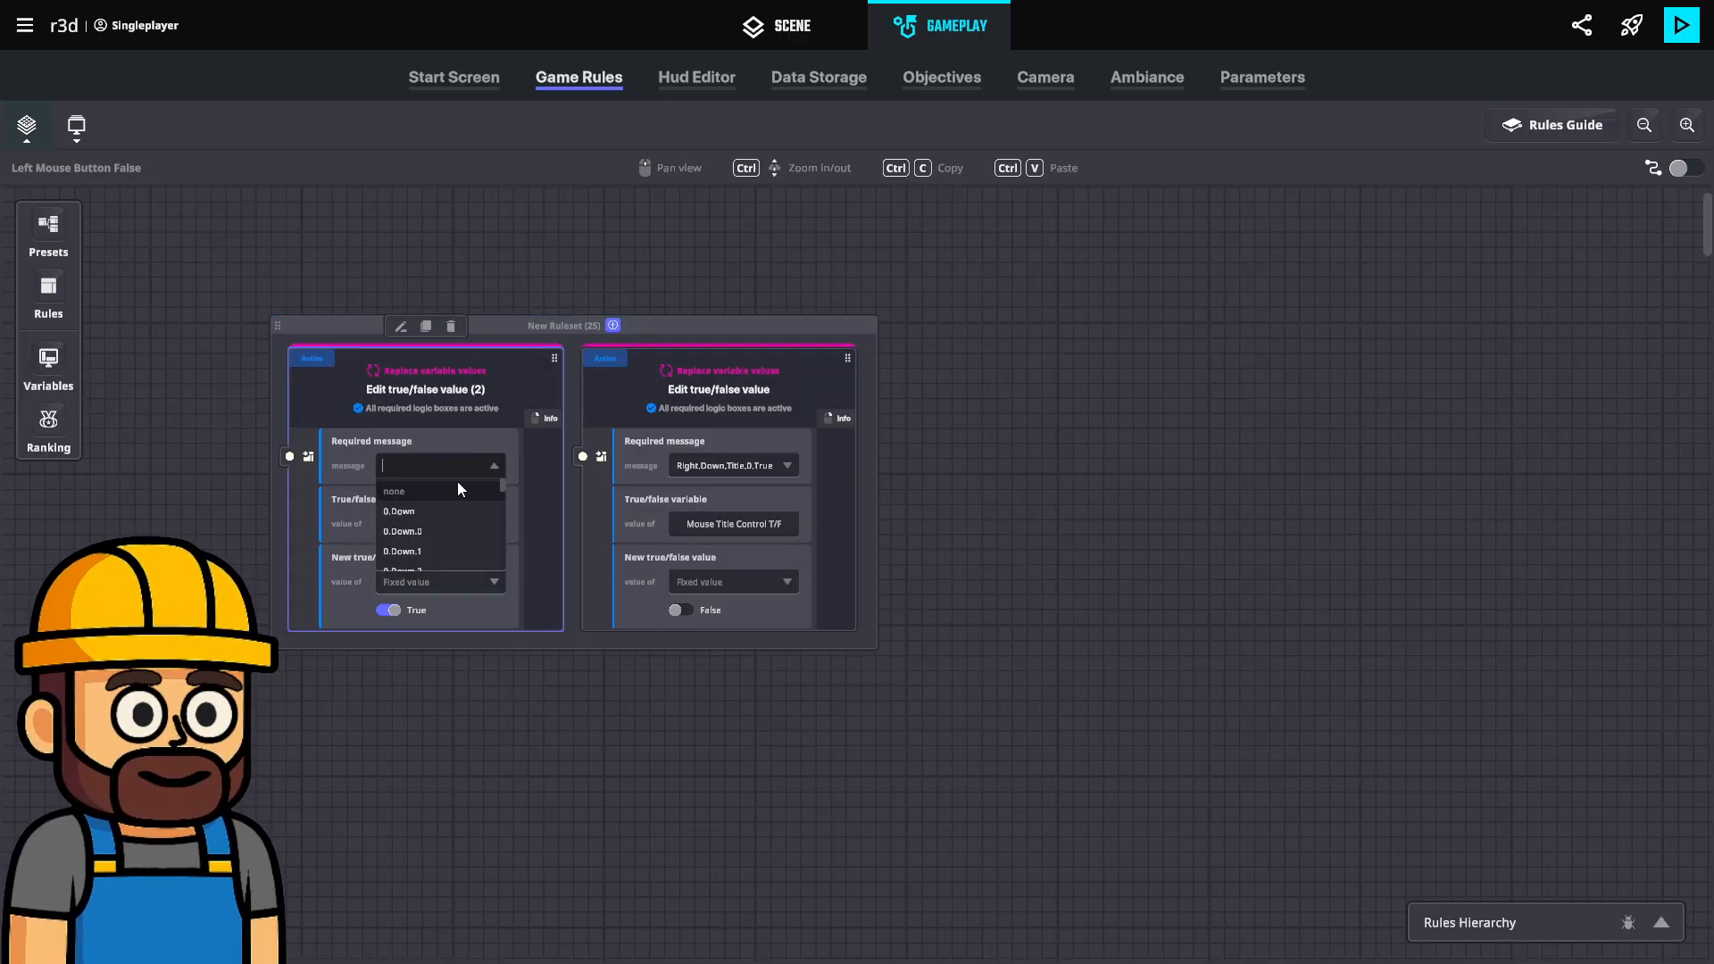
{"action": "type", "text": "Left.D"}
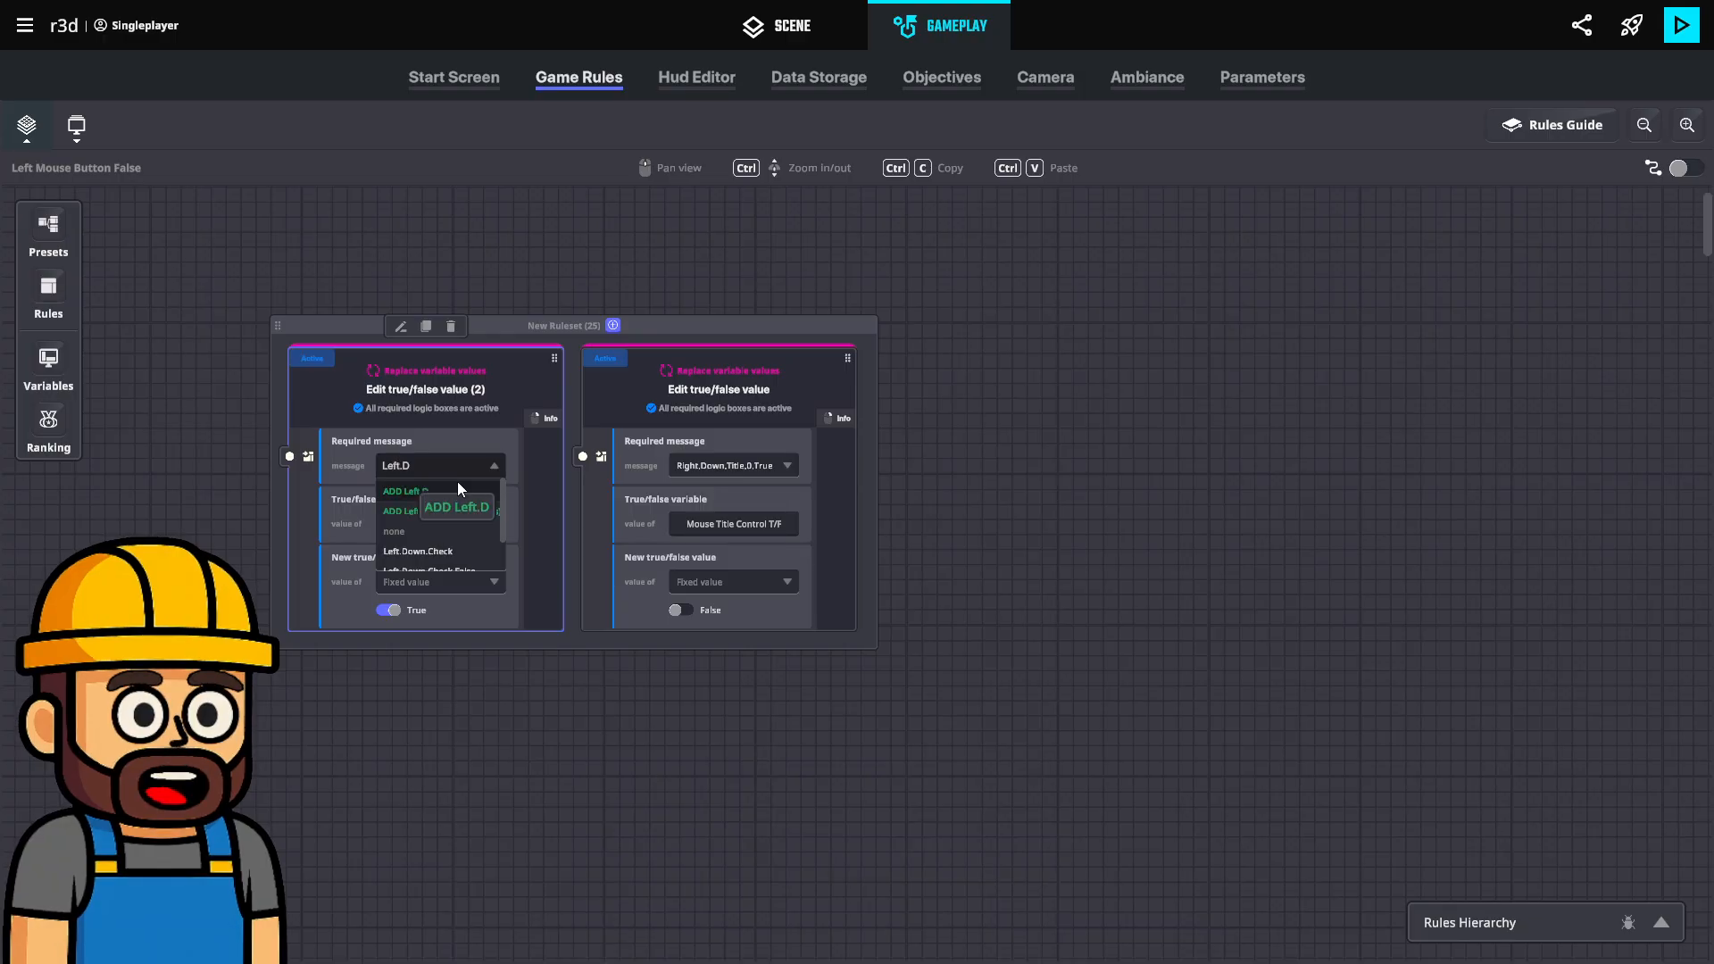
{"action": "scroll", "coordinate": [452, 527], "scroll_direction": "down", "scroll_amount": 1}
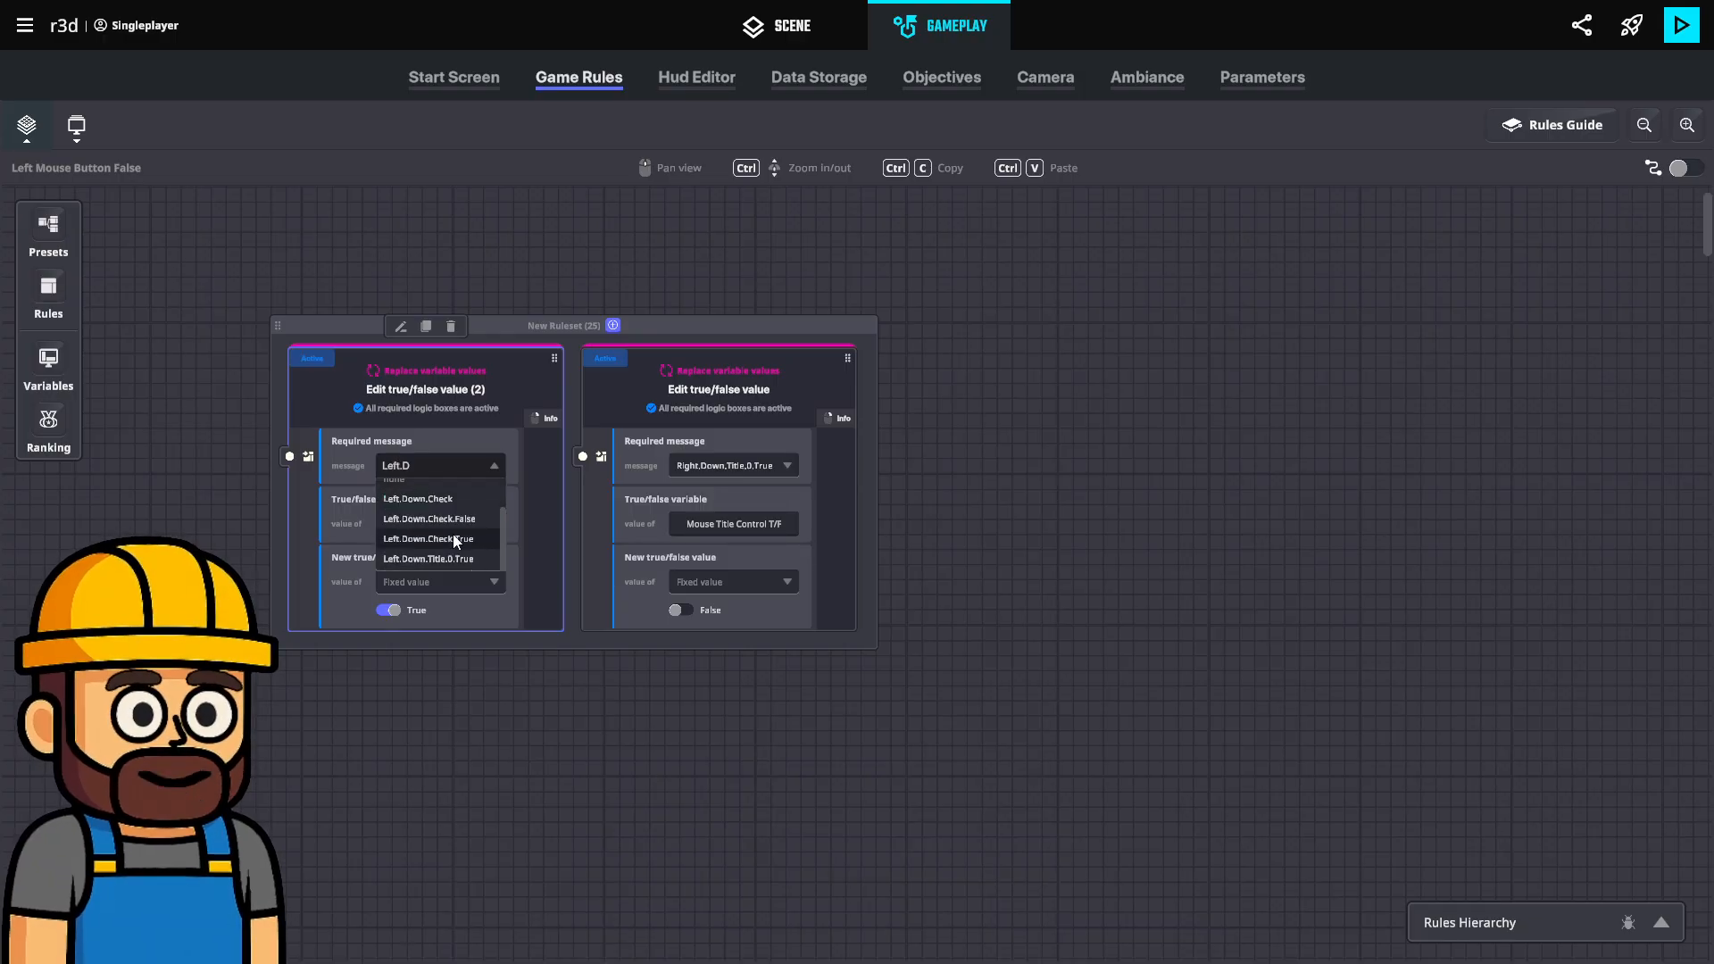
{"action": "left_click", "coordinate": [426, 559]}
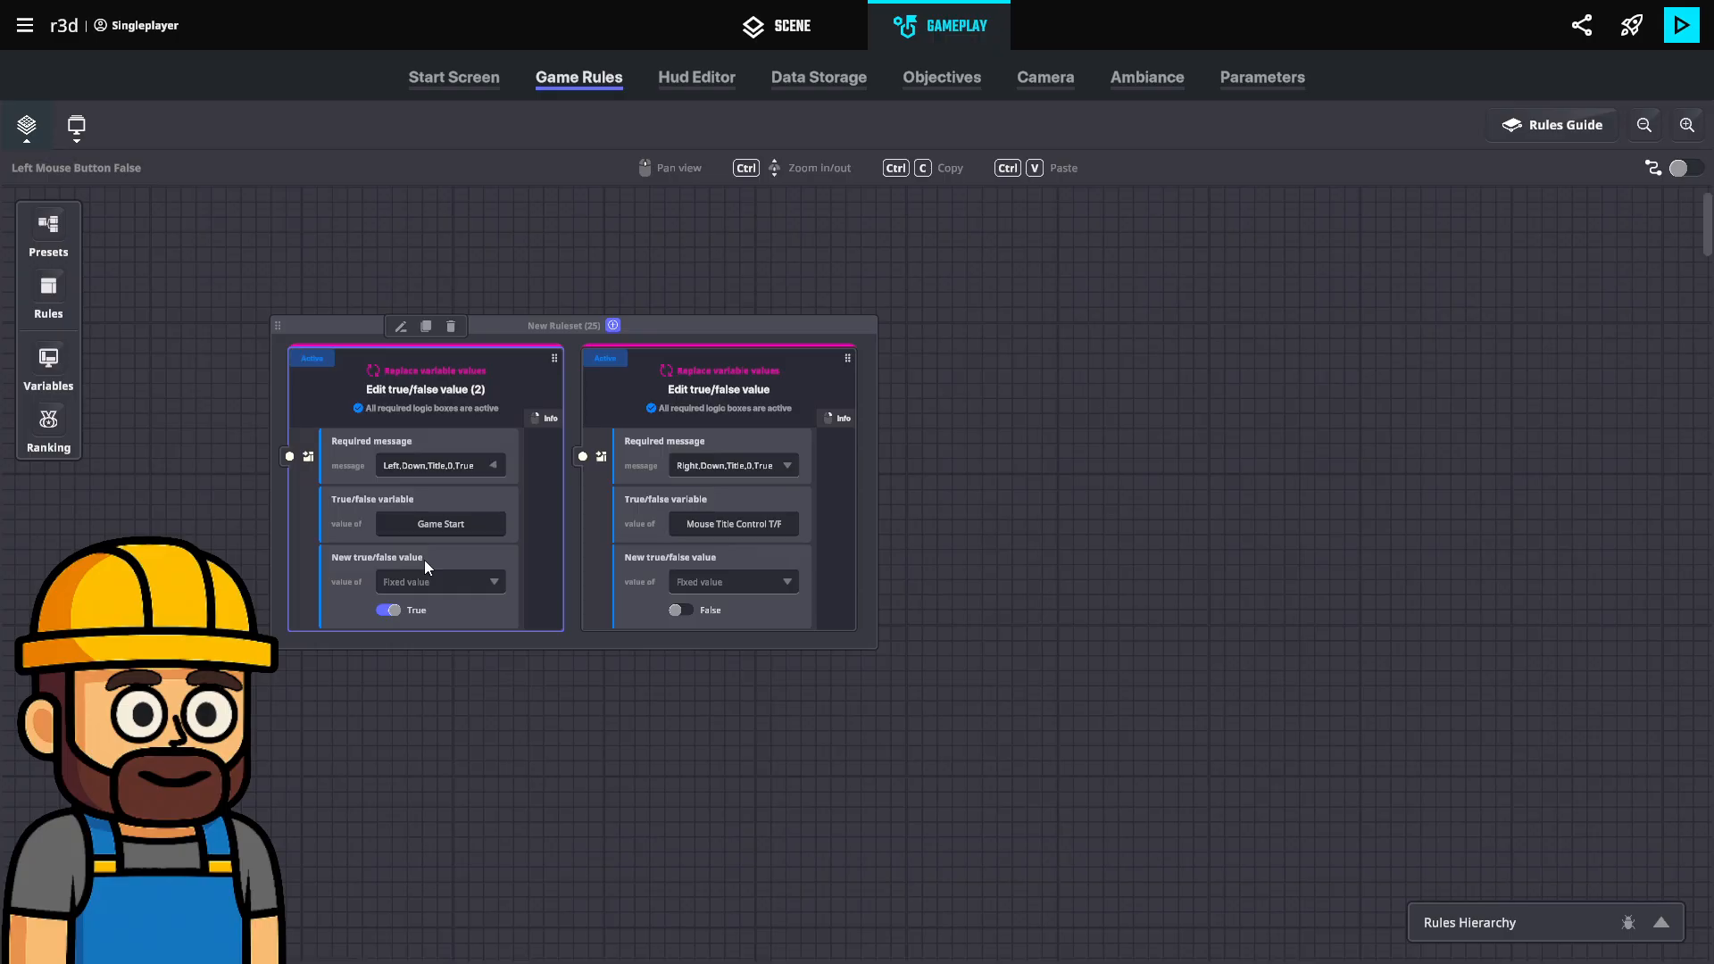
Set the required message of the Mouse Title Control T/F edit block to Left.Down.Title.0.True.
{"action": "left_click", "coordinate": [738, 467]}
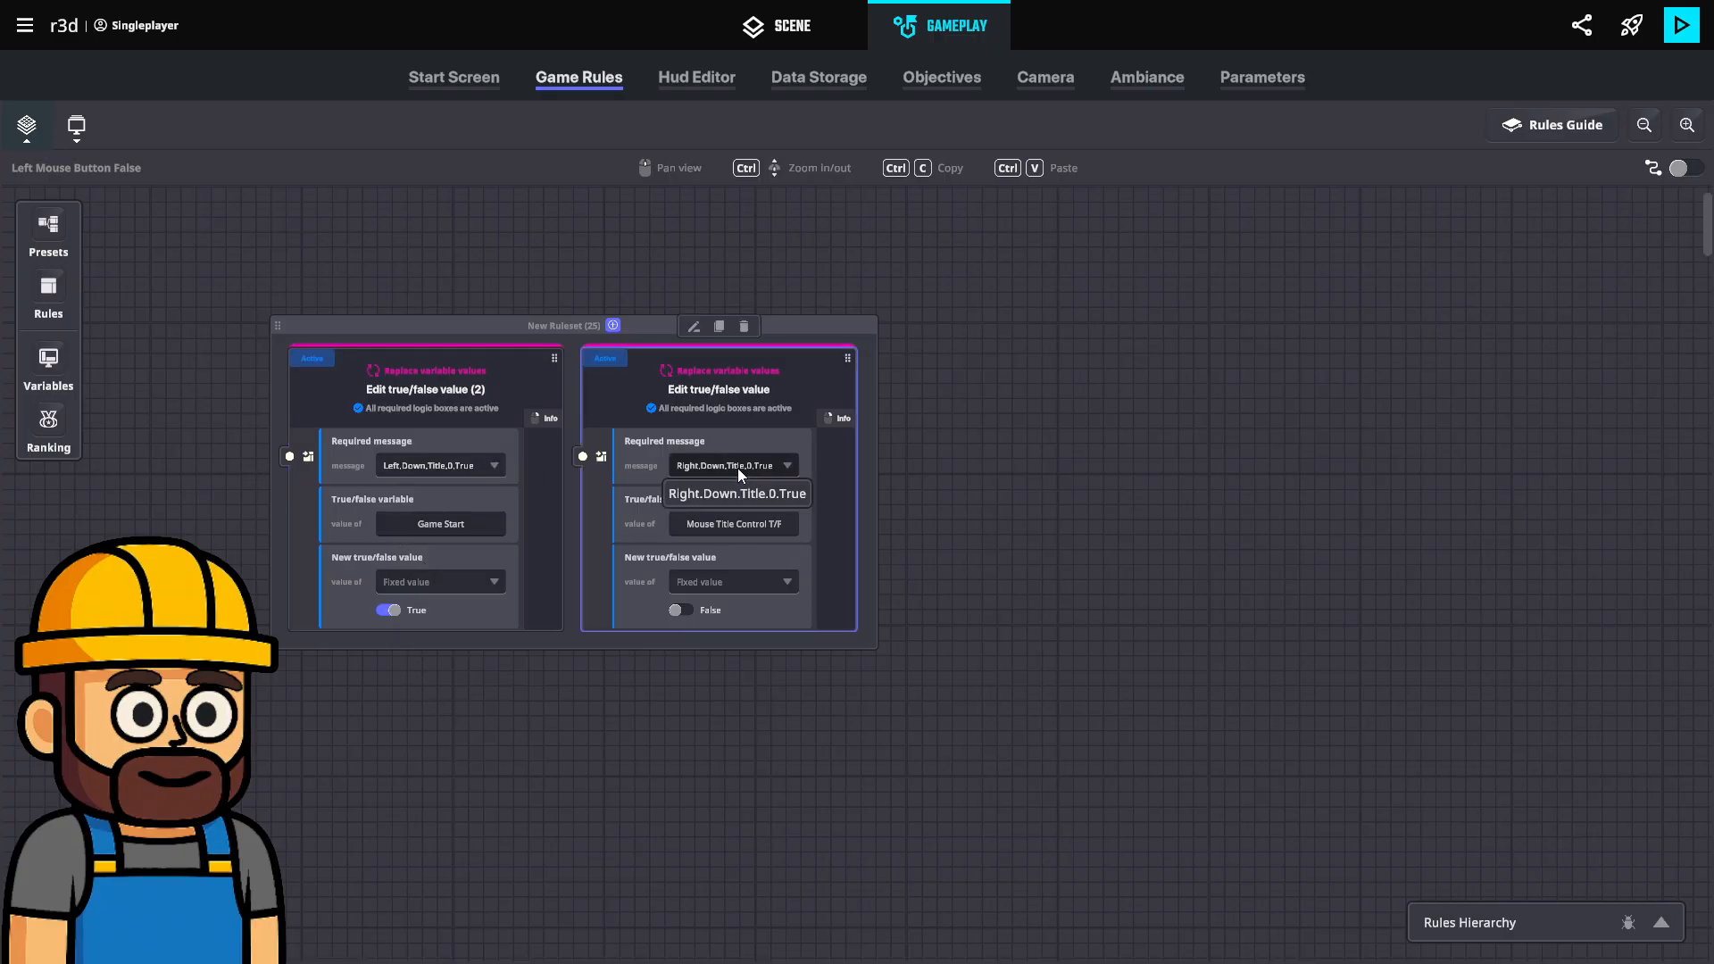
{"action": "type", "text": "Left.d"}
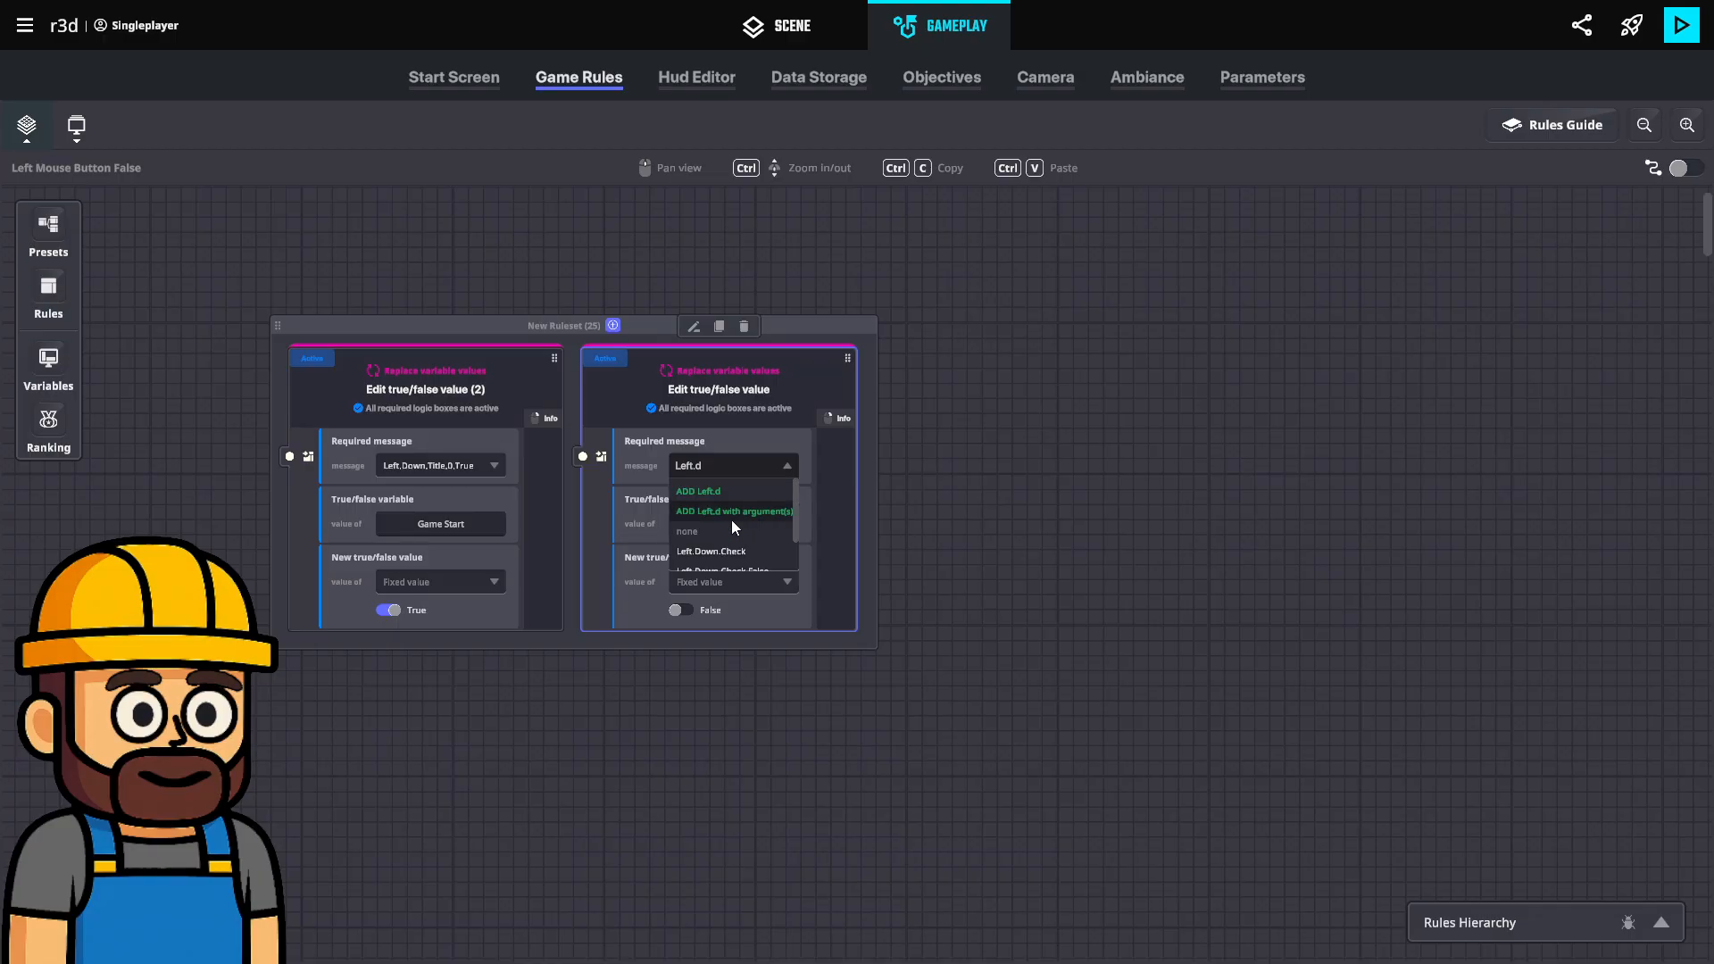
{"action": "scroll", "coordinate": [731, 520], "scroll_direction": "down", "scroll_amount": 2}
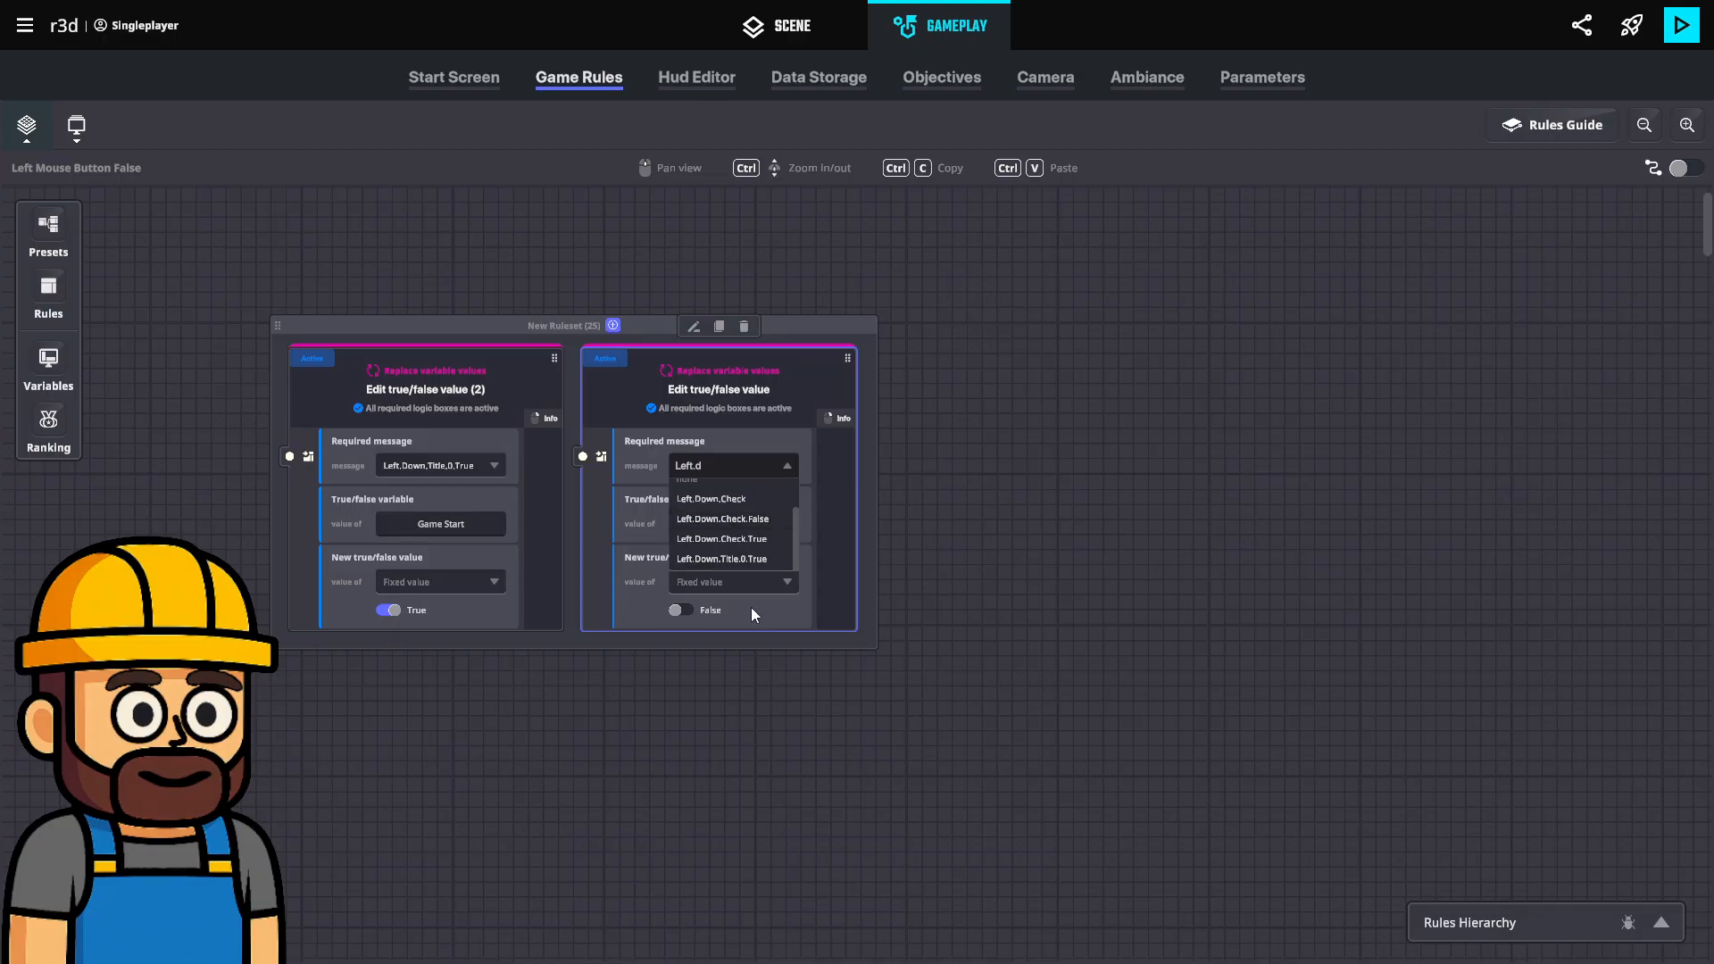
{"action": "left_click", "coordinate": [739, 561]}
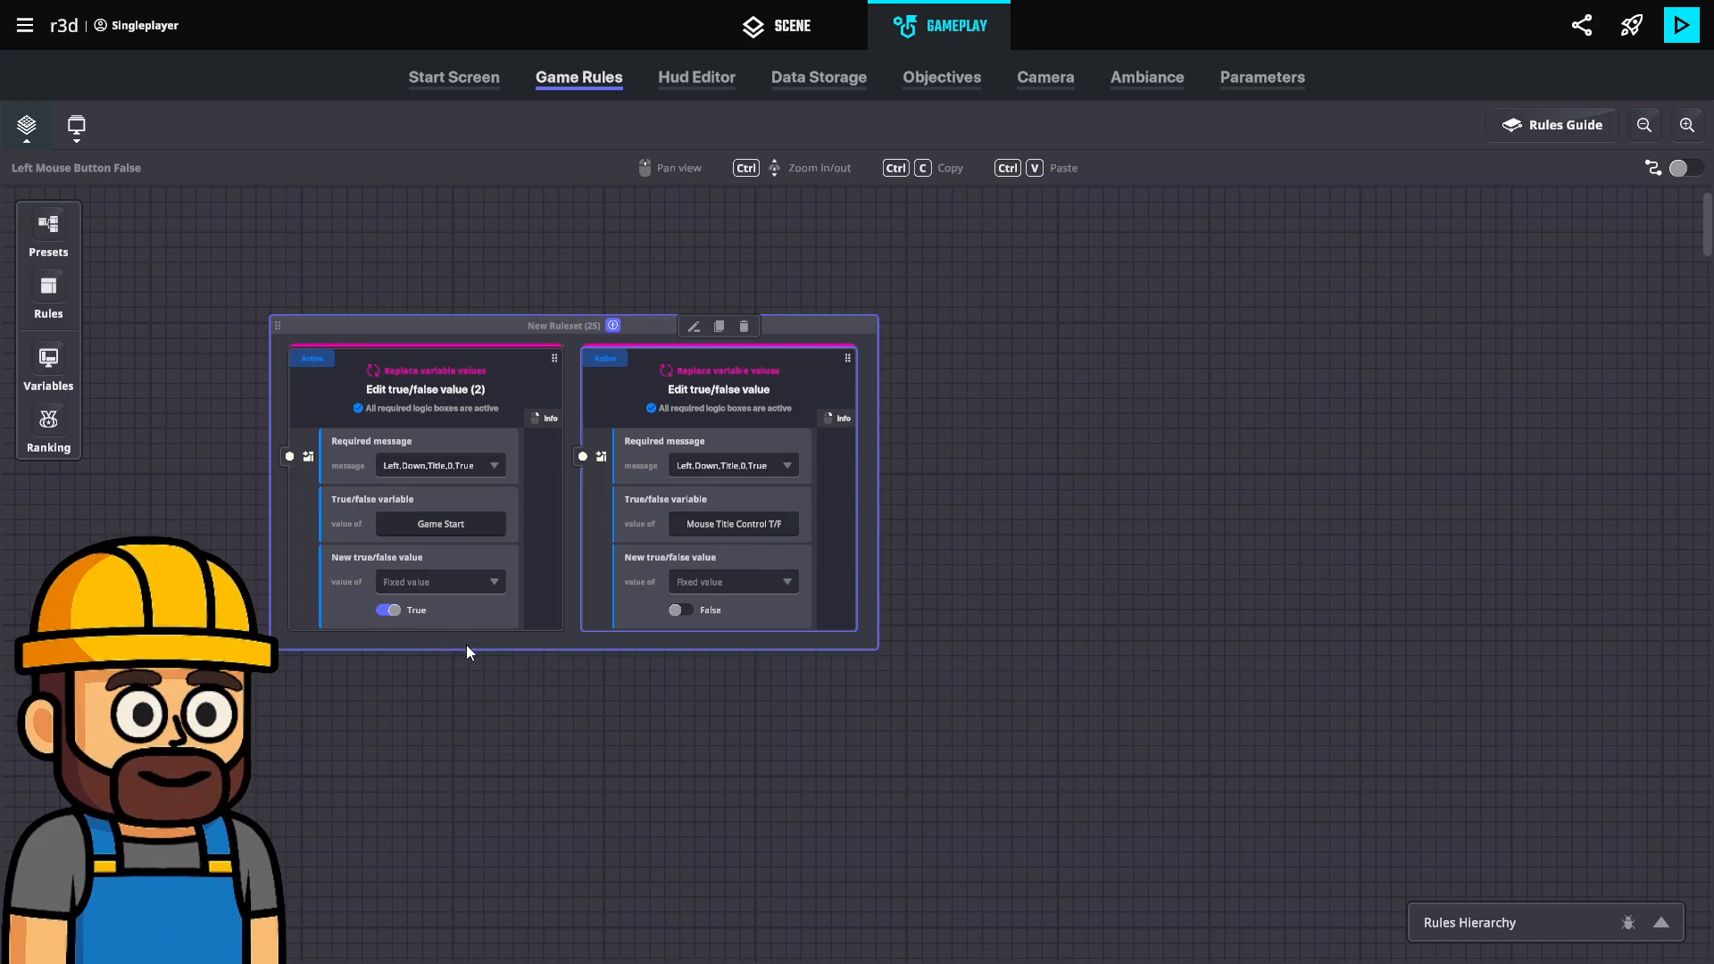
{"action": "left_click", "coordinate": [532, 727]}
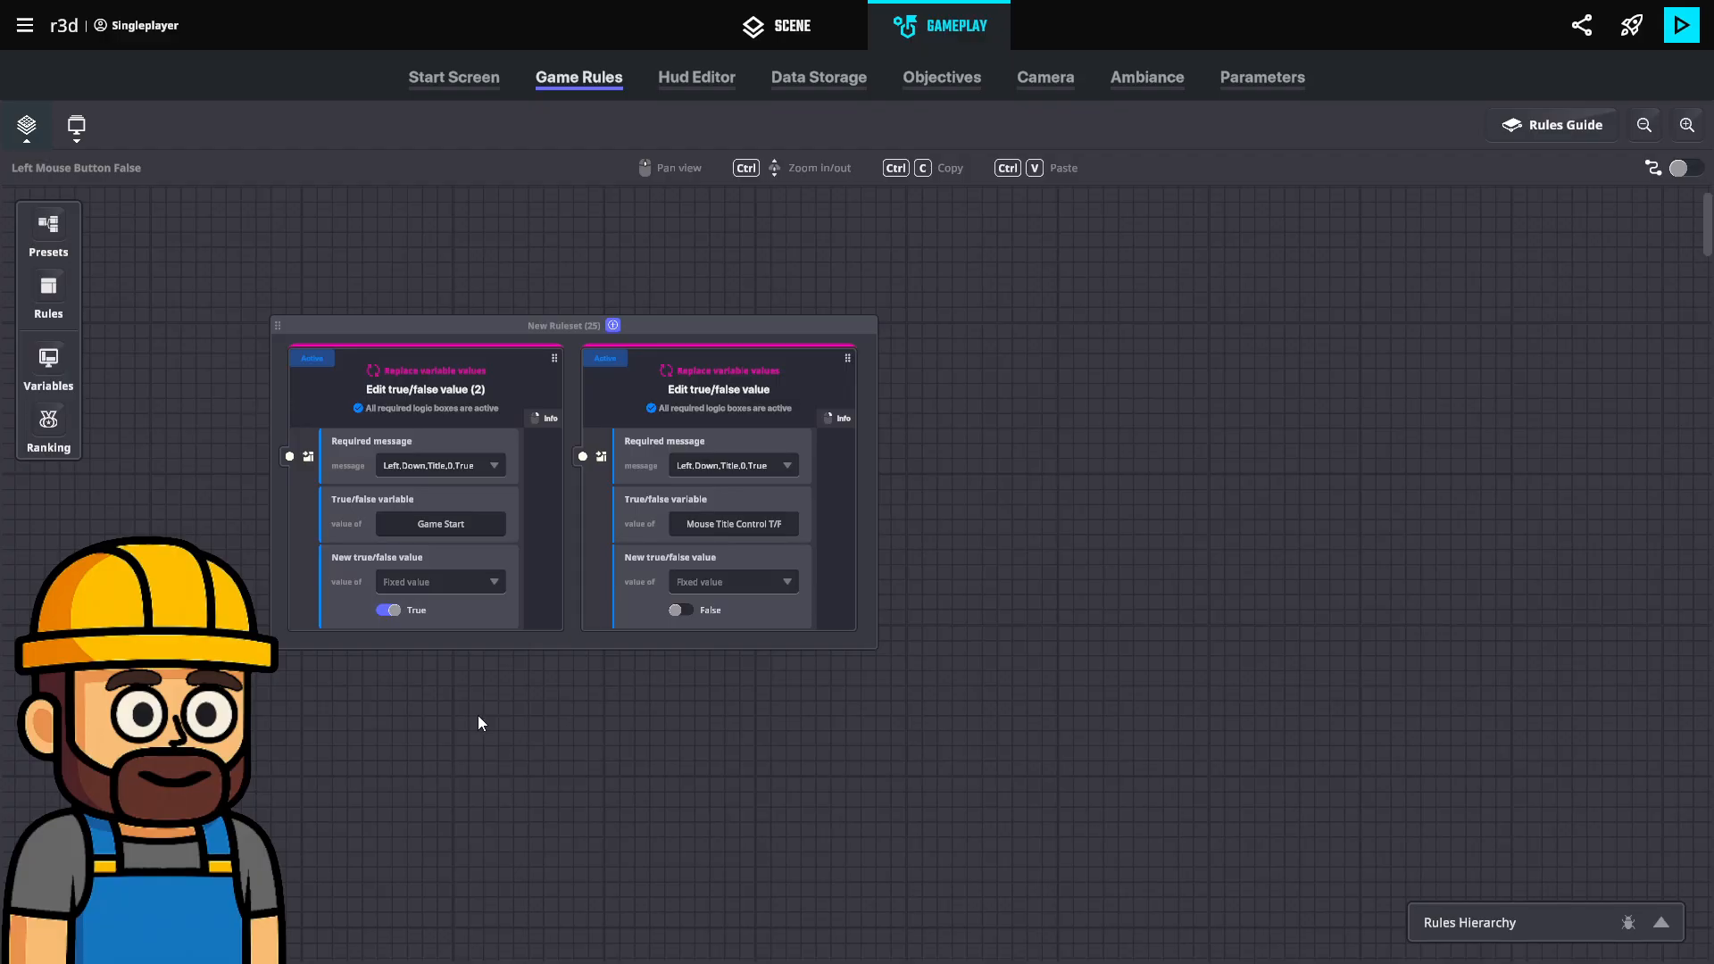
{"action": "left_click_drag", "start_coordinate": [516, 748], "coordinate": [413, 712]}
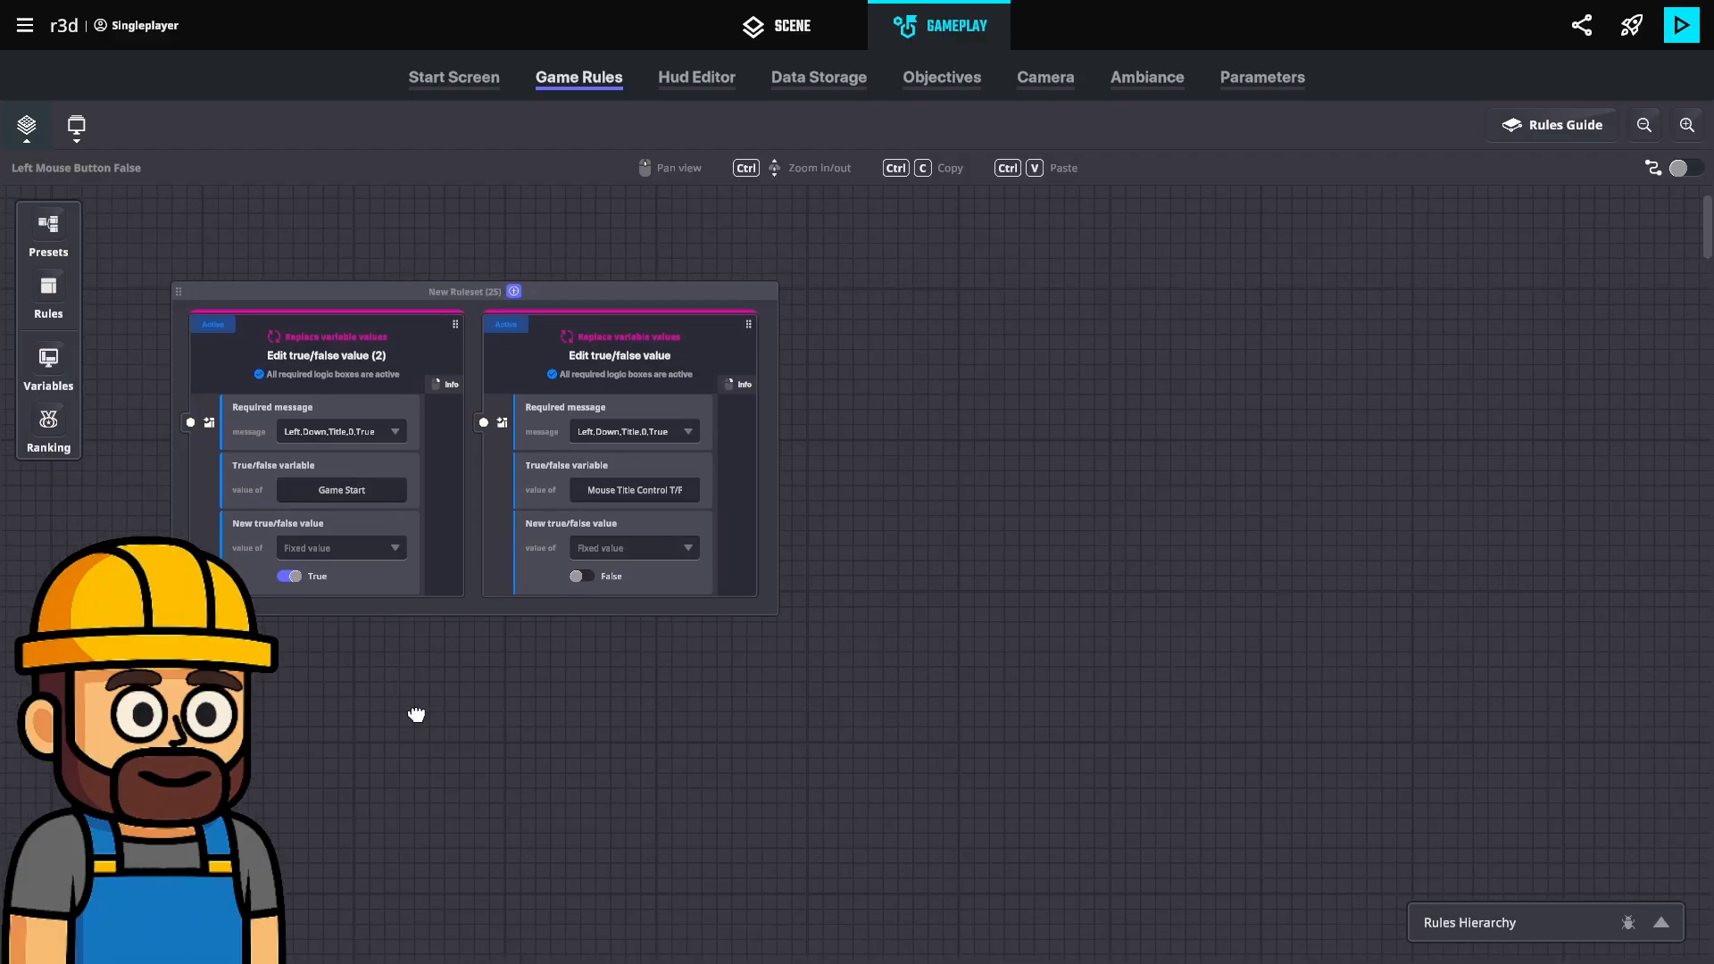
Add a Send message event rule to the Left Mouse Button False board and place it below the existing ruleset.
{"action": "left_click", "coordinate": [360, 507]}
{"action": "left_click_drag", "start_coordinate": [551, 760], "coordinate": [580, 619]}
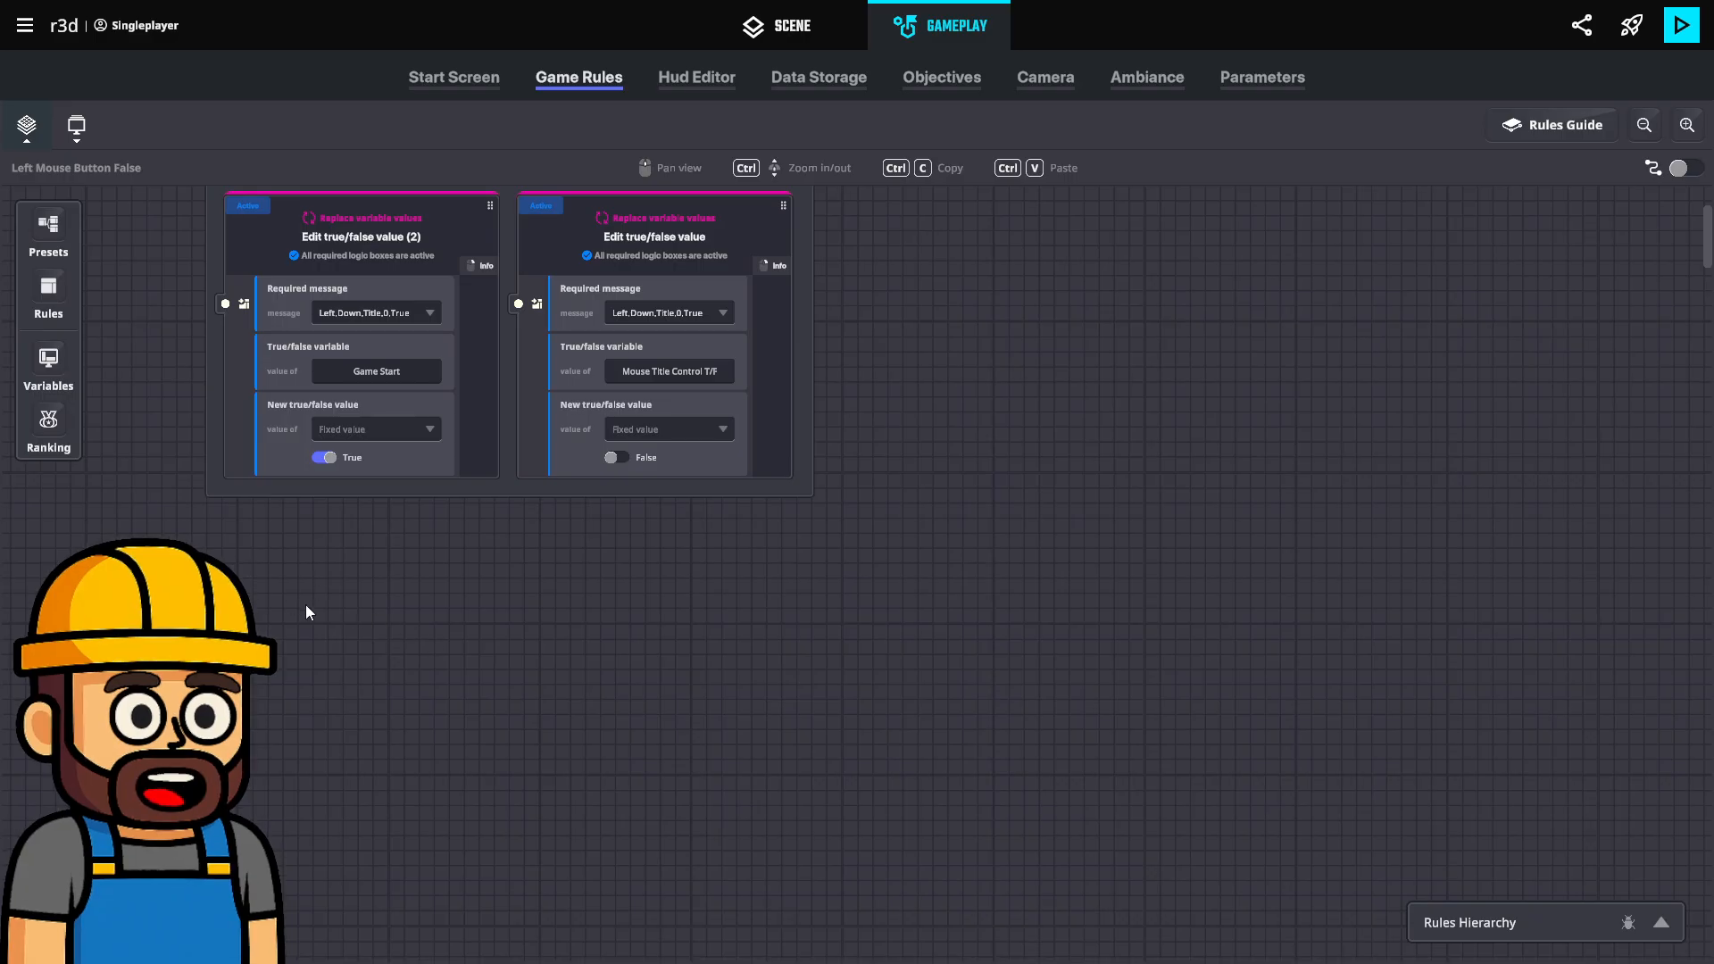
{"action": "left_click", "coordinate": [48, 293]}
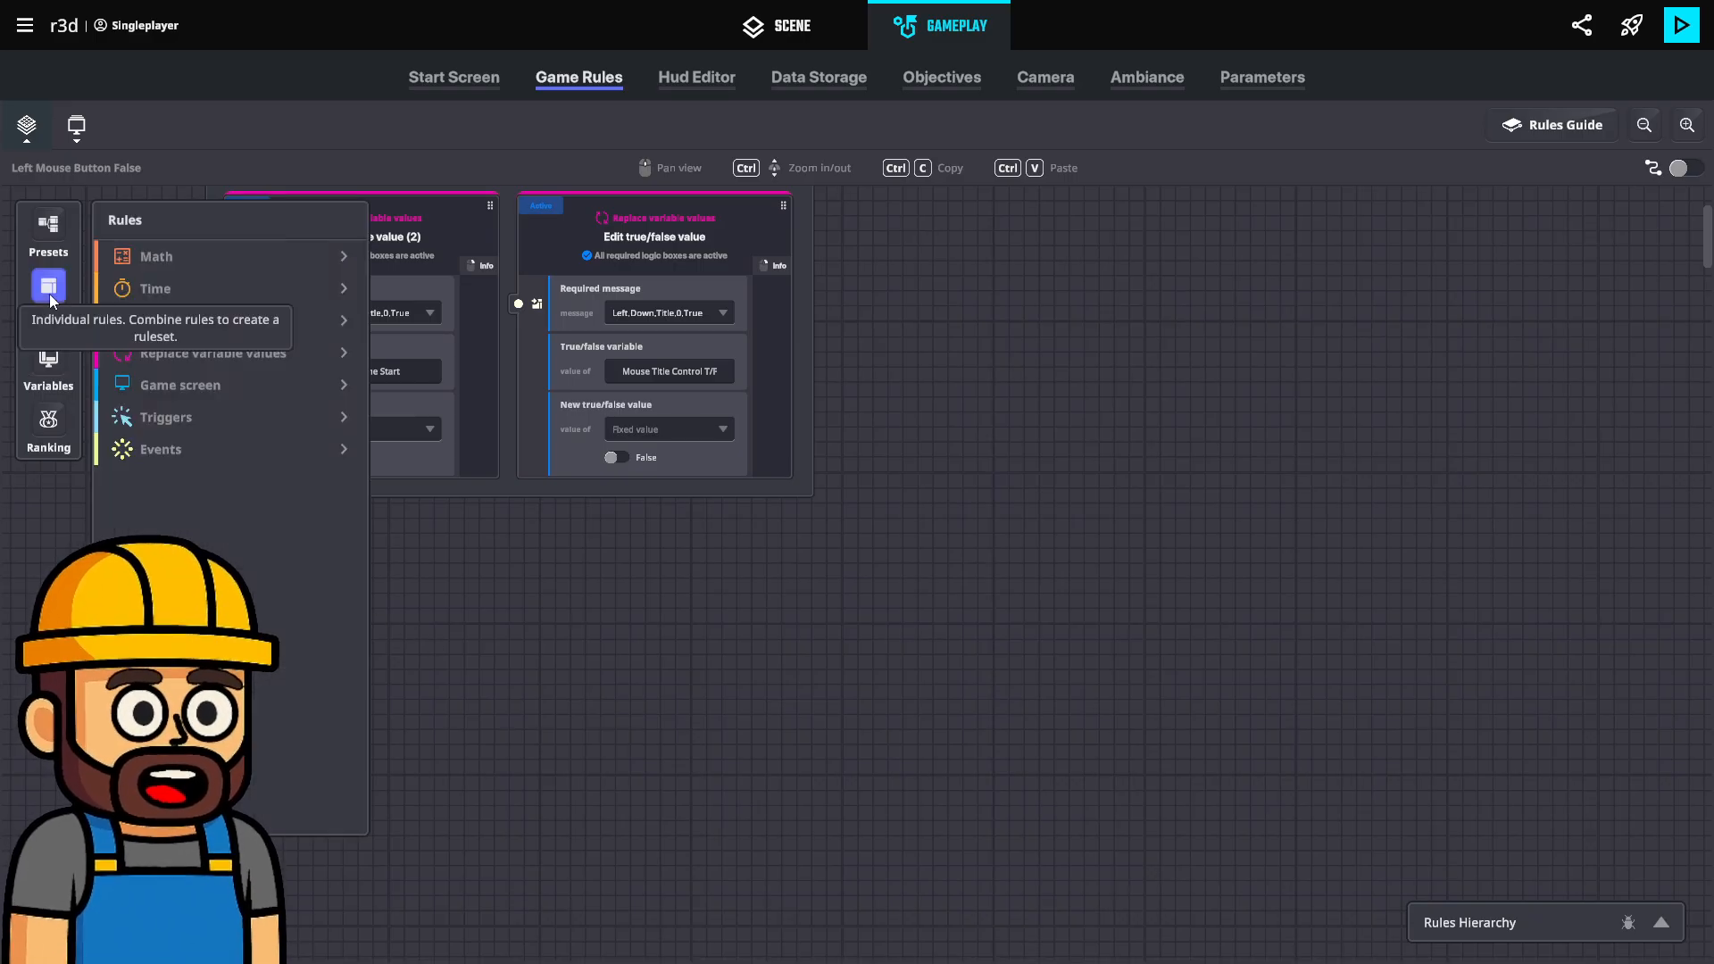
{"action": "left_click", "coordinate": [182, 448]}
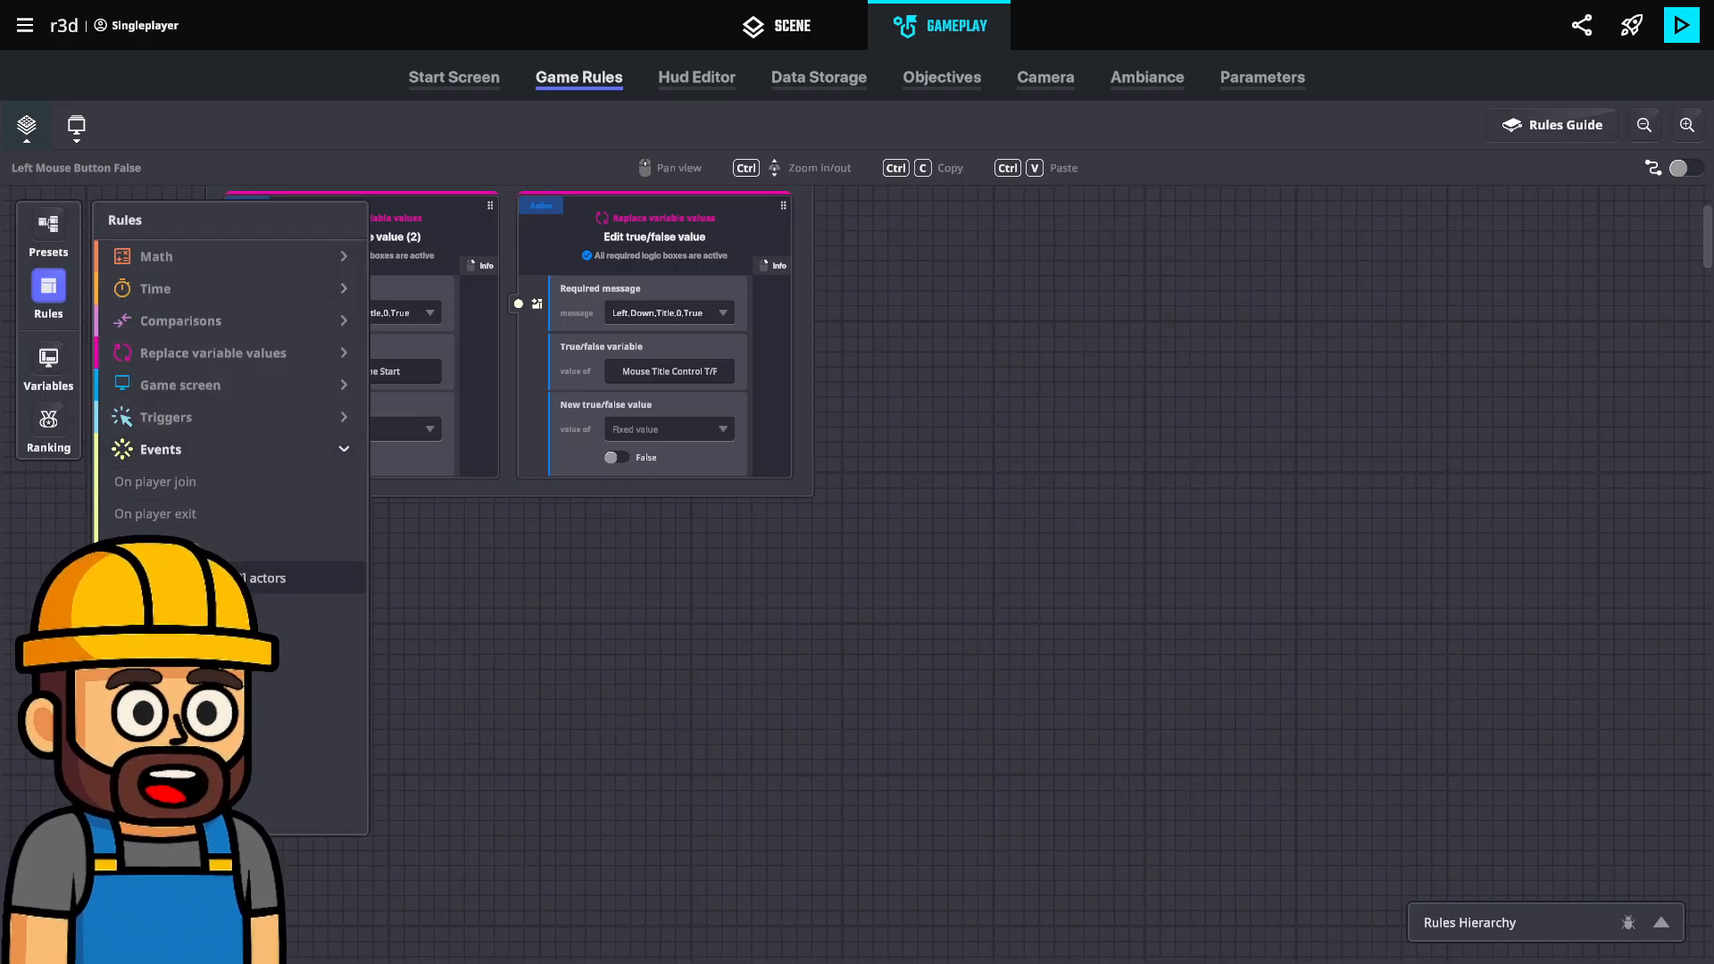
{"action": "left_click", "coordinate": [182, 545]}
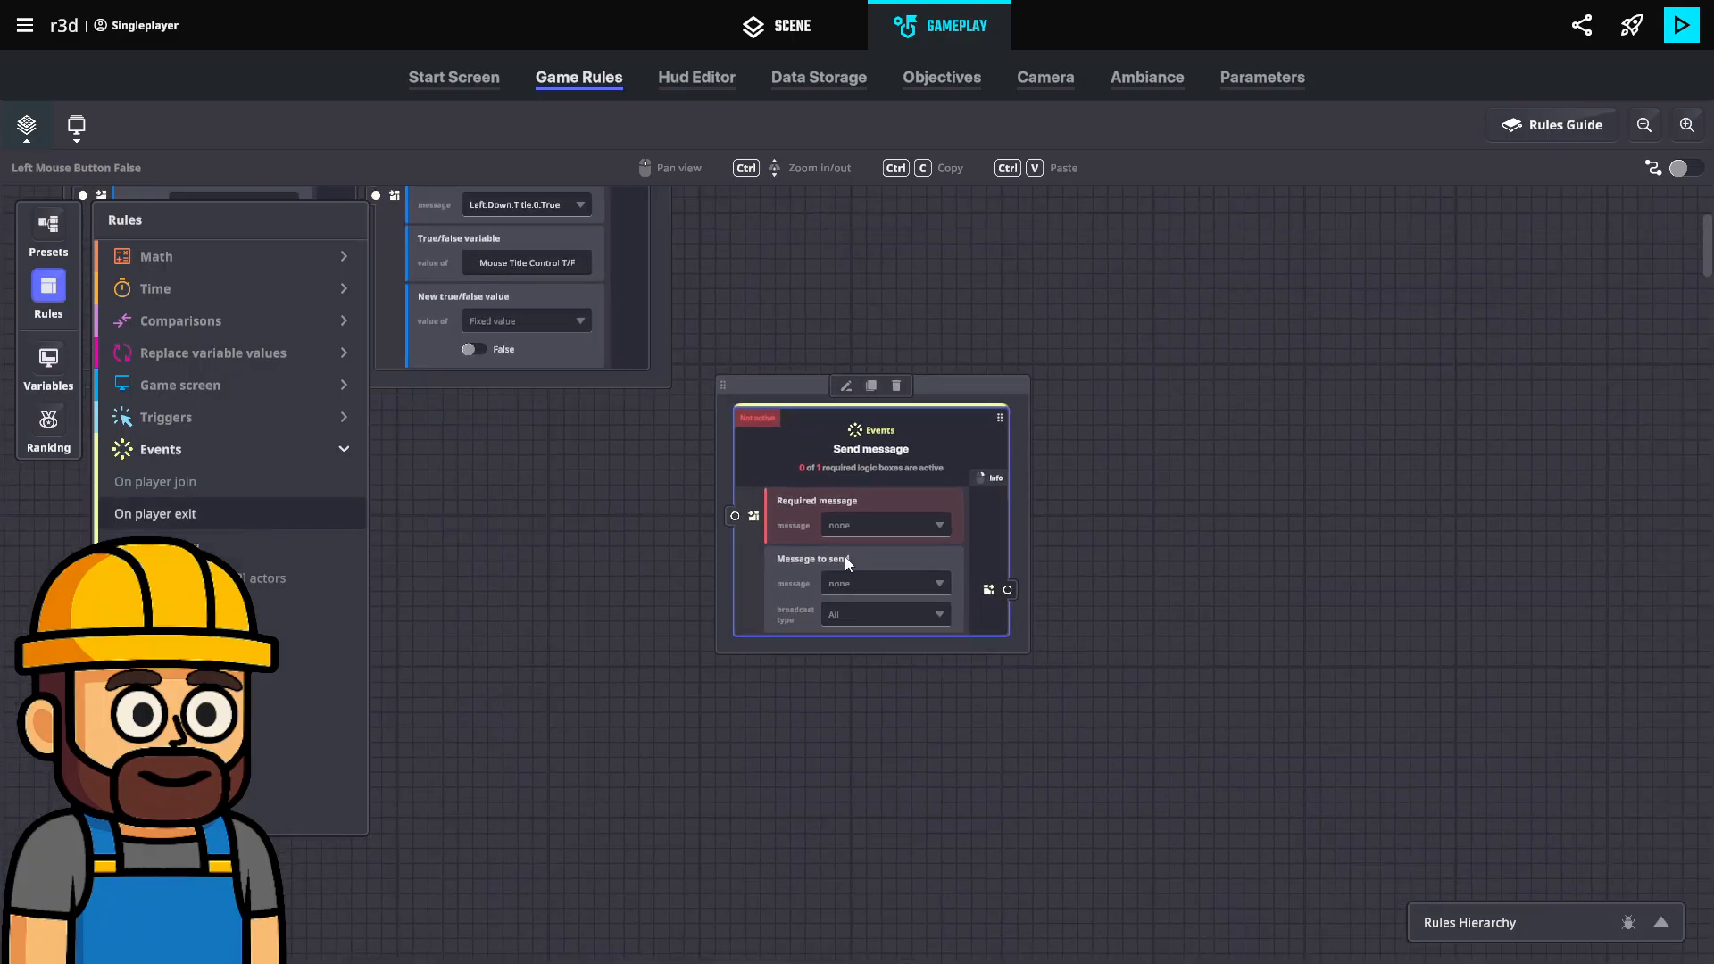
{"action": "left_click", "coordinate": [23, 286]}
{"action": "left_click_drag", "start_coordinate": [759, 382], "coordinate": [326, 526]}
{"action": "scroll", "coordinate": [270, 519], "scroll_direction": "up", "scroll_amount": 2}
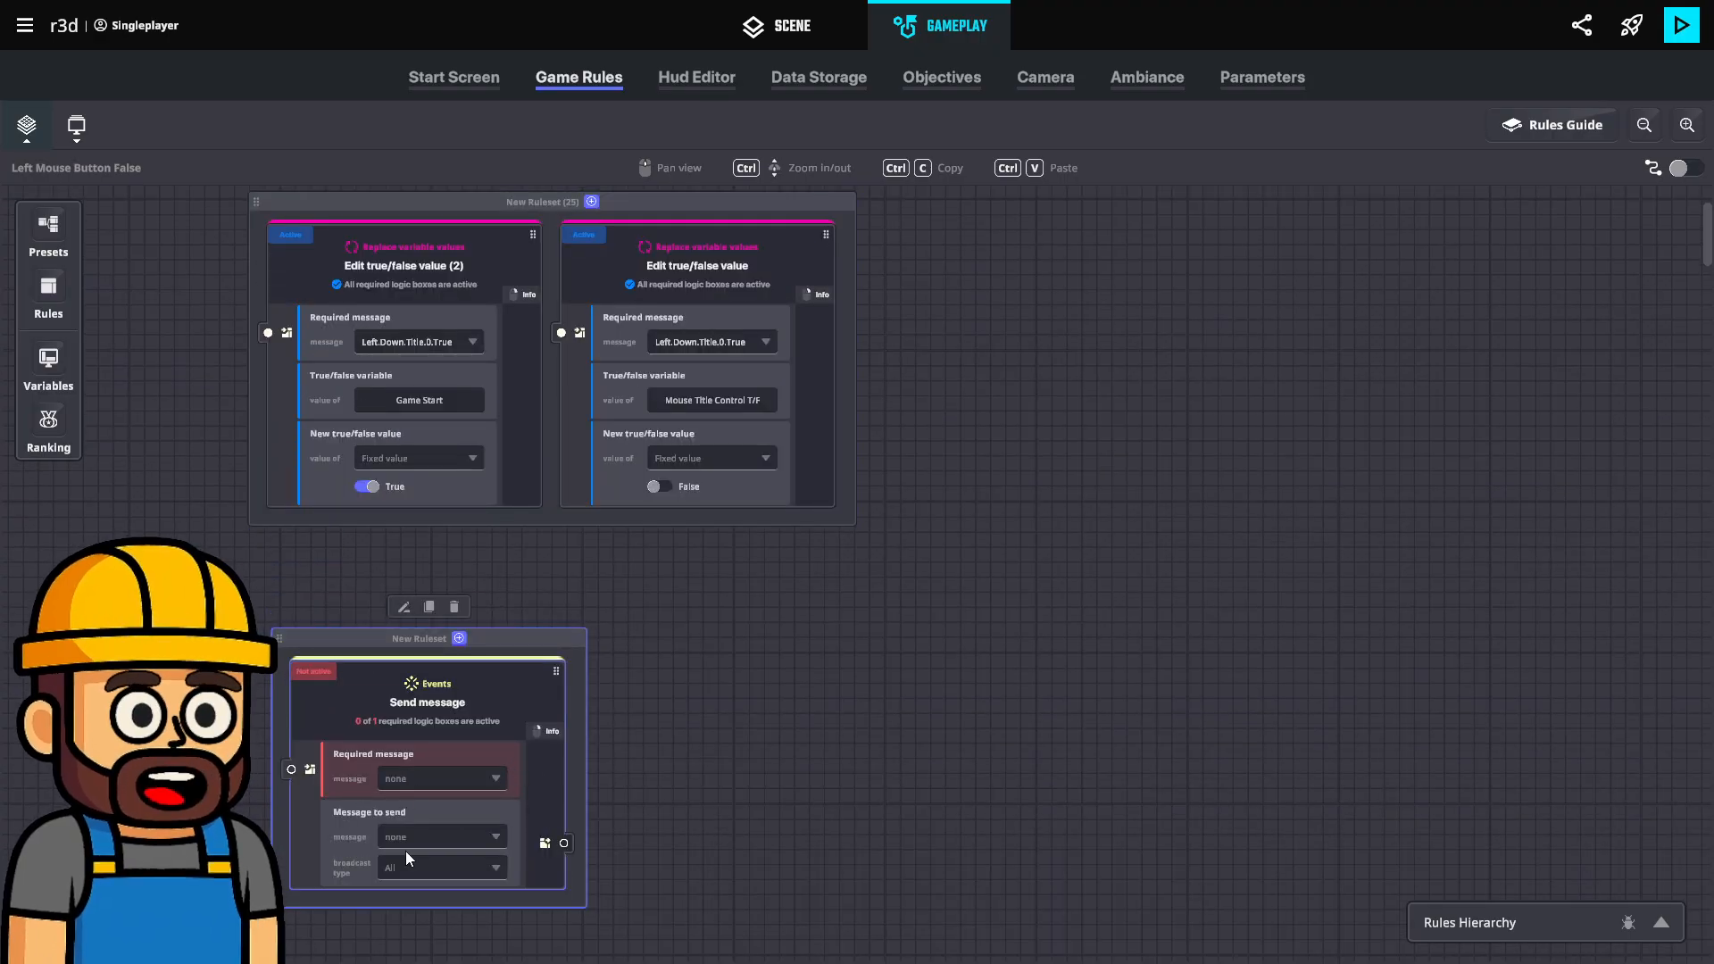
Set the Send message rule to require Left.Down.Title.0.True and send a newly added message, Game.Start.
{"action": "left_click", "coordinate": [421, 780]}
{"action": "type", "text": "Left.down"}
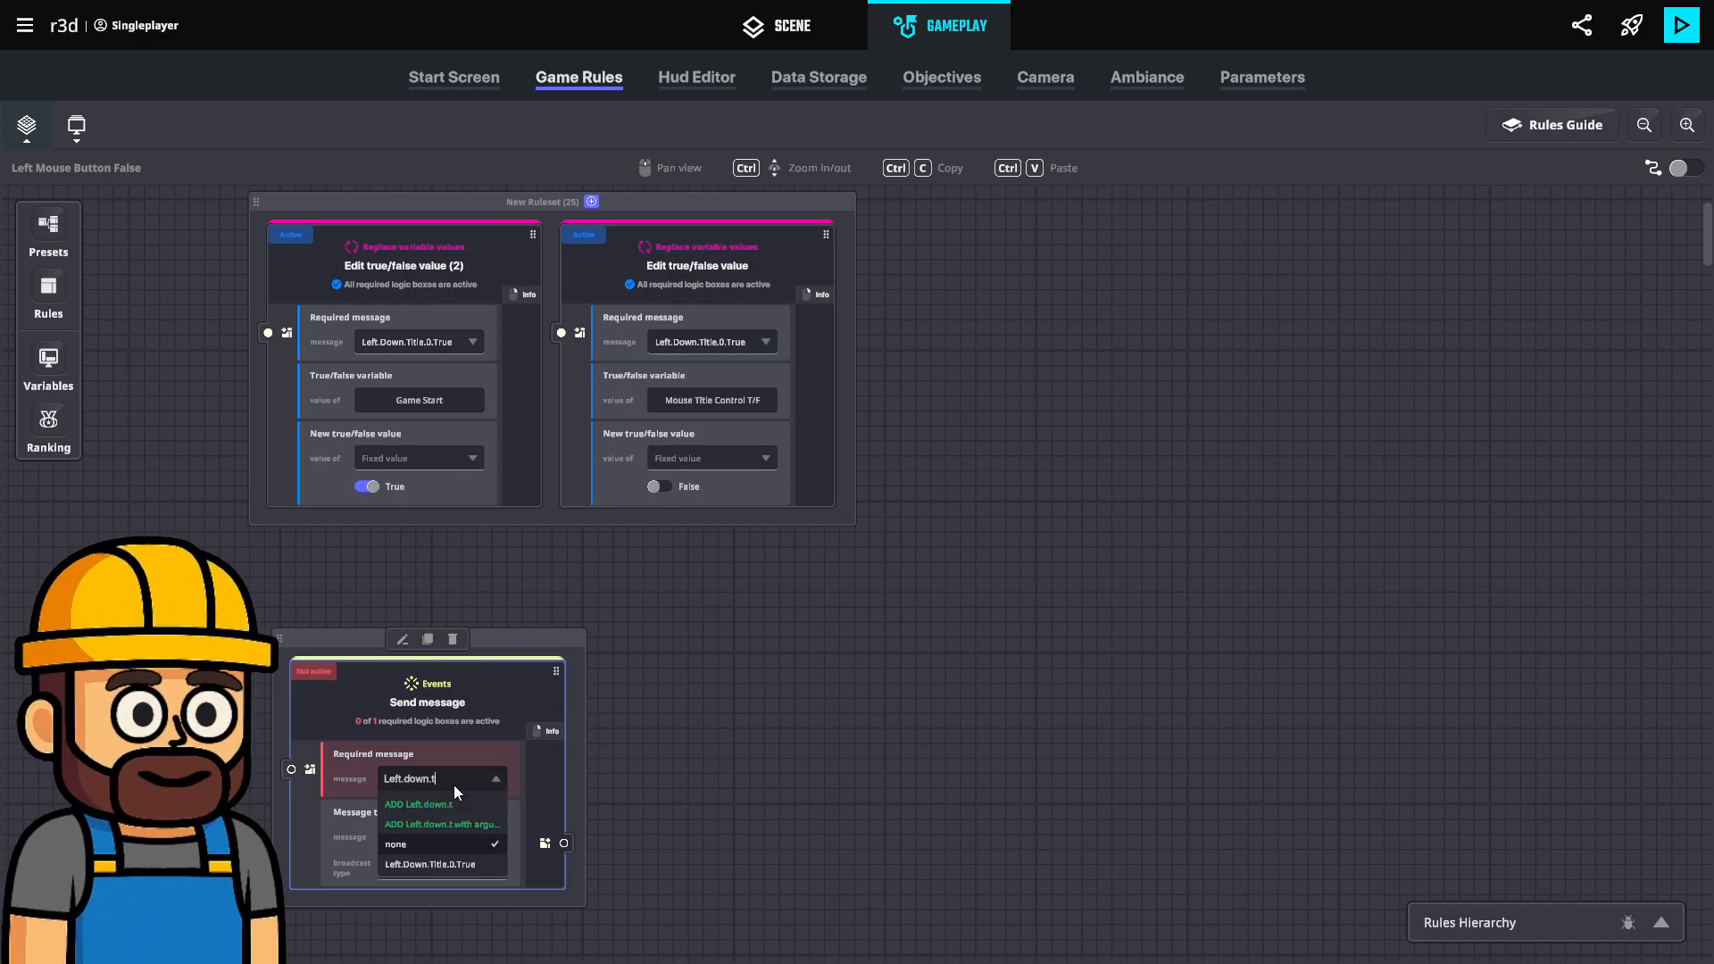
{"action": "type", "text": ".t"}
{"action": "left_click", "coordinate": [459, 864]}
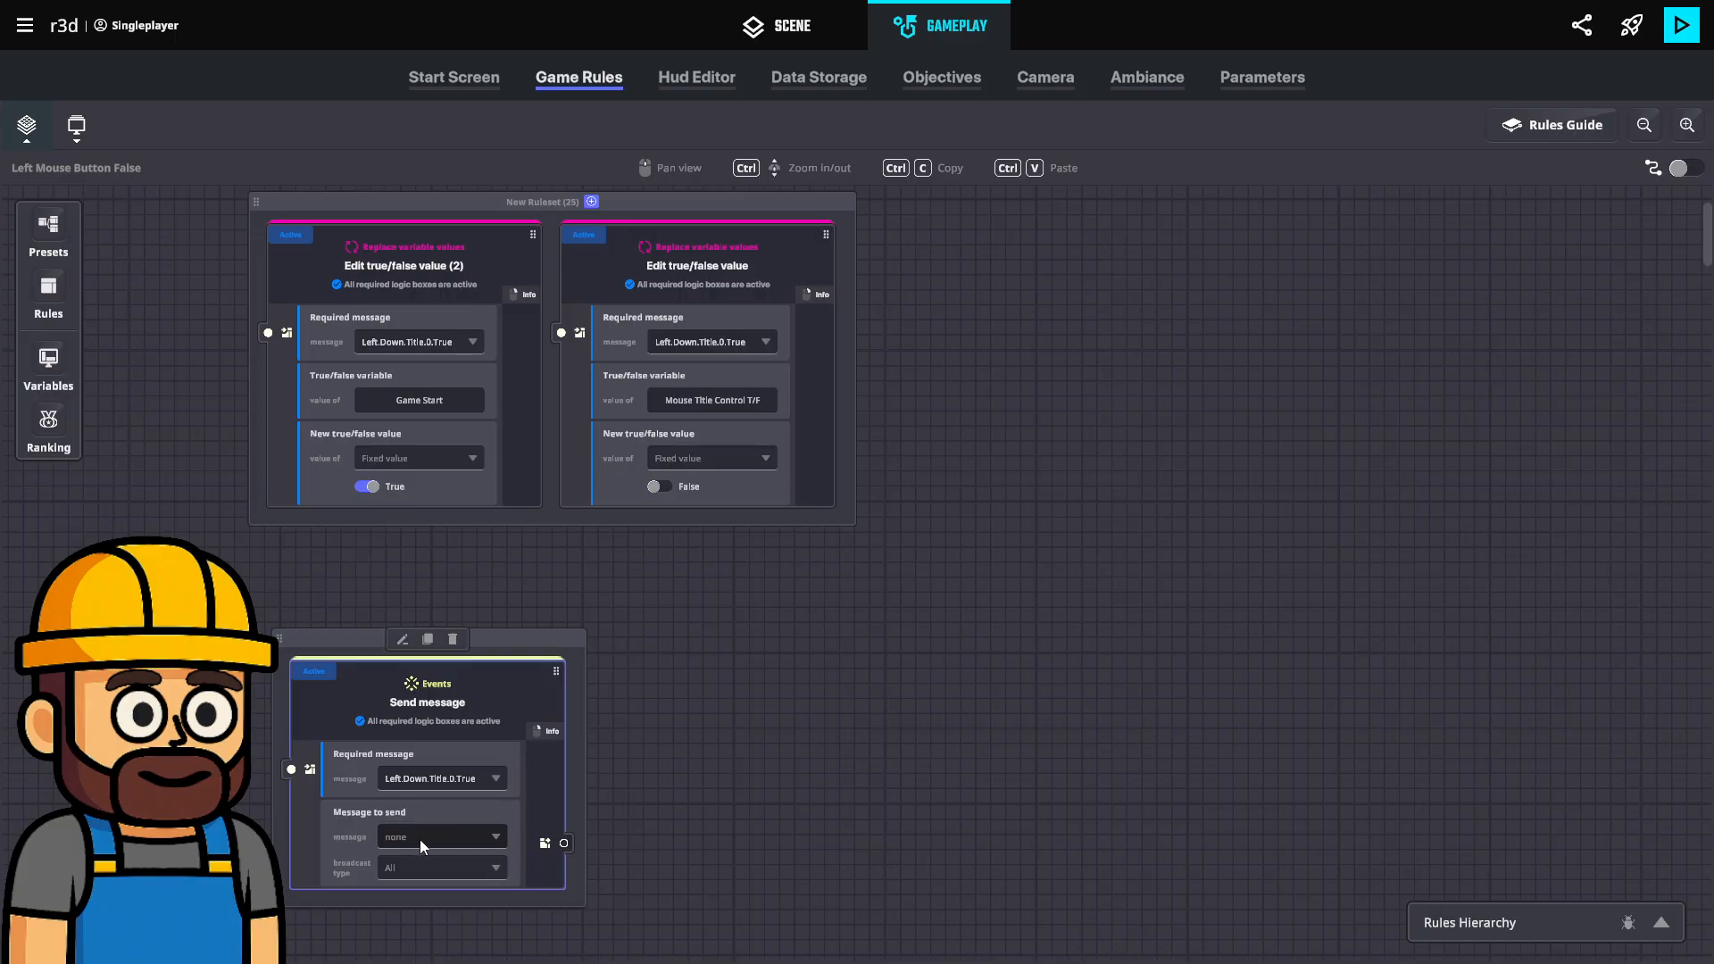
{"action": "left_click", "coordinate": [419, 839]}
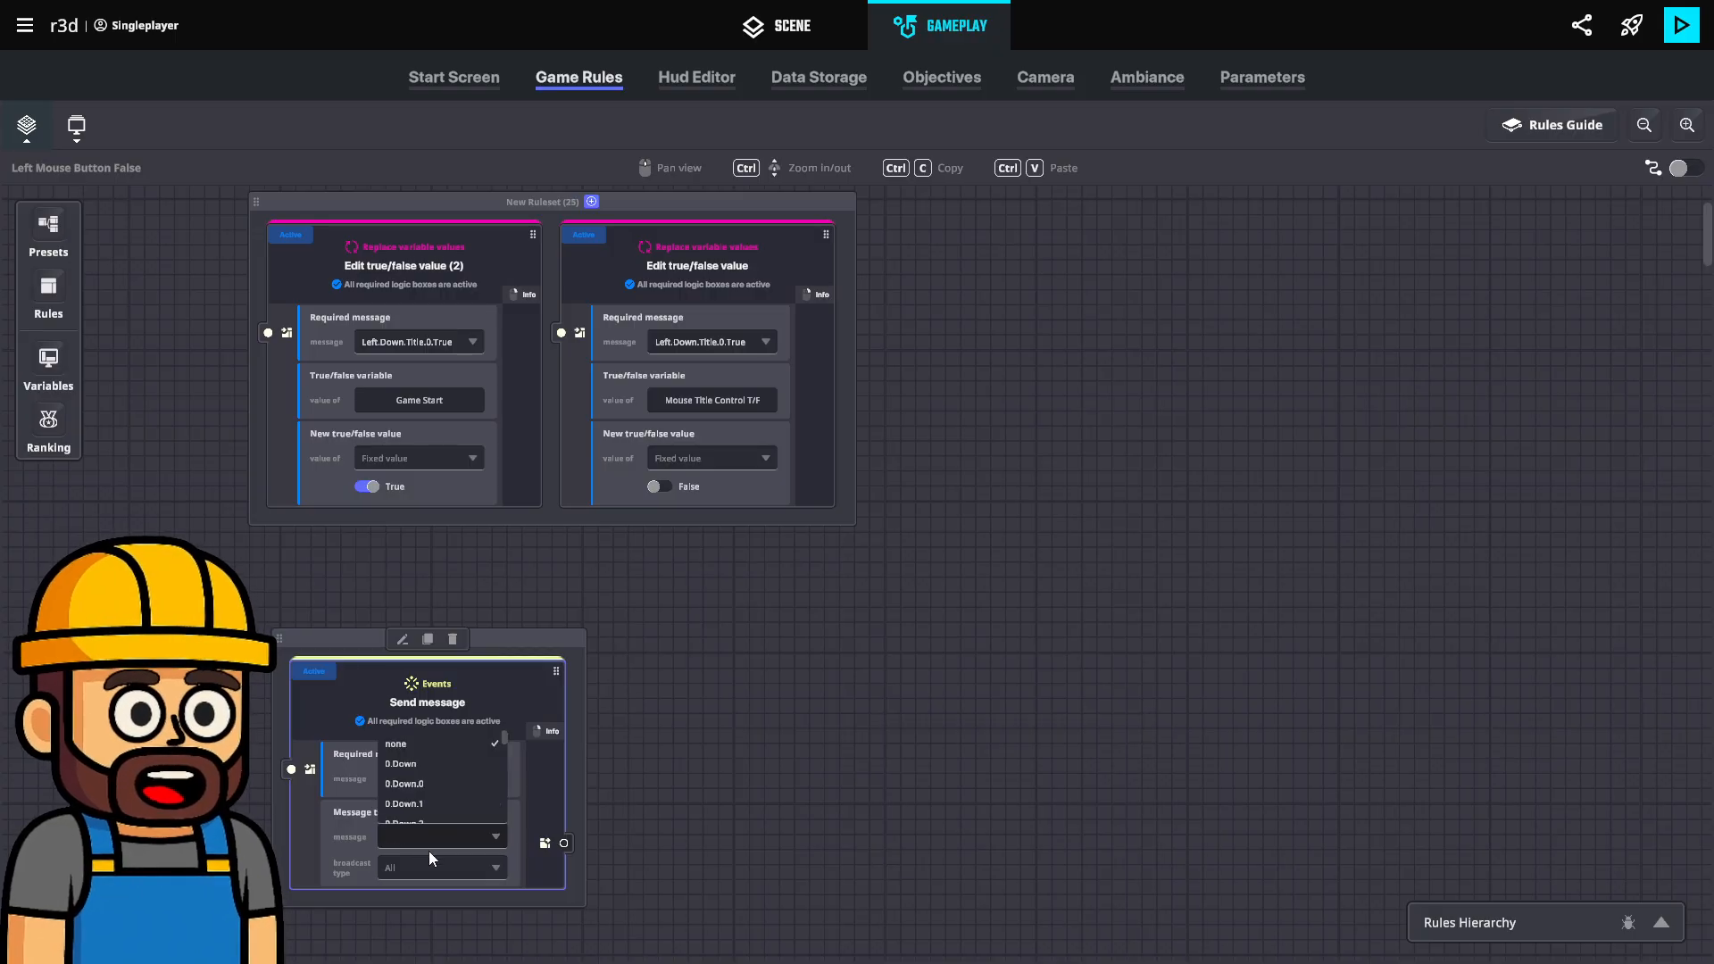
{"action": "type", "text": "Game.Start"}
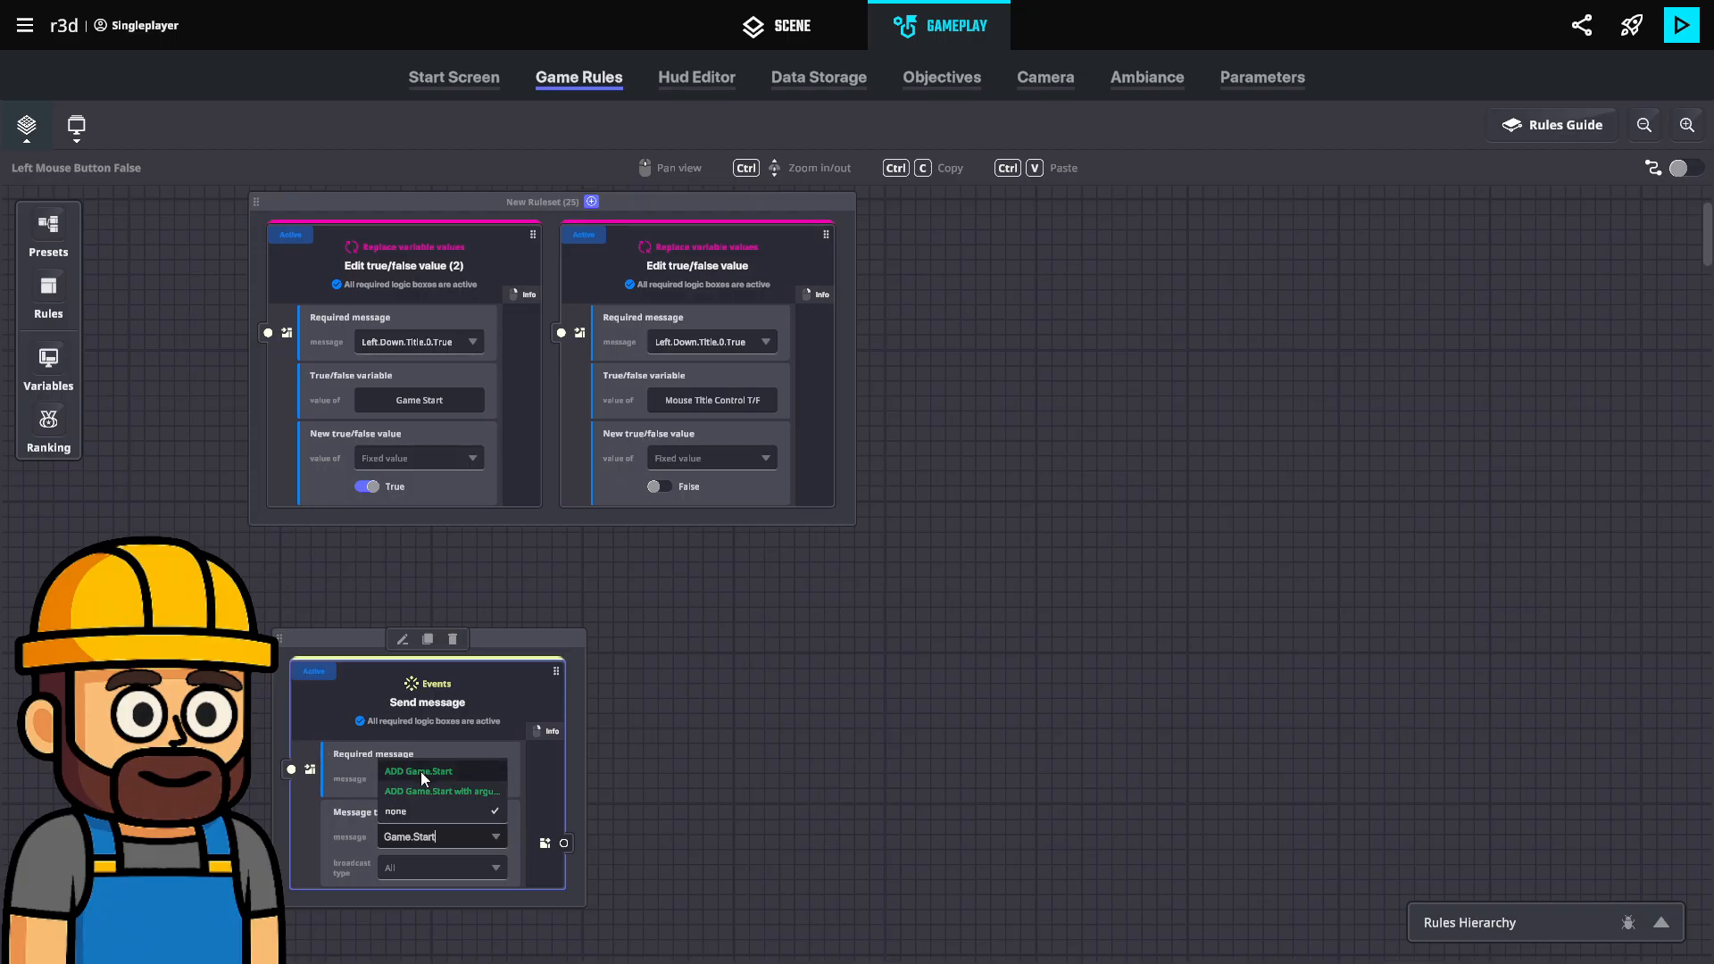
{"action": "left_click", "coordinate": [421, 771]}
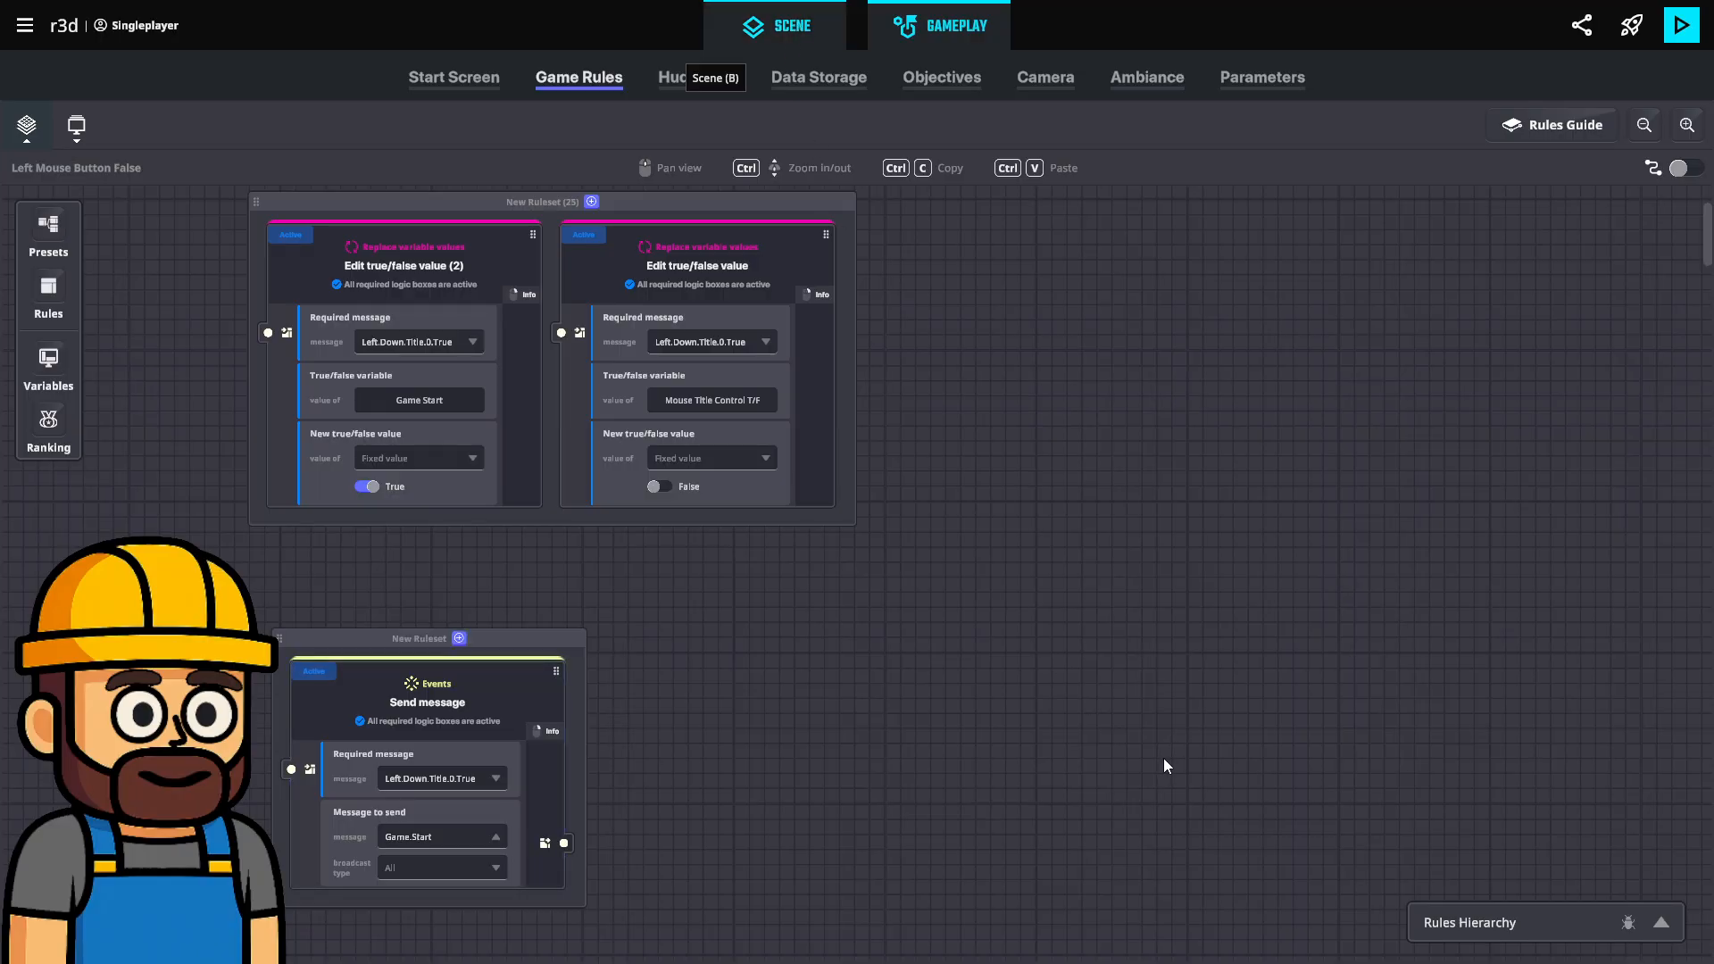
Switch to scene editing and save the changes to the experience.
{"action": "key", "text": "b"}
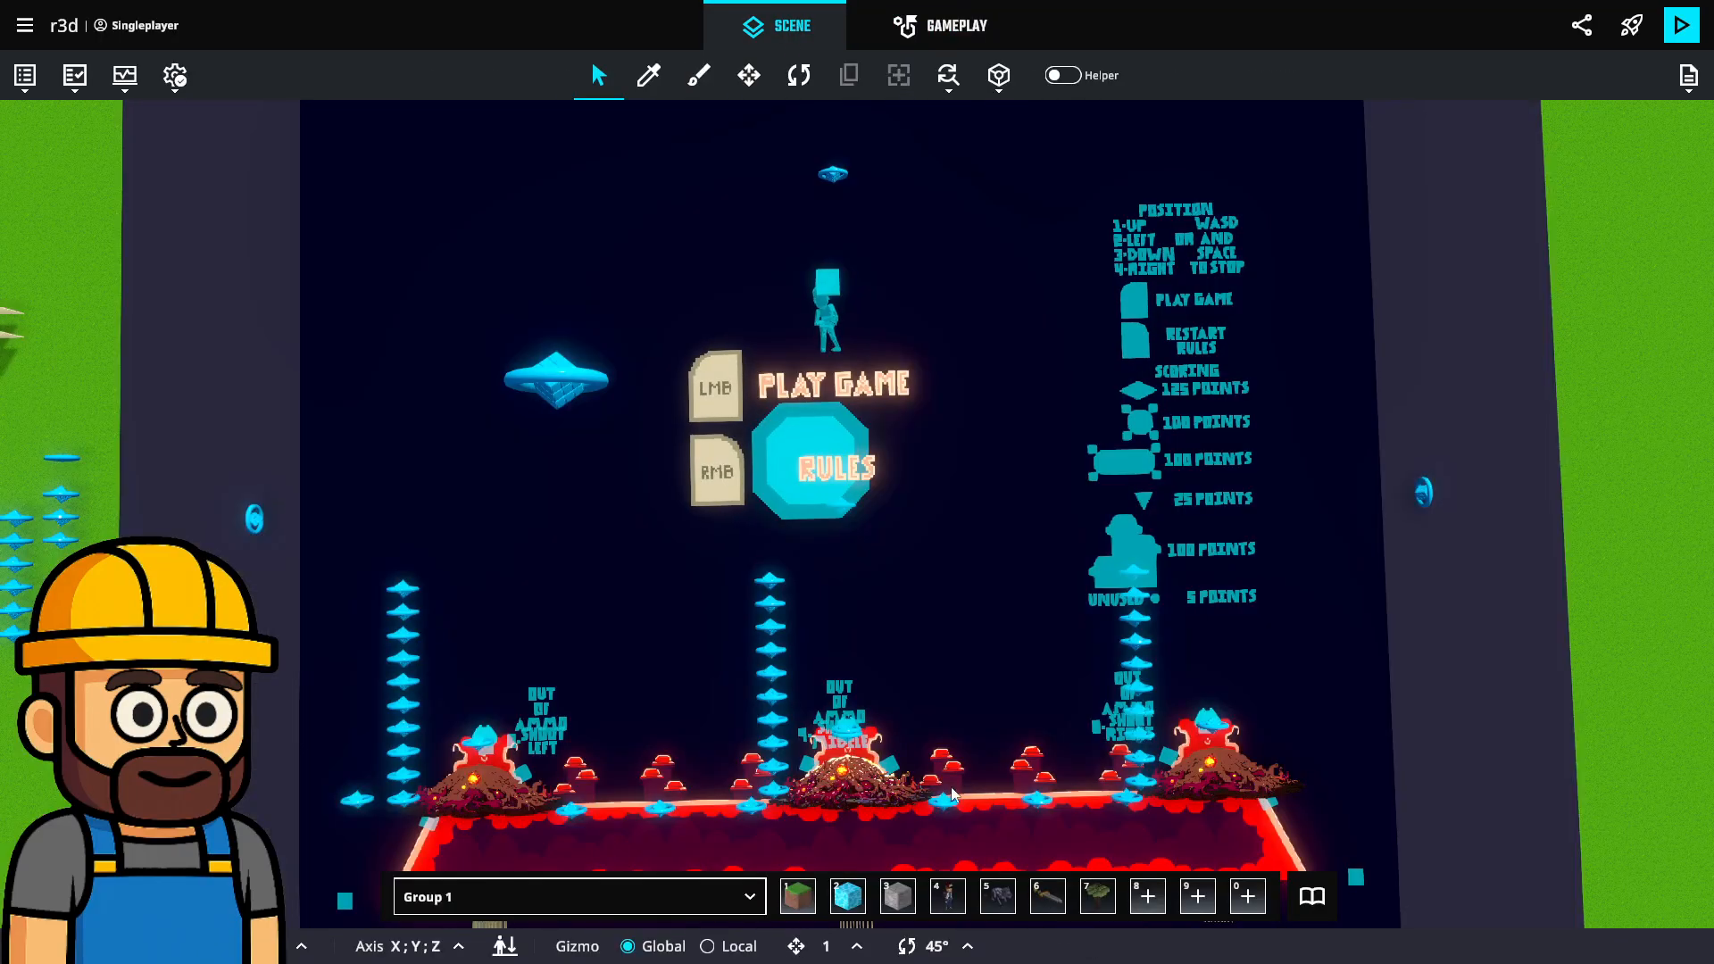
{"action": "middle_click_drag", "start_coordinate": [952, 787], "coordinate": [915, 749]}
{"action": "key", "text": "ctrl+s"}
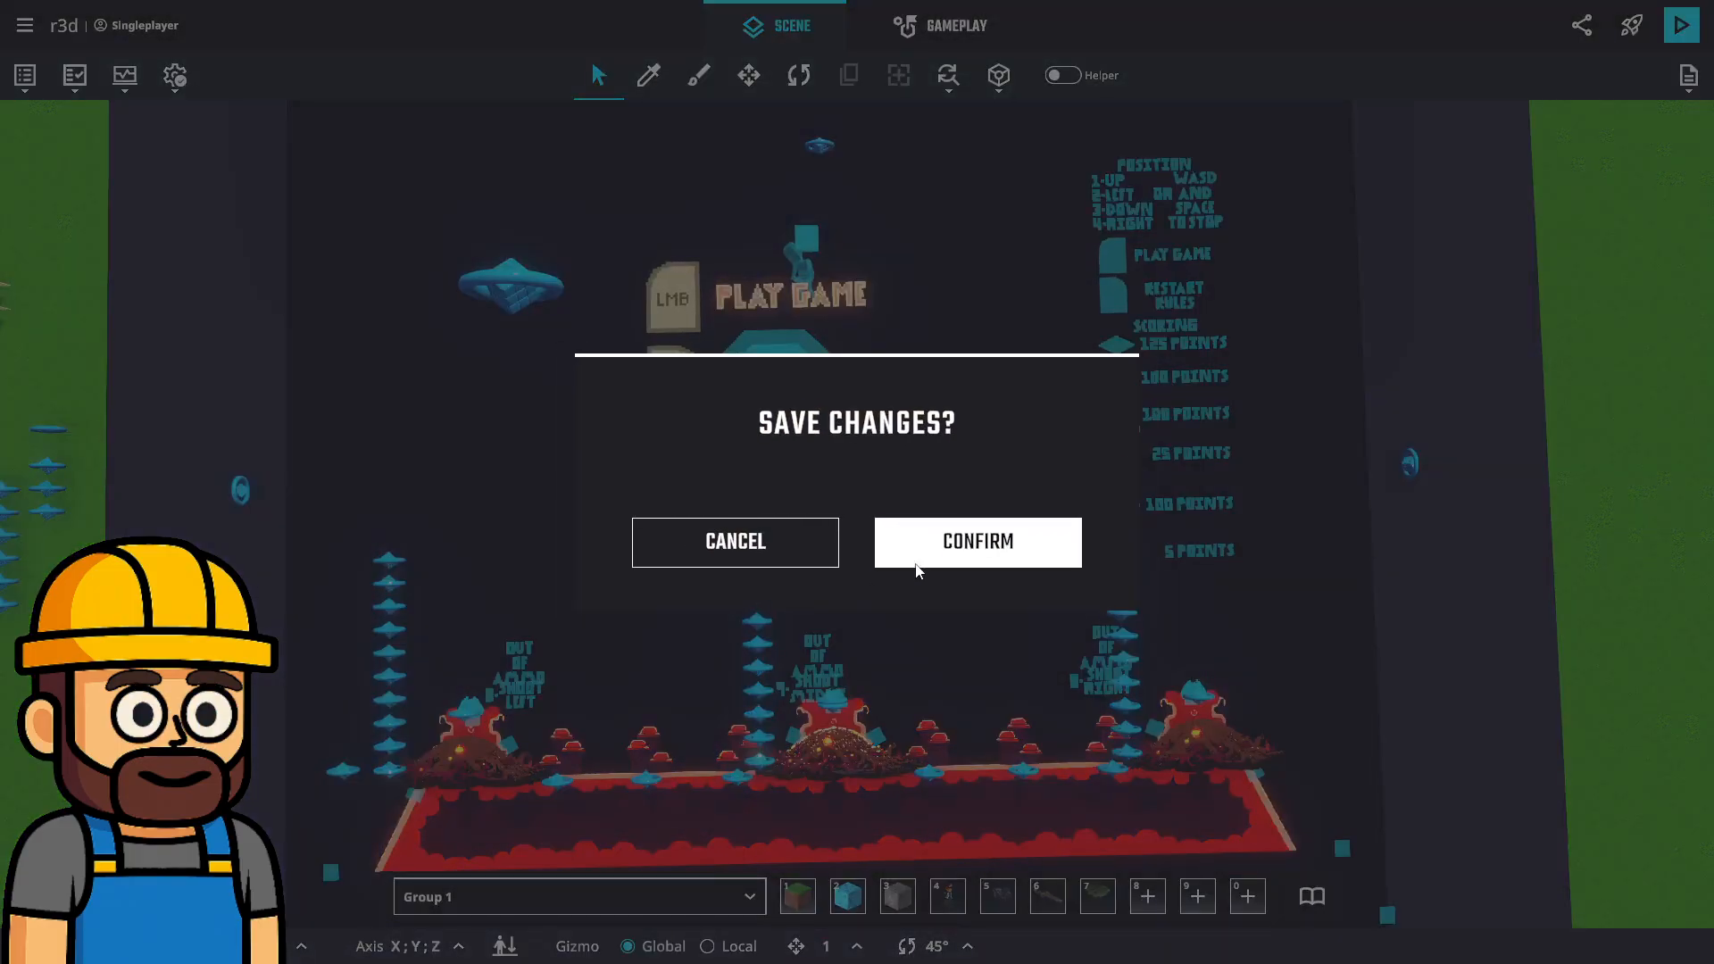
{"action": "left_click", "coordinate": [917, 563]}
Select the three brown mounds along the lava field together and hide them.
{"action": "left_click", "coordinate": [463, 766]}
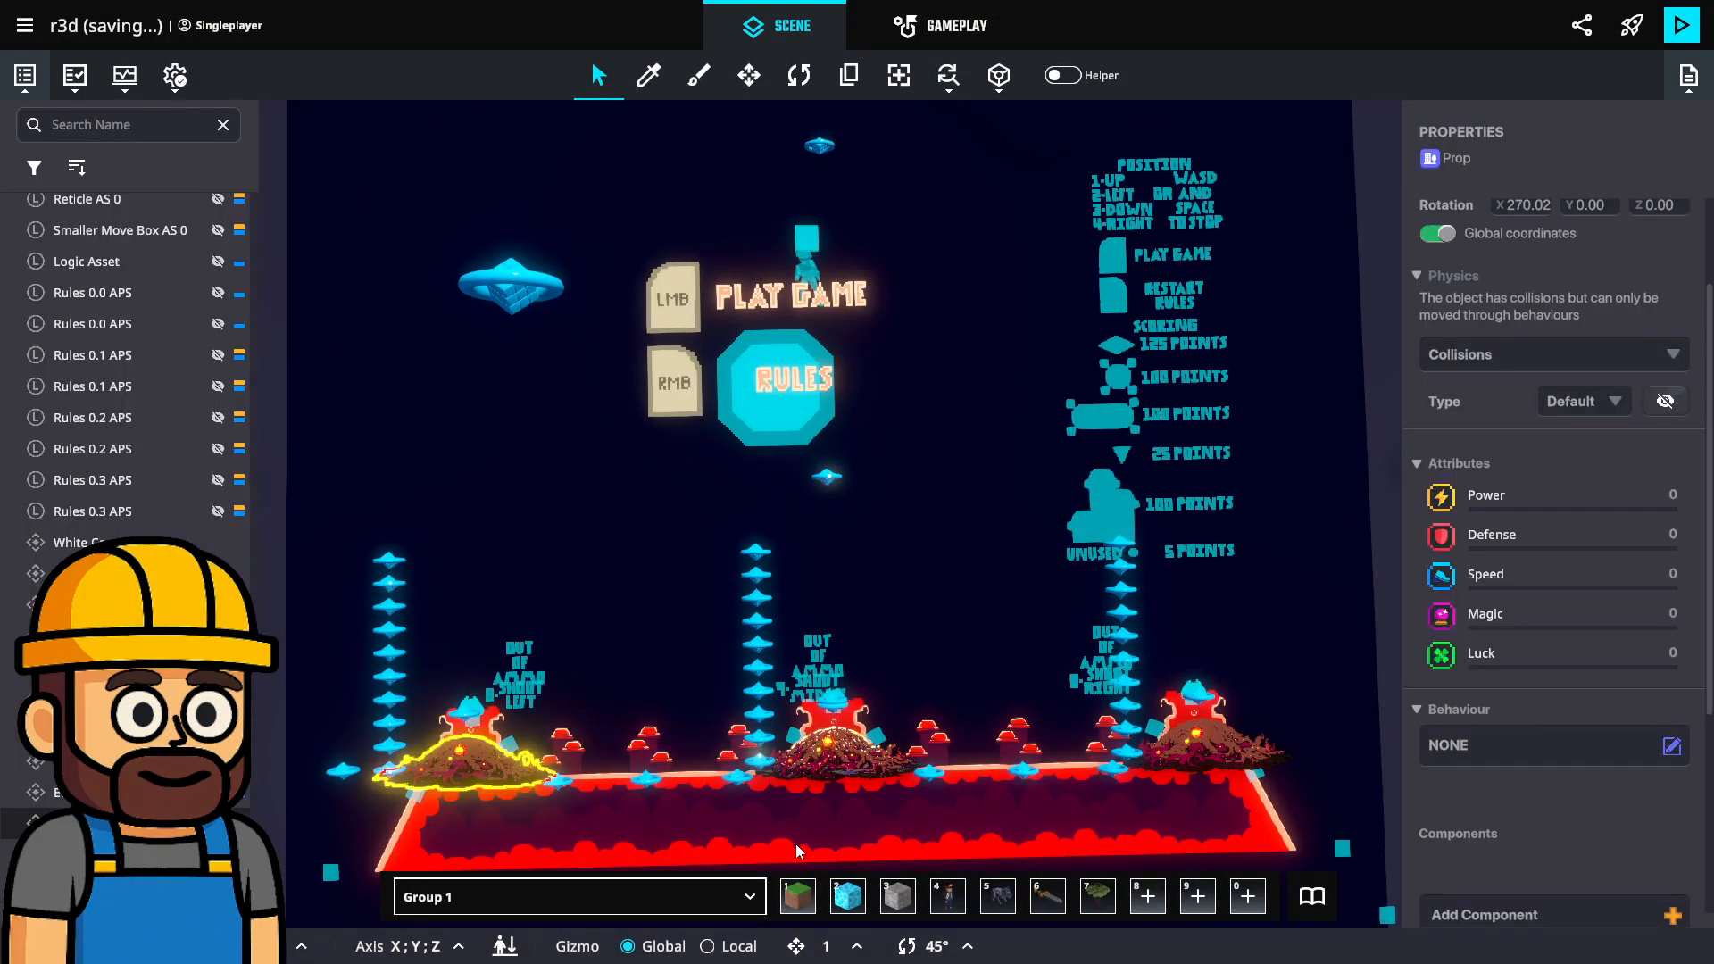
{"action": "left_click", "coordinate": [862, 769], "text": "shift"}
{"action": "left_click", "coordinate": [1230, 760], "text": "shift"}
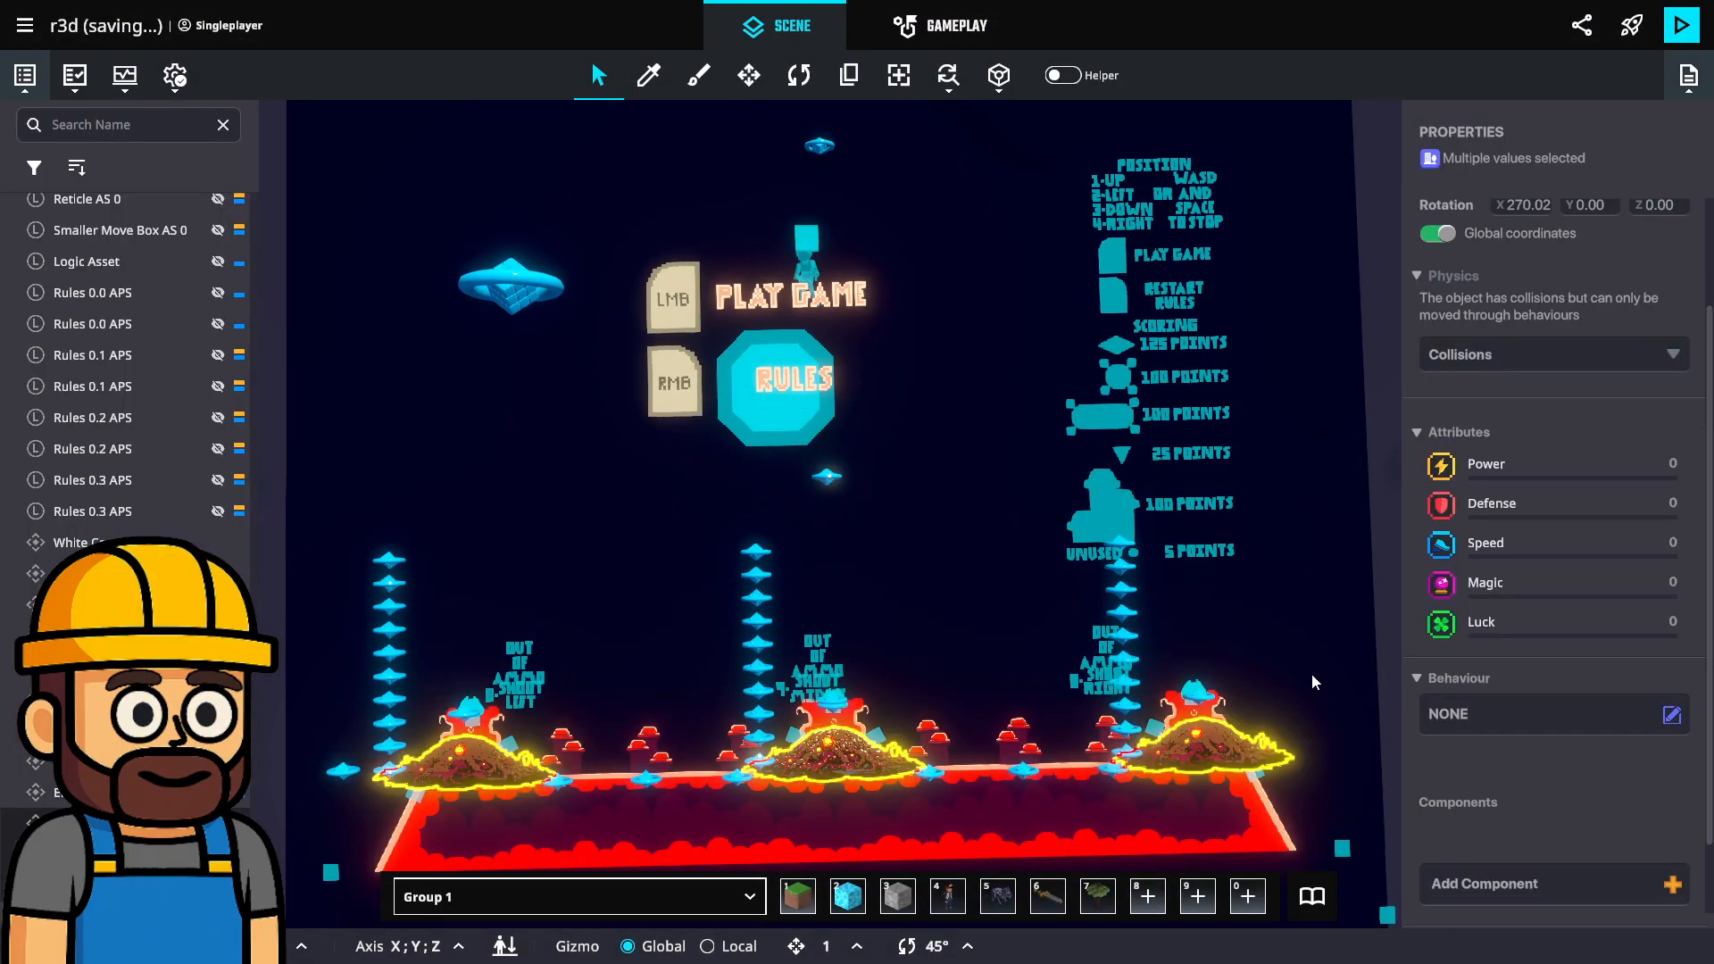
{"action": "scroll", "coordinate": [1575, 371], "scroll_direction": "up", "scroll_amount": 2}
{"action": "left_click", "coordinate": [1671, 211]}
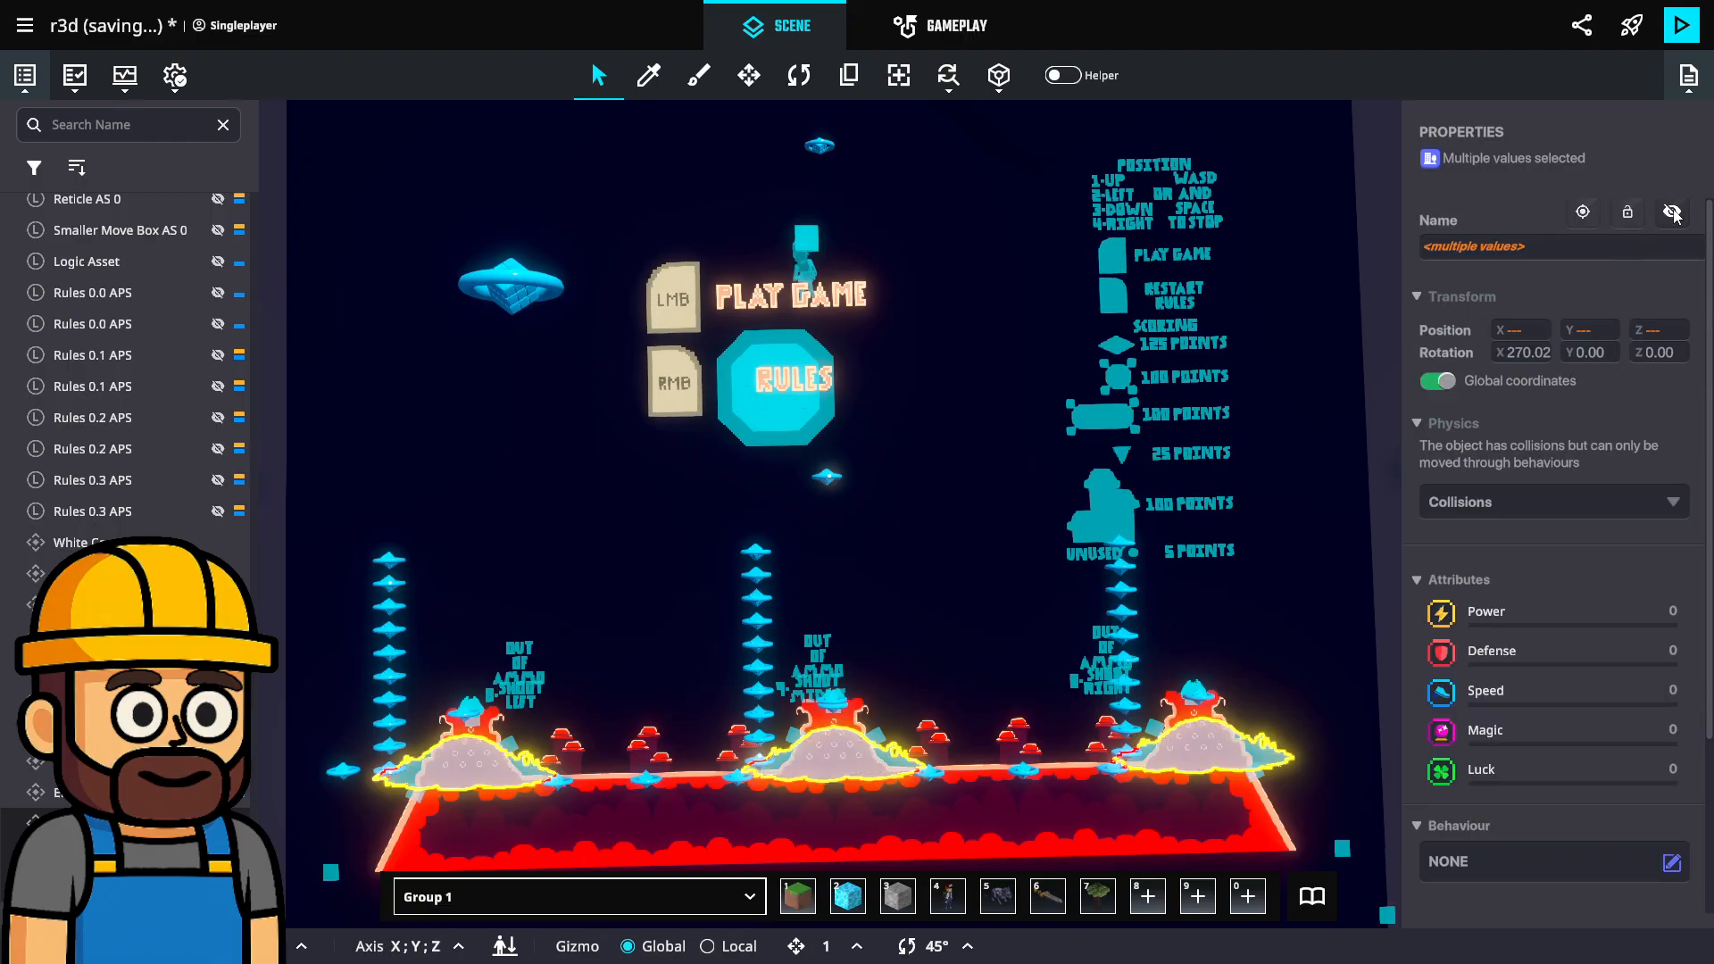
{"action": "scroll", "coordinate": [498, 544], "scroll_direction": "down", "scroll_amount": 2}
{"action": "left_click", "coordinate": [318, 518]}
Add Start.Game as a second required message to the Actor Property Switcher of the Logic Asset beside the title menu.
{"action": "scroll", "coordinate": [336, 517], "scroll_direction": "down", "scroll_amount": 2}
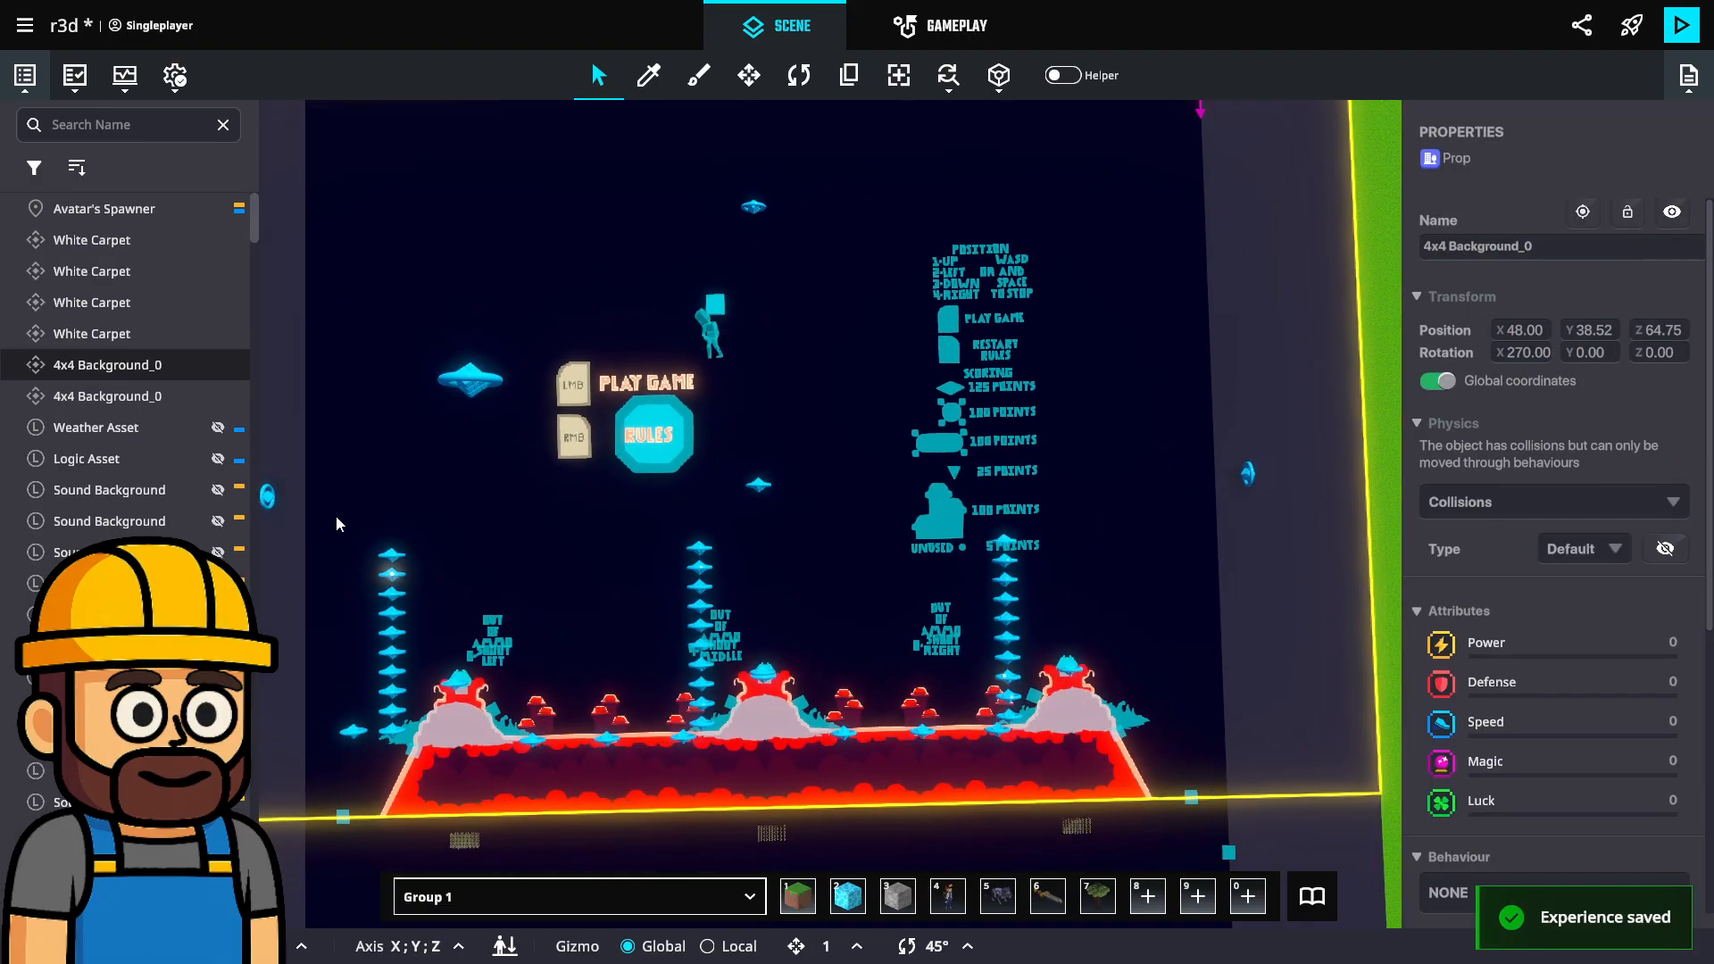
{"action": "middle_click_drag", "start_coordinate": [335, 518], "coordinate": [550, 573]}
{"action": "scroll", "coordinate": [514, 627], "scroll_direction": "up", "scroll_amount": 3}
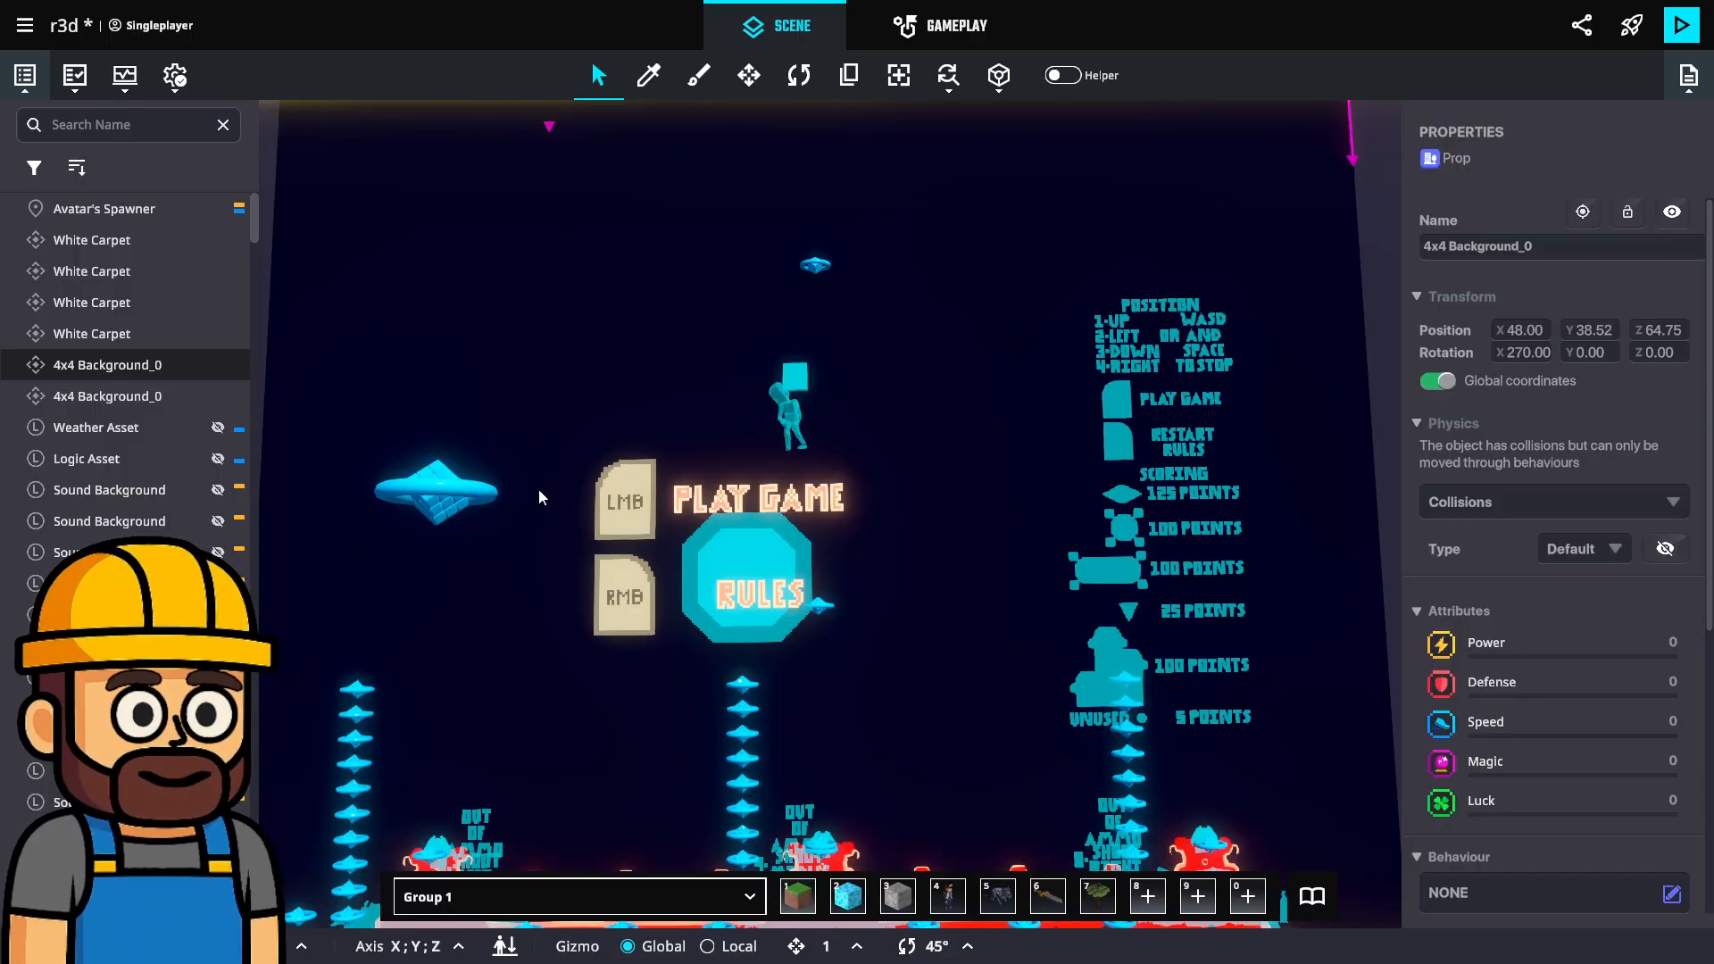
{"action": "left_click", "coordinate": [427, 502]}
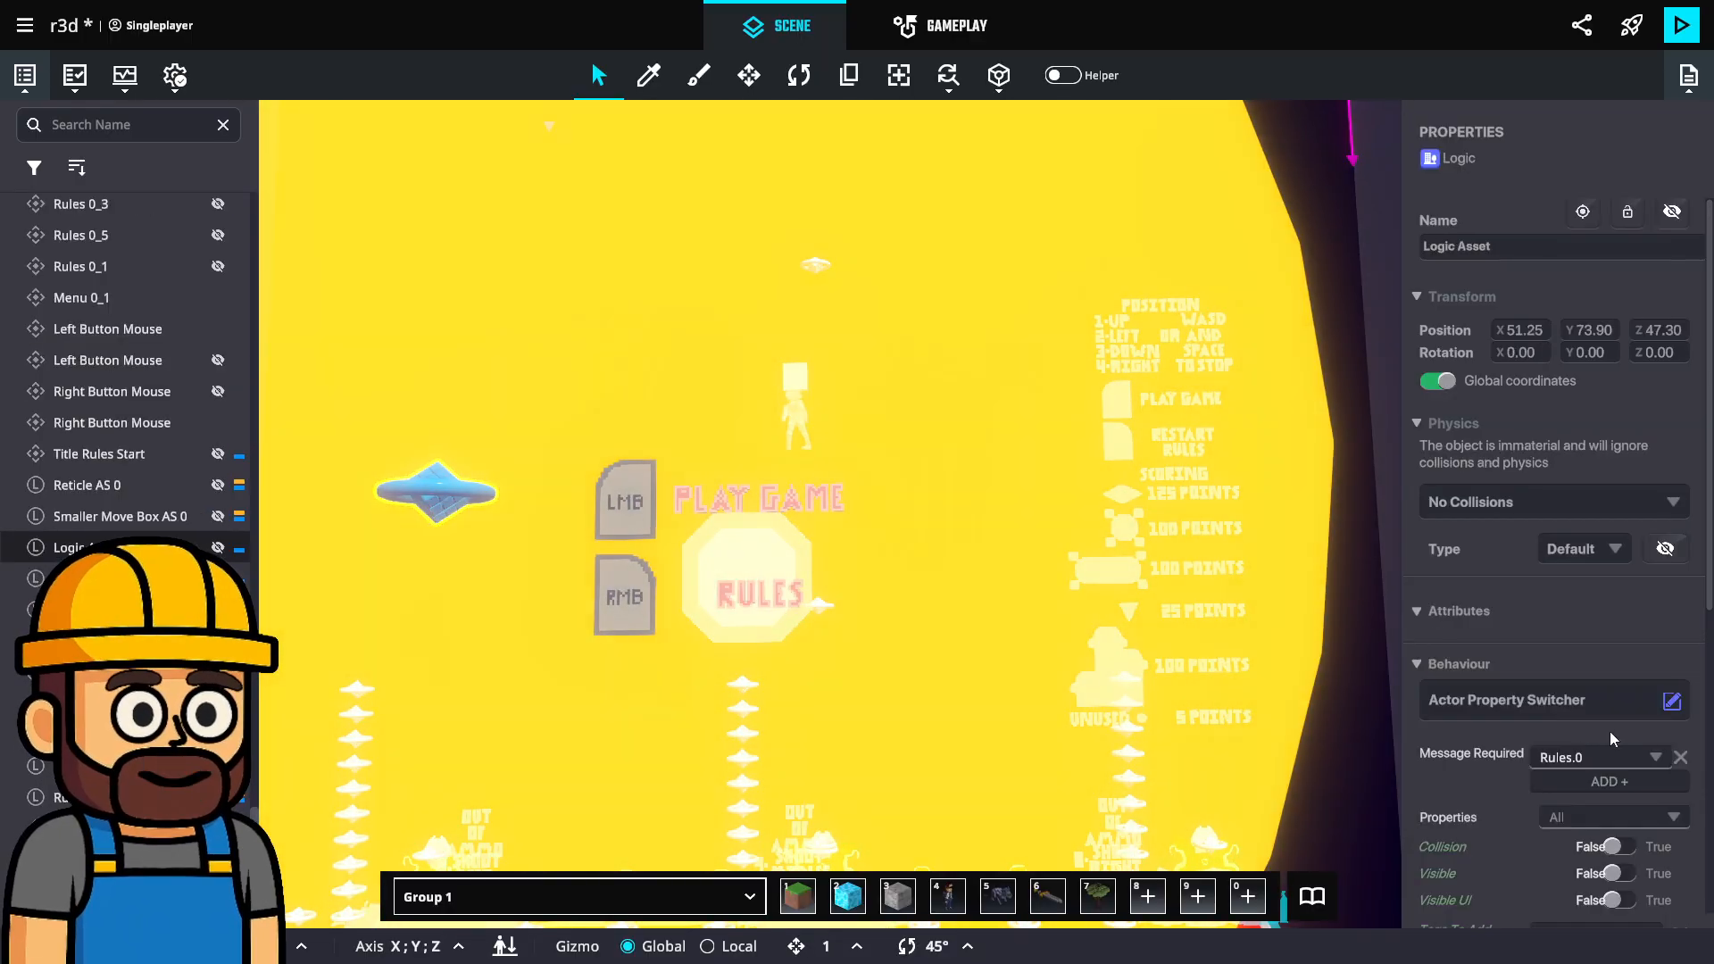
{"action": "scroll", "coordinate": [1610, 755], "scroll_direction": "down", "scroll_amount": 3}
{"action": "middle_click_drag", "start_coordinate": [1053, 543], "coordinate": [1089, 393]}
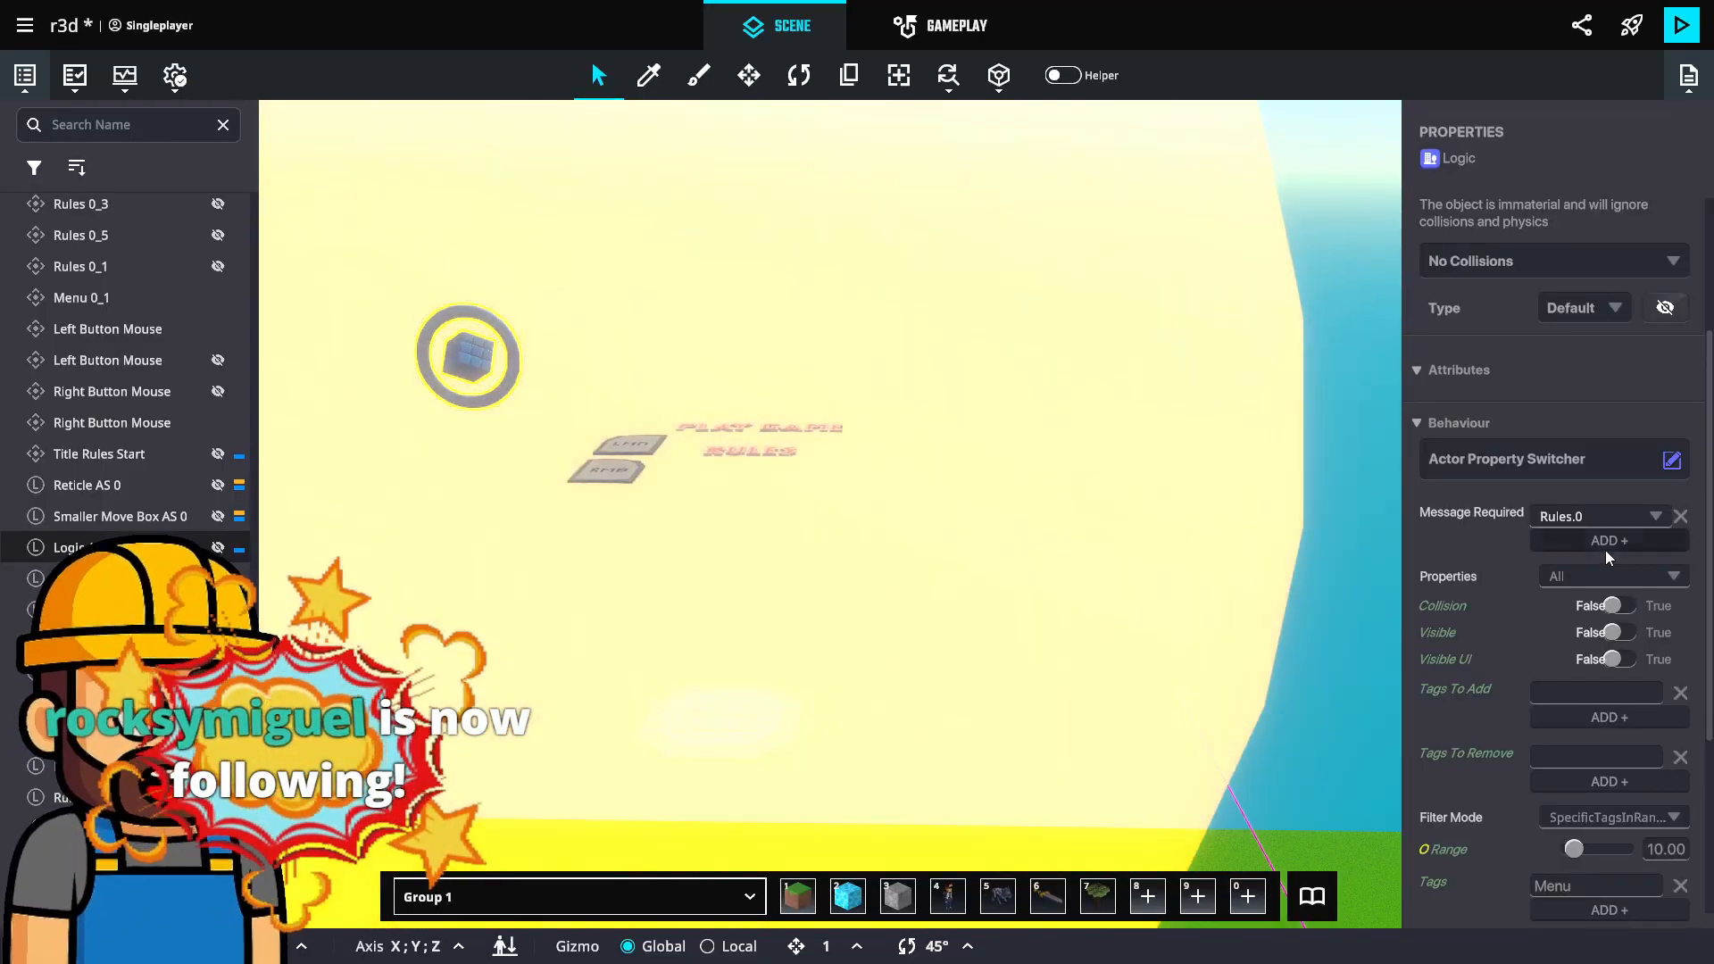
{"action": "left_click", "coordinate": [1605, 547]}
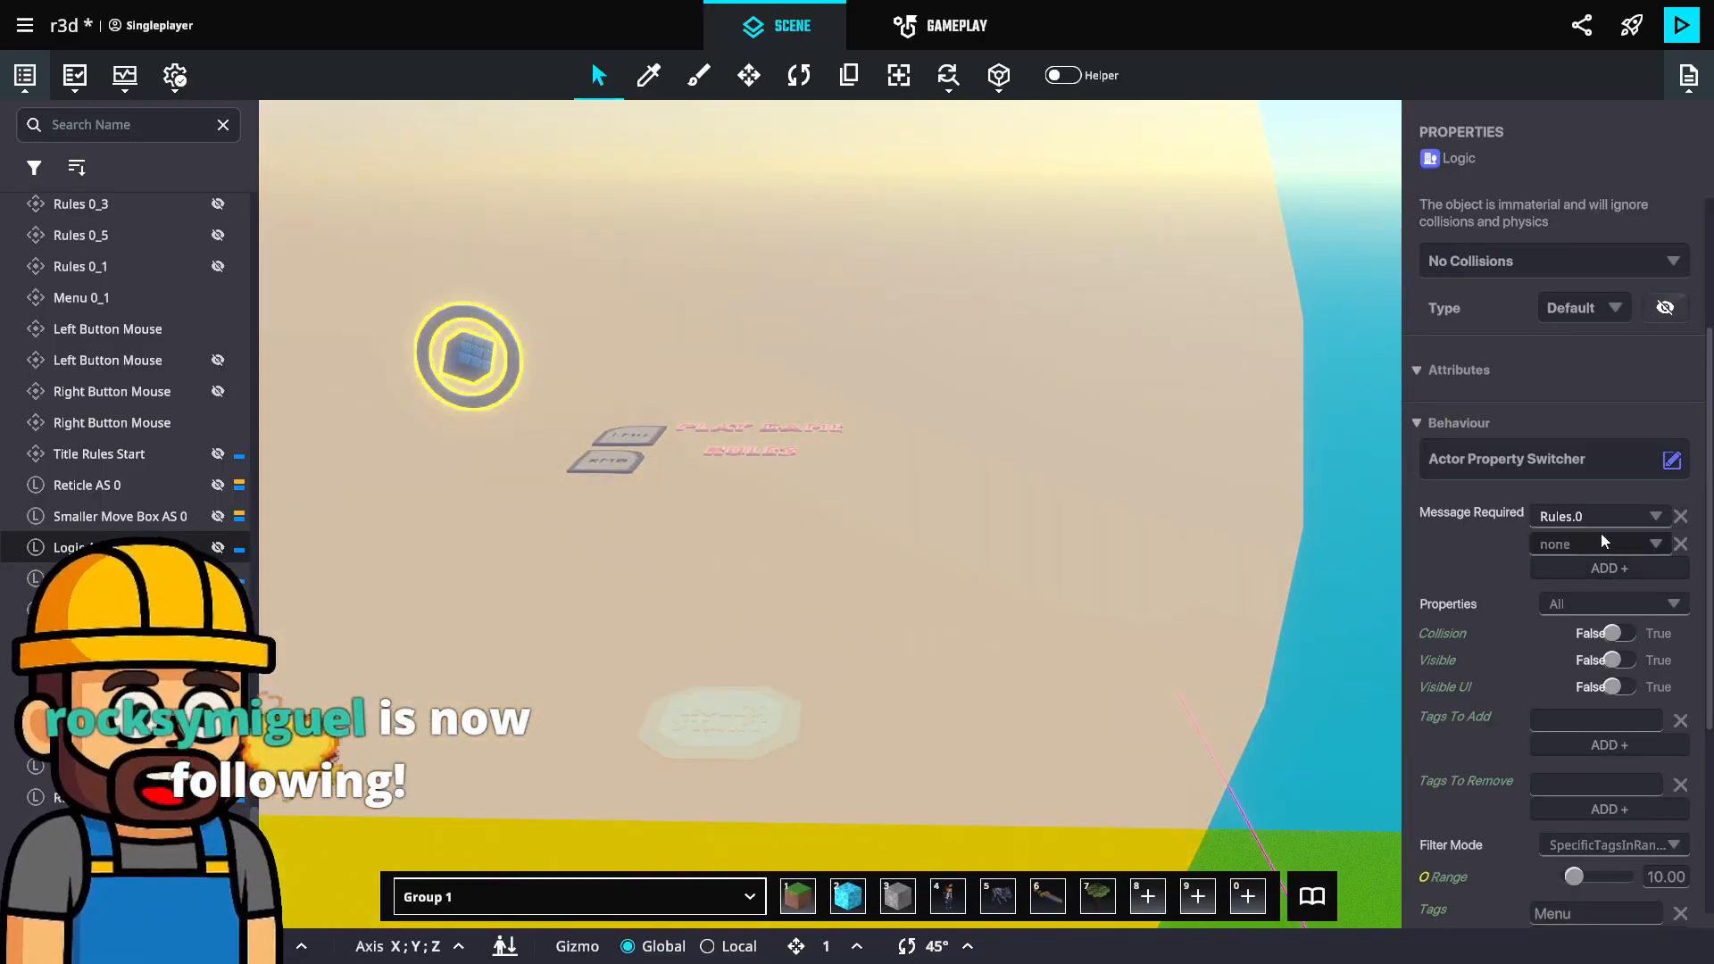
{"action": "left_click", "coordinate": [1599, 540]}
{"action": "type", "text": "Start.ga"}
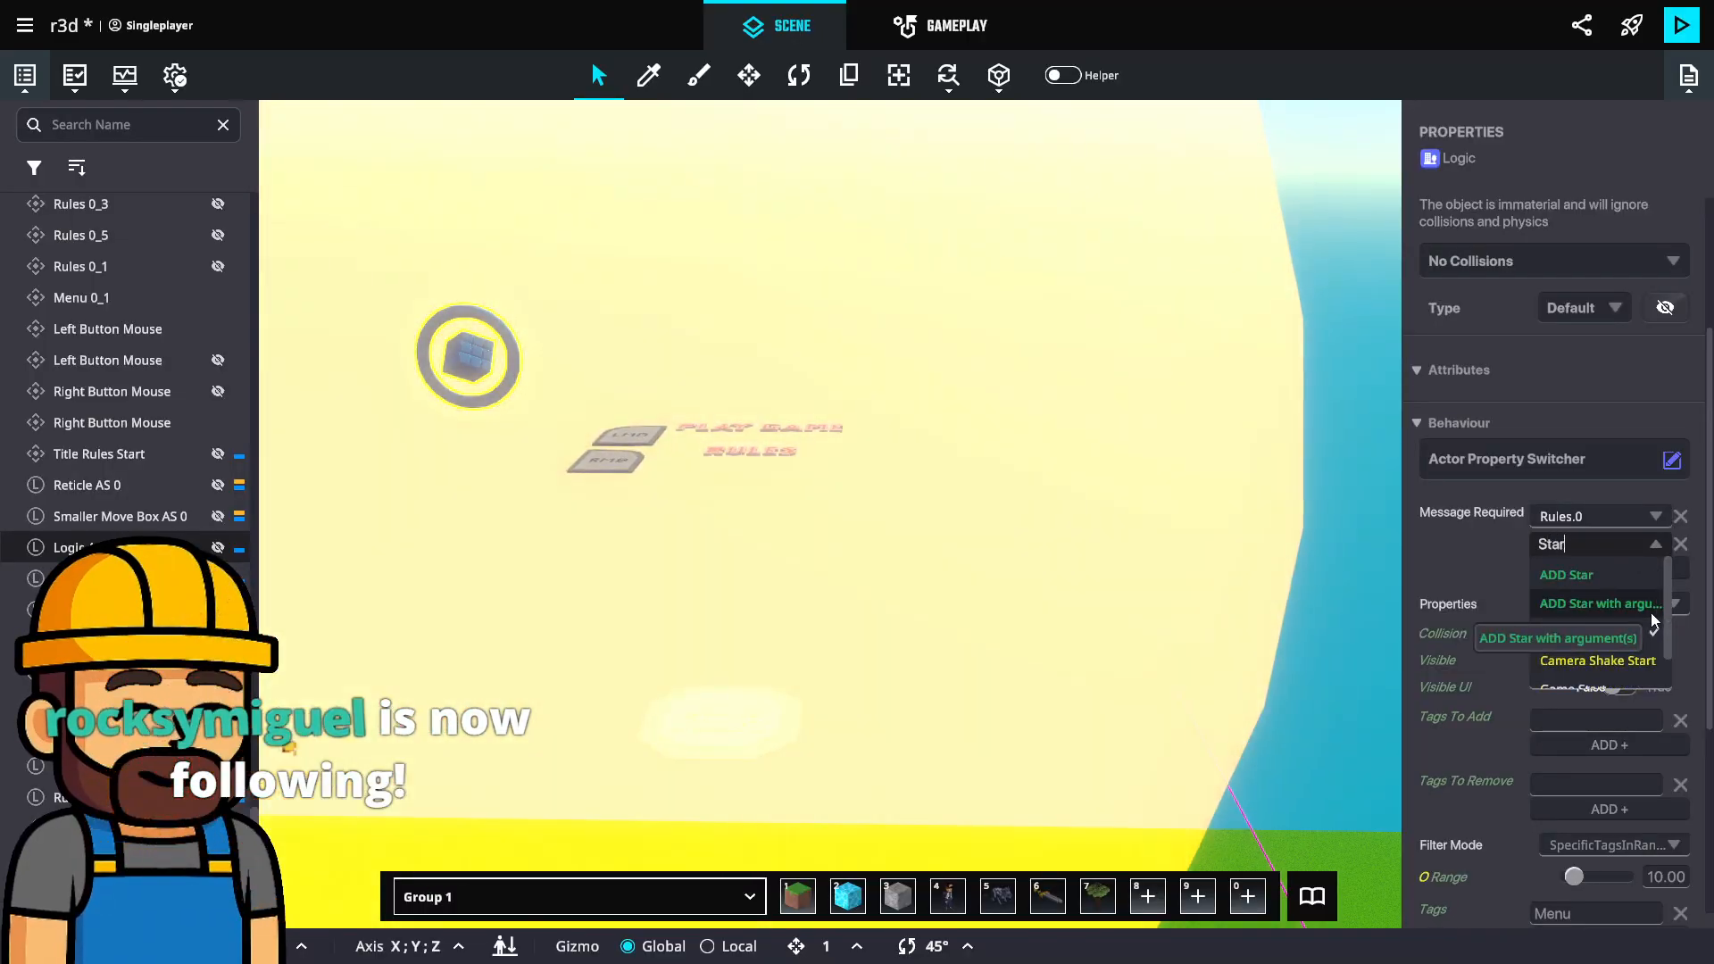
{"action": "type", "text": "me"}
{"action": "key", "text": "BackSpace"}
{"action": "key", "text": "BackSpace"}
{"action": "key", "text": "BackSpace"}
{"action": "key", "text": "BackSpace"}
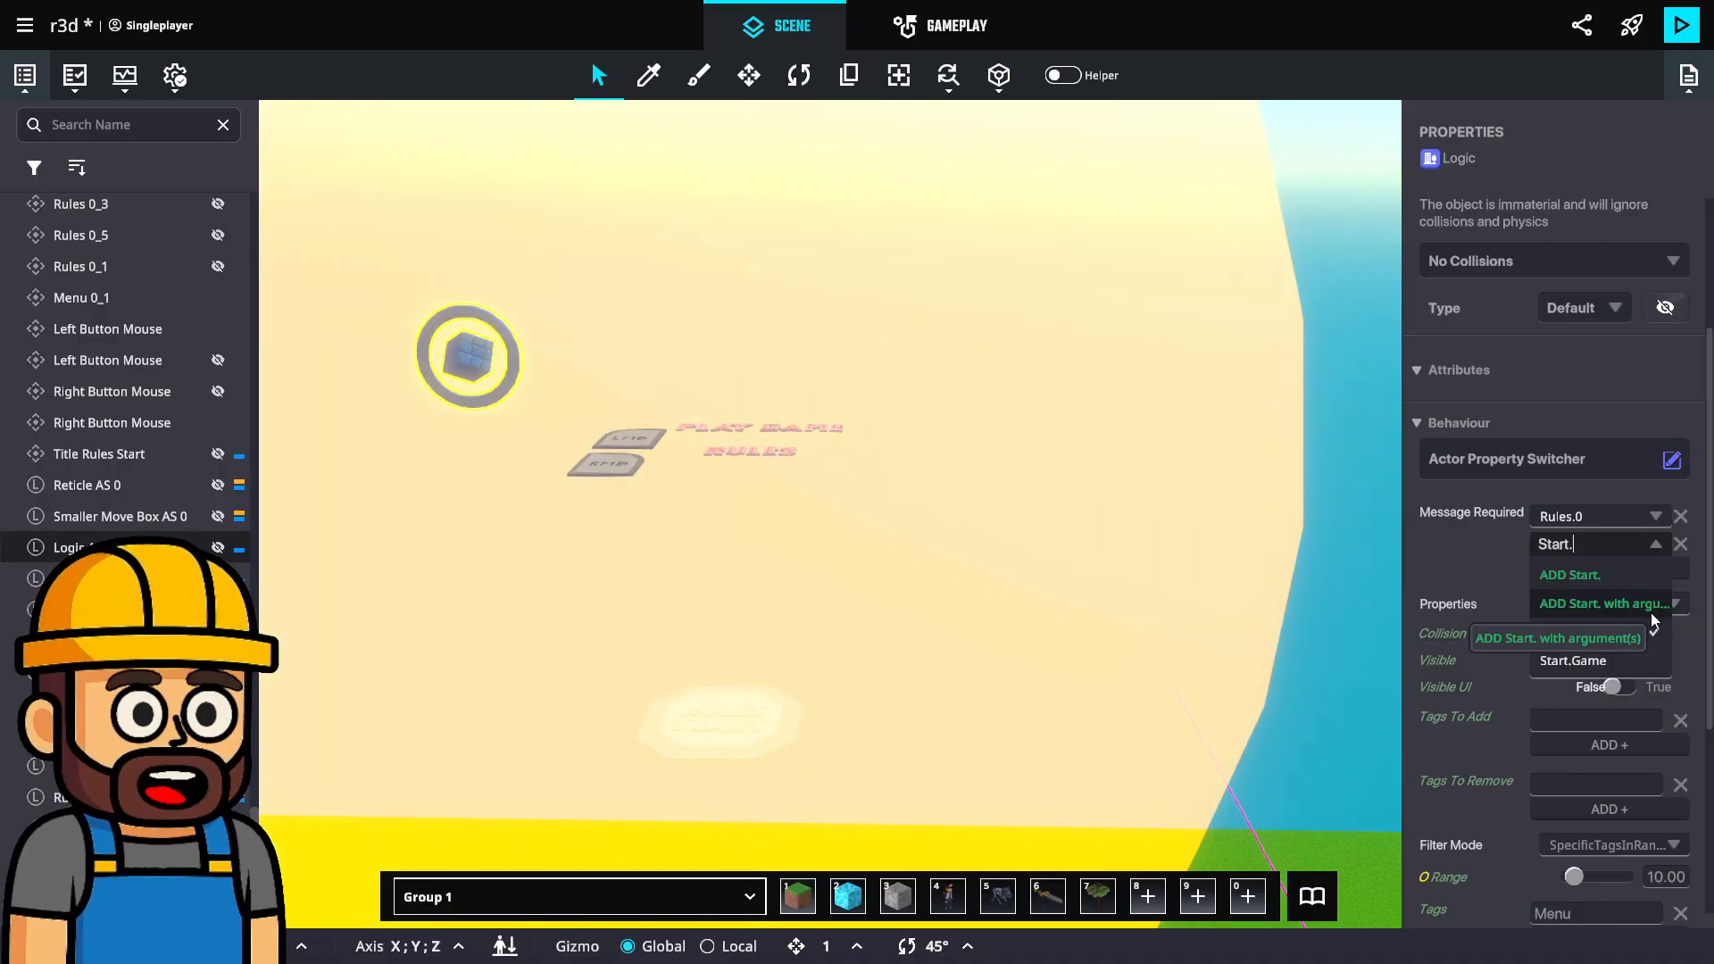
{"action": "type", "text": "Game"}
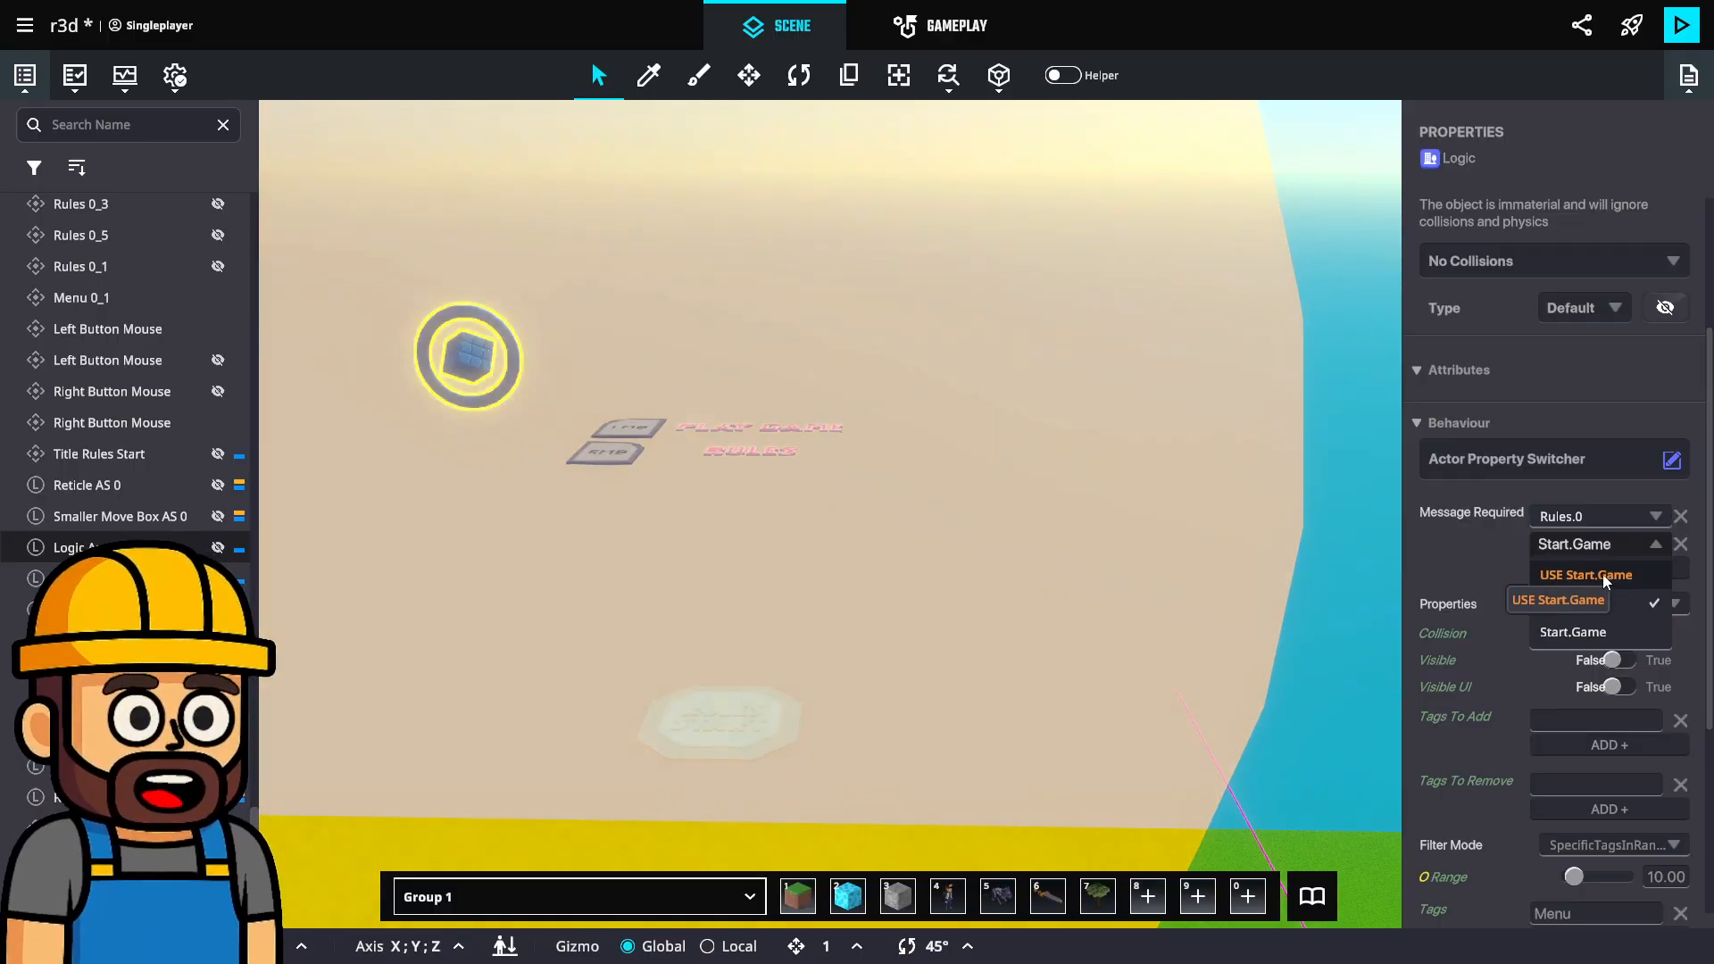
{"action": "left_click", "coordinate": [1598, 574]}
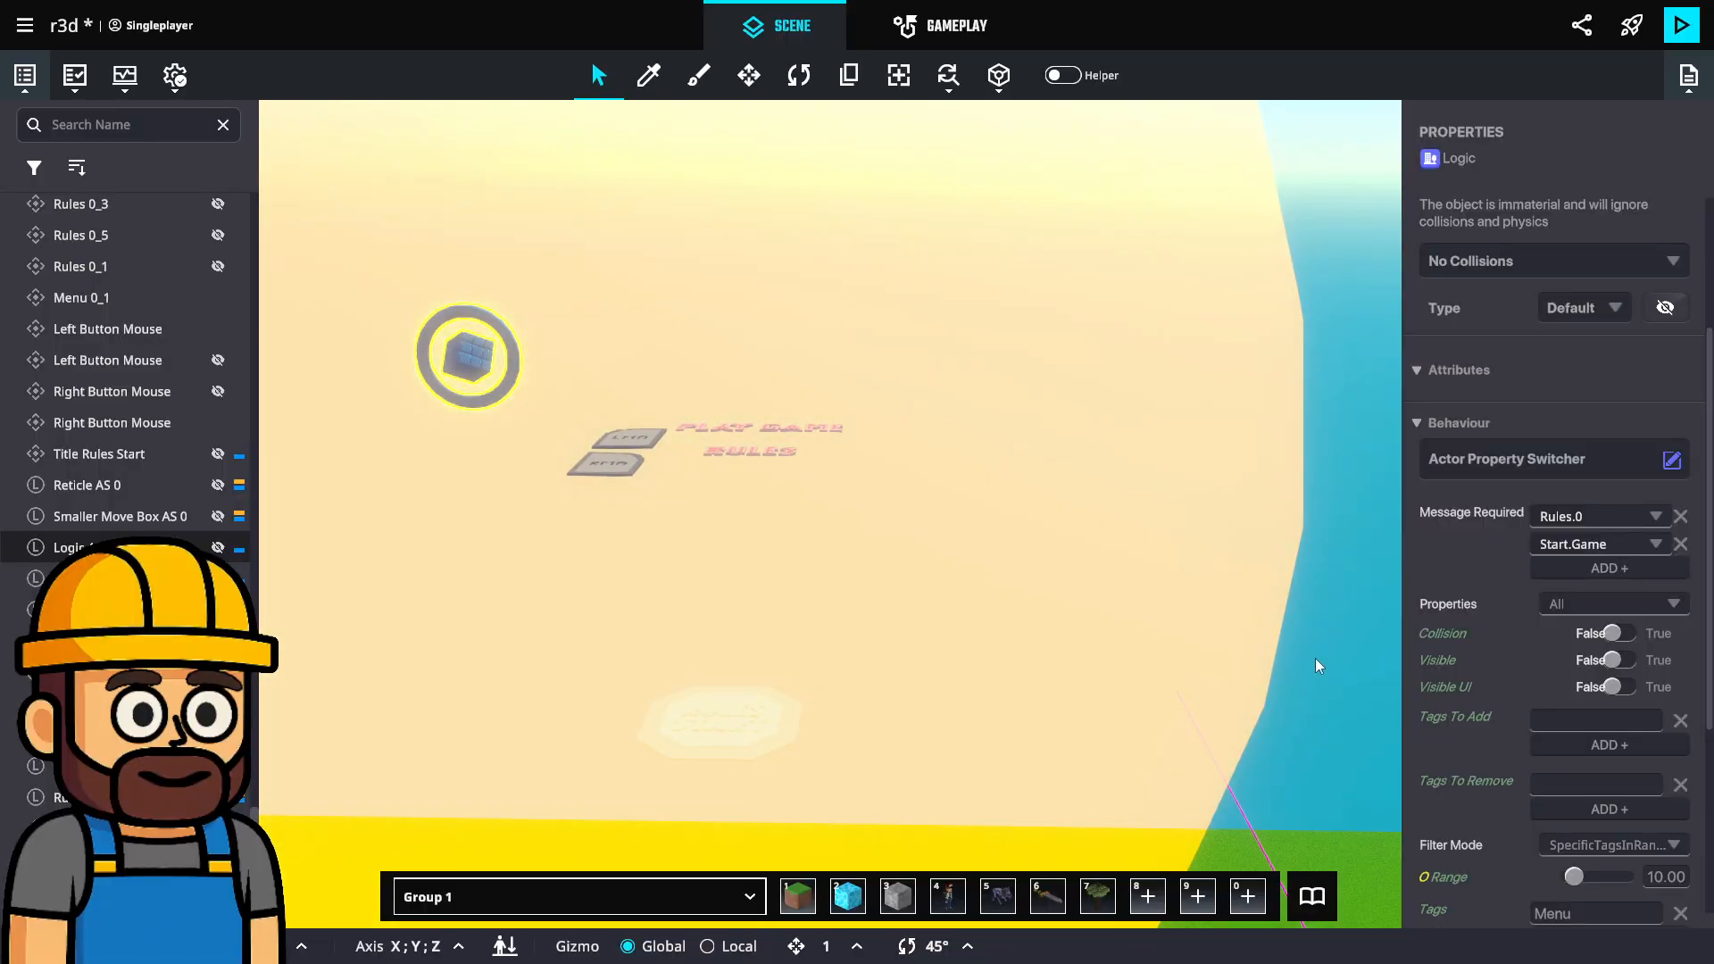
Save the experience with the updated Actor Property Switcher.
{"action": "right_click_drag", "start_coordinate": [1315, 666], "coordinate": [841, 681]}
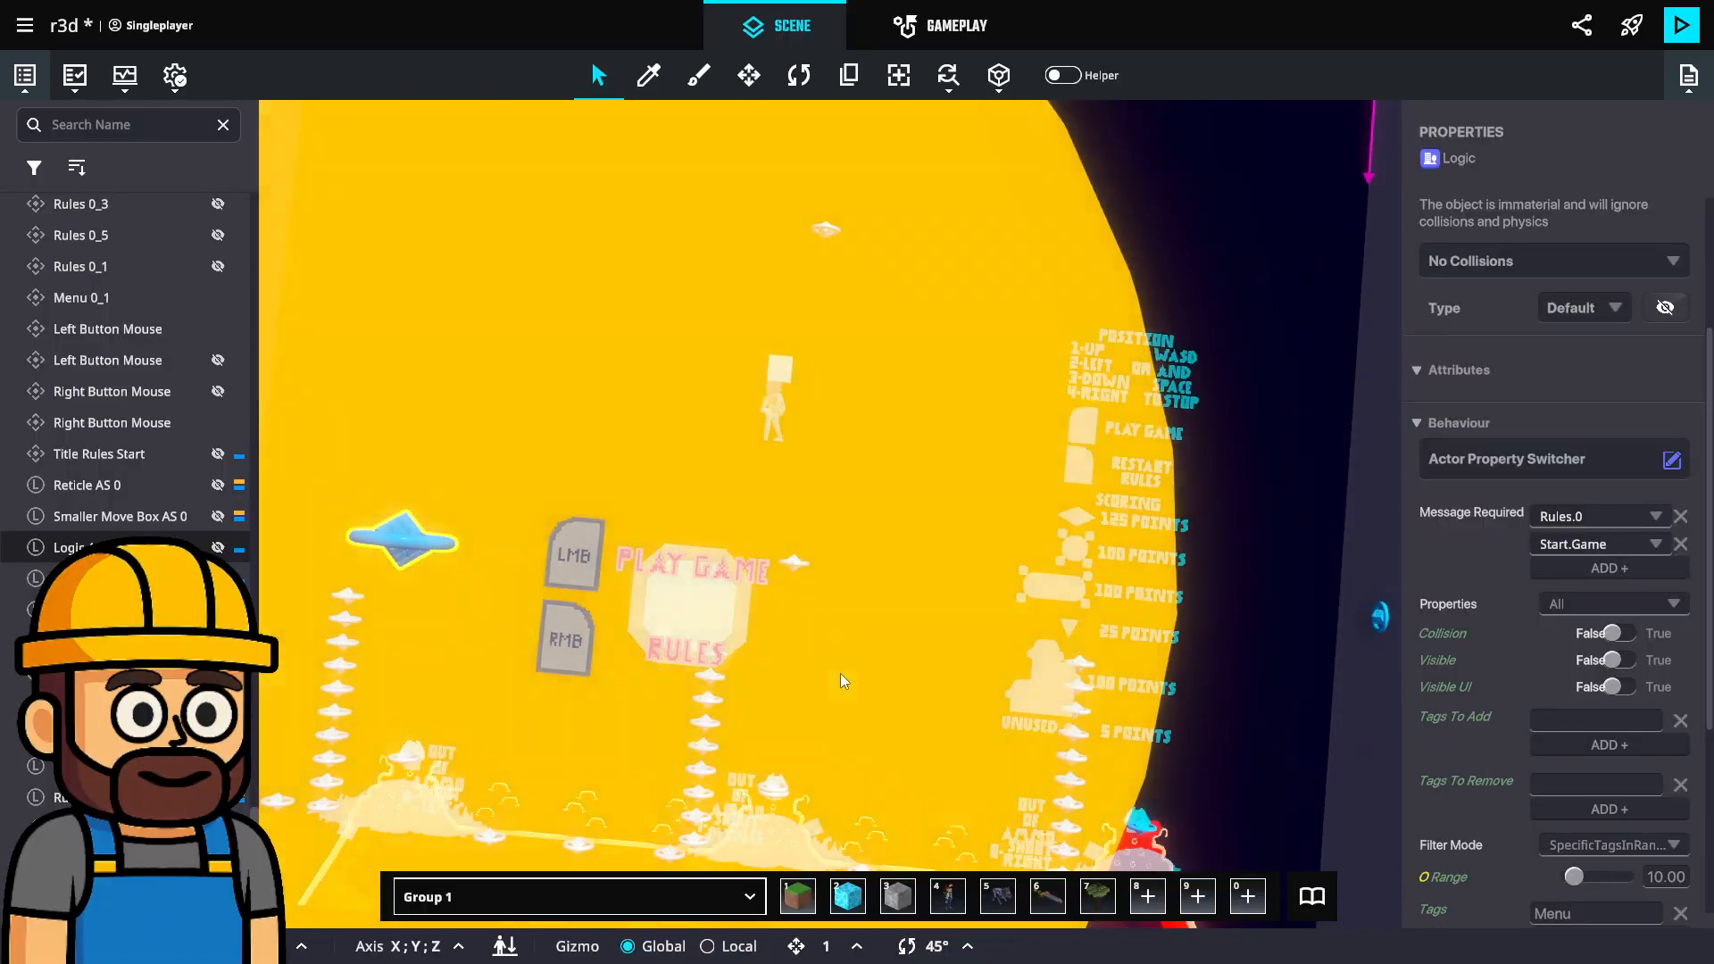
{"action": "key", "text": "ctrl+s"}
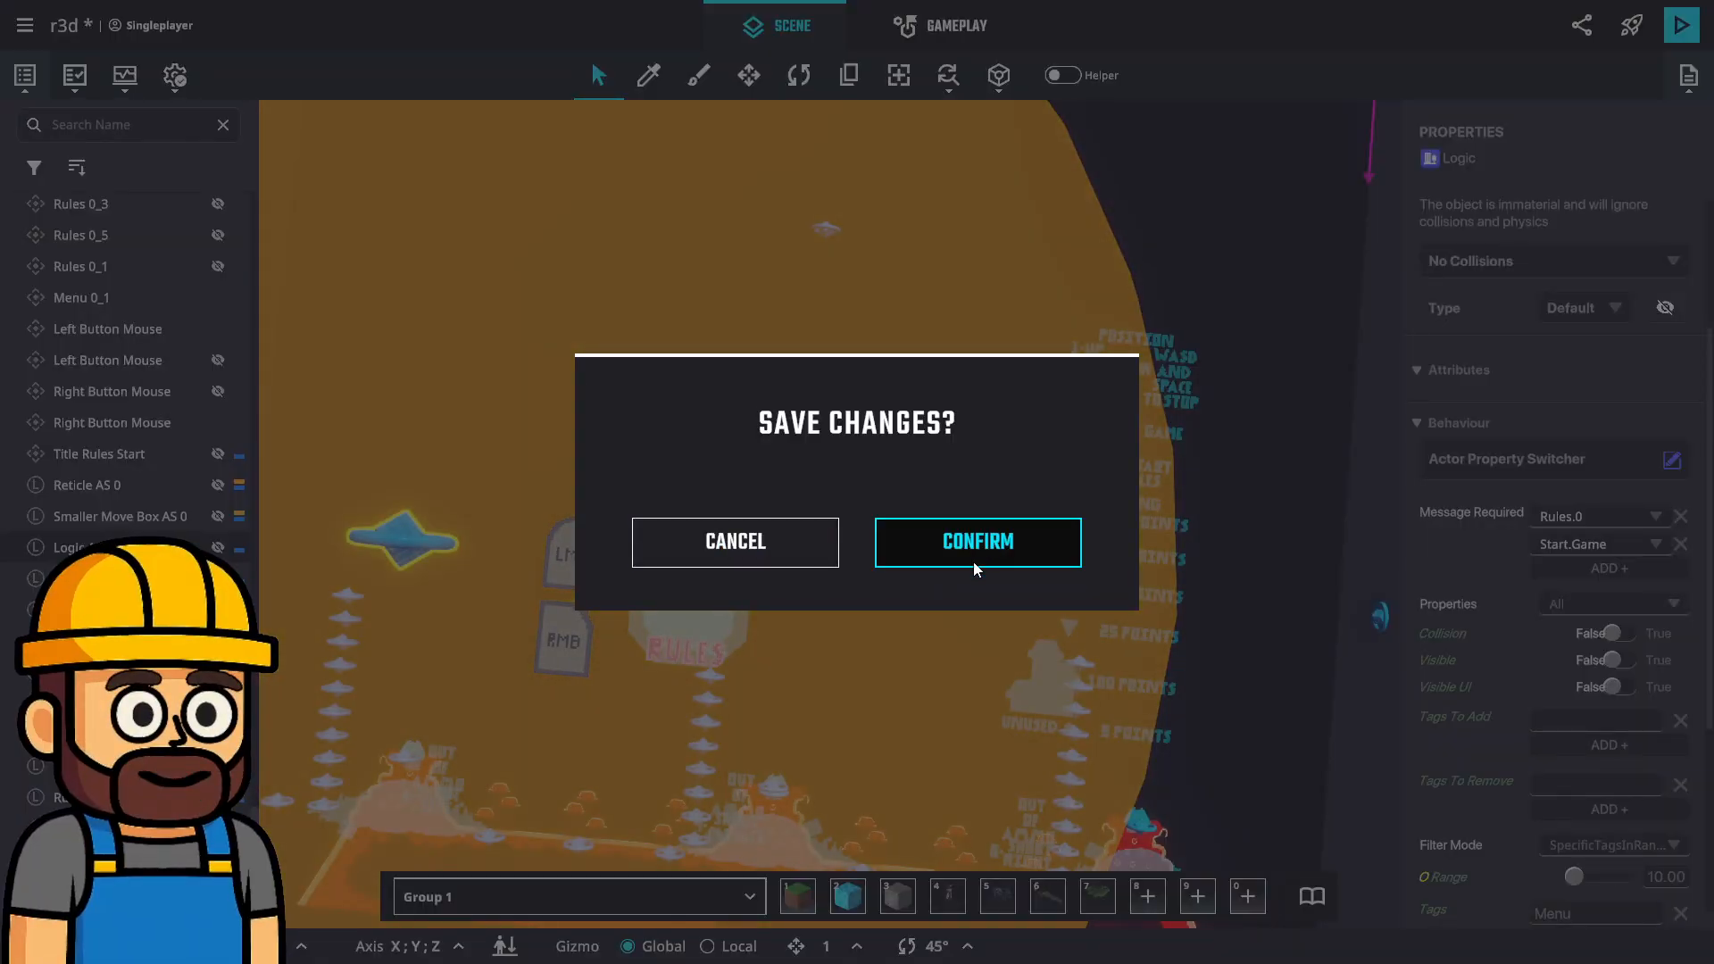
{"action": "left_click", "coordinate": [973, 560]}
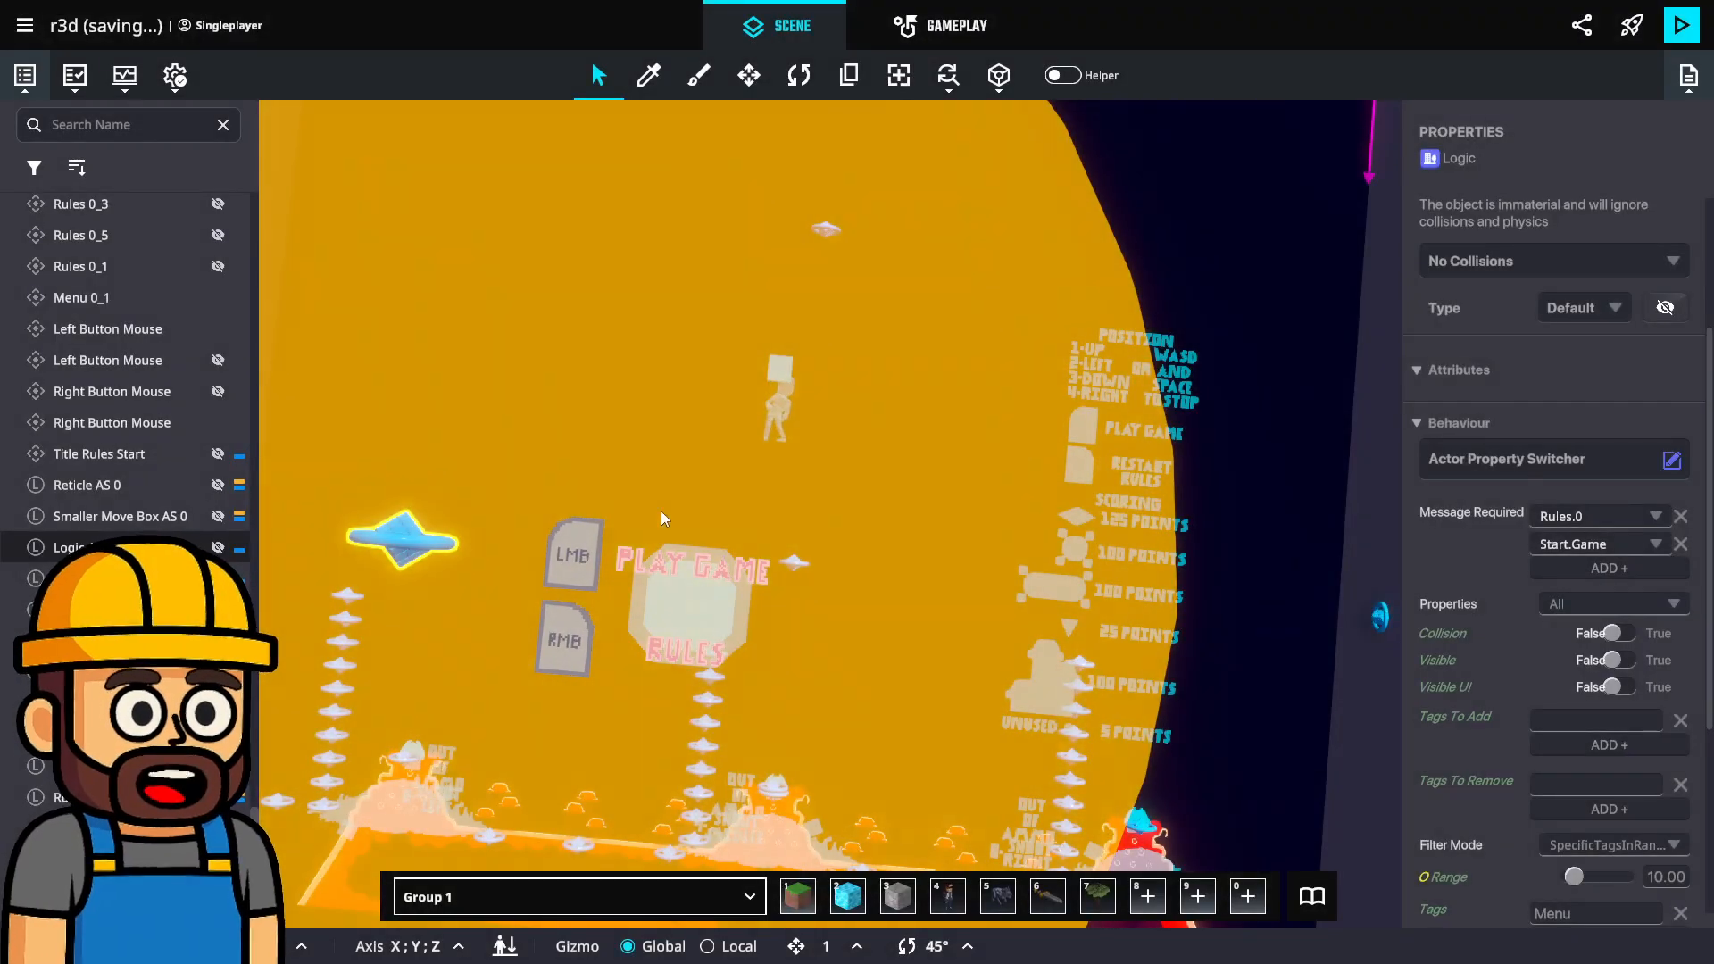
Run the game in play mode to check the title screen, and return to the scene editor.
{"action": "middle_click_drag", "start_coordinate": [663, 669], "coordinate": [691, 558]}
{"action": "scroll", "coordinate": [691, 559], "scroll_direction": "down", "scroll_amount": 2}
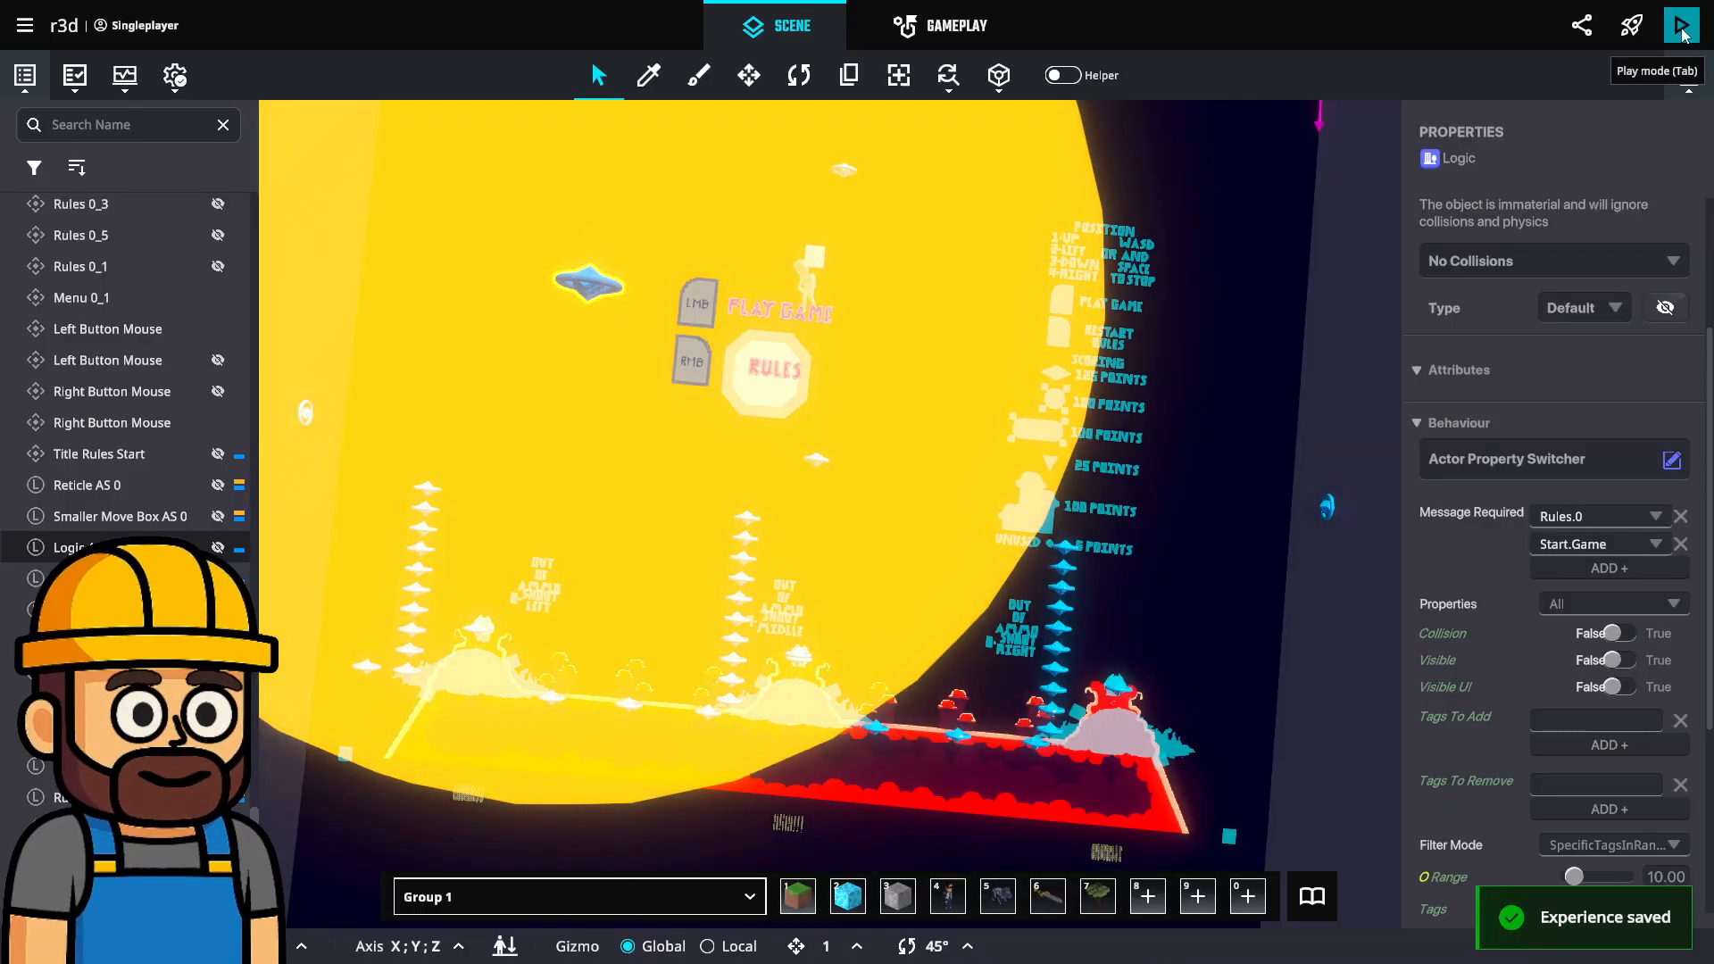
{"action": "left_click", "coordinate": [1681, 27]}
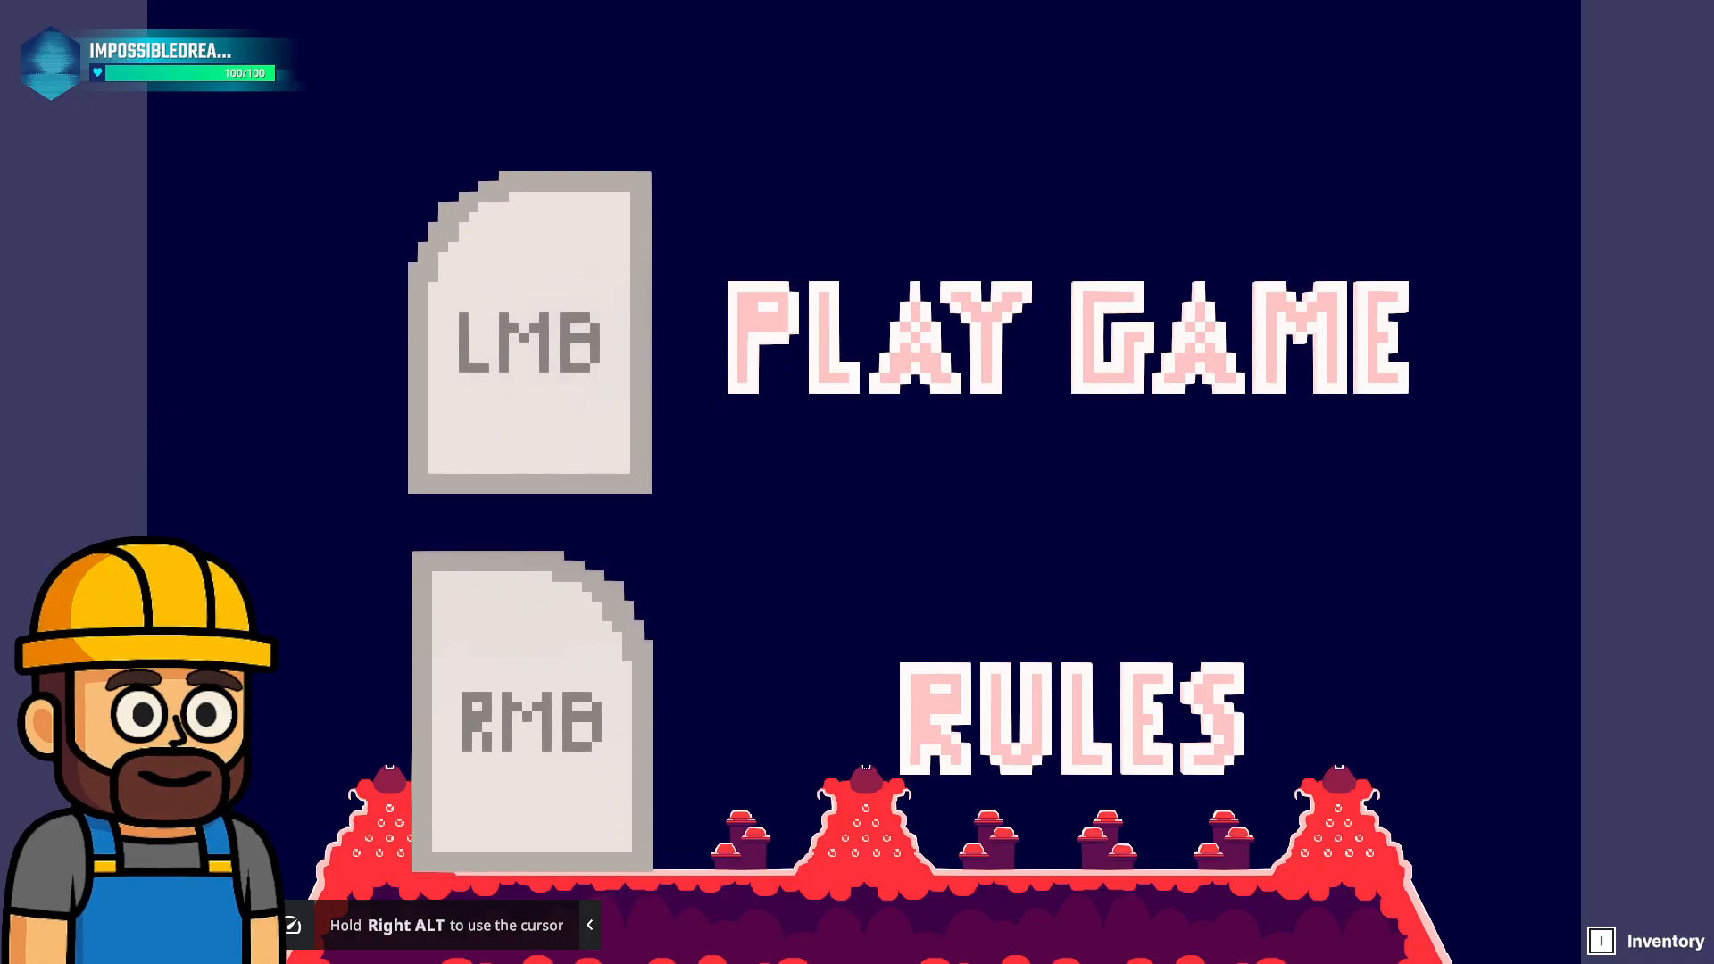
{"action": "key", "text": "Escape"}
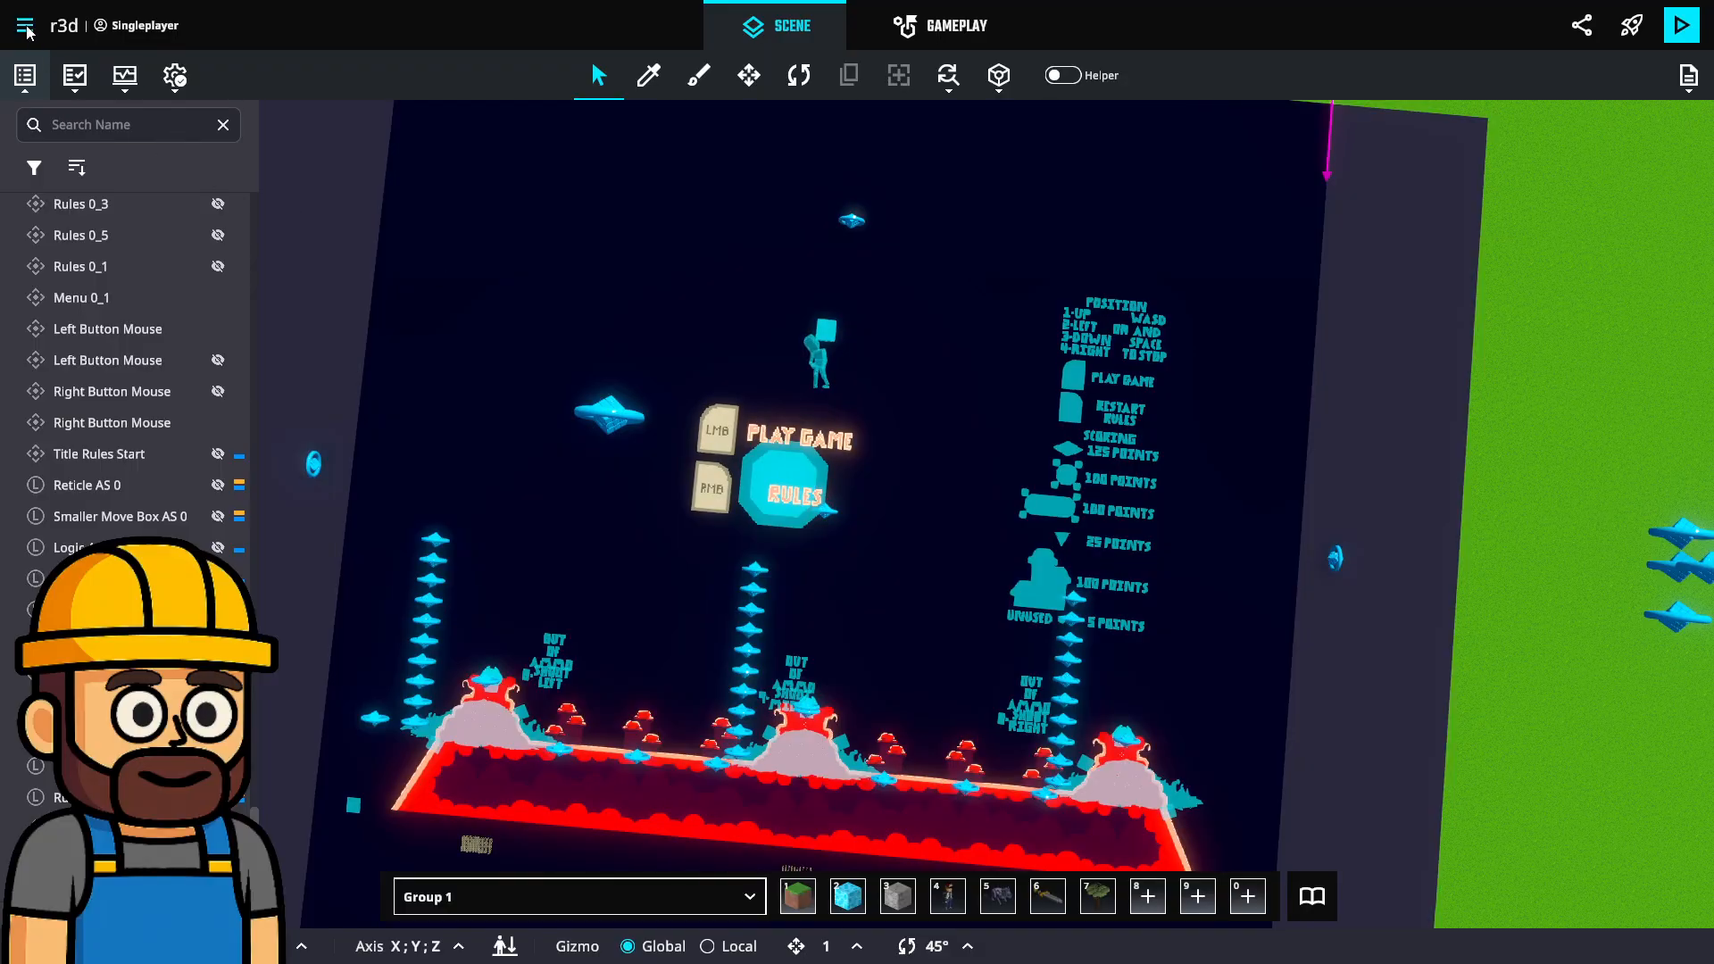
Return to the main menu without saving, reopen the r3d experience from the workspace, and playtest it.
{"action": "left_click", "coordinate": [25, 25]}
{"action": "left_click", "coordinate": [71, 239]}
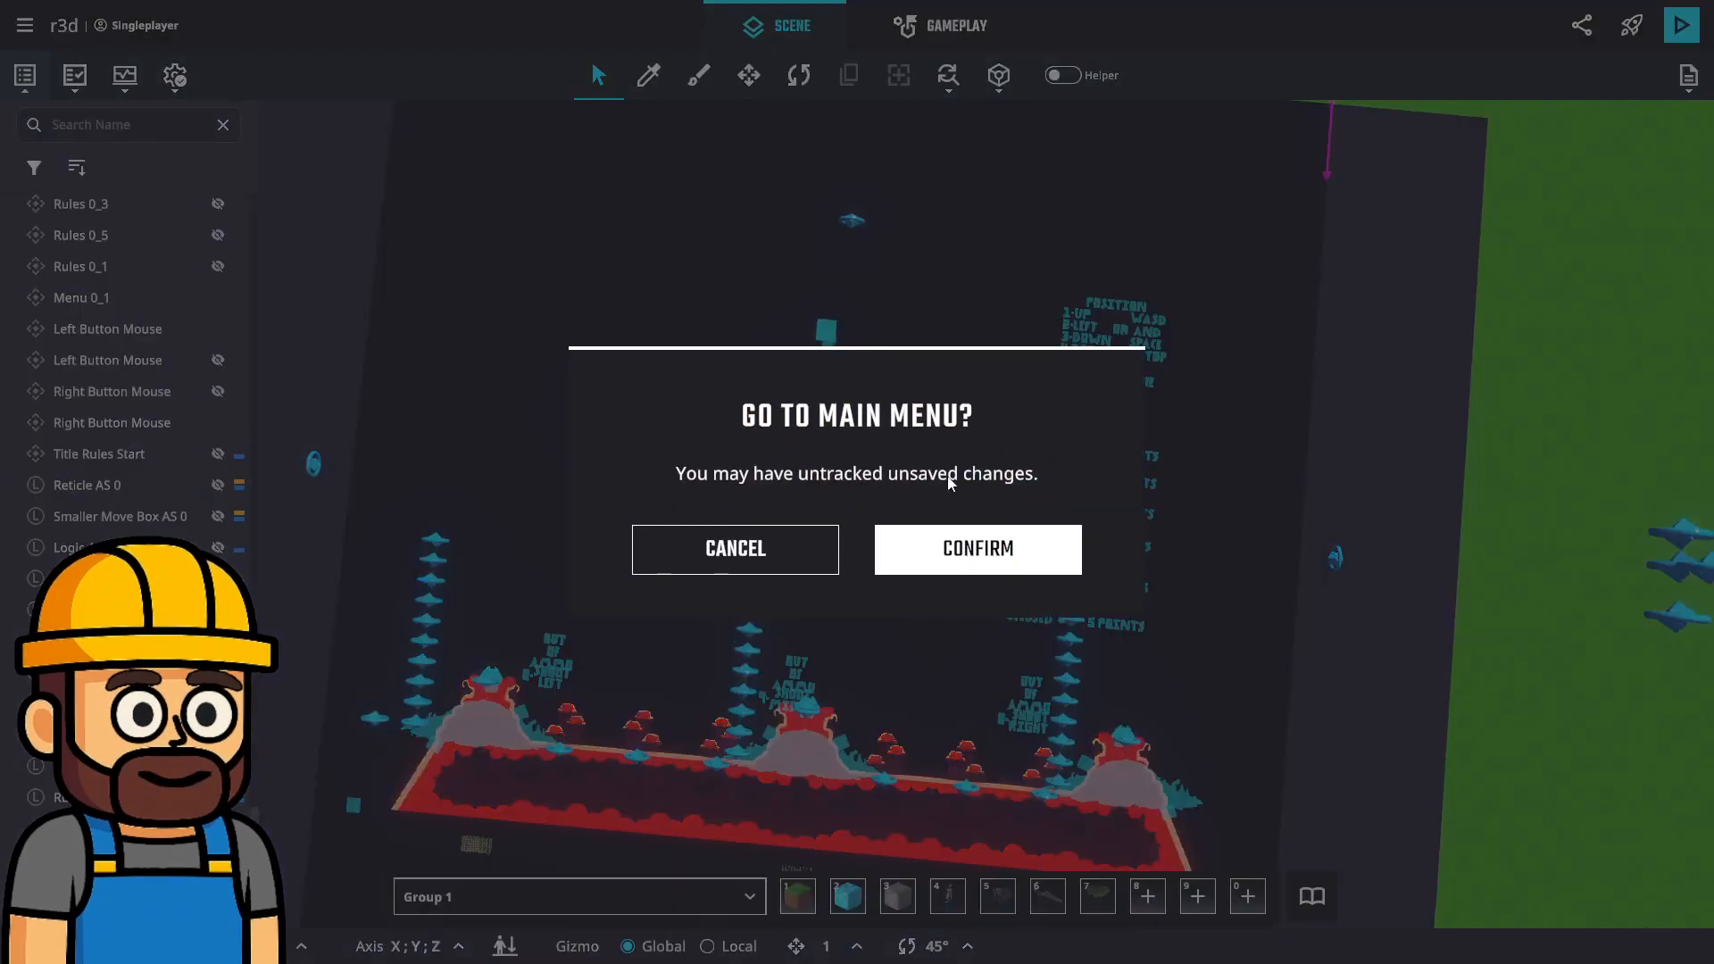
{"action": "left_click", "coordinate": [929, 536]}
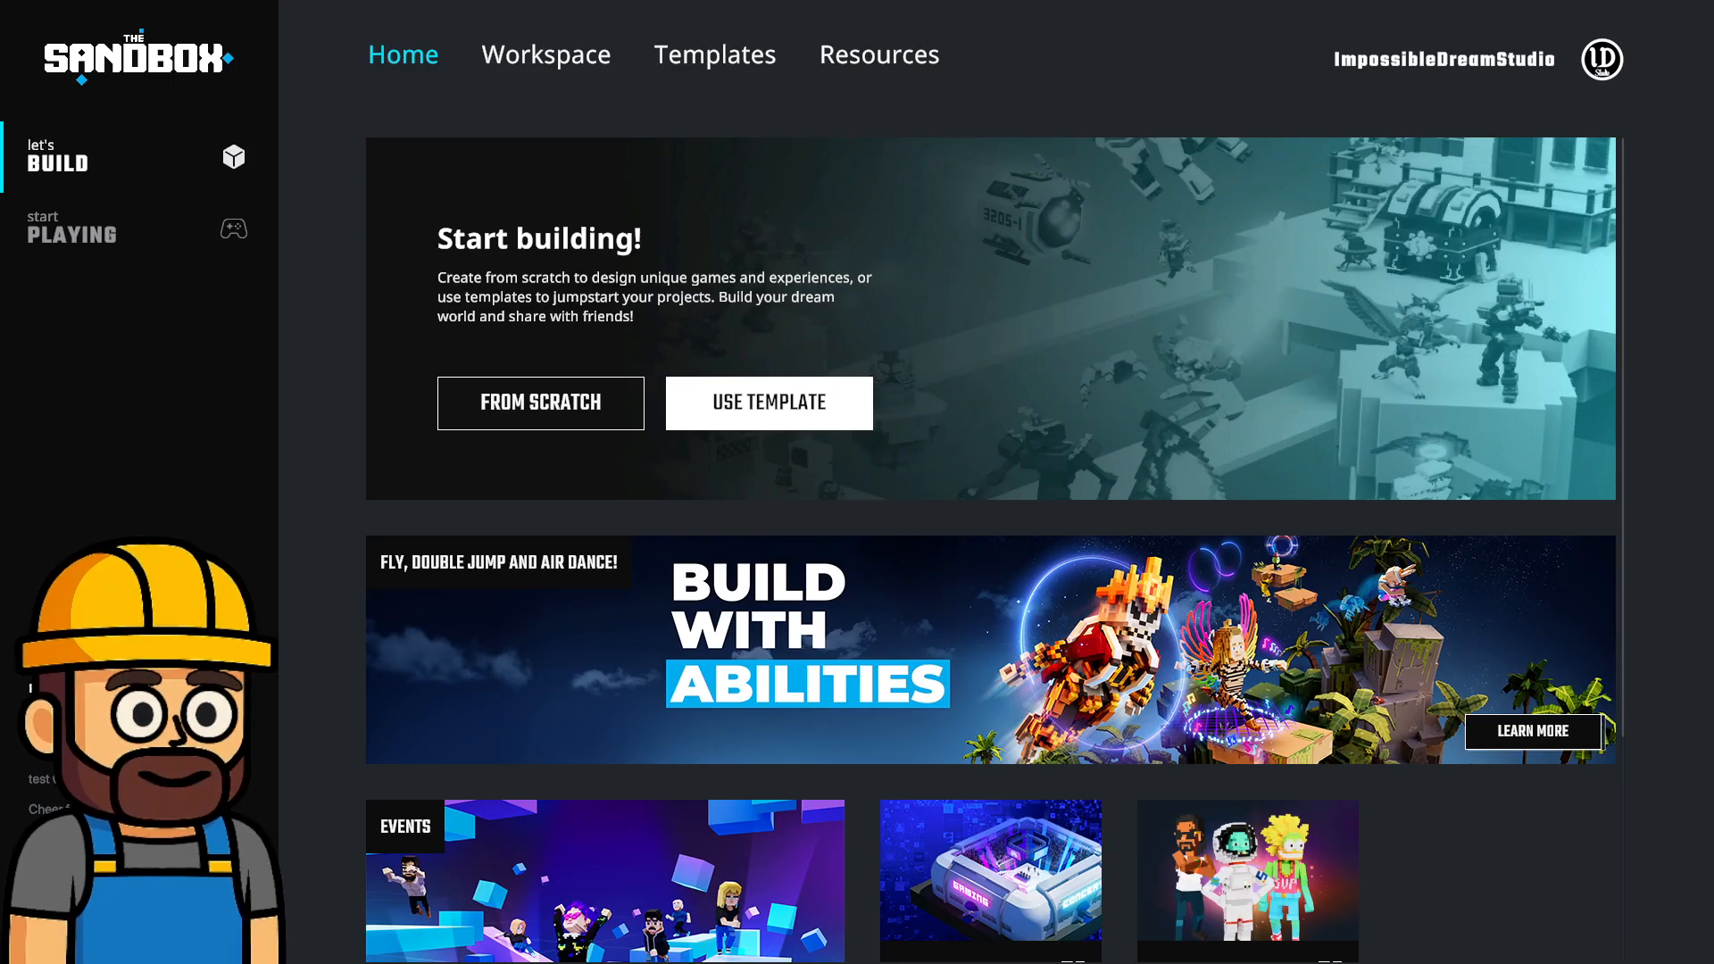
{"action": "left_click", "coordinate": [600, 63]}
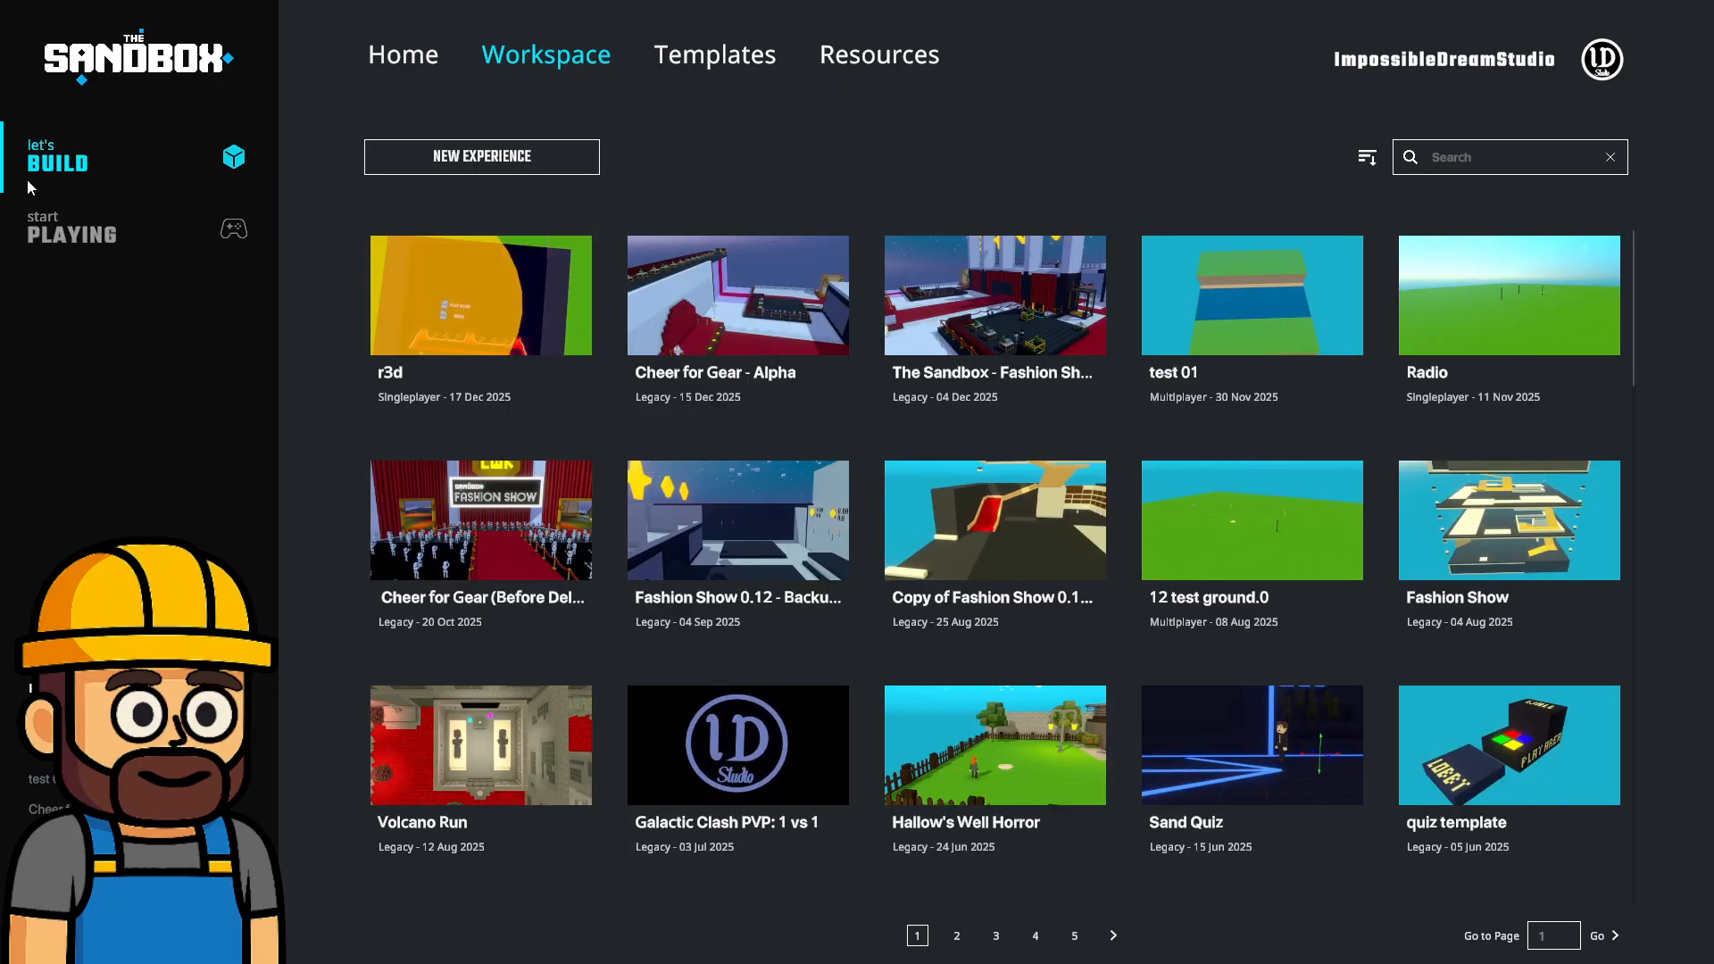
{"action": "left_click", "coordinate": [473, 337]}
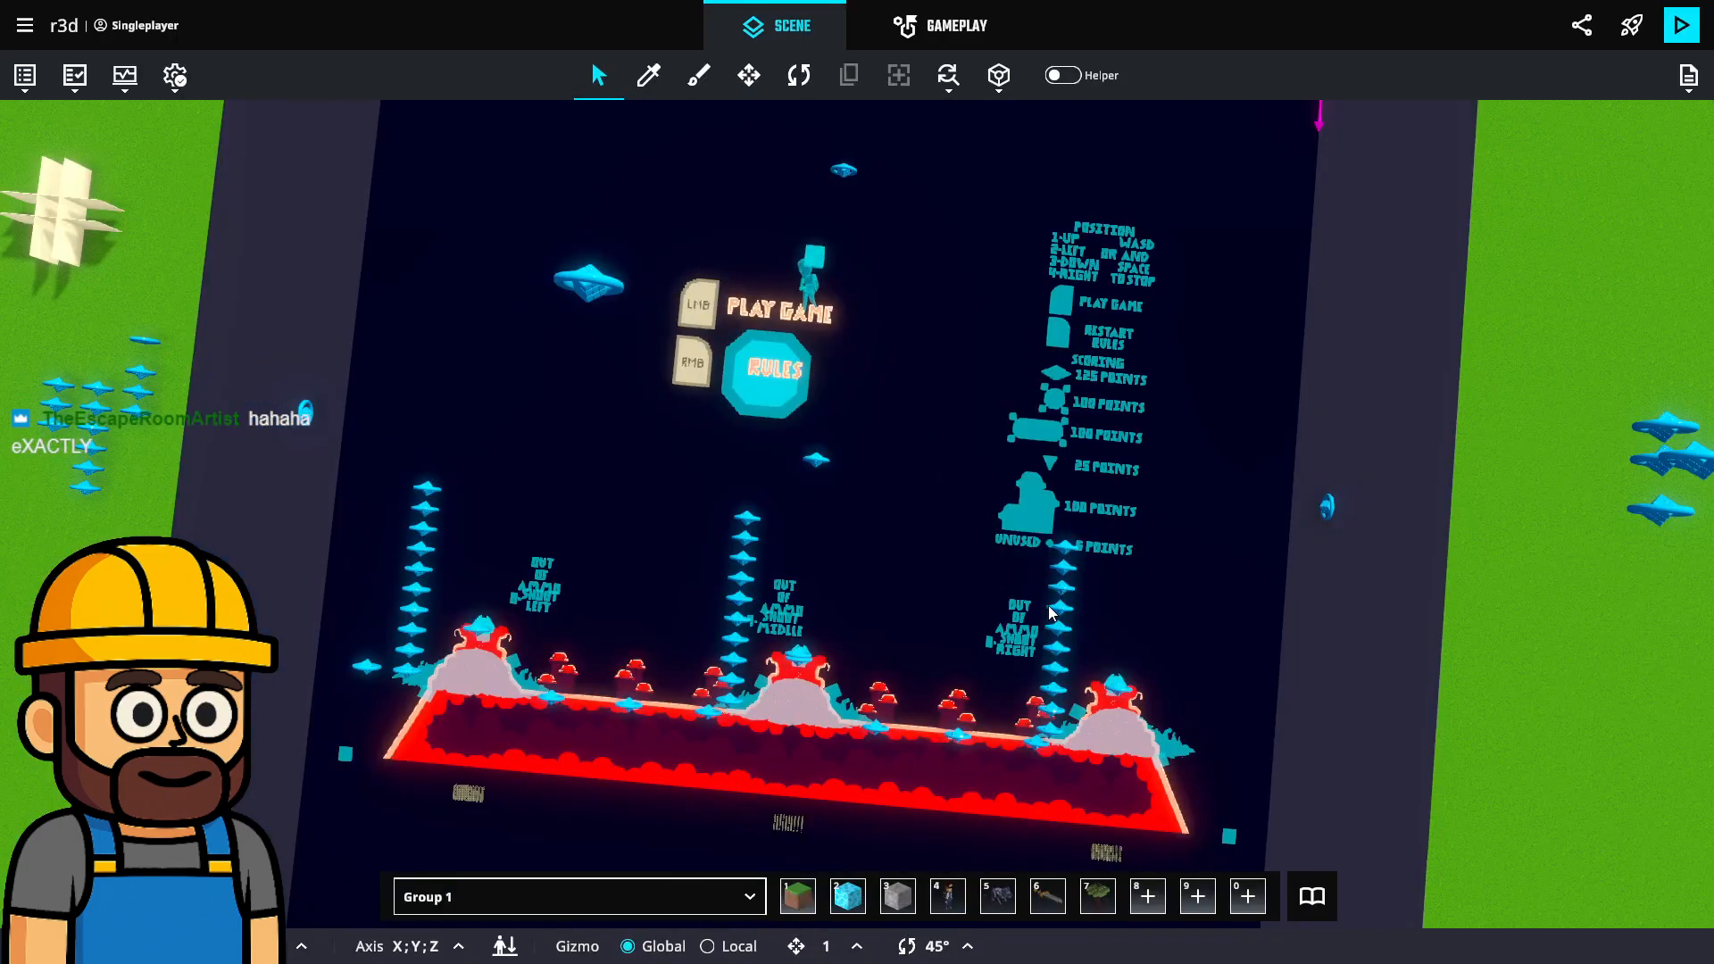
{"action": "left_click", "coordinate": [1678, 25]}
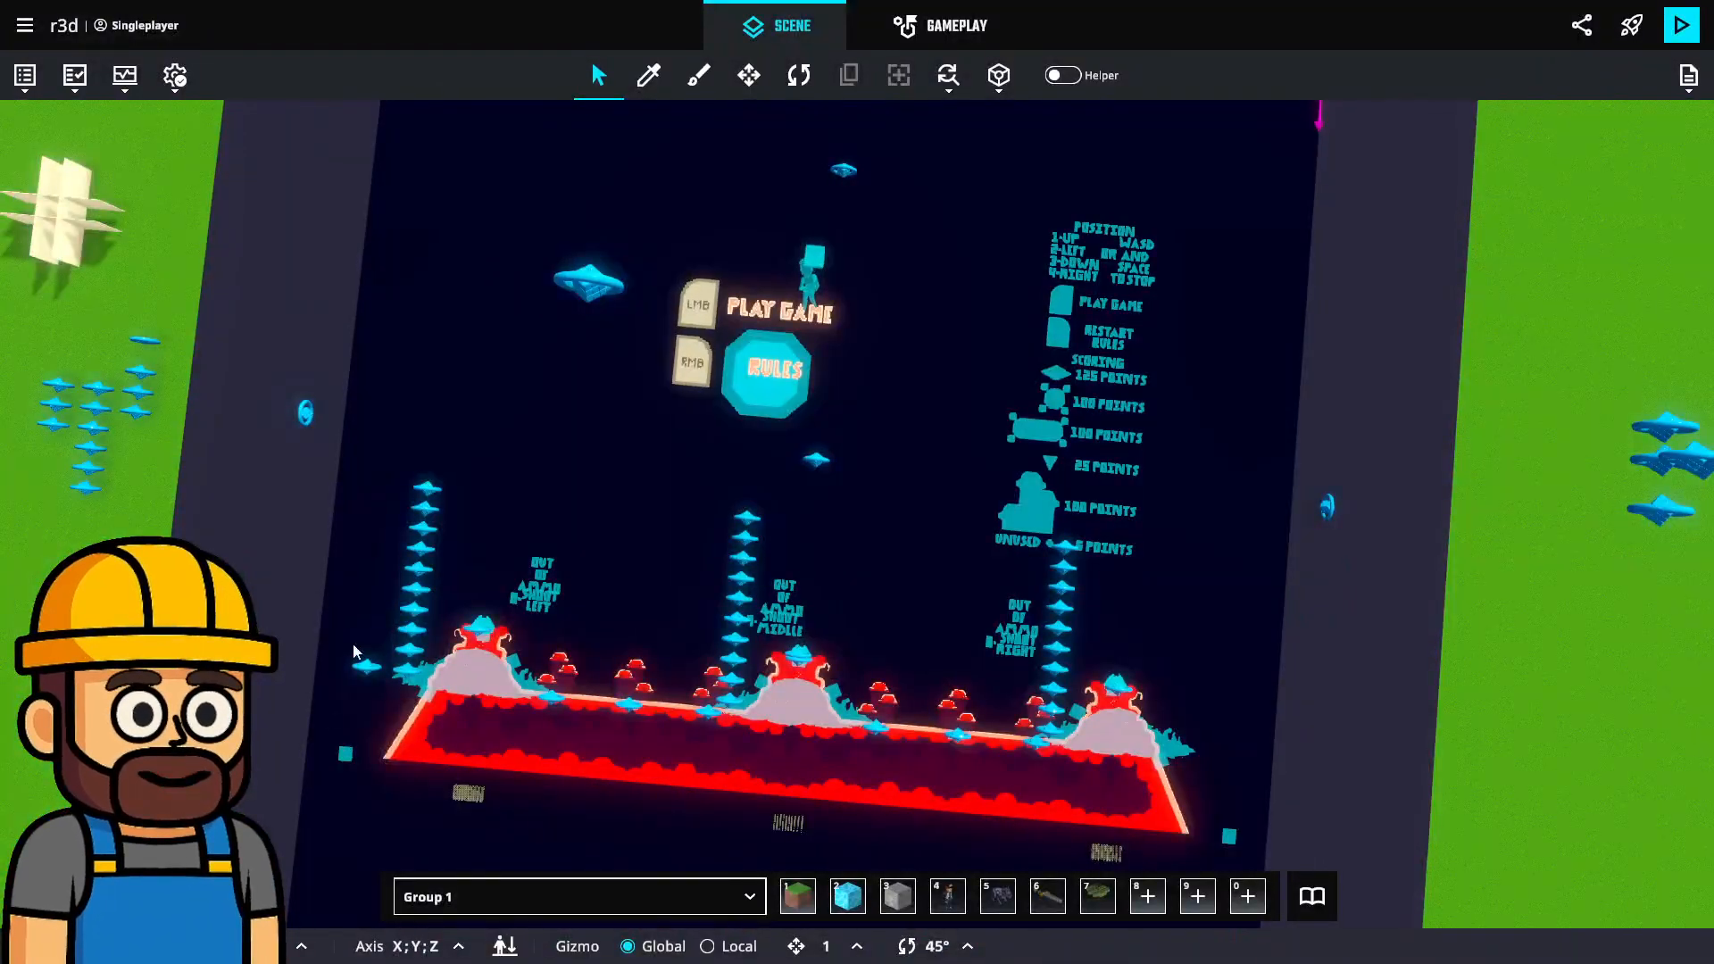
Inspect the Actor Property Switcher settings of the logic object beside the title menu, including its required messages, properties and filter.
{"action": "right_click_drag", "start_coordinate": [429, 503], "coordinate": [494, 474]}
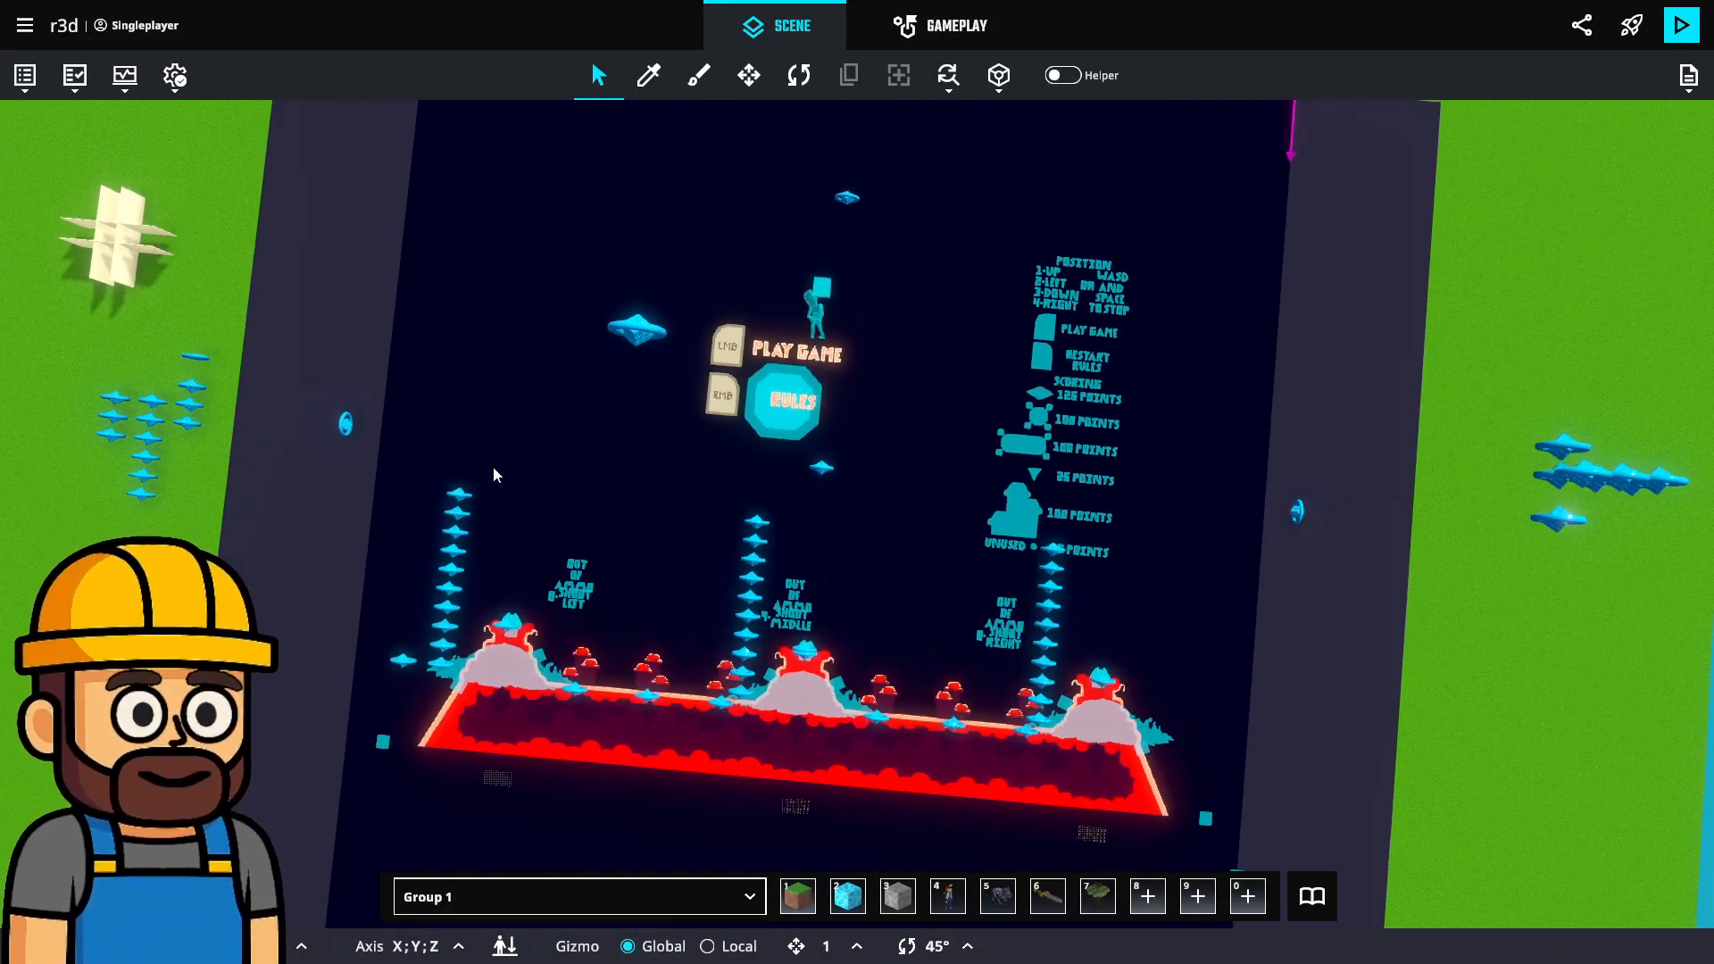
{"action": "scroll", "coordinate": [496, 475], "scroll_direction": "up", "scroll_amount": 2}
{"action": "middle_click_drag", "start_coordinate": [724, 295], "coordinate": [650, 537]}
{"action": "scroll", "coordinate": [649, 536], "scroll_direction": "up", "scroll_amount": 2}
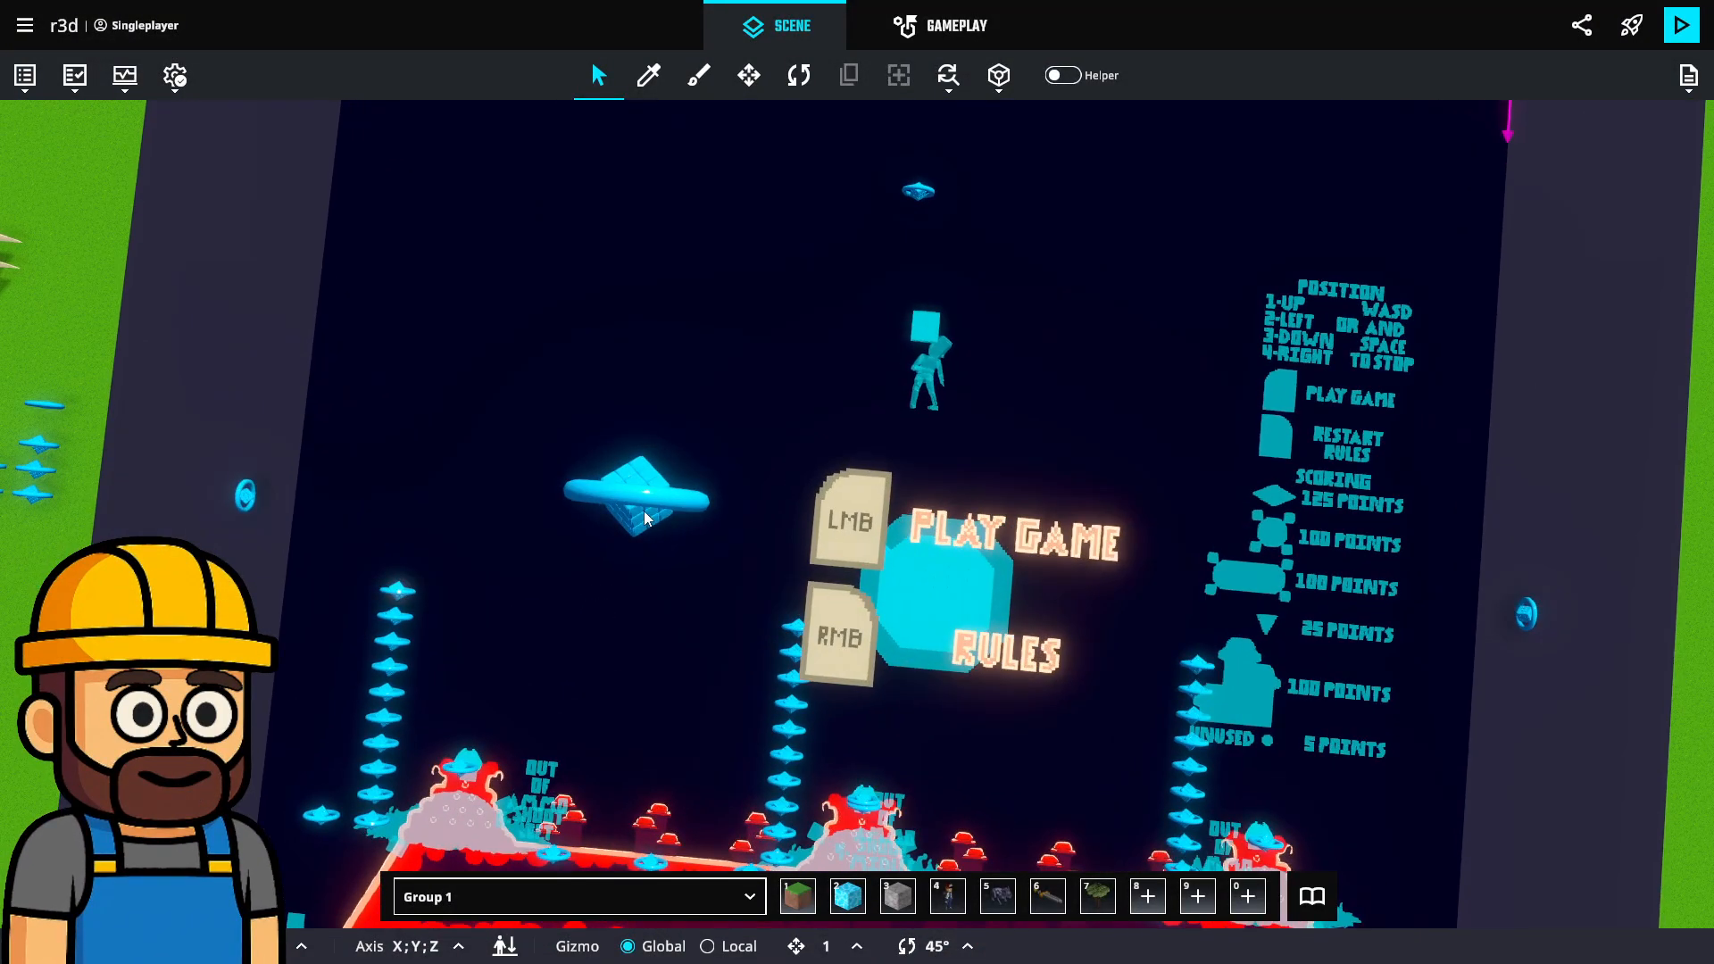
{"action": "left_click", "coordinate": [644, 510]}
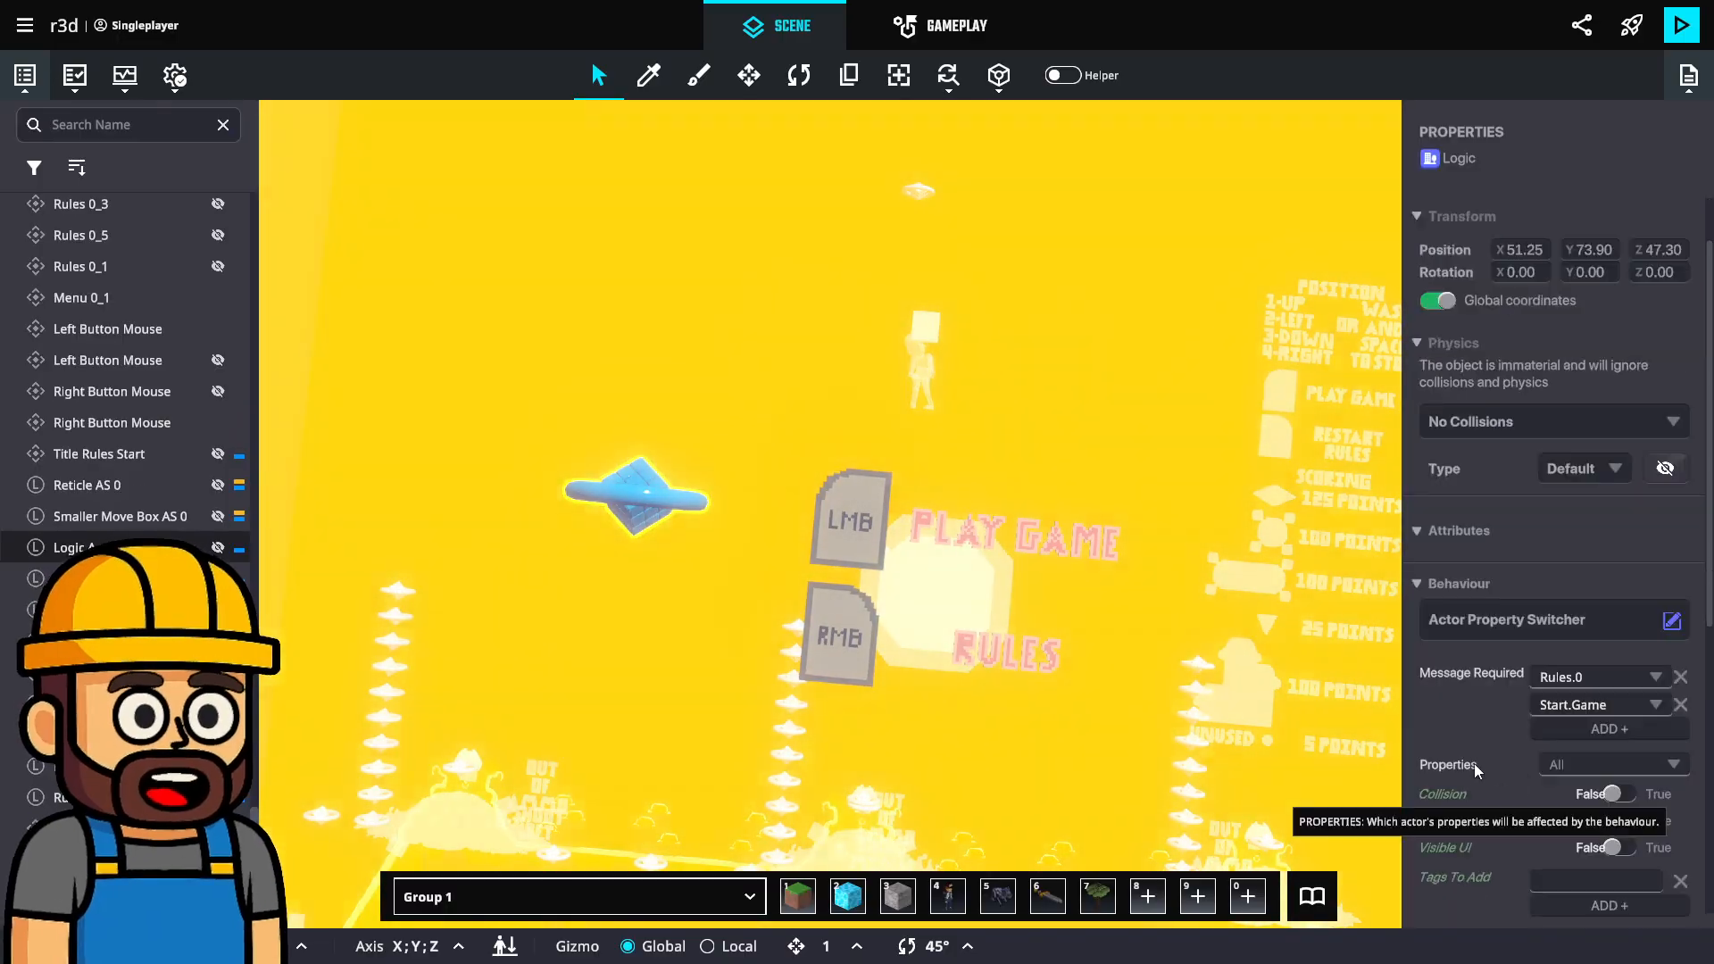
{"action": "scroll", "coordinate": [1508, 749], "scroll_direction": "down", "scroll_amount": 3}
{"action": "scroll", "coordinate": [1510, 732], "scroll_direction": "down", "scroll_amount": 1}
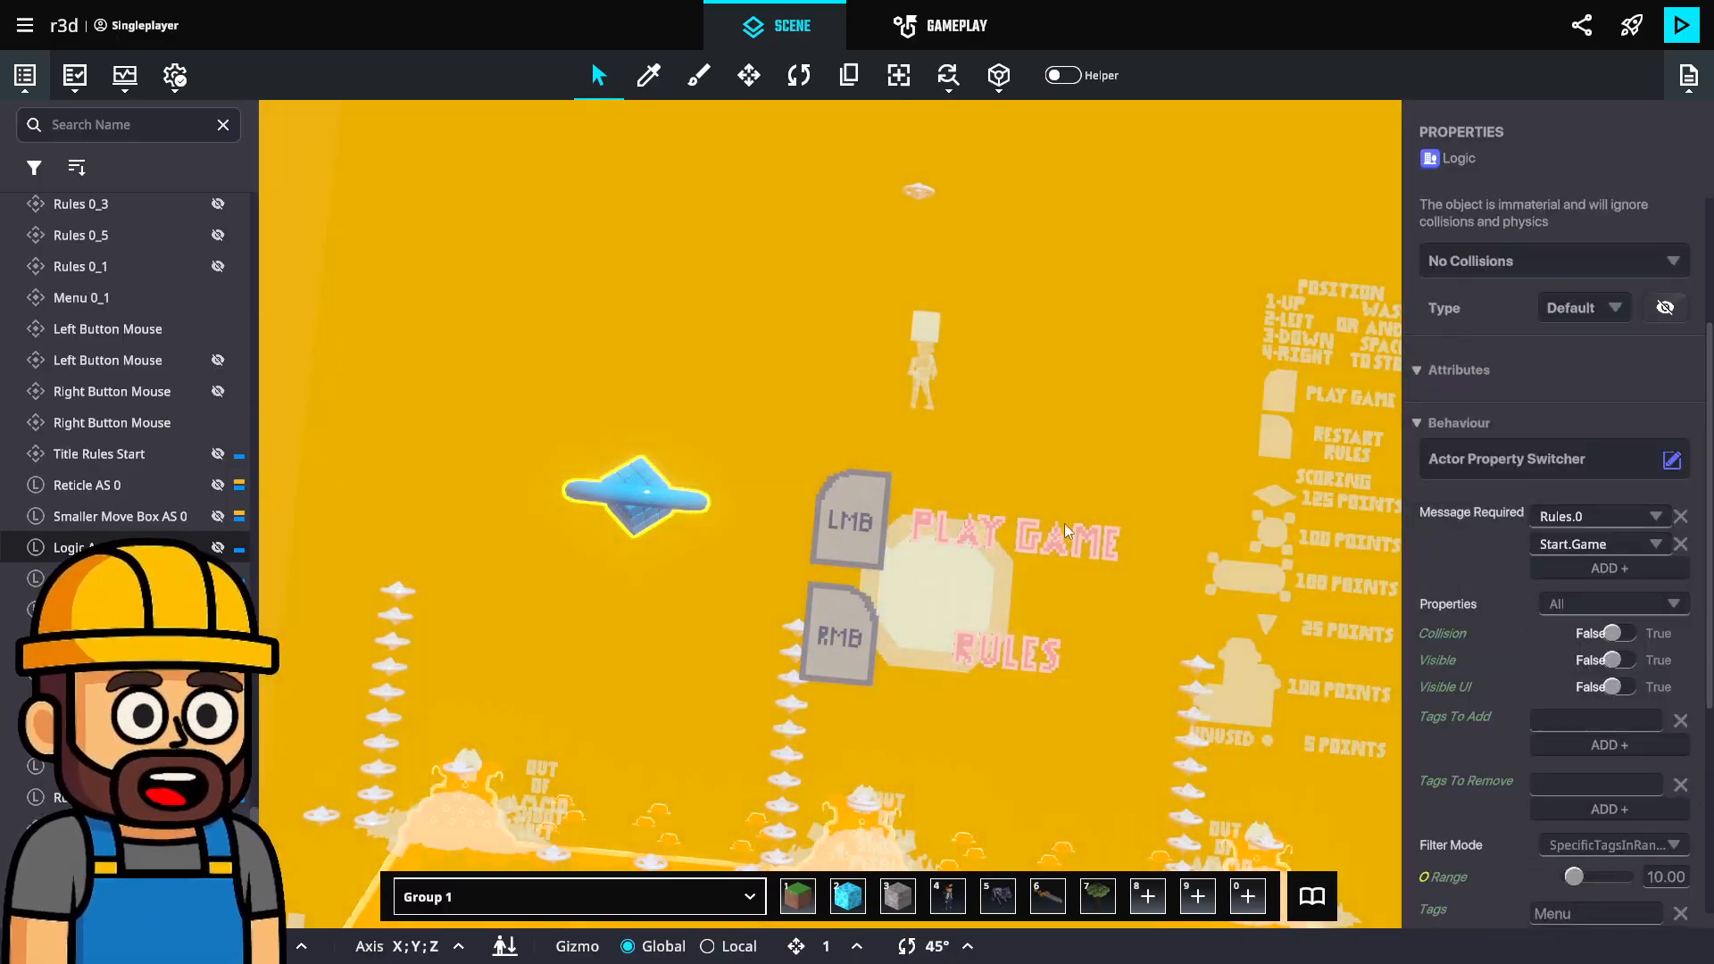
{"action": "middle_click_drag", "start_coordinate": [847, 510], "coordinate": [825, 518]}
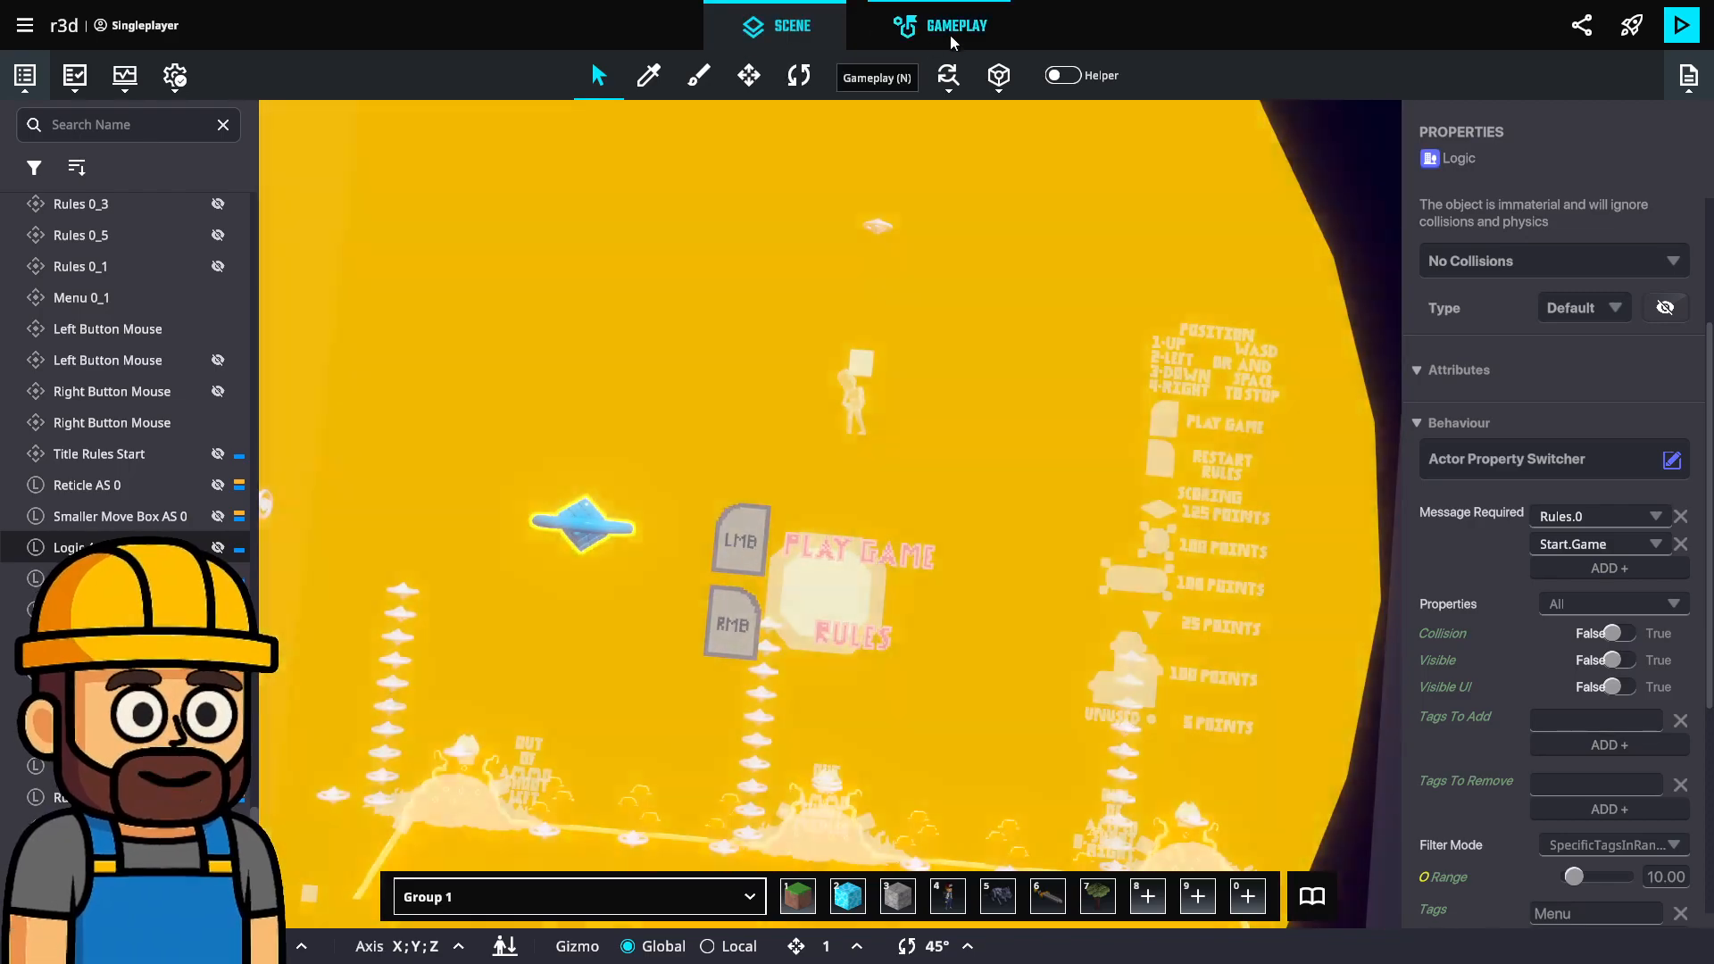
Examine the mouse input triggers and the left-button If/else comparison rules on the Admin/Events board of the game rules.
{"action": "left_click", "coordinate": [946, 27]}
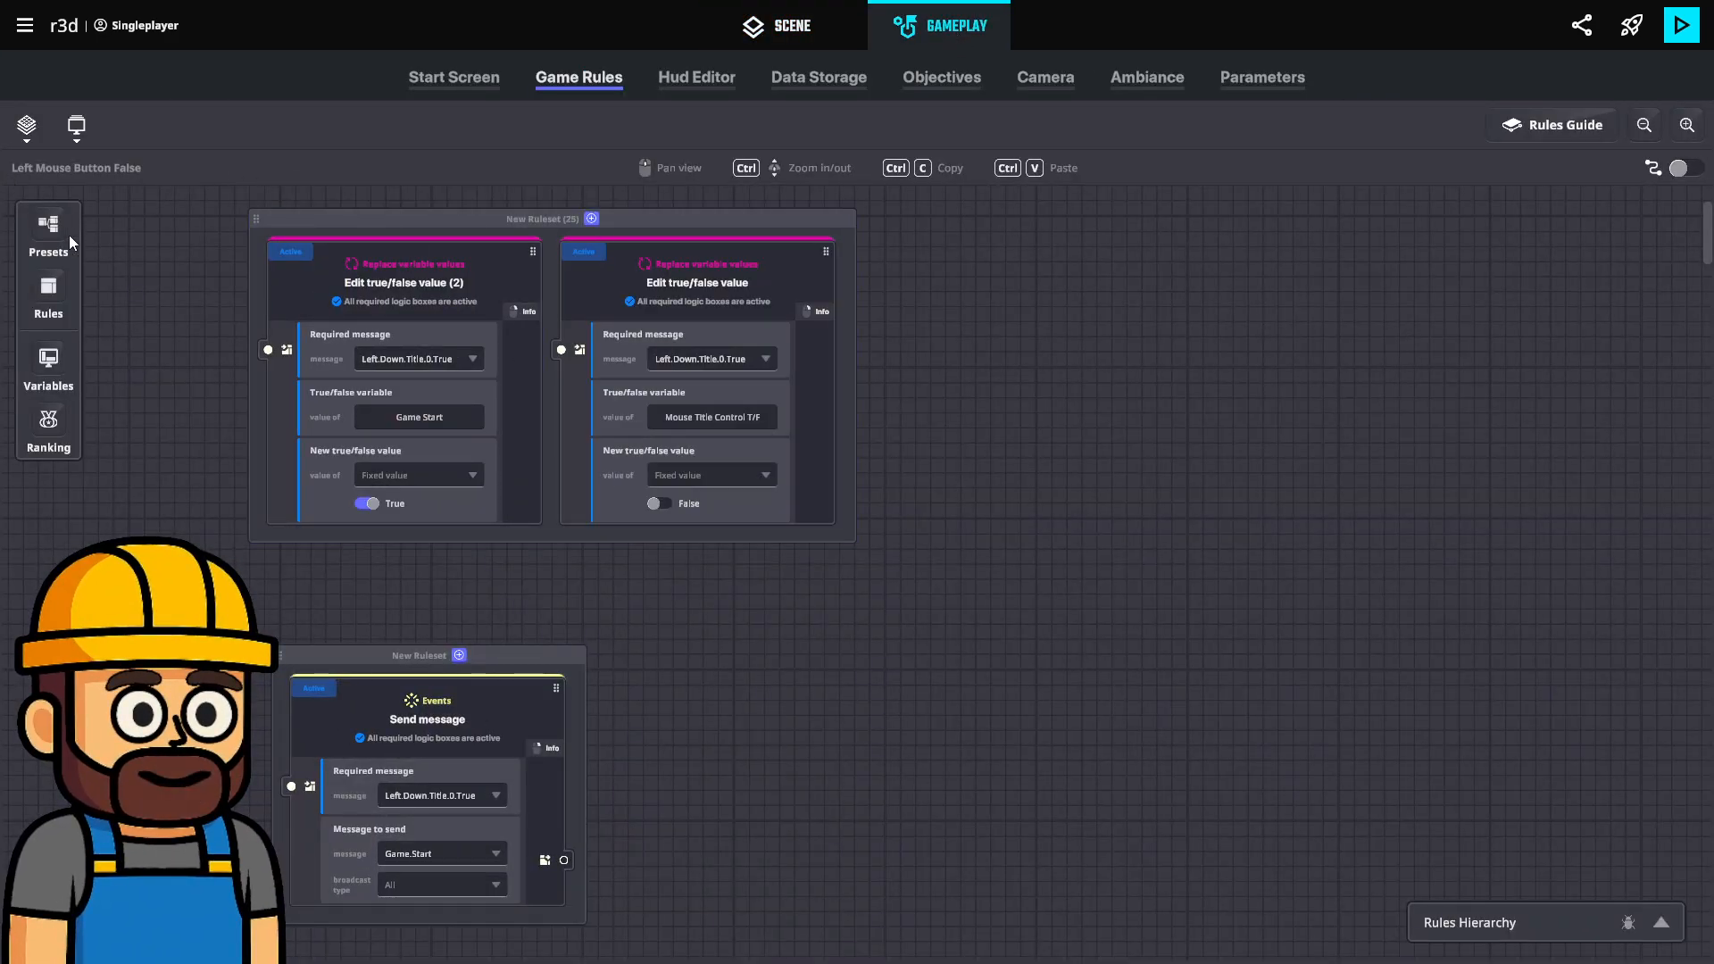
{"action": "left_click", "coordinate": [26, 127]}
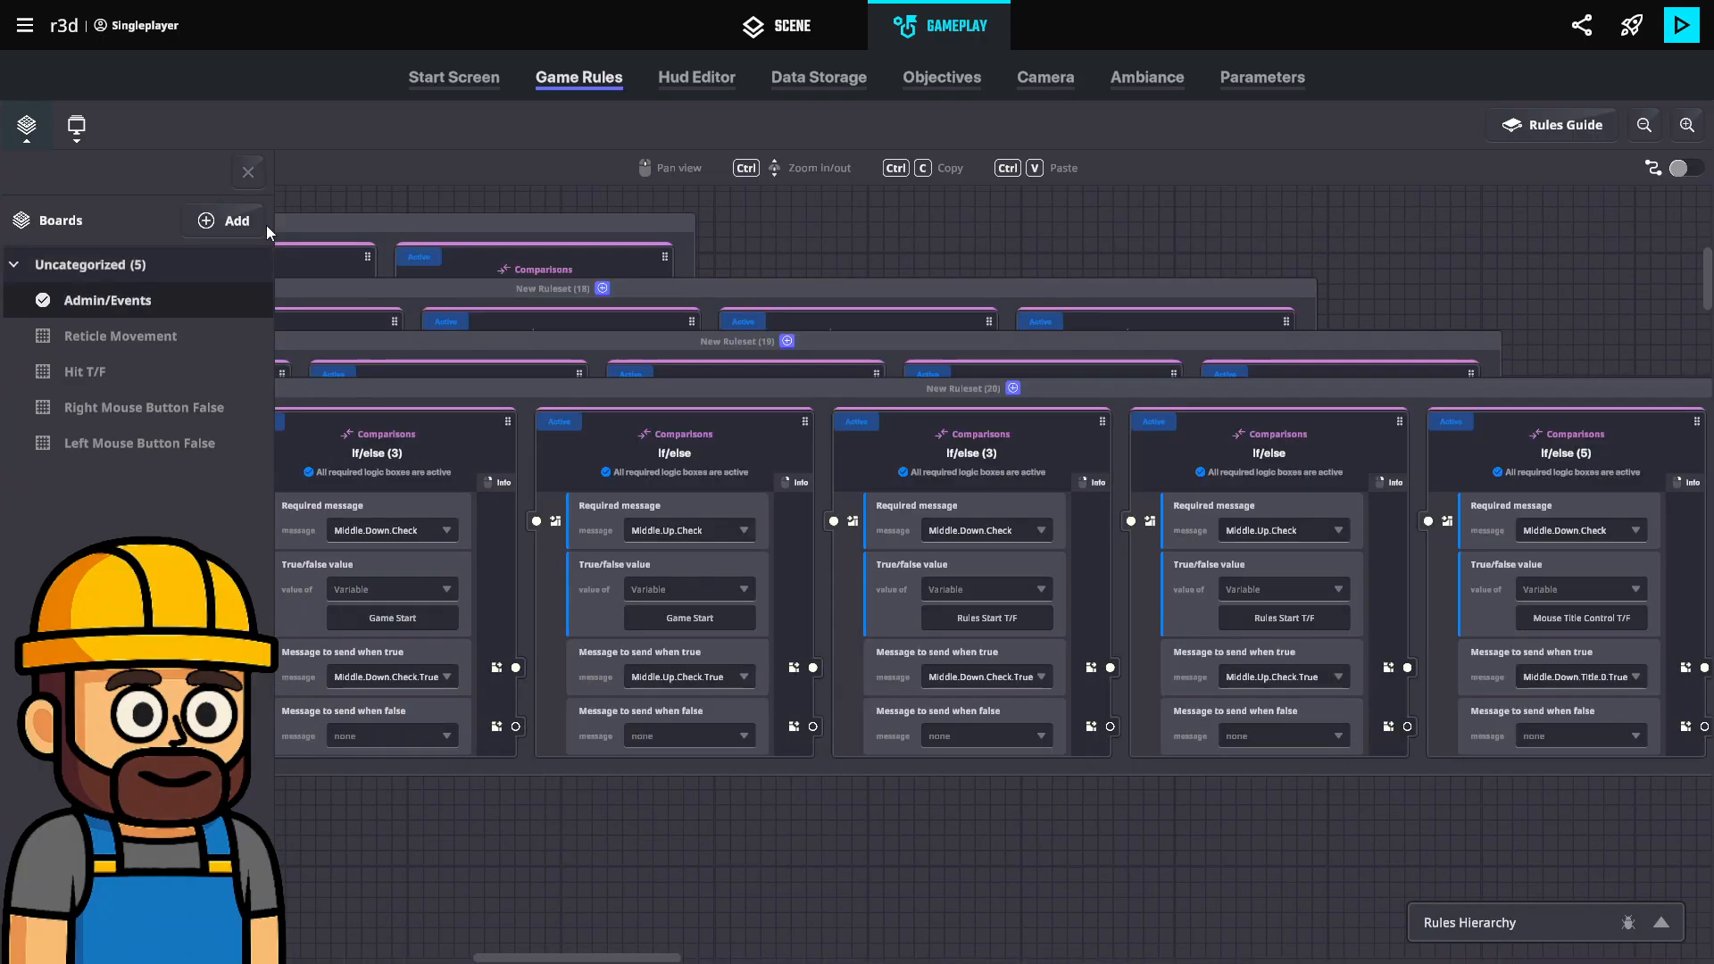
{"action": "left_click", "coordinate": [248, 172]}
{"action": "left_click_drag", "start_coordinate": [836, 340], "coordinate": [857, 957]}
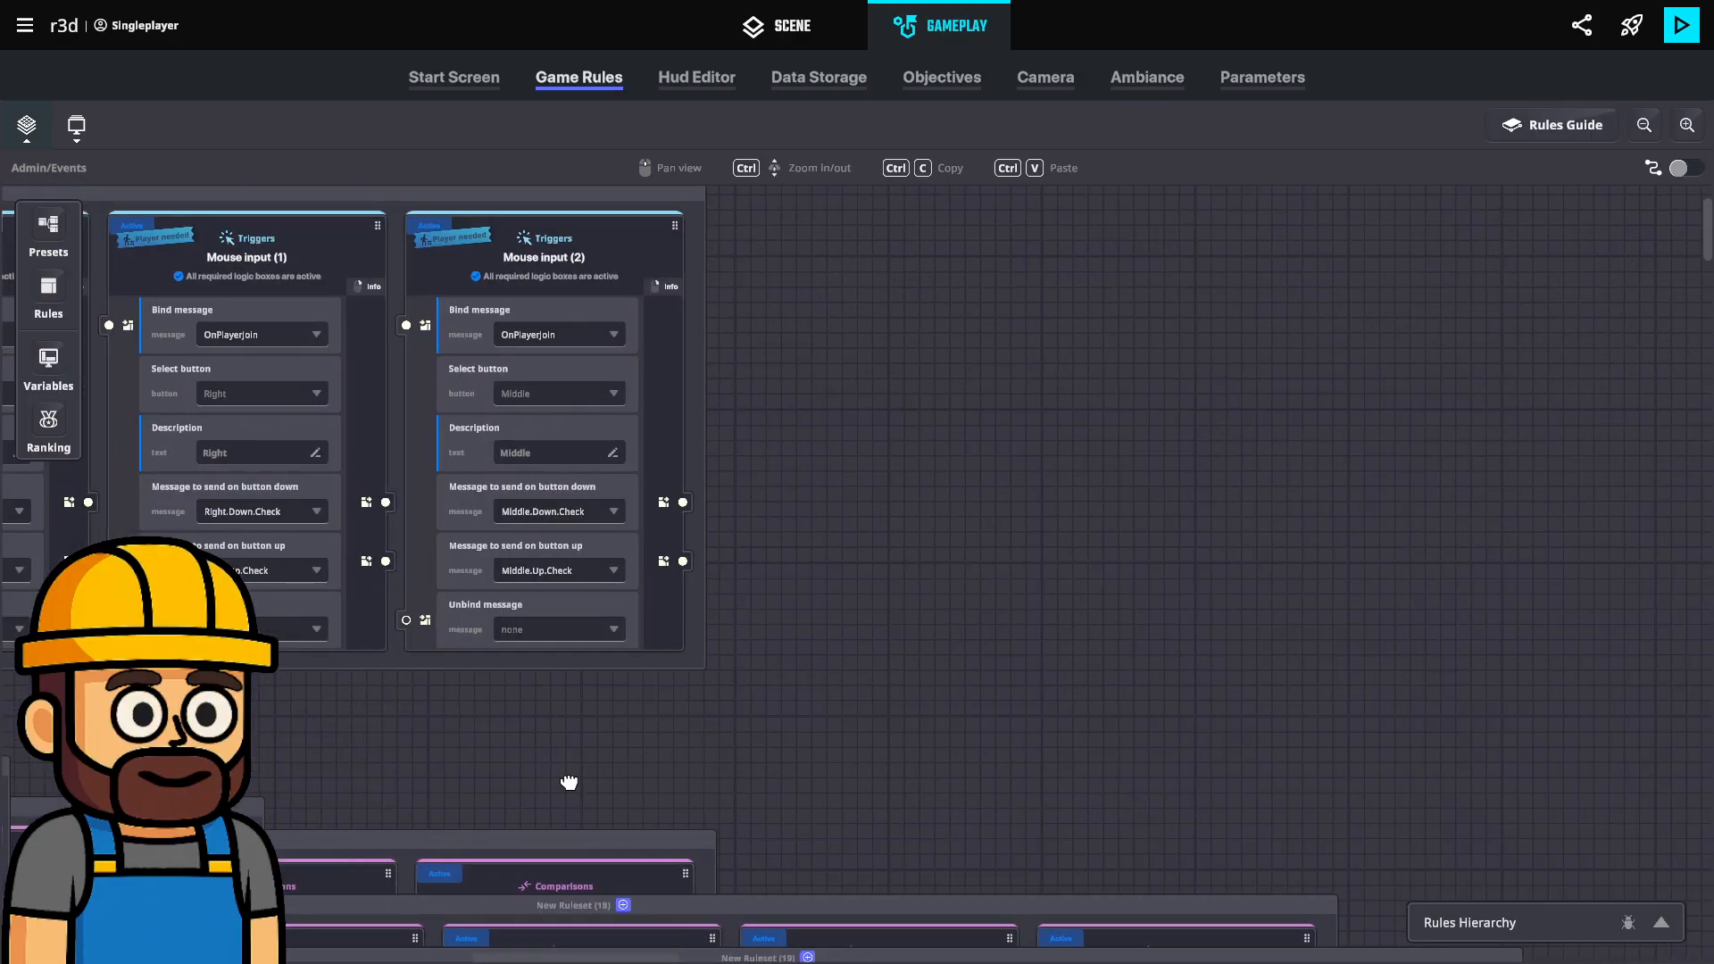
{"action": "left_click_drag", "start_coordinate": [568, 783], "coordinate": [936, 805]}
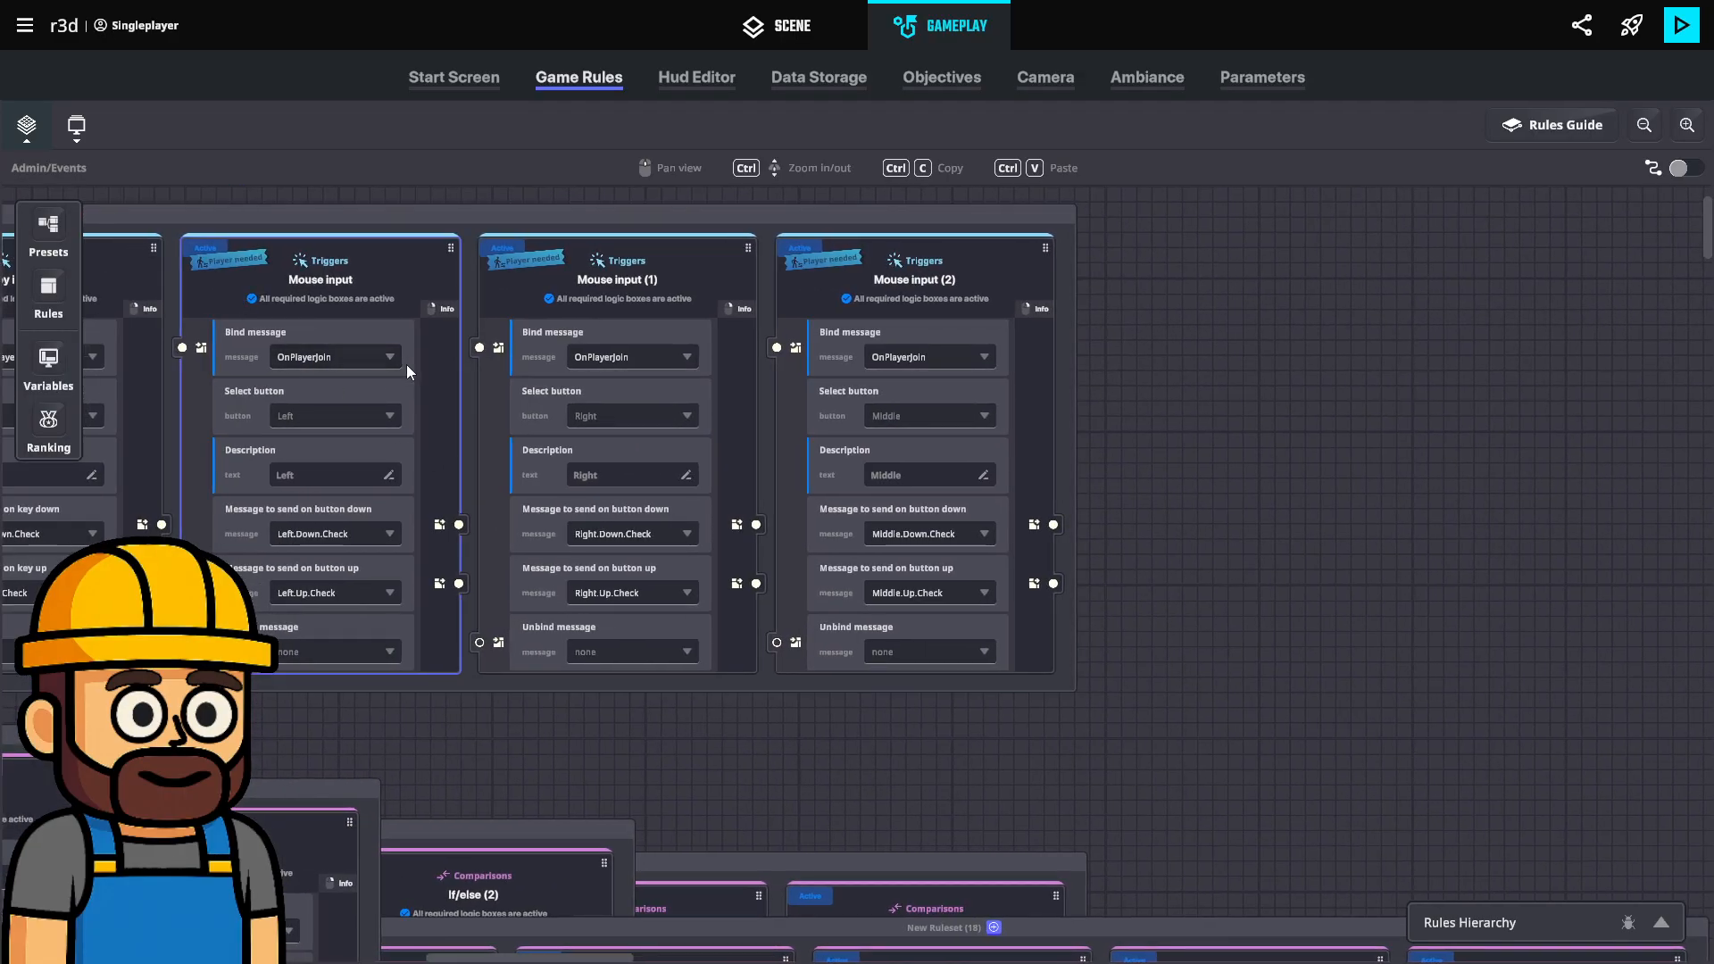
{"action": "scroll", "coordinate": [416, 739], "scroll_direction": "down", "scroll_amount": 1}
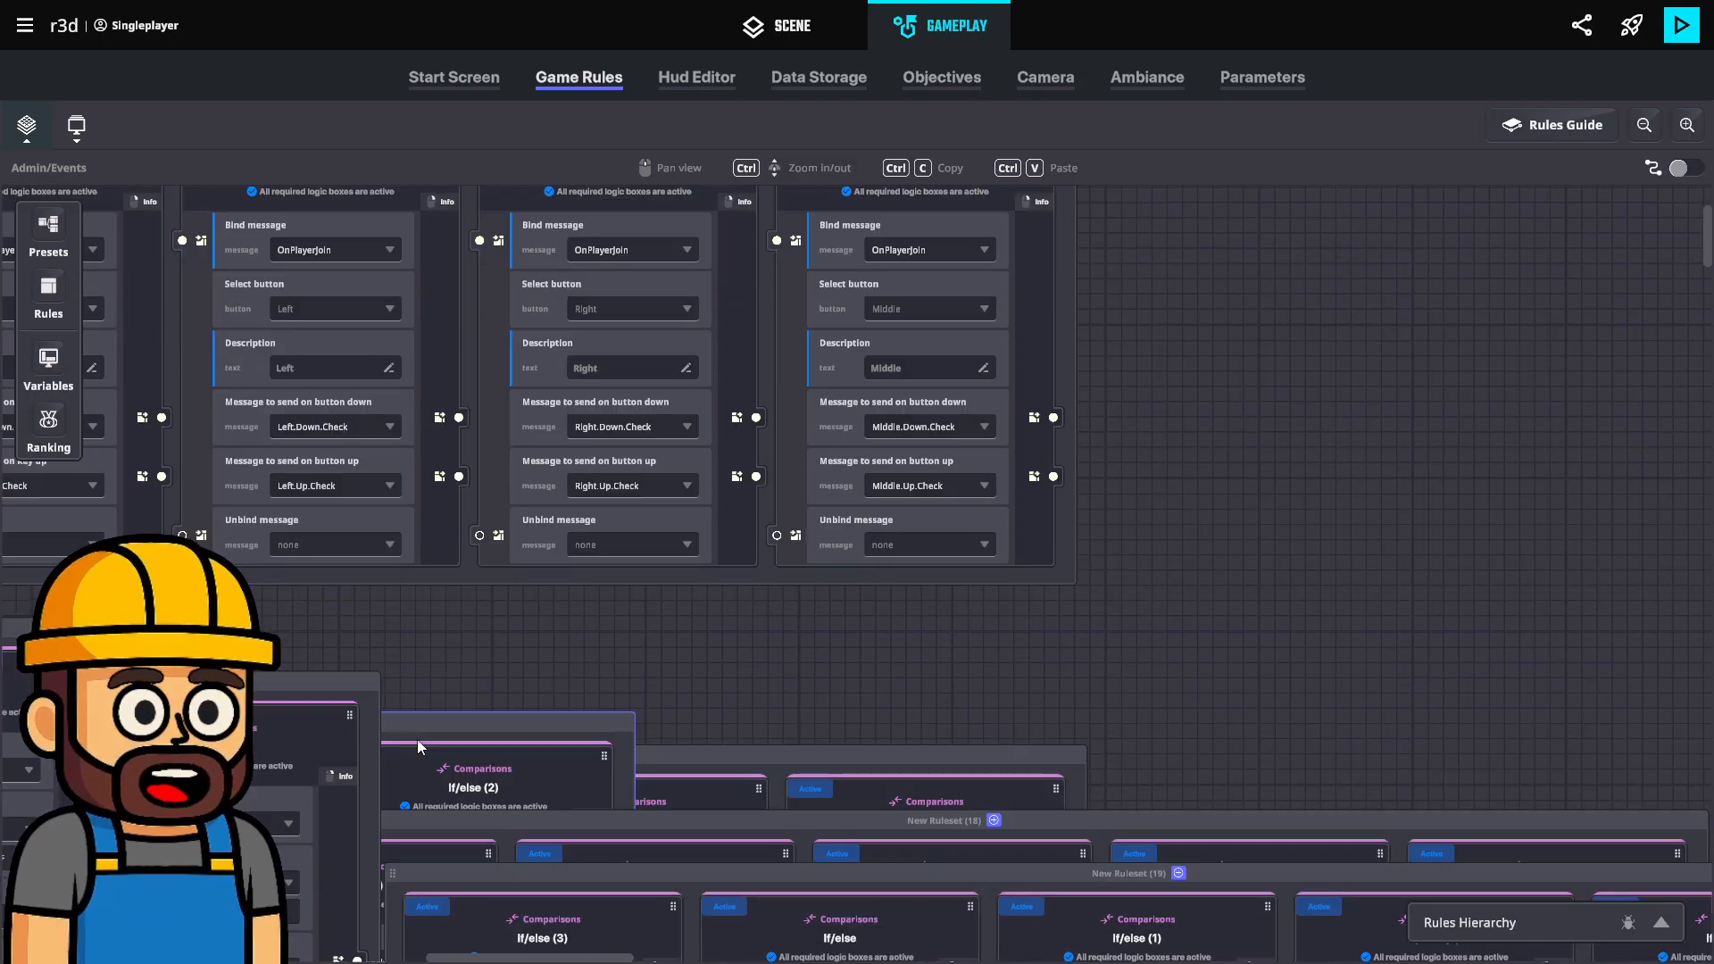
{"action": "left_click", "coordinate": [477, 817]}
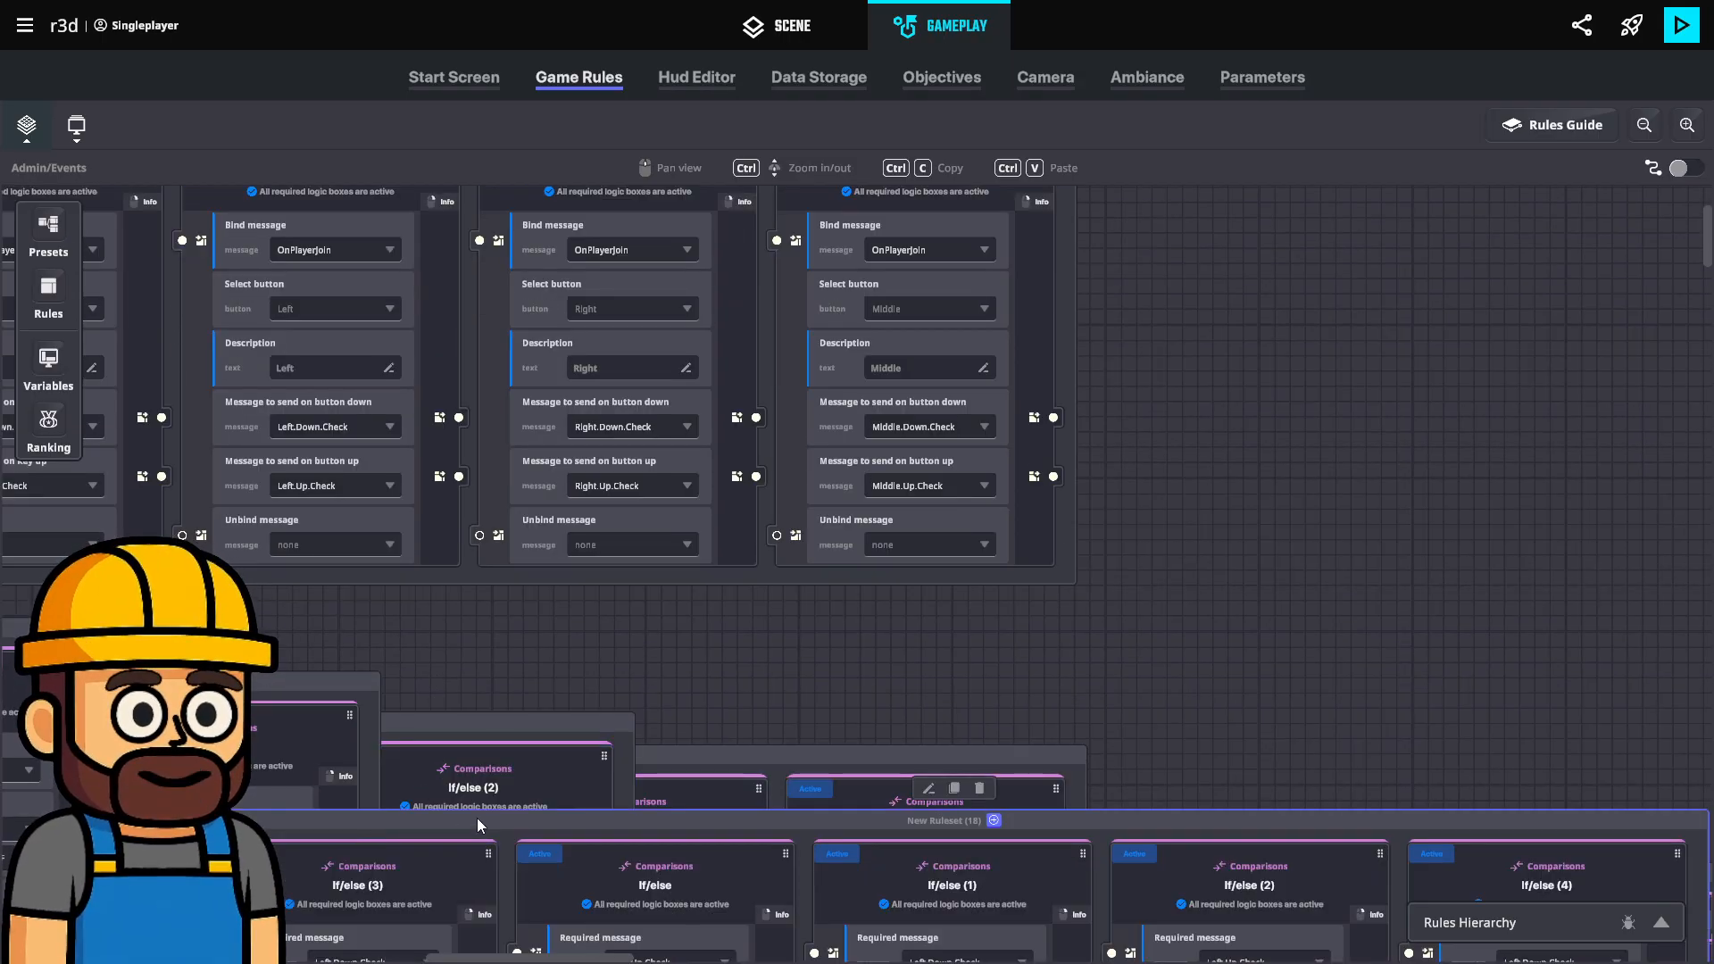
{"action": "left_click_drag", "start_coordinate": [442, 664], "coordinate": [453, 331]}
{"action": "left_click_drag", "start_coordinate": [456, 716], "coordinate": [432, 709]}
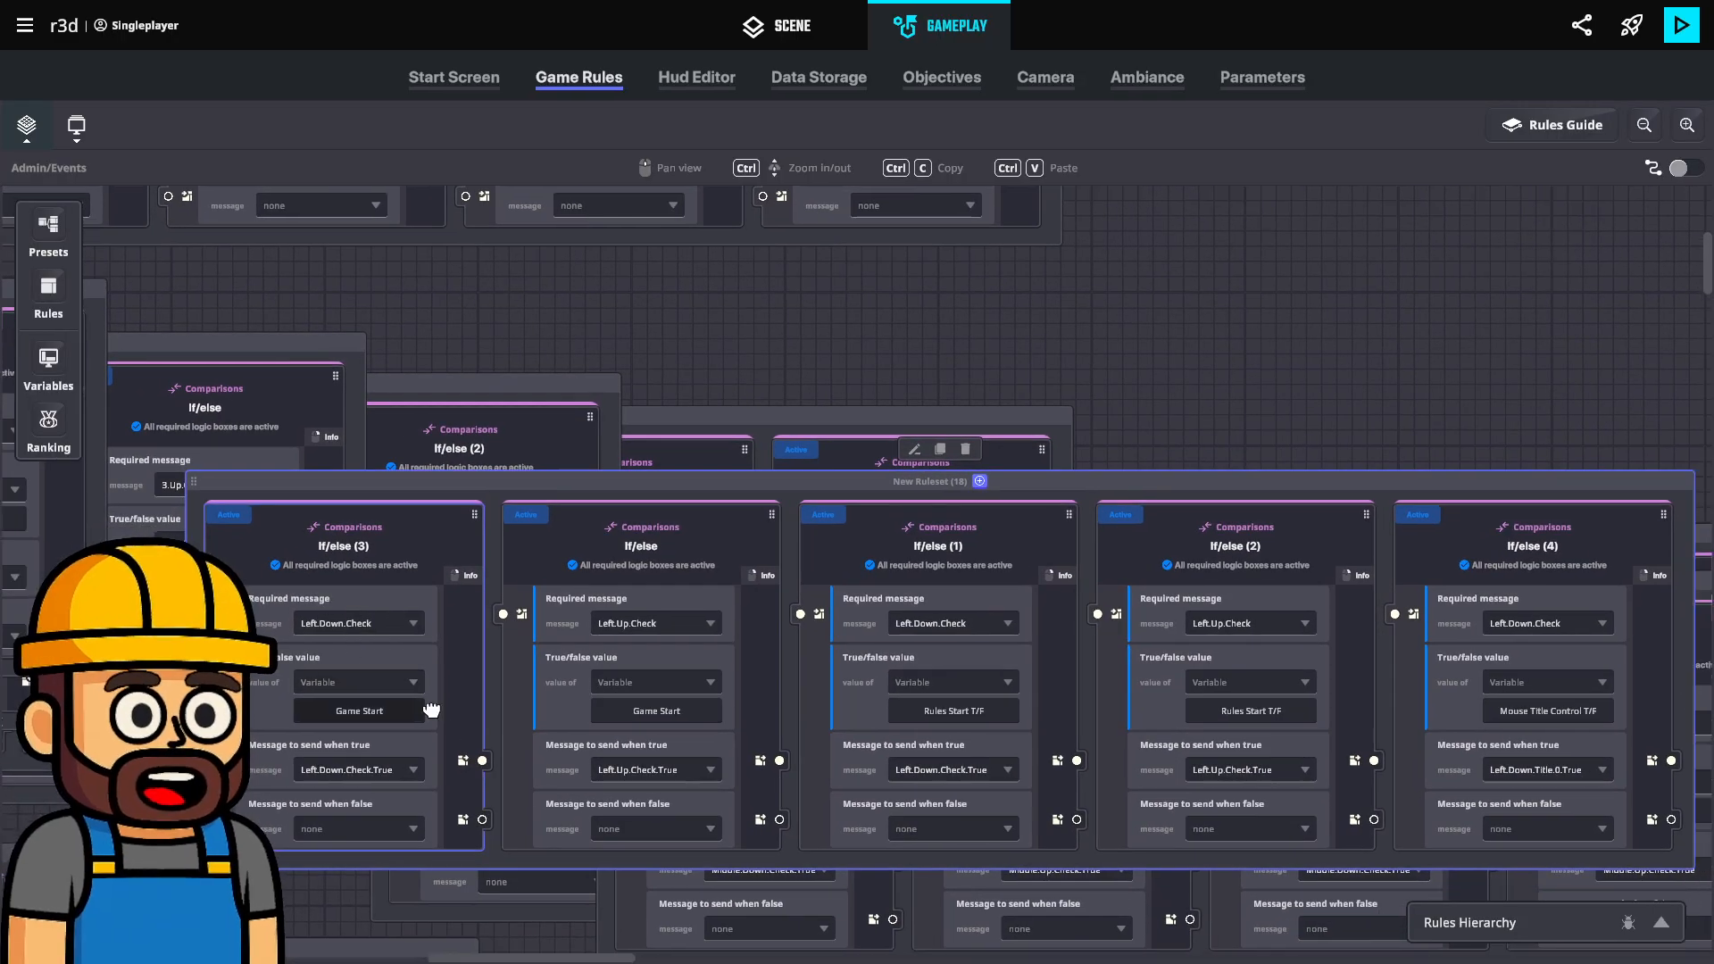
{"action": "left_click", "coordinate": [440, 640]}
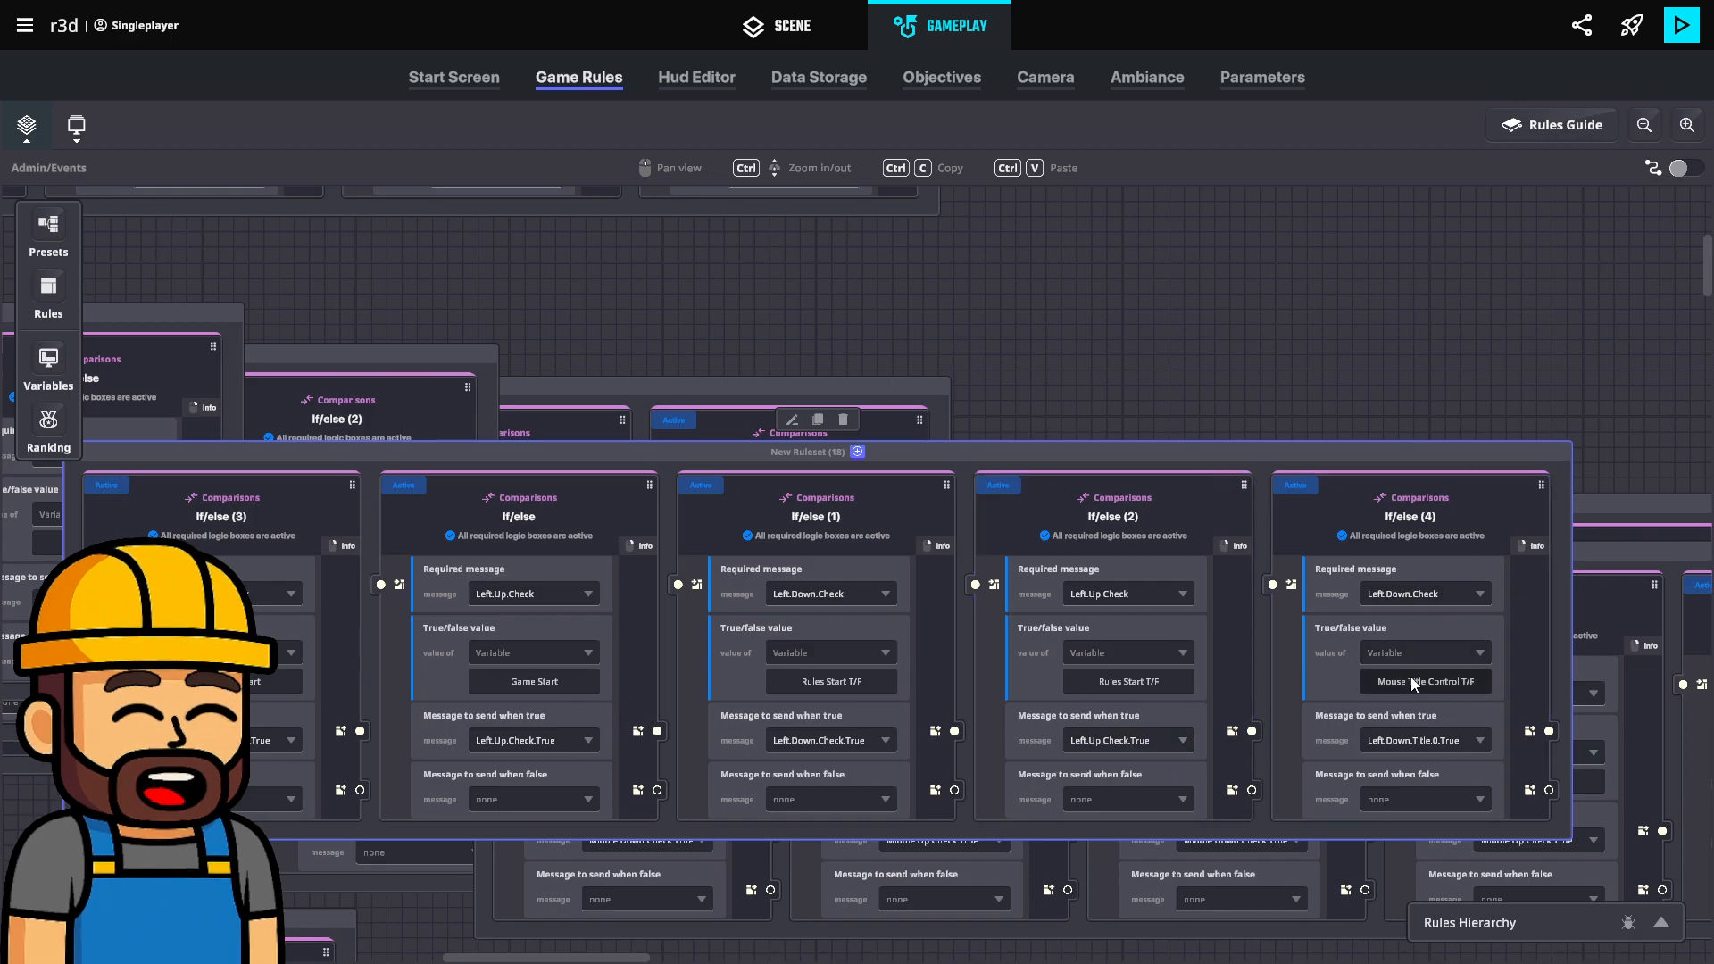
Look up the Mouse Title Control T/F variable's settings in the game variables.
{"action": "left_click", "coordinate": [59, 357]}
{"action": "scroll", "coordinate": [335, 586], "scroll_direction": "down", "scroll_amount": 5}
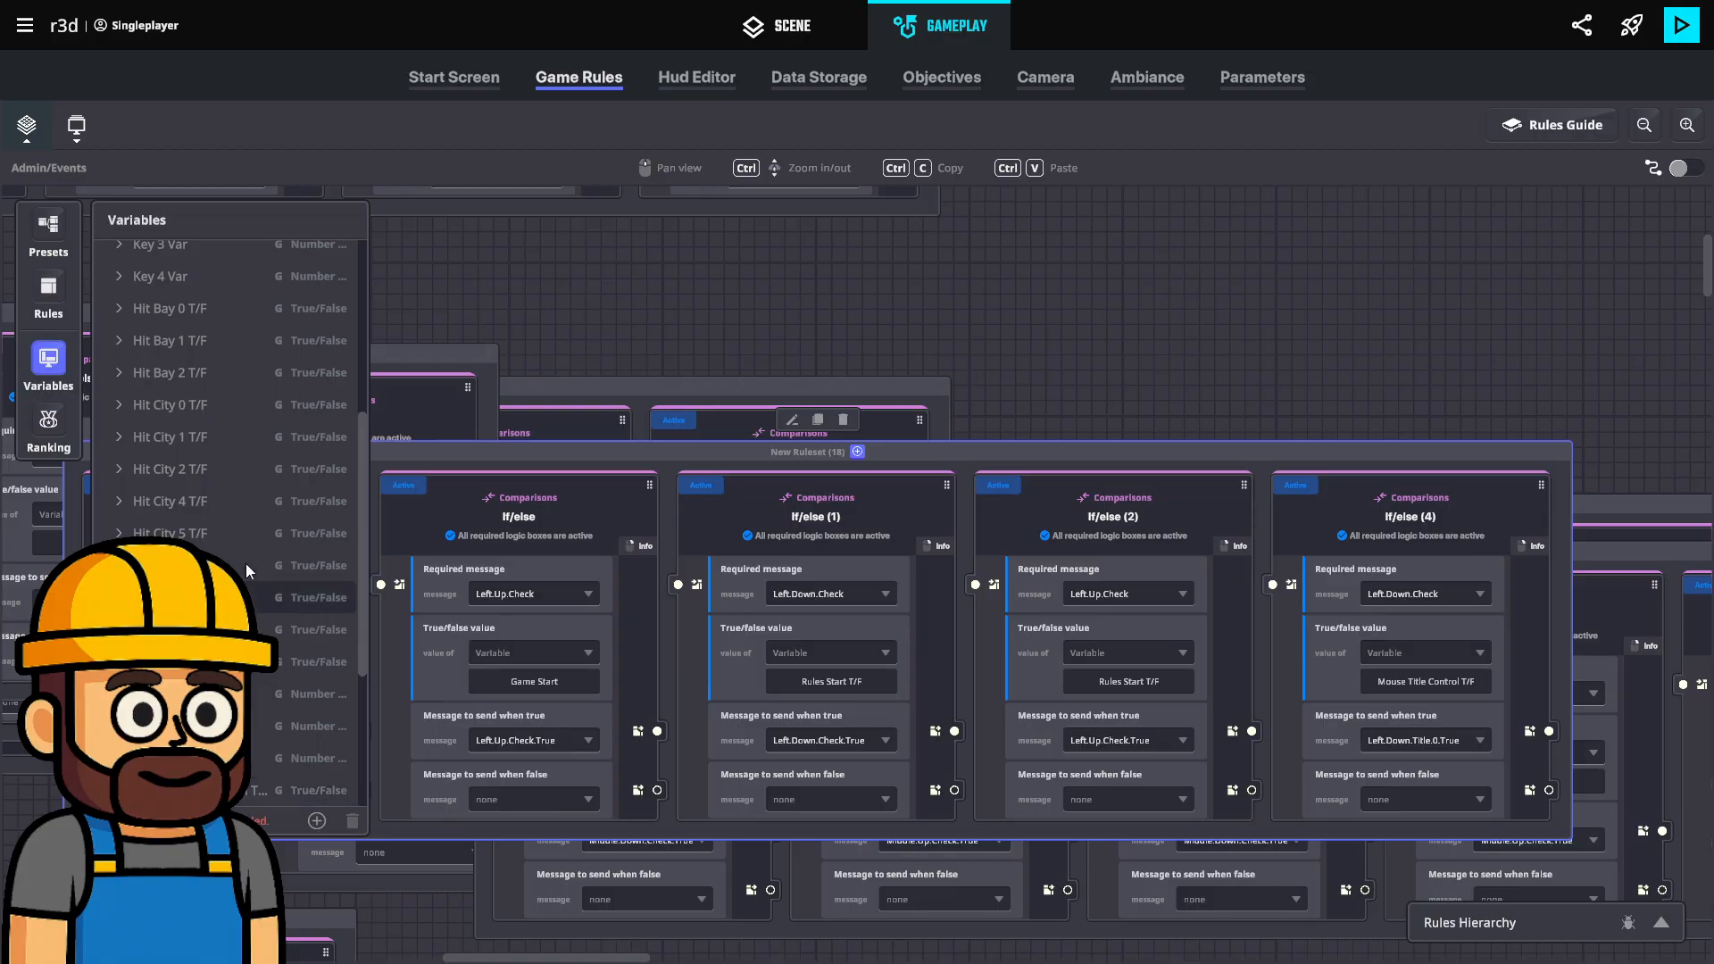
{"action": "scroll", "coordinate": [244, 564], "scroll_direction": "down", "scroll_amount": 5}
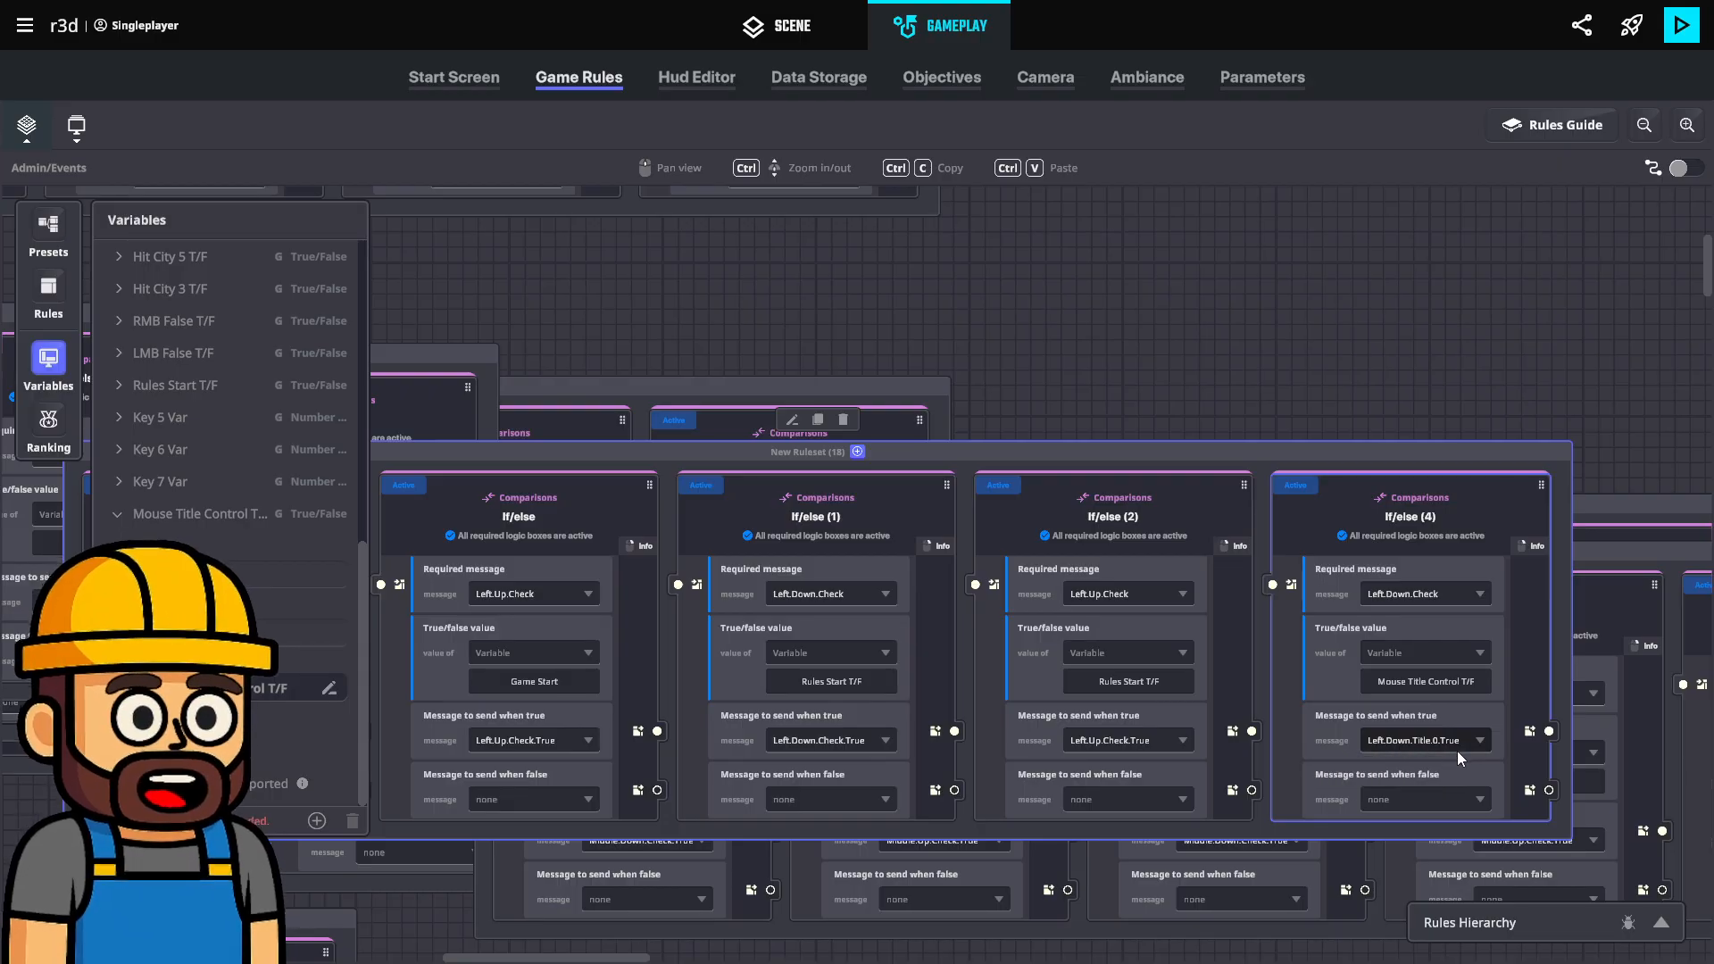
{"action": "left_click", "coordinate": [48, 361]}
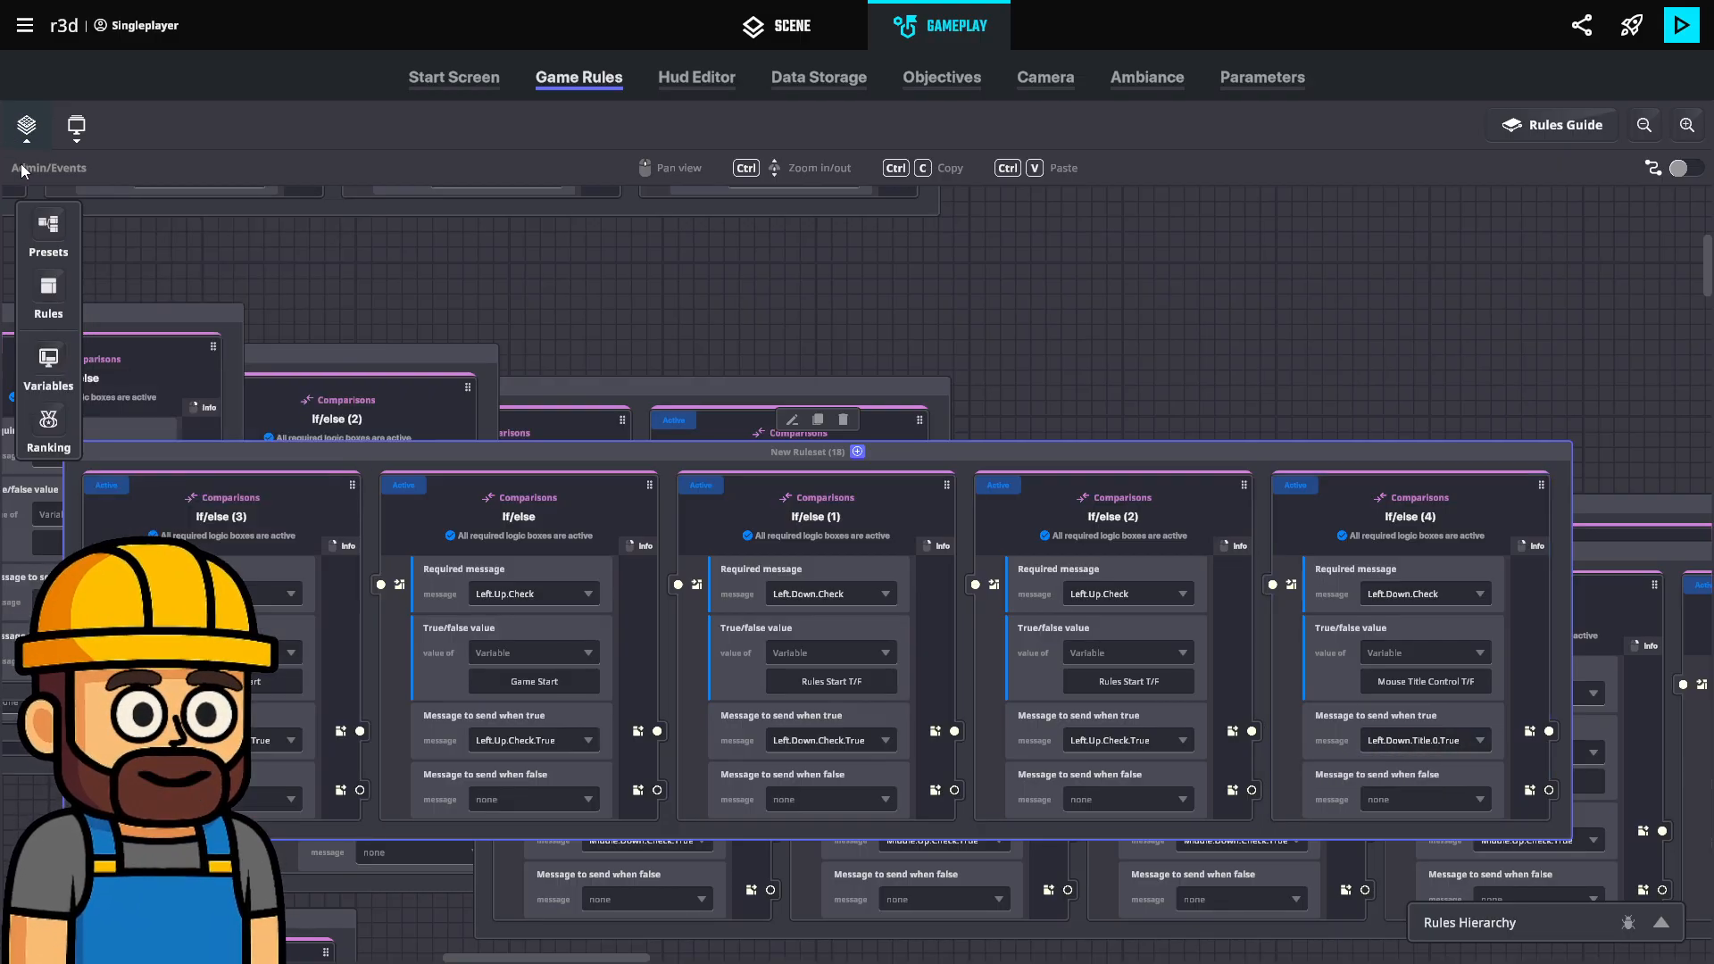
On the Left Mouse Button False board, shift the variable-editing ruleset slightly and set the new value for Mouse Title Control T/F to True.
{"action": "left_click", "coordinate": [32, 132]}
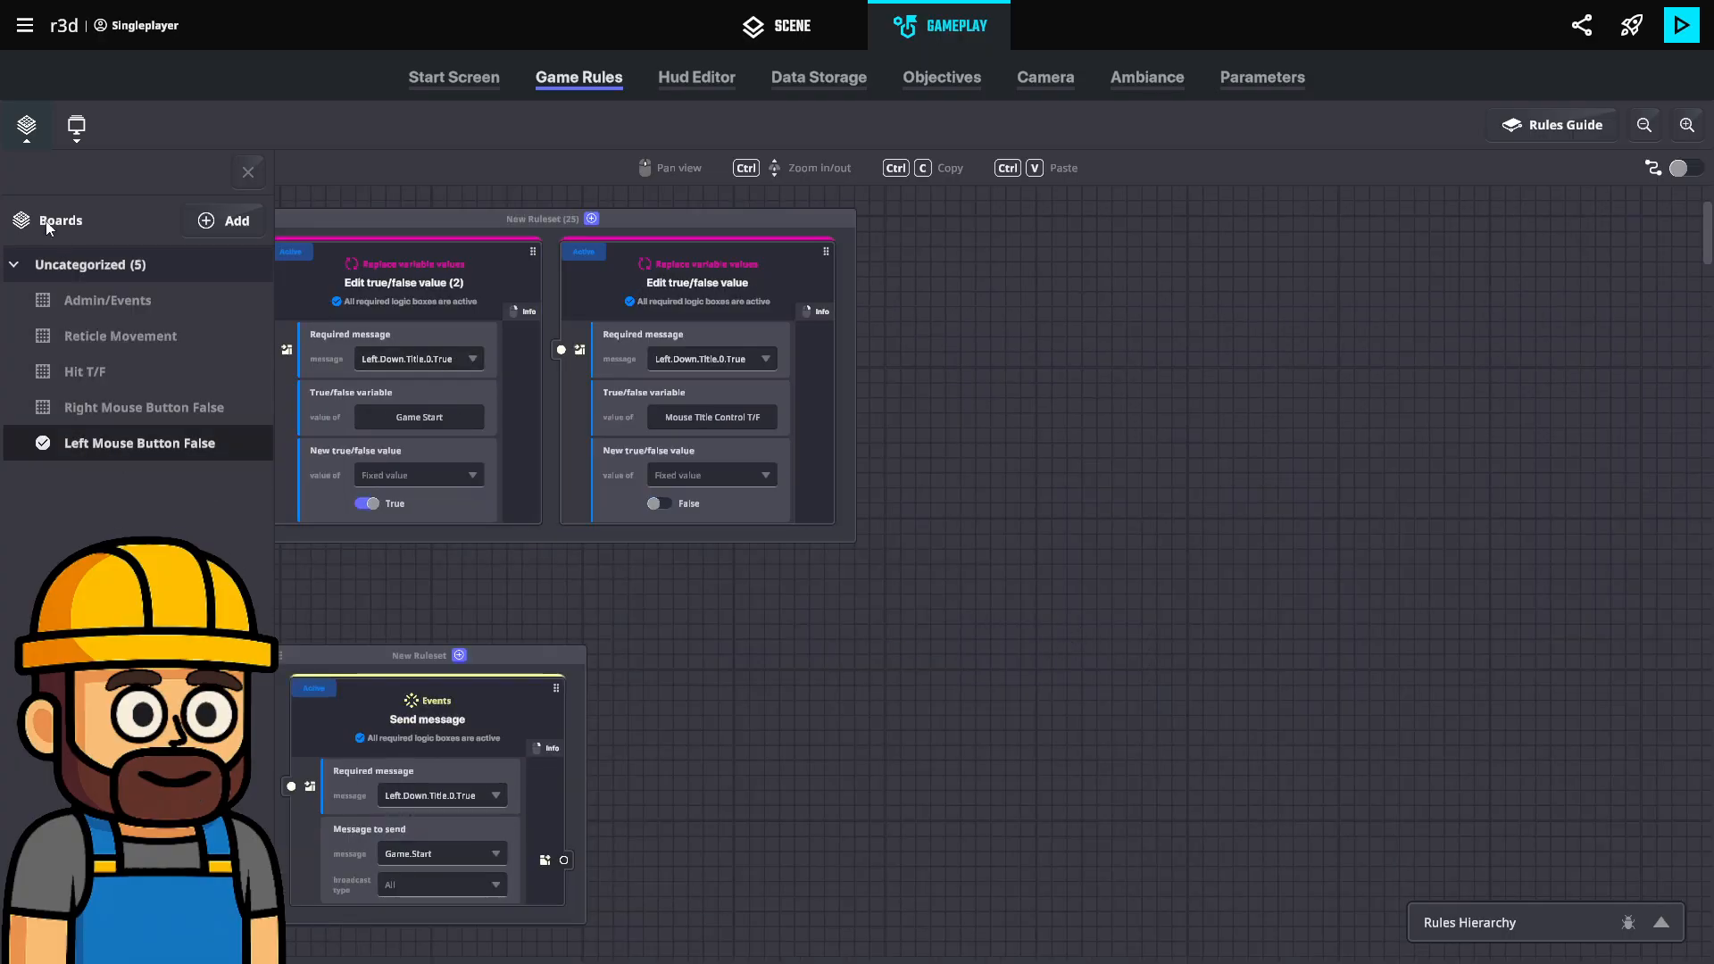
{"action": "left_click", "coordinate": [248, 172]}
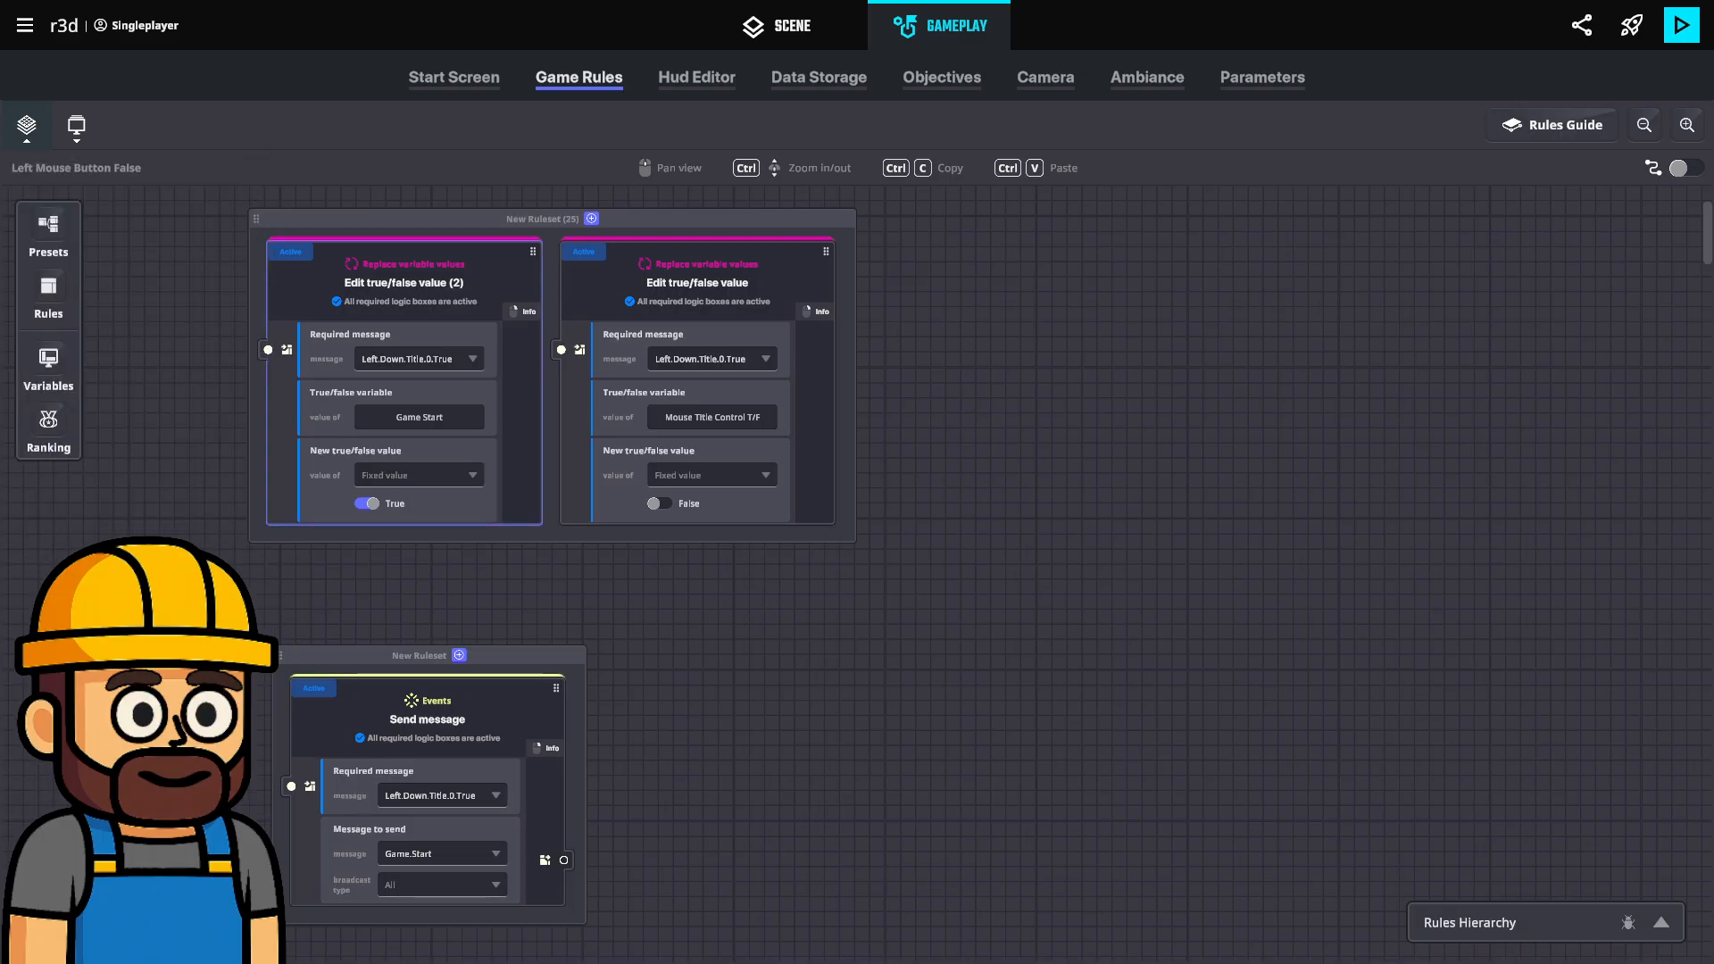
{"action": "middle_click_drag", "start_coordinate": [298, 428], "coordinate": [320, 415]}
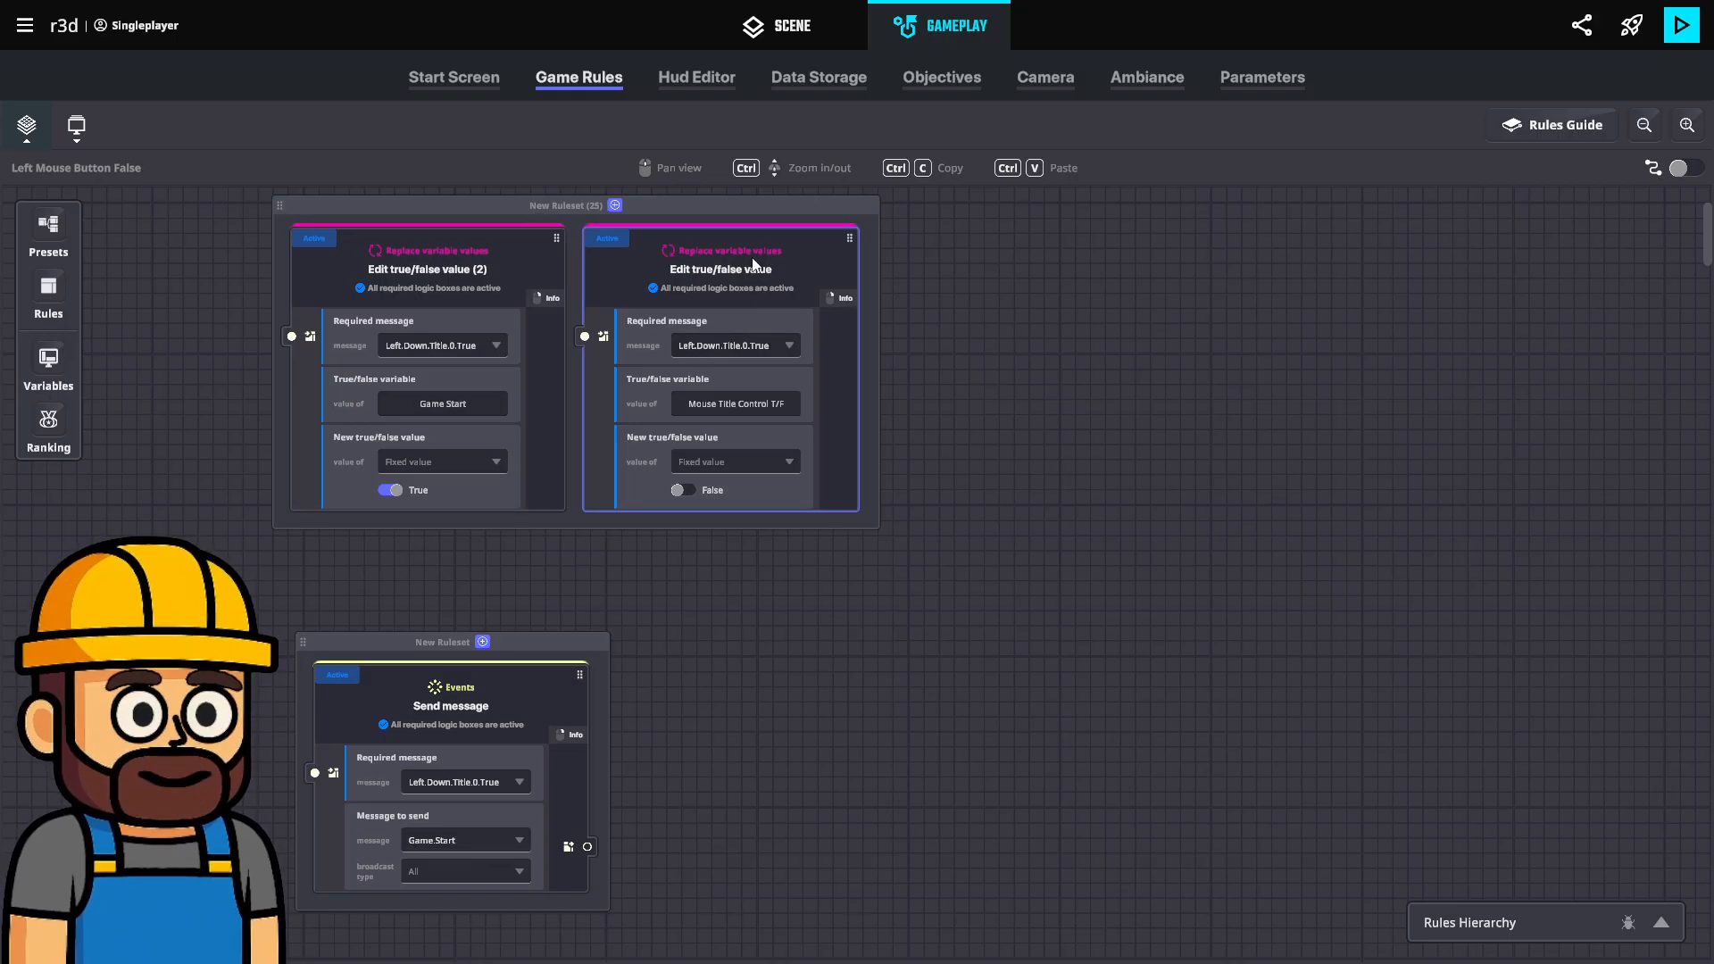
{"action": "left_click_drag", "start_coordinate": [760, 214], "coordinate": [736, 311]}
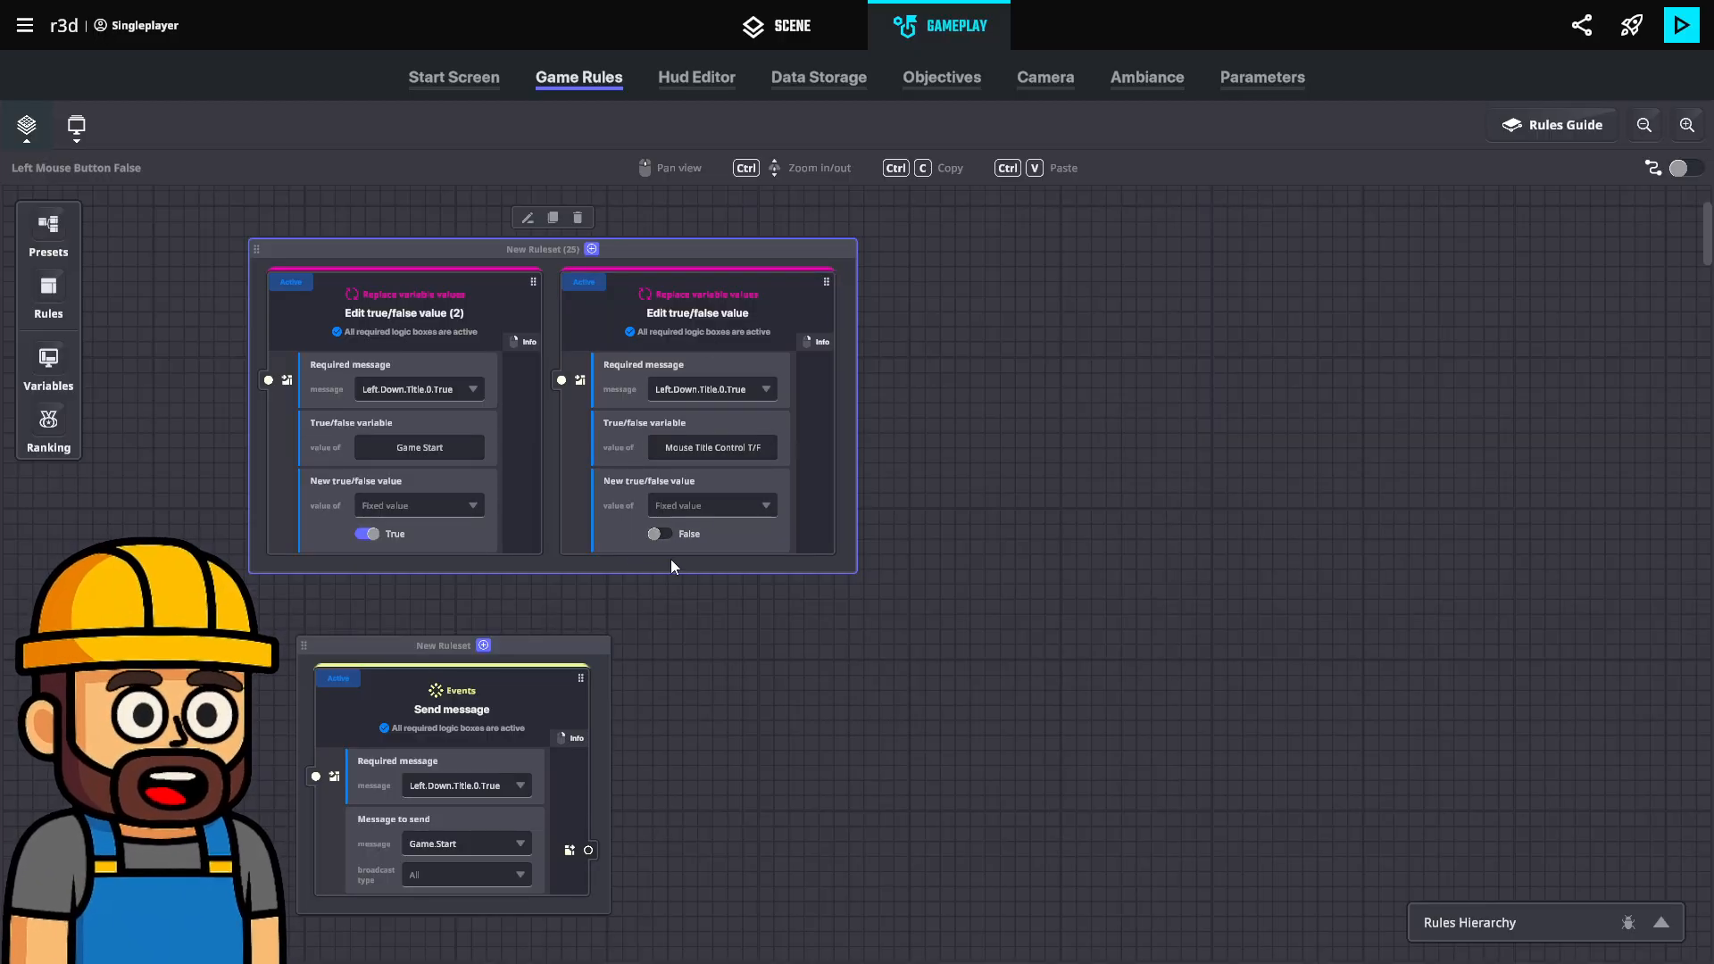
{"action": "left_click", "coordinate": [737, 480]}
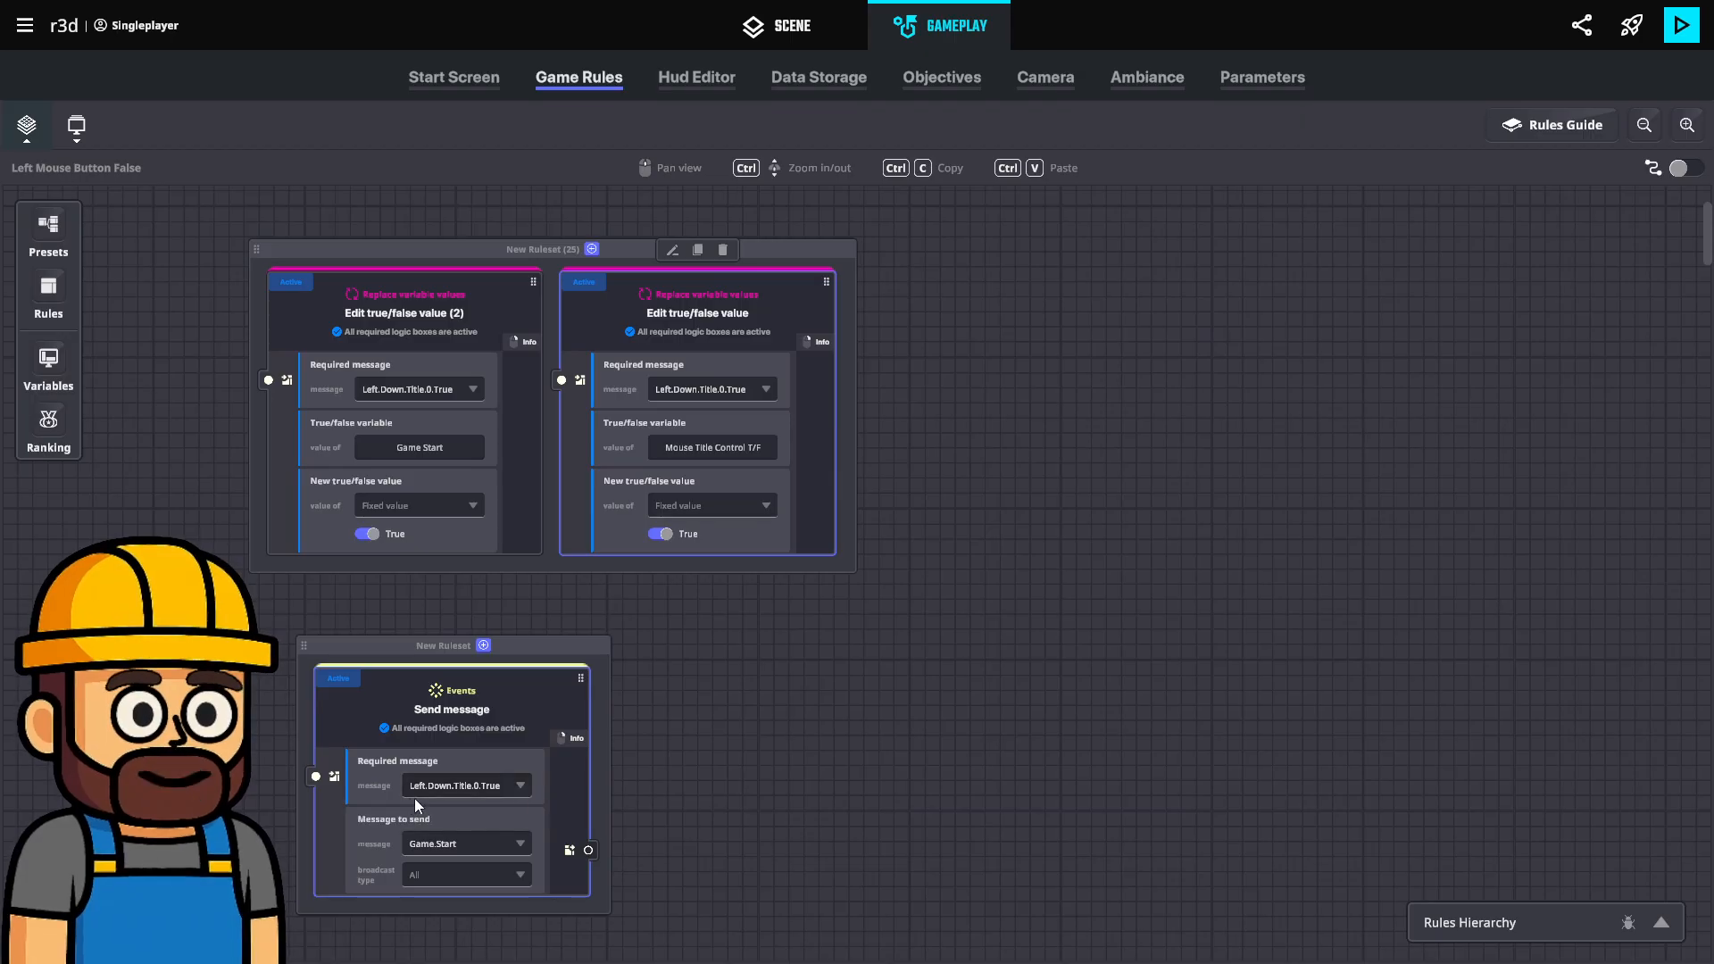
Show the rule connections on the board to check the links, and hide them again.
{"action": "left_click", "coordinate": [1686, 168]}
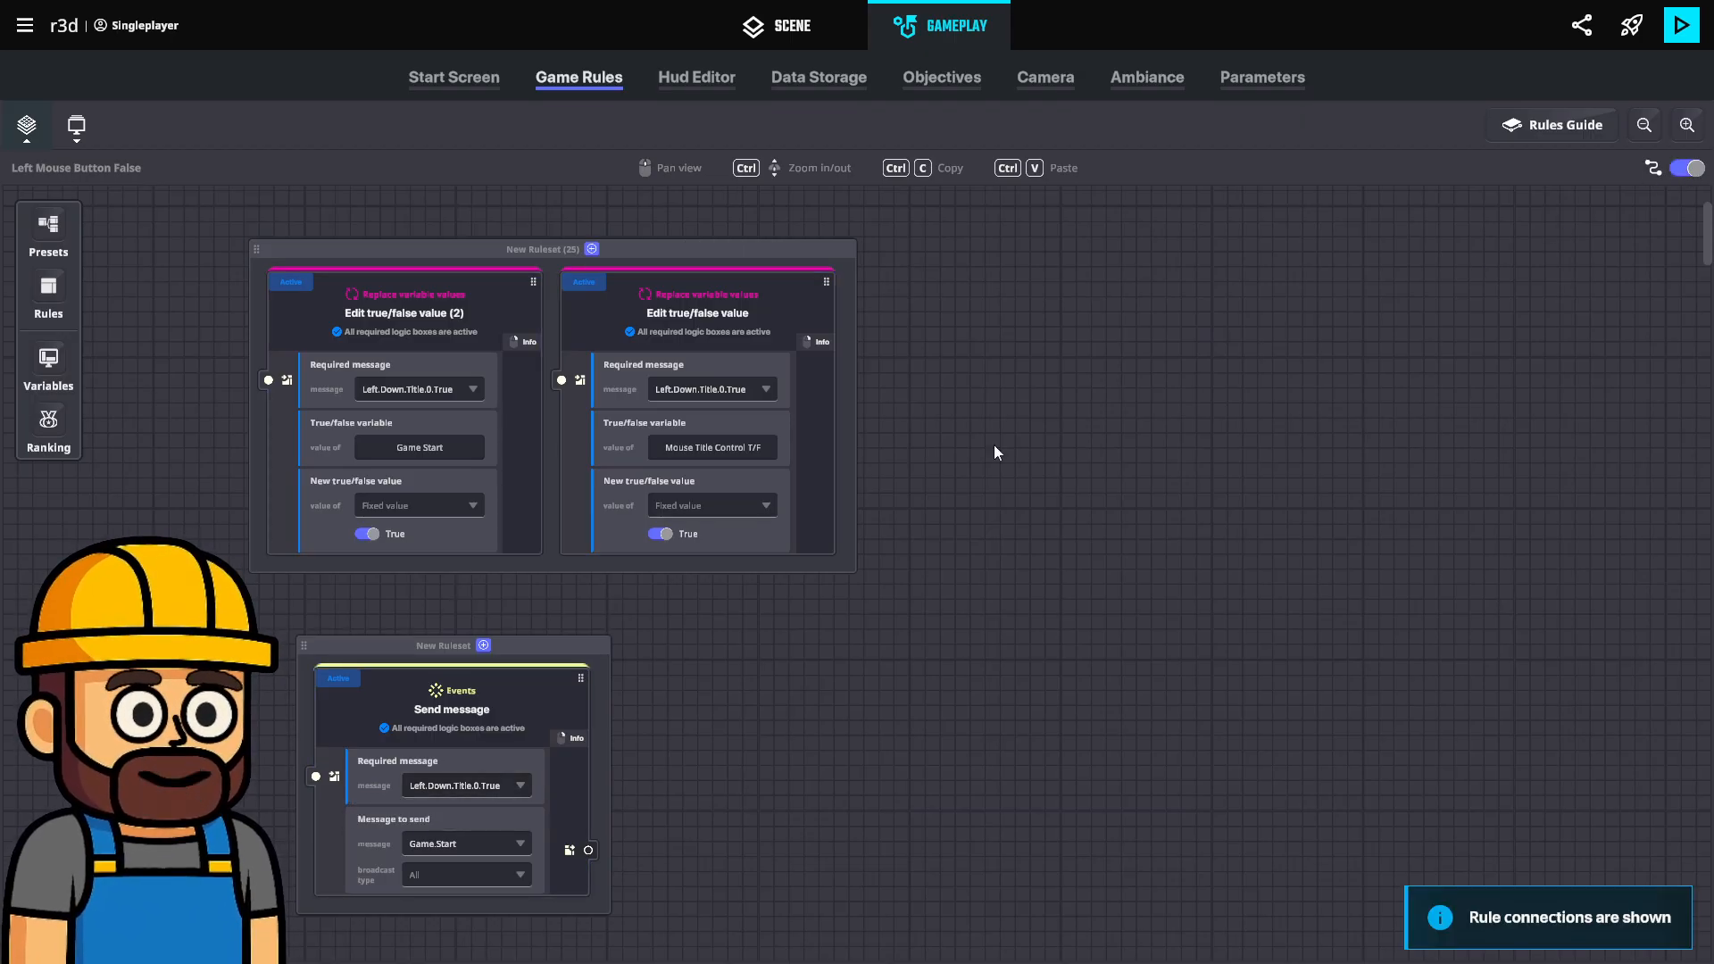
{"action": "left_click", "coordinate": [1686, 168]}
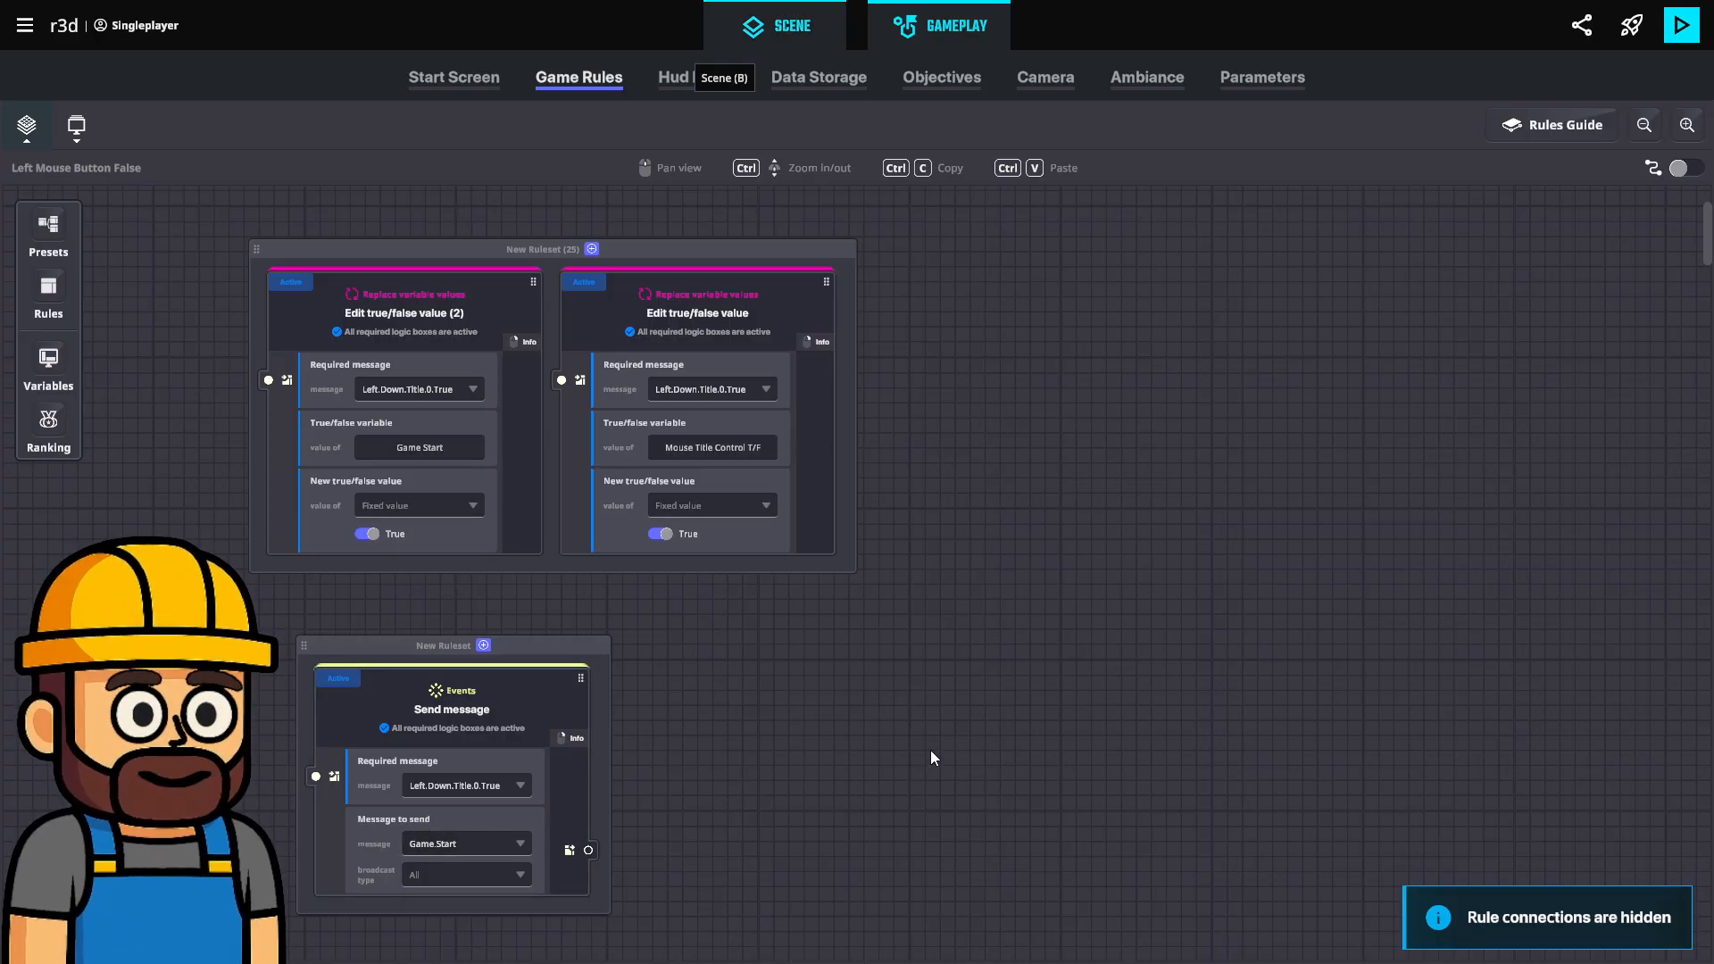
Check the title-menu logic object's message, range and tag settings against the LMB prop's tags in the scene, and playtest the game.
{"action": "key", "text": "b"}
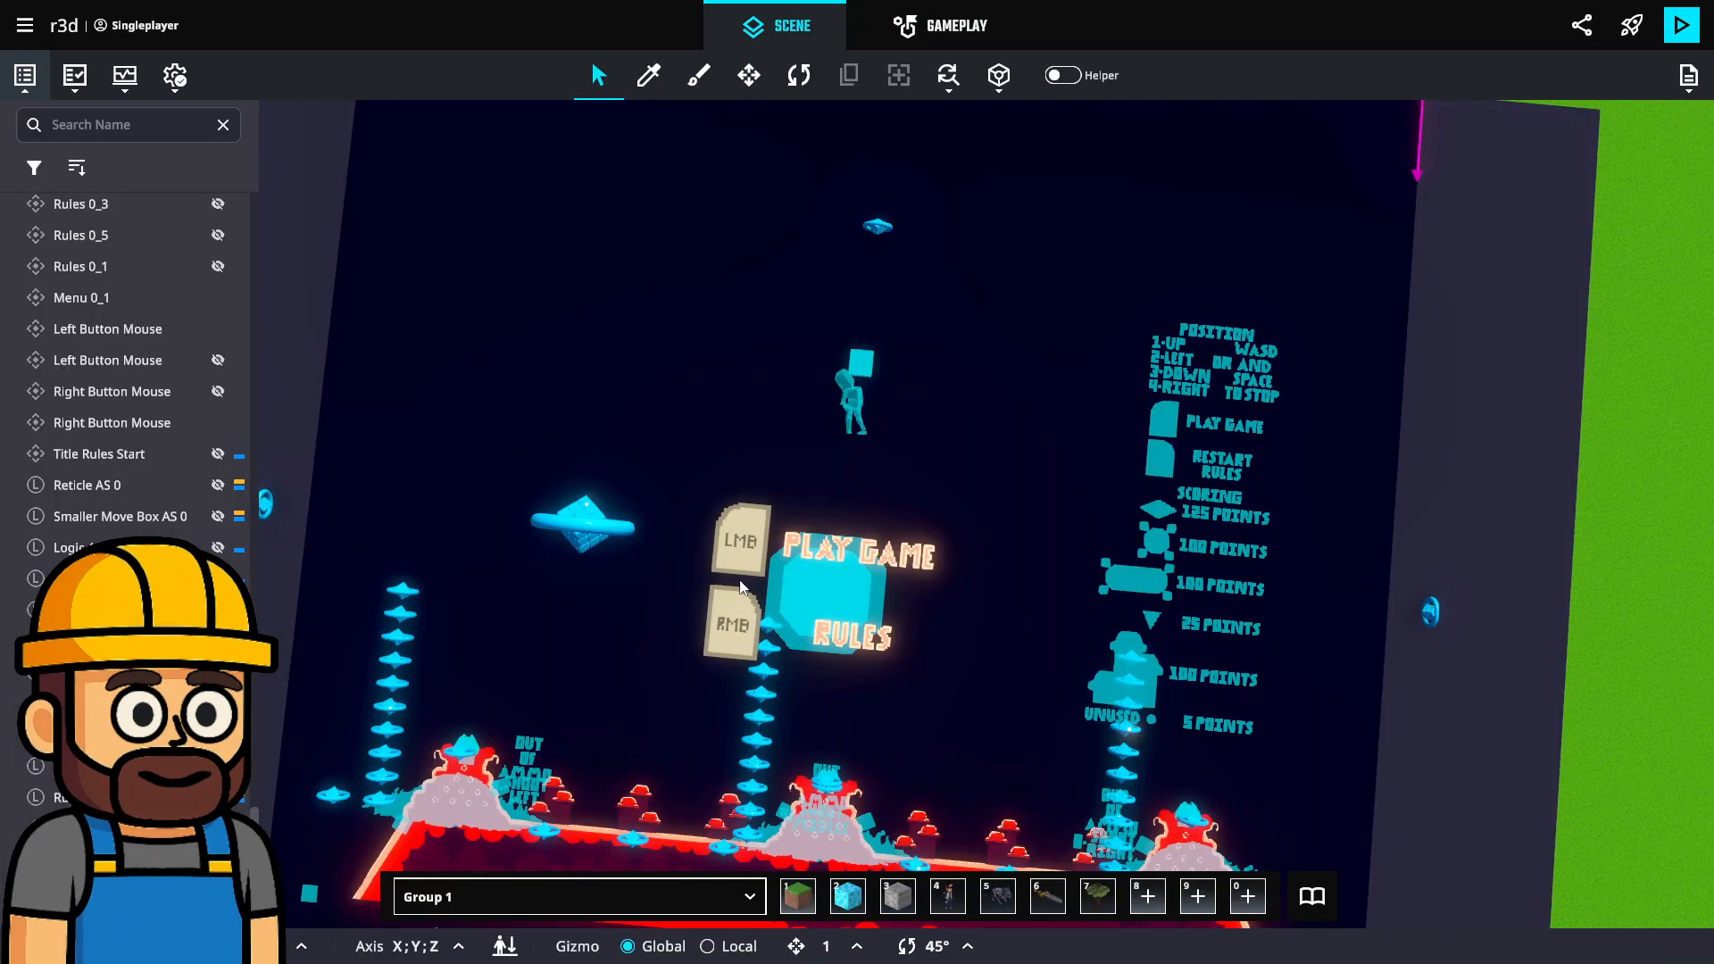
{"action": "left_click", "coordinate": [551, 532]}
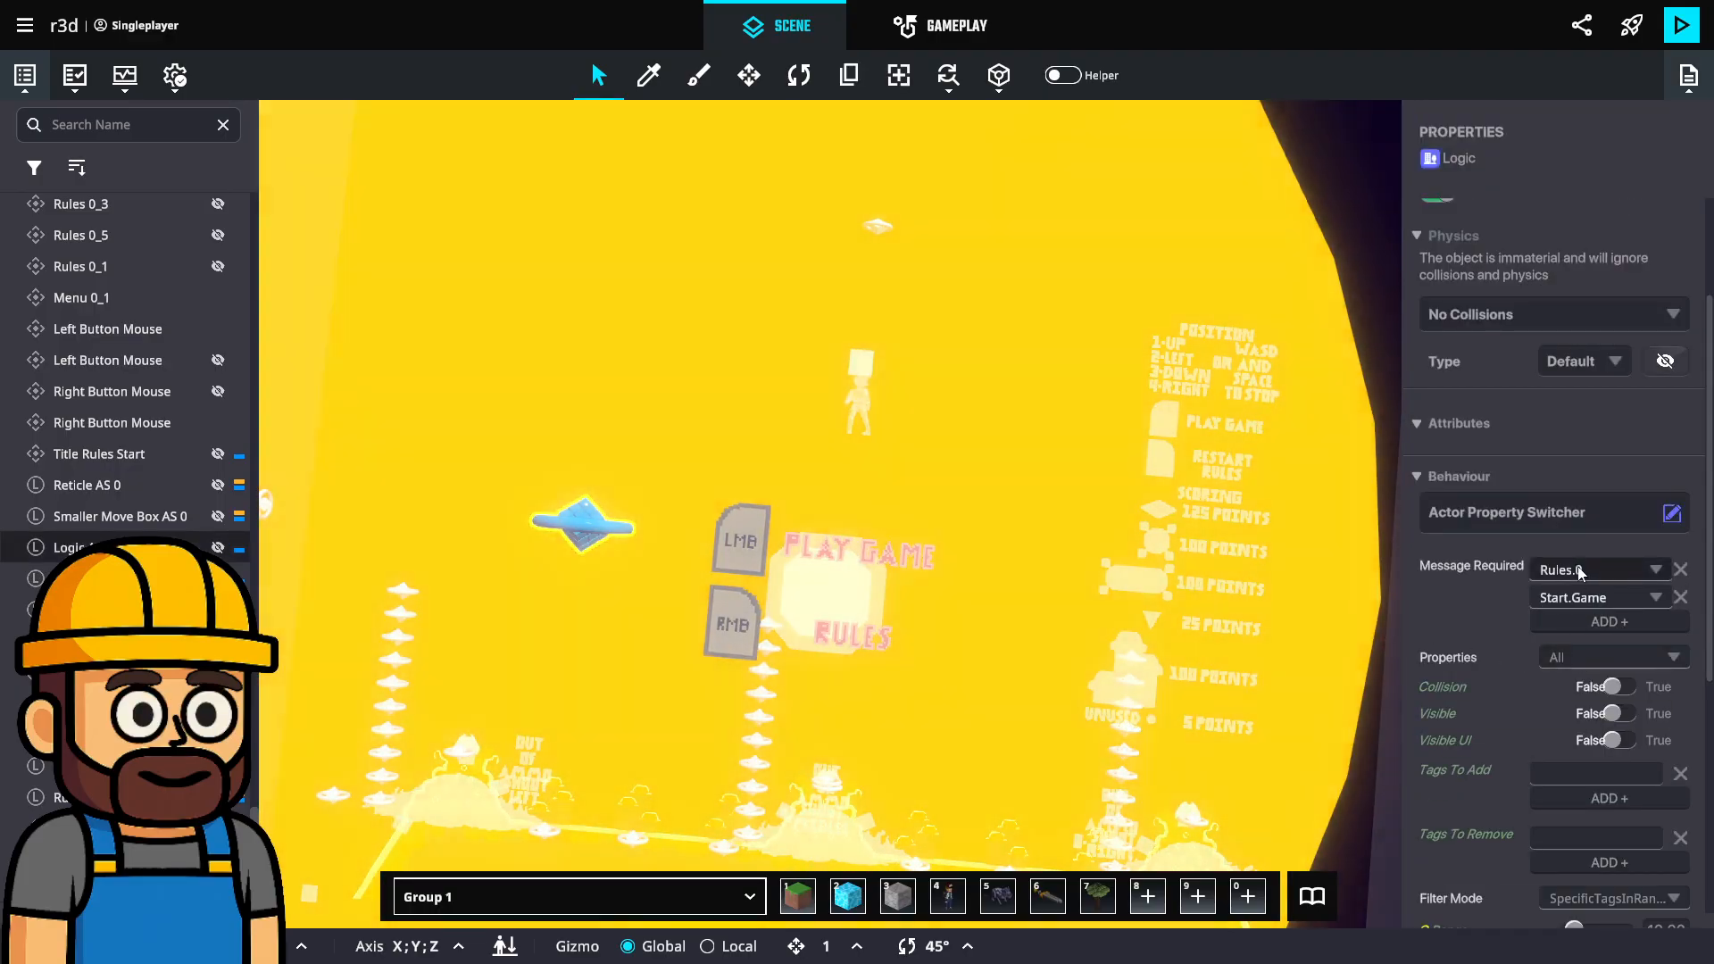
{"action": "scroll", "coordinate": [1662, 660], "scroll_direction": "down", "scroll_amount": 2}
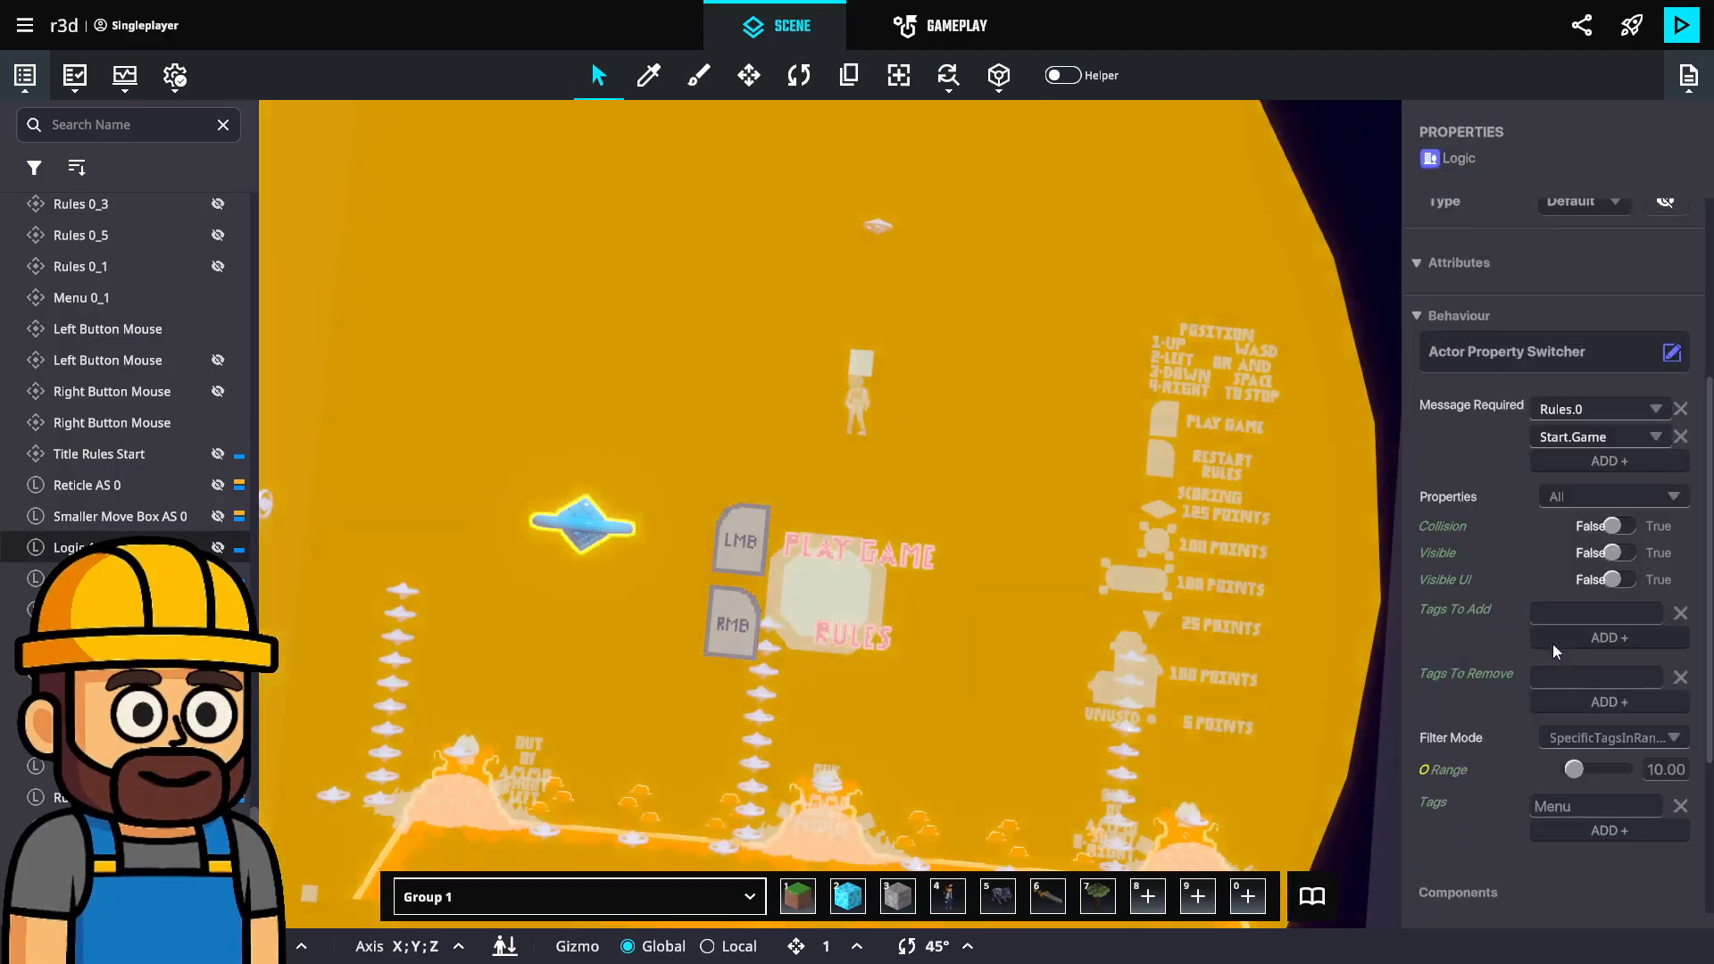
{"action": "scroll", "coordinate": [1655, 686], "scroll_direction": "down", "scroll_amount": 1}
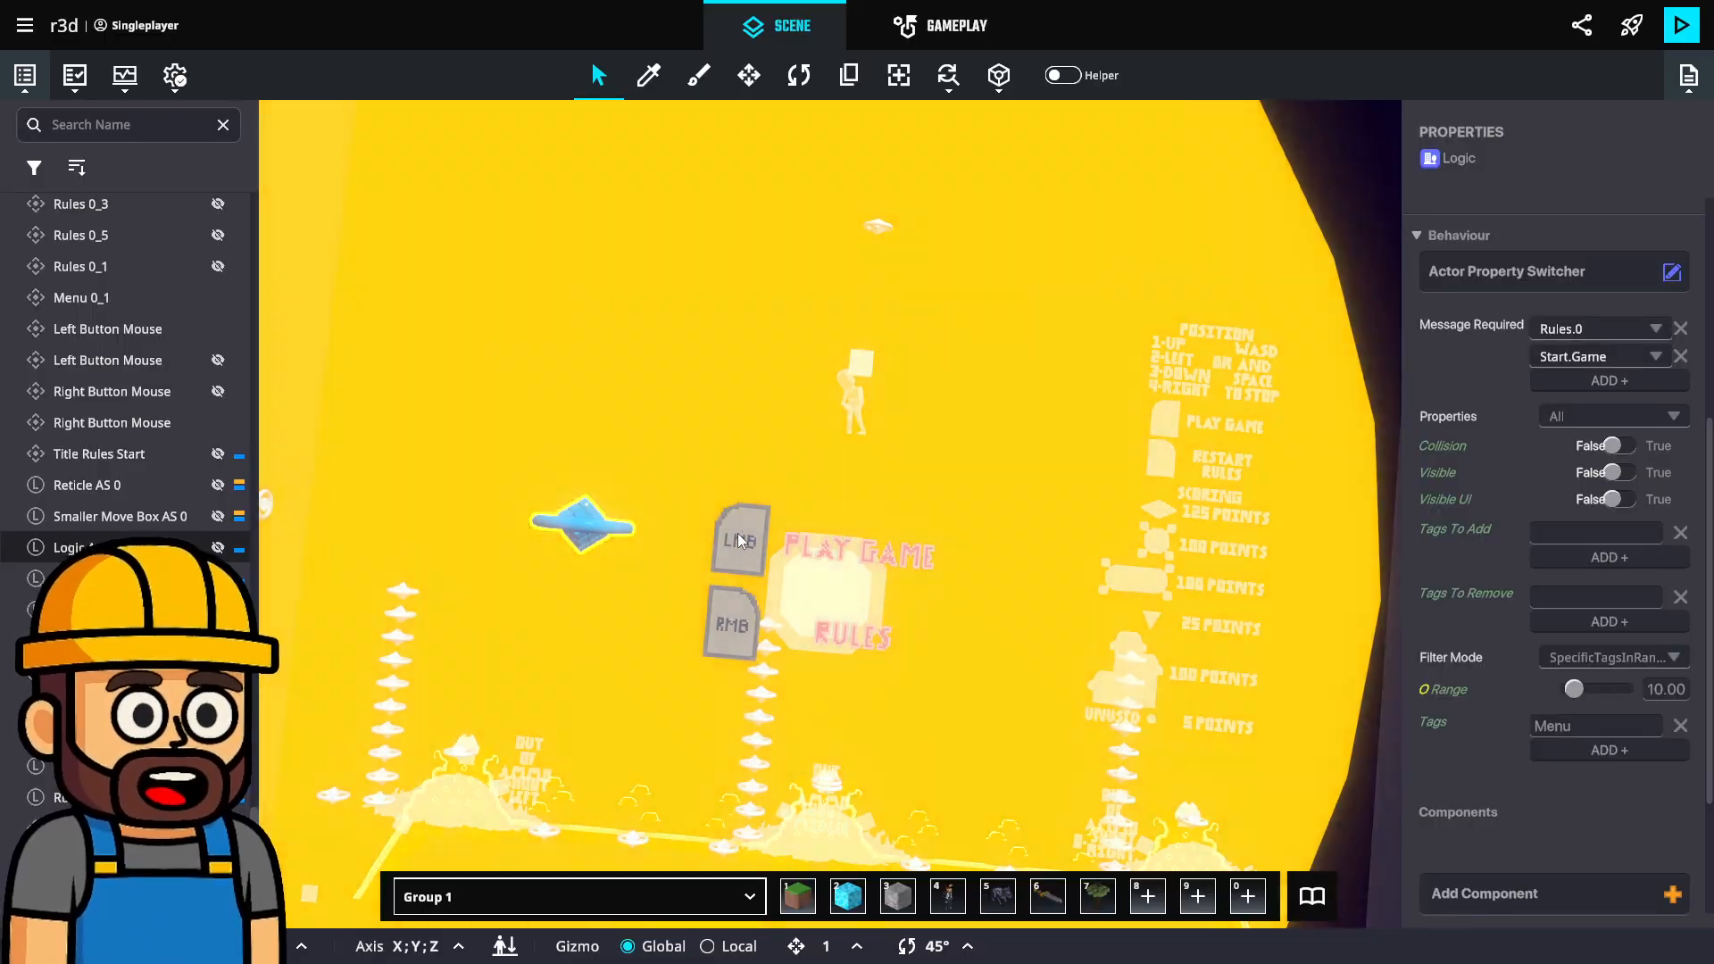
{"action": "left_click", "coordinate": [1576, 725]}
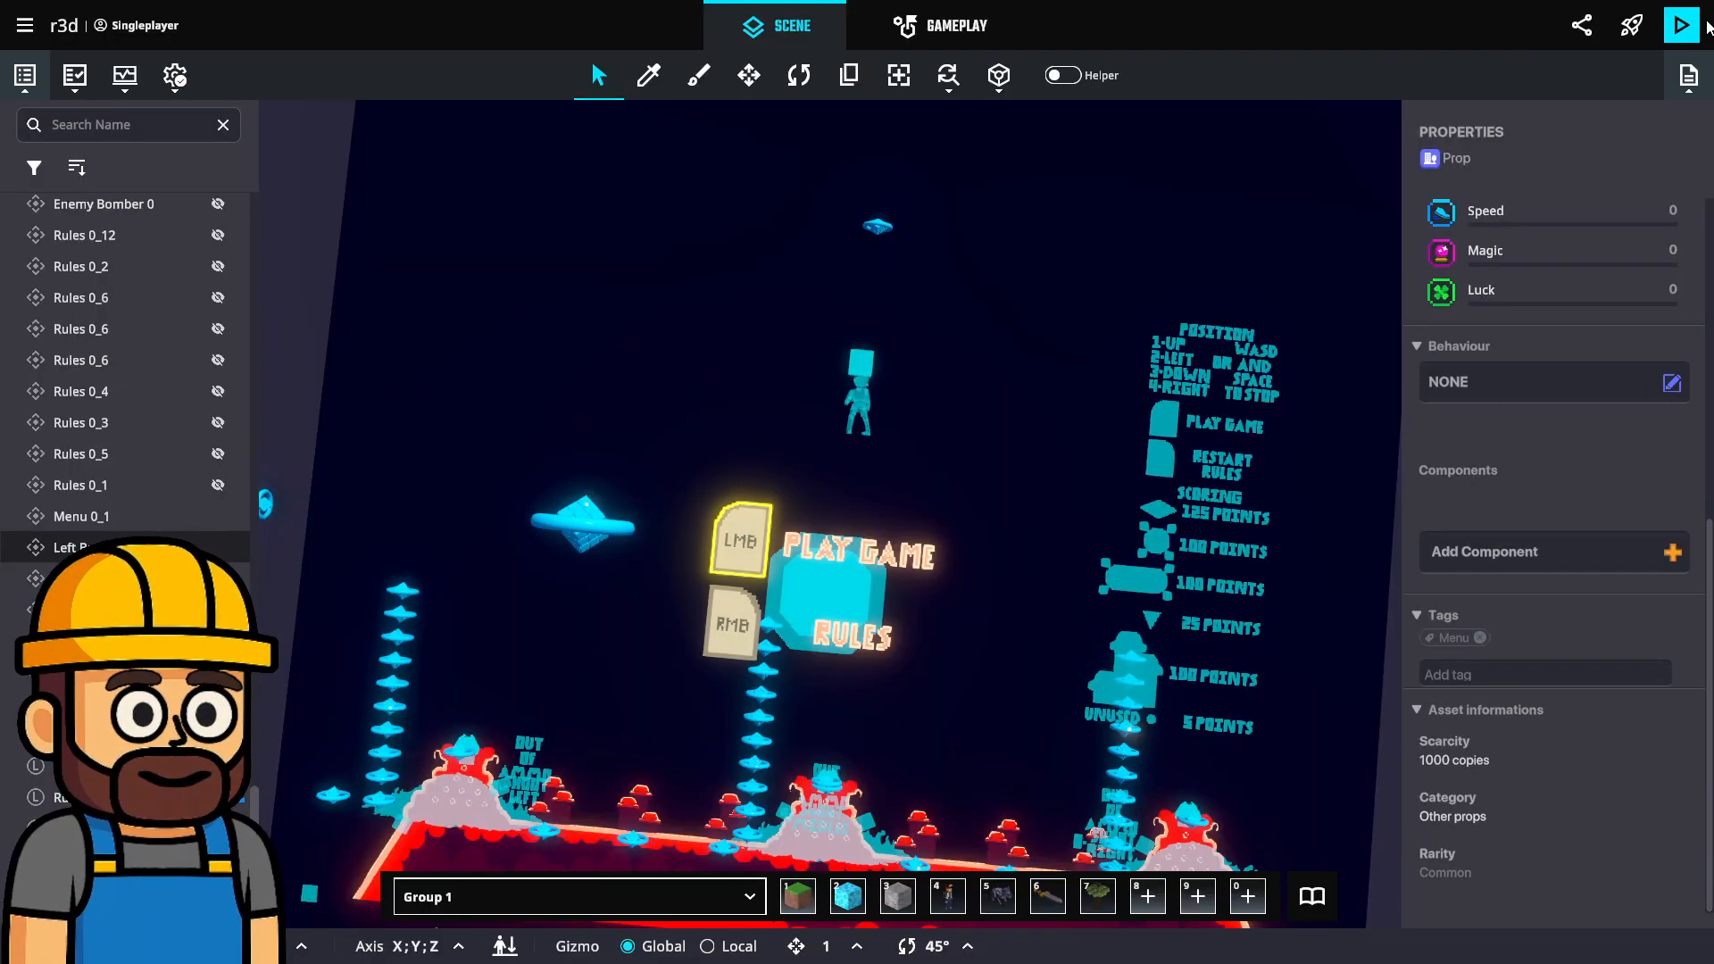
{"action": "left_click", "coordinate": [1682, 26]}
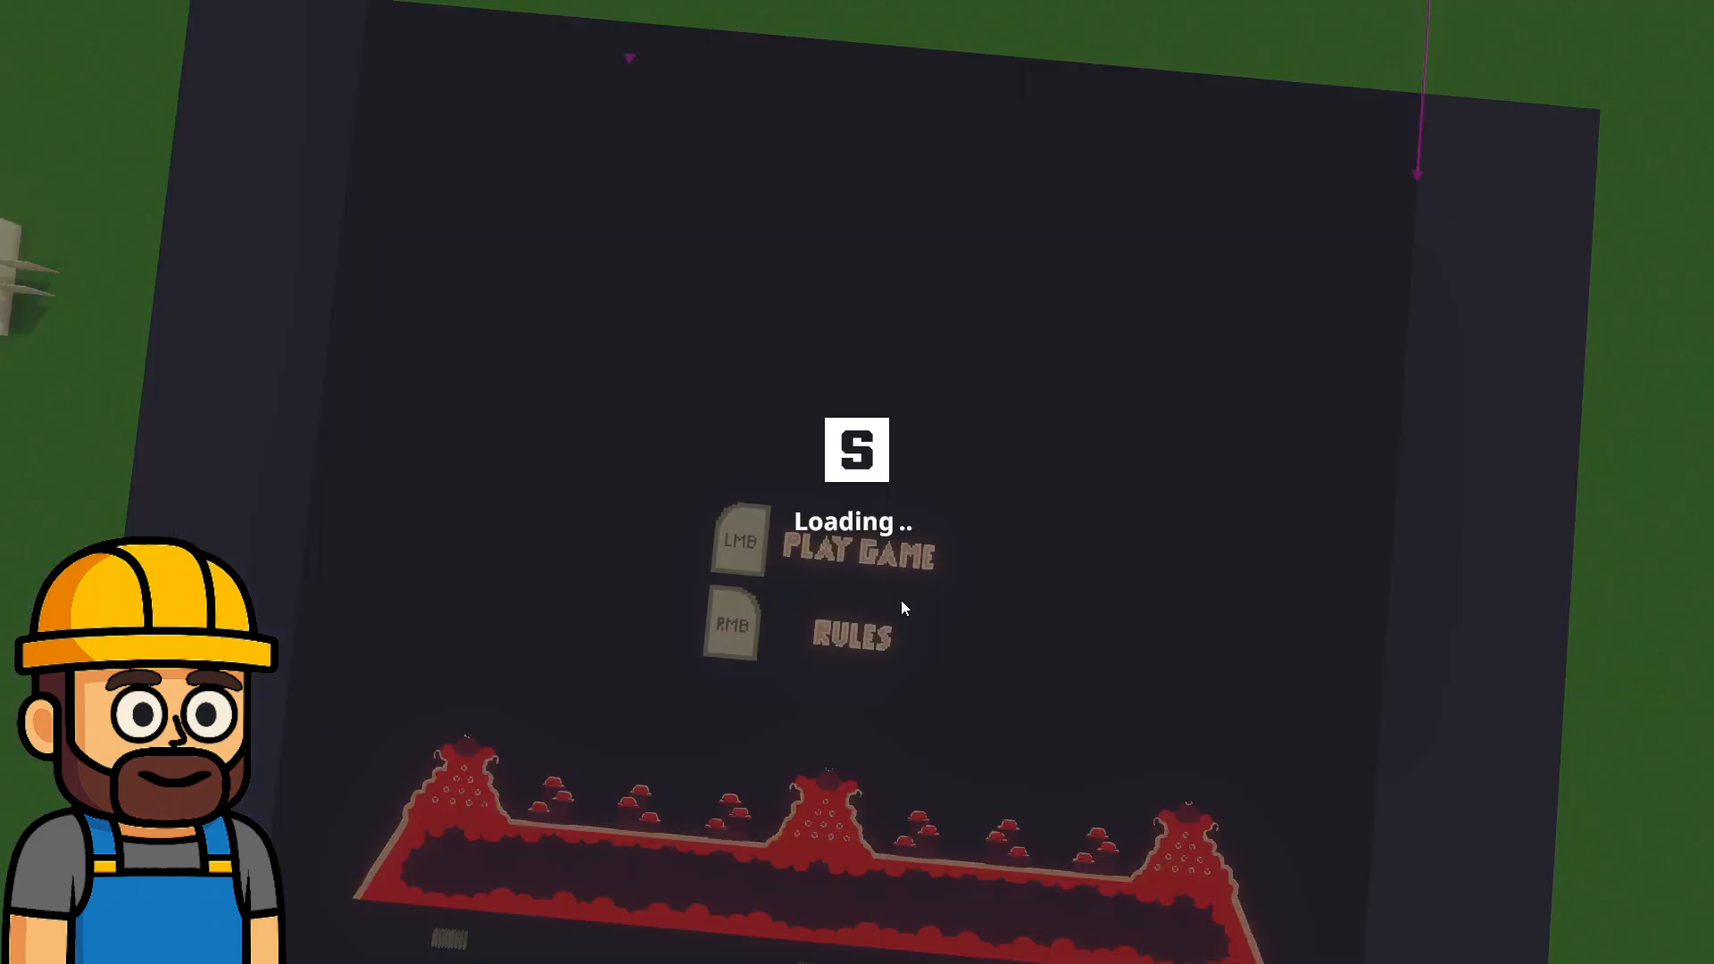
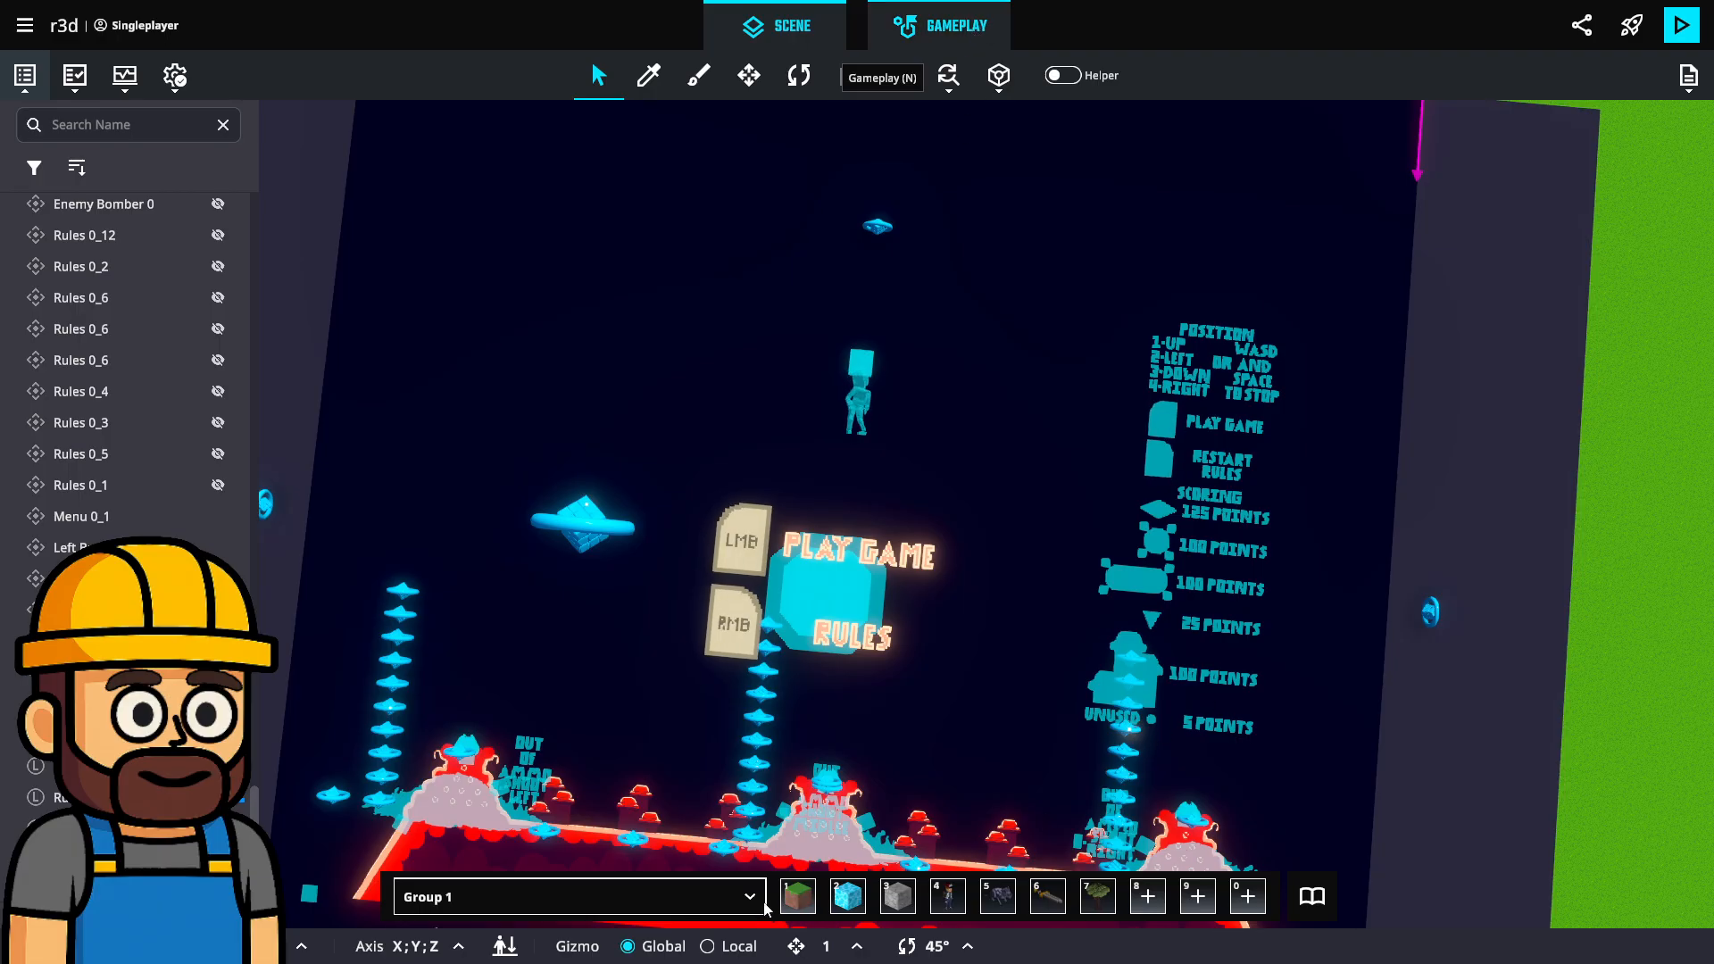
Try Left.Down.Title.0.True as the second required message of the title-menu logic object's Actor Property Switcher, and playtest the game.
{"action": "key", "text": "n"}
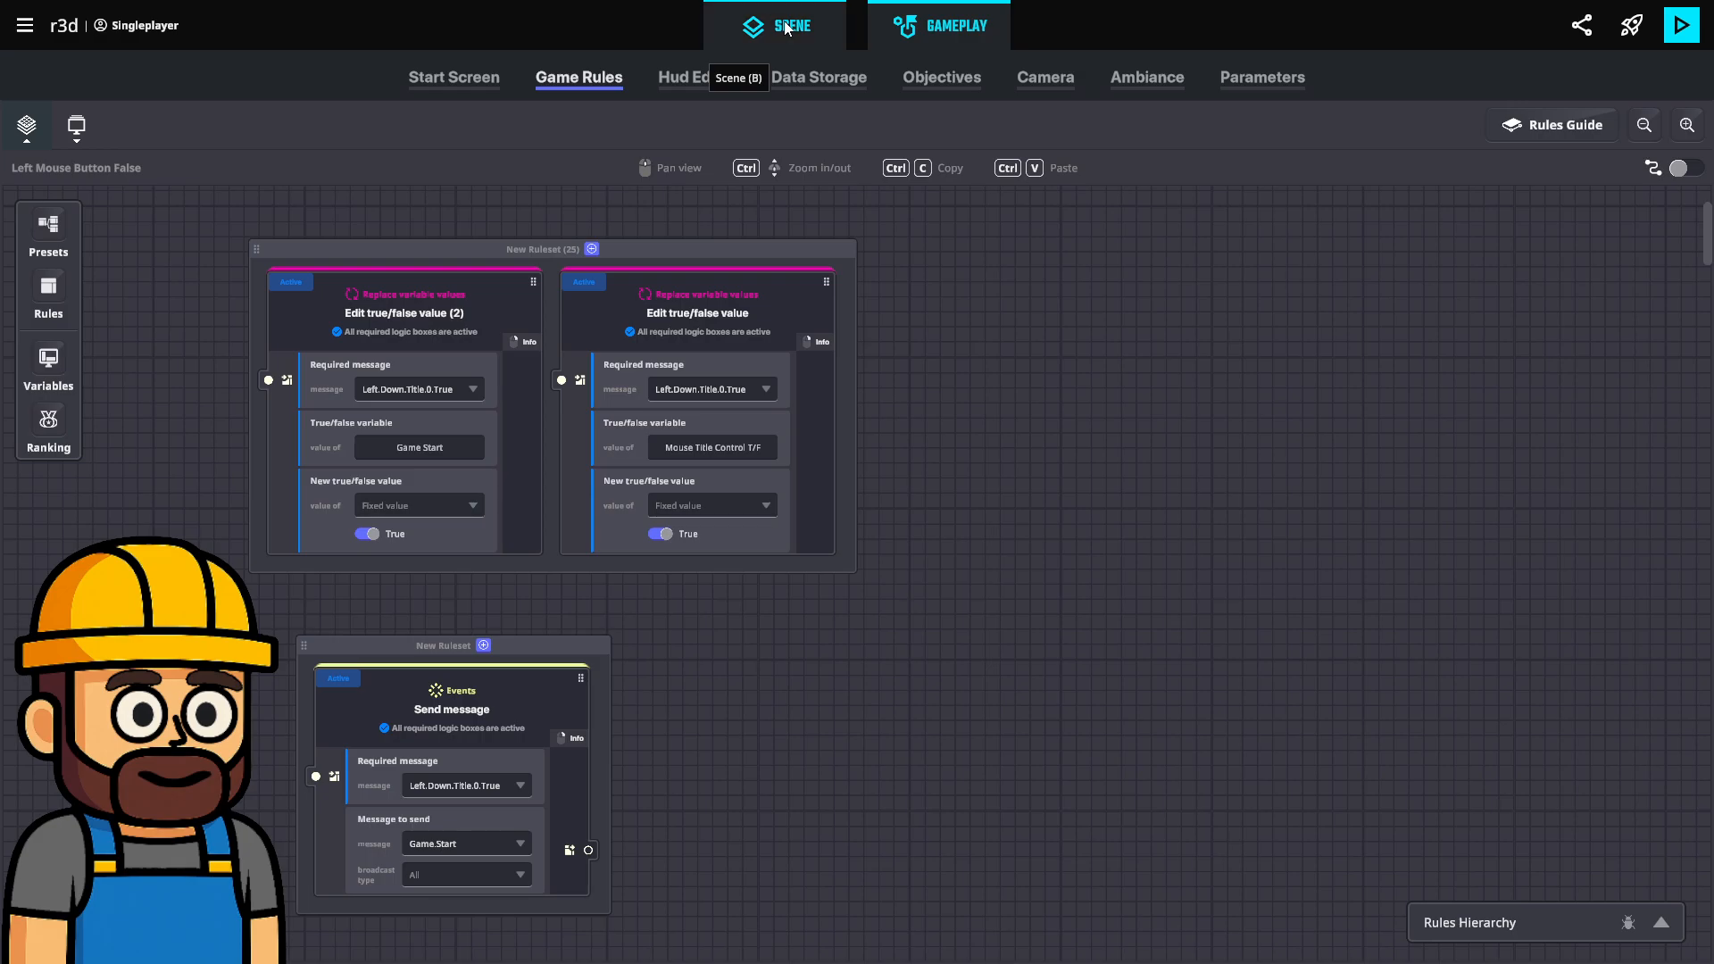
{"action": "key", "text": "b"}
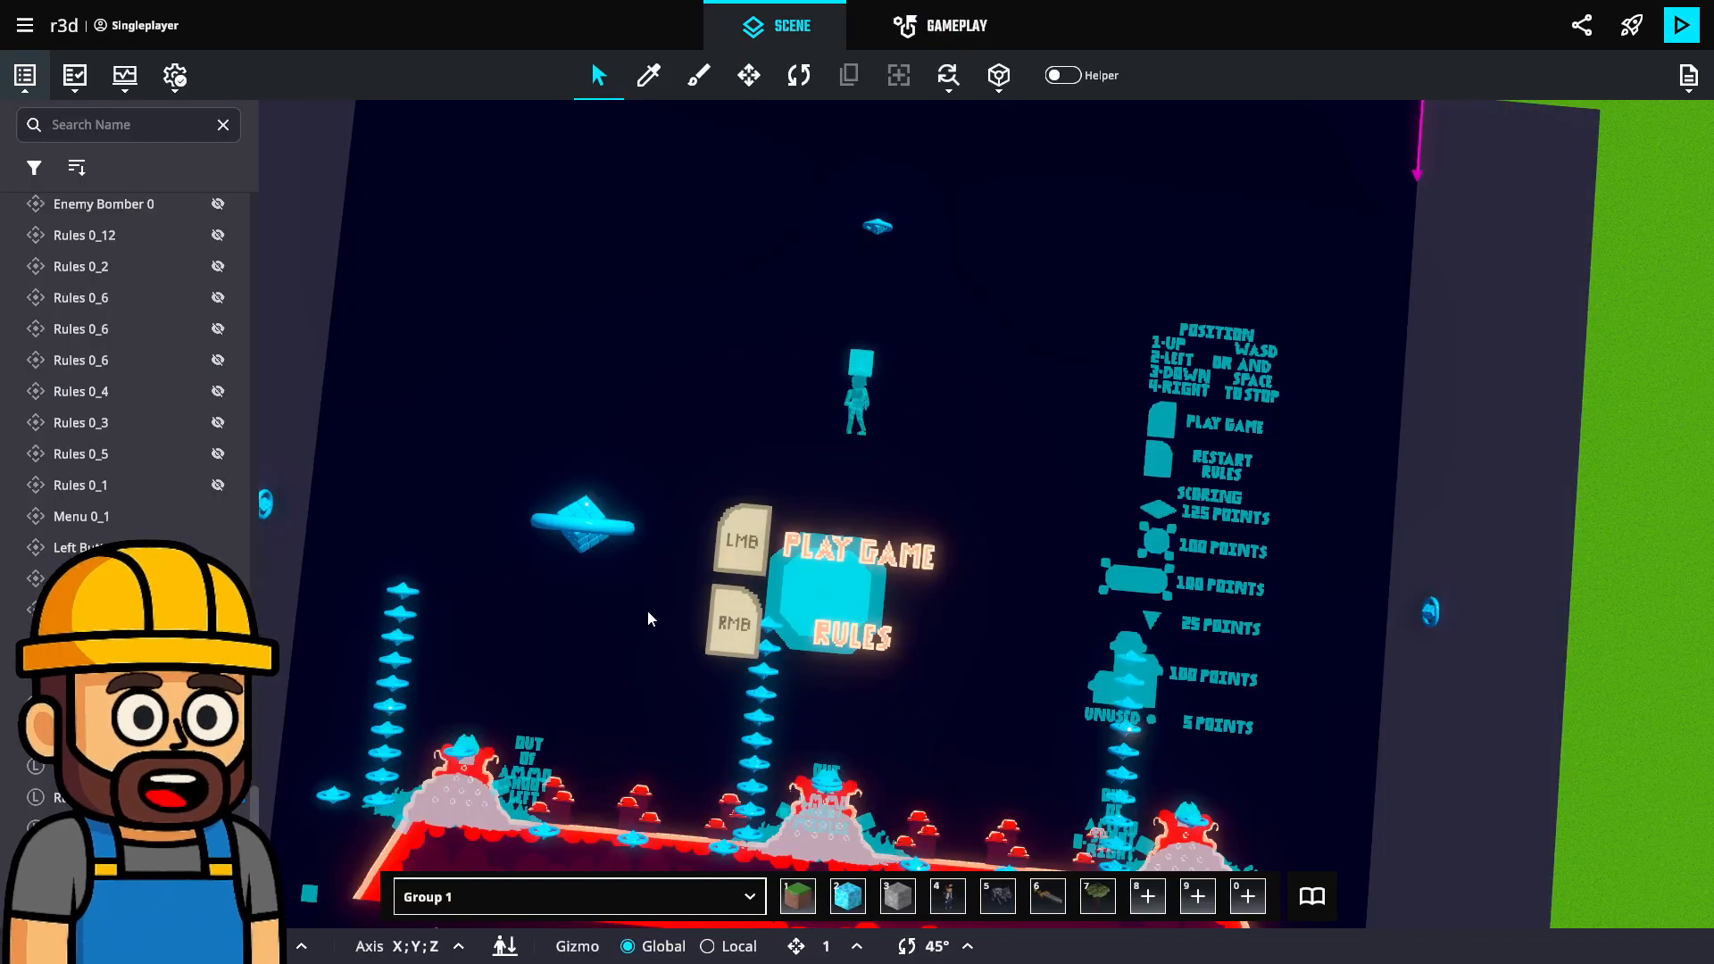
{"action": "left_click", "coordinate": [580, 525]}
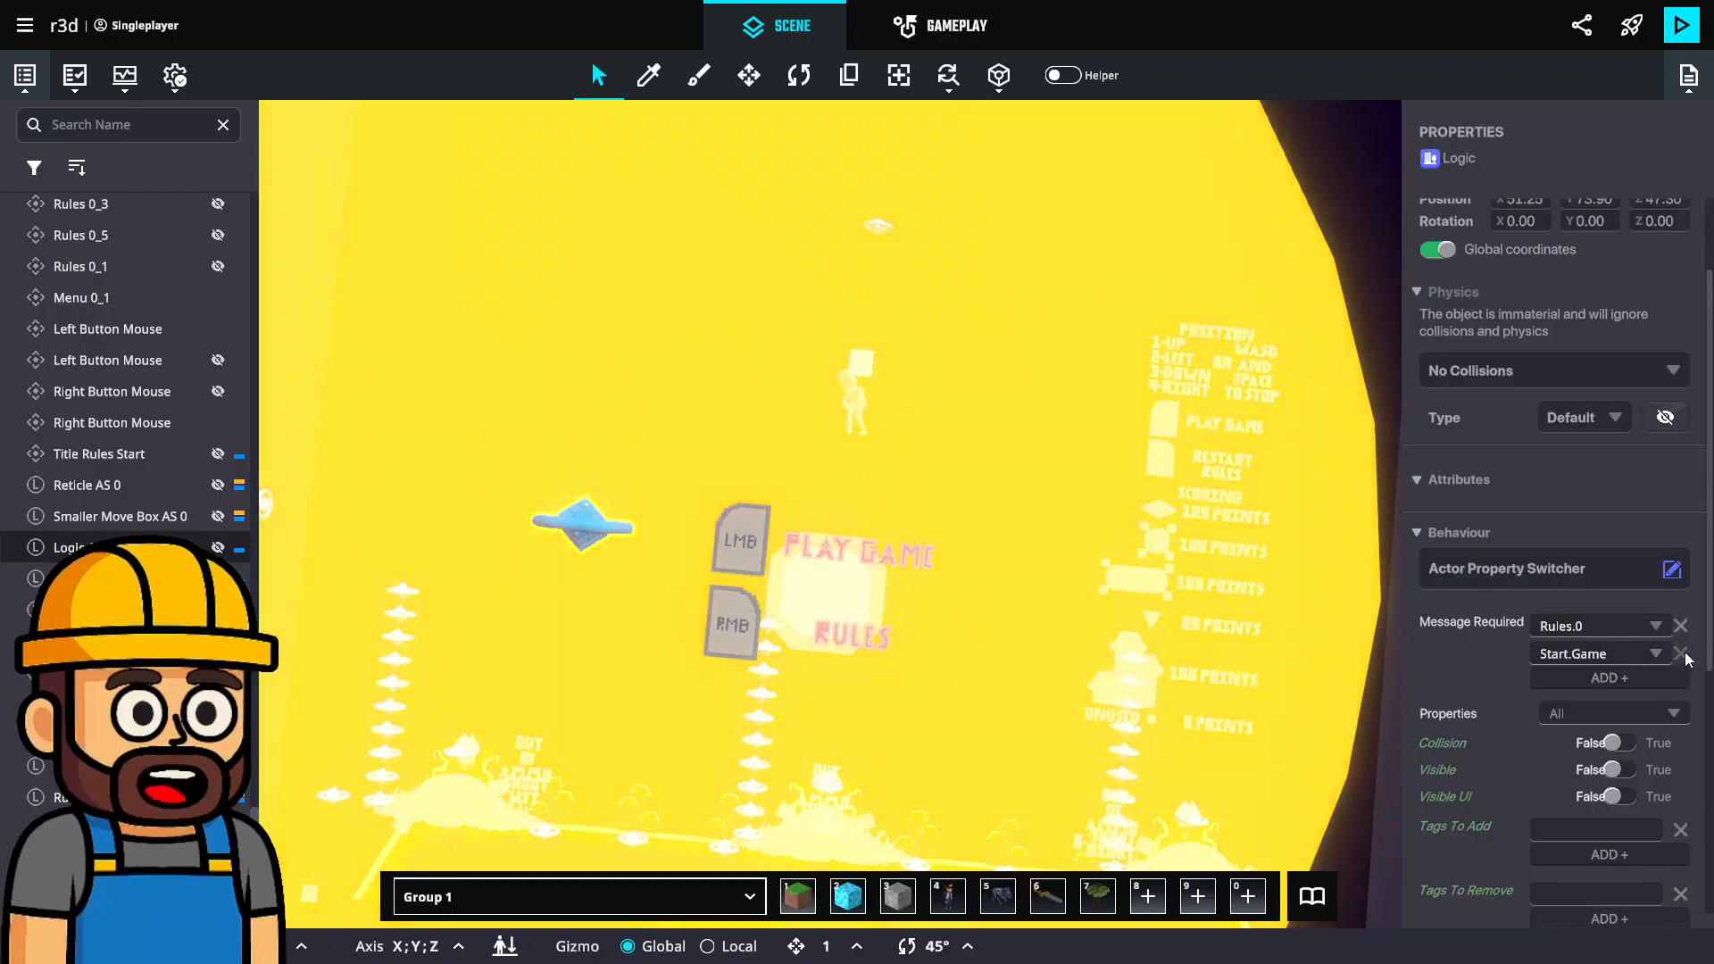
{"action": "left_click", "coordinate": [1581, 655]}
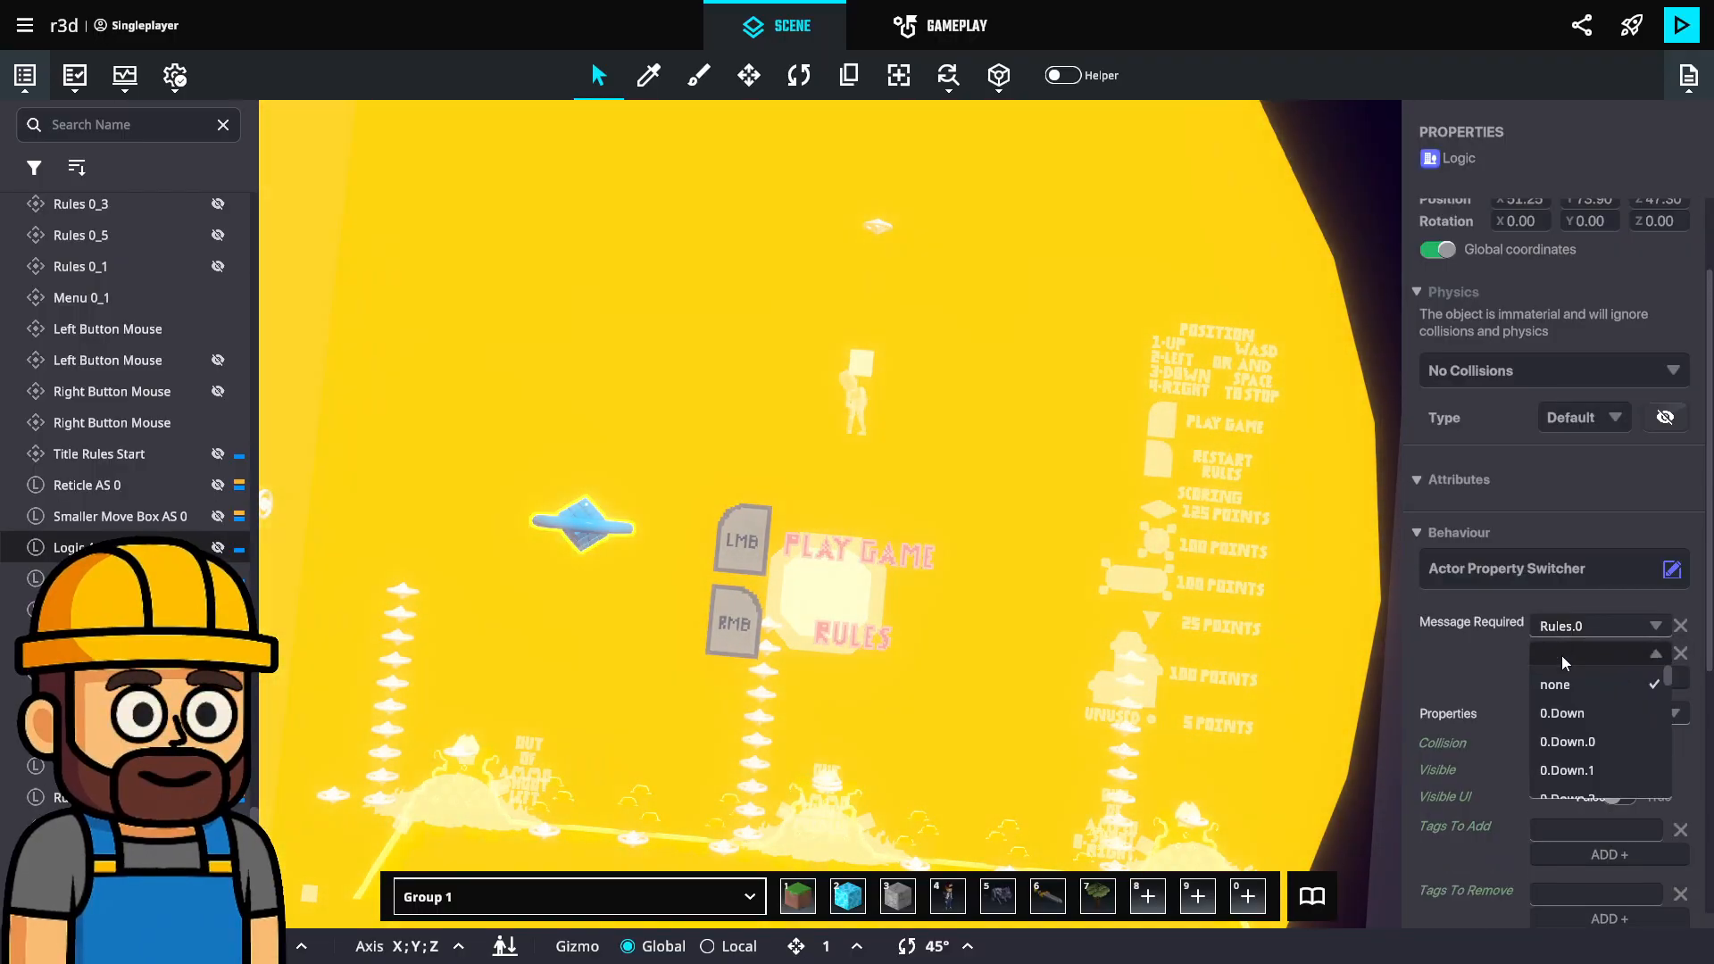
{"action": "type", "text": "LEFT.DOW"}
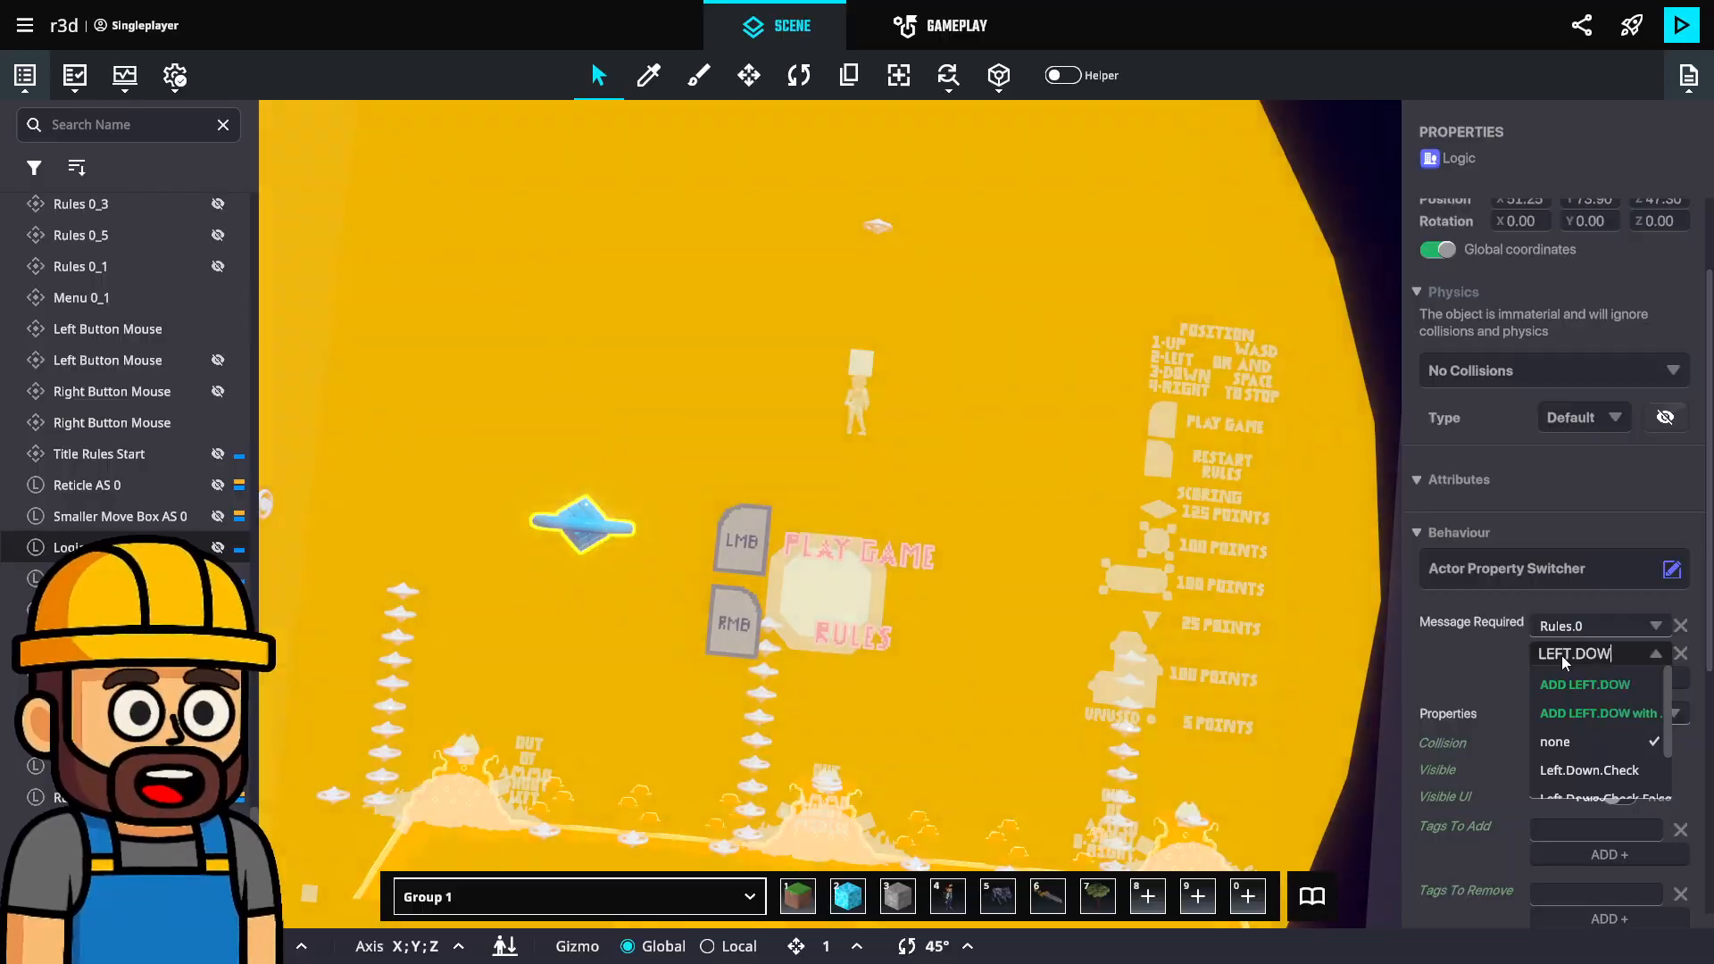
{"action": "scroll", "coordinate": [1568, 743], "scroll_direction": "down", "scroll_amount": 1}
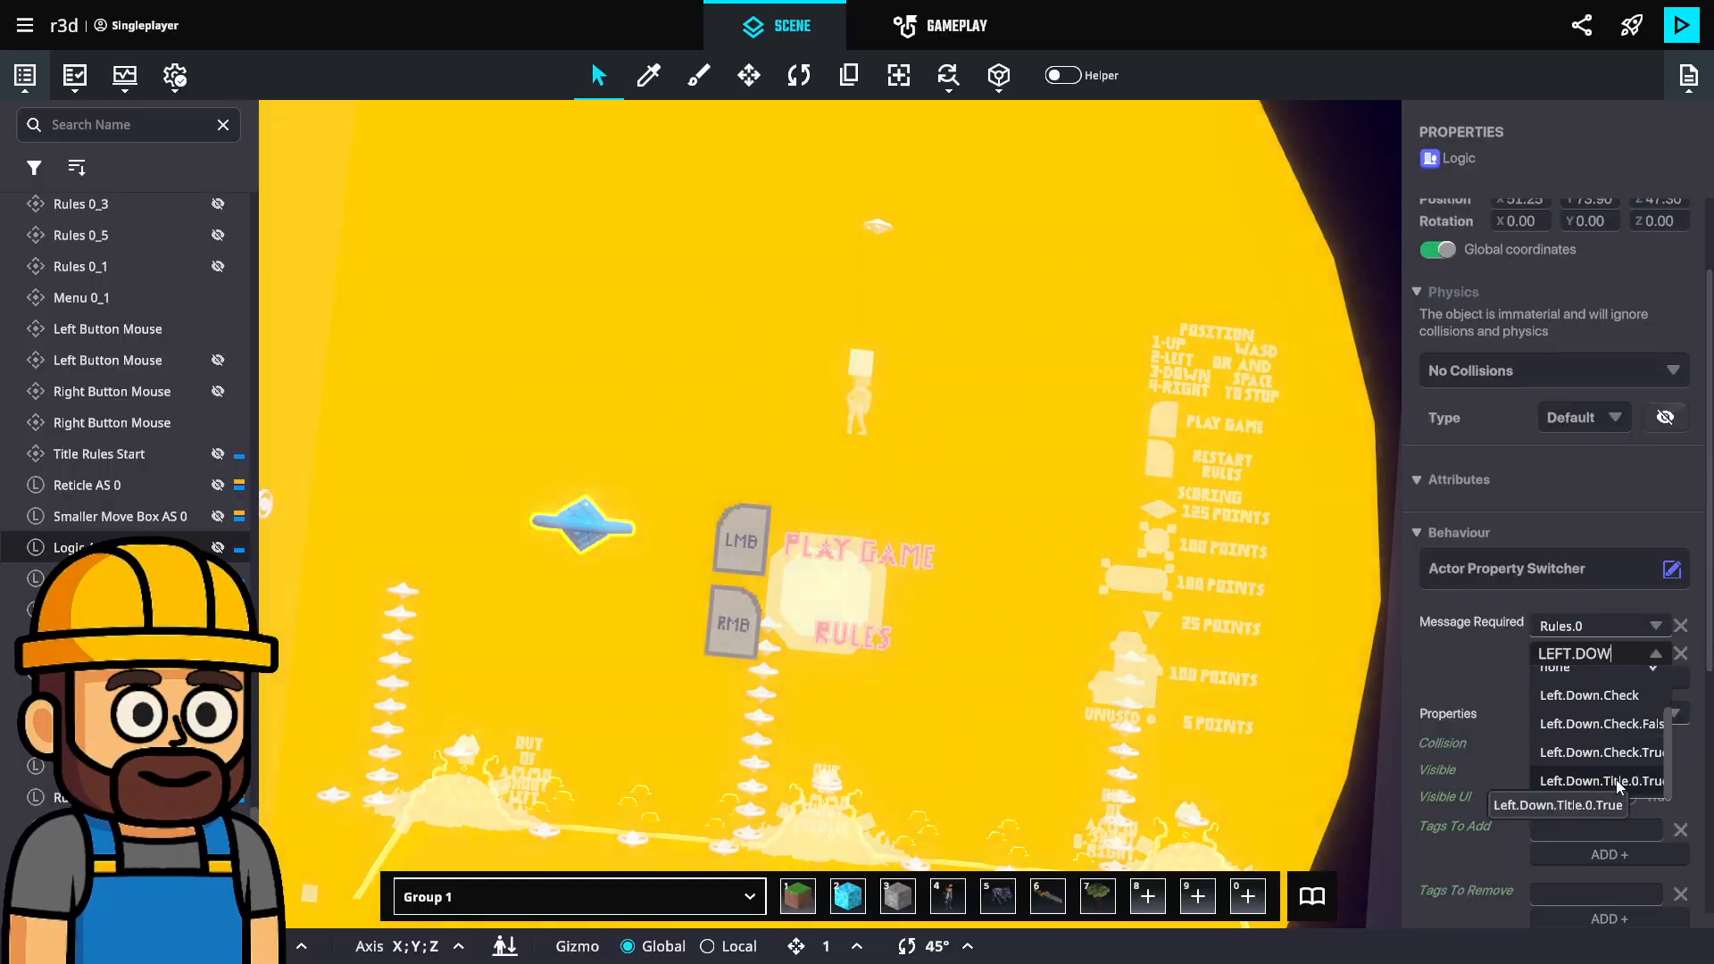
{"action": "left_click", "coordinate": [1602, 781]}
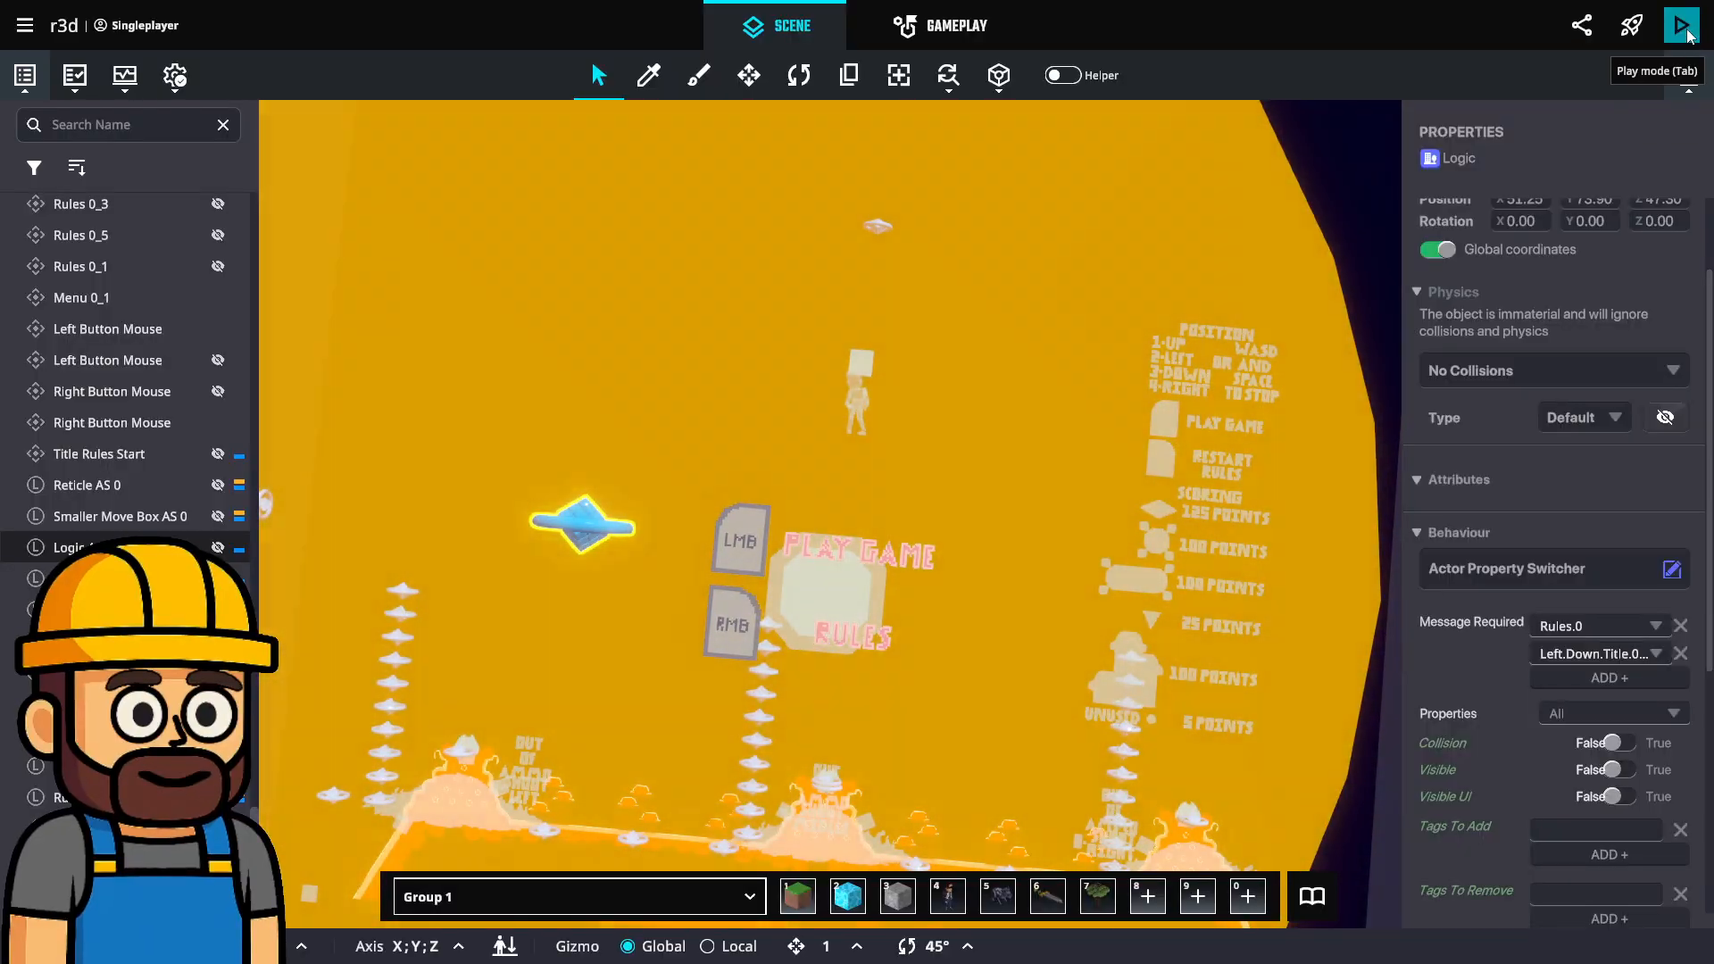
{"action": "left_click", "coordinate": [1682, 27]}
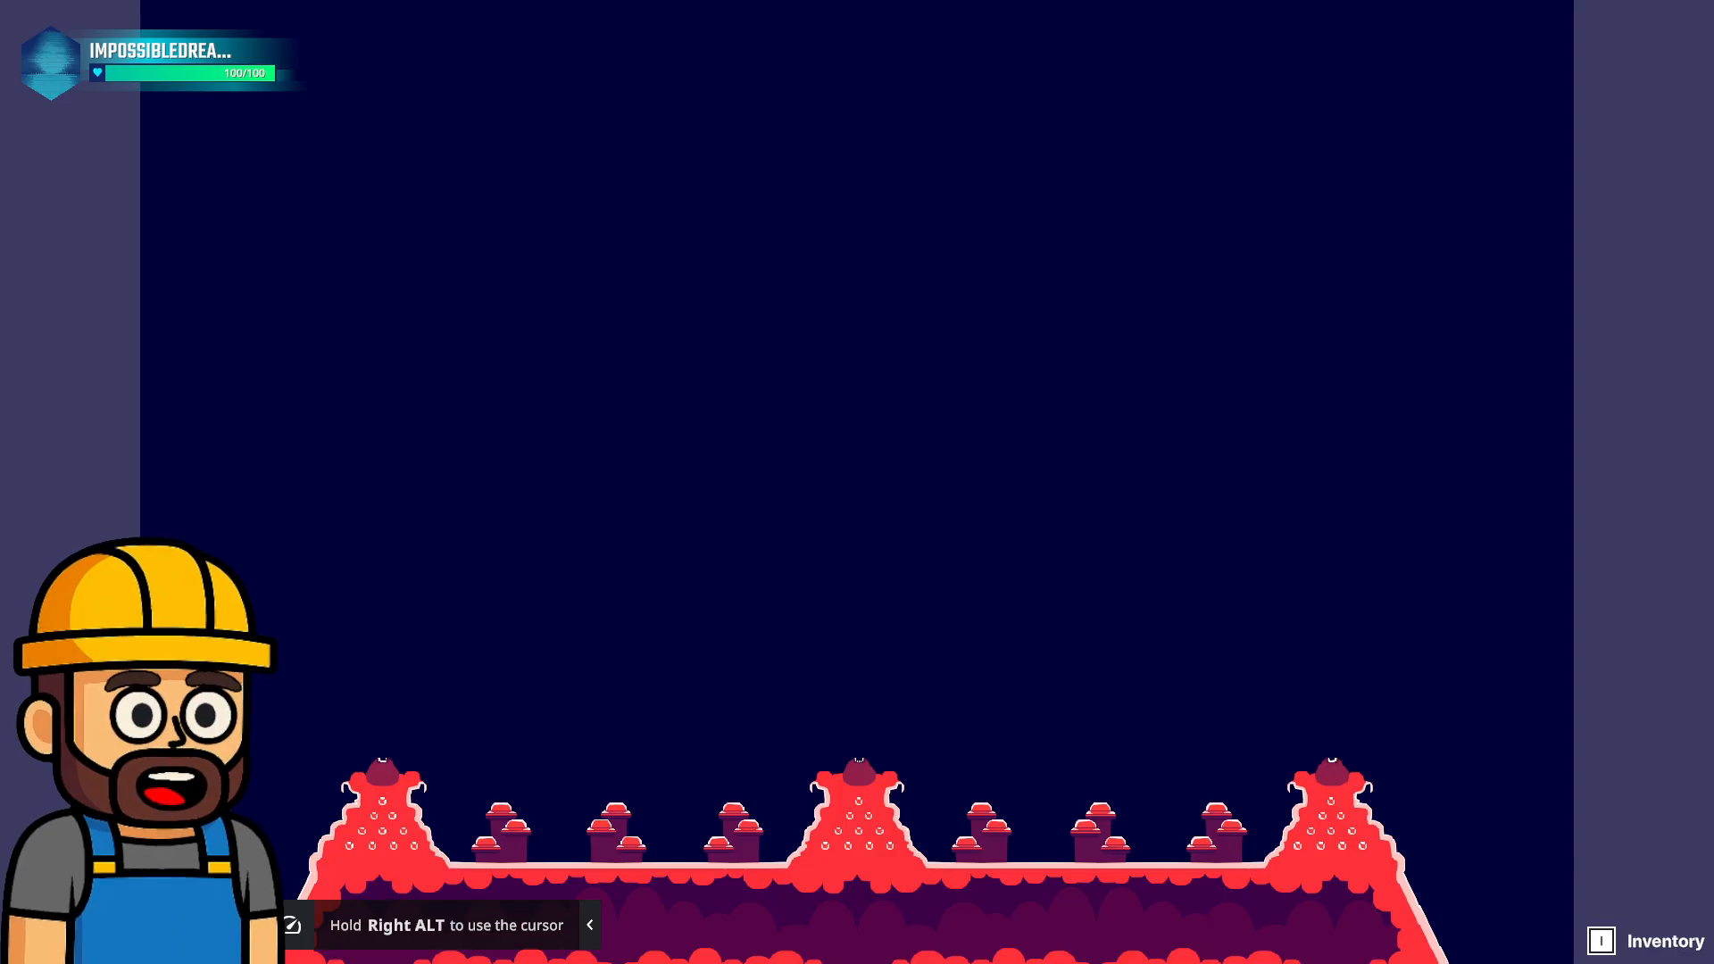
{"action": "key", "text": "Escape"}
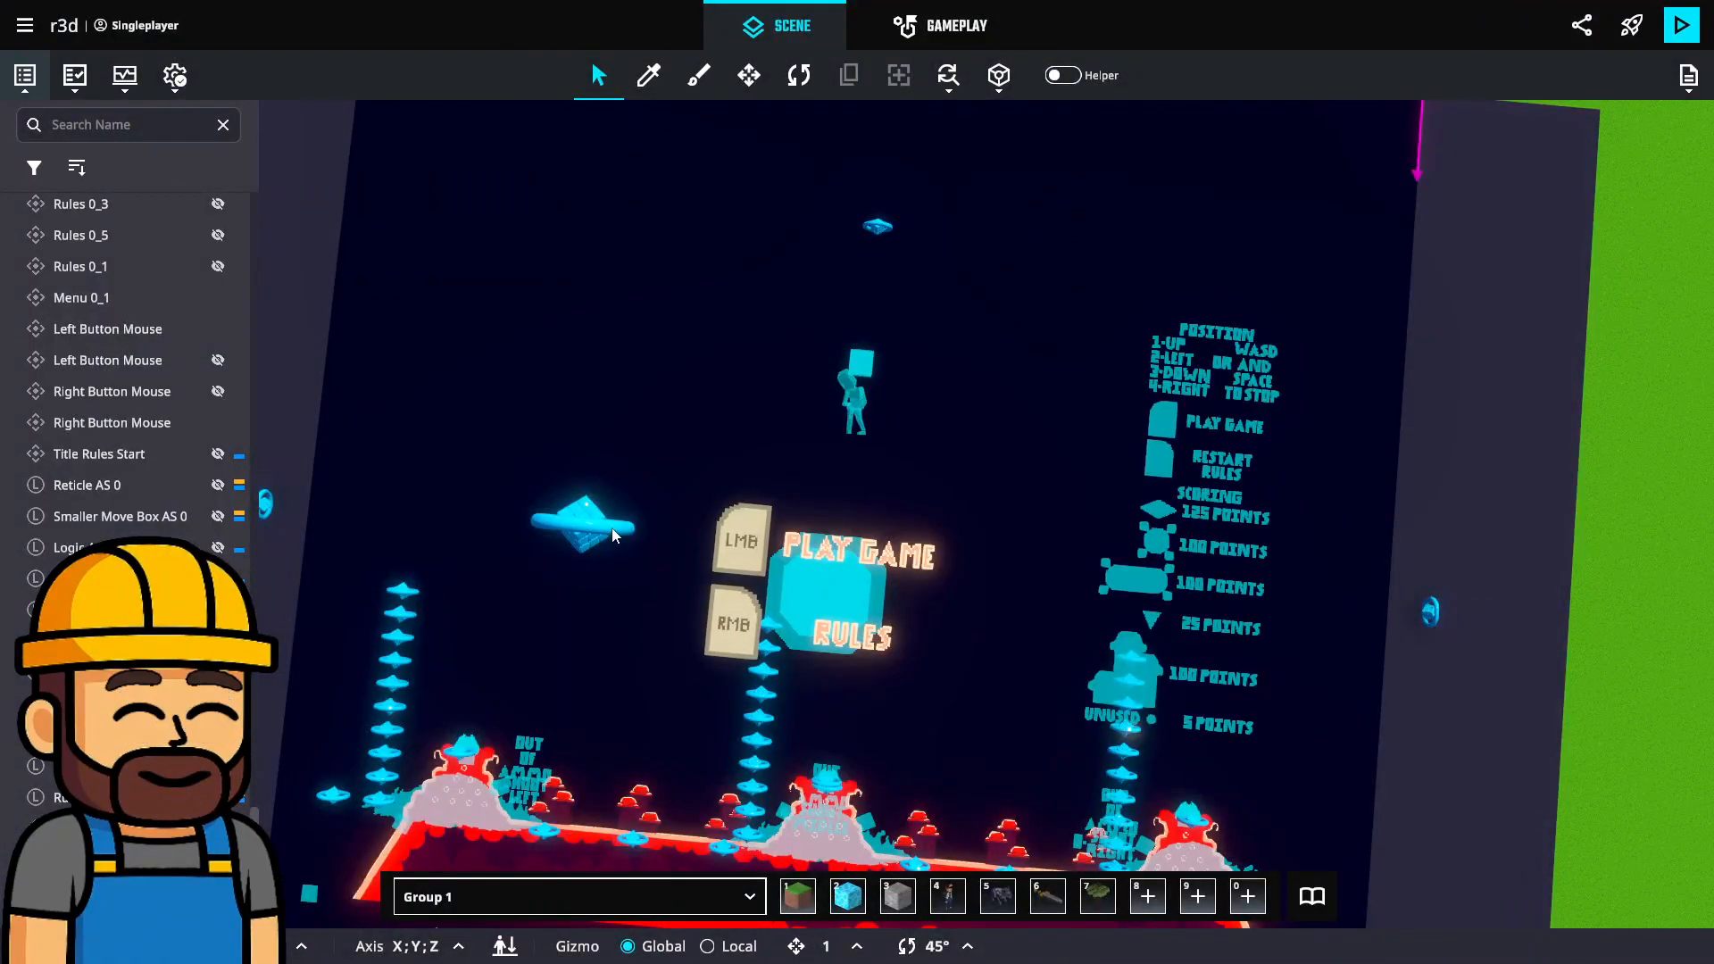
Check the logic object's filter settings and replace its second required message with Start.Game.
{"action": "left_click", "coordinate": [584, 525]}
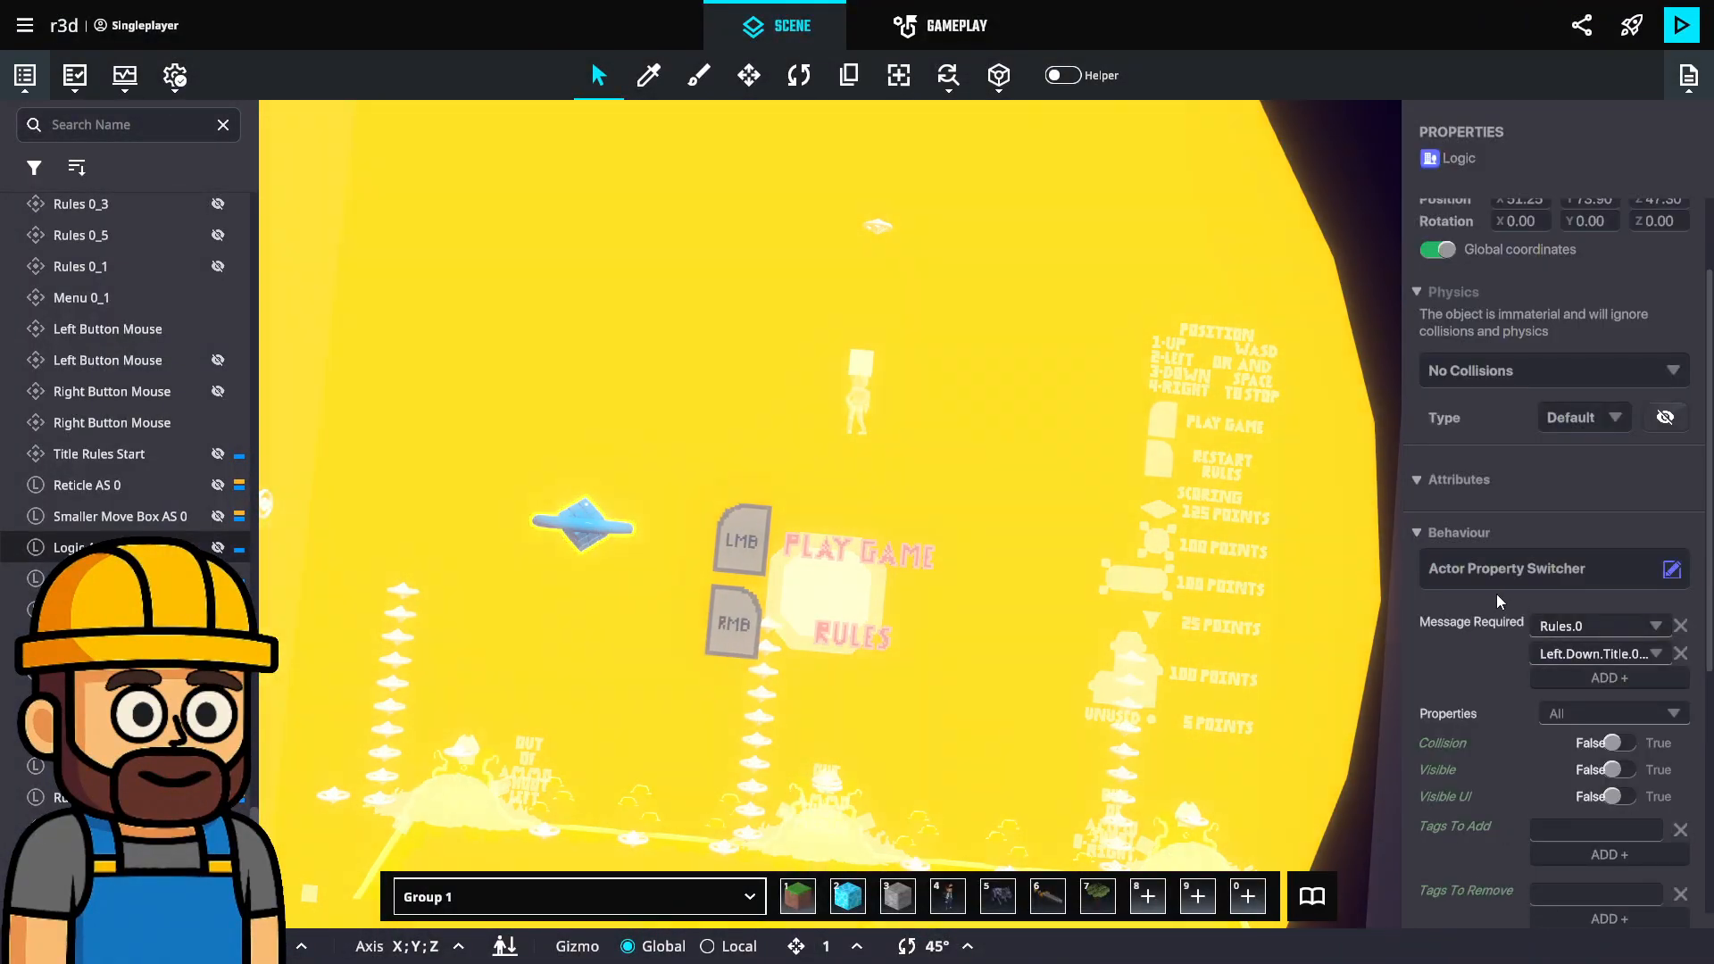
{"action": "scroll", "coordinate": [1495, 595], "scroll_direction": "down", "scroll_amount": 5}
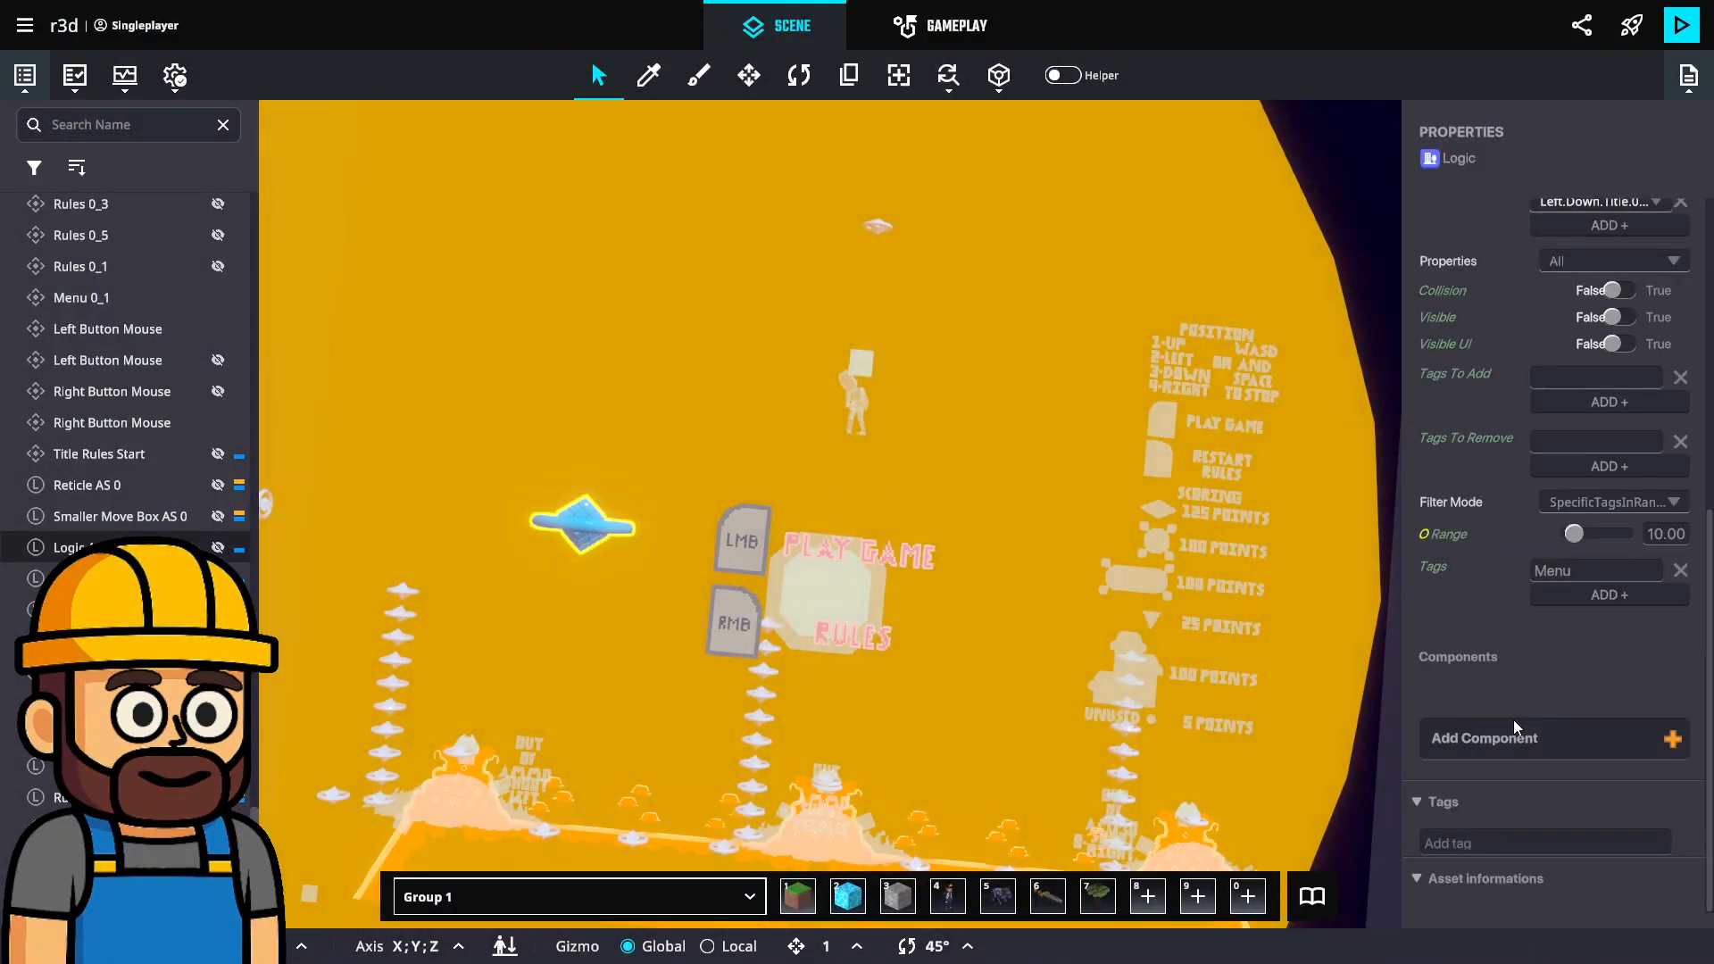
{"action": "scroll", "coordinate": [1513, 719], "scroll_direction": "up", "scroll_amount": 6}
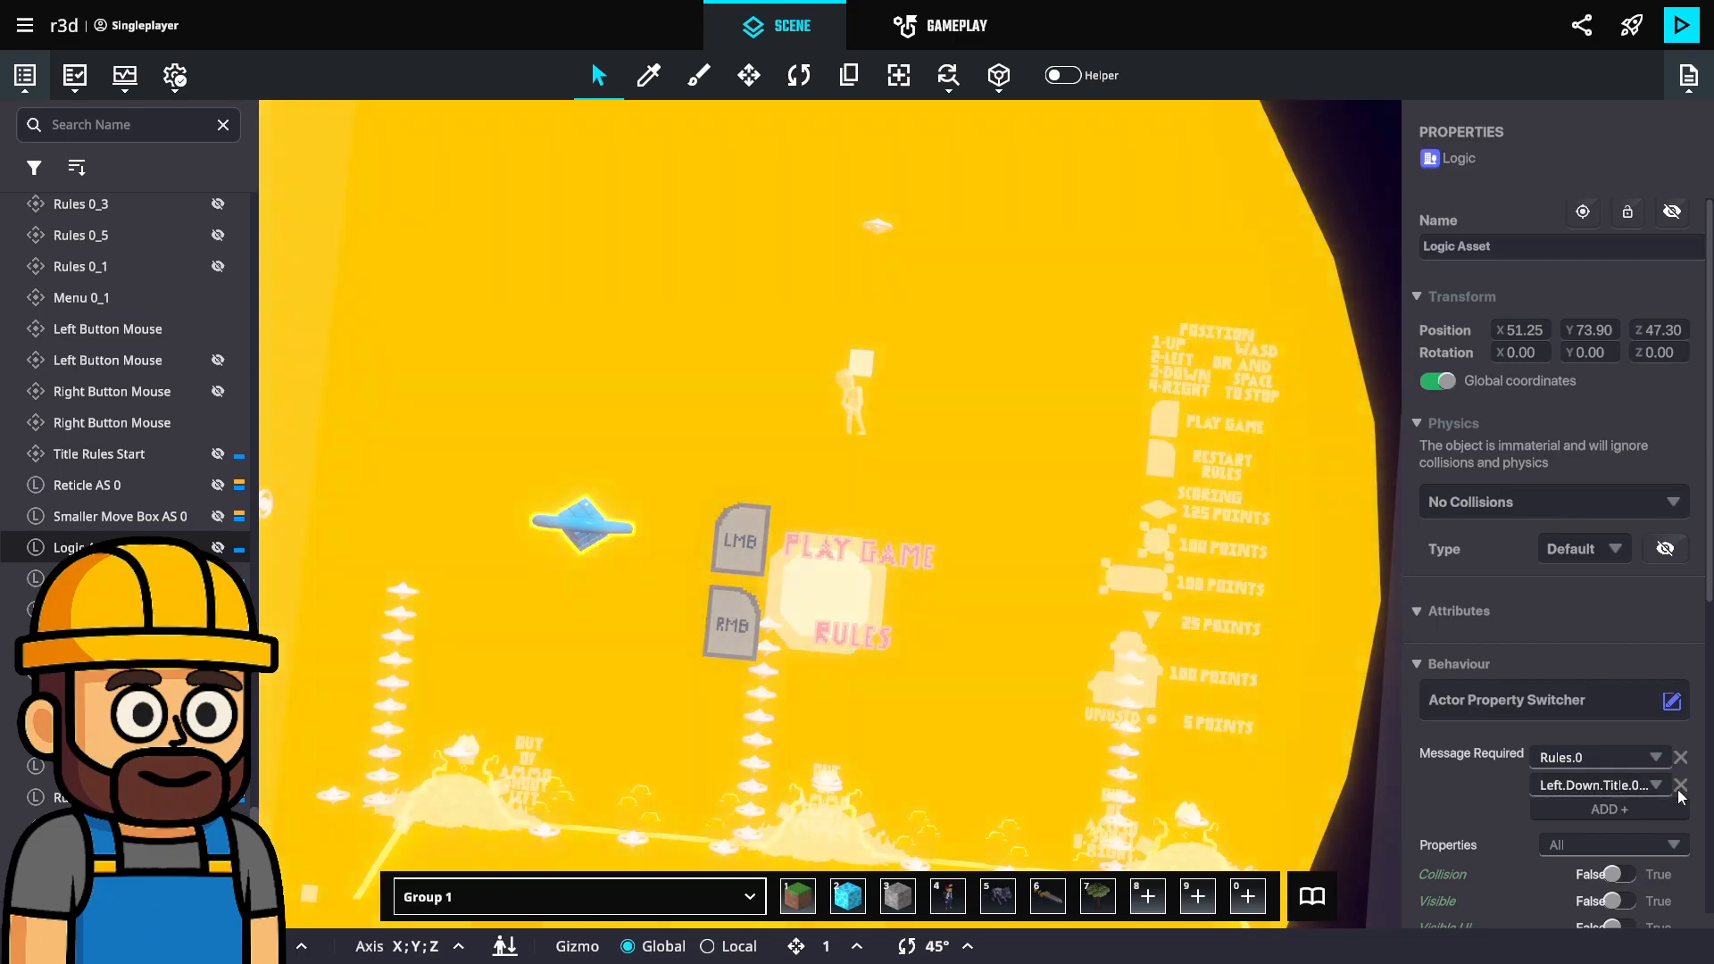
{"action": "left_click", "coordinate": [1681, 785]}
{"action": "left_click", "coordinate": [1585, 784]}
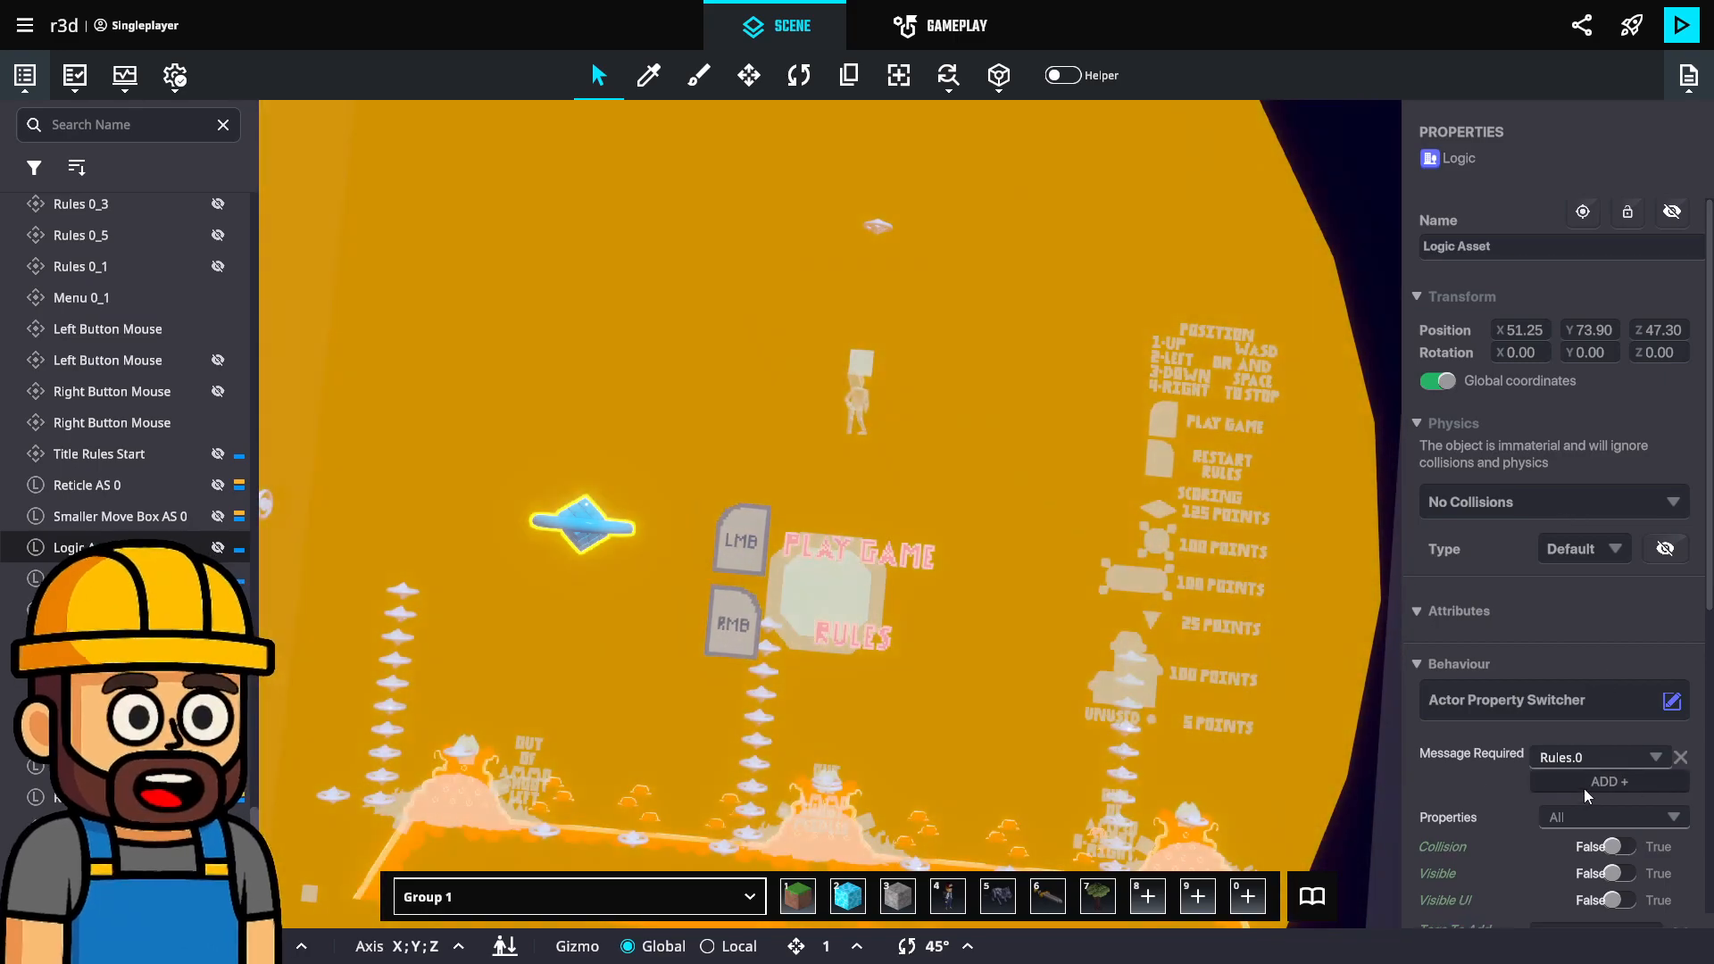
{"action": "left_click", "coordinate": [1583, 782]}
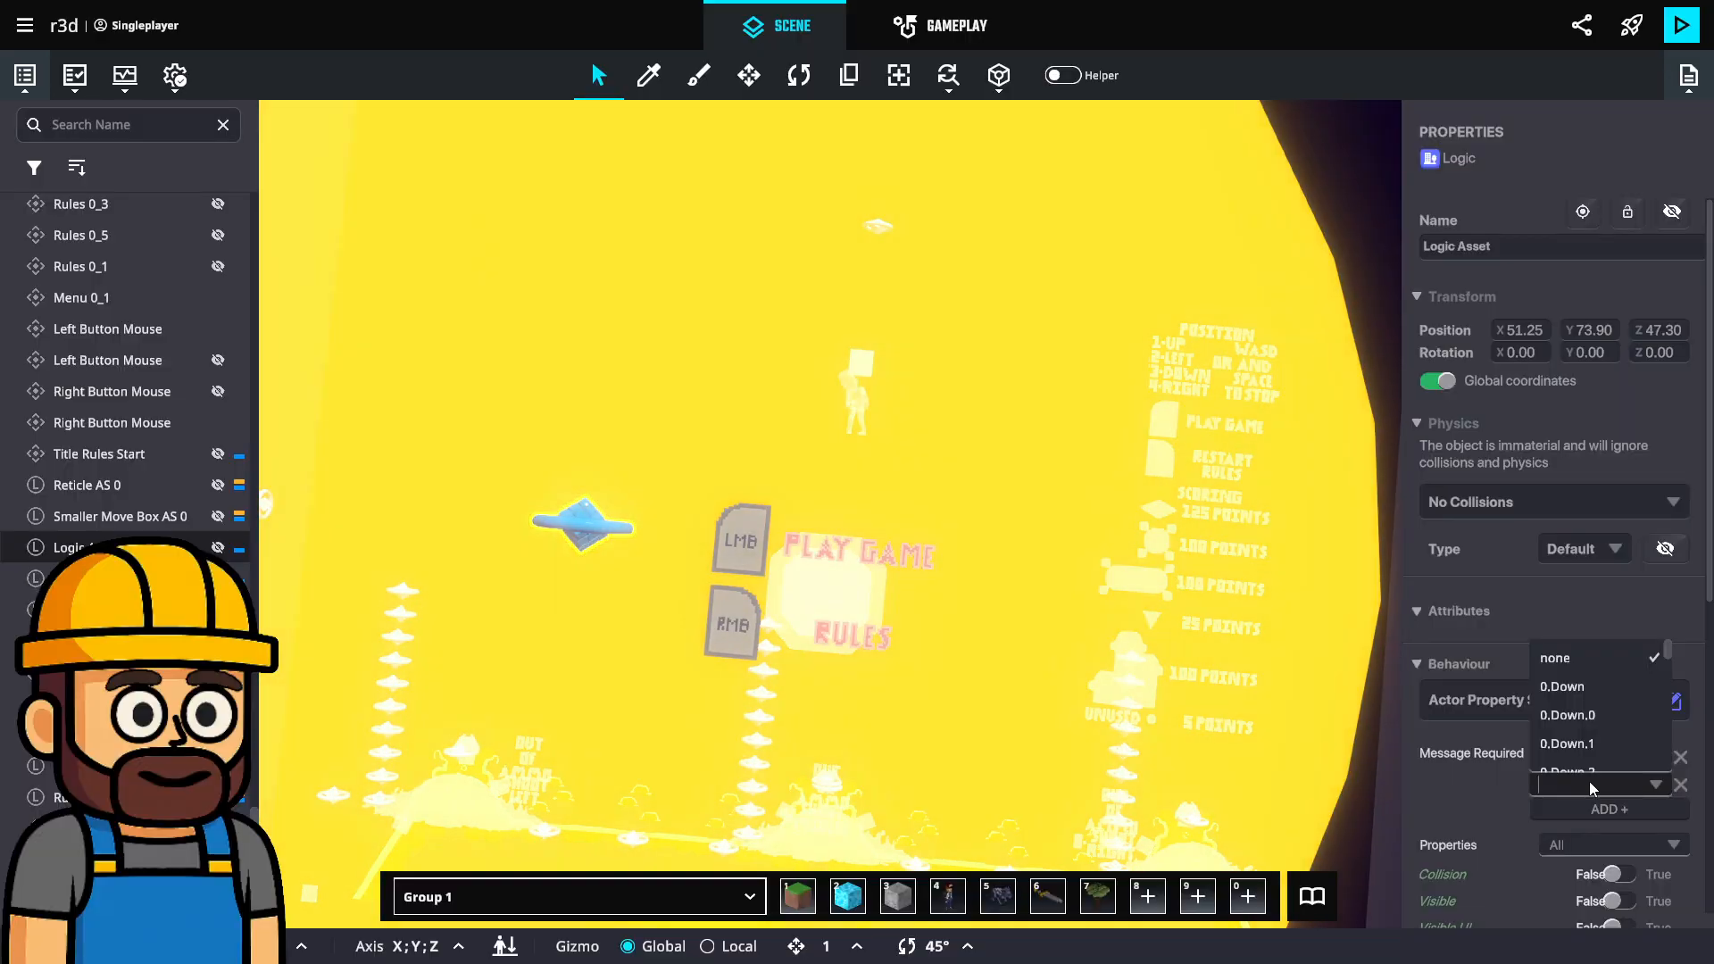
{"action": "type", "text": "sTART"}
{"action": "key", "text": "BackSpace"}
{"action": "key", "text": "BackSpace"}
{"action": "key", "text": "BackSpace"}
{"action": "key", "text": "BackSpace"}
{"action": "key", "text": "BackSpace"}
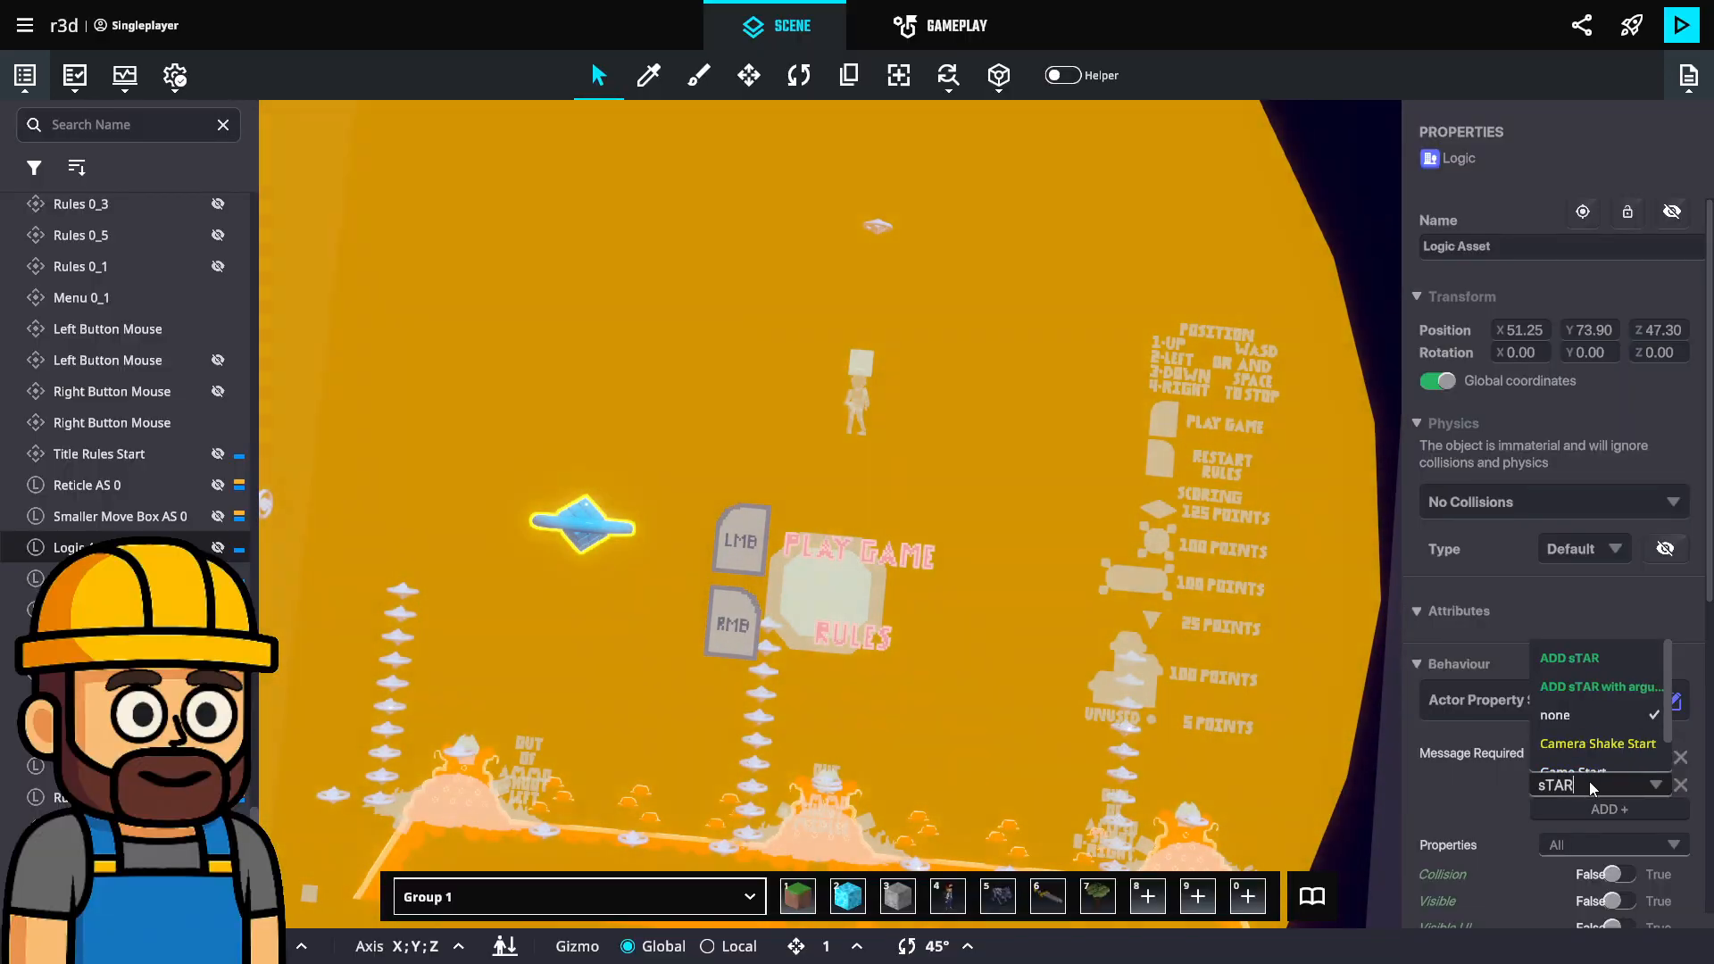
{"action": "type", "text": "Start.Game"}
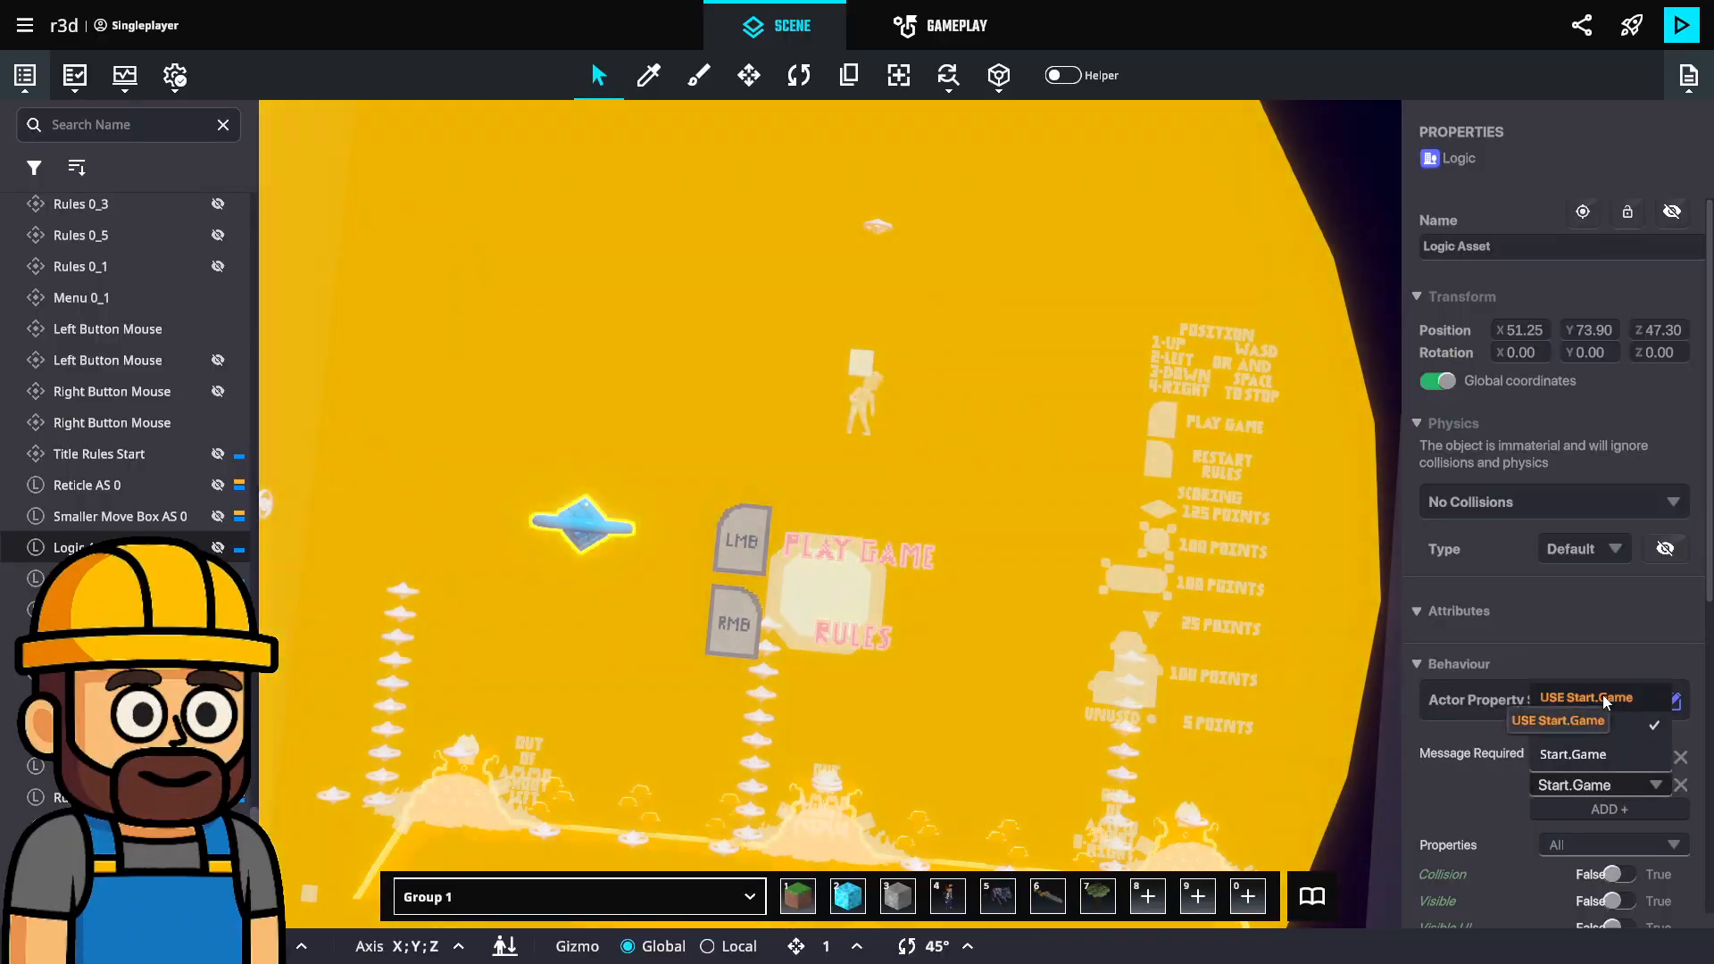
{"action": "left_click", "coordinate": [1603, 696]}
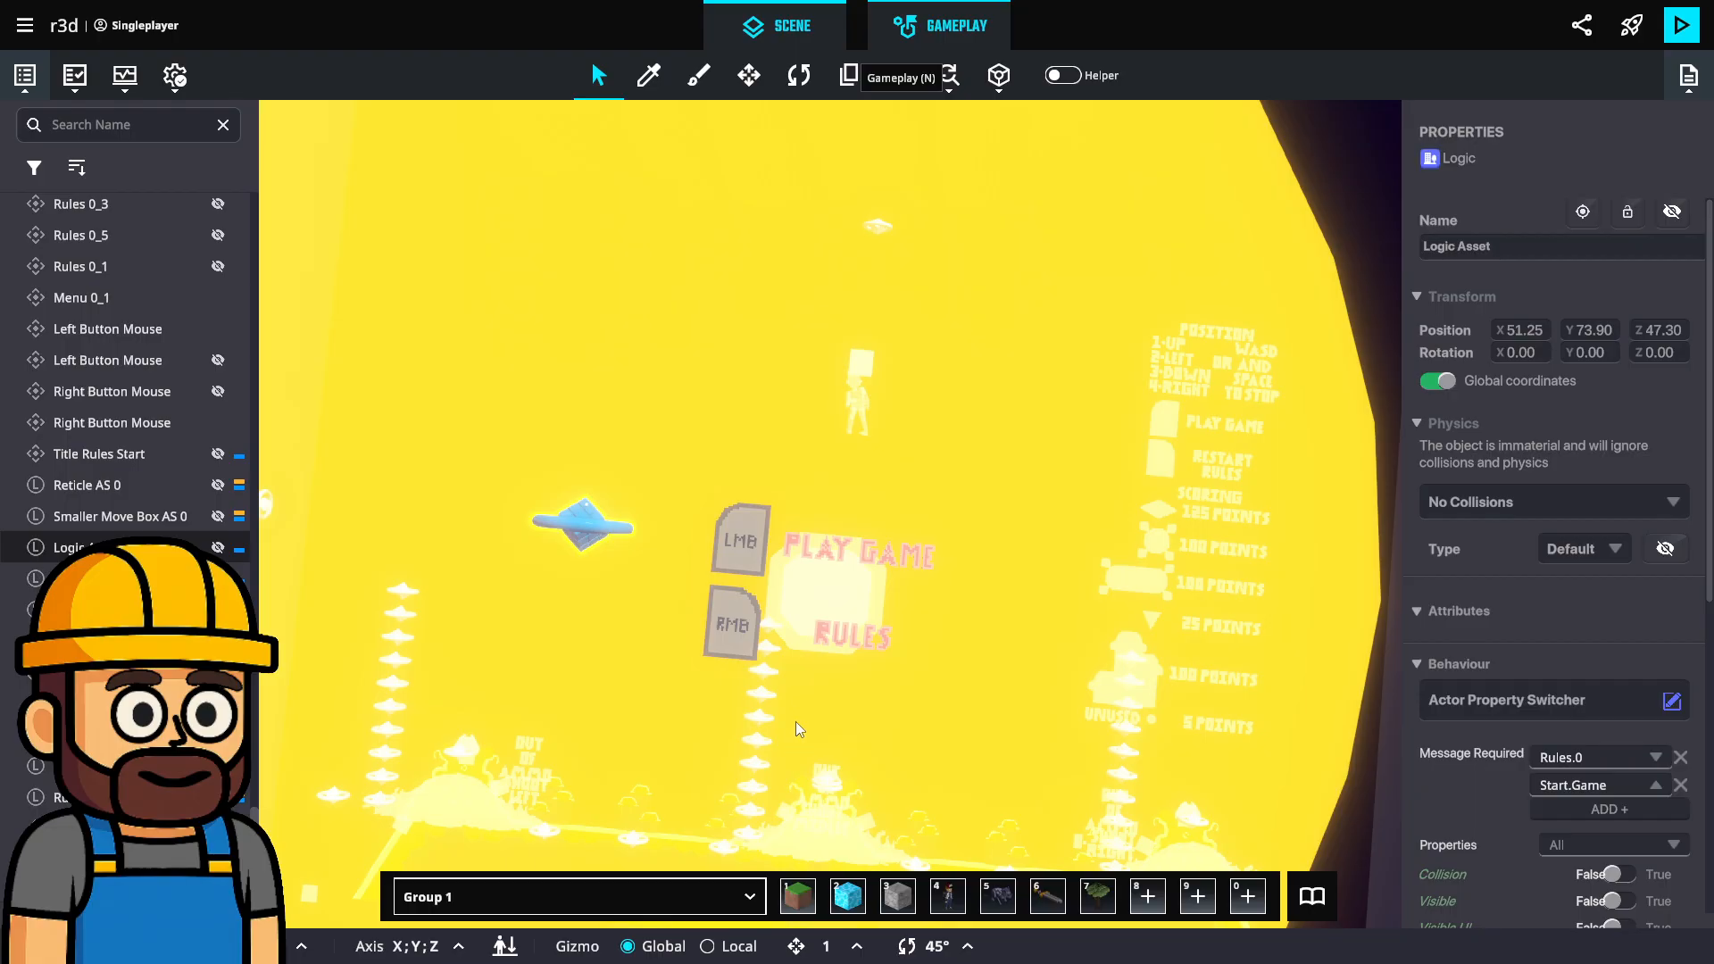
On the Left Mouse Button False board, reposition the Send message ruleset and add a Sends message to [SP] actors event to it.
{"action": "key", "text": "n"}
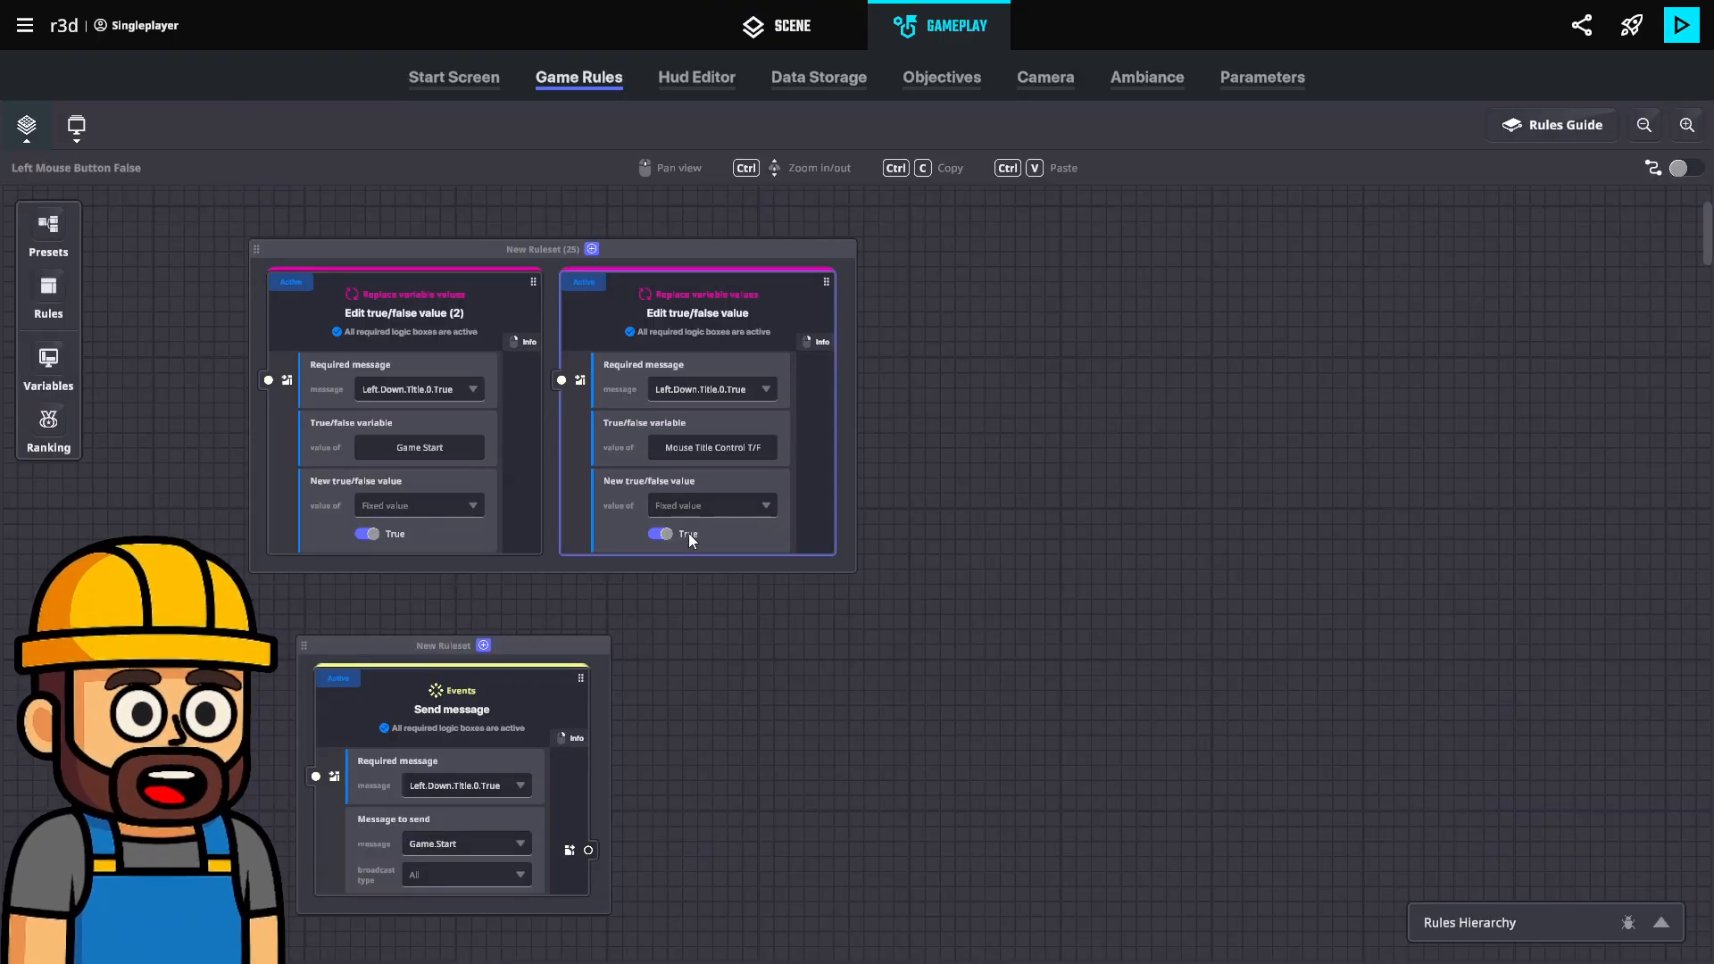
{"action": "left_click_drag", "start_coordinate": [554, 644], "coordinate": [484, 658]}
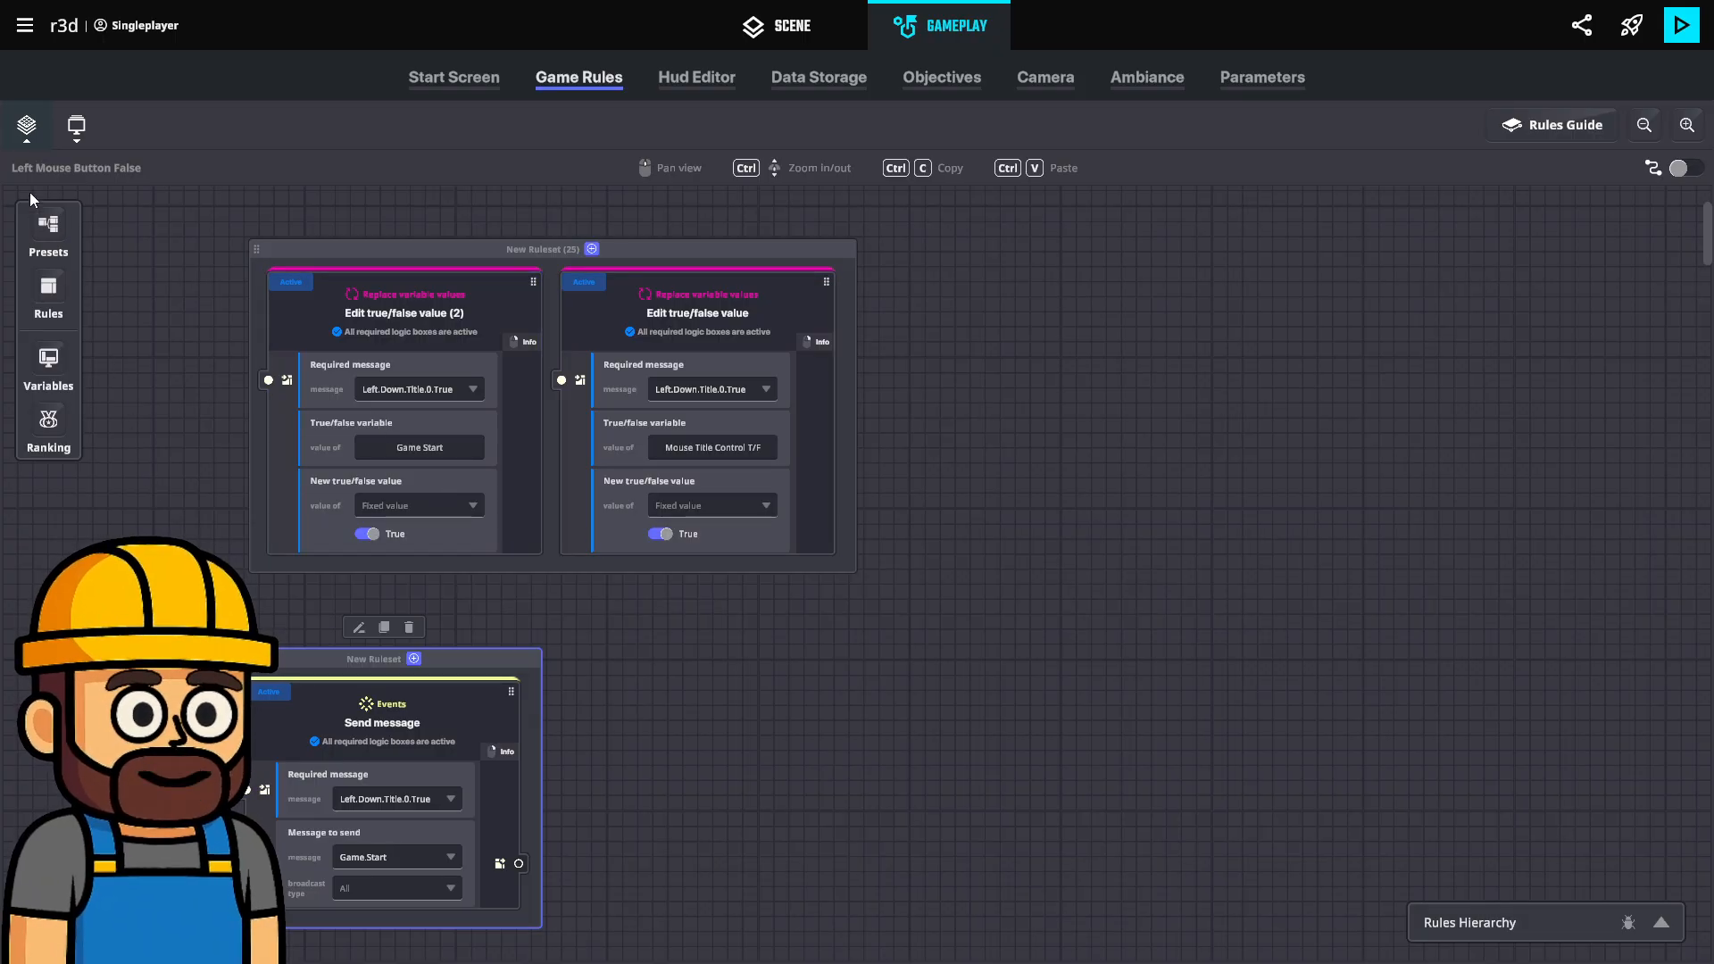
{"action": "left_click", "coordinate": [56, 283]}
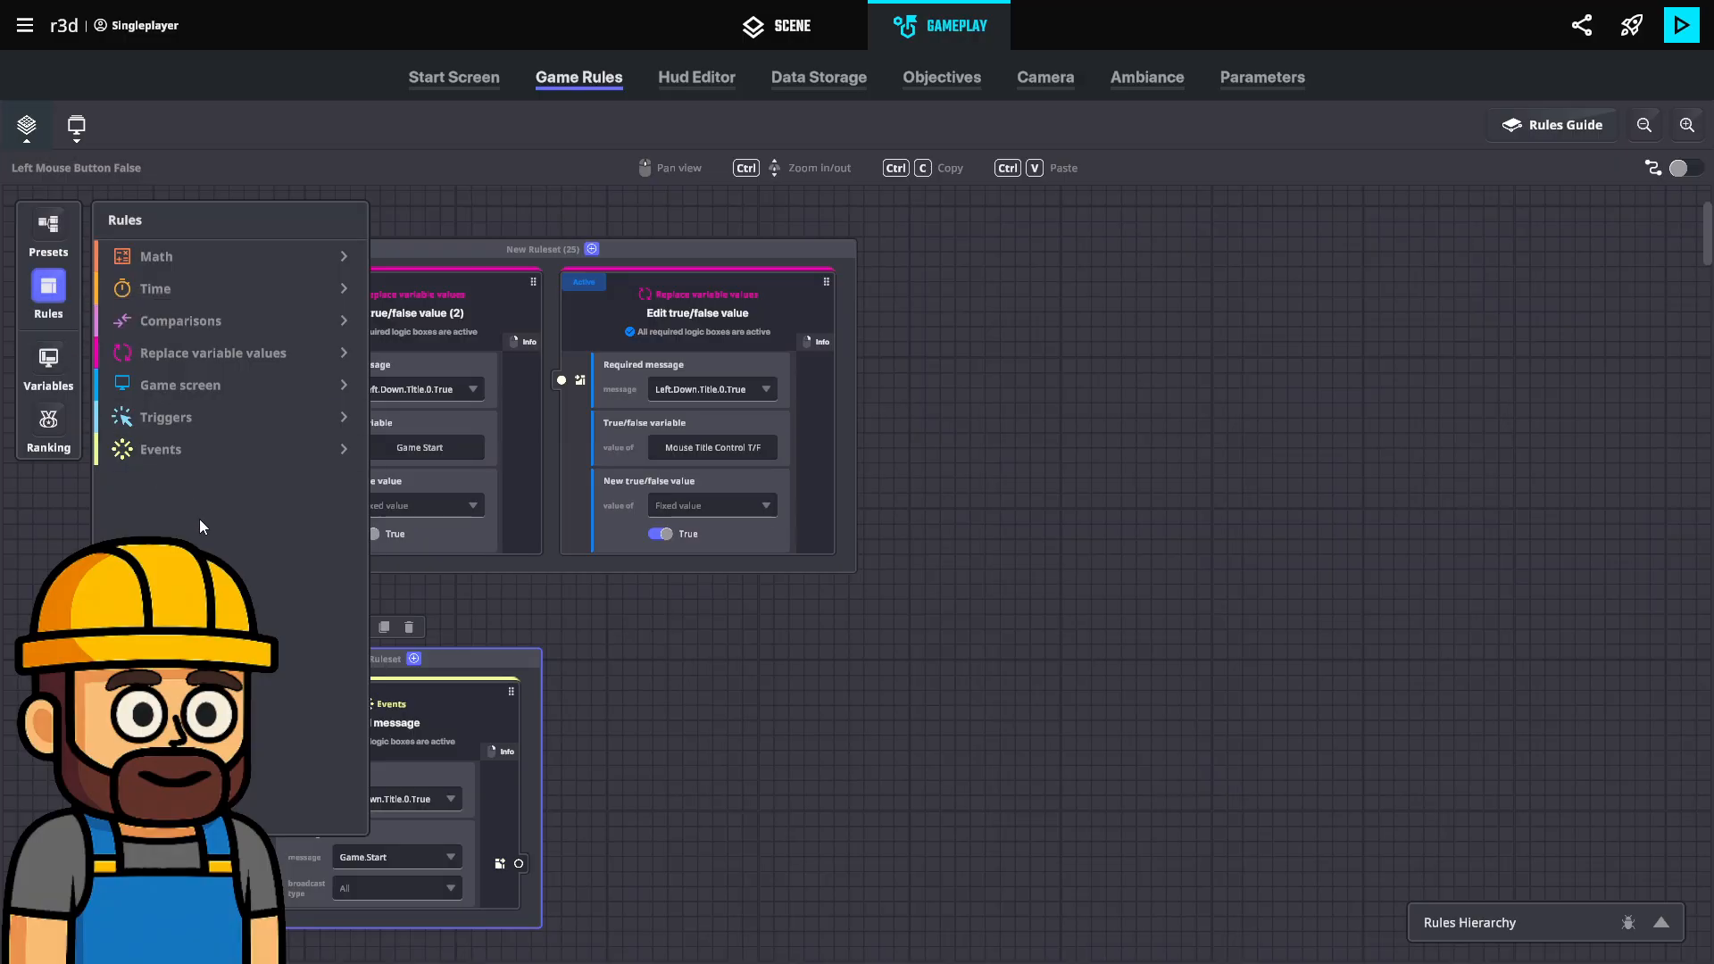
{"action": "left_click_drag", "start_coordinate": [476, 661], "coordinate": [611, 657]}
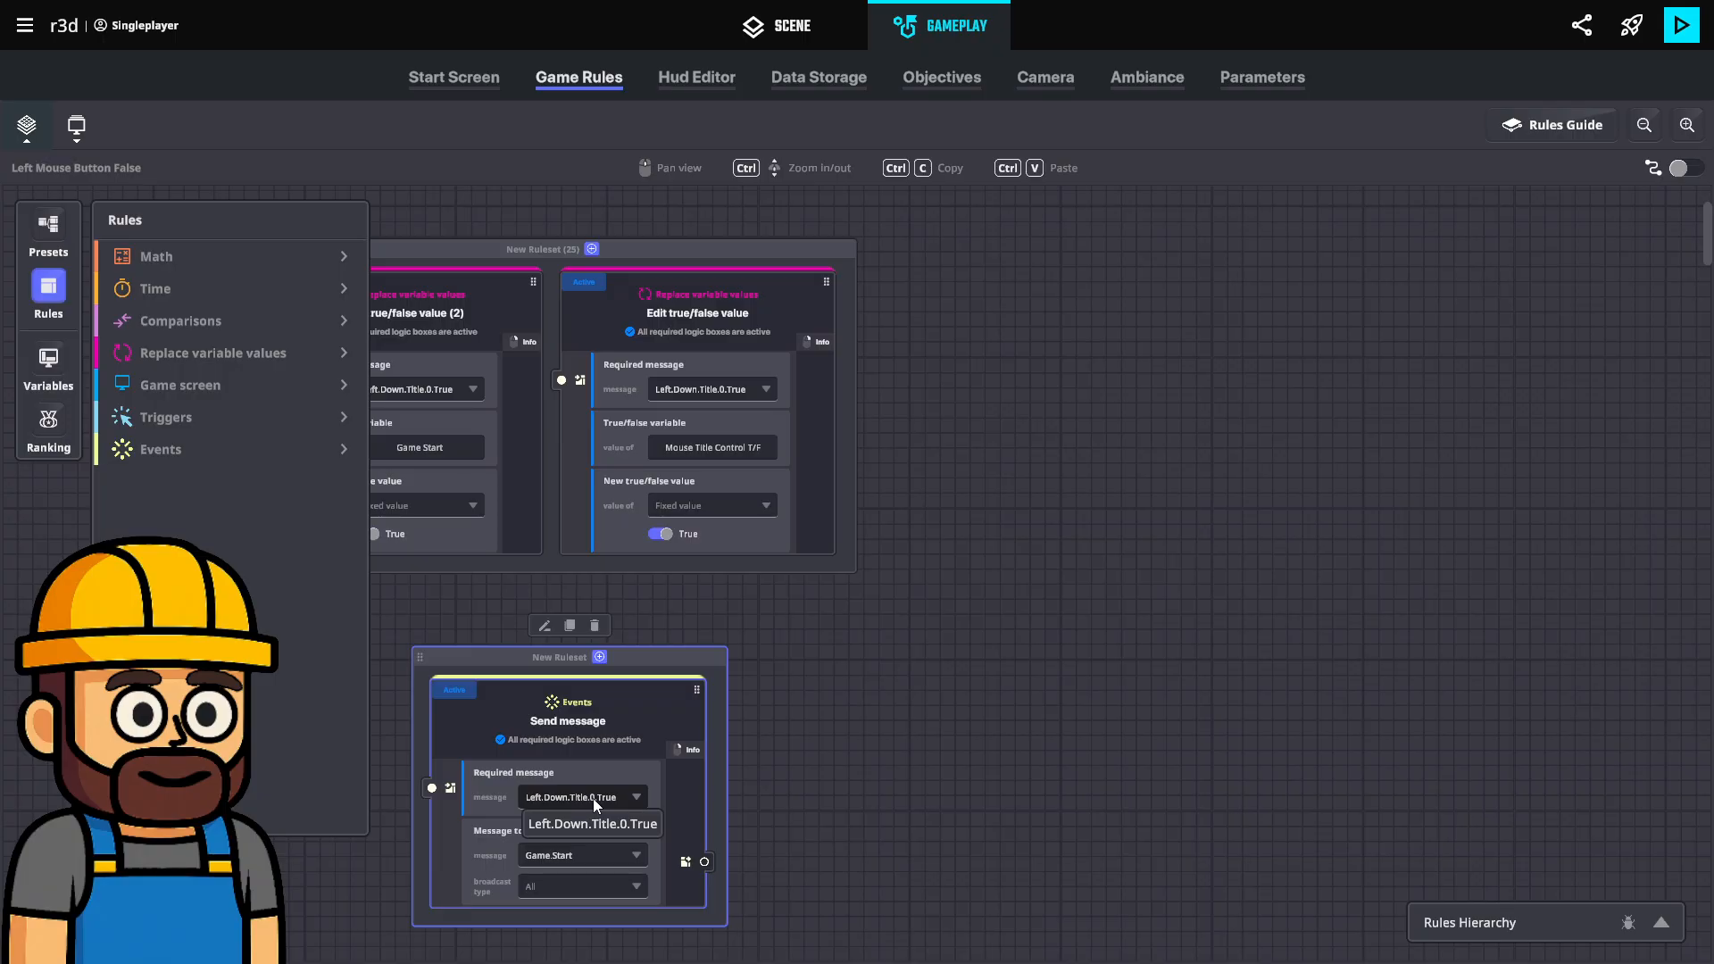
{"action": "left_click", "coordinate": [189, 439]}
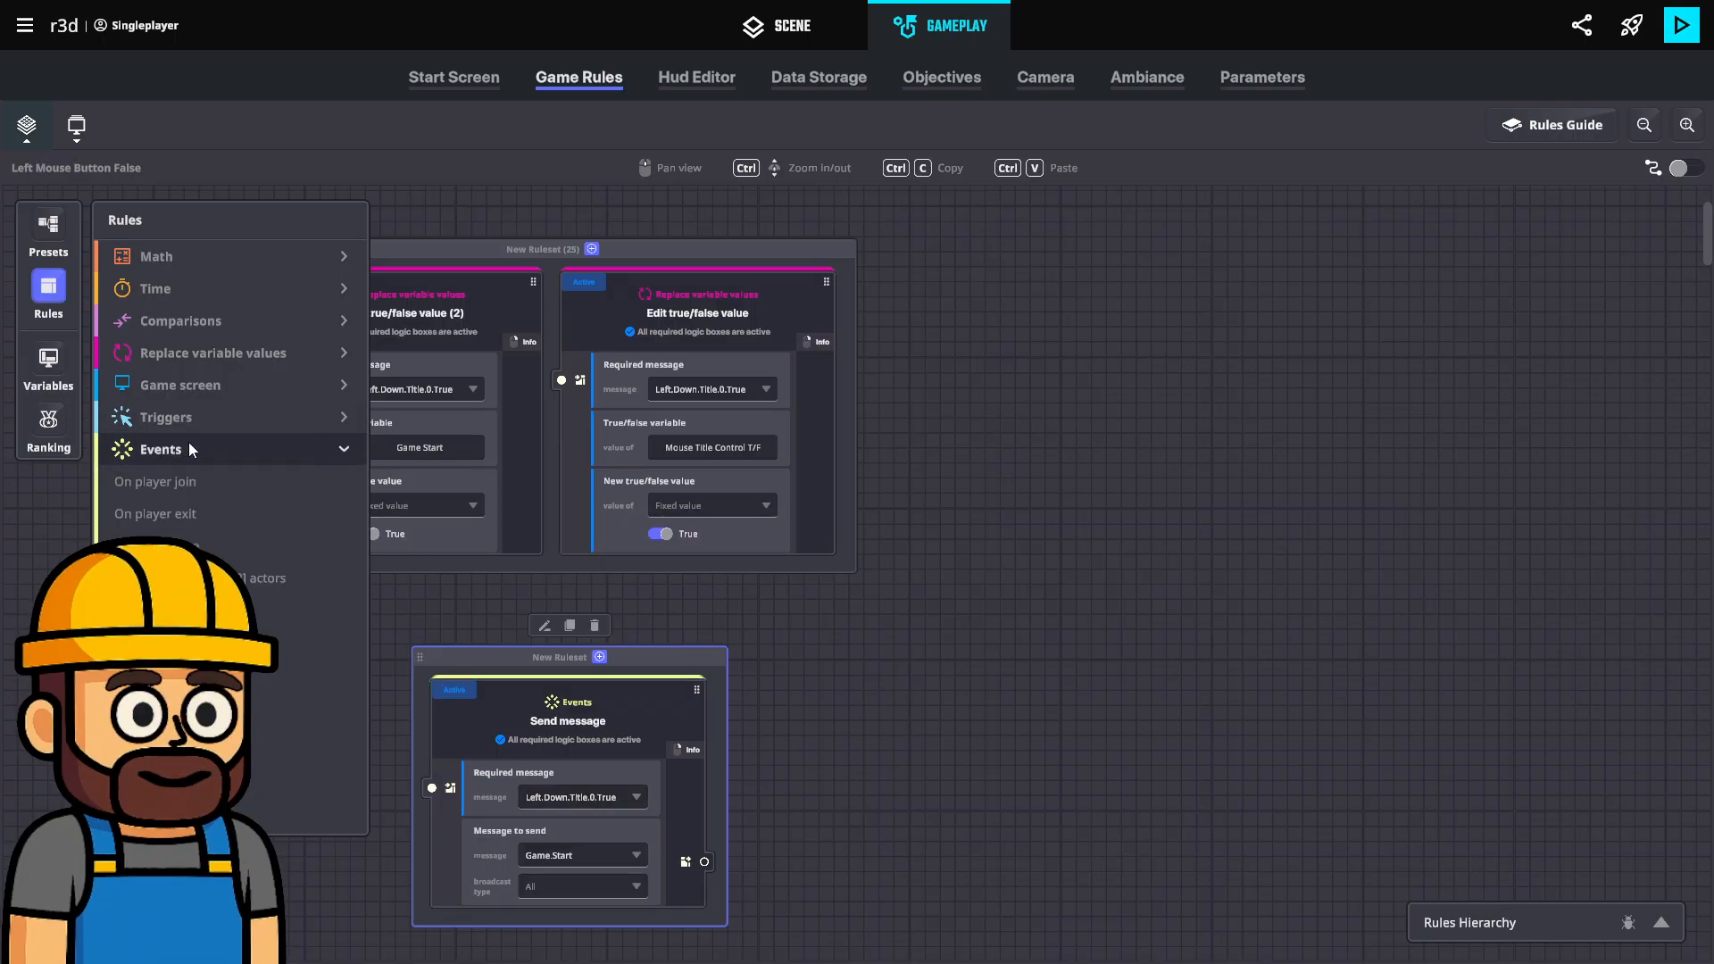
{"action": "left_click", "coordinate": [263, 578]}
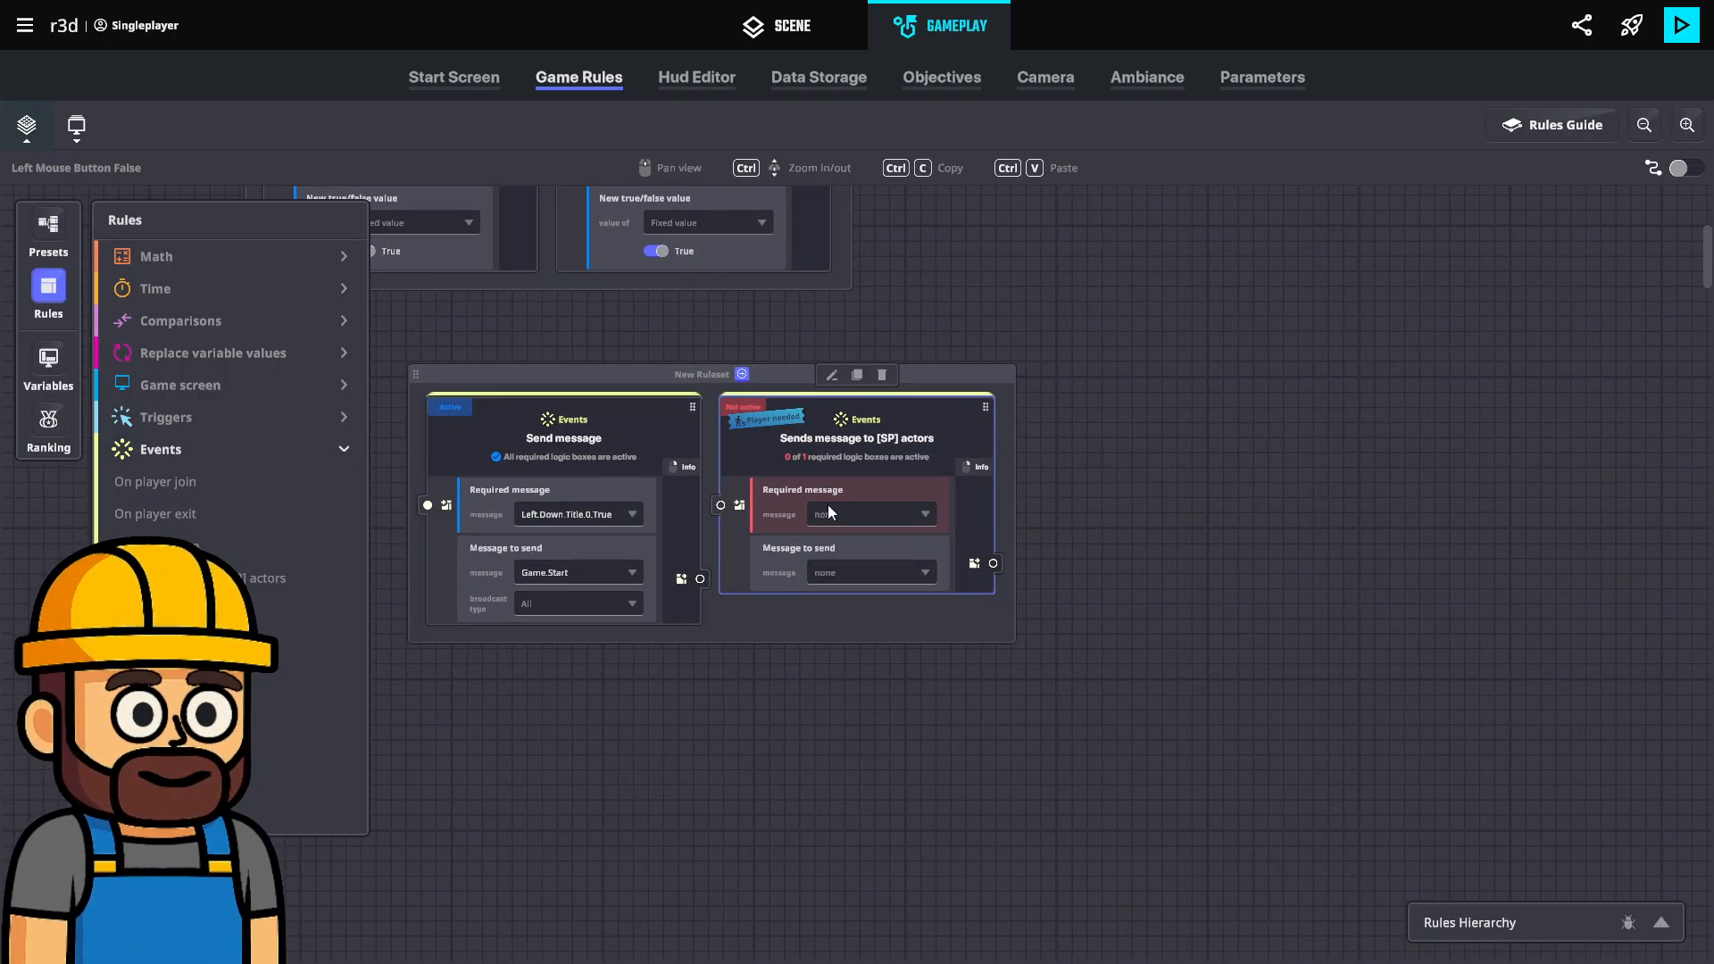
{"action": "left_click", "coordinate": [48, 286]}
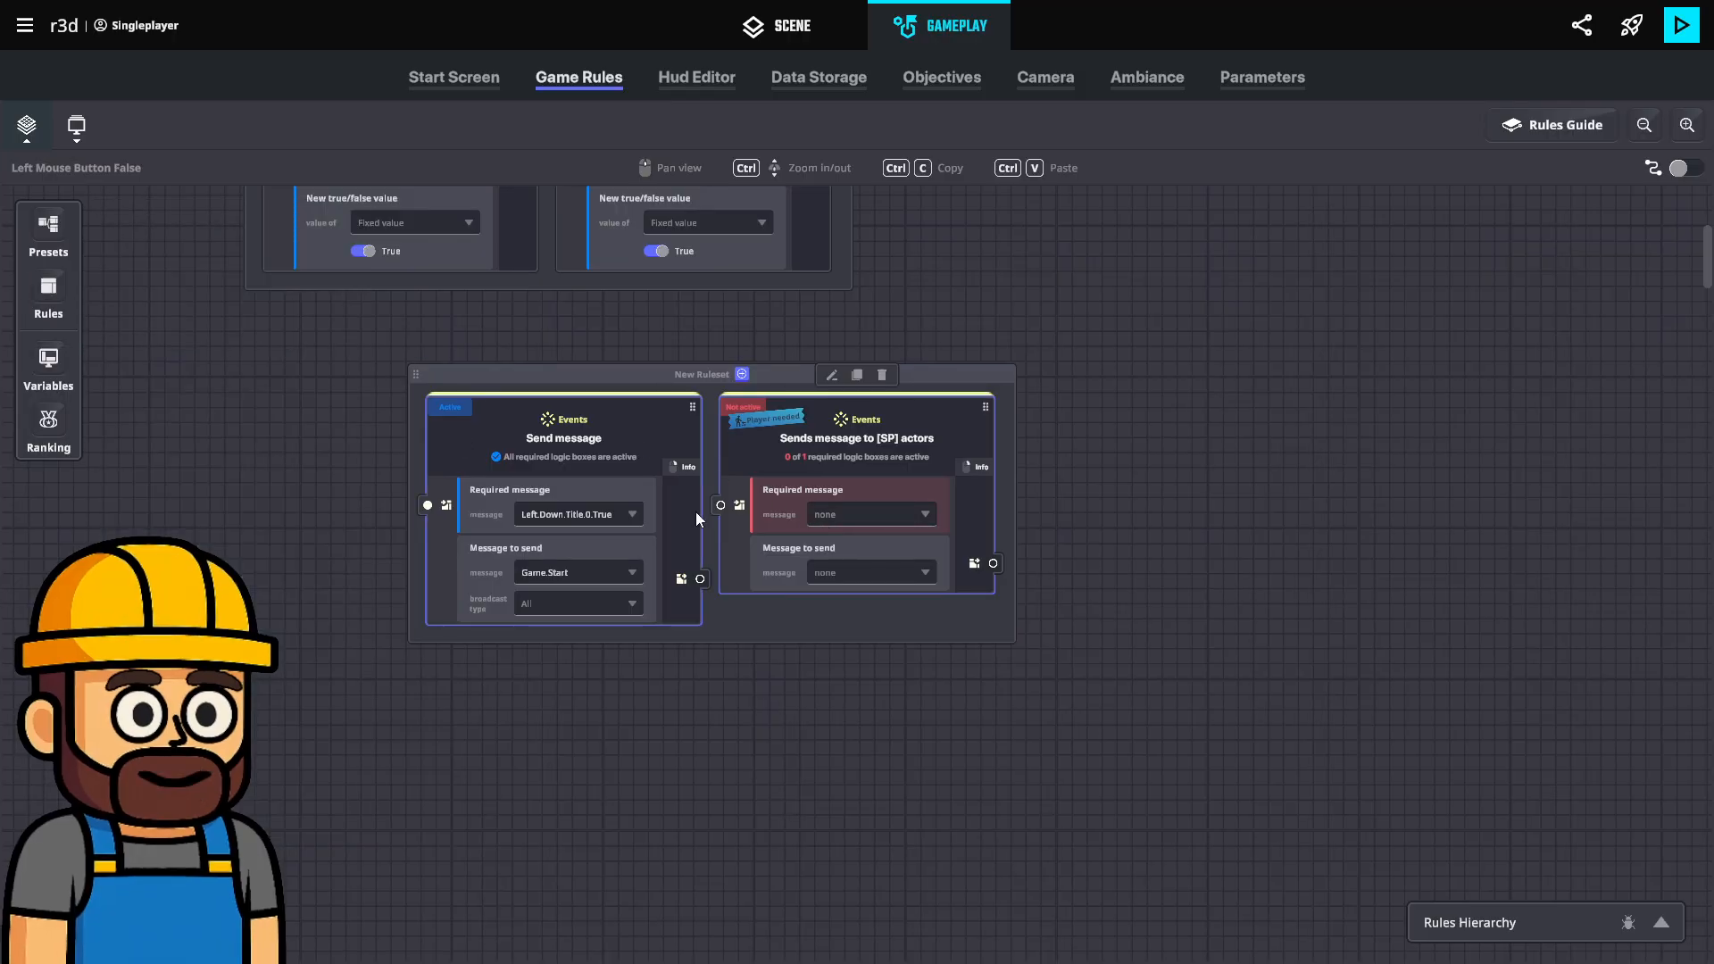
Set the Sends message to [SP] actors rule to require Left.Down.Title.0.True and send Game.Start.
{"action": "left_click", "coordinate": [817, 515]}
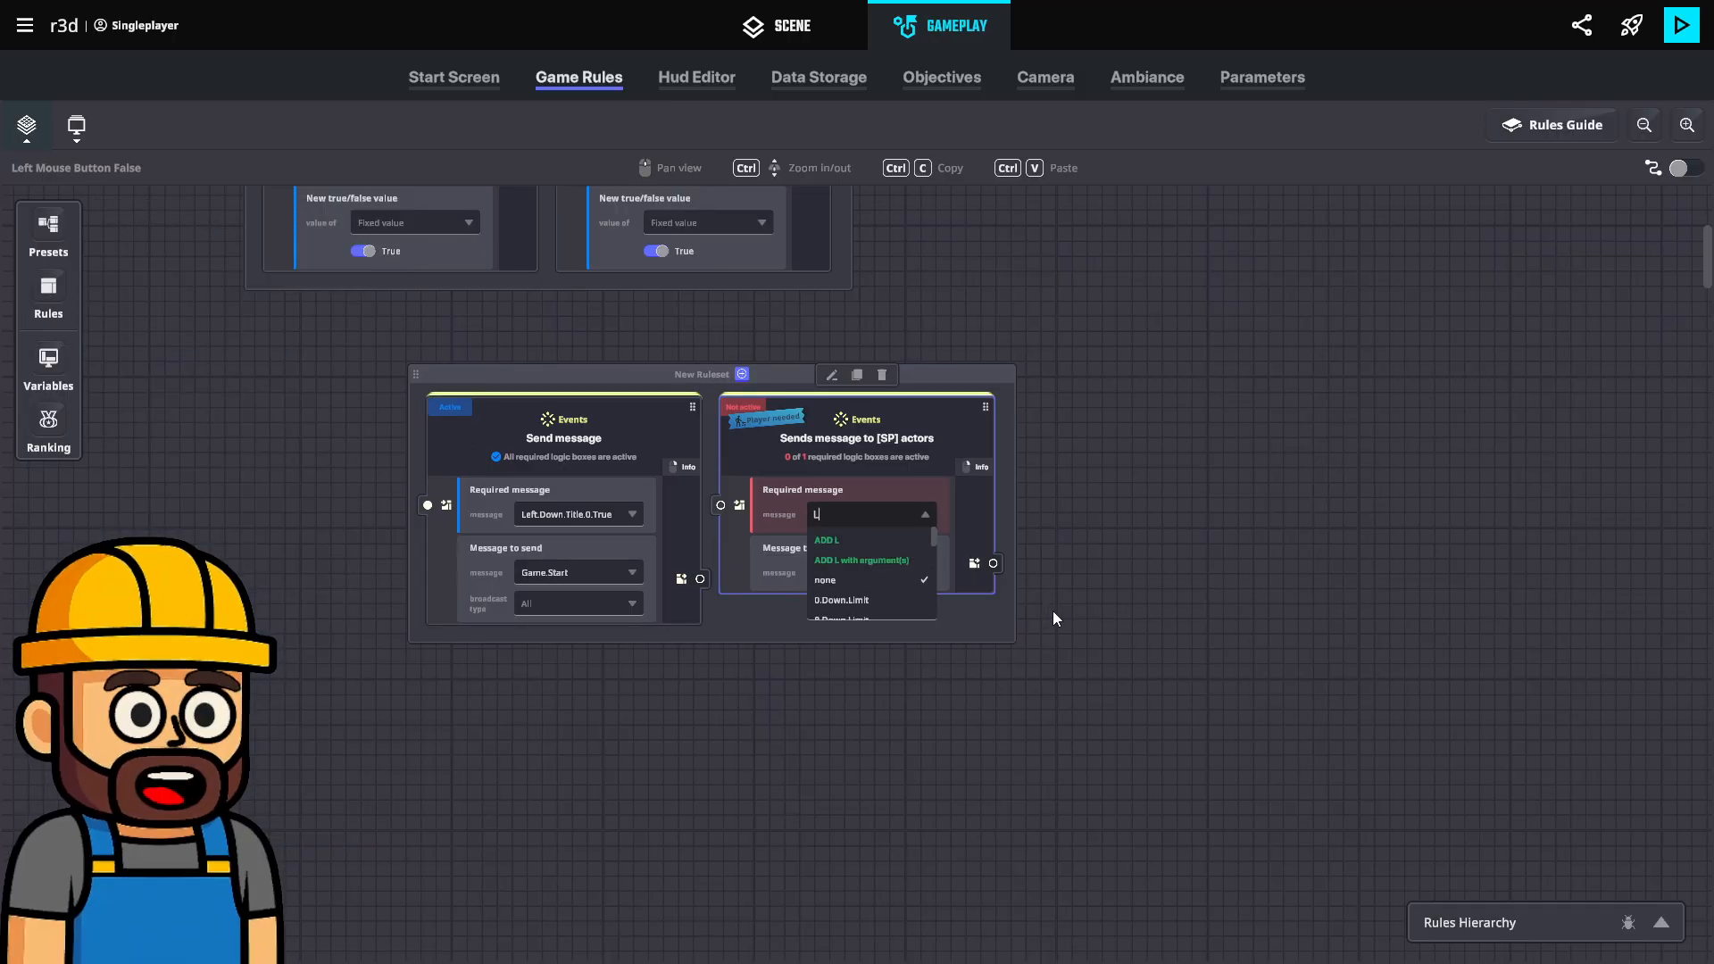
{"action": "type", "text": "Left."}
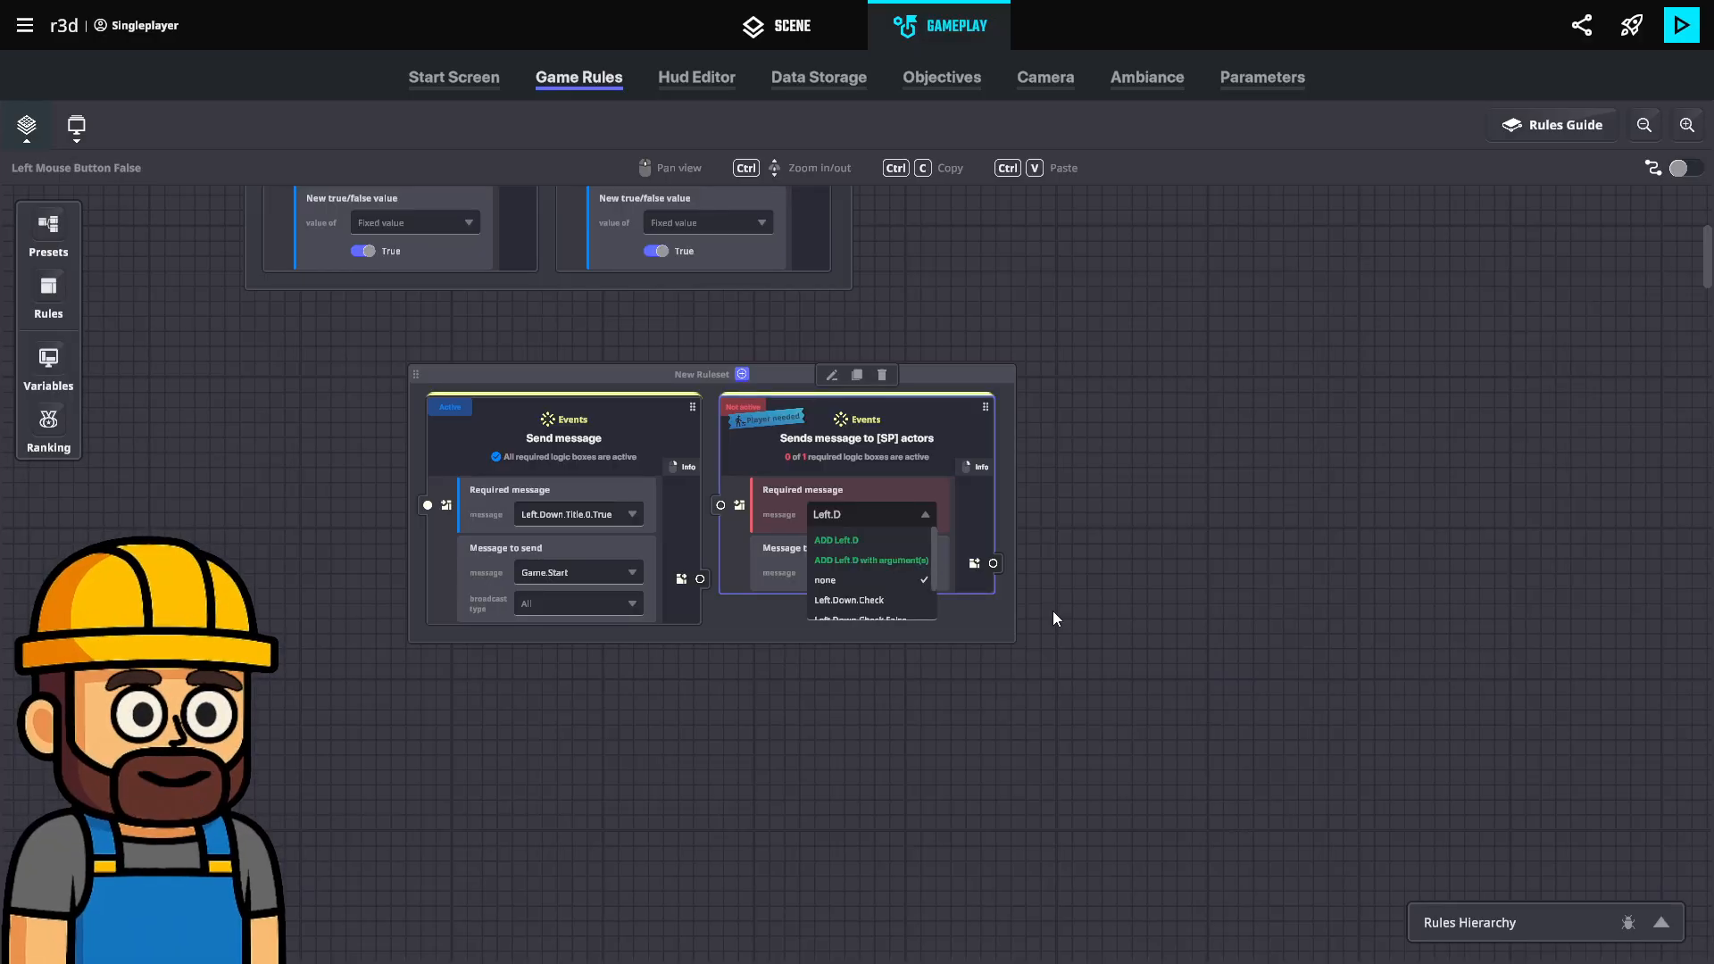
{"action": "type", "text": "Down."}
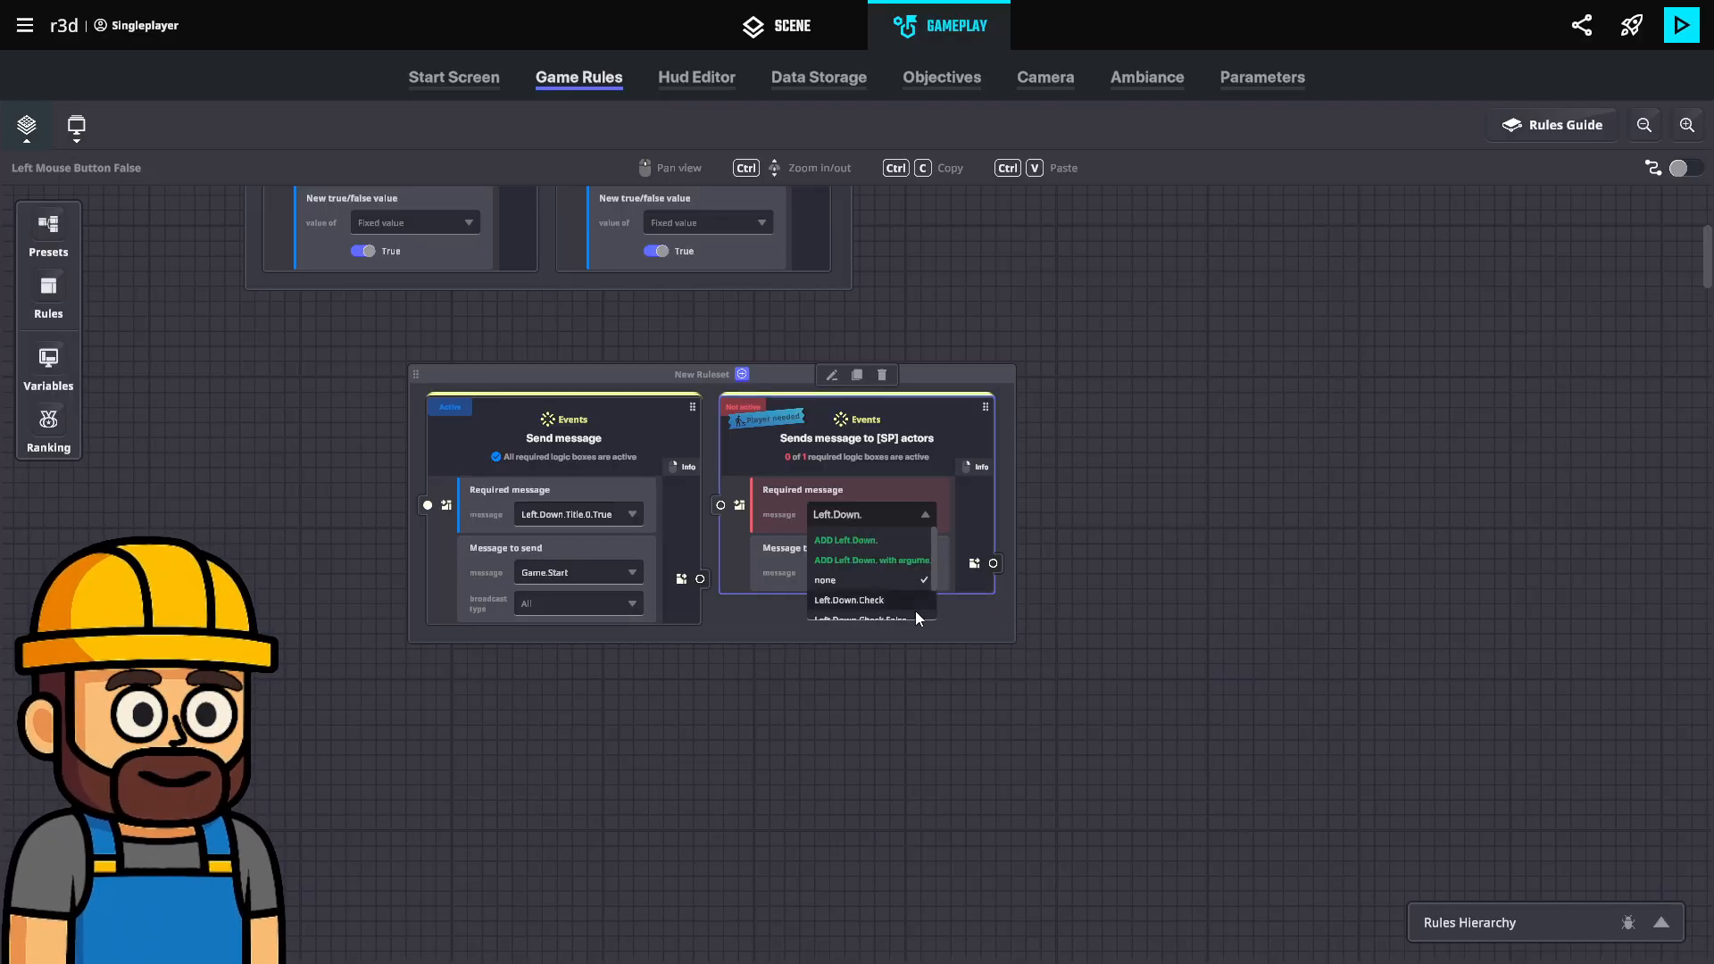
{"action": "scroll", "coordinate": [885, 597], "scroll_direction": "down", "scroll_amount": 2}
{"action": "left_click", "coordinate": [884, 600]}
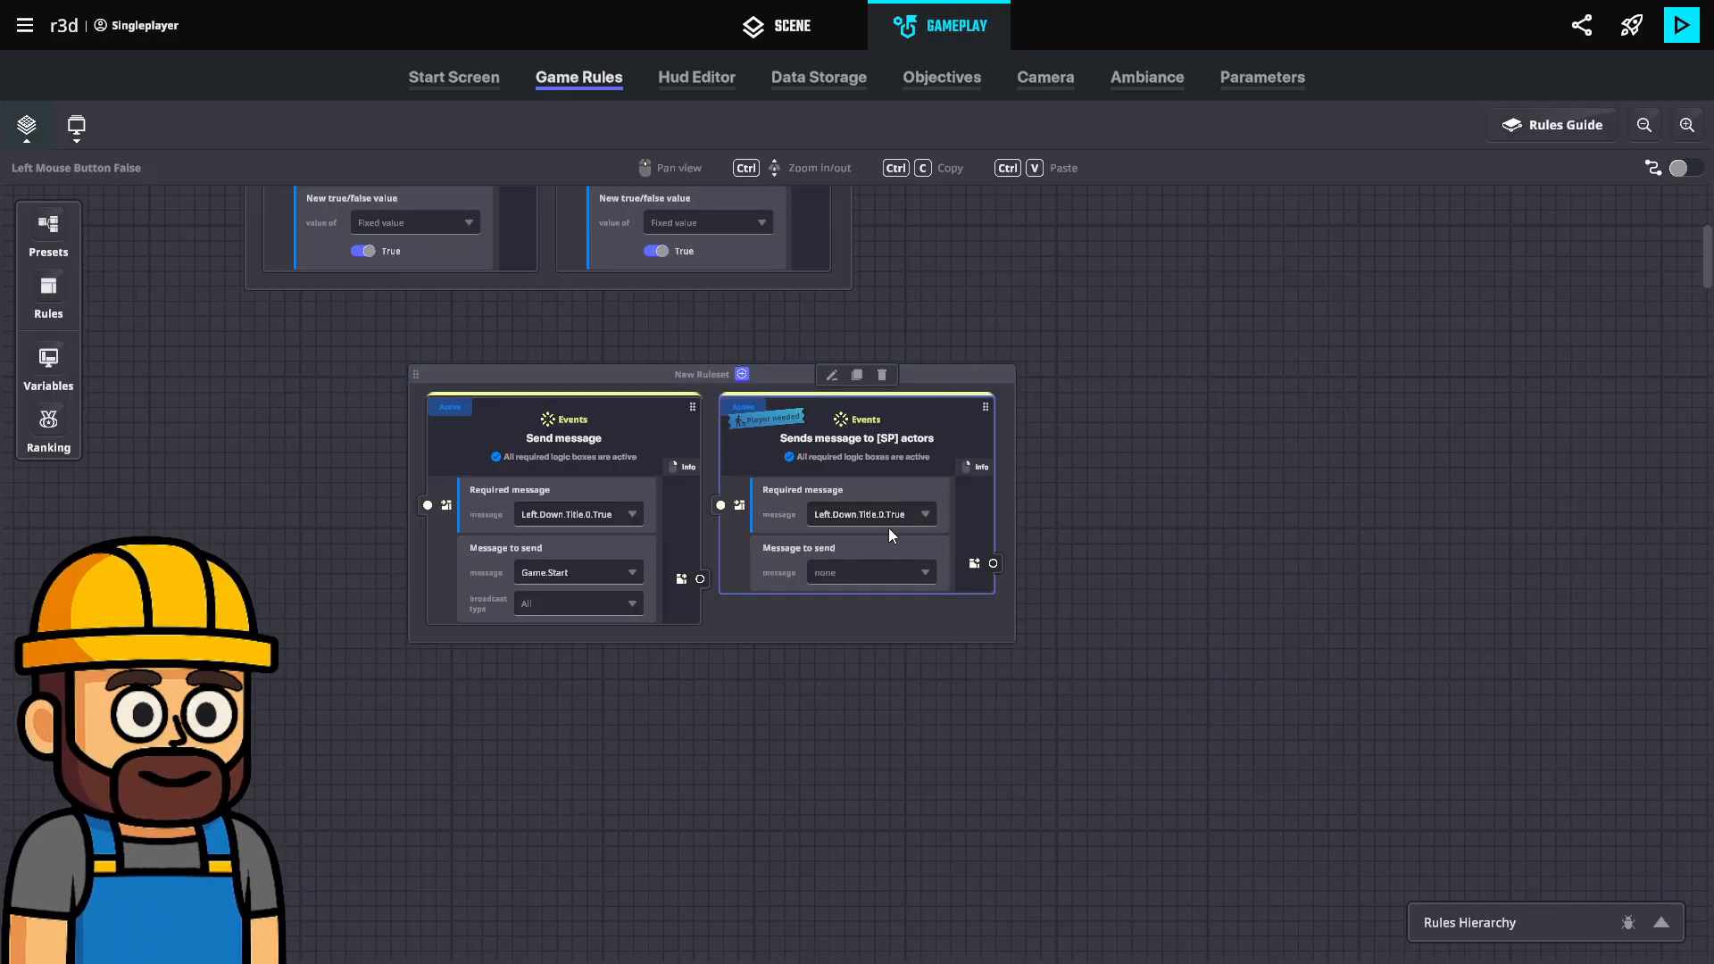
{"action": "left_click", "coordinate": [845, 575]}
{"action": "type", "text": "Ga"}
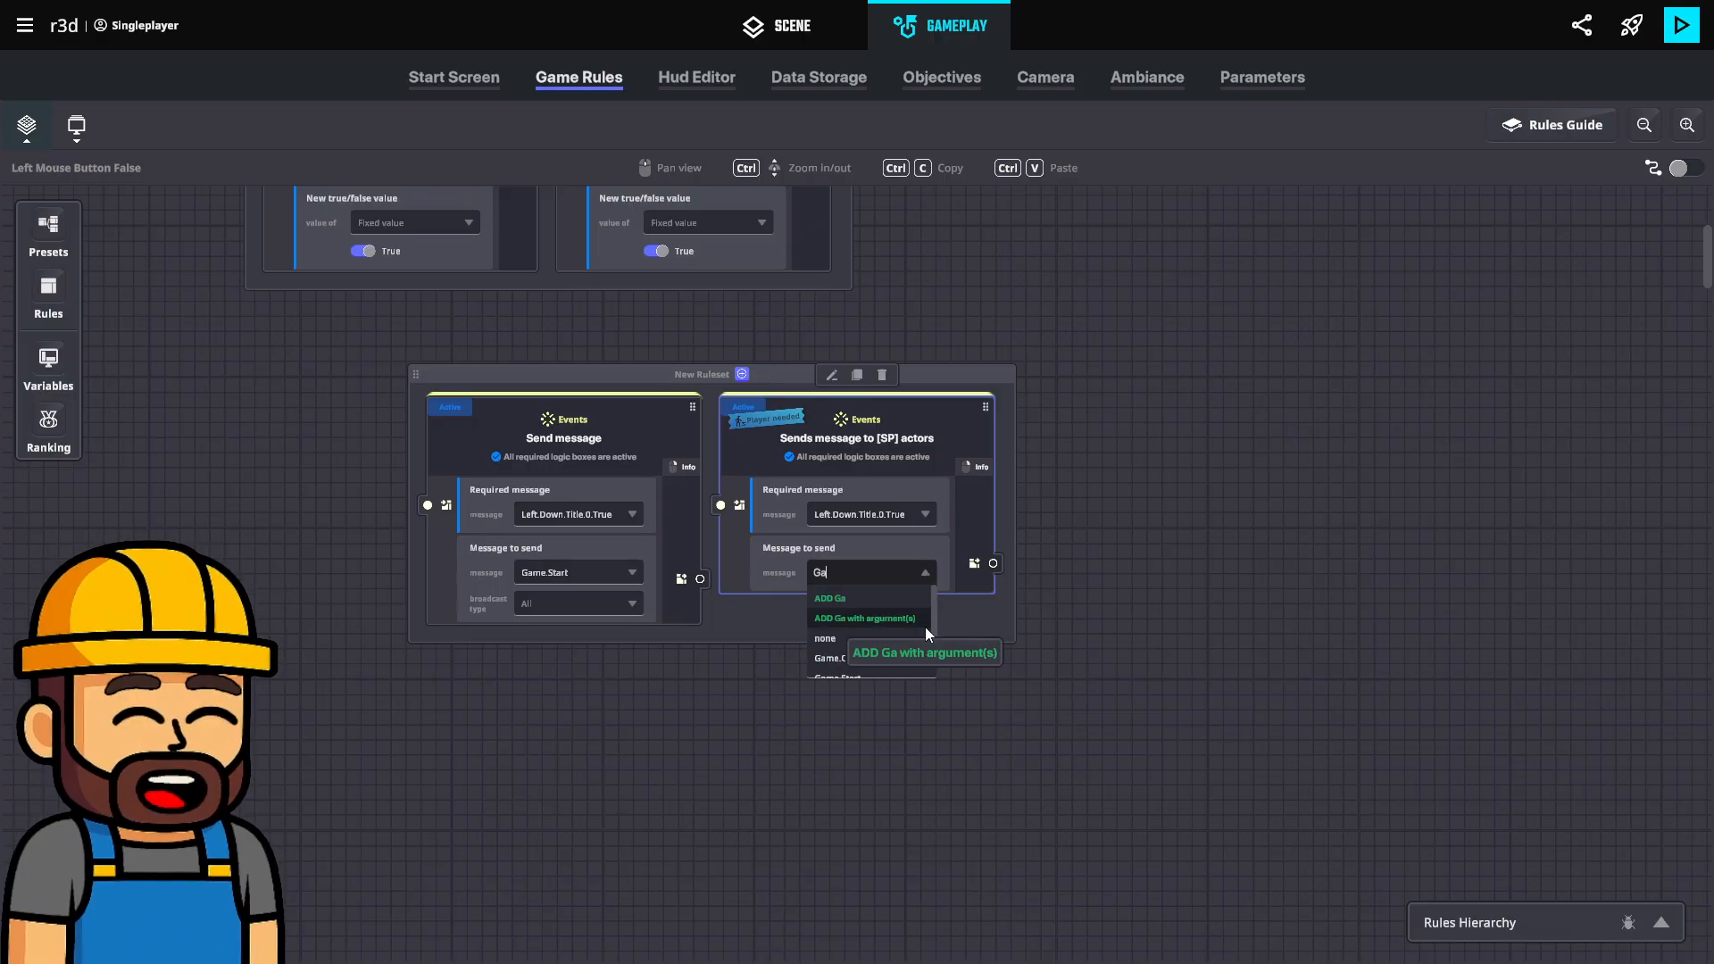
{"action": "type", "text": "m"}
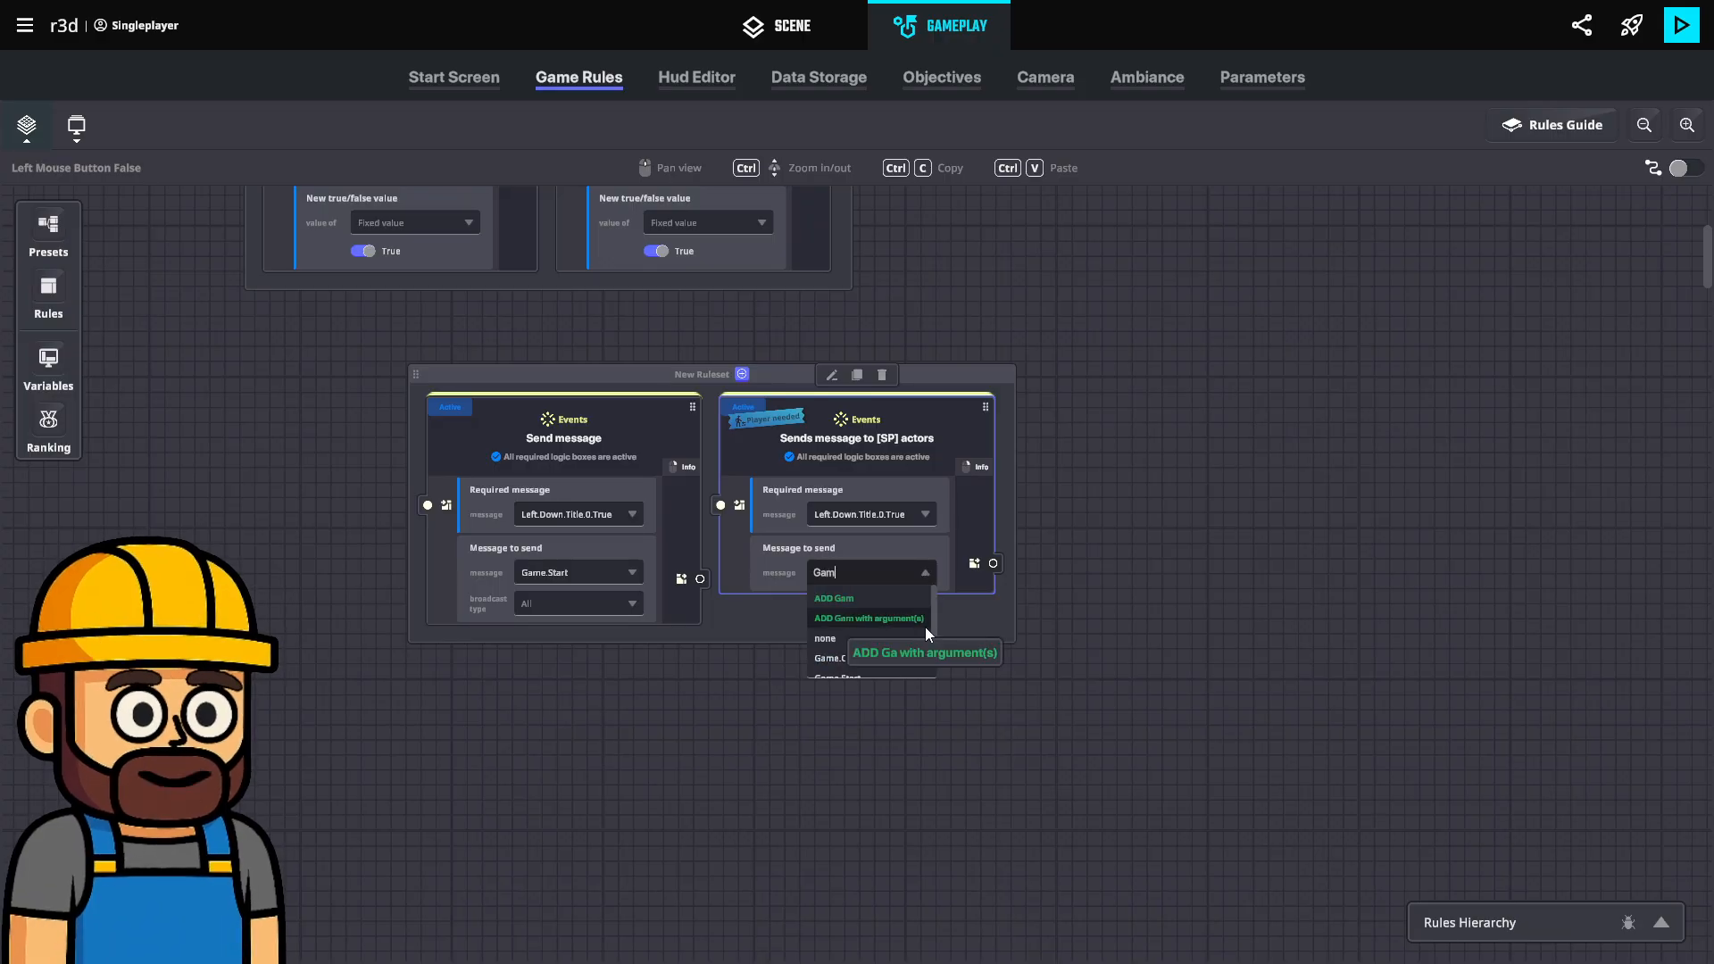
{"action": "left_click", "coordinate": [875, 671]}
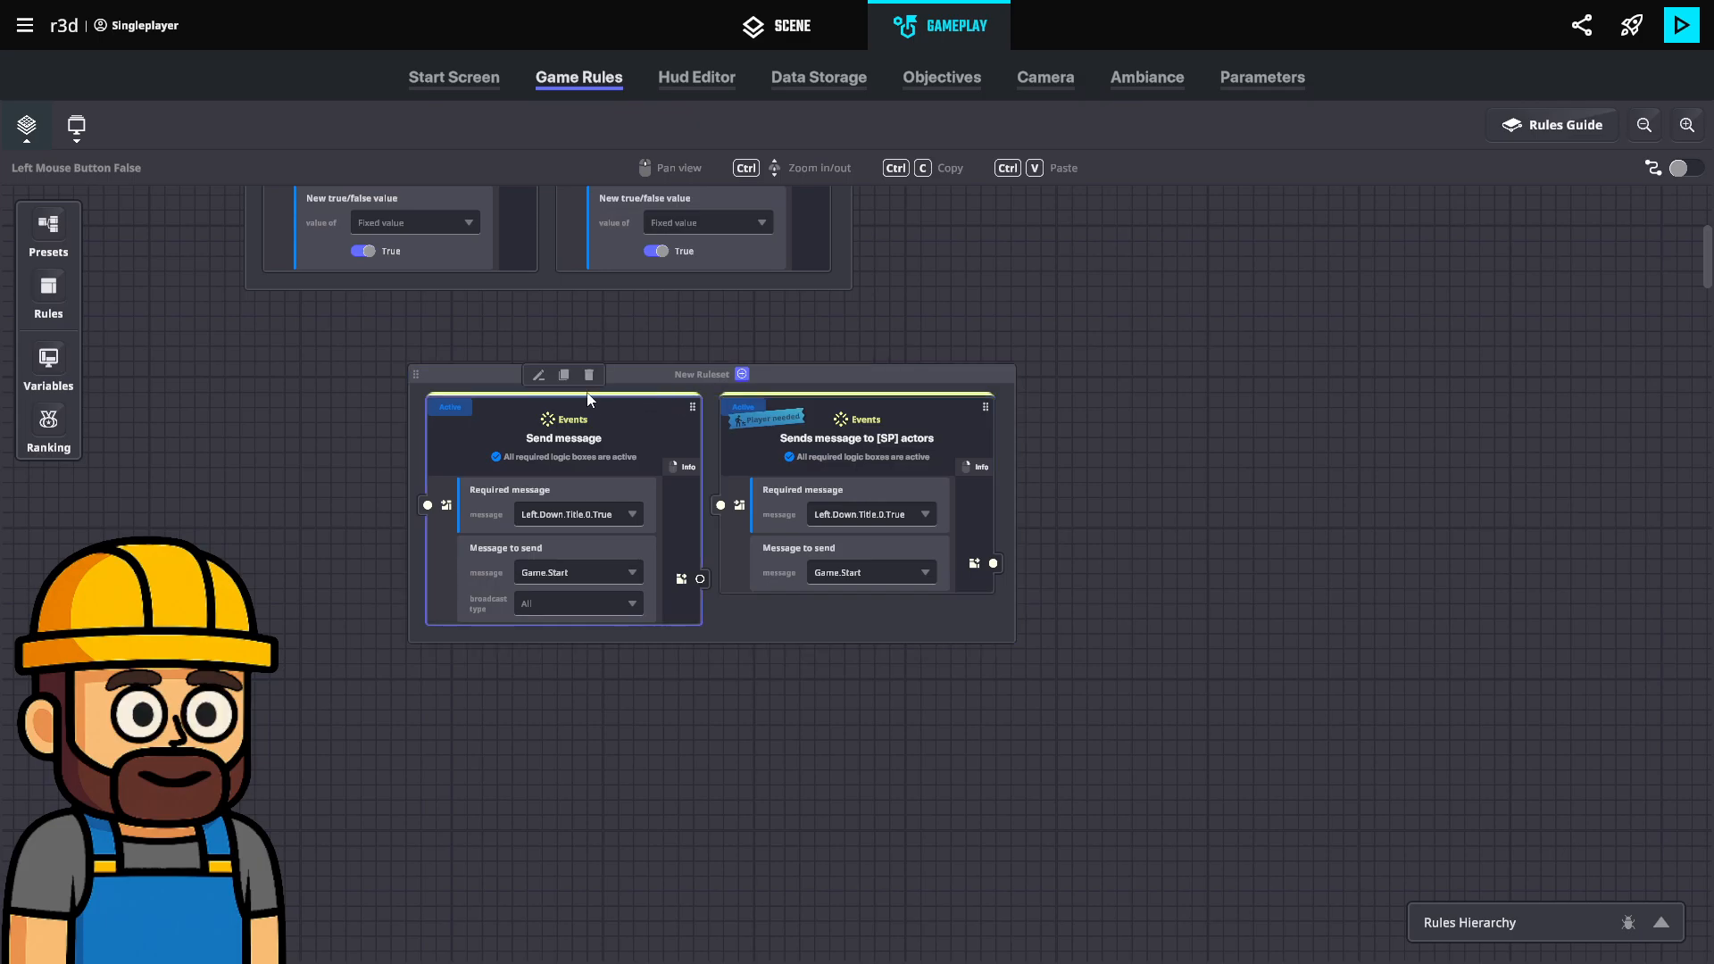
Set the Send message rule's required message to none and move it into its own ruleset beside the Sends message to [SP] actors ruleset.
{"action": "left_click", "coordinate": [591, 515]}
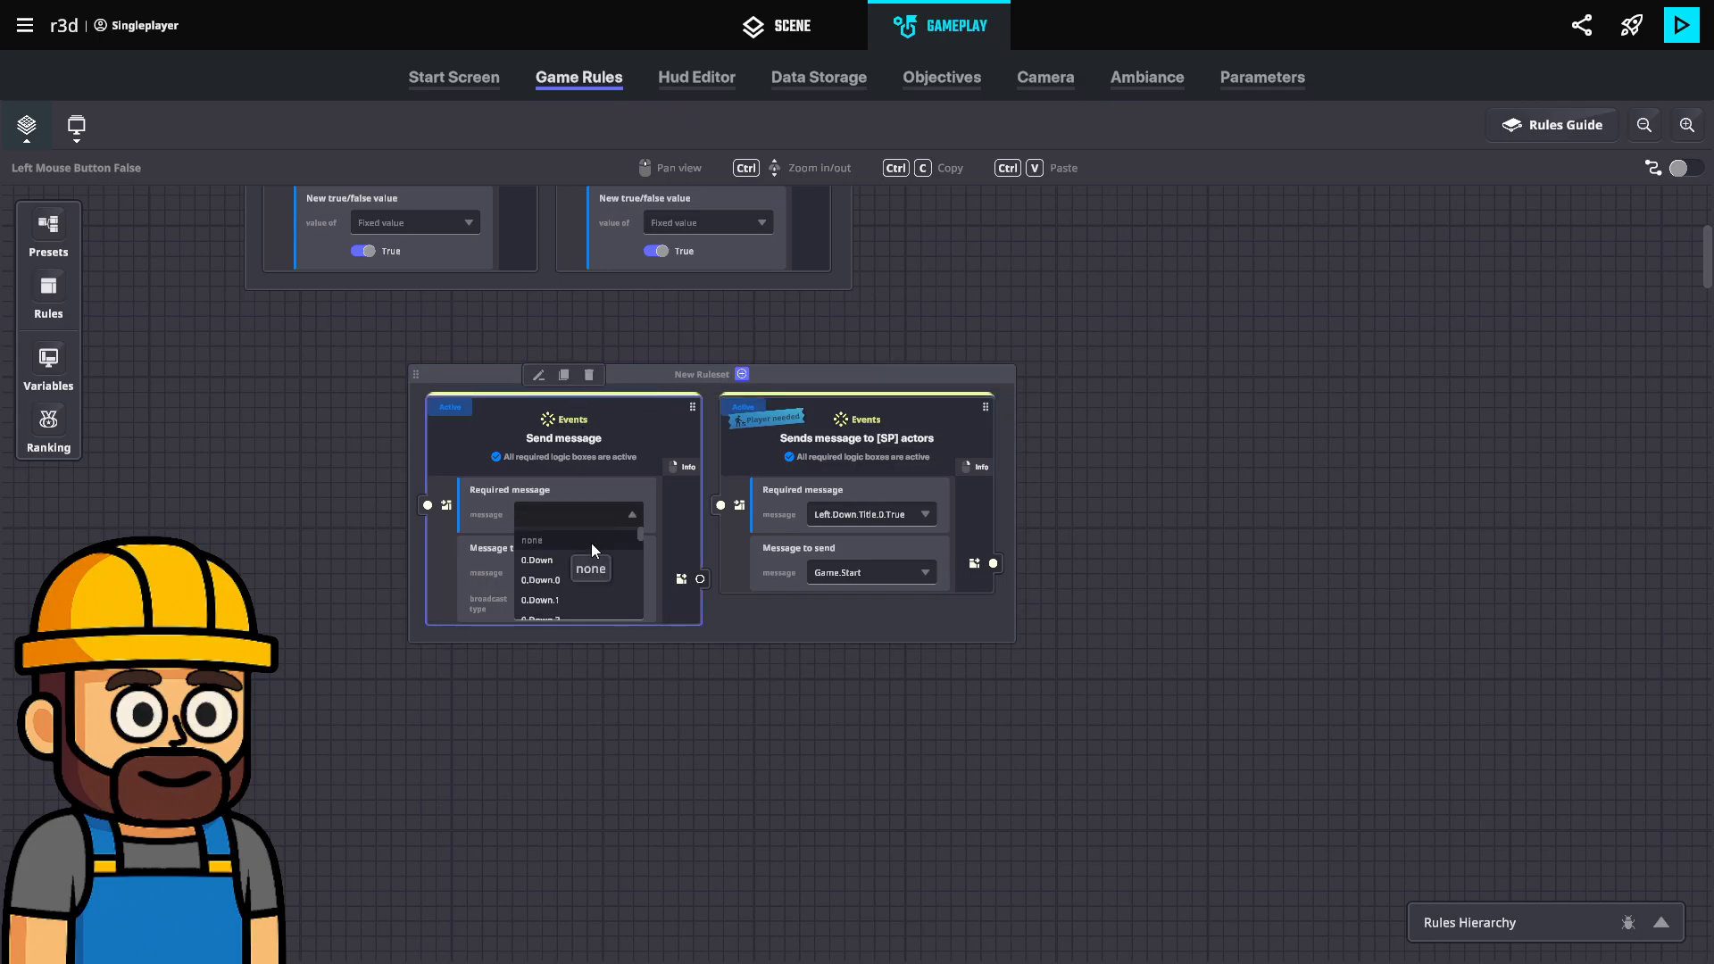
{"action": "left_click", "coordinate": [591, 543]}
{"action": "left_click_drag", "start_coordinate": [625, 452], "coordinate": [335, 452]}
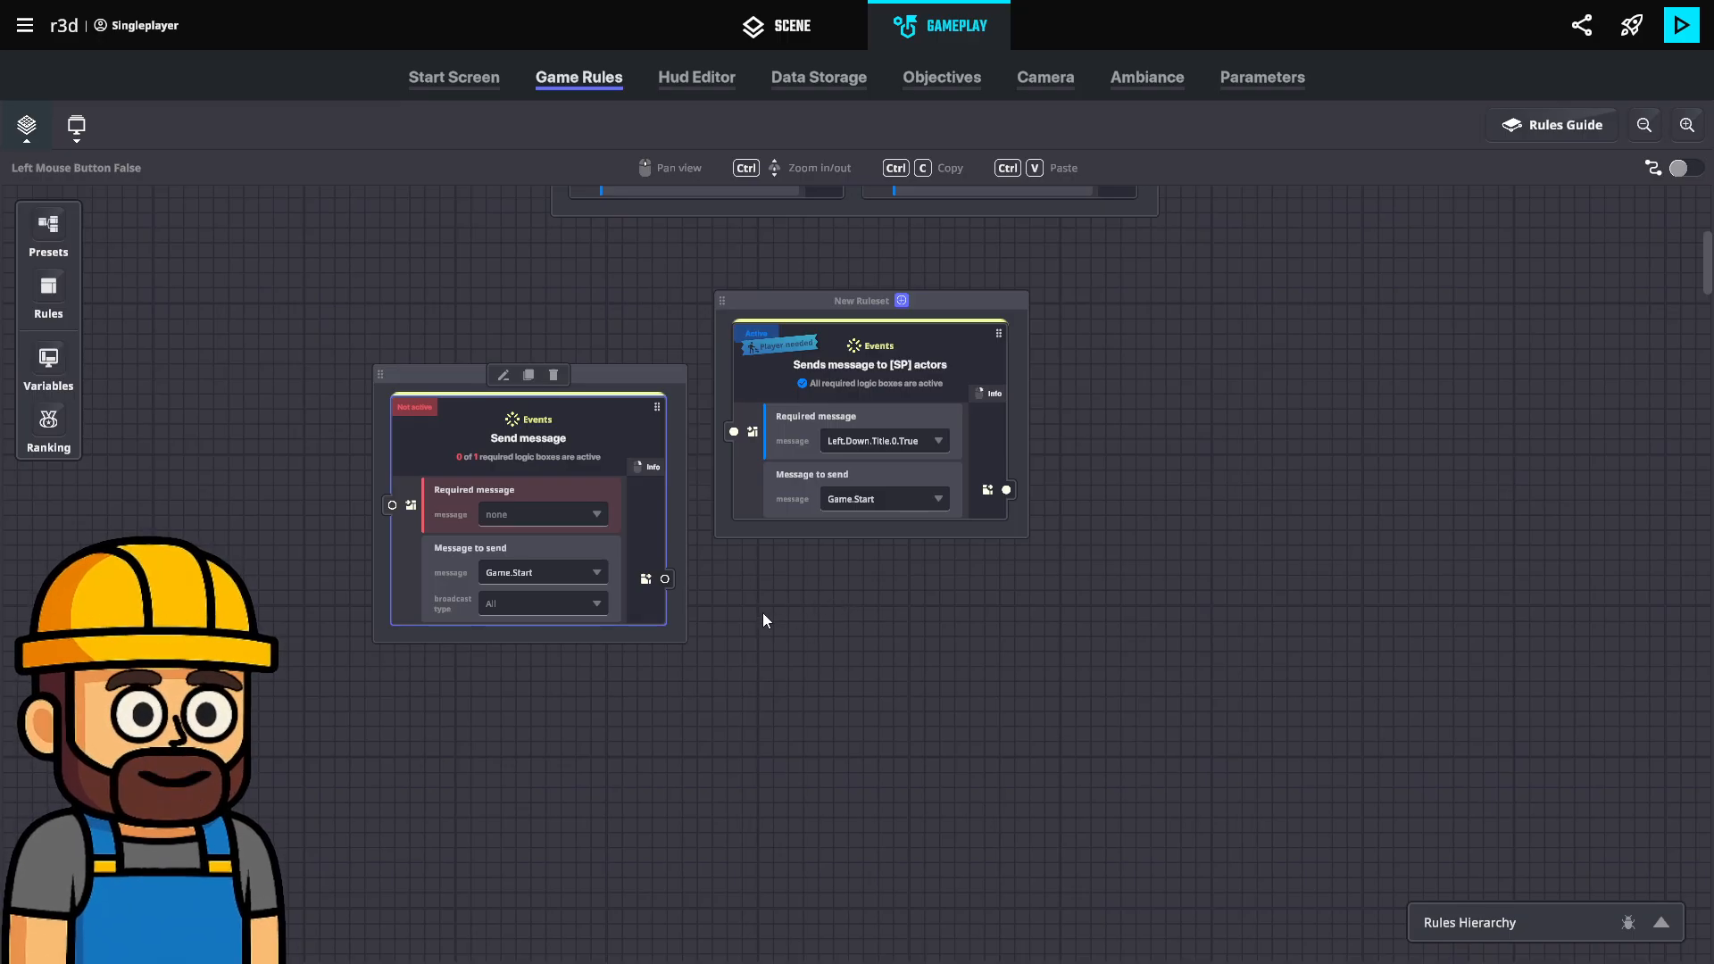
{"action": "left_click_drag", "start_coordinate": [762, 595], "coordinate": [675, 677]}
{"action": "left_click_drag", "start_coordinate": [711, 391], "coordinate": [945, 417]}
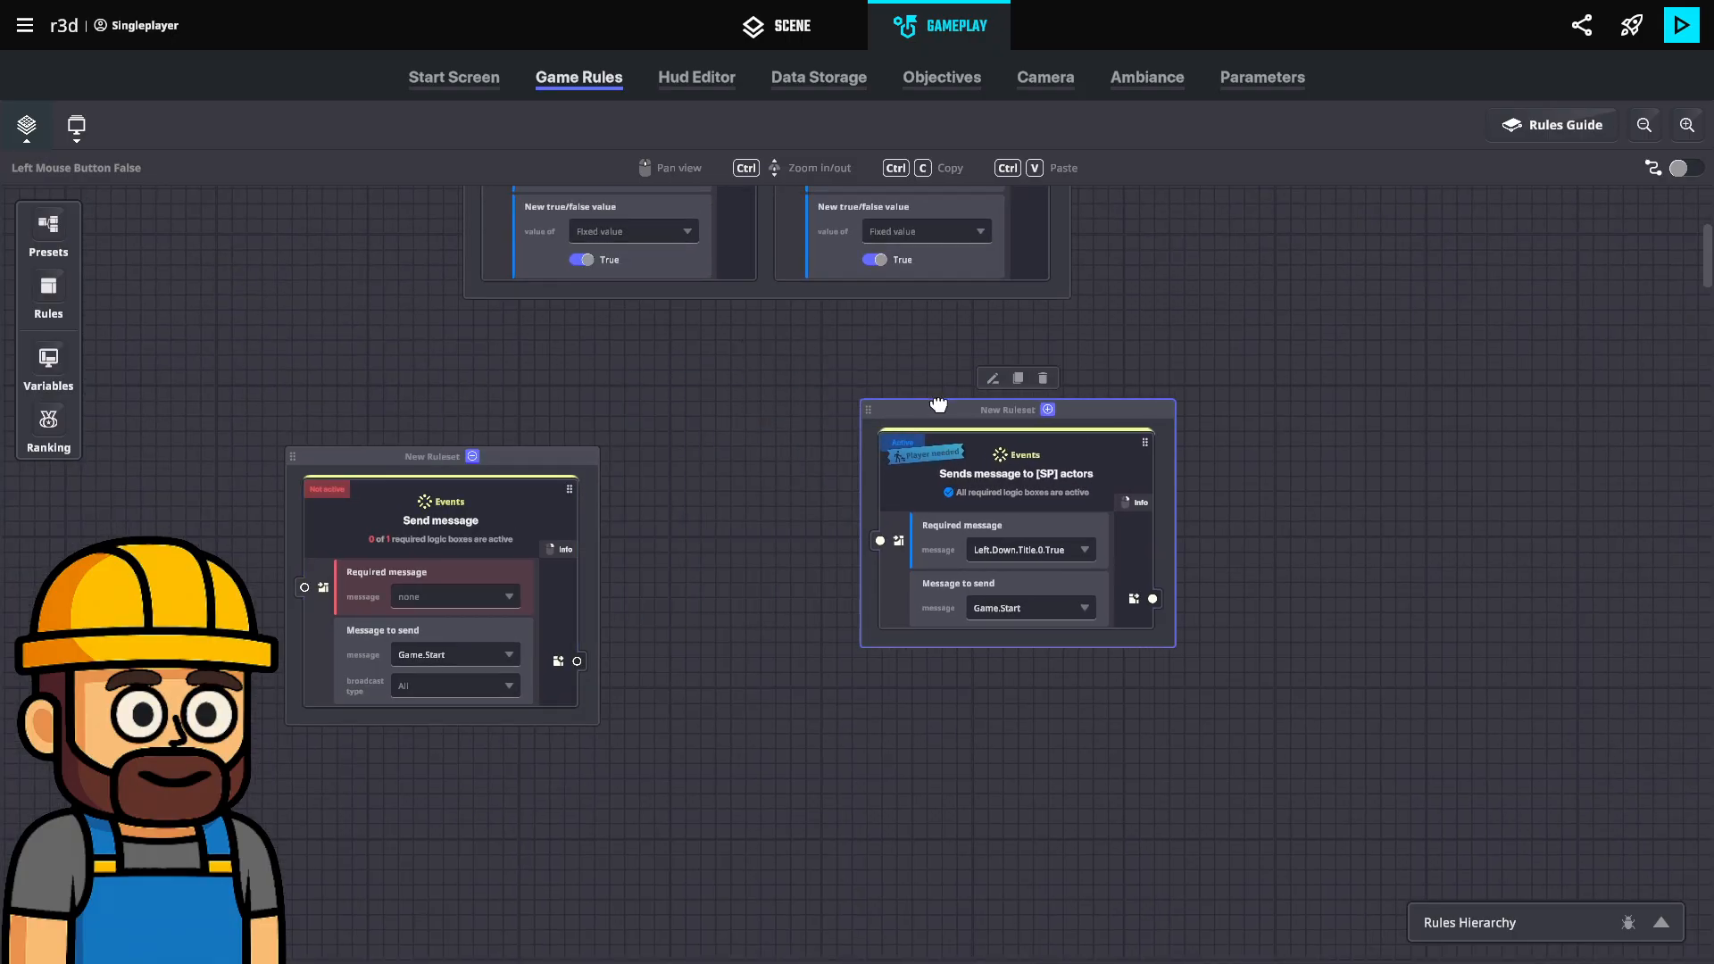
{"action": "left_click_drag", "start_coordinate": [570, 447], "coordinate": [685, 393]}
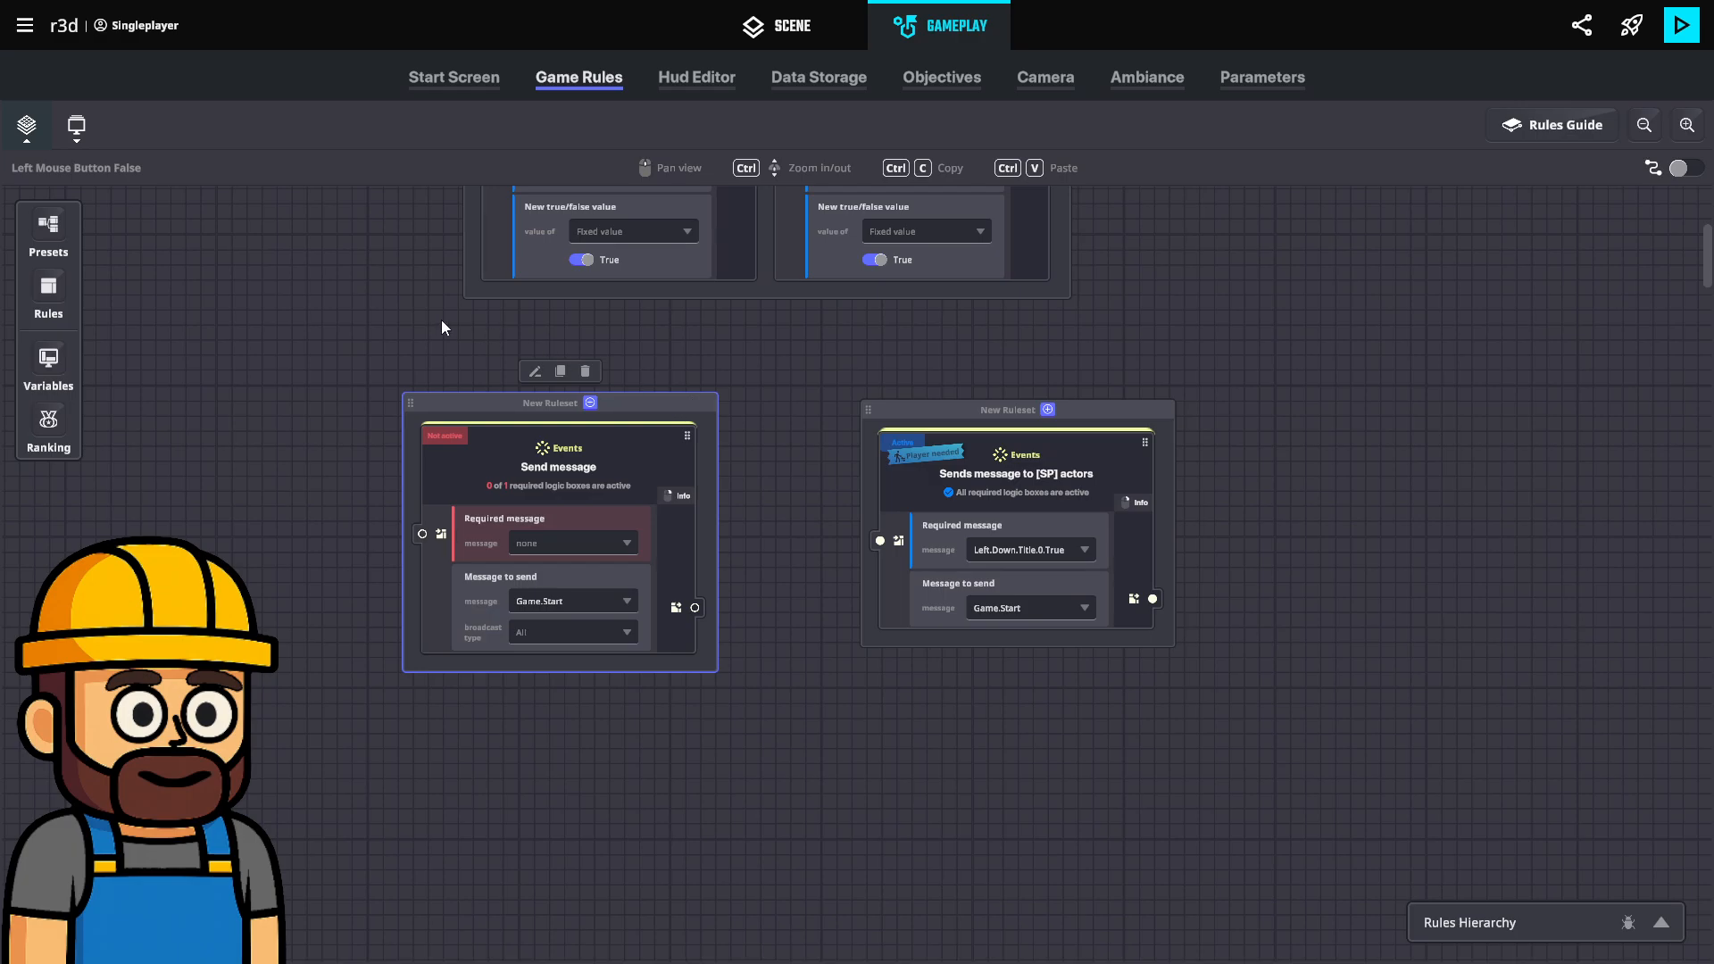
Play-test the title menu with the current start-message rules and return to the editor.
{"action": "left_click_drag", "start_coordinate": [441, 320], "coordinate": [327, 546]}
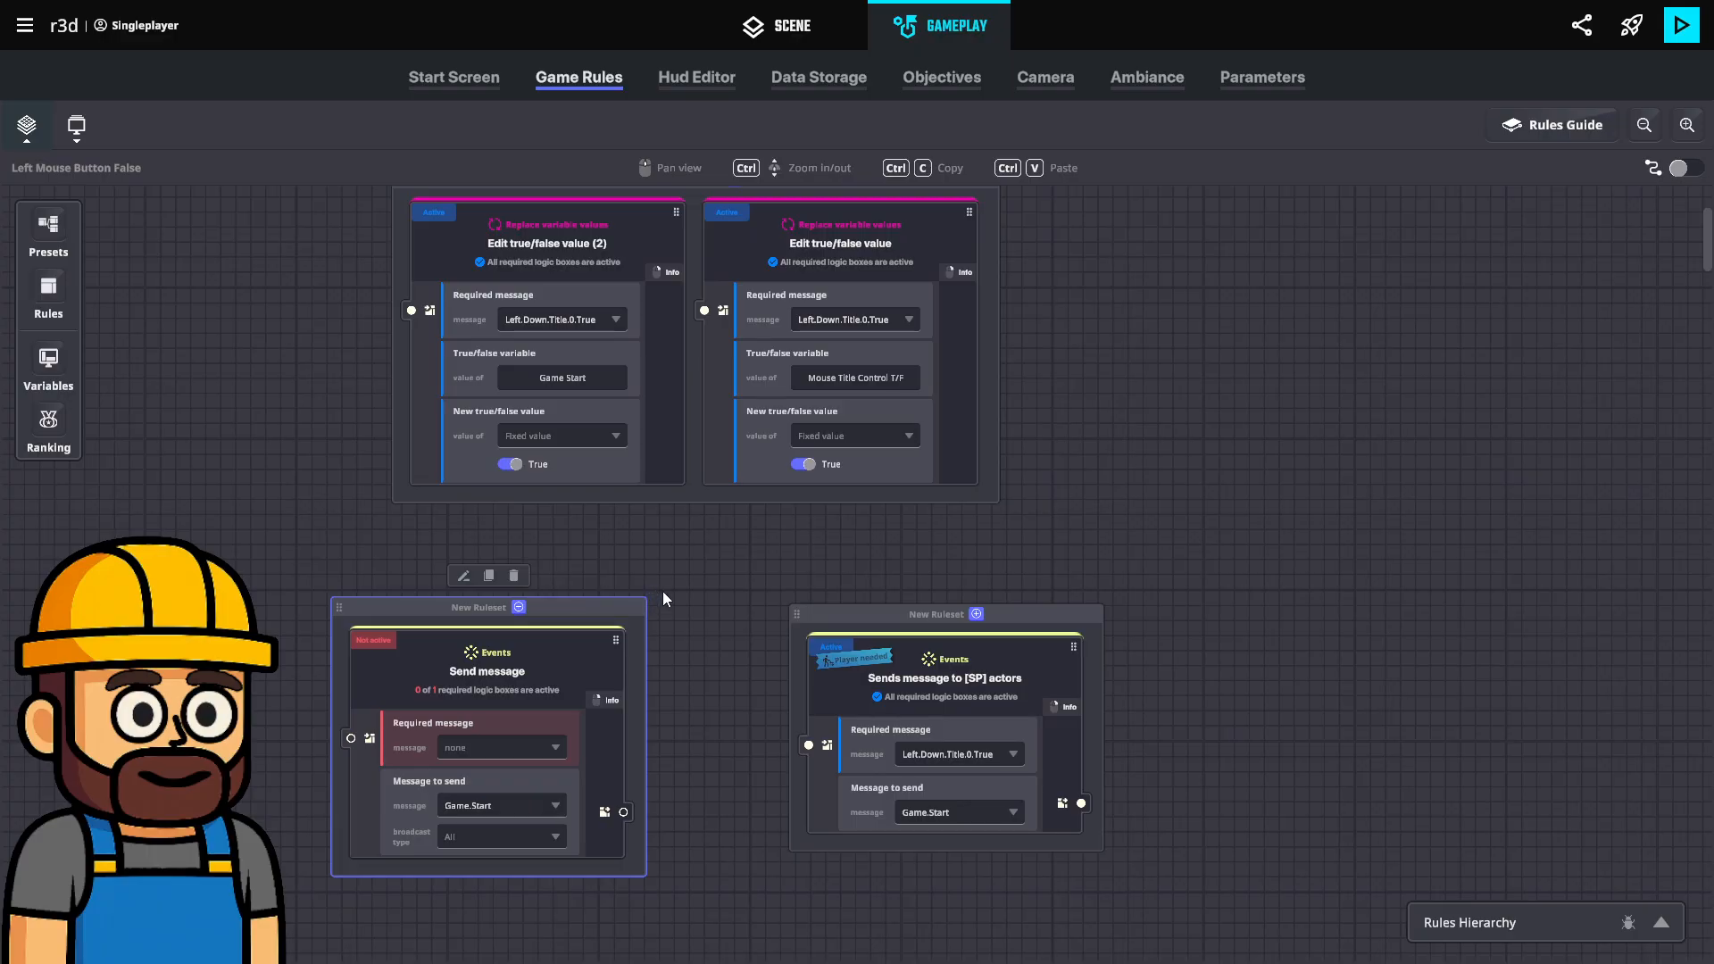
{"action": "left_click", "coordinate": [1698, 29]}
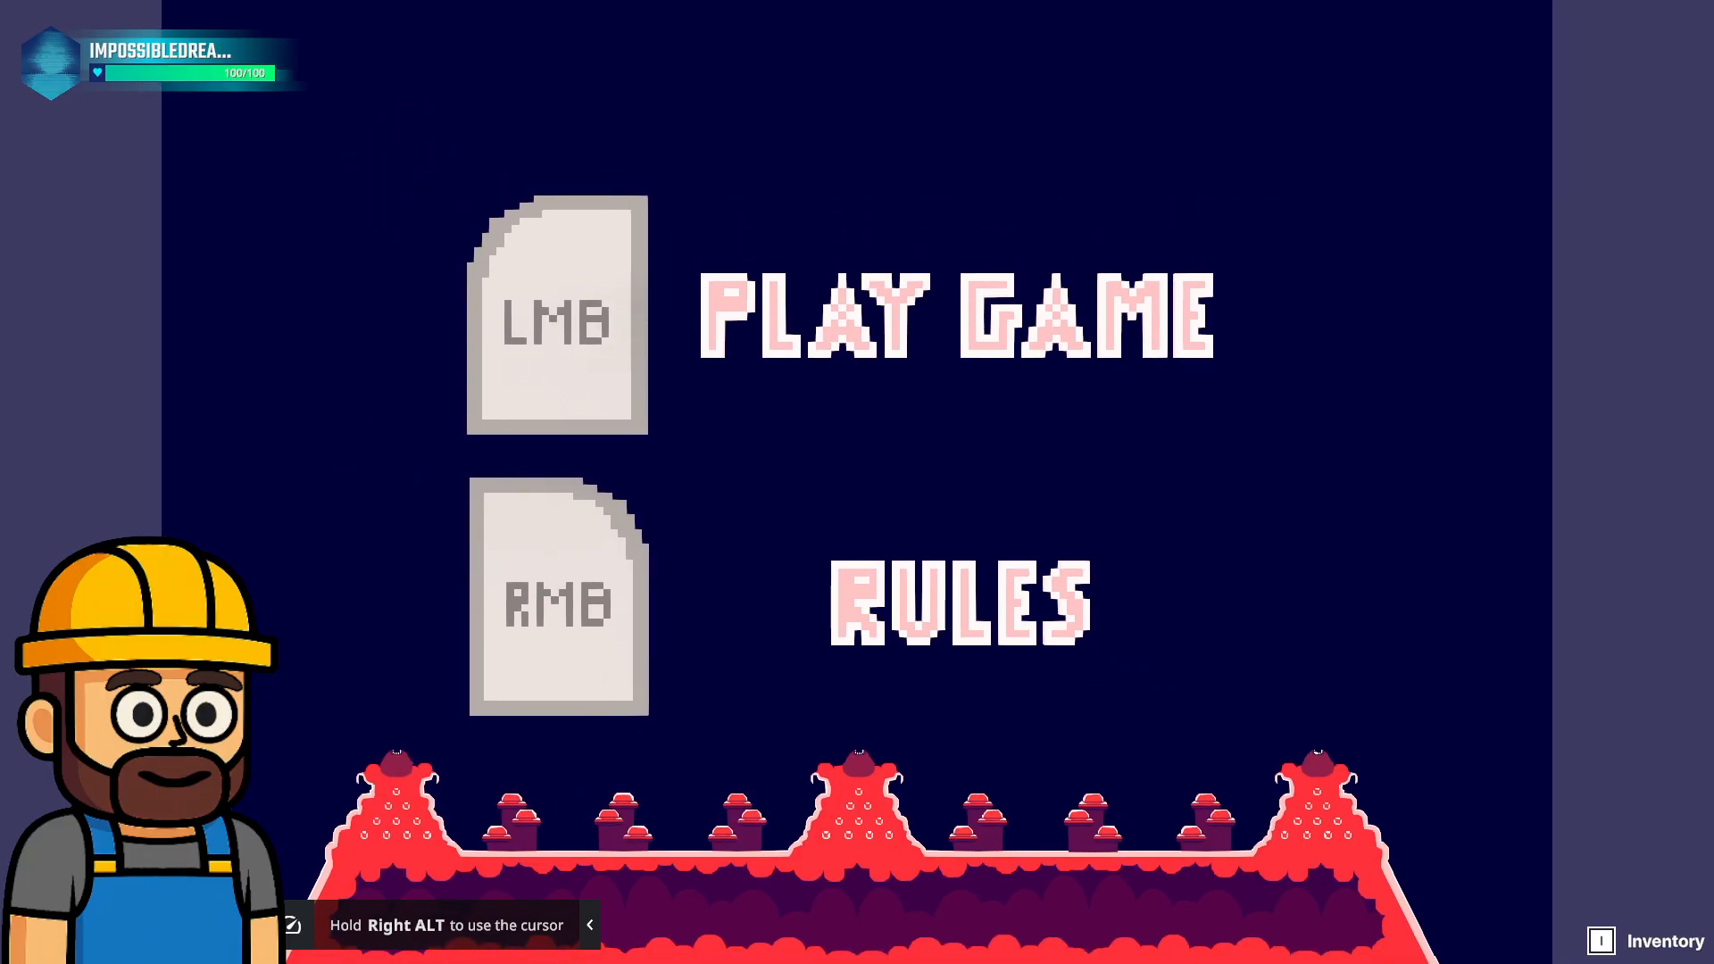
{"action": "key", "text": "Escape"}
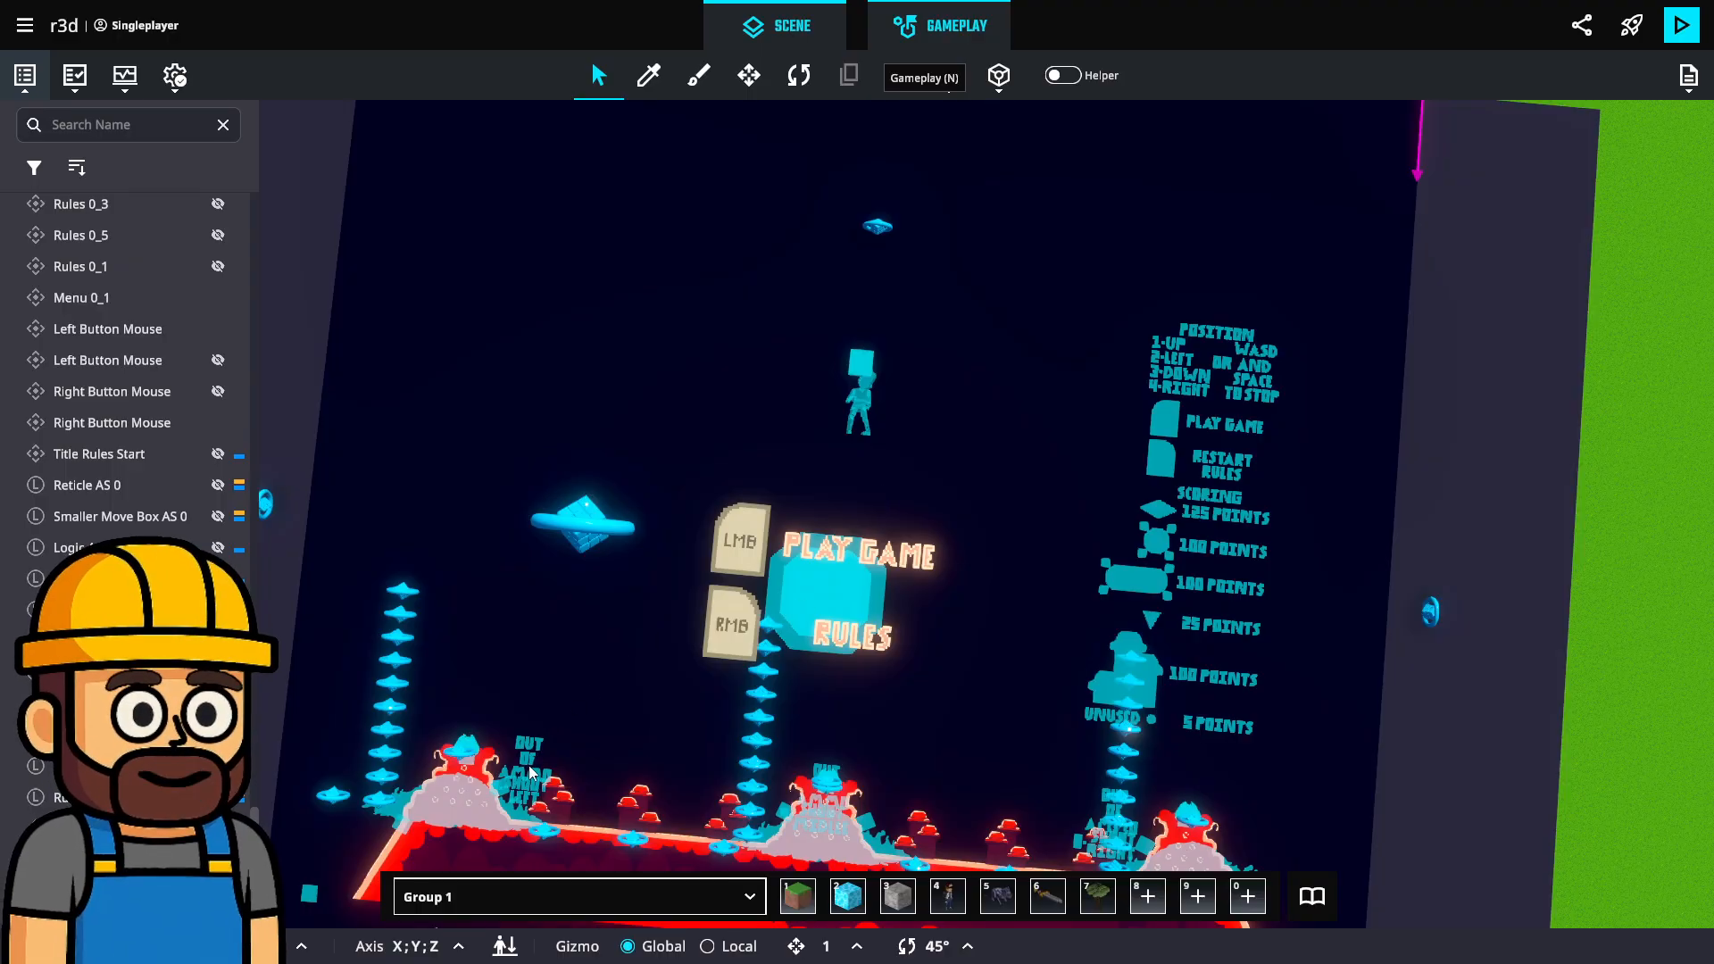
Delete the Sends message to [SP] actors ruleset and the Send message ruleset from the Left Mouse Button False board.
{"action": "key", "text": "n"}
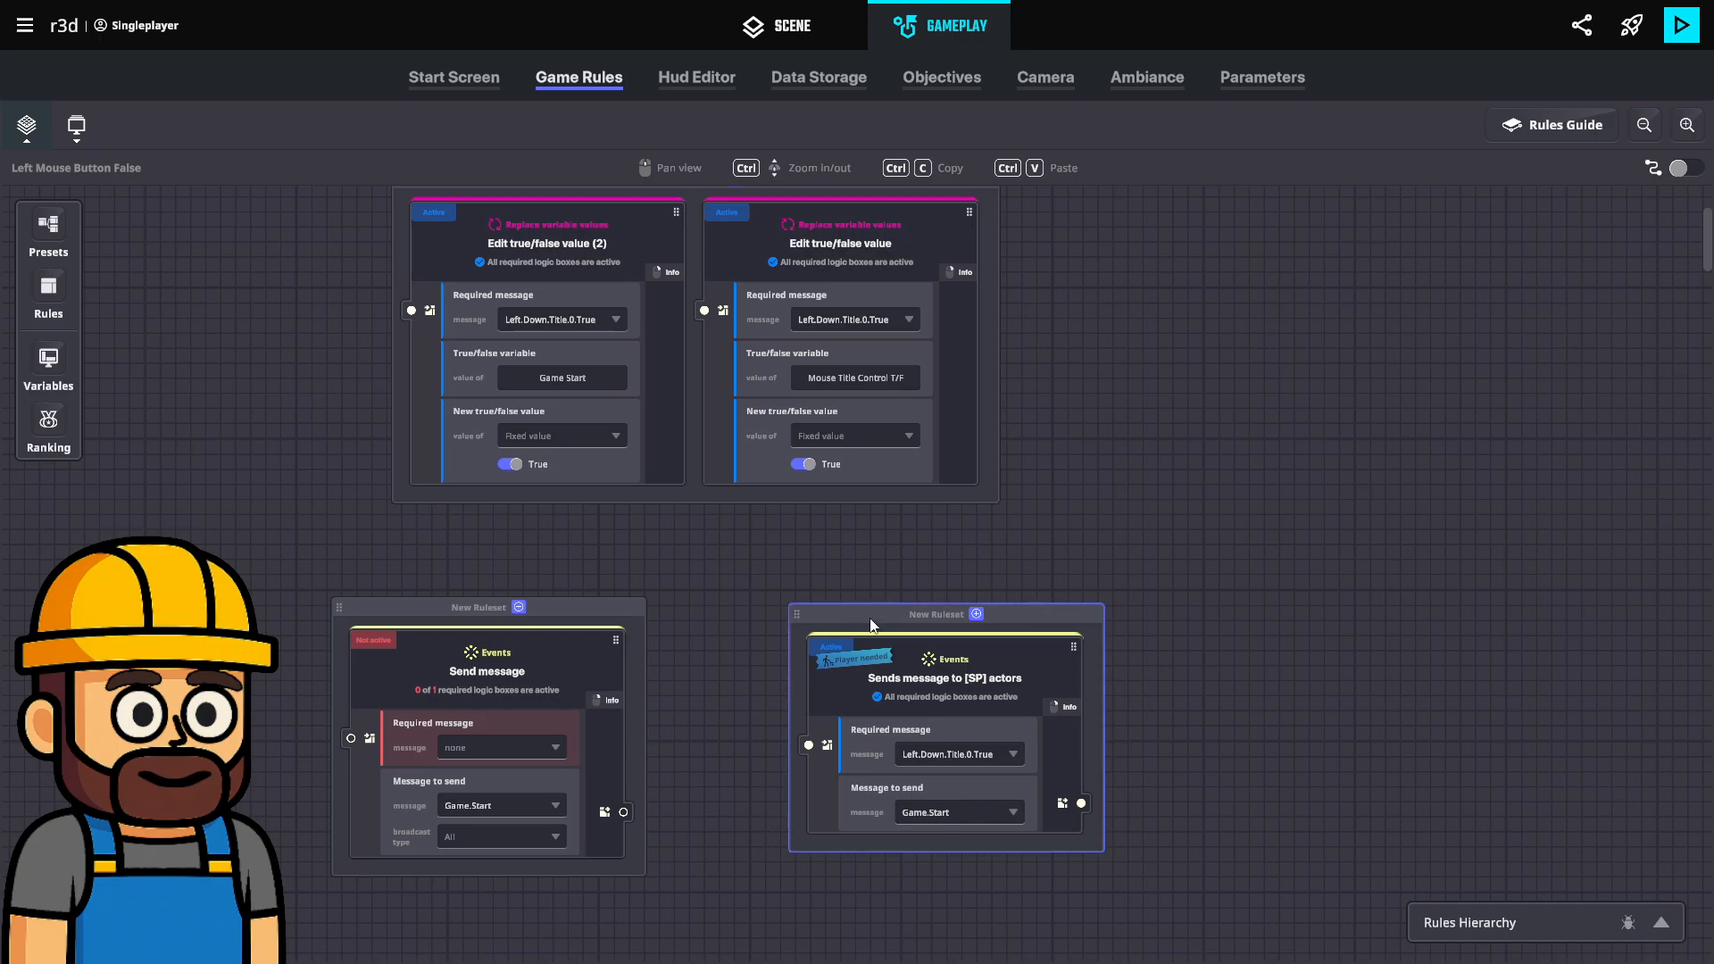
{"action": "left_click", "coordinate": [974, 581]}
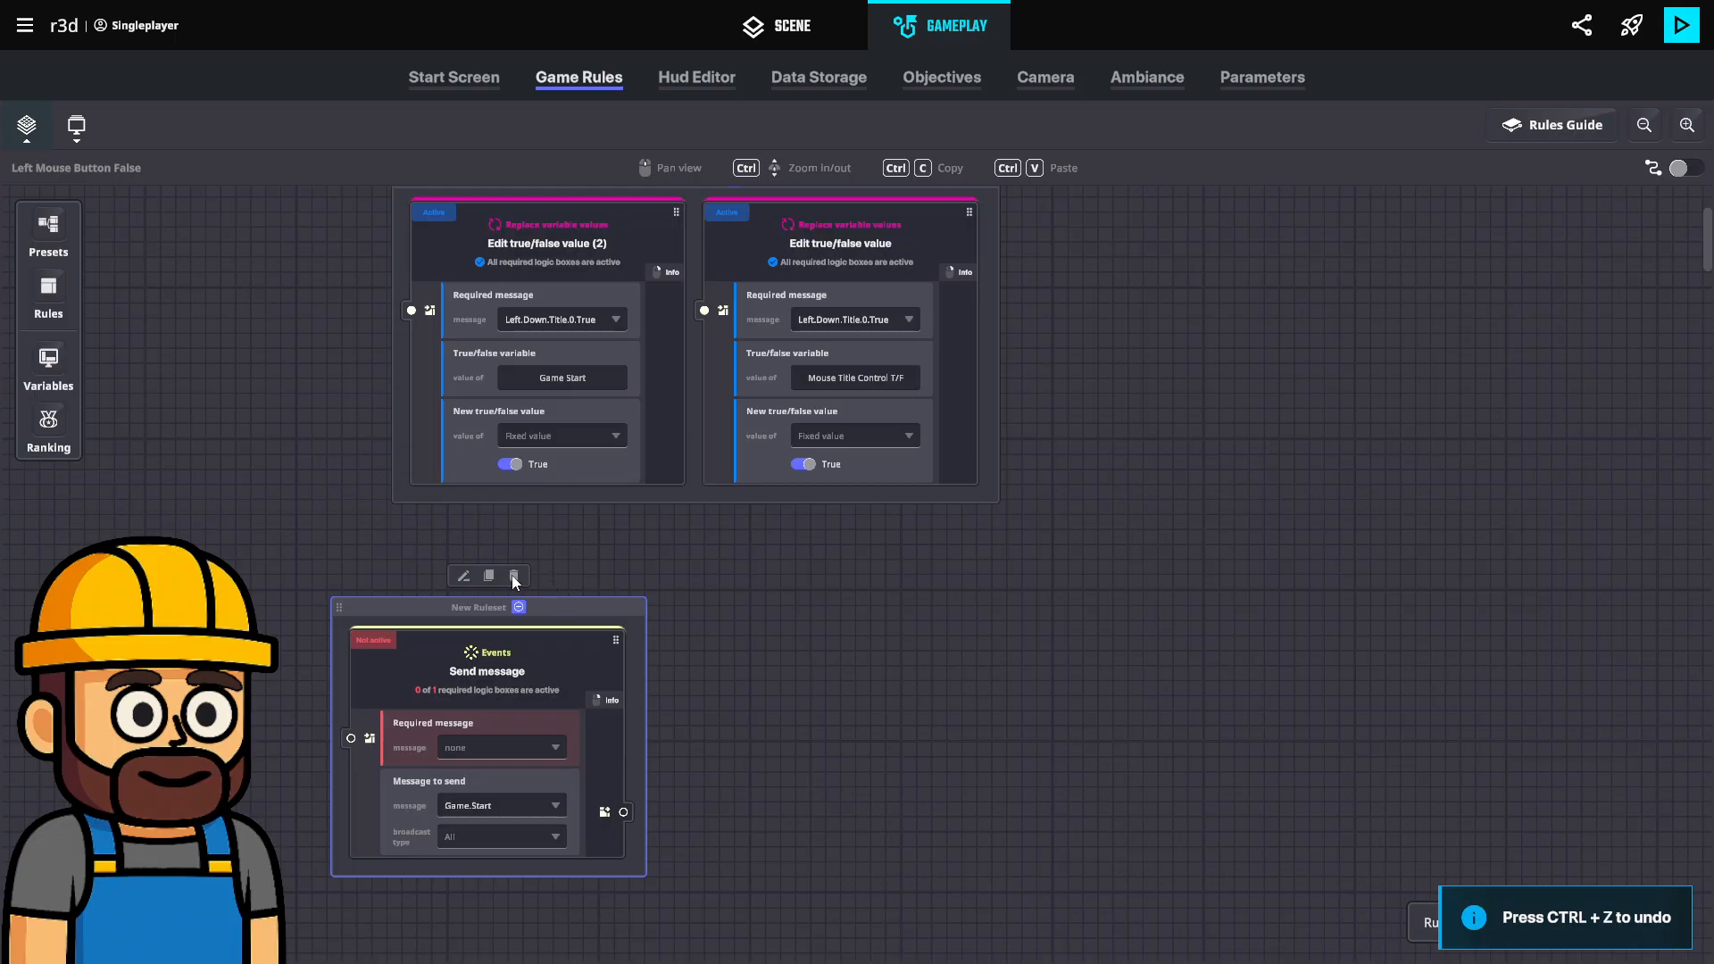
{"action": "left_click", "coordinate": [513, 578]}
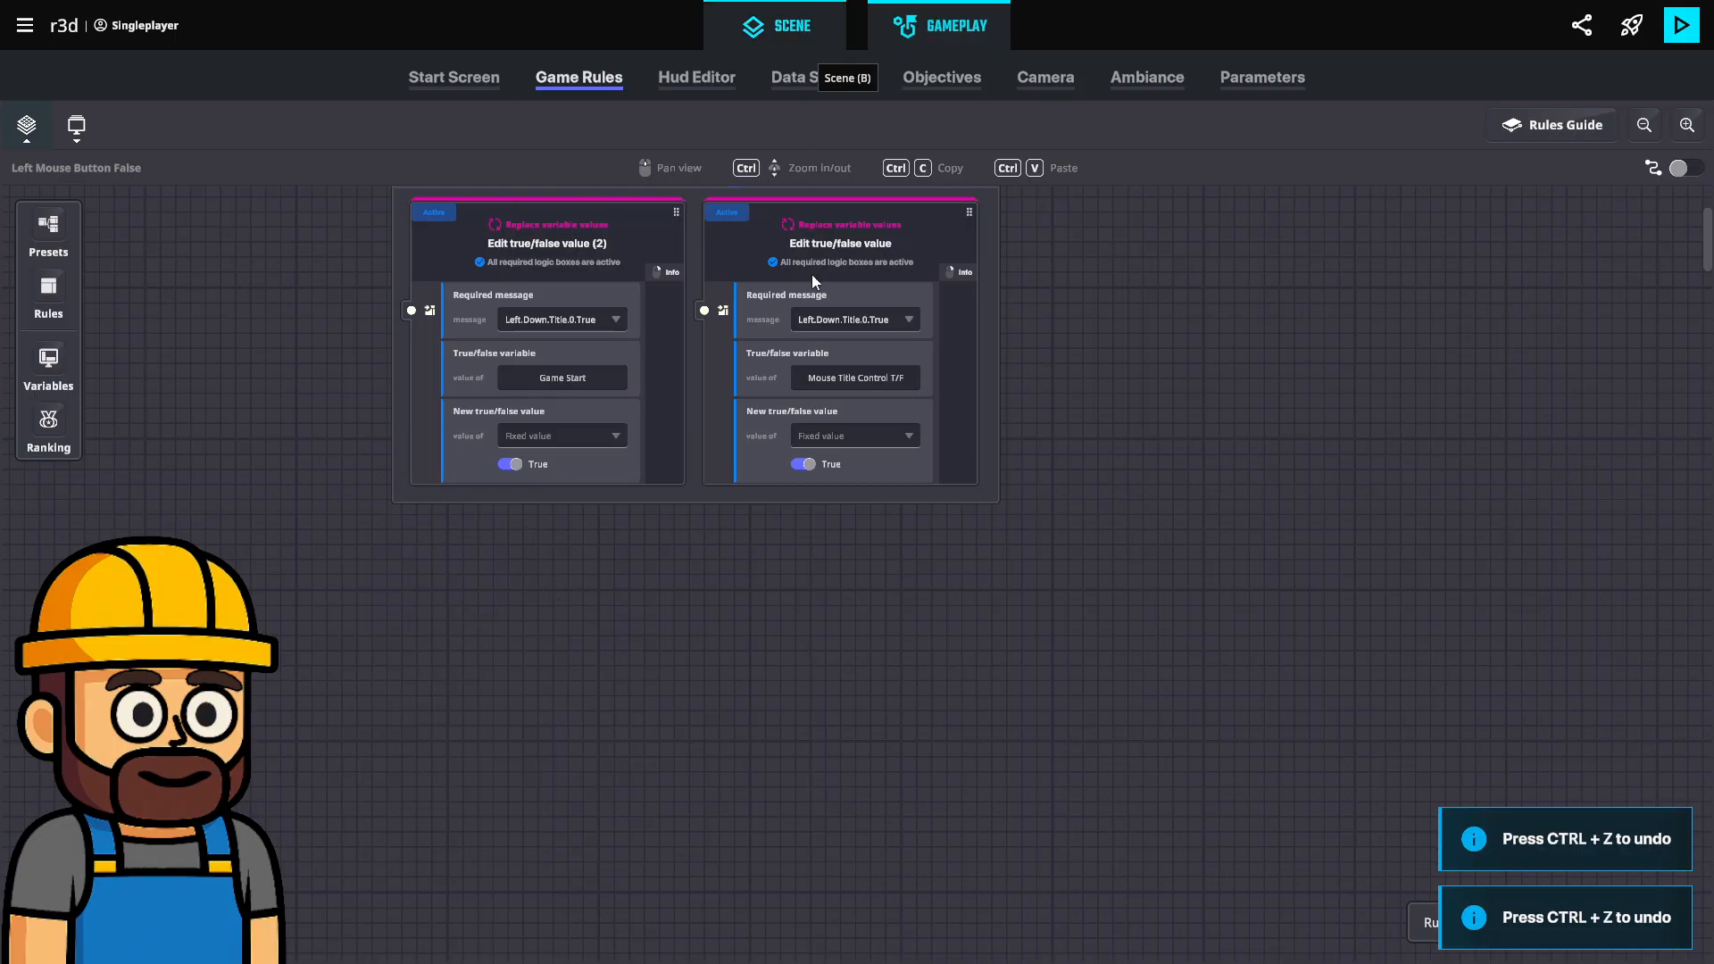
In the scene, set the second required message of the Actor Property Switcher logic object beside the title menu to Left.Down.Title.0.True.
{"action": "key", "text": "b"}
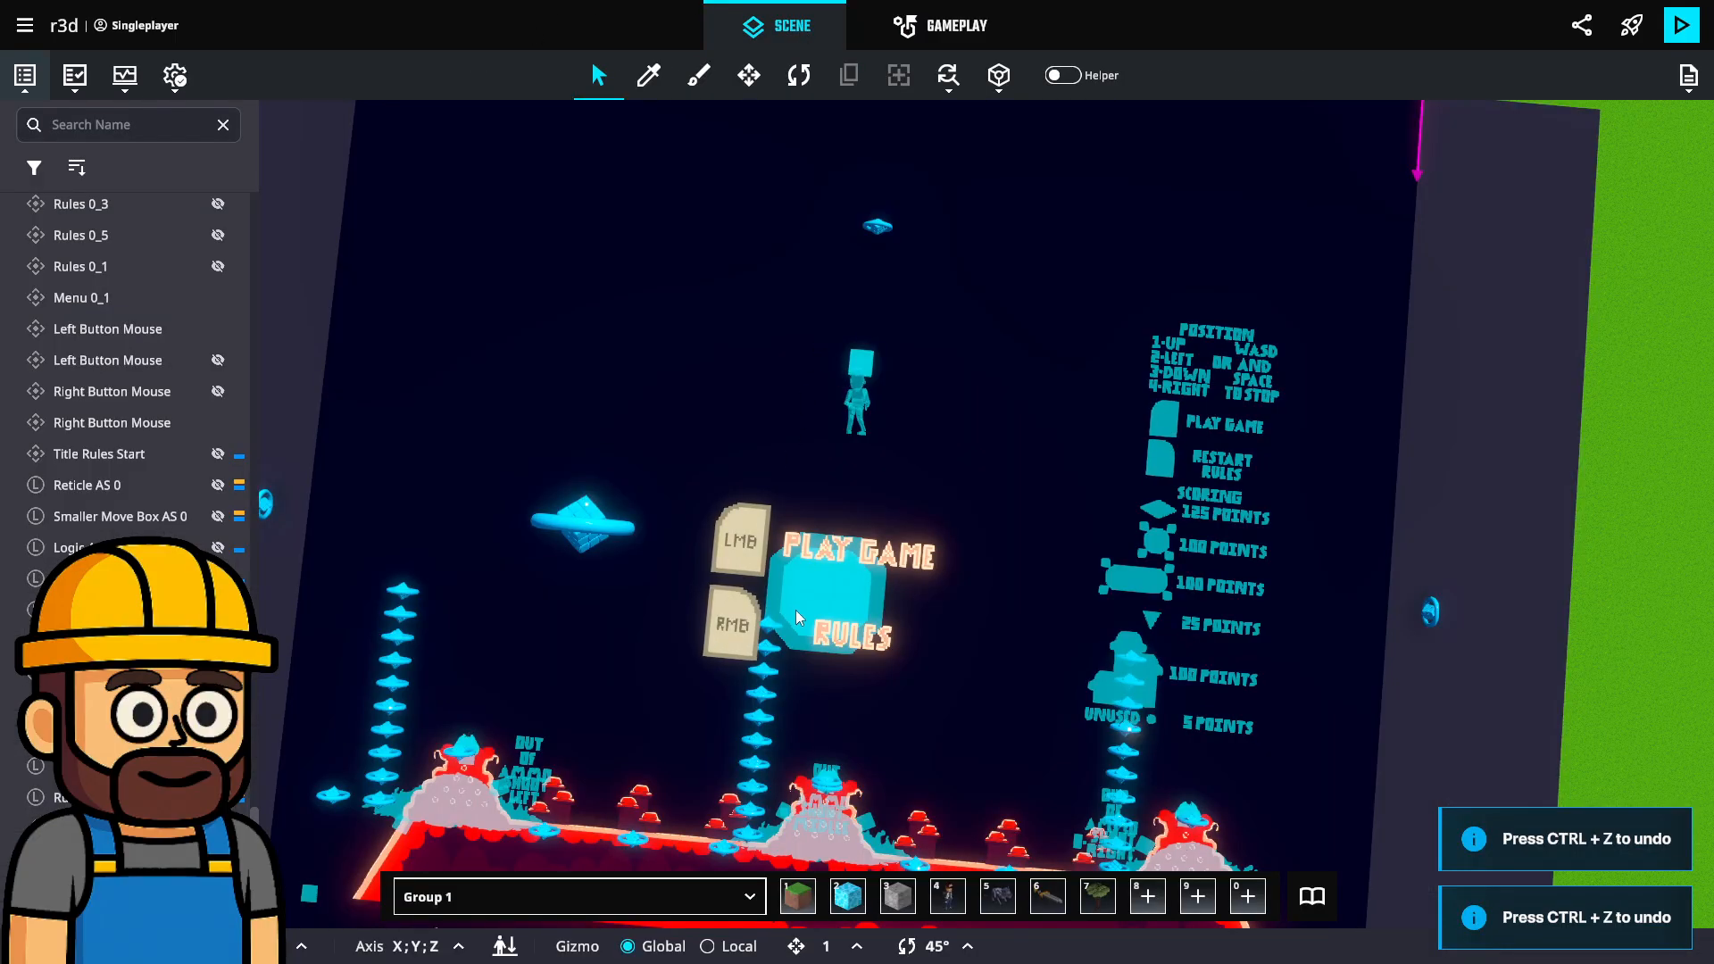
{"action": "mouse_move", "coordinate": [728, 720]}
{"action": "middle_mouse_down"}
{"action": "mouse_move", "coordinate": [723, 749]}
{"action": "mouse_move", "coordinate": [705, 743]}
{"action": "middle_mouse_up"}
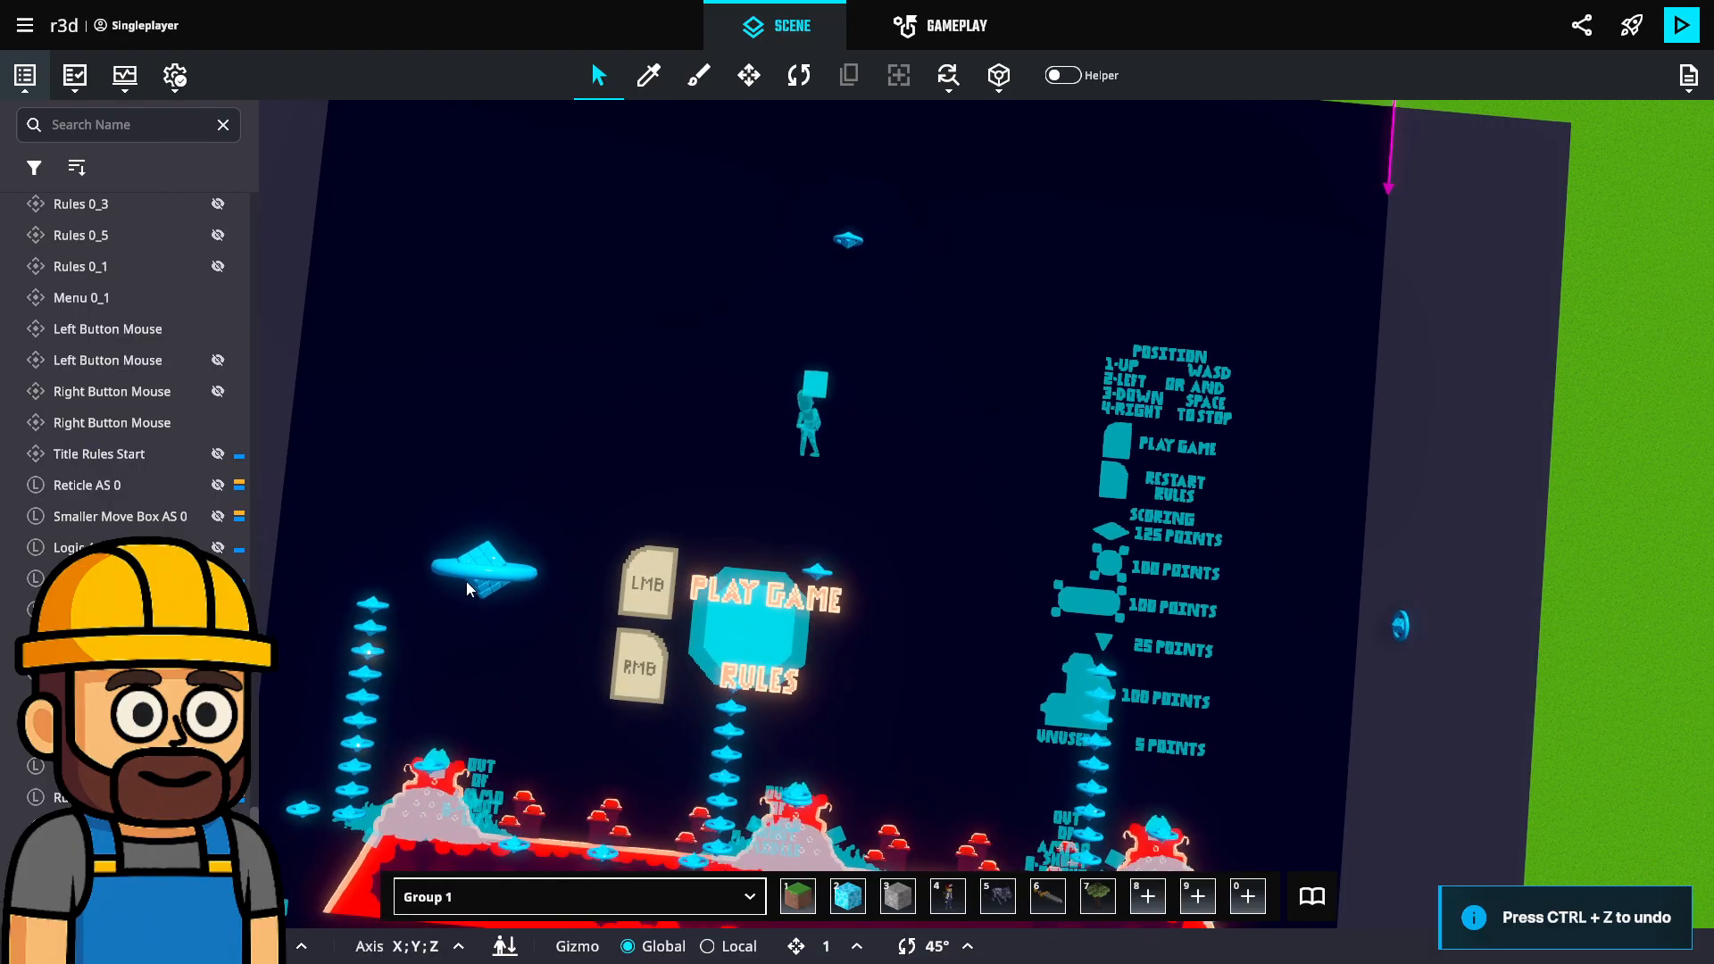
{"action": "left_click", "coordinate": [468, 589]}
{"action": "scroll", "coordinate": [1668, 463], "scroll_direction": "down", "scroll_amount": 4}
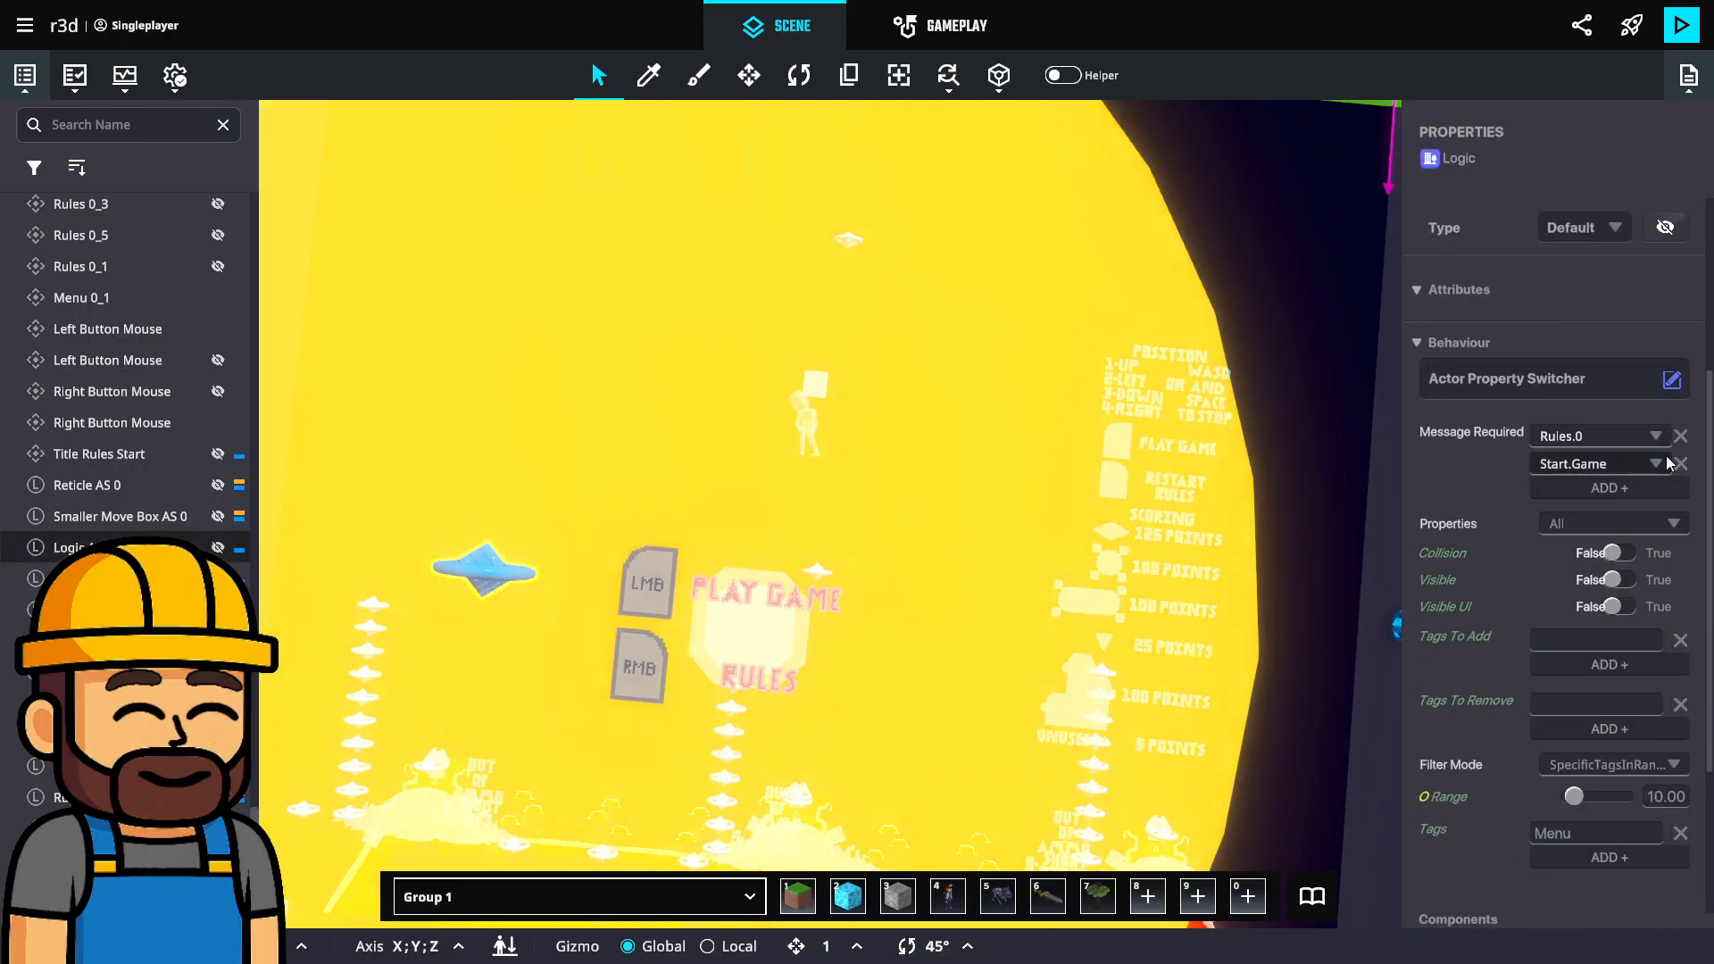
{"action": "left_click", "coordinate": [1678, 463]}
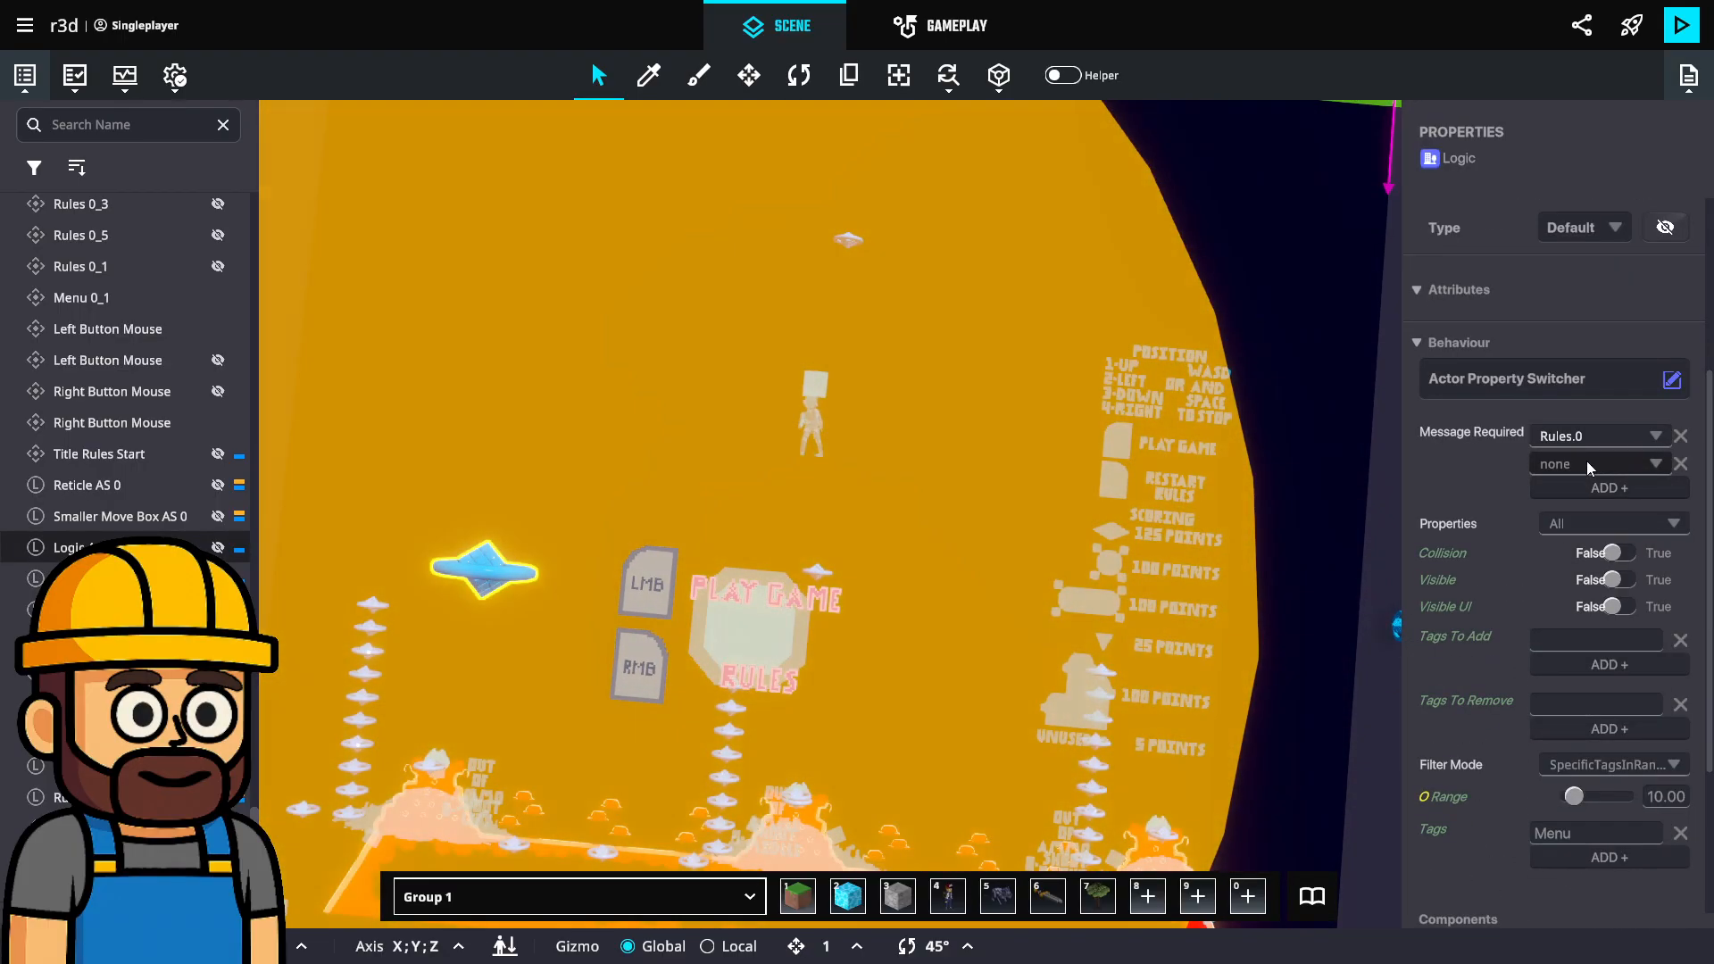
{"action": "key", "text": "b"}
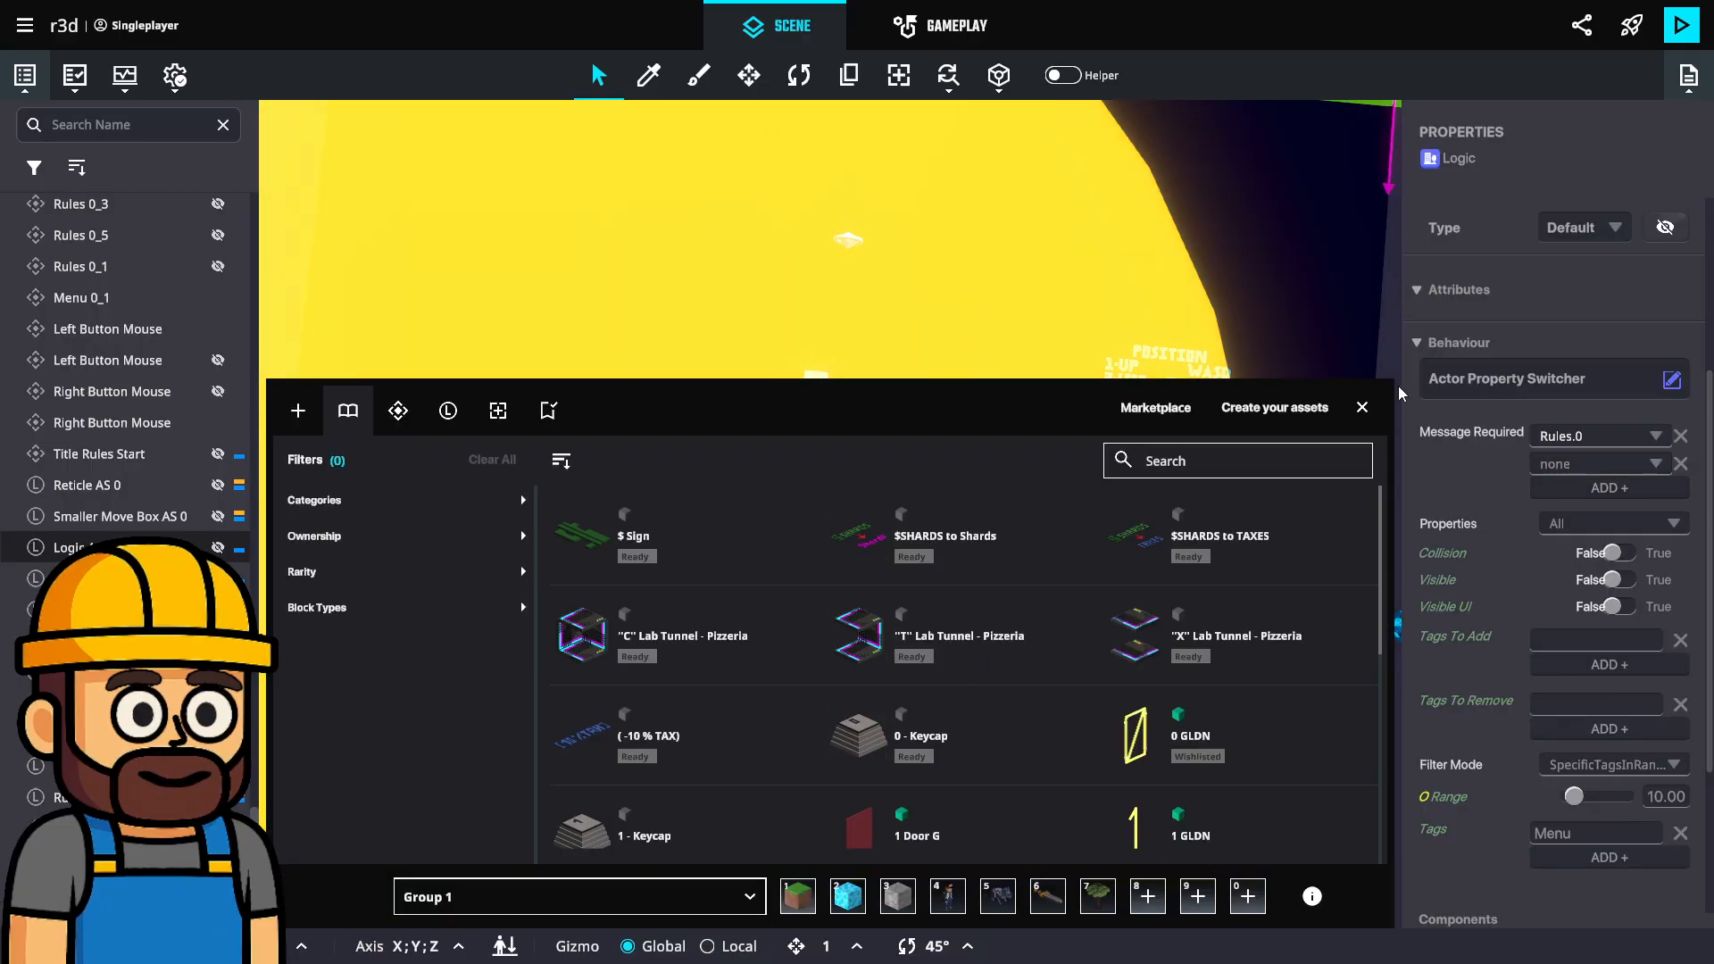
{"action": "left_click", "coordinate": [1362, 407]}
{"action": "left_click", "coordinate": [1571, 460]}
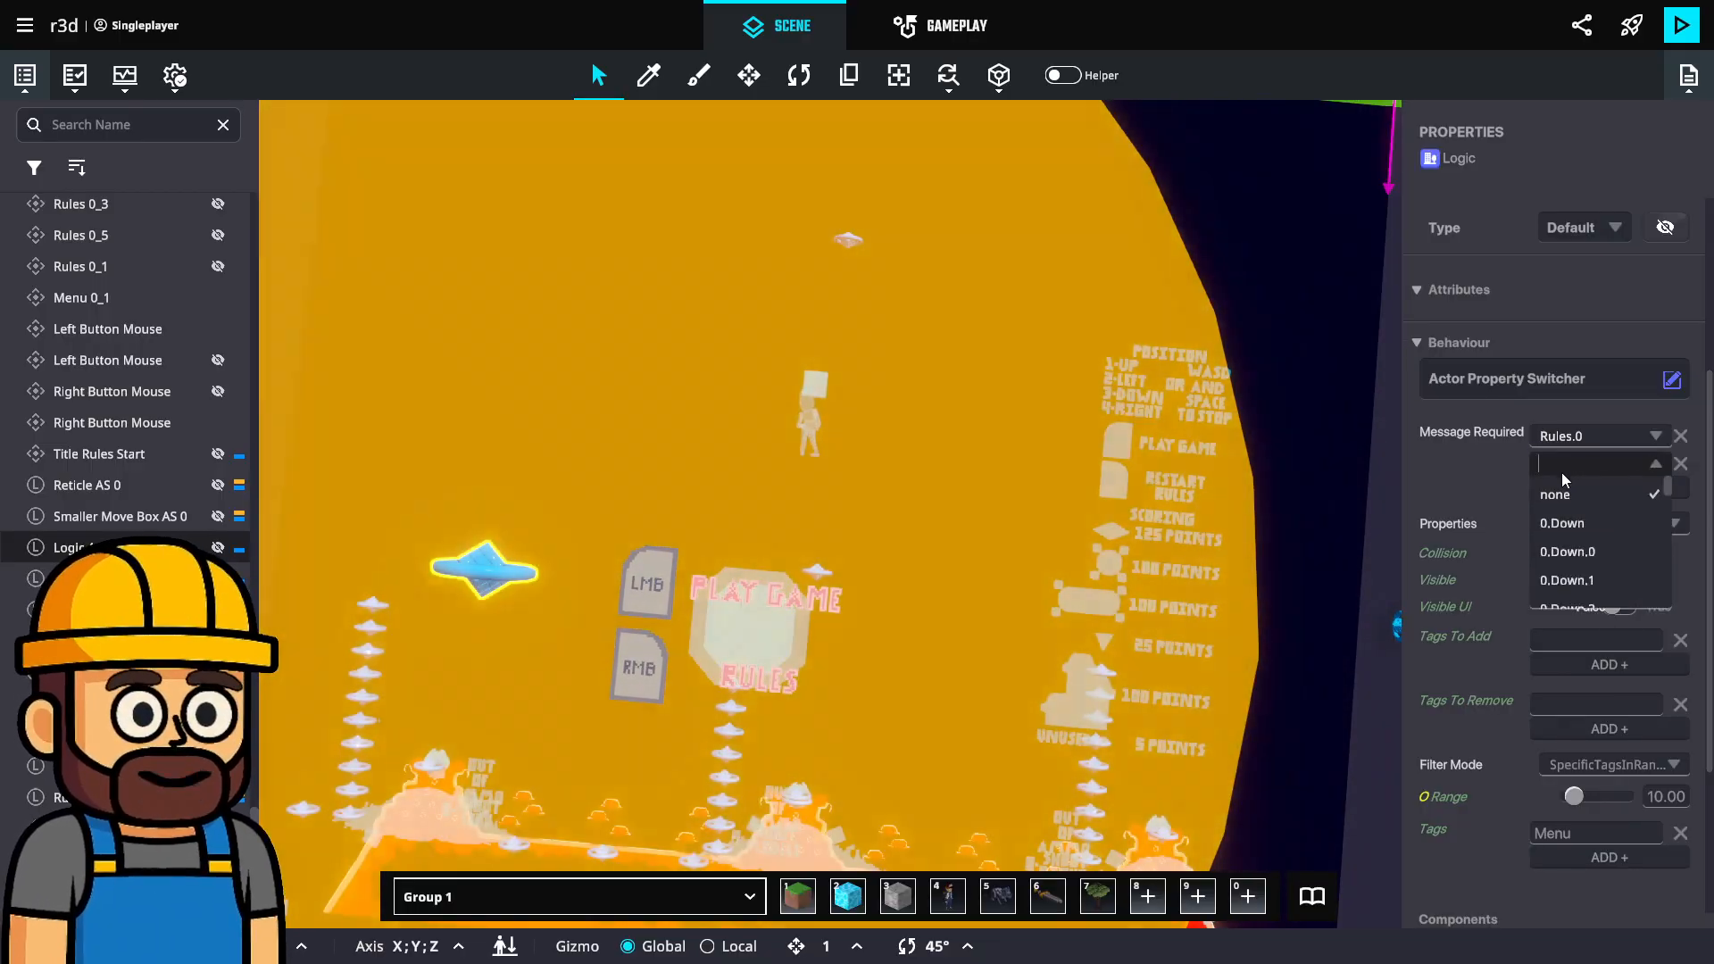
{"action": "type", "text": "left"}
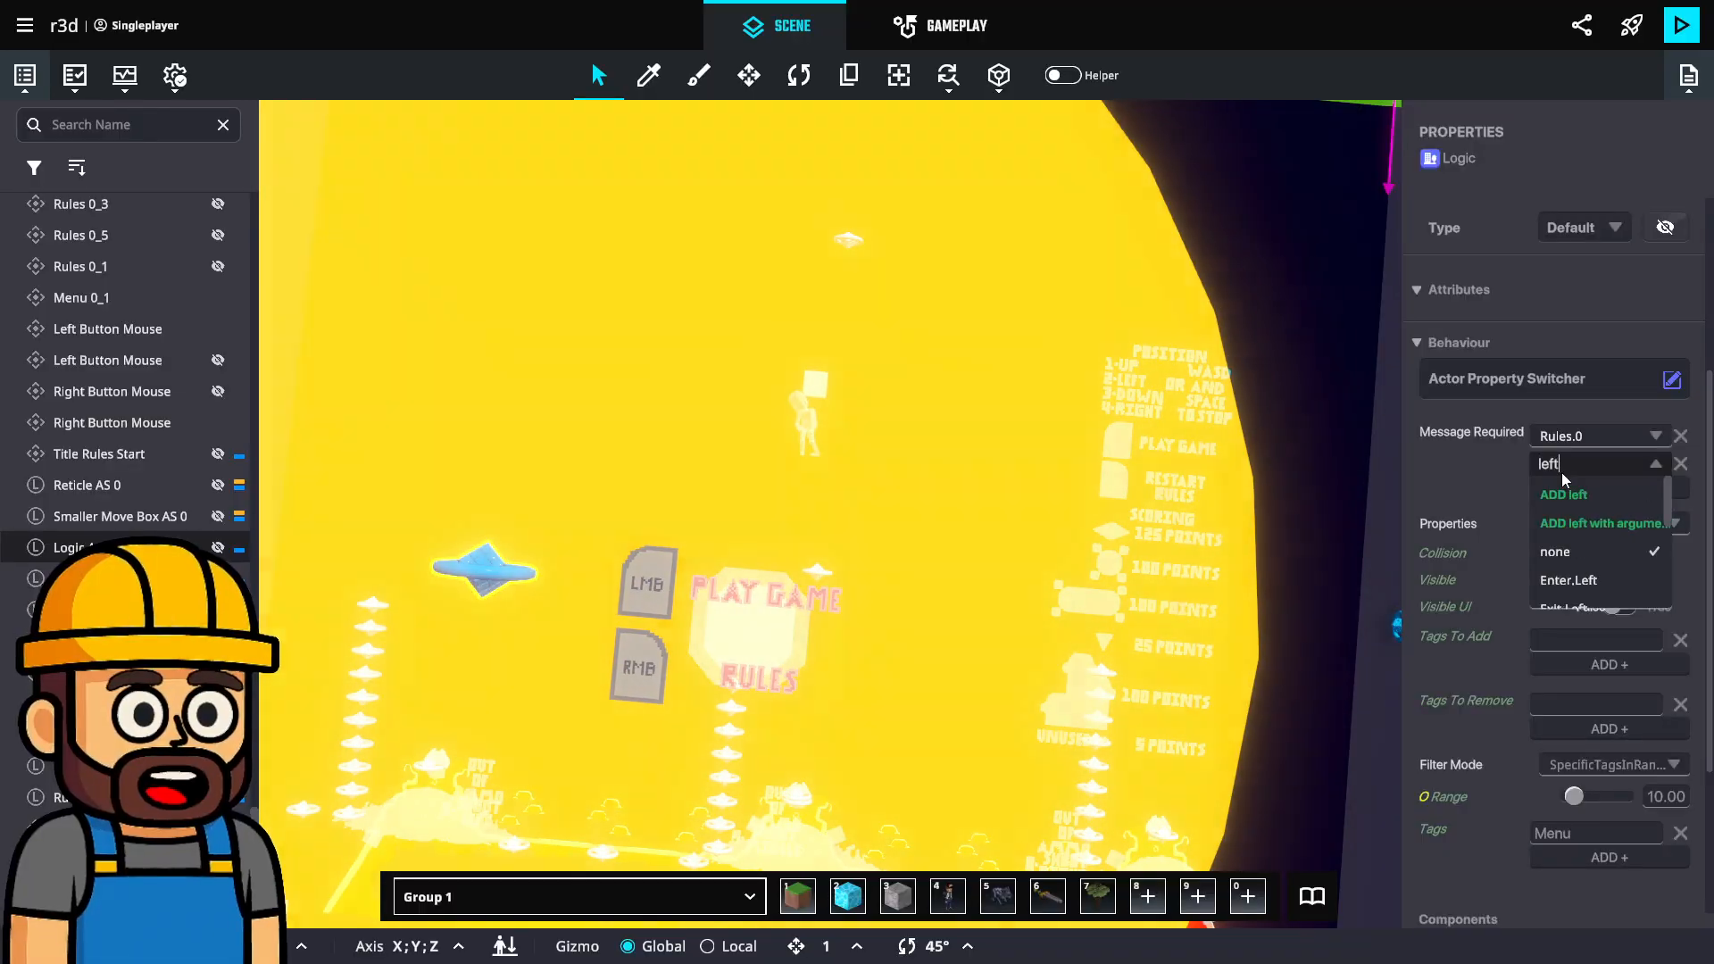
{"action": "scroll", "coordinate": [1593, 569], "scroll_direction": "down", "scroll_amount": 3}
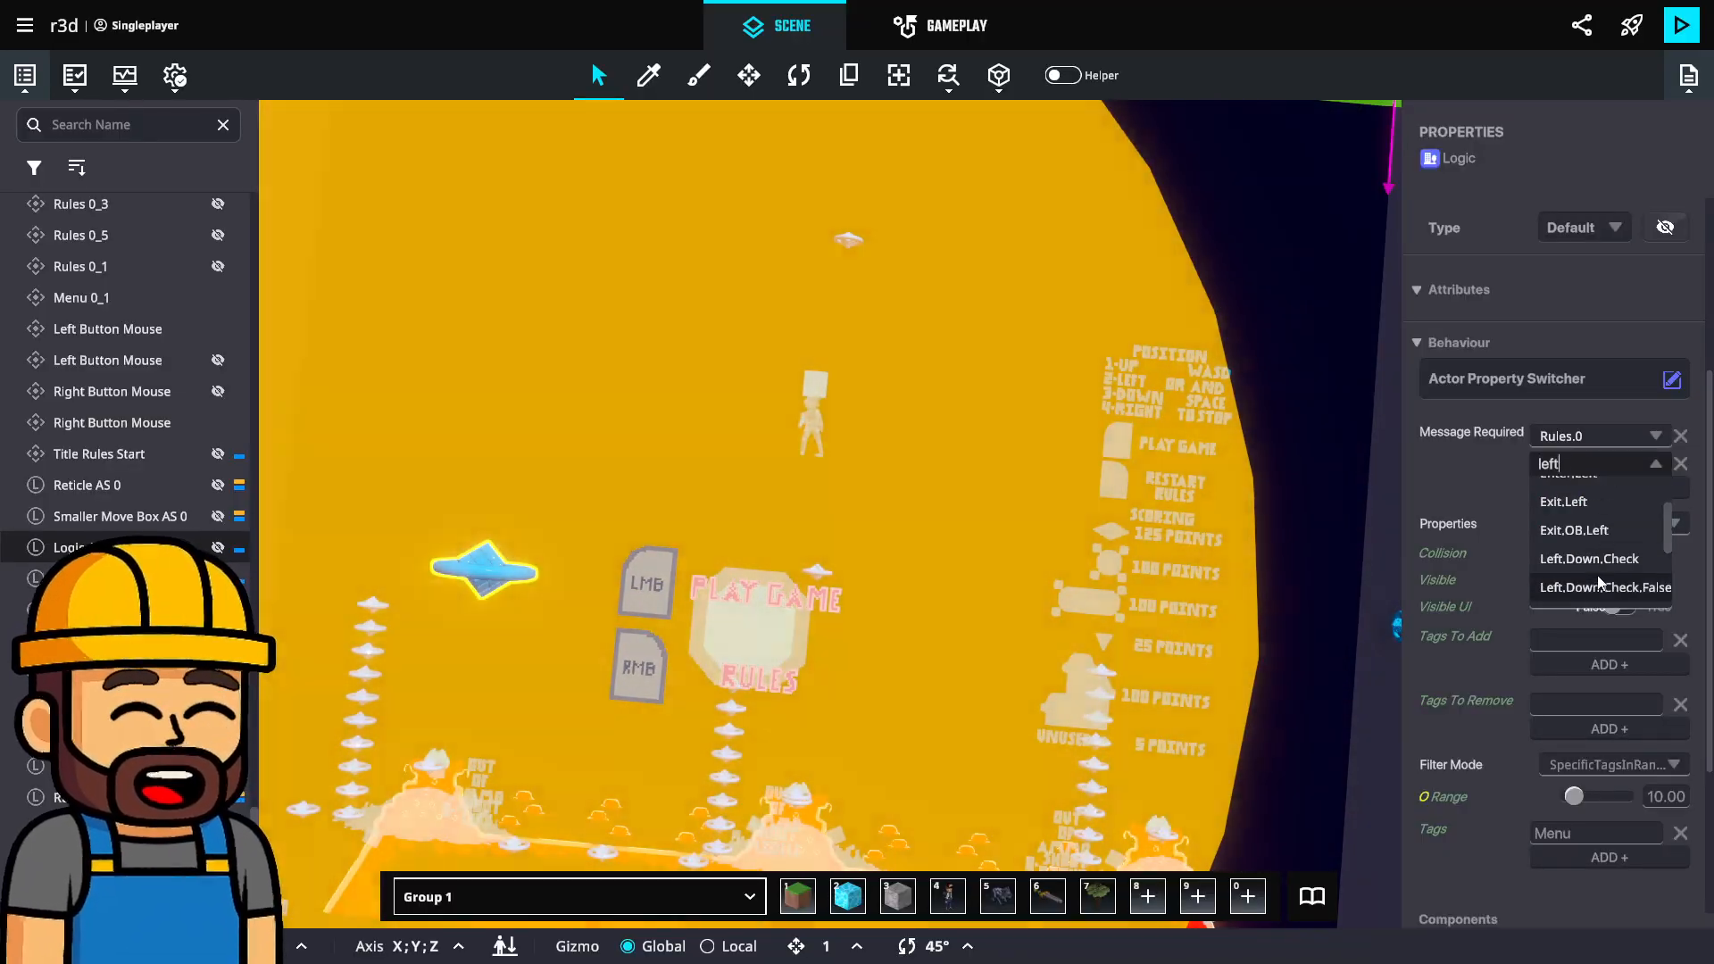
{"action": "scroll", "coordinate": [1594, 582], "scroll_direction": "up", "scroll_amount": 3}
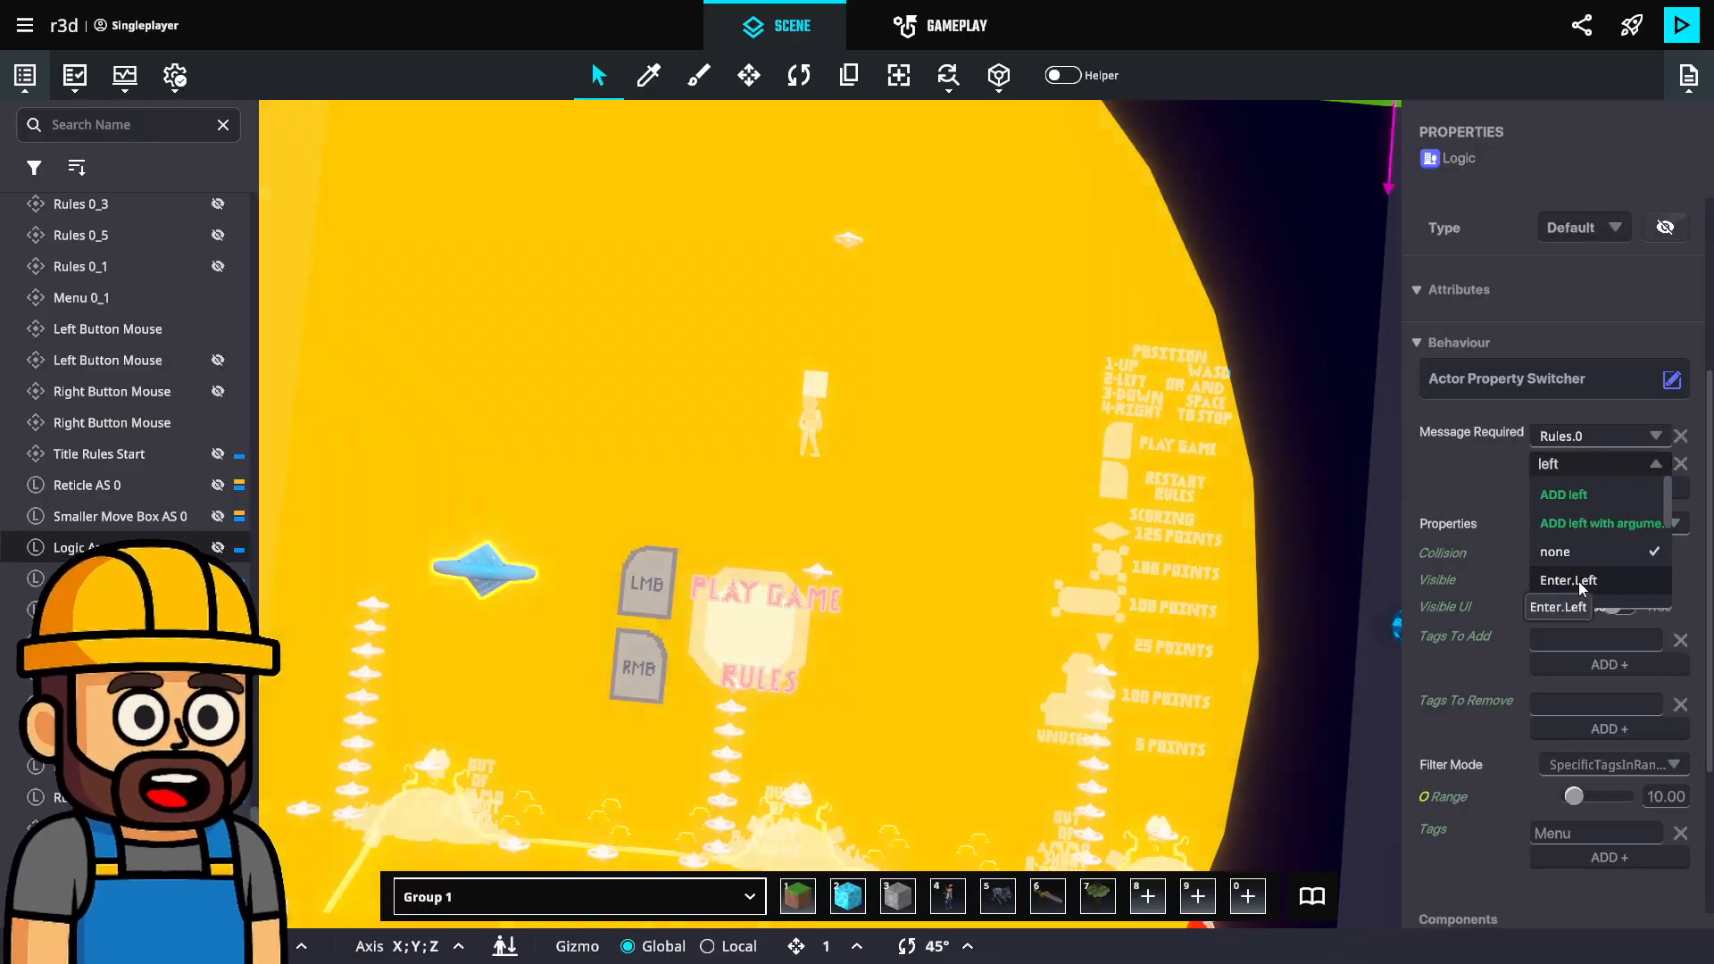
{"action": "scroll", "coordinate": [1578, 575], "scroll_direction": "down", "scroll_amount": 3}
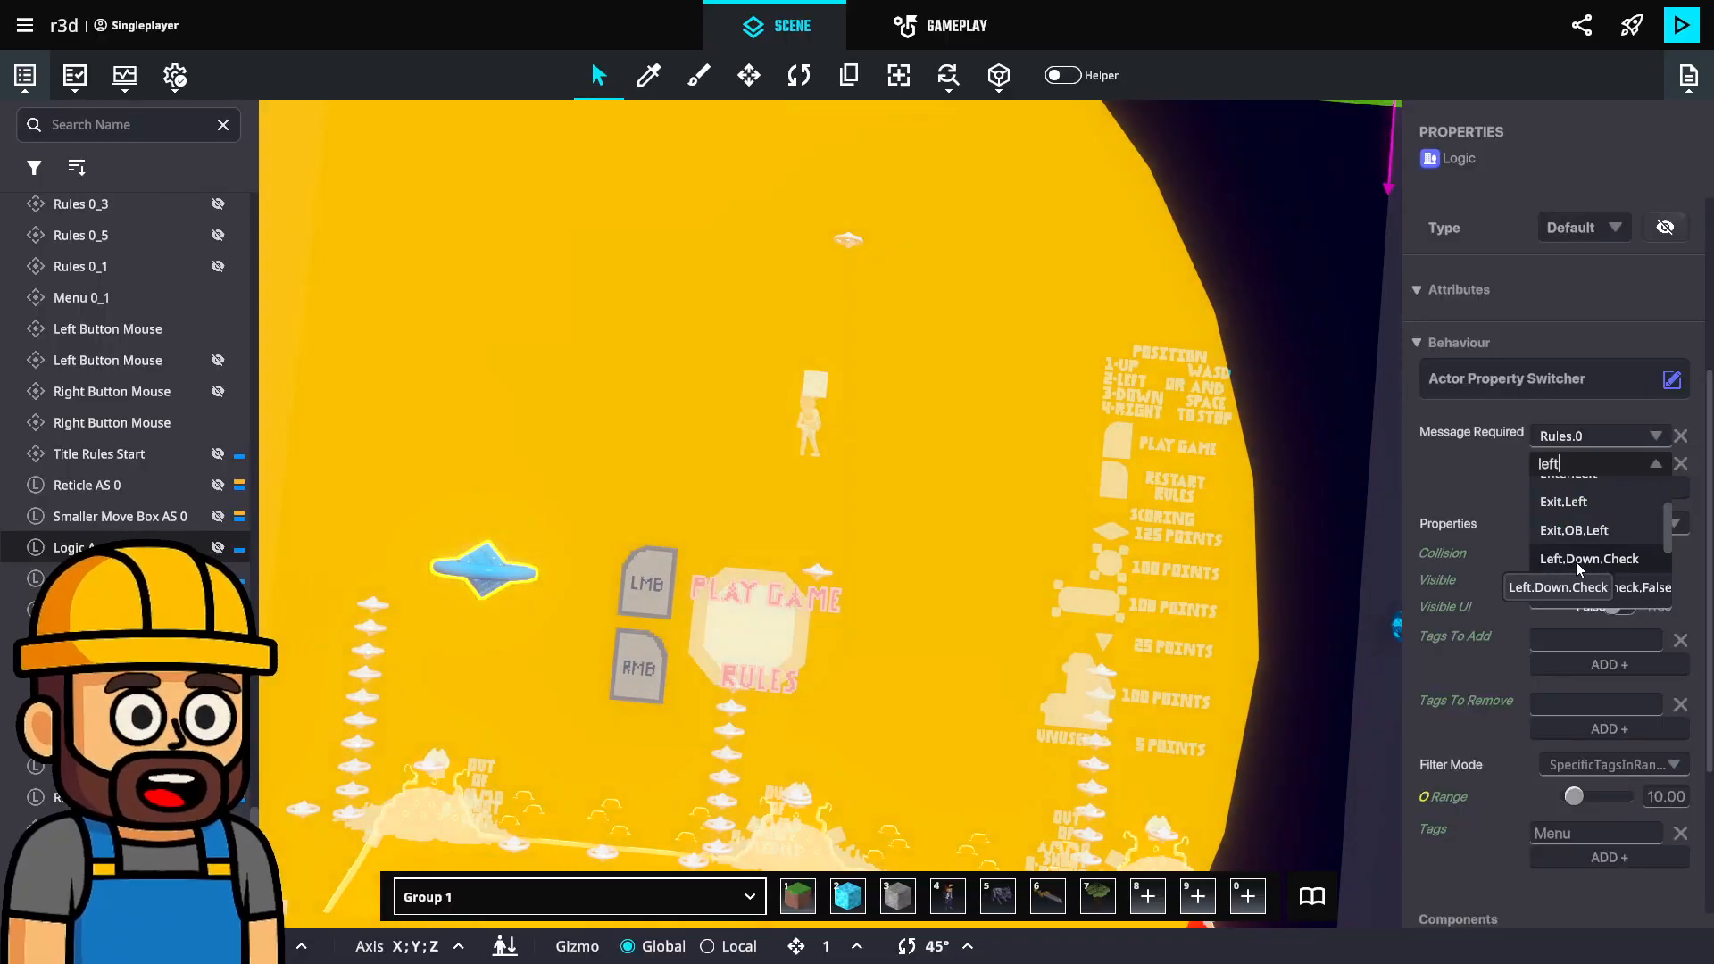
{"action": "scroll", "coordinate": [1599, 563], "scroll_direction": "down", "scroll_amount": 2}
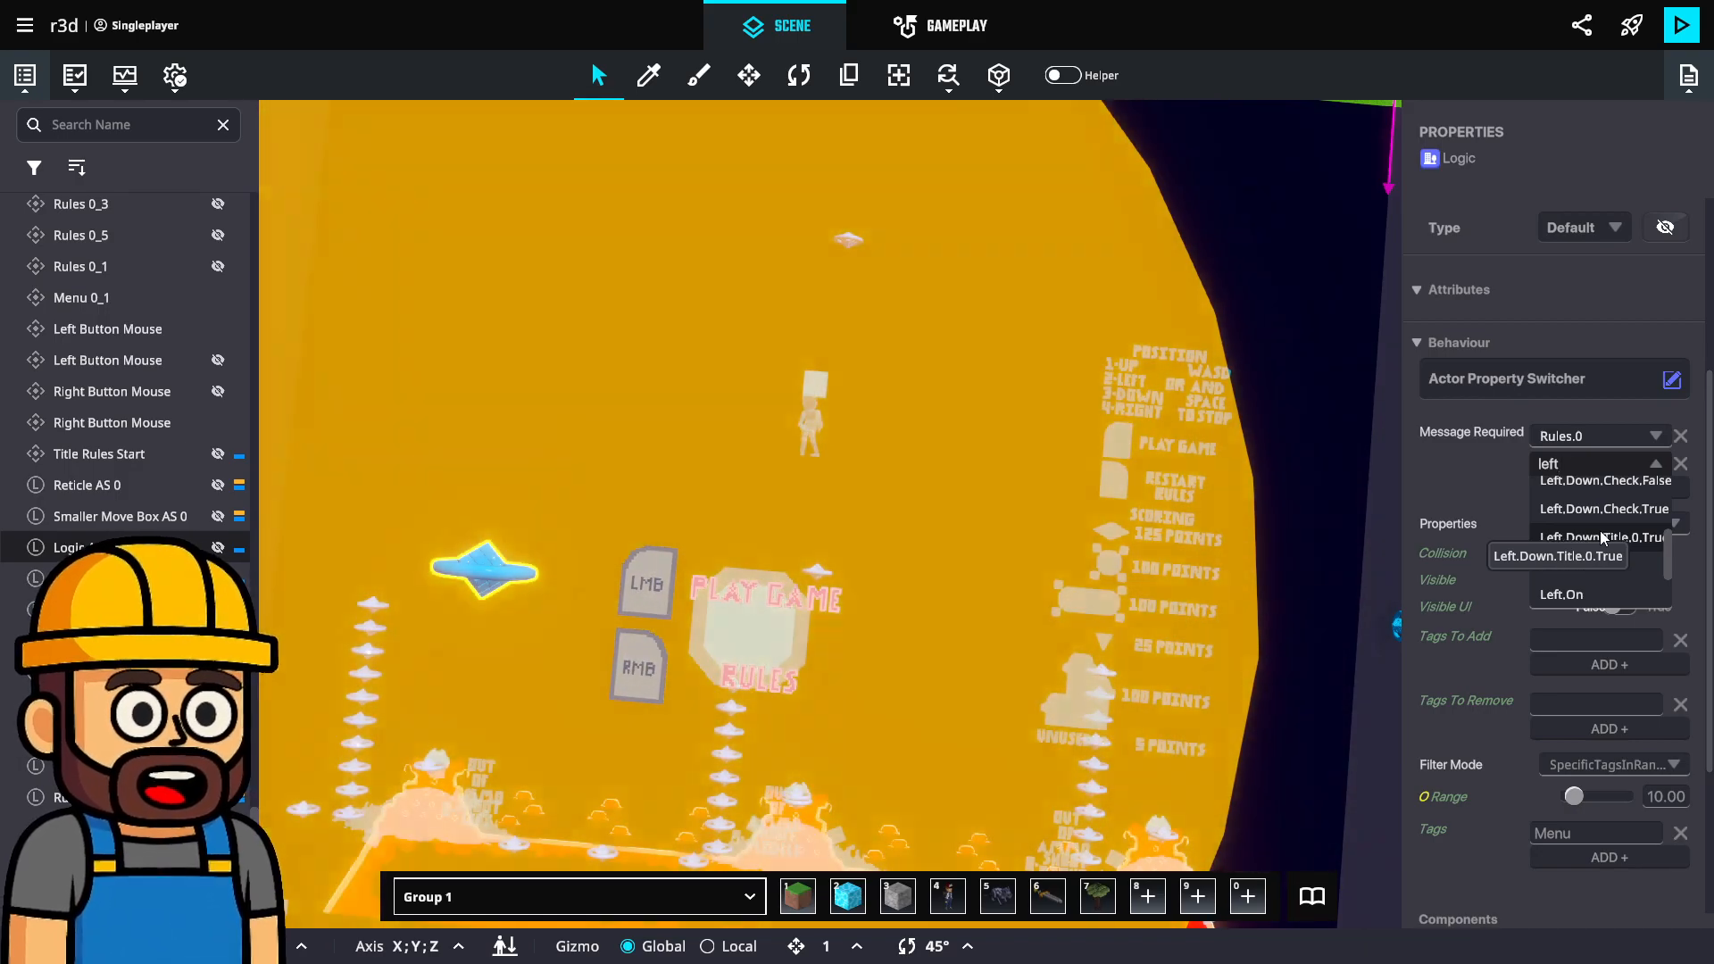
{"action": "left_click", "coordinate": [1602, 537]}
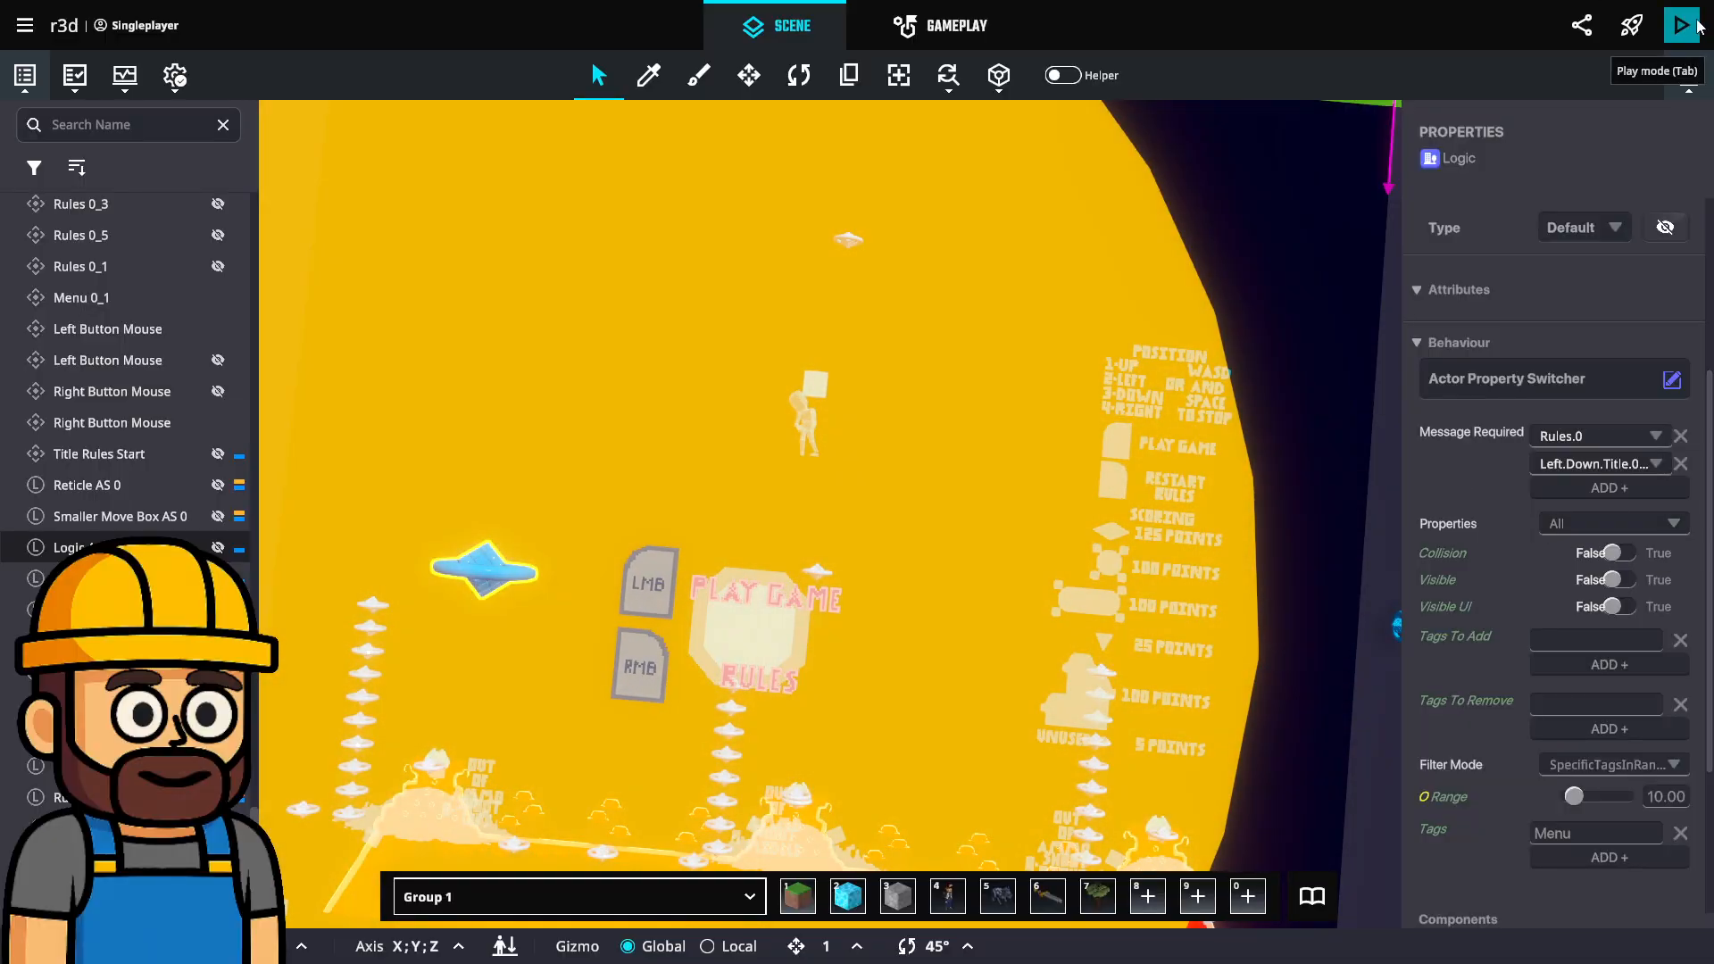
Play-test the title menu with the logic object's new required message and return to the scene.
{"action": "left_click", "coordinate": [1681, 25]}
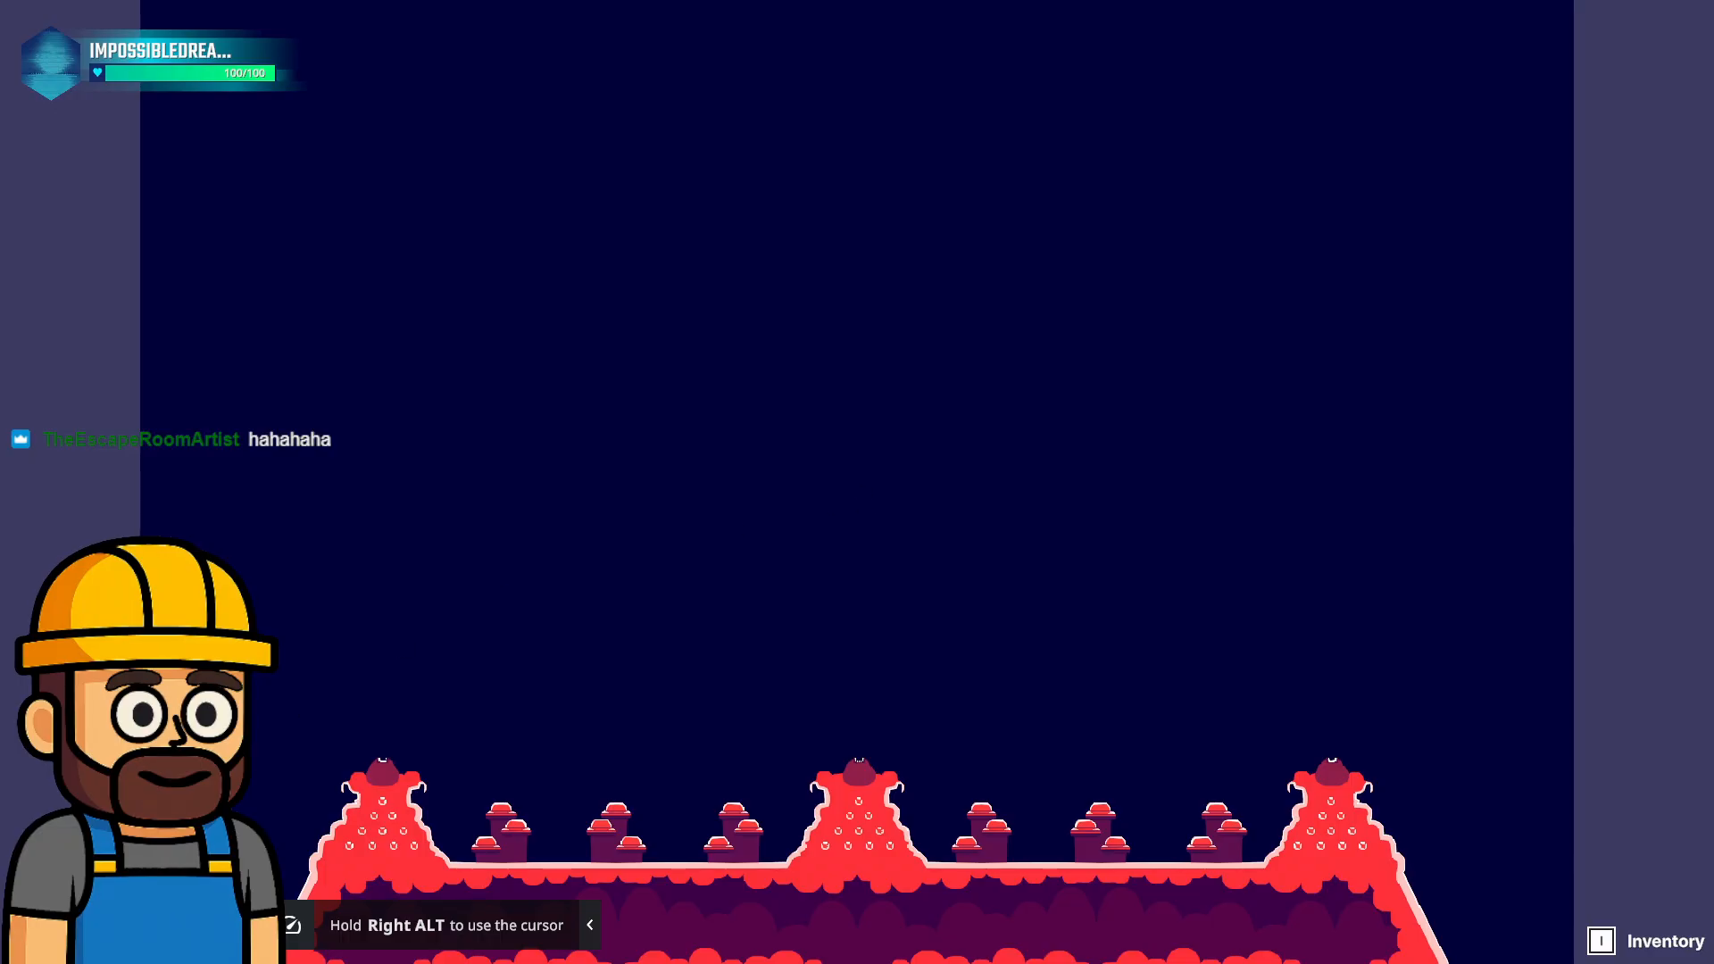
{"action": "key", "text": "Escape"}
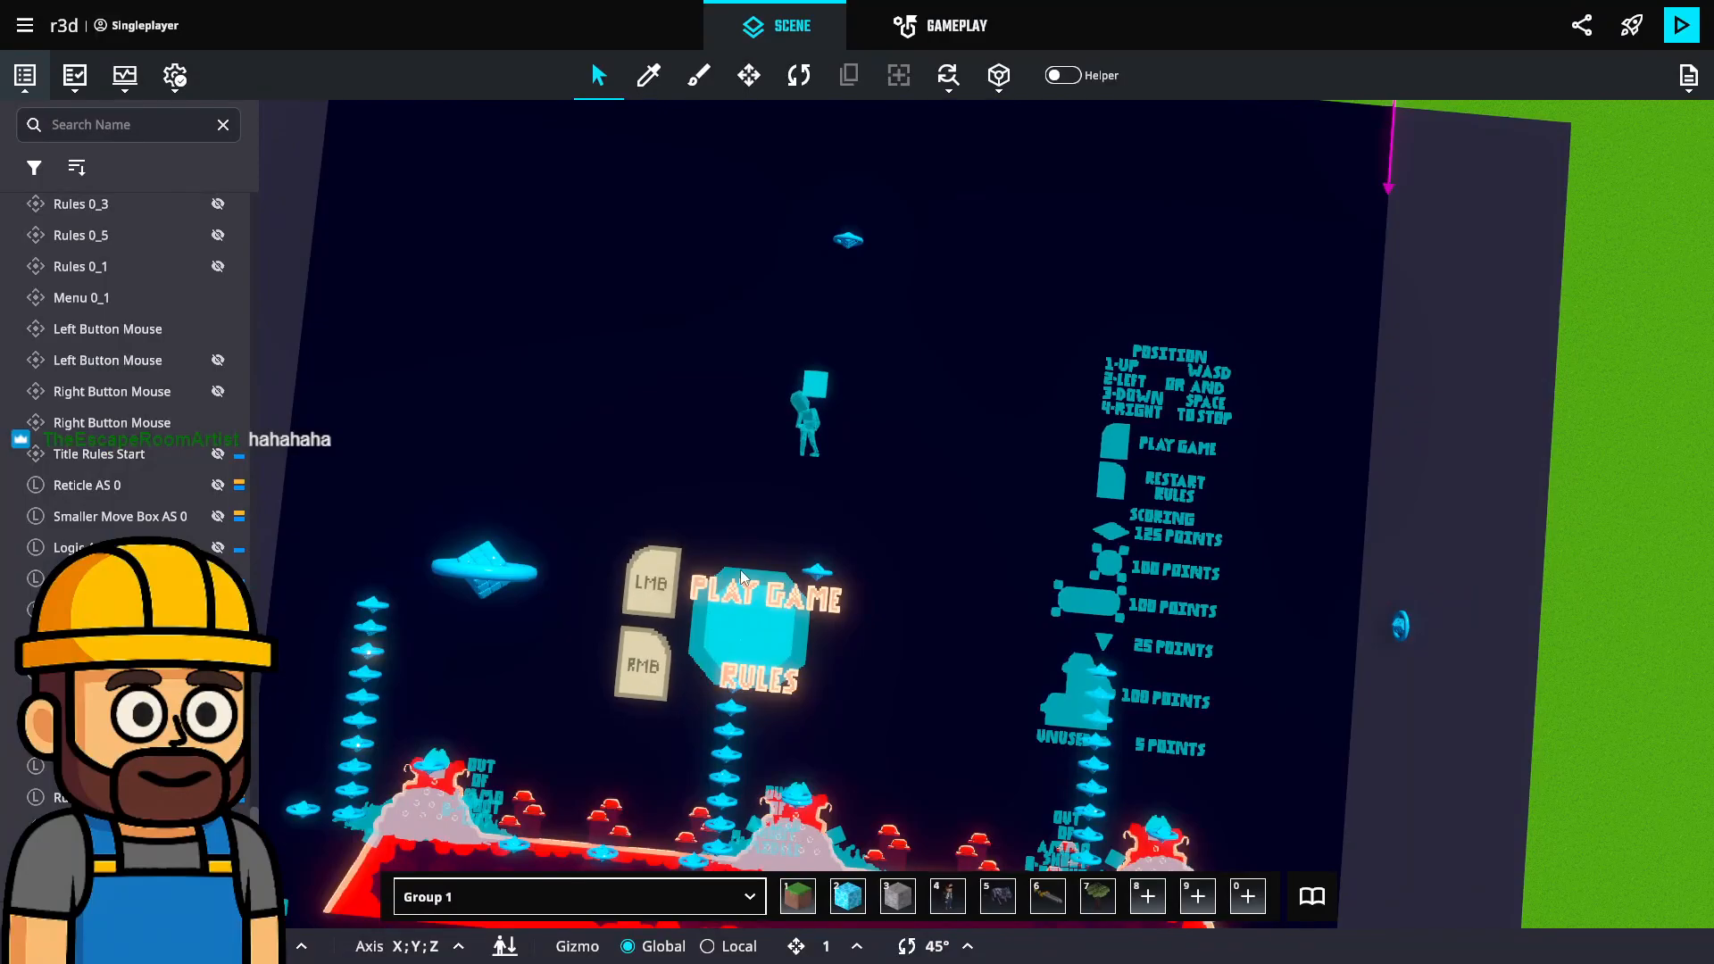
{"action": "middle_click_drag", "start_coordinate": [719, 629], "coordinate": [759, 500]}
{"action": "scroll", "coordinate": [754, 509], "scroll_direction": "up", "scroll_amount": 1}
{"action": "right_click_drag", "start_coordinate": [773, 562], "coordinate": [801, 657]}
{"action": "scroll", "coordinate": [807, 485], "scroll_direction": "down", "scroll_amount": 2}
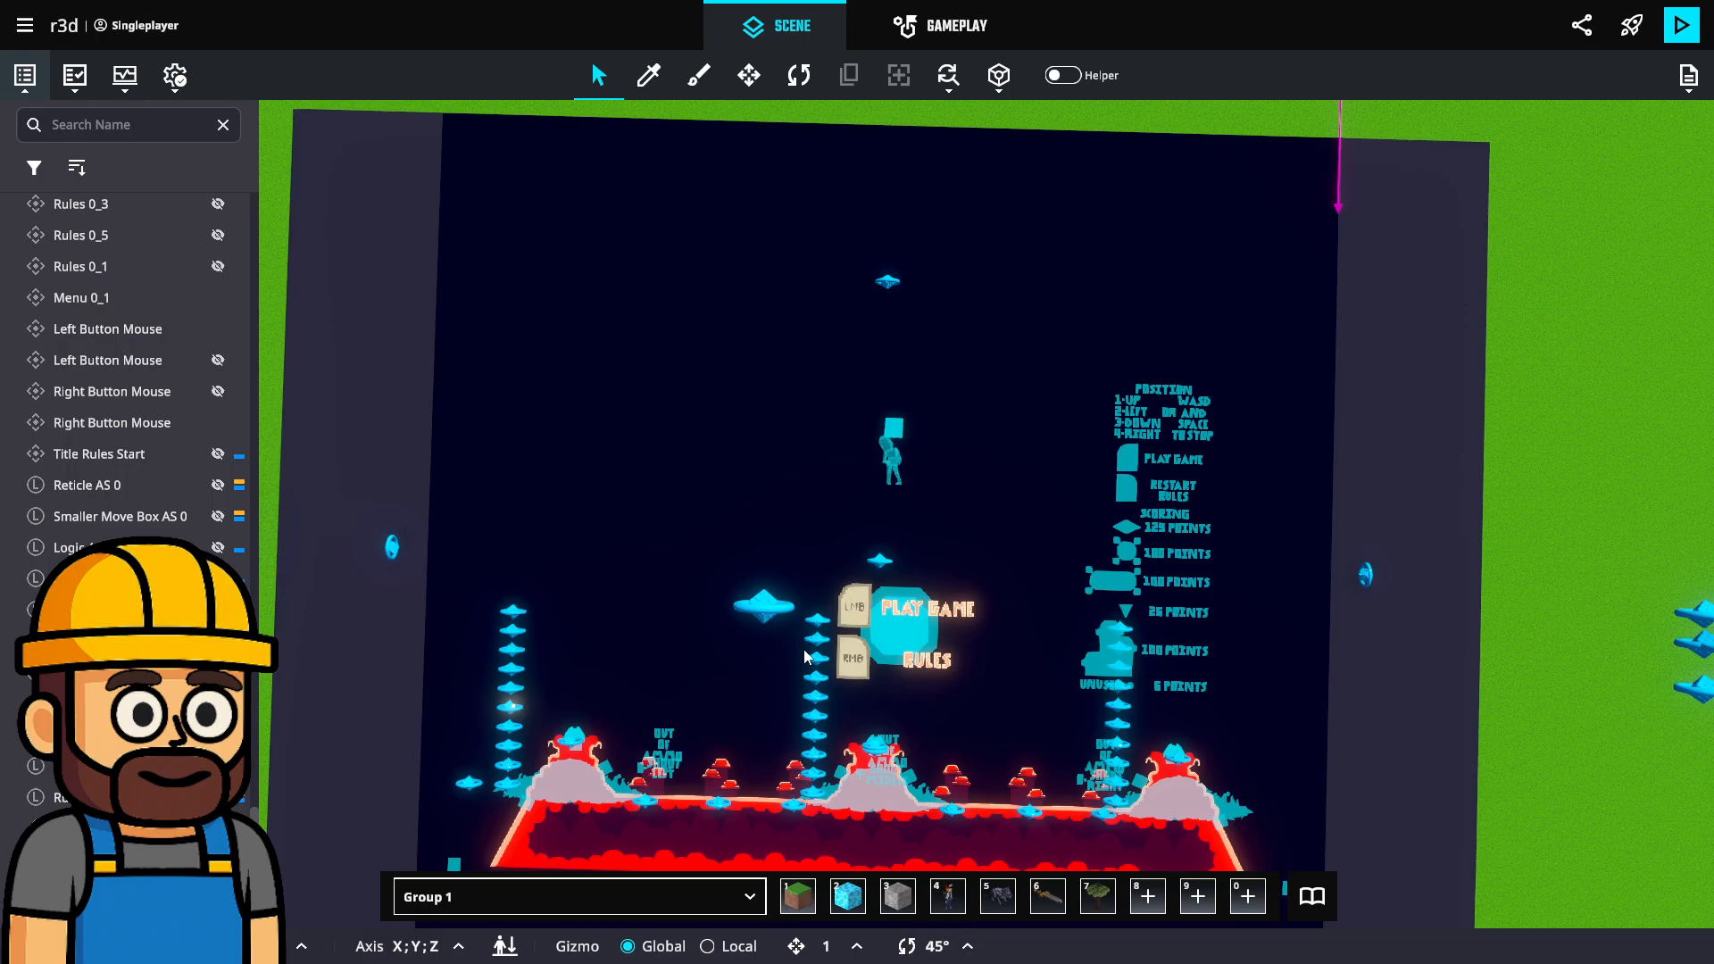
Look through the whole list of game variables in the game rules and return to the scene.
{"action": "left_click", "coordinate": [968, 24]}
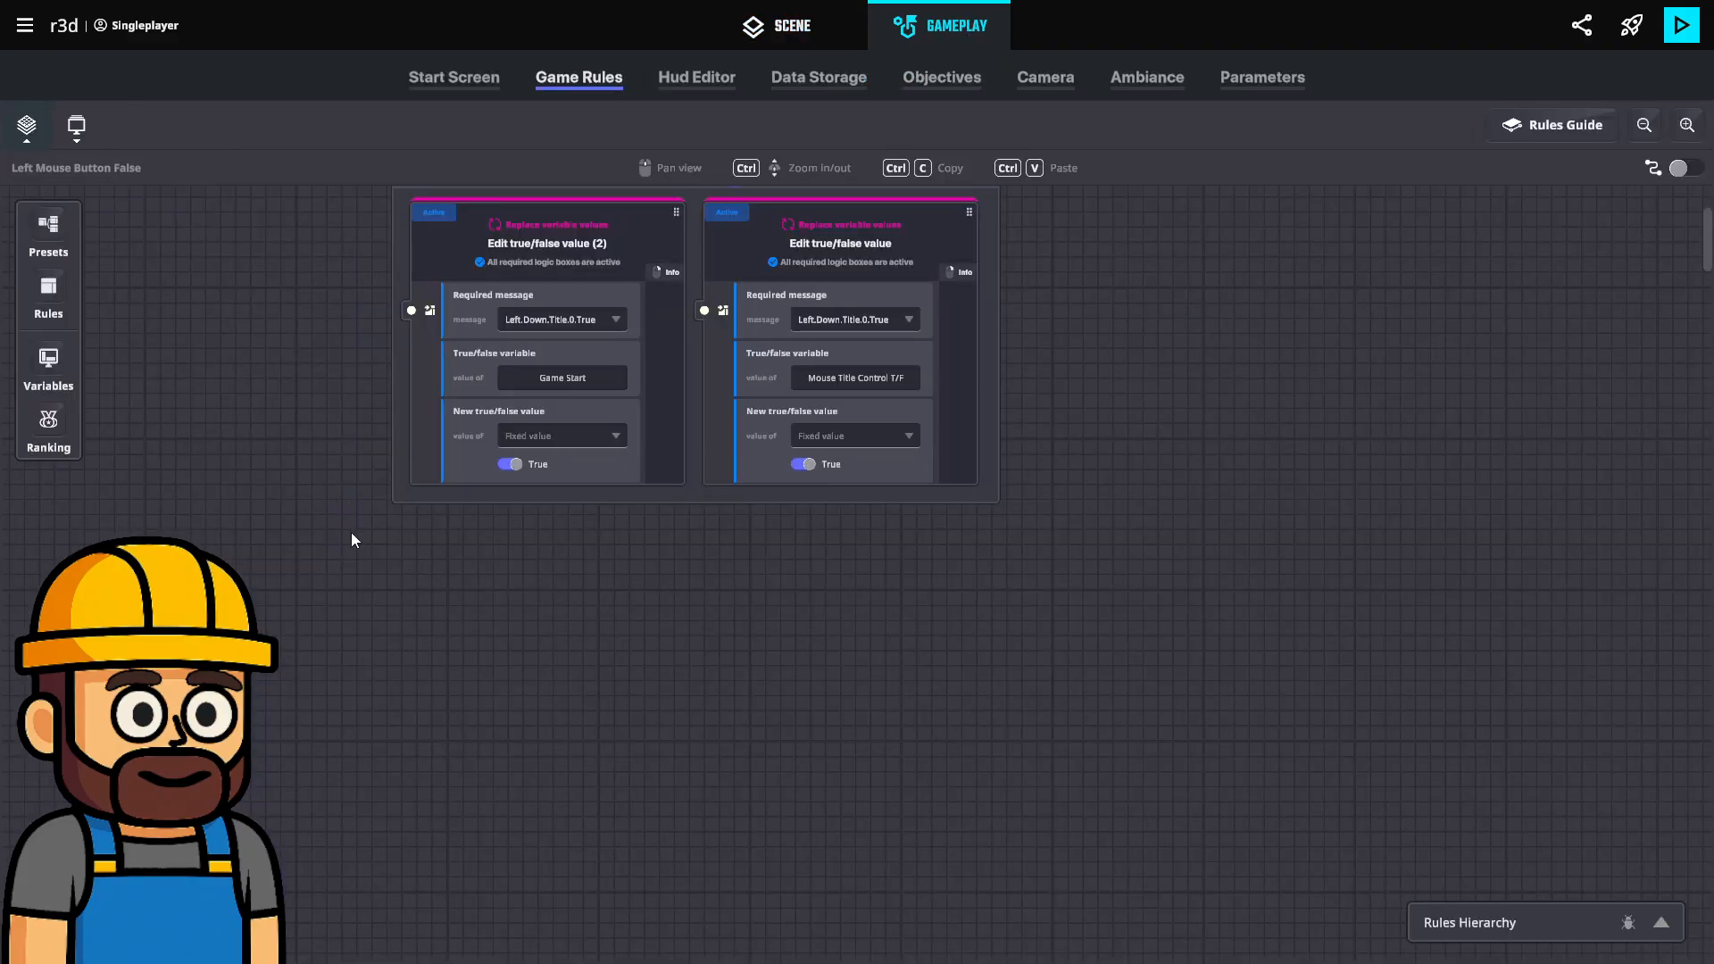
{"action": "left_click", "coordinate": [48, 362]}
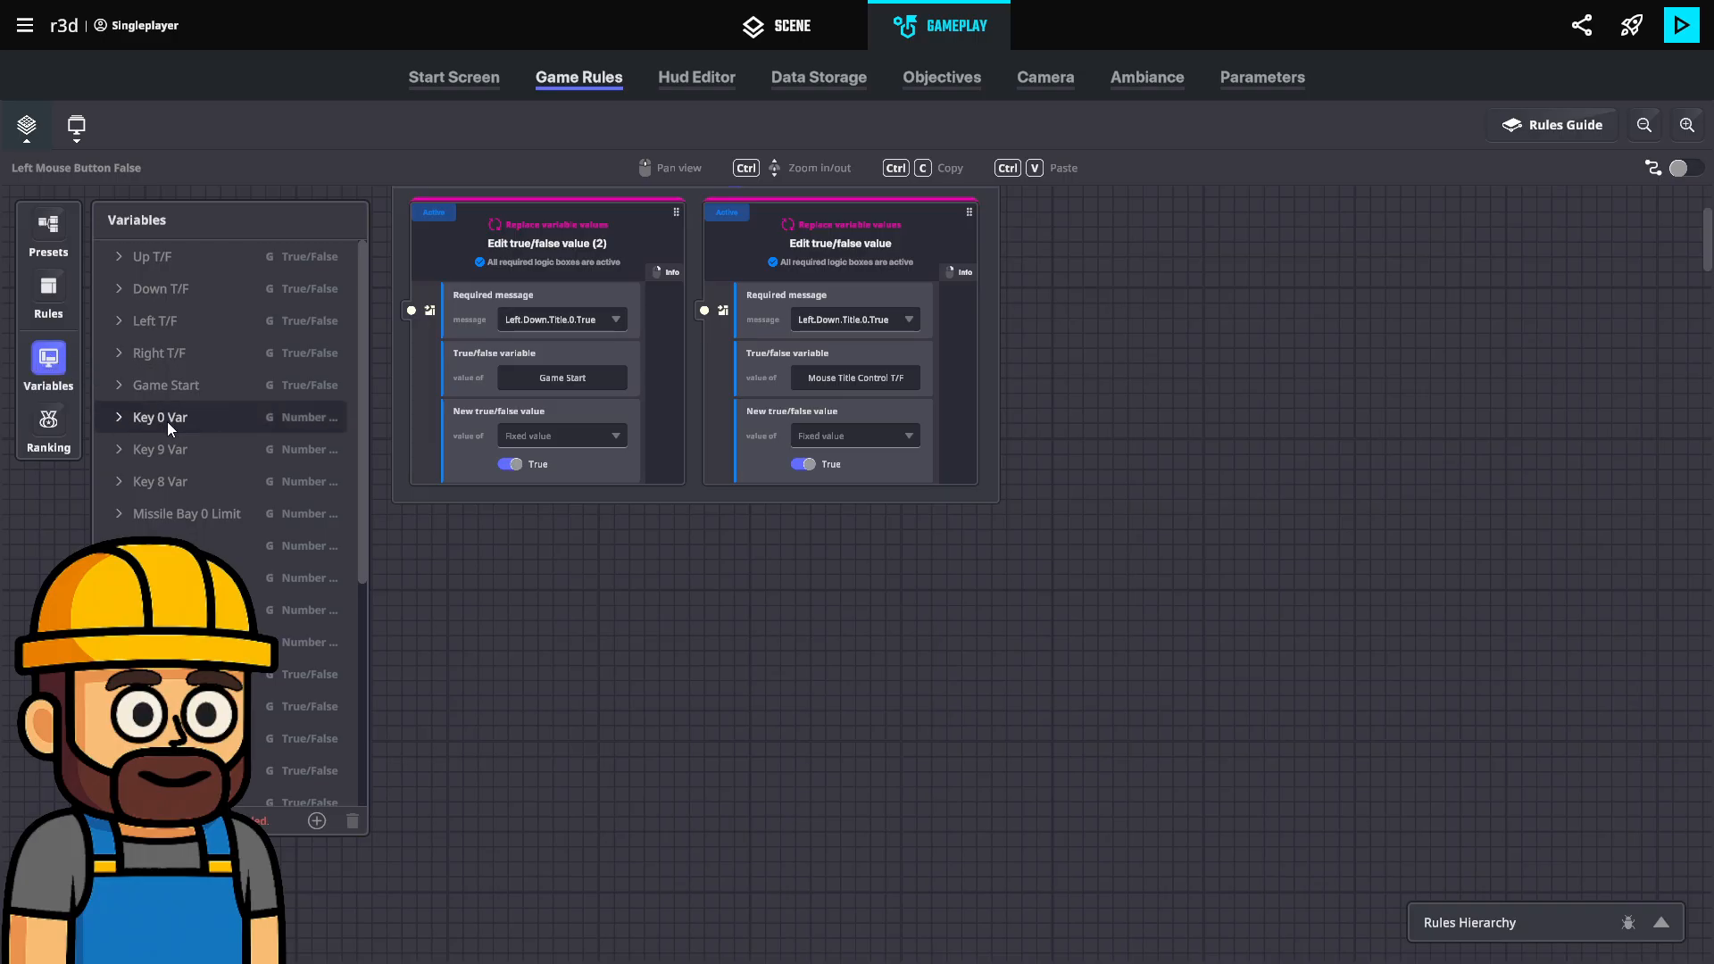
{"action": "scroll", "coordinate": [168, 421], "scroll_direction": "down", "scroll_amount": 5}
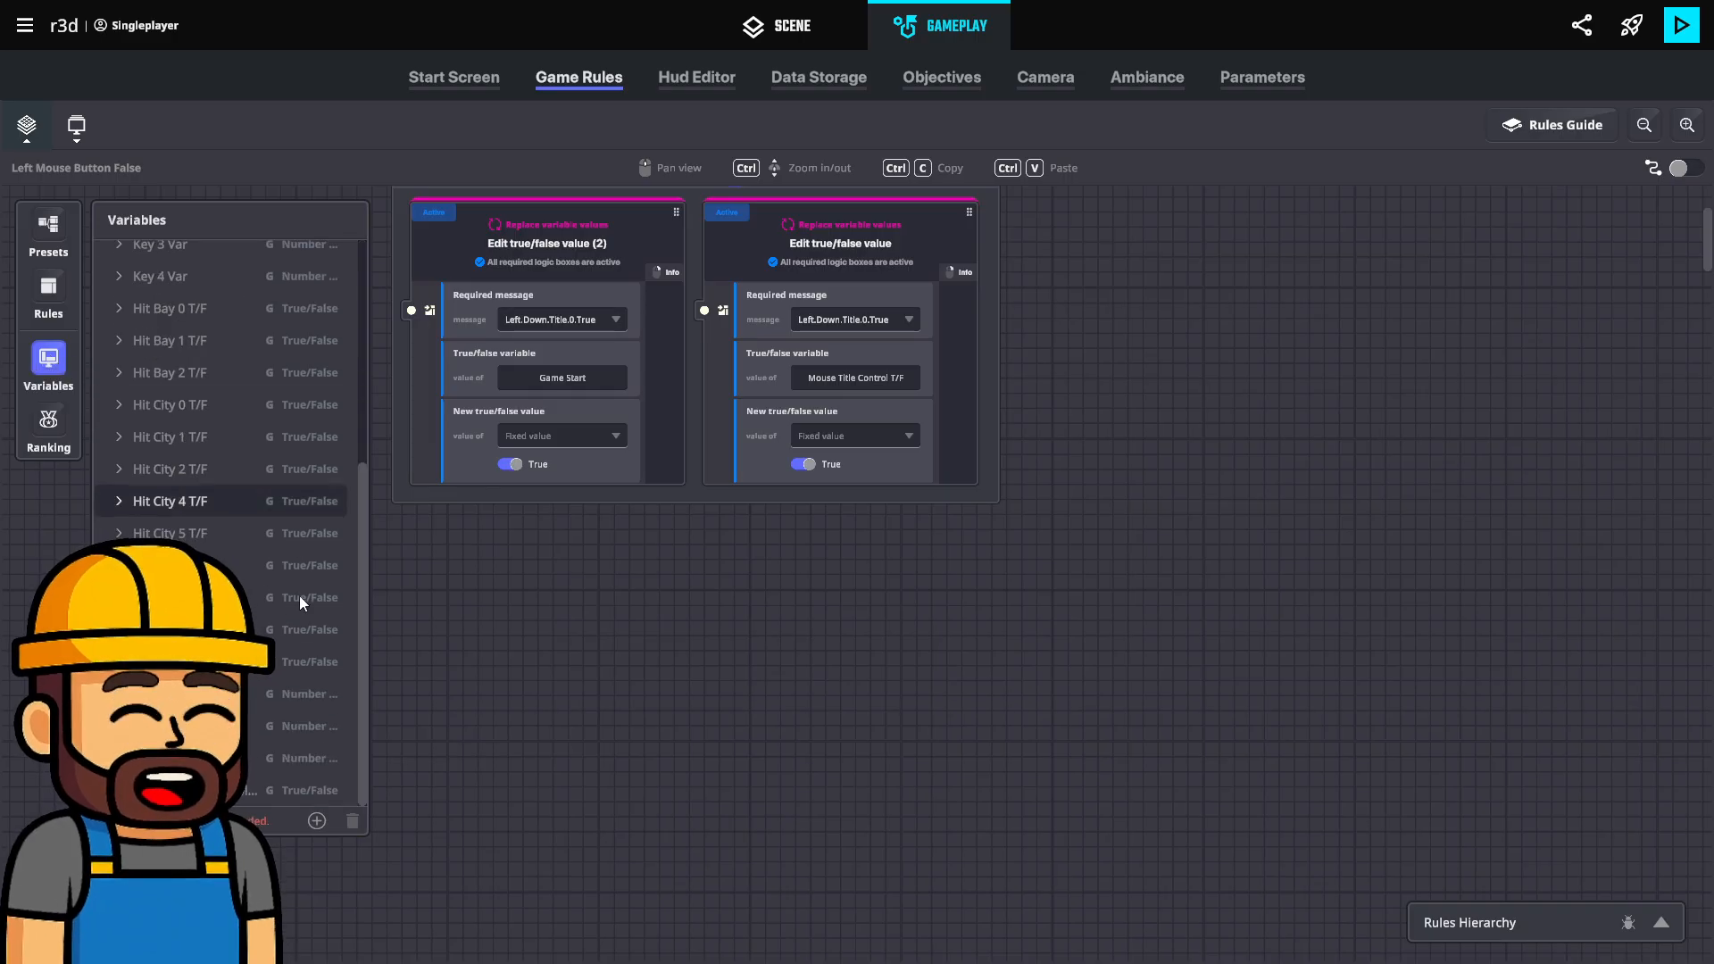
{"action": "scroll", "coordinate": [276, 714], "scroll_direction": "up", "scroll_amount": 5}
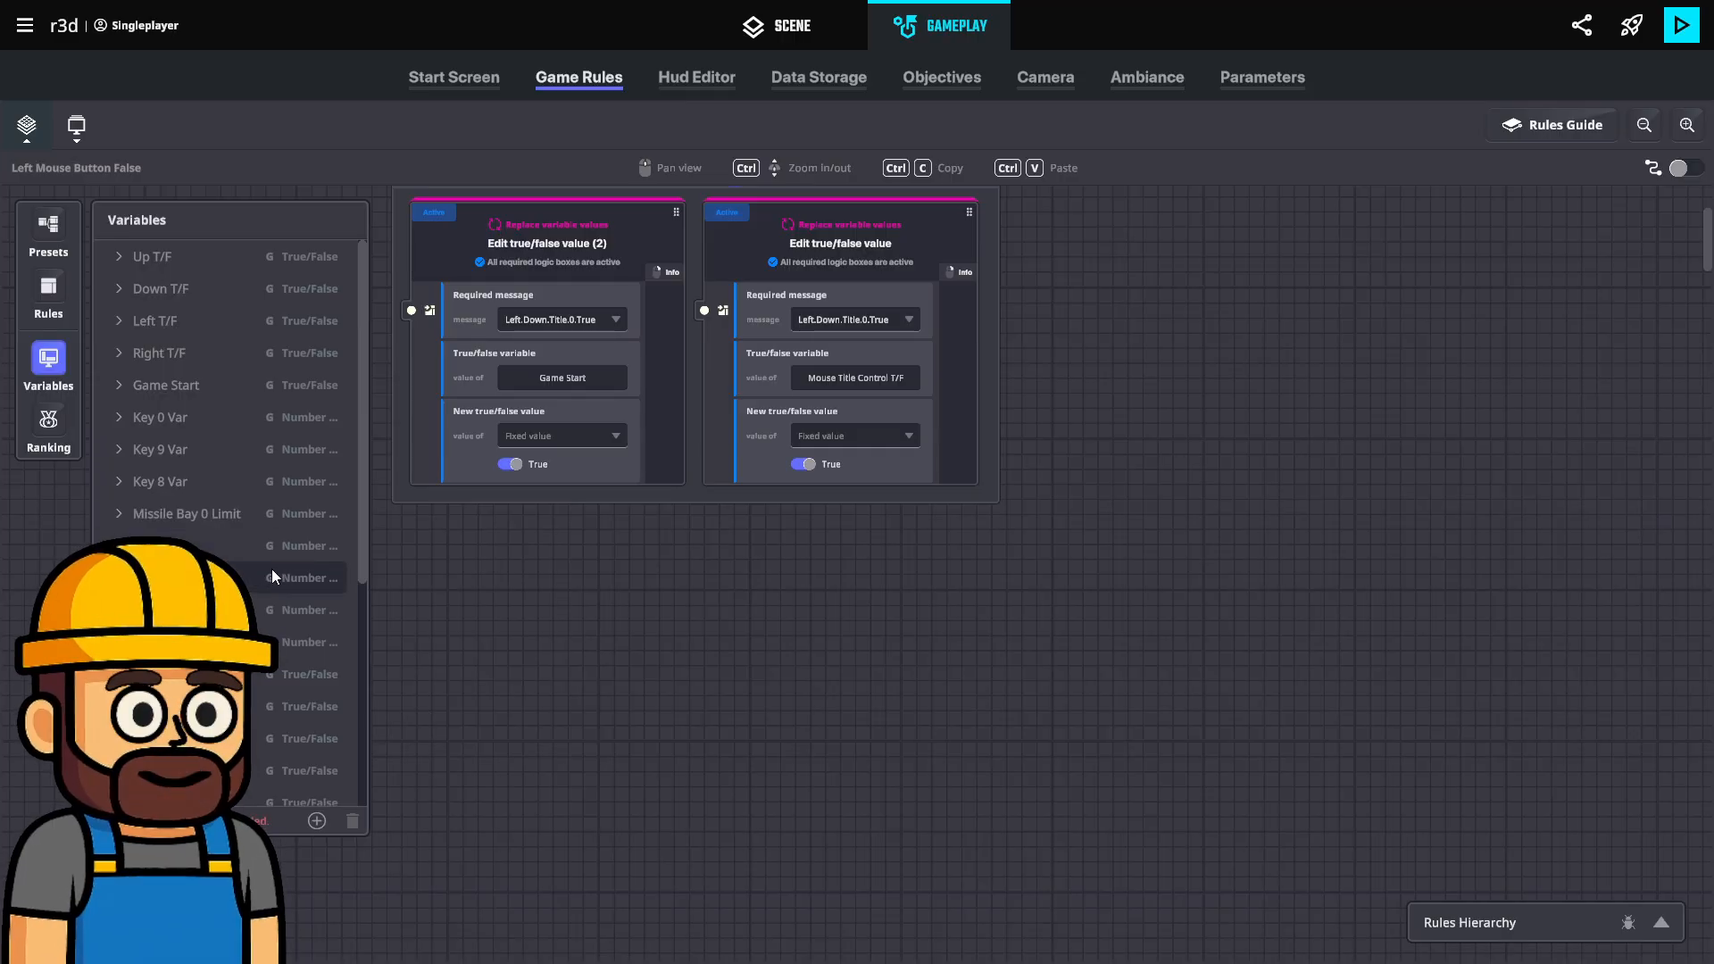
{"action": "scroll", "coordinate": [271, 580], "scroll_direction": "down", "scroll_amount": 5}
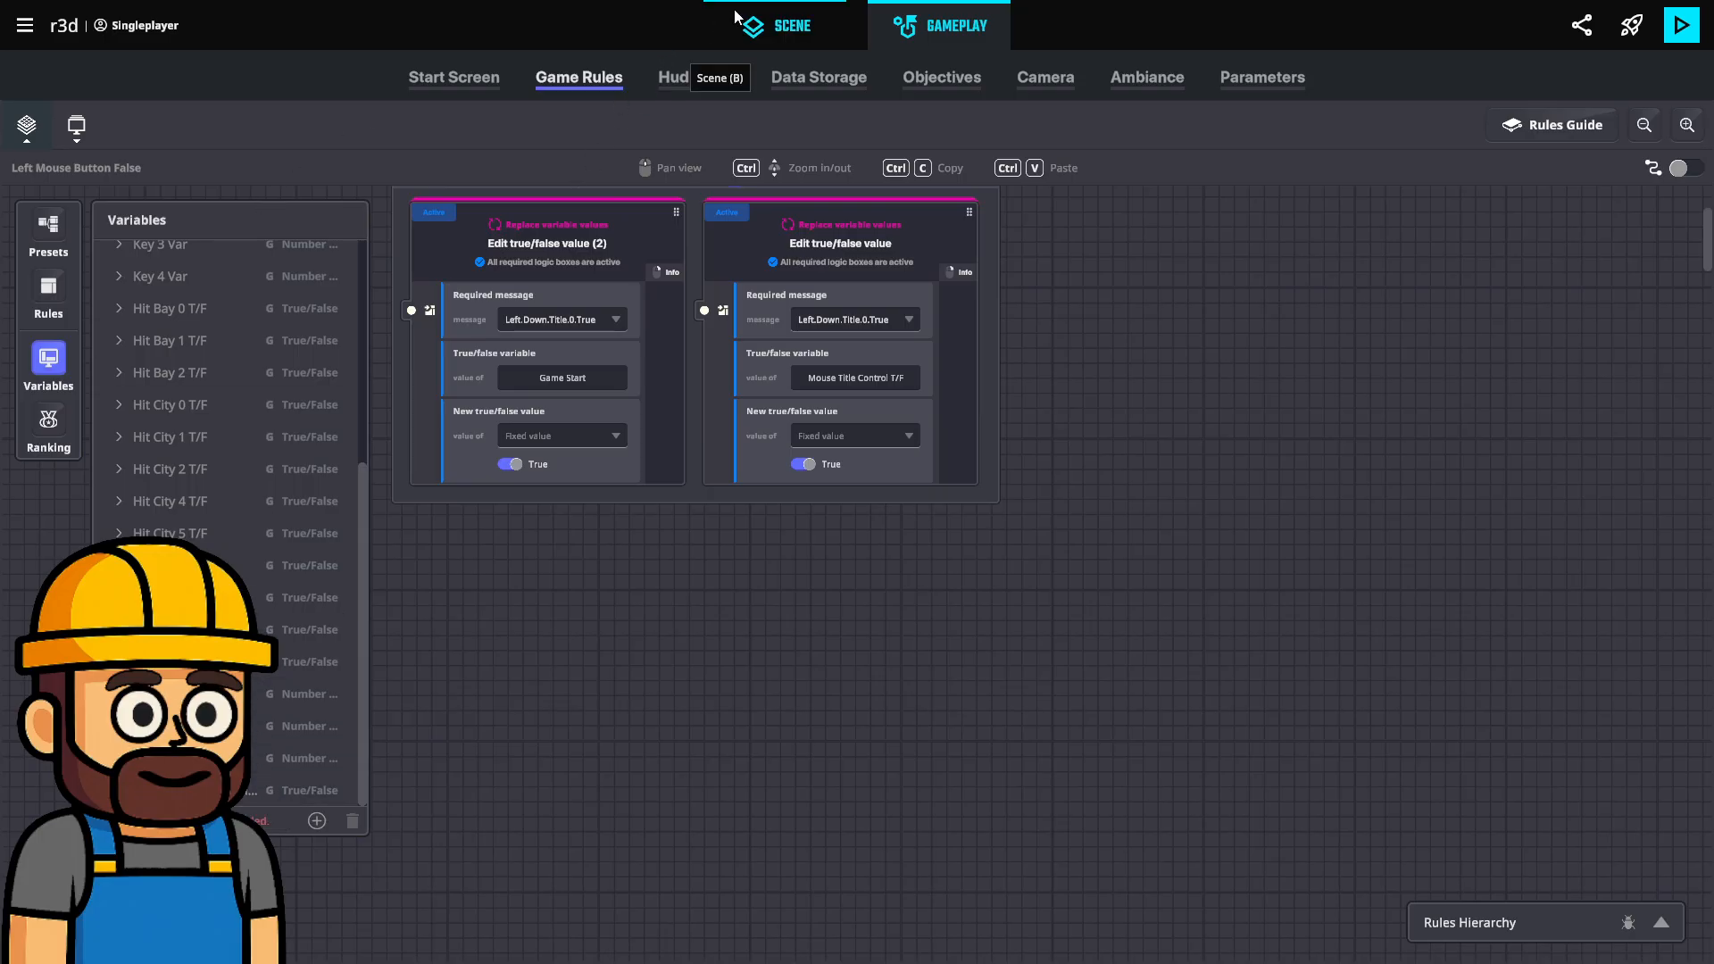
{"action": "key", "text": "b"}
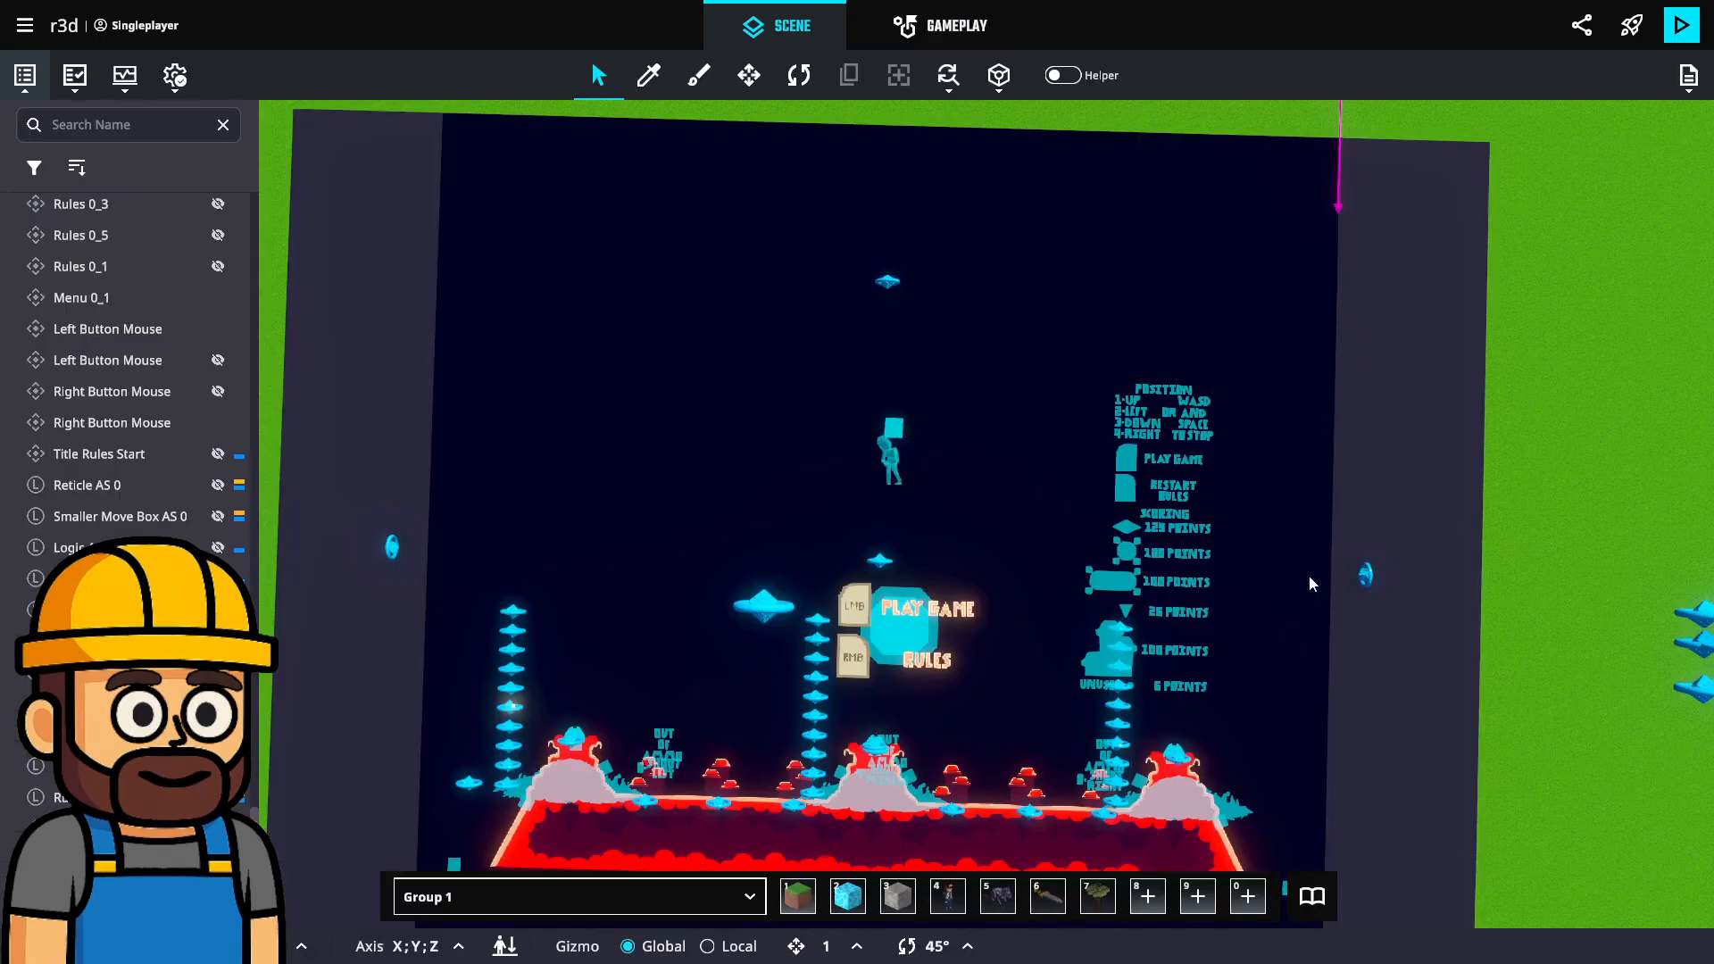
{"action": "right_click_drag", "start_coordinate": [977, 682], "coordinate": [975, 612]}
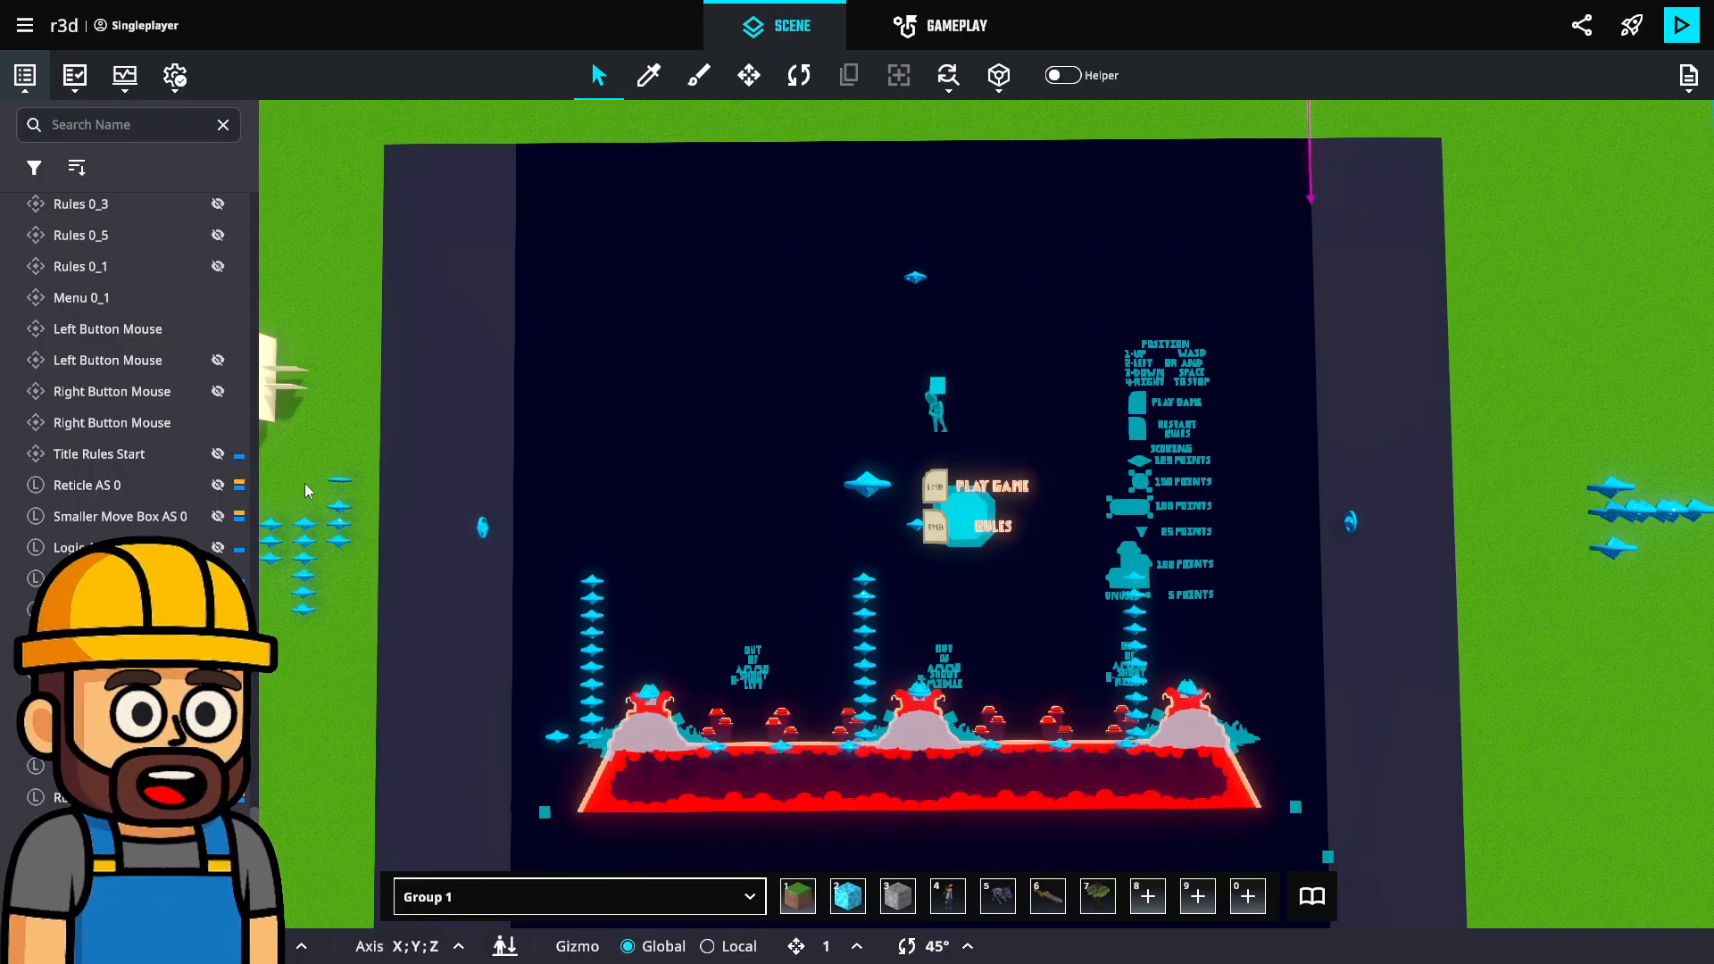
{"action": "right_click_drag", "start_coordinate": [786, 635], "coordinate": [822, 645]}
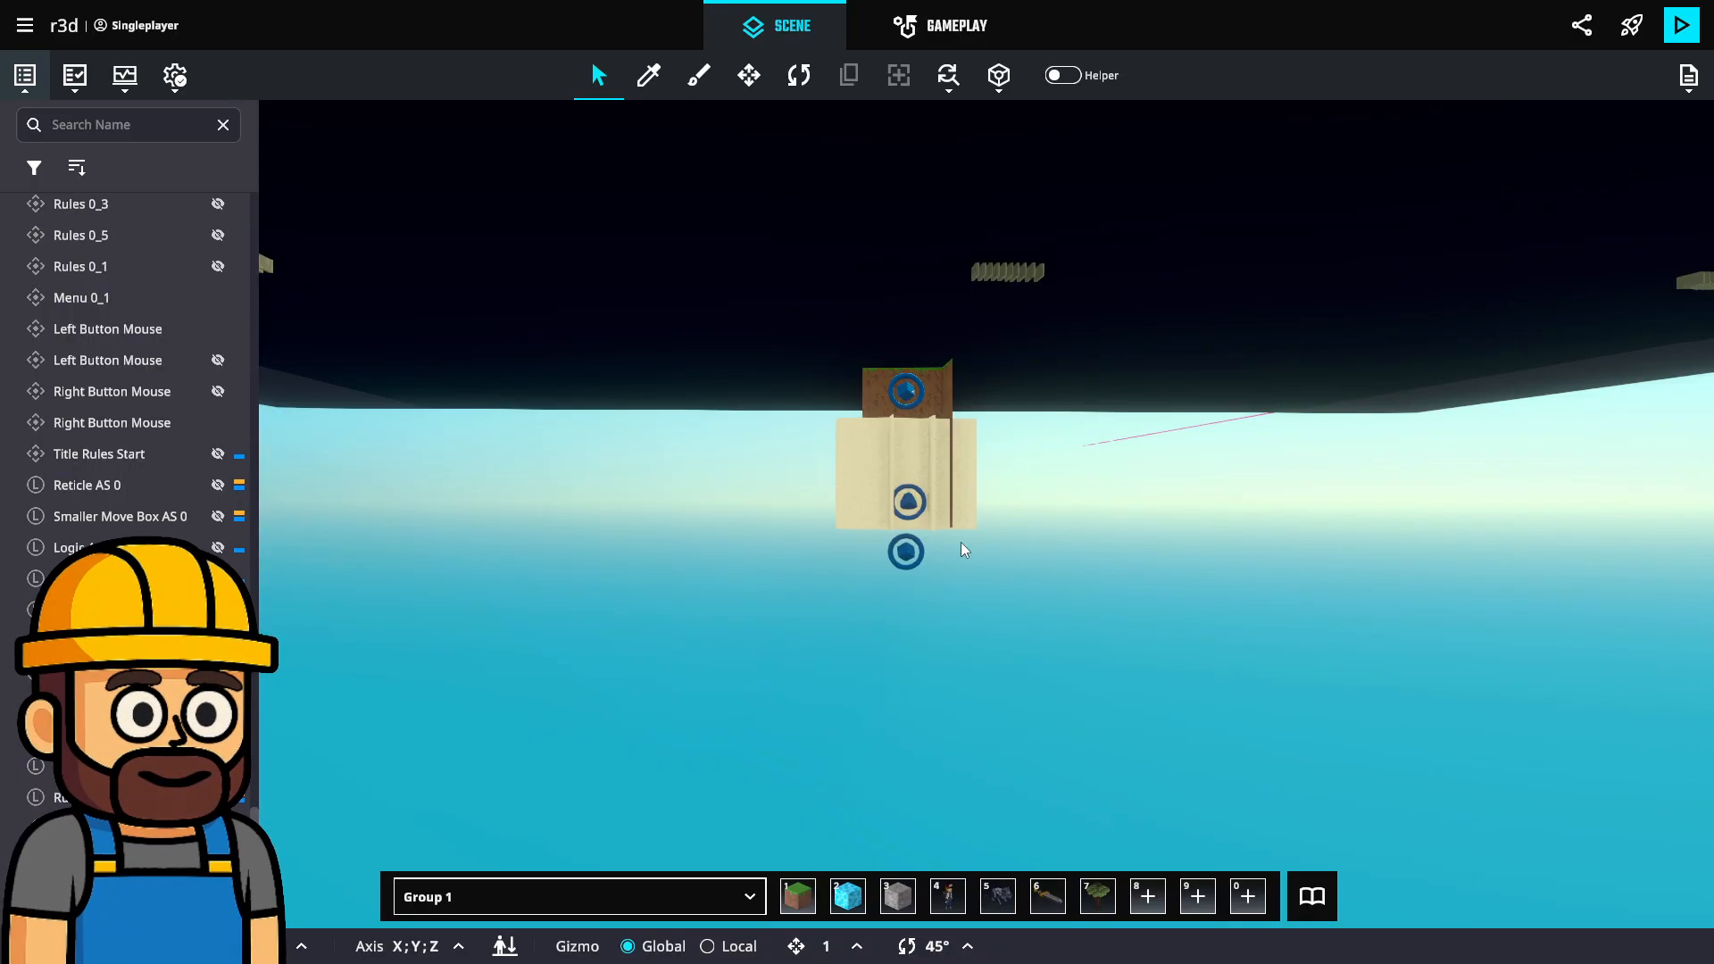
{"action": "mouse_move", "coordinate": [798, 389]}
{"action": "middle_mouse_down"}
{"action": "mouse_move", "coordinate": [784, 452]}
{"action": "mouse_move", "coordinate": [815, 447]}
{"action": "mouse_move", "coordinate": [805, 409]}
{"action": "middle_mouse_up"}
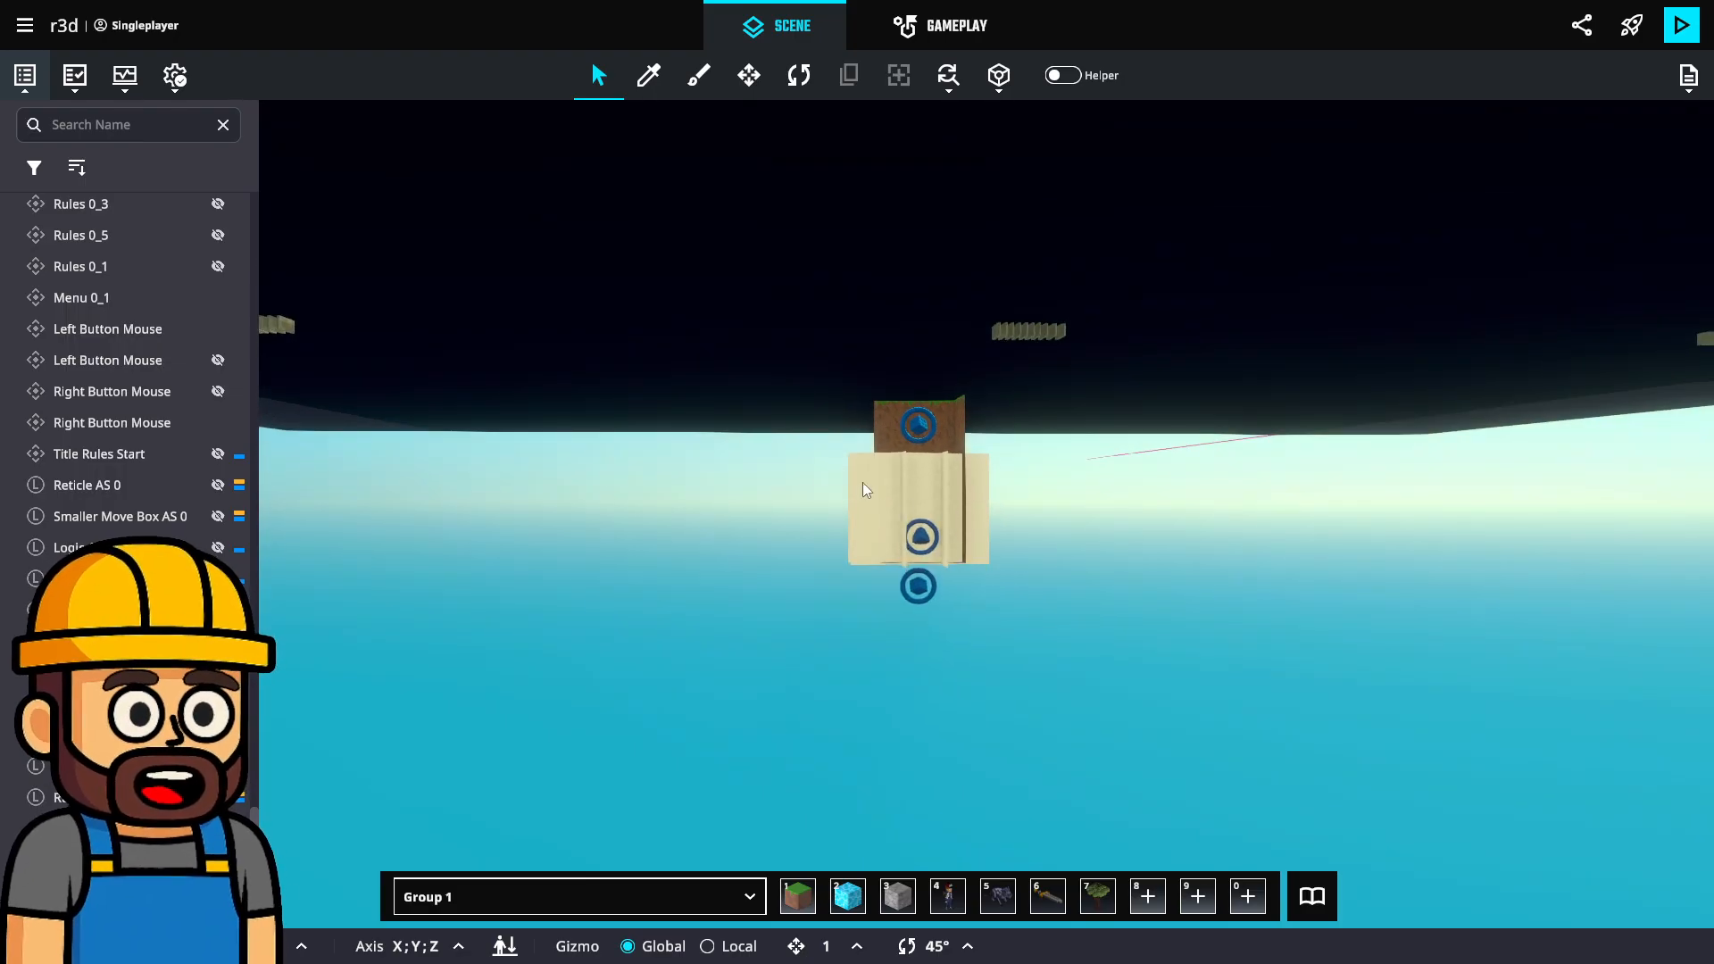
{"action": "scroll", "coordinate": [812, 457], "scroll_direction": "down", "scroll_amount": 1}
{"action": "scroll", "coordinate": [812, 457], "scroll_direction": "up", "scroll_amount": 1}
{"action": "right_click_drag", "start_coordinate": [811, 398], "coordinate": [957, 601]}
{"action": "scroll", "coordinate": [813, 402], "scroll_direction": "down", "scroll_amount": 5}
{"action": "scroll", "coordinate": [911, 574], "scroll_direction": "up", "scroll_amount": 3}
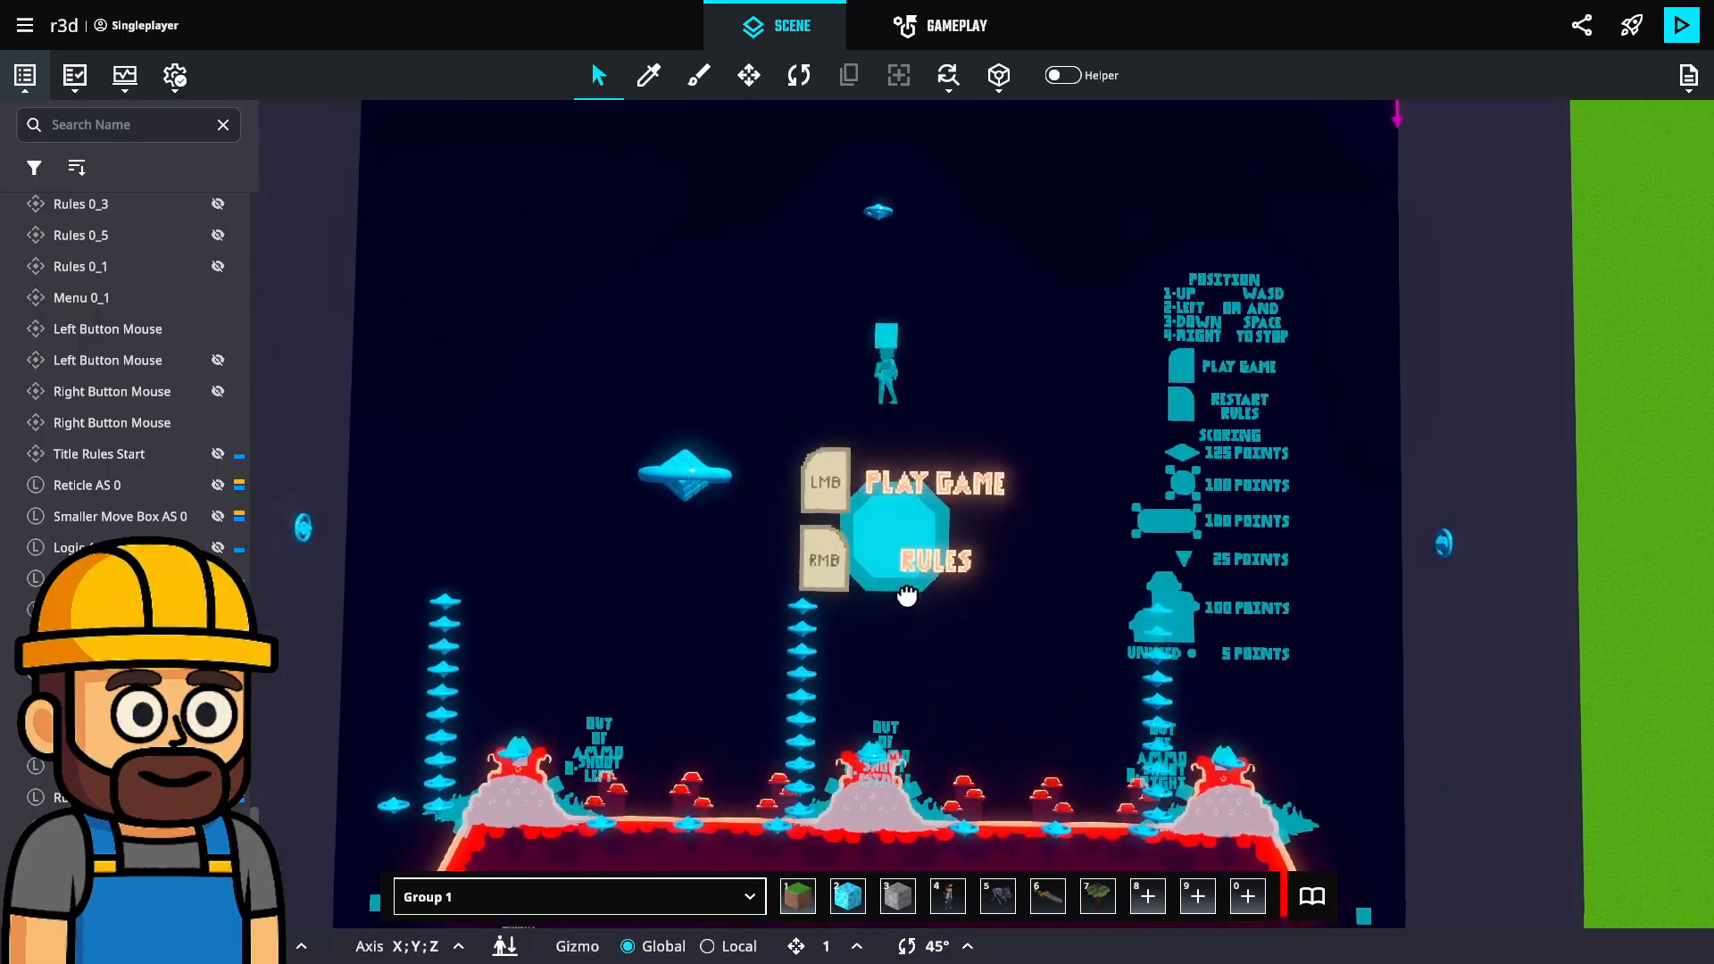
{"action": "scroll", "coordinate": [907, 595], "scroll_direction": "down", "scroll_amount": 3}
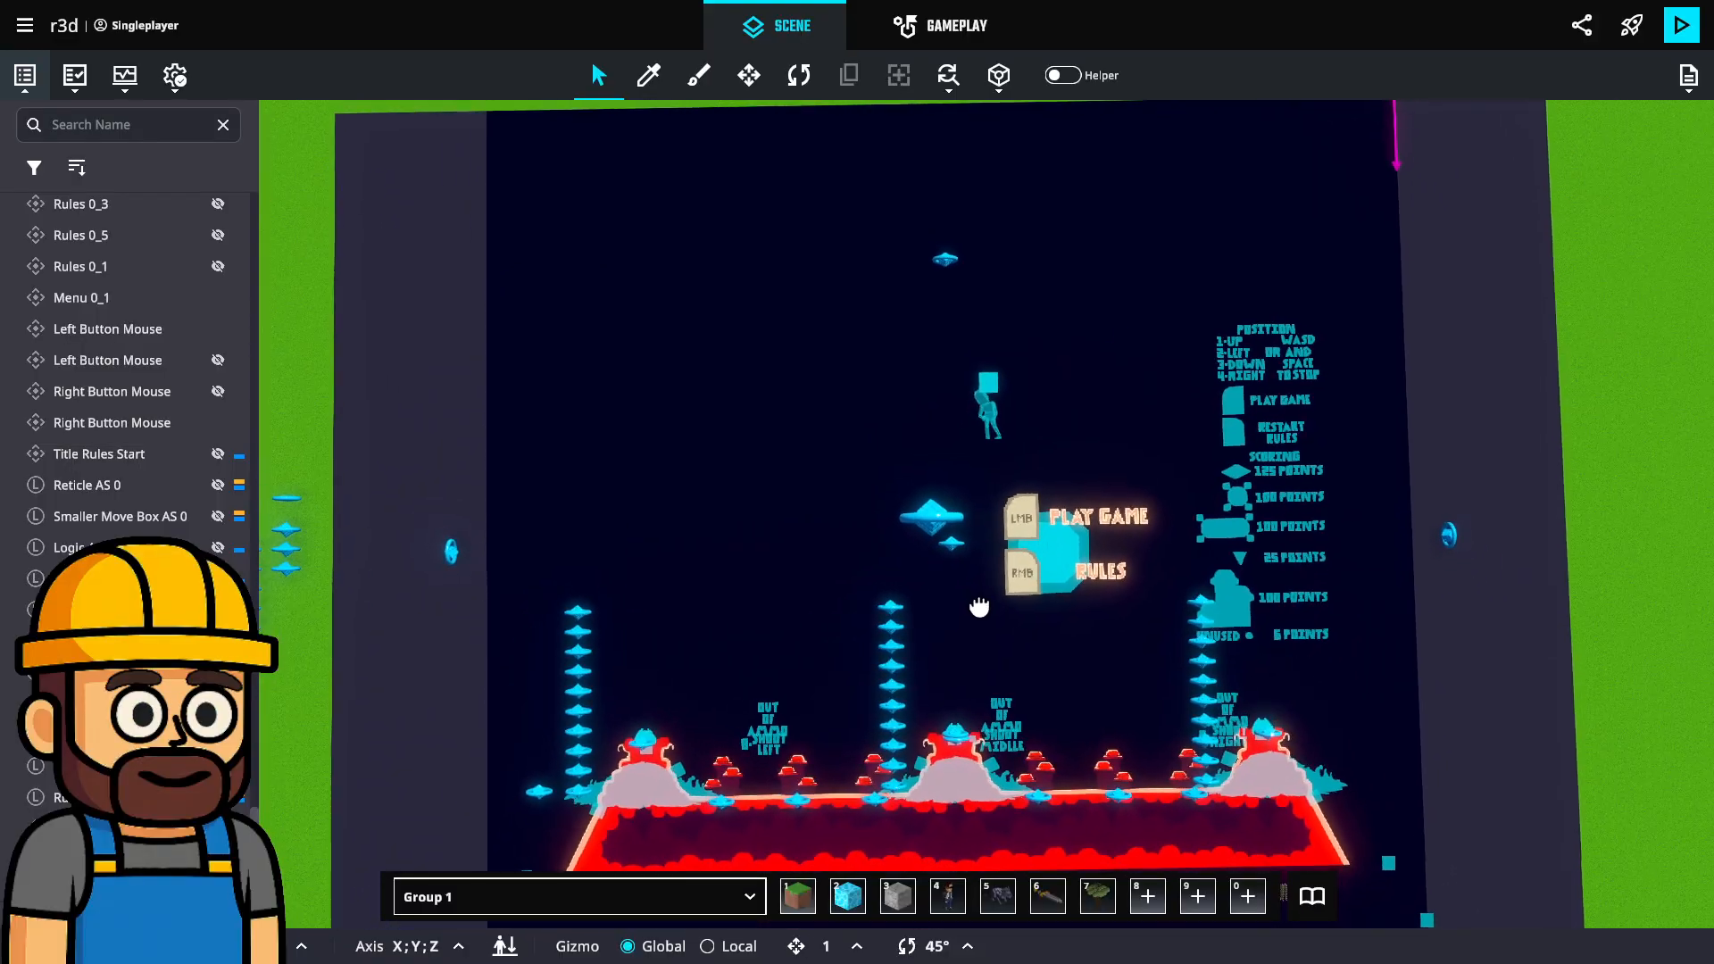
{"action": "right_click_drag", "start_coordinate": [693, 420], "coordinate": [625, 496]}
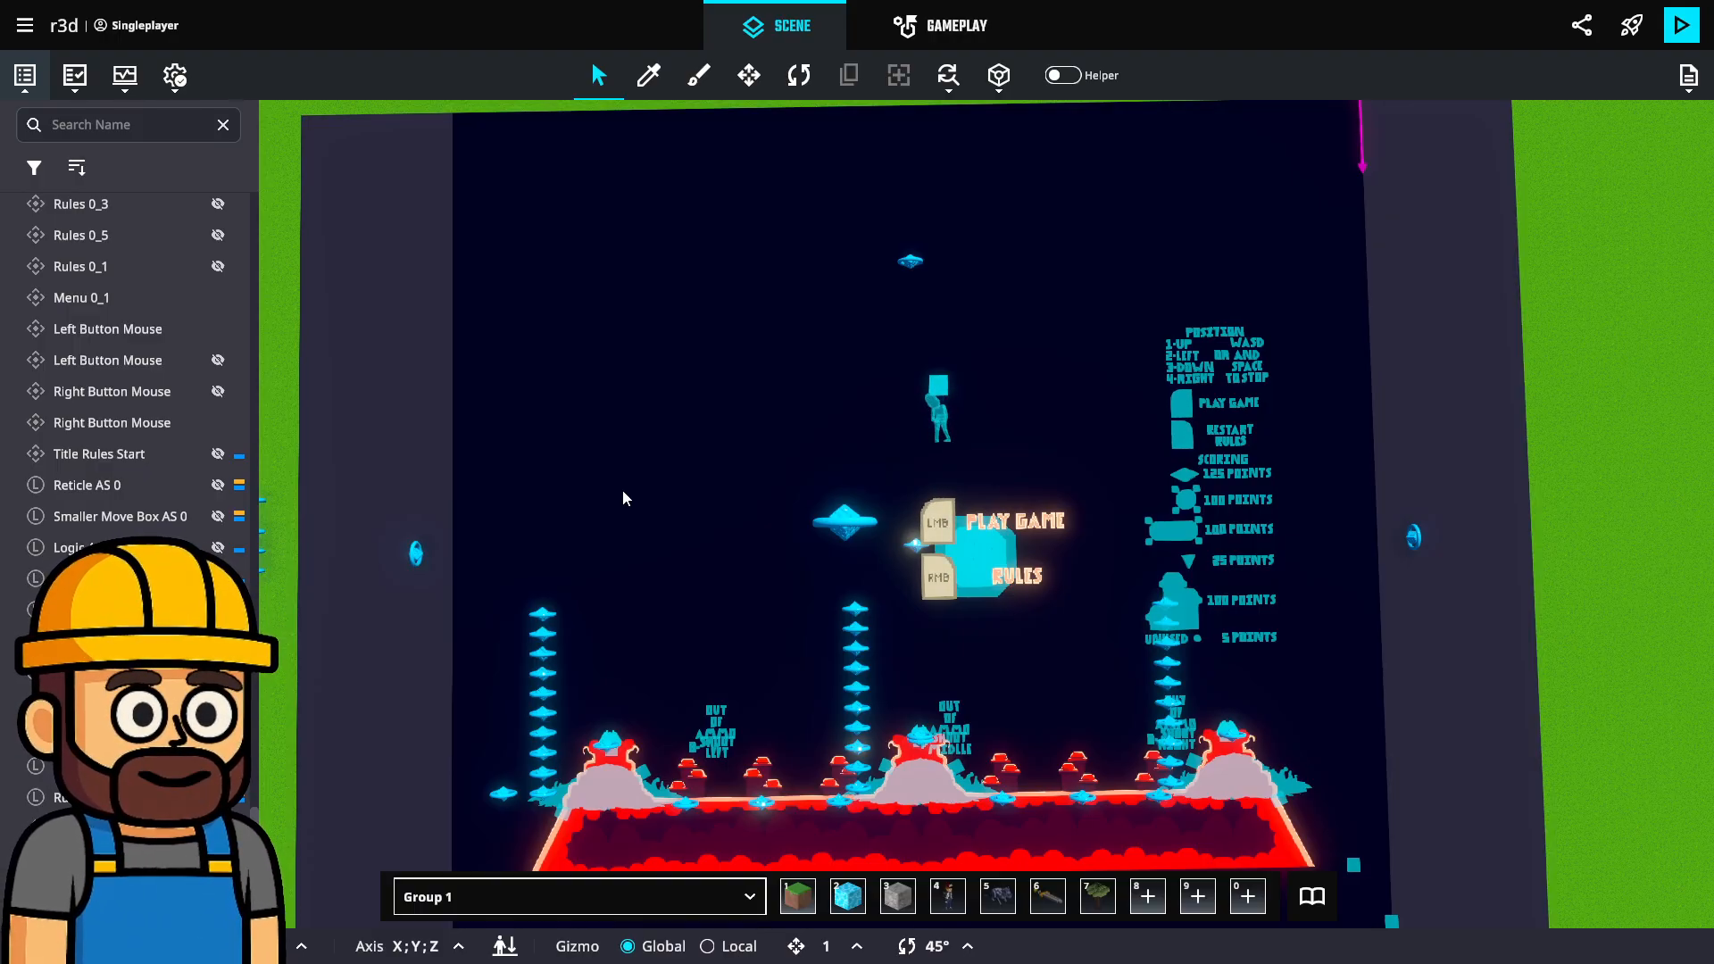
{"action": "scroll", "coordinate": [739, 507], "scroll_direction": "down", "scroll_amount": 2}
{"action": "middle_click_drag", "start_coordinate": [1041, 392], "coordinate": [967, 374]}
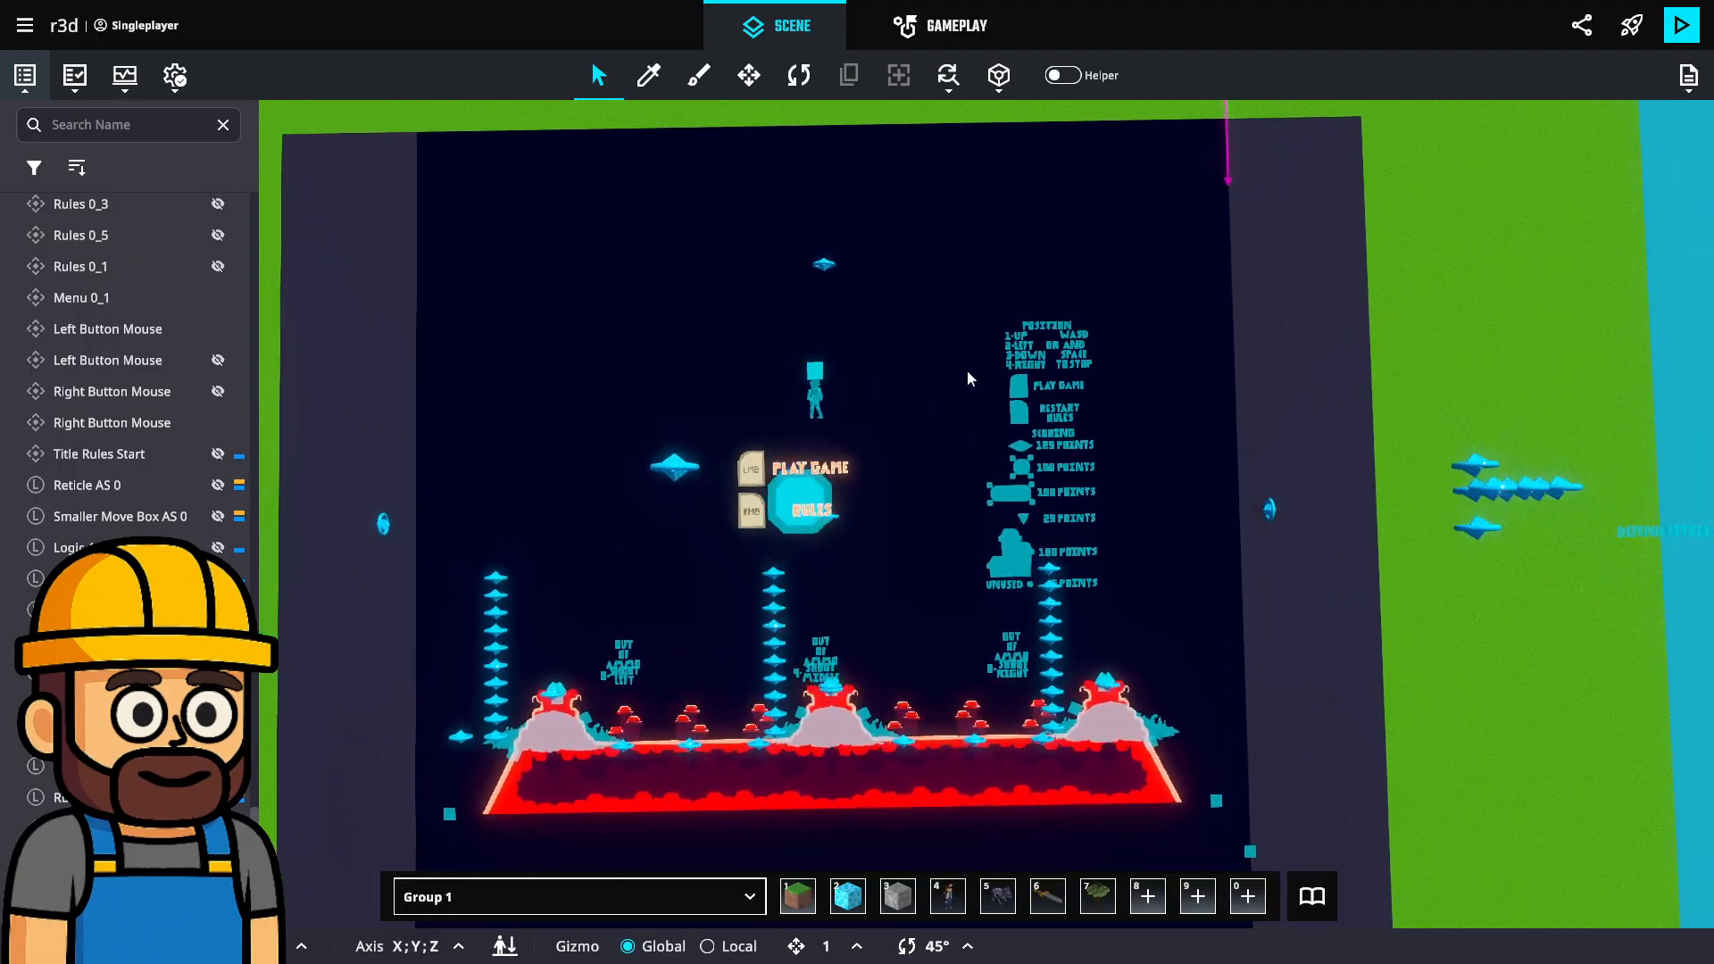
{"action": "scroll", "coordinate": [967, 377], "scroll_direction": "down", "scroll_amount": 1}
{"action": "scroll", "coordinate": [971, 411], "scroll_direction": "up", "scroll_amount": 1}
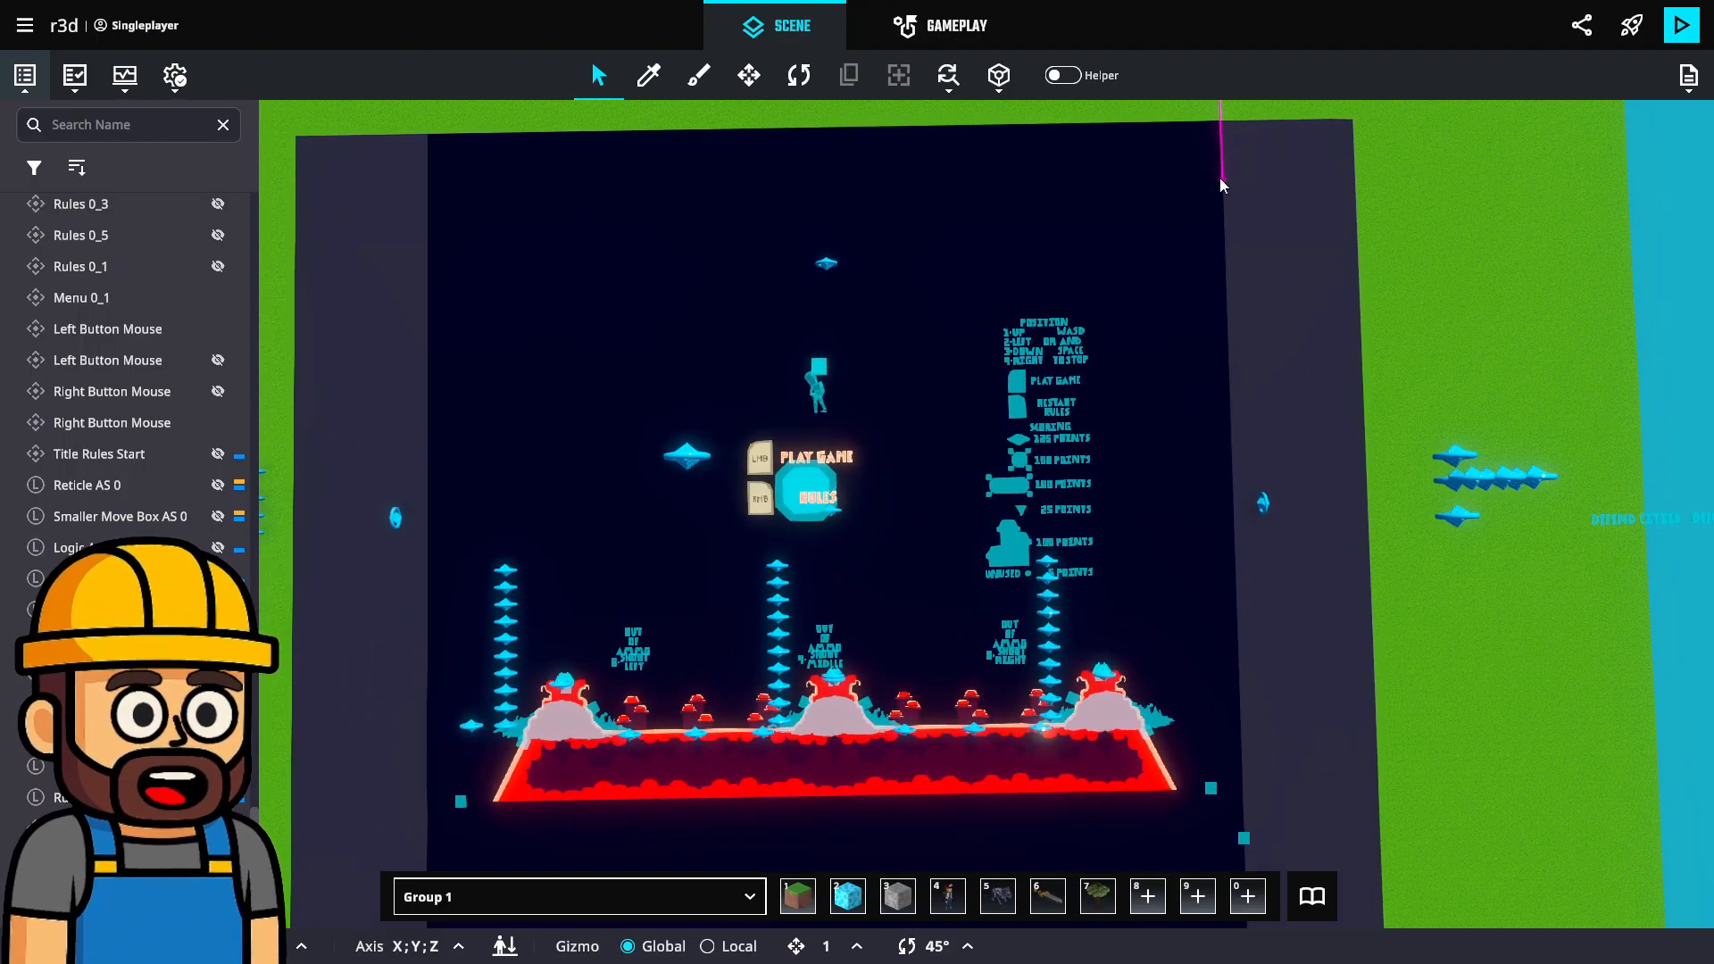
Find the Pole asset in the library and place one on the grass next to the magenta enemy missile.
{"action": "scroll", "coordinate": [1119, 296], "scroll_direction": "up", "scroll_amount": 6}
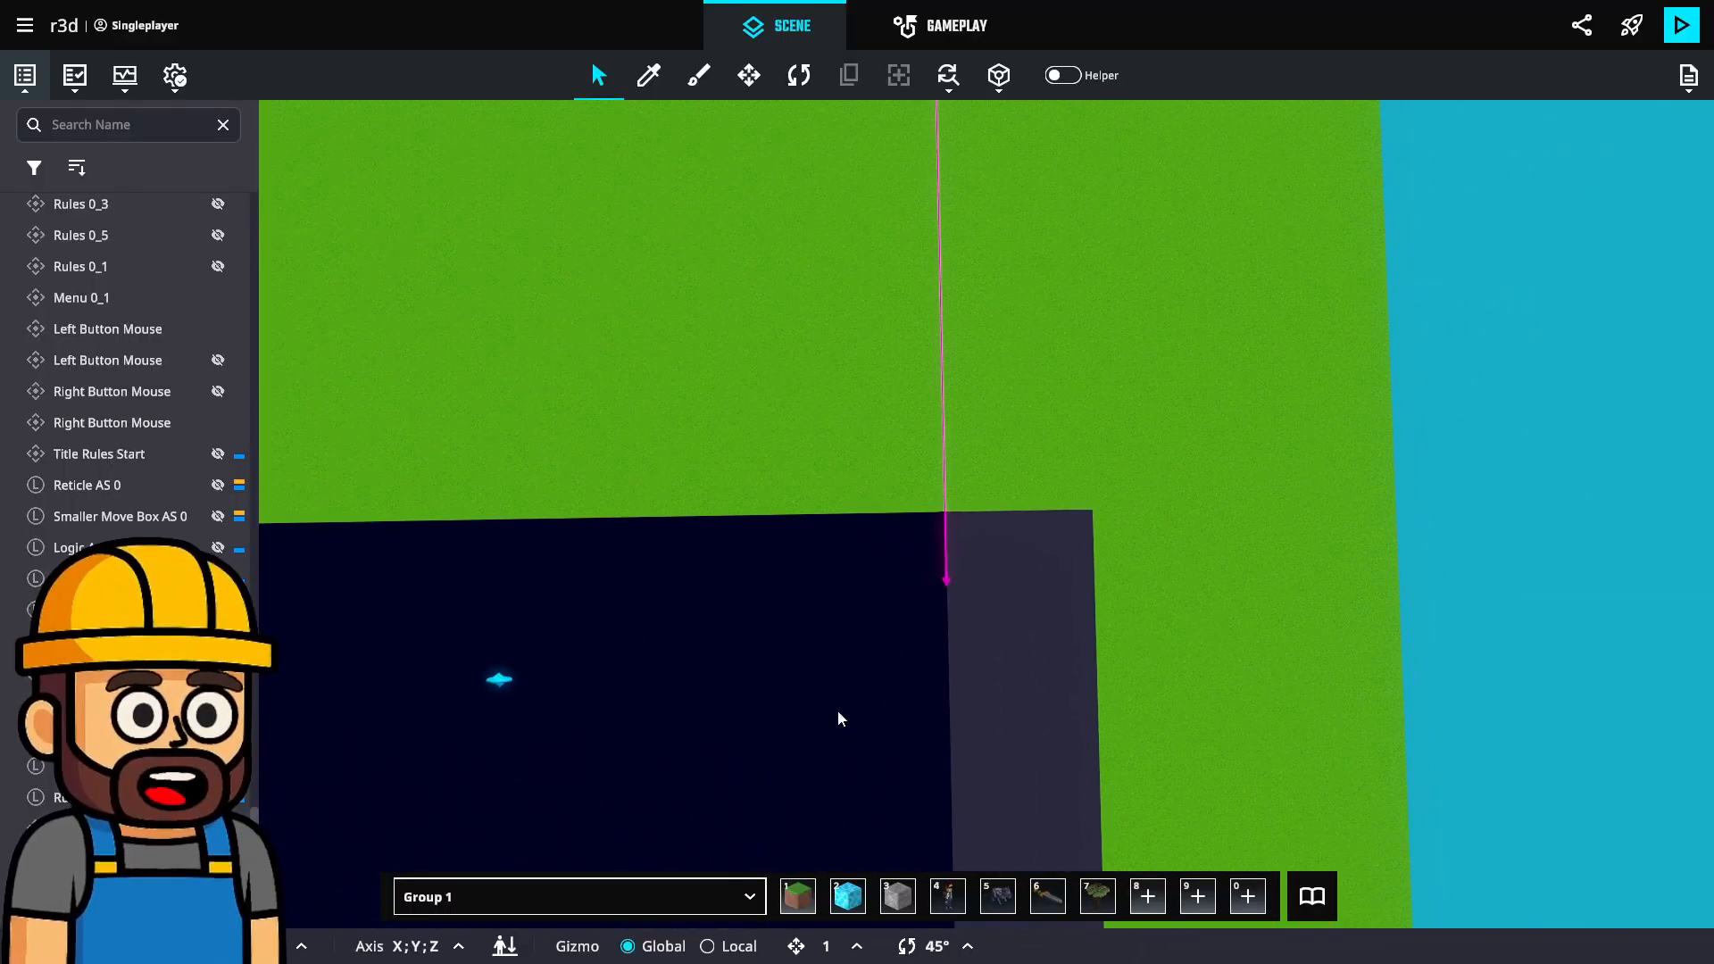
{"action": "scroll", "coordinate": [961, 506], "scroll_direction": "up", "scroll_amount": 5}
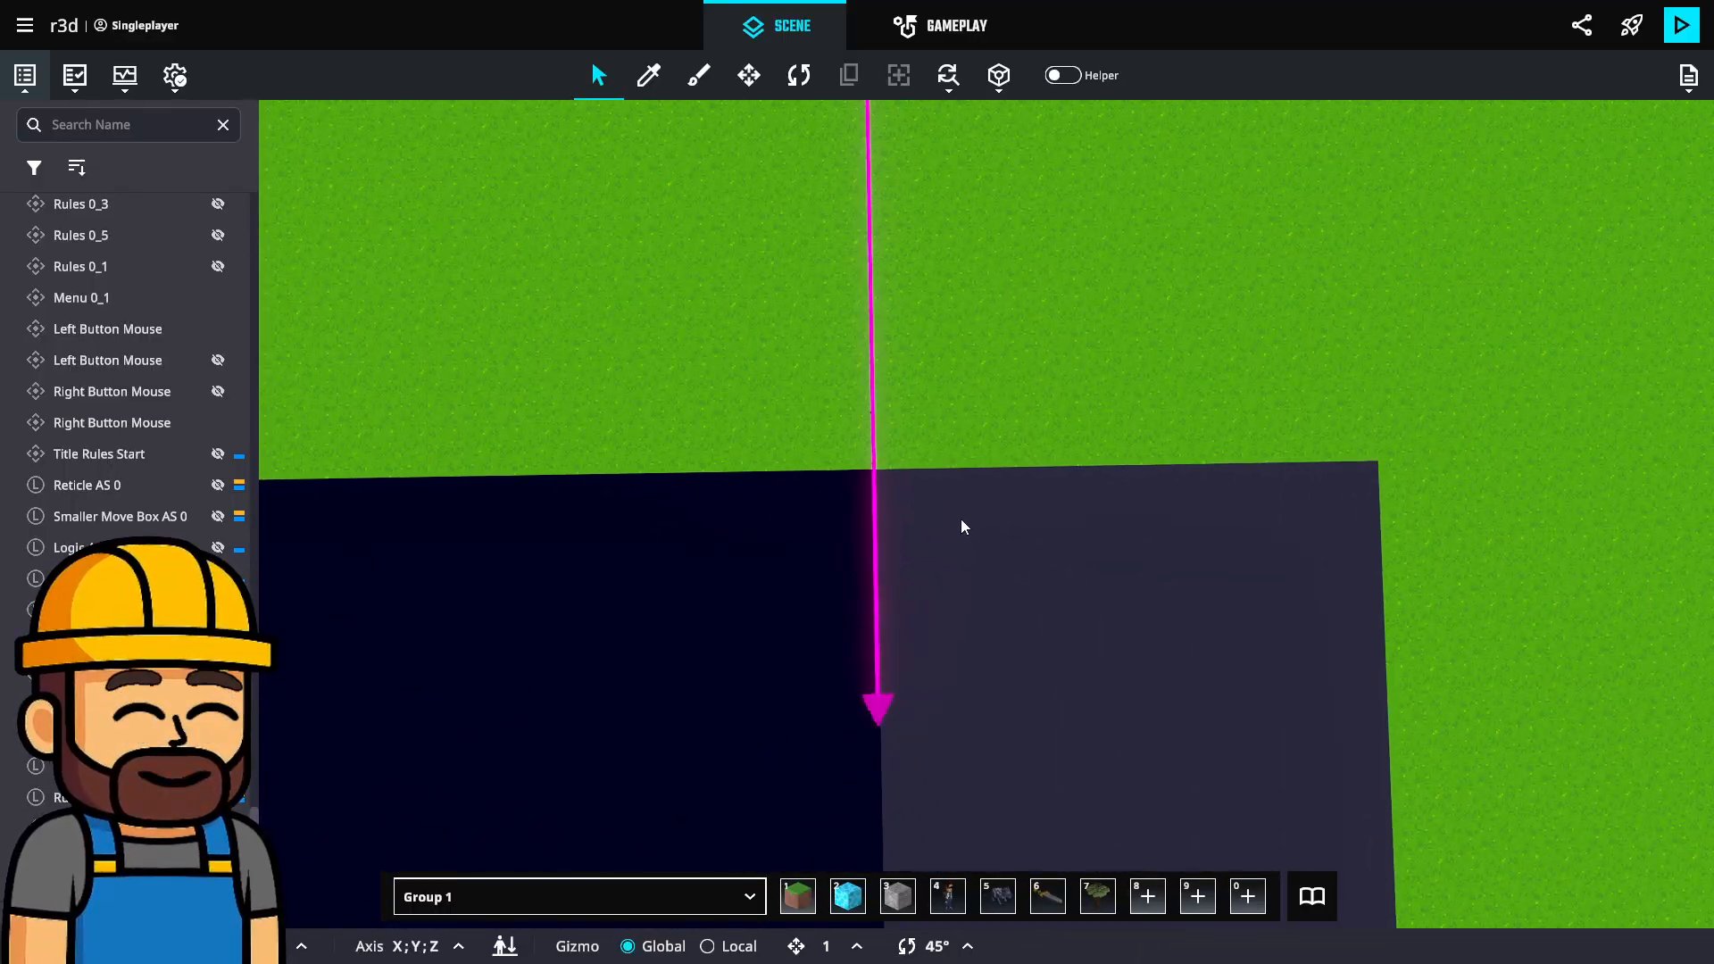
{"action": "middle_click_drag", "start_coordinate": [1002, 543], "coordinate": [989, 398]}
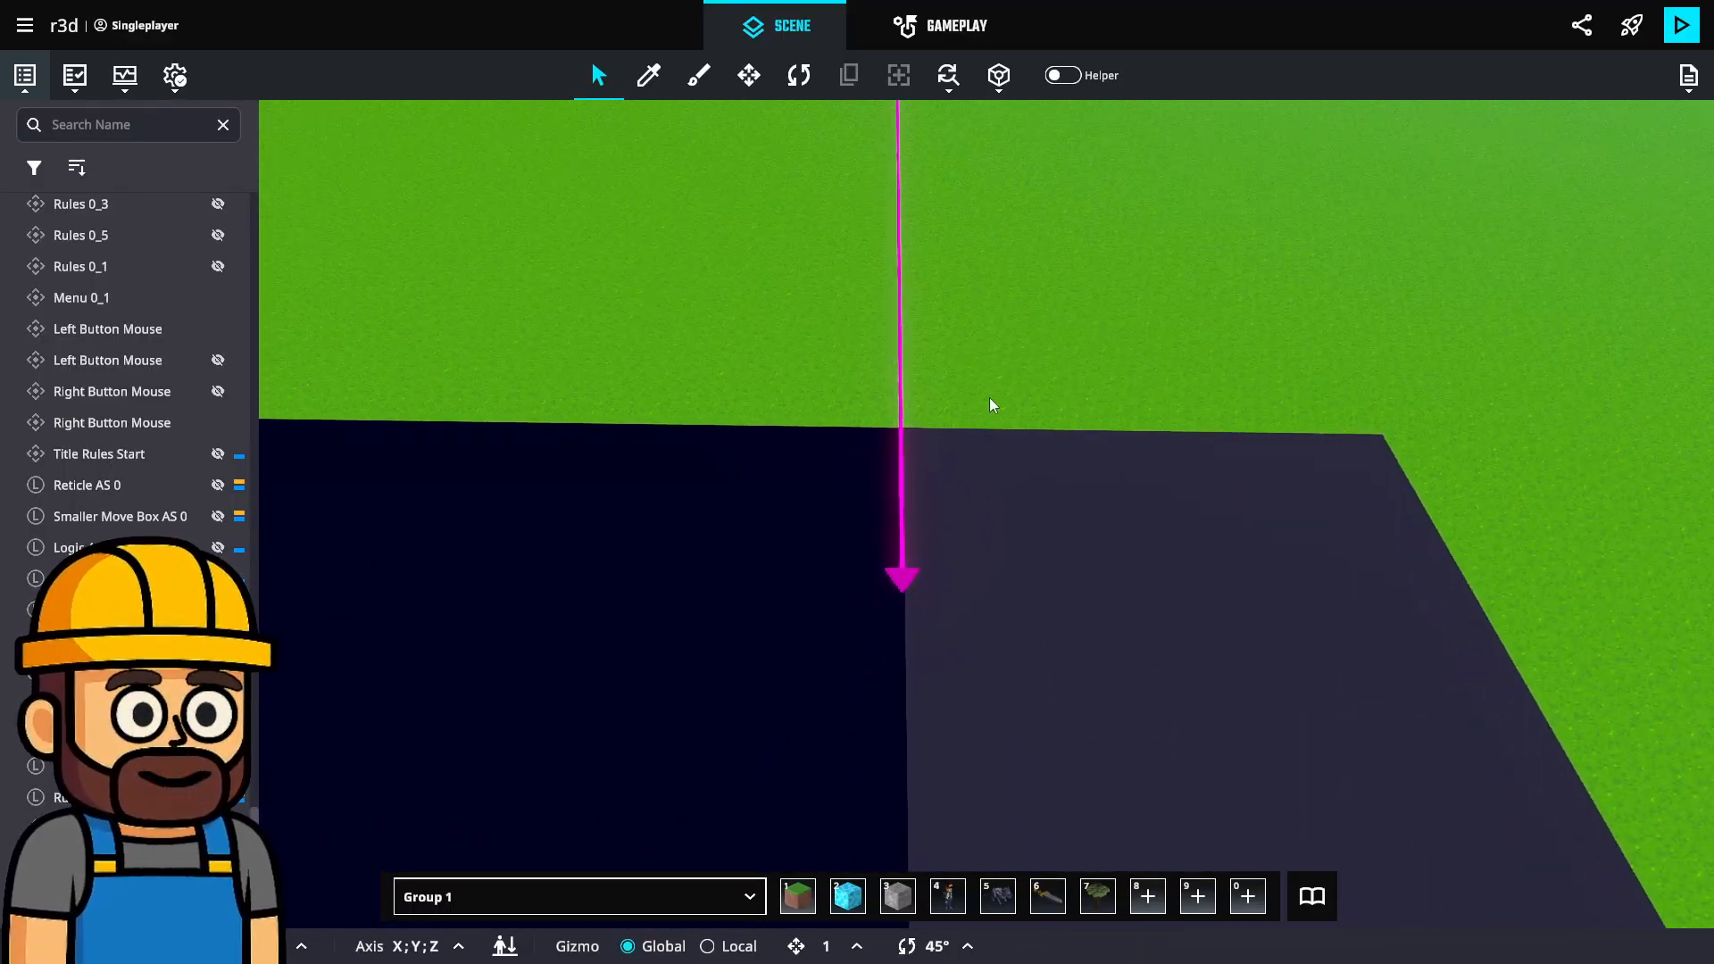
{"action": "scroll", "coordinate": [989, 399], "scroll_direction": "up", "scroll_amount": 2}
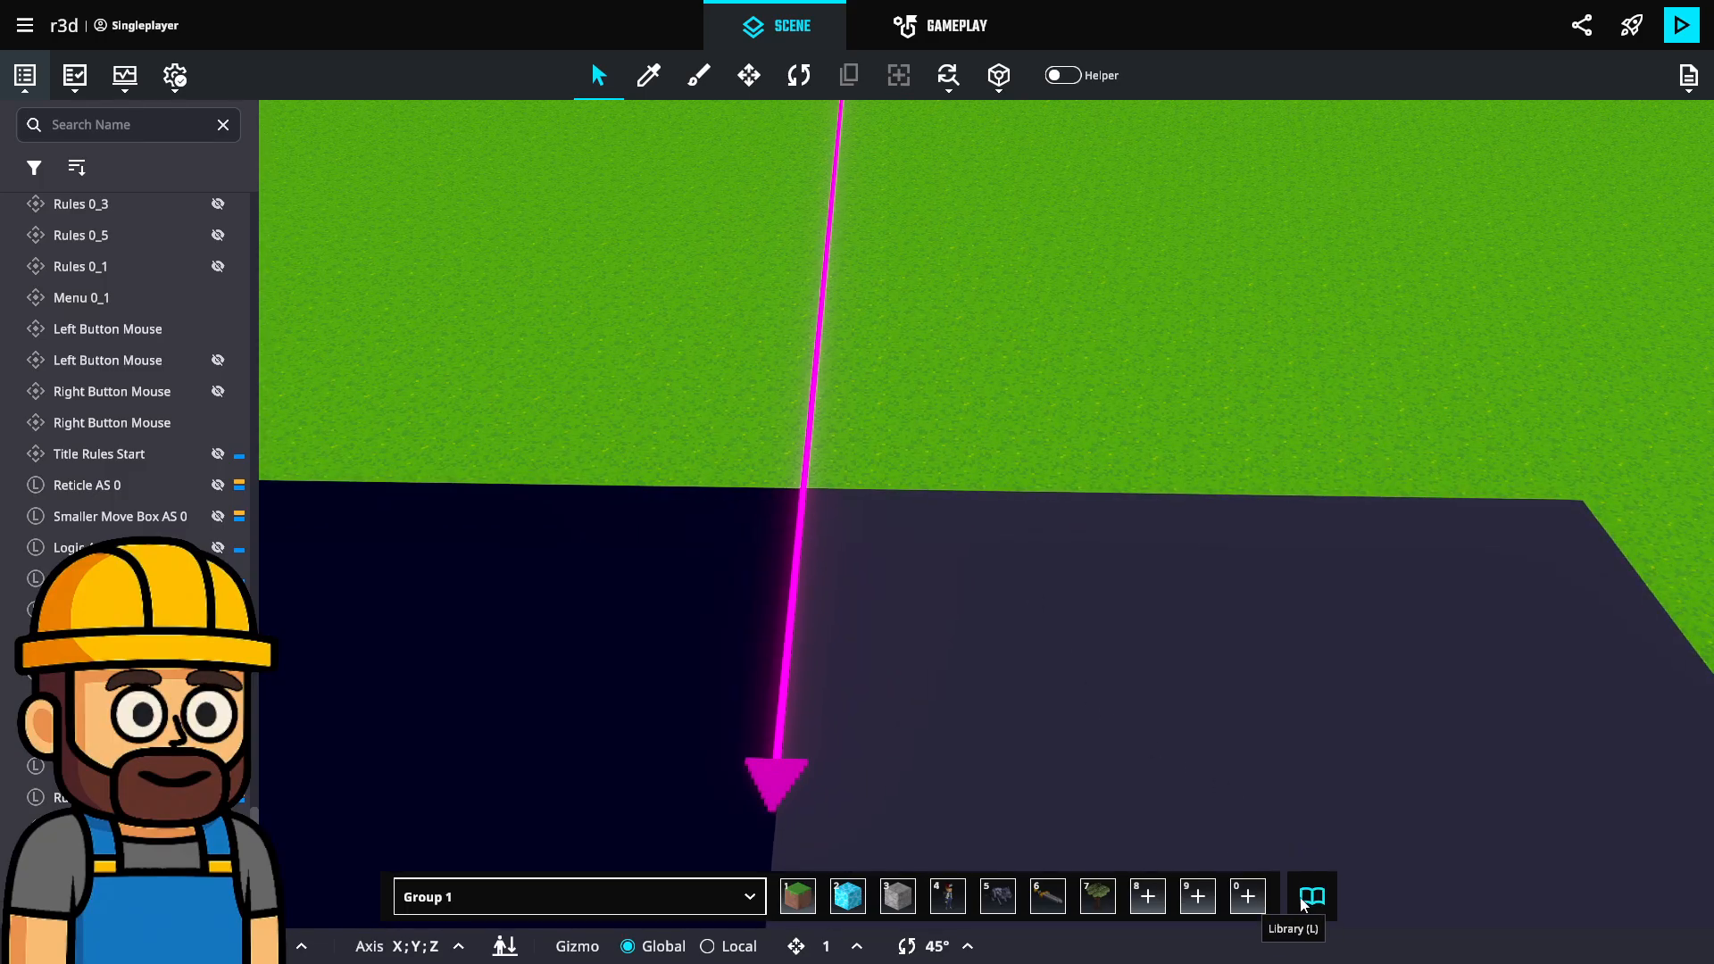
{"action": "left_click", "coordinate": [1311, 895]}
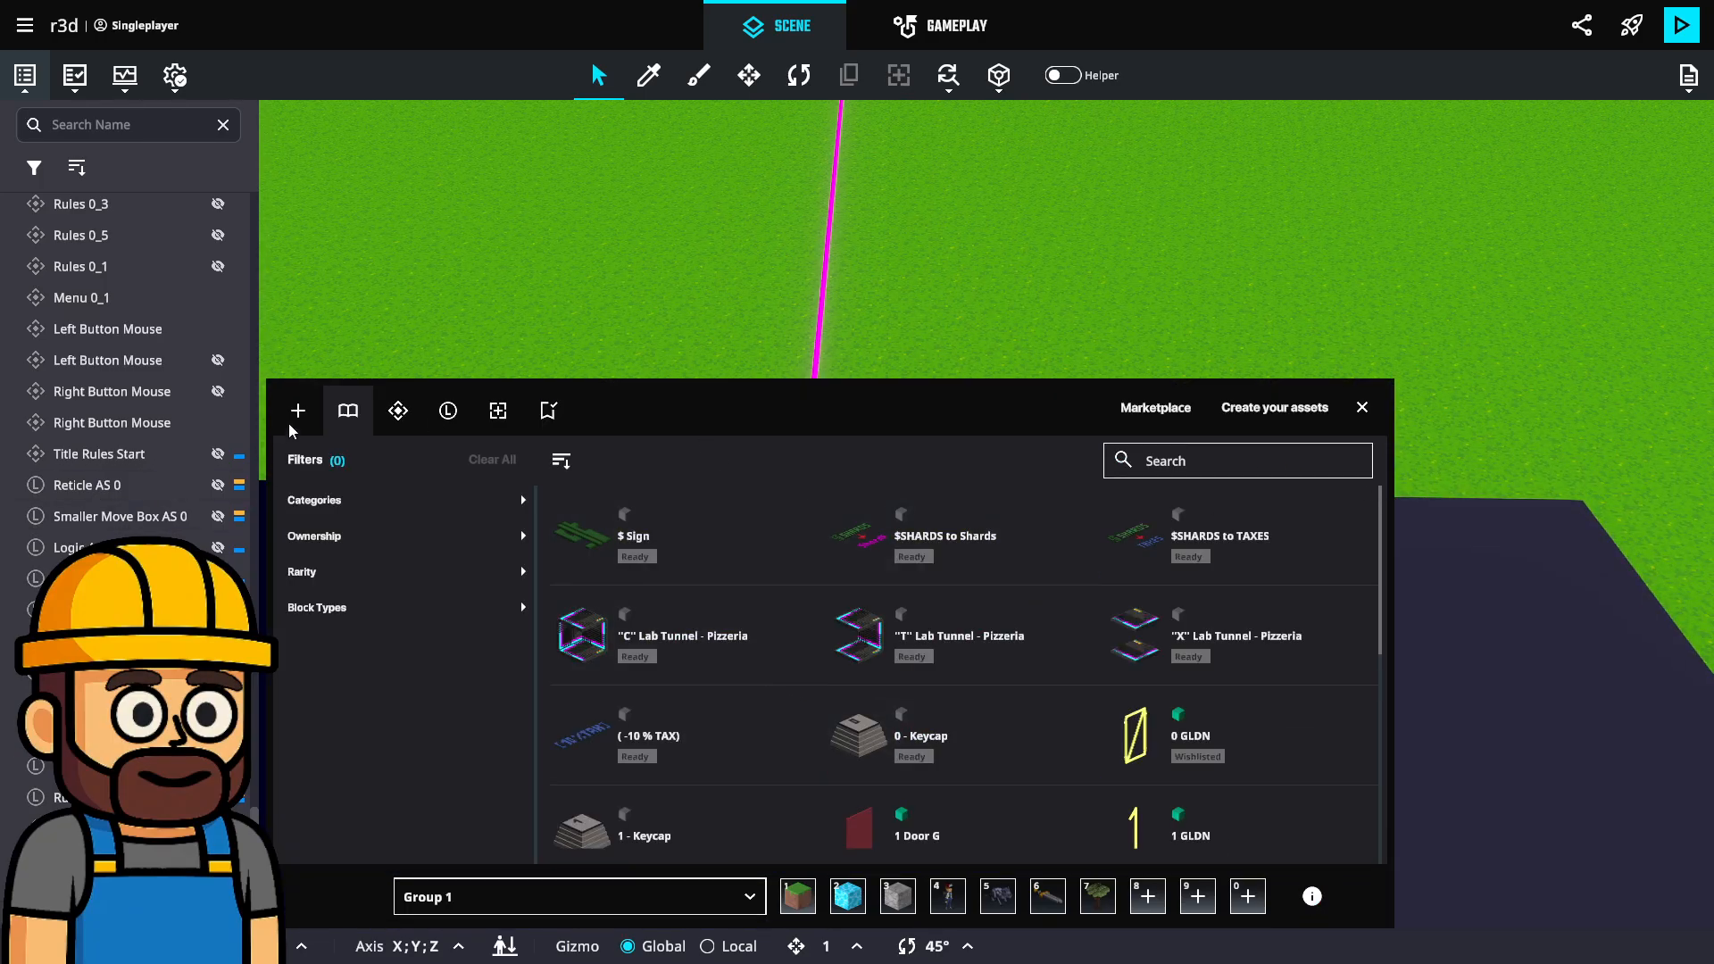
{"action": "left_click", "coordinate": [398, 413]}
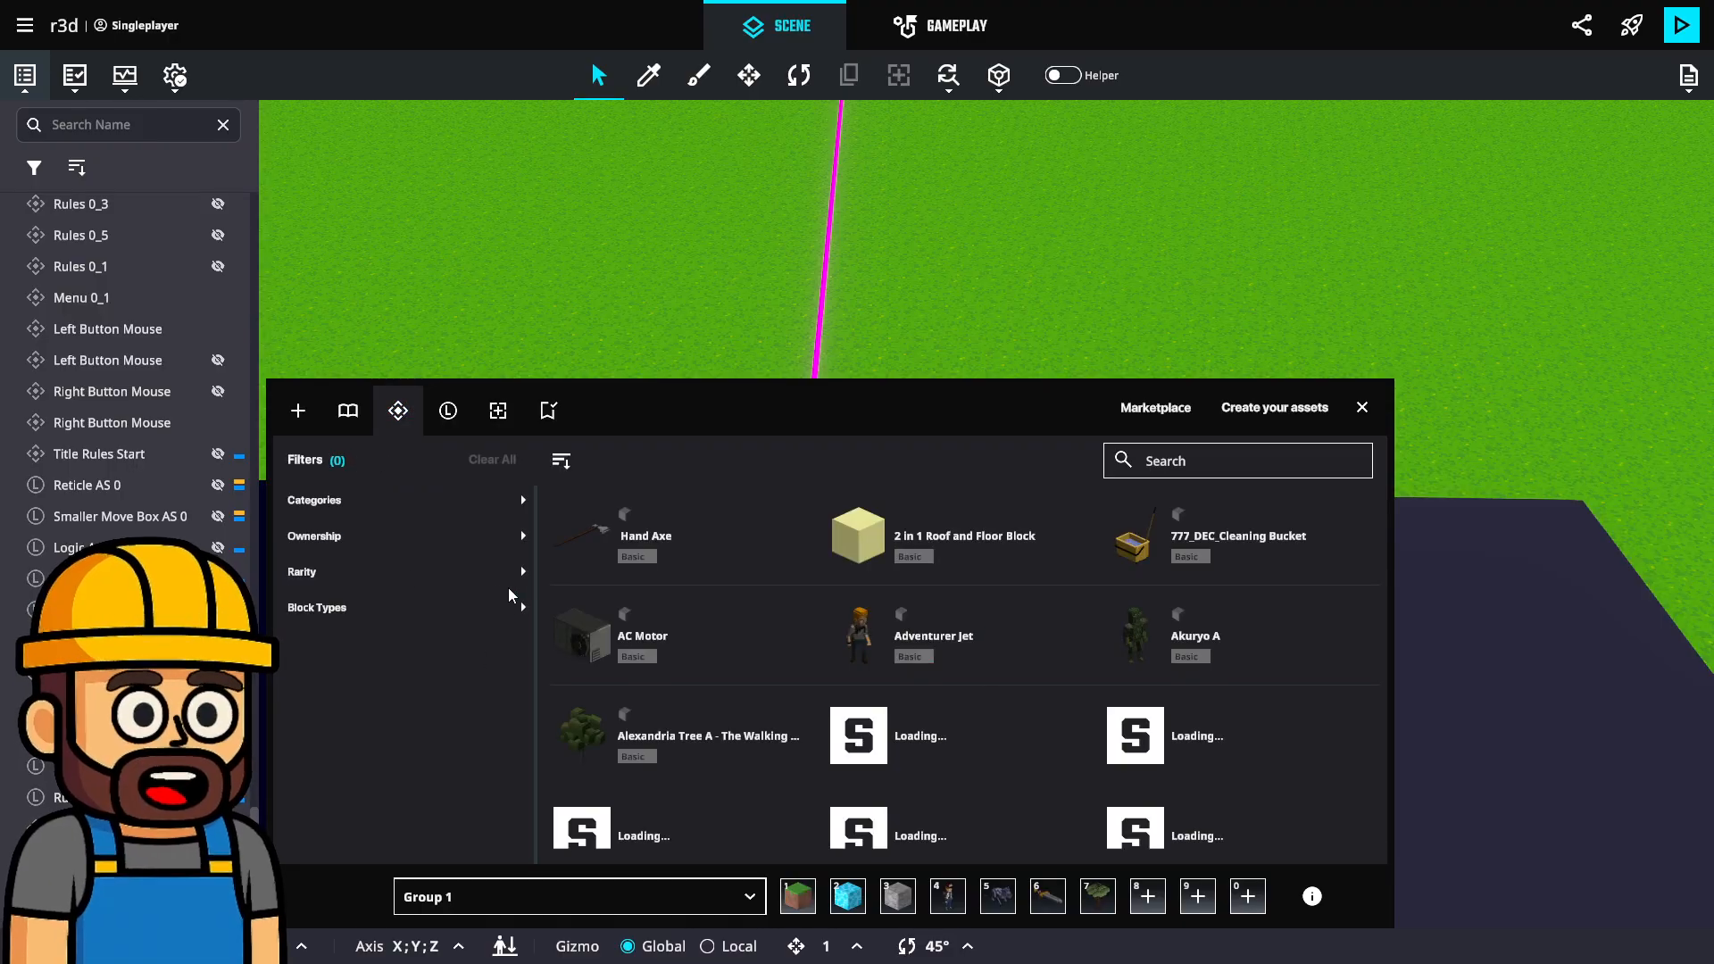
{"action": "left_click", "coordinate": [1188, 473]}
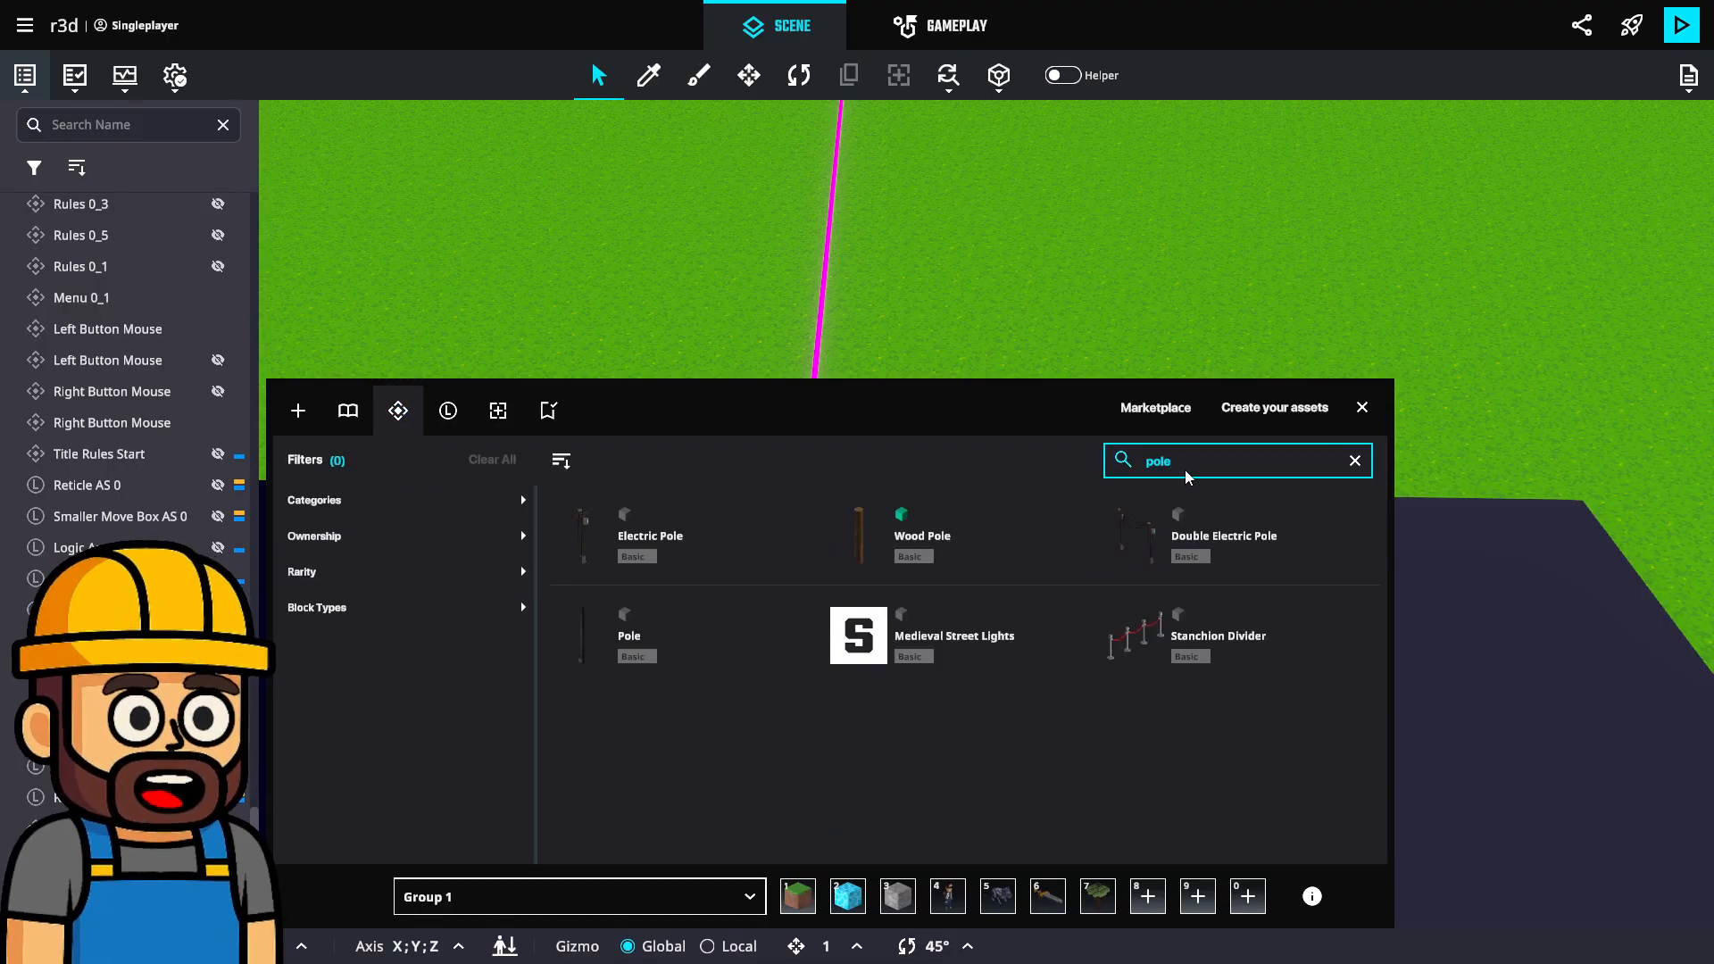
{"action": "left_click", "coordinate": [625, 629]}
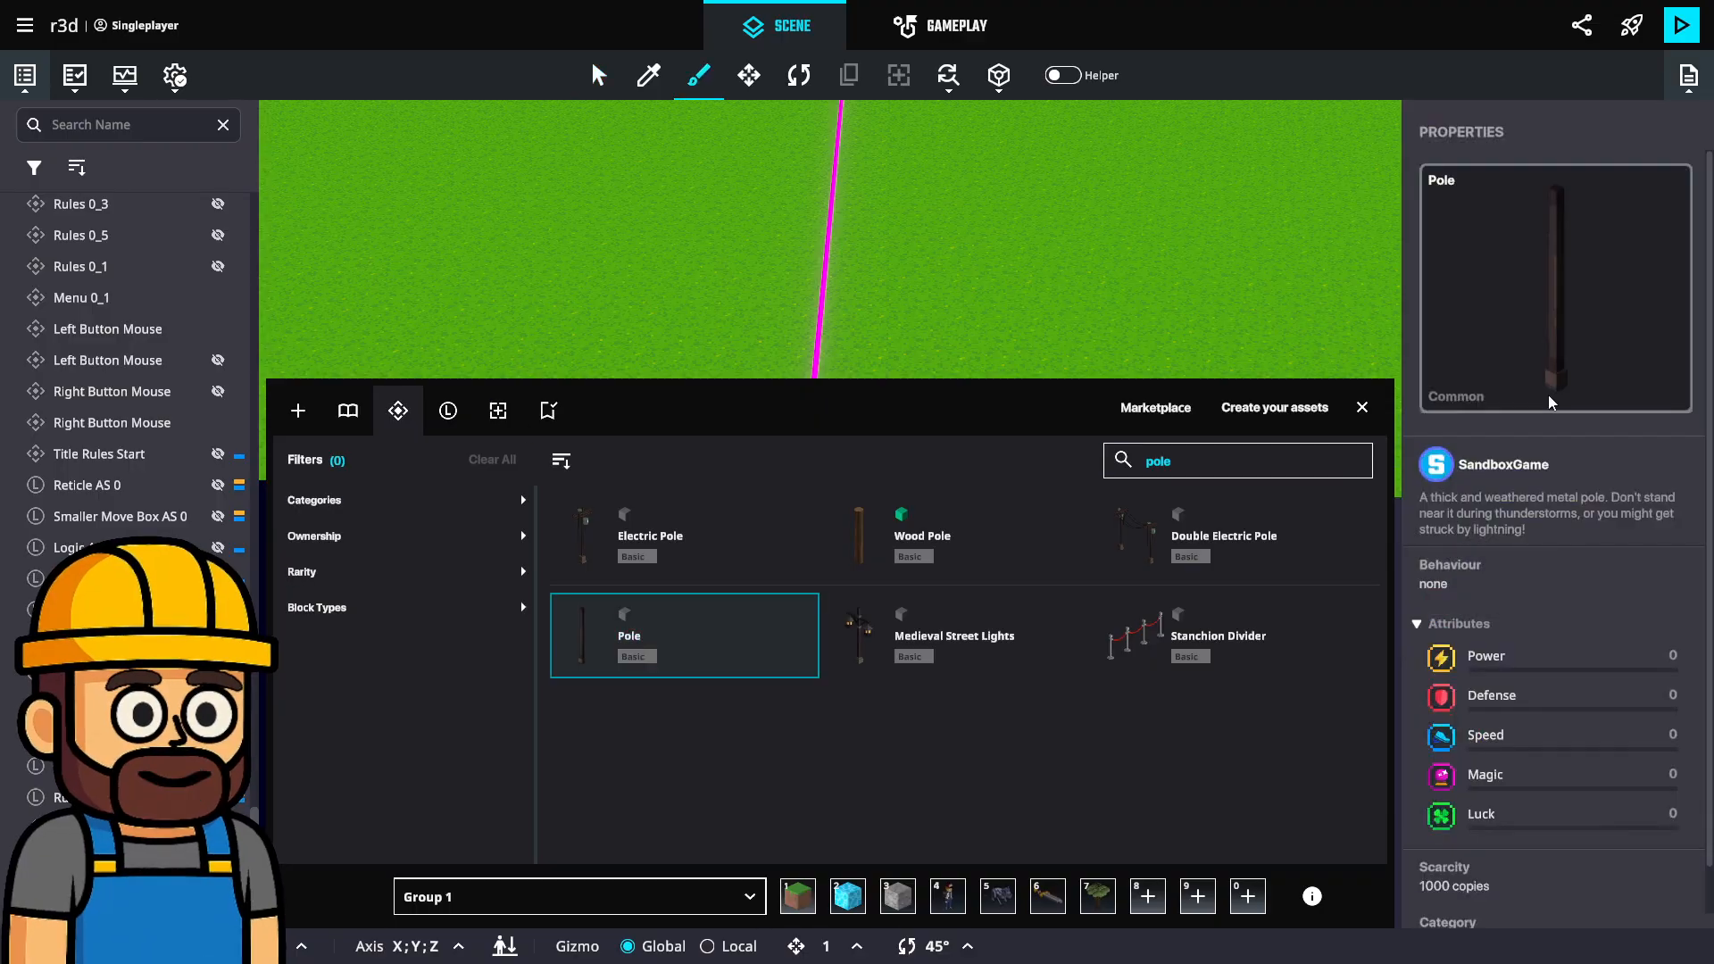
{"action": "left_click", "coordinate": [1362, 407]}
{"action": "left_click", "coordinate": [1146, 421]}
{"action": "key", "text": "Escape"}
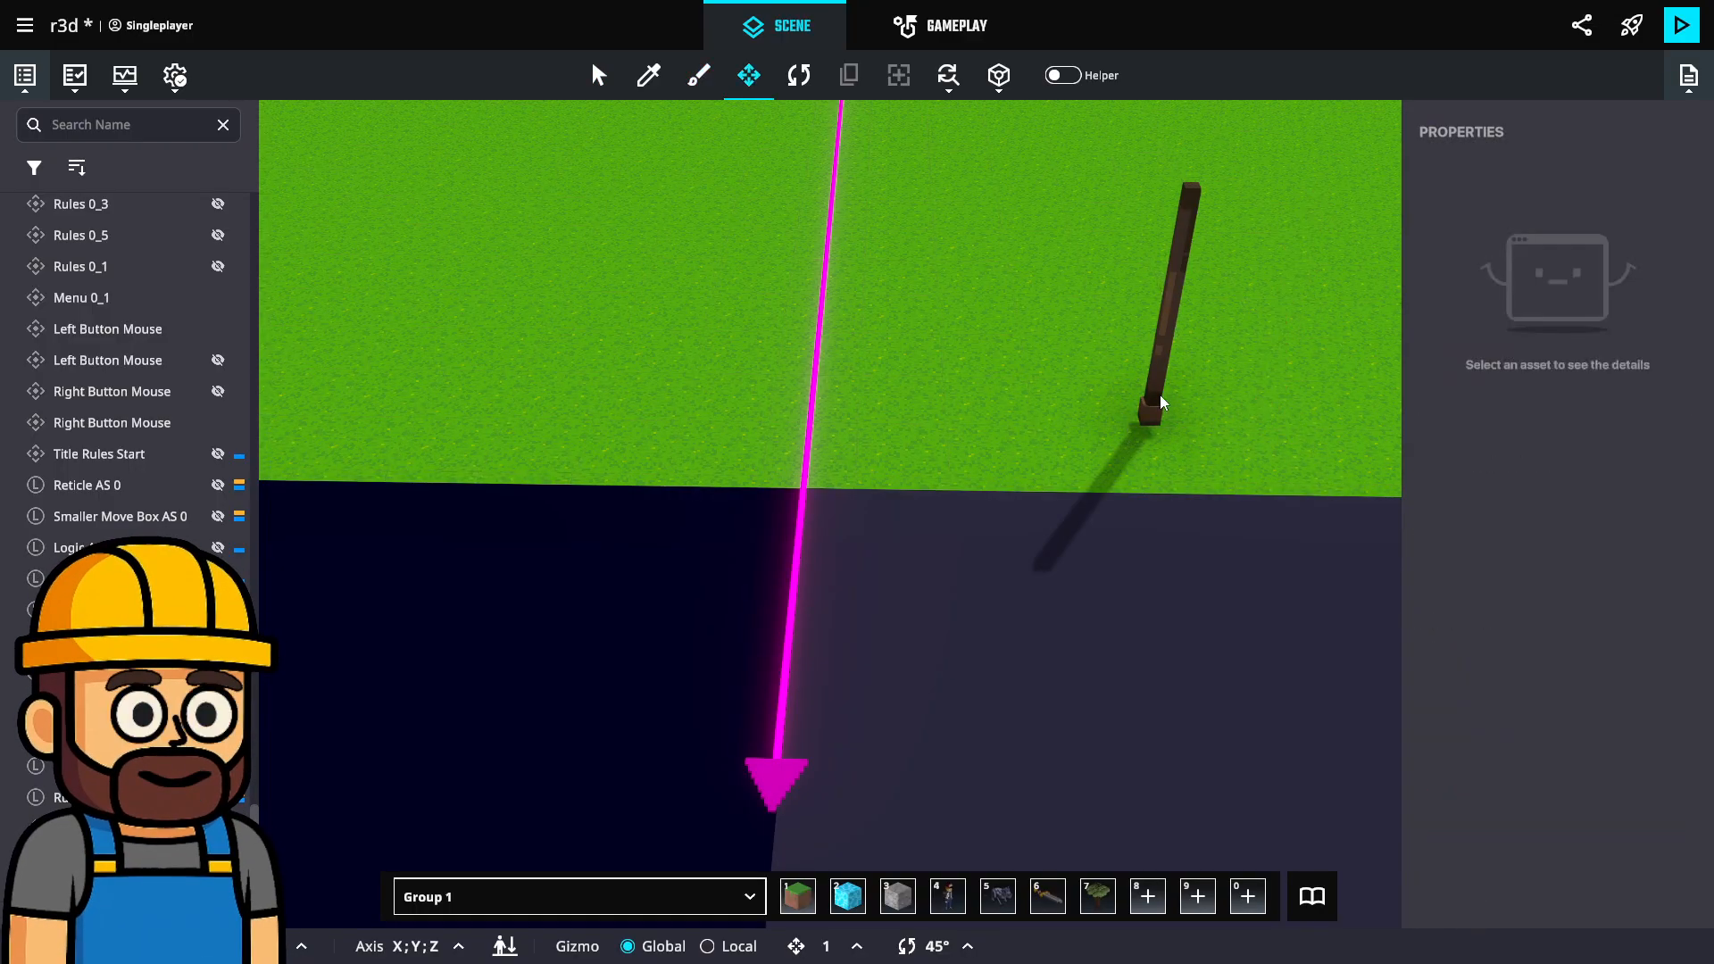
Inspect the magenta missile's platform behaviour and the required message of its attached Asset Spawner.
{"action": "left_click", "coordinate": [1159, 394]}
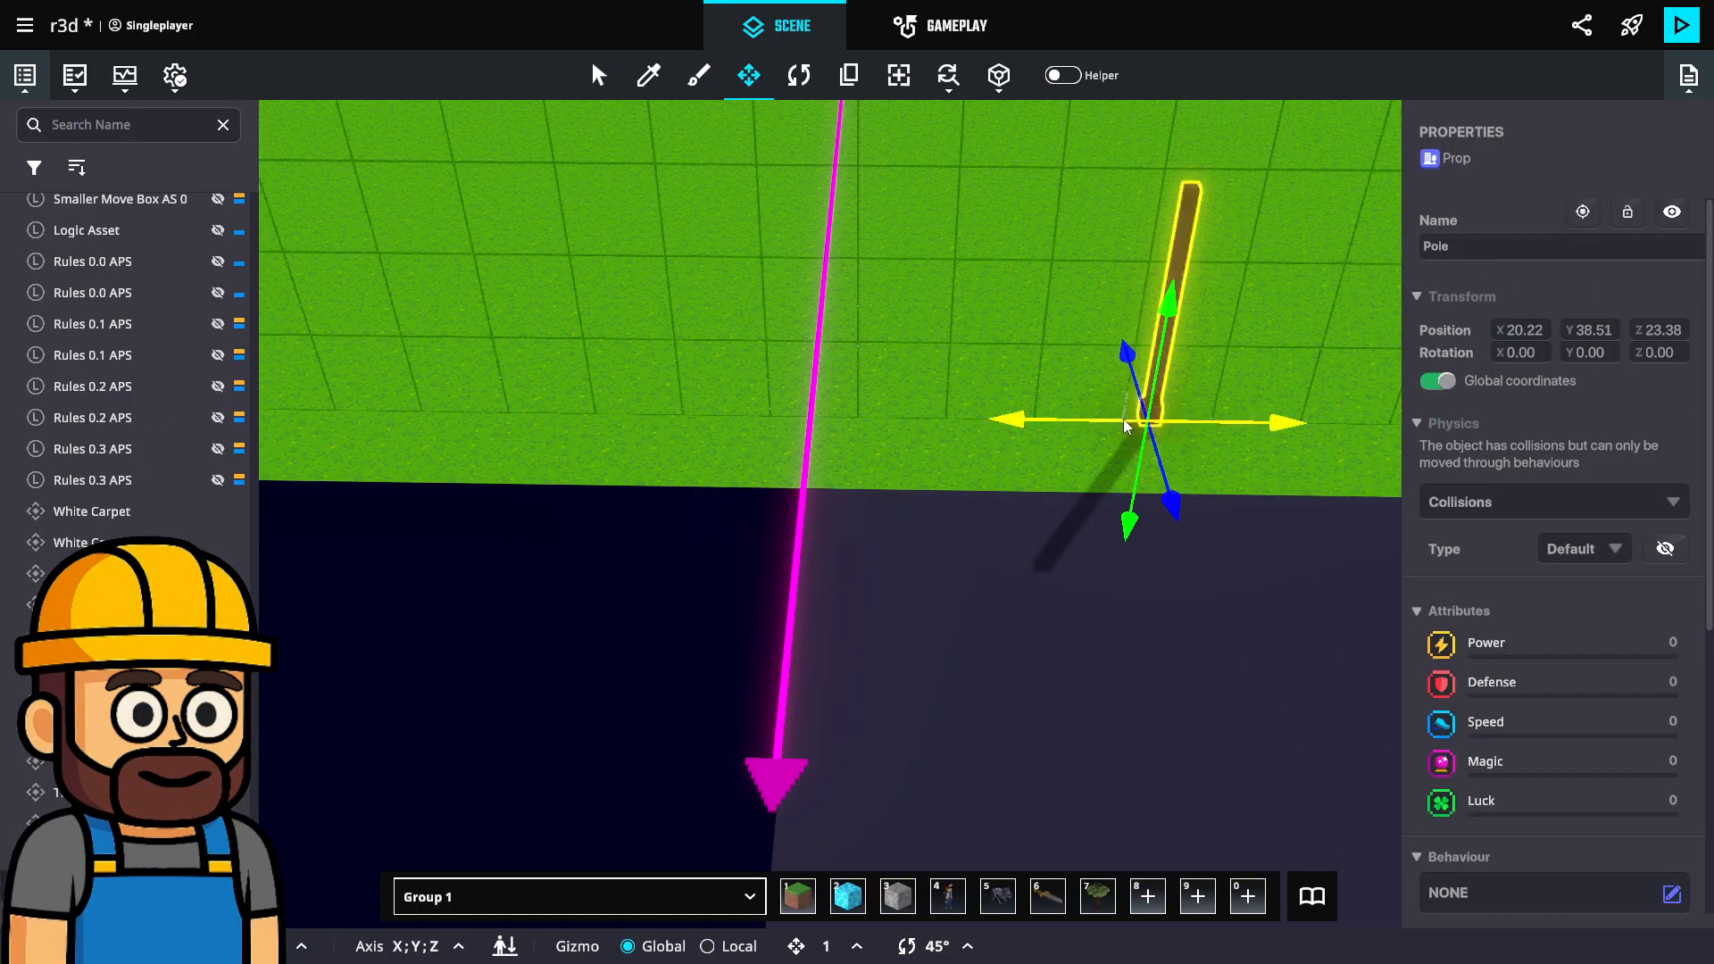
{"action": "left_click", "coordinate": [795, 785]}
{"action": "scroll", "coordinate": [1537, 705], "scroll_direction": "up", "scroll_amount": 5}
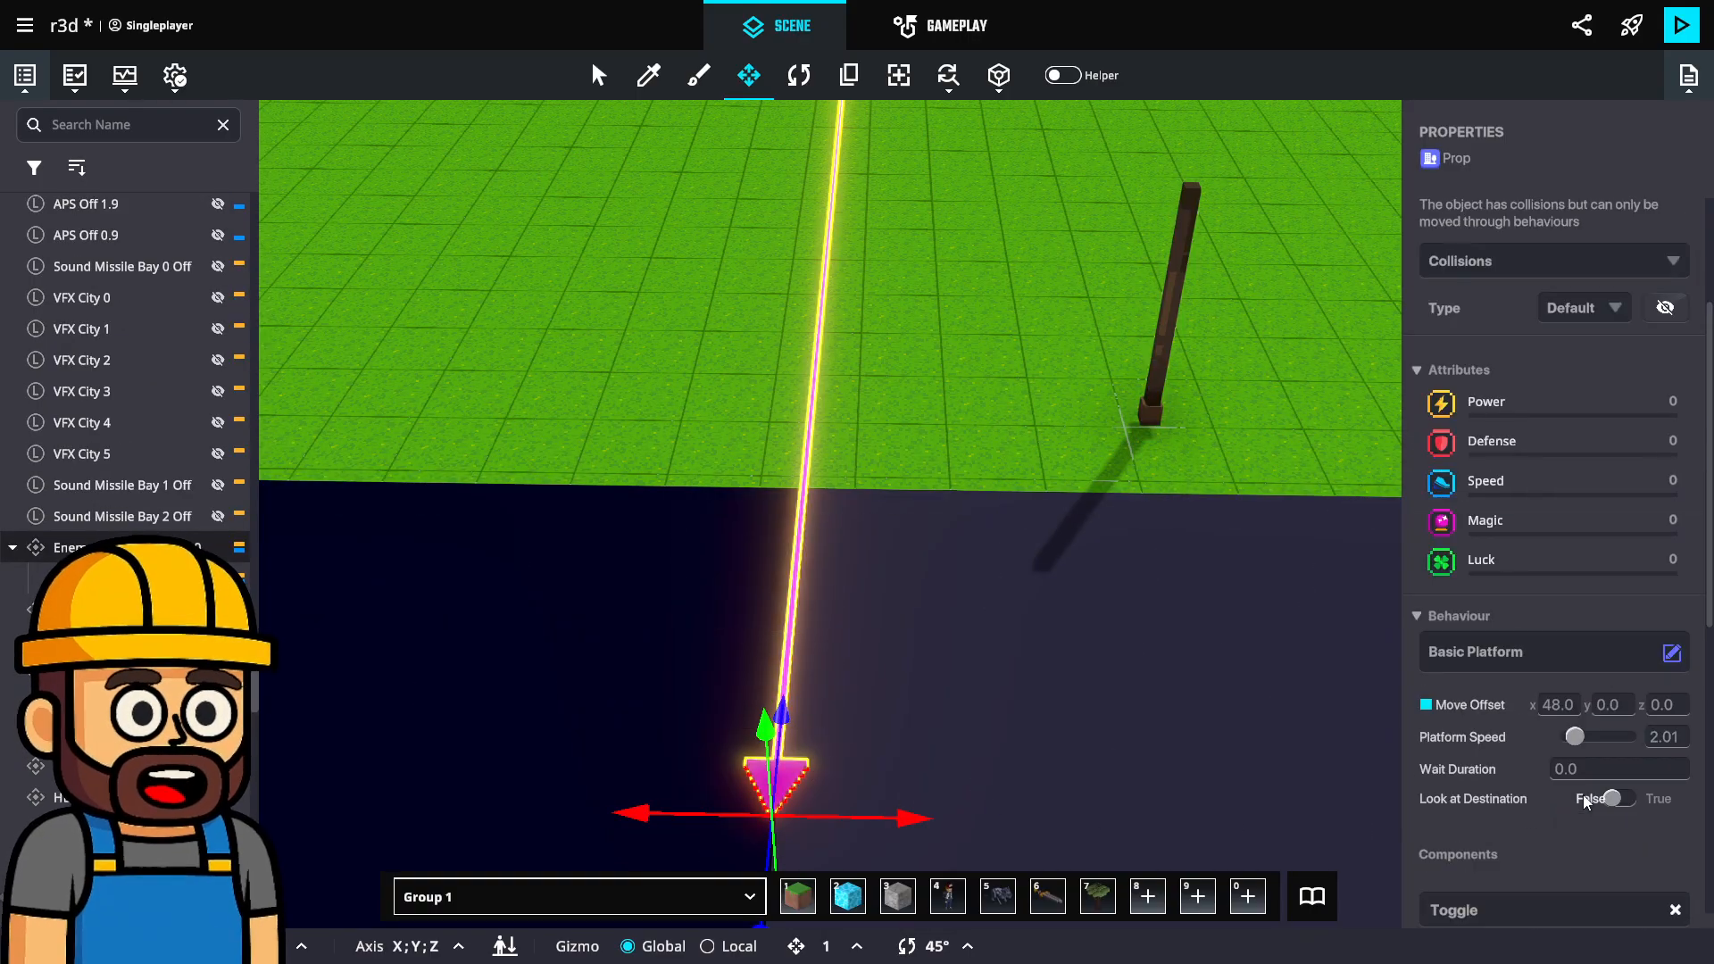
{"action": "scroll", "coordinate": [1587, 799], "scroll_direction": "down", "scroll_amount": 3}
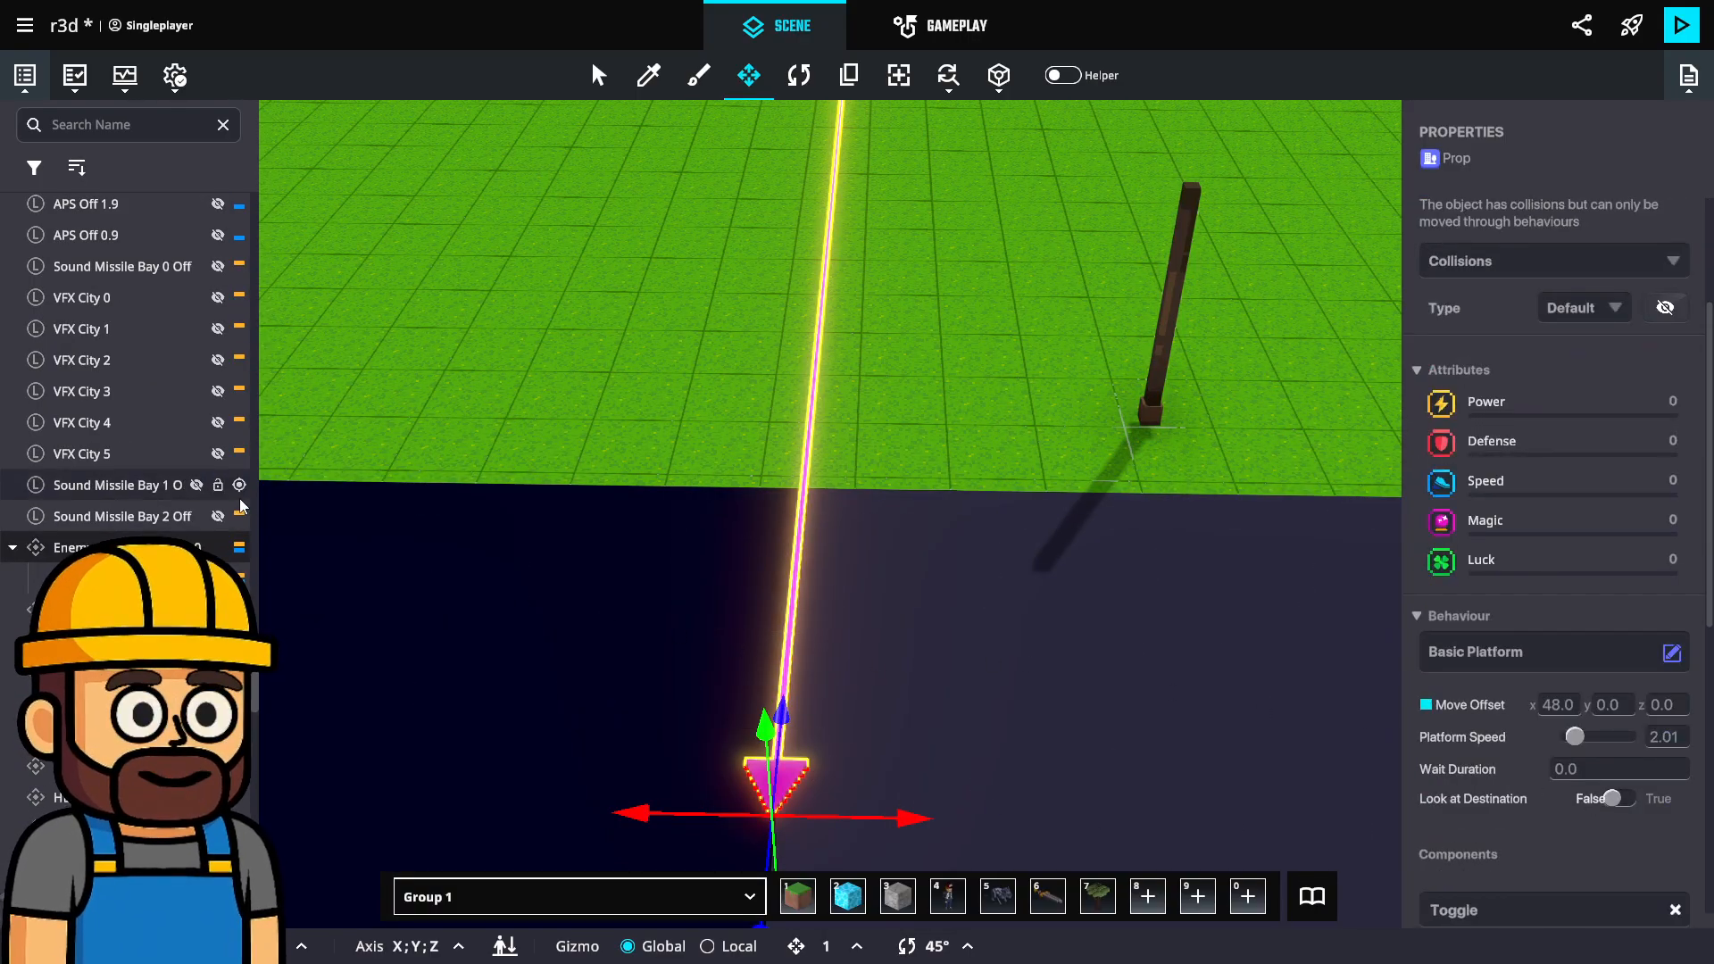
{"action": "left_click", "coordinate": [116, 578]}
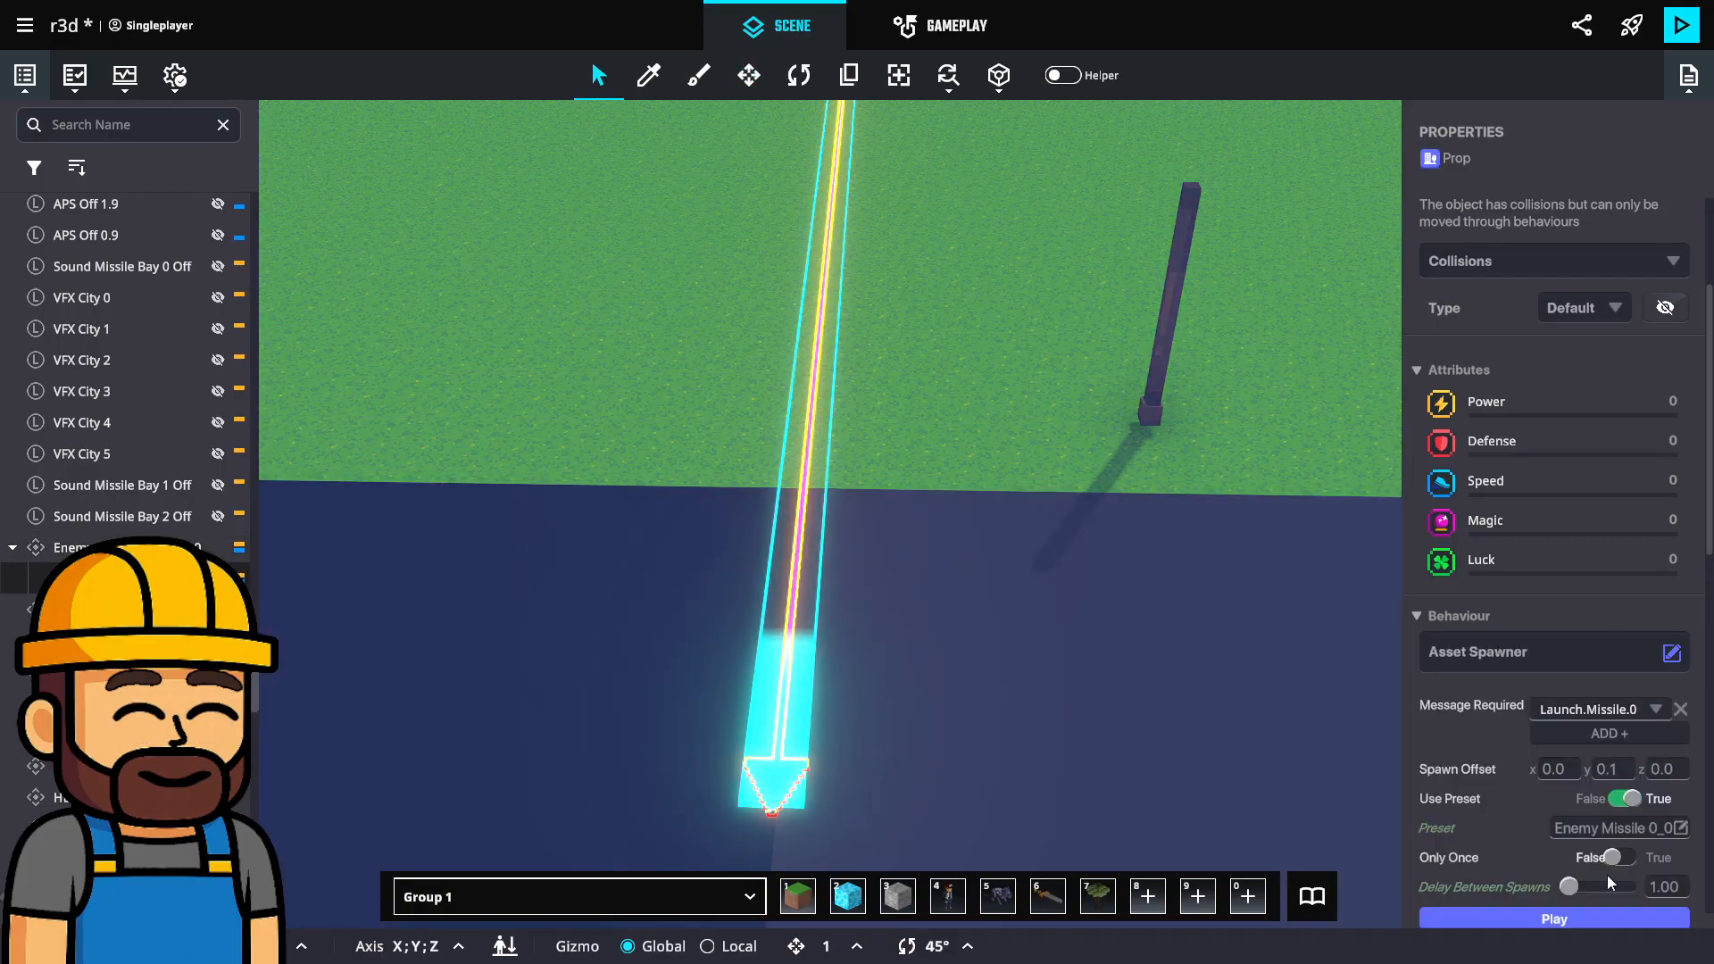
Give the pole the Message Broadcaster behaviour and set its message to send to Launch.Missile.0.
{"action": "left_click", "coordinate": [1144, 363]}
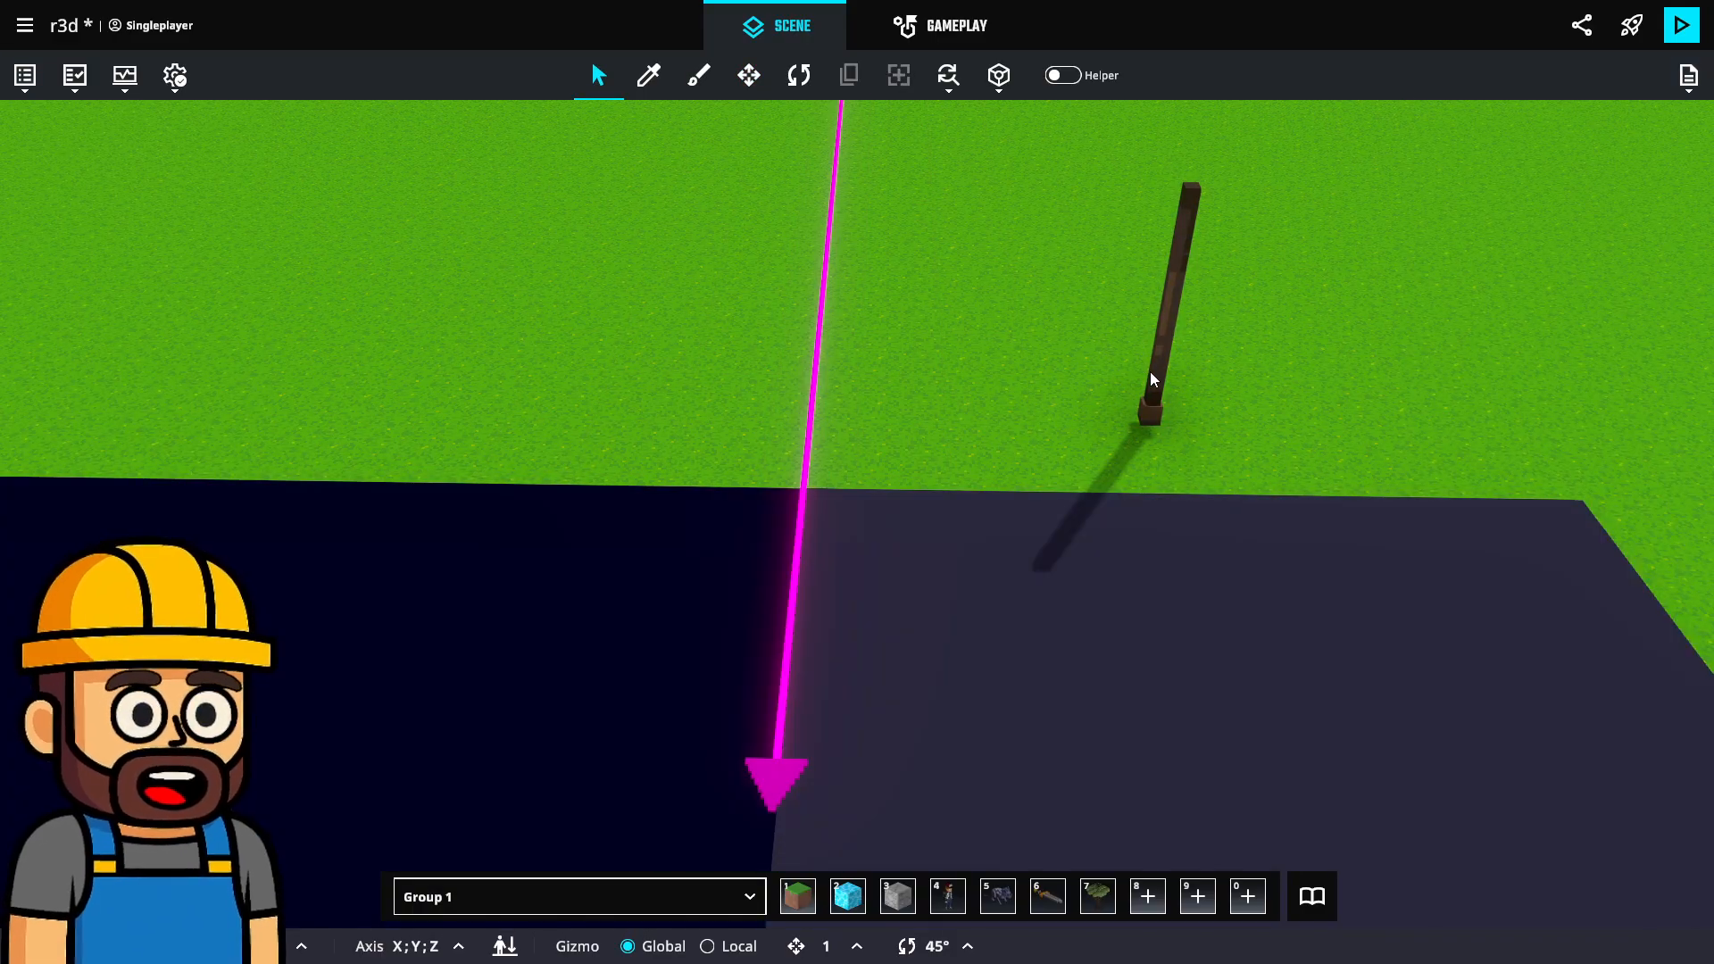
{"action": "scroll", "coordinate": [1562, 586], "scroll_direction": "down", "scroll_amount": 4}
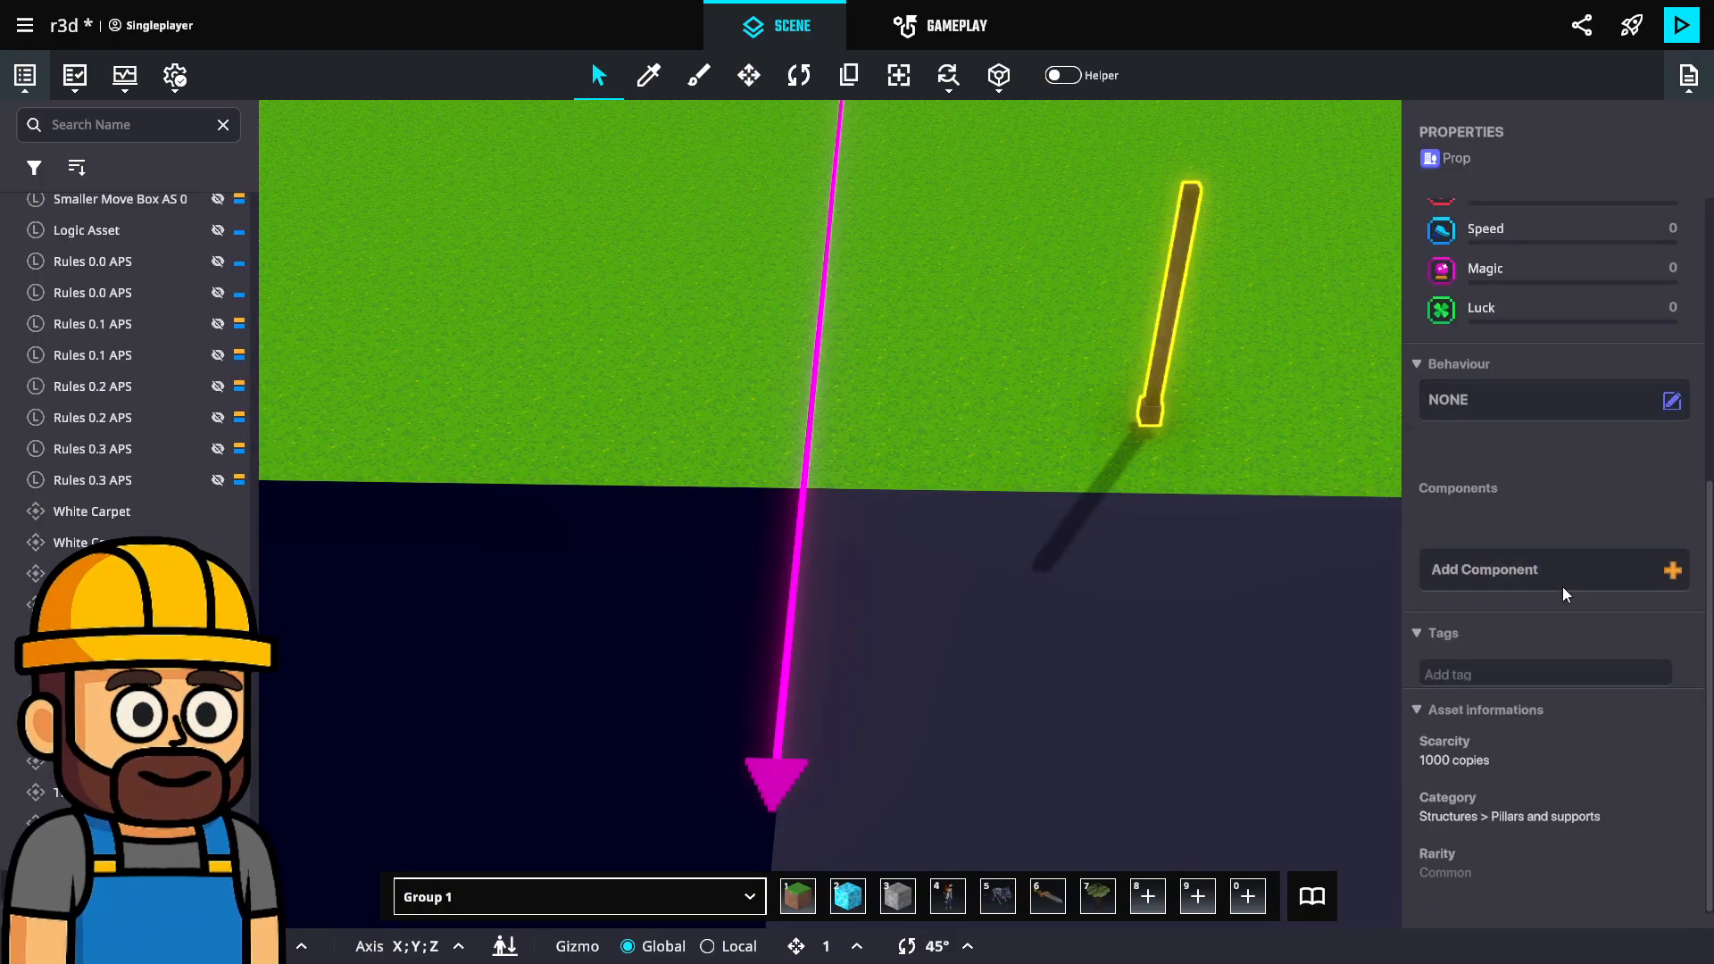
{"action": "left_click", "coordinate": [1515, 412]}
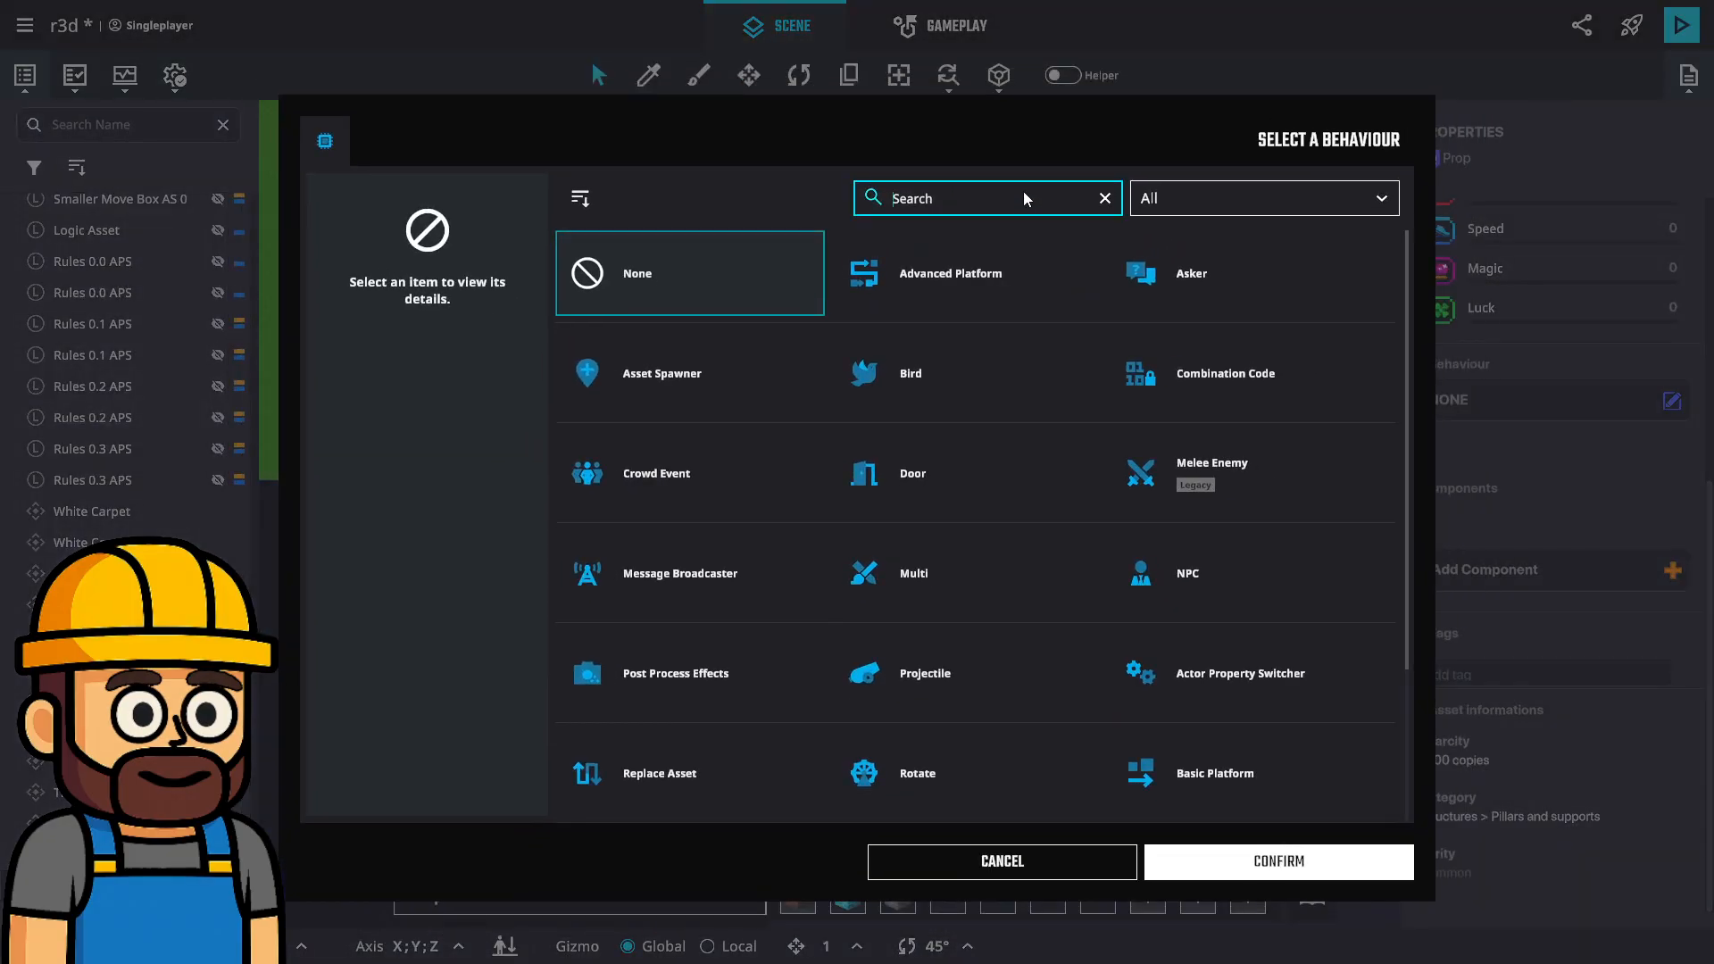
{"action": "type", "text": "mes"}
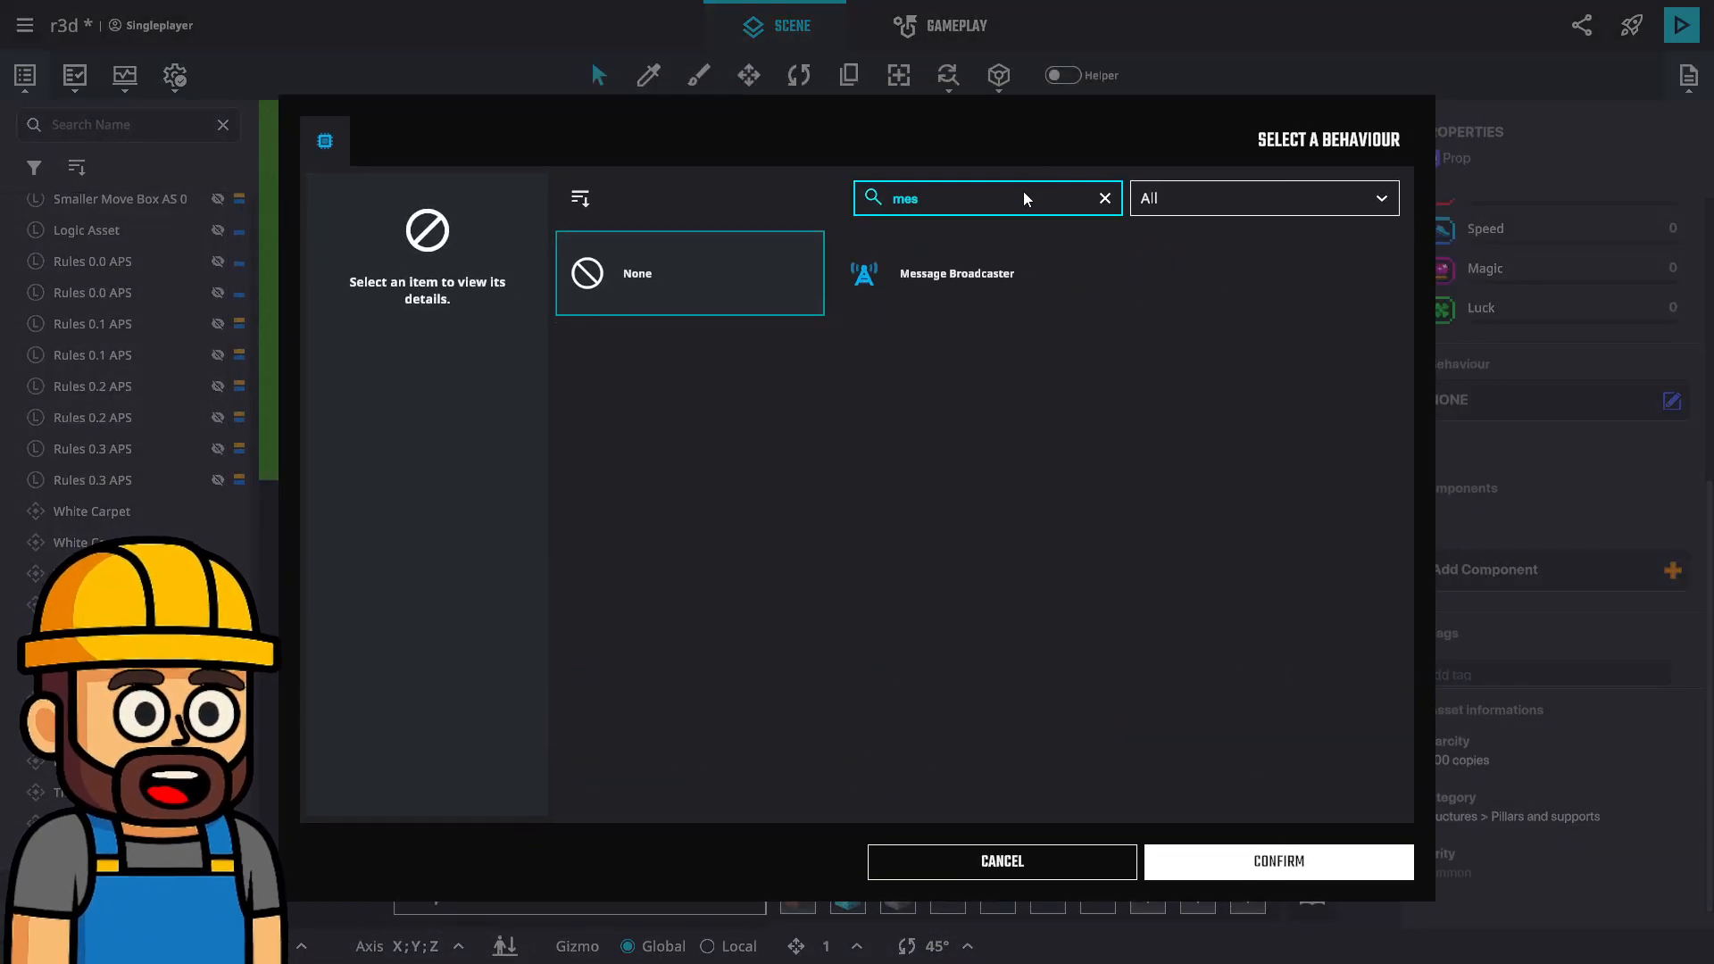
{"action": "left_click", "coordinate": [956, 273]}
{"action": "left_click", "coordinate": [1278, 861]}
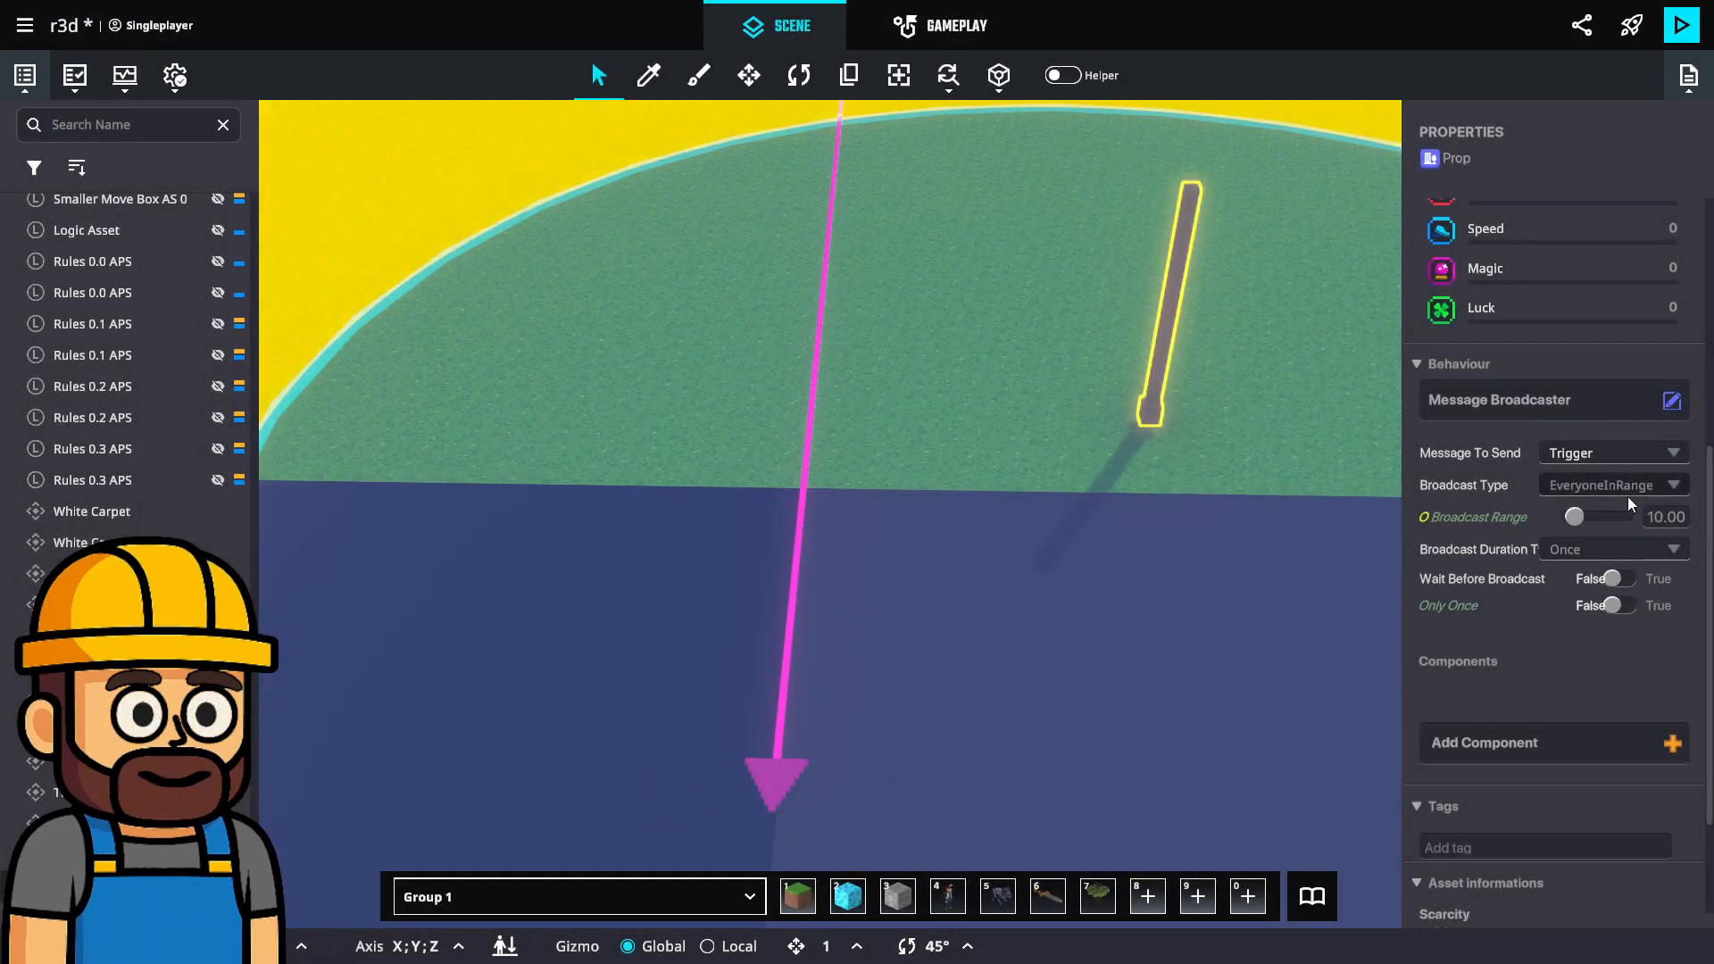
{"action": "left_click", "coordinate": [1600, 452]}
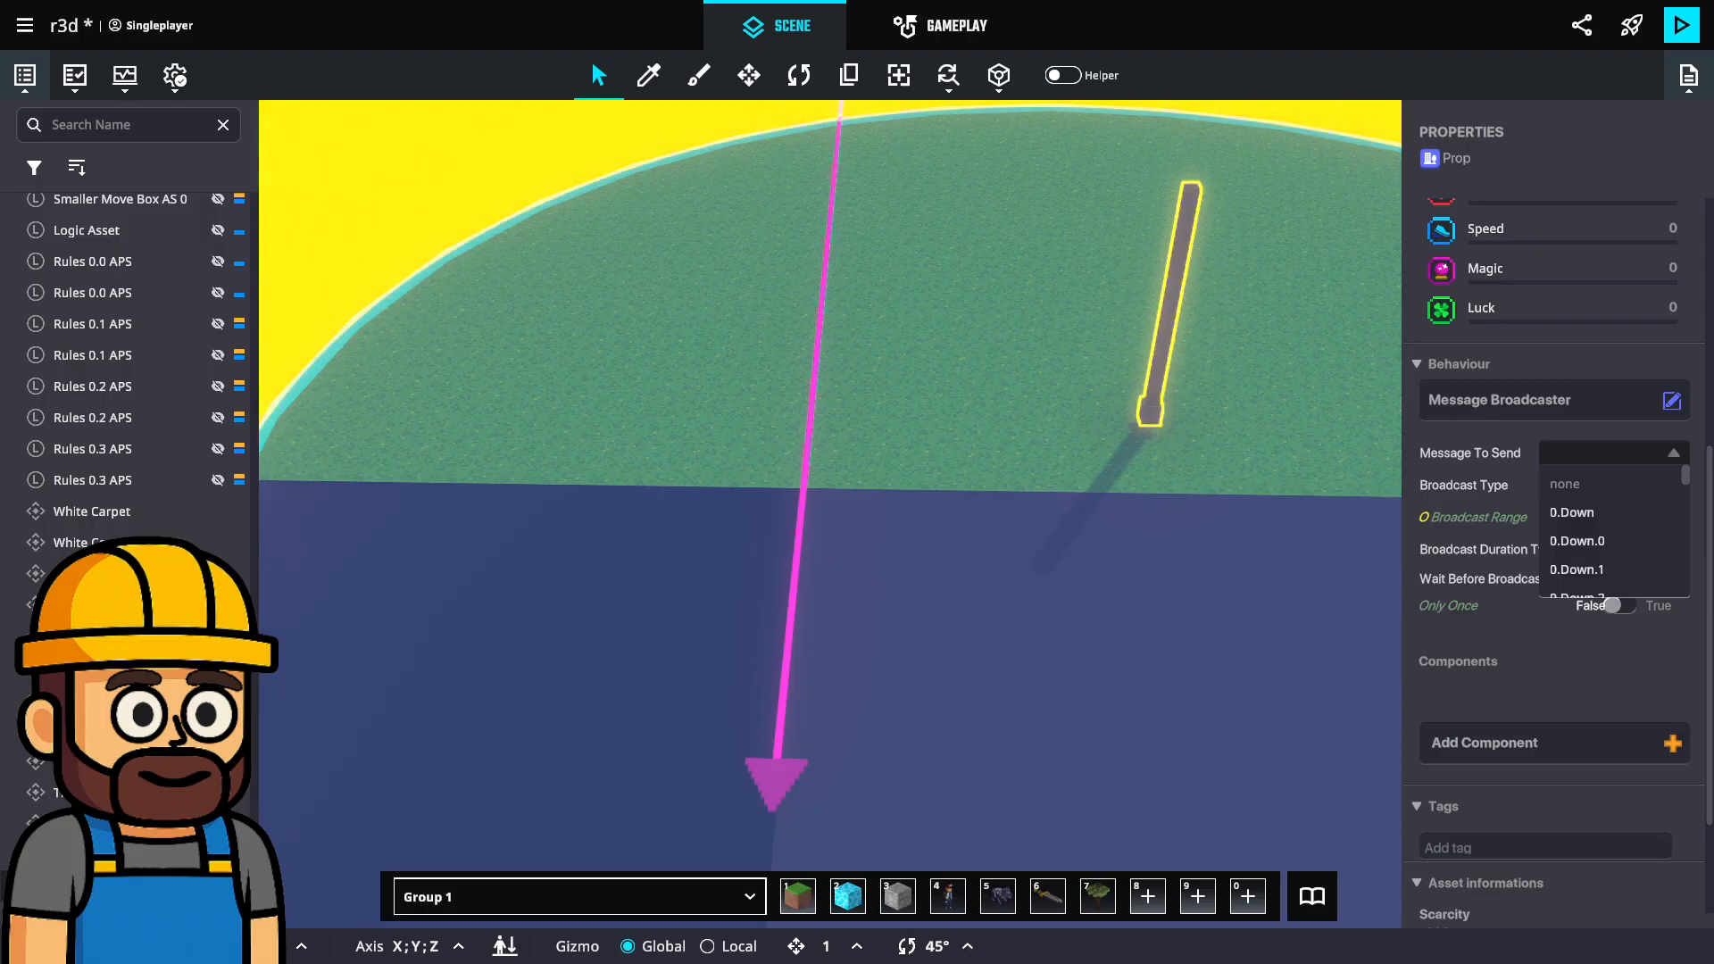
{"action": "type", "text": "launc"}
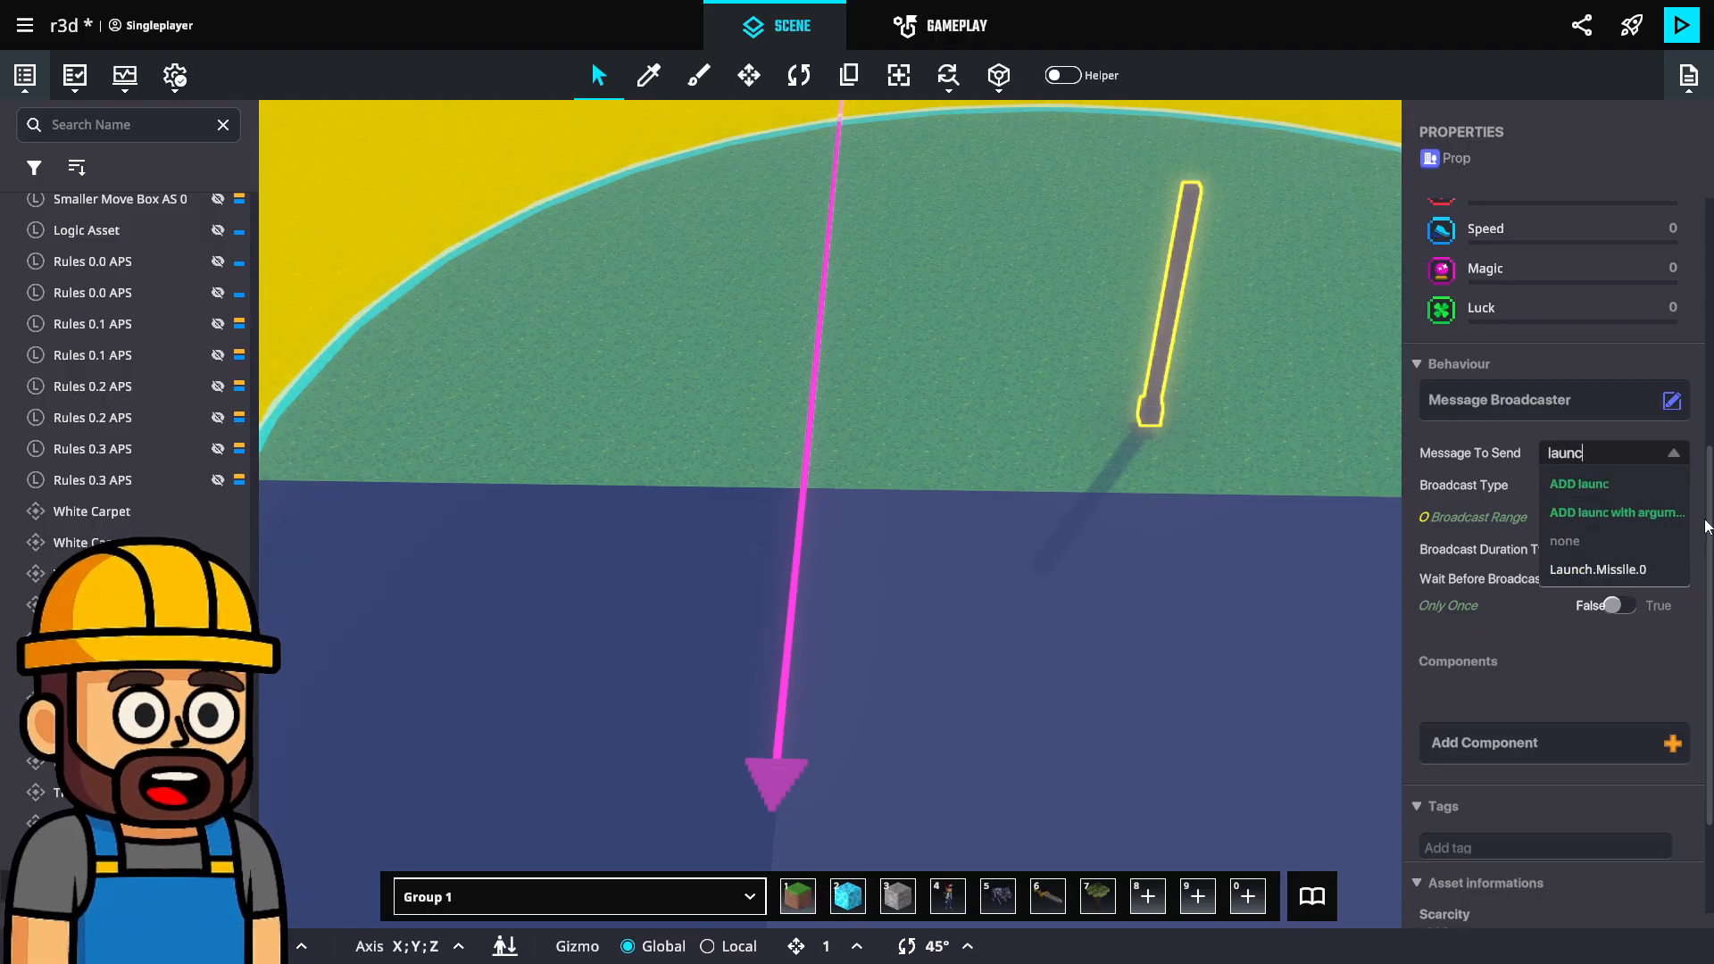
{"action": "left_click", "coordinate": [1597, 569]}
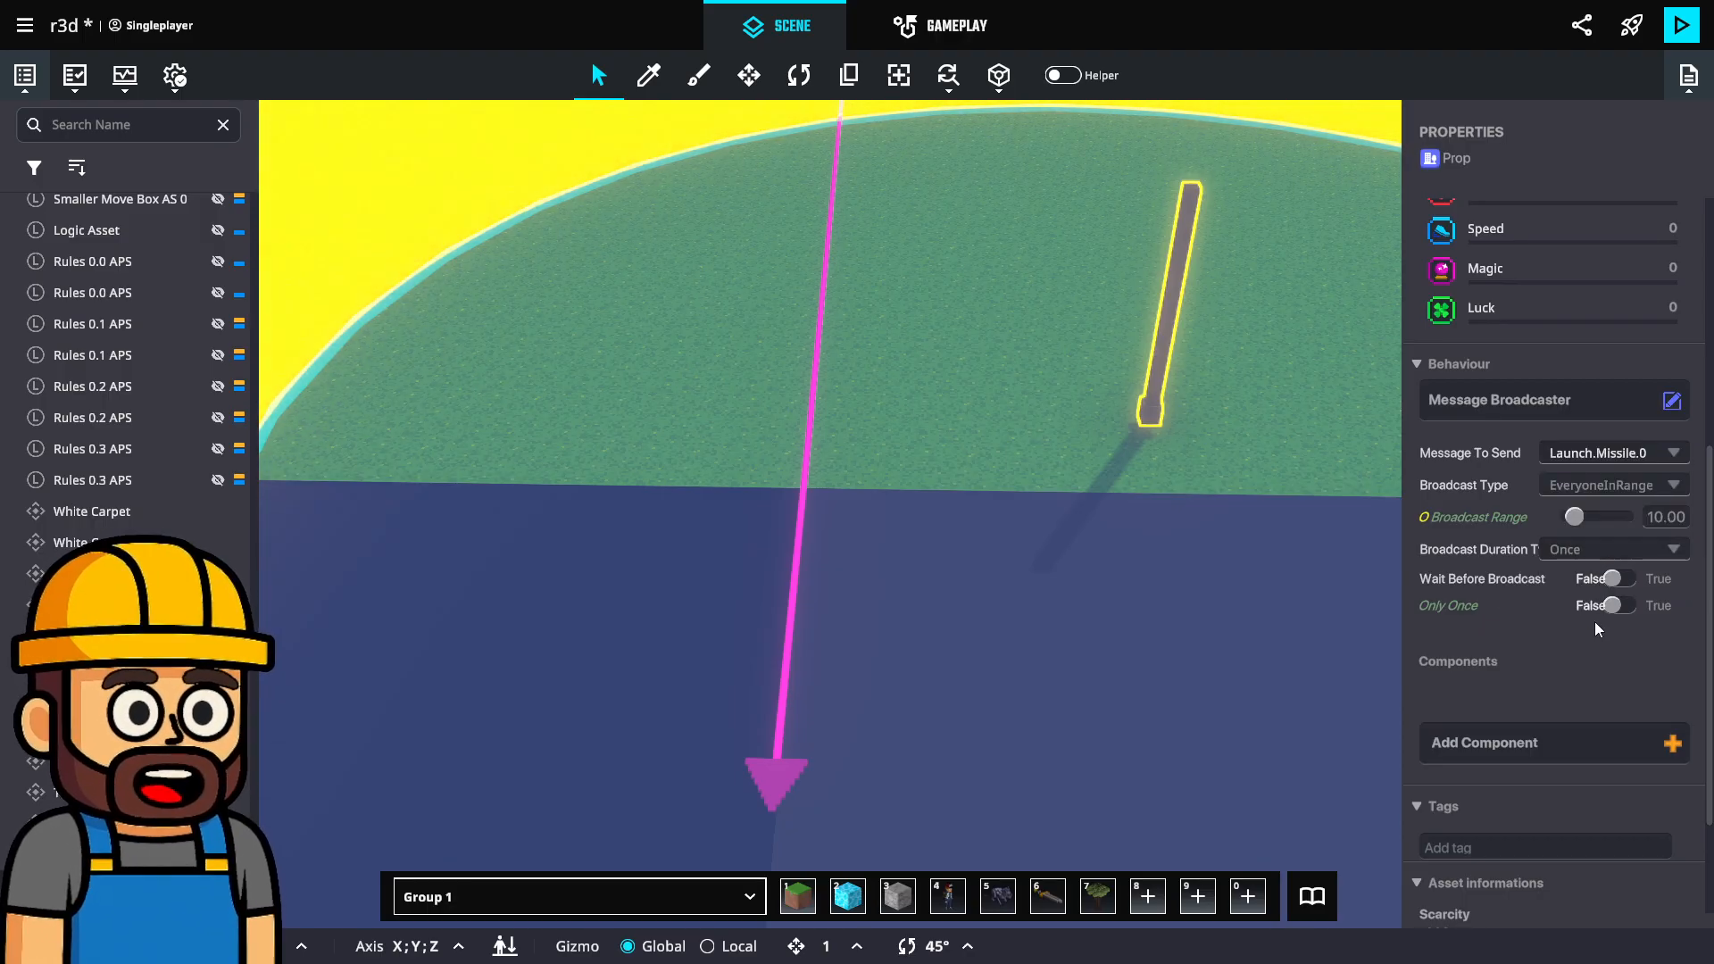
Set the pole's broadcast duration type to Forever and its delay between broadcasts to 9.
{"action": "left_click", "coordinate": [1580, 549]}
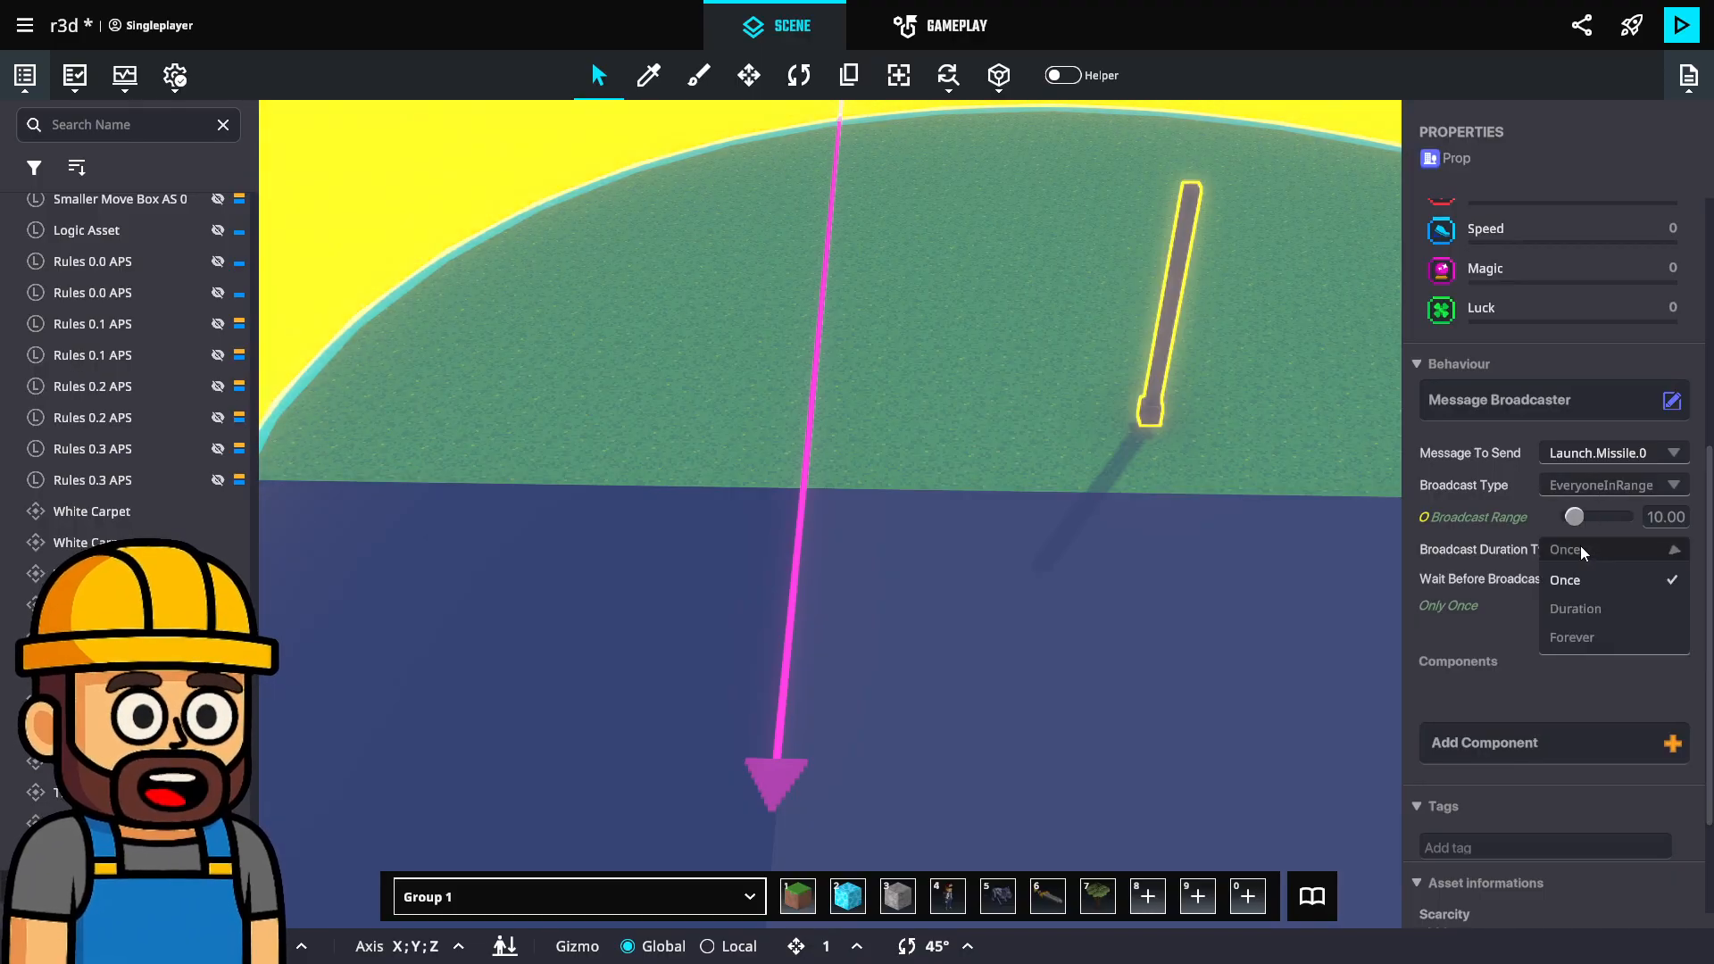
{"action": "left_click", "coordinate": [1584, 634]}
{"action": "left_click", "coordinate": [1597, 580]}
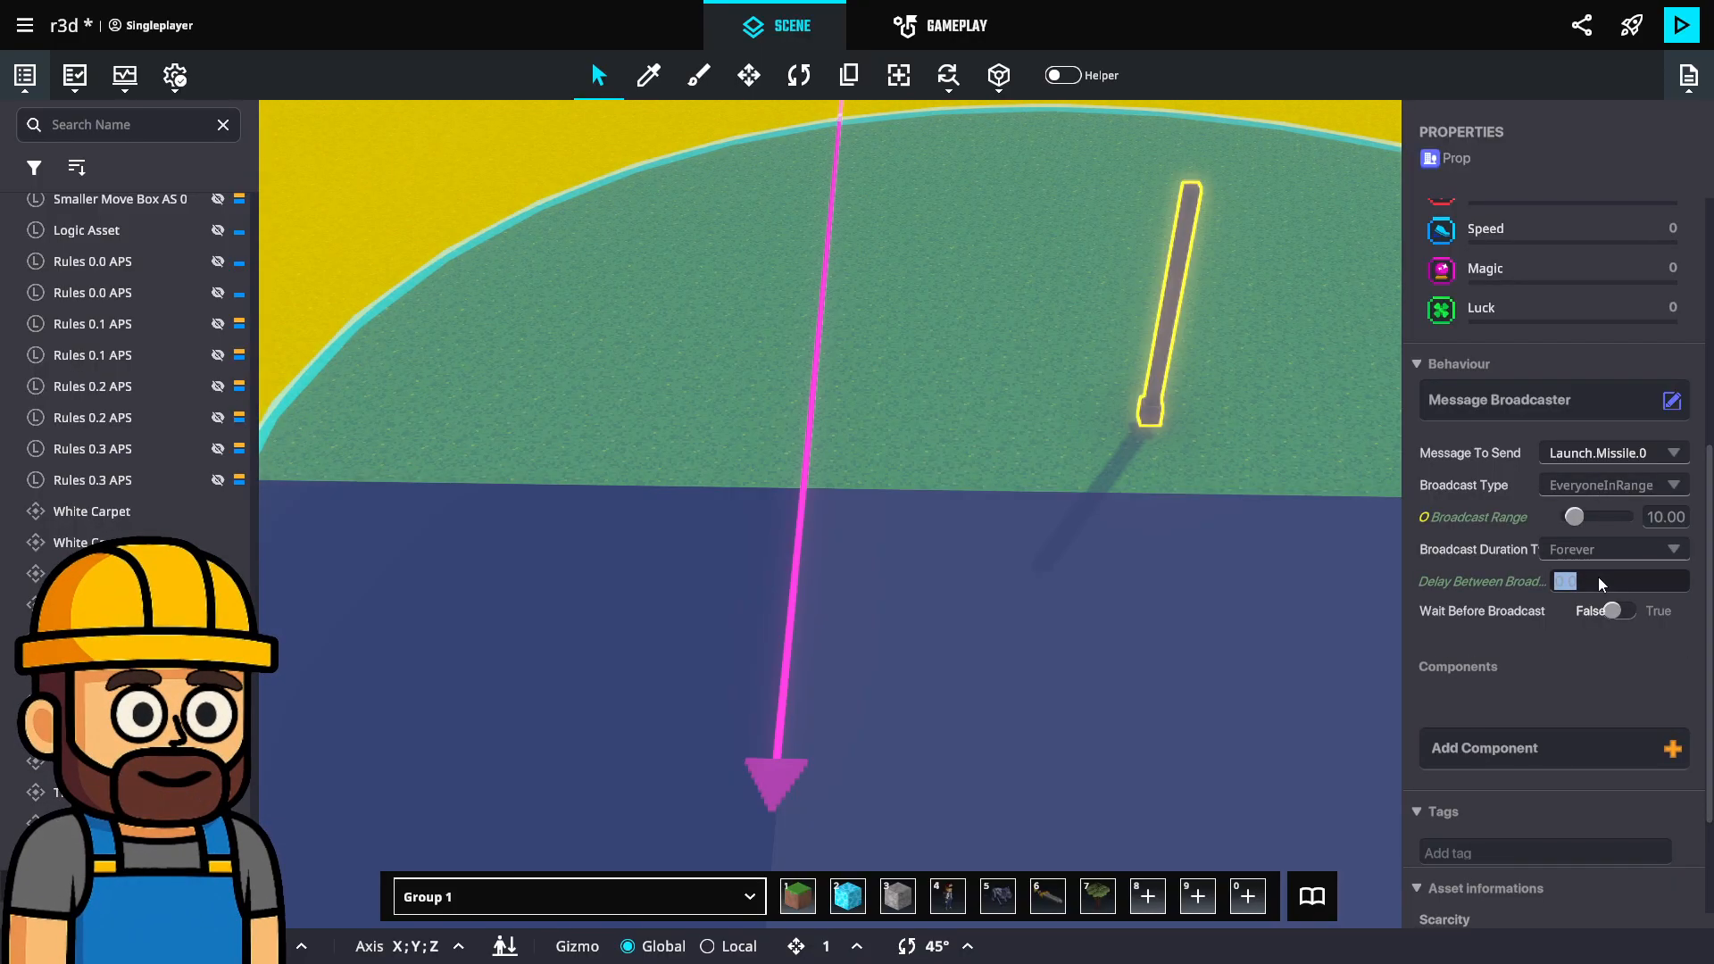
{"action": "type", "text": "5"}
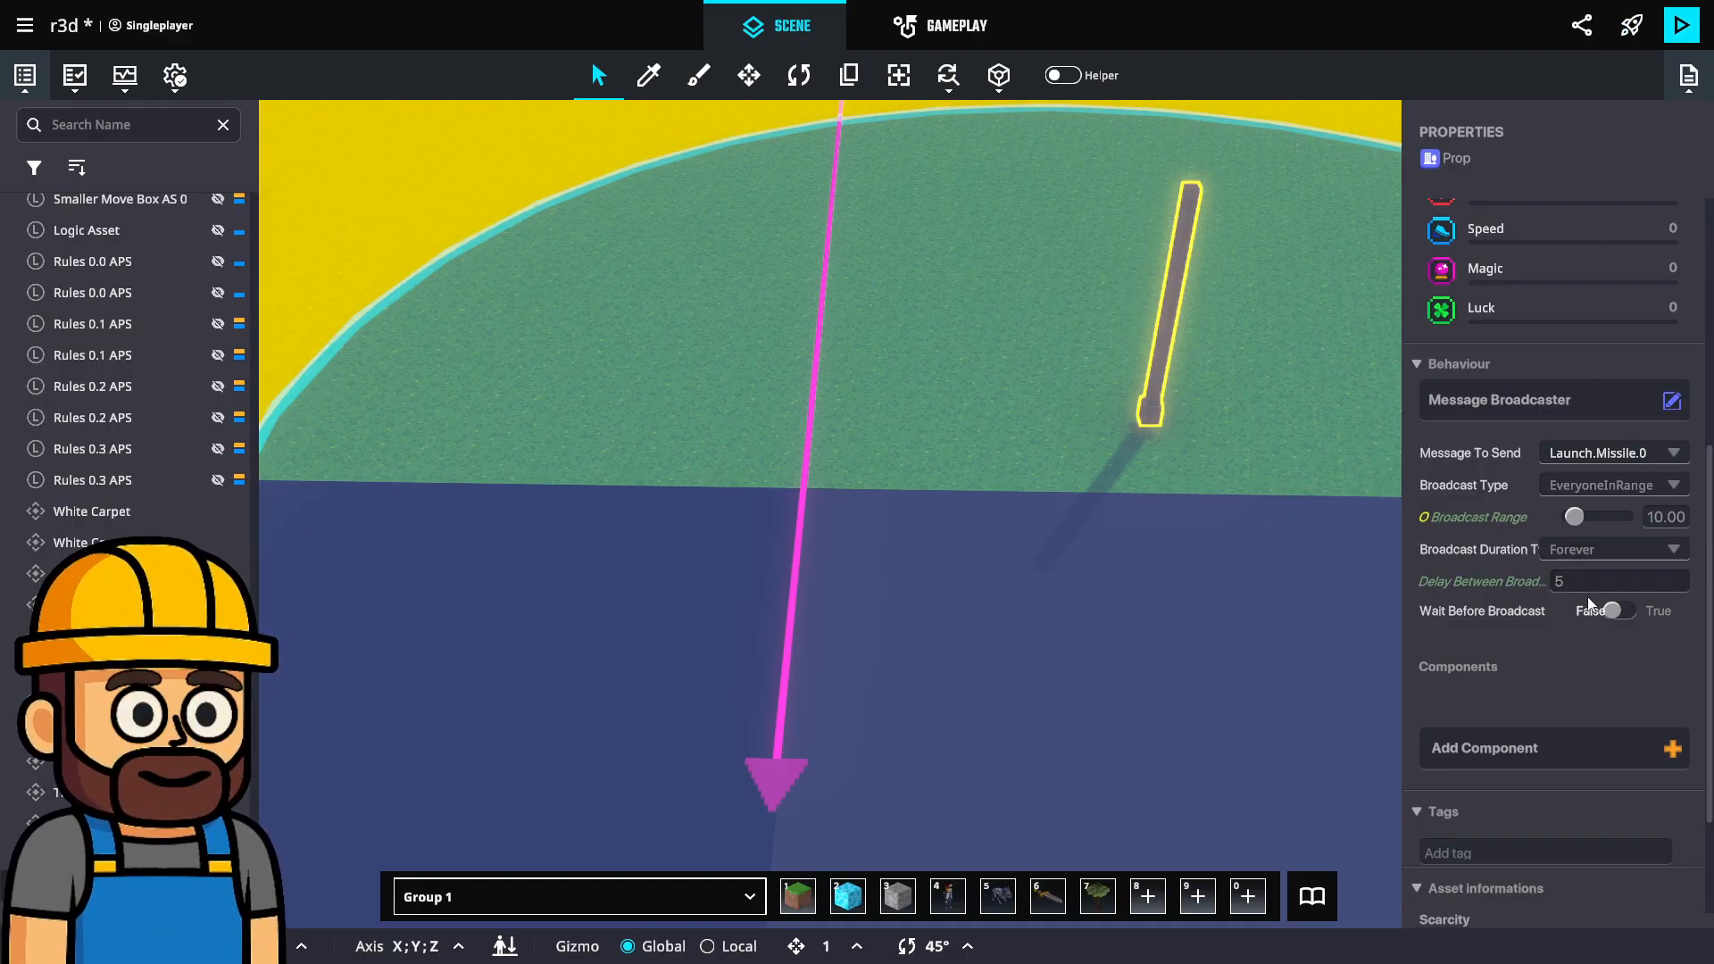
{"action": "left_click", "coordinate": [1594, 580]}
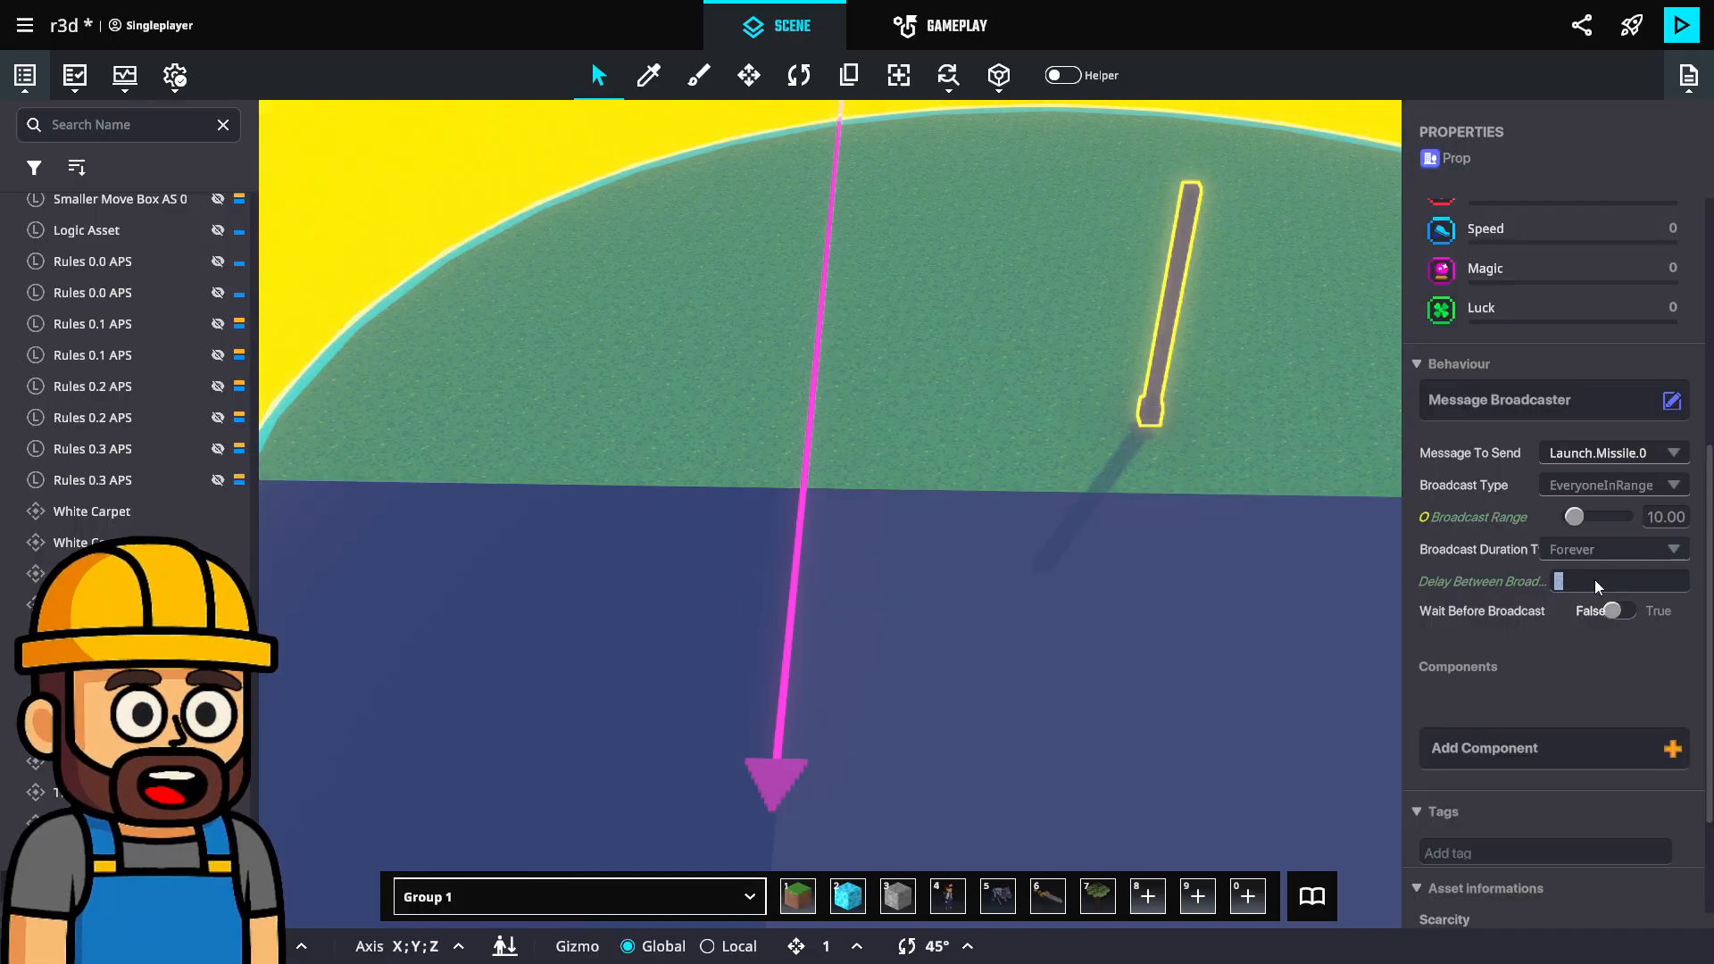
{"action": "type", "text": "9"}
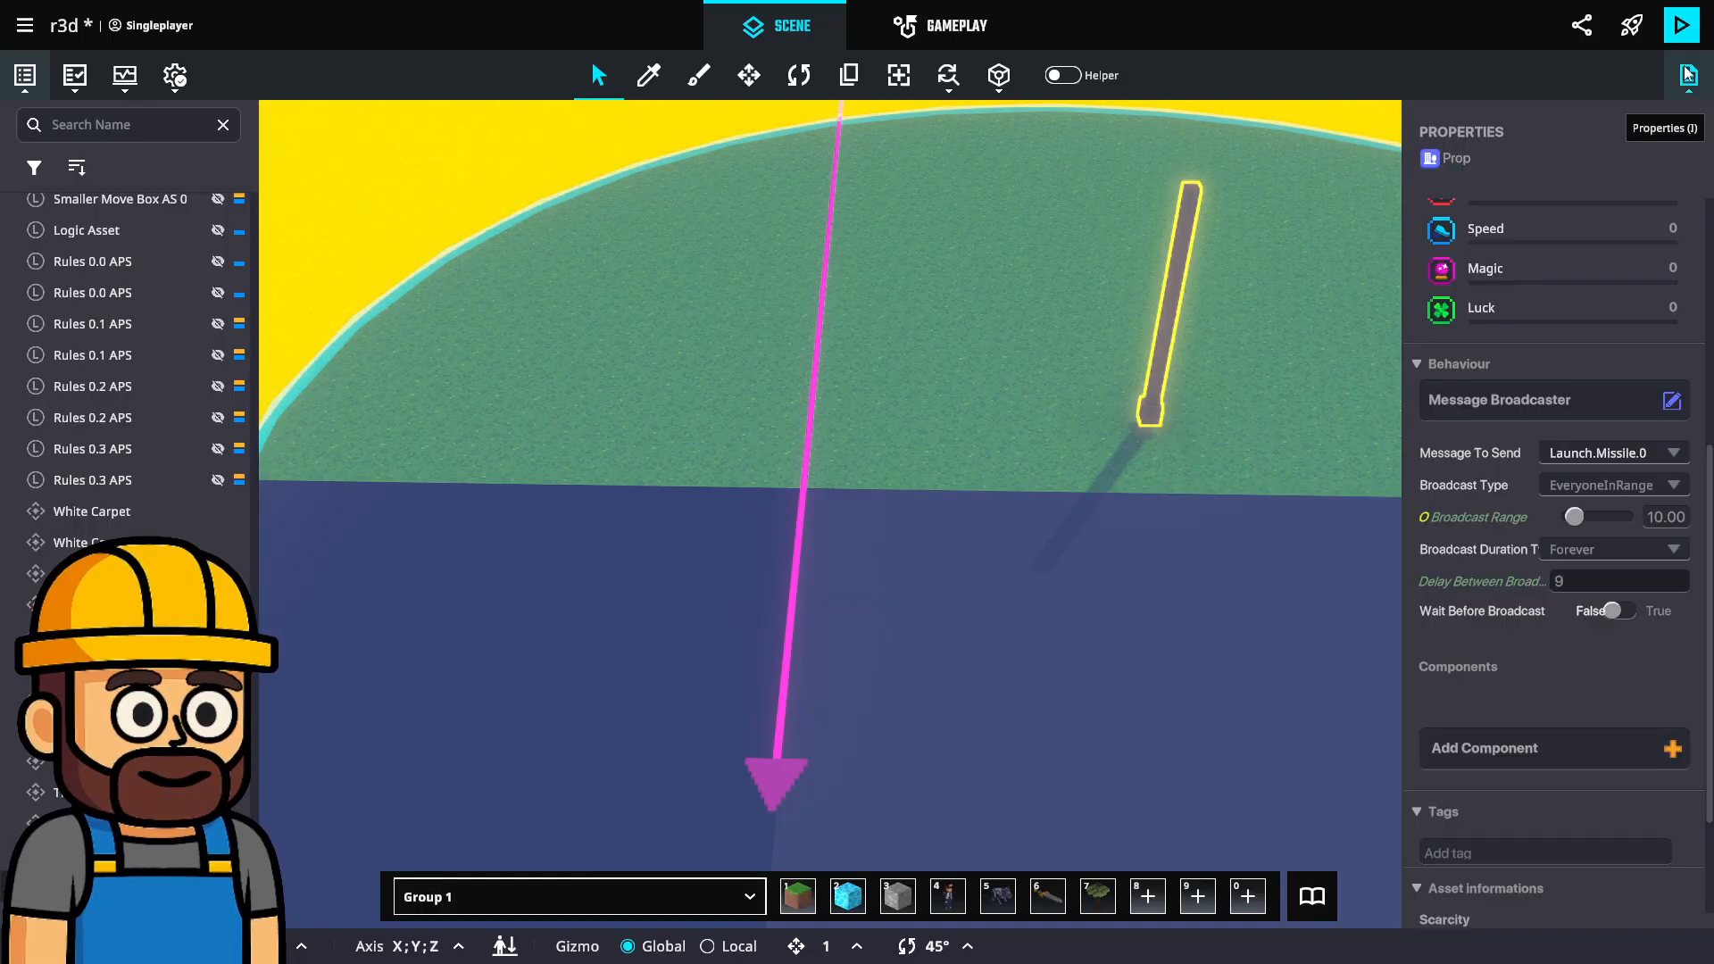
Play-test the repeated missile launch, return to the scene and set the pole's delay between broadcasts to 5.
{"action": "left_click", "coordinate": [1680, 27]}
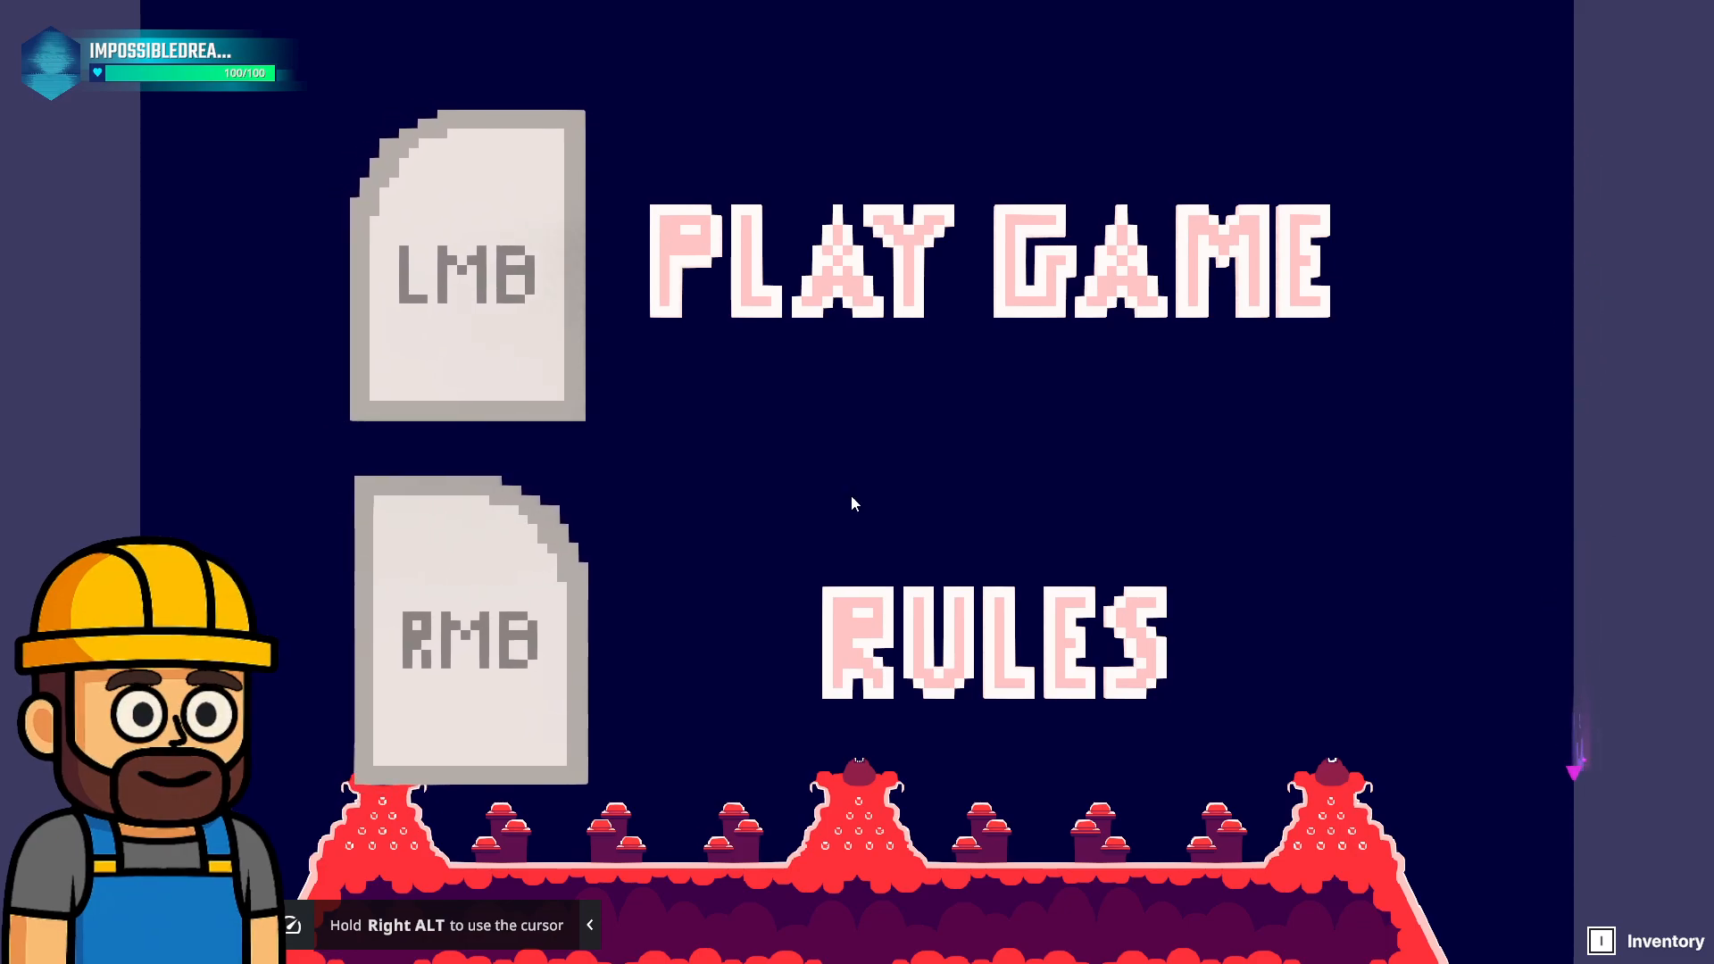
{"action": "key", "text": "Escape"}
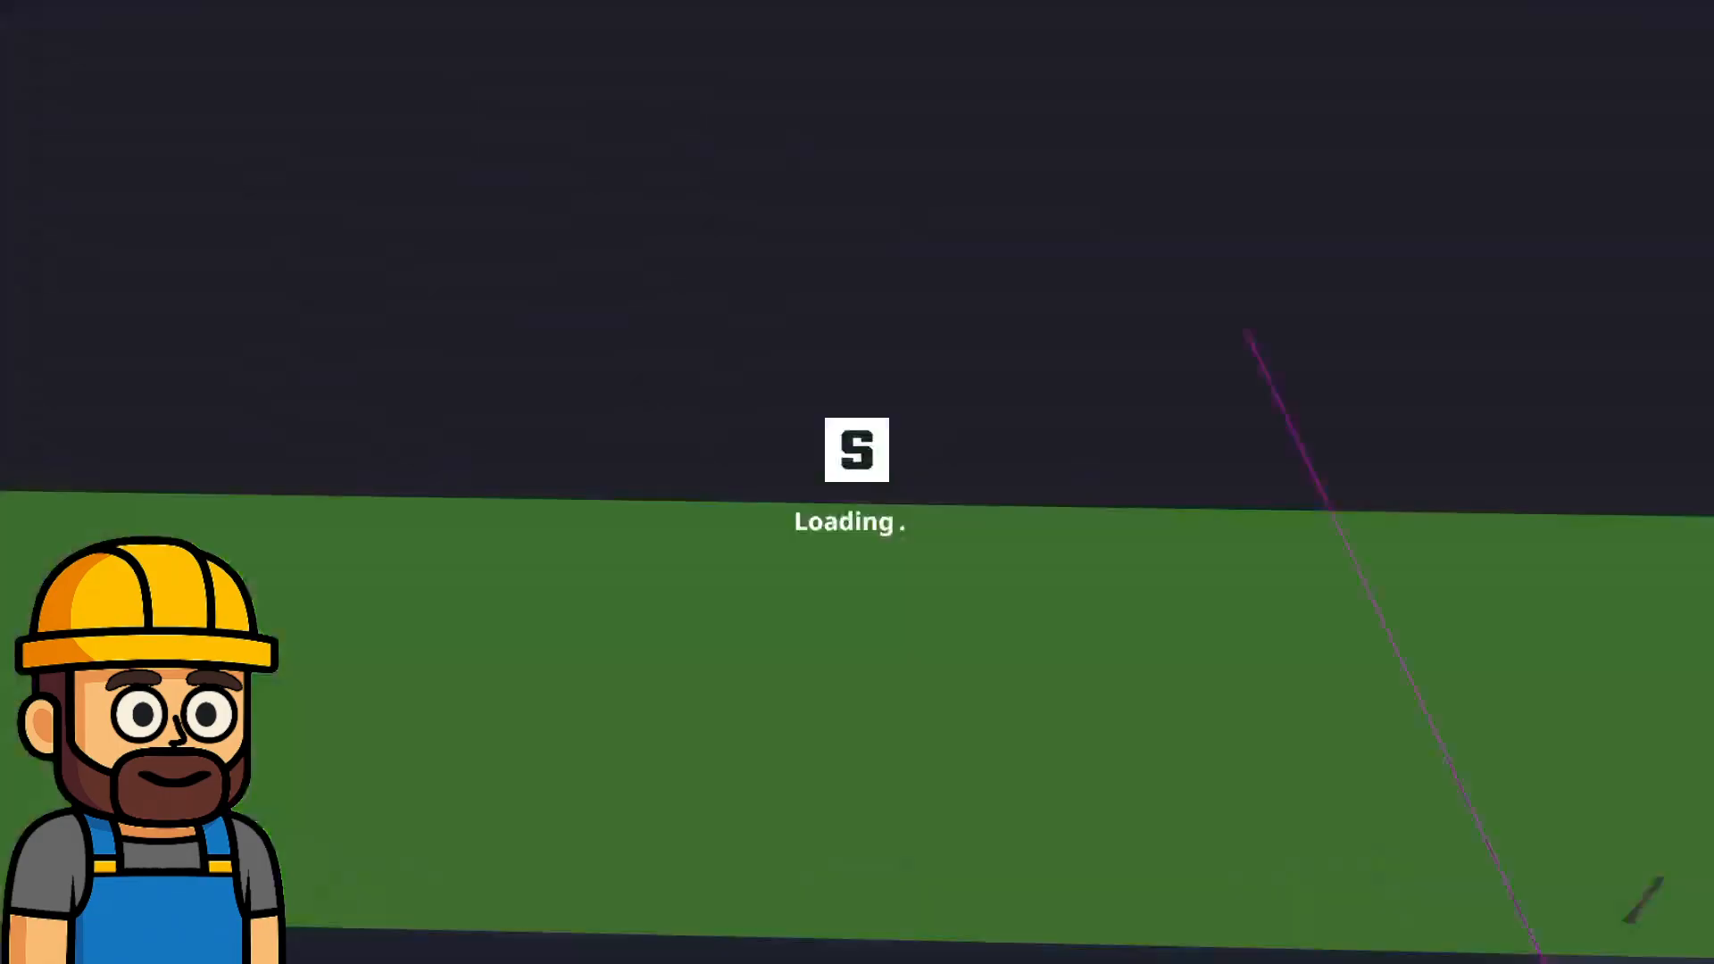
{"action": "left_click", "coordinate": [1156, 373]}
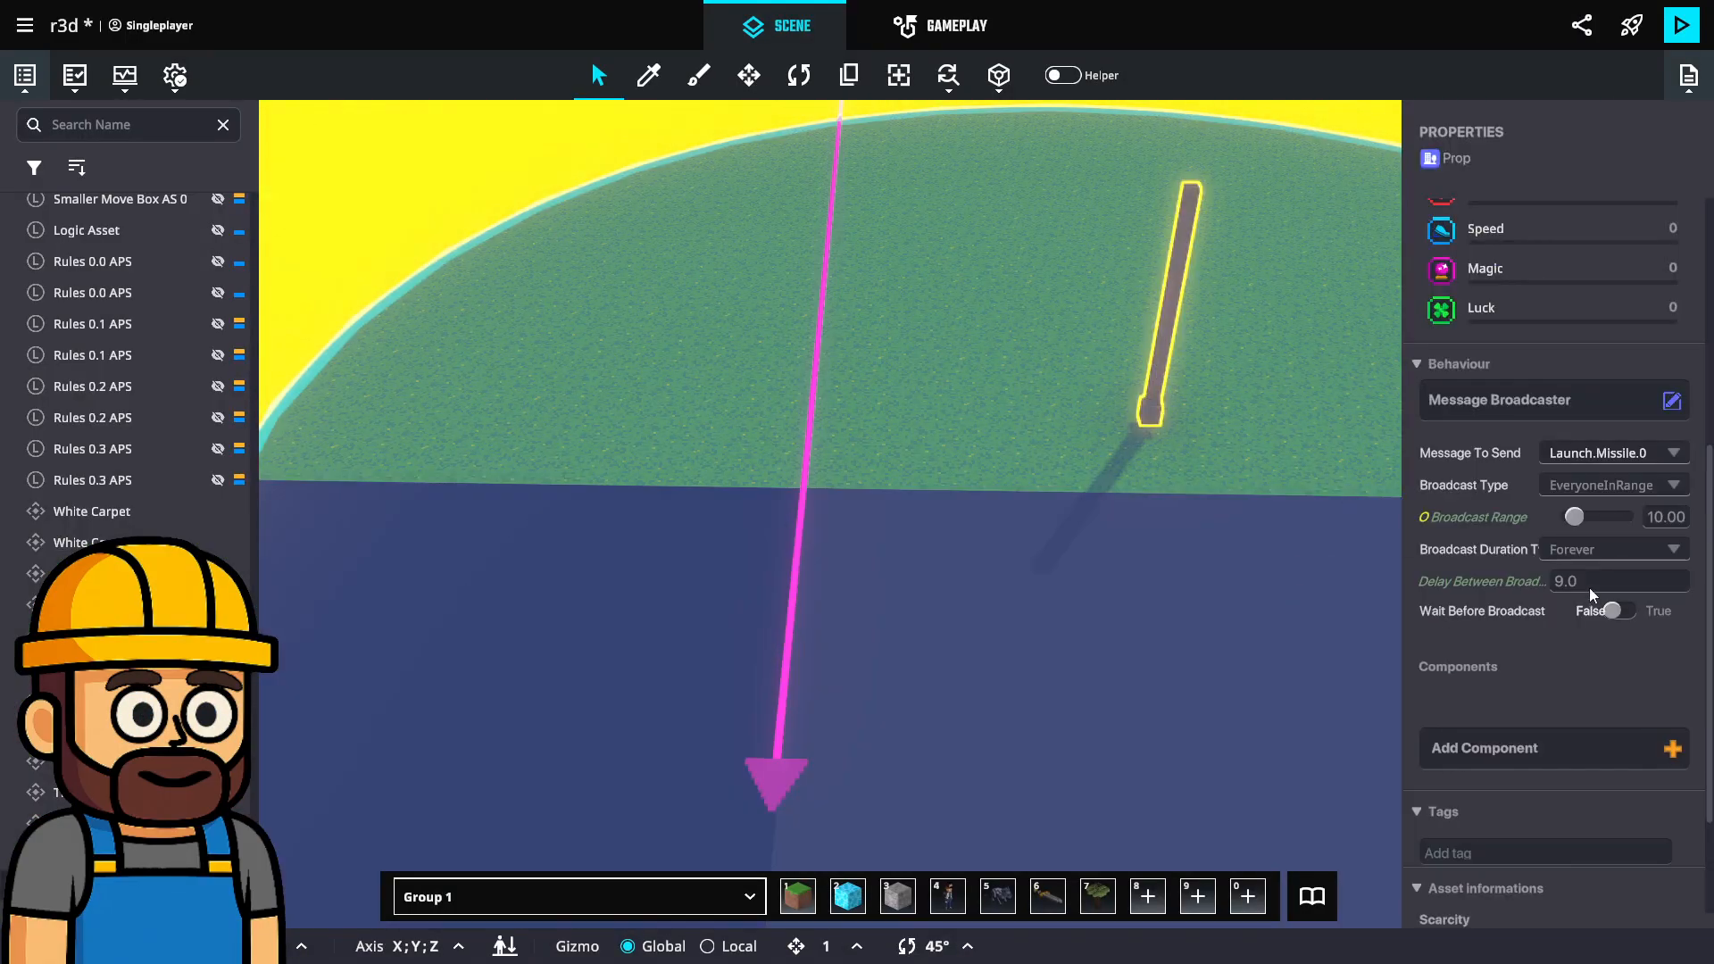
{"action": "scroll", "coordinate": [1598, 536], "scroll_direction": "down", "scroll_amount": 2}
{"action": "left_click", "coordinate": [1664, 437]}
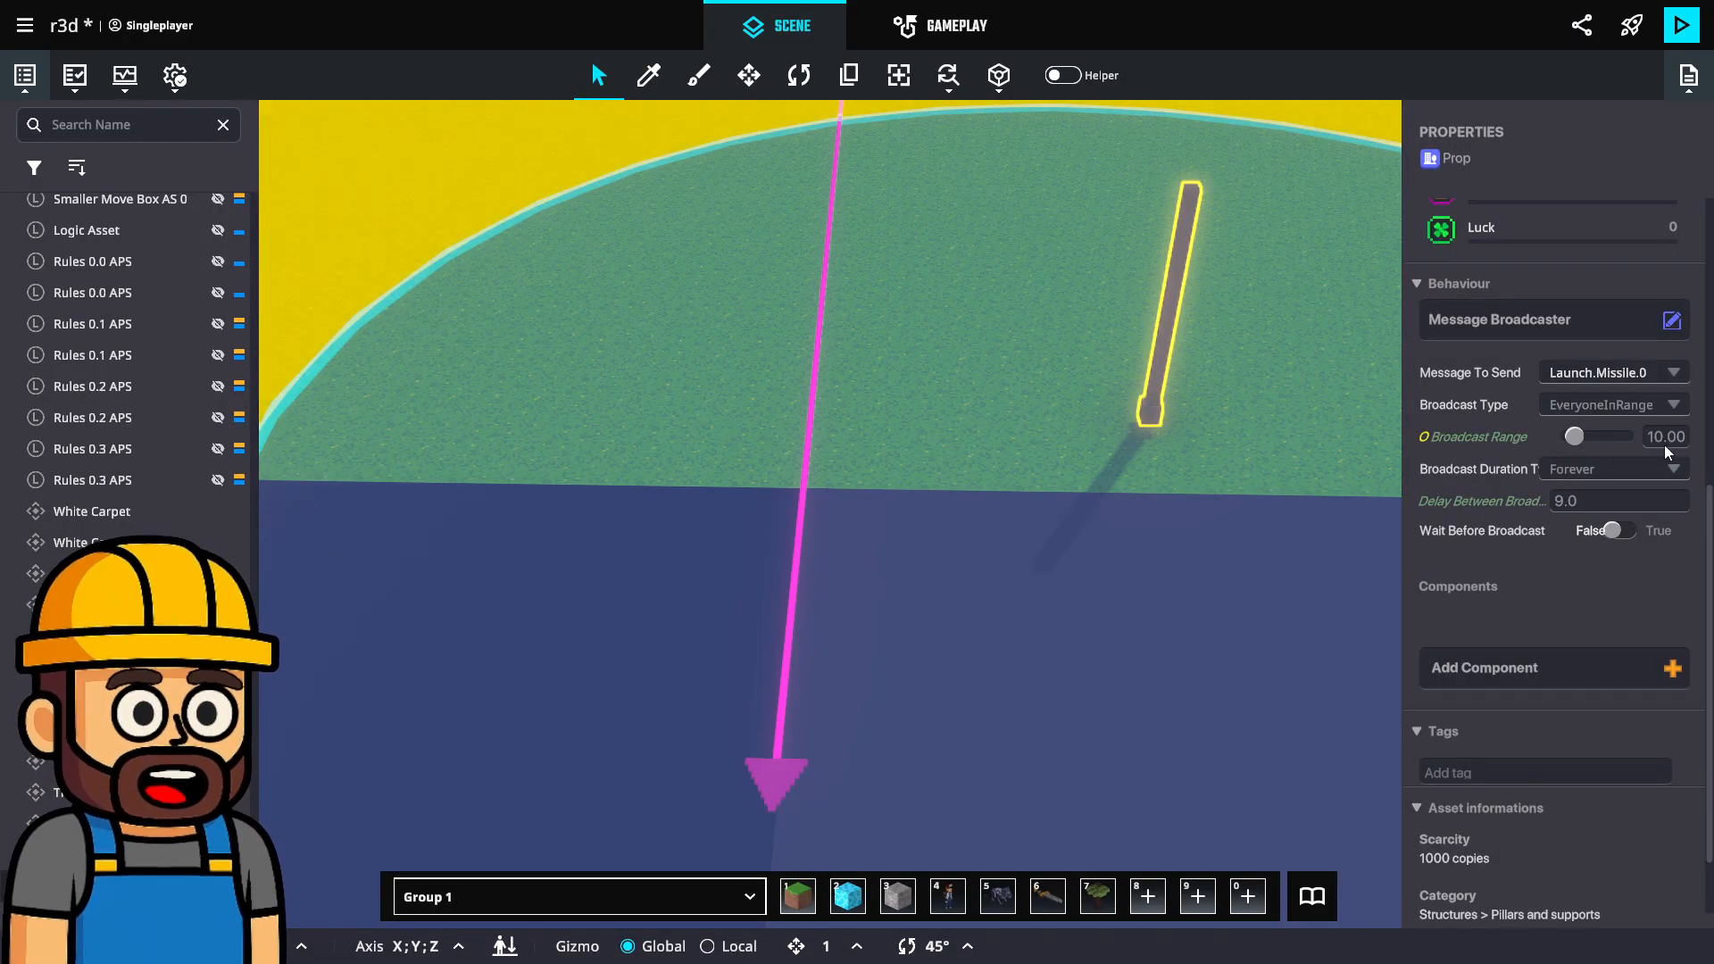
{"action": "left_click", "coordinate": [1609, 495]}
{"action": "type", "text": "5"}
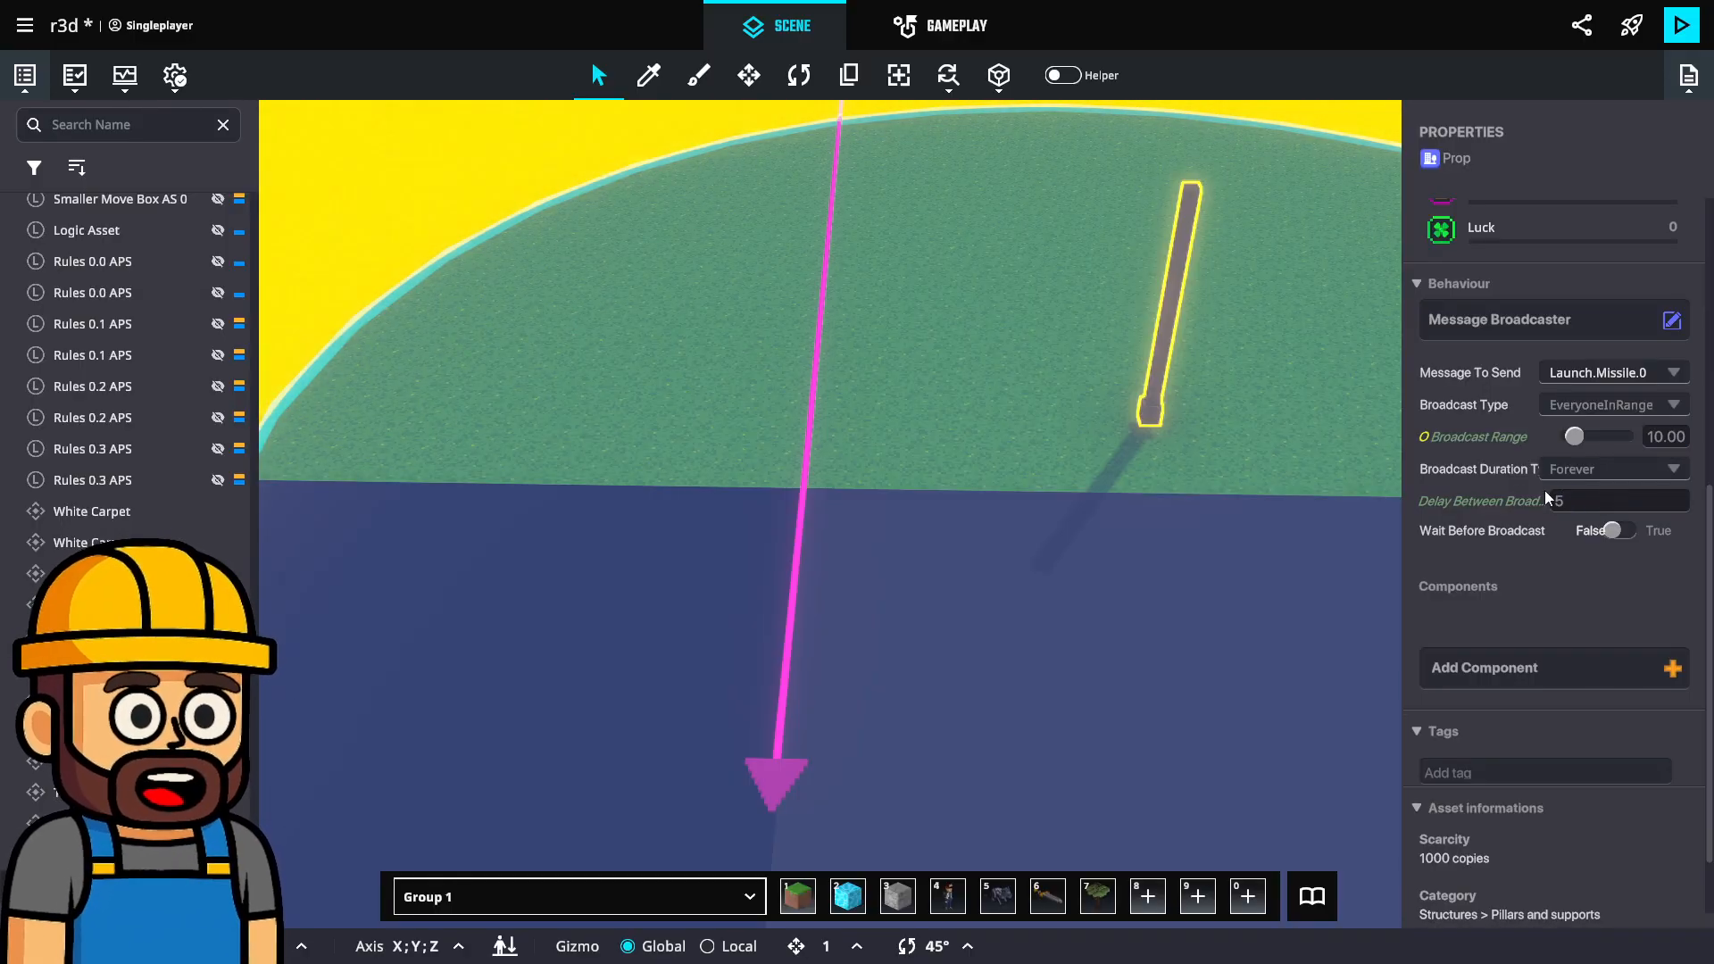
Check the platform and Toggle settings of the magenta missile and the cyan square platform, and start a play-test.
{"action": "left_click", "coordinate": [770, 792]}
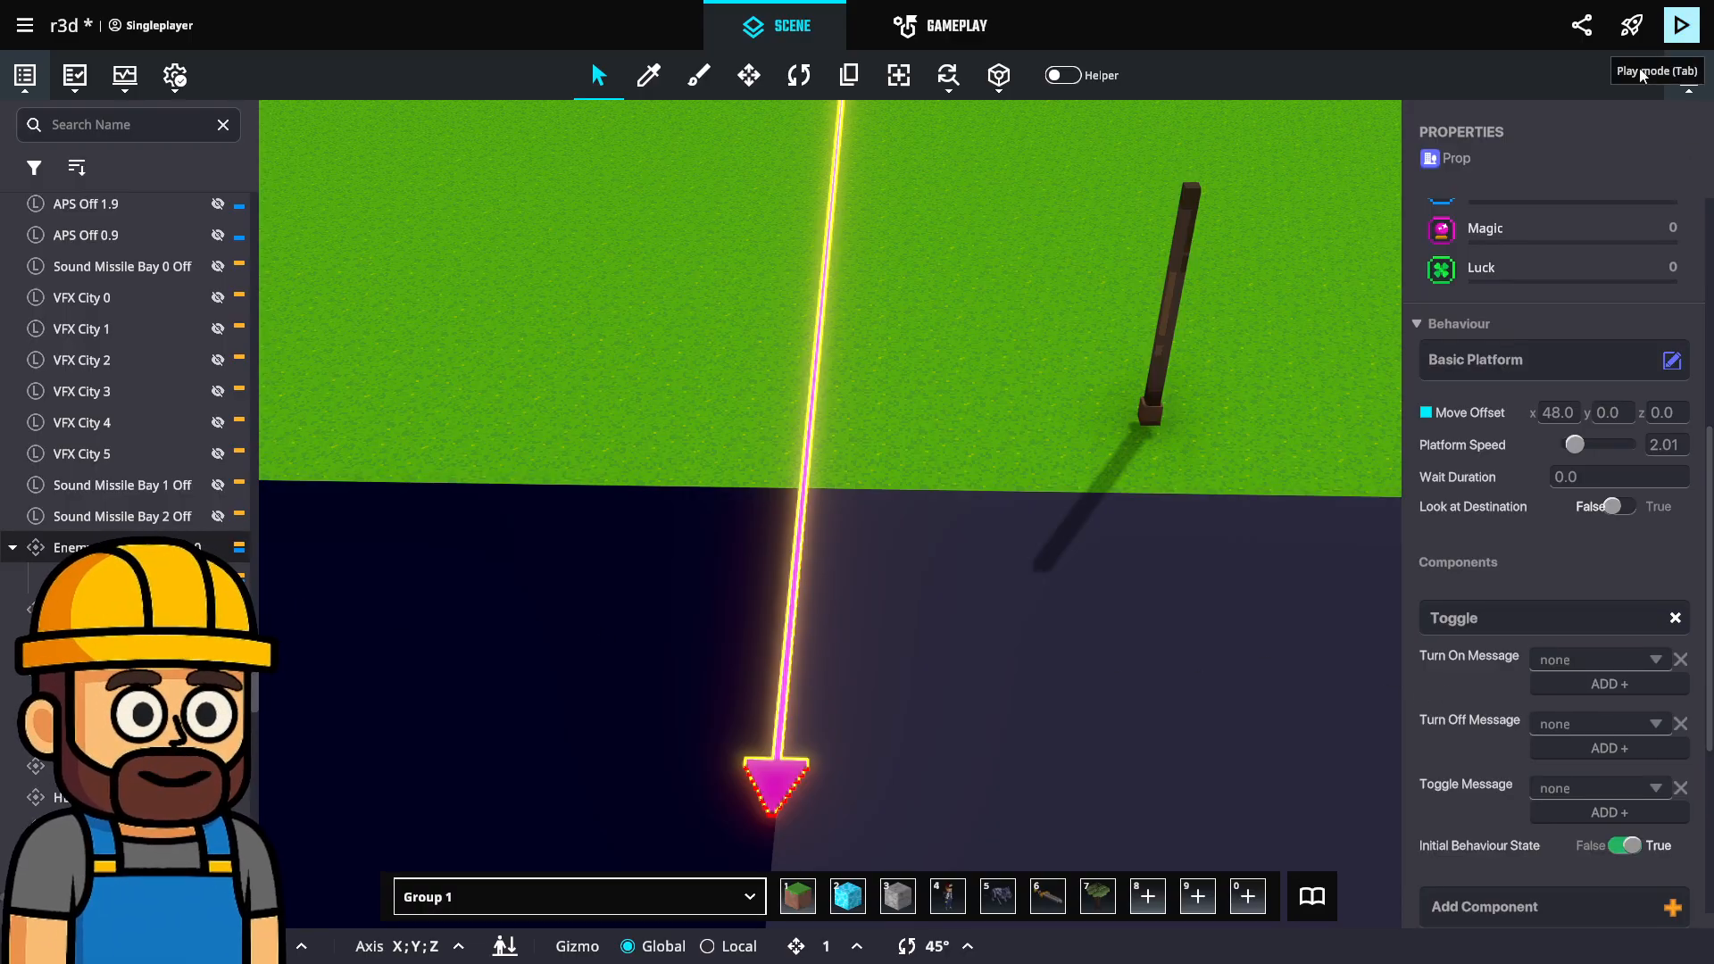
{"action": "scroll", "coordinate": [1040, 575], "scroll_direction": "down", "scroll_amount": 3}
{"action": "middle_click_drag", "start_coordinate": [928, 681], "coordinate": [907, 367]}
{"action": "scroll", "coordinate": [887, 506], "scroll_direction": "down", "scroll_amount": 5}
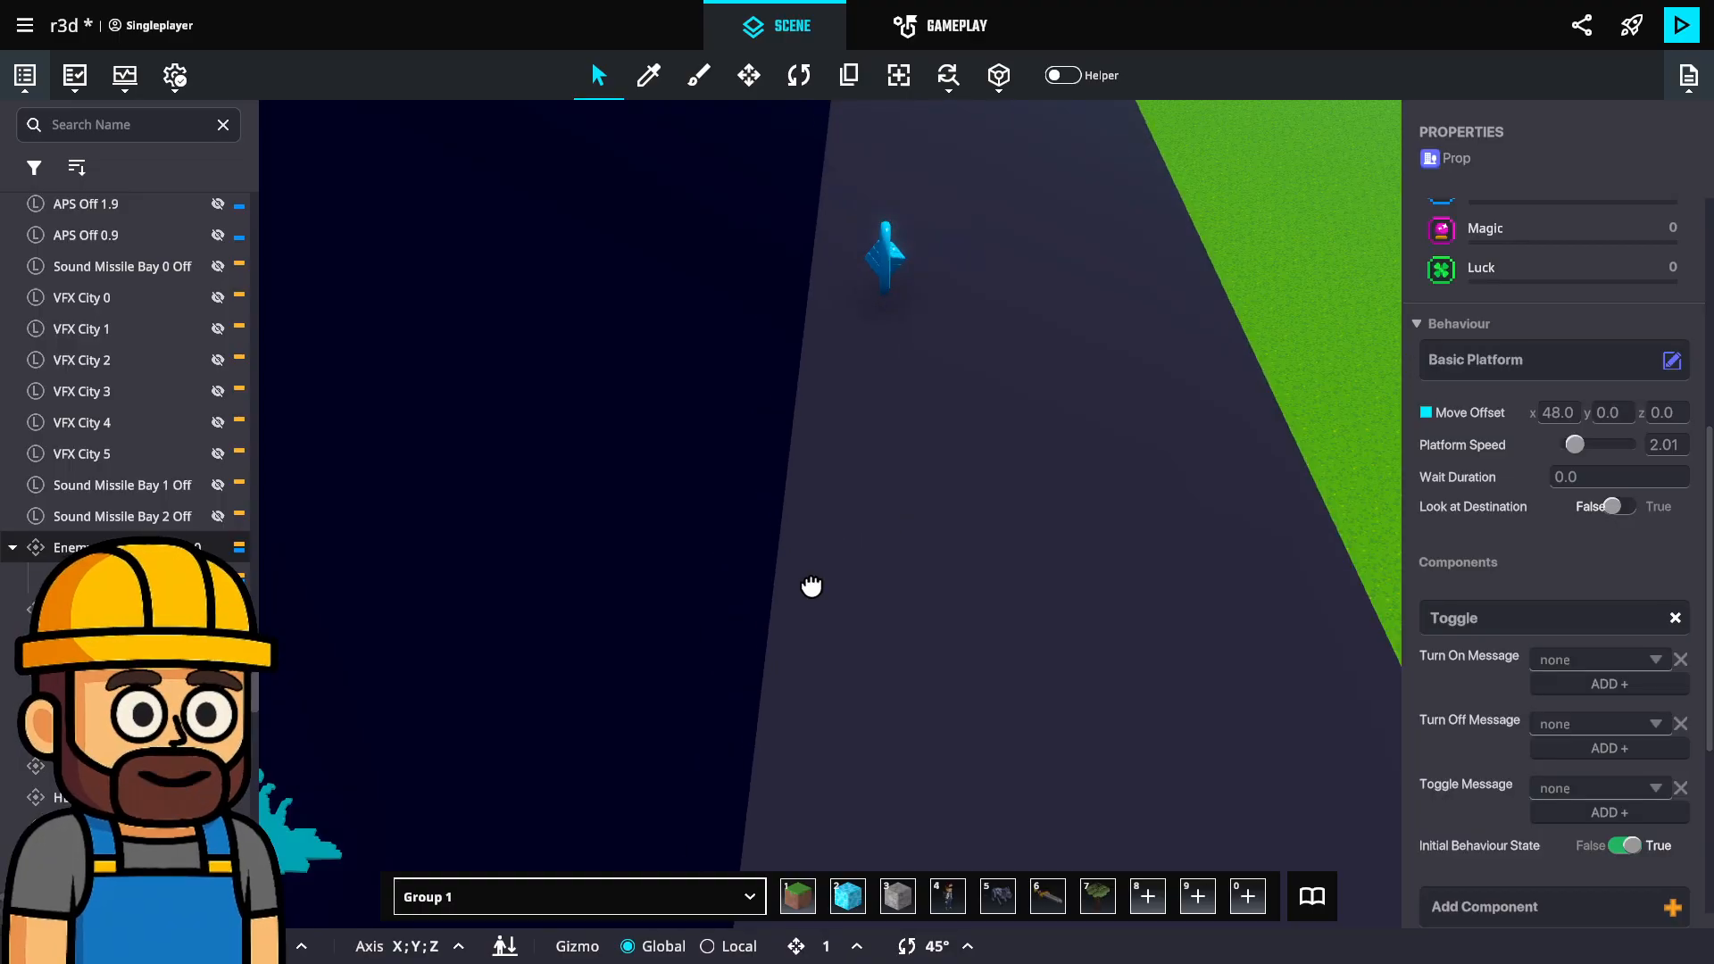
{"action": "middle_click_drag", "start_coordinate": [811, 586], "coordinate": [848, 444]}
{"action": "left_click", "coordinate": [1031, 557]}
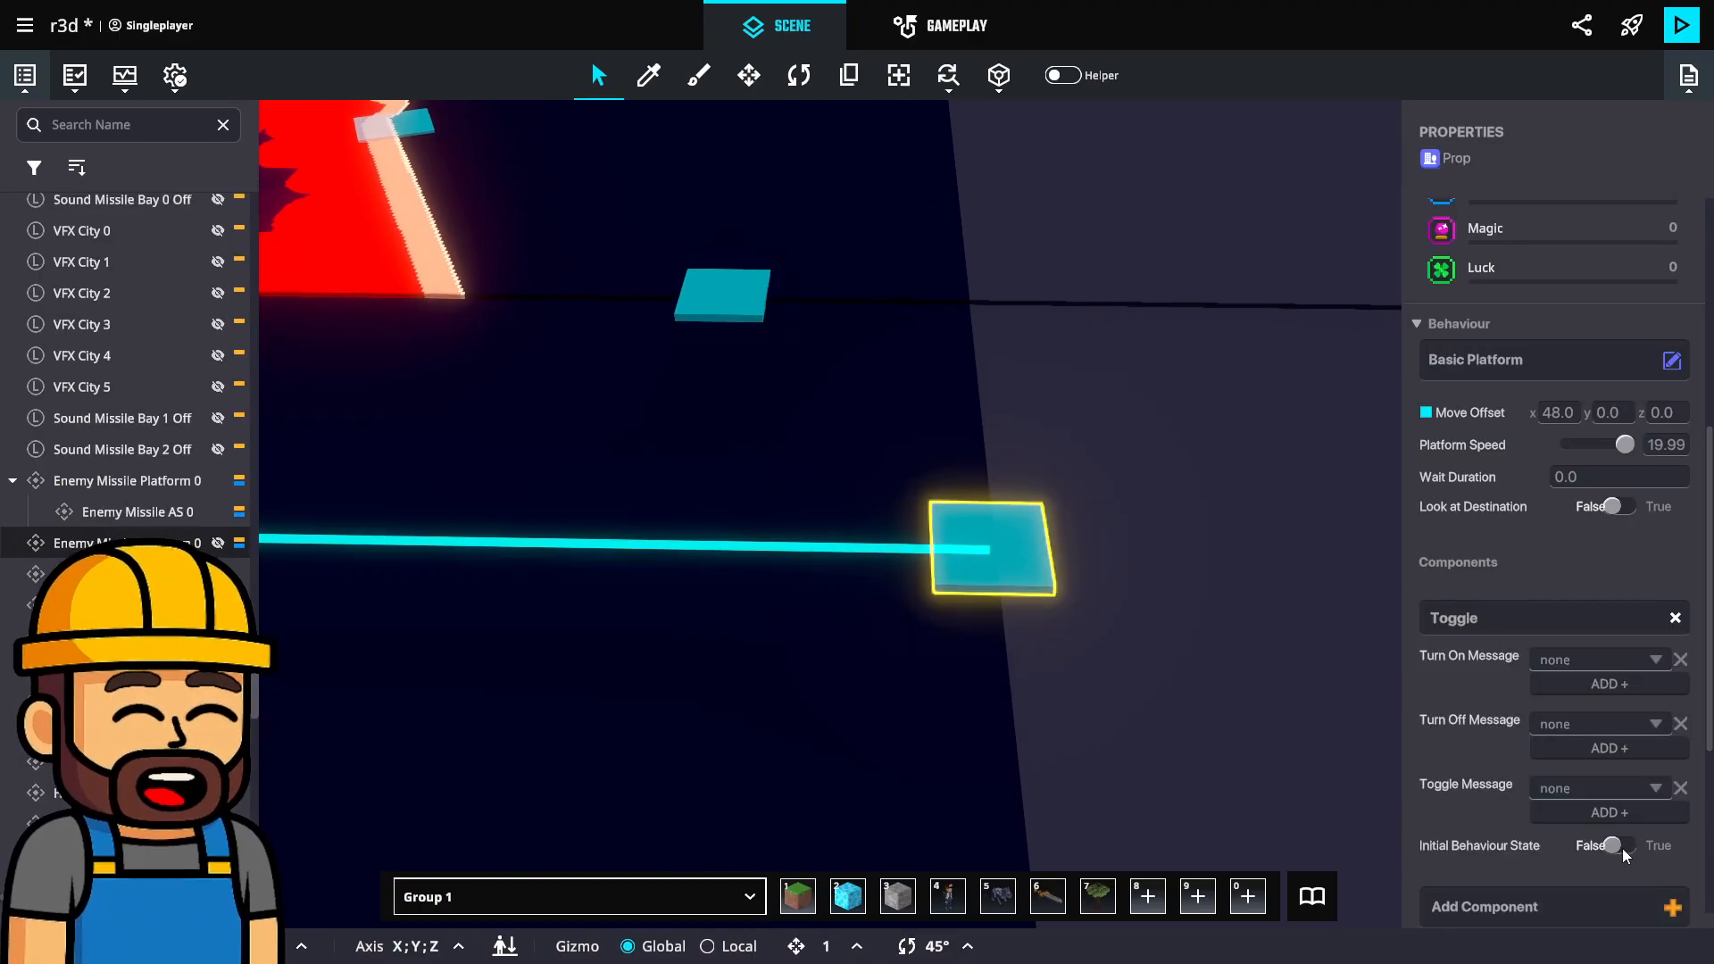
{"action": "left_click", "coordinate": [1678, 27]}
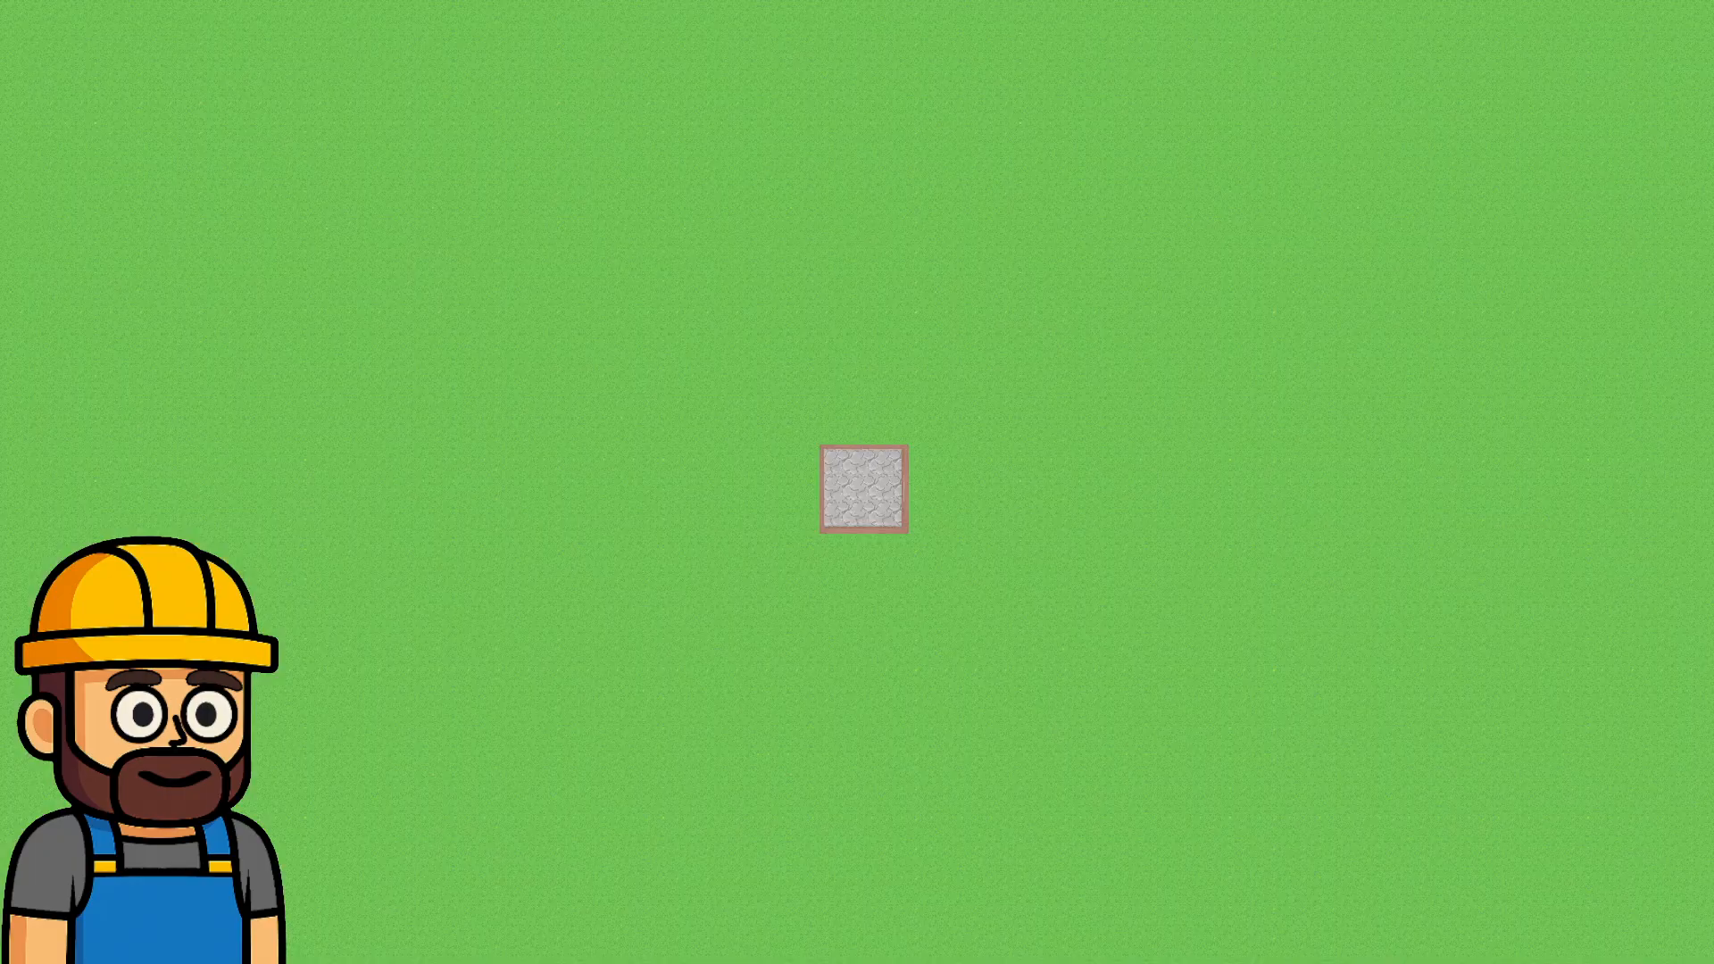
Move the magenta Enemy Missile Platform 0 from the field's far edge inward towards the cities.
{"action": "scroll", "coordinate": [630, 306], "scroll_direction": "down", "scroll_amount": 6}
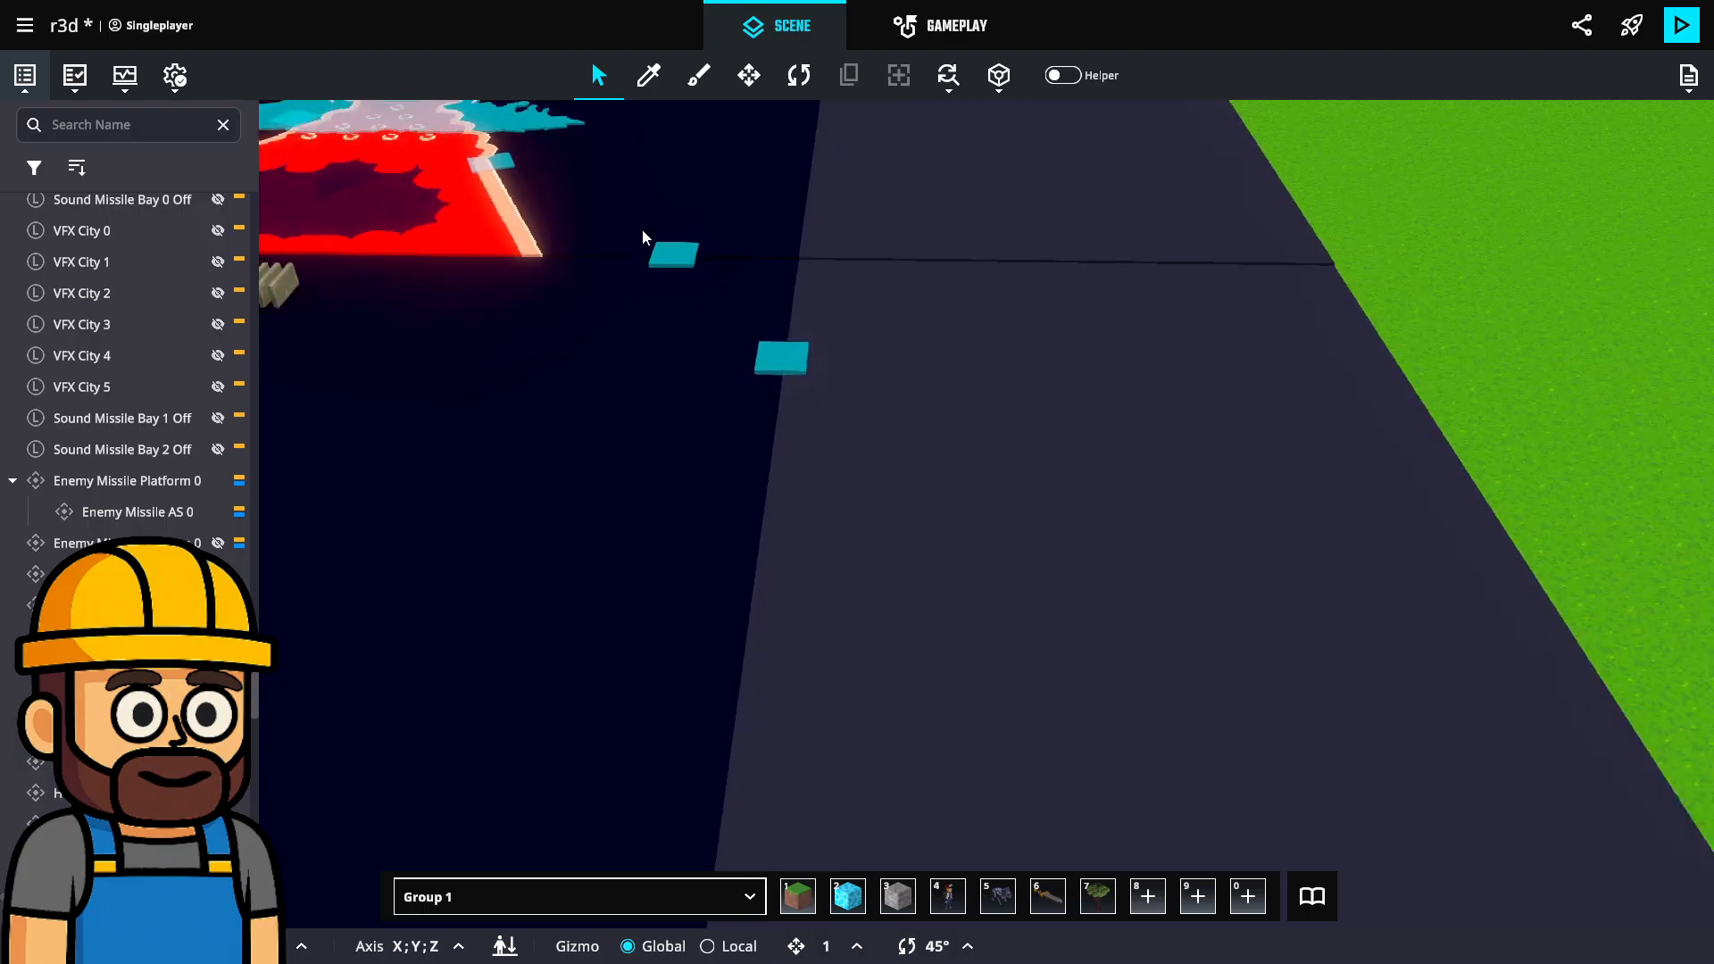
{"action": "middle_click_drag", "start_coordinate": [642, 233], "coordinate": [678, 522]}
{"action": "left_click", "coordinate": [893, 280]}
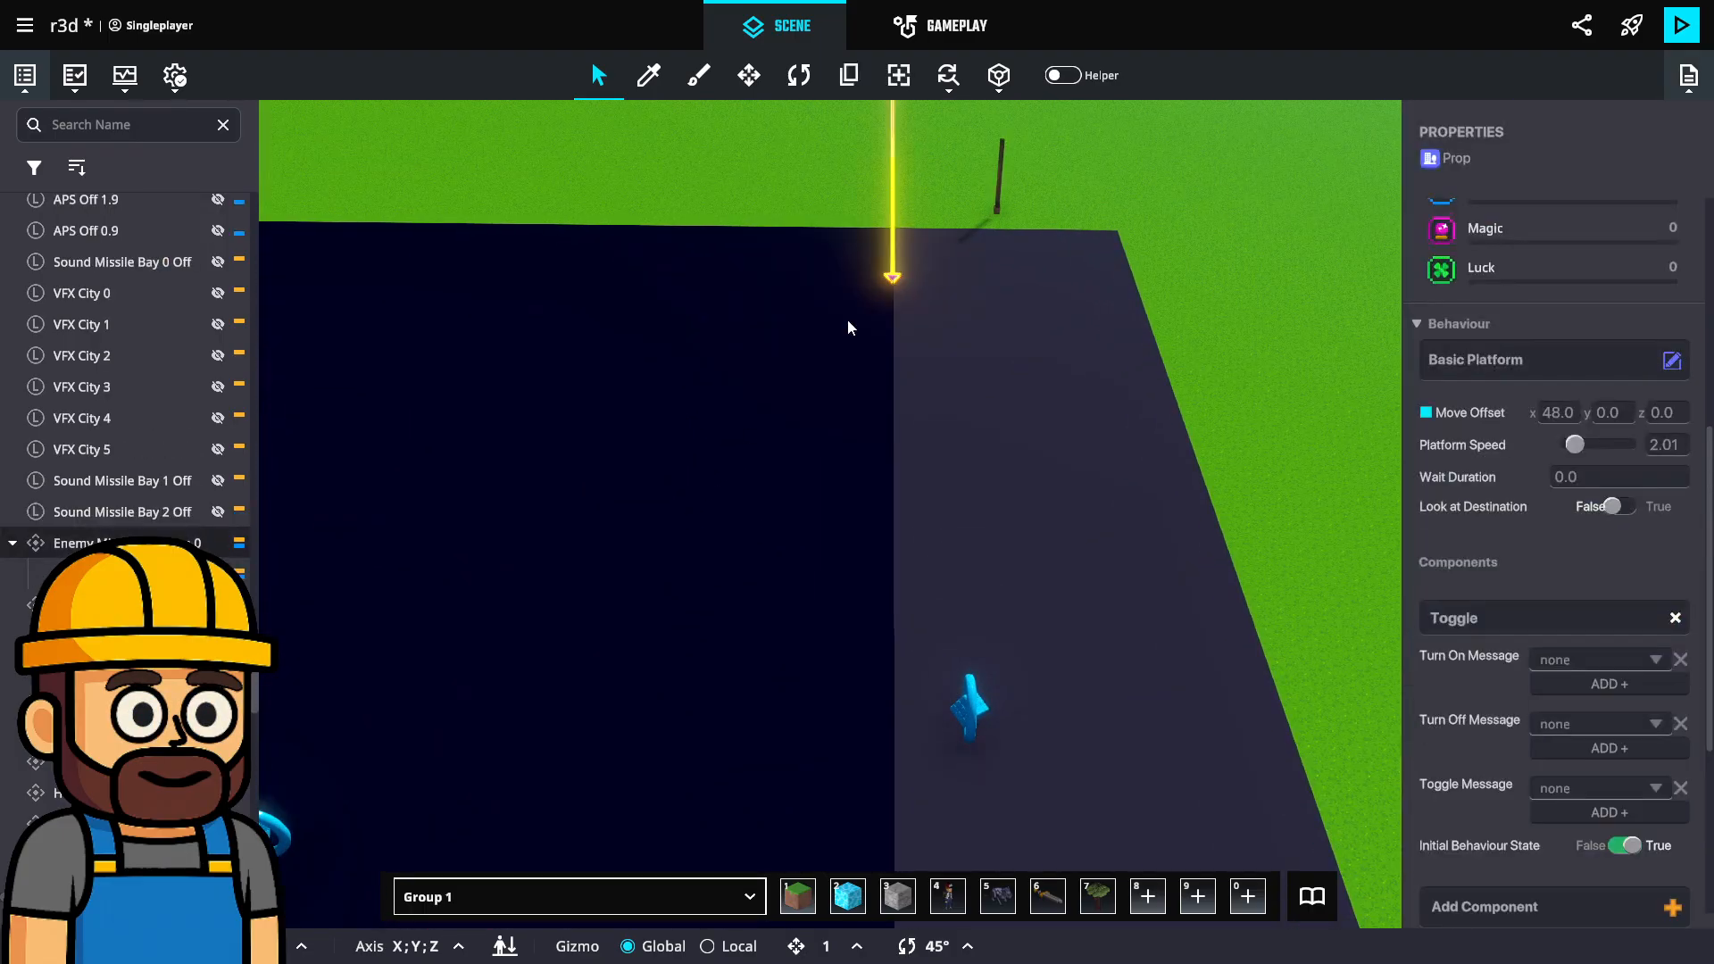
{"action": "key", "text": "w"}
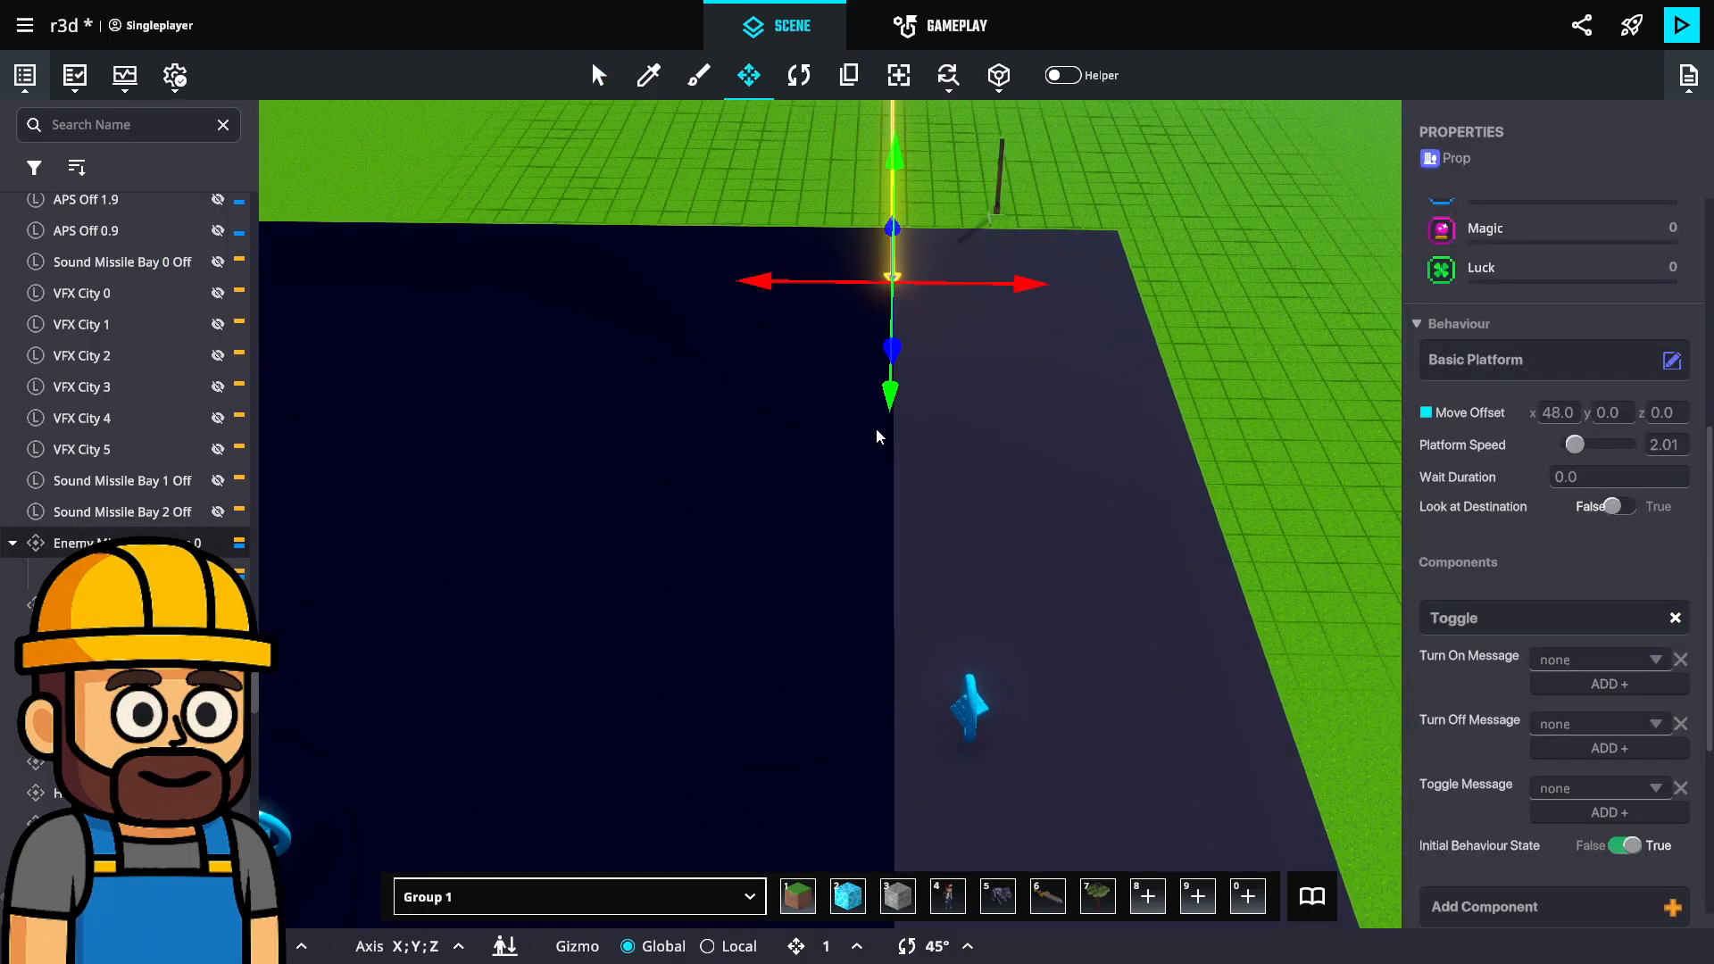
{"action": "left_click_drag", "start_coordinate": [893, 373], "coordinate": [918, 486]}
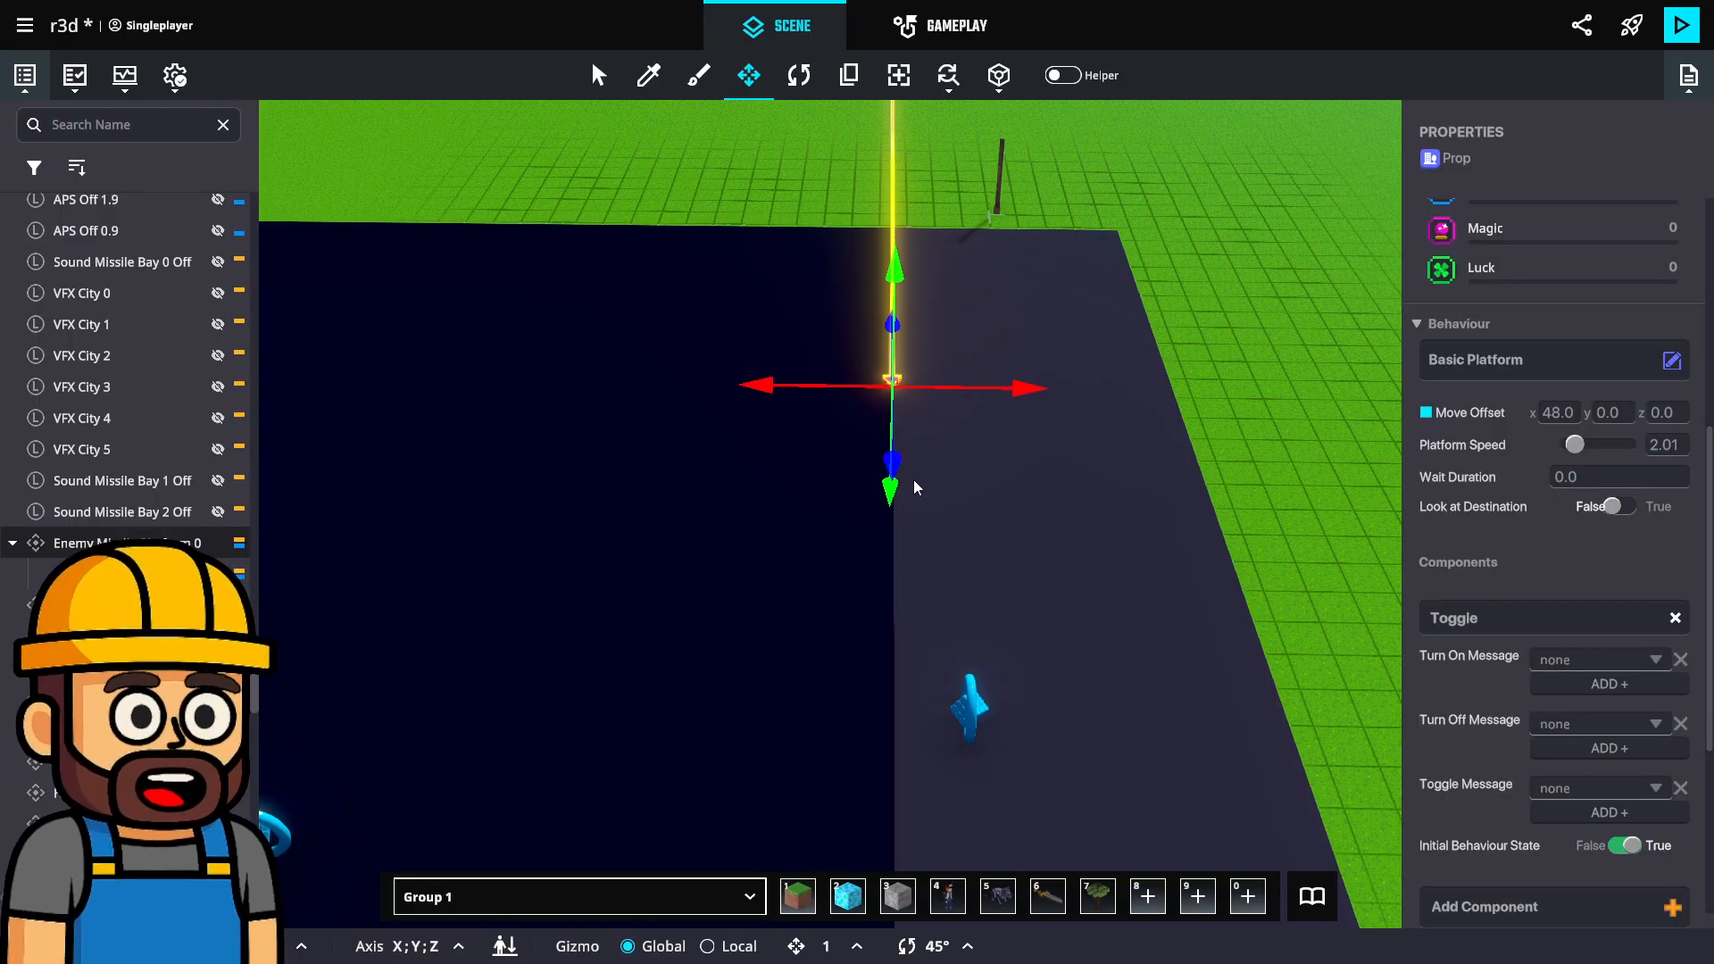
Move the message-broadcasting pole inward so it stands beside the magenta missile platform.
{"action": "left_click", "coordinate": [998, 205]}
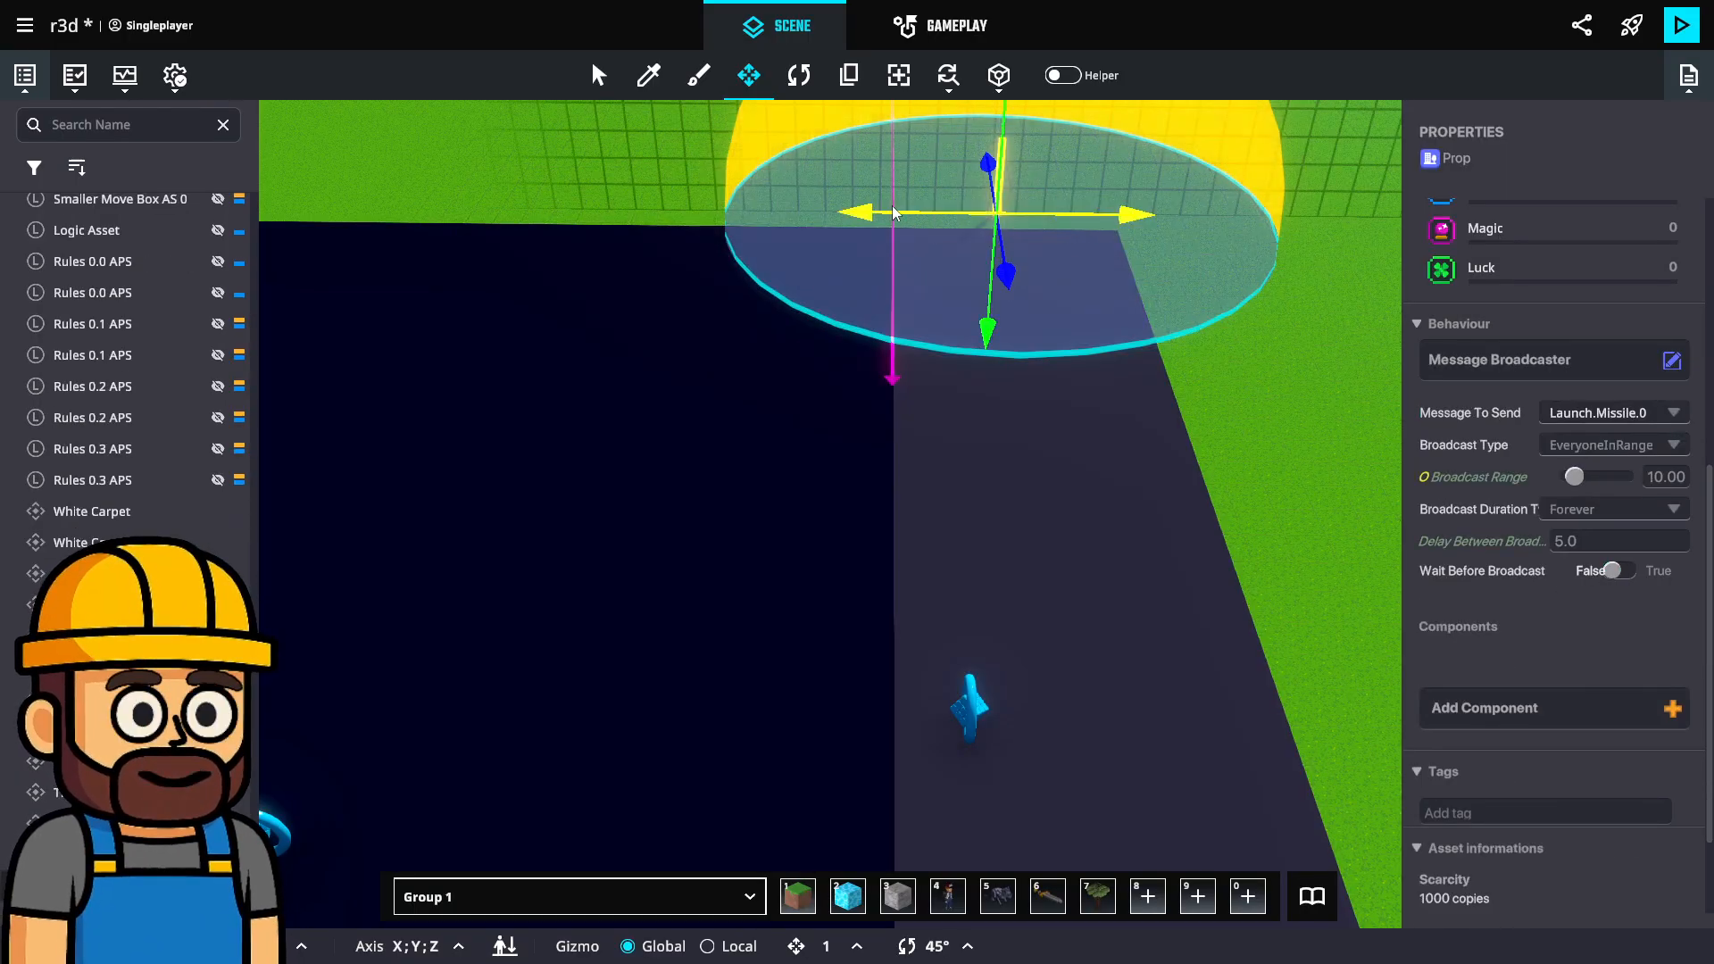
{"action": "left_click_drag", "start_coordinate": [976, 232], "coordinate": [930, 379]}
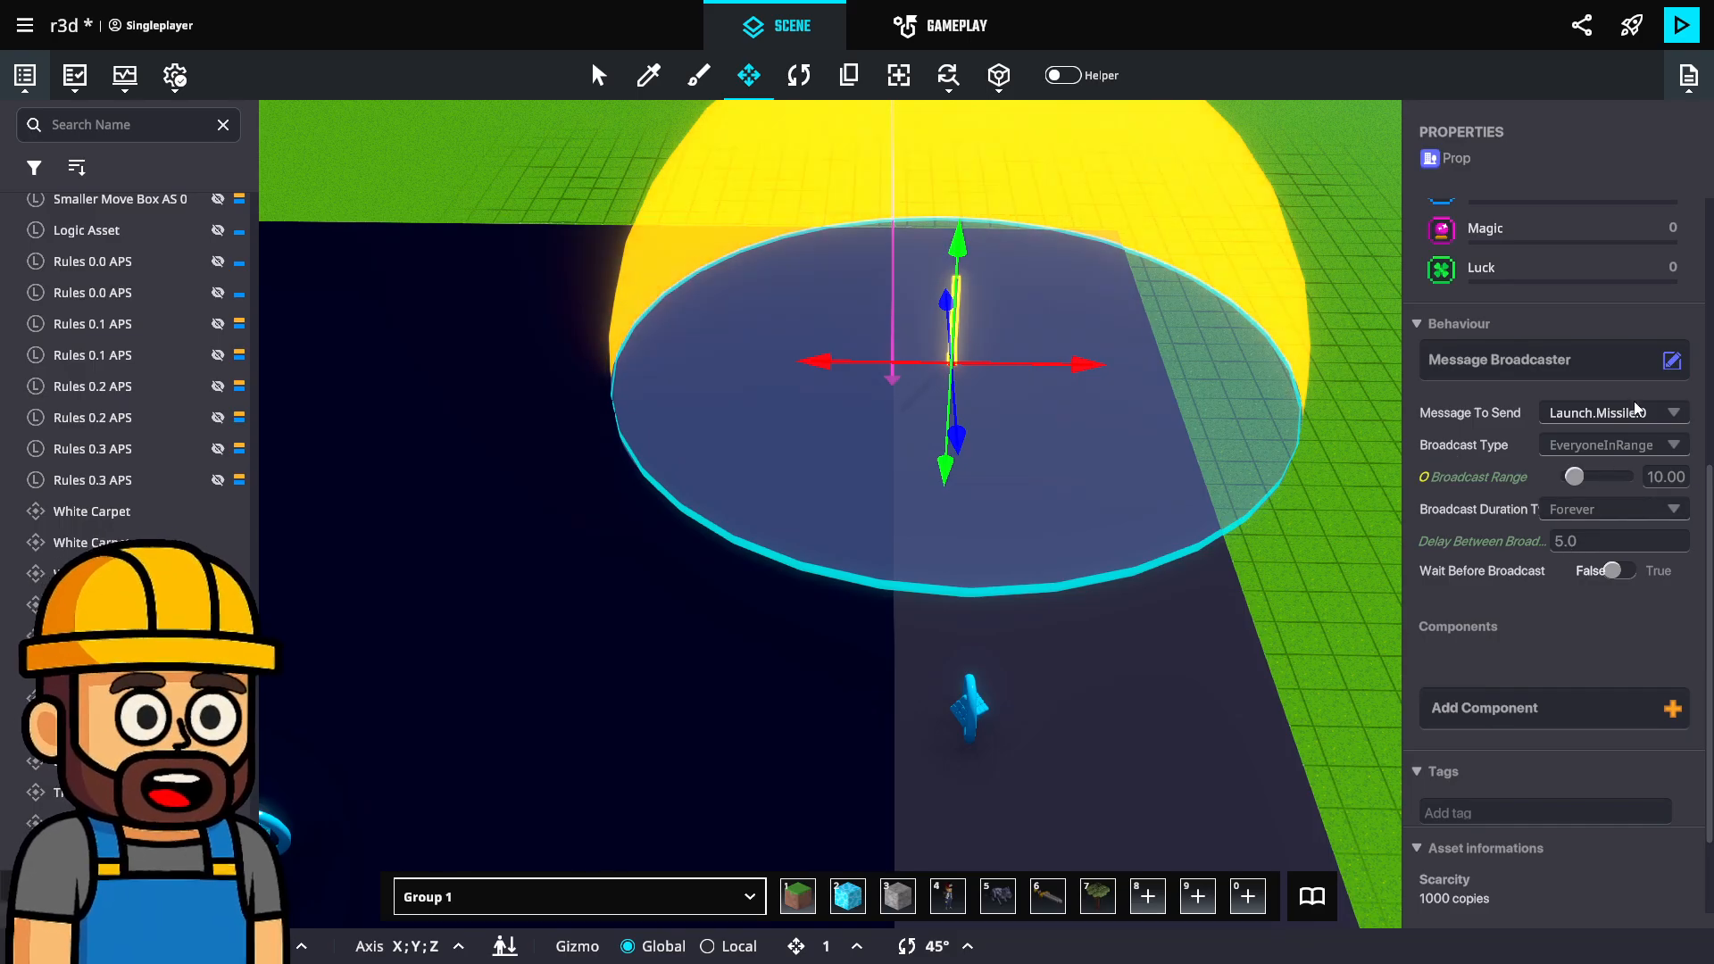
{"action": "scroll", "coordinate": [967, 460], "scroll_direction": "up", "scroll_amount": 1}
{"action": "scroll", "coordinate": [966, 460], "scroll_direction": "up", "scroll_amount": 1}
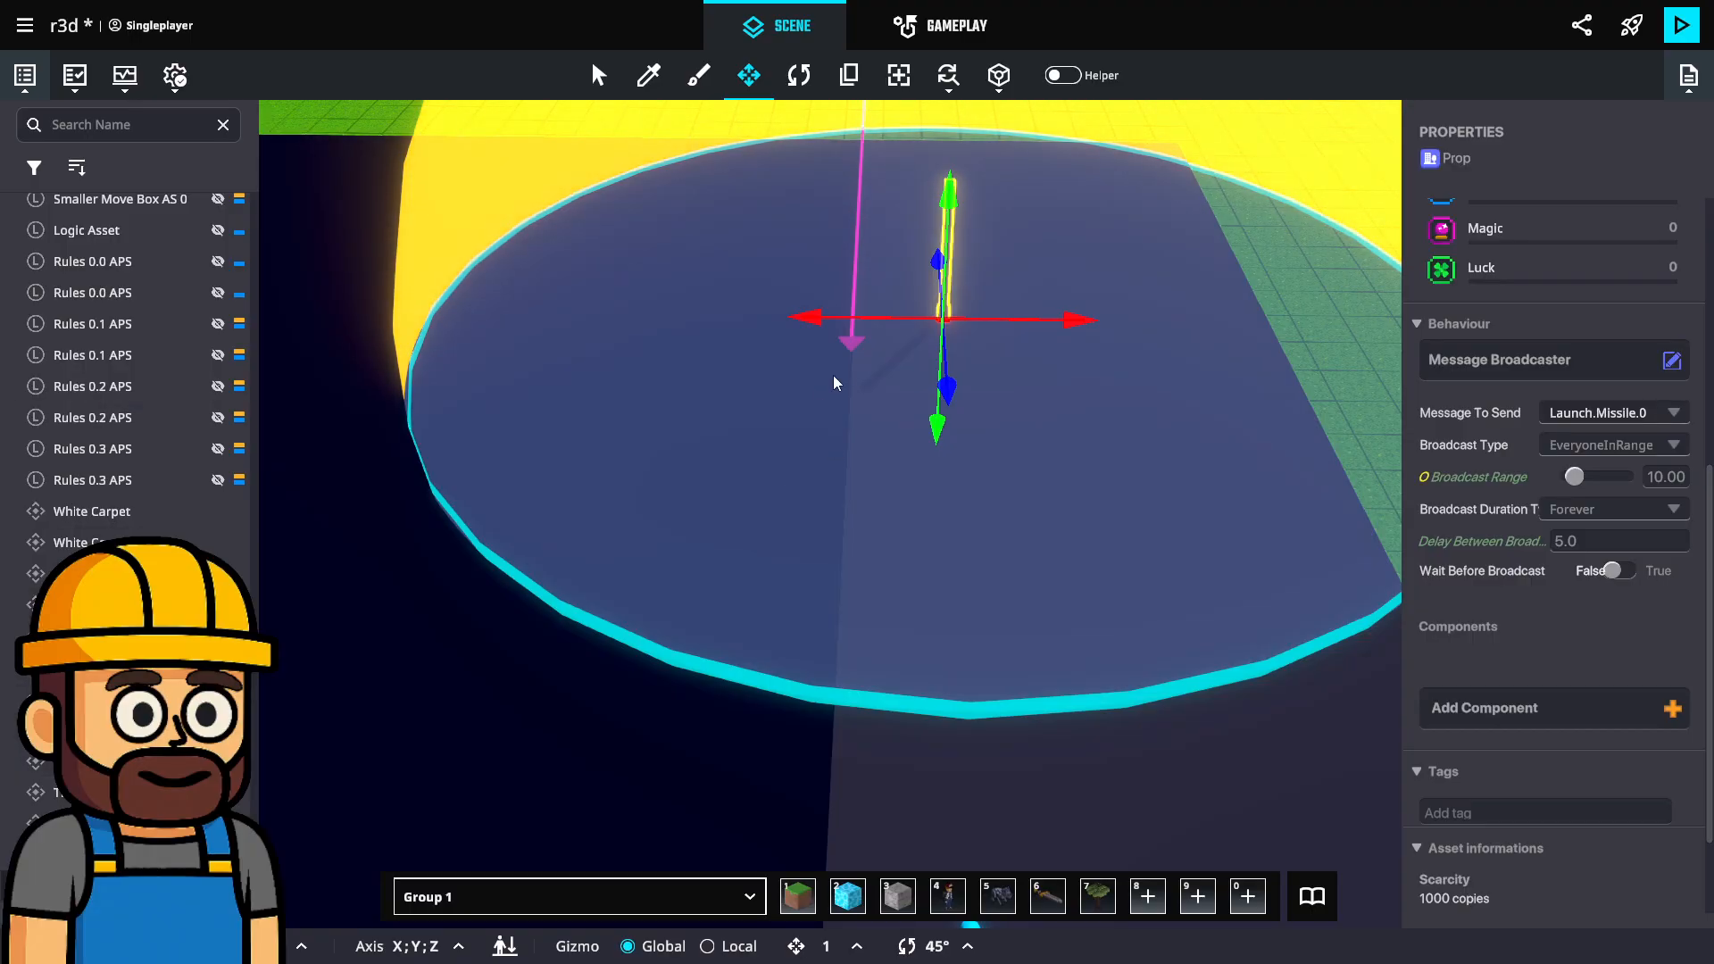
Check the Toggle settings of the magenta missile platform and the Asset Spawner and Speaker settings of Enemy Missile AS 0.
{"action": "left_click", "coordinate": [849, 345]}
{"action": "scroll", "coordinate": [1564, 591], "scroll_direction": "down", "scroll_amount": 4}
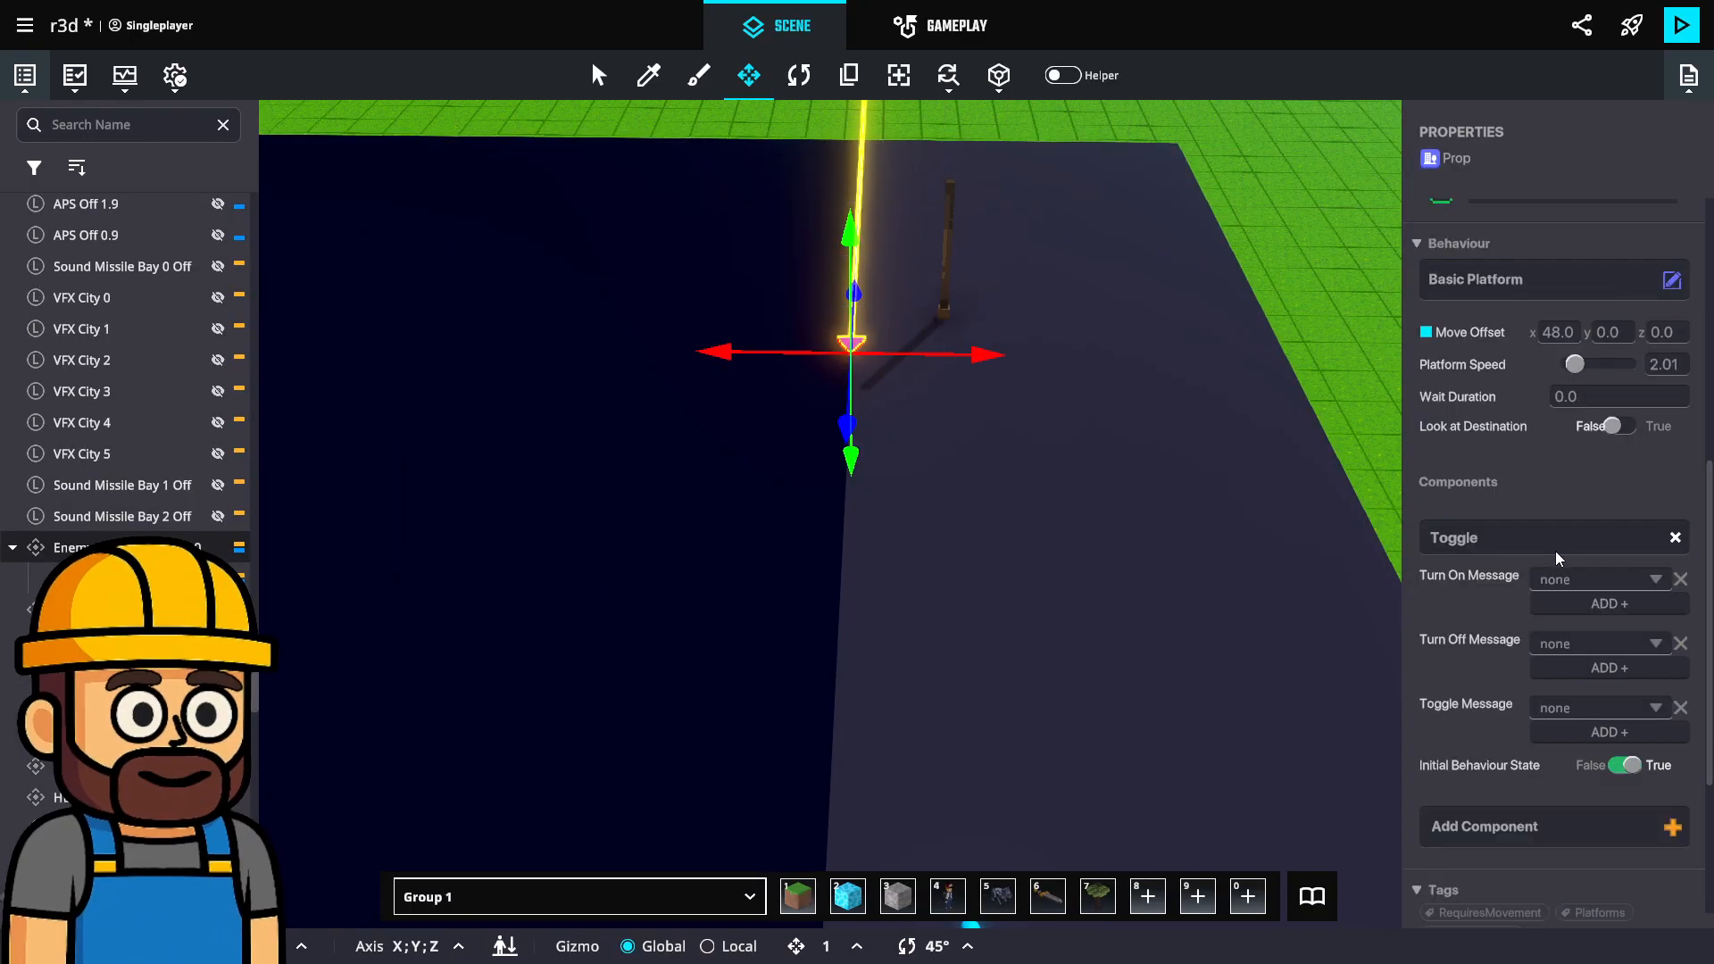
{"action": "left_click", "coordinate": [134, 577]}
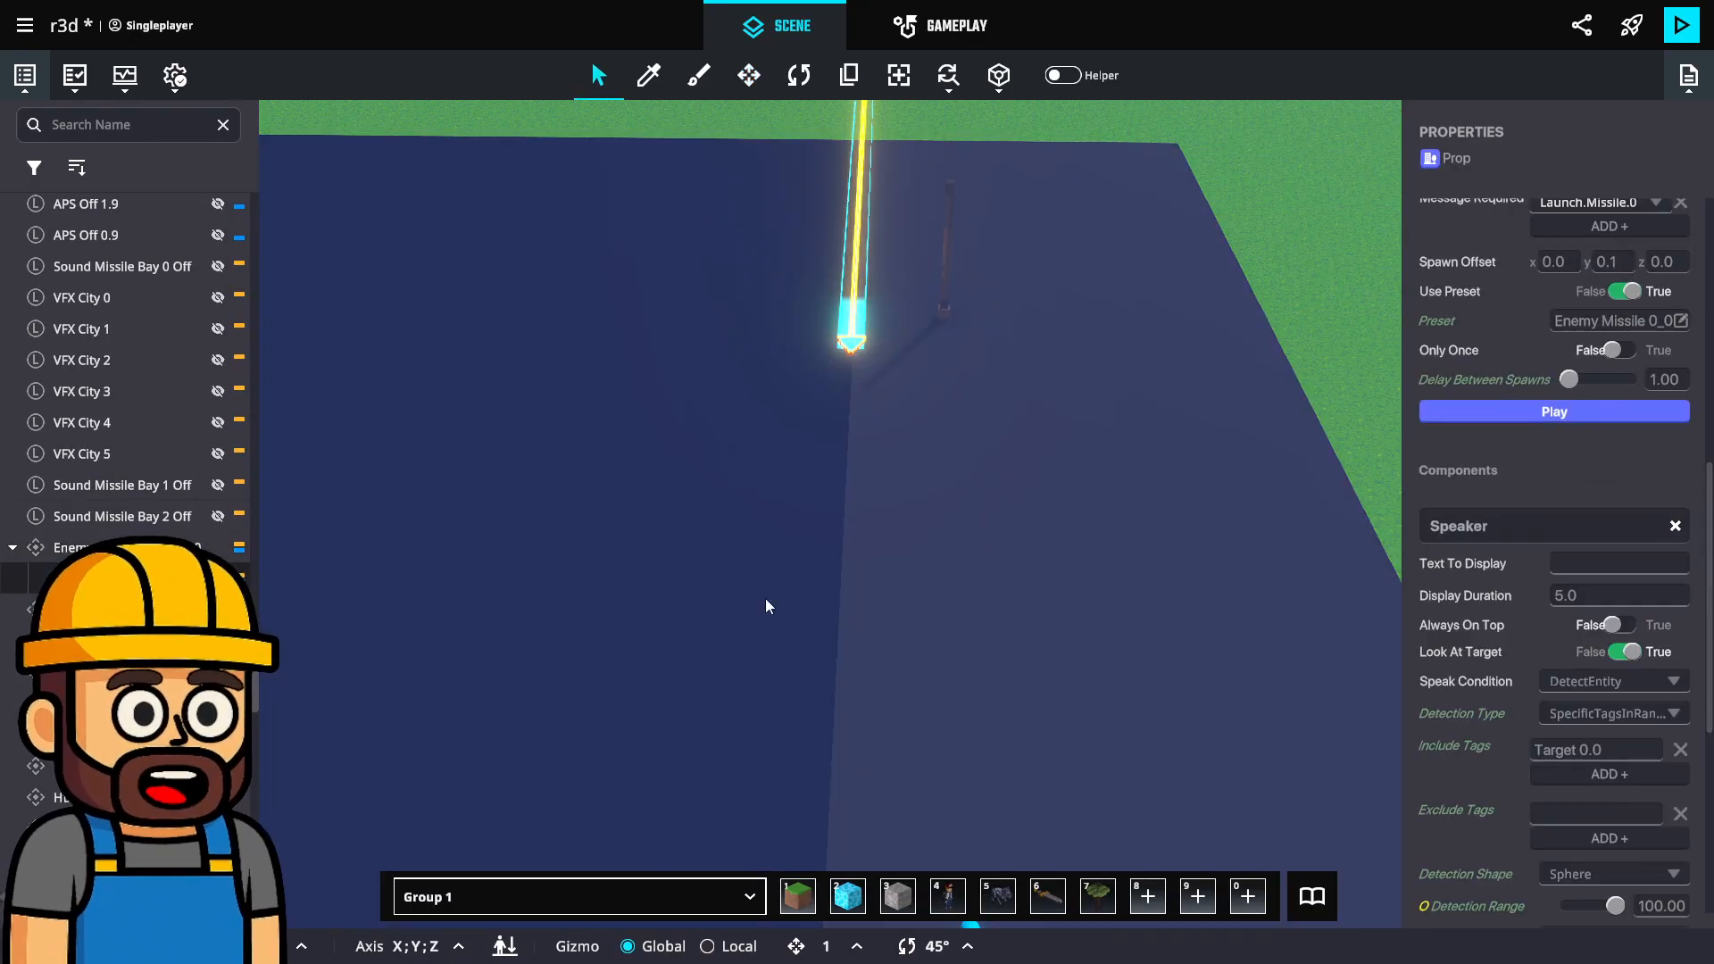
{"action": "scroll", "coordinate": [1545, 463], "scroll_direction": "down", "scroll_amount": 2}
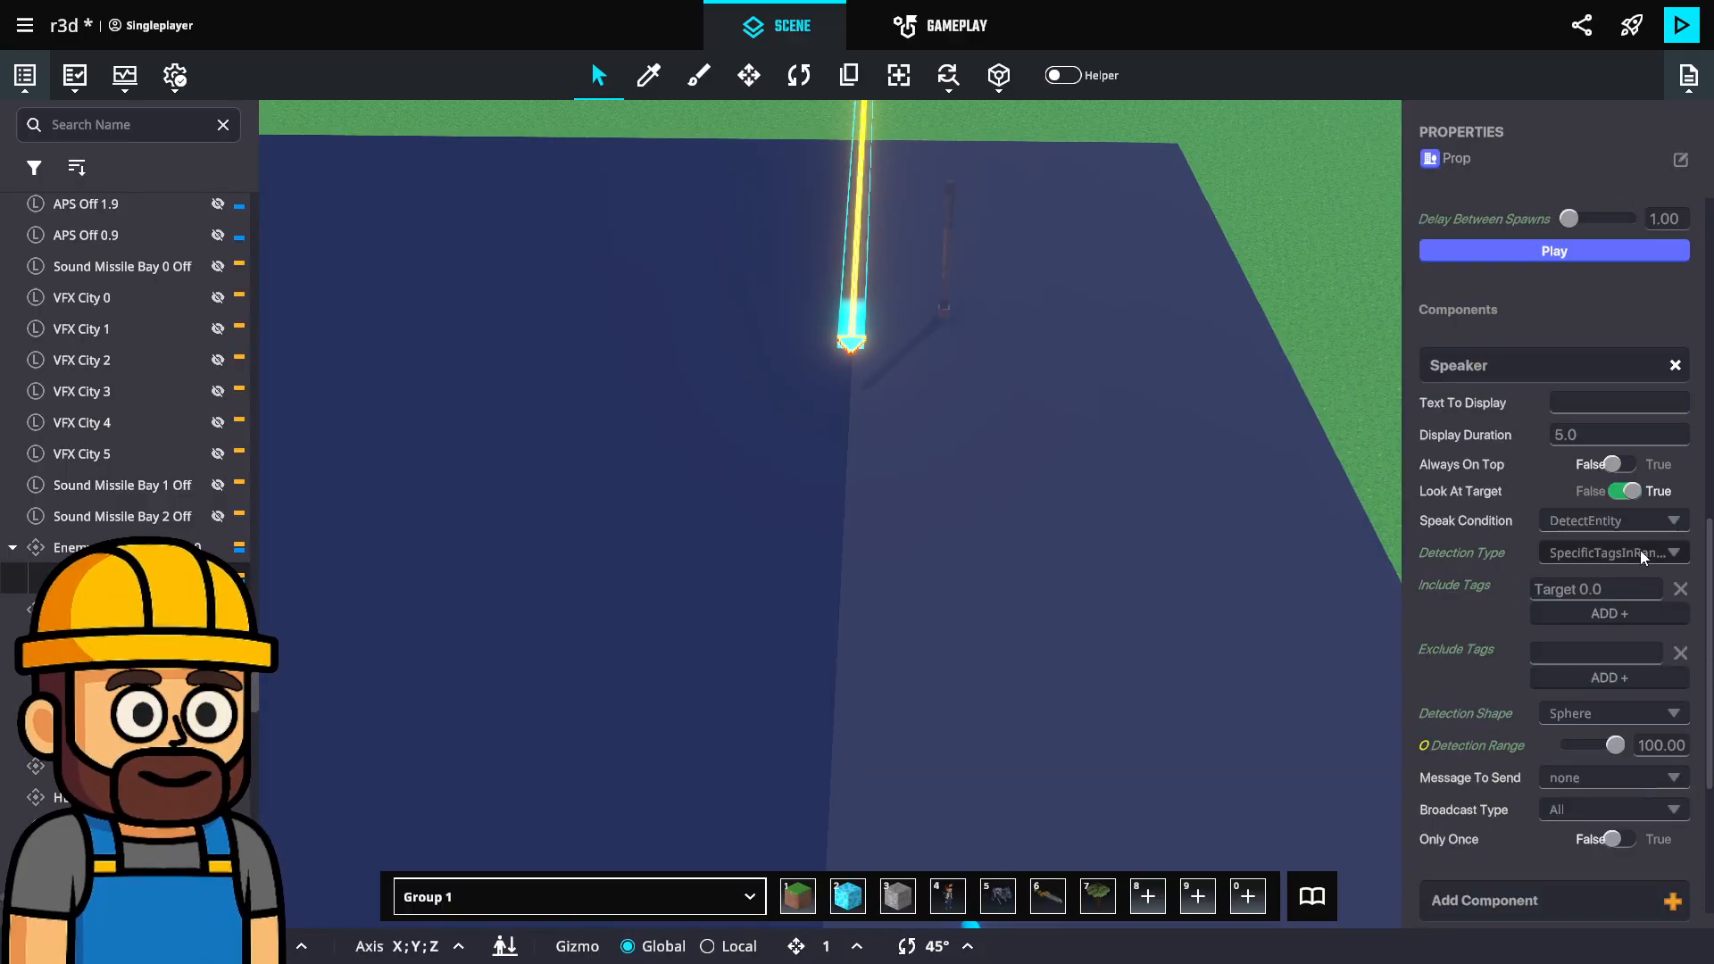
{"action": "scroll", "coordinate": [1296, 378], "scroll_direction": "down", "scroll_amount": 1}
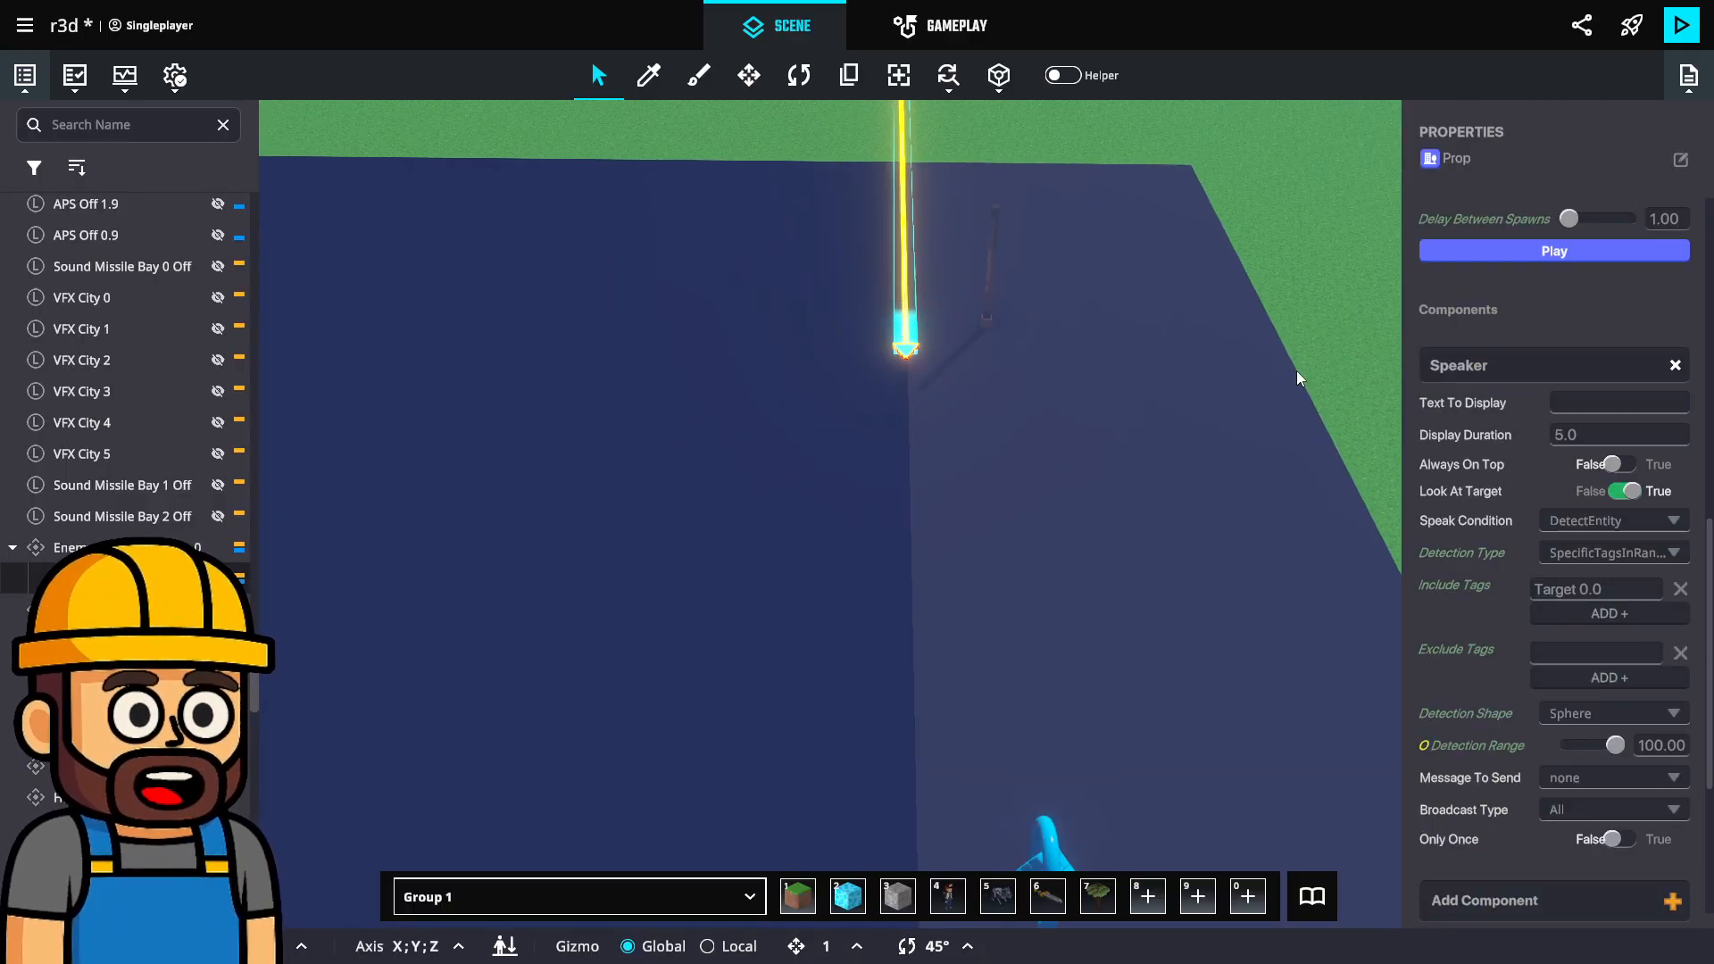
Set the pole's broadcast range to 100.
{"action": "left_click", "coordinate": [984, 287]}
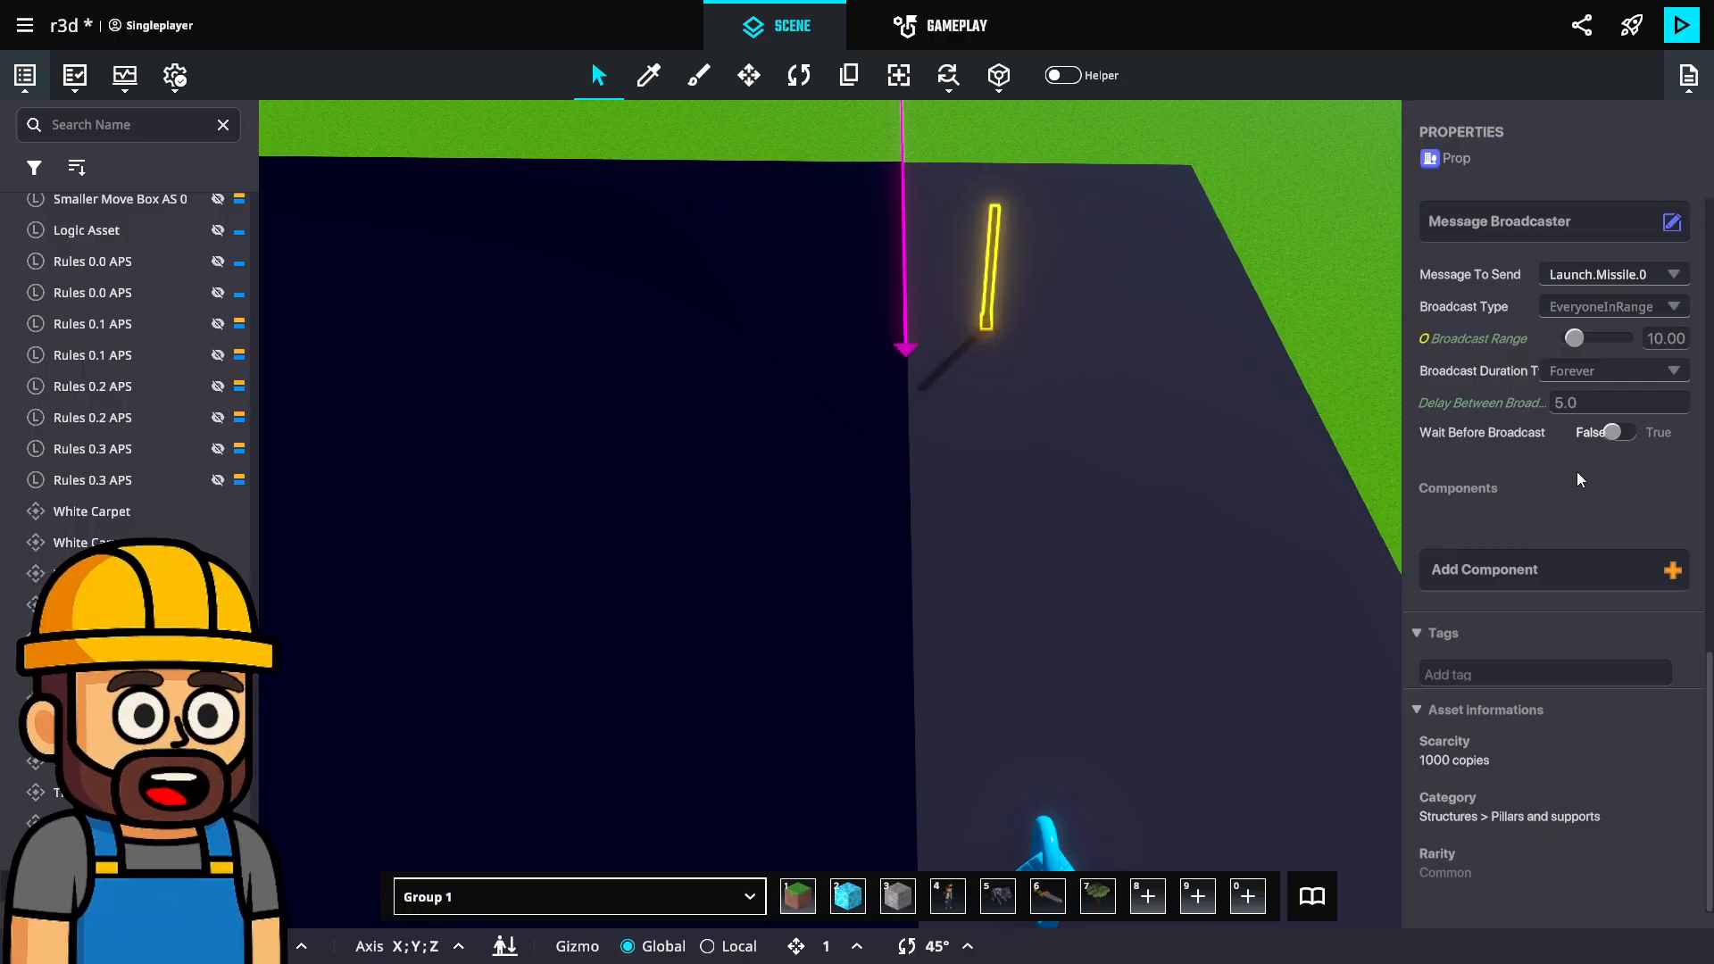
{"action": "left_click", "coordinate": [1662, 336]}
{"action": "type", "text": "0"}
{"action": "key", "text": "Return"}
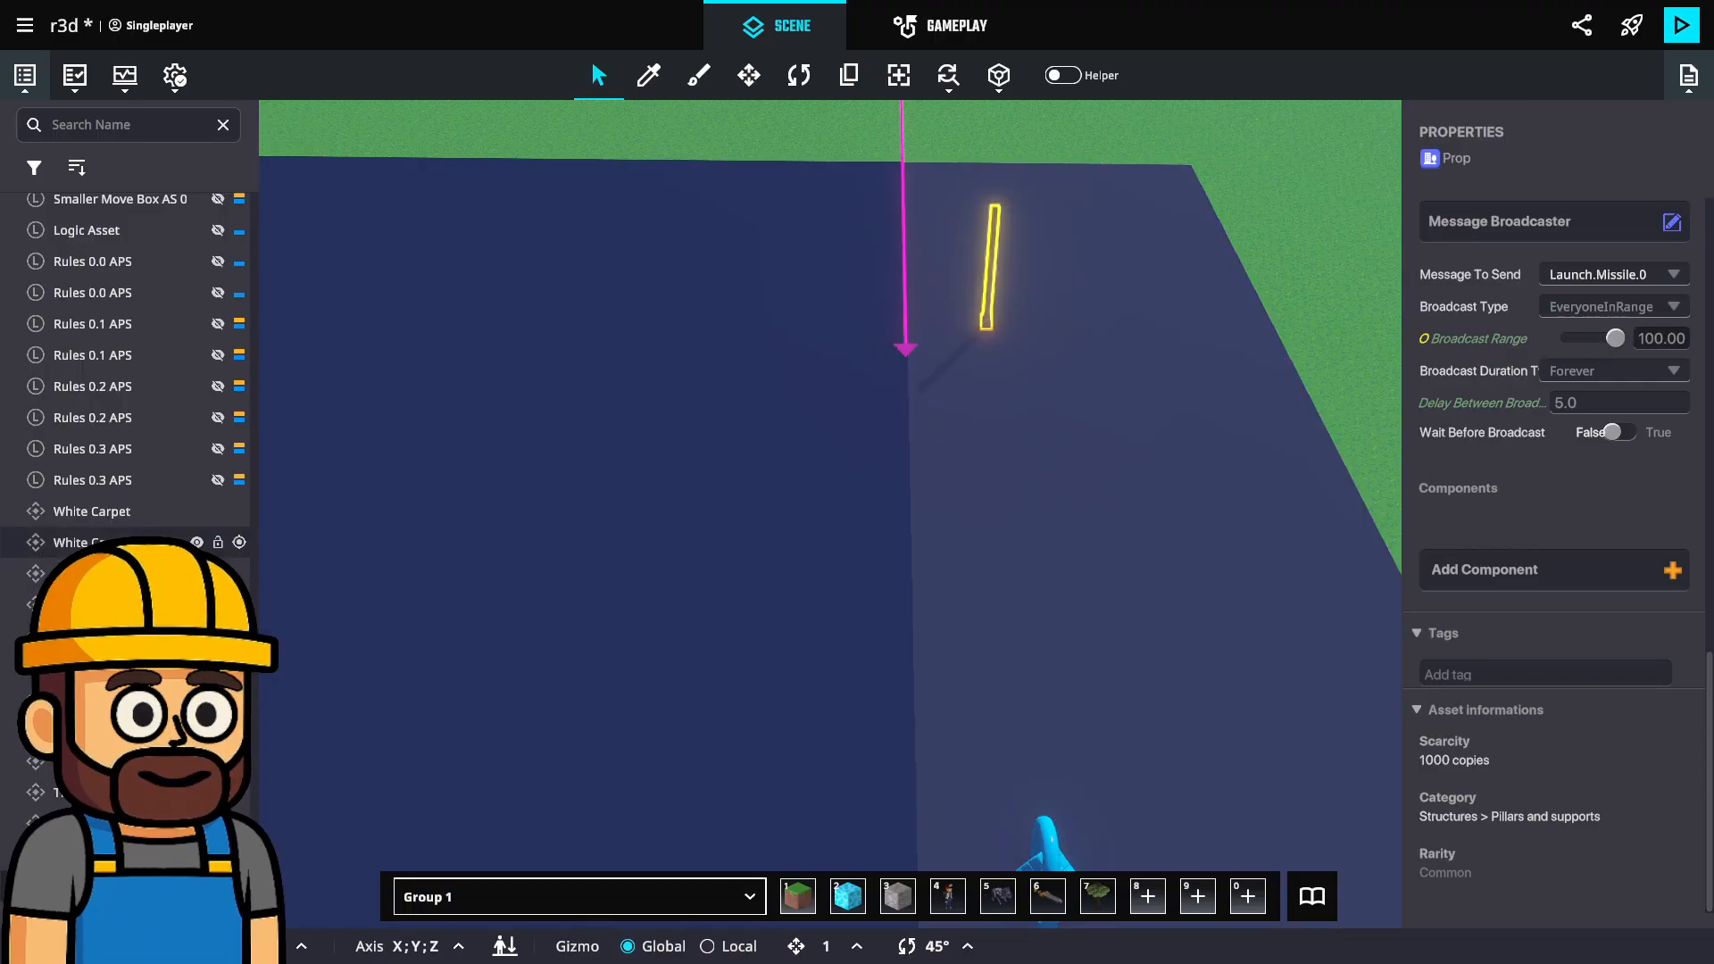
Review the missile platform and its spawner's settings, then play-test the missile launches and return to the scene.
{"action": "left_click", "coordinate": [904, 350]}
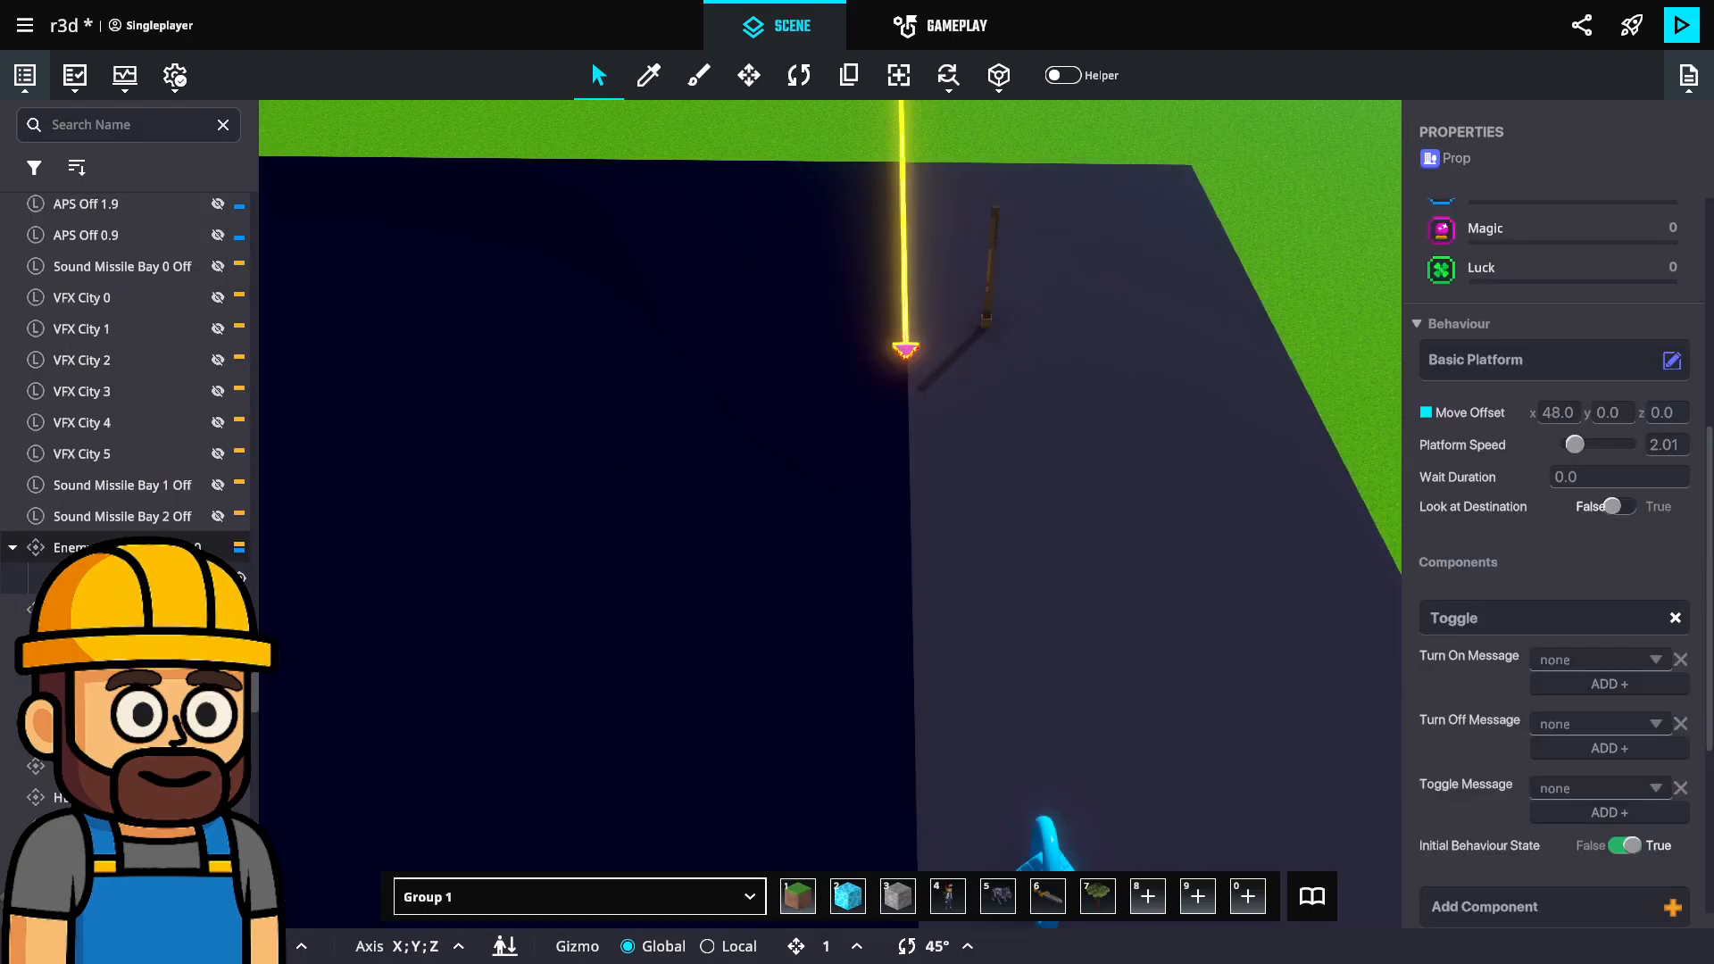
{"action": "scroll", "coordinate": [1614, 738], "scroll_direction": "down", "scroll_amount": 10}
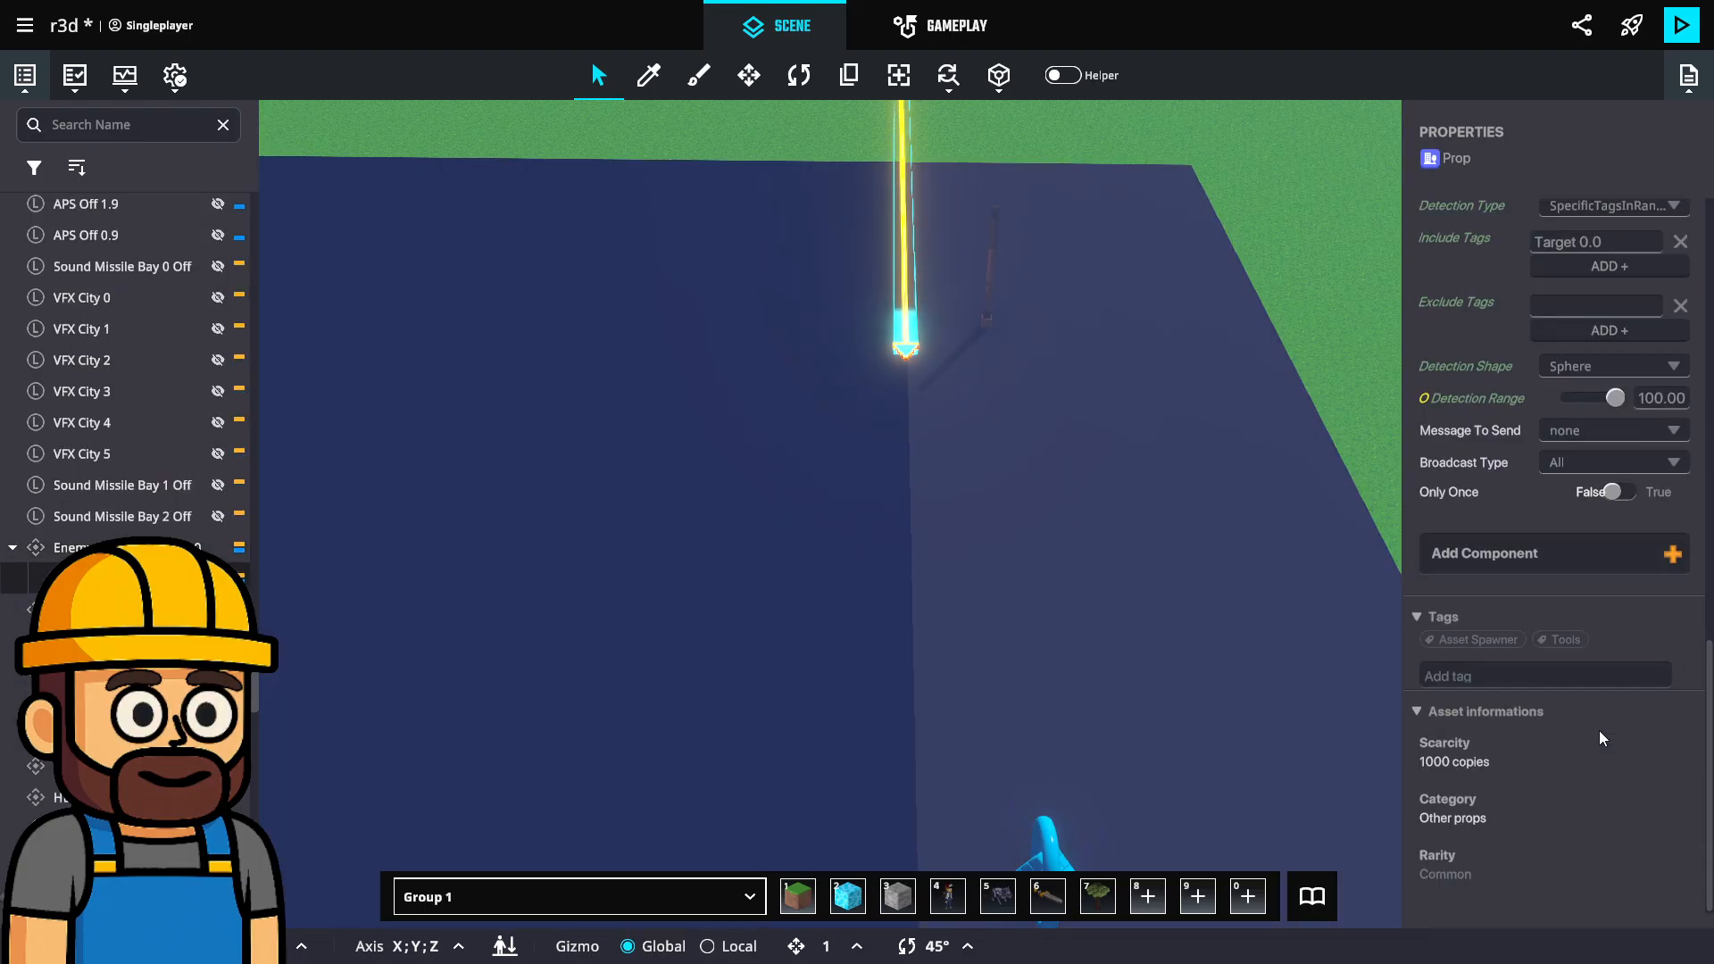
{"action": "left_click", "coordinate": [1678, 23]}
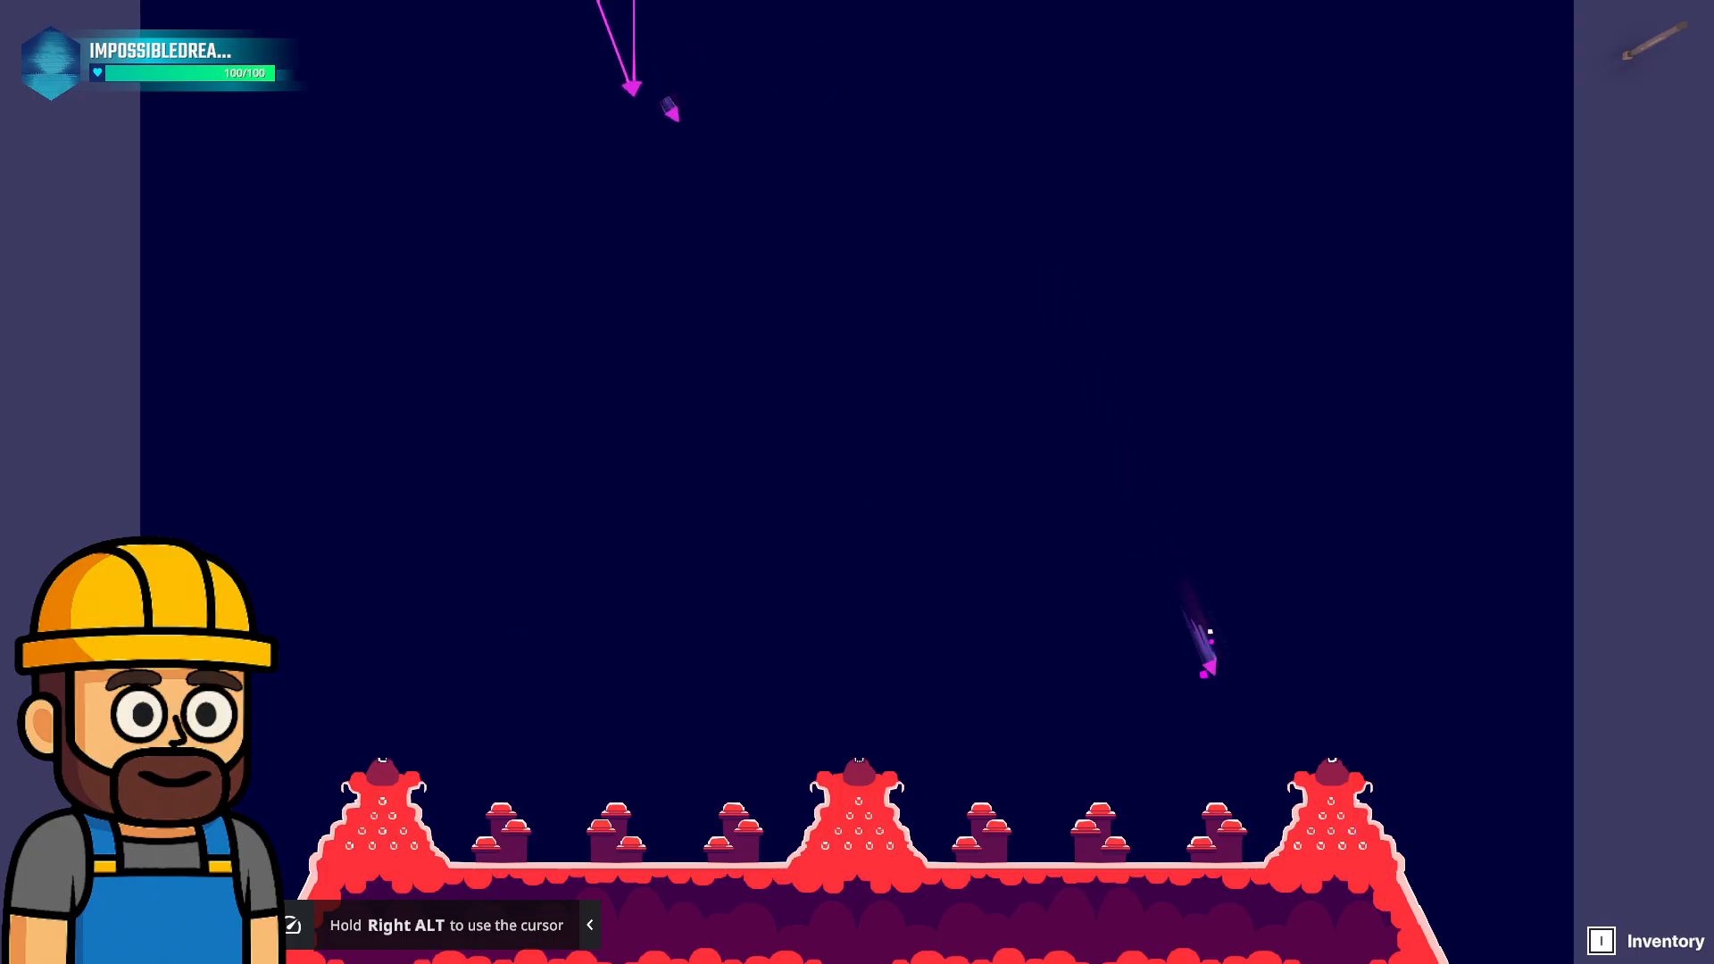
{"action": "key", "text": "Escape"}
Add Left.Down.Title.0.True as a second required message for the reticle's Asset Spawner.
{"action": "middle_click_drag", "start_coordinate": [509, 559], "coordinate": [906, 533]}
{"action": "scroll", "coordinate": [808, 534], "scroll_direction": "down", "scroll_amount": 4}
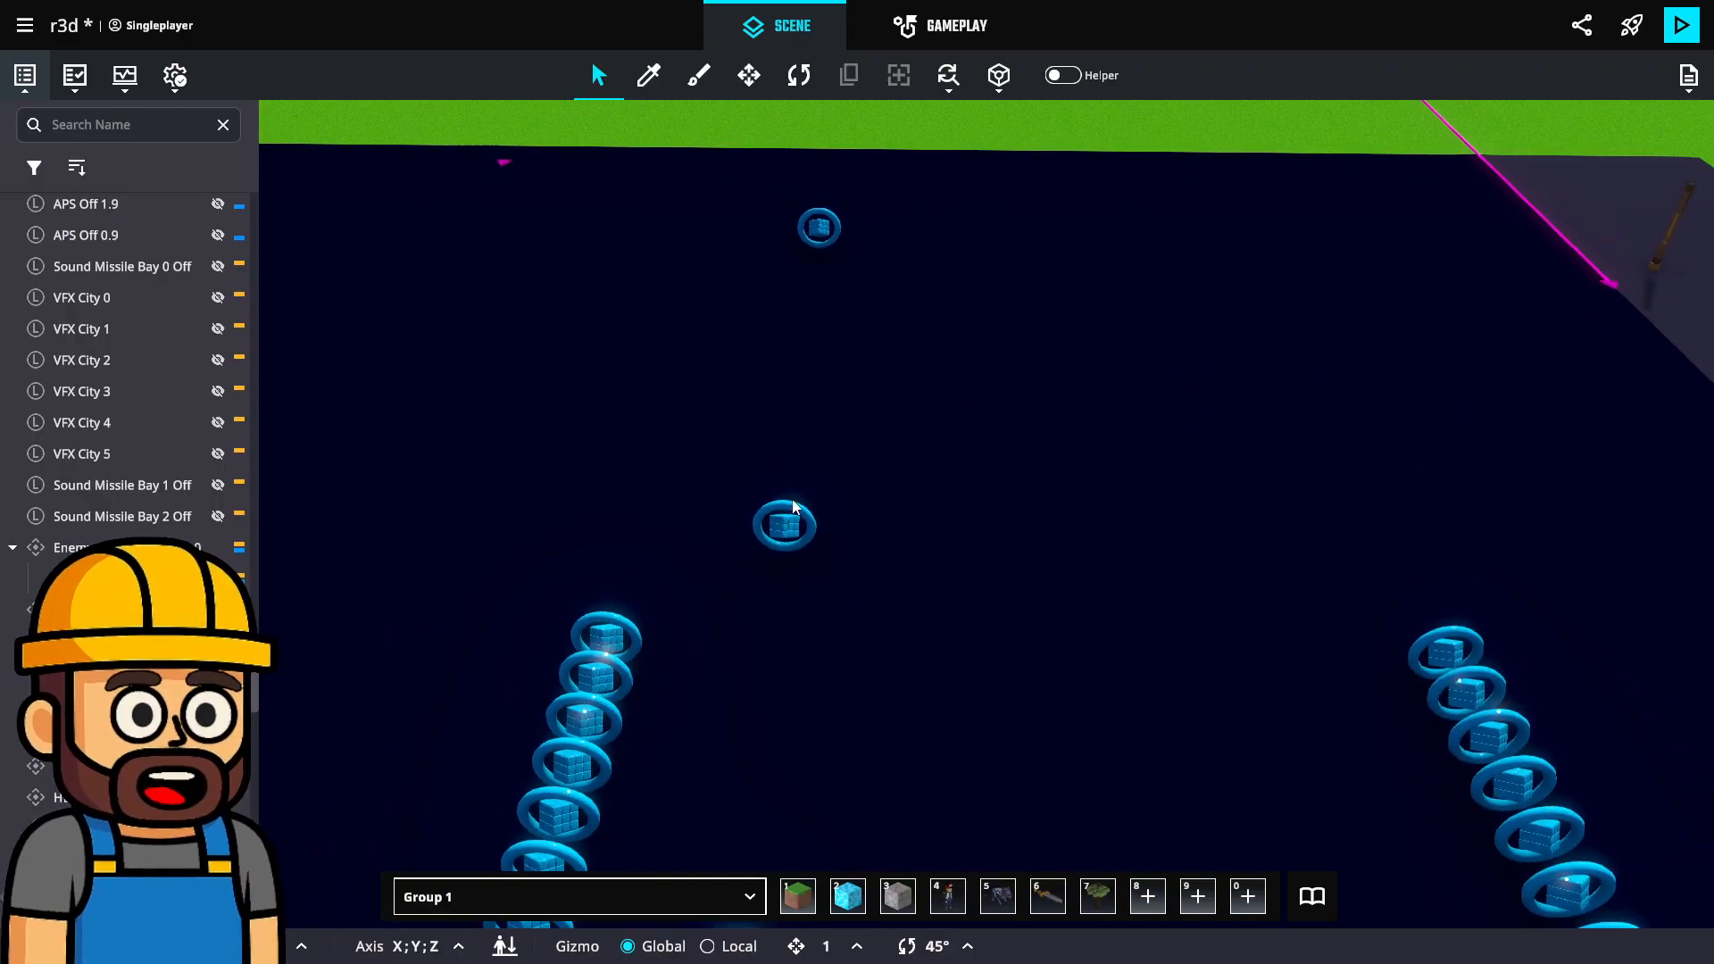
{"action": "right_click_drag", "start_coordinate": [791, 505], "coordinate": [973, 415]}
{"action": "left_click", "coordinate": [1026, 421]}
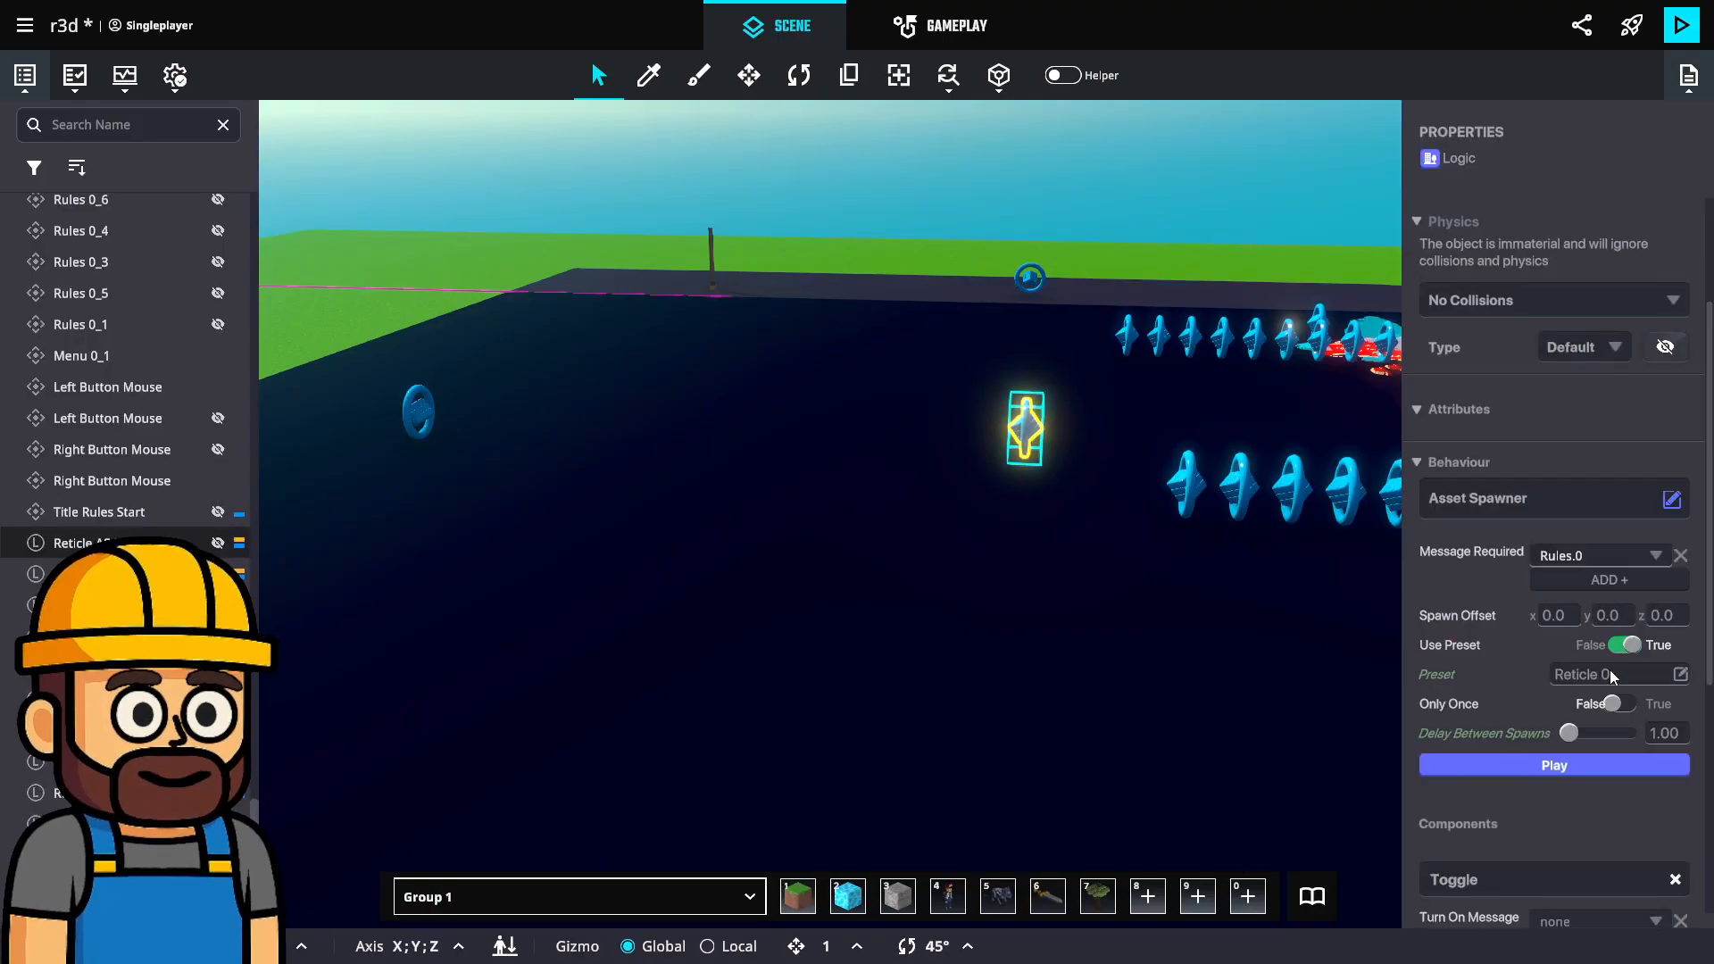
{"action": "left_click", "coordinate": [1609, 579]}
{"action": "left_click", "coordinate": [1593, 583]}
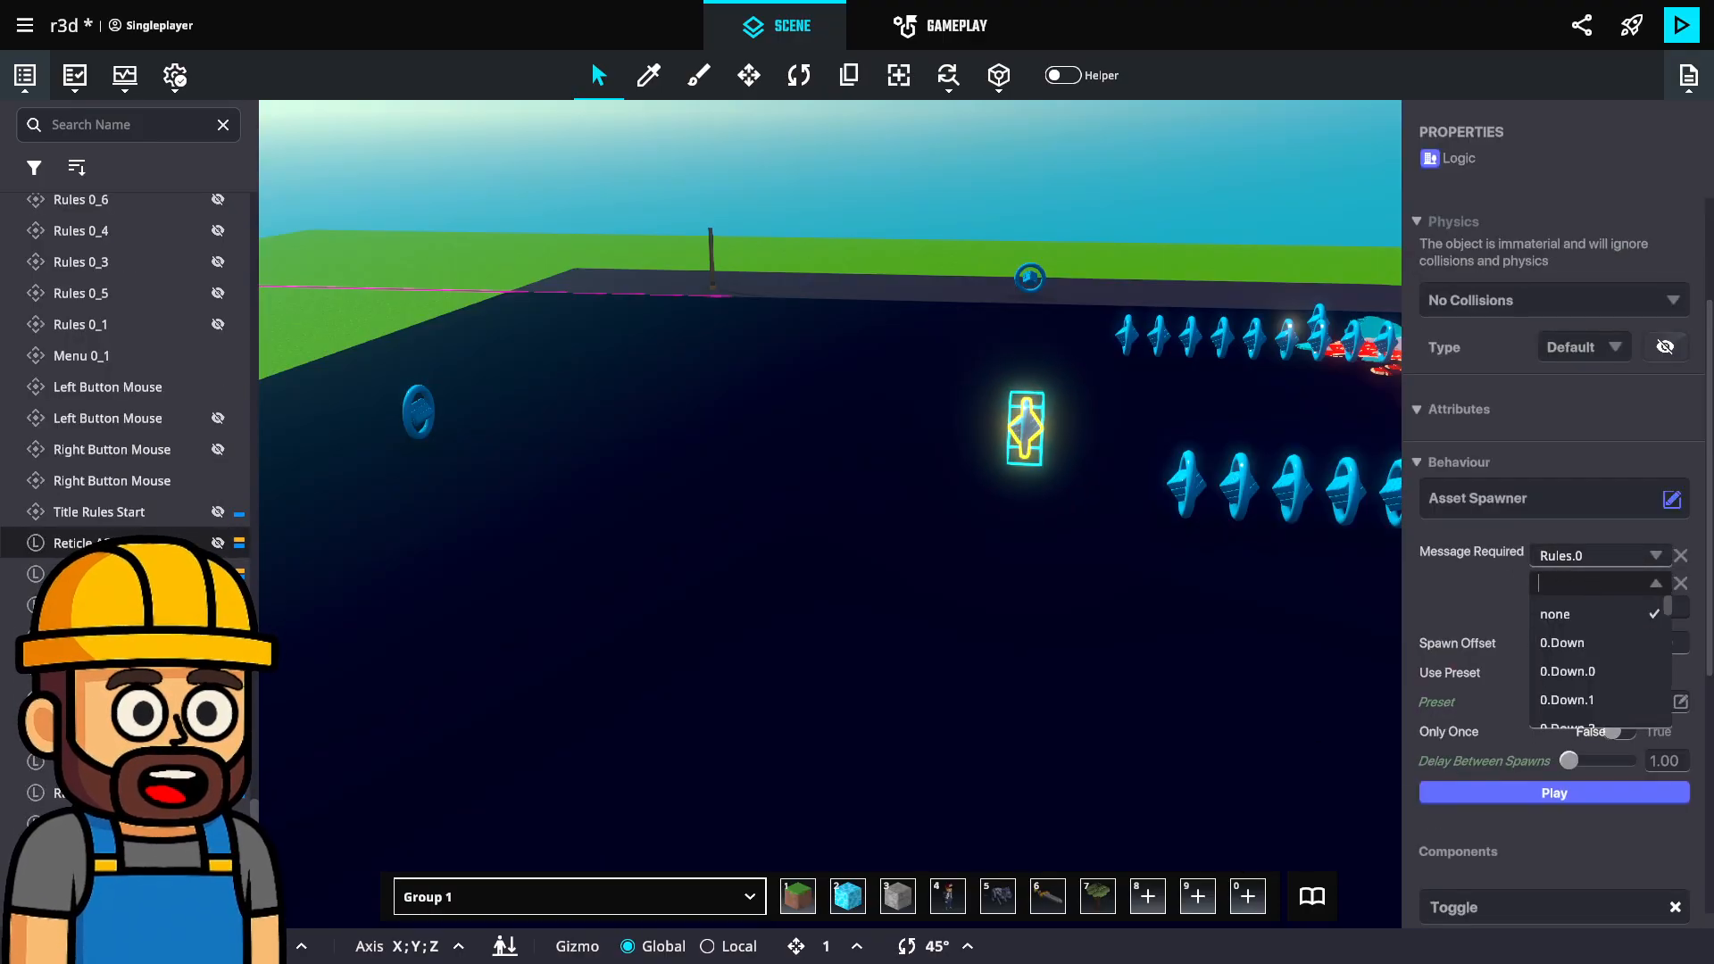
{"action": "type", "text": "Left."}
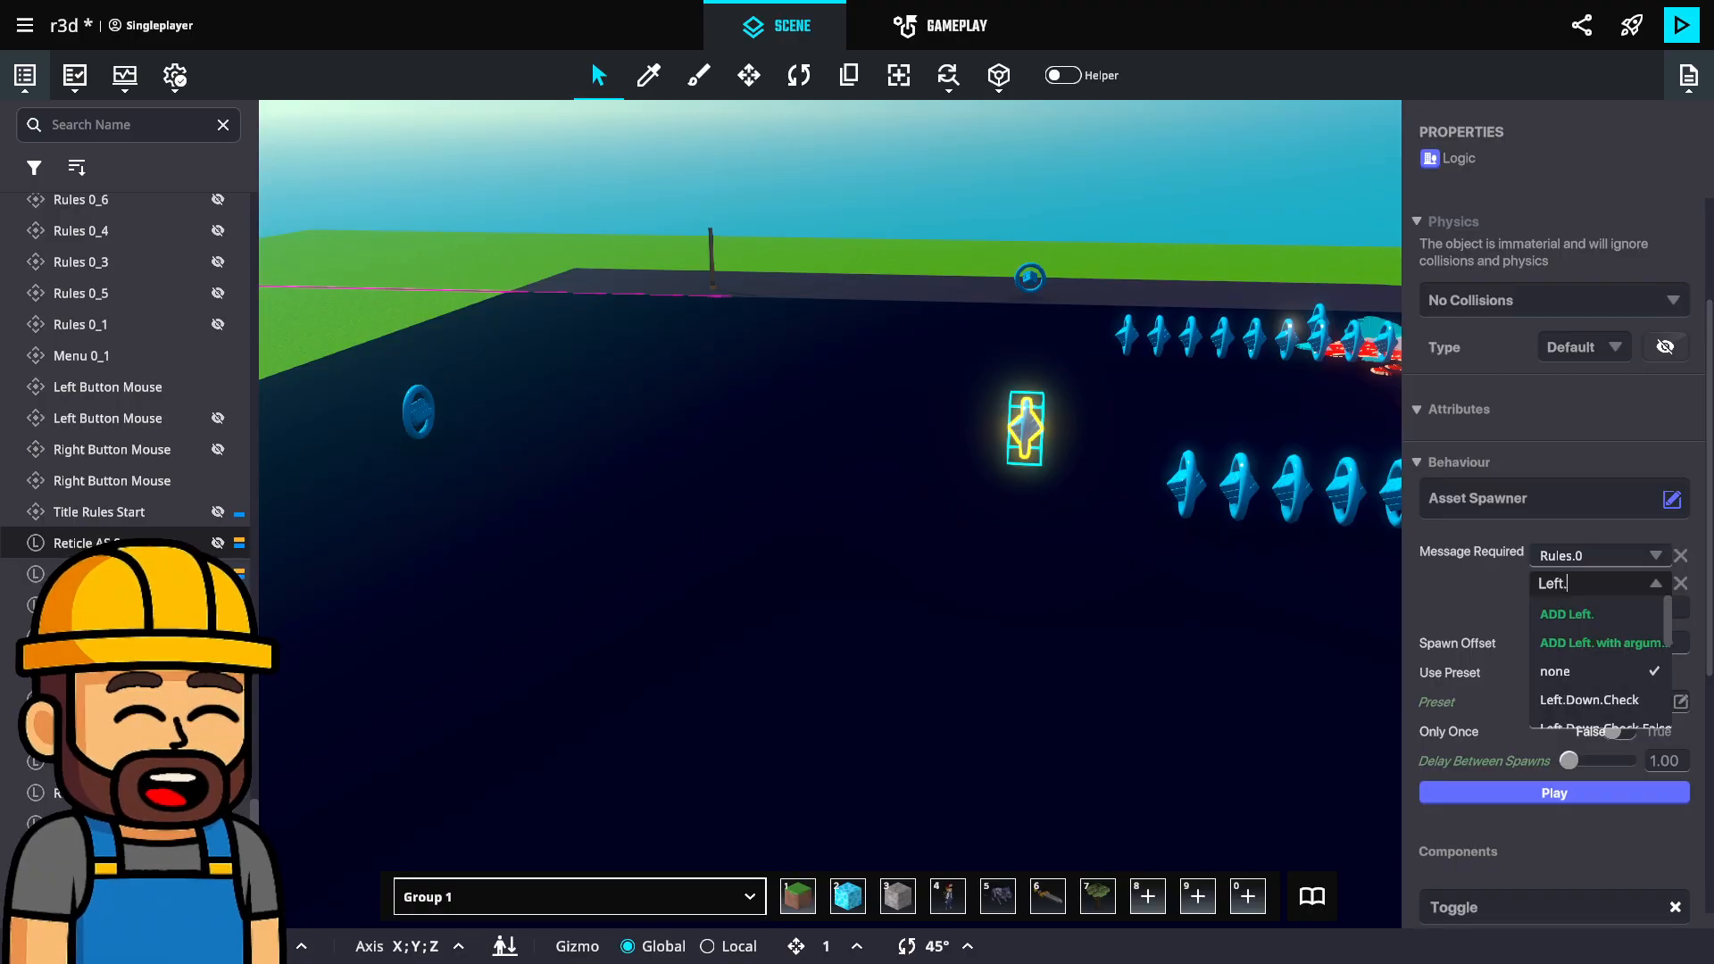
{"action": "scroll", "coordinate": [1545, 719], "scroll_direction": "down", "scroll_amount": 3}
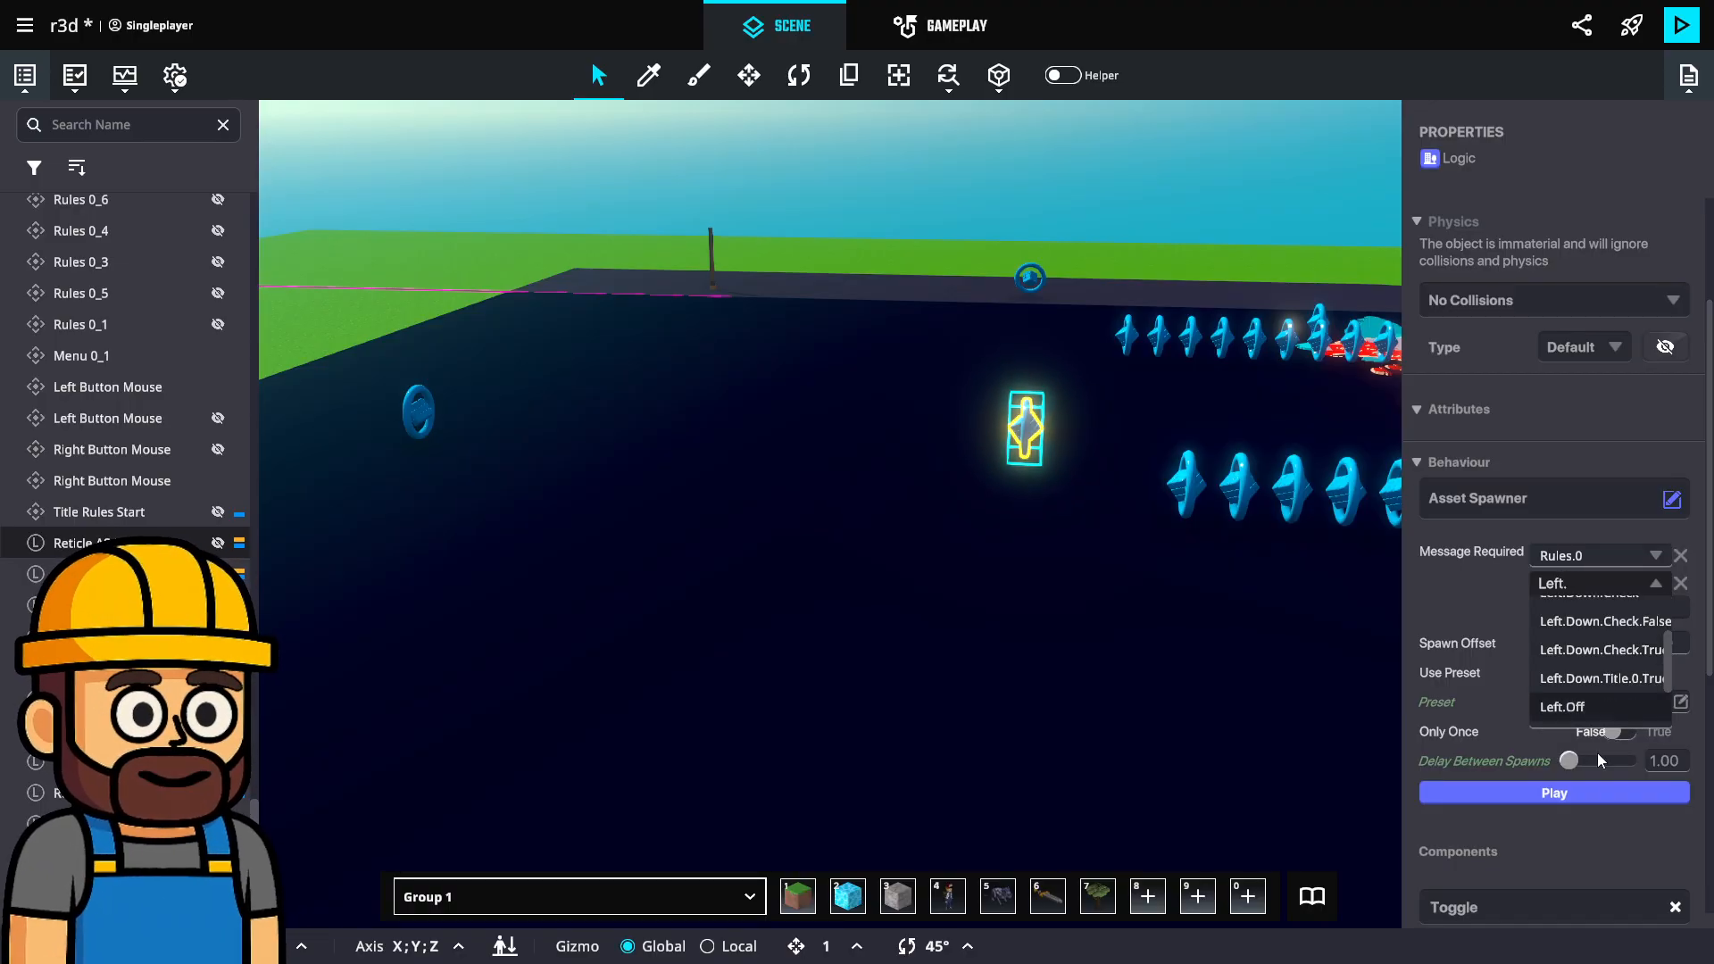
{"action": "left_click", "coordinate": [1607, 677]}
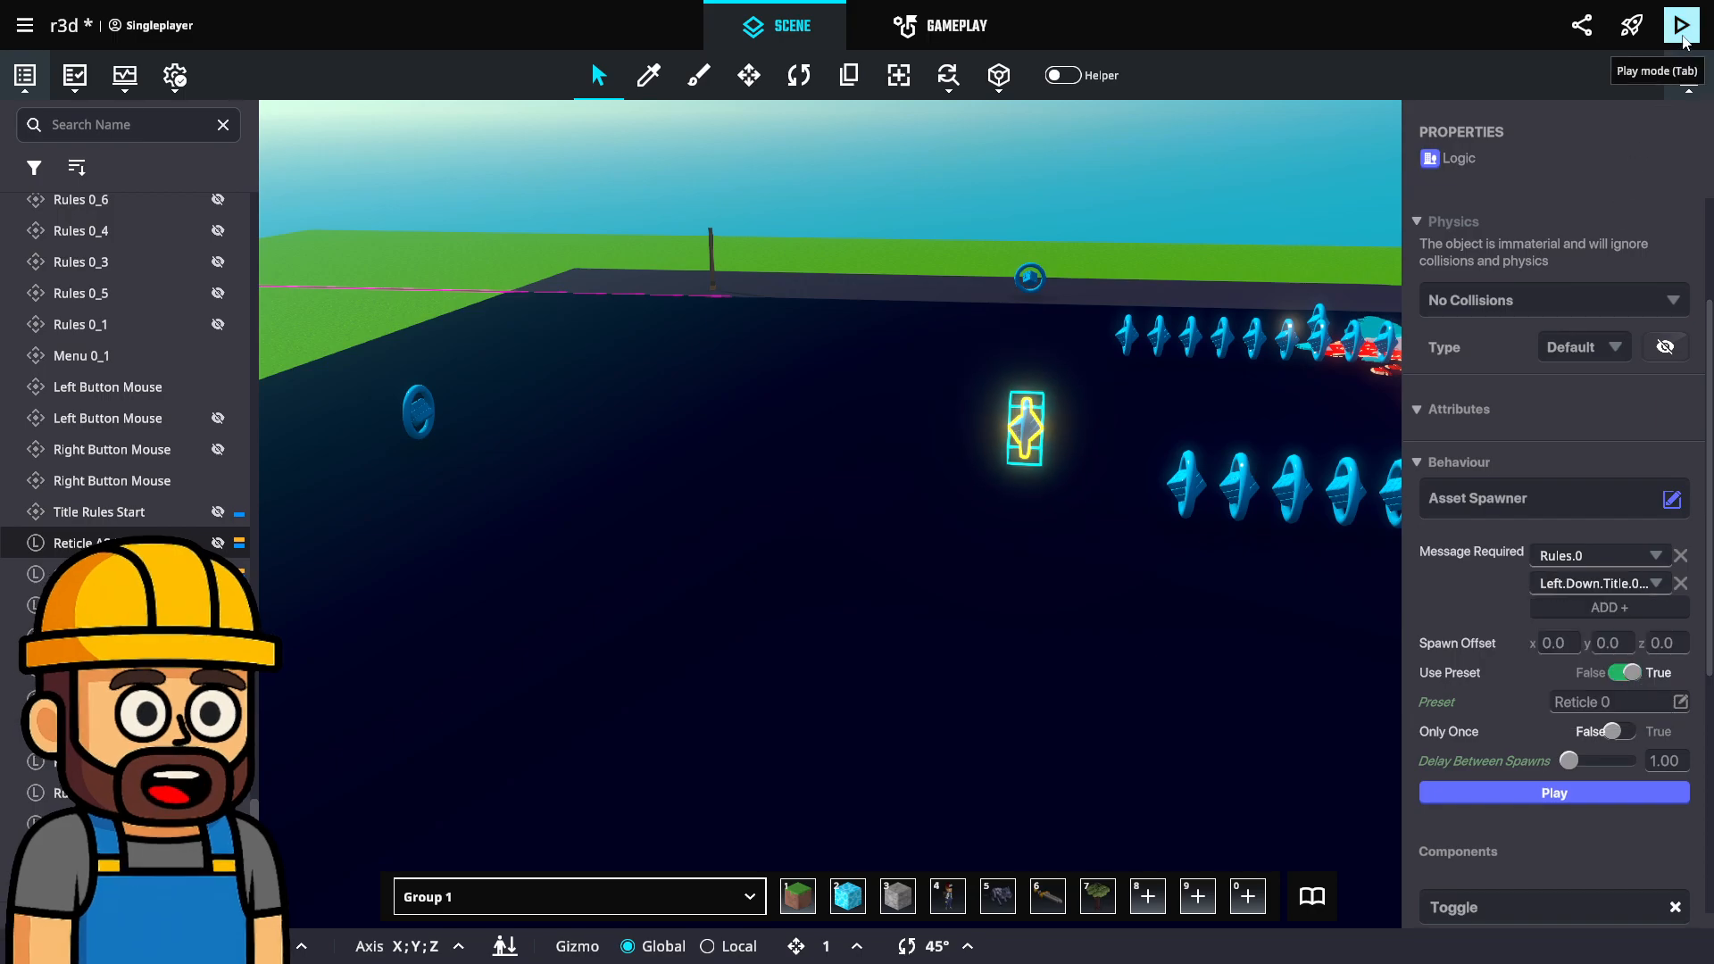
Play-test the reticle by firing at the incoming enemy missiles, and return to the scene.
{"action": "left_click", "coordinate": [1681, 25]}
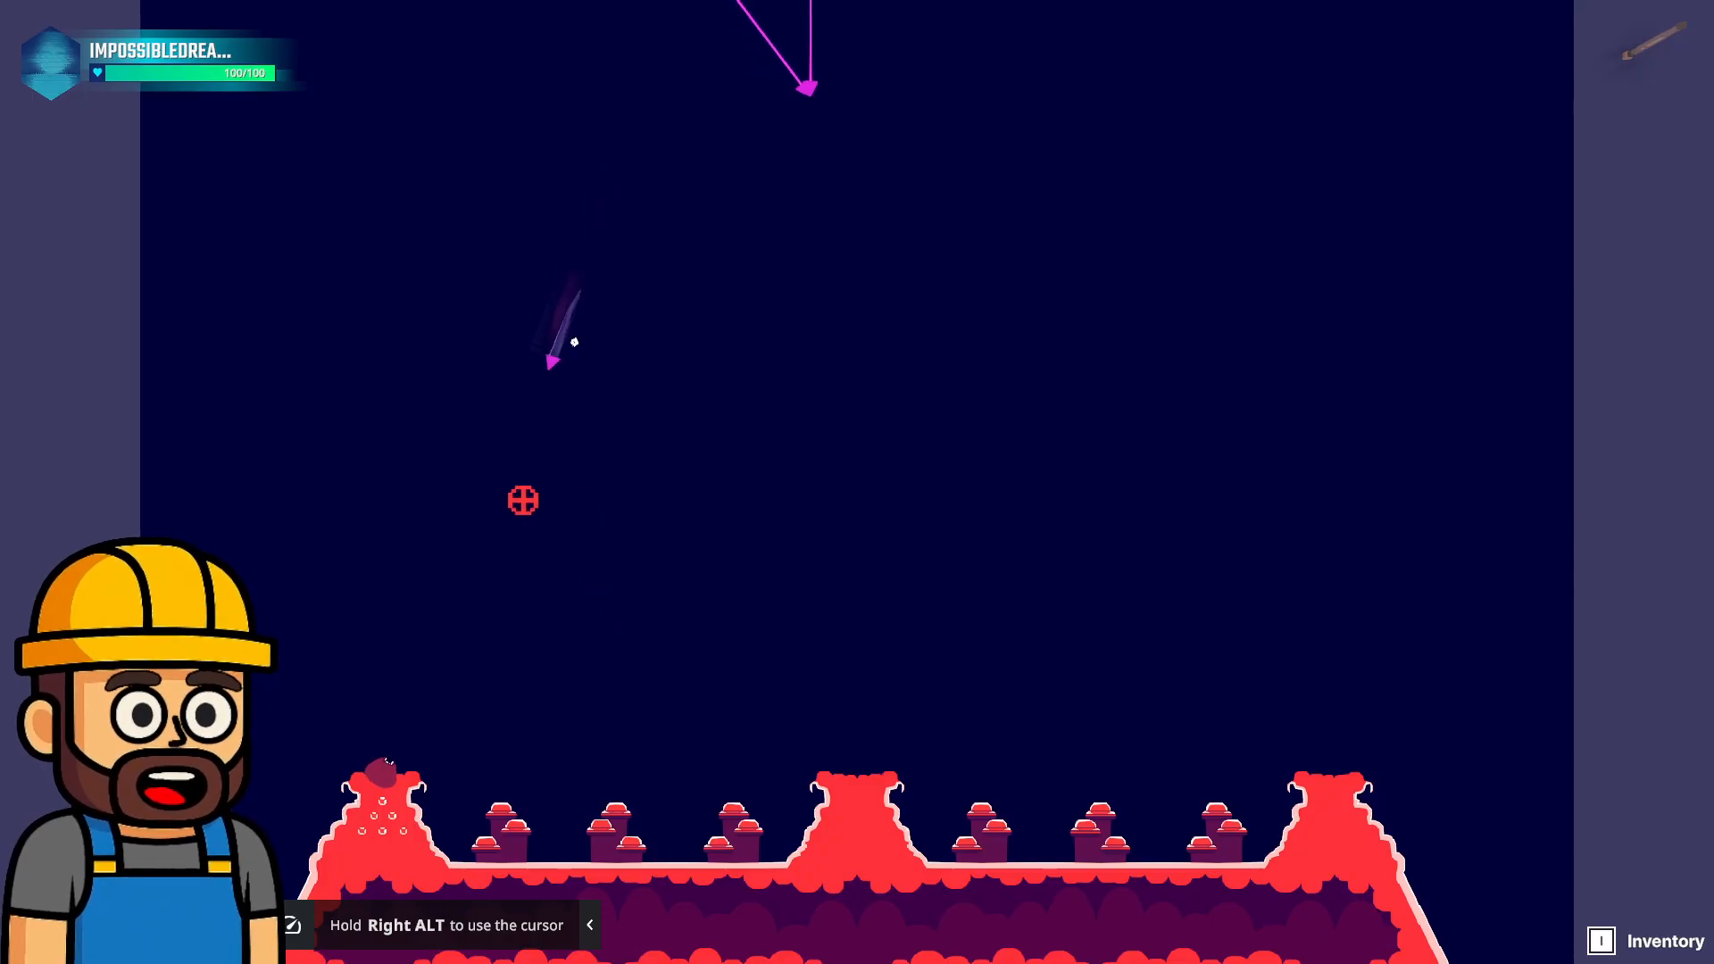
{"action": "left_click", "coordinate": [513, 500]}
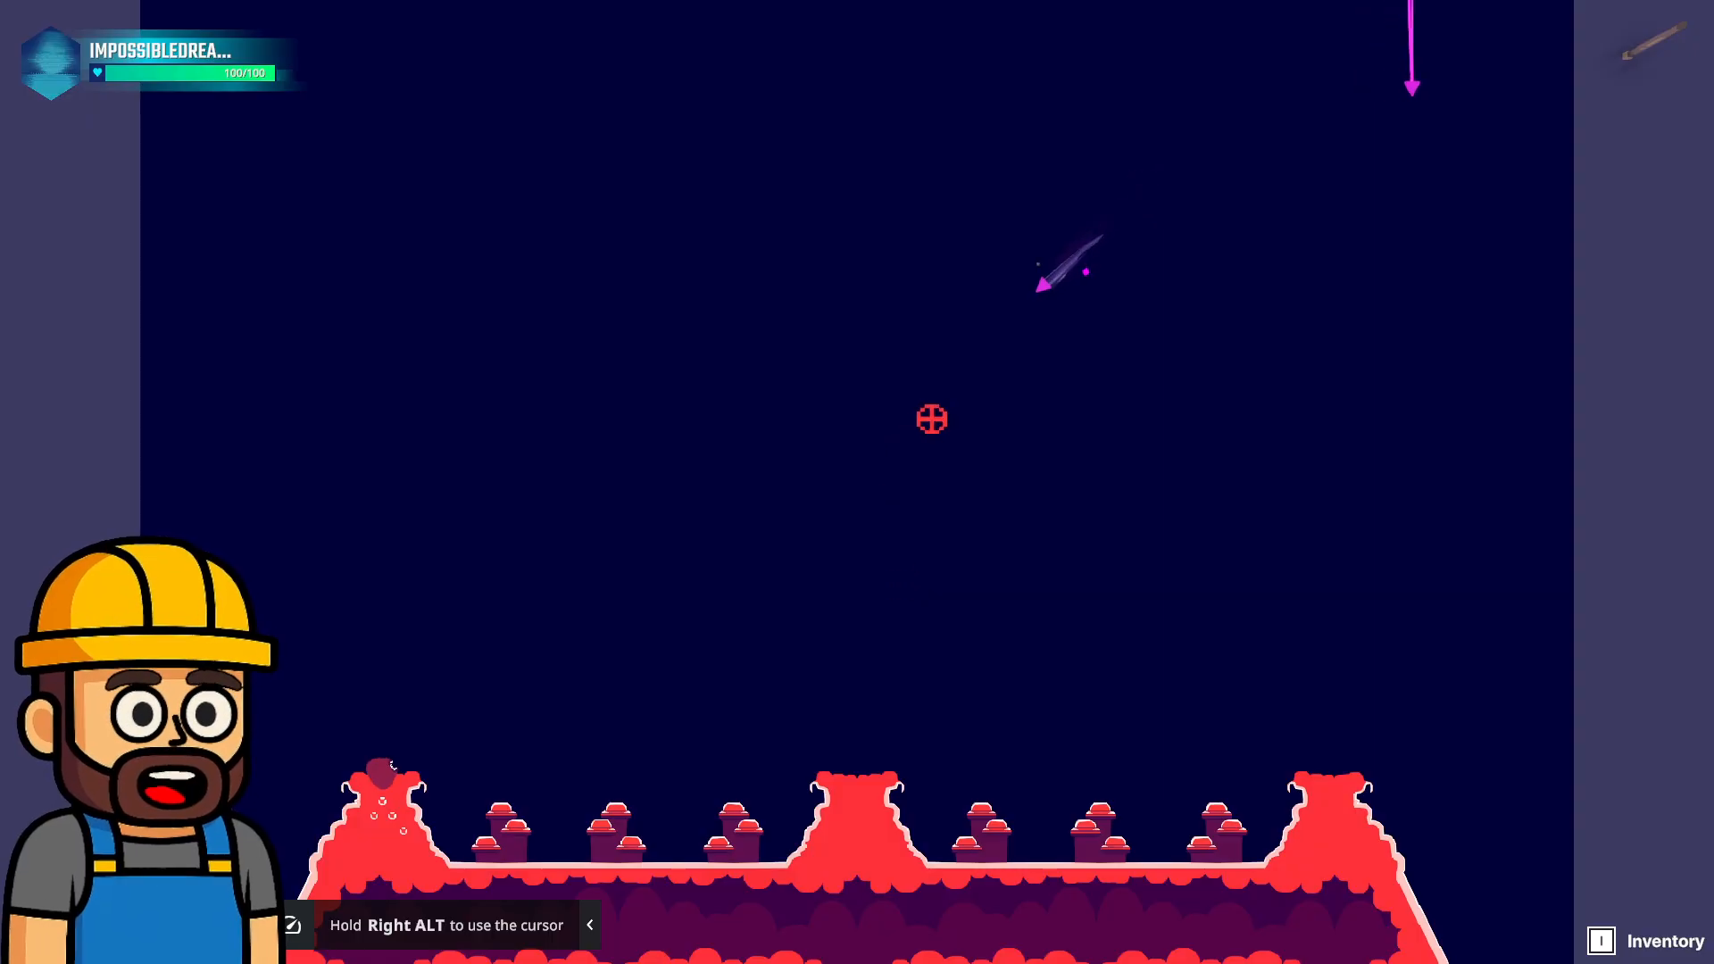
{"action": "left_click", "coordinate": [979, 397]}
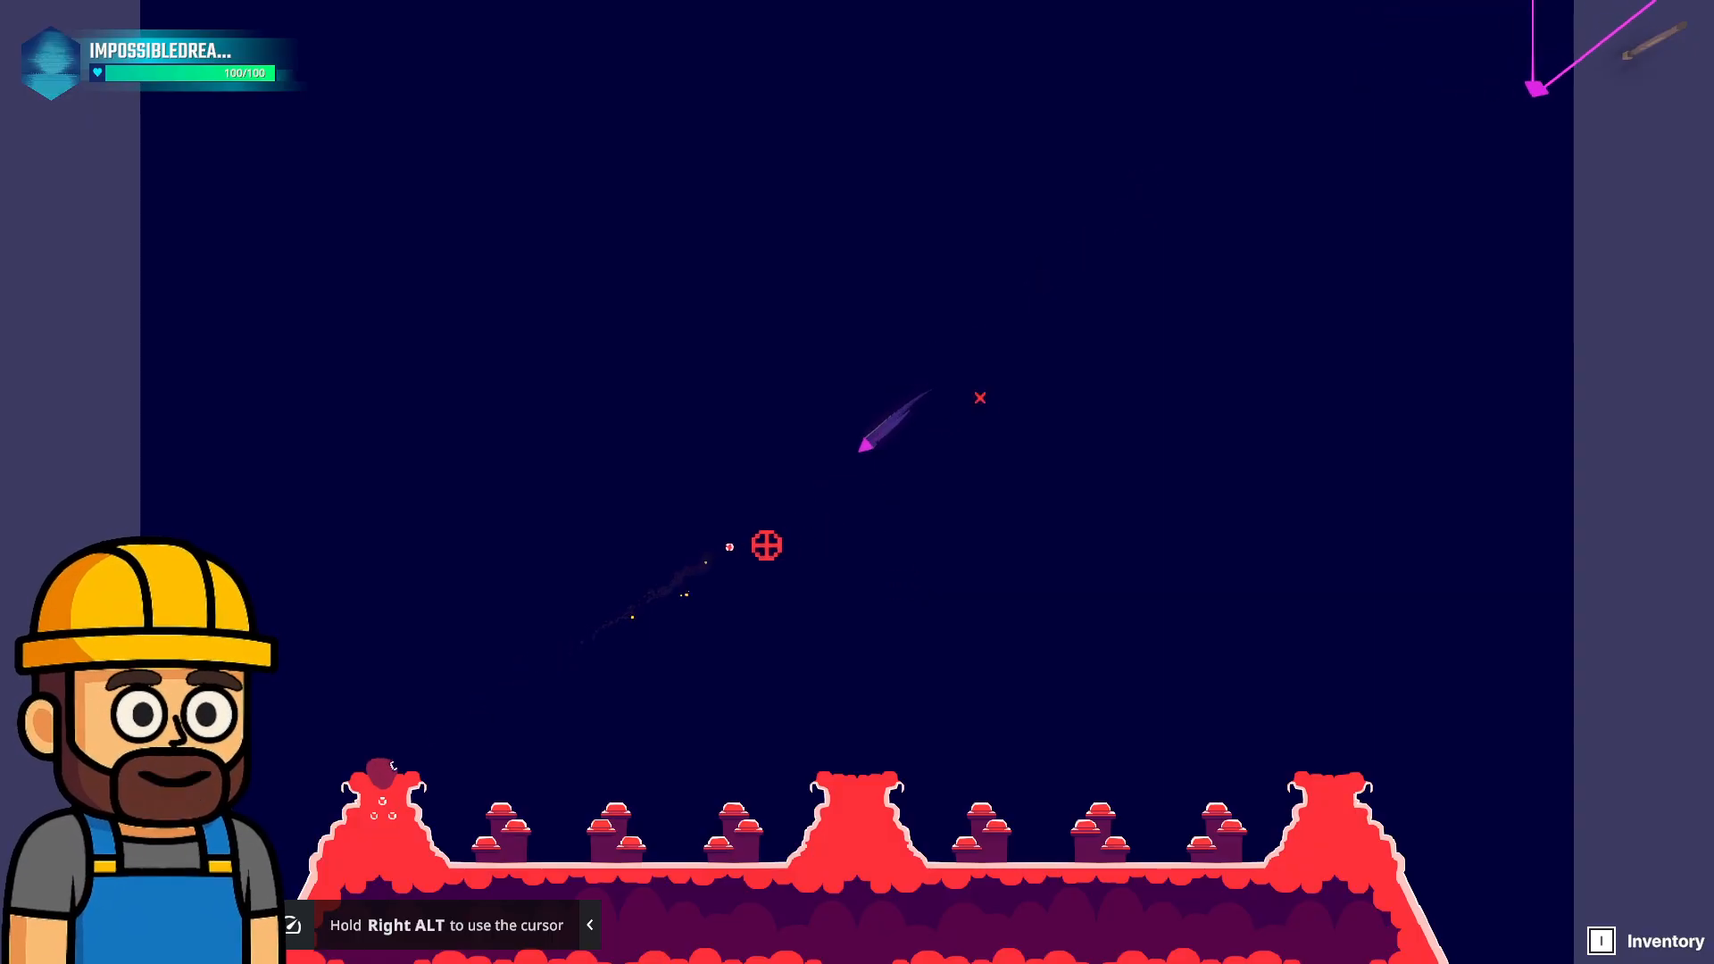
{"action": "left_click", "coordinate": [631, 686]}
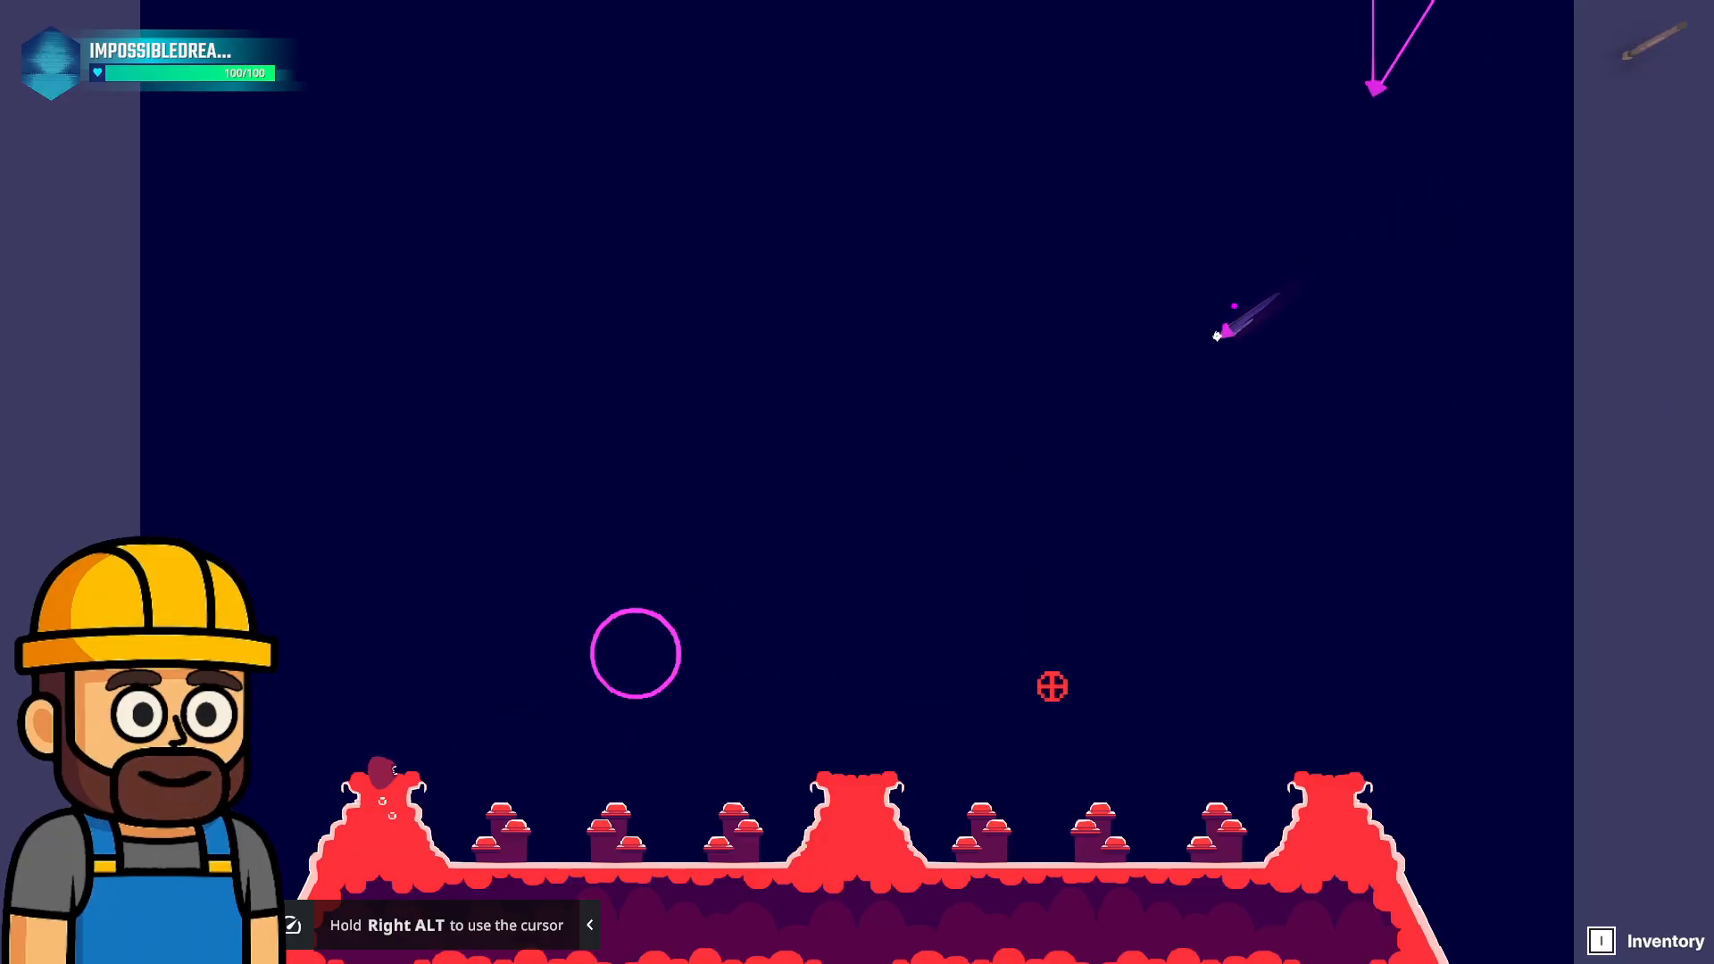
{"action": "left_click", "coordinate": [949, 612]}
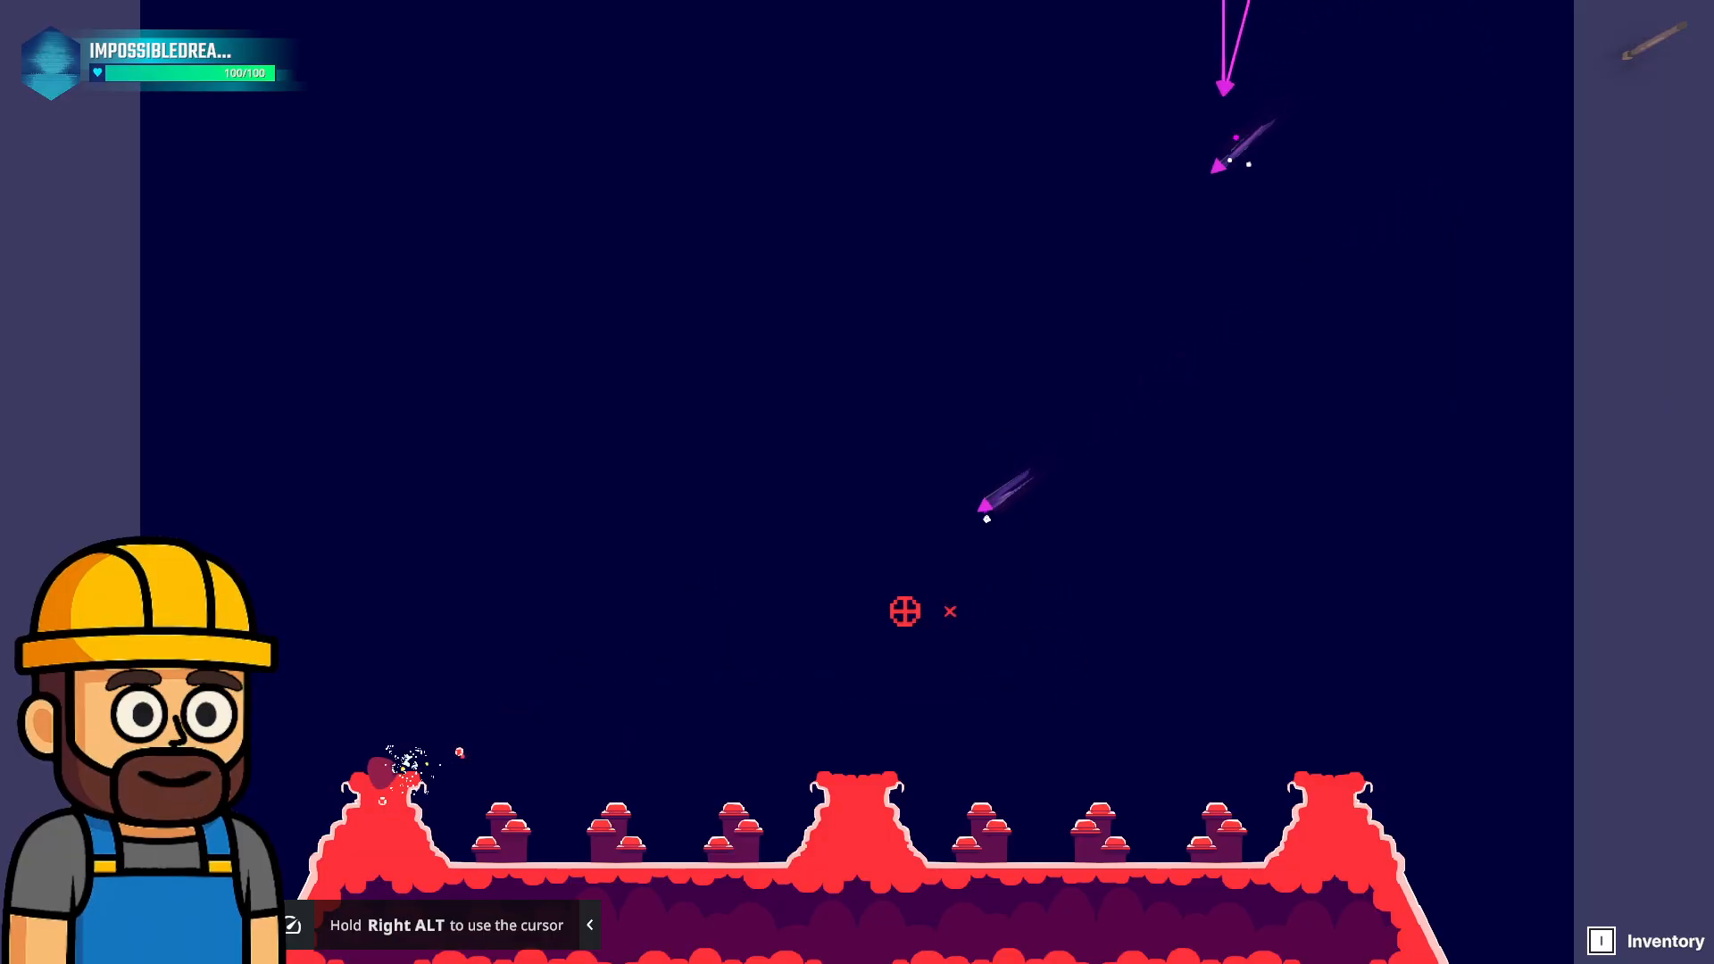
{"action": "left_click", "coordinate": [757, 687]}
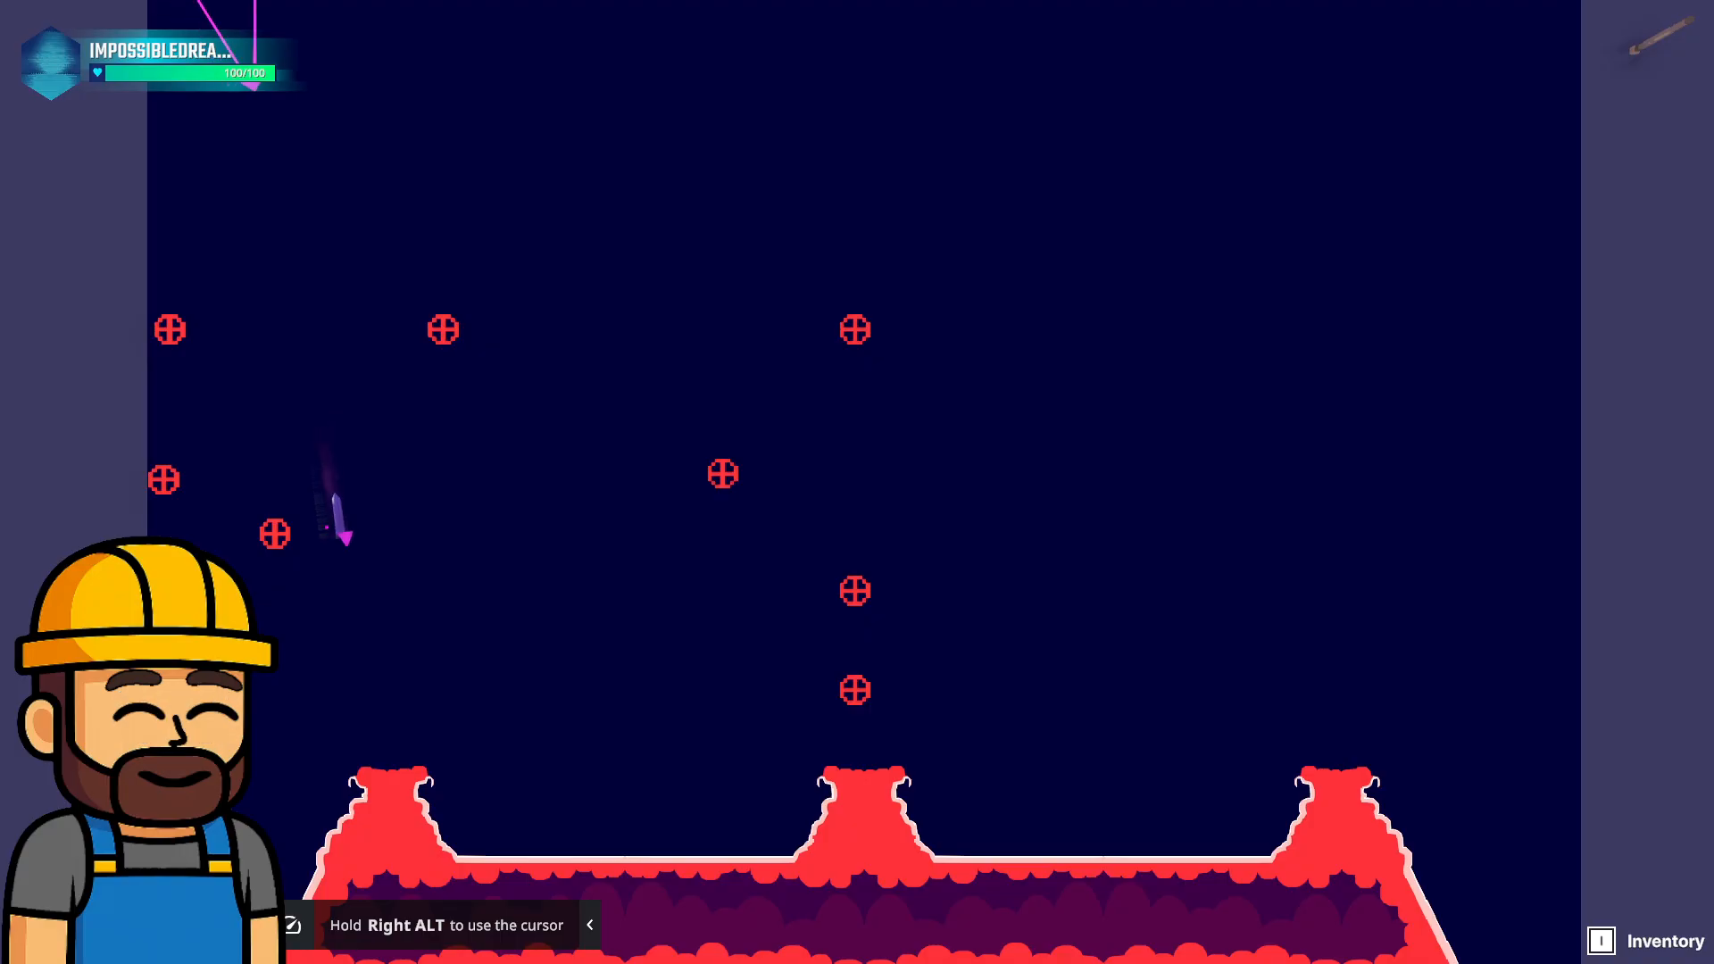
{"action": "key", "text": "Escape"}
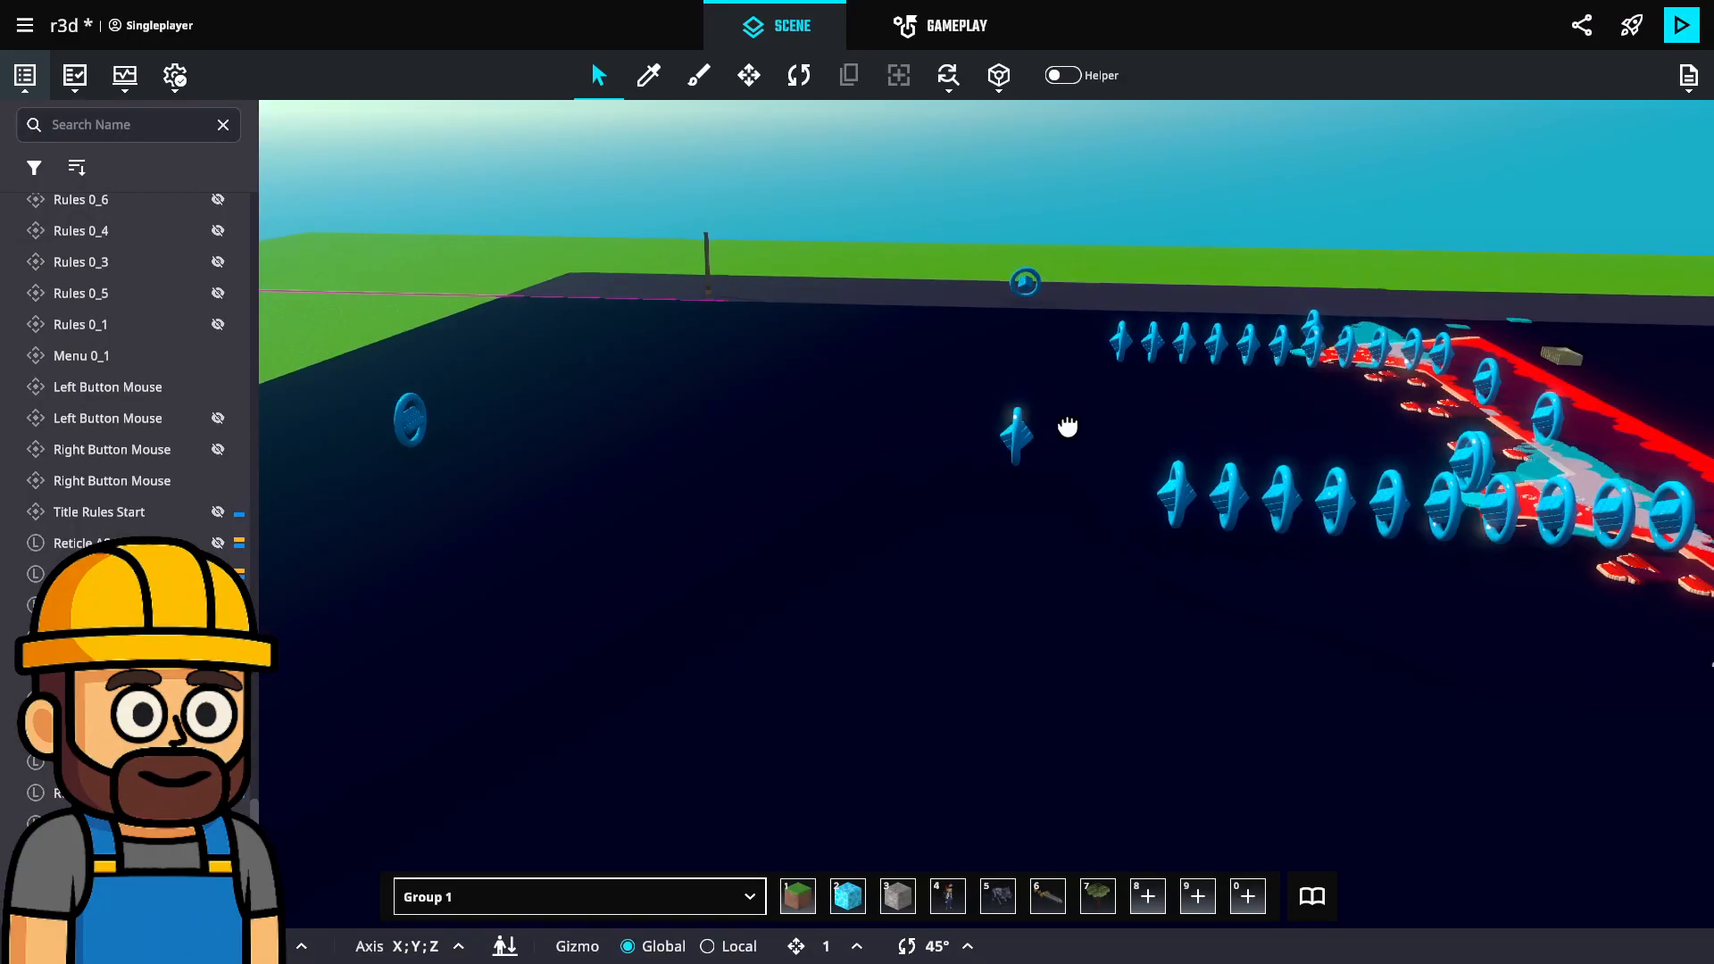
In the game rules, set the new value of Mouse Title Control T/F on Left.Down.Title.0.True to False, and return to the scene.
{"action": "right_click_drag", "start_coordinate": [1338, 490], "coordinate": [1026, 750]}
{"action": "scroll", "coordinate": [849, 673], "scroll_direction": "down", "scroll_amount": 3}
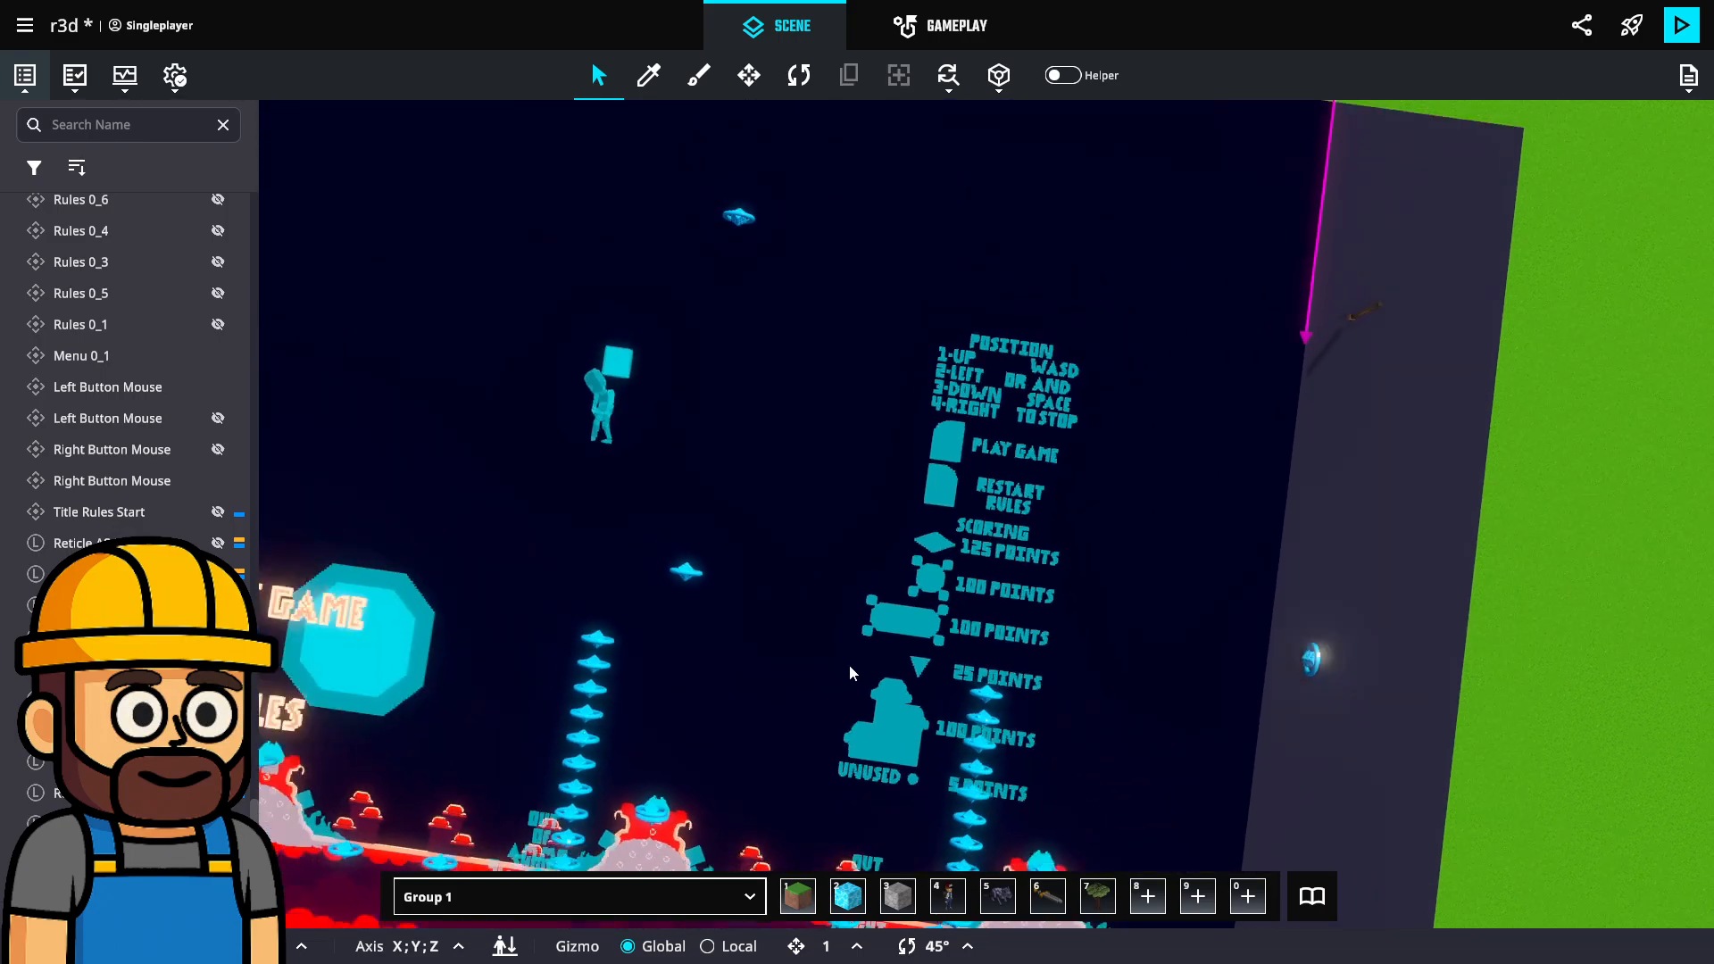
{"action": "right_click_drag", "start_coordinate": [725, 639], "coordinate": [844, 295]}
{"action": "scroll", "coordinate": [856, 574], "scroll_direction": "down", "scroll_amount": 2}
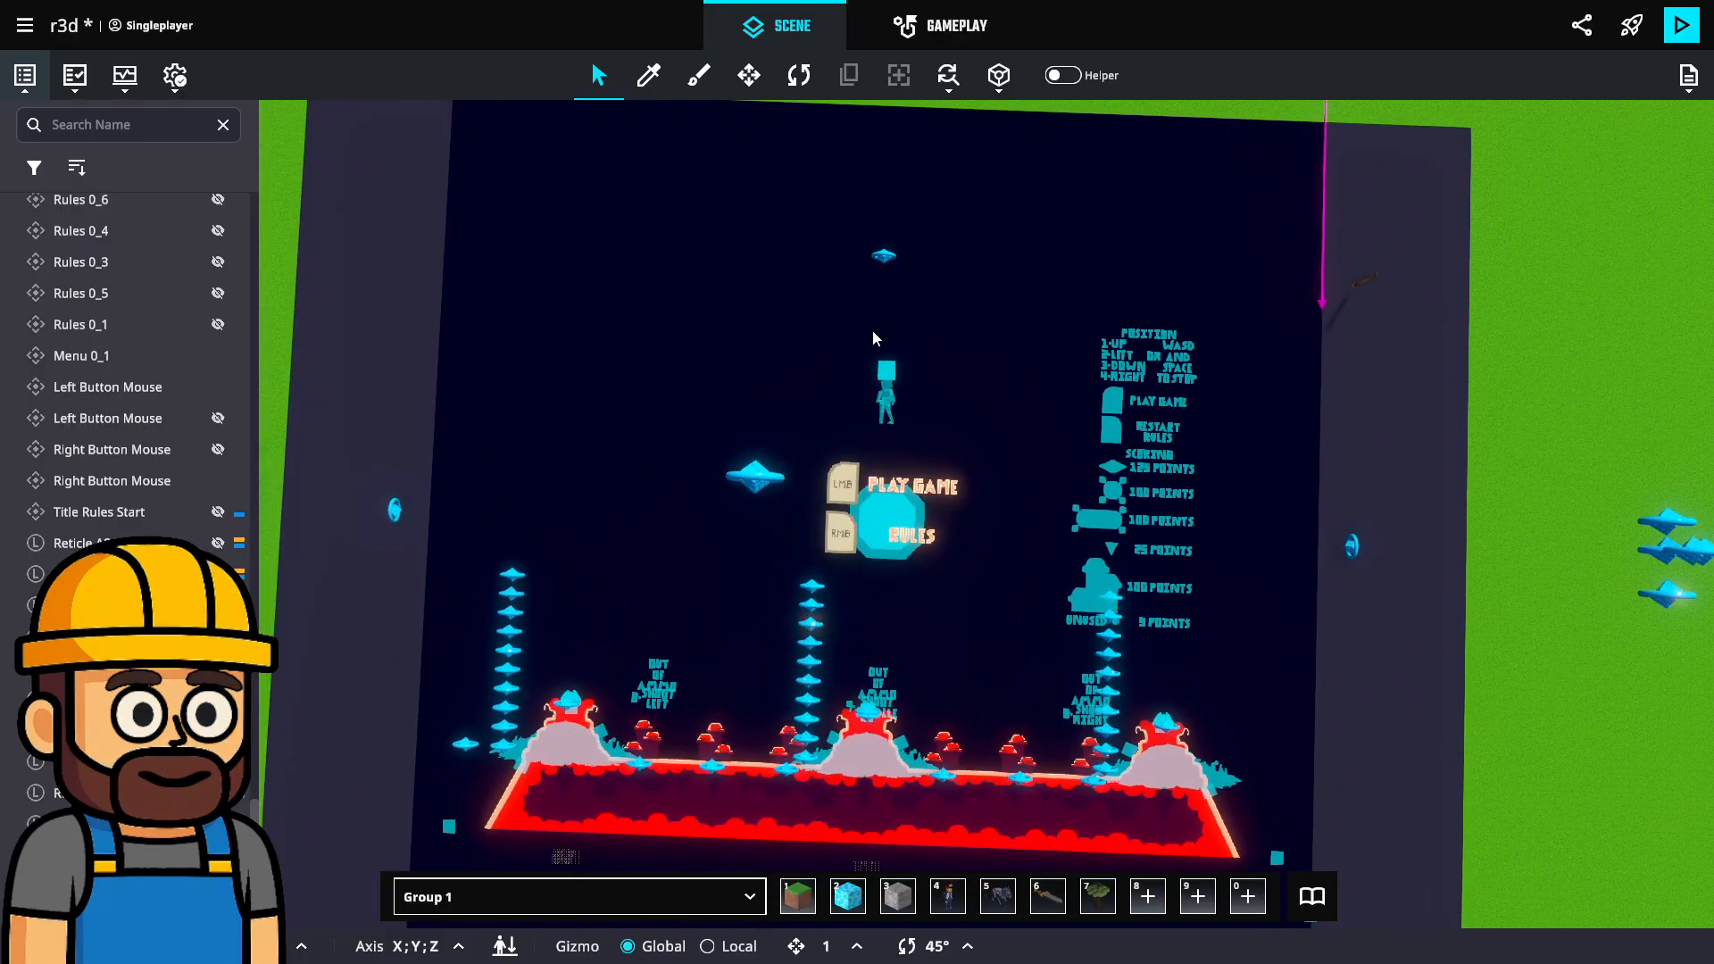
{"action": "left_click", "coordinate": [883, 330]}
{"action": "middle_click_drag", "start_coordinate": [889, 331], "coordinate": [880, 294]}
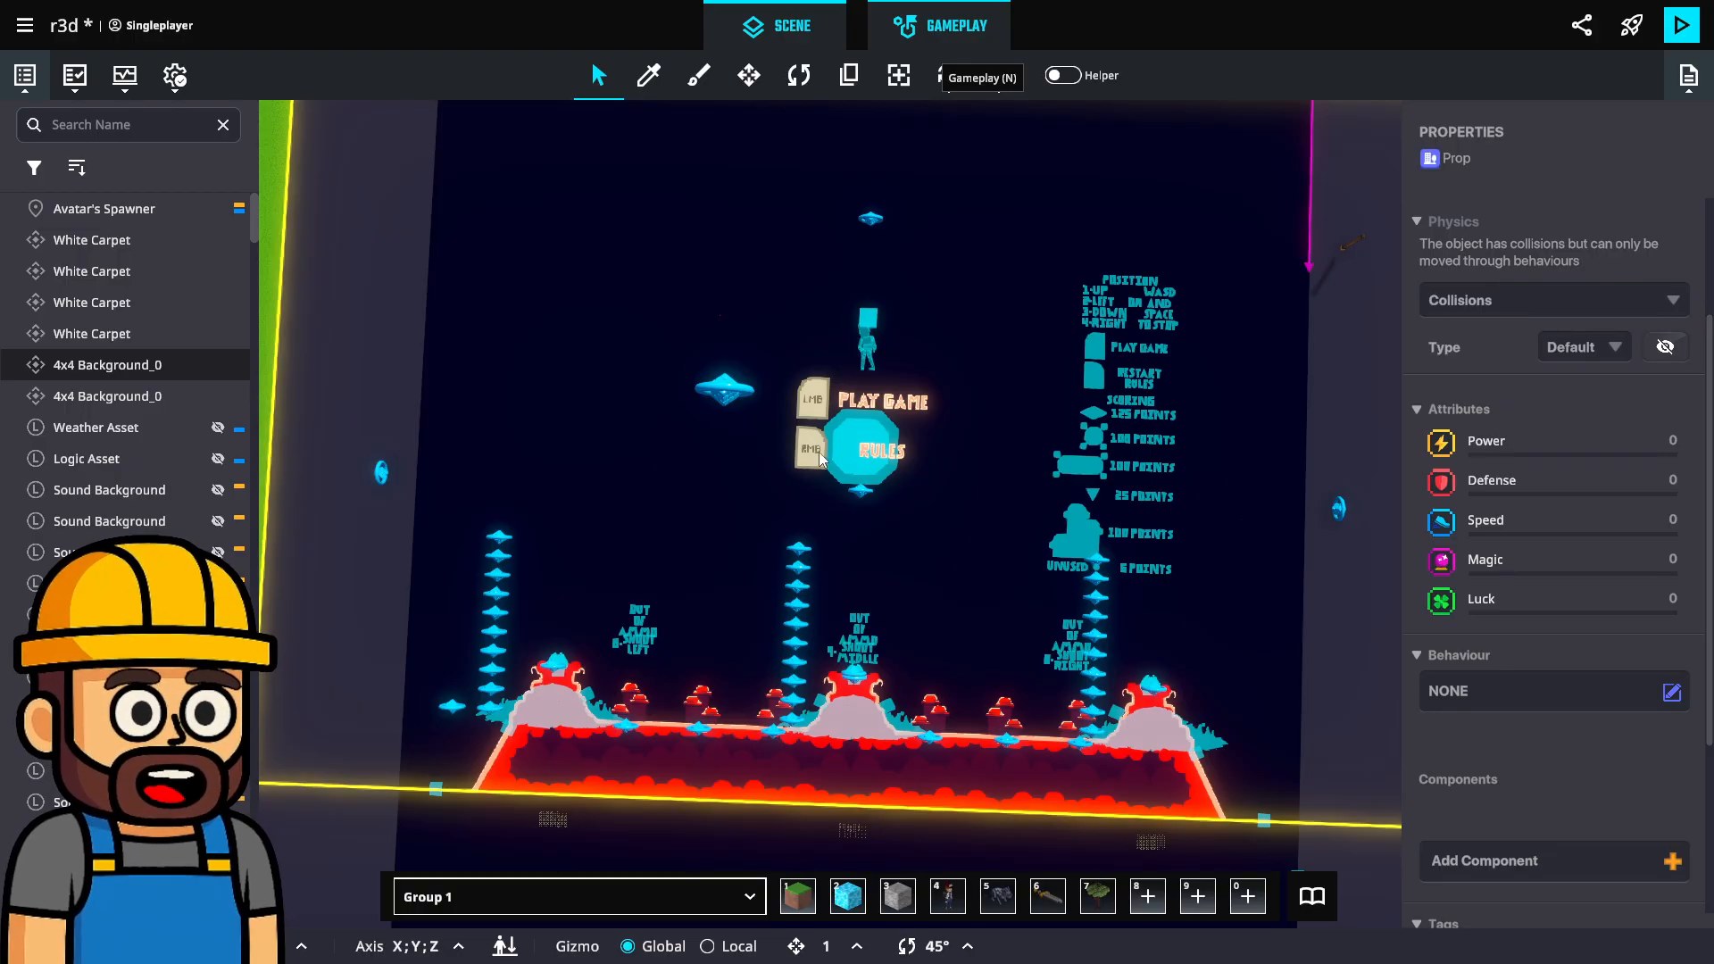
{"action": "key", "text": "n"}
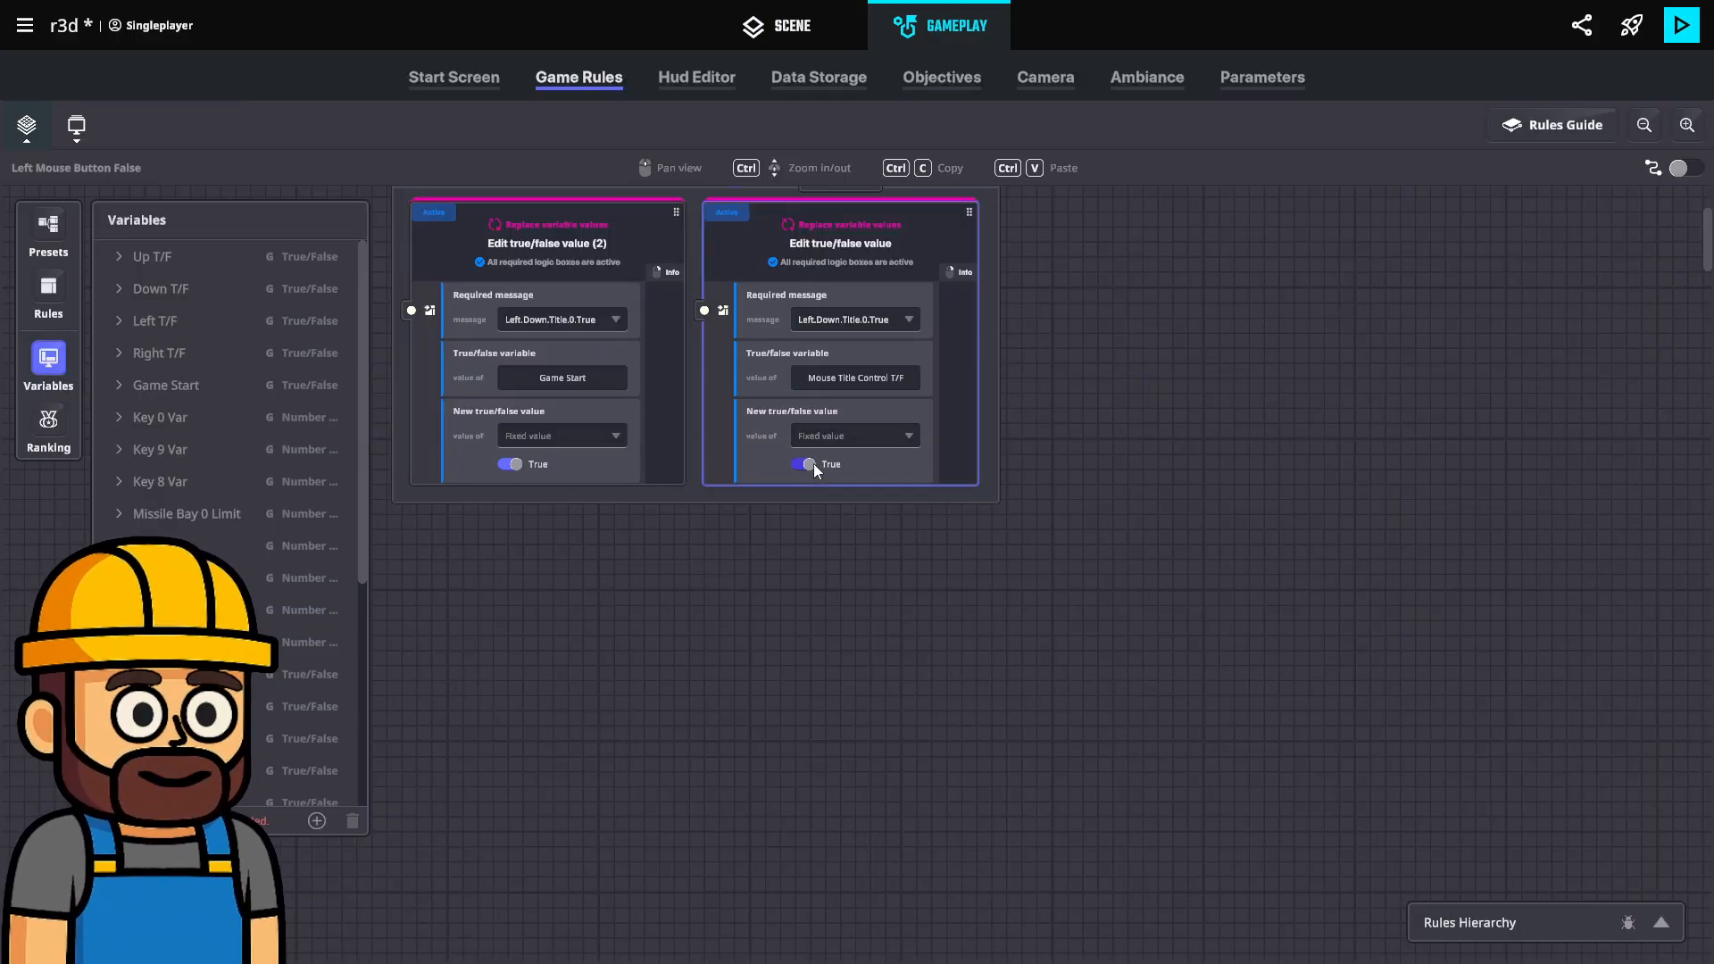
{"action": "left_click", "coordinate": [810, 463]}
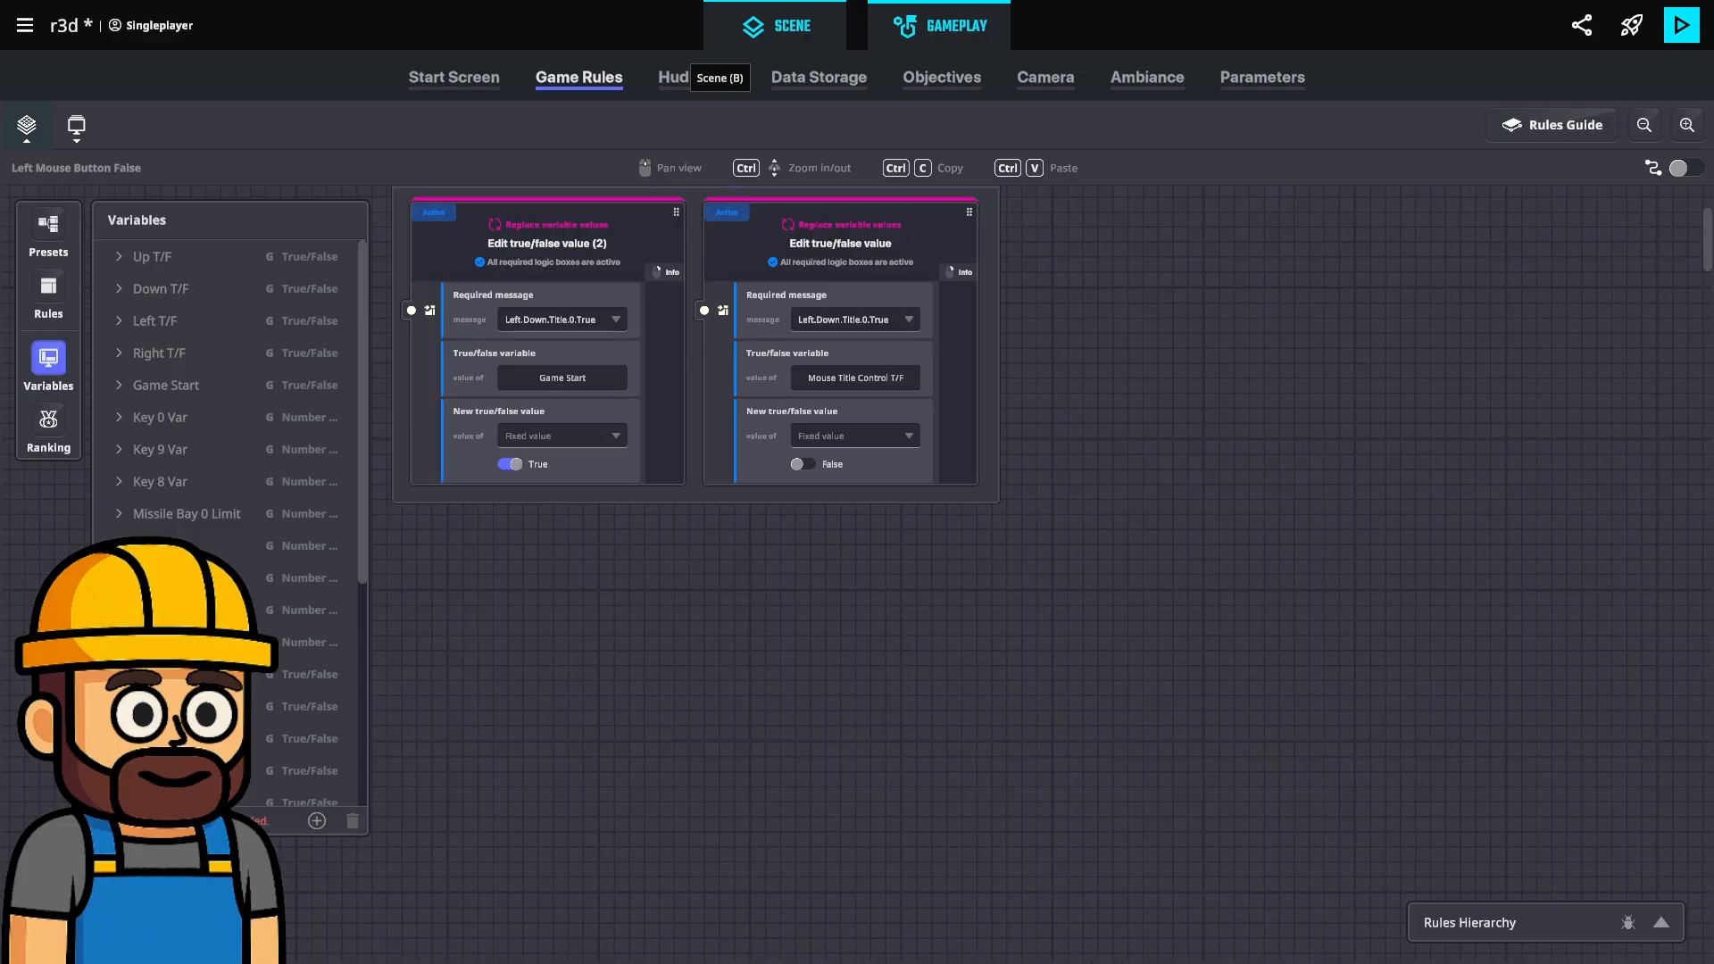
{"action": "key", "text": "b"}
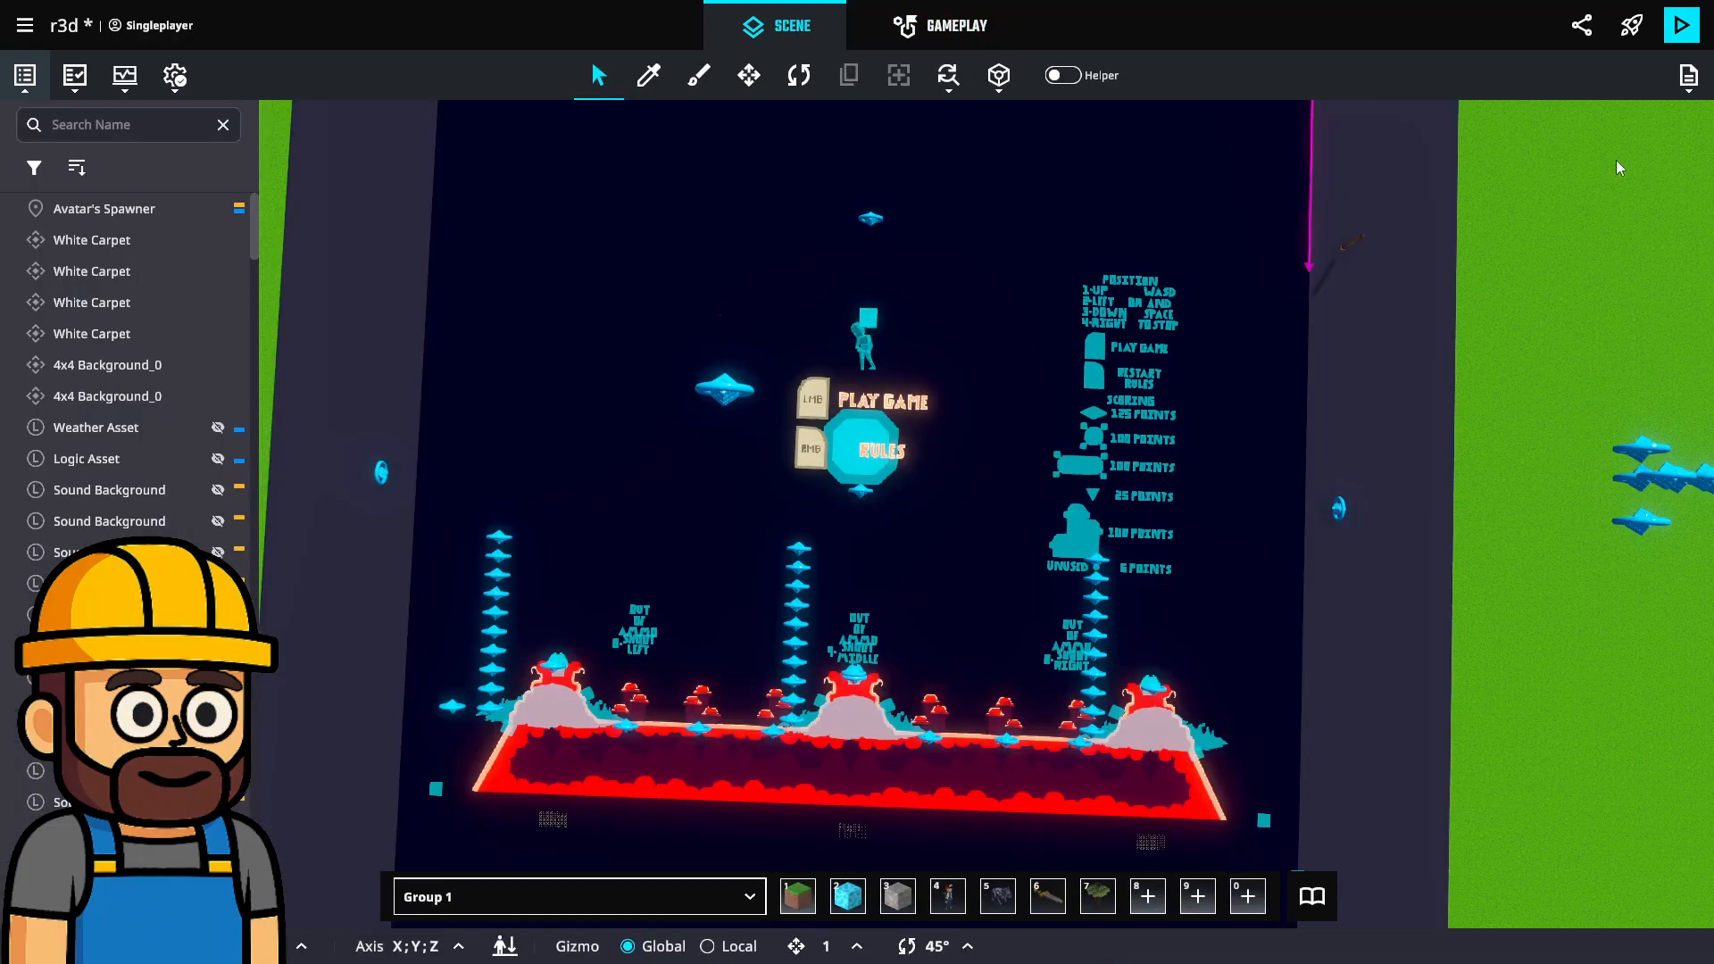
Play-test the title mouse control and reticle with incoming enemy missiles, and return to the scene.
{"action": "left_click", "coordinate": [1682, 25]}
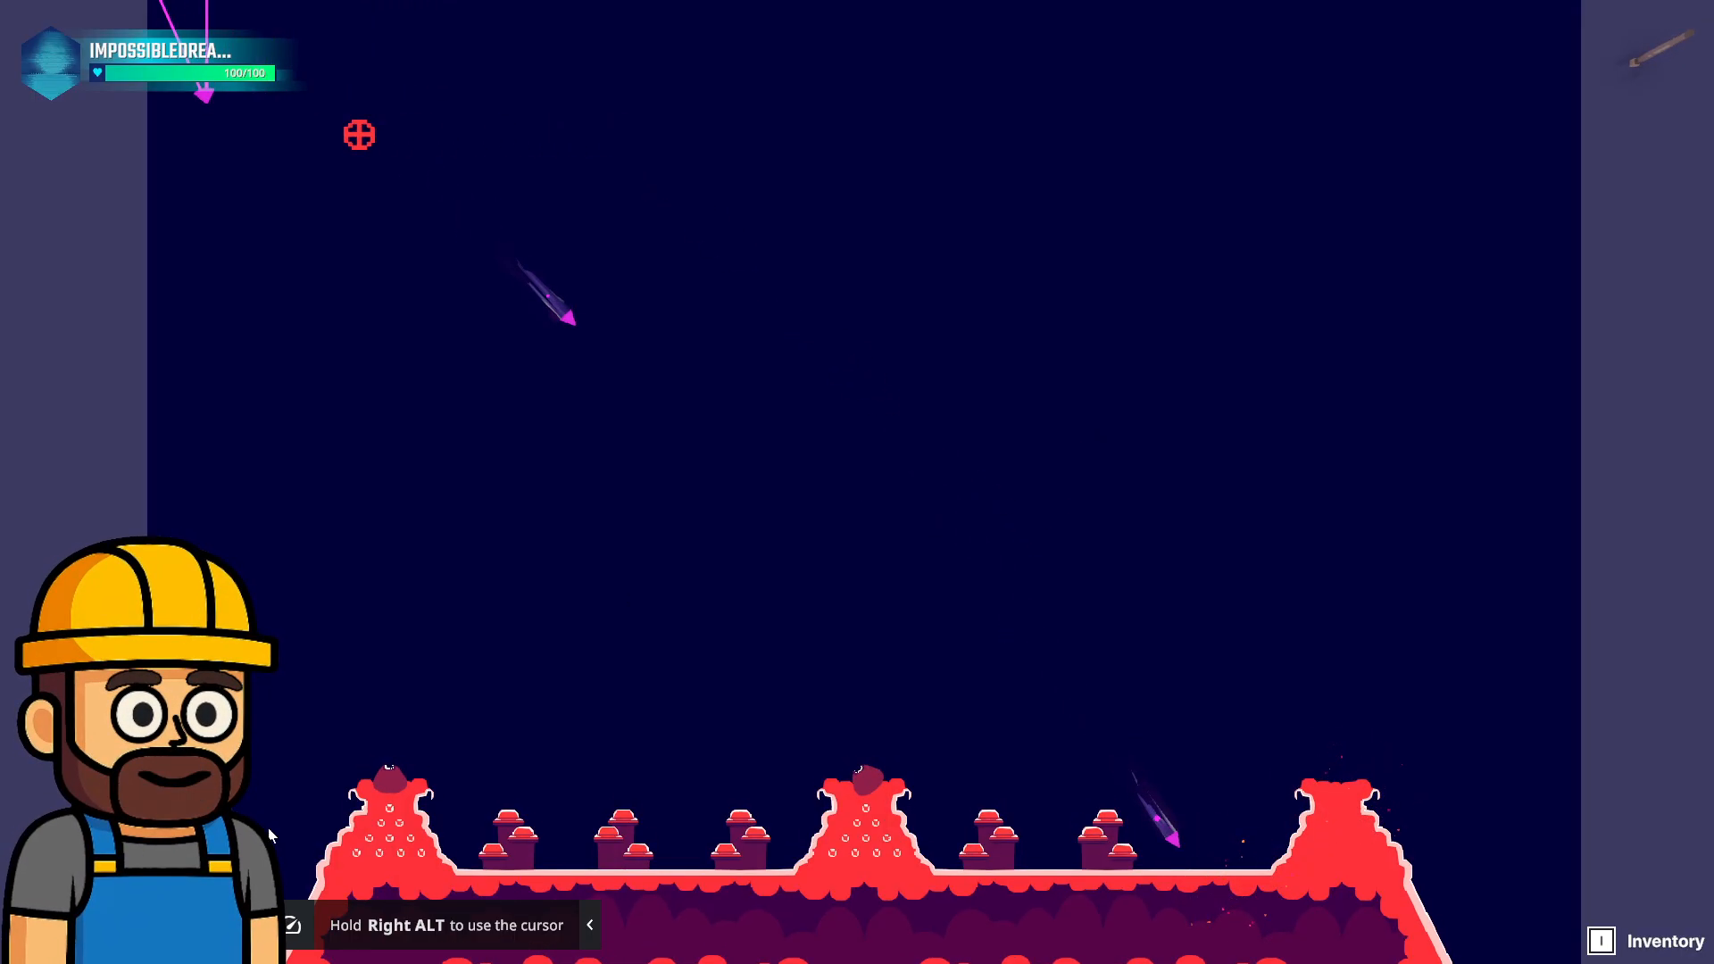
{"action": "scroll", "coordinate": [848, 487], "scroll_direction": "up", "scroll_amount": 6}
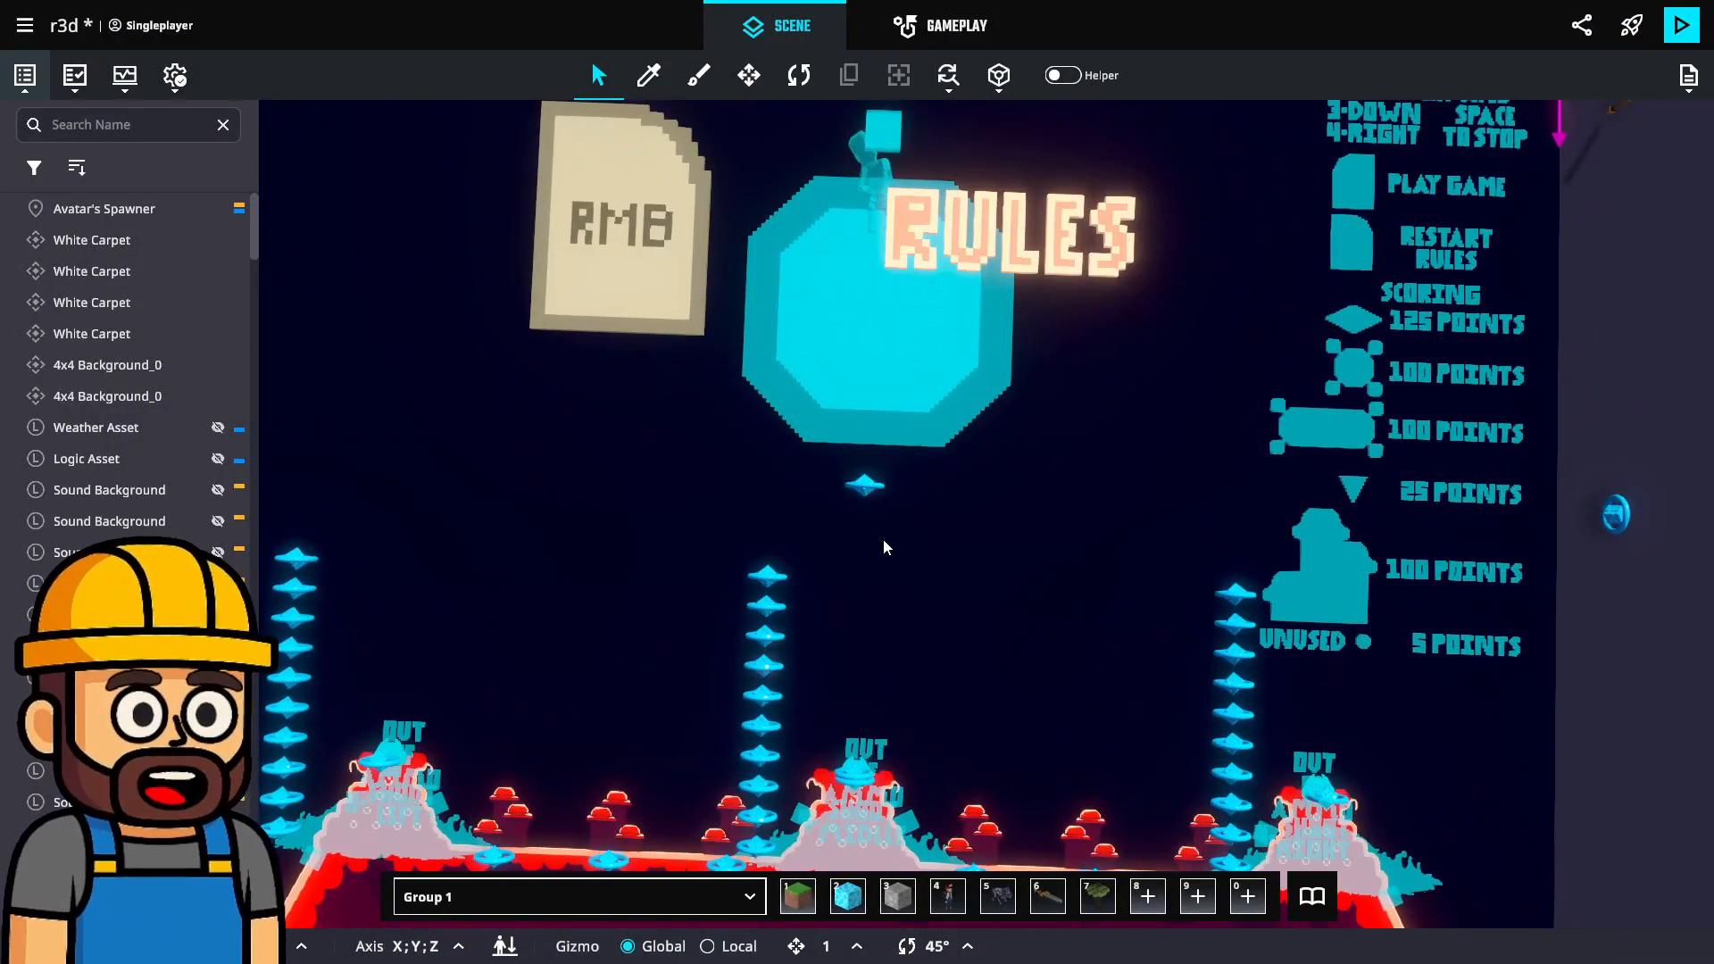
Add Left.Down.Title.0.True as a second required message for the Avatar Teleportation of the round spawn pad marked S.
{"action": "scroll", "coordinate": [878, 561], "scroll_direction": "up", "scroll_amount": 8}
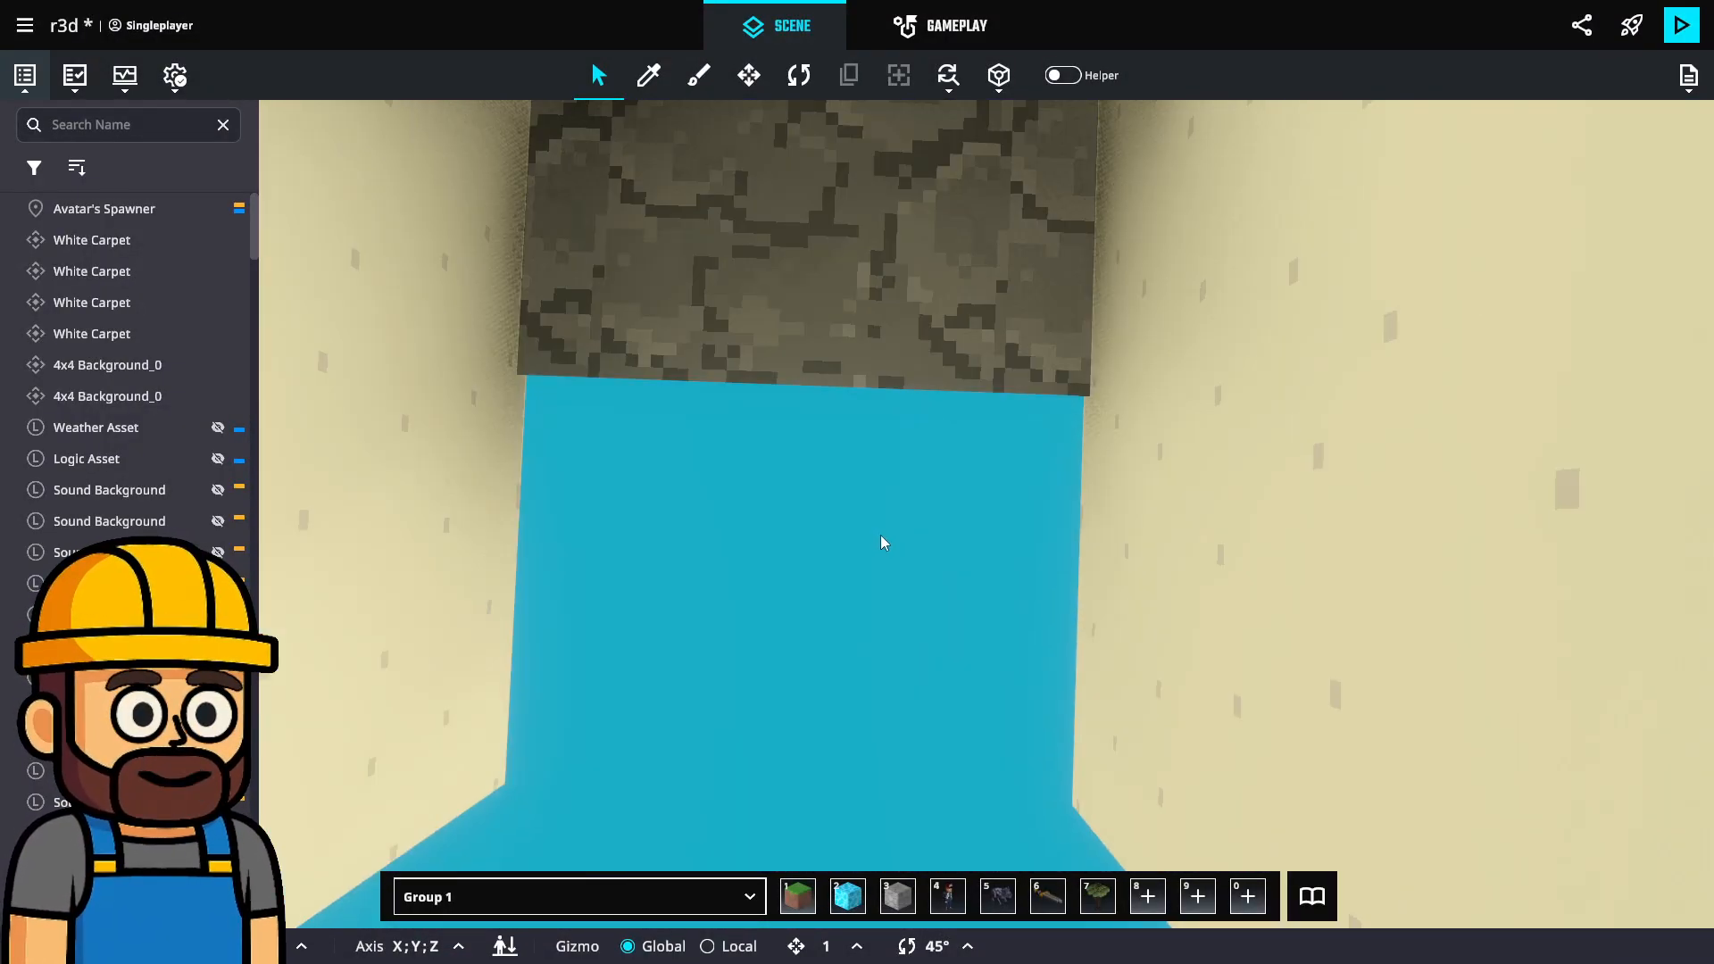
{"action": "scroll", "coordinate": [844, 517], "scroll_direction": "up", "scroll_amount": 10}
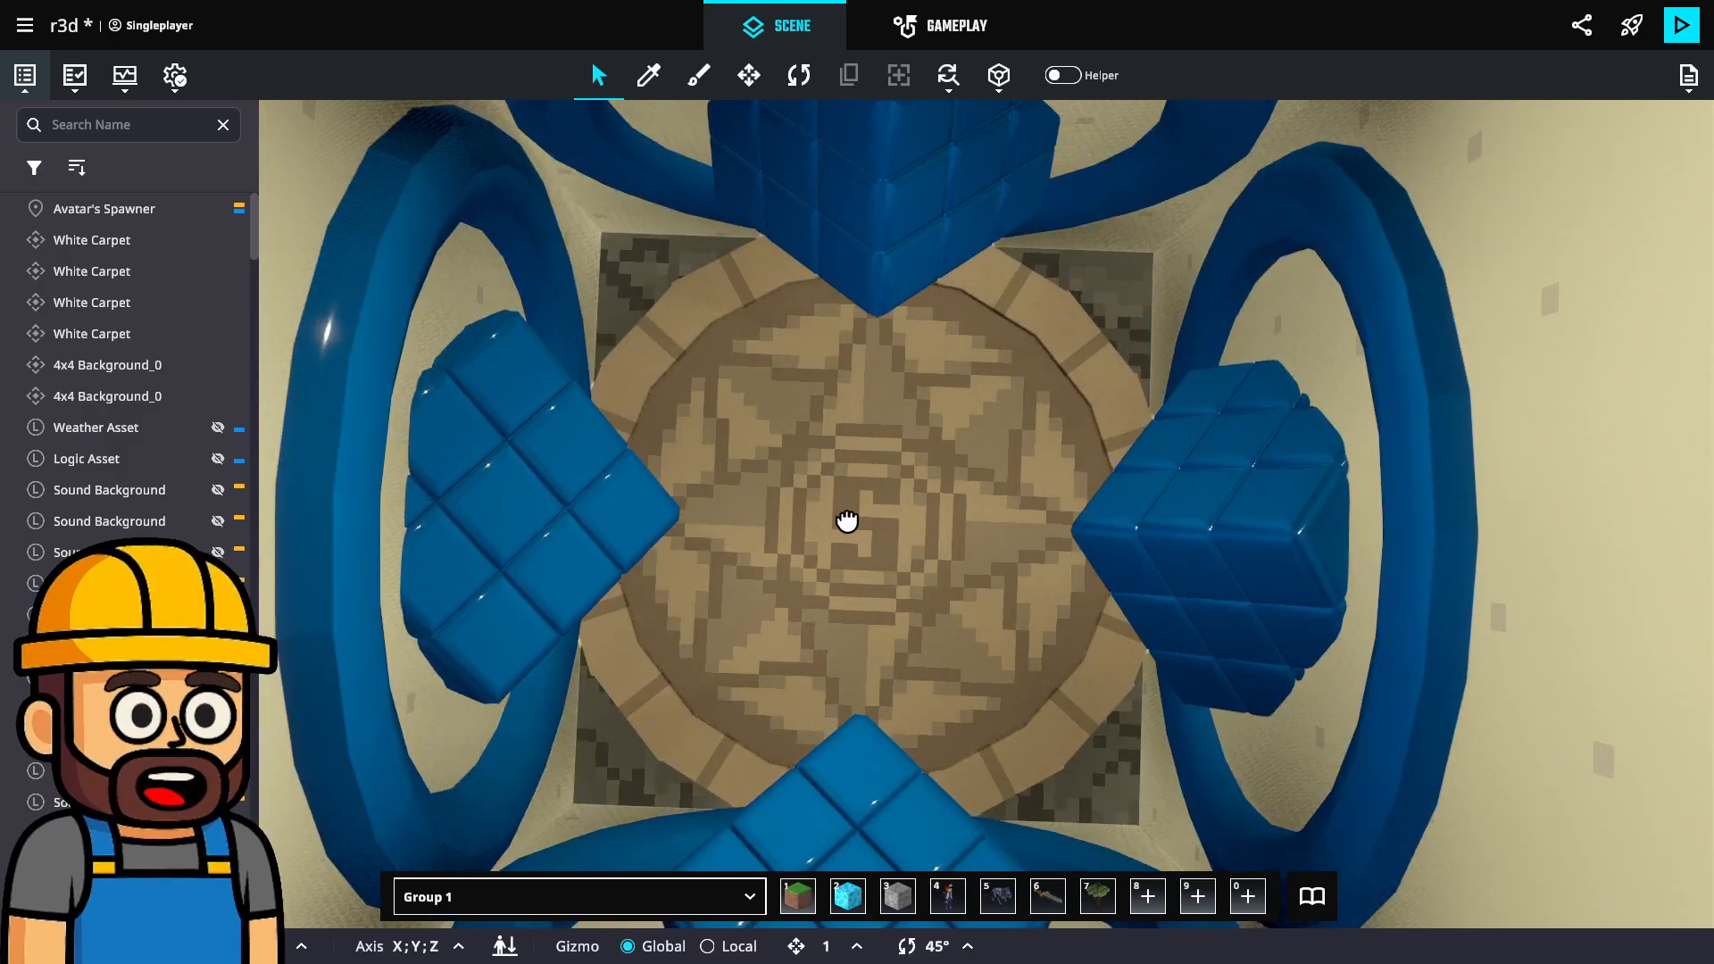
{"action": "left_click", "coordinate": [869, 534]}
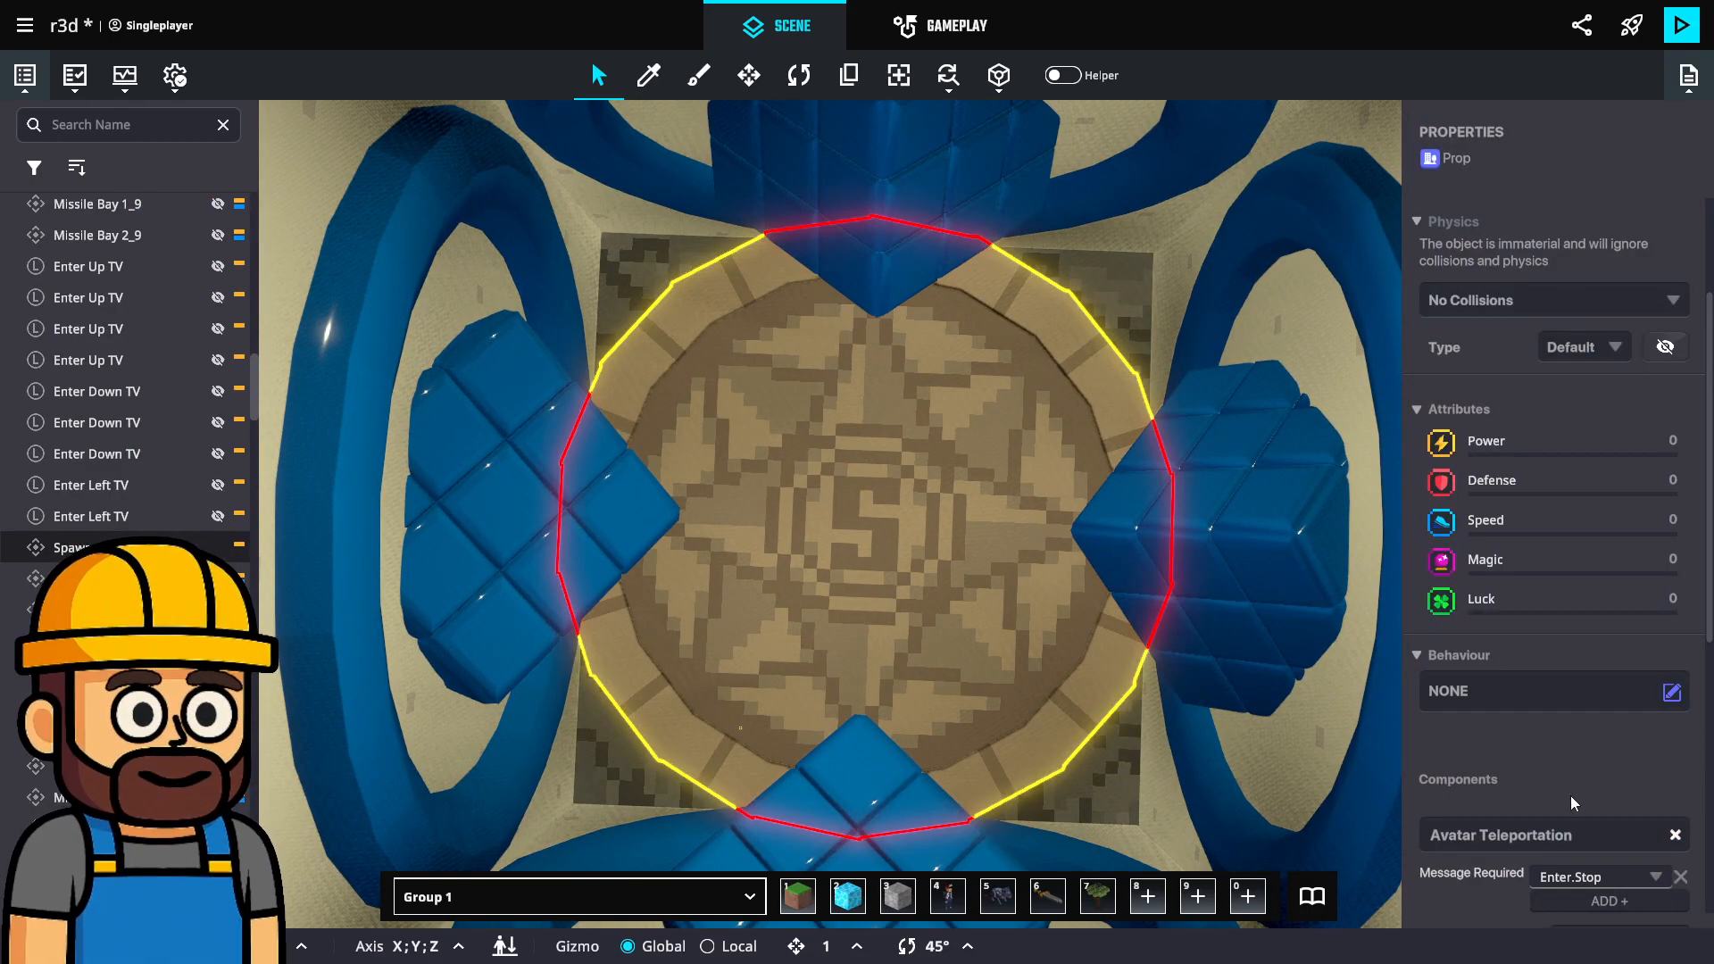
{"action": "scroll", "coordinate": [1571, 795], "scroll_direction": "down", "scroll_amount": 2}
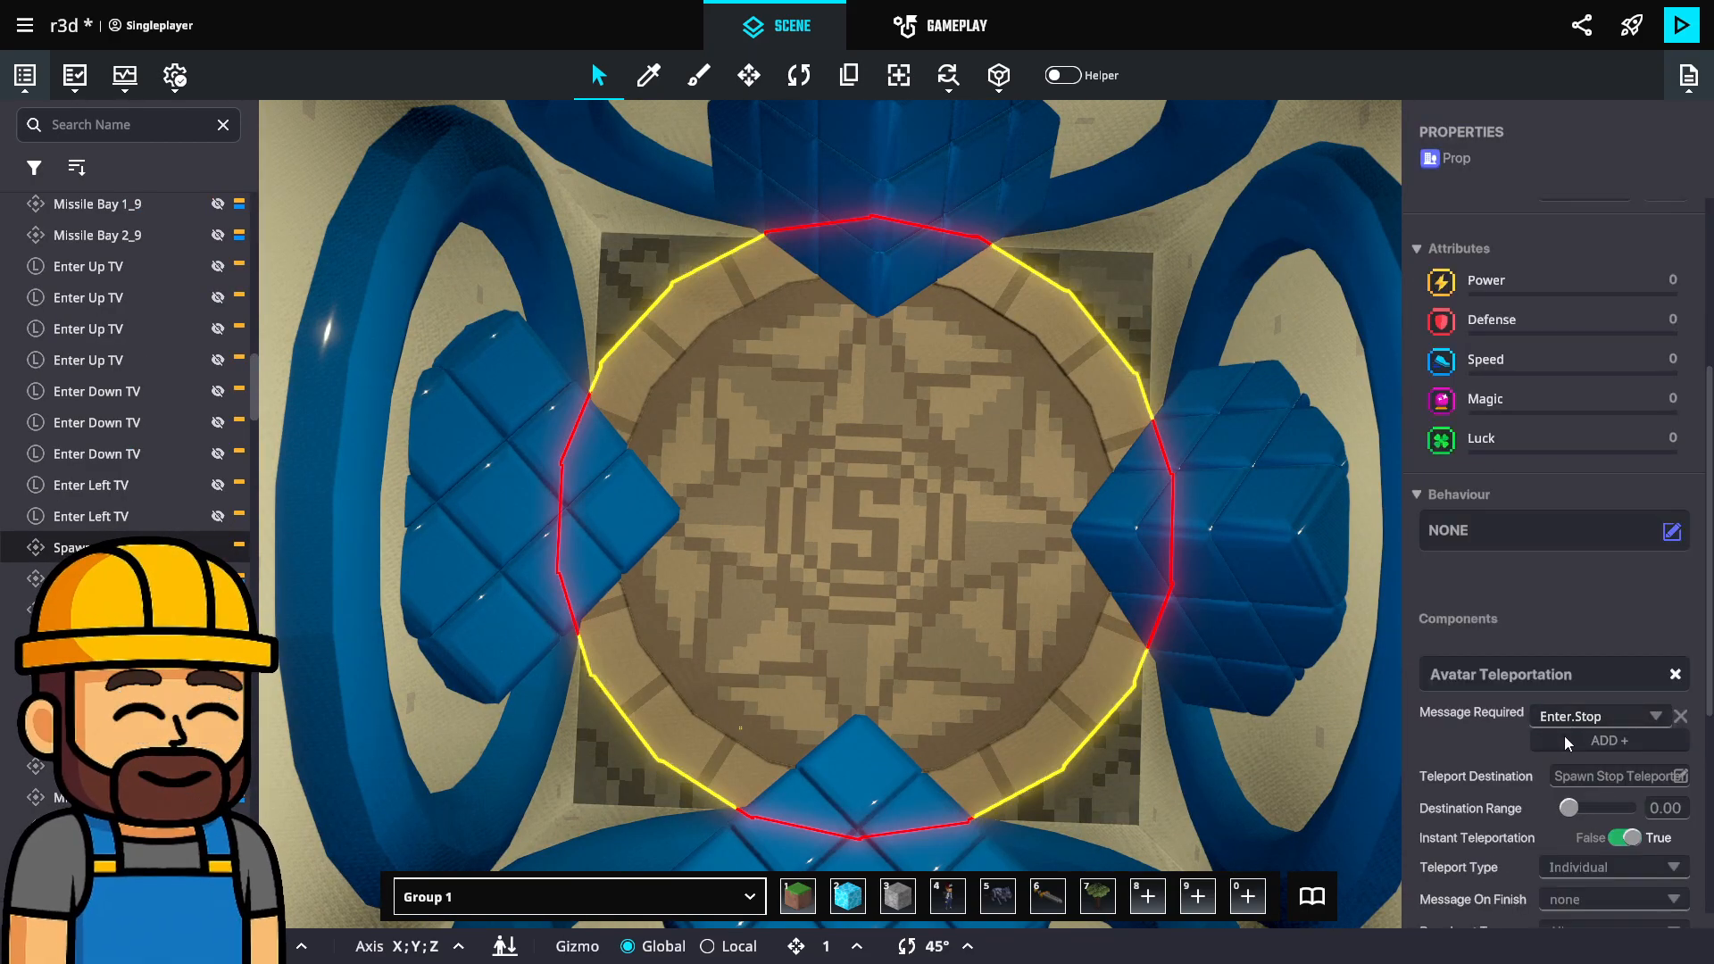
{"action": "left_click", "coordinate": [1563, 741]}
{"action": "left_click", "coordinate": [1567, 743]}
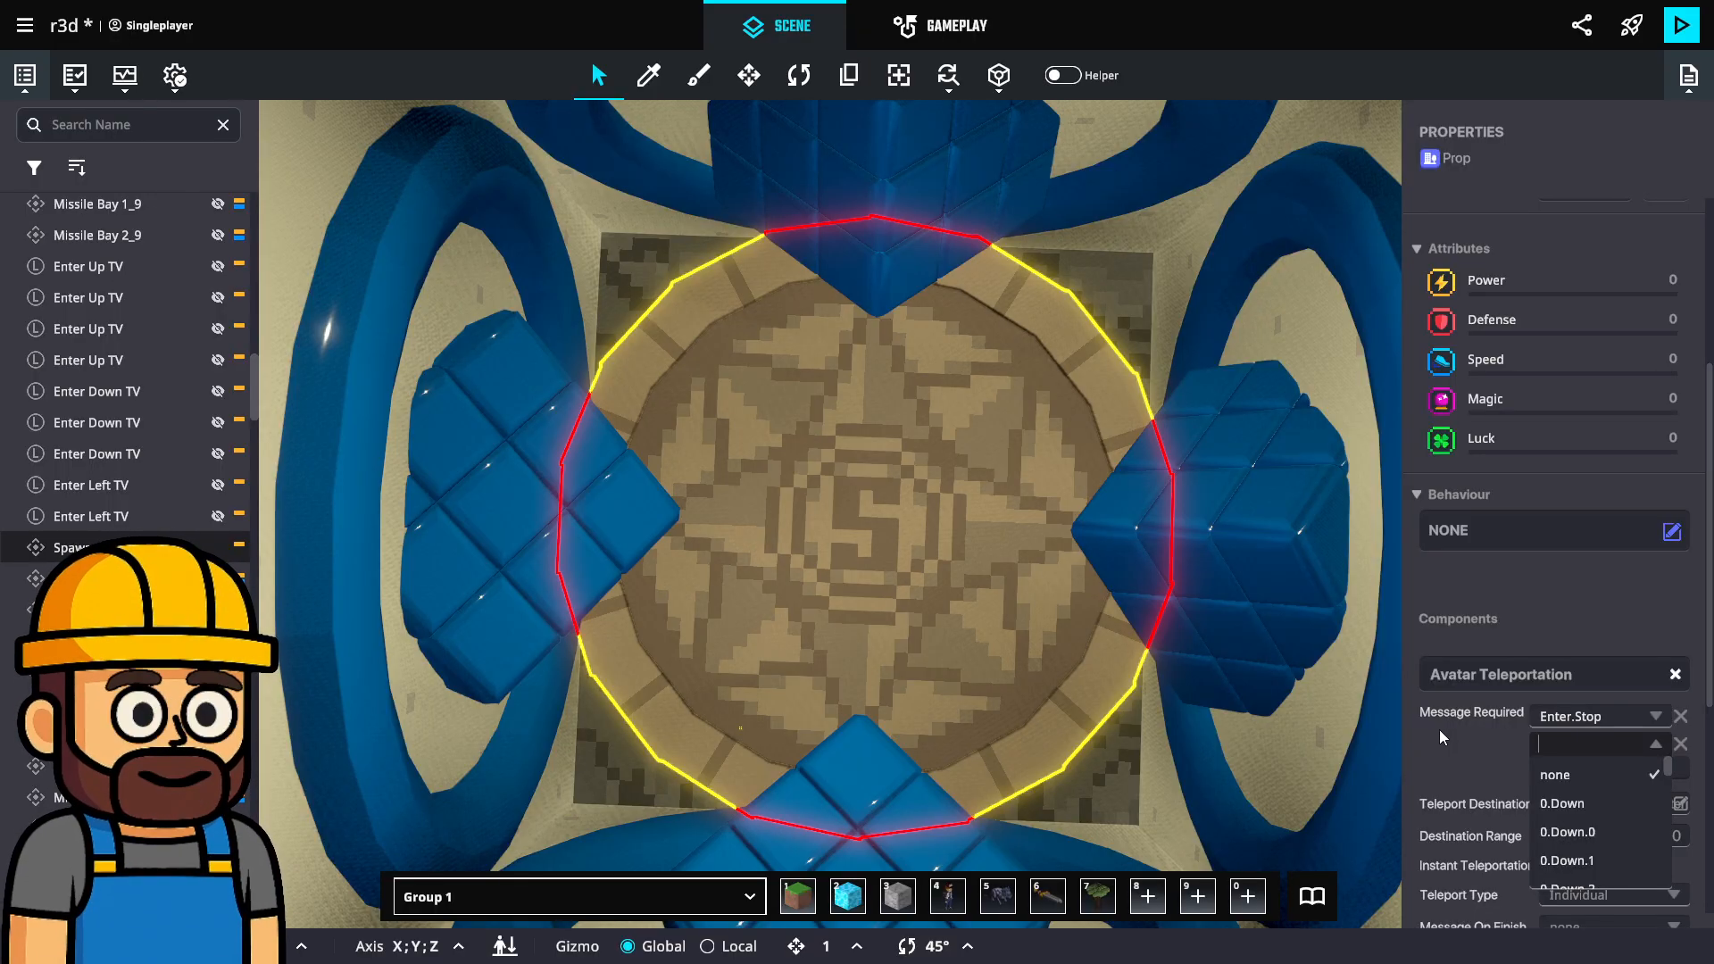
{"action": "type", "text": "Le"}
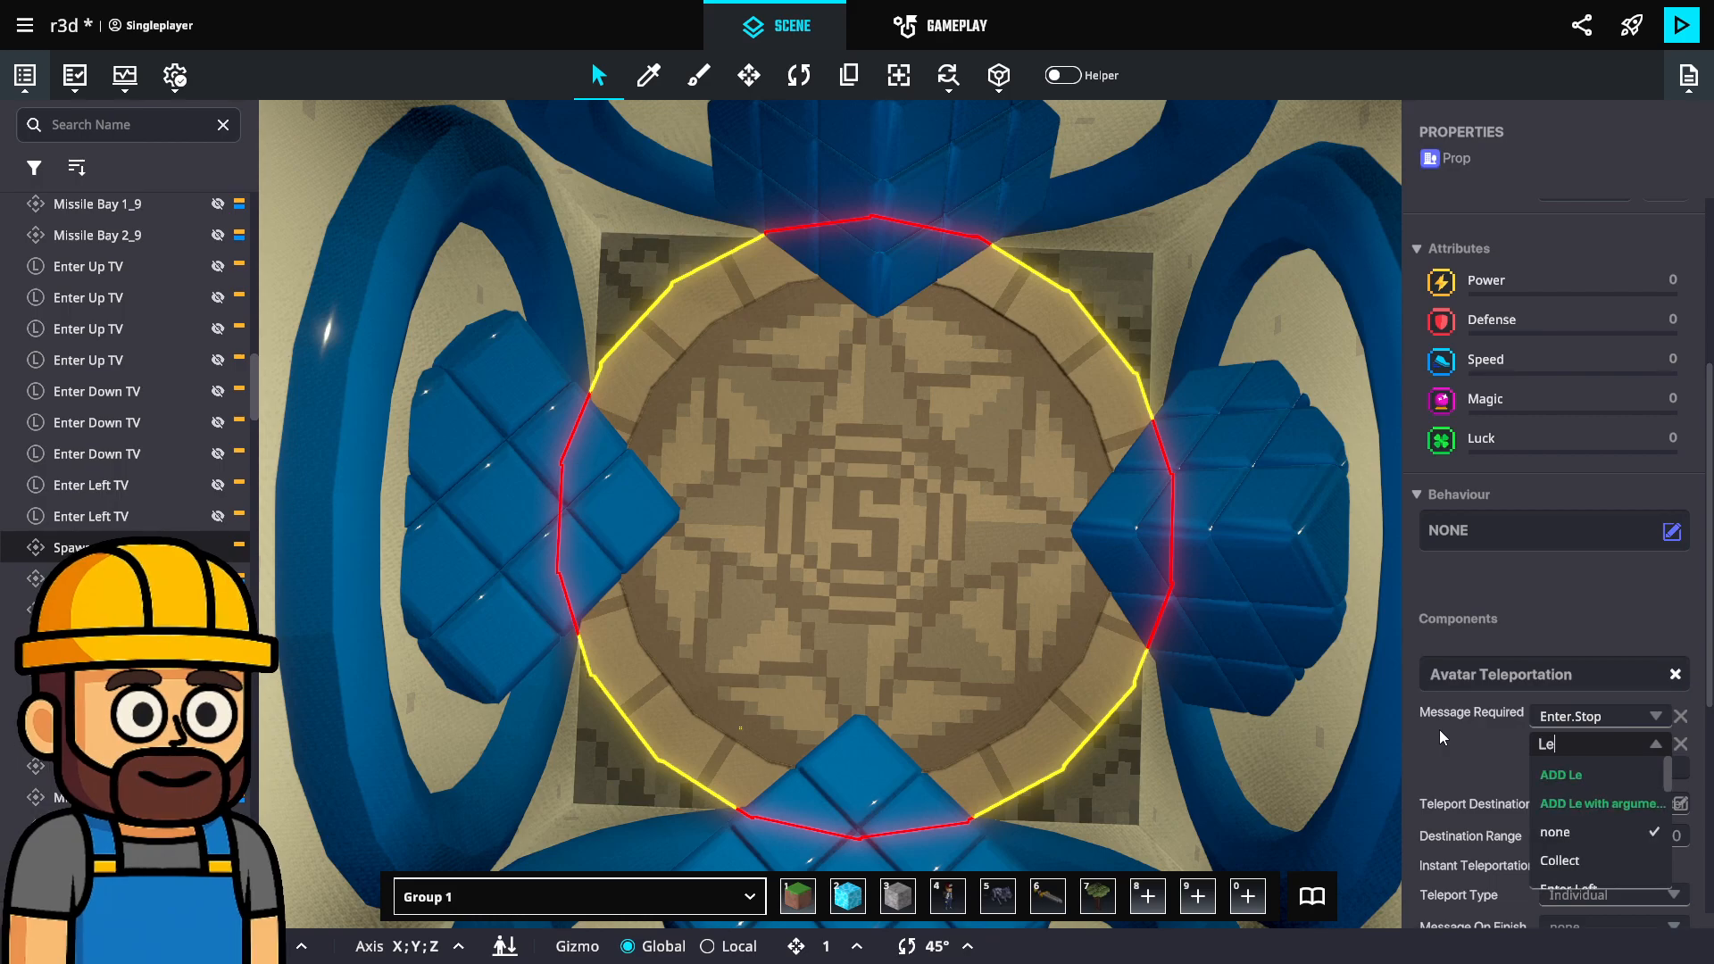
{"action": "type", "text": "ft.D"}
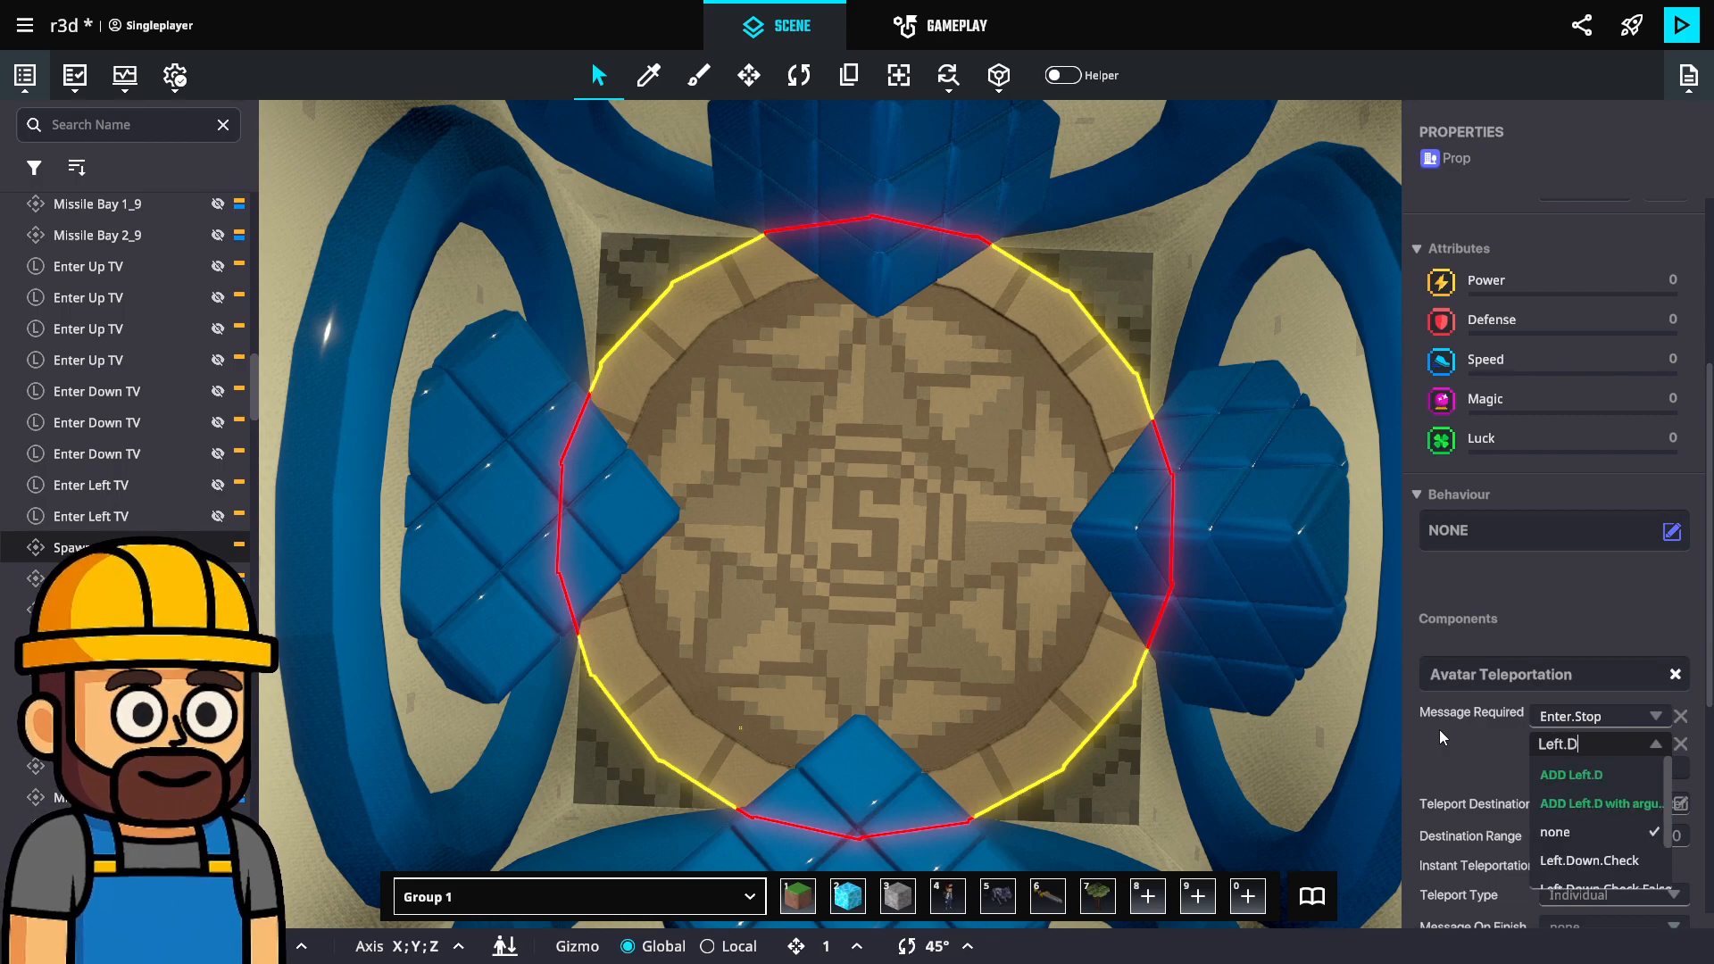
{"action": "scroll", "coordinate": [1609, 838], "scroll_direction": "down", "scroll_amount": 2}
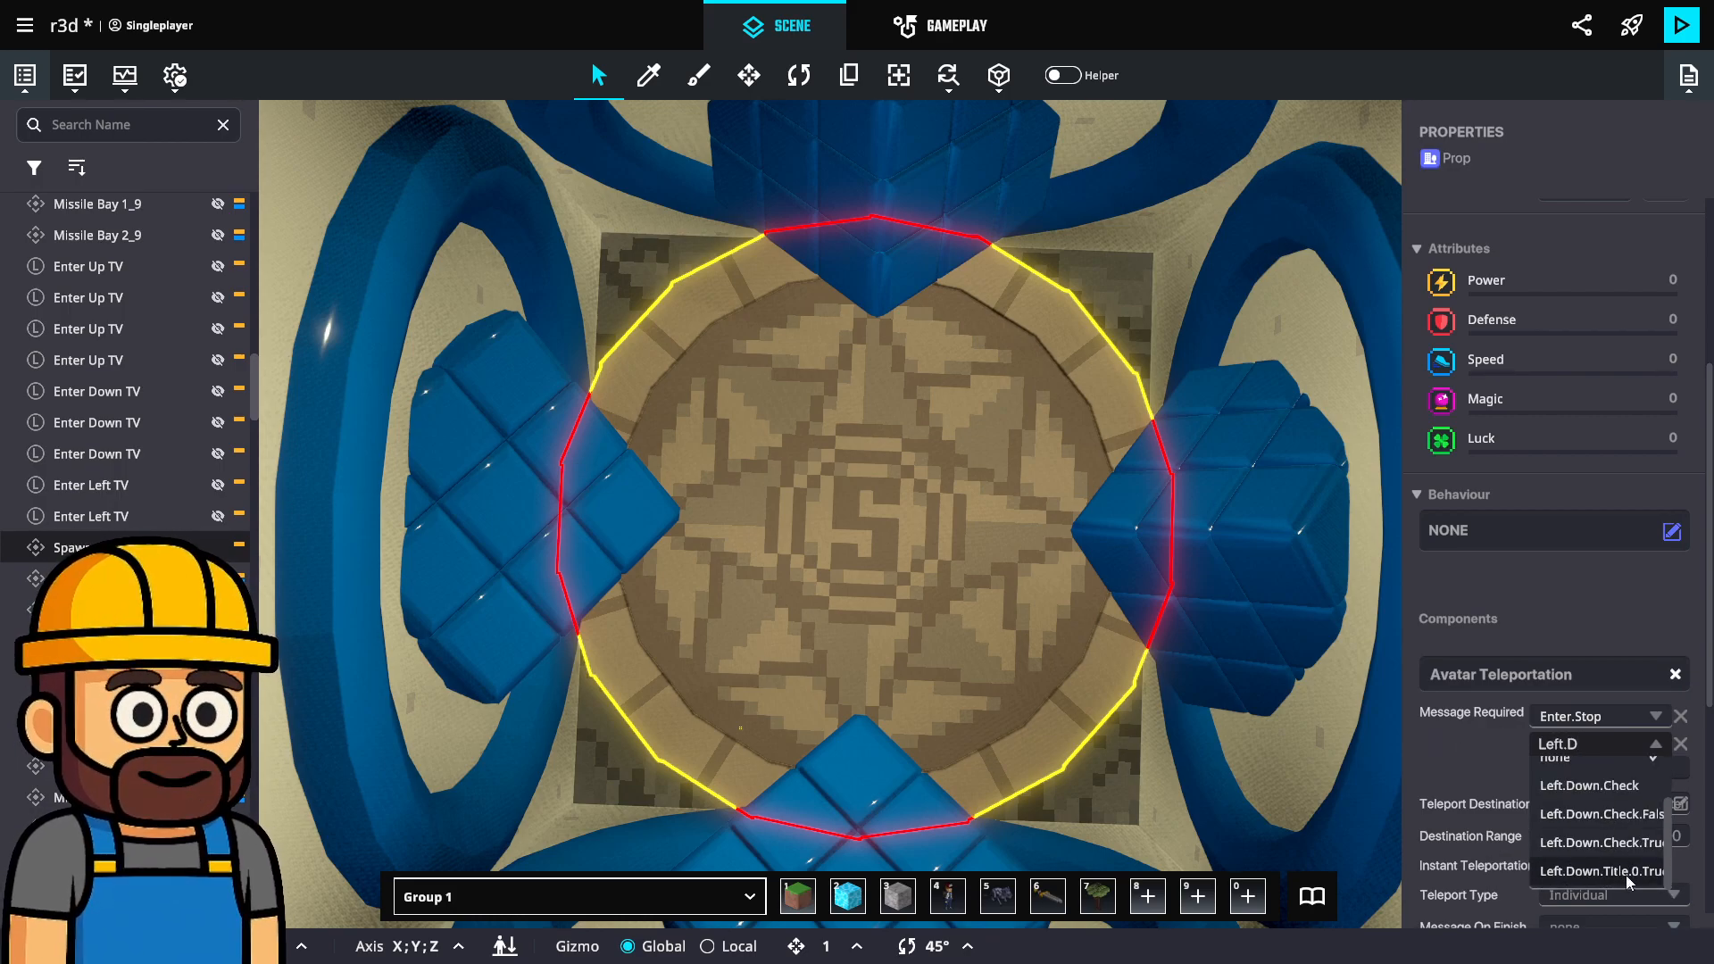
{"action": "left_click", "coordinate": [1625, 871]}
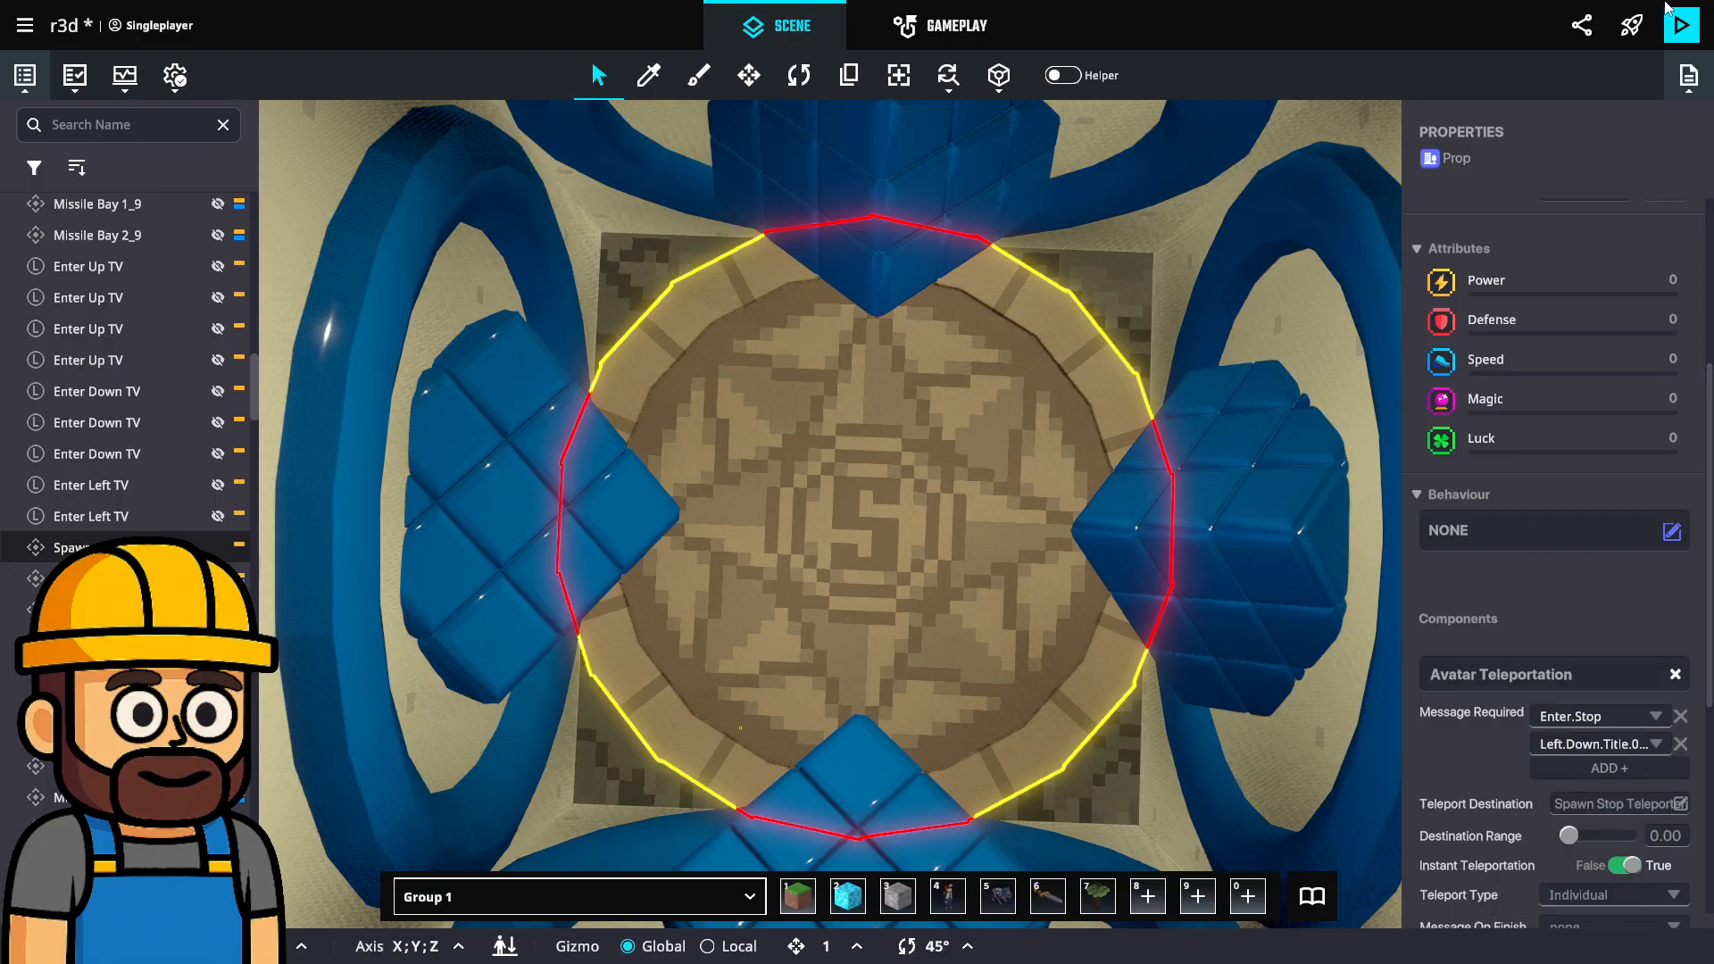
Play-test starting the game from the title and firing at the enemy missiles, and return to the scene.
{"action": "left_click", "coordinate": [1695, 36]}
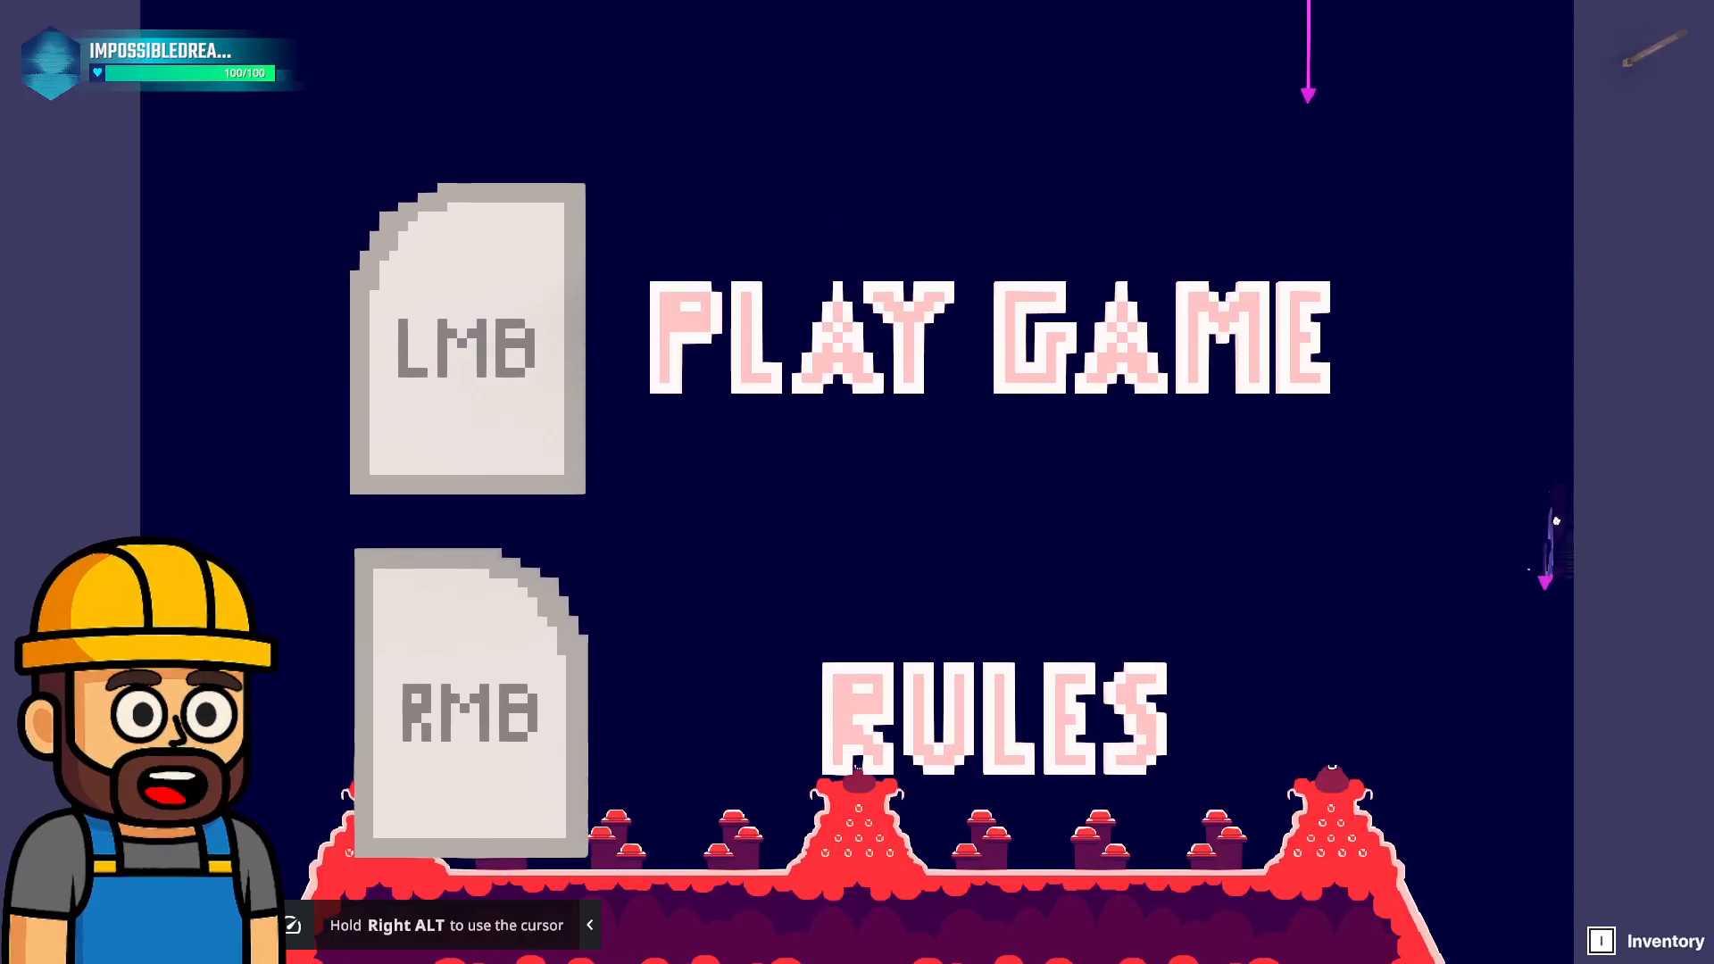
{"action": "left_click", "coordinate": [857, 482]}
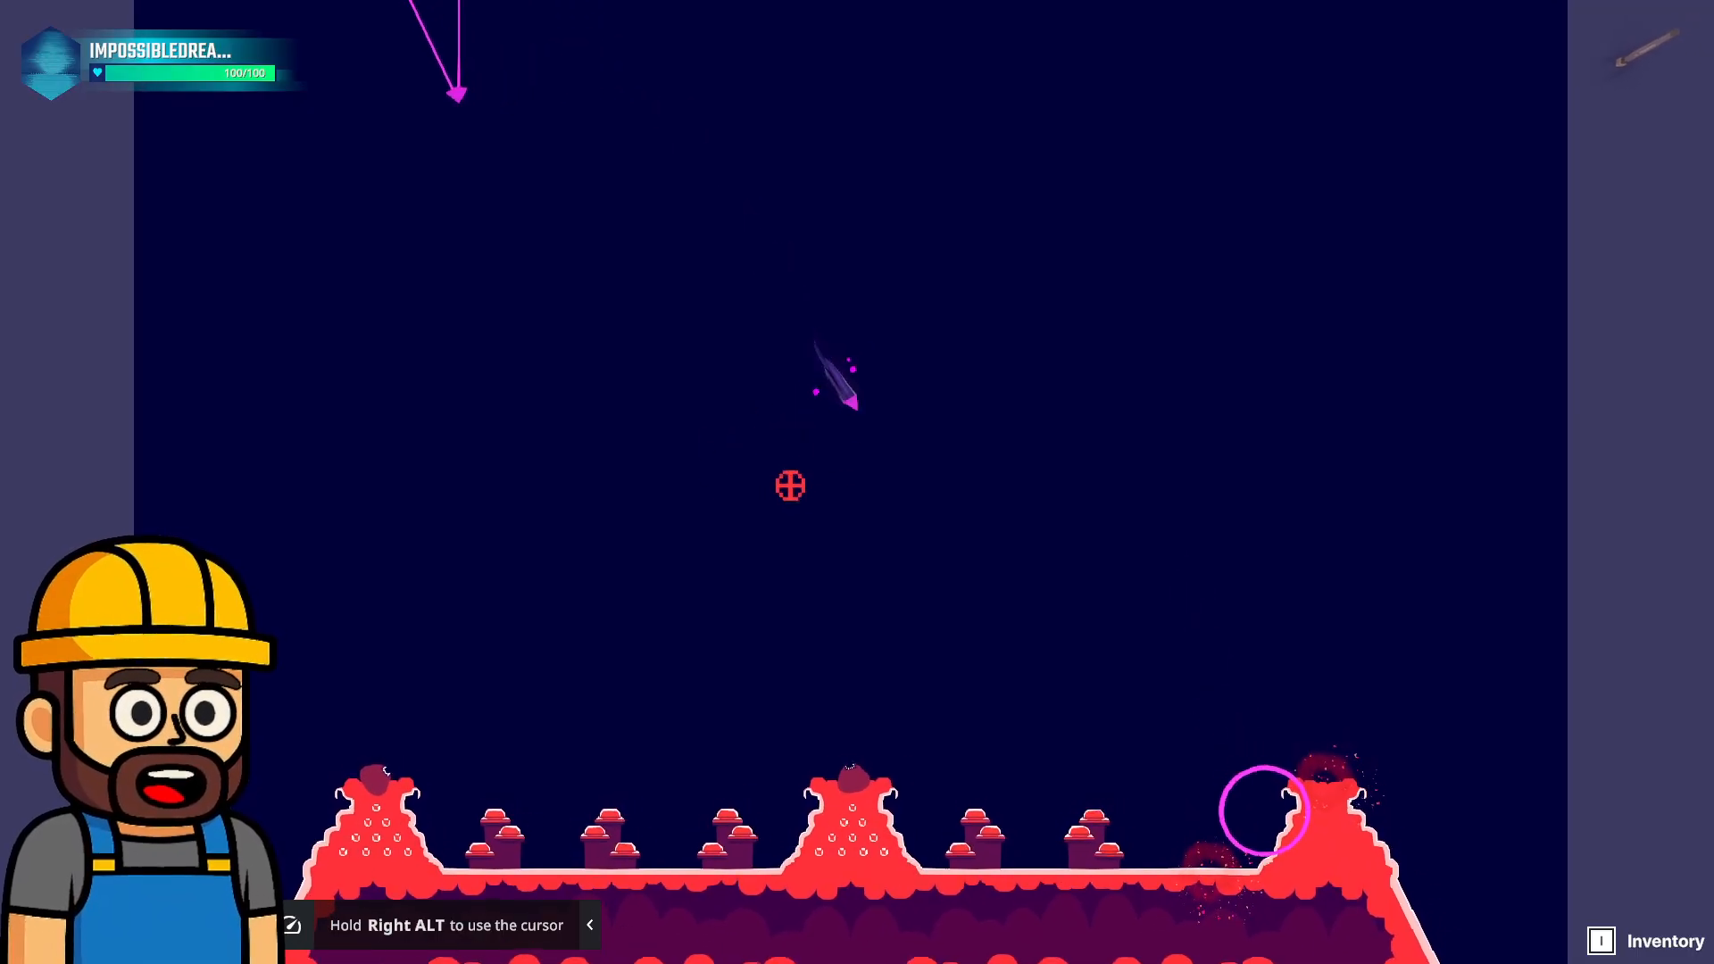
{"action": "left_click", "coordinate": [807, 462]}
{"action": "left_click", "coordinate": [818, 453]}
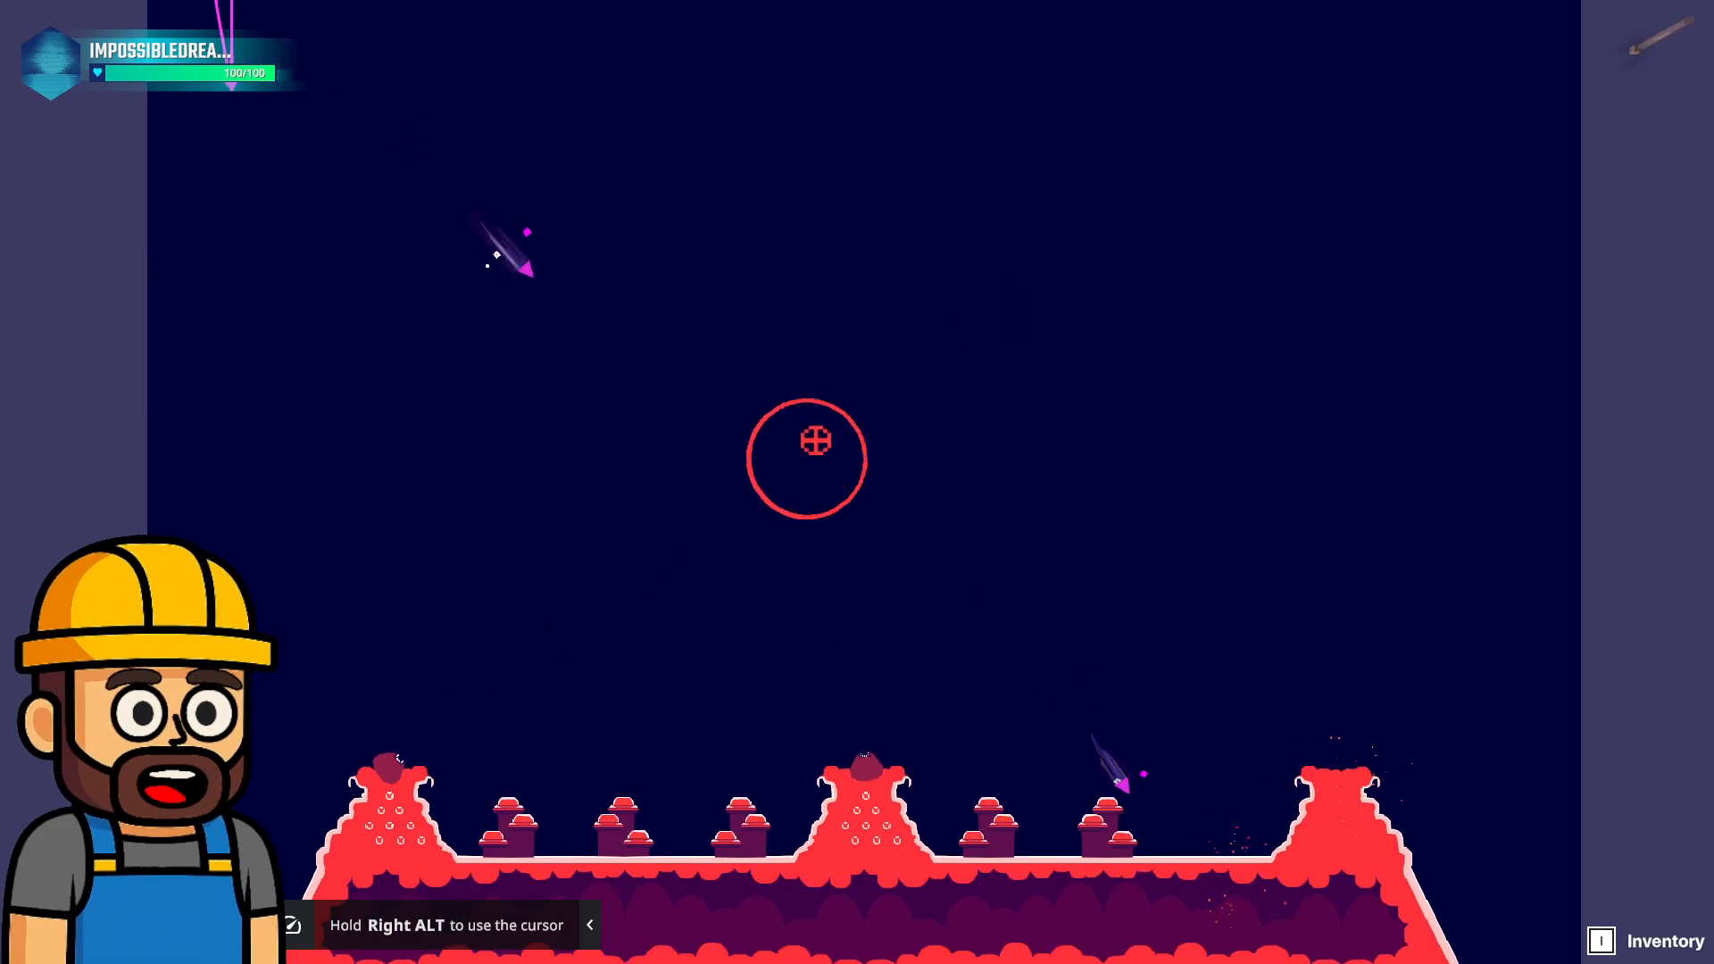
{"action": "left_click", "coordinate": [733, 464]}
{"action": "left_click", "coordinate": [715, 447]}
{"action": "left_click", "coordinate": [610, 362]}
{"action": "left_click", "coordinate": [631, 383]}
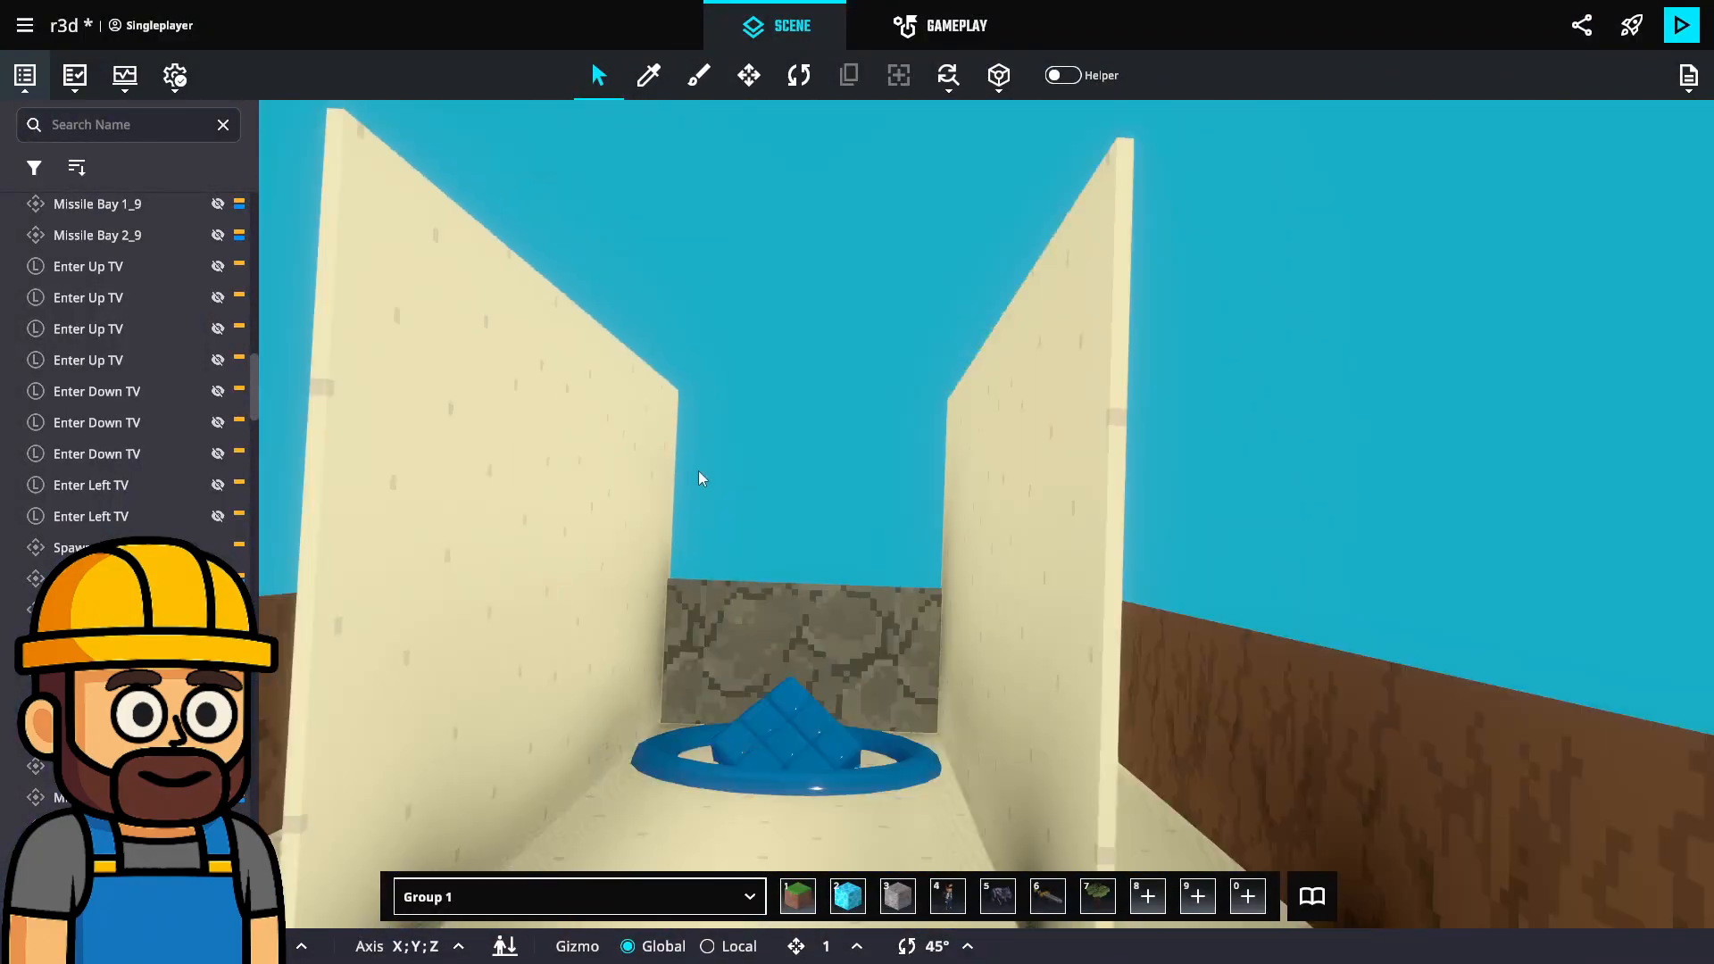
Duplicate Enemy Missile Platform 0 with its missile spawner and move the copy to the opposite upper edge of the playfield.
{"action": "scroll", "coordinate": [699, 470], "scroll_direction": "down", "scroll_amount": 10}
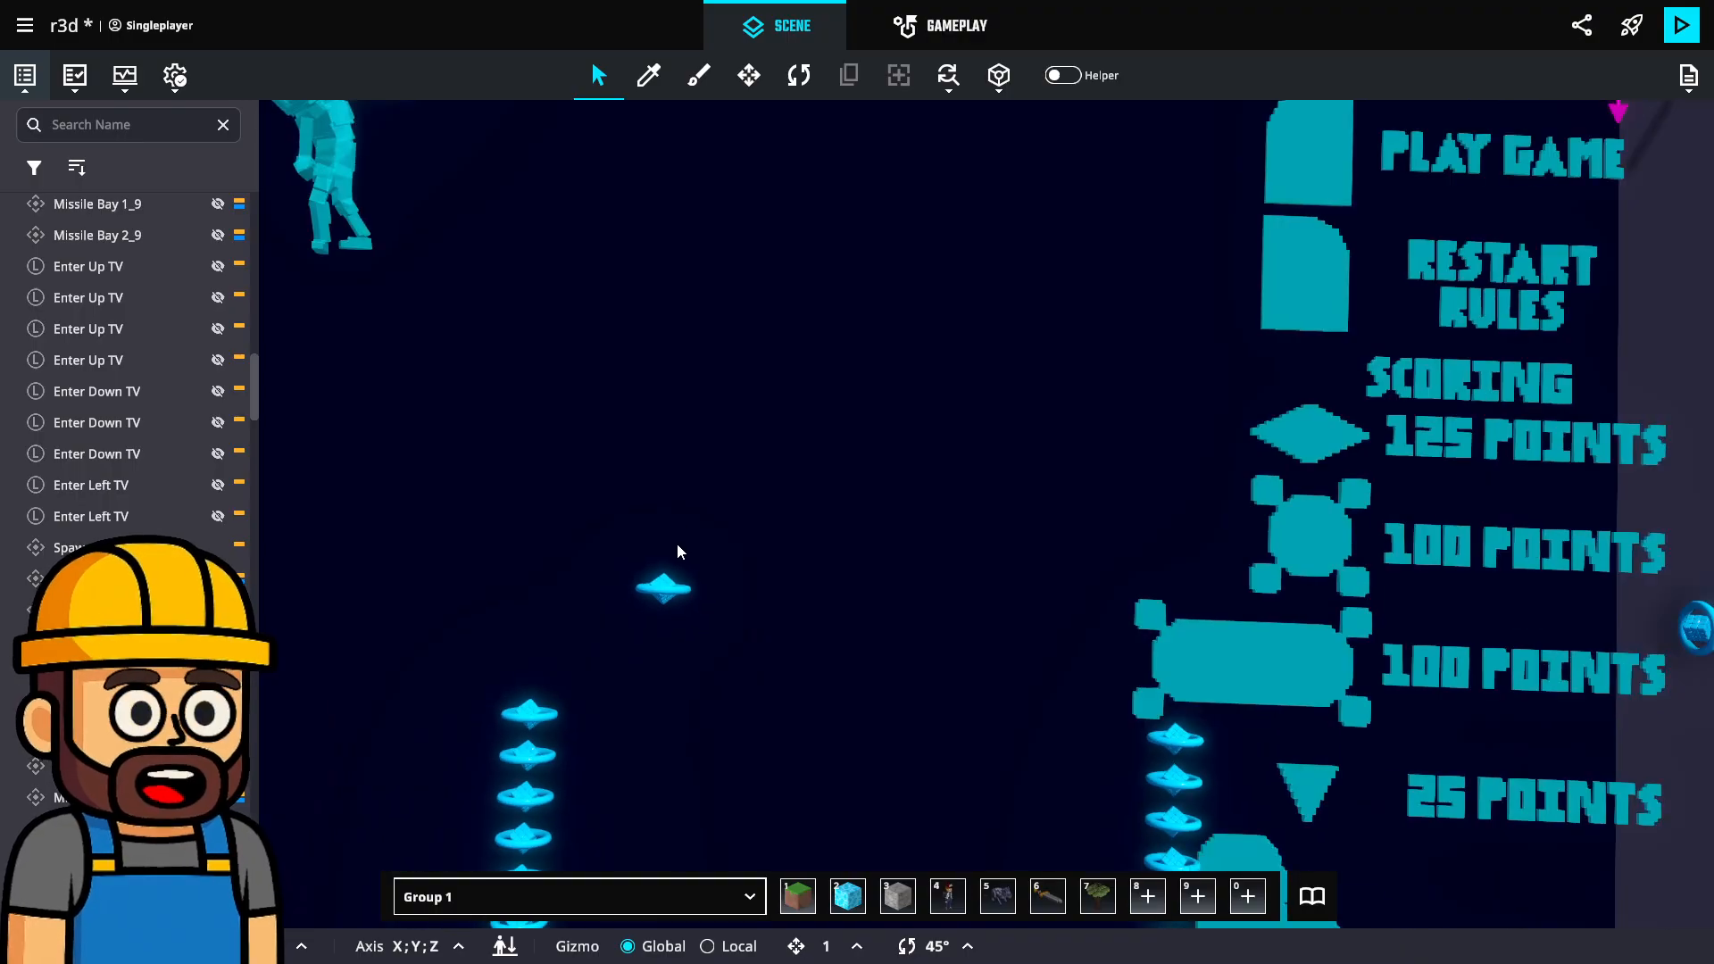
{"action": "scroll", "coordinate": [855, 357], "scroll_direction": "down", "scroll_amount": 2}
{"action": "scroll", "coordinate": [914, 401], "scroll_direction": "up", "scroll_amount": 8}
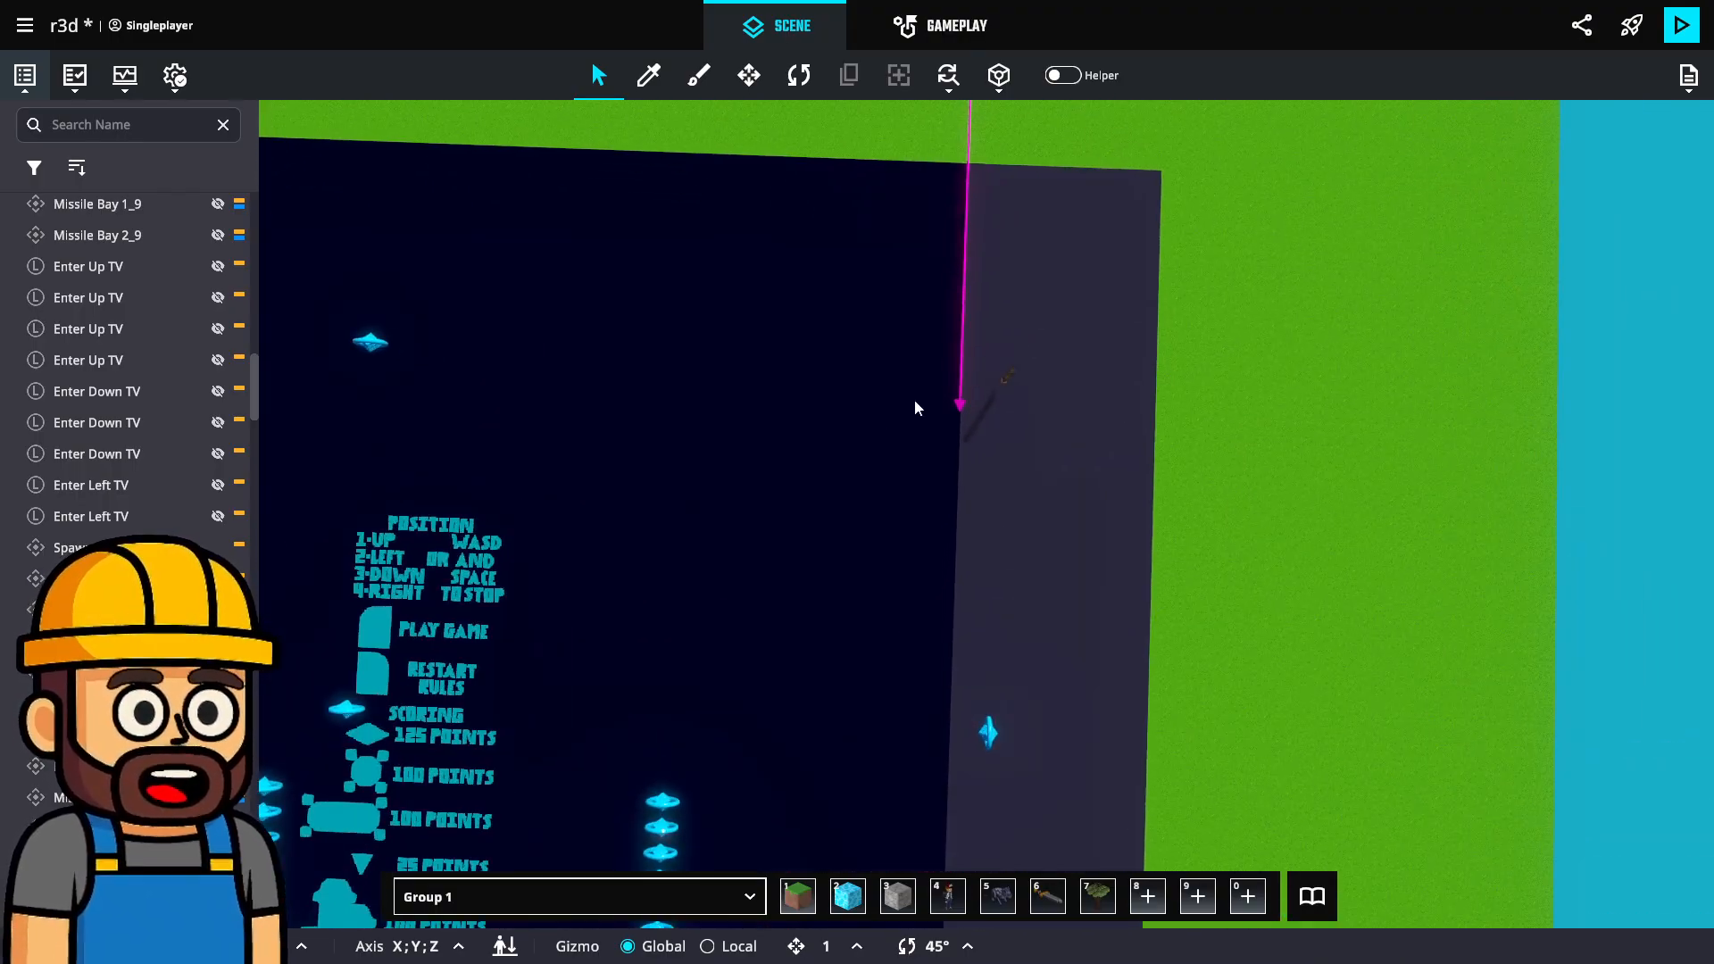
{"action": "scroll", "coordinate": [953, 424], "scroll_direction": "up", "scroll_amount": 2}
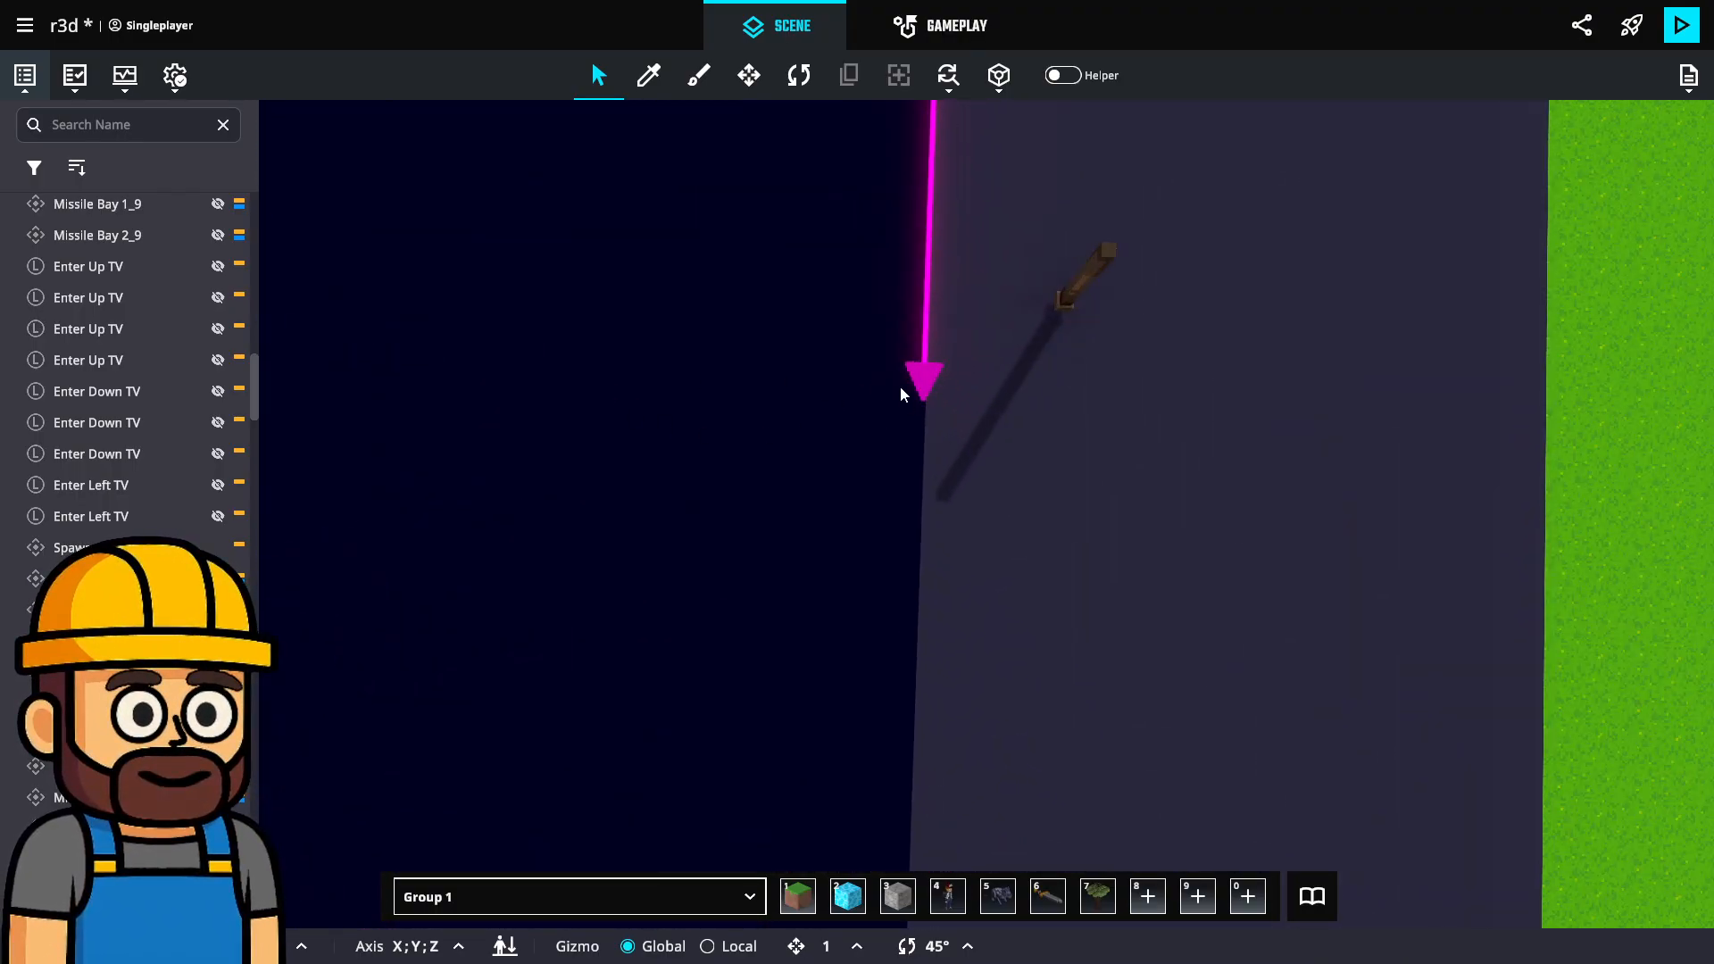
{"action": "left_click", "coordinate": [930, 375]}
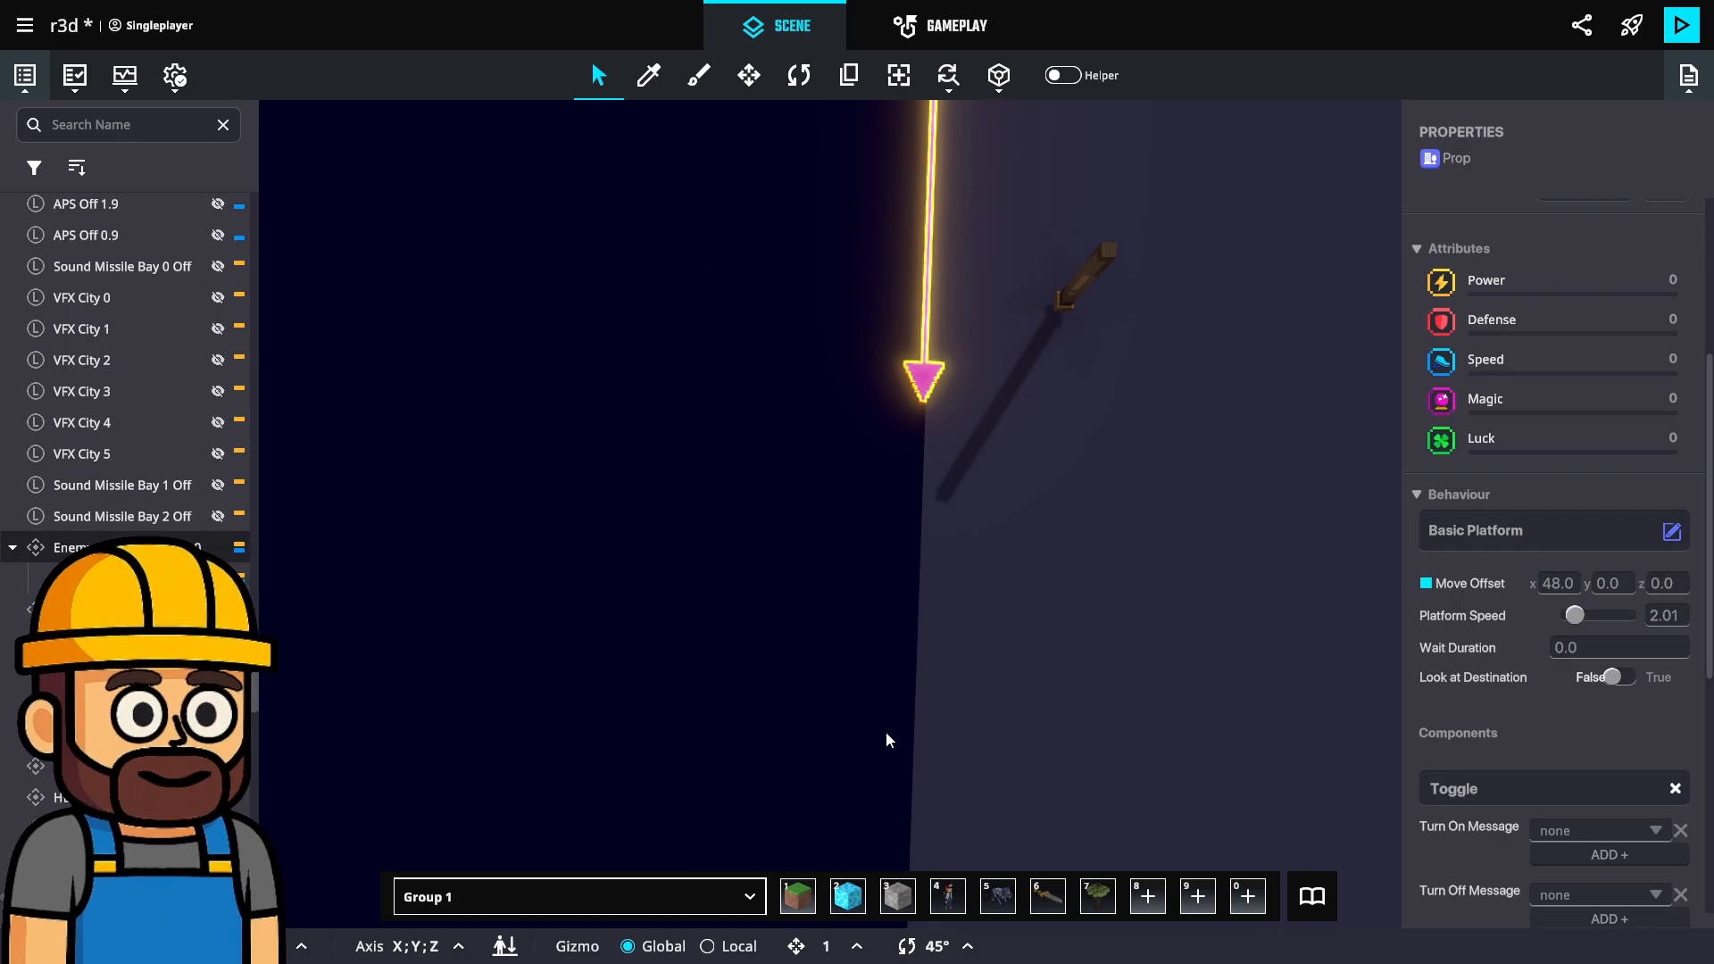
{"action": "scroll", "coordinate": [806, 470], "scroll_direction": "down", "scroll_amount": 1}
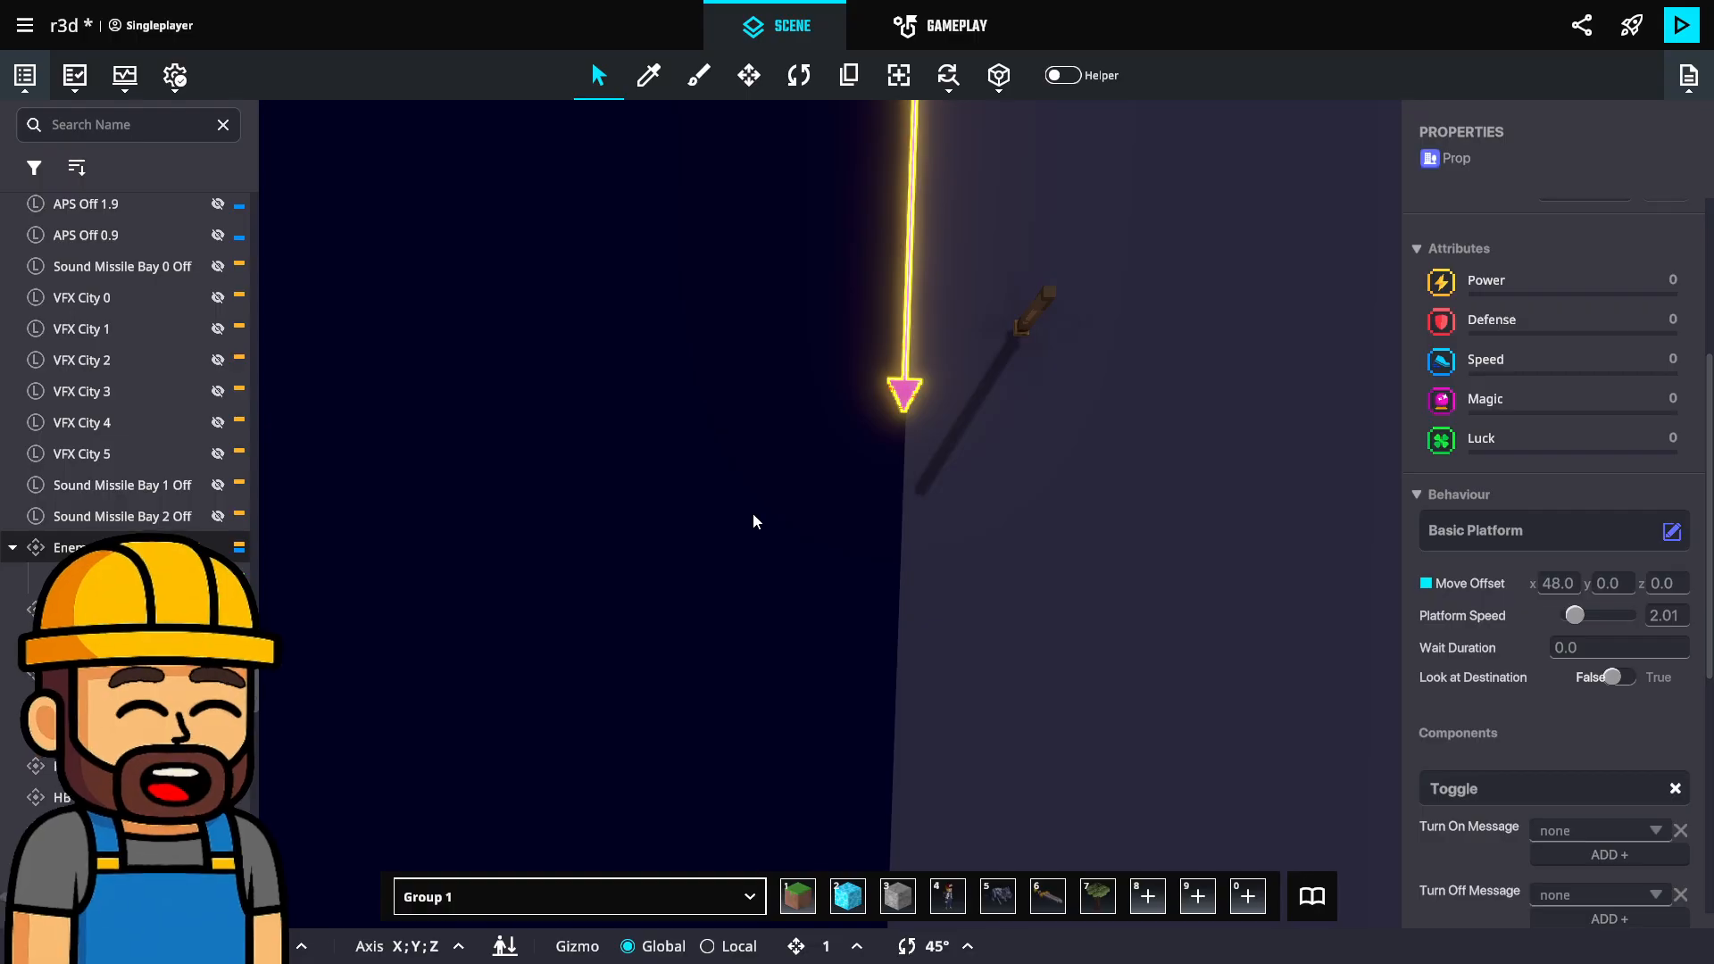
{"action": "key", "text": "ctrl+d"}
{"action": "key", "text": "m"}
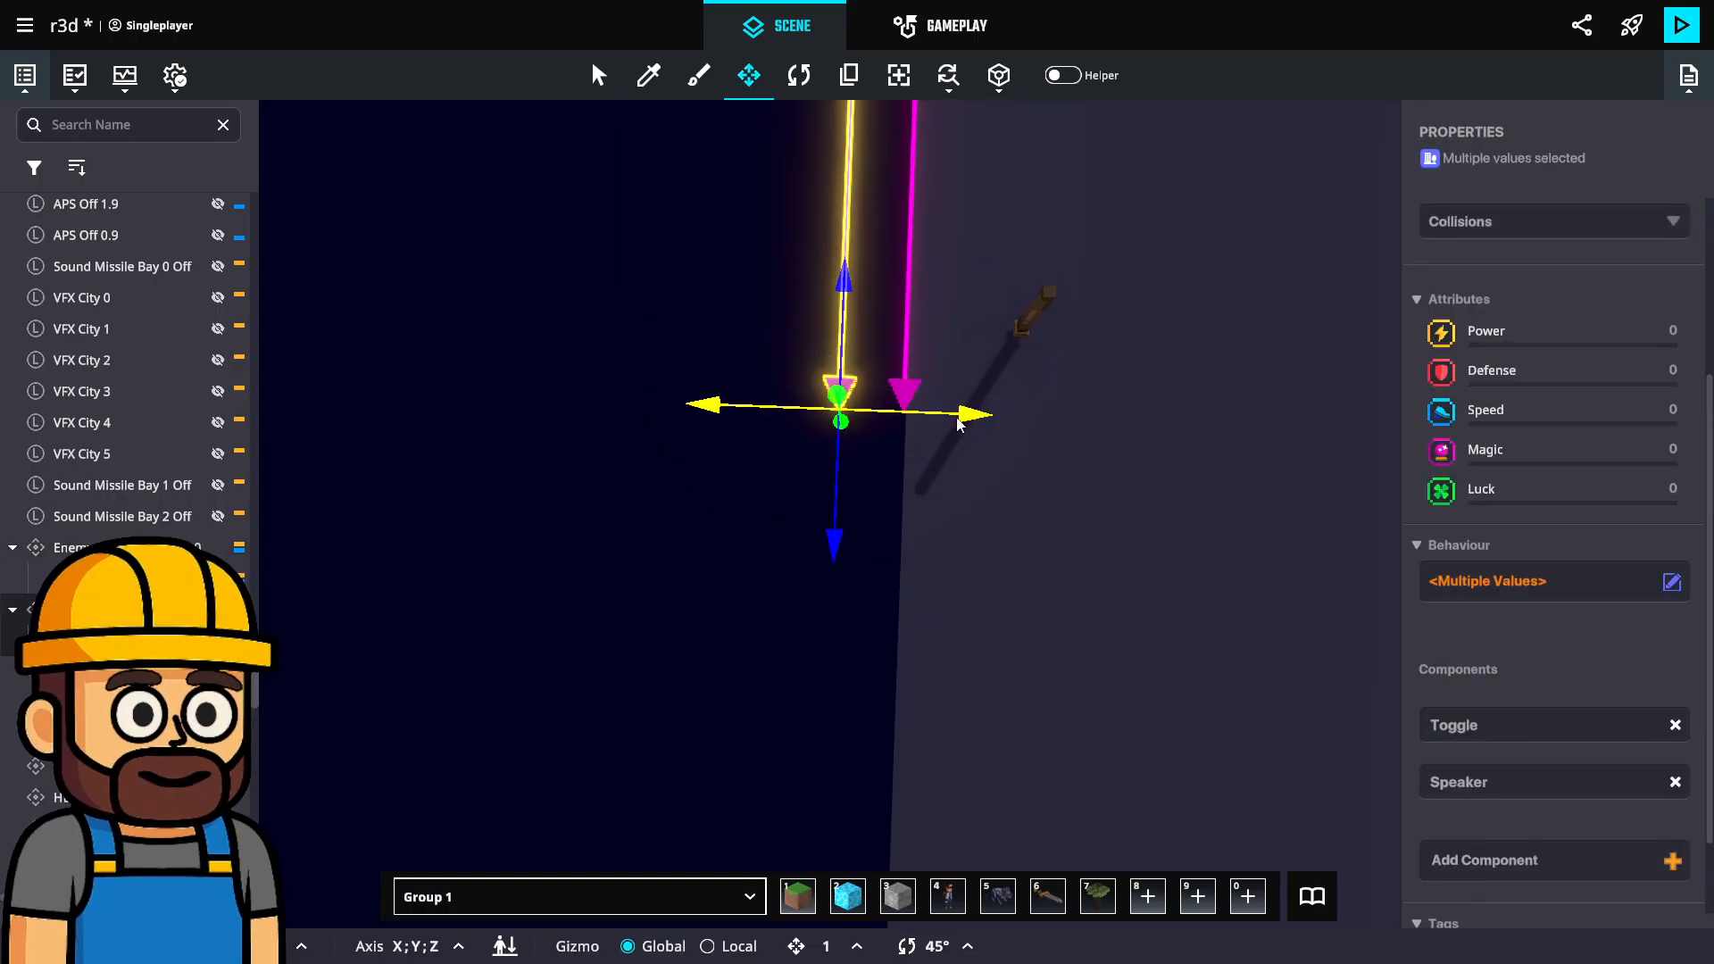
{"action": "left_click_drag", "start_coordinate": [958, 423], "coordinate": [1144, 635]}
{"action": "middle_click_drag", "start_coordinate": [658, 545], "coordinate": [1143, 634]}
{"action": "left_click_drag", "start_coordinate": [1144, 634], "coordinate": [1419, 600]}
{"action": "middle_click_drag", "start_coordinate": [1143, 635], "coordinate": [1419, 600]}
{"action": "left_click_drag", "start_coordinate": [1419, 601], "coordinate": [692, 643]}
{"action": "scroll", "coordinate": [747, 529], "scroll_direction": "up", "scroll_amount": 1}
{"action": "scroll", "coordinate": [743, 542], "scroll_direction": "down", "scroll_amount": 4}
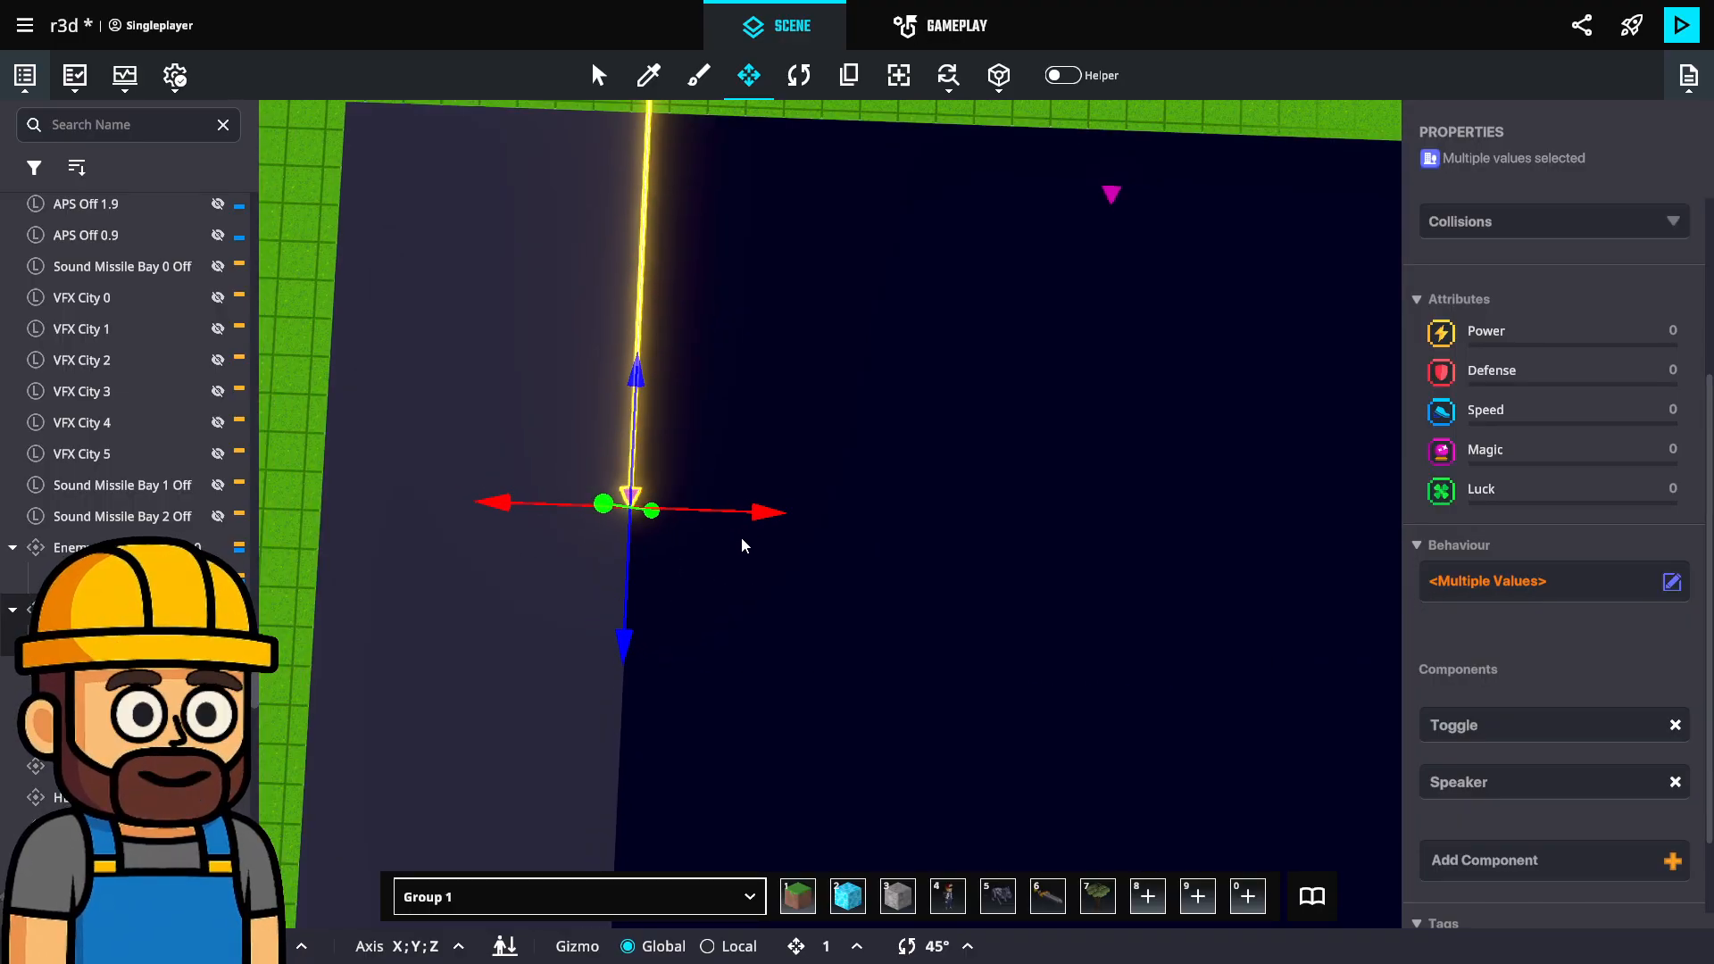
Set the duplicated missile platform's Move Offset X to -48.
{"action": "mouse_move", "coordinate": [982, 594]}
{"action": "middle_mouse_down"}
{"action": "mouse_move", "coordinate": [557, 520]}
{"action": "mouse_move", "coordinate": [723, 616]}
{"action": "mouse_move", "coordinate": [799, 619]}
{"action": "mouse_move", "coordinate": [833, 449]}
{"action": "mouse_move", "coordinate": [1041, 662]}
{"action": "mouse_move", "coordinate": [1008, 607]}
{"action": "middle_mouse_up"}
{"action": "left_click", "coordinate": [1005, 599]}
{"action": "middle_click_drag", "start_coordinate": [634, 143], "coordinate": [1079, 662]}
{"action": "middle_click_drag", "start_coordinate": [375, 295], "coordinate": [673, 642]}
{"action": "left_click", "coordinate": [675, 319]}
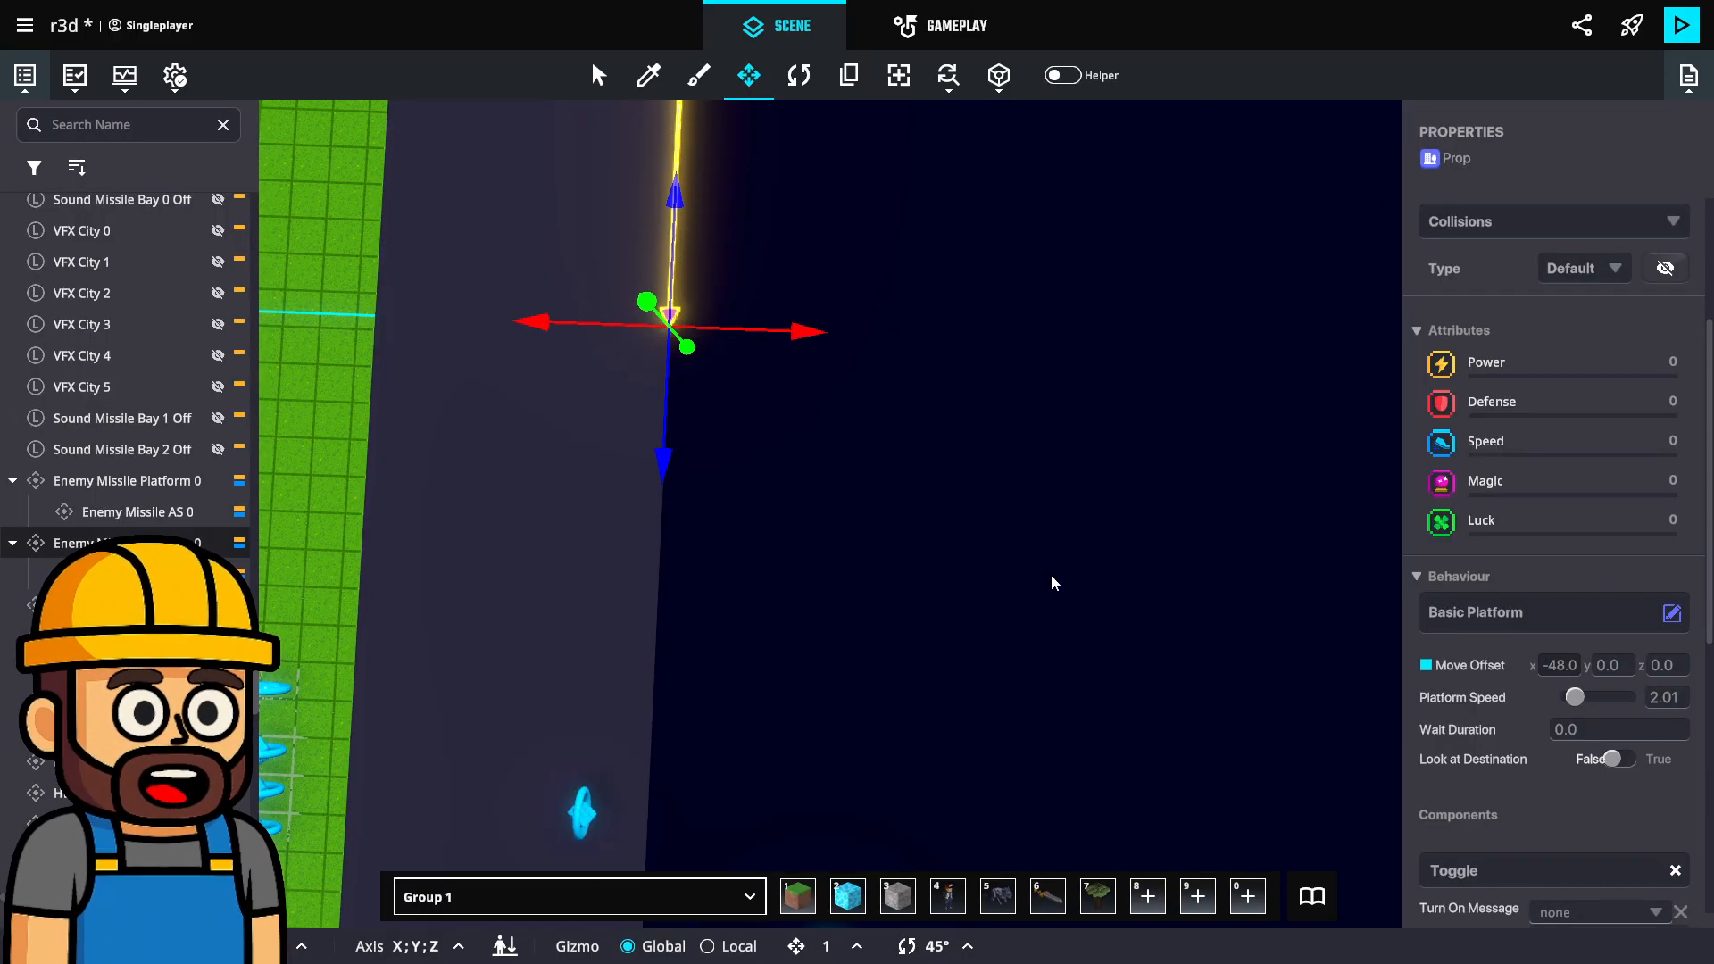
Examine the movement, toggle and tag settings of the target platform below the playfield, and its placement relative to both missile launchers.
{"action": "left_click", "coordinate": [1090, 688]}
{"action": "scroll", "coordinate": [1059, 635], "scroll_direction": "down", "scroll_amount": 2}
{"action": "middle_click_drag", "start_coordinate": [1063, 642], "coordinate": [717, 360]}
{"action": "left_click", "coordinate": [1210, 373]}
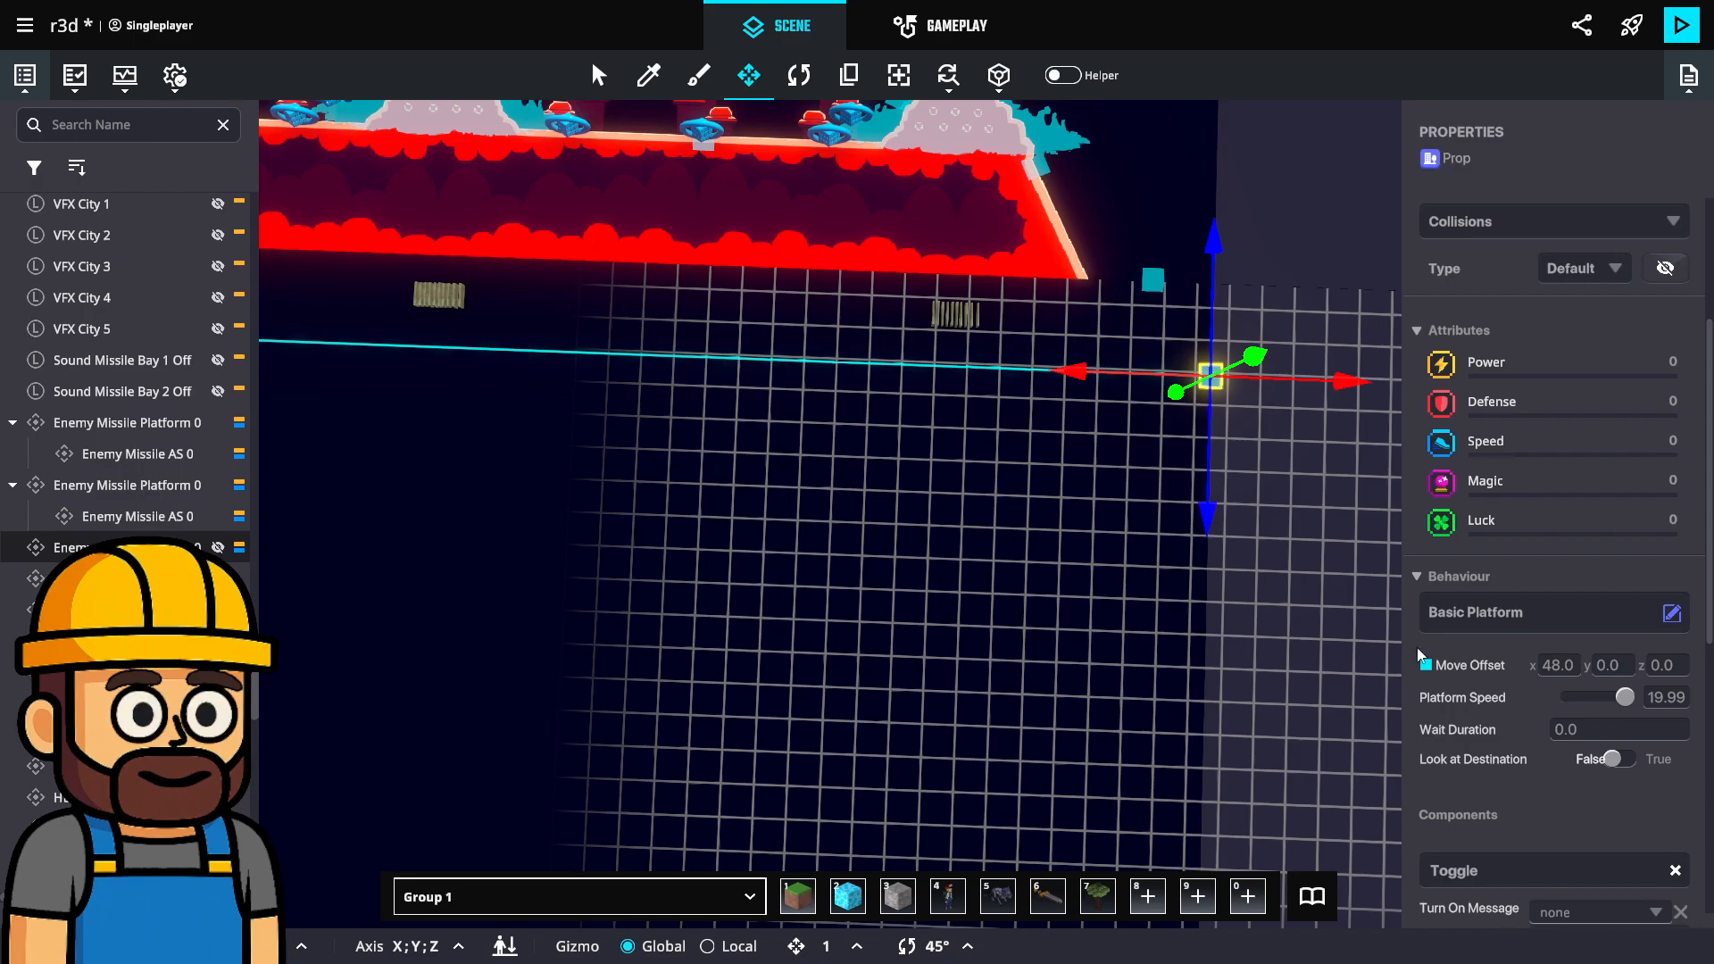
{"action": "scroll", "coordinate": [1553, 803], "scroll_direction": "down", "scroll_amount": 5}
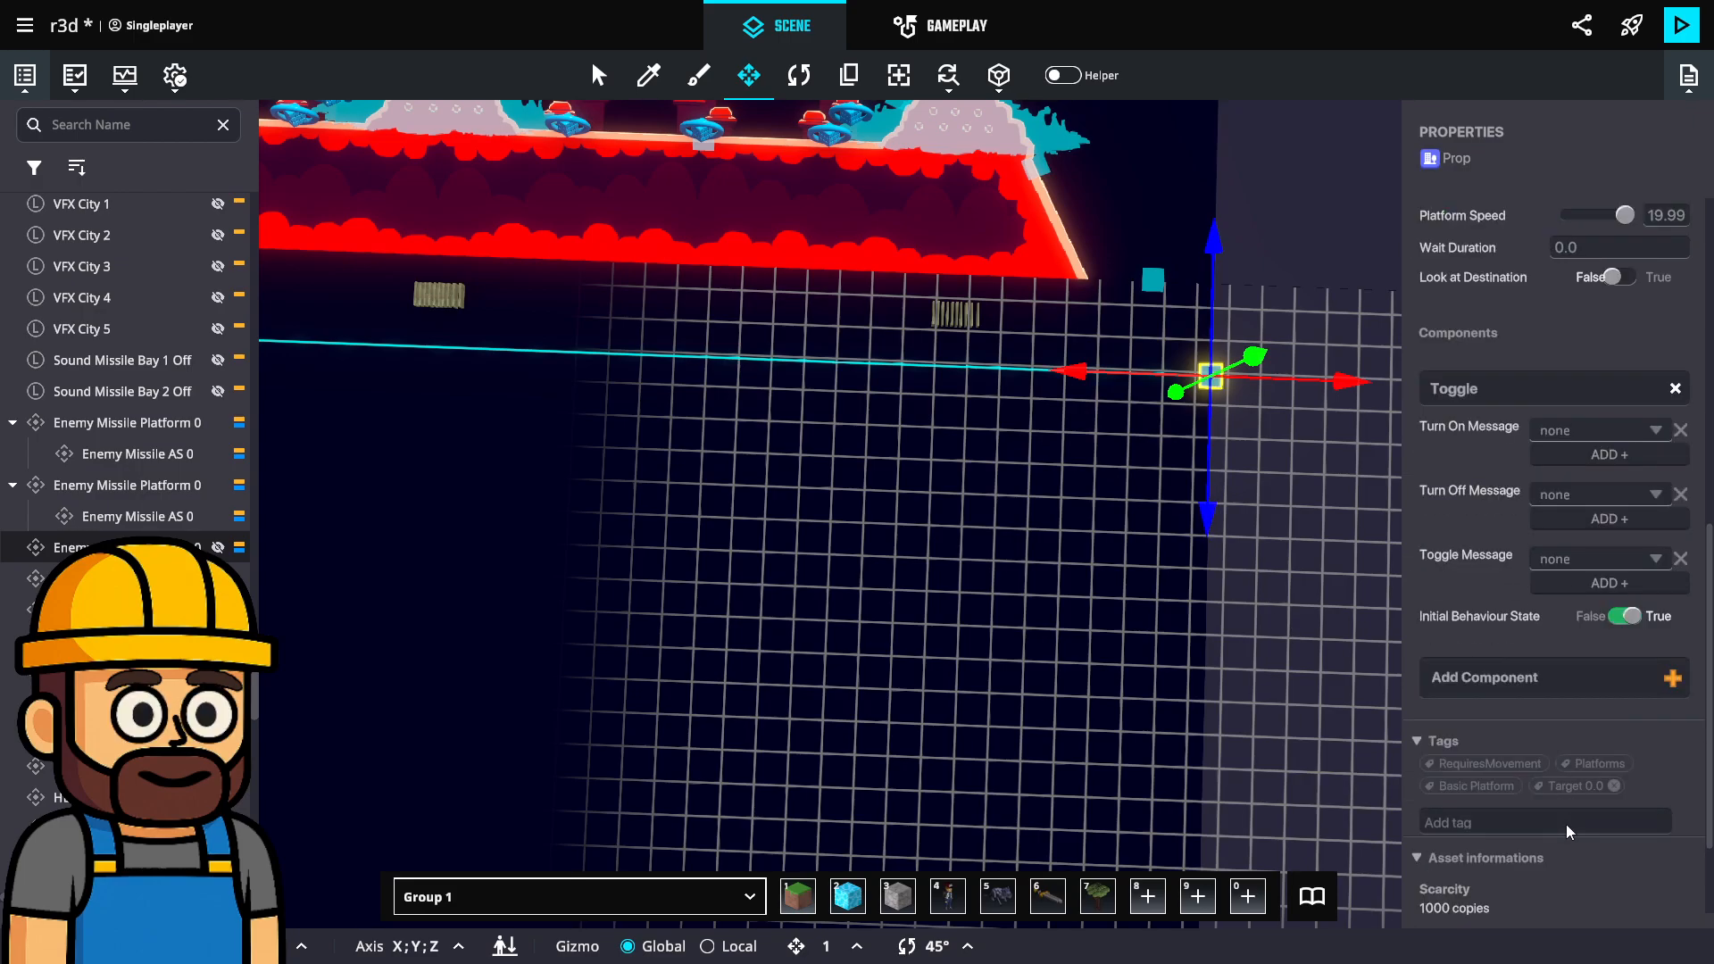
{"action": "middle_click_drag", "start_coordinate": [919, 528], "coordinate": [948, 694]}
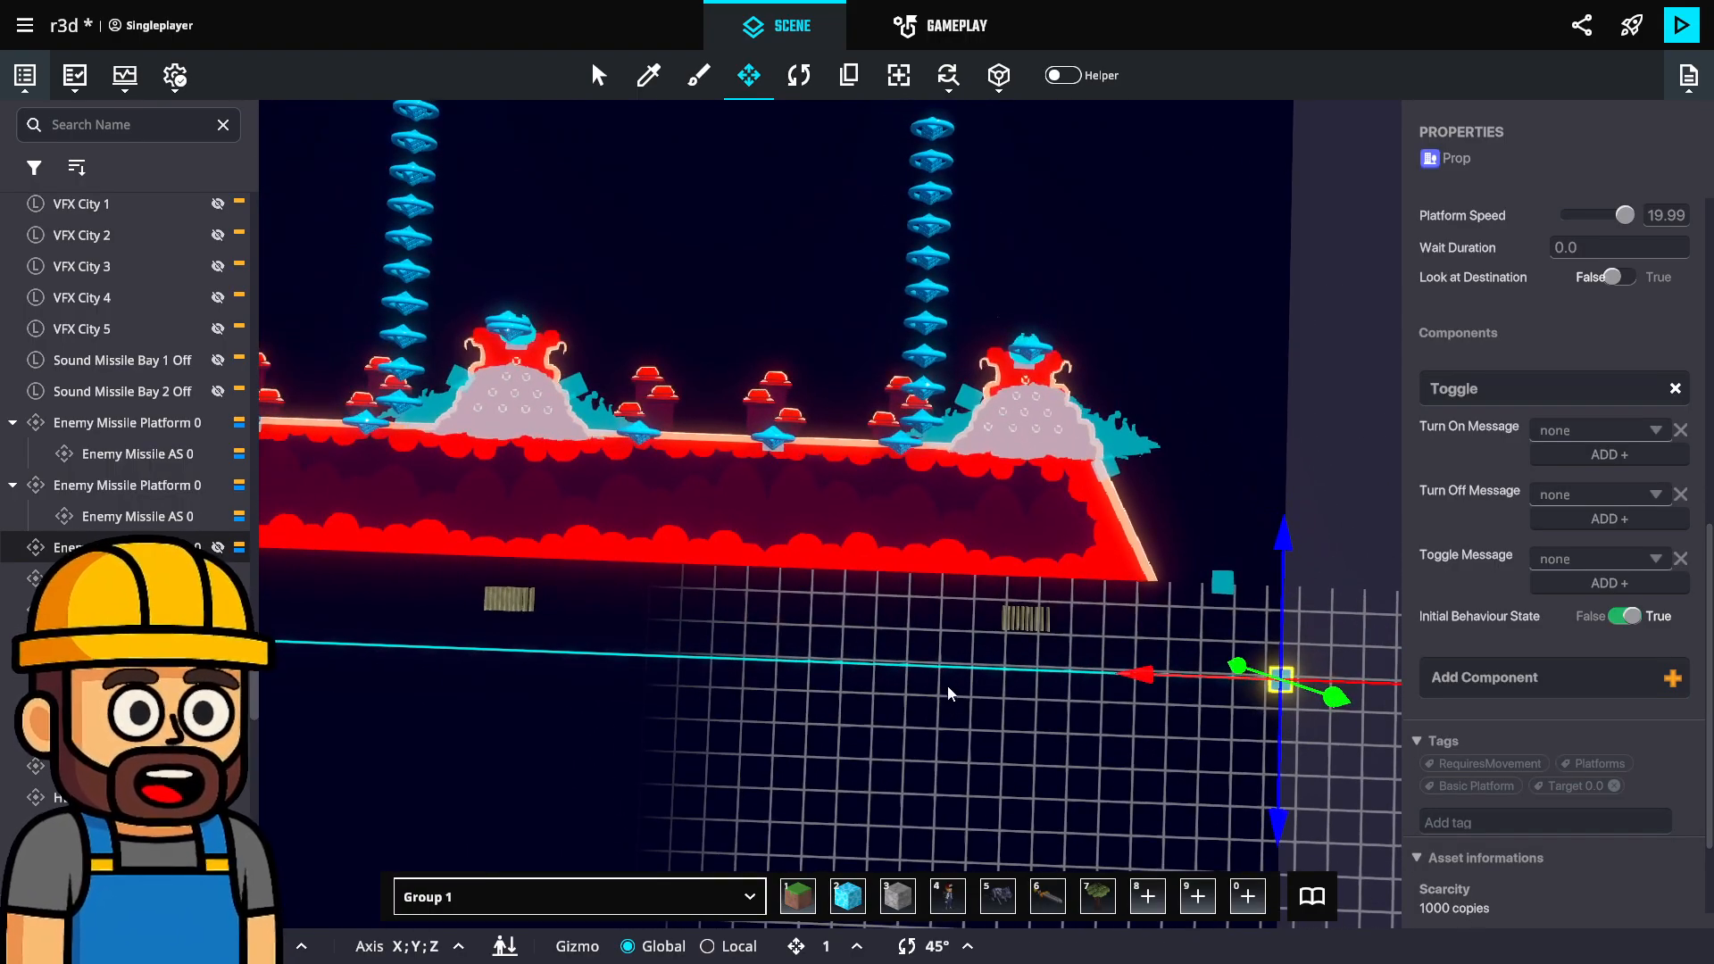
{"action": "scroll", "coordinate": [947, 668], "scroll_direction": "down", "scroll_amount": 2}
{"action": "scroll", "coordinate": [808, 451], "scroll_direction": "down", "scroll_amount": 2}
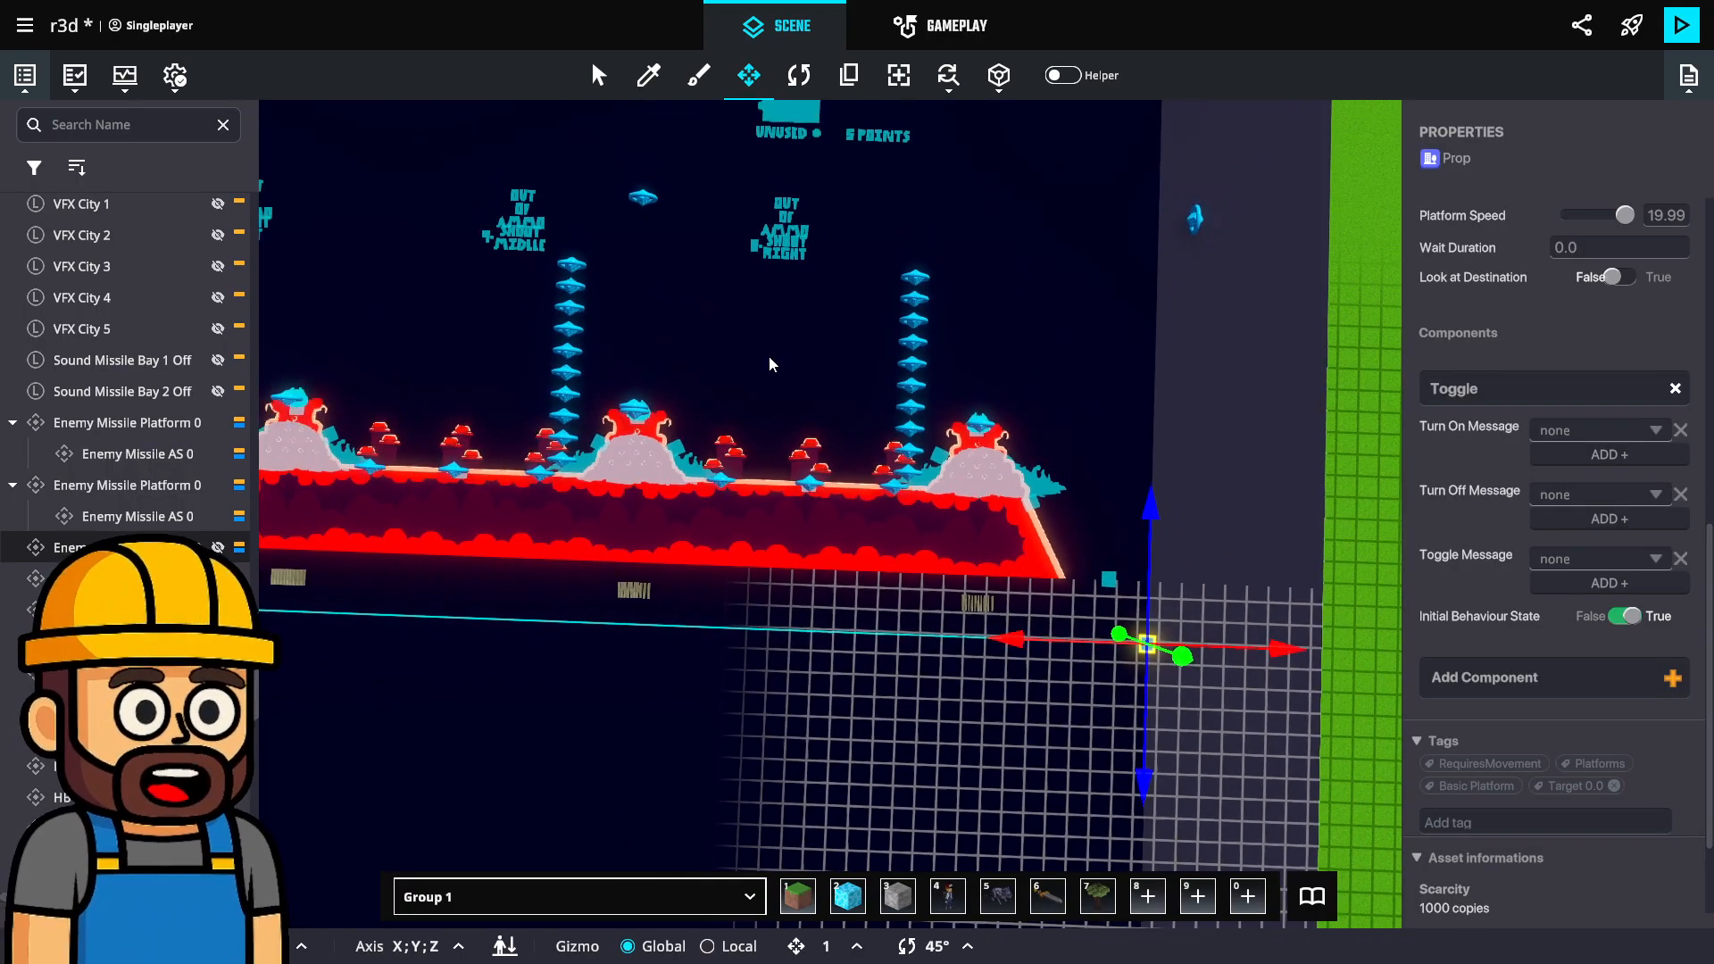
{"action": "middle_click_drag", "start_coordinate": [800, 423], "coordinate": [943, 598]}
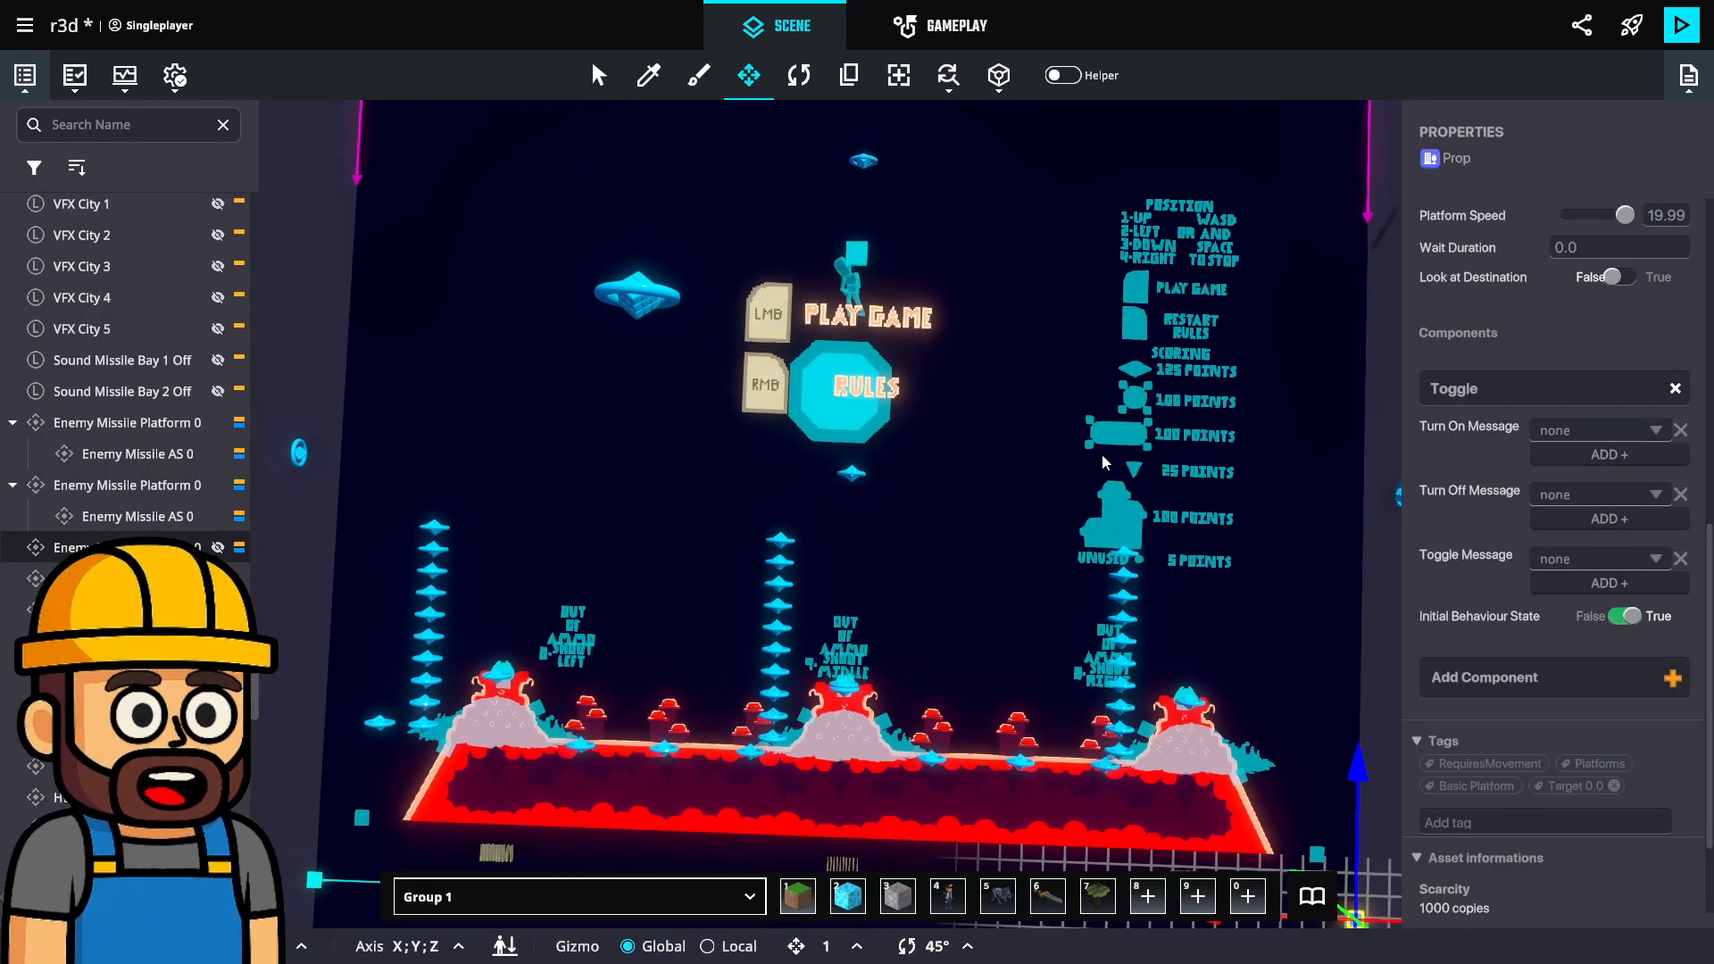
{"action": "scroll", "coordinate": [1100, 539], "scroll_direction": "down", "scroll_amount": 3}
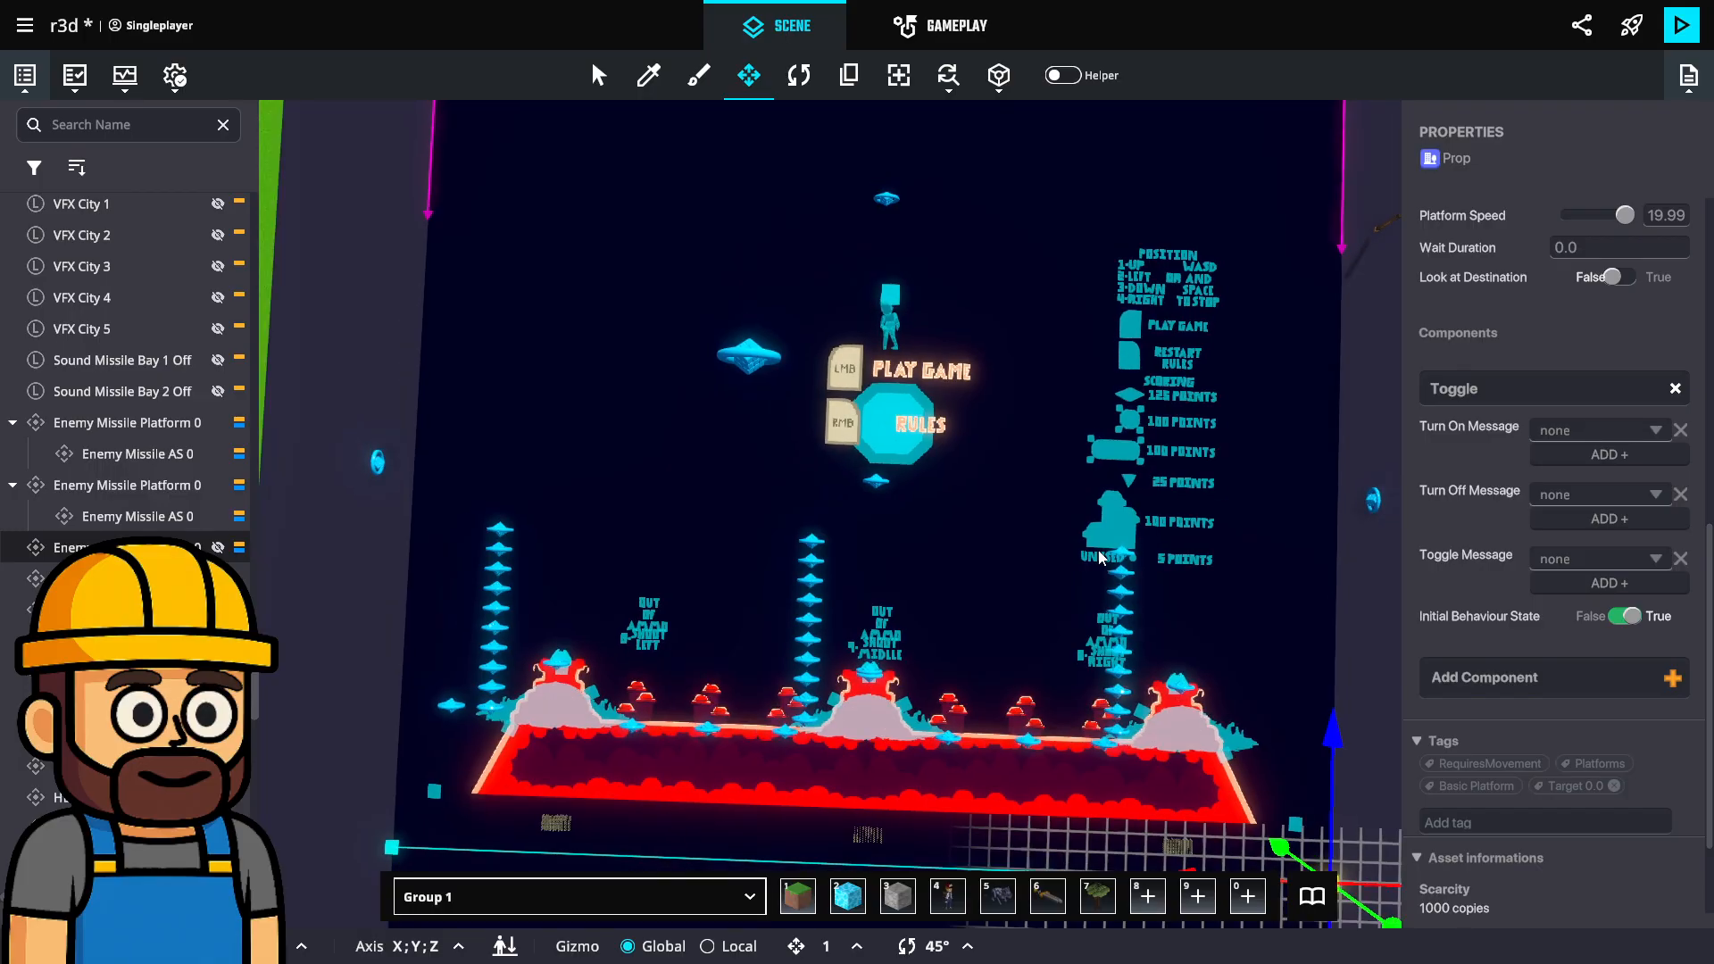
{"action": "middle_click_drag", "start_coordinate": [1097, 558], "coordinate": [993, 551]}
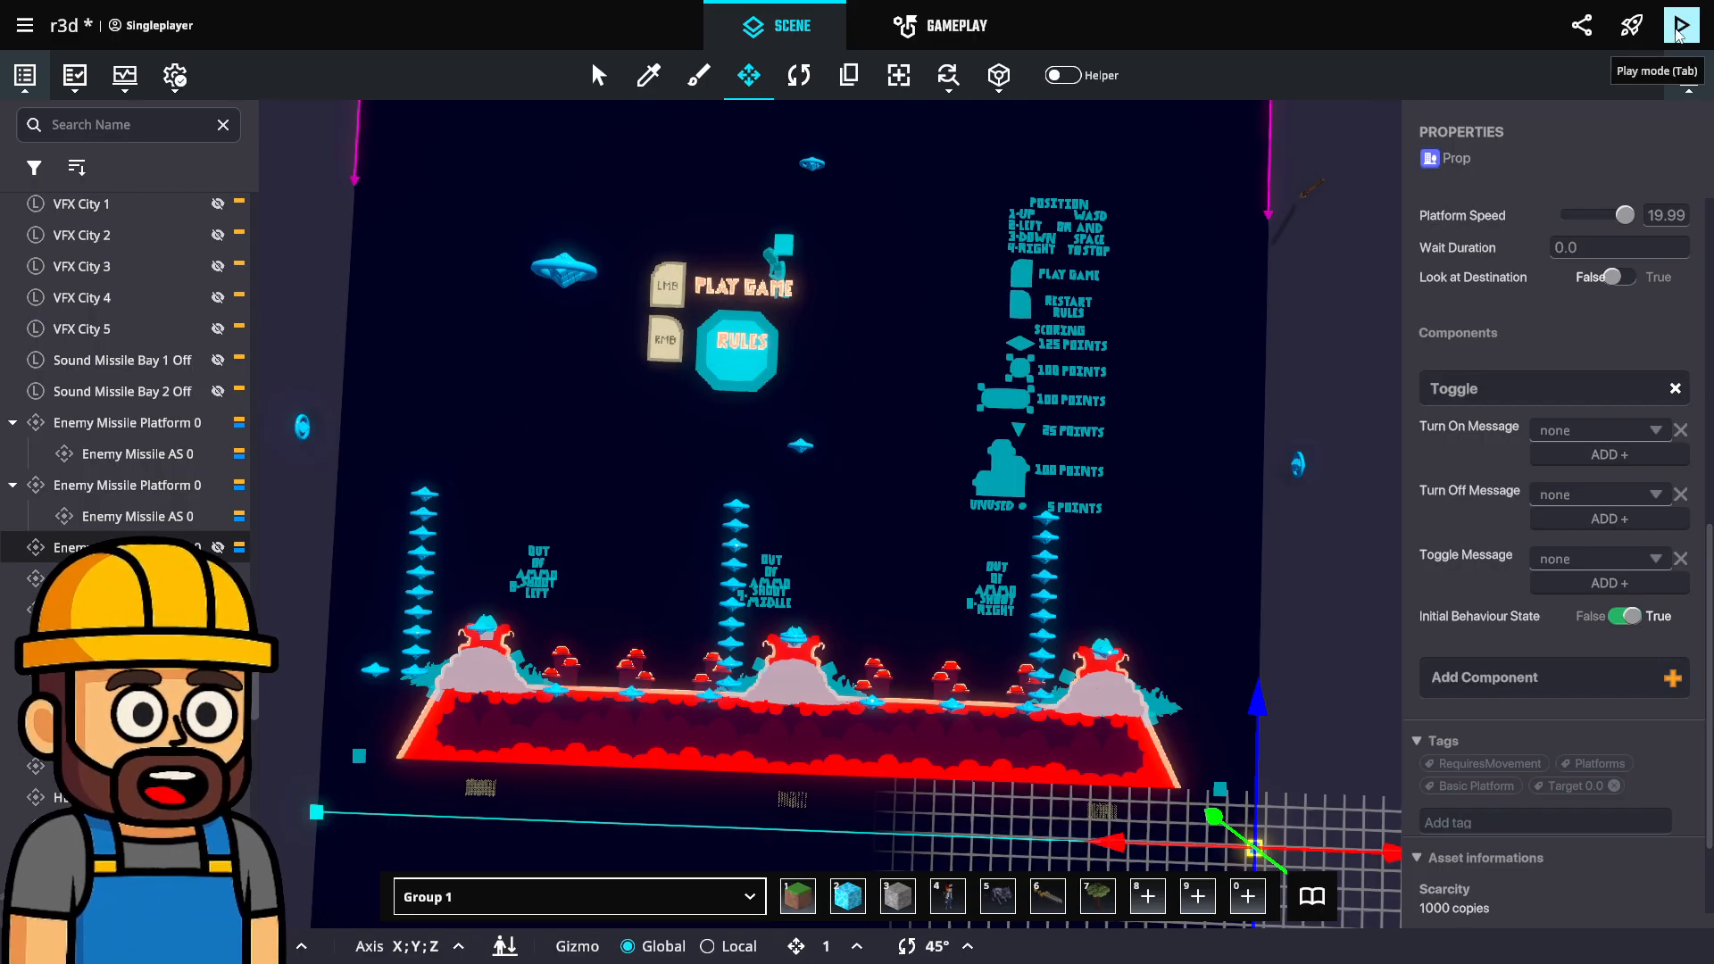
Check the Launch.Missile.0 broadcaster's settings, then play-test the launches from both missile platforms and return to the scene.
{"action": "left_click", "coordinate": [1312, 185]}
{"action": "left_click", "coordinate": [1315, 186]}
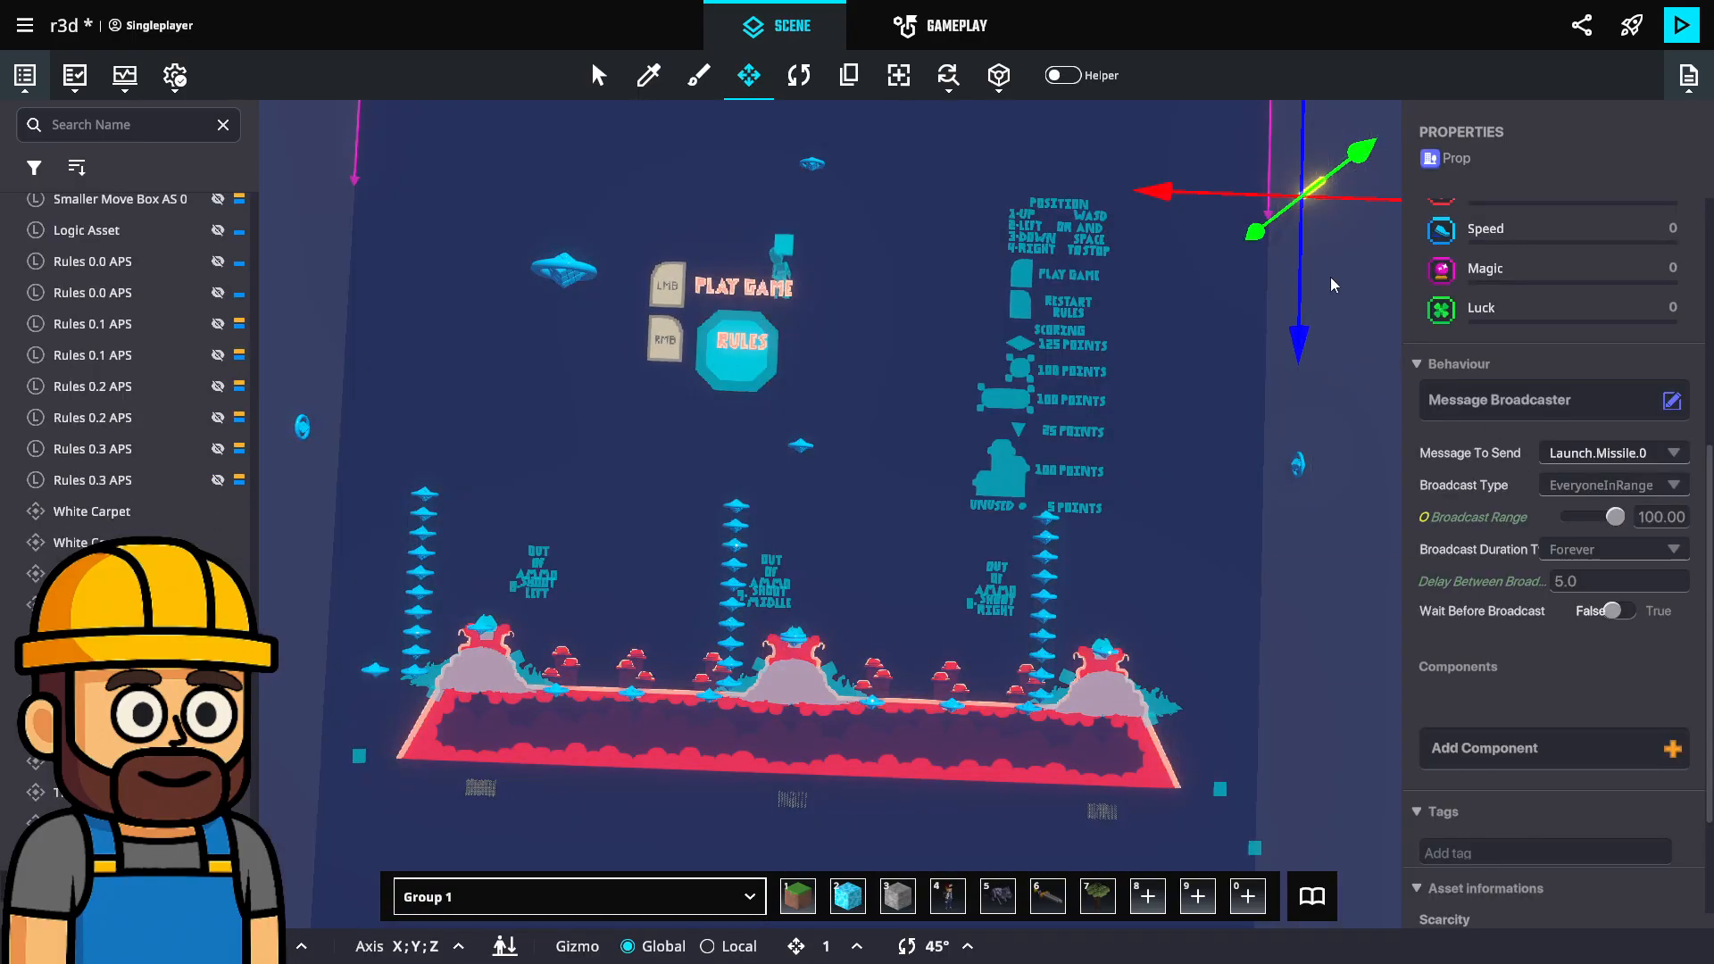
{"action": "left_click", "coordinate": [1678, 33]}
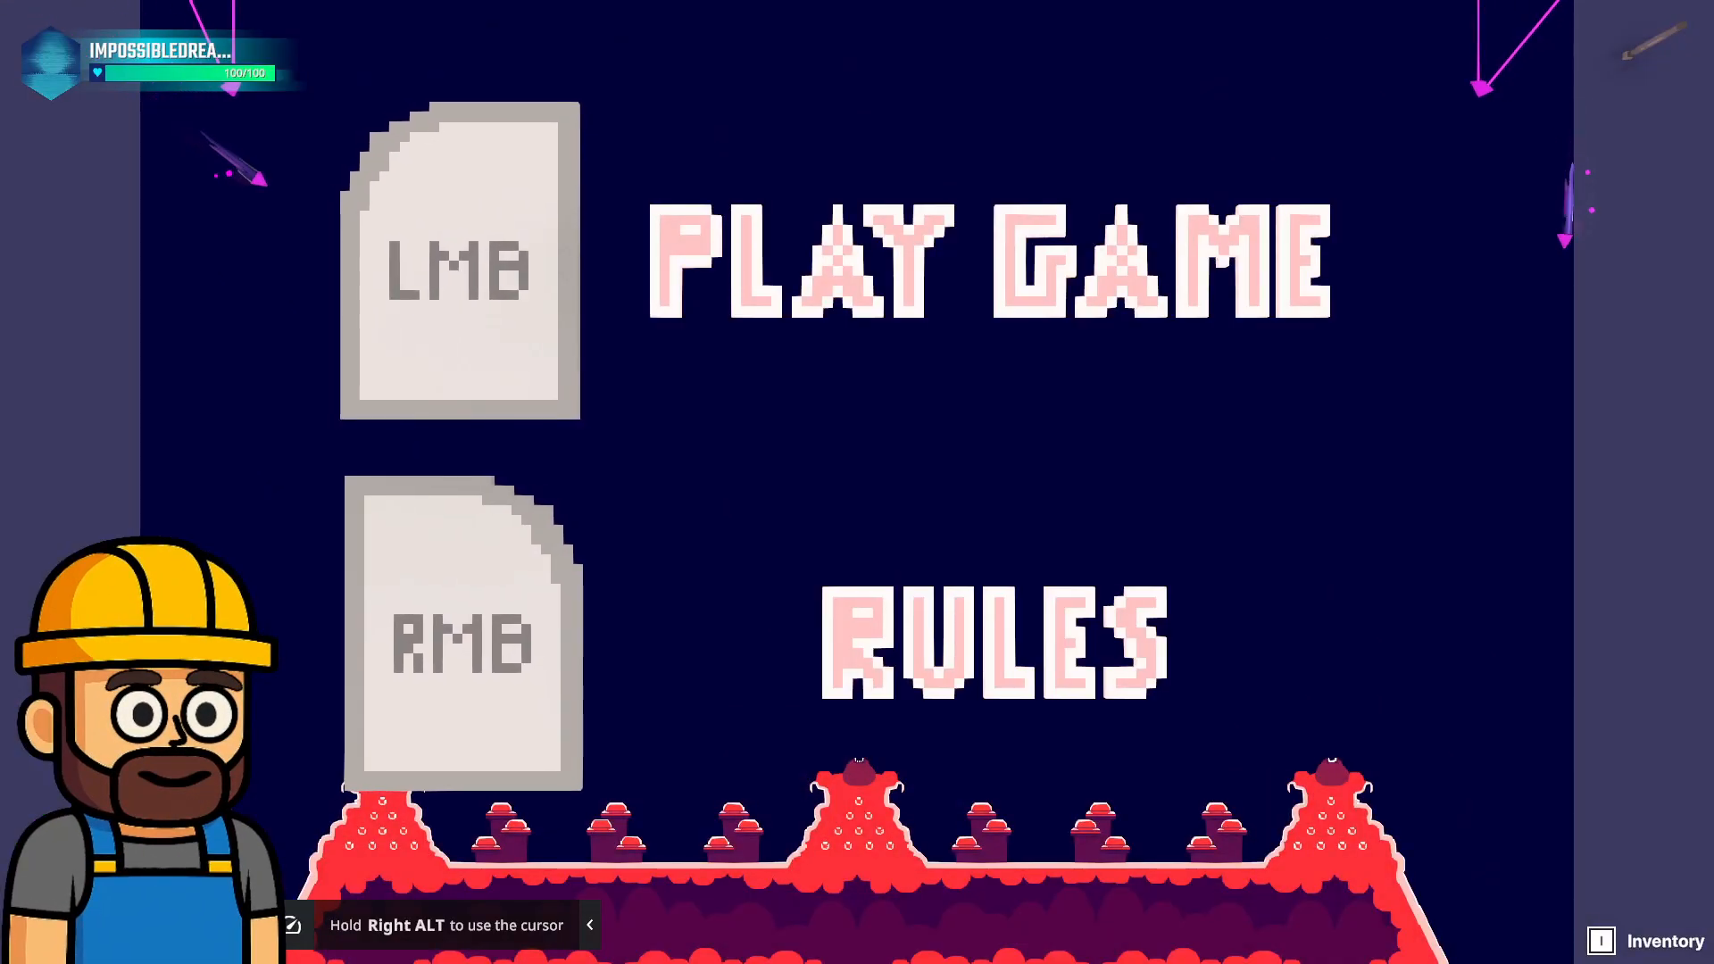
{"action": "left_click", "coordinate": [857, 482]}
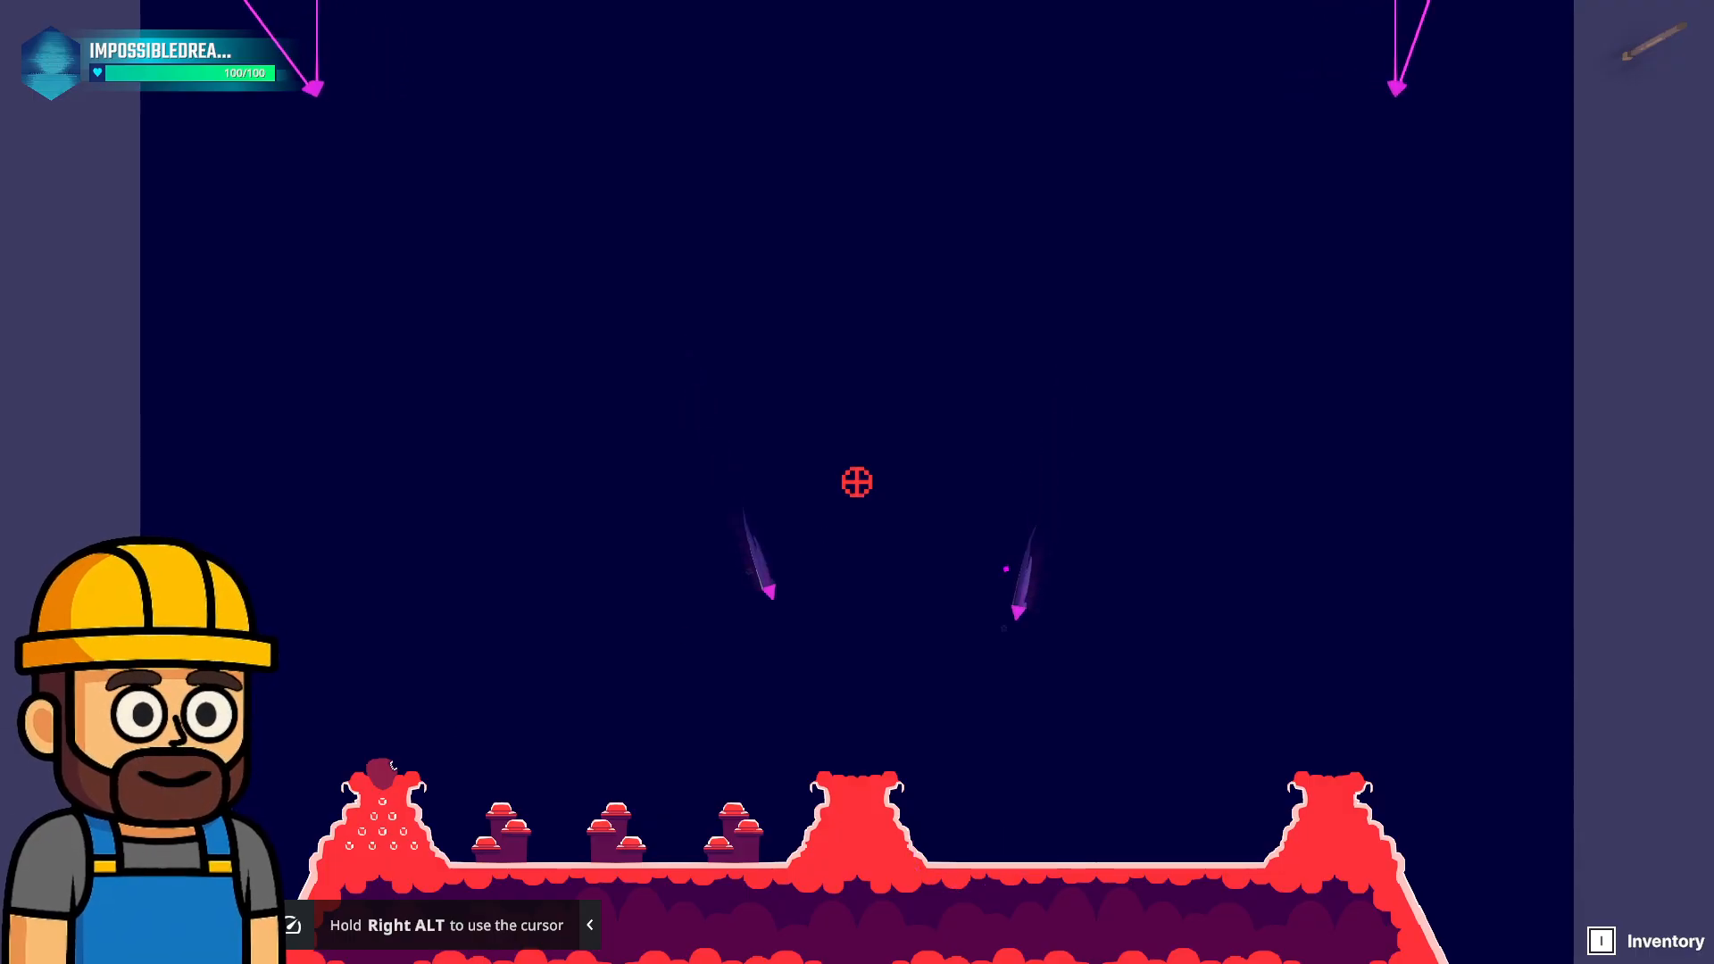
{"action": "key", "text": "Escape"}
Duplicate the target platform below the playfield to the opposite lower corner and set the copy's Move Offset X to -48.
{"action": "middle_click_drag", "start_coordinate": [1136, 713], "coordinate": [1098, 601]}
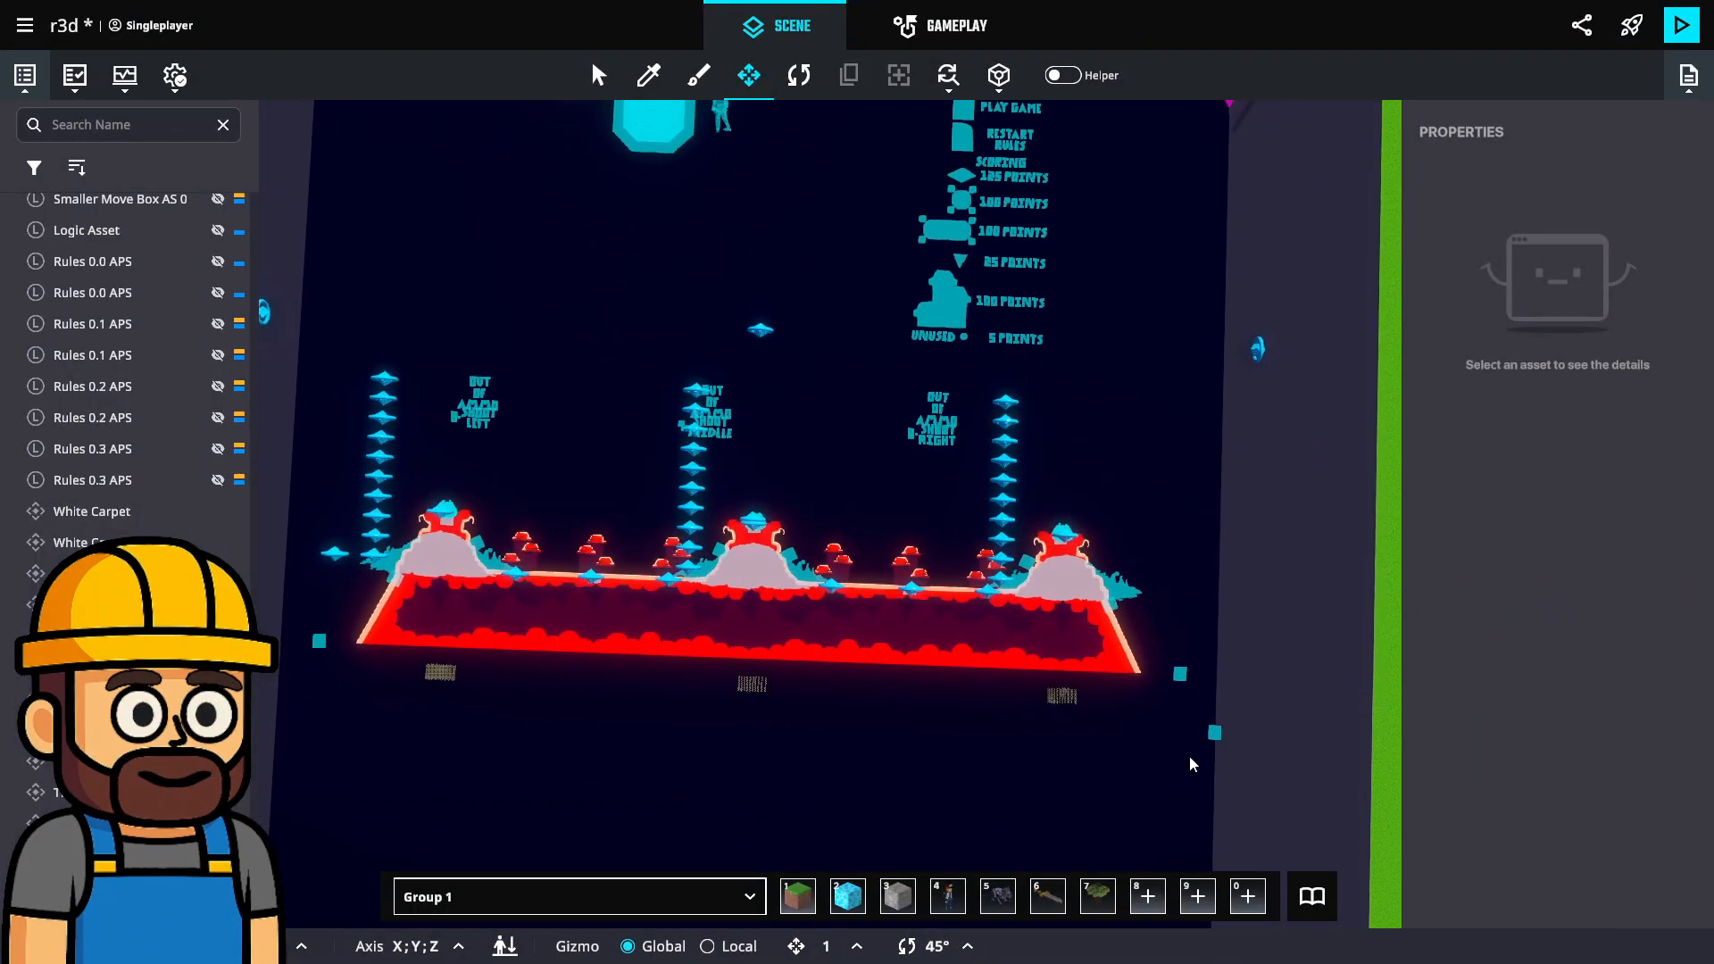
{"action": "scroll", "coordinate": [1189, 759], "scroll_direction": "up", "scroll_amount": 1}
{"action": "left_click", "coordinate": [1217, 730]}
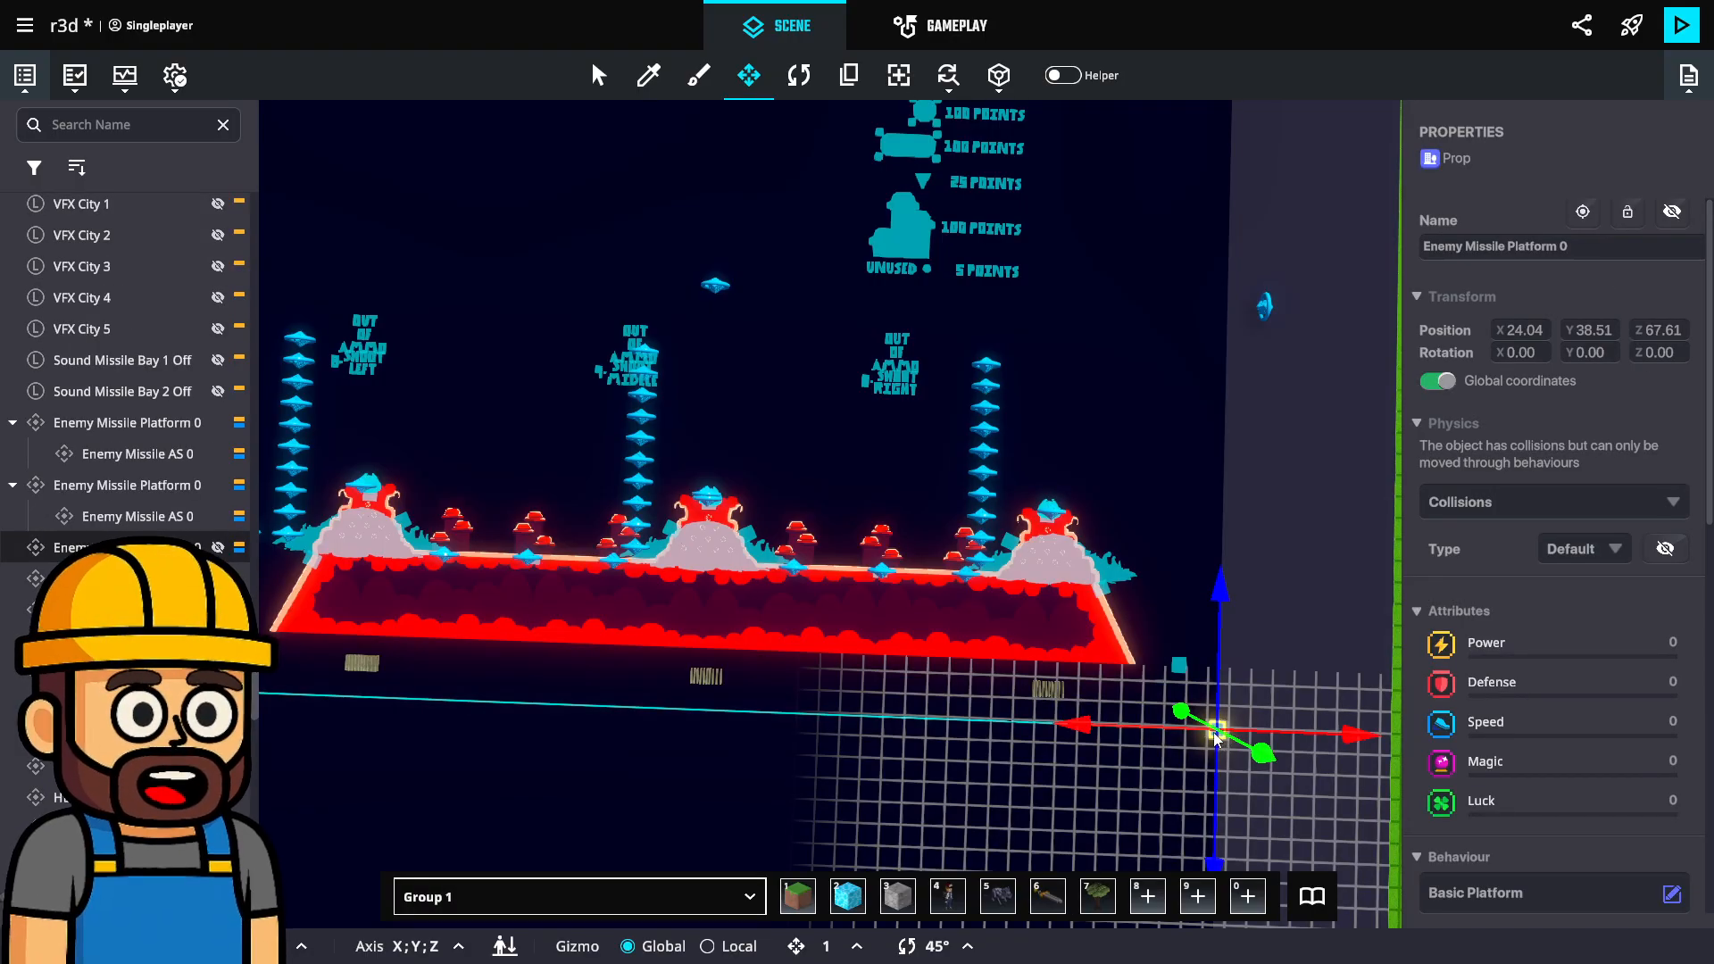
{"action": "left_click_drag", "start_coordinate": [1301, 730], "coordinate": [803, 783]}
{"action": "scroll", "coordinate": [1553, 621], "scroll_direction": "down", "scroll_amount": 5}
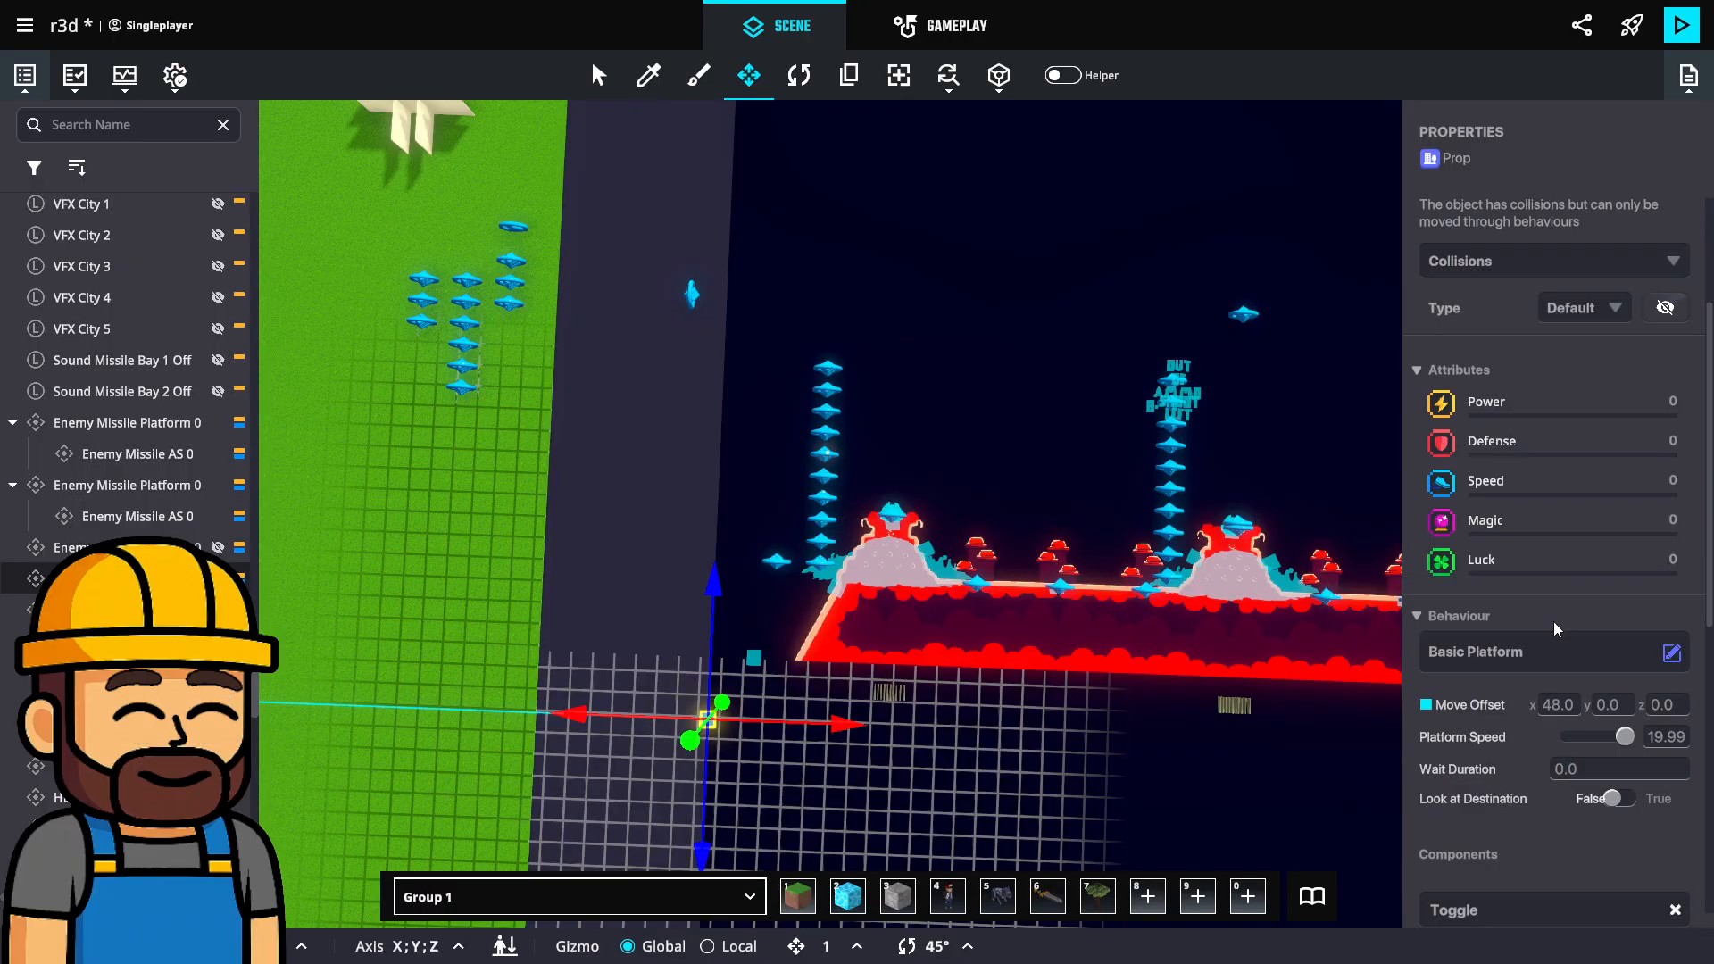
{"action": "left_click", "coordinate": [1537, 544]}
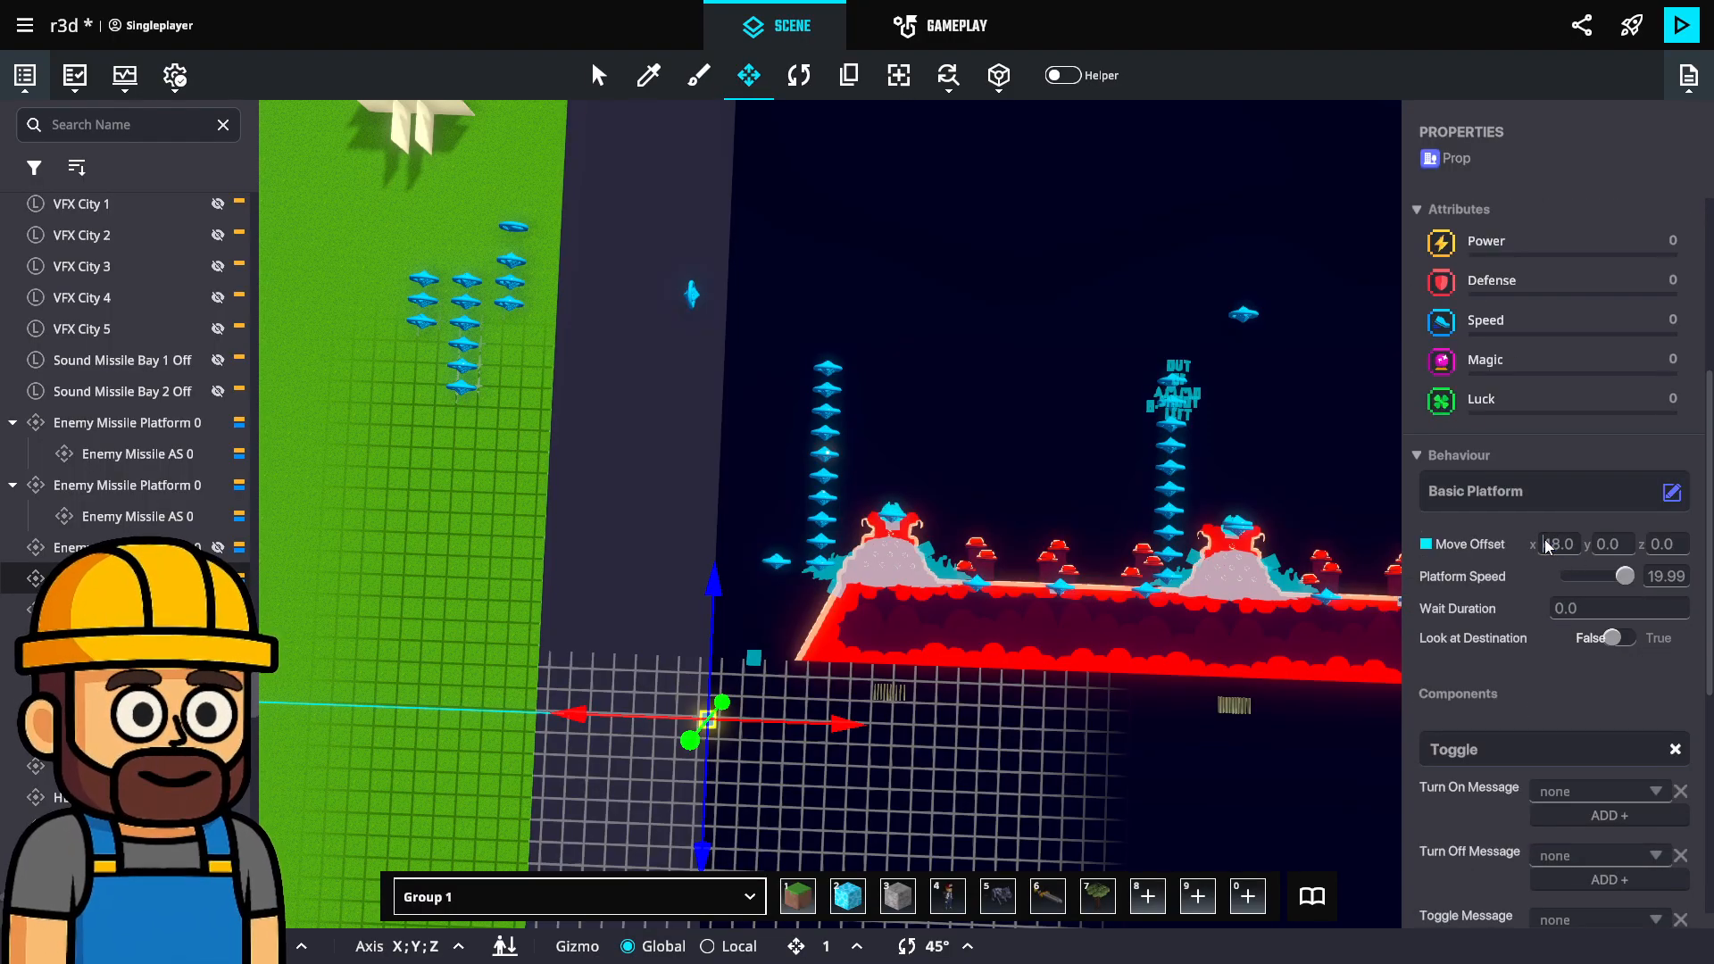
{"action": "type", "text": "-"}
Play-test the missile launches with both target platforms in place, then return to the scene.
{"action": "left_click", "coordinate": [1680, 25]}
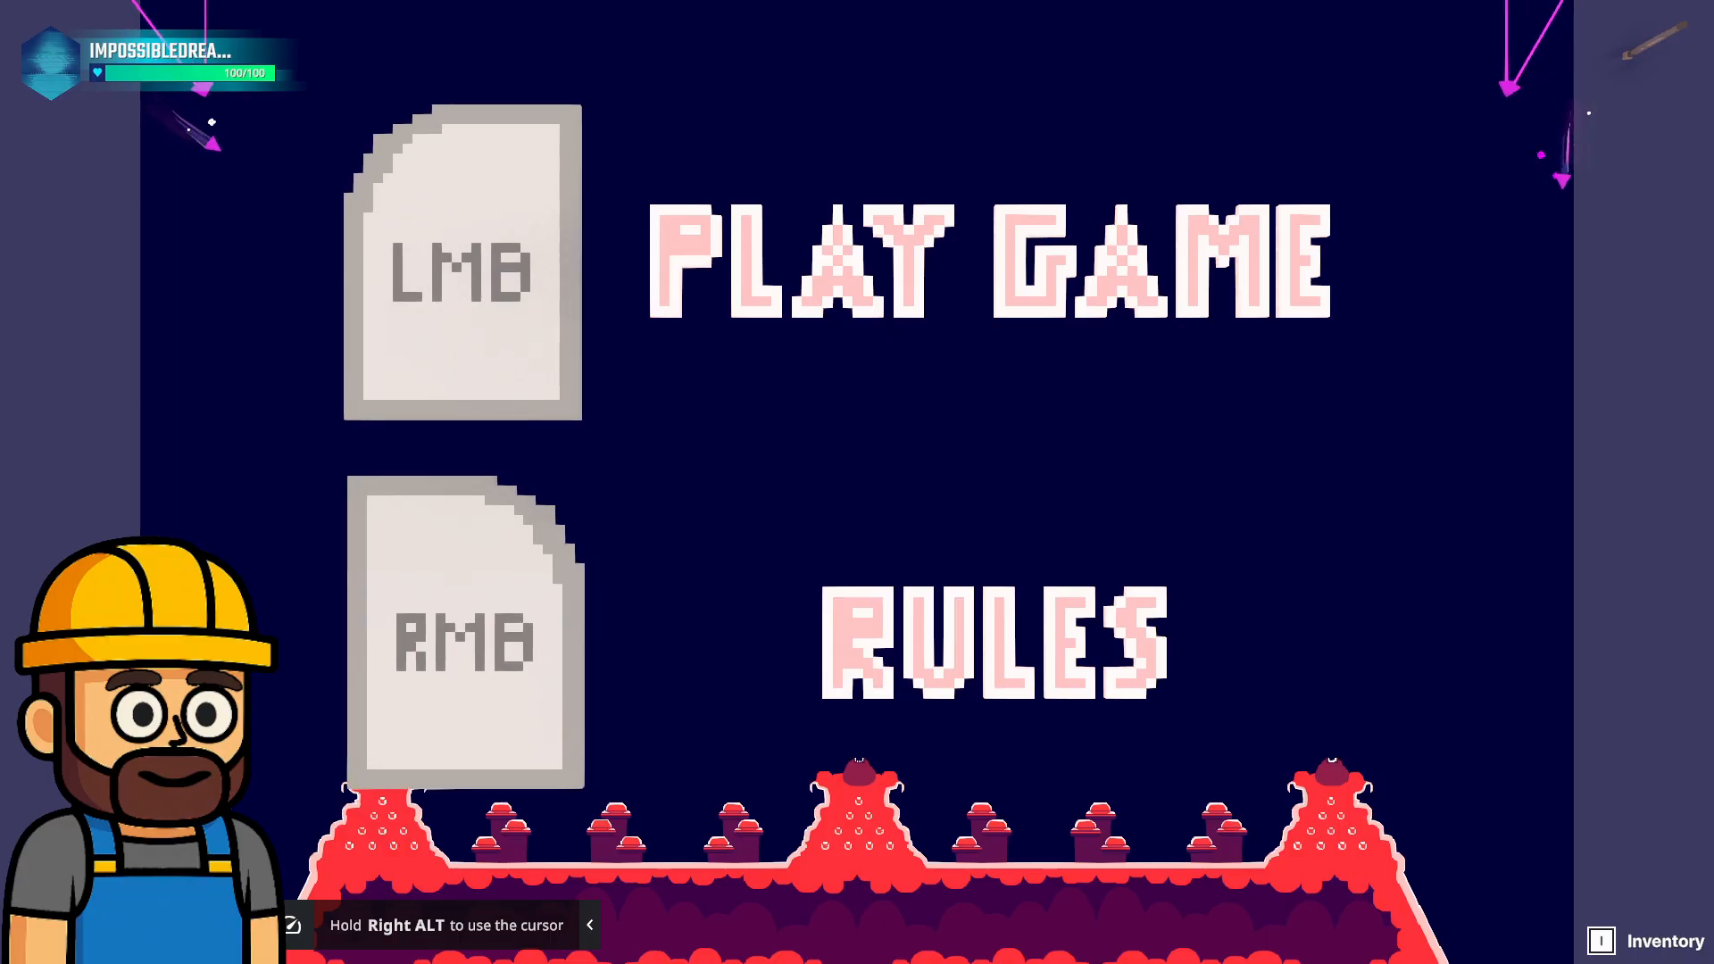
{"action": "left_click", "coordinate": [856, 482]}
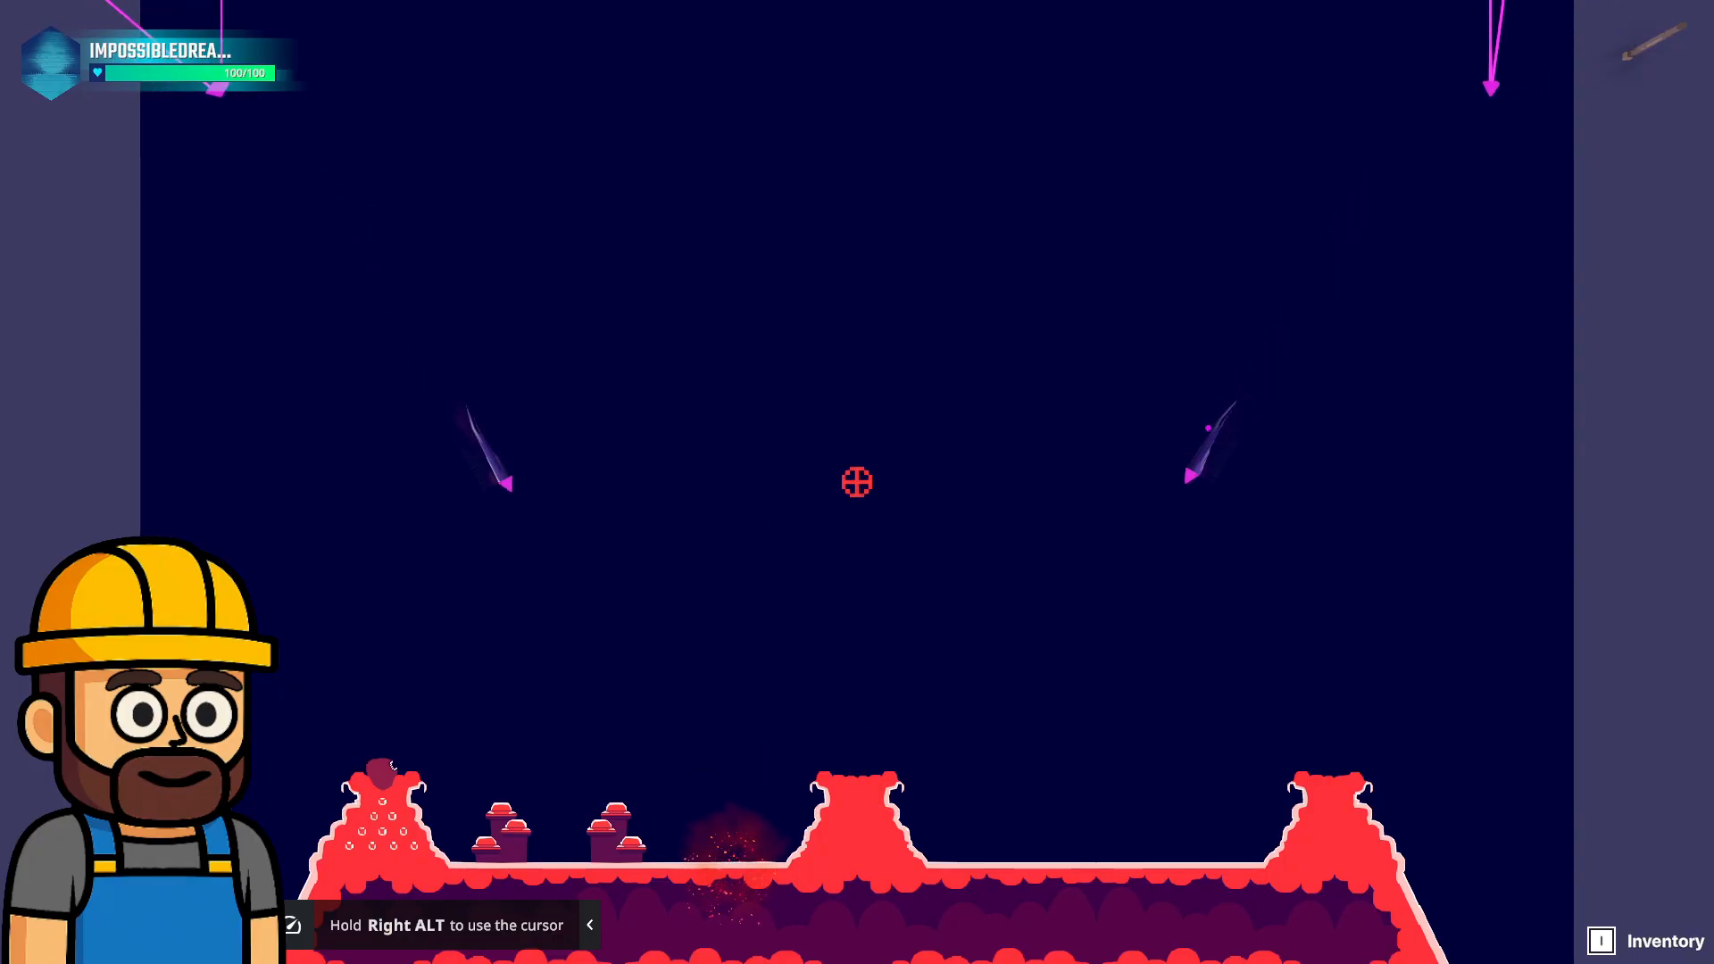
{"action": "key", "text": "Escape"}
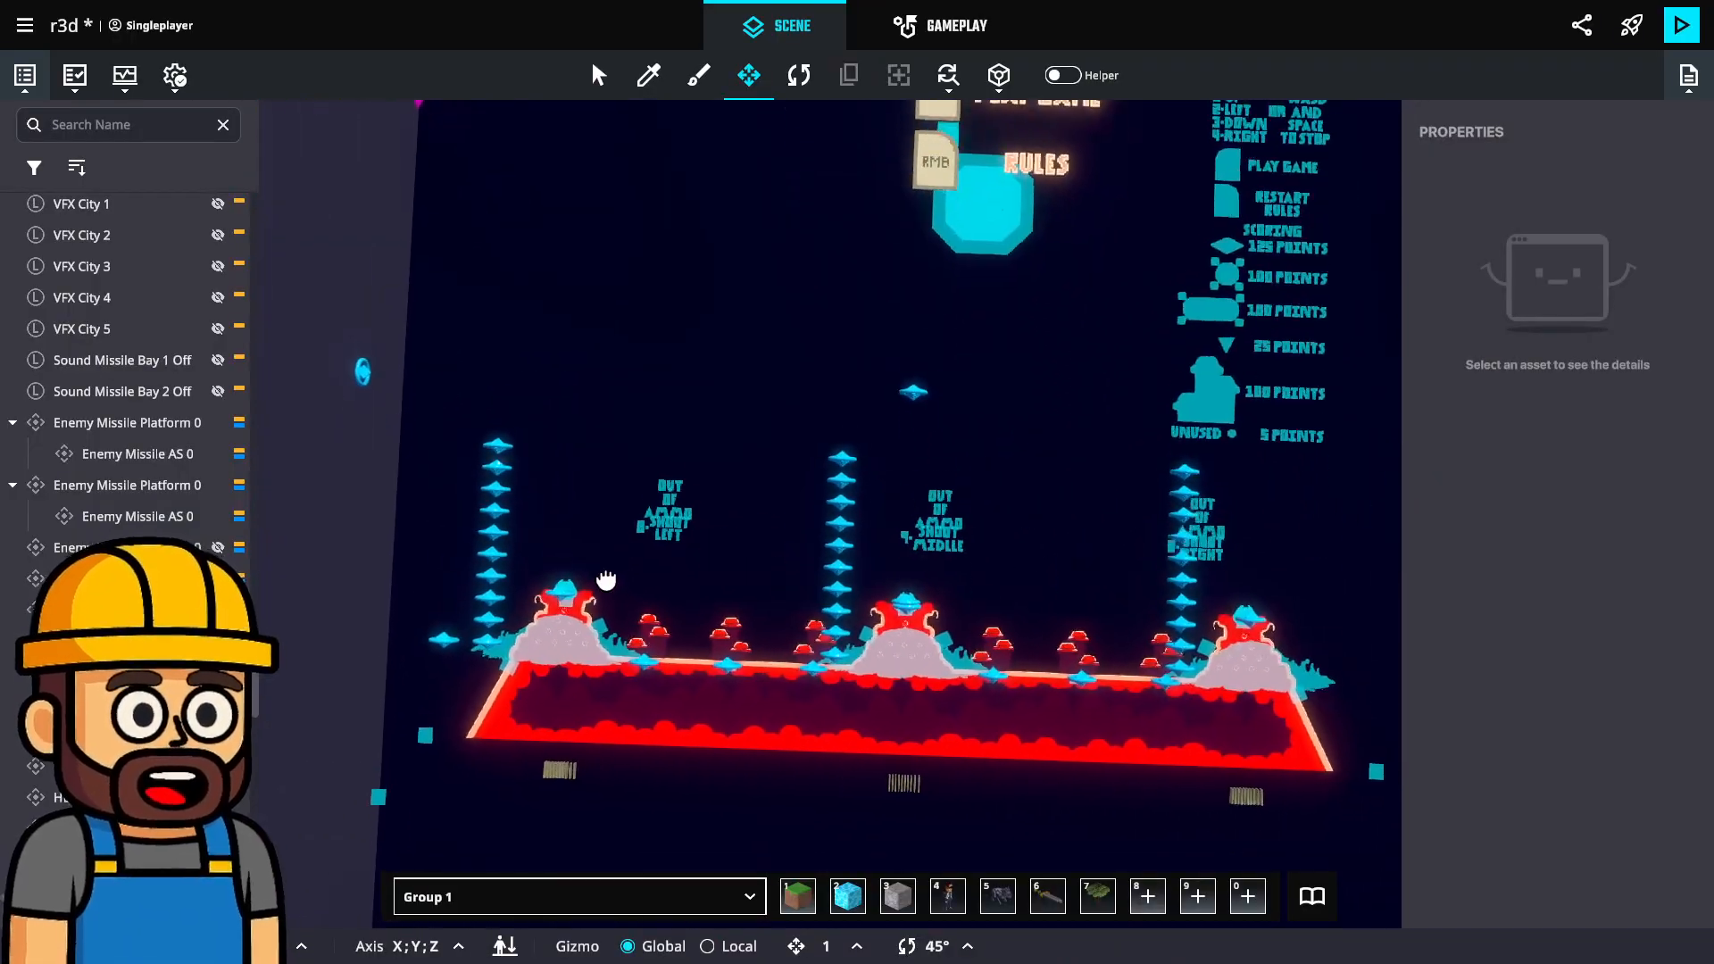
Replace the Target 0.0 tag with Target 0.1 on the target platform whose Move Offset X is 48.
{"action": "middle_click_drag", "start_coordinate": [606, 580], "coordinate": [244, 604]}
{"action": "middle_click_drag", "start_coordinate": [903, 190], "coordinate": [1271, 45]}
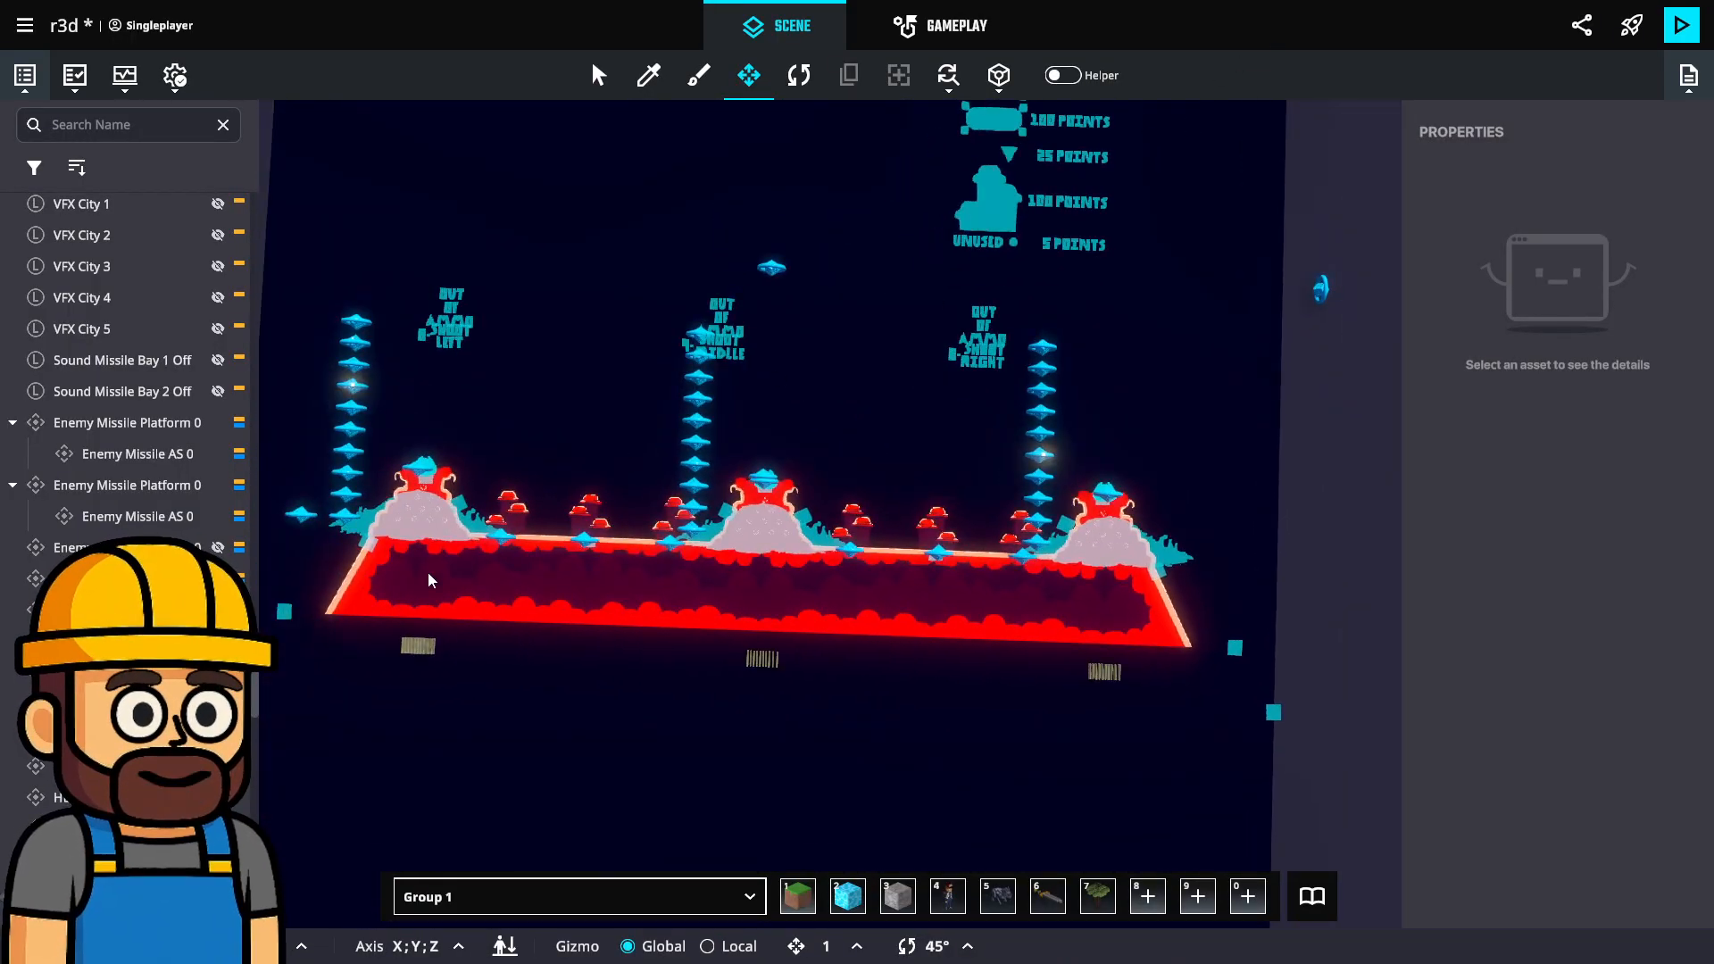
{"action": "middle_click_drag", "start_coordinate": [427, 571], "coordinate": [773, 442]}
{"action": "left_click", "coordinate": [672, 480]}
{"action": "scroll", "coordinate": [1488, 679], "scroll_direction": "down", "scroll_amount": 8}
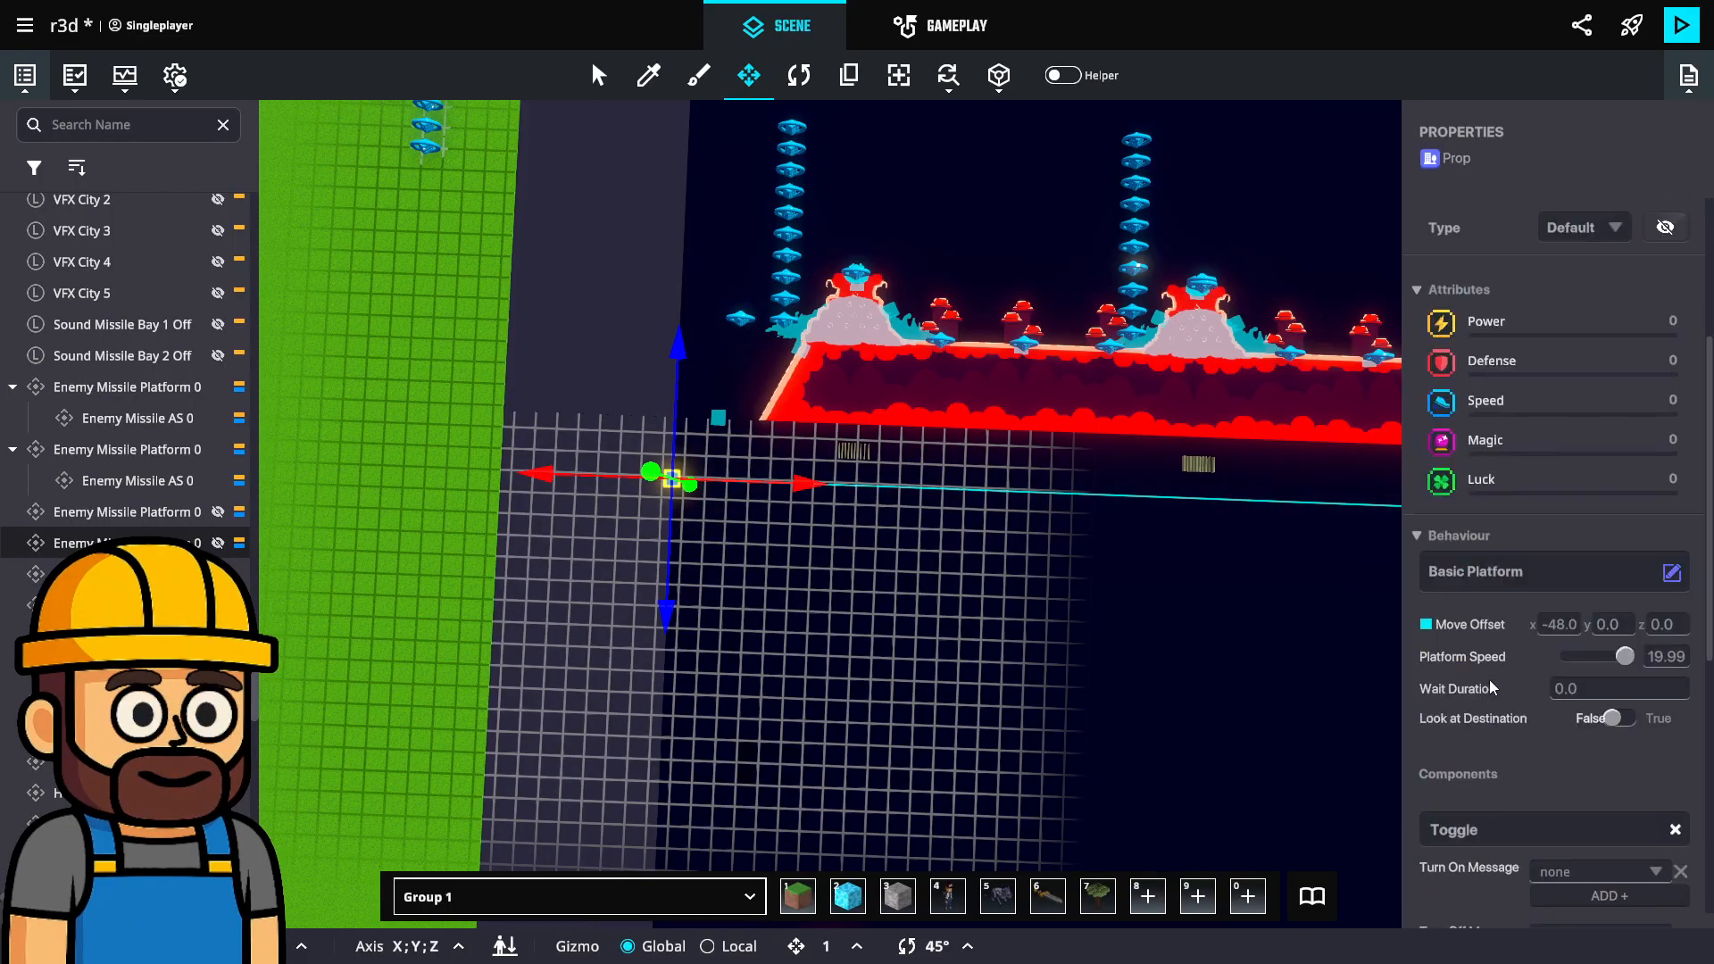
{"action": "middle_click_drag", "start_coordinate": [1199, 716], "coordinate": [668, 680]}
{"action": "left_click", "coordinate": [1172, 483]}
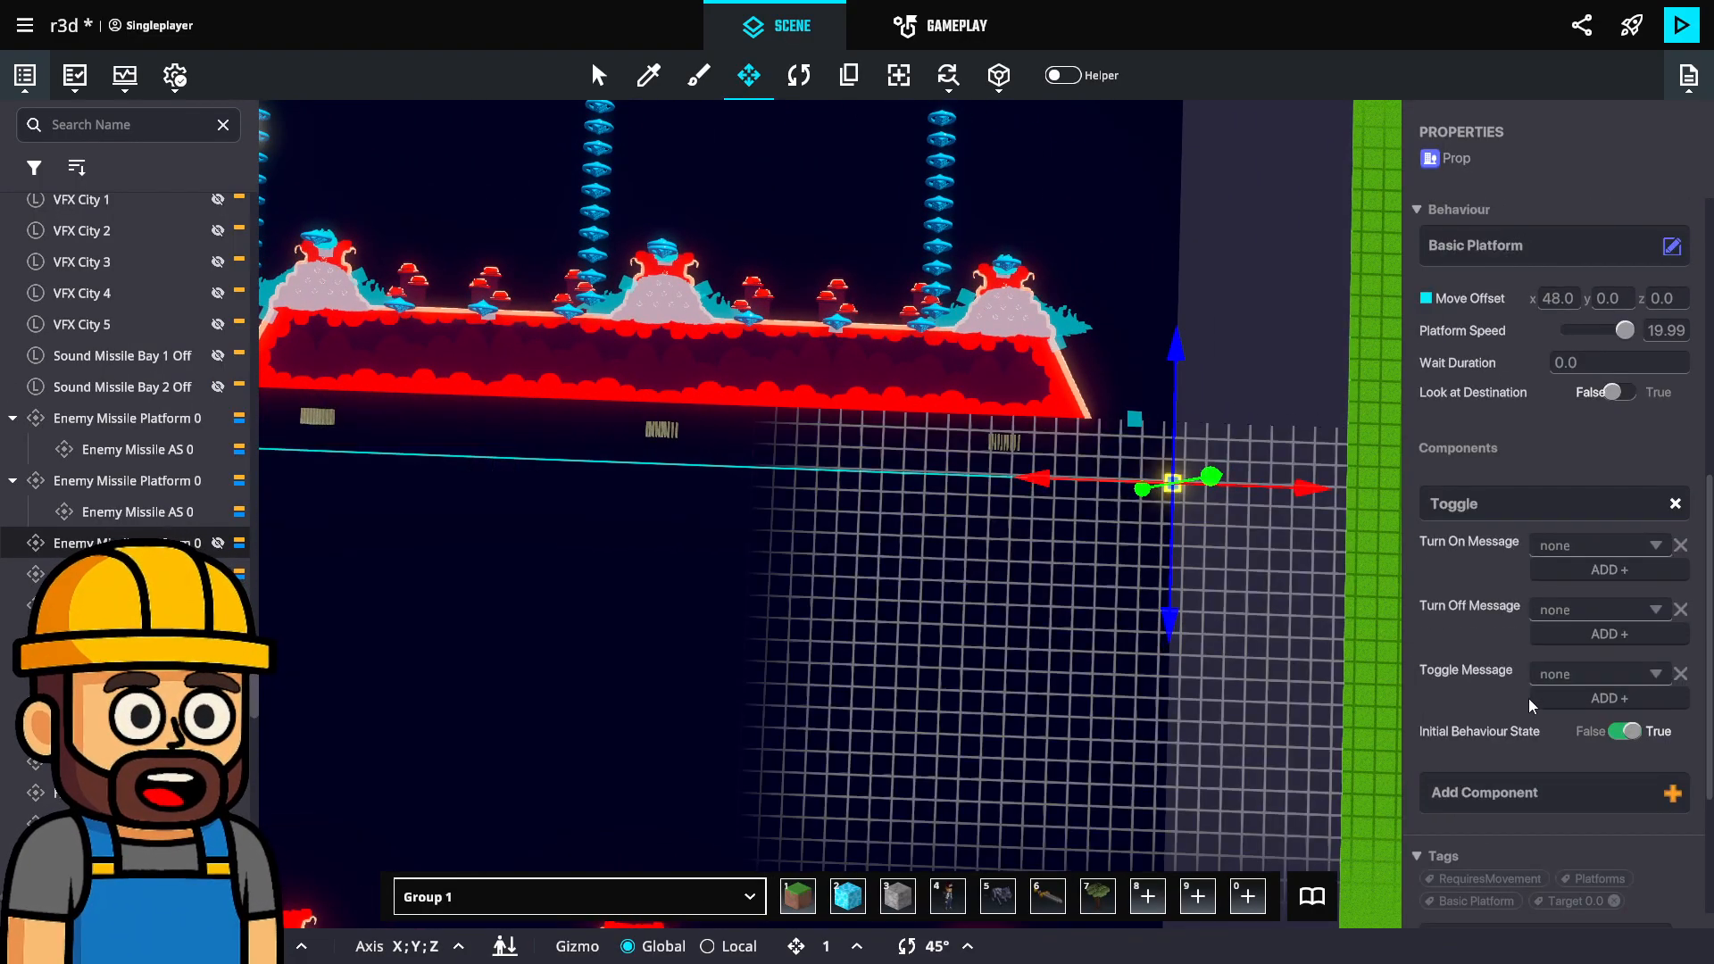
{"action": "scroll", "coordinate": [1598, 884], "scroll_direction": "down", "scroll_amount": 3}
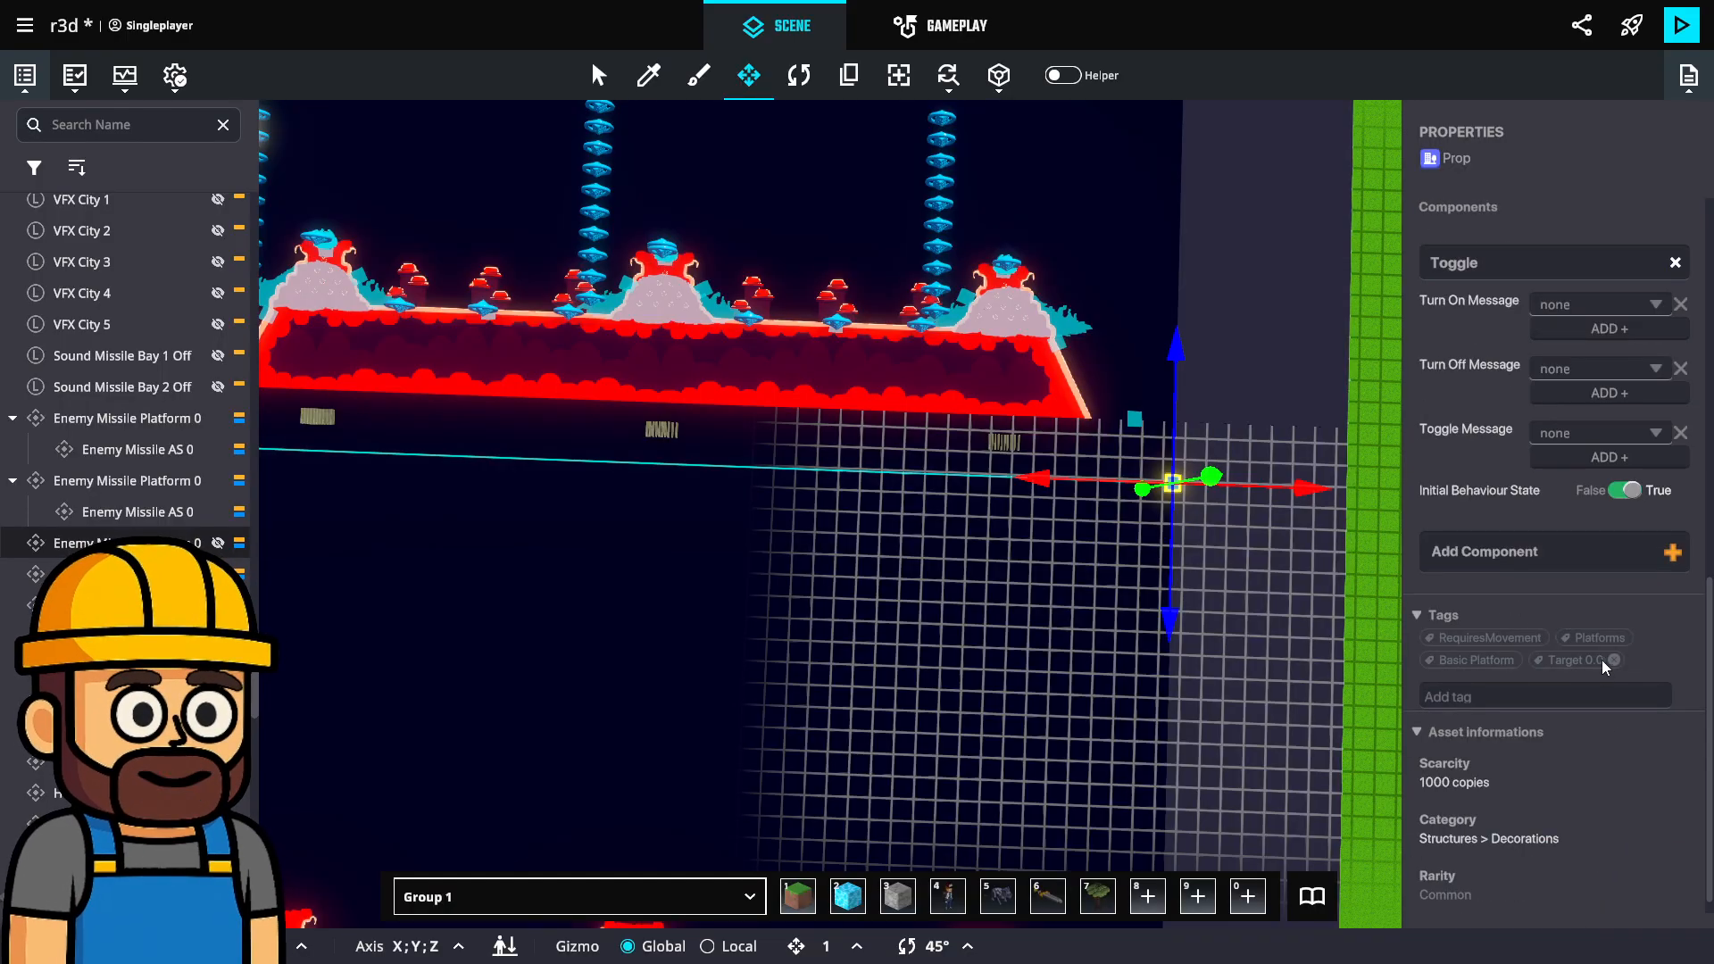
{"action": "left_click", "coordinate": [1614, 663]}
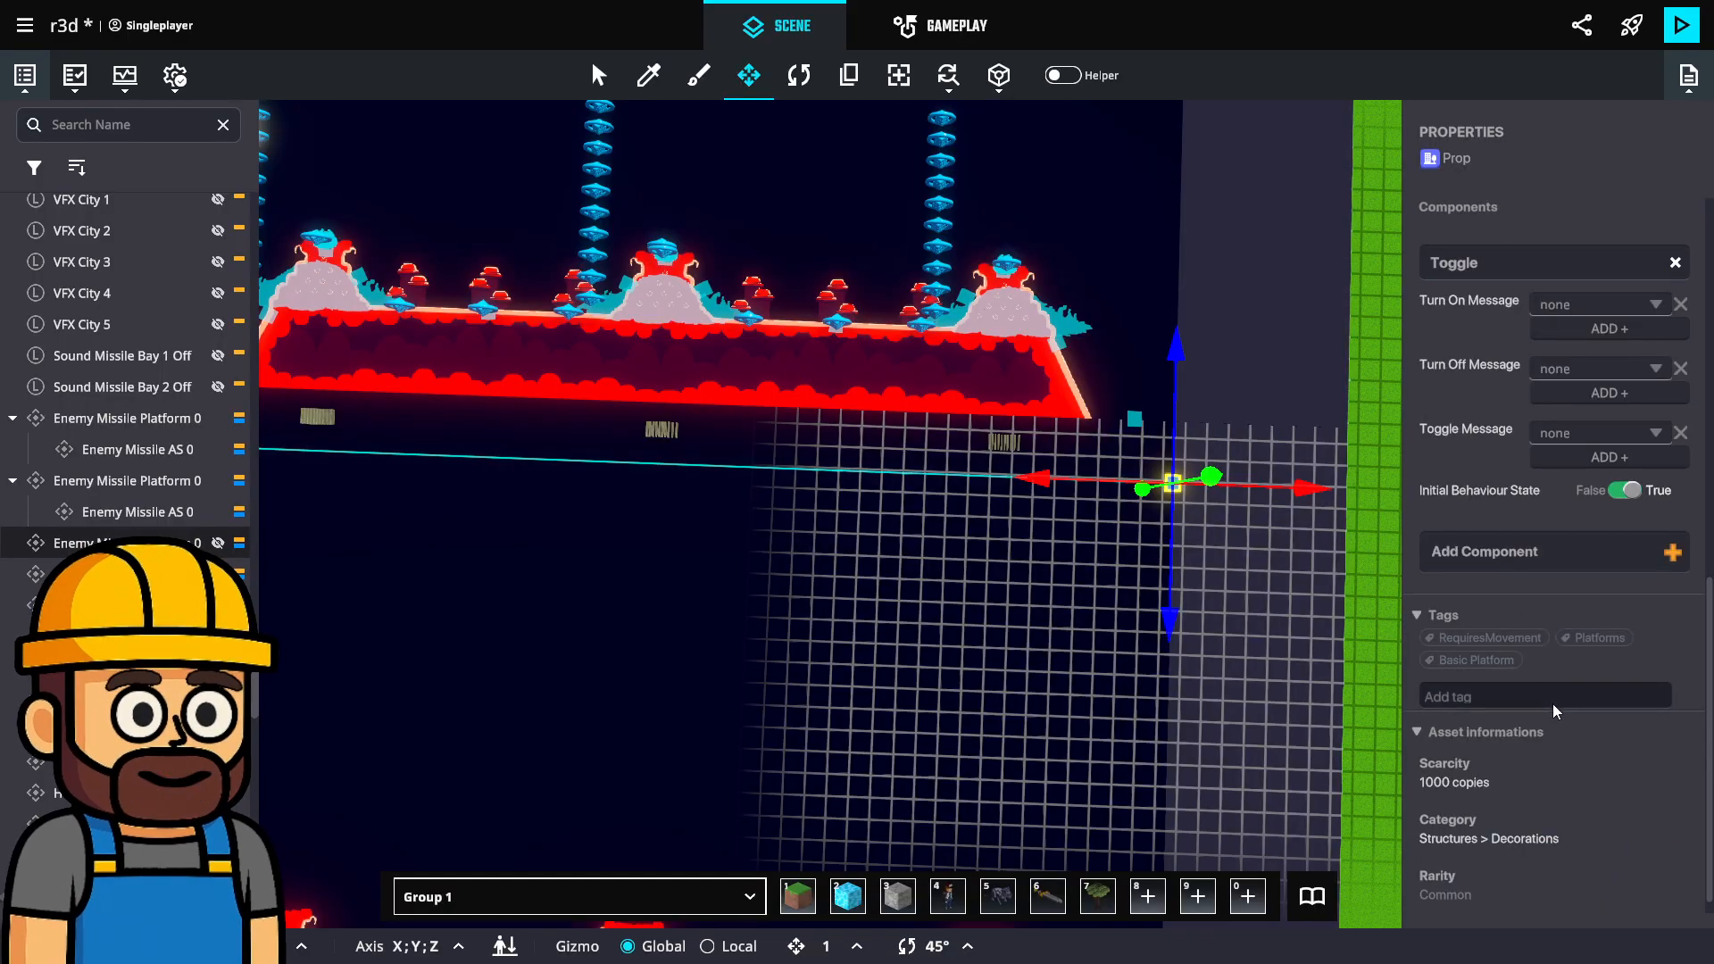
{"action": "left_click", "coordinate": [1551, 703]}
{"action": "type", "text": "Target 0.1"}
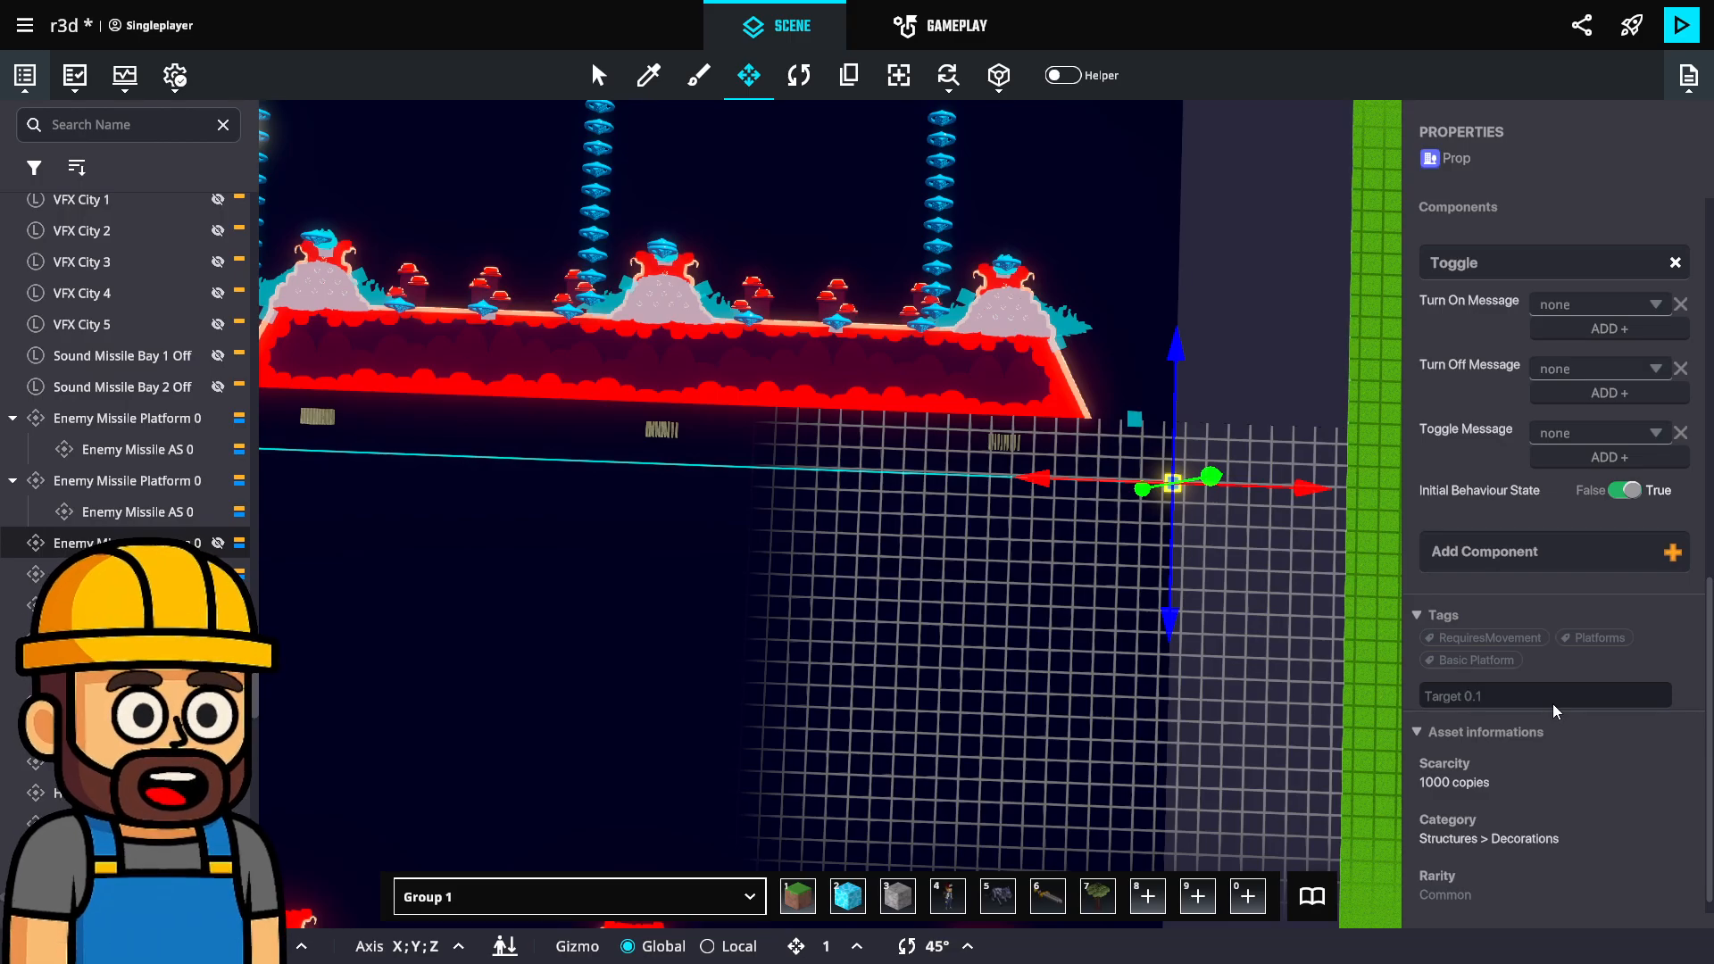
{"action": "key", "text": "Return"}
Set the Speaker's Include Tags to Target 0.1 on the missile spawner attached to the duplicated missile platform.
{"action": "middle_click_drag", "start_coordinate": [1005, 215], "coordinate": [1116, 866]}
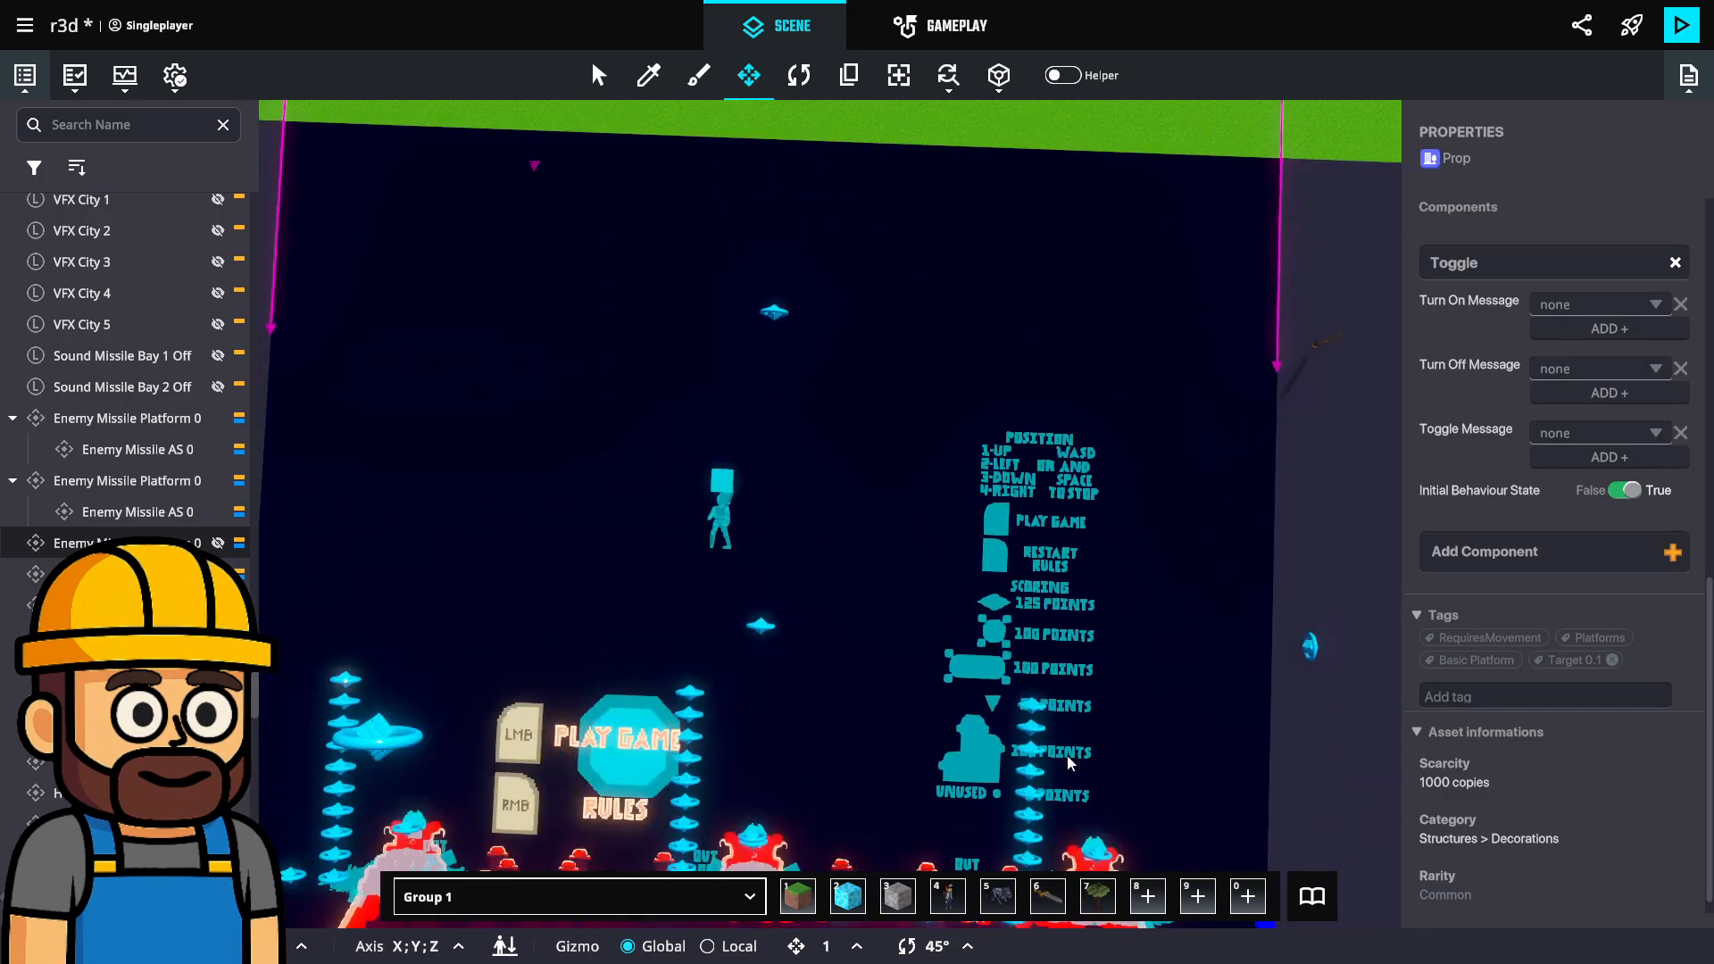
{"action": "middle_click_drag", "start_coordinate": [1067, 765], "coordinate": [983, 559]}
{"action": "middle_click_drag", "start_coordinate": [383, 374], "coordinate": [934, 490]}
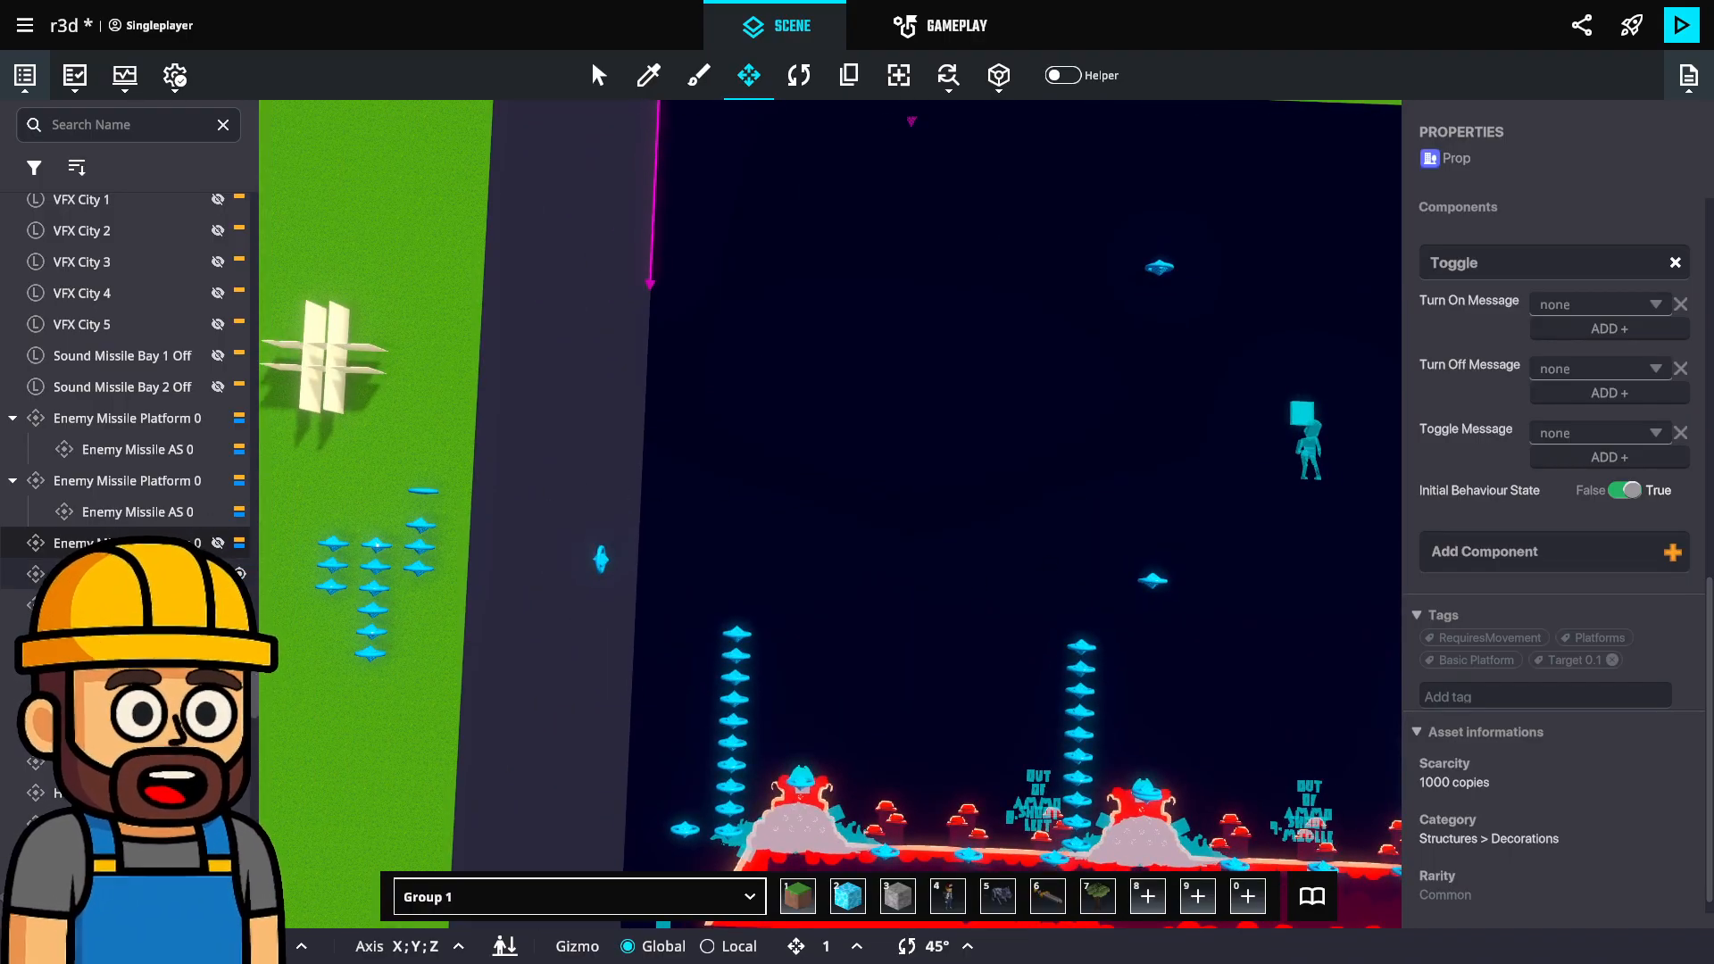
{"action": "left_click", "coordinate": [648, 287]}
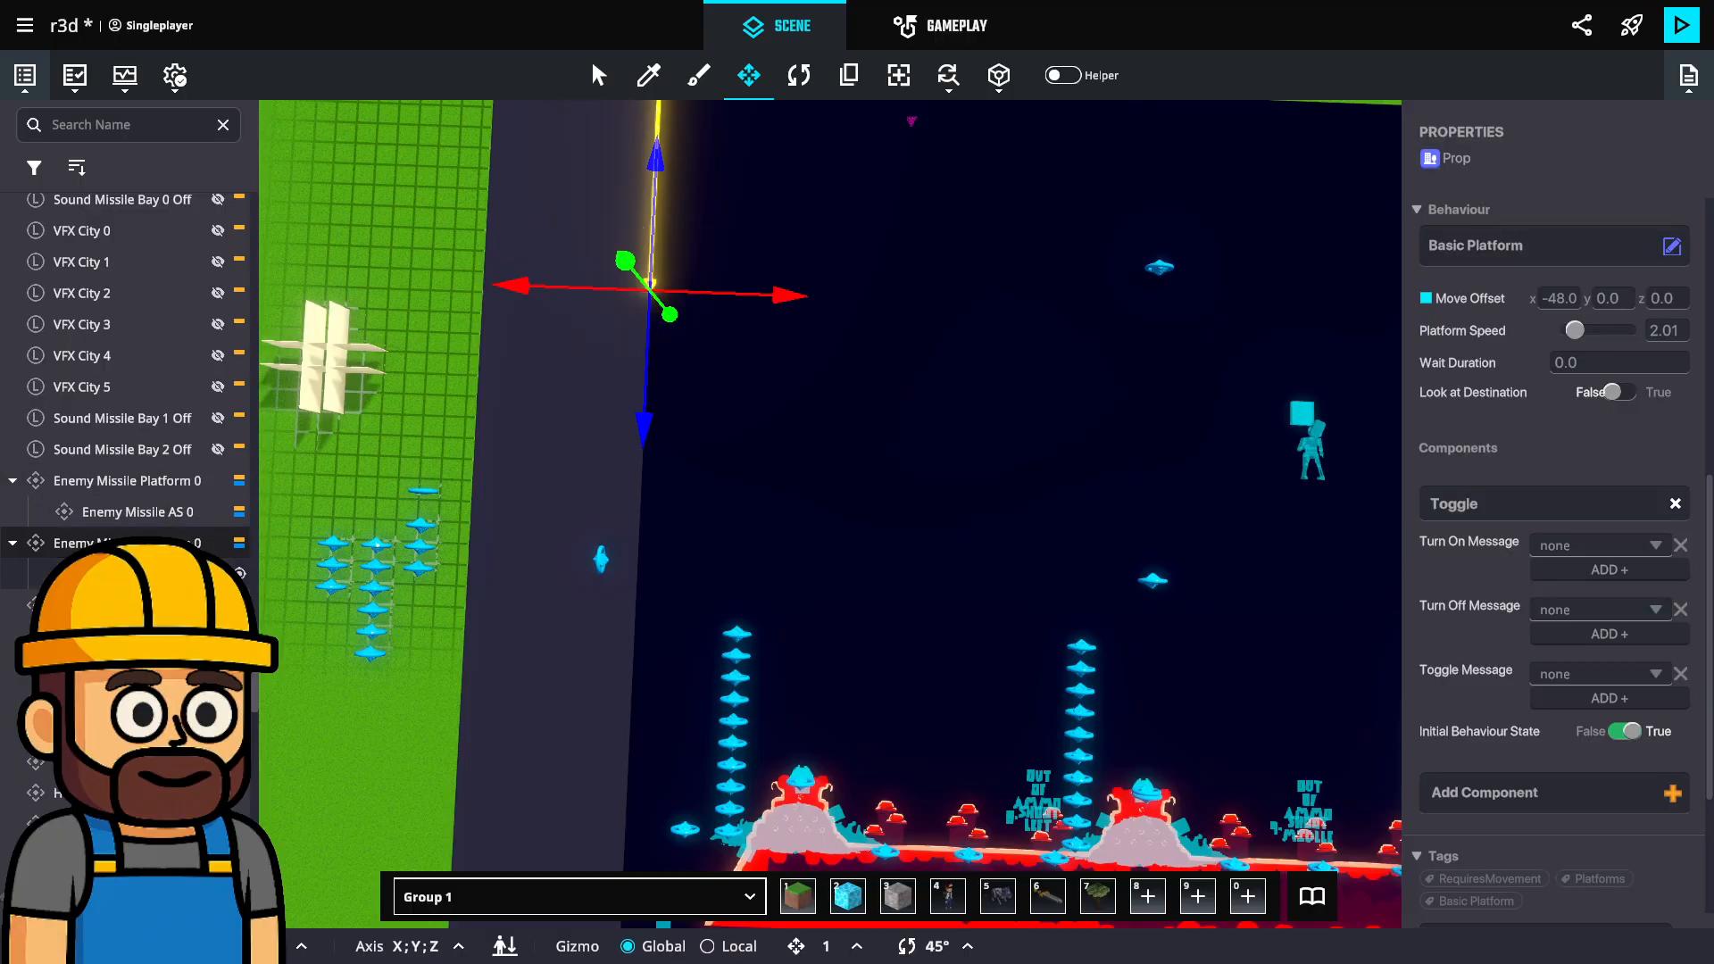
{"action": "scroll", "coordinate": [1519, 505], "scroll_direction": "up", "scroll_amount": 3}
{"action": "scroll", "coordinate": [1519, 505], "scroll_direction": "down", "scroll_amount": 5}
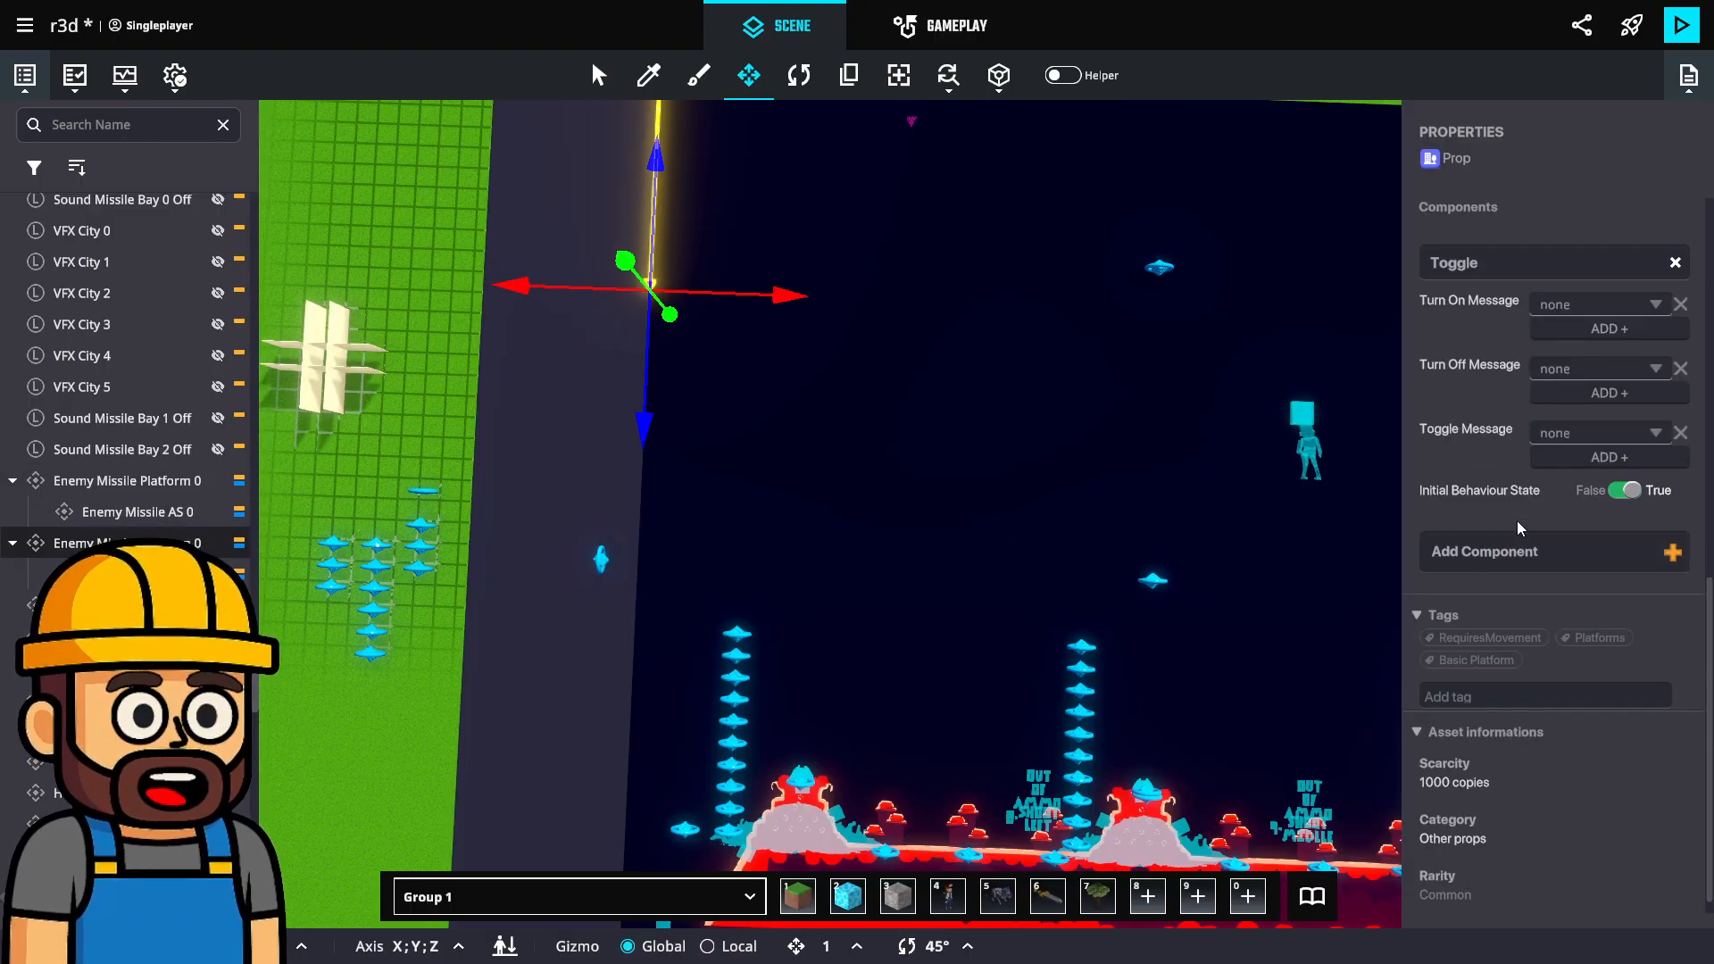
{"action": "left_click", "coordinate": [133, 573]}
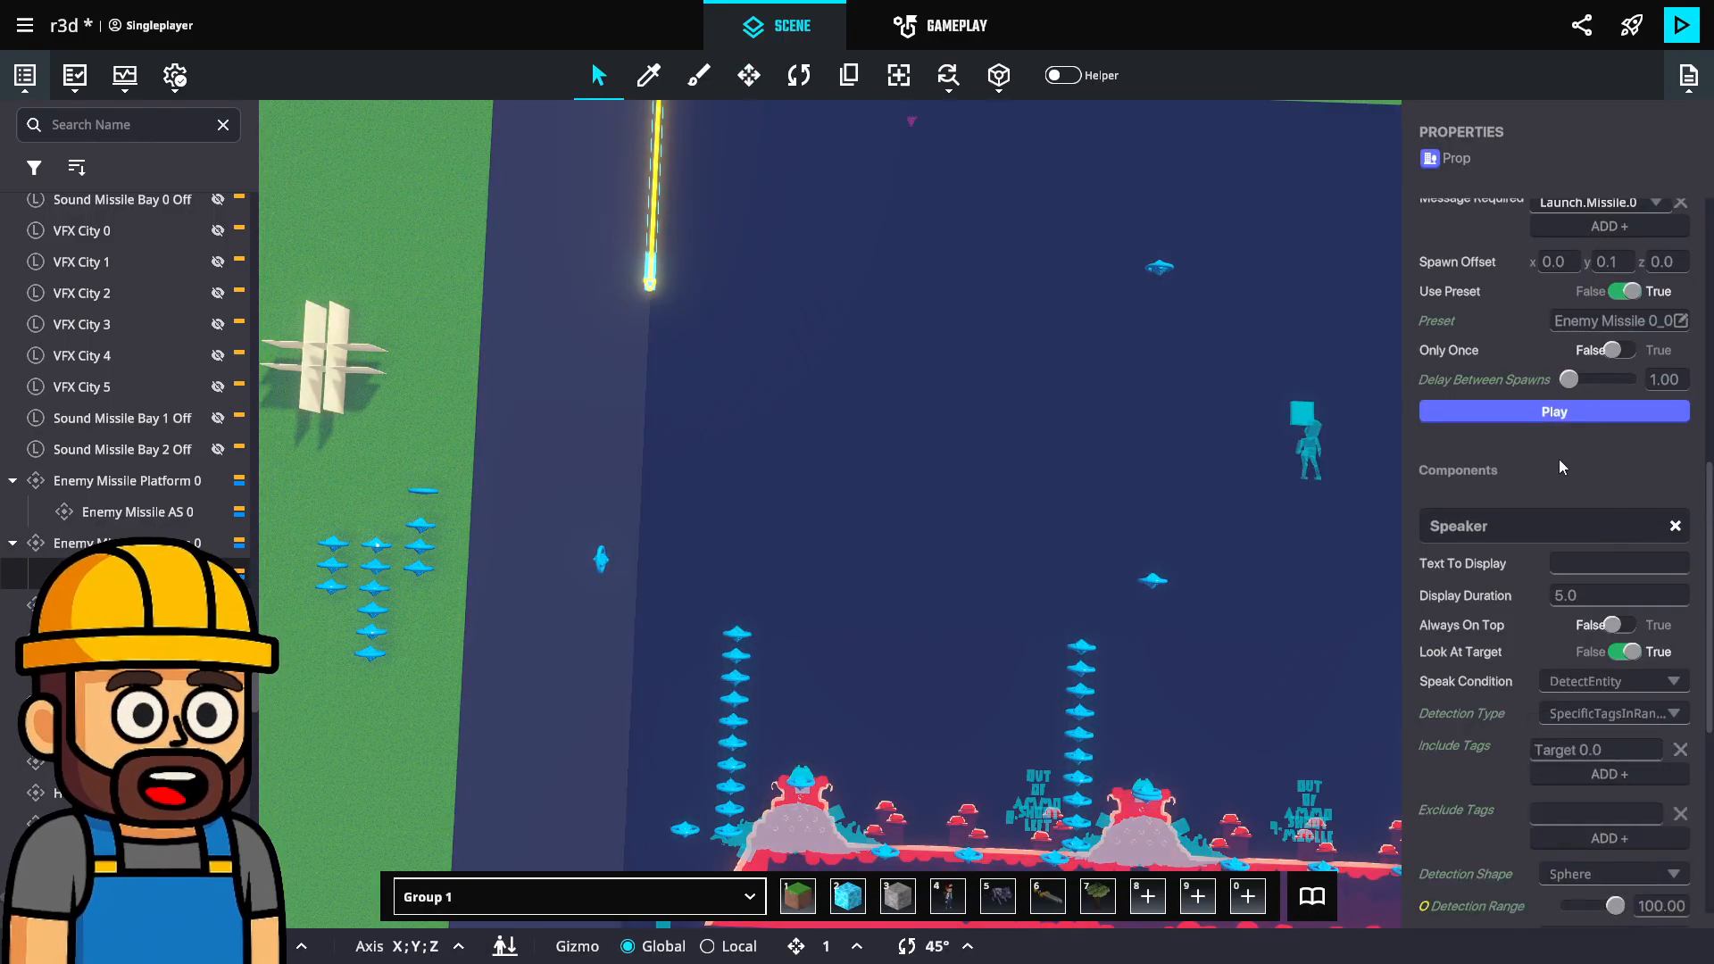
{"action": "scroll", "coordinate": [1561, 464], "scroll_direction": "down", "scroll_amount": 2}
{"action": "type", "text": "1"}
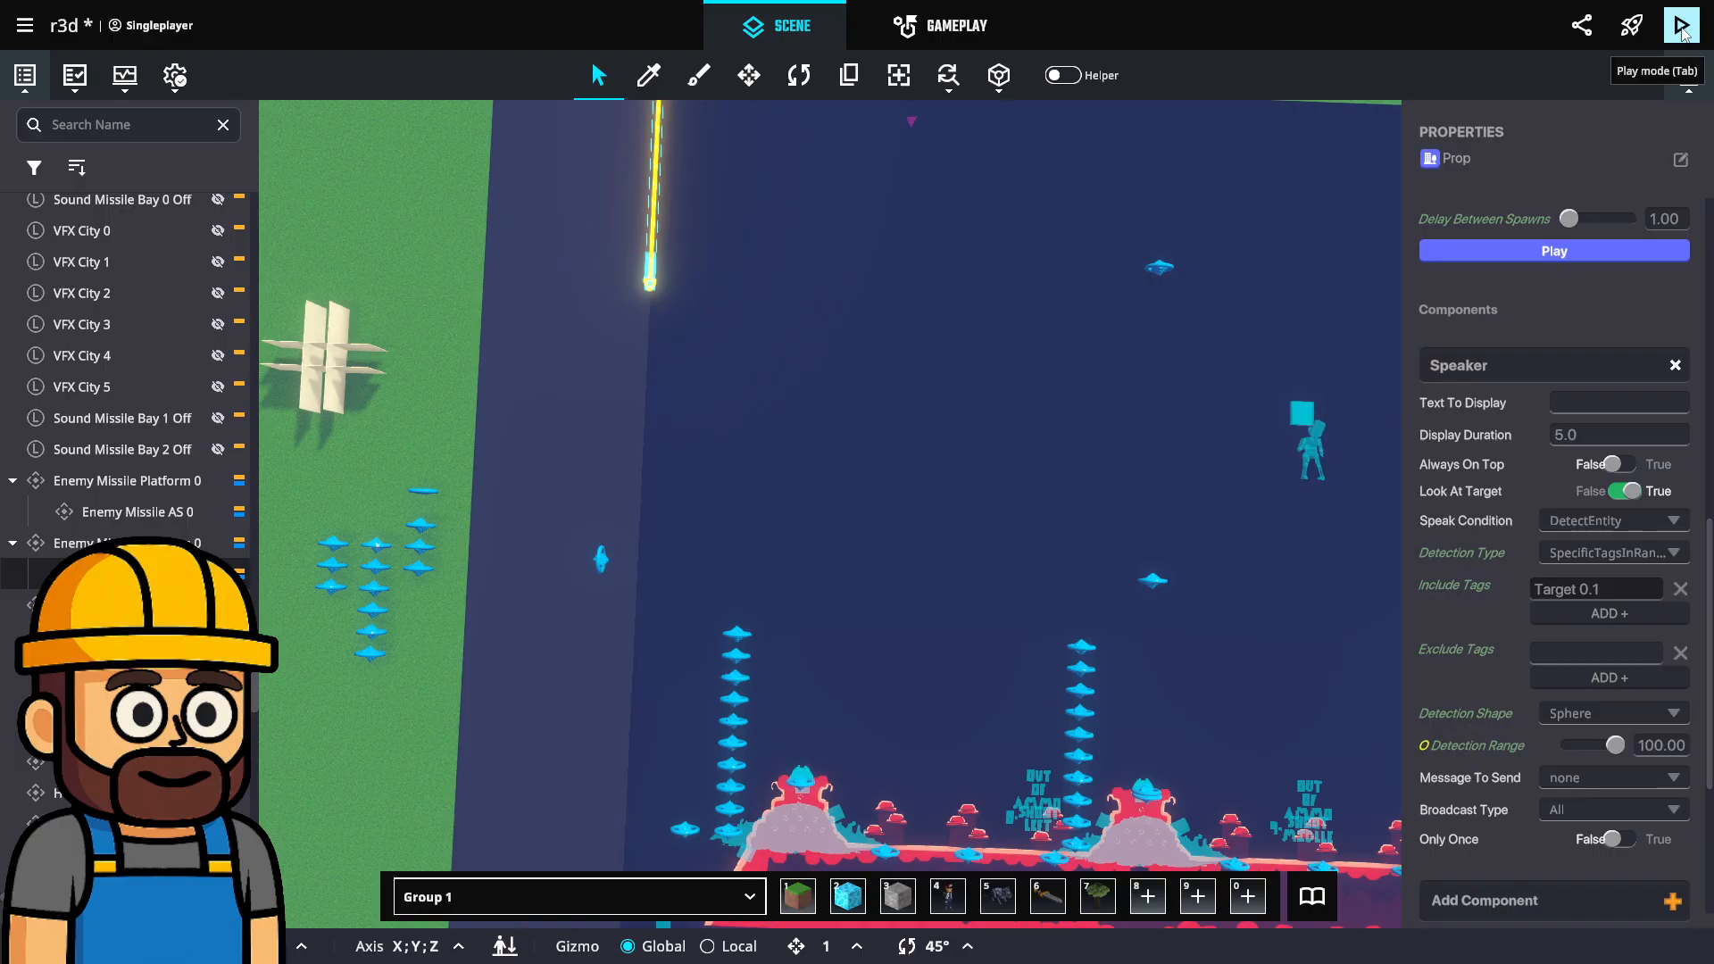
Play-test both launchers with their separate target tags, then return to the scene.
{"action": "left_click", "coordinate": [1681, 22]}
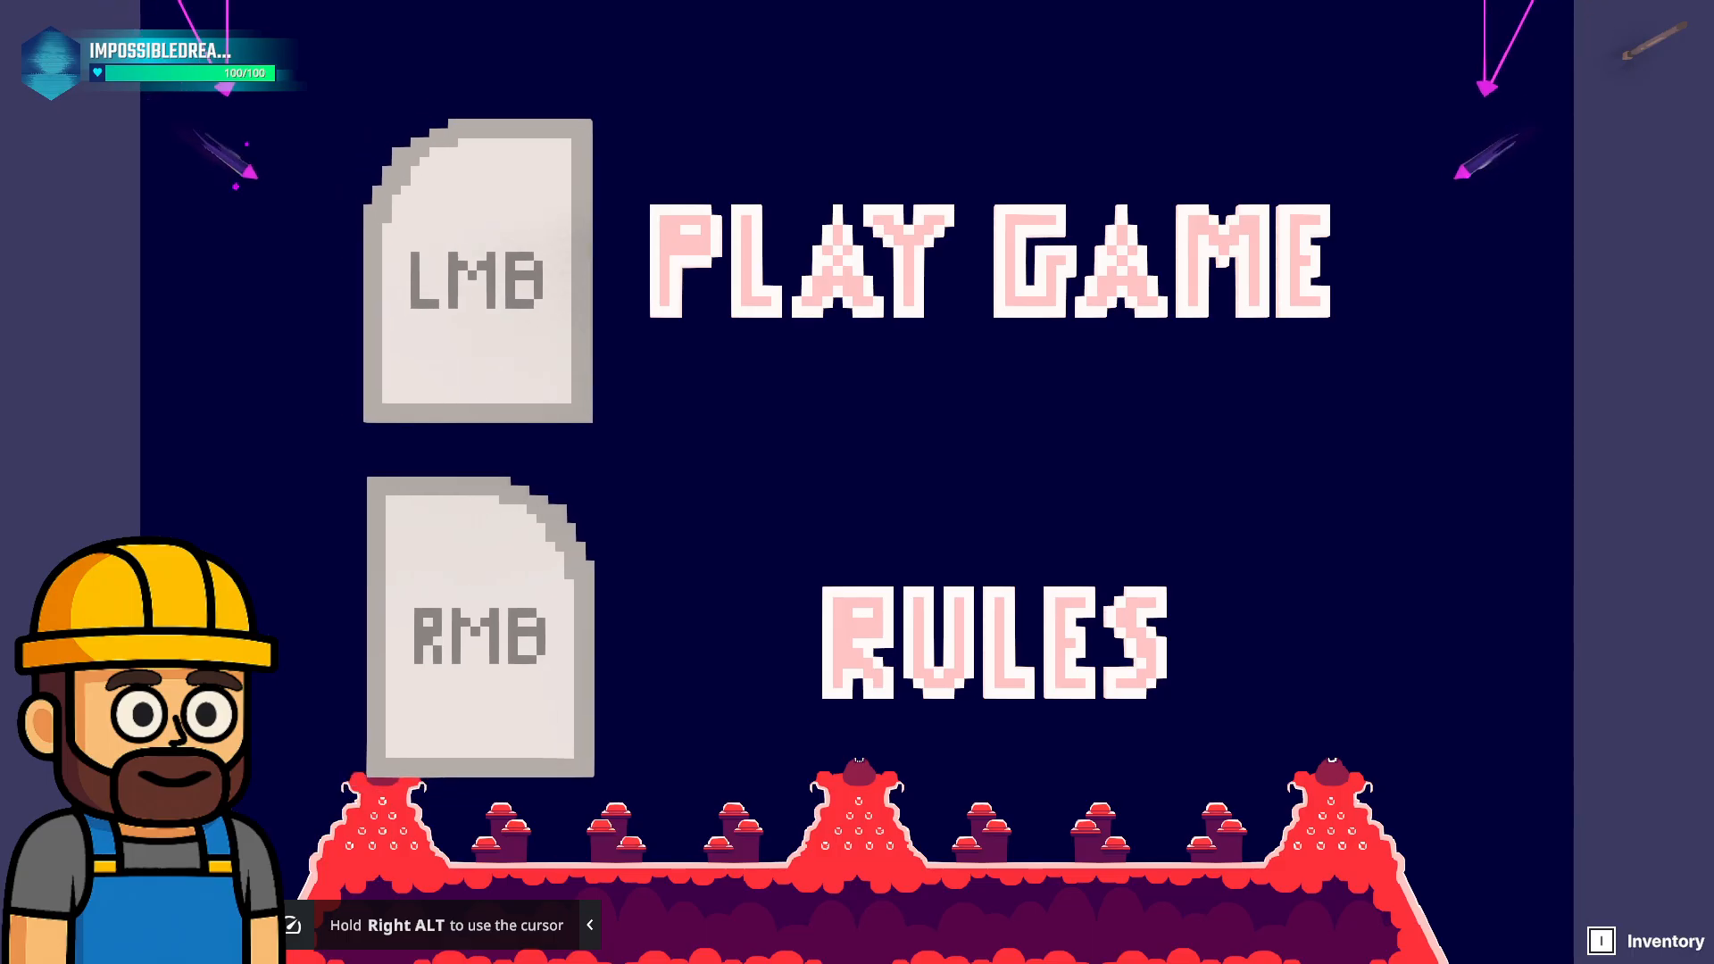
{"action": "left_click", "coordinate": [857, 481]}
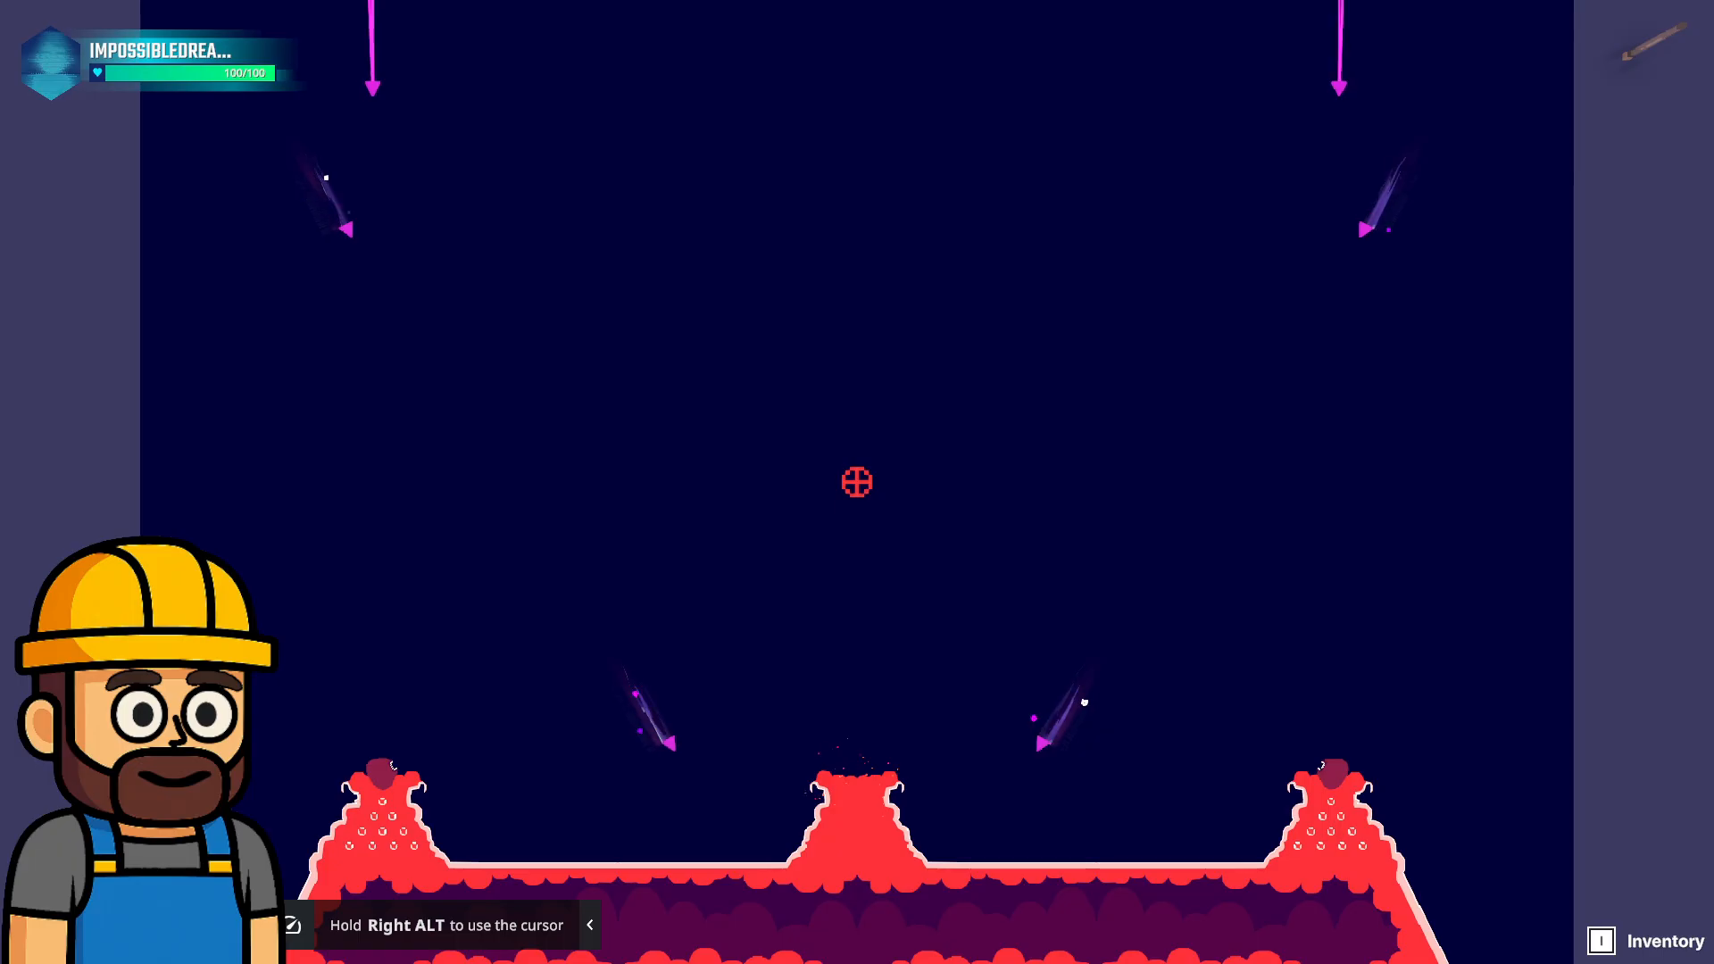
{"action": "key", "text": "Escape"}
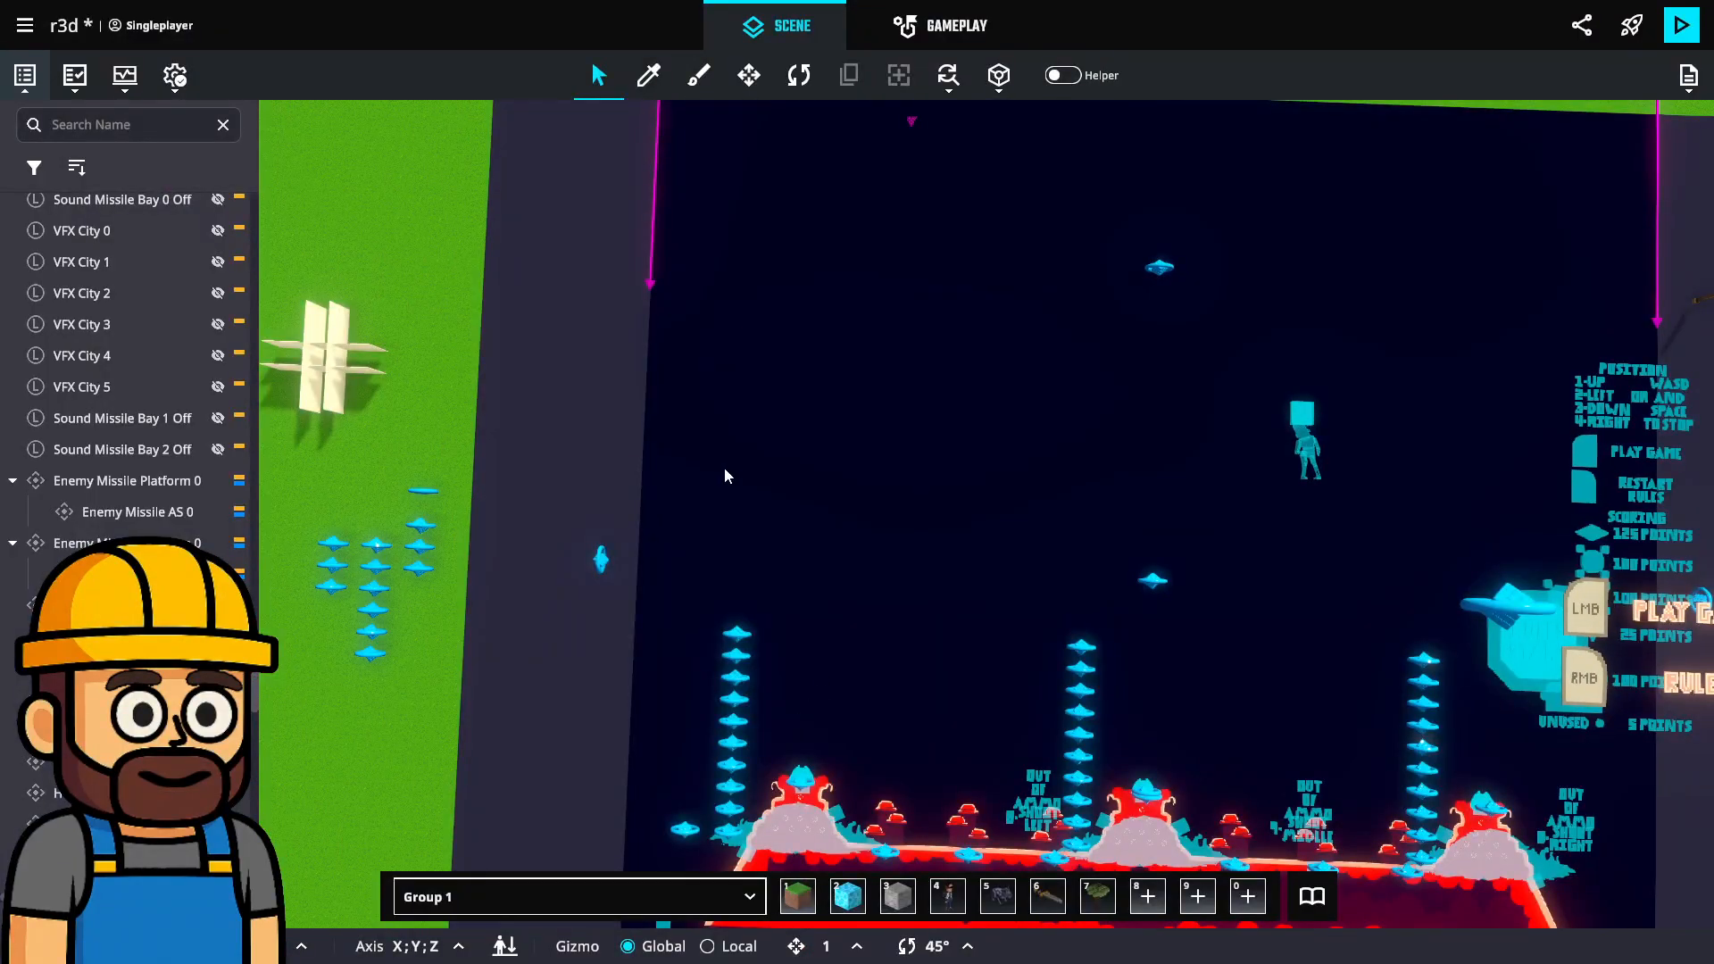
Raise the Platform Speed of the original Enemy Missile Platform 0 to 20.
{"action": "left_click", "coordinate": [123, 487]}
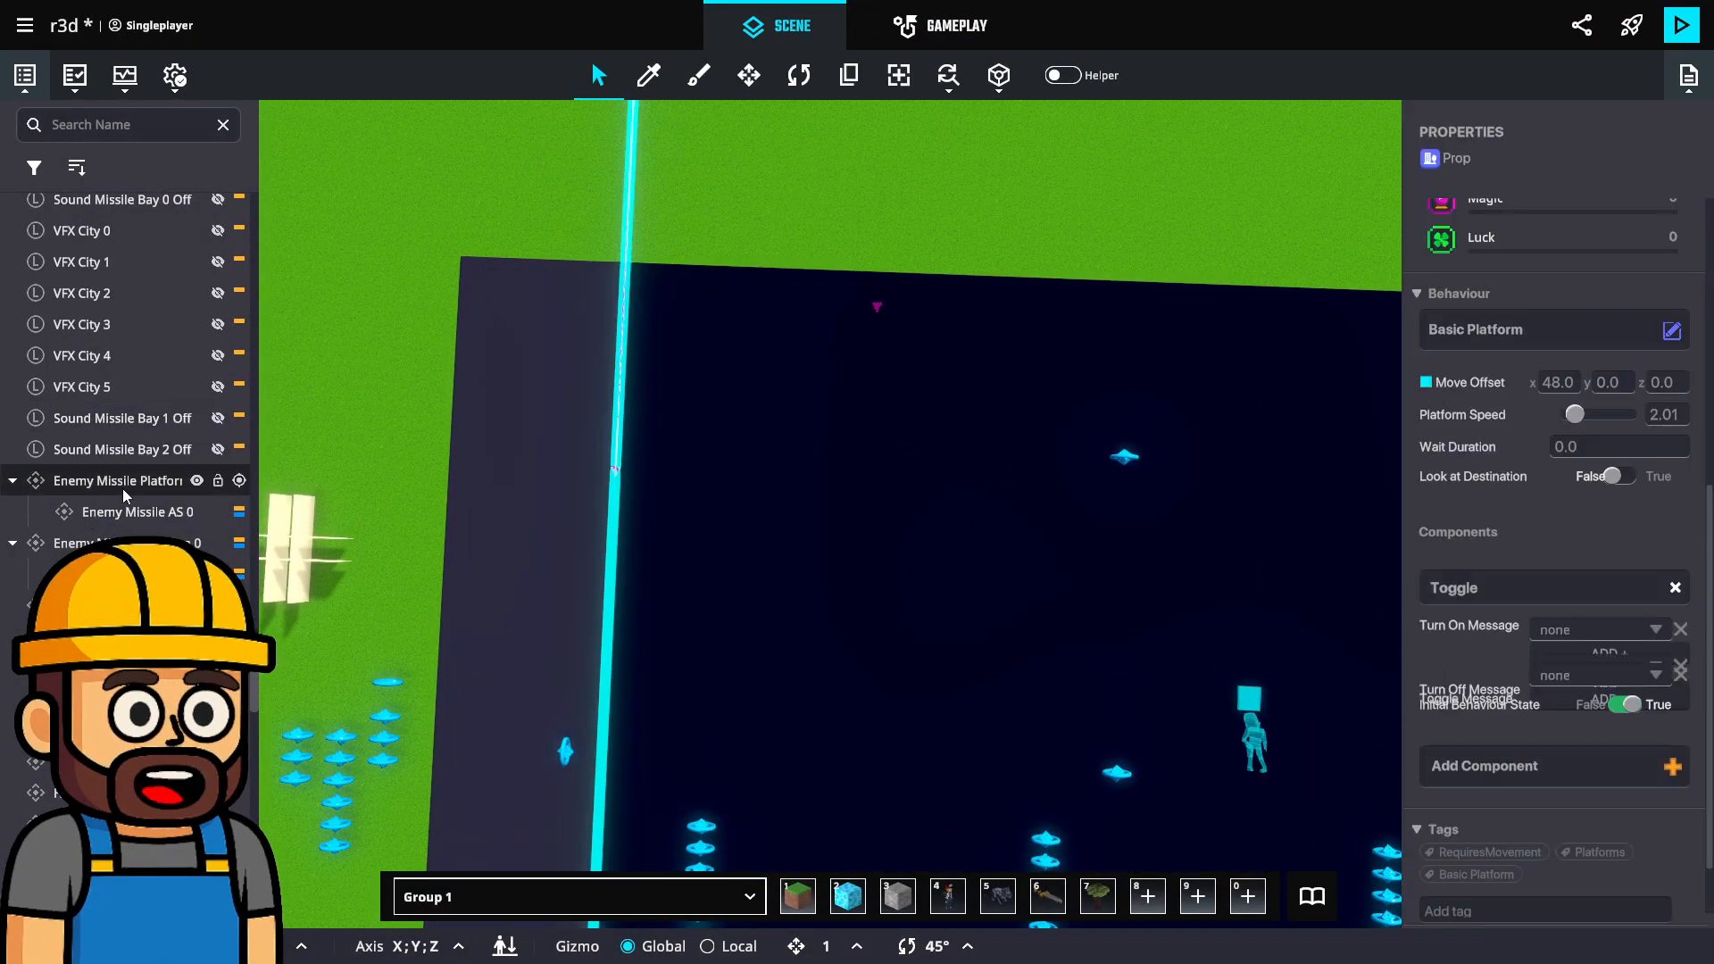
{"action": "scroll", "coordinate": [1610, 604], "scroll_direction": "down", "scroll_amount": 3}
{"action": "scroll", "coordinate": [1638, 624], "scroll_direction": "up", "scroll_amount": 3}
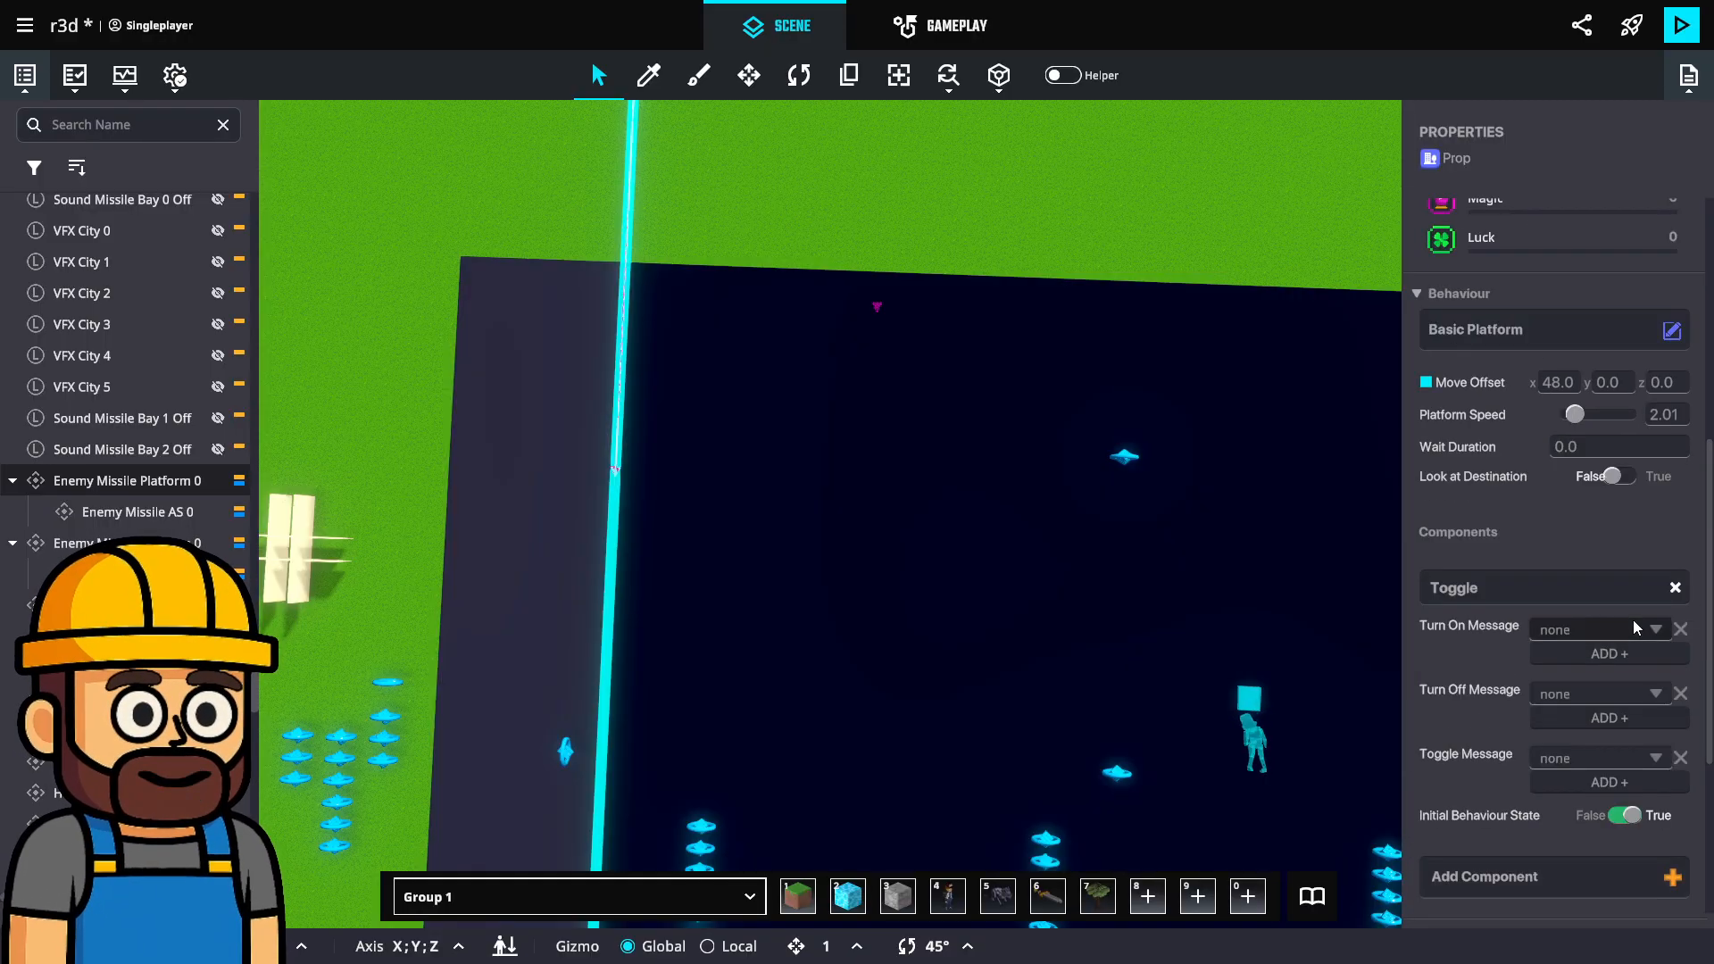
{"action": "scroll", "coordinate": [1635, 628], "scroll_direction": "up", "scroll_amount": 1}
{"action": "left_click_drag", "start_coordinate": [1575, 495], "coordinate": [1626, 494]}
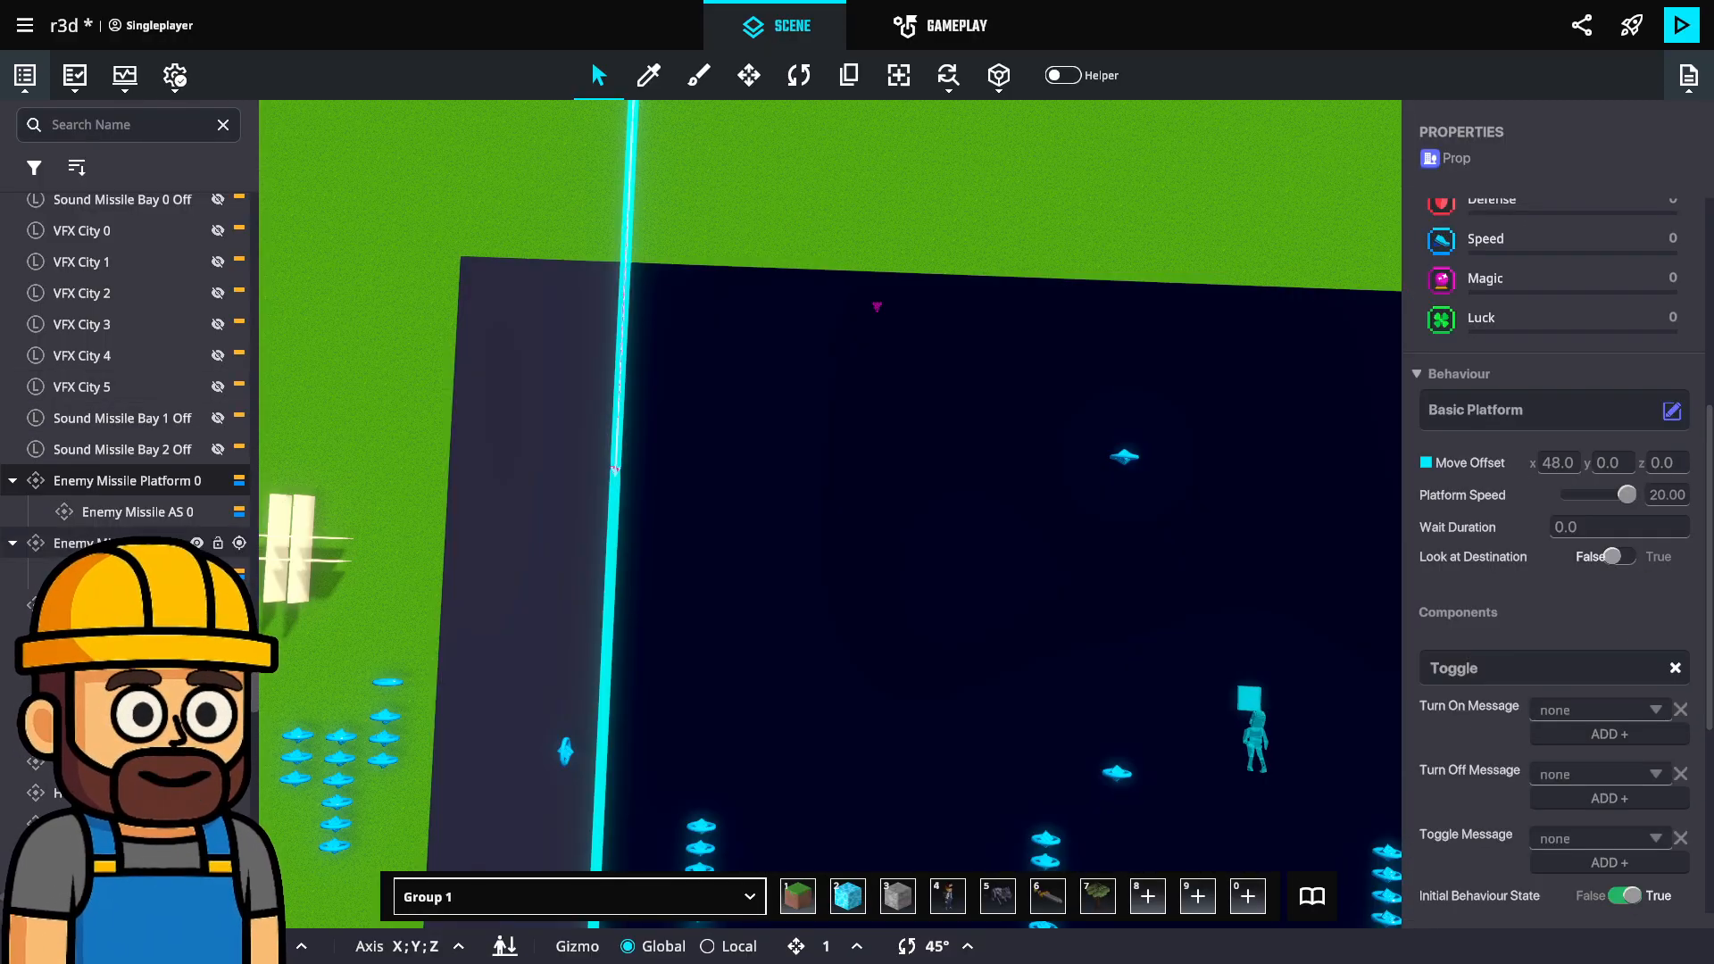
Set the duplicated missile platform's Platform Speed to 10.
{"action": "left_click", "coordinate": [123, 543]}
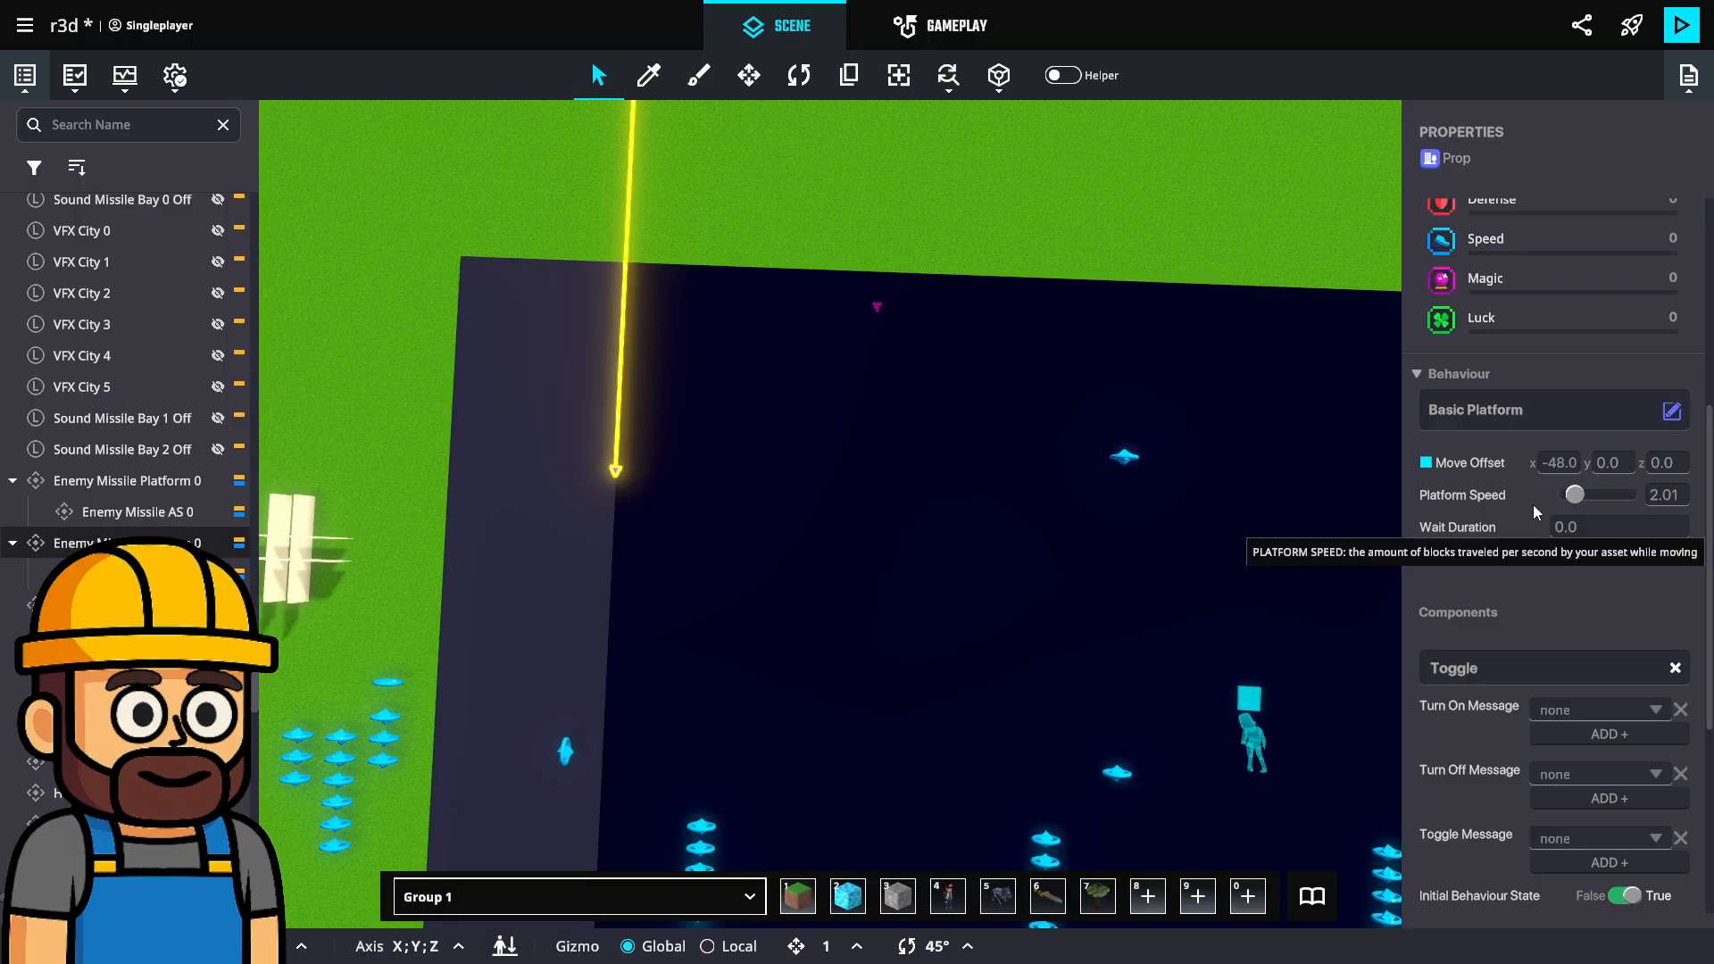
{"action": "left_click", "coordinate": [1661, 495]}
{"action": "type", "text": "10"}
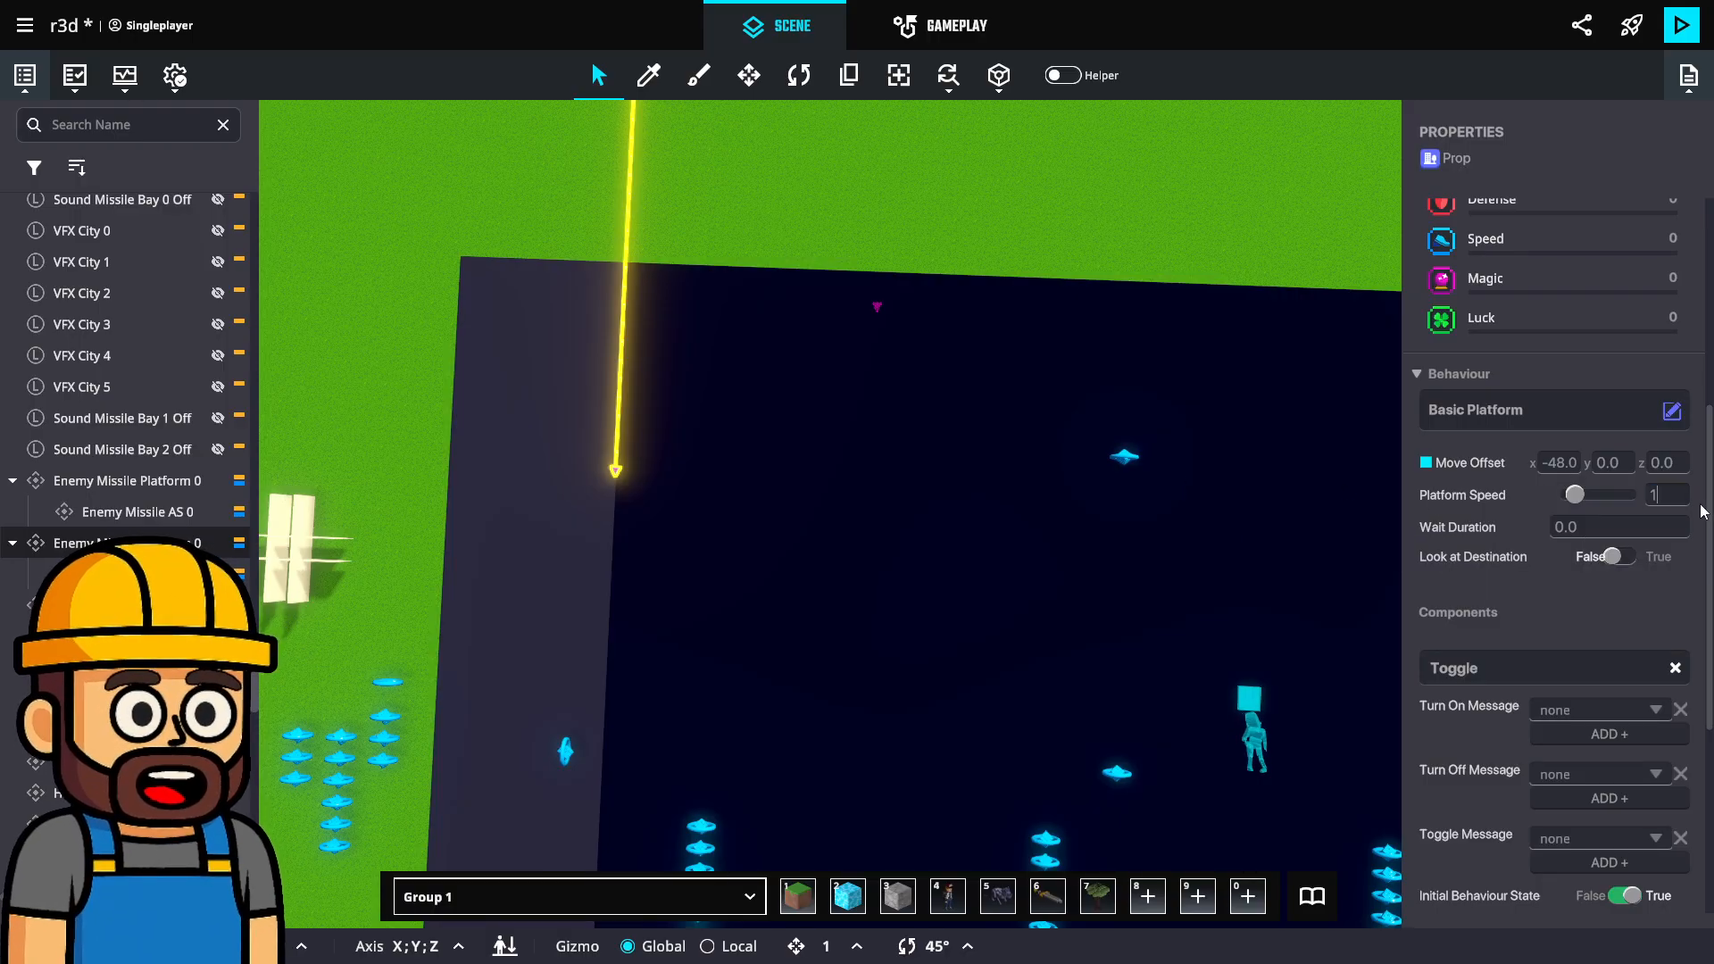
{"action": "key", "text": "Return"}
Play-test the missile launches with the two missile platforms at their new speeds.
{"action": "left_click", "coordinate": [1680, 25]}
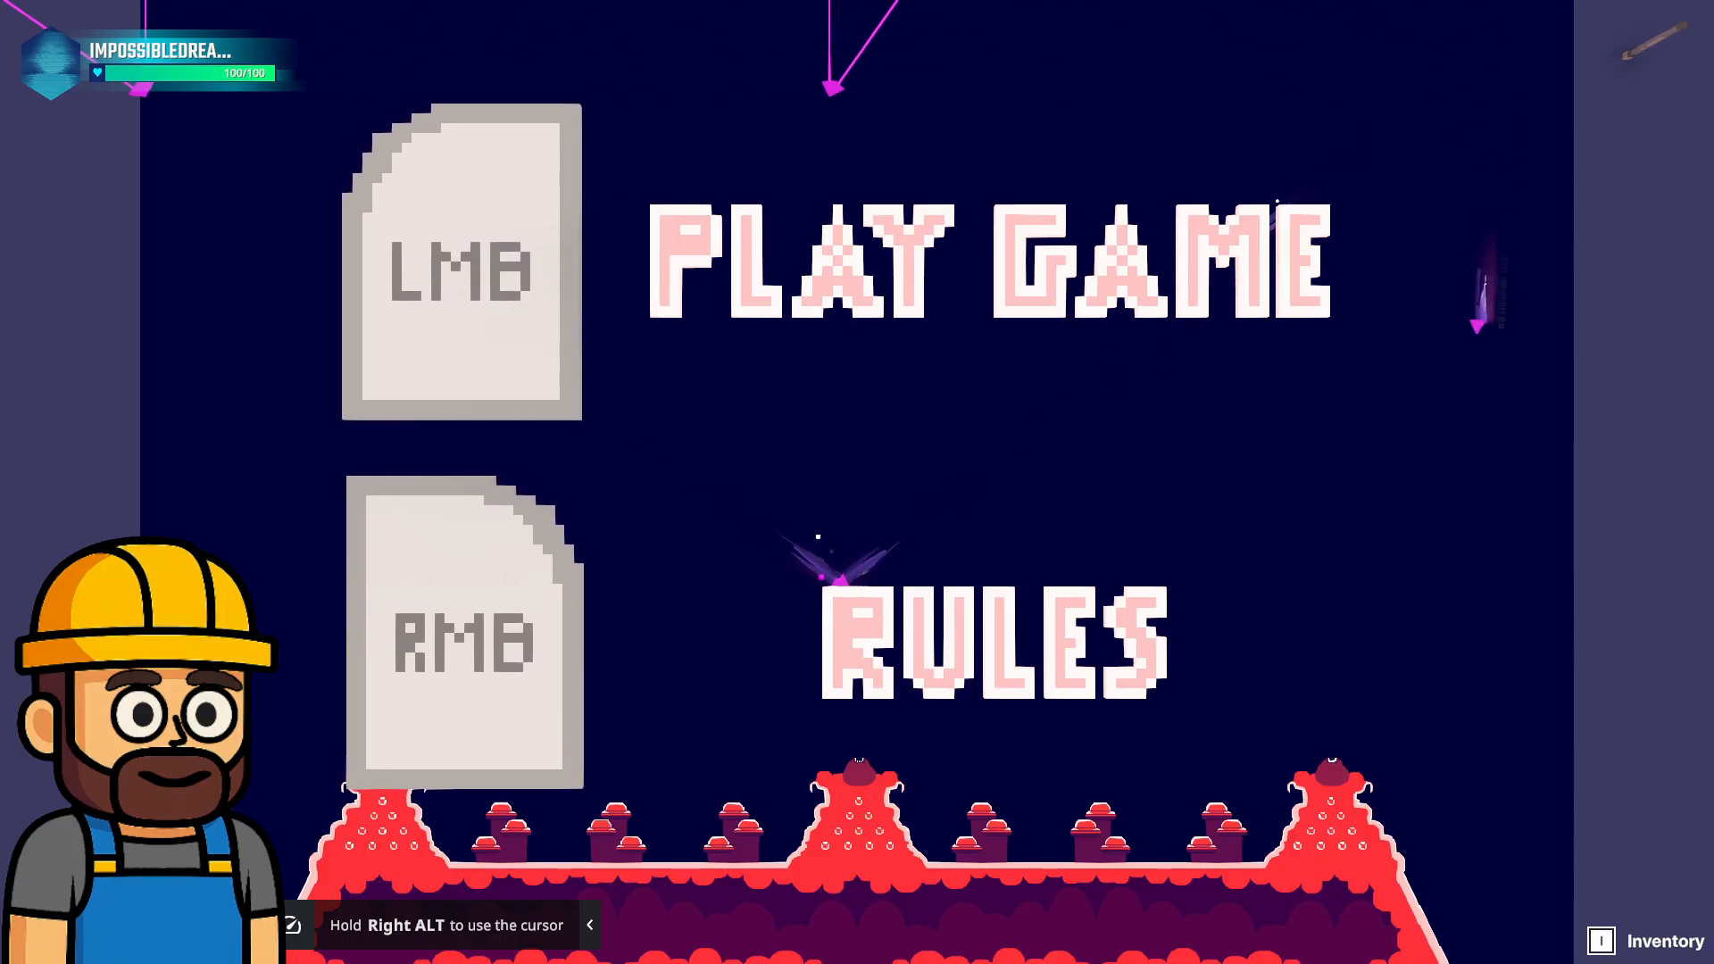
{"action": "left_click", "coordinate": [856, 482]}
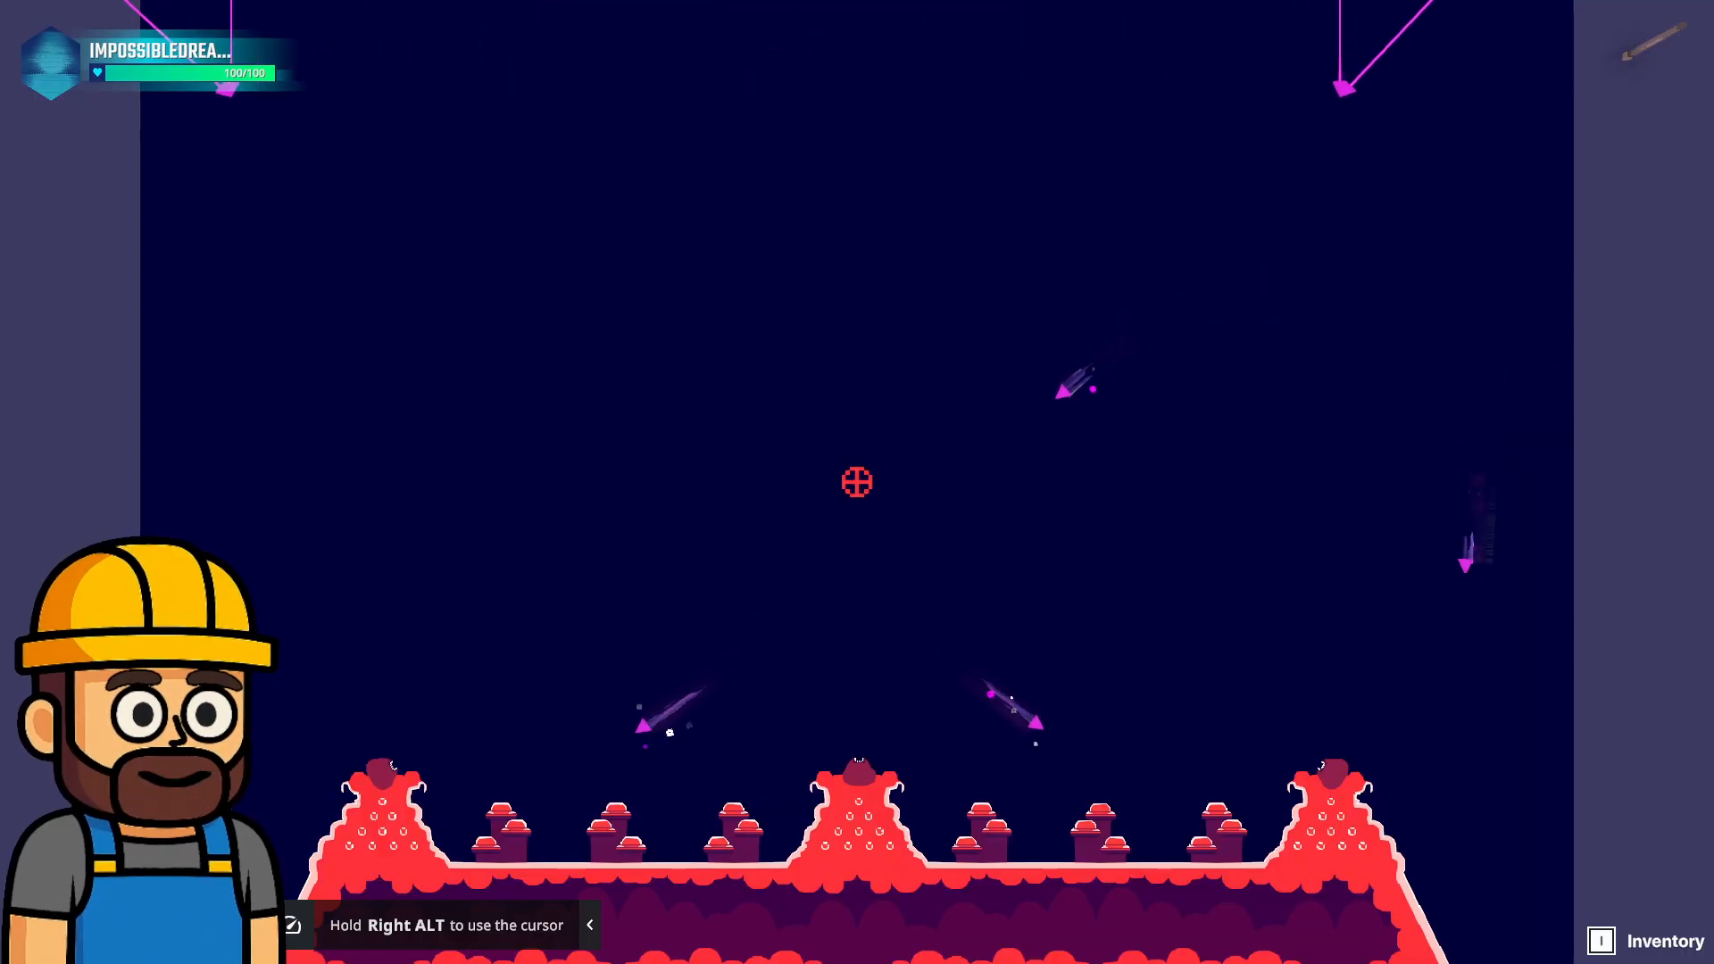